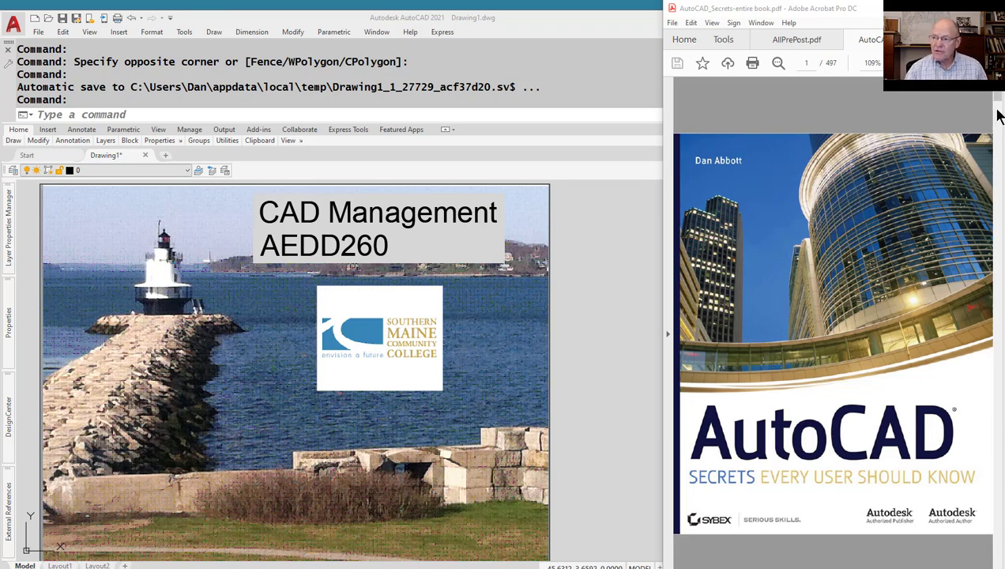
Browse the AutoCAD Secrets PDF to the AutoCAD Puzzlers chapter on page 424.
left_click_drag(999, 128, 998, 481)
scroll(988, 527, "down", 2)
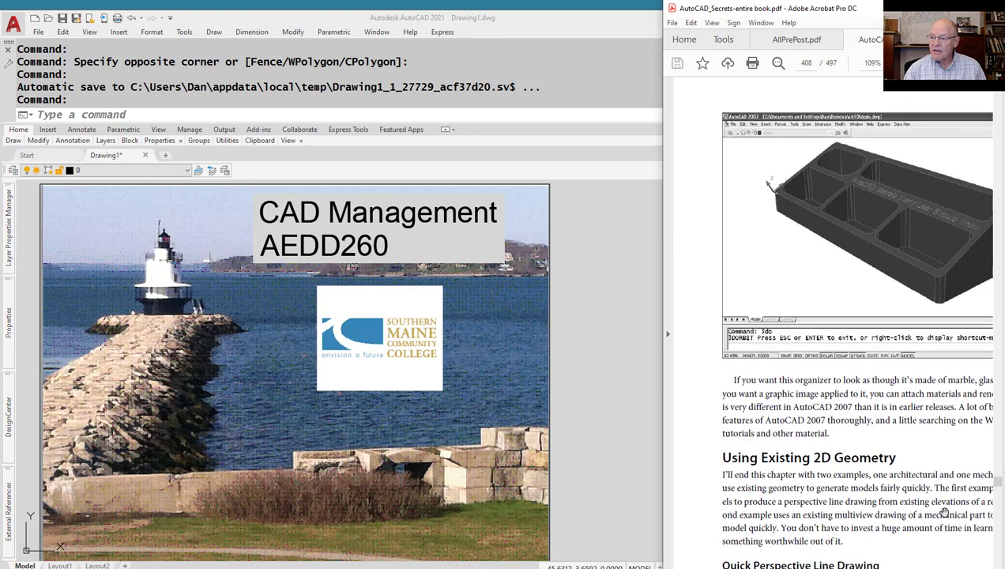
scroll(944, 512, "down", 10)
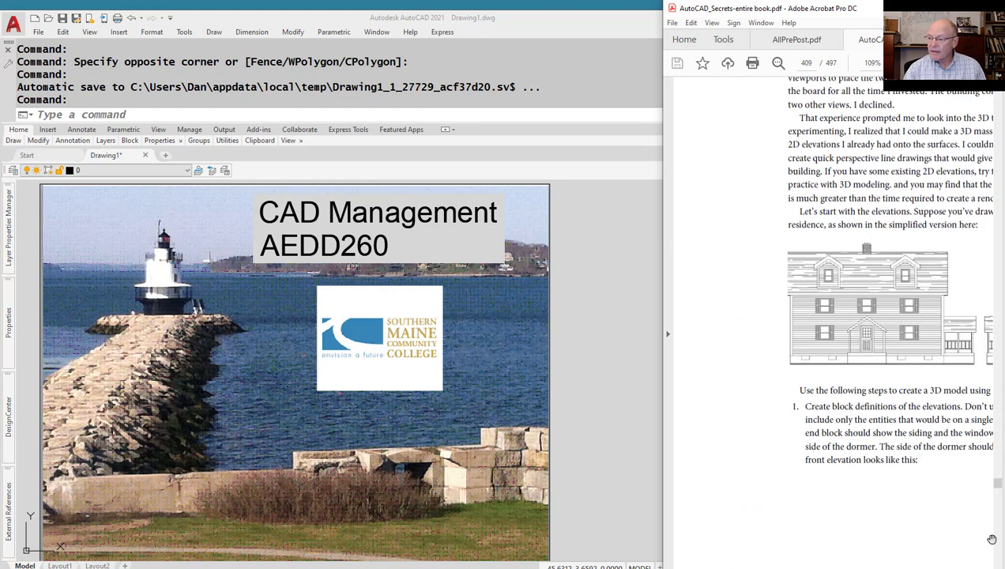
left_click_drag(998, 485, 1002, 505)
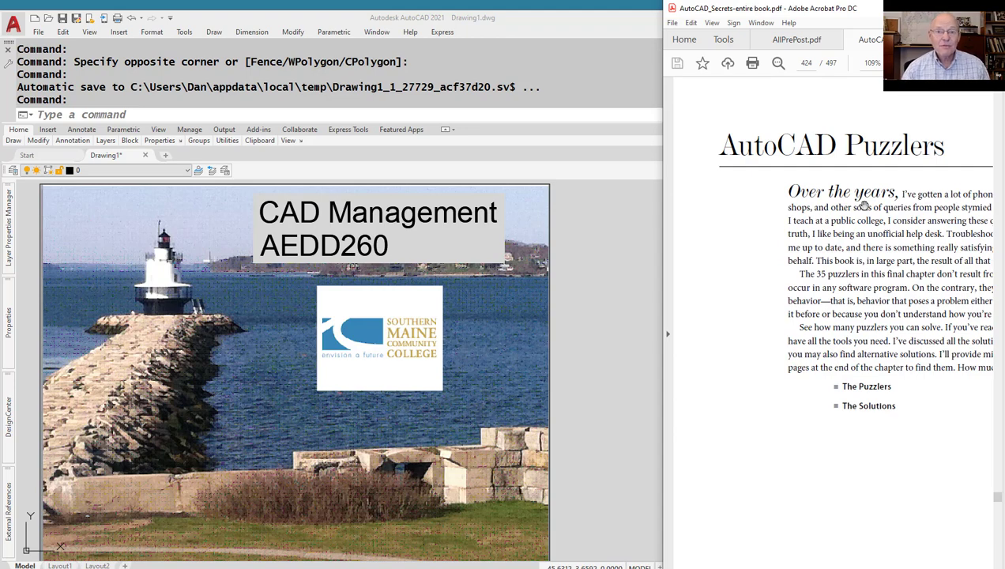
Switch to AutoCAD and start a new blank drawing alongside Drawing1.
left_click(586, 289)
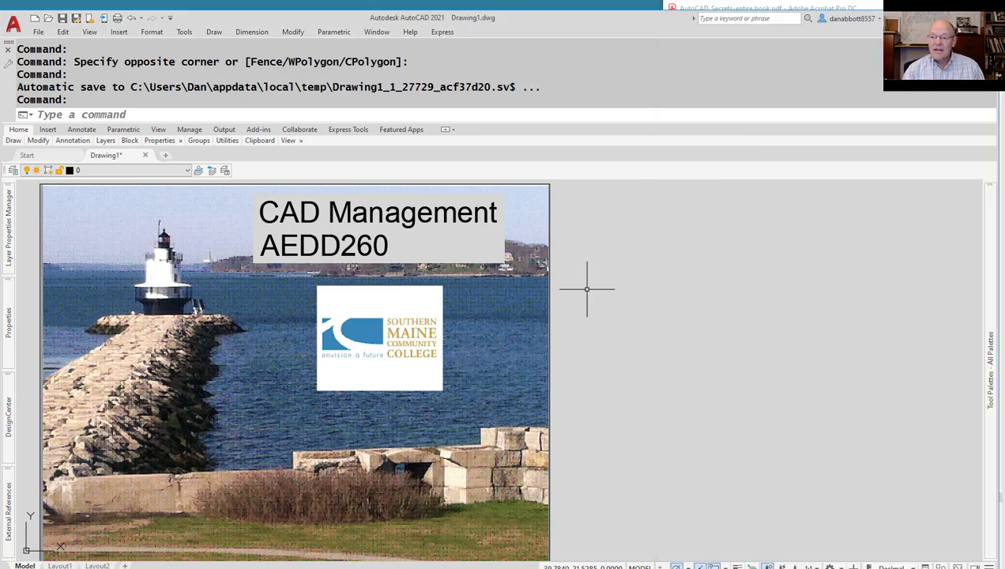
left_click(165, 154)
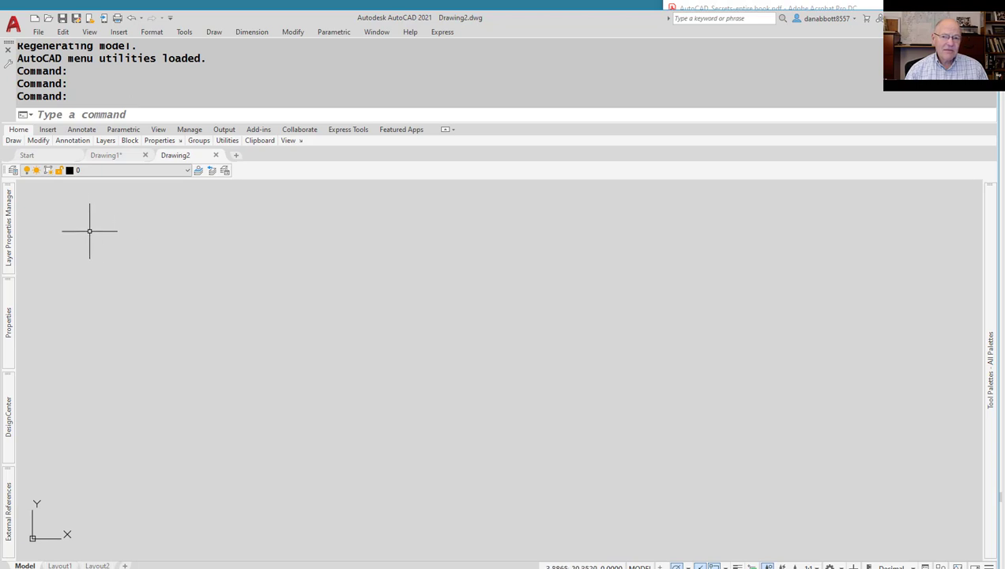
left_click(186, 172)
left_click(184, 175)
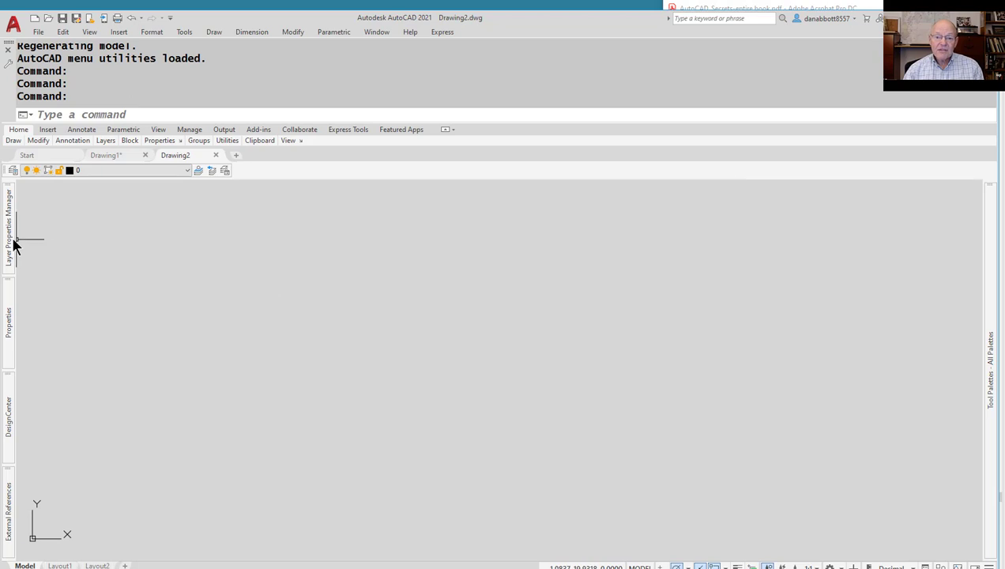
Preview the collapsed Layer Properties Manager, Properties, DesignCenter, External References and Tool Palettes.
mouse_move(10, 245)
mouse_move(10, 318)
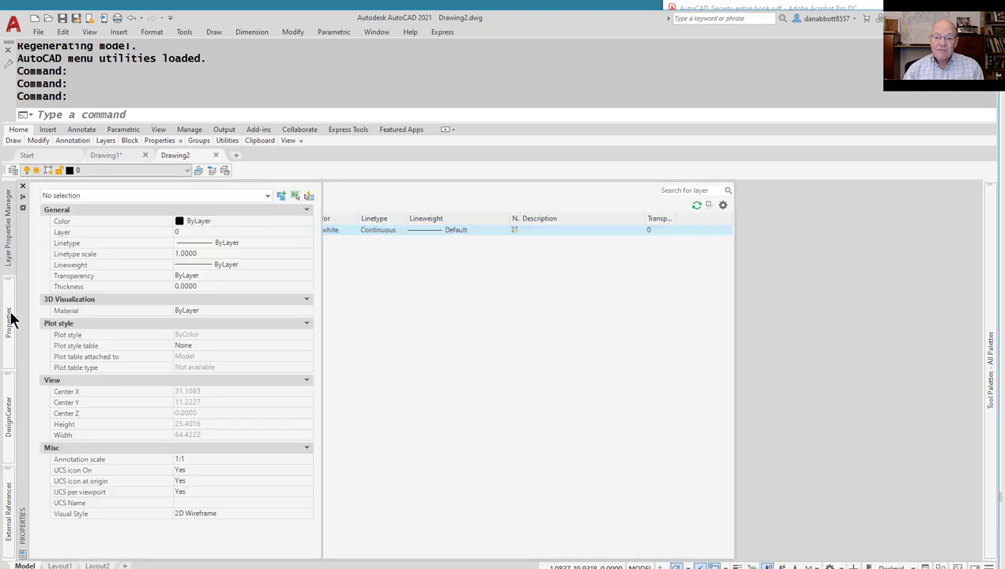
mouse_move(9, 407)
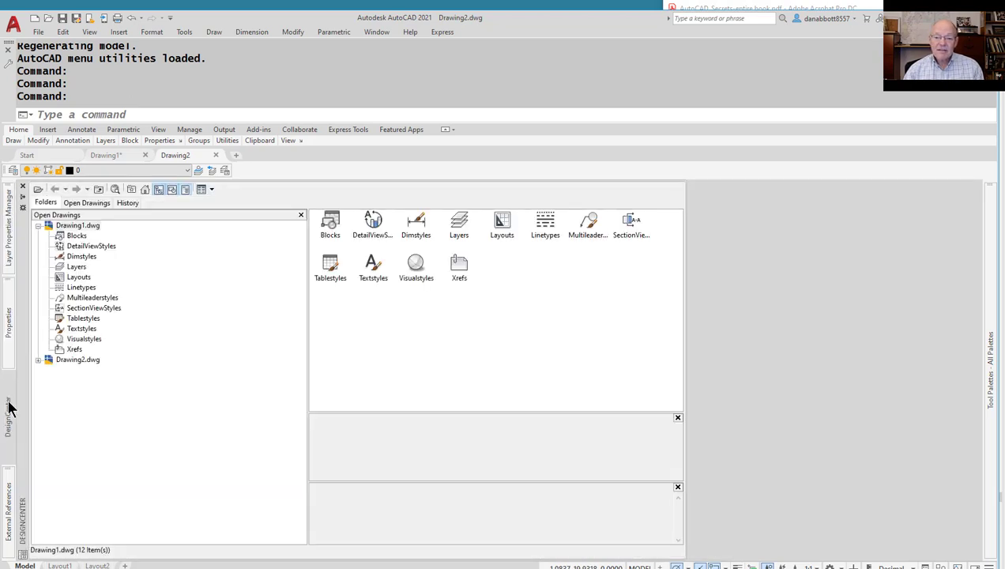
mouse_move(10, 494)
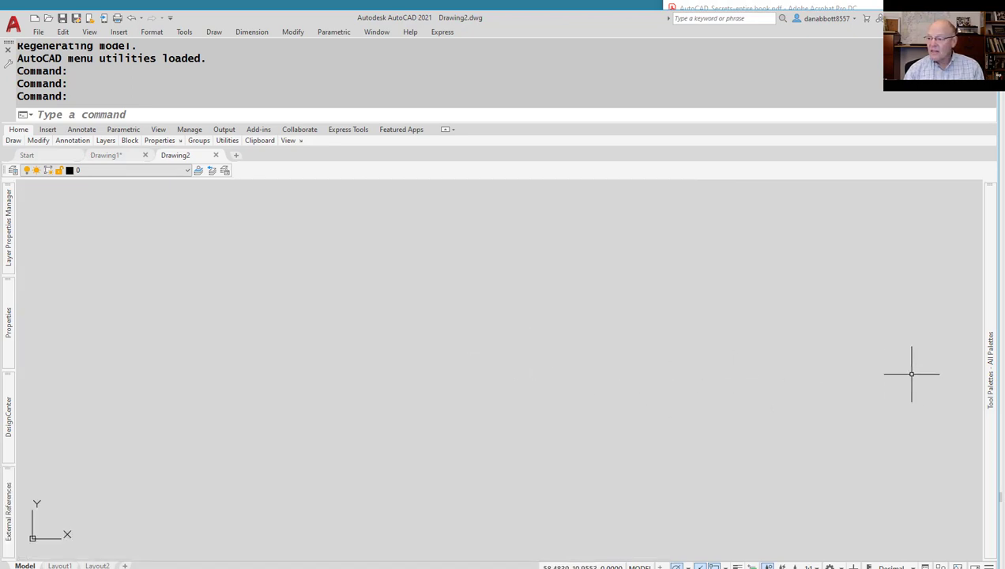
mouse_move(990, 357)
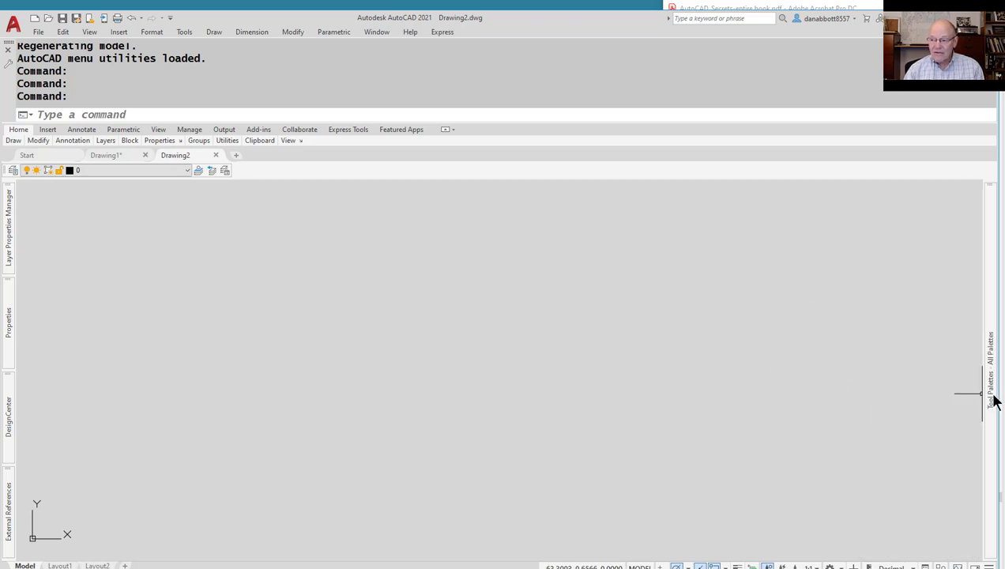
mouse_move(989, 399)
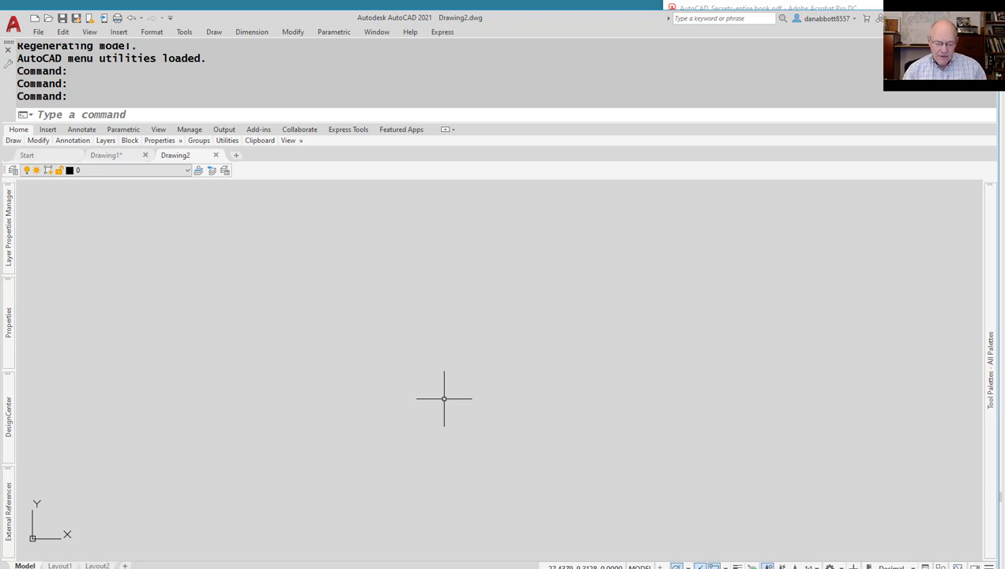
Try to run the Insert command twice in the blank drawing and dismiss the error dialog.
type("i")
key("Return")
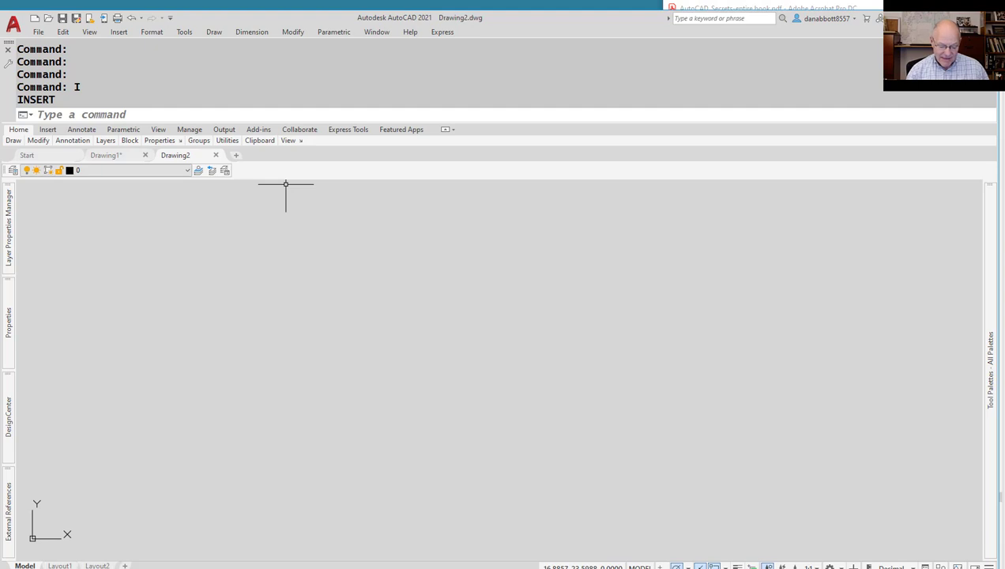
type("i")
key("Return")
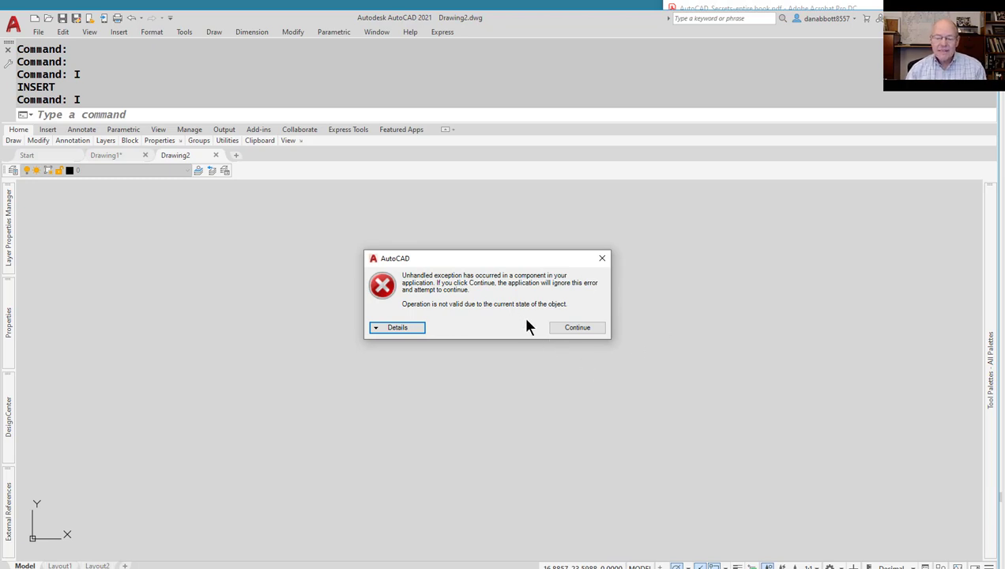
left_click(604, 260)
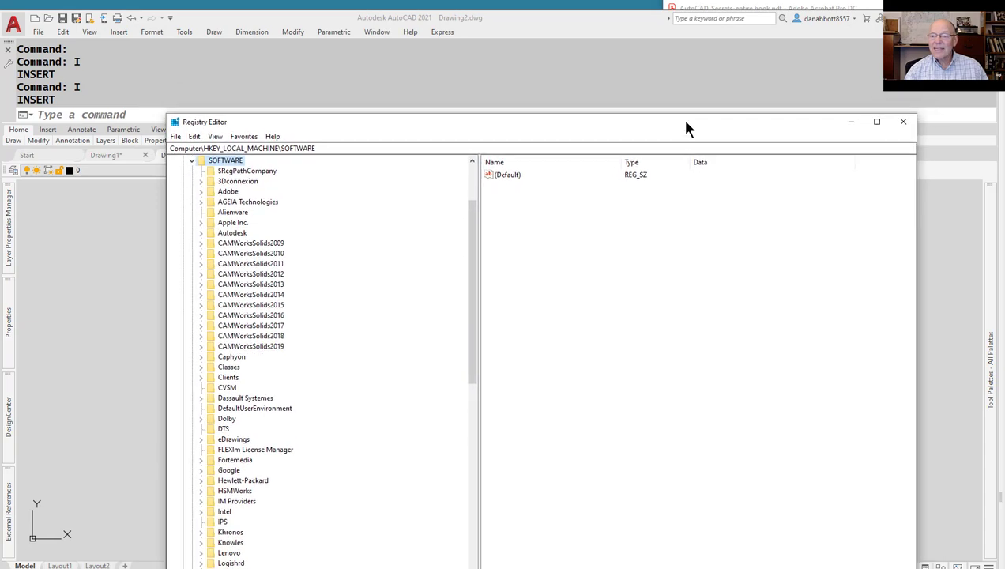
Move the Registry Editor window so the keys under HKEY_LOCAL_MACHINE\SOFTWARE can be viewed.
left_click_drag(710, 110, 756, 97)
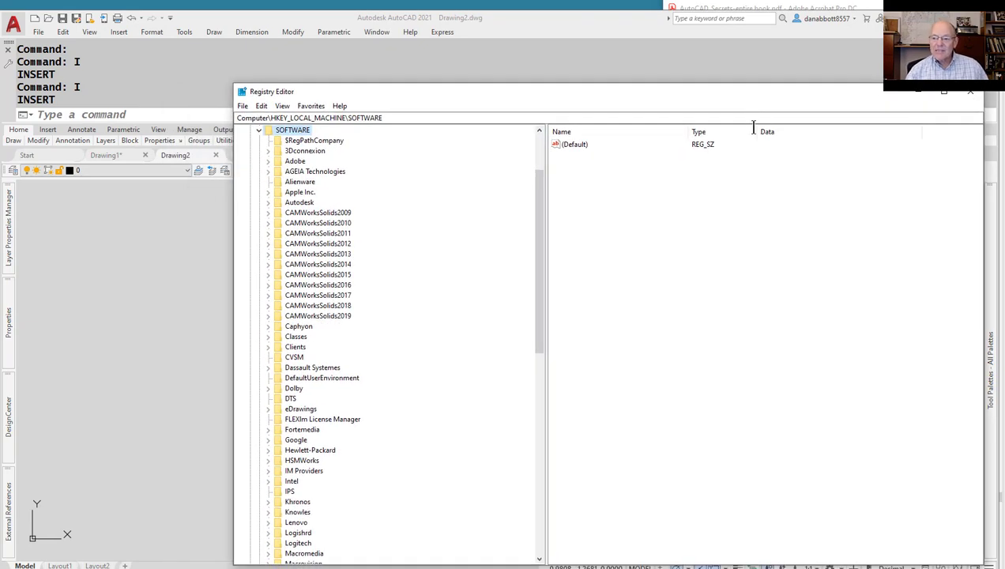
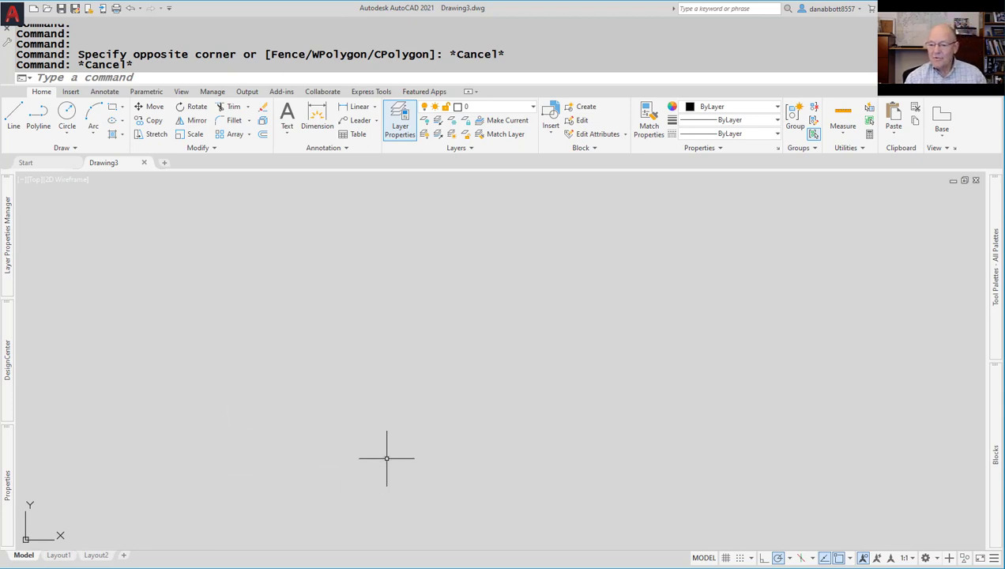
Switch to the browser and look through the Google results for "unhandled exception autoCAD".
key("alt+Tab")
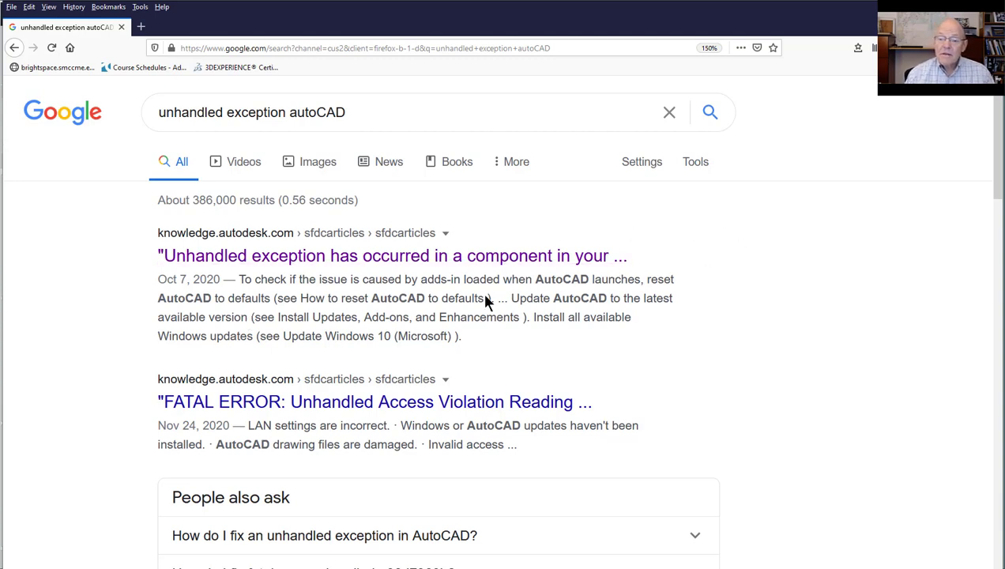
scroll(573, 356, "down", 8)
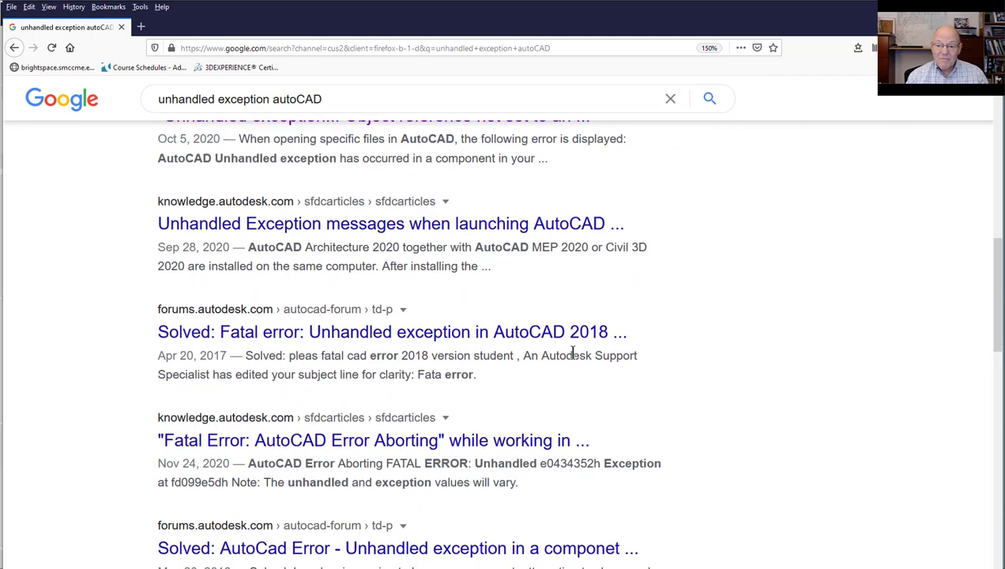
scroll(573, 355, "up", 10)
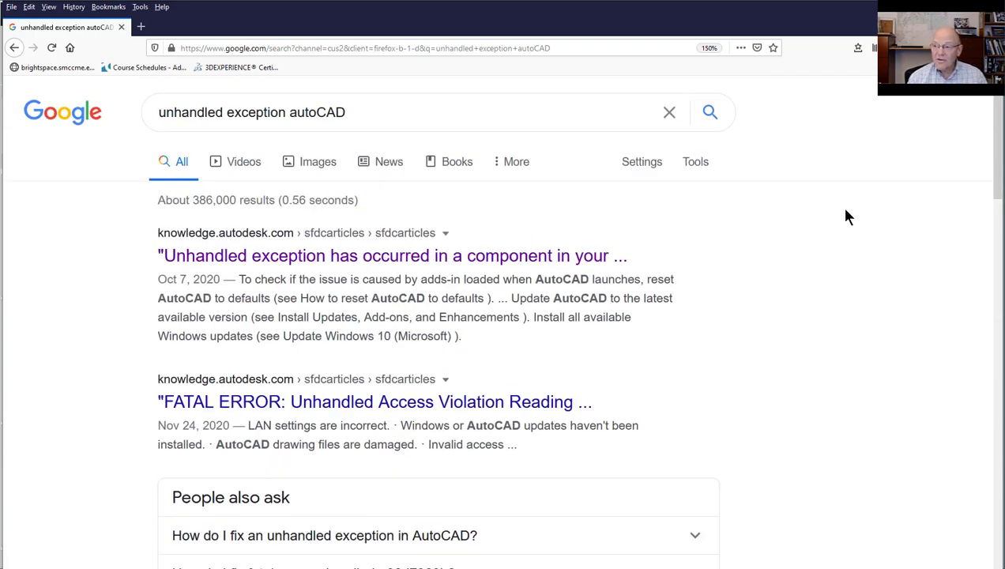
Switch back to AutoCAD and locate Reset Settings to Default in the Windows Start list's AutoCAD 2021 - English folder, without running it.
key("alt+Tab")
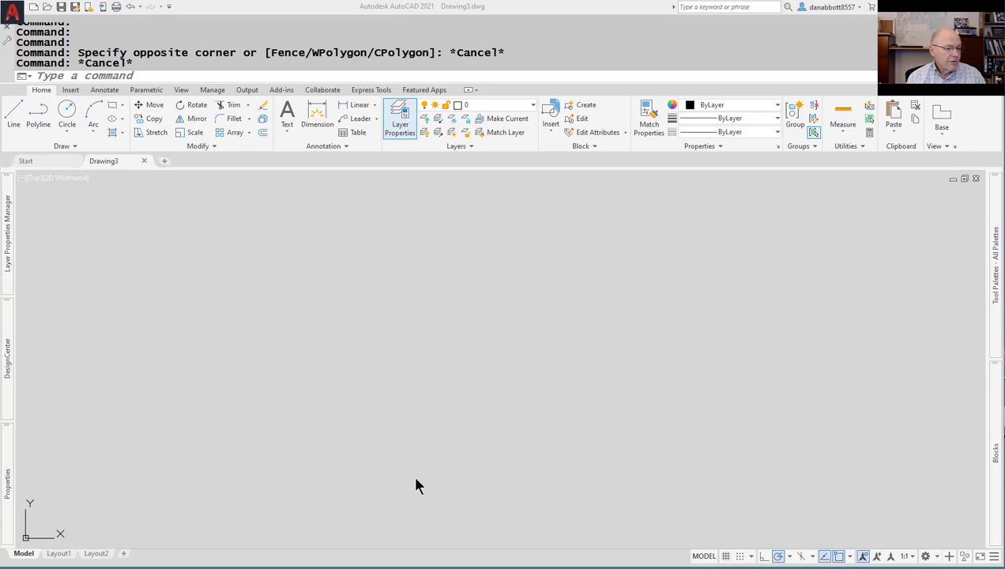
key("super")
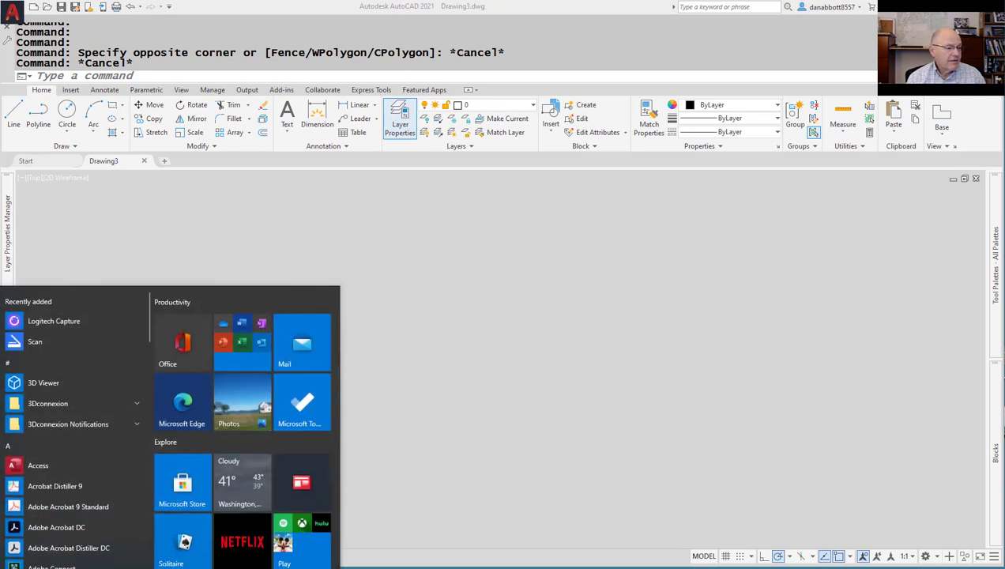
scroll(101, 504, "down", 2)
scroll(100, 504, "down", 4)
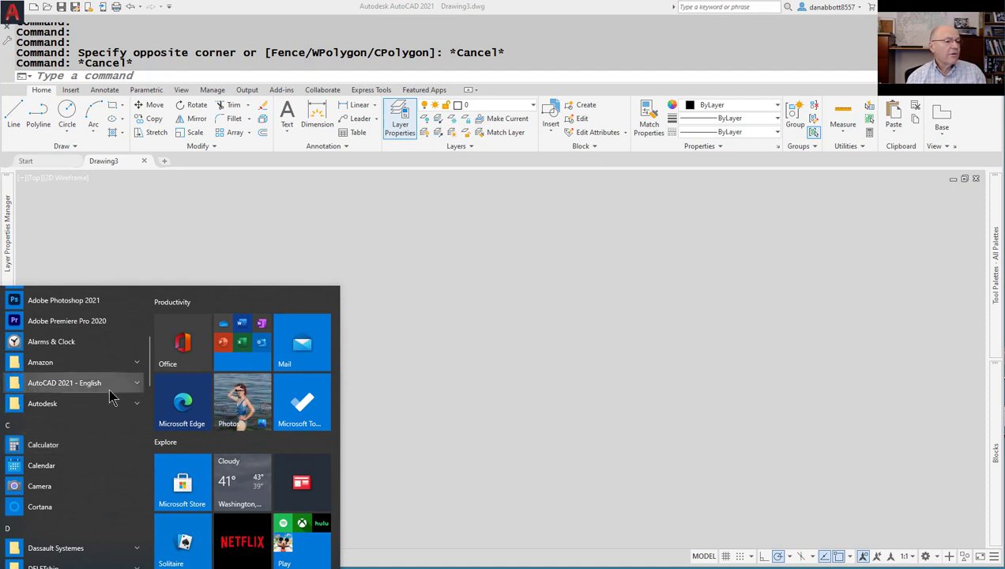
left_click(136, 387)
scroll(138, 392, "down", 3)
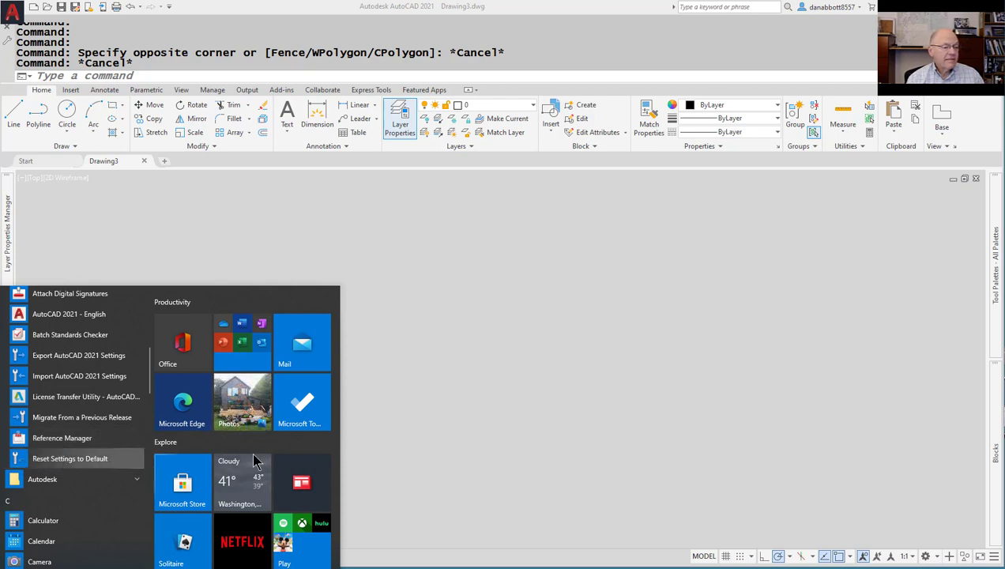
left_click(490, 410)
key("Escape")
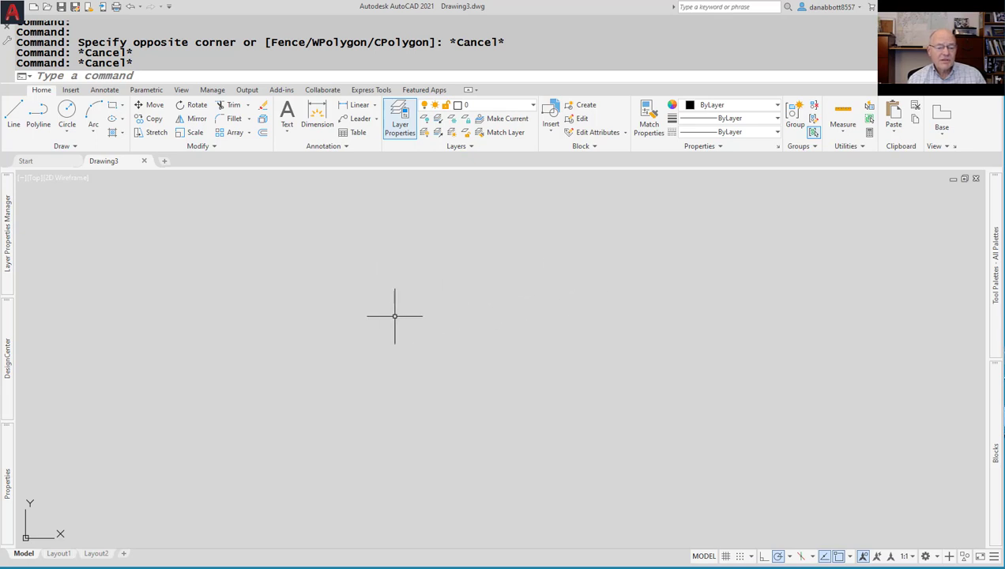
Test the Insert command by bringing up the Blocks palette, and cancel without inserting a block.
type("I")
key("Return")
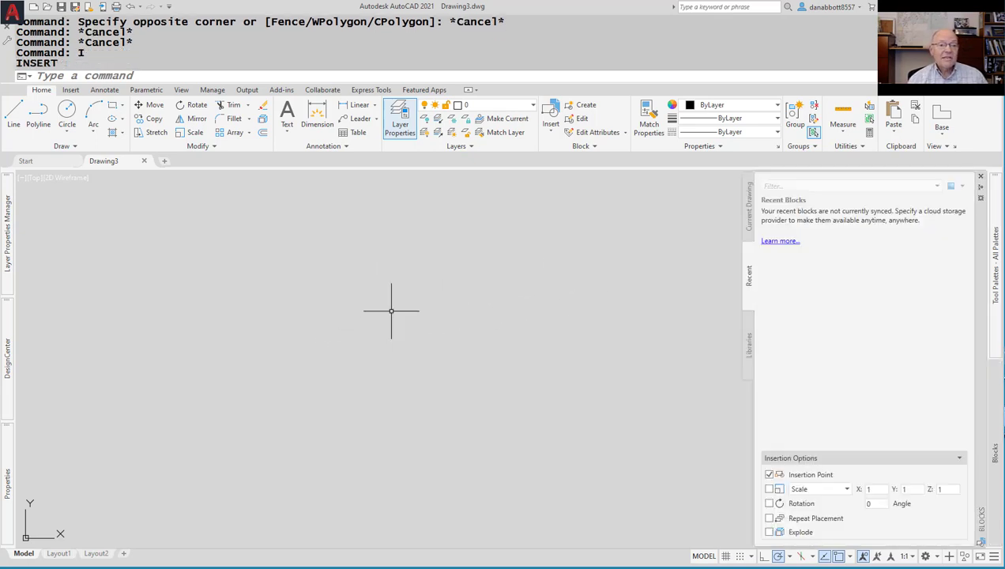
key("Escape")
left_click(669, 273)
key("Escape")
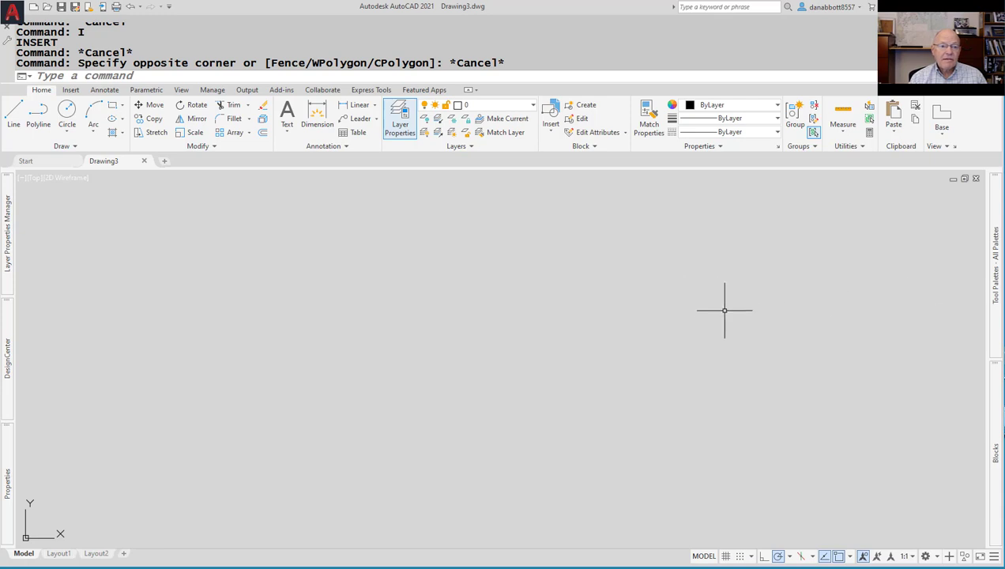
Hide the command line and draw a circle centred at 5,5 with a diameter of 2 using dynamic input.
key("ctrl+9")
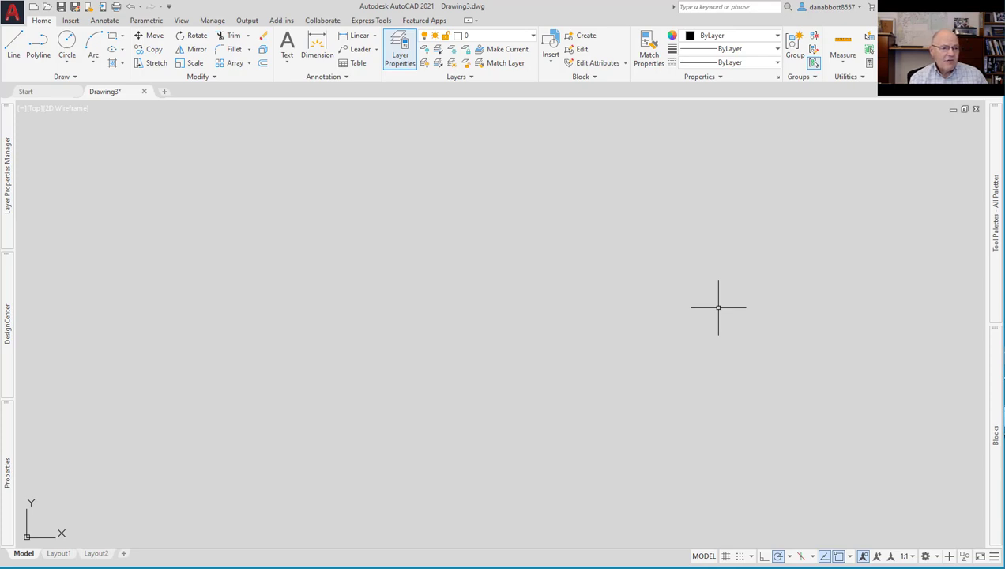
type("c")
key("Return")
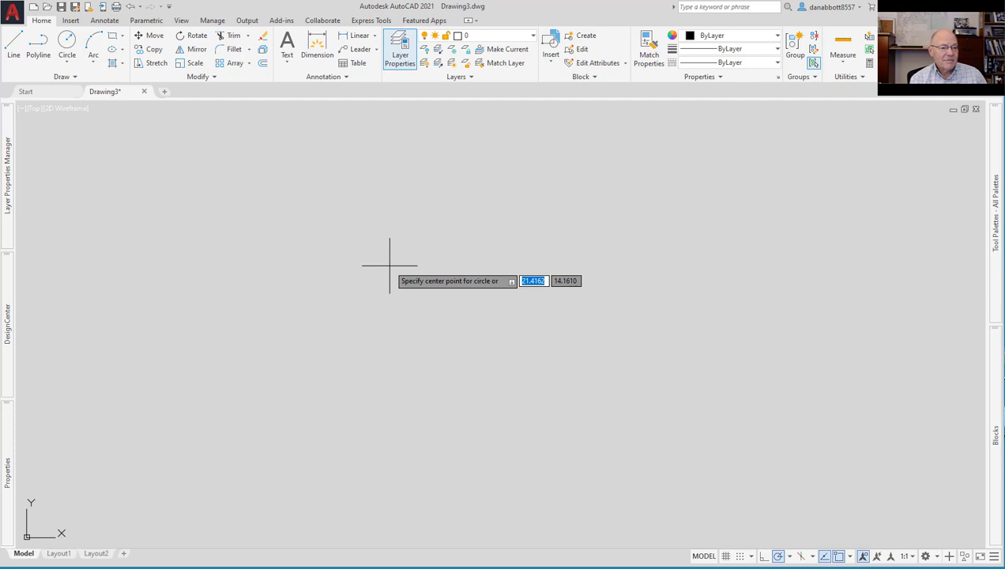
type("5")
key("Tab")
type("5")
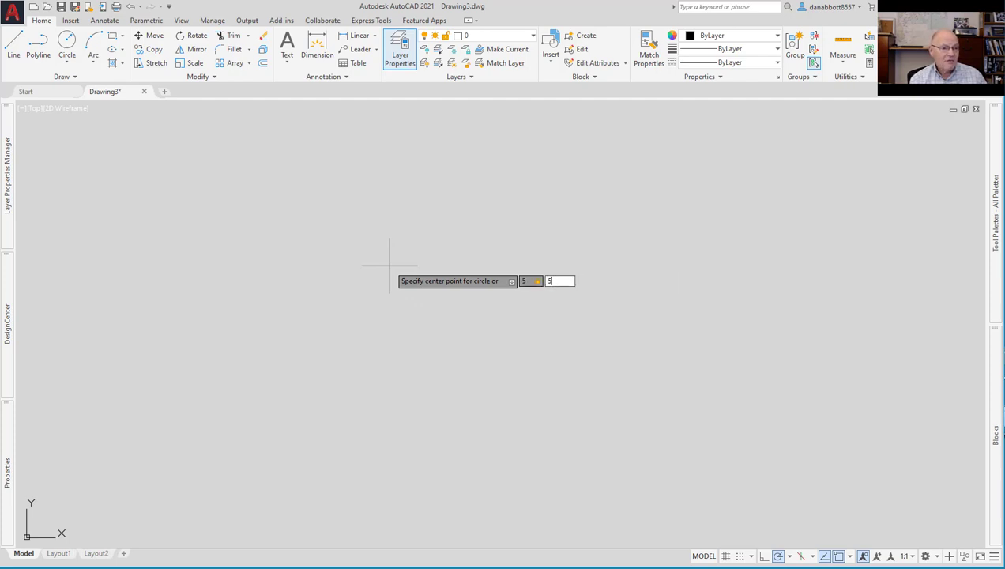
key("Return")
scroll(389, 266, "down", 10)
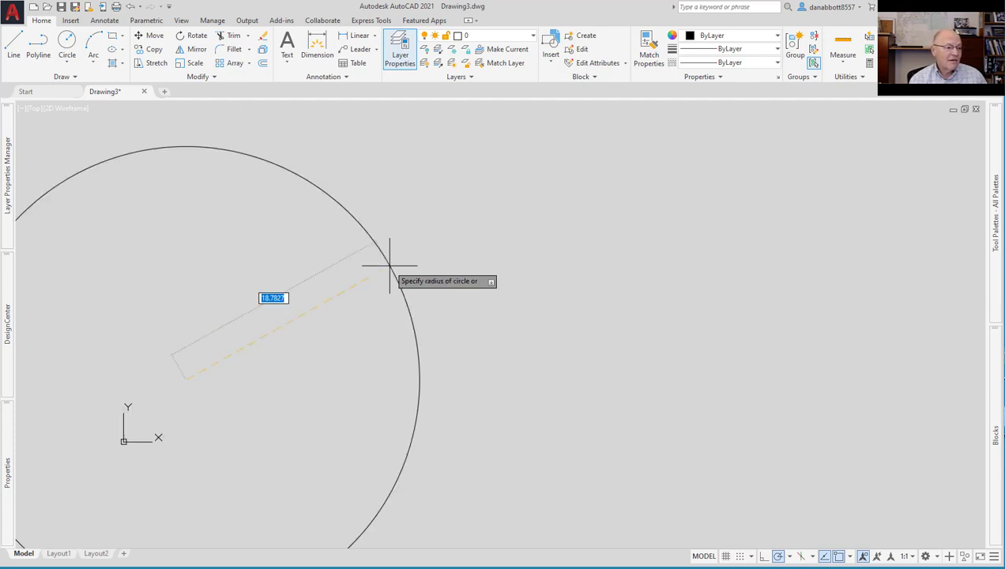
scroll(411, 309, "up", 1)
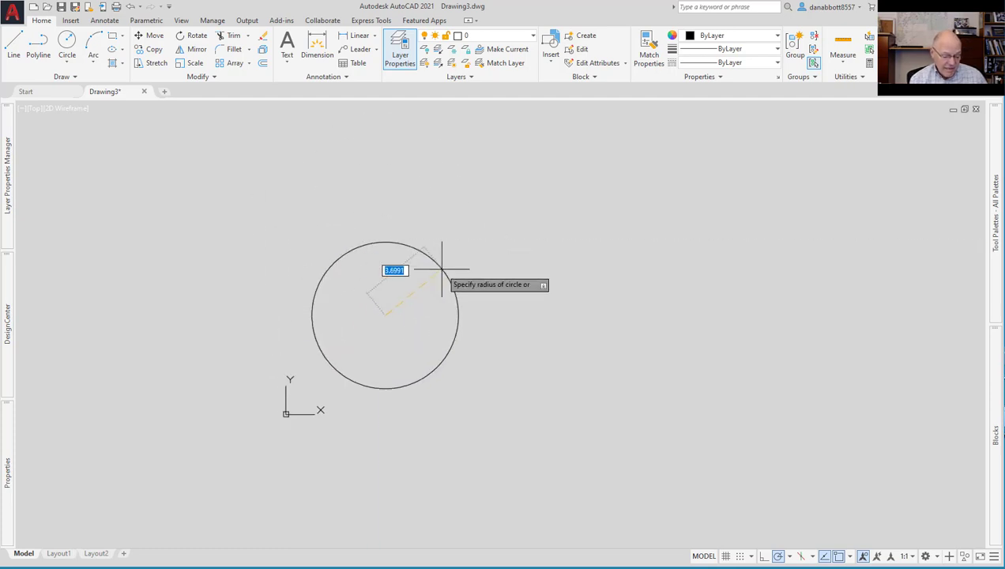
type("d")
key("Return")
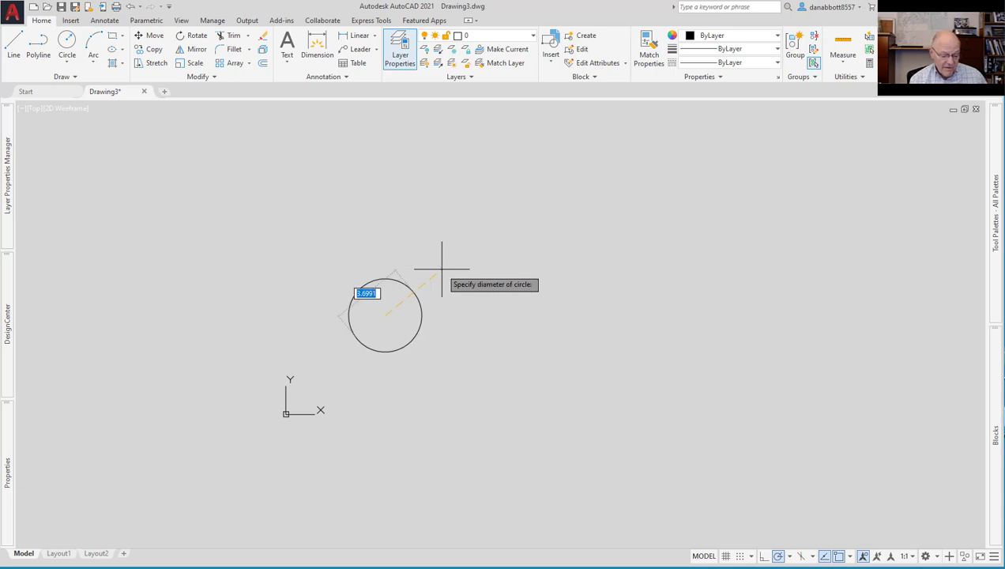
type("2")
key("Return")
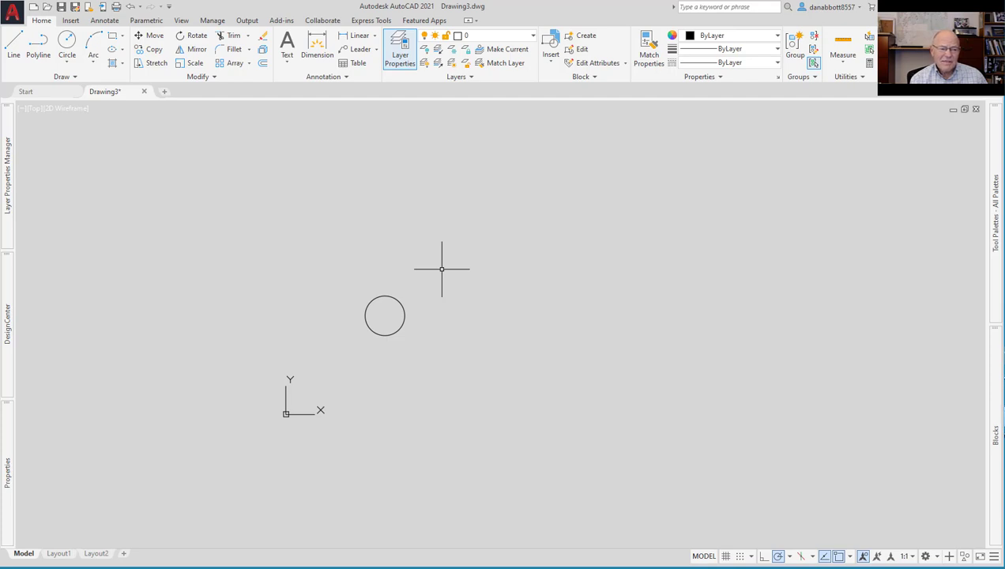
Draw a line from the circle's centre, 10 units horizontally, and continue it to a free point below.
type("c")
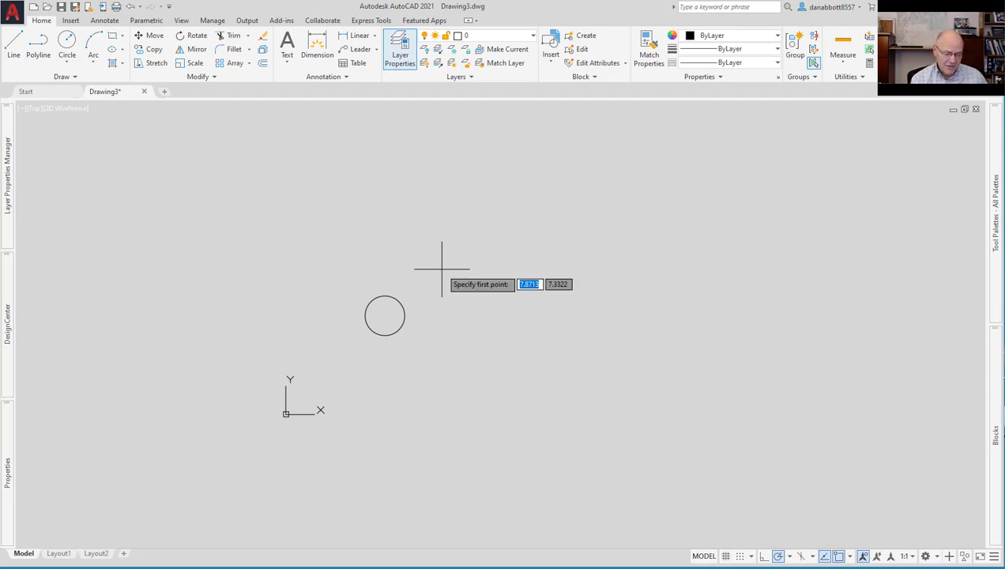
key("Return")
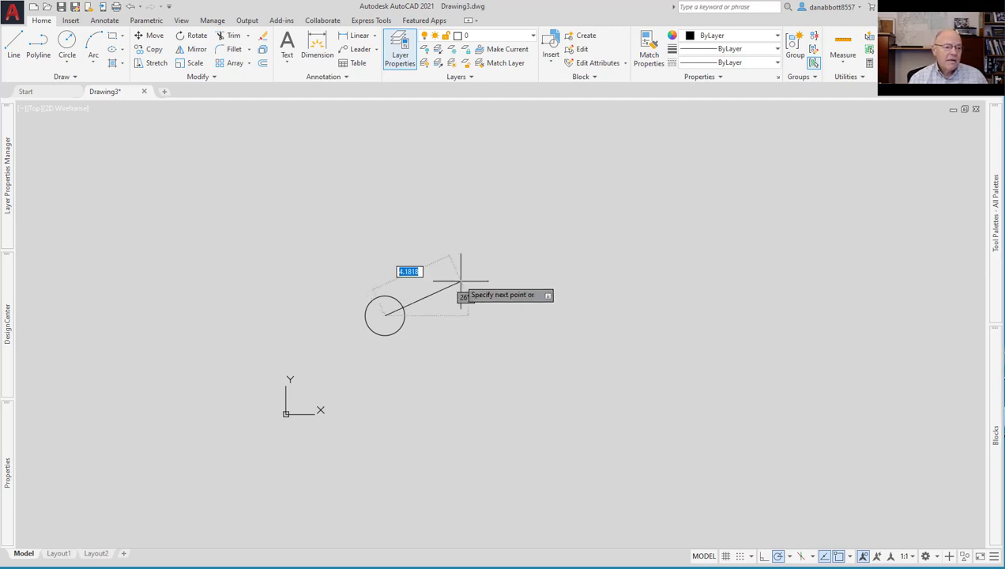
type("10")
key("Return")
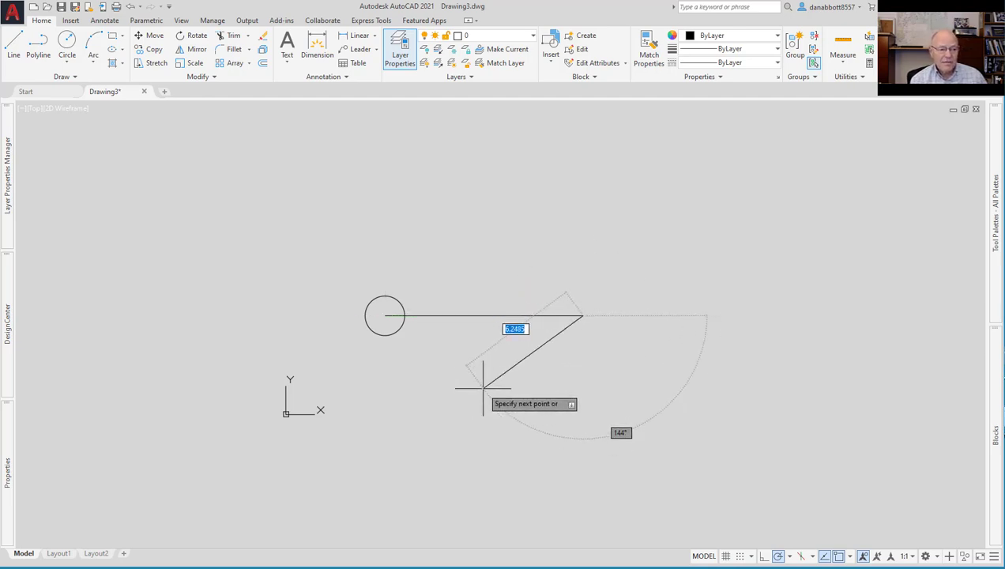
left_click(512, 423)
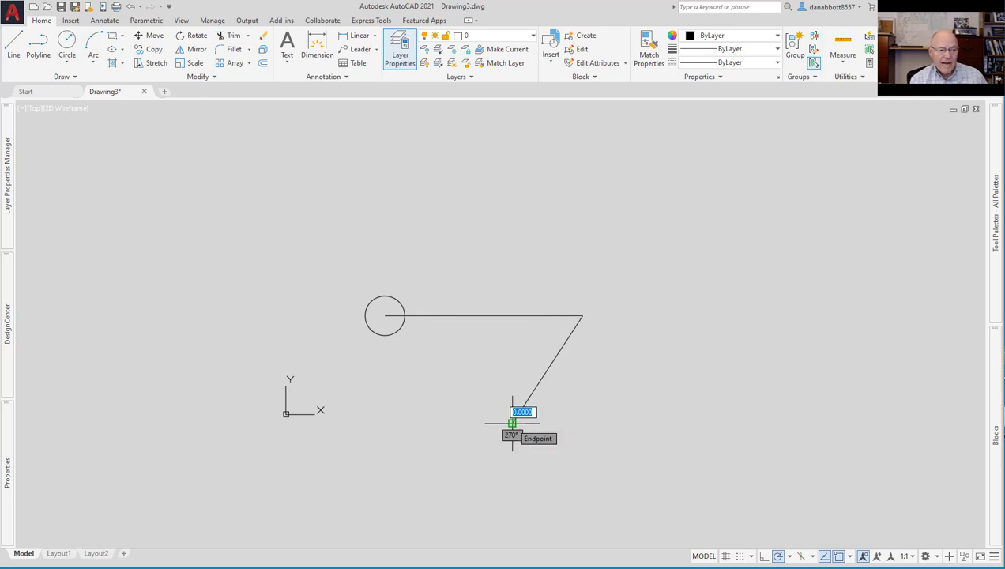
Continue the line from its lower end to the relative coordinates 5,5 using dynamic input.
type("5")
key("Tab")
type("5")
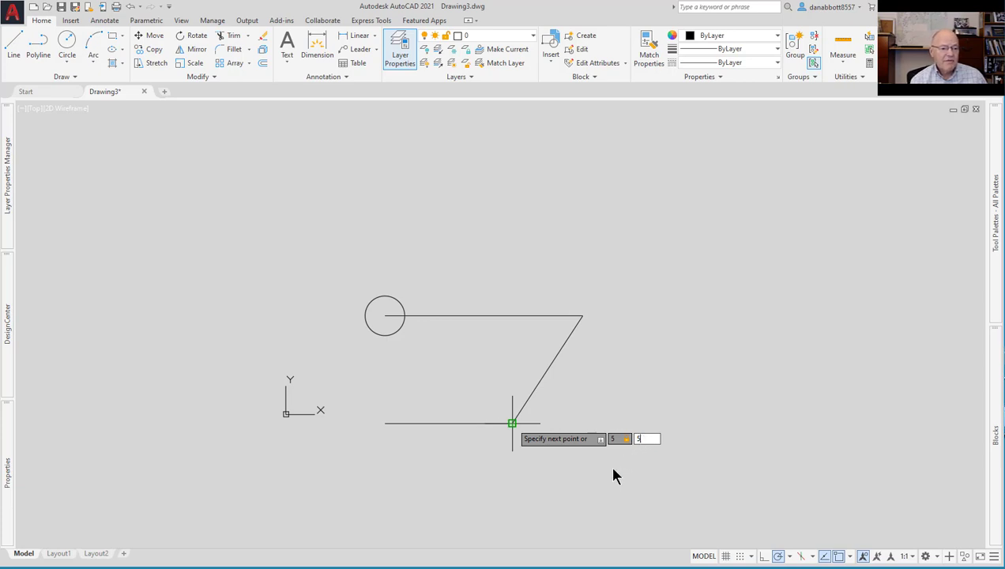
key("Return")
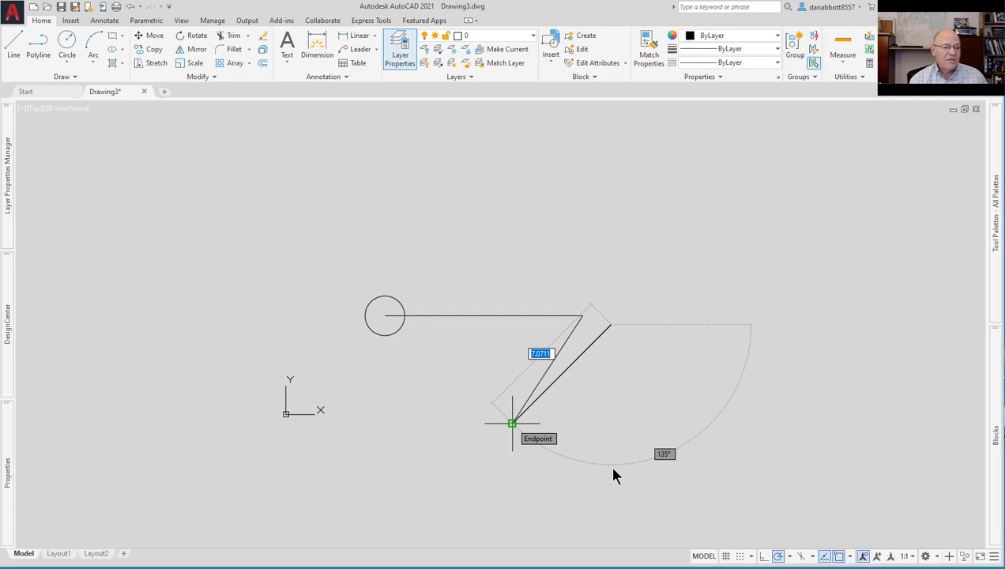
key("Return")
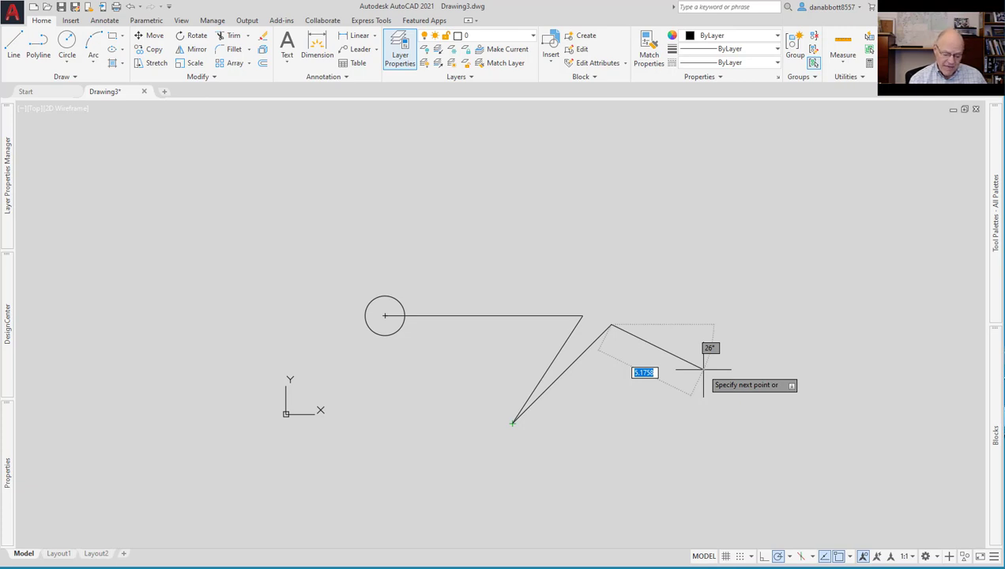
Enter 0,0 as the line's next point through dynamic input, and end the Line command.
type("0,0")
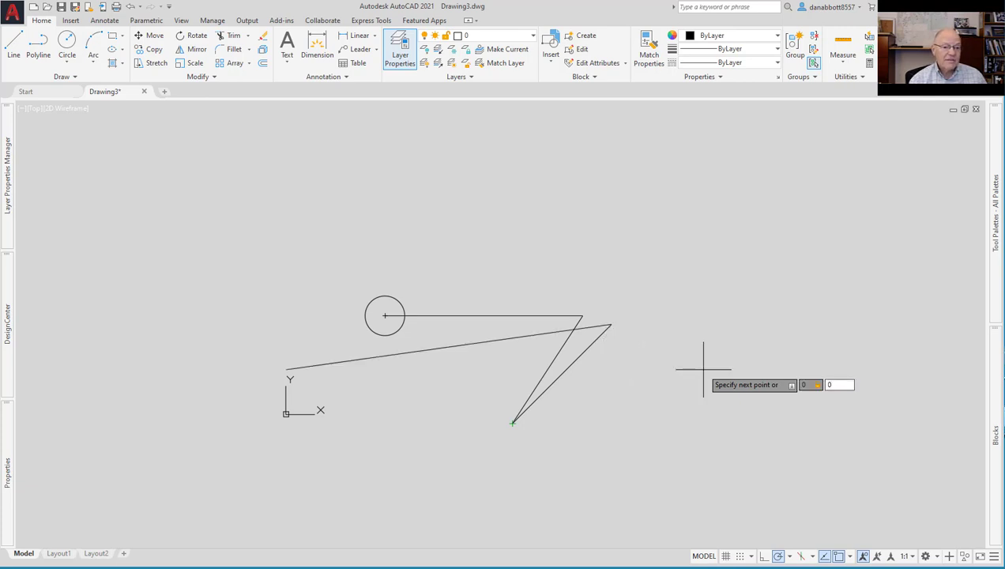
key("BackSpace")
key("BackSpace")
key("BackSpace")
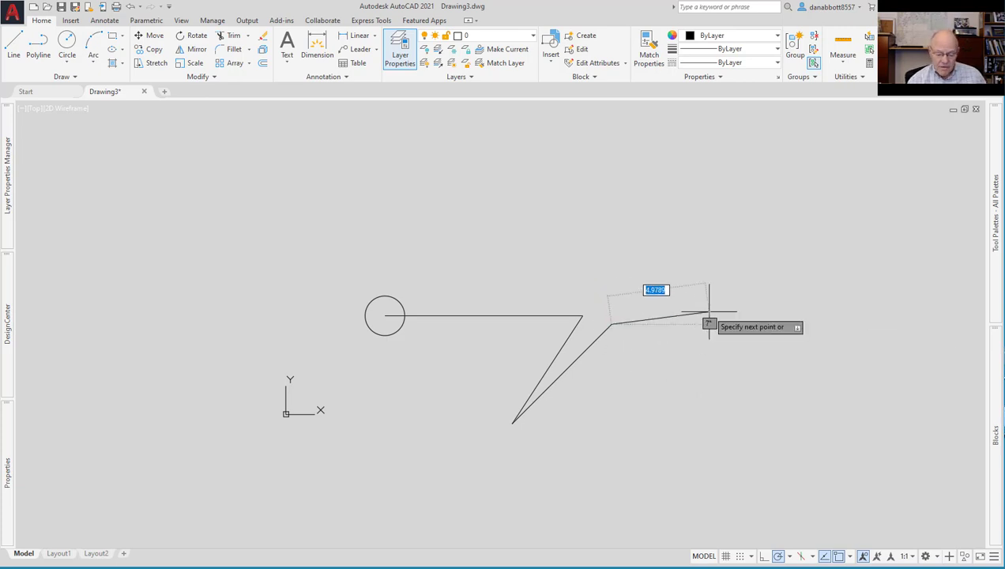
key("Escape")
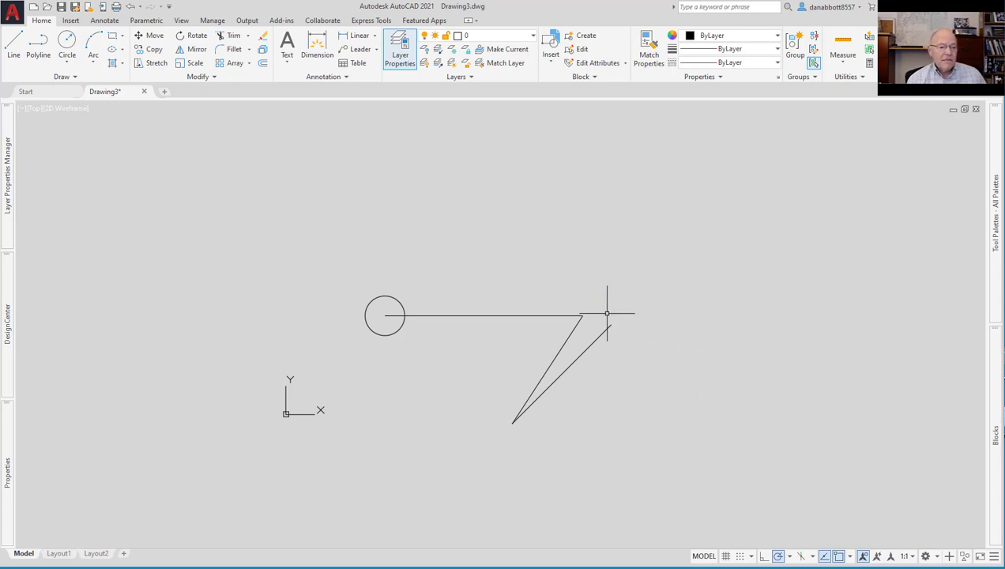
Window-select the short segment at the line's open end, list its data with LIST, and close the text window.
left_click(594, 315)
left_click(645, 348)
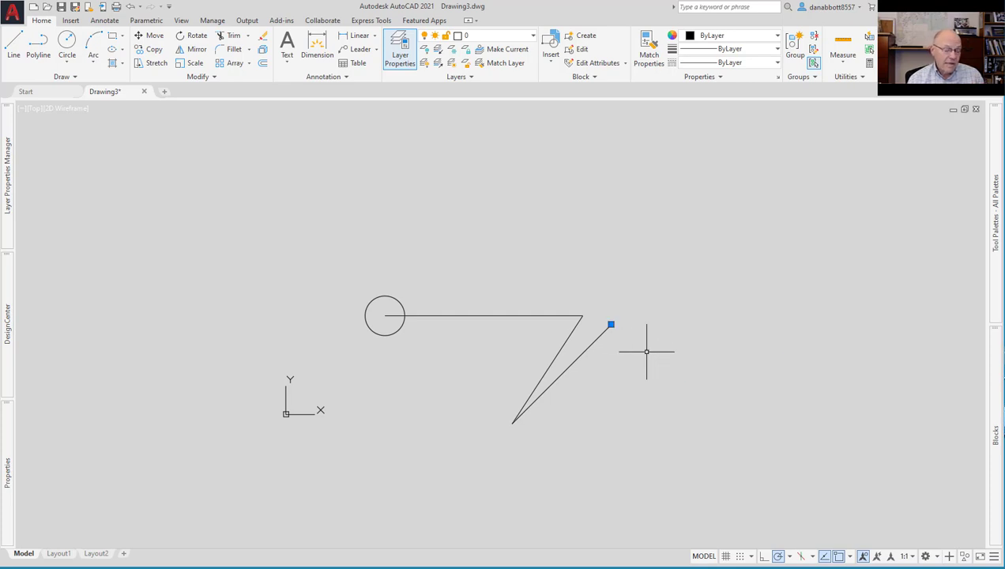
key("Escape")
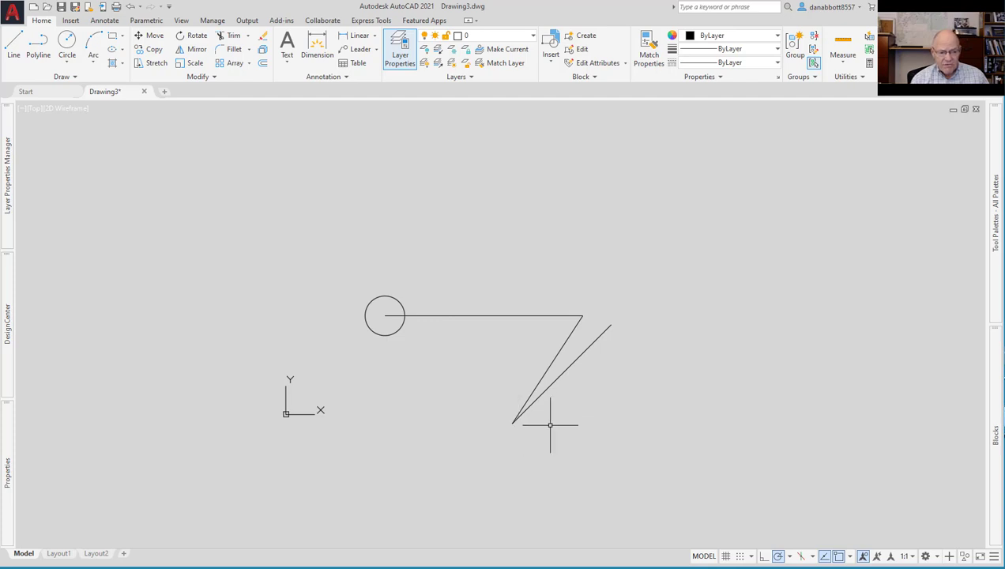
left_click(600, 314)
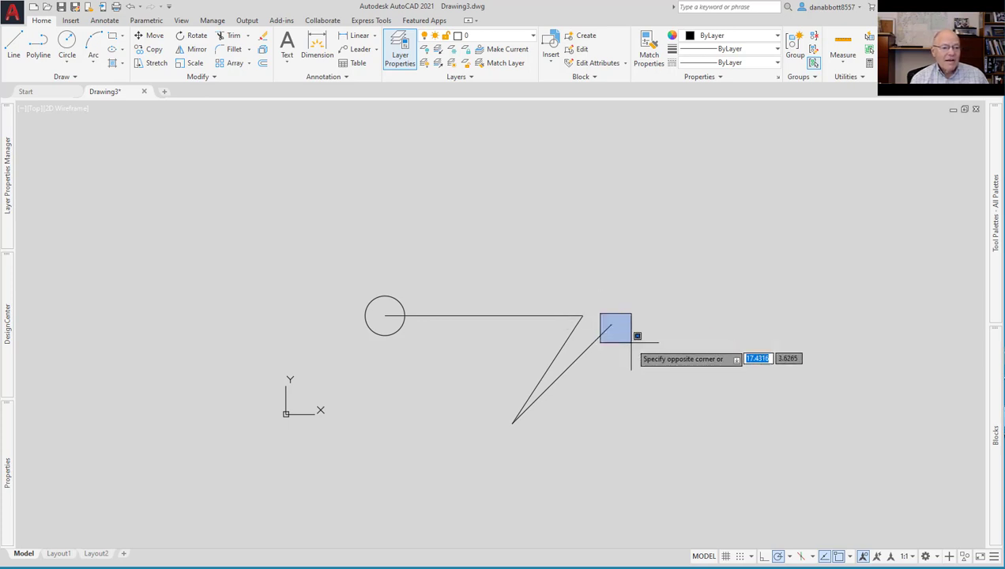
left_click(633, 351)
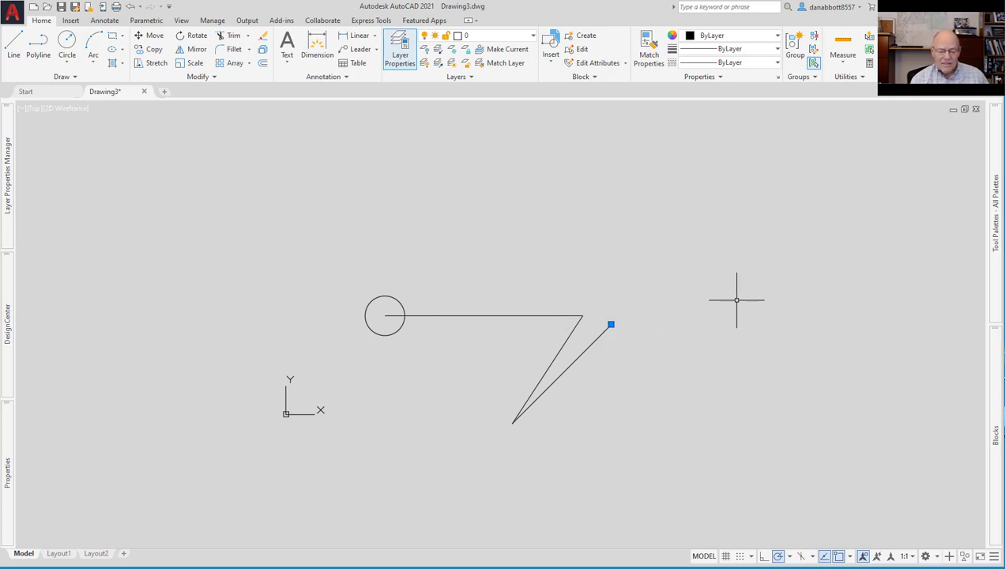
type("LI")
key("Return")
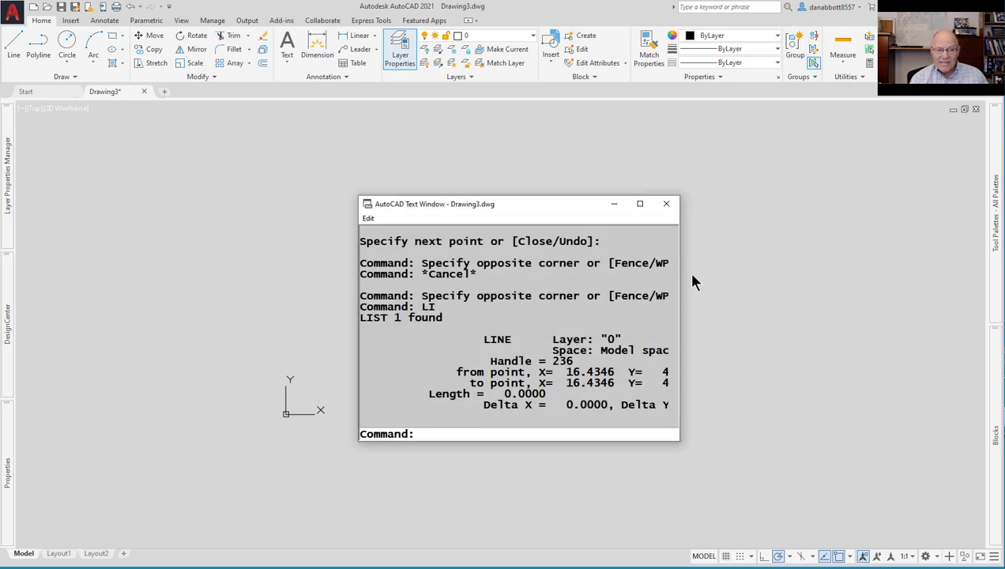
left_click(667, 206)
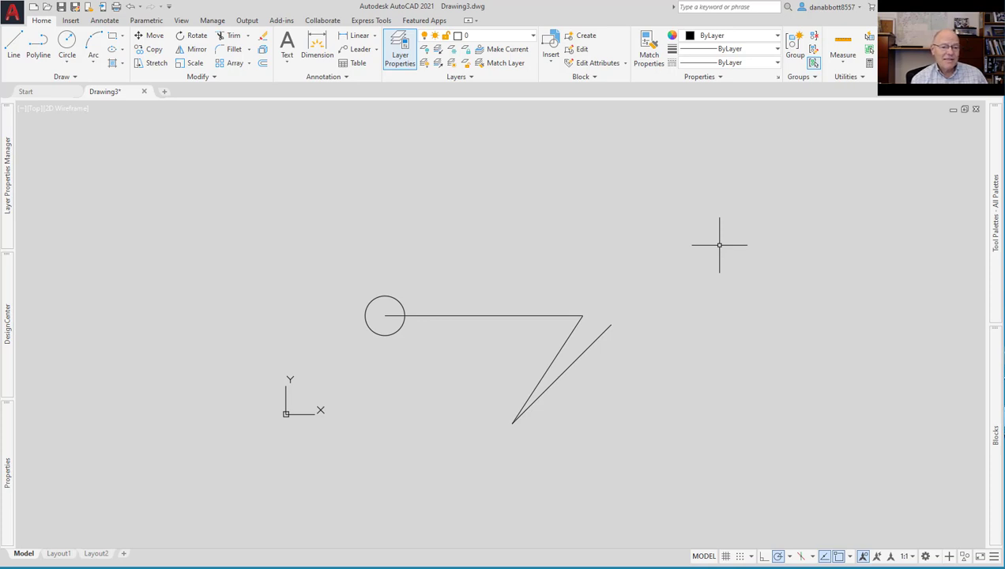
Start the single-line text command to view its dynamic input prompt, and cancel without placing text.
type("dt")
key("Return")
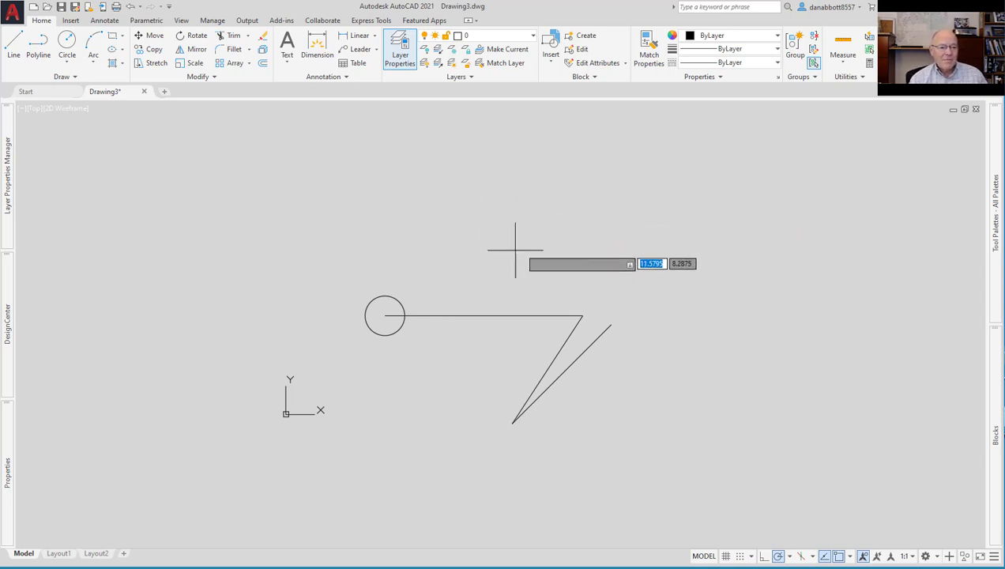
key("Escape")
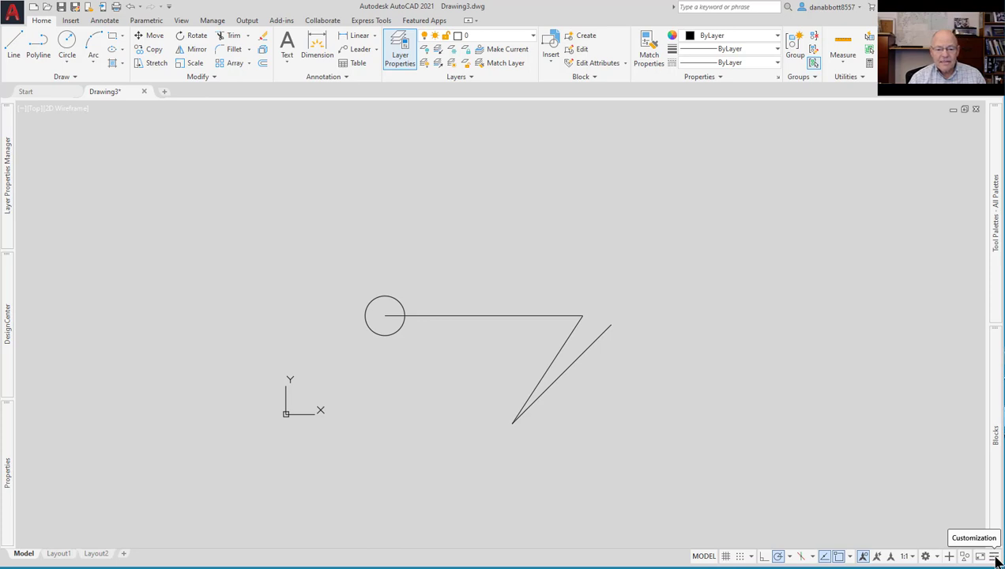
Remove Grid, Snap Mode, Ortho Mode and Isometric Drafting from the tools shown on the status bar.
left_click(995, 557)
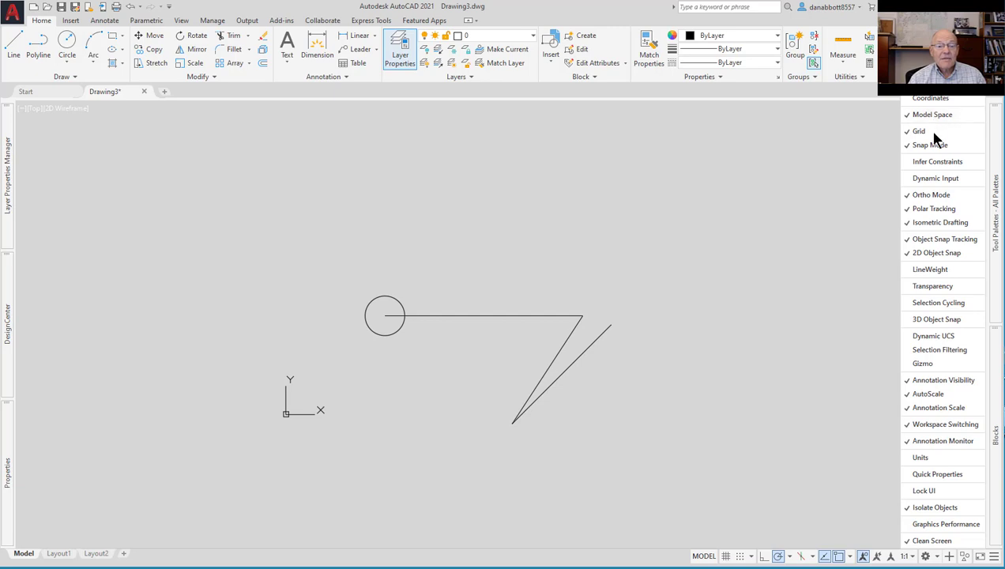
left_click(907, 132)
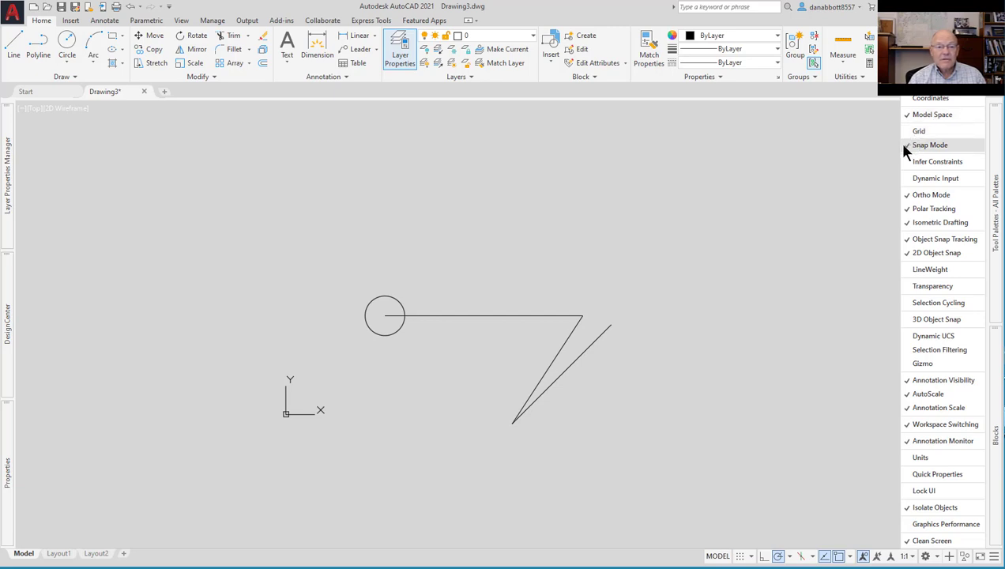
left_click(908, 145)
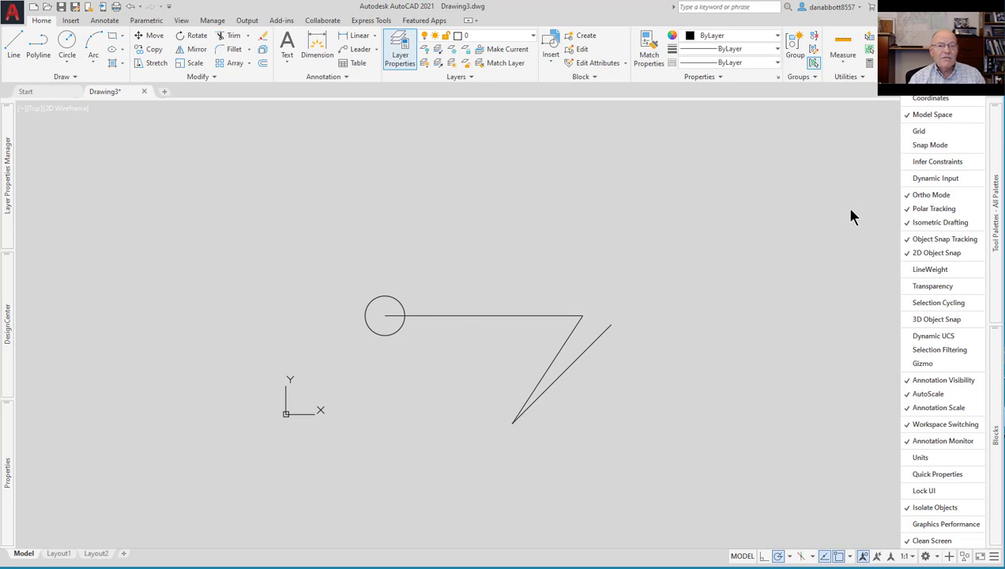
left_click(901, 195)
left_click(902, 223)
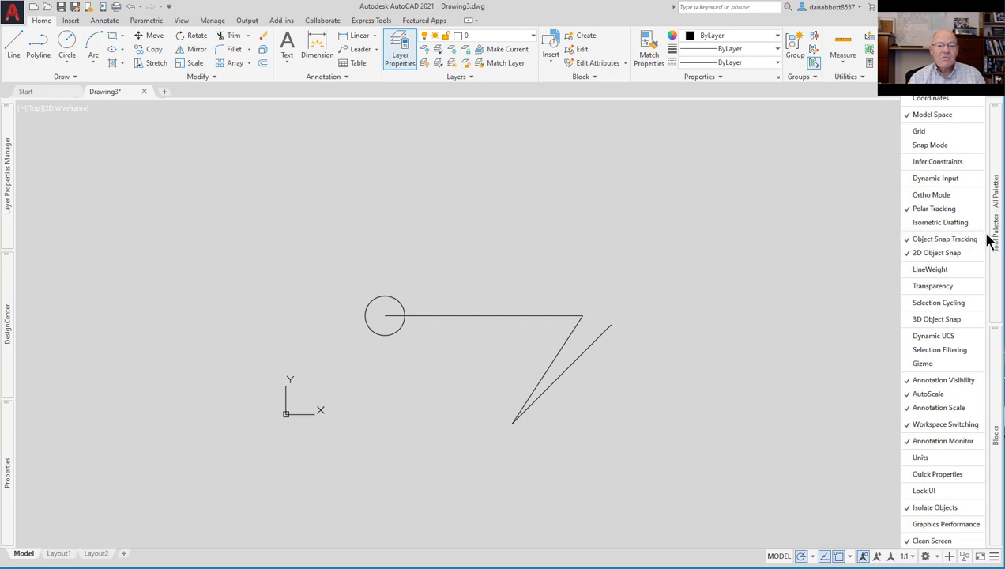
Add LineWeight and Dynamic Input to the tools shown on the status bar.
left_click(940, 270)
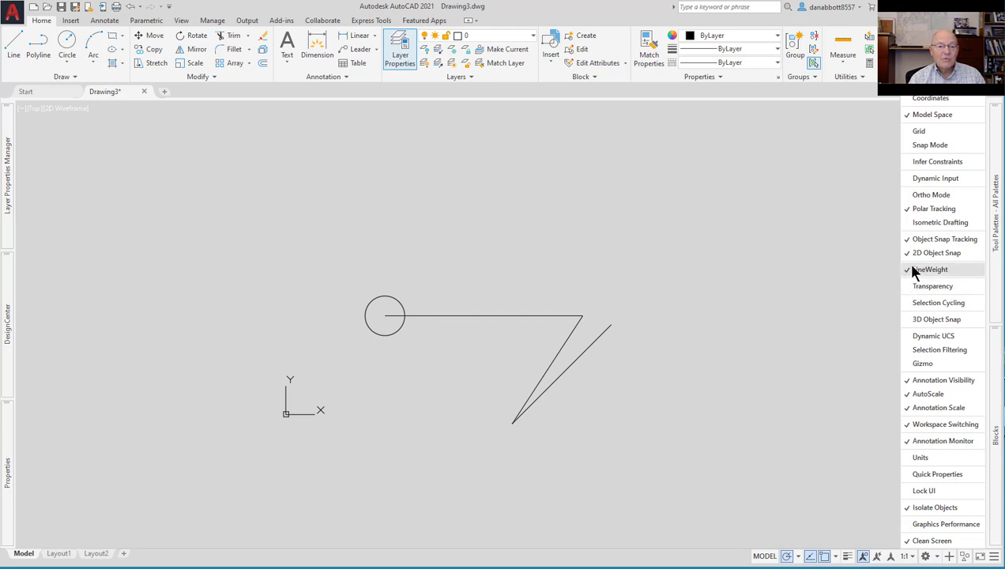
left_click(909, 180)
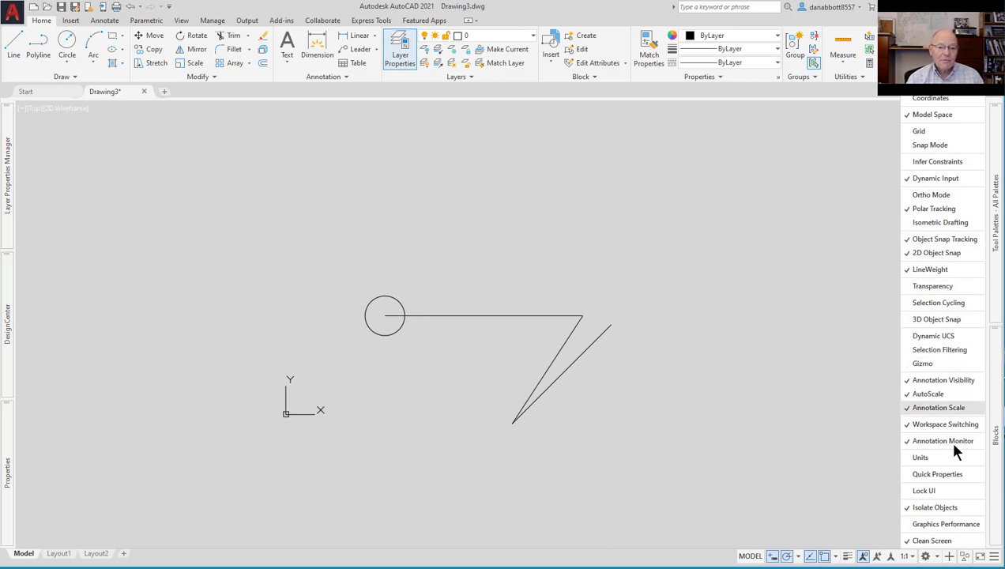
left_click(860, 473)
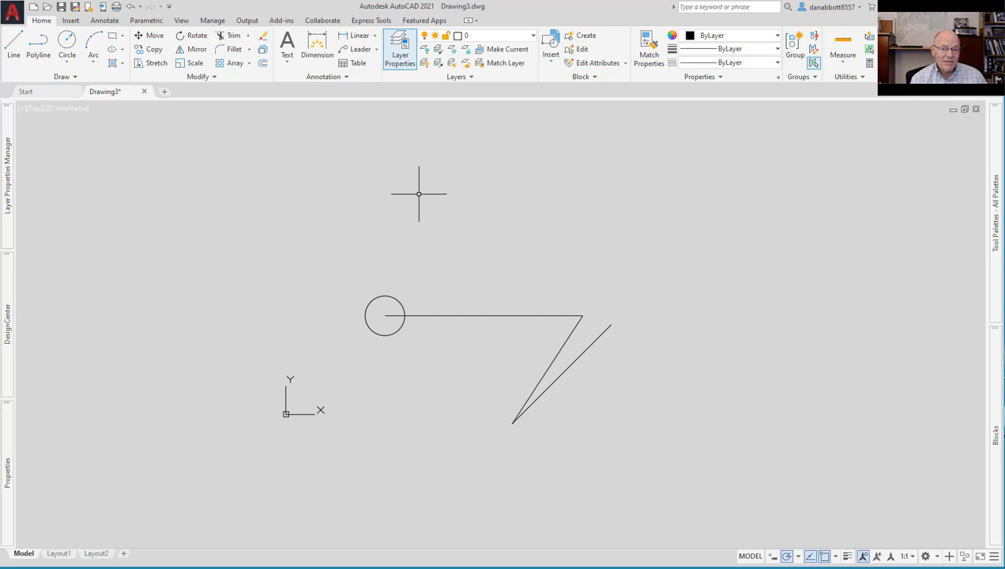
Redisplay the command line, and look over the anchored DesignCenter and Properties palettes.
key("ctrl+9")
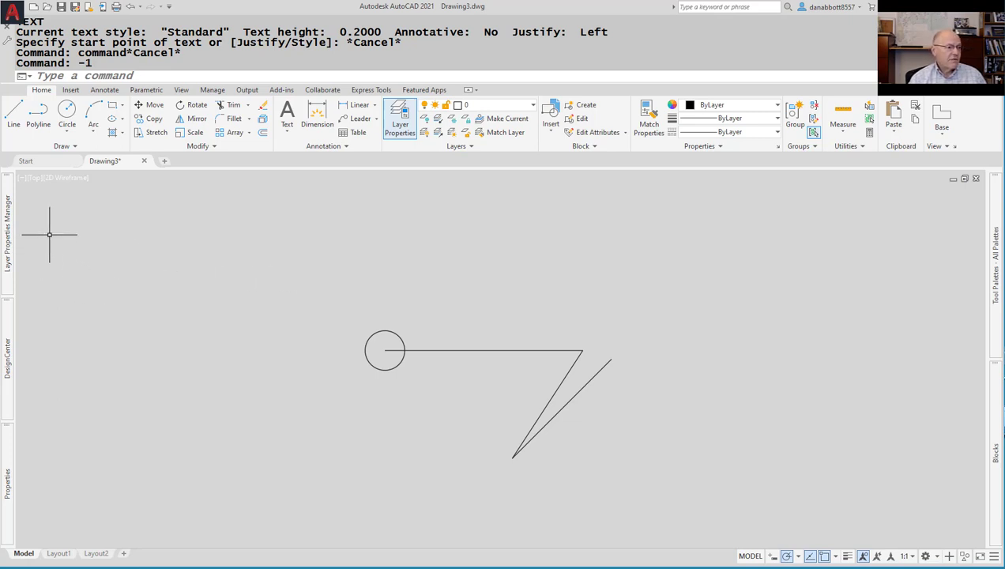
mouse_move(5, 260)
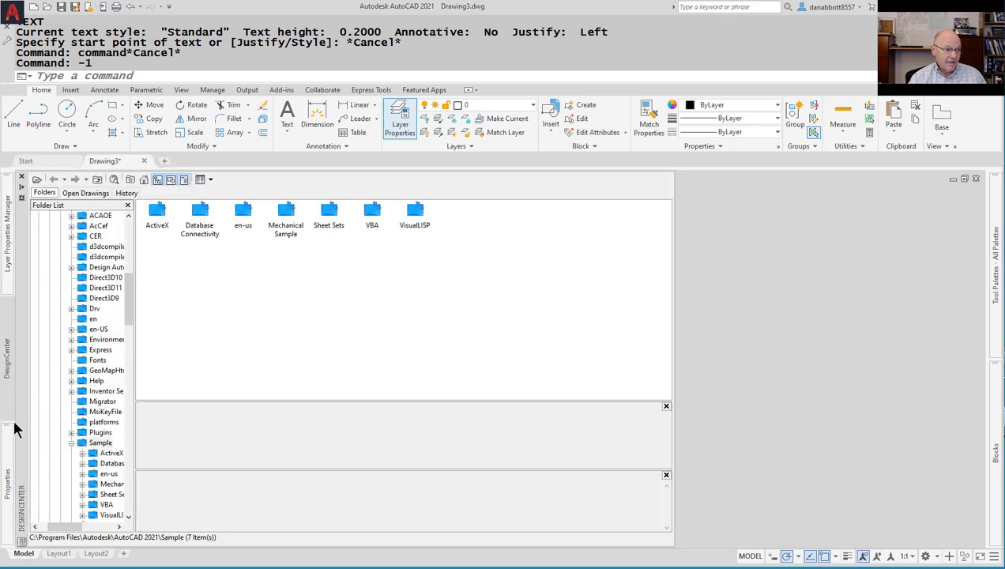
mouse_move(11, 458)
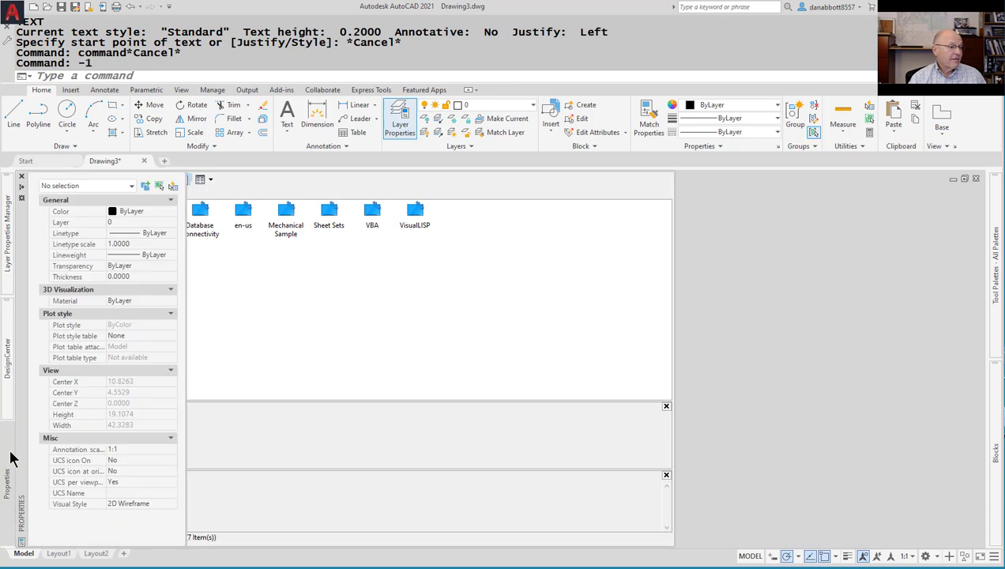
key("Escape")
Bring up the External References palette with XREF, and view its anchoring and auto-hide options without changing them.
type("XREF")
key("Return")
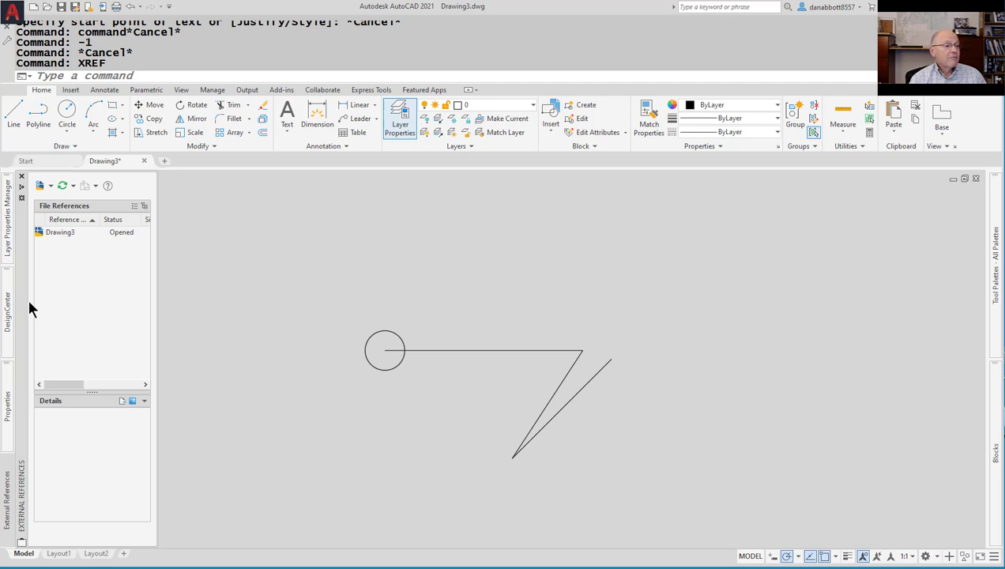
left_click(21, 197)
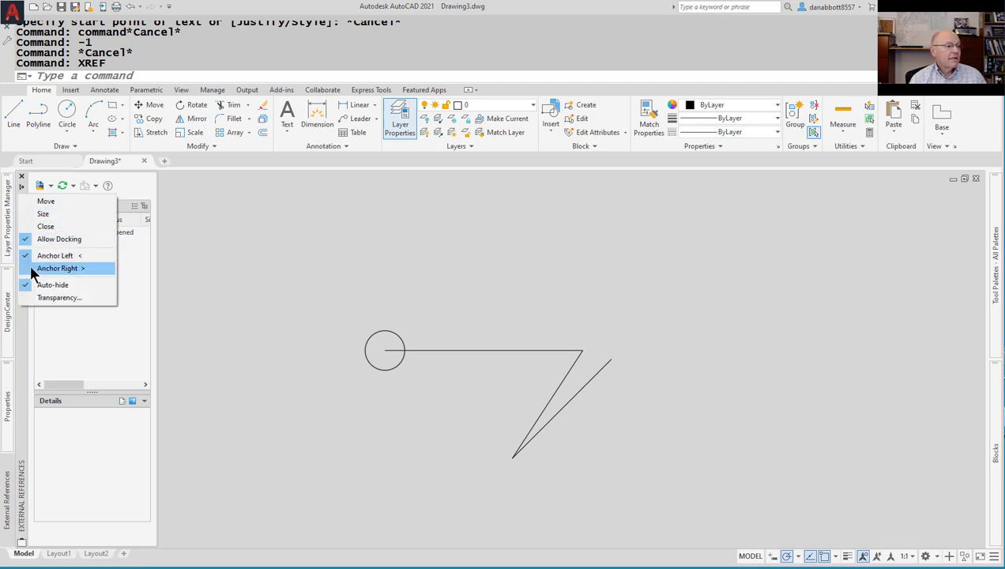
key("Escape")
key("Escape")
key("Escape")
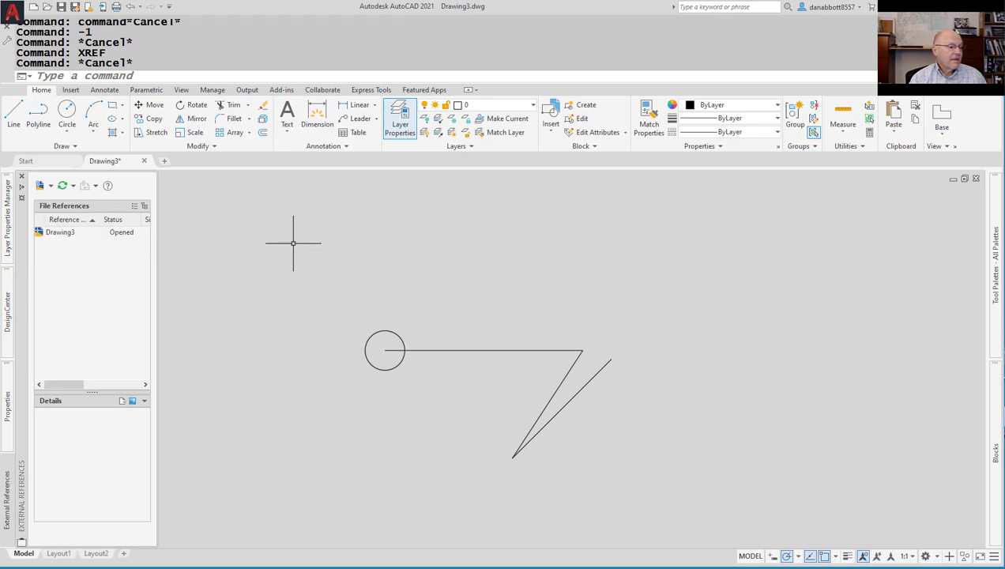
mouse_move(7, 503)
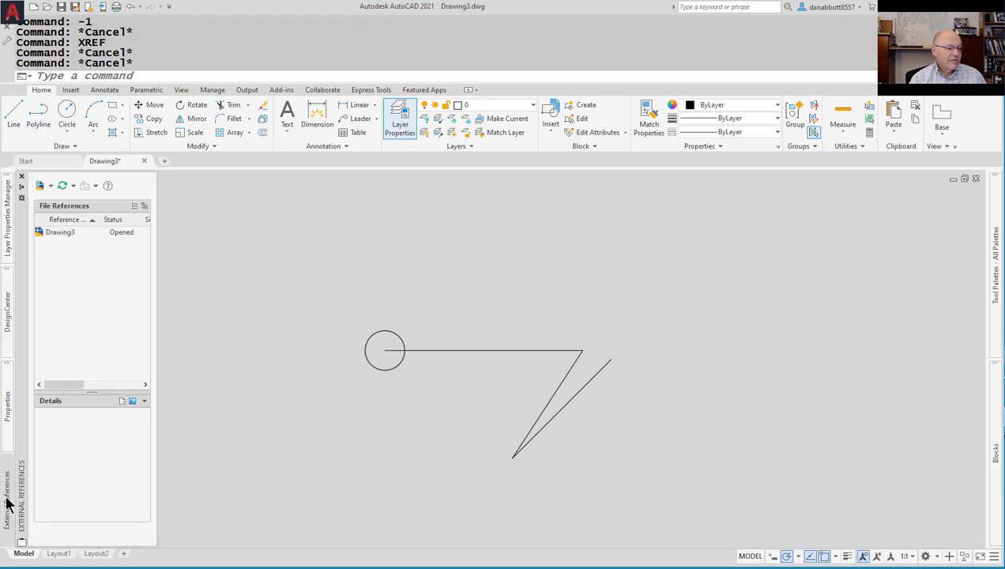
key("Escape")
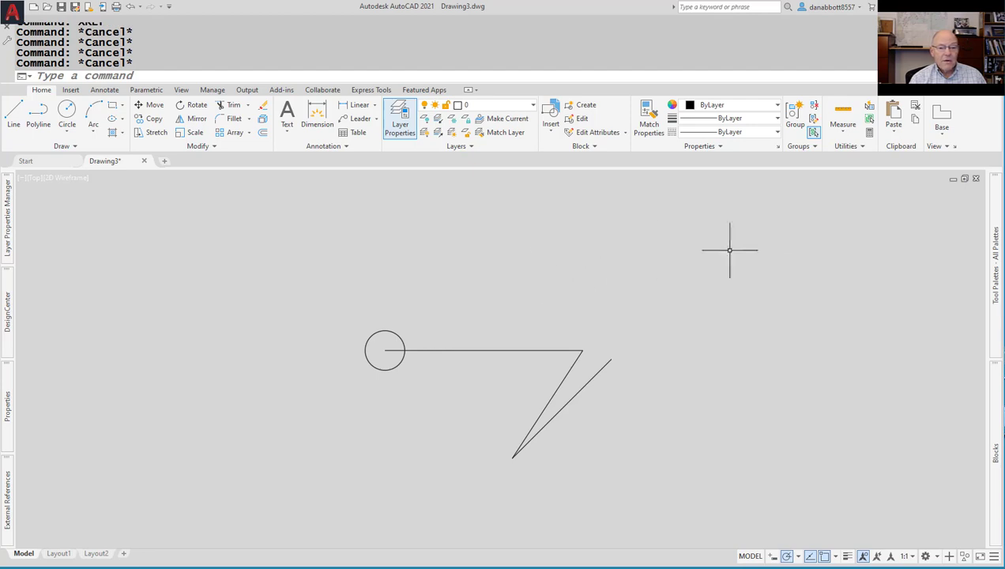
mouse_move(999, 280)
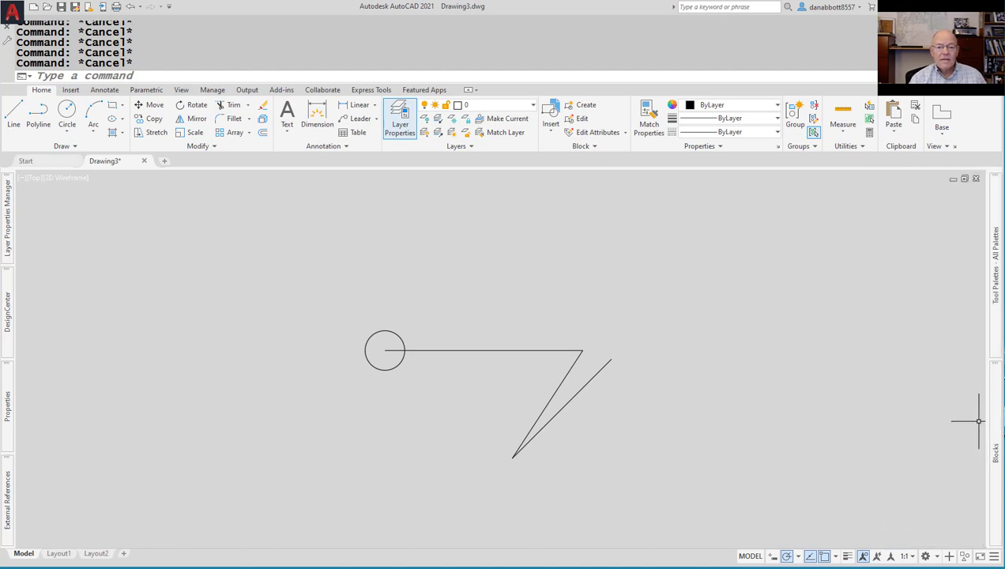
mouse_move(996, 424)
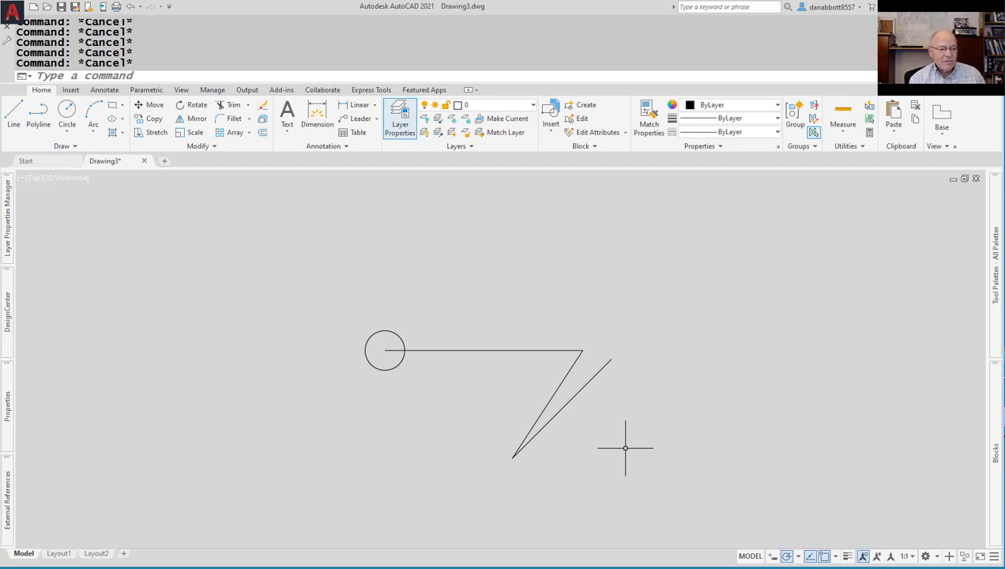
Draw a chain of three connected line segments above the existing lines, ending at absolute coordinates 5,5.
type("L")
key("Return")
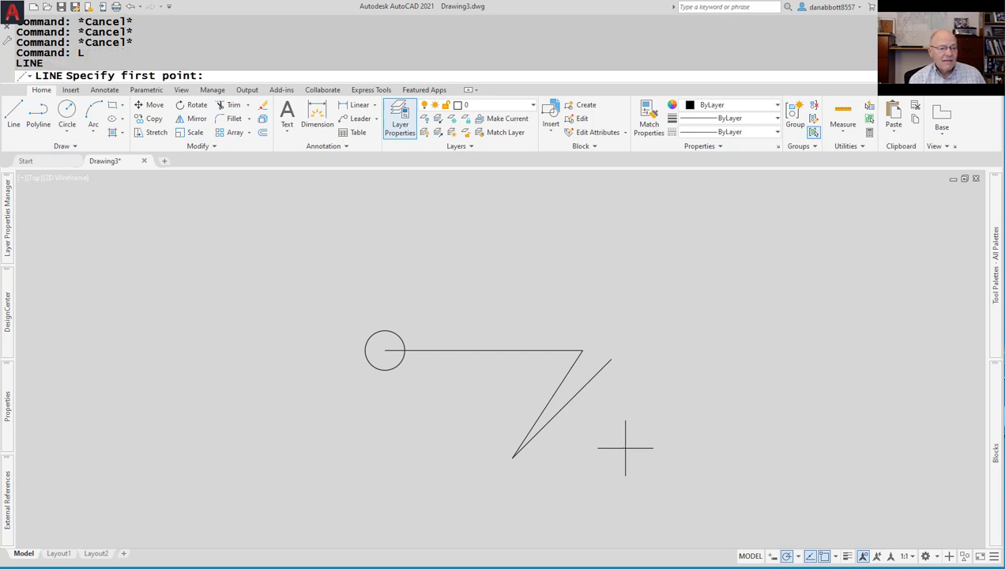
left_click(582, 242)
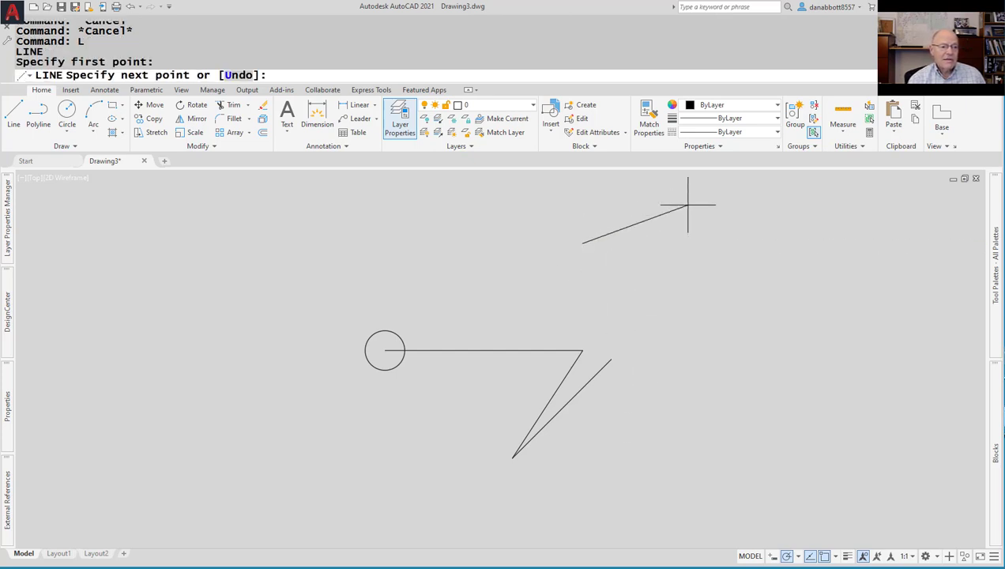
left_click(701, 197)
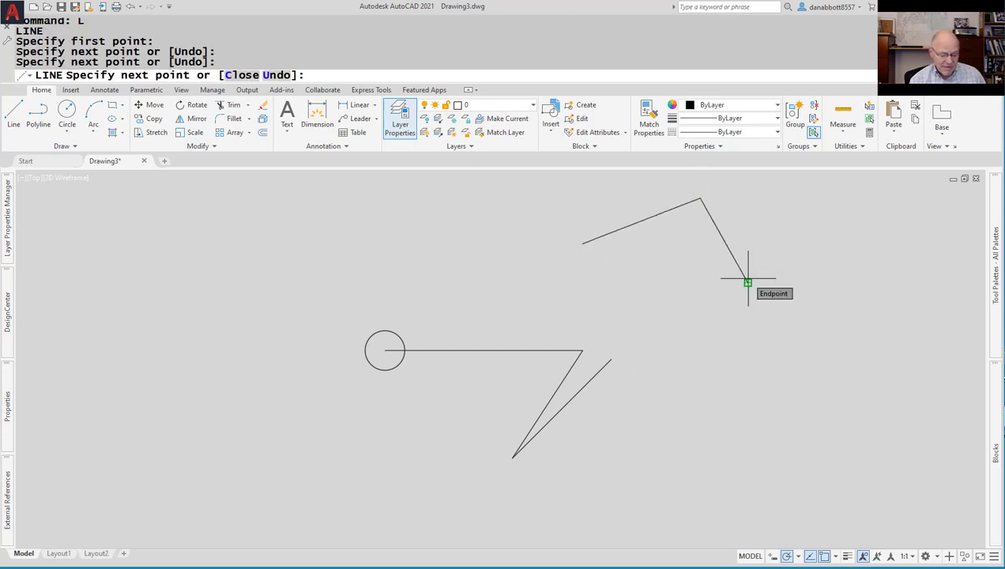
type("5,5")
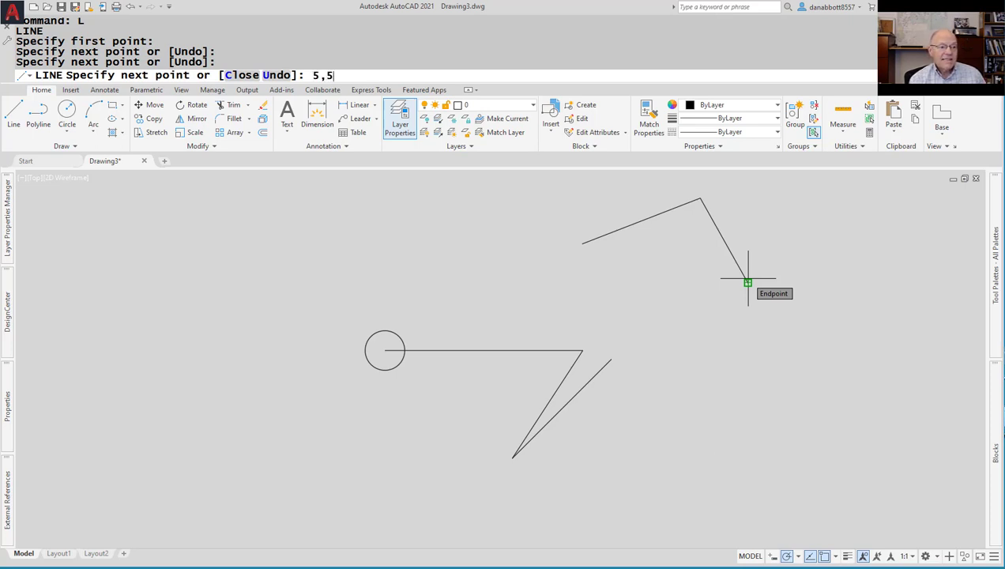
key("Return")
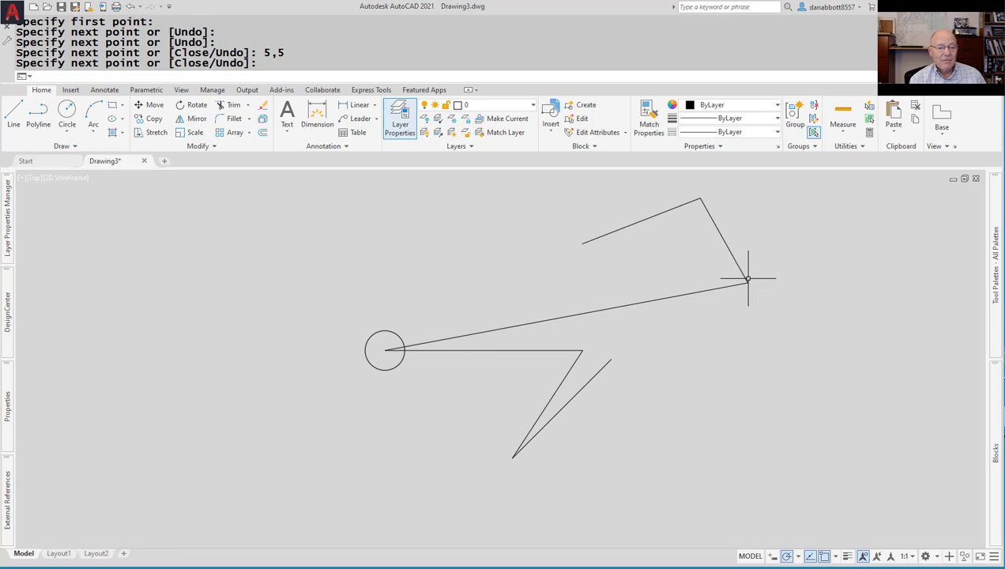
Using dynamic input with the command line hidden, draw a line from the drawing's upper-left area to absolute coordinates #5,5.
type("1")
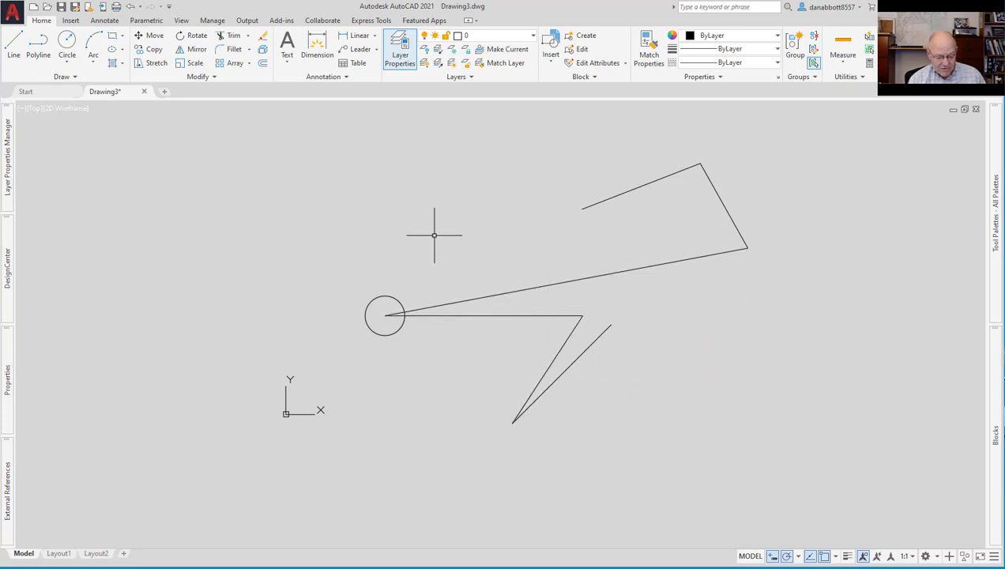
key("Return")
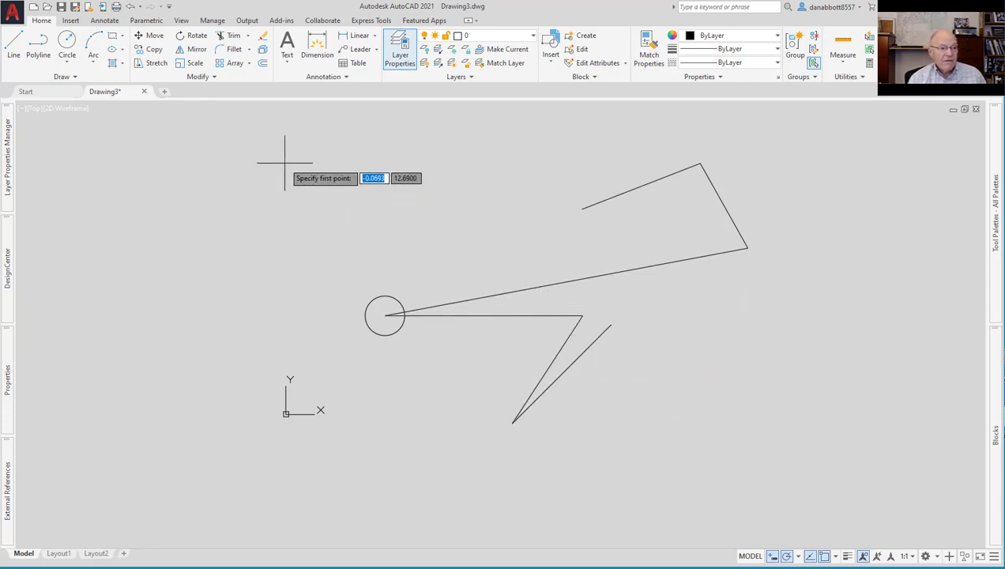
left_click(150, 166)
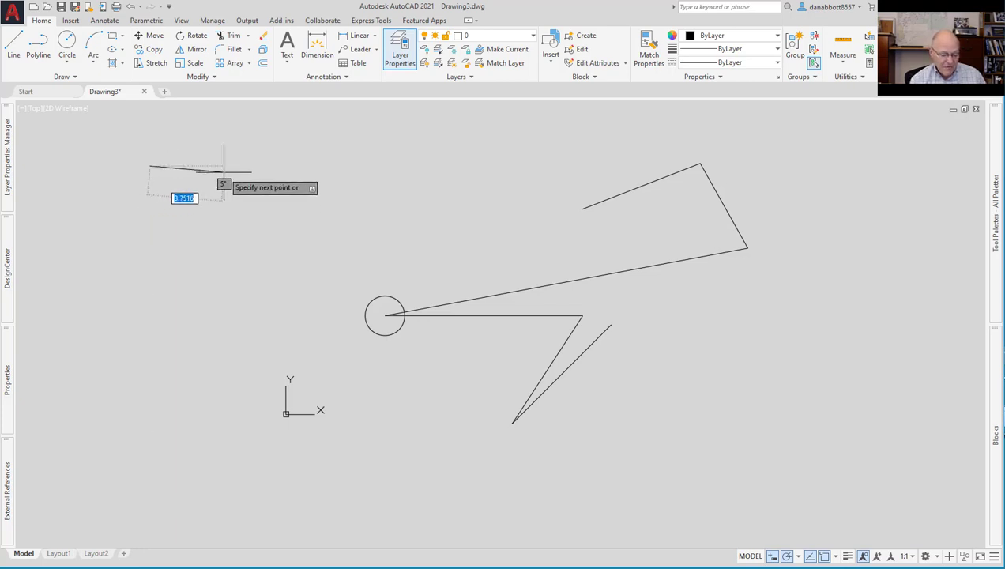
type("#")
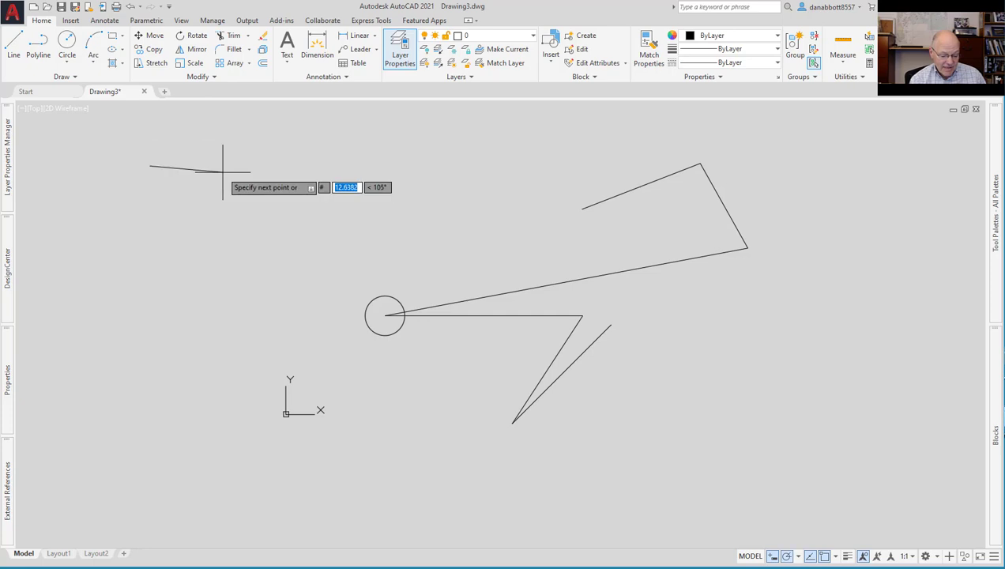
type("0,0")
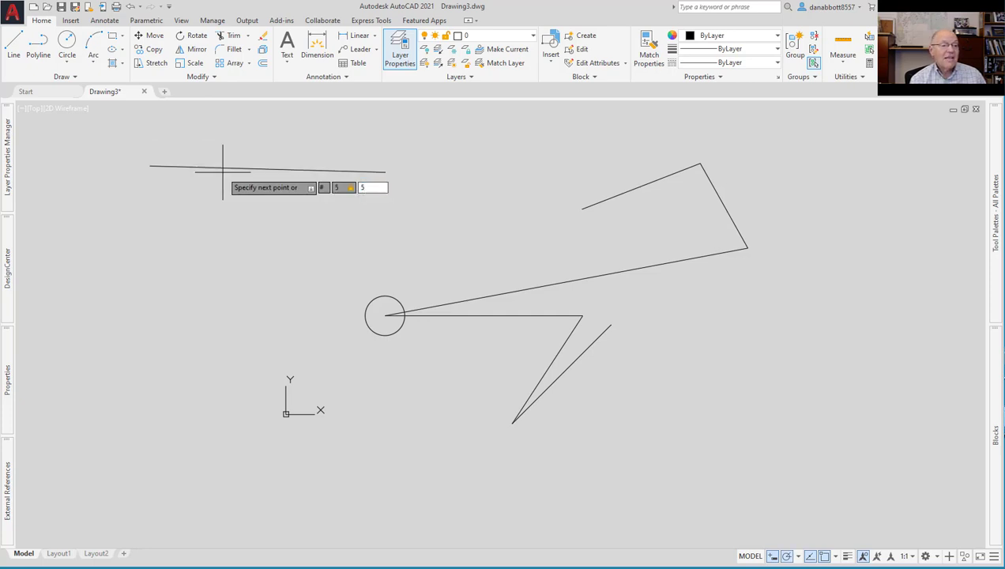
key("Return")
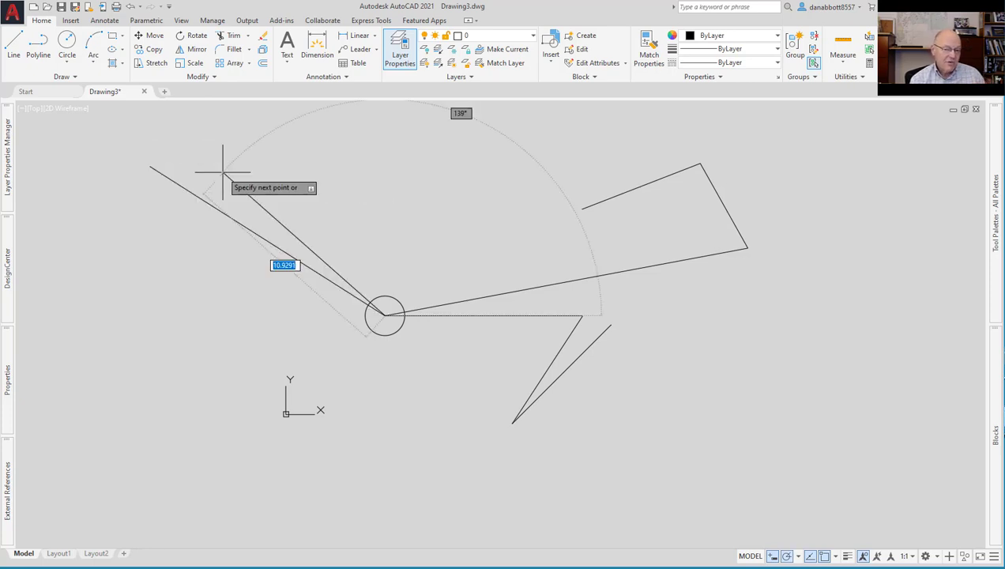
key("Return")
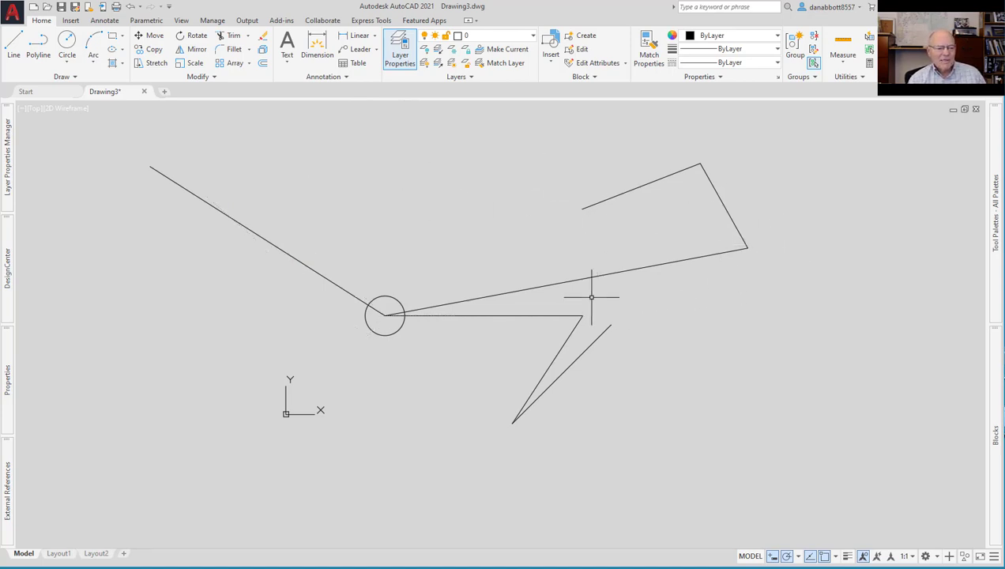
Try to move the circle from its centre to 0,0 using dynamic input.
type("m")
key("Return")
left_click(385, 335)
key("Return")
left_click(385, 316)
type("0,0")
key("Return")
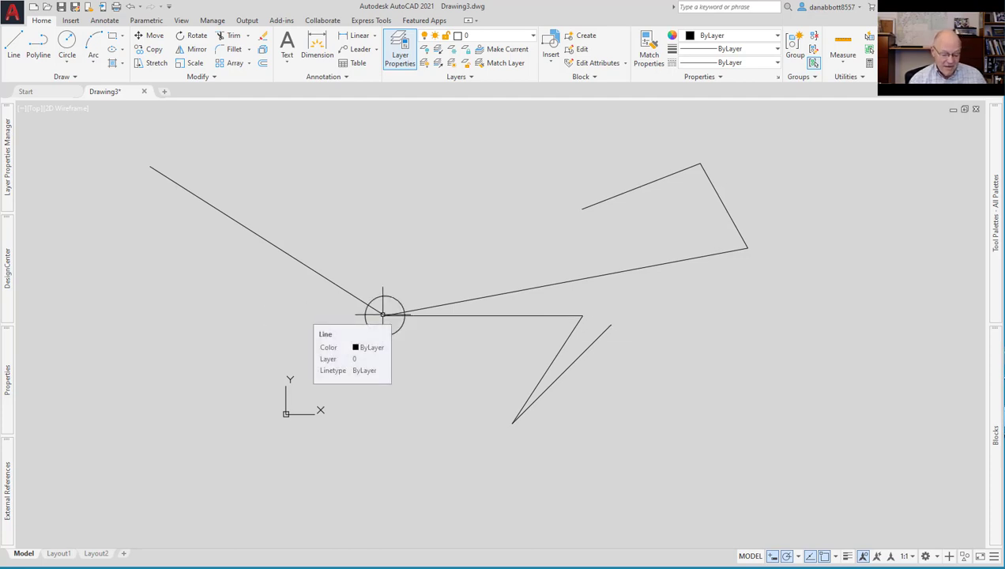
key("Return")
left_click(382, 315)
key("Escape")
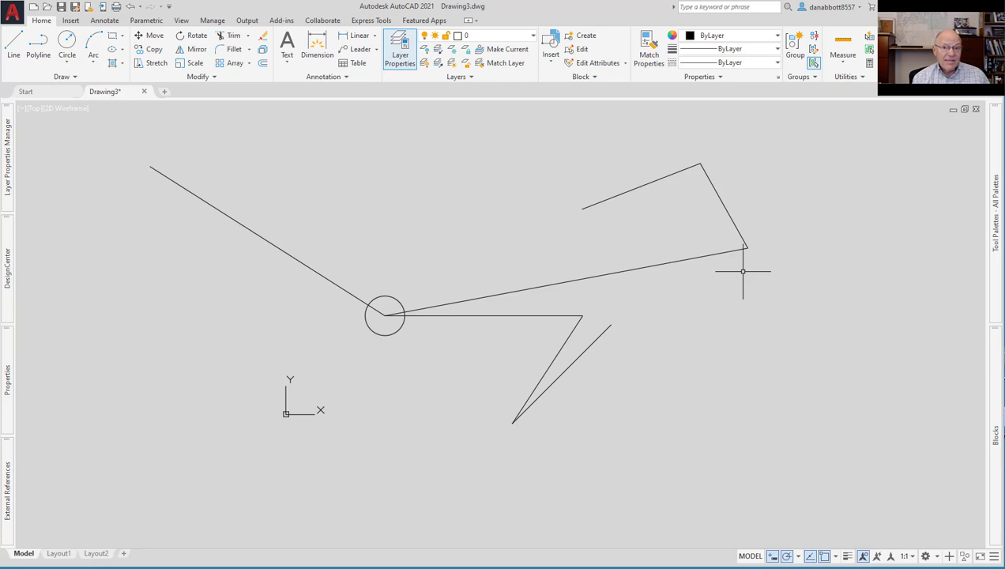
Set the DYNPICOORDS system variable to 1, and redisplay the command line.
type("DYN")
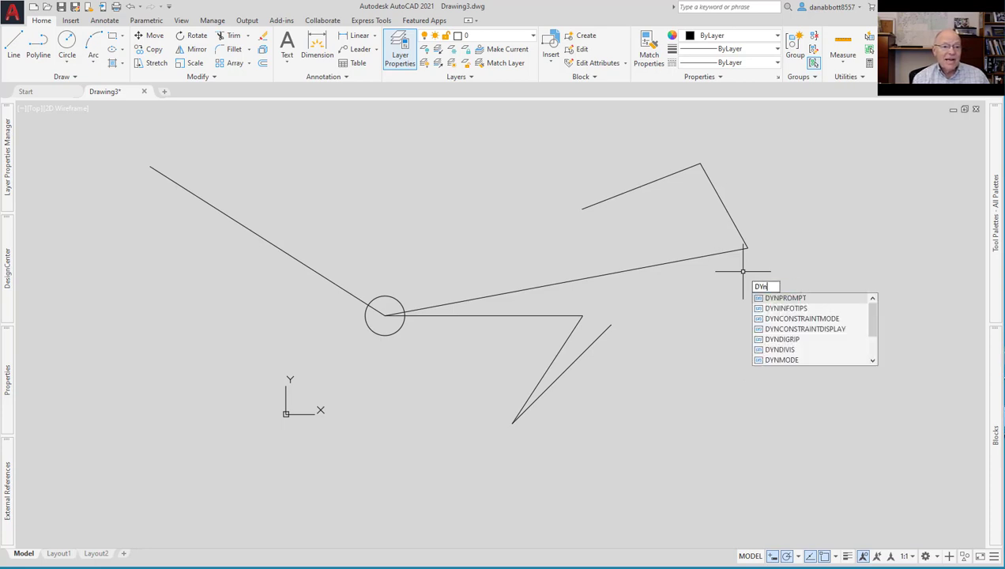
type("Ip")
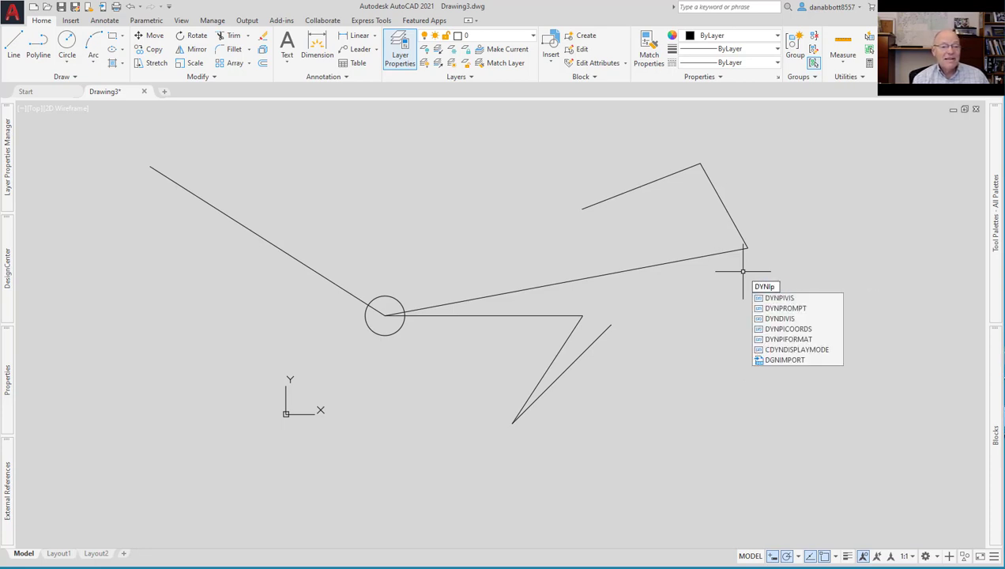
type("coords")
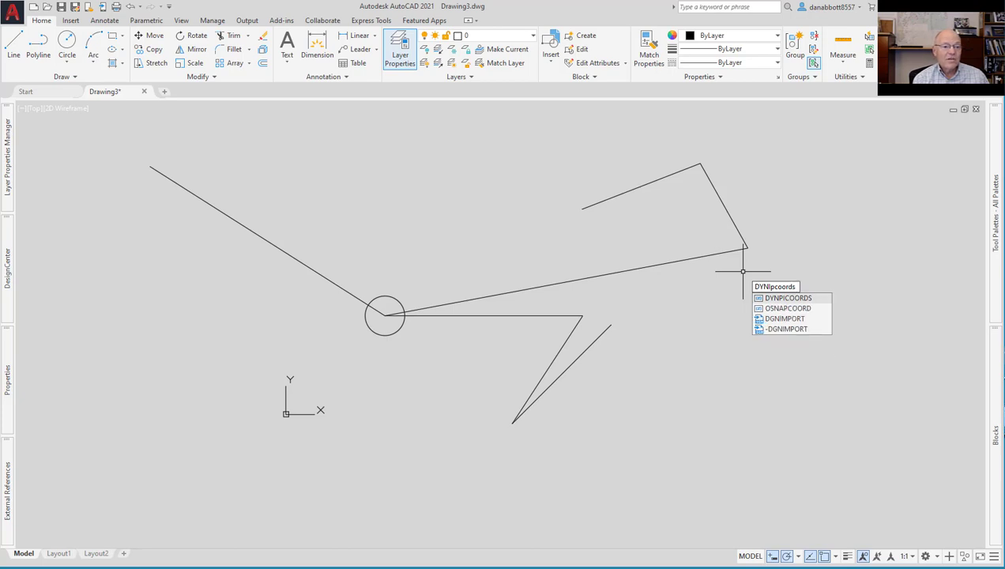
key("Return")
type("1")
key("Return")
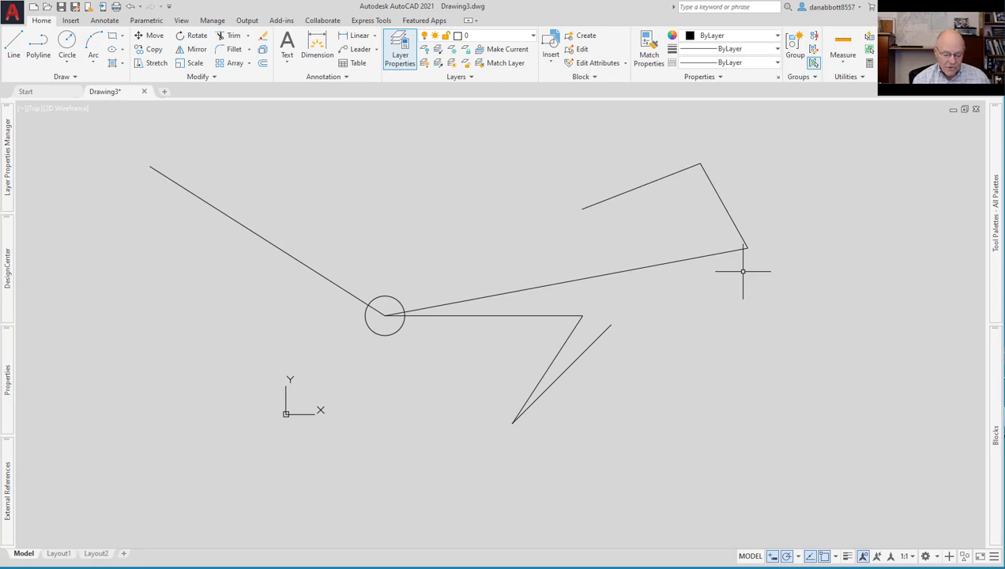
key("ctrl+9")
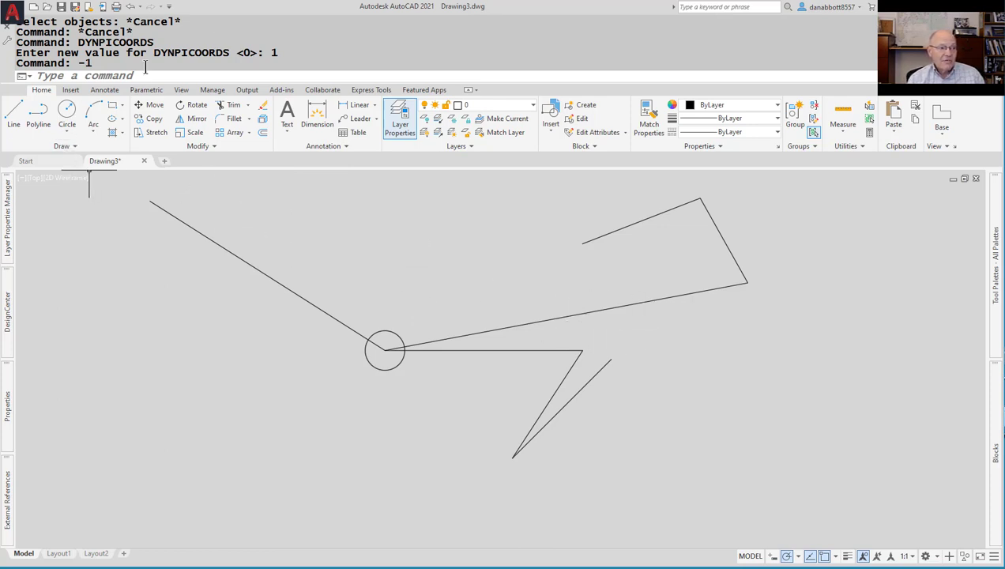
left_click(328, 346)
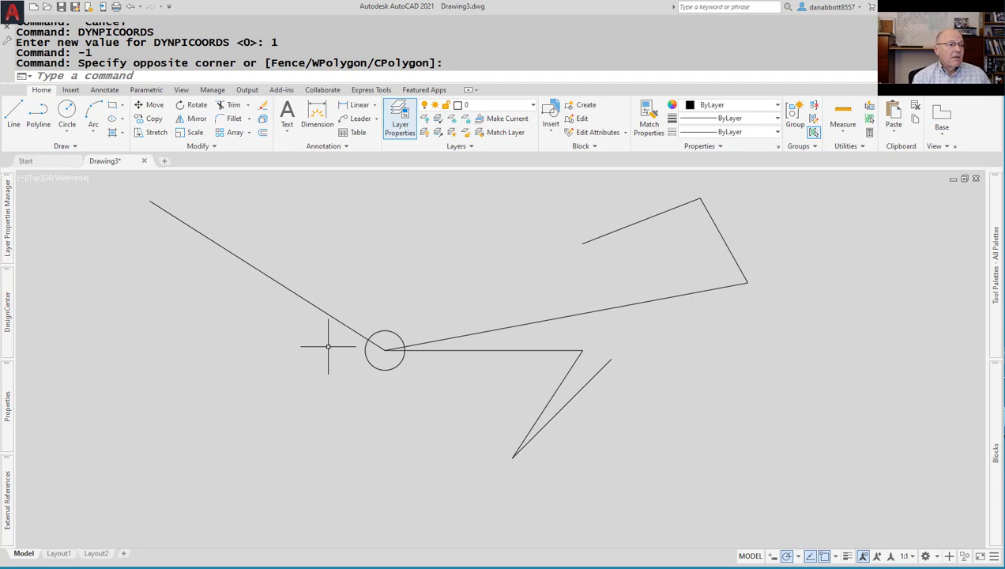
Bring up Options and examine the folder path under Automatic Save File Location without changing it.
type("2")
key("Return")
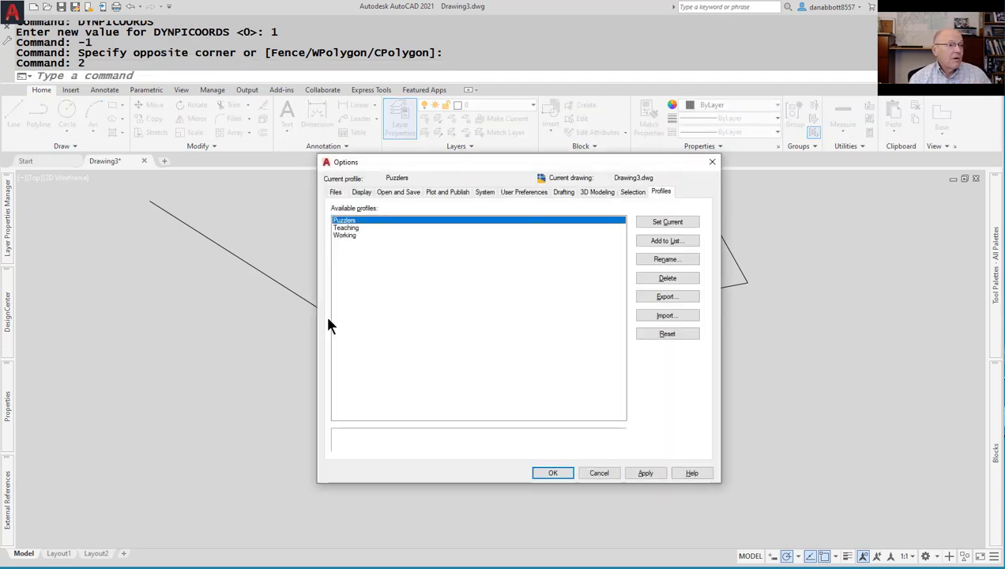
left_click(335, 193)
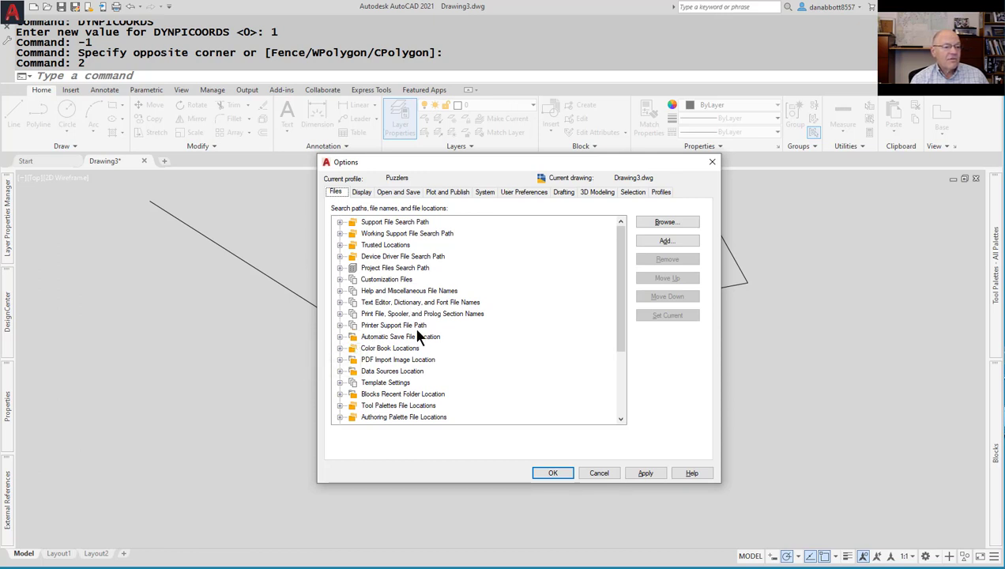
left_click(341, 337)
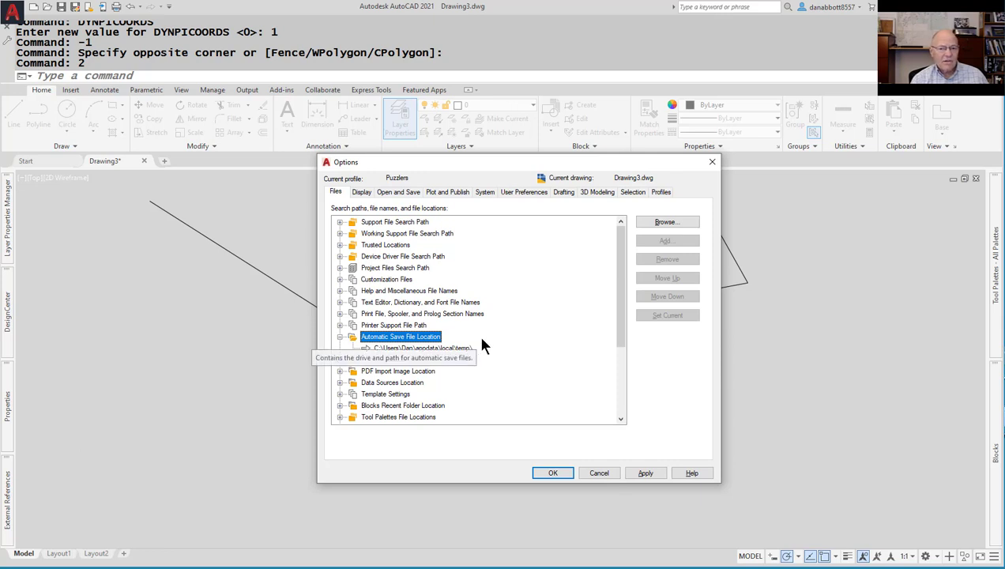
key("Escape")
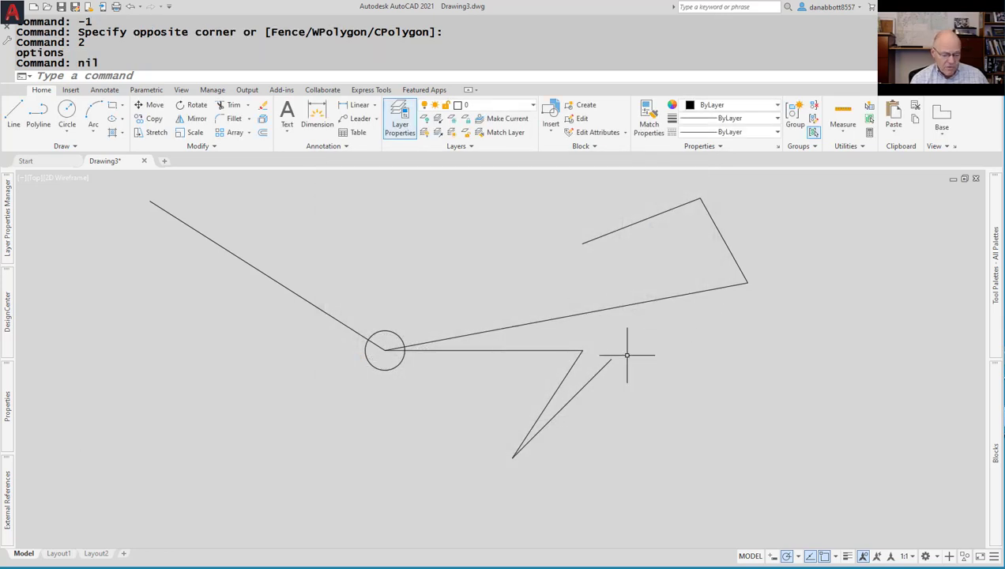
Add single-line text reading "FILENAME.sv$" to the right of the zigzag lines, picking its height in the drawing and accepting the default rotation of 0.
type("dt")
key("Return")
left_click(662, 386)
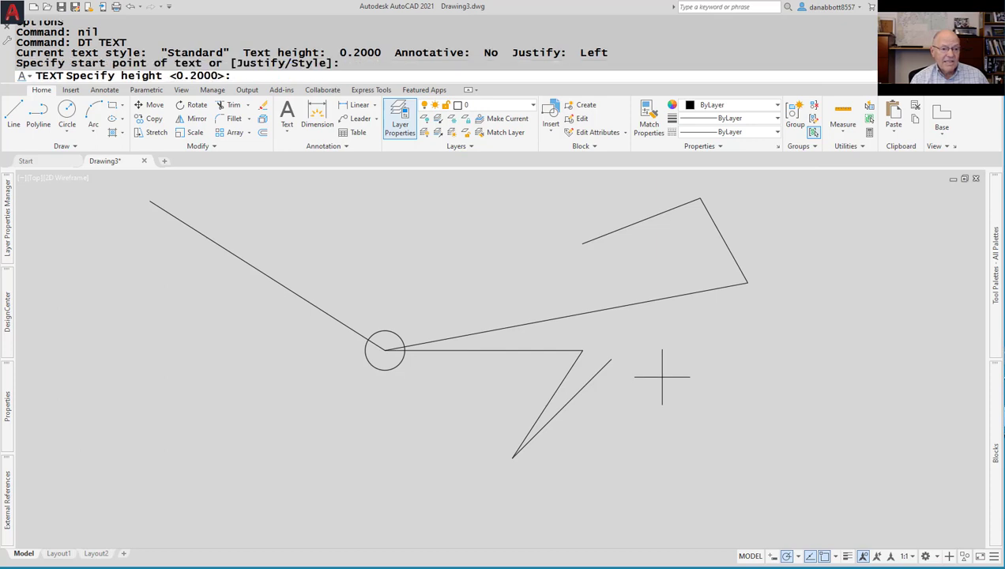
left_click(661, 362)
key("Return")
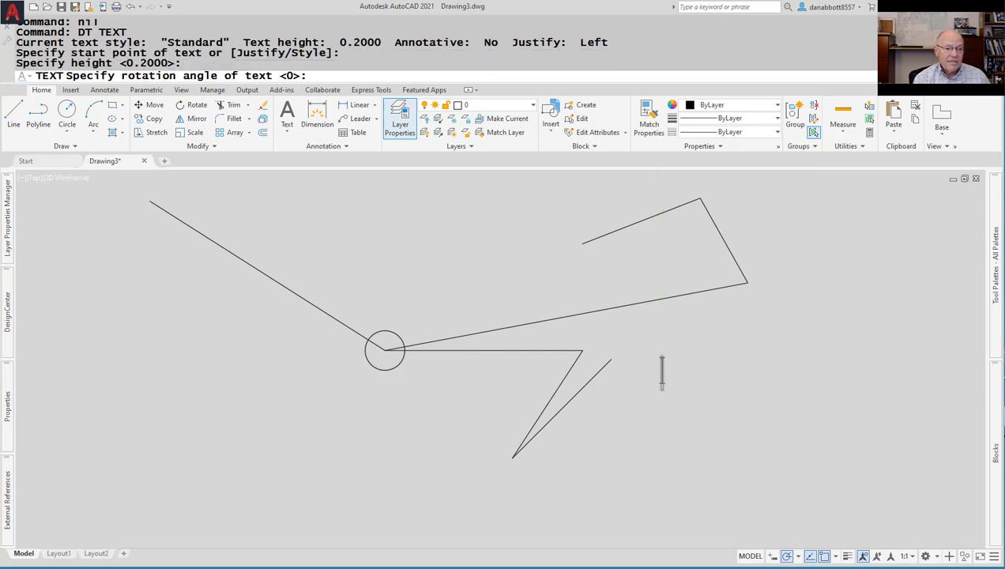
type("FILENAME")
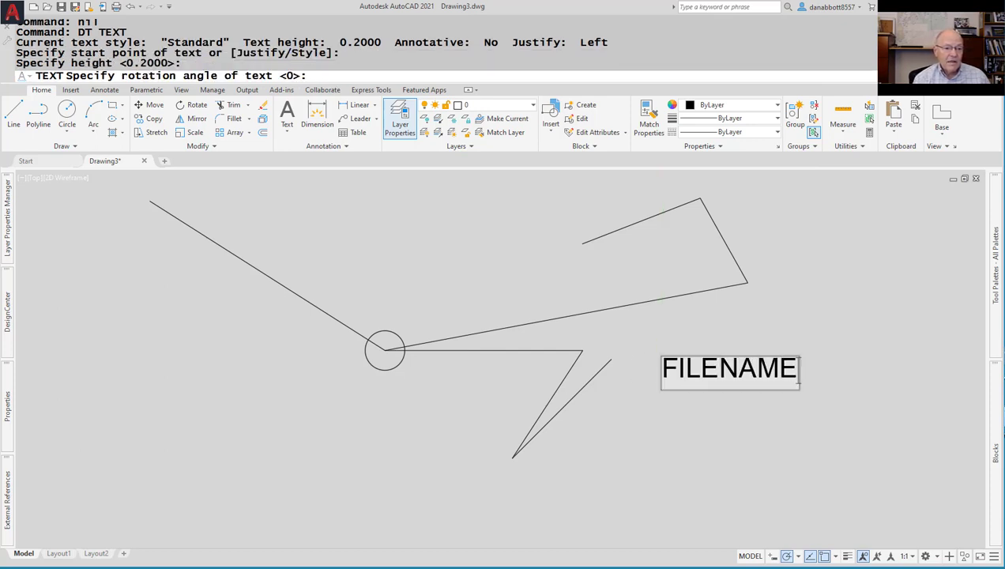
type(".sv")
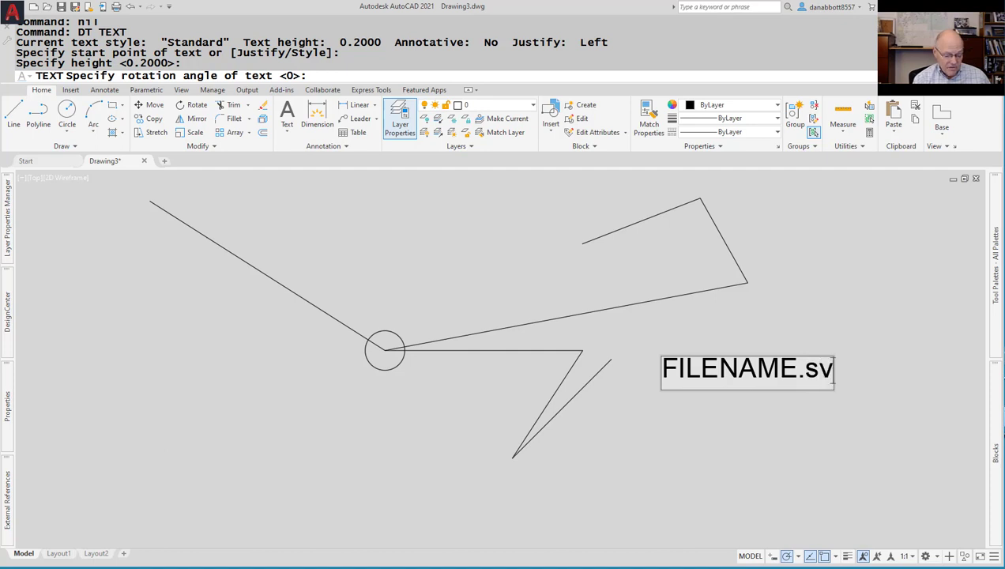
type("$")
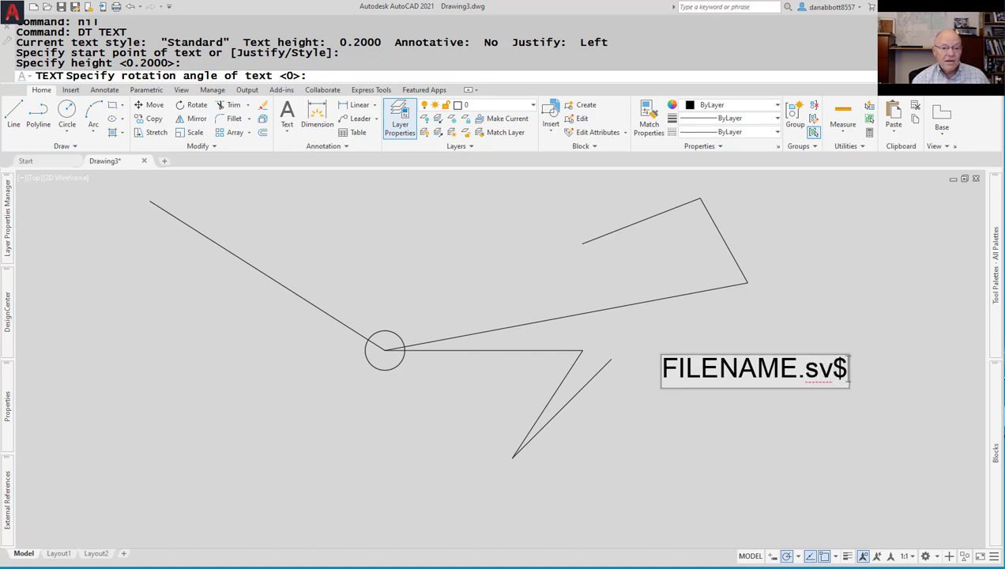
key("Return")
key("Return")
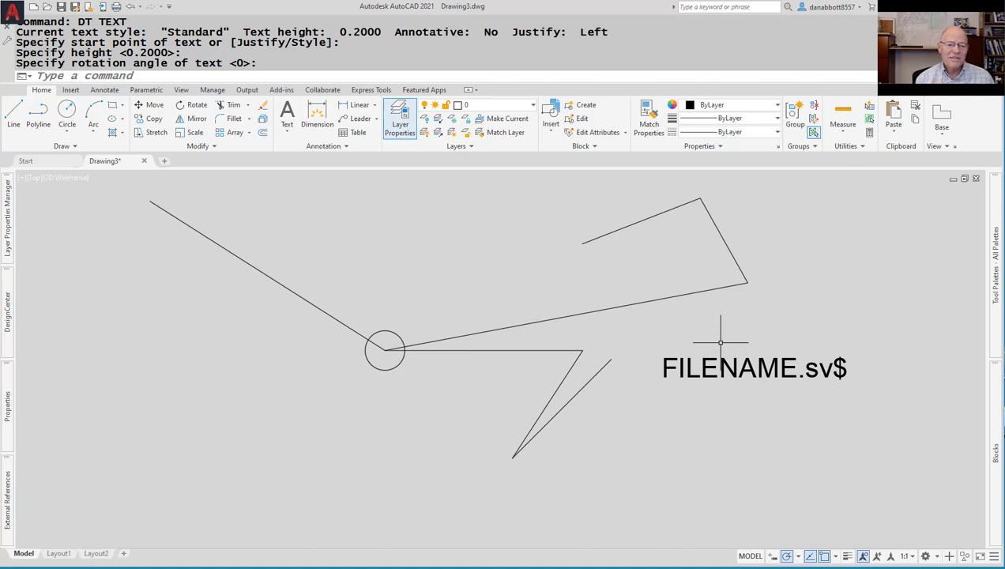
key("Return")
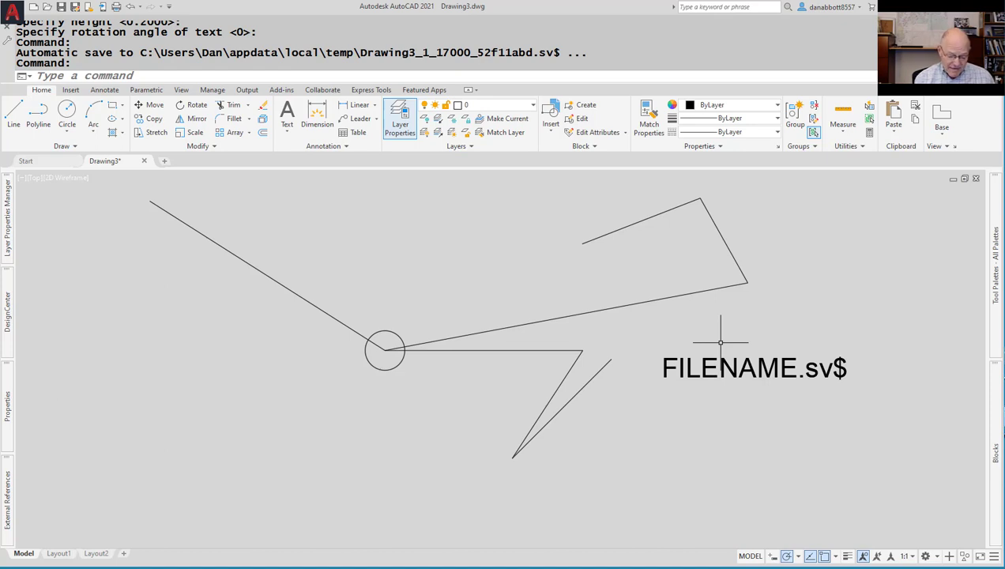
type("op")
key("Return")
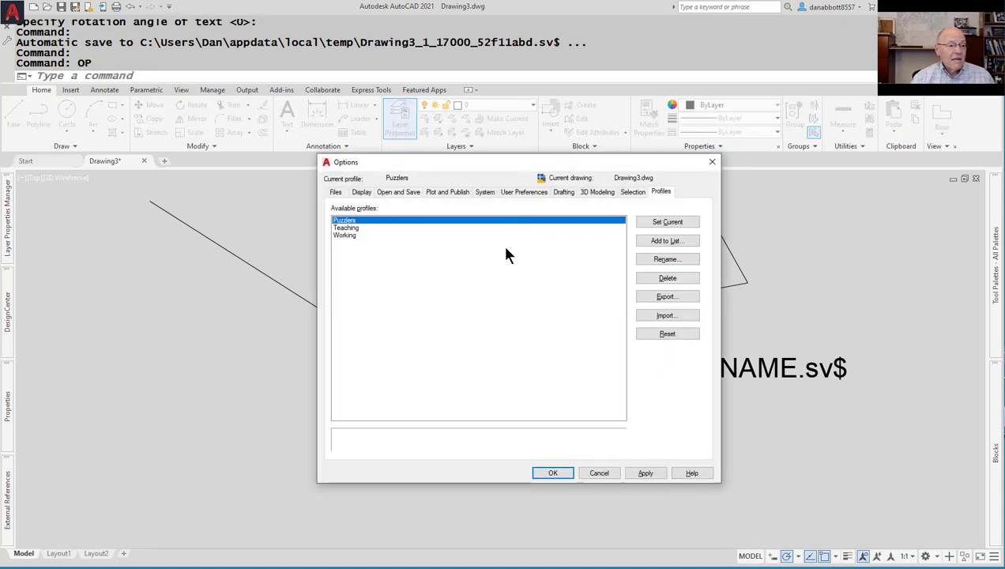
left_click(335, 192)
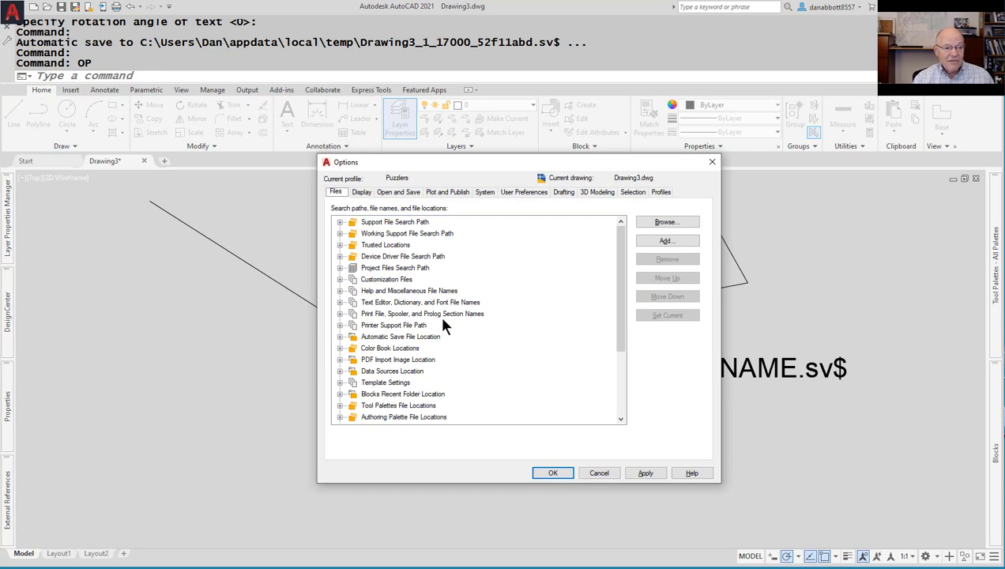
left_click(712, 161)
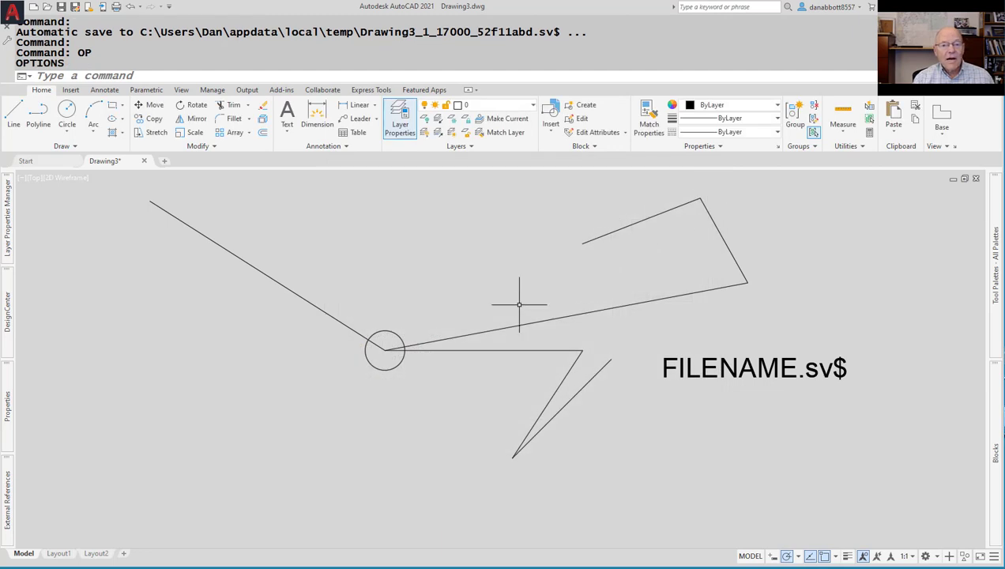
Copy the folder path listed under Automatic Save File Location in Options, and leave the dialog without changing the path.
key("Return")
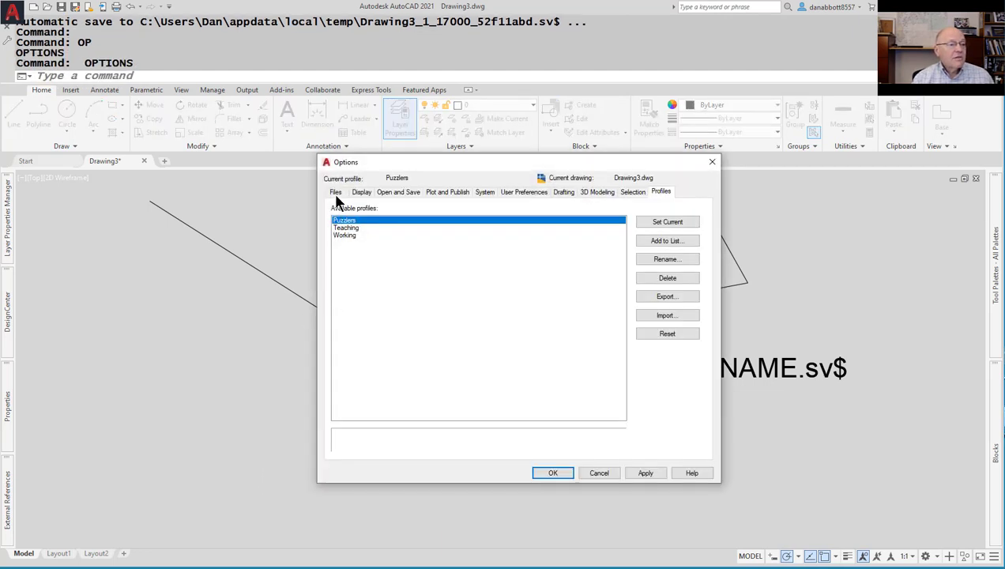
left_click(337, 194)
left_click(340, 337)
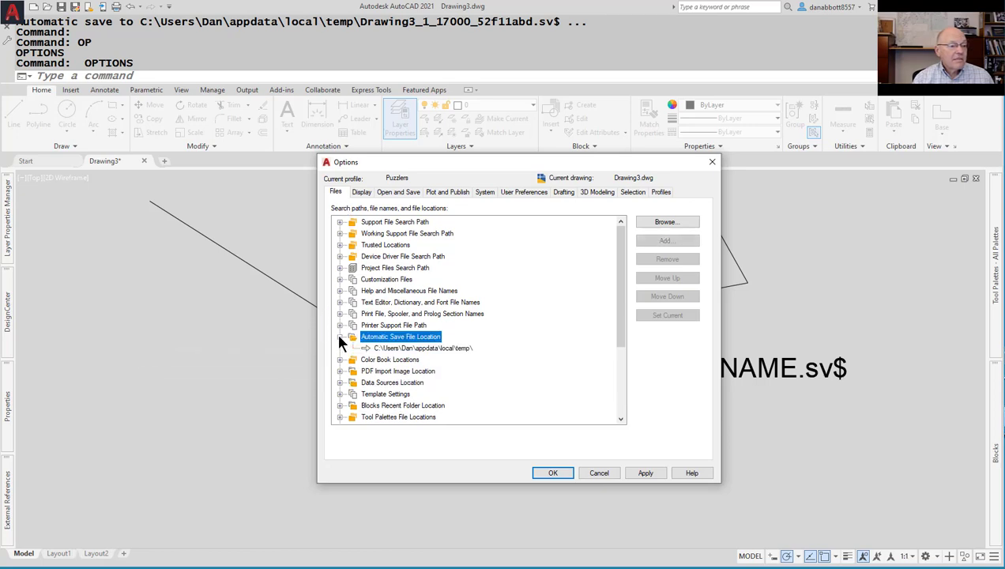
double_click(421, 349)
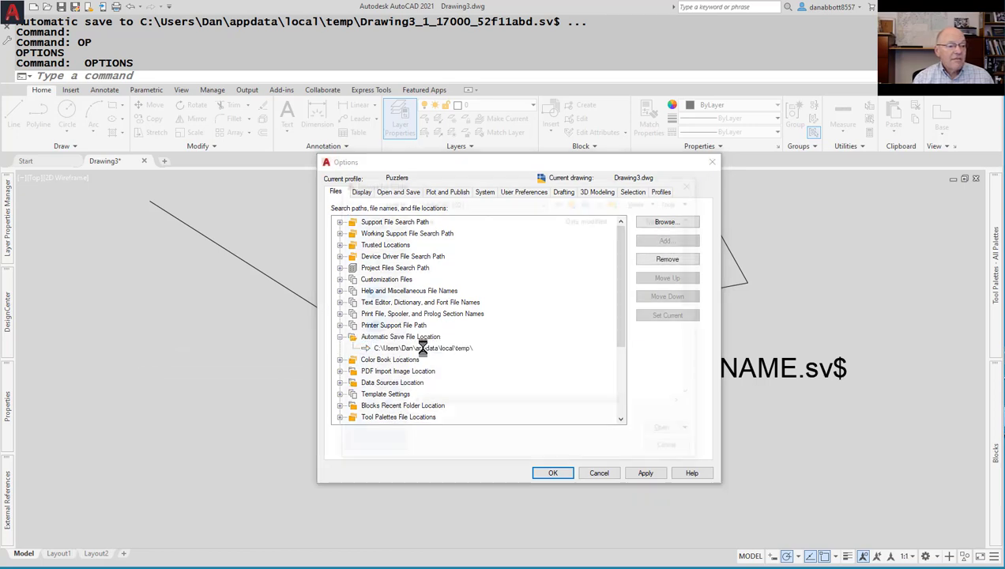
left_click(472, 350)
key("ctrl+c")
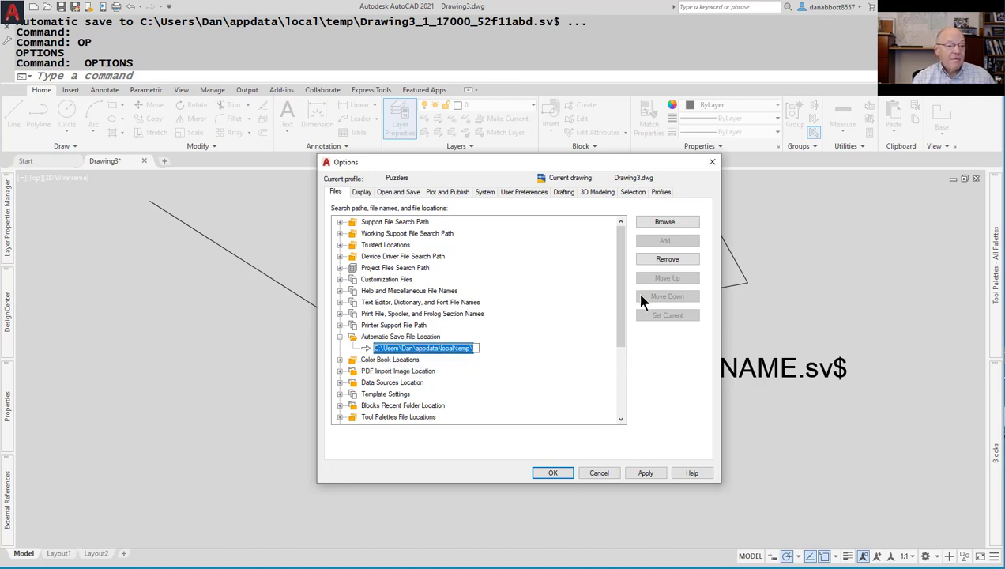
key("Escape")
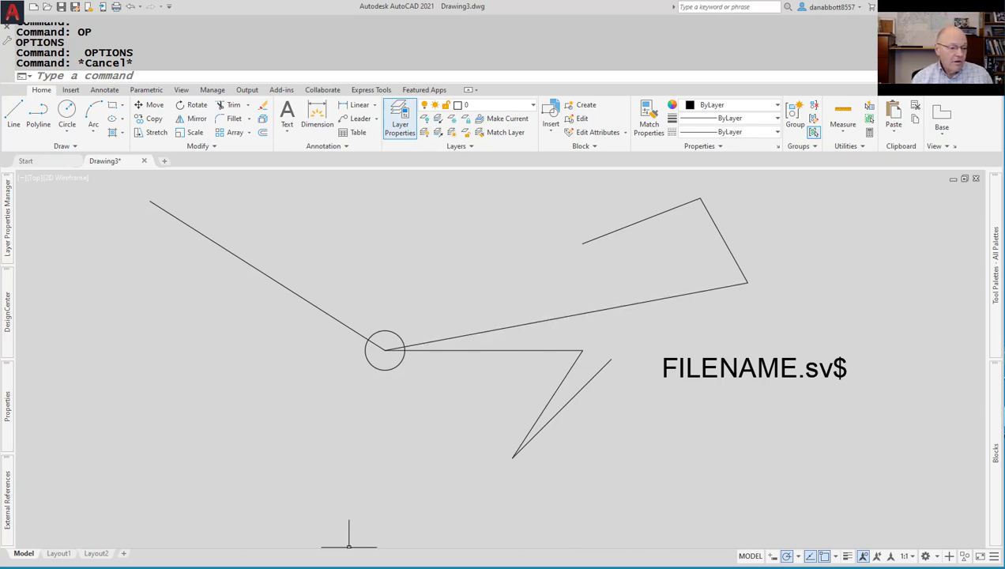
Switch to File Explorer and browse from Local Disk (C:) through Users into the current user's profile folder.
key("super+e")
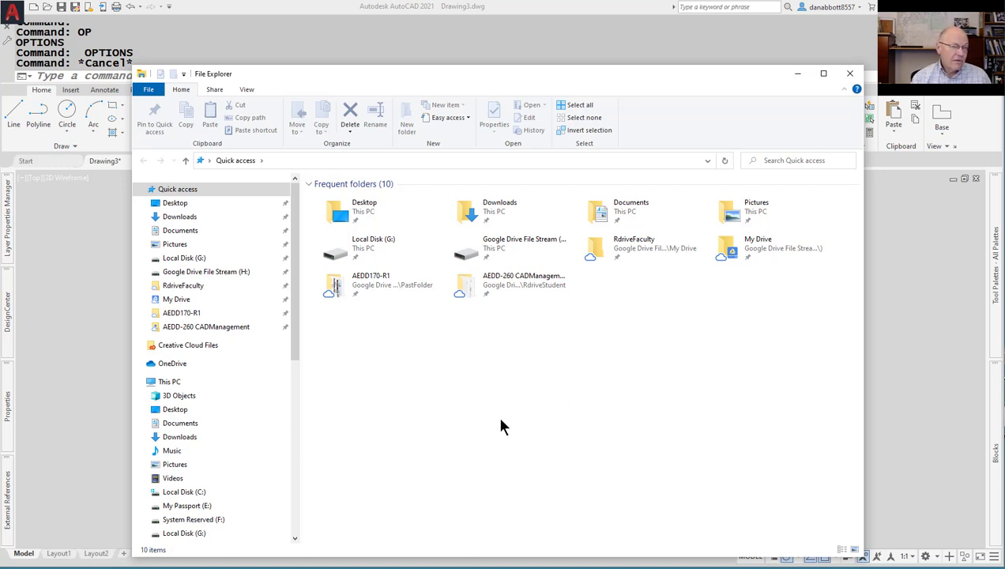
key("alt+v")
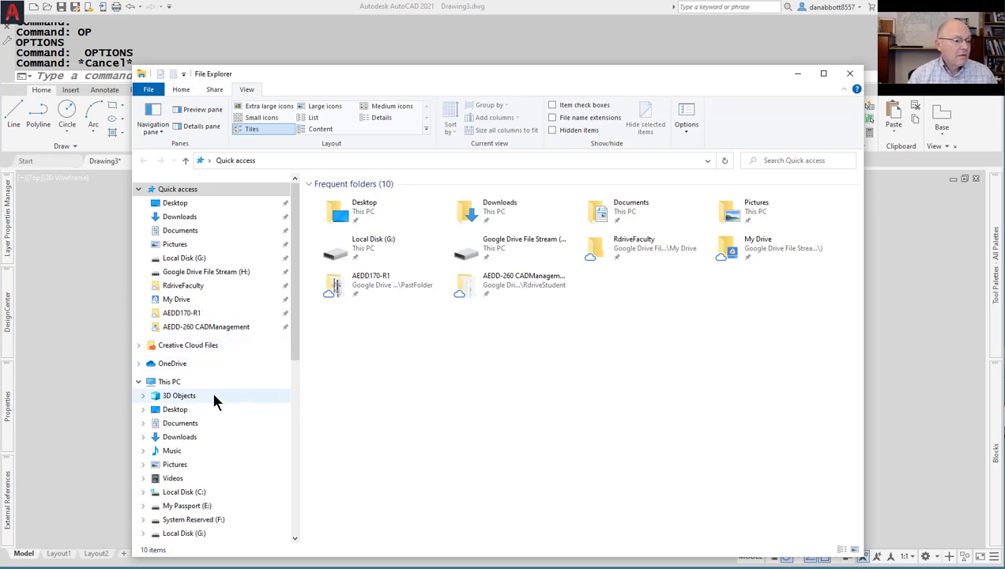
left_click(202, 492)
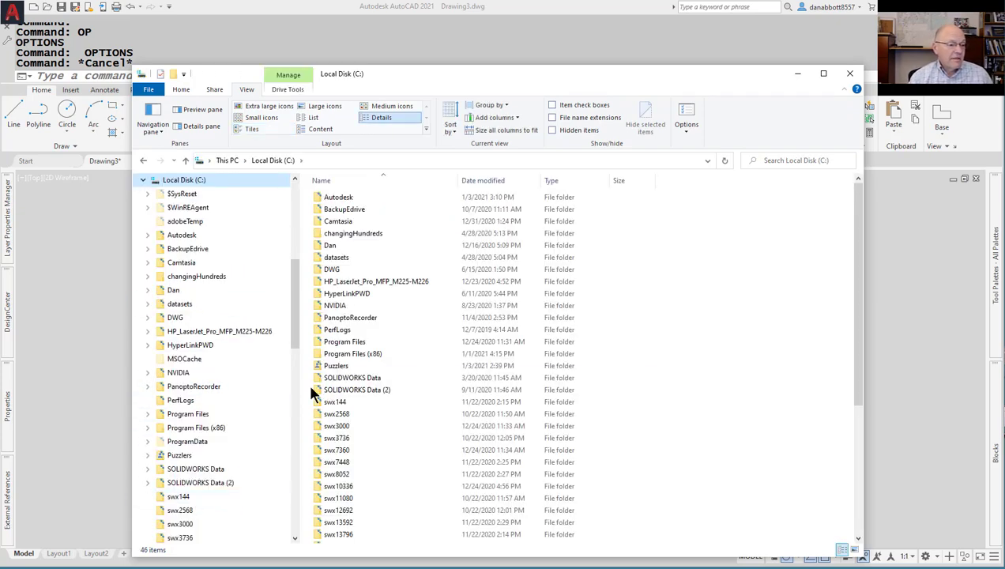
scroll(441, 352, "down", 7)
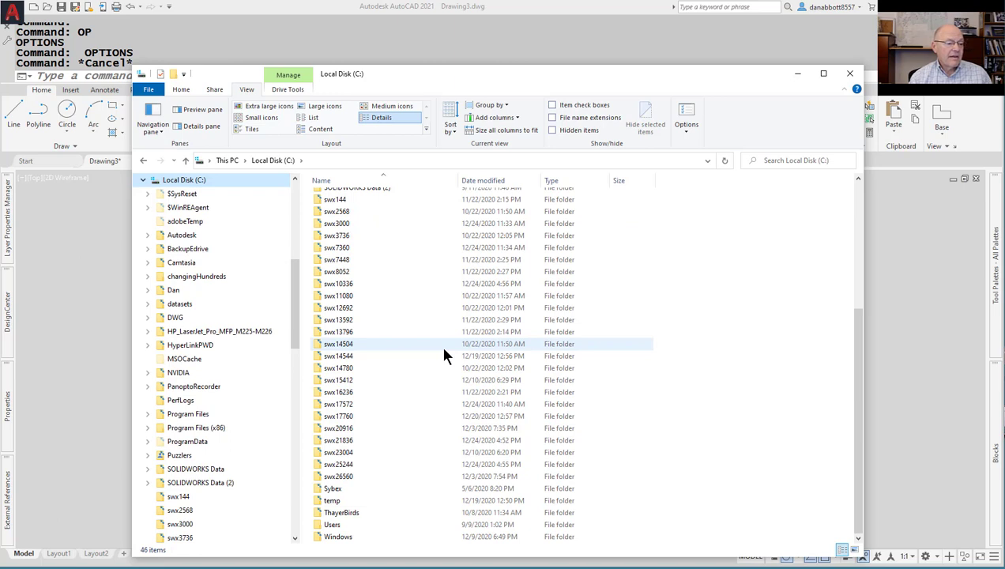
left_click(332, 526)
double_click(332, 525)
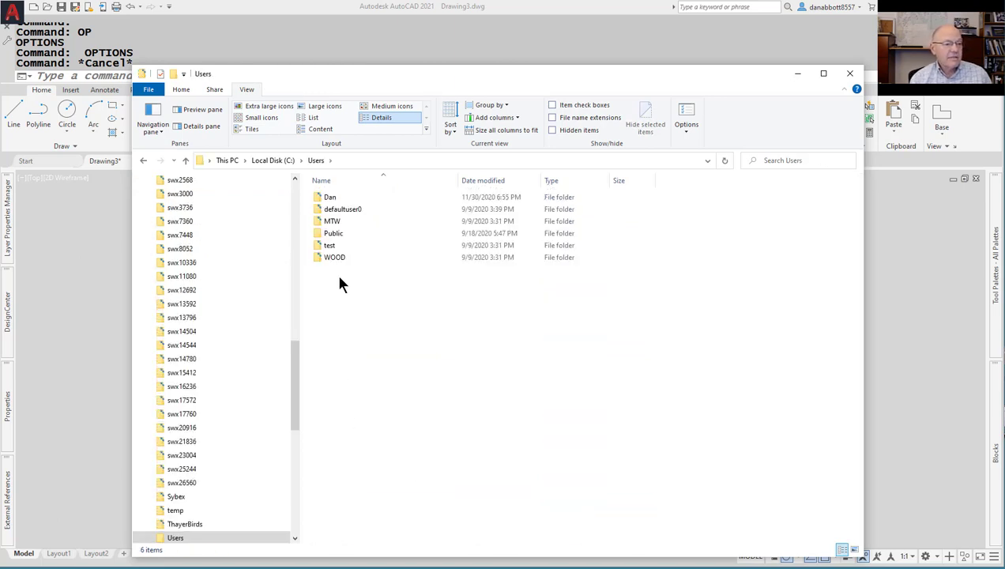
double_click(329, 198)
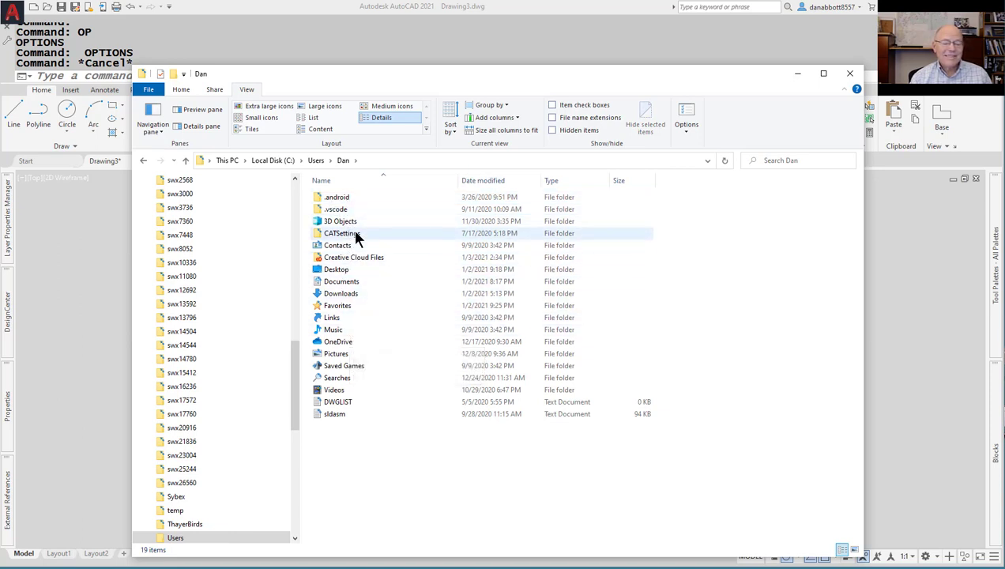
Go directly to the copied automatic save path and look through the contents of the Temp folder.
left_click(375, 166)
key("ctrl+v")
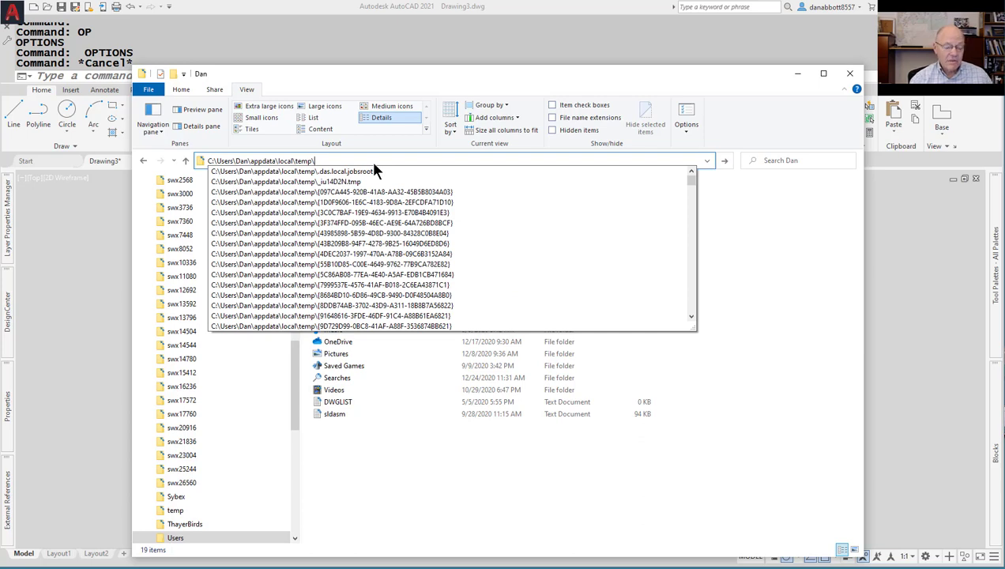
key("Return")
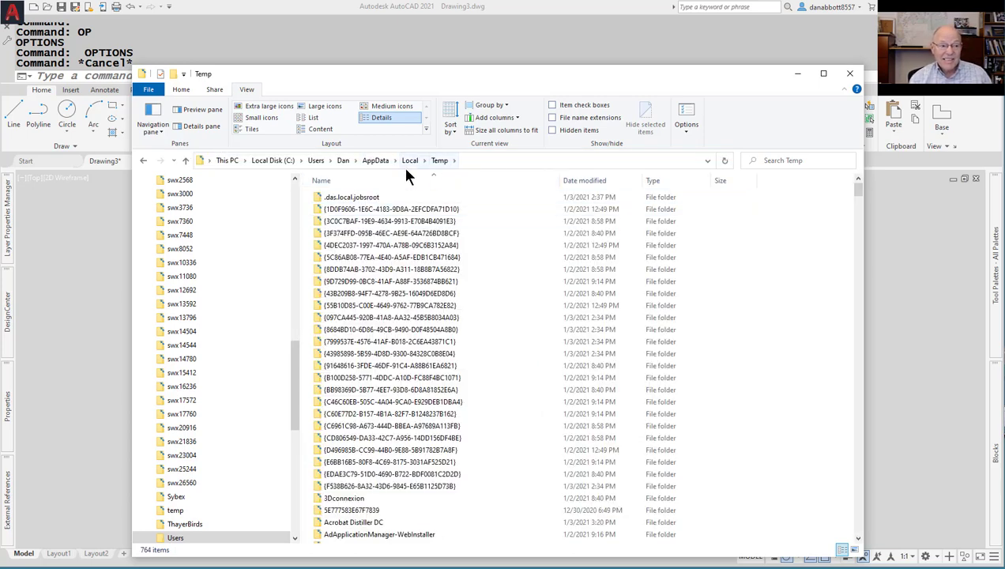
scroll(426, 316, "down", 10)
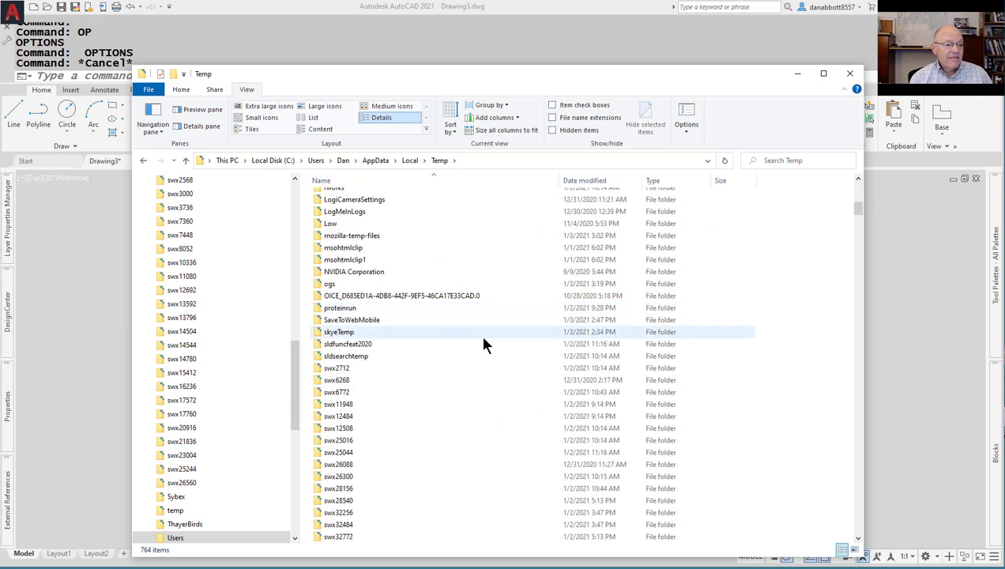
scroll(514, 341, "down", 10)
scroll(514, 344, "down", 4)
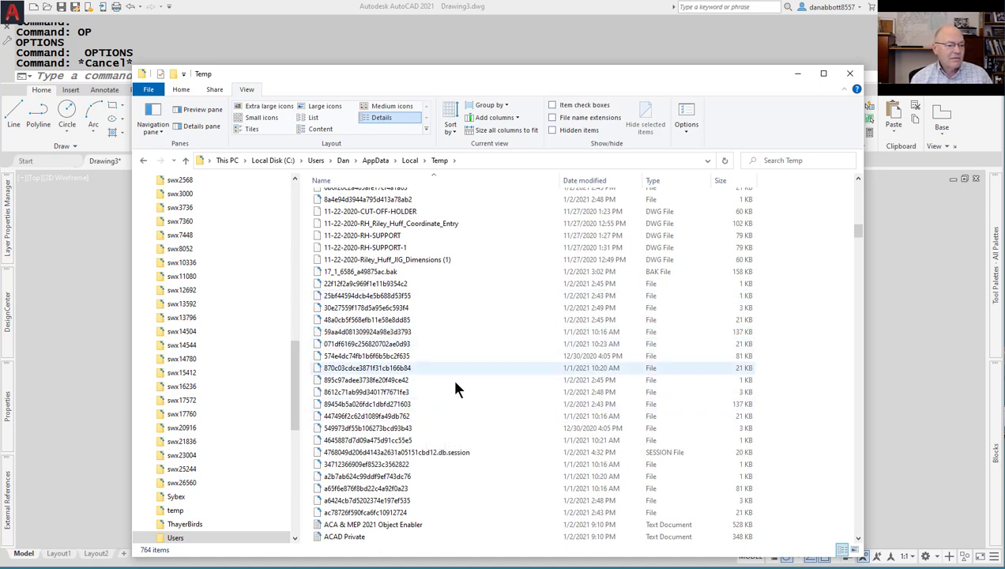
scroll(433, 412, "down", 10)
scroll(433, 413, "down", 8)
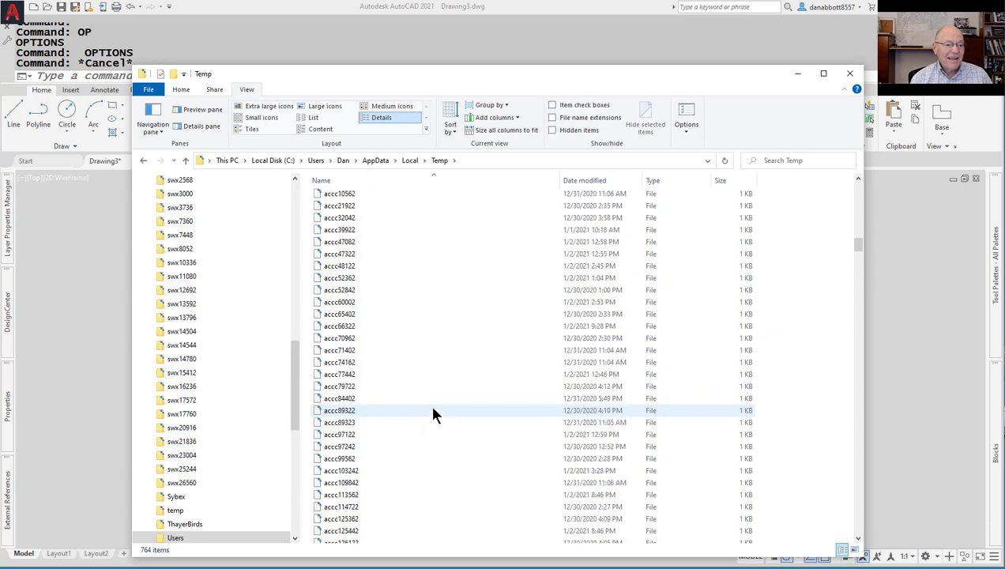
scroll(434, 412, "up", 18)
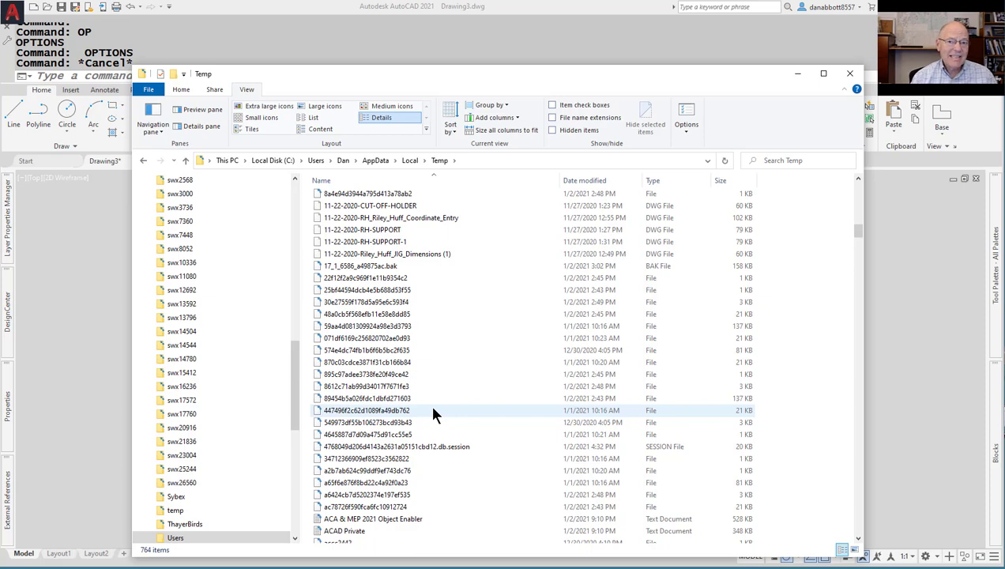
scroll(433, 412, "up", 15)
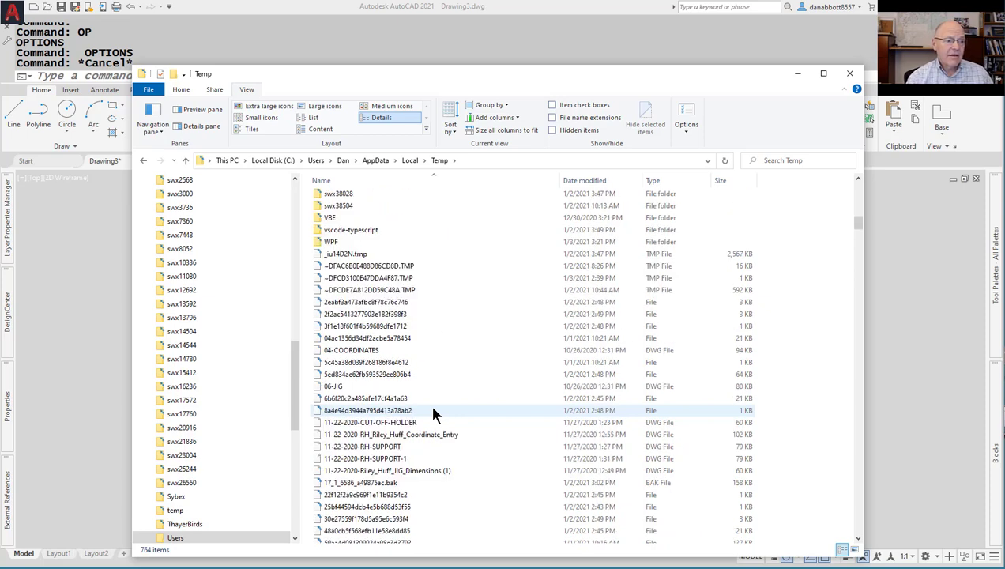
Return to the user's profile folder and bring up the advanced view settings in Folder Options.
left_click(342, 161)
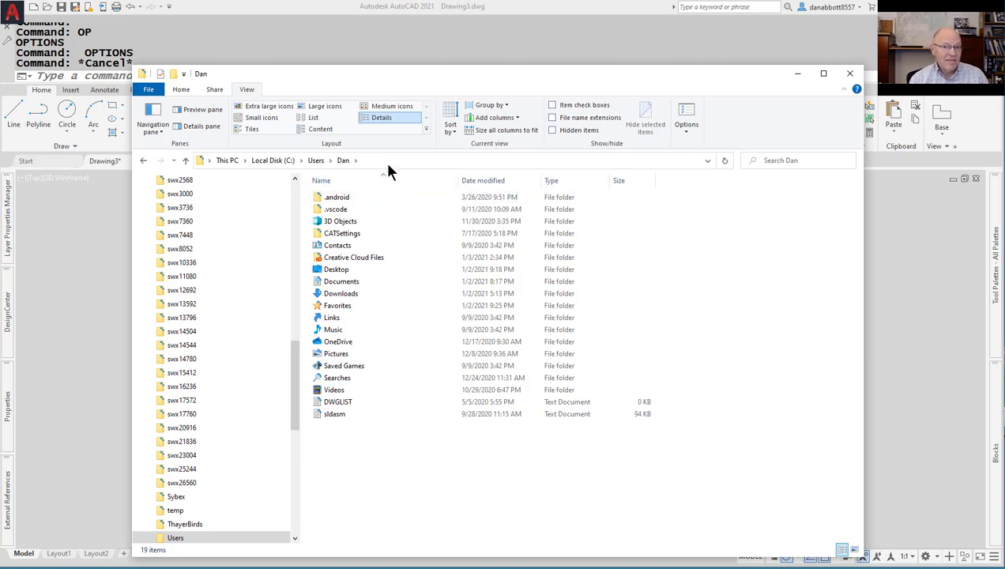
left_click(150, 91)
left_click(263, 72)
left_click(246, 89)
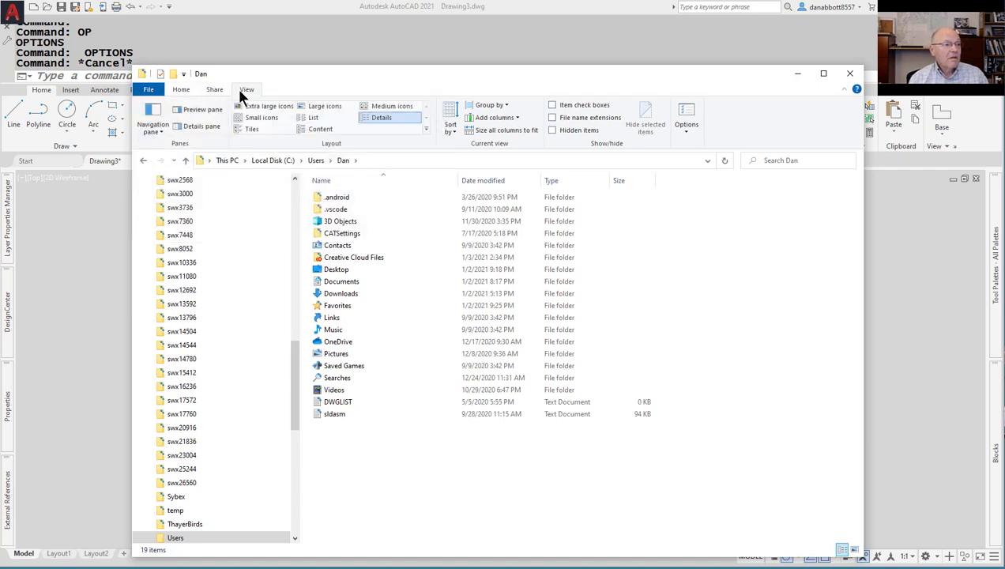
left_click(686, 132)
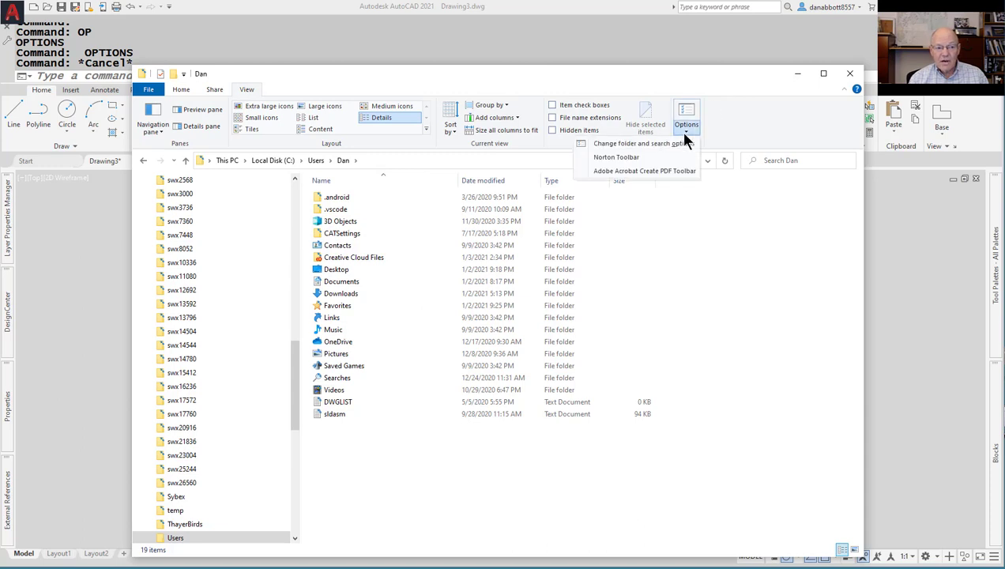
left_click(627, 143)
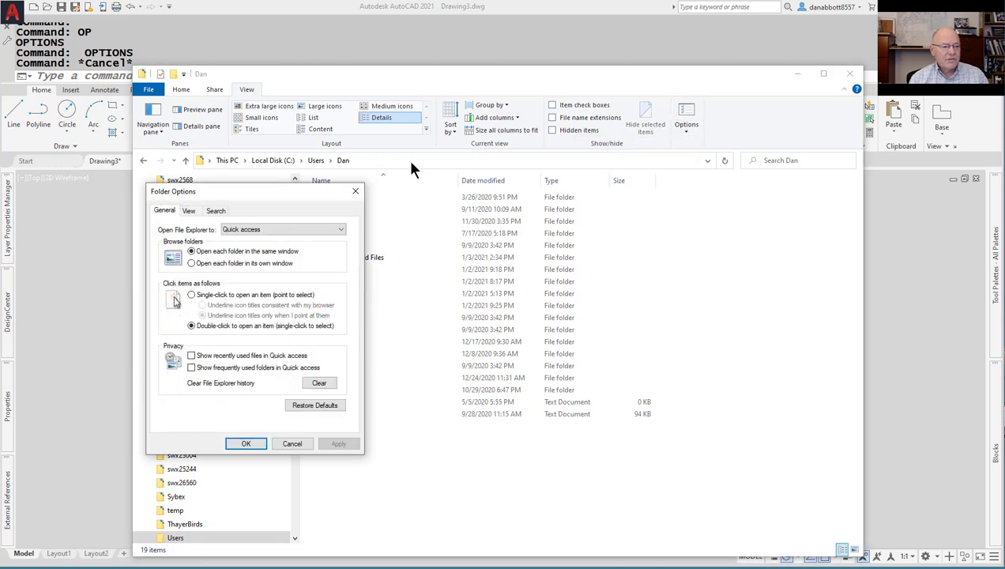
left_click_drag(263, 197, 499, 156)
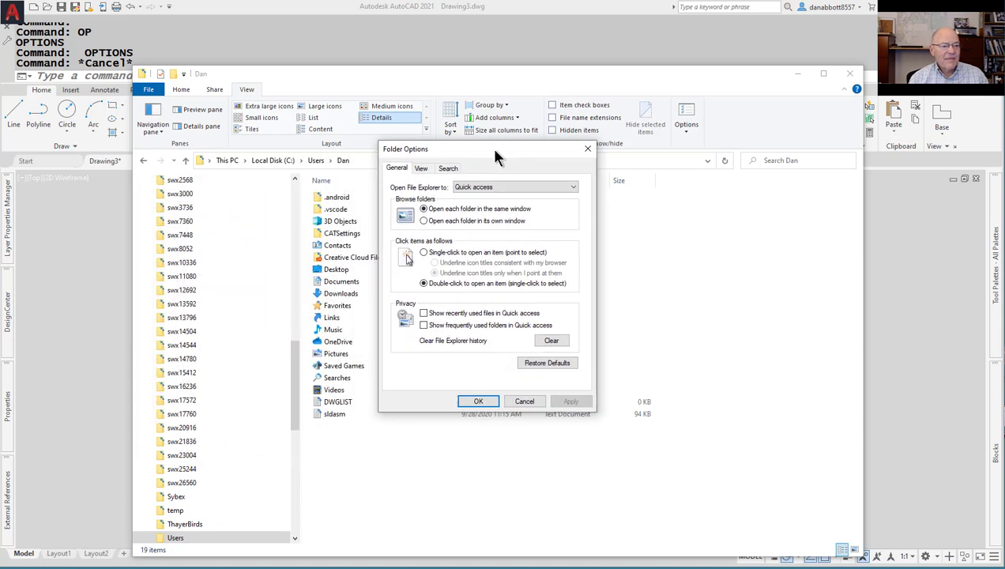
left_click(447, 169)
left_click(421, 167)
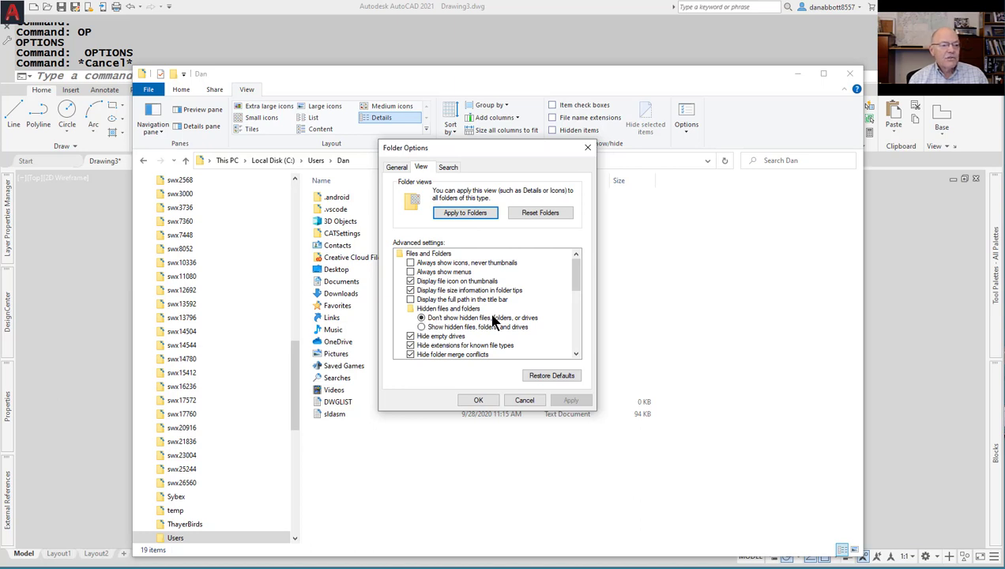
Set hidden files, folders and drives to show, turn off hiding extensions for known file types, and accept the folder options.
left_click(423, 328)
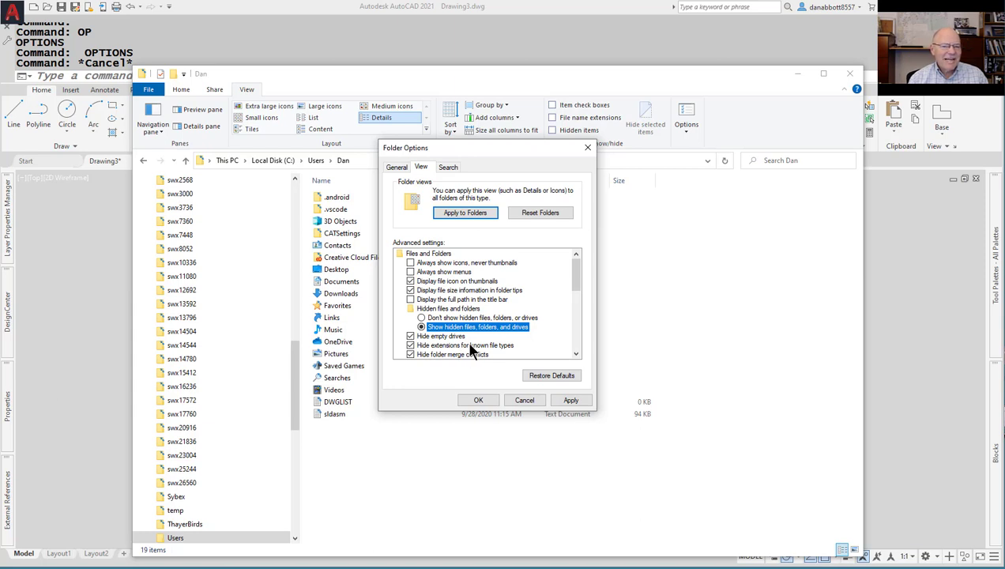
left_click(410, 346)
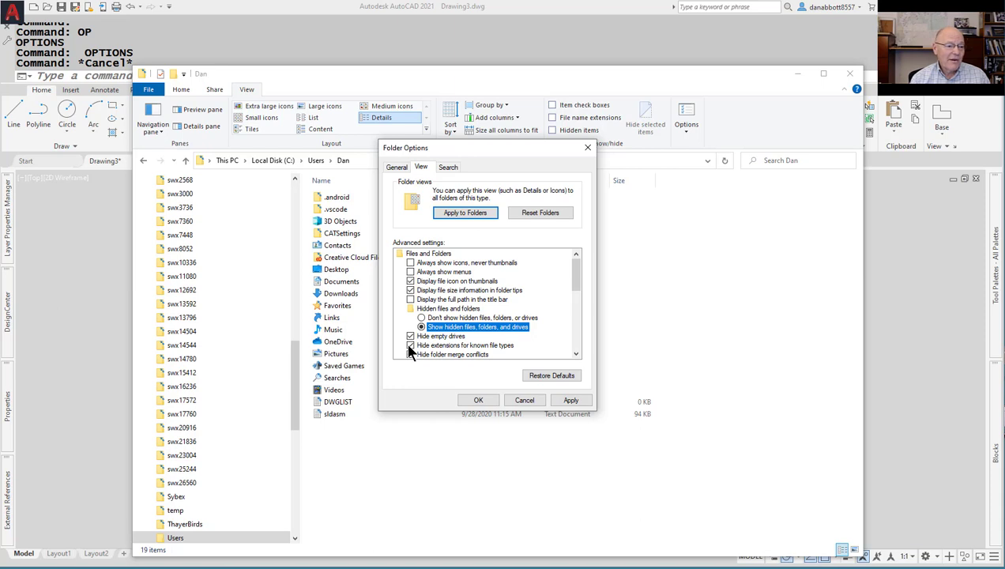
left_click(409, 345)
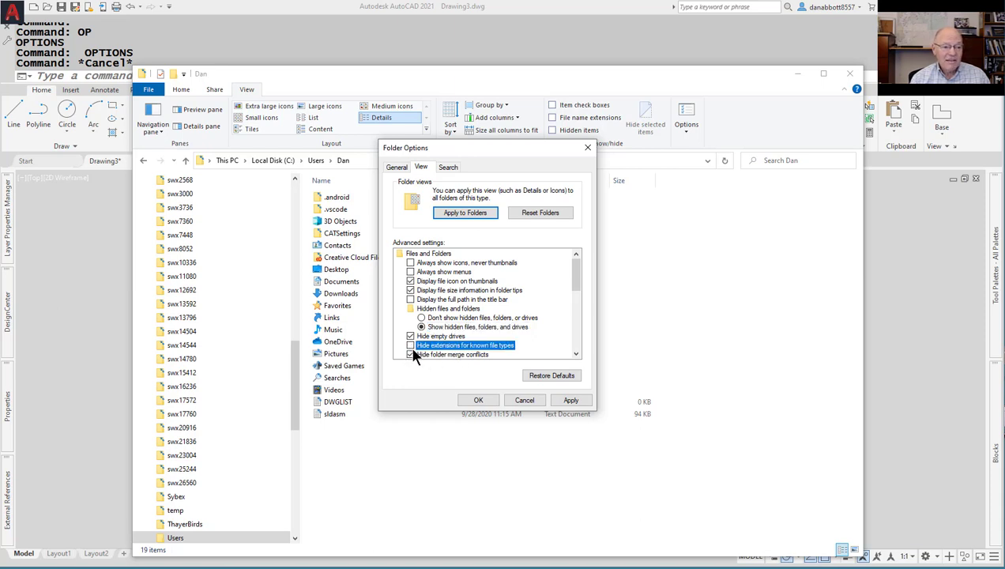
left_click(483, 402)
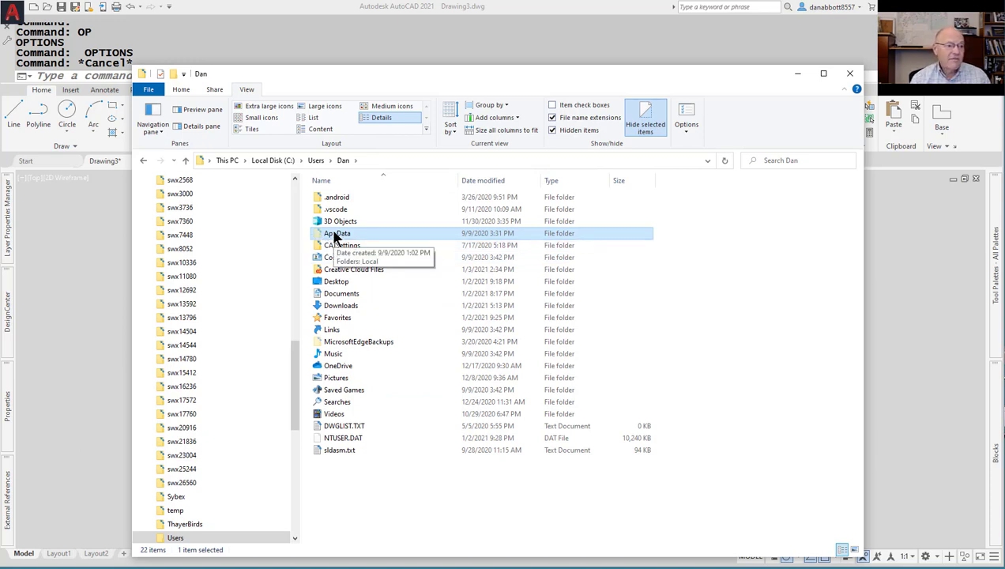
Browse from the user's profile folder through AppData and Local into the Temp folder.
double_click(333, 235)
left_click(330, 198)
double_click(330, 198)
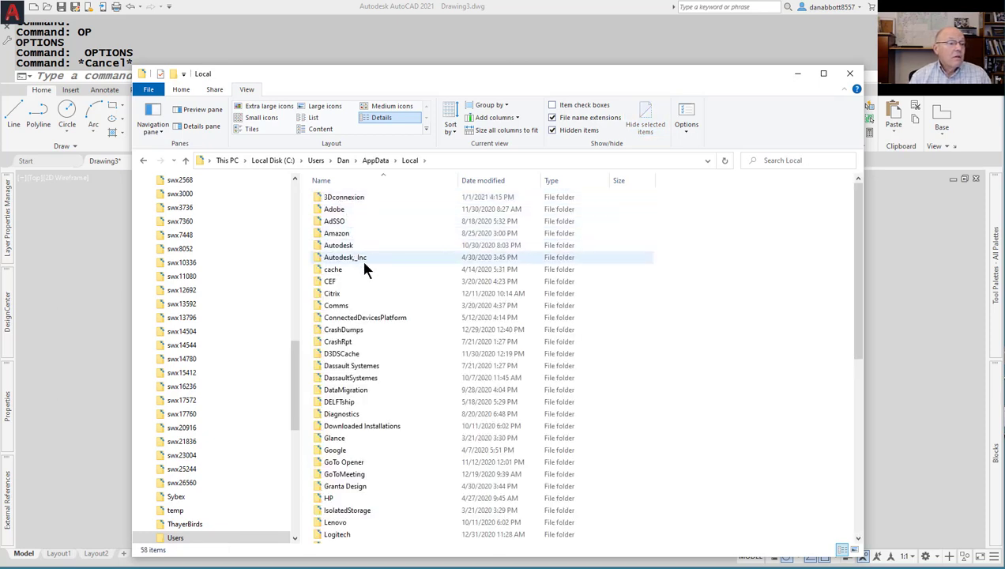
scroll(369, 353, "down", 4)
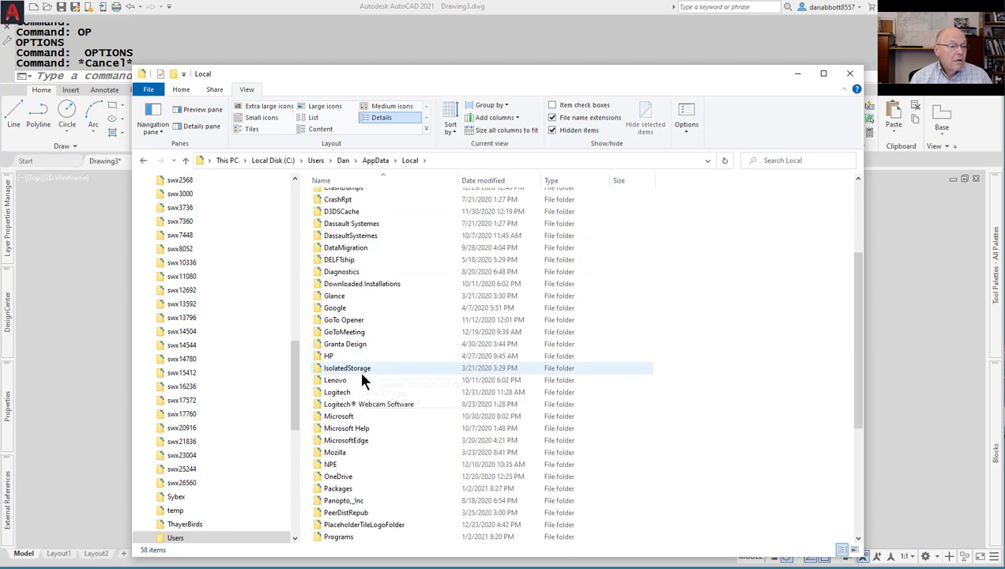
scroll(400, 365, "down", 6)
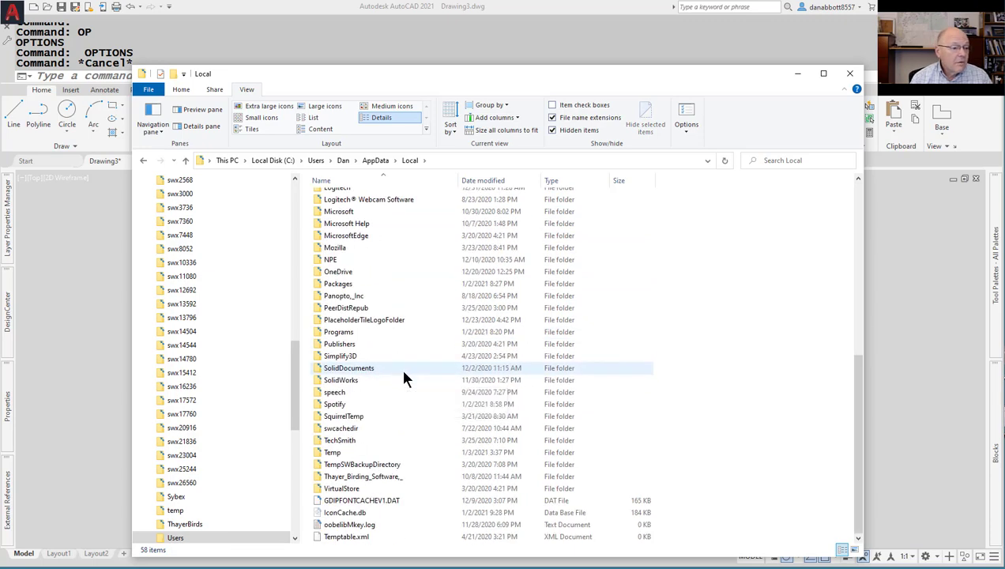
double_click(320, 452)
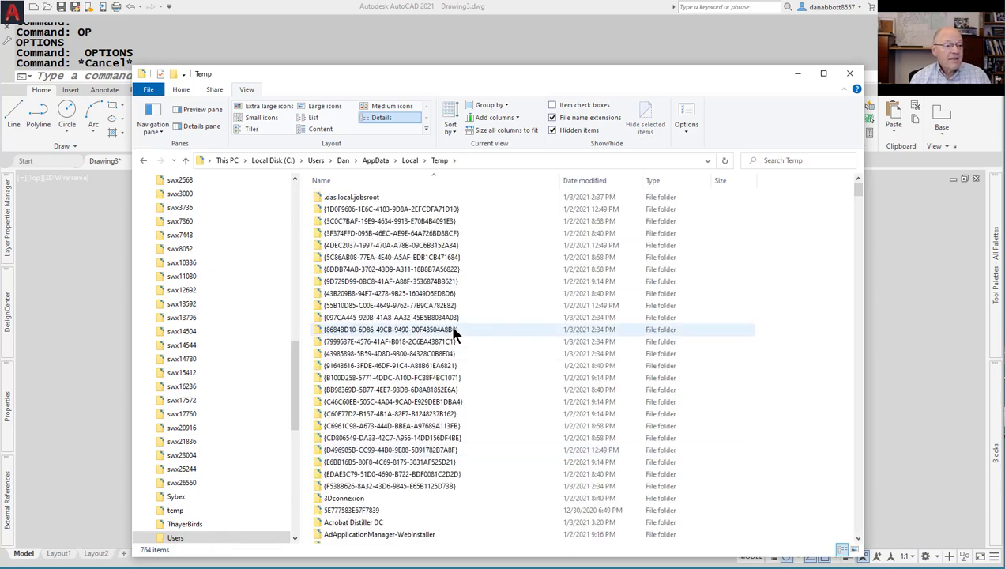
Look through the folders and files in the Temp folder for the automatic save file, and close the file window.
scroll(451, 332, "down", 8)
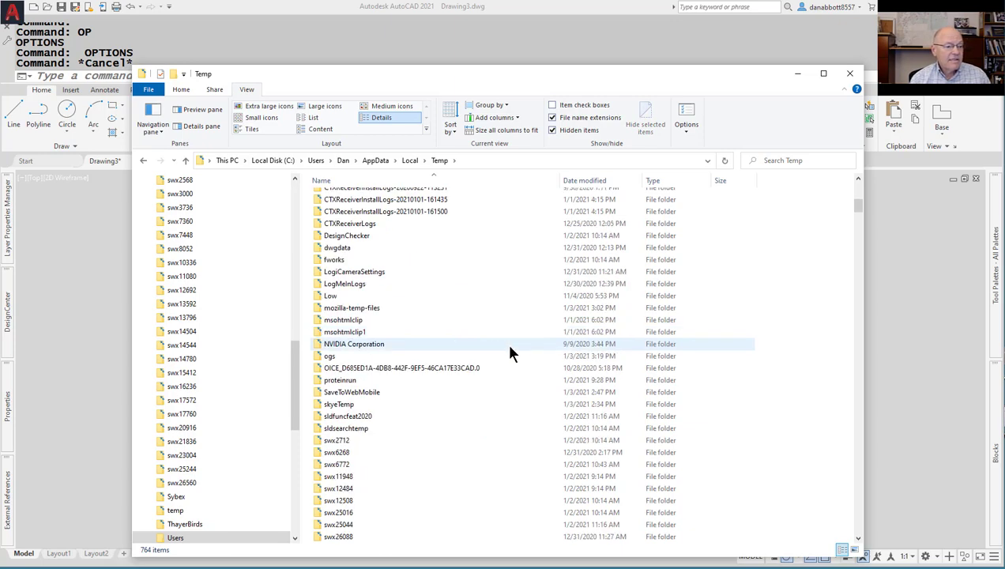
scroll(498, 371, "down", 8)
scroll(477, 402, "down", 6)
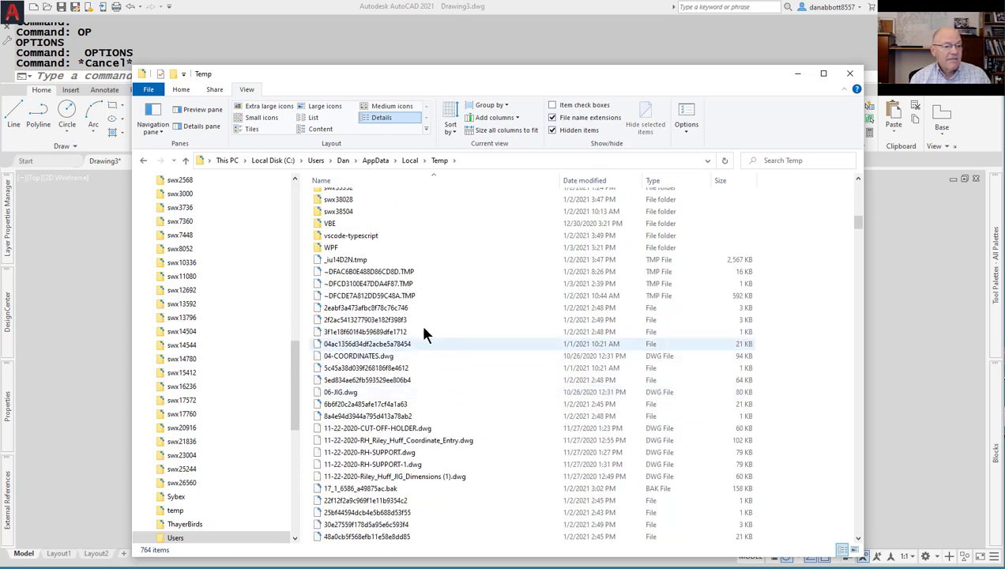
scroll(498, 458, "down", 4)
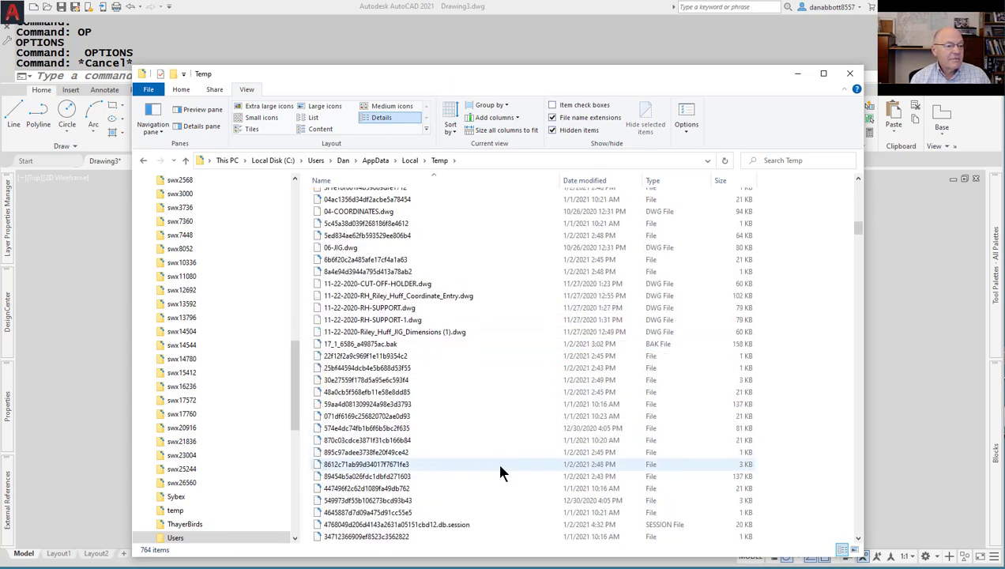
scroll(452, 343, "down", 6)
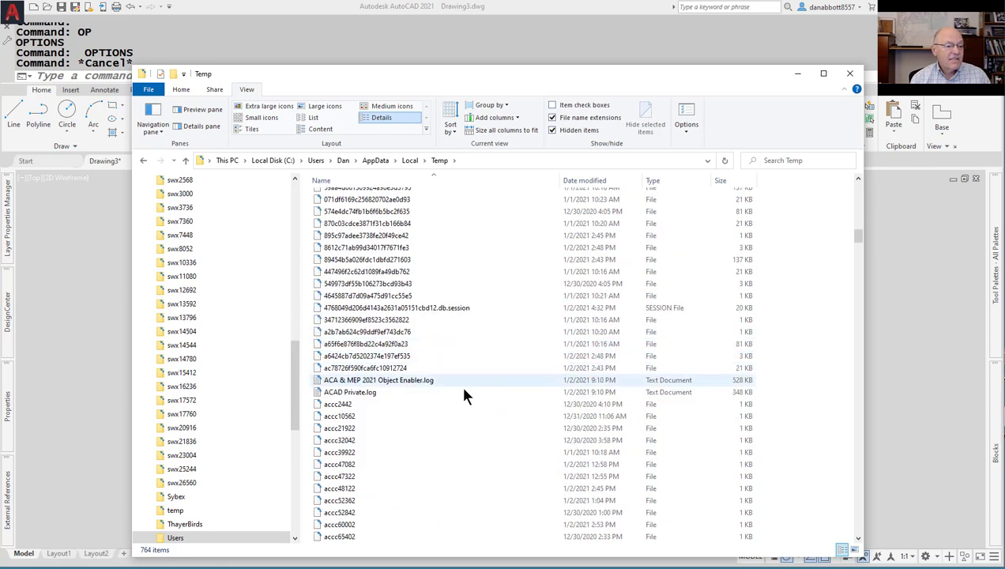
scroll(456, 397, "down", 20)
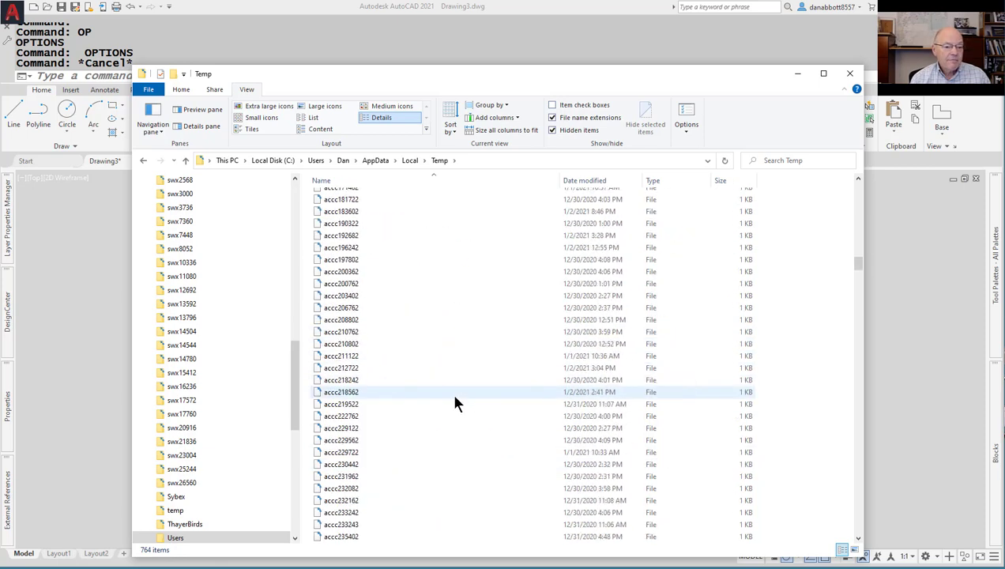
scroll(455, 400, "up", 15)
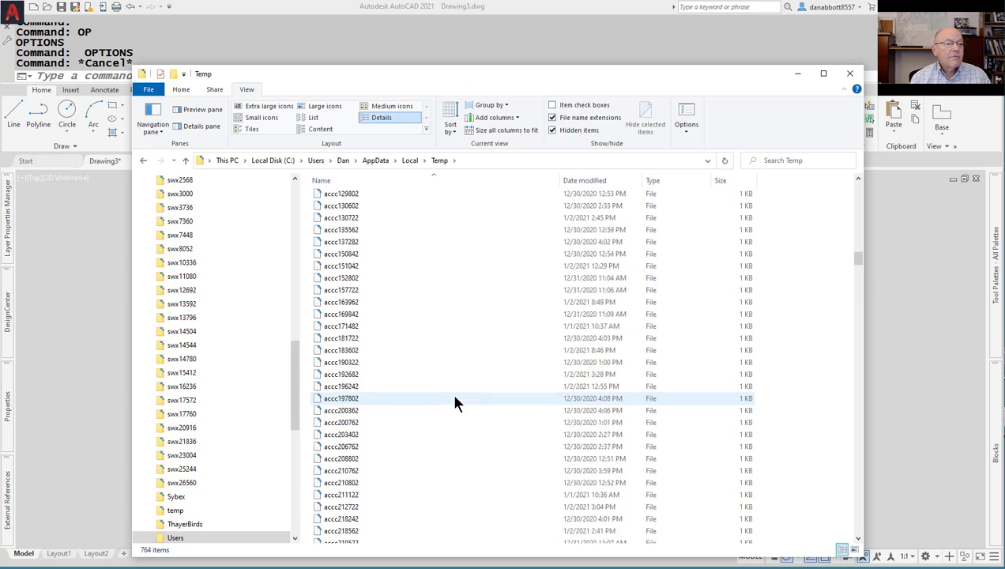
scroll(519, 380, "up", 9)
scroll(519, 380, "down", 5)
scroll(519, 382, "up", 15)
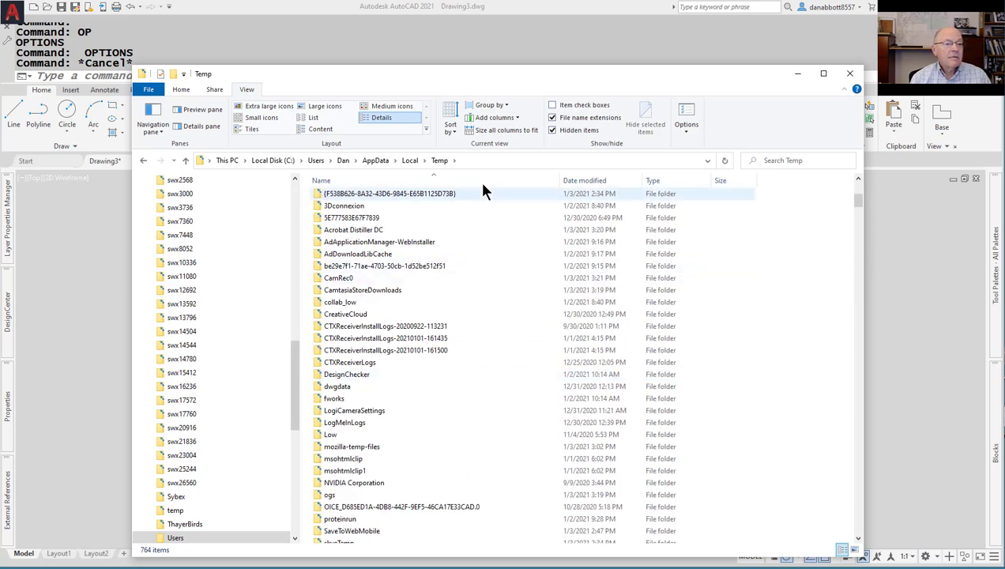
left_click(688, 133)
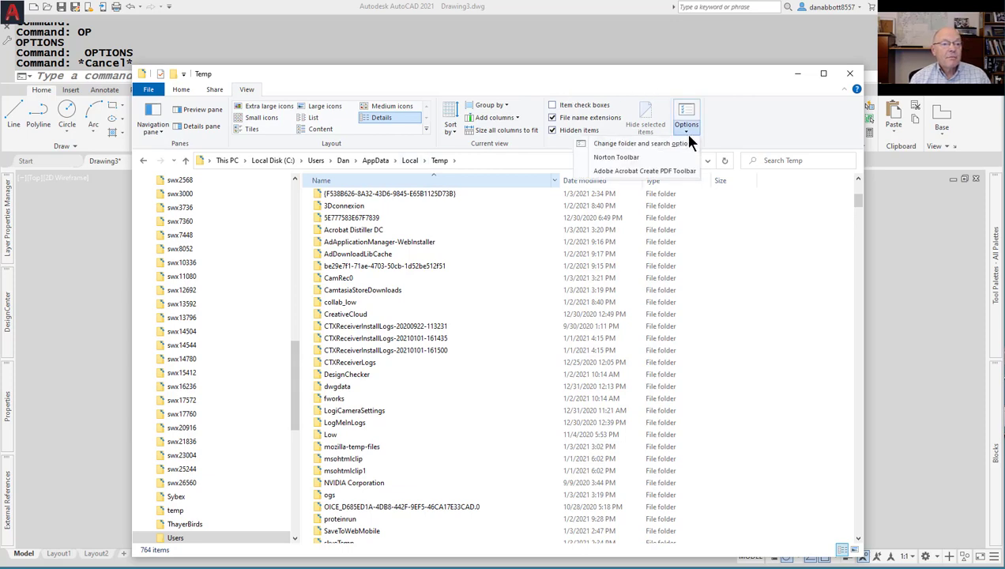
left_click(849, 73)
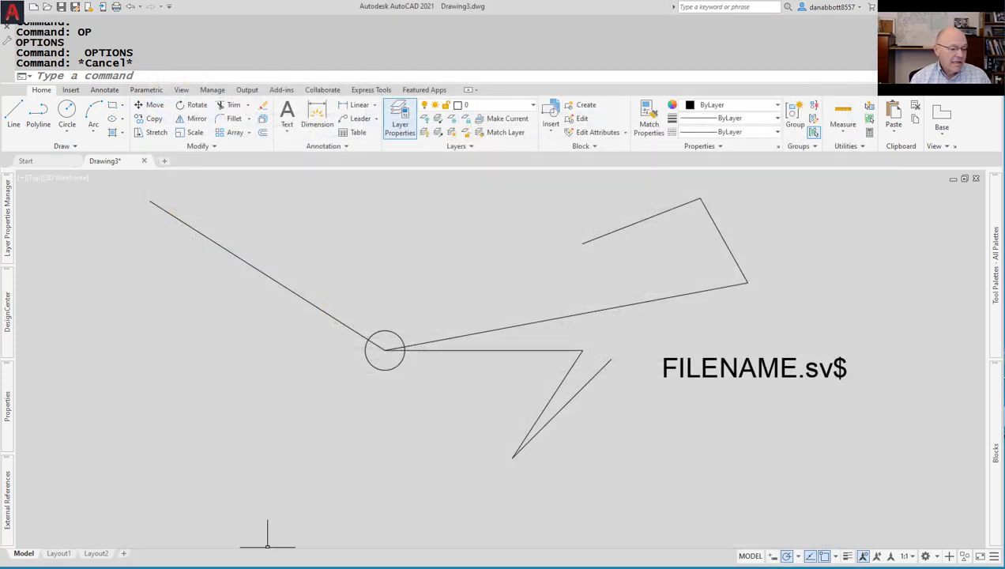
Open a new File Explorer window and browse through drive C: and Users to the user's profile folder.
key("super+e")
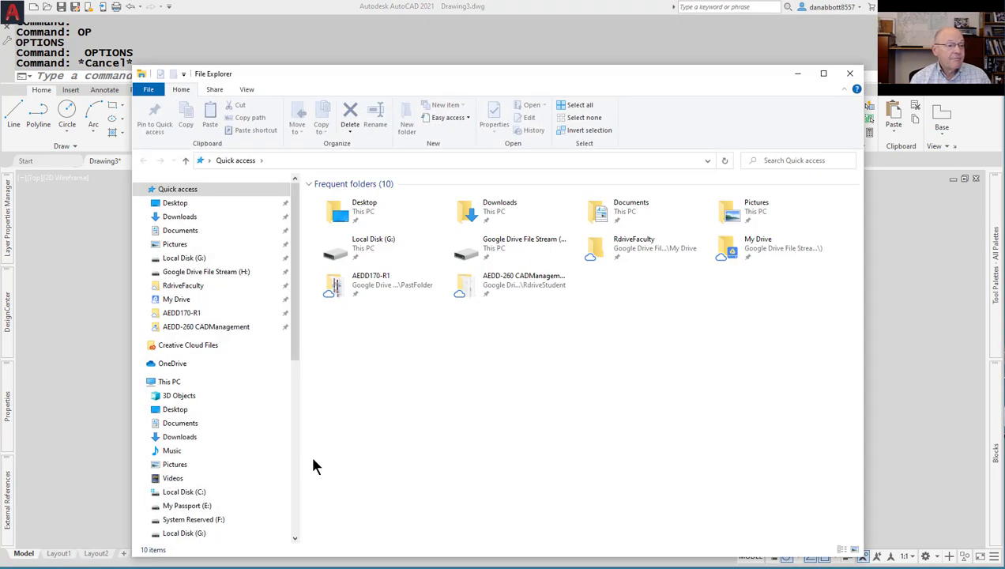
scroll(219, 273, "down", 2)
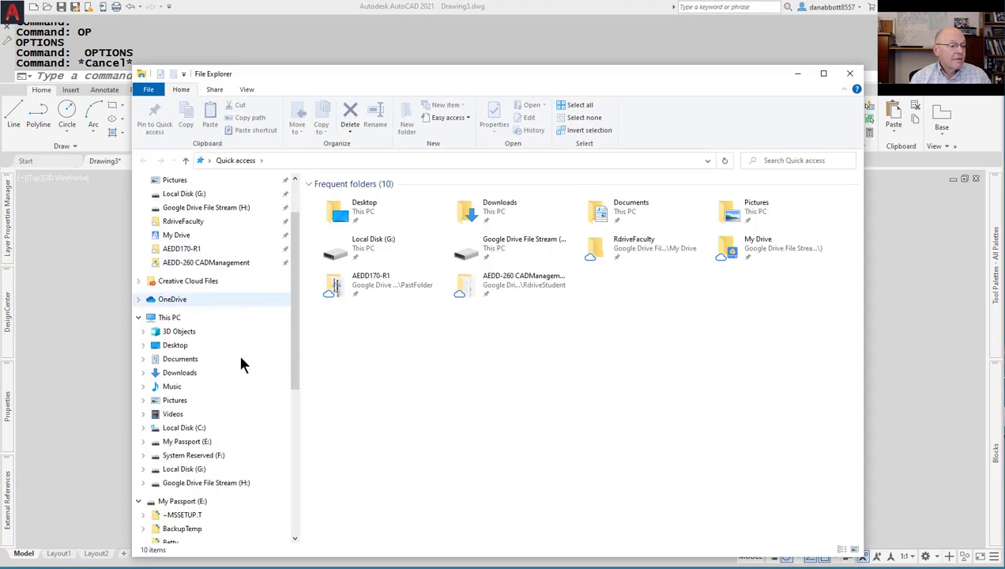
left_click(182, 427)
scroll(348, 420, "down", 7)
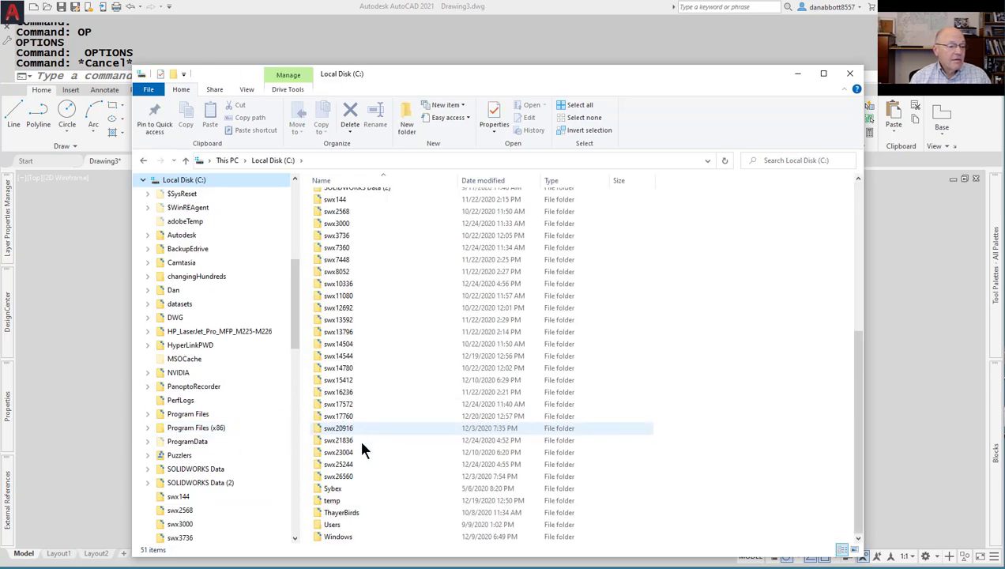
double_click(331, 525)
left_click(332, 198)
double_click(332, 199)
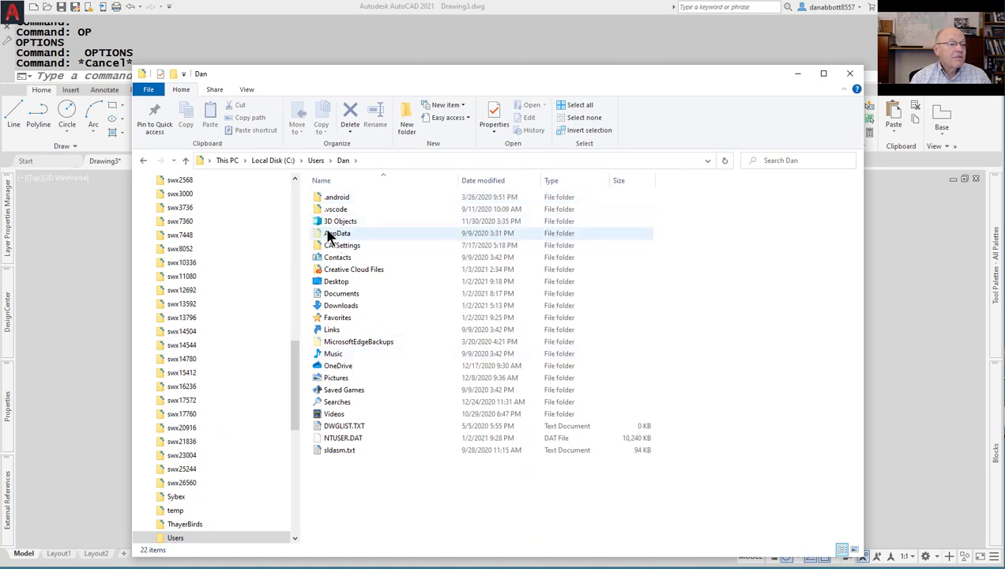
Browse through AppData and Local into Temp, and locate the Drawing3 autosave file in the list ordered by type.
double_click(330, 235)
double_click(335, 199)
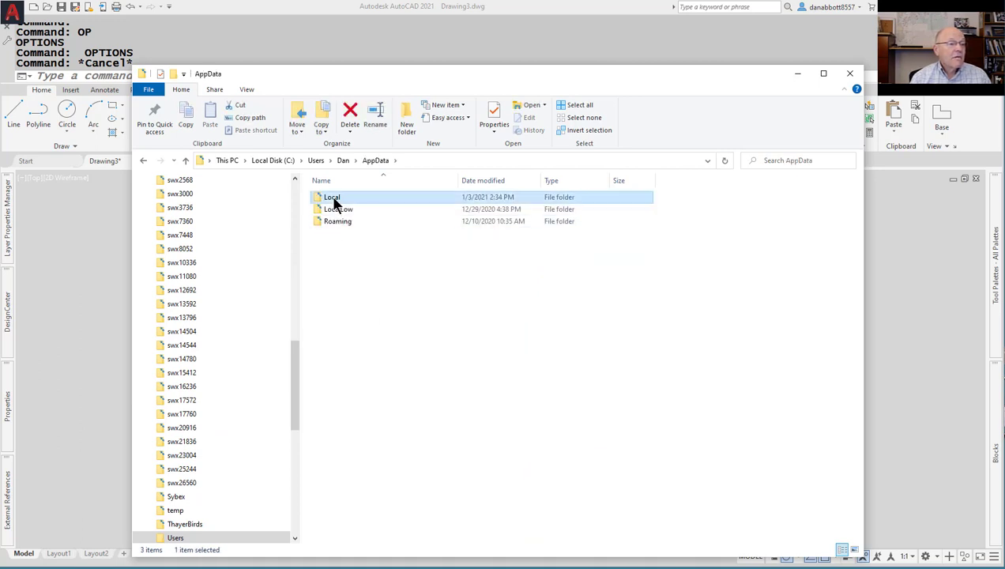
scroll(396, 425, "down", 10)
left_click(339, 454)
double_click(335, 454)
scroll(563, 316, "down", 10)
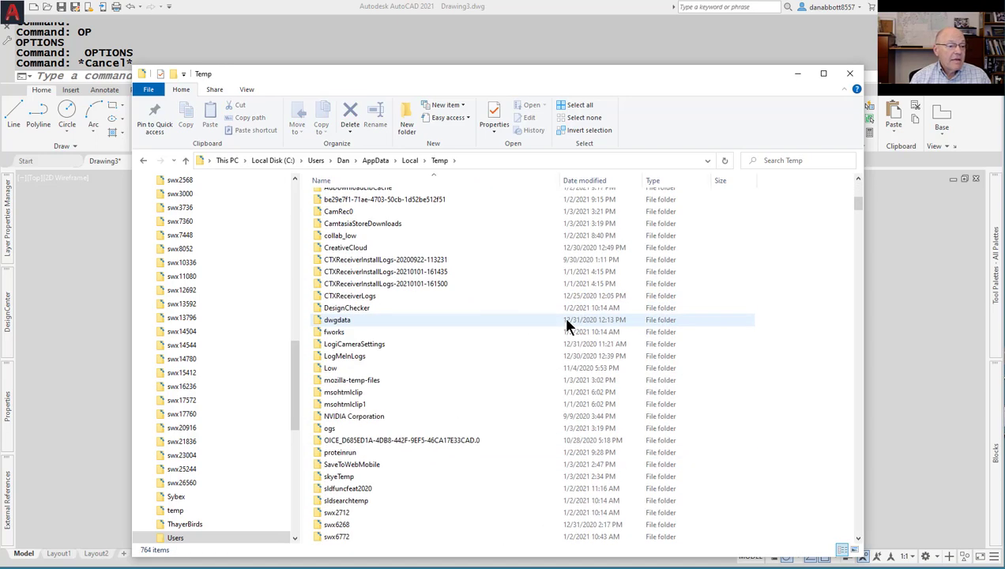
scroll(532, 416, "down", 15)
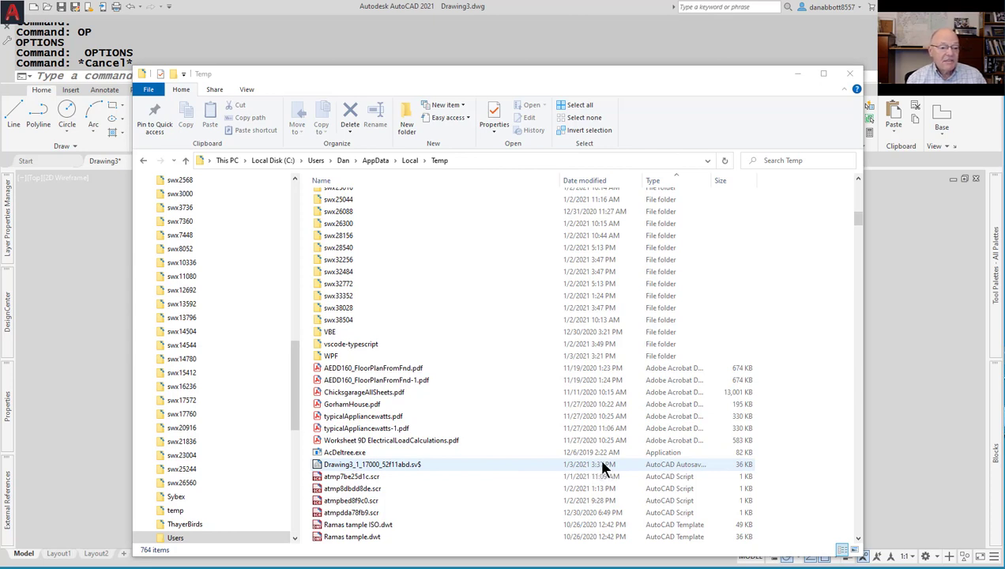
Rename the Drawing3 autosave file in Temp to Drawing3_1_17000_52f11abd.dwg and return to the AutoCAD drawing.
left_click(426, 464)
left_click(426, 465)
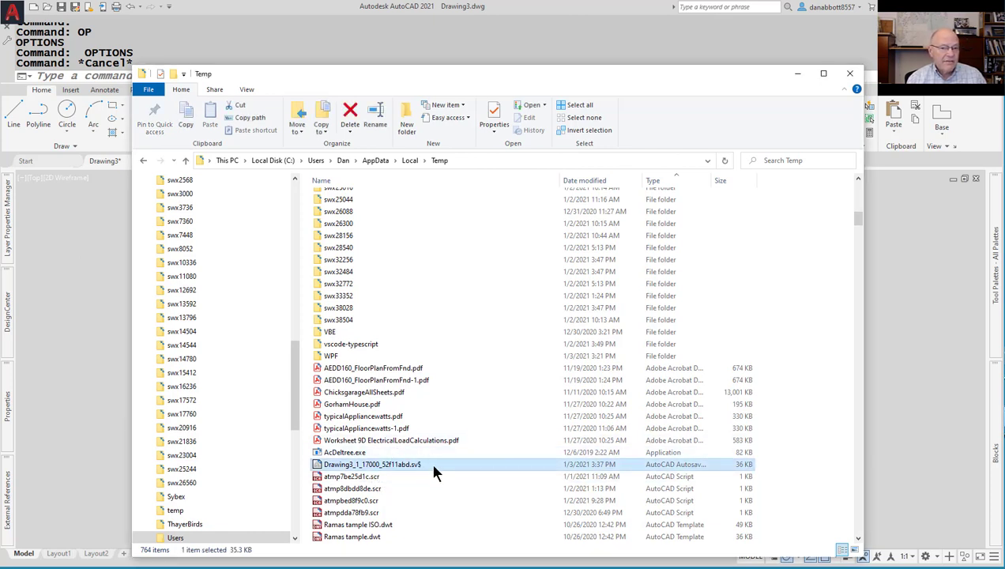
key("Right")
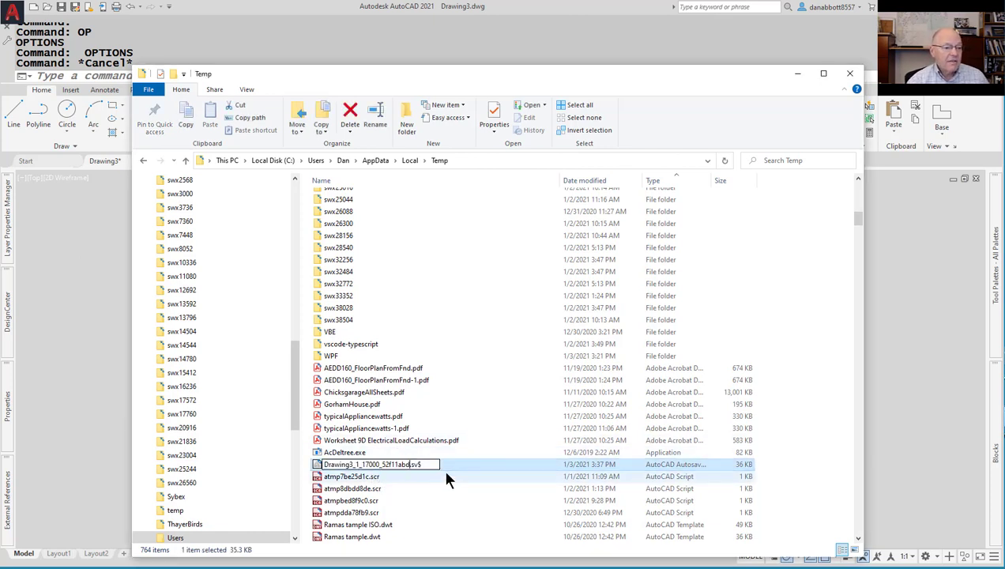
key("BackSpace")
key("BackSpace")
key("BackSpace")
type("dwg")
key("Return")
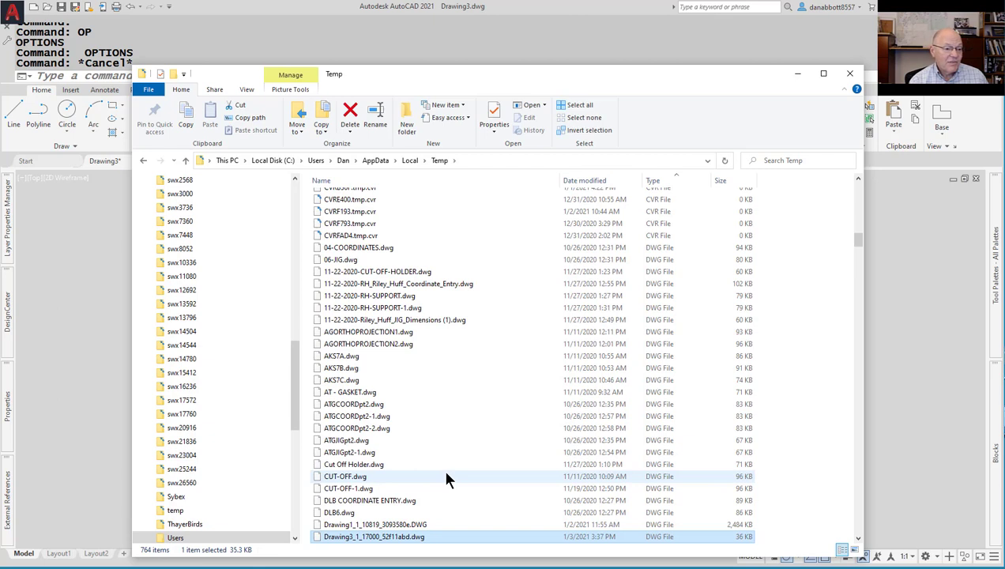
double_click(419, 537)
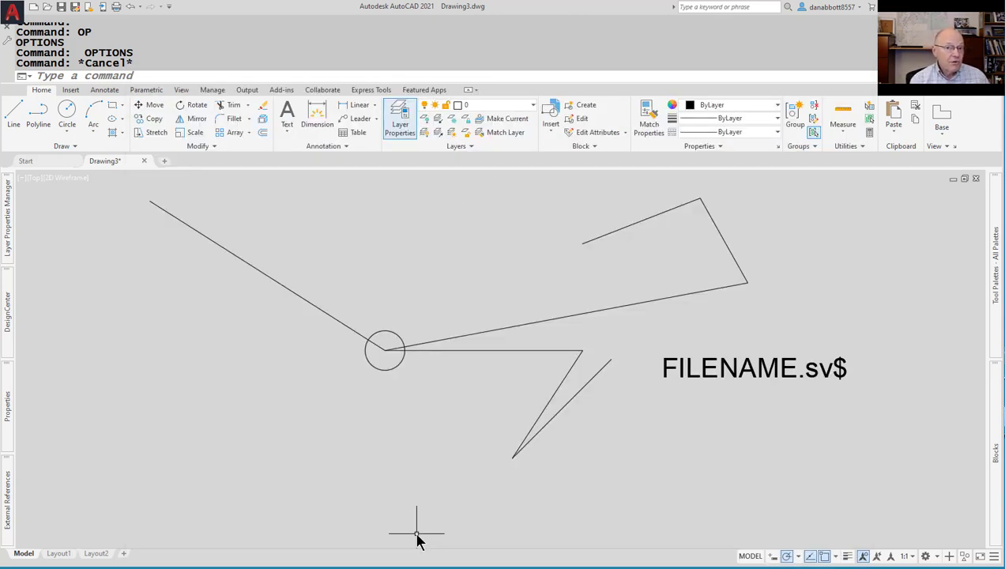
Bring up the Drawing Recovery Manager with DRAWINGRECOVERY to check its backup files, and cancel any active selection.
type("drawingre")
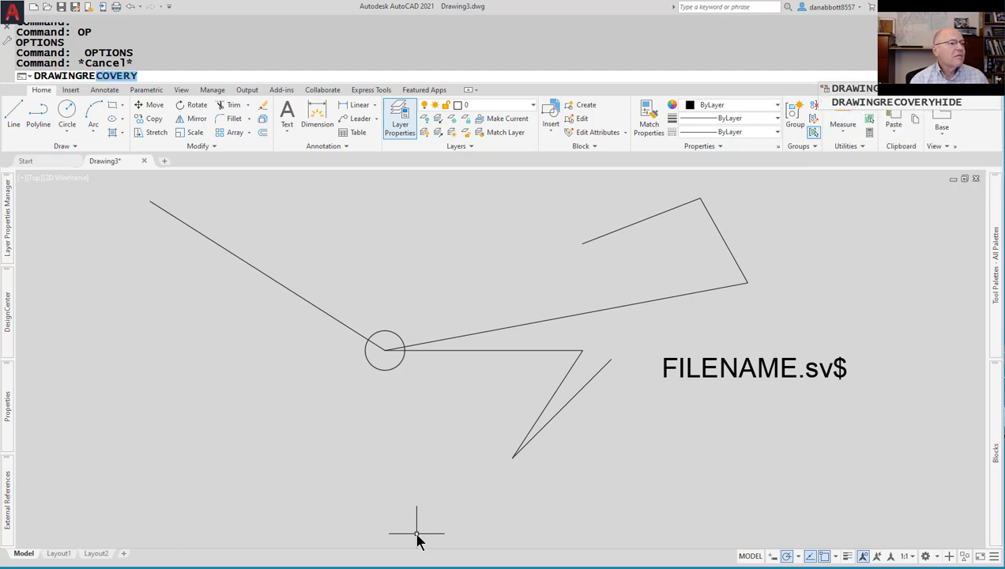
key("Return")
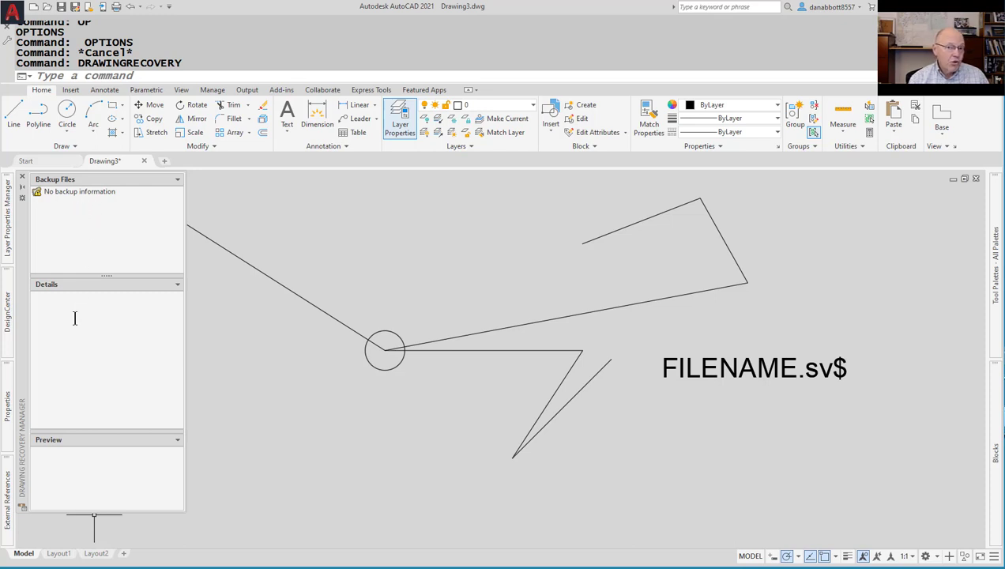
left_click(308, 259)
key("Escape")
key("Escape")
key("Escape")
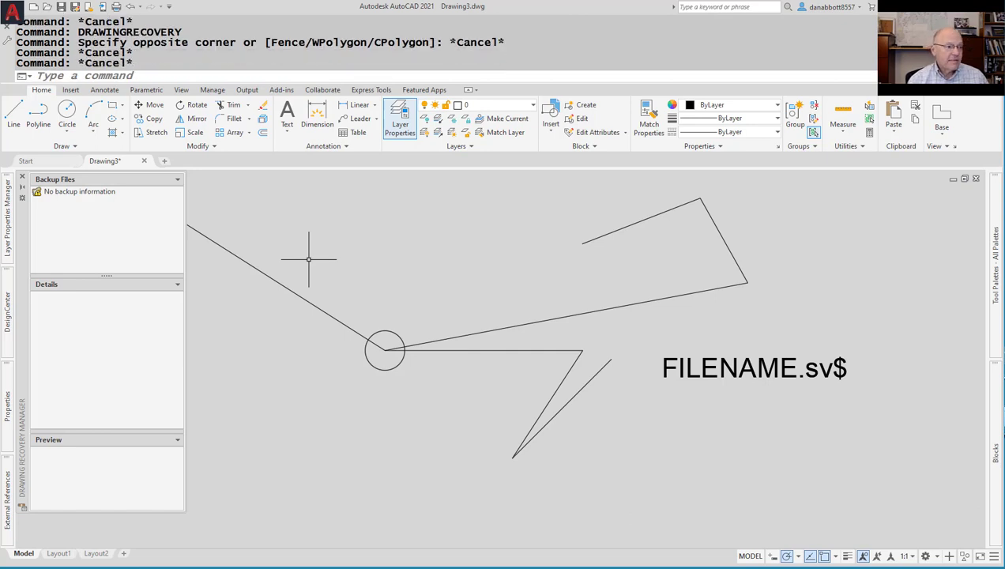
Check the Automatic Save File Location path among the file settings in Options, and leave the dialog.
type("op")
key("Return")
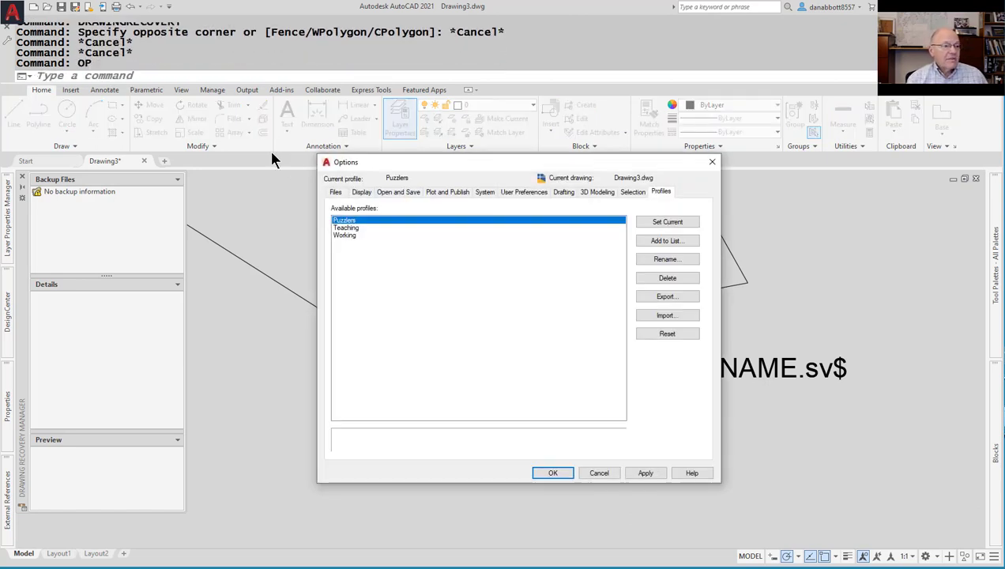
left_click(335, 192)
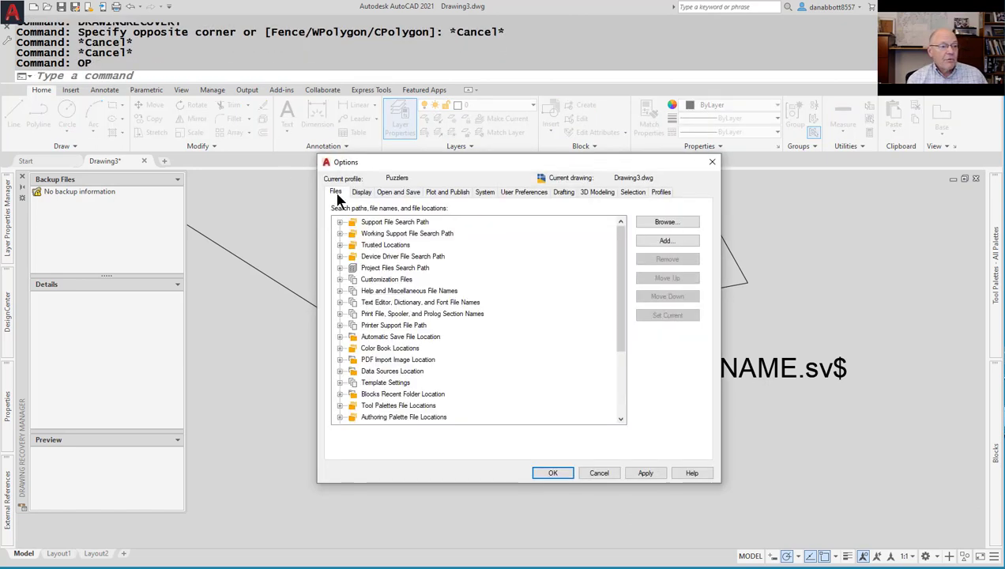
left_click(341, 336)
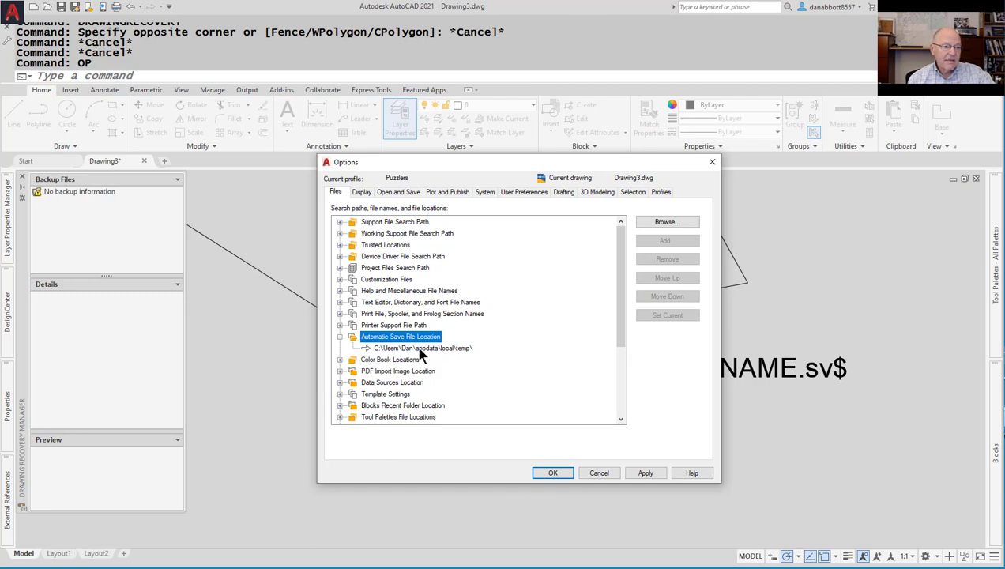
left_click(418, 349)
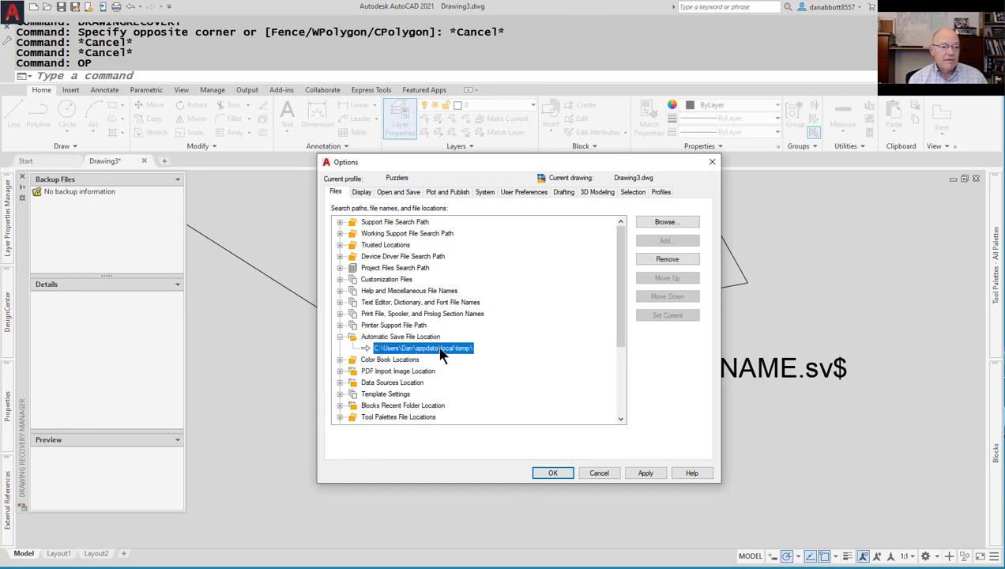
left_click(441, 349)
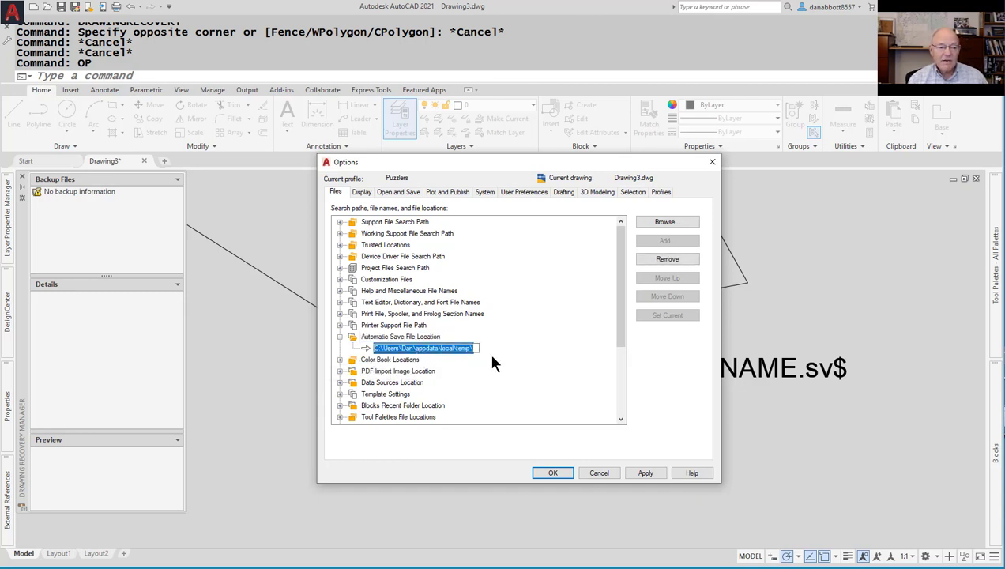
key("Return")
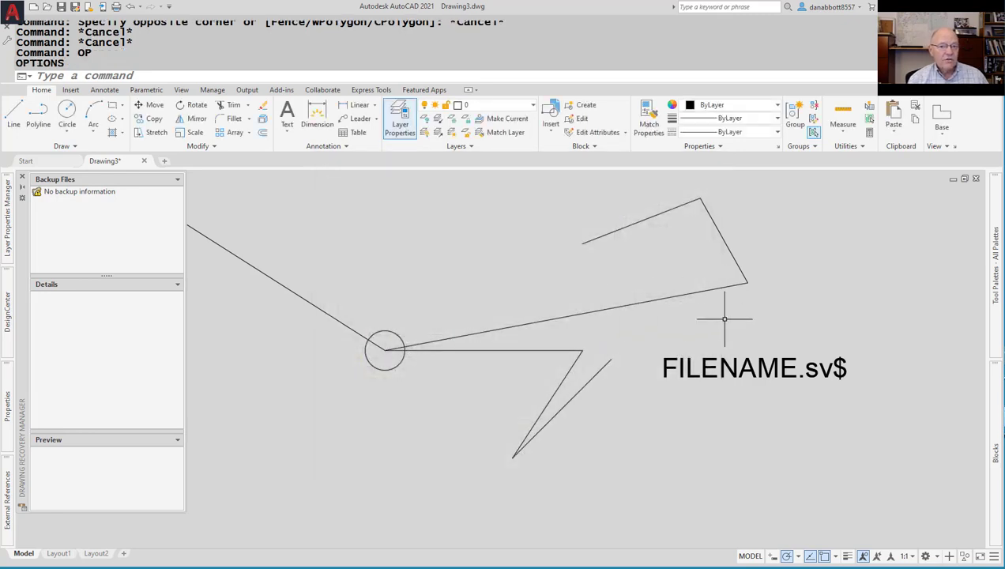
Switch to the Word document puzzlersWorkshop_2021.doc, enter "dynipcoords" as the solution to Broken Absolute Coordinates, and move its window off the drawing.
key("alt+Tab")
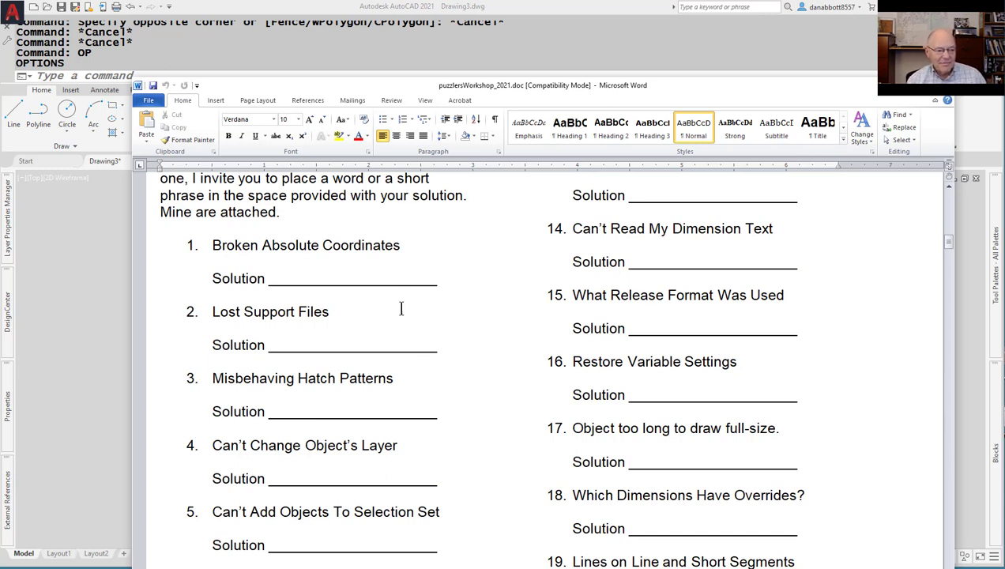
left_click(302, 276)
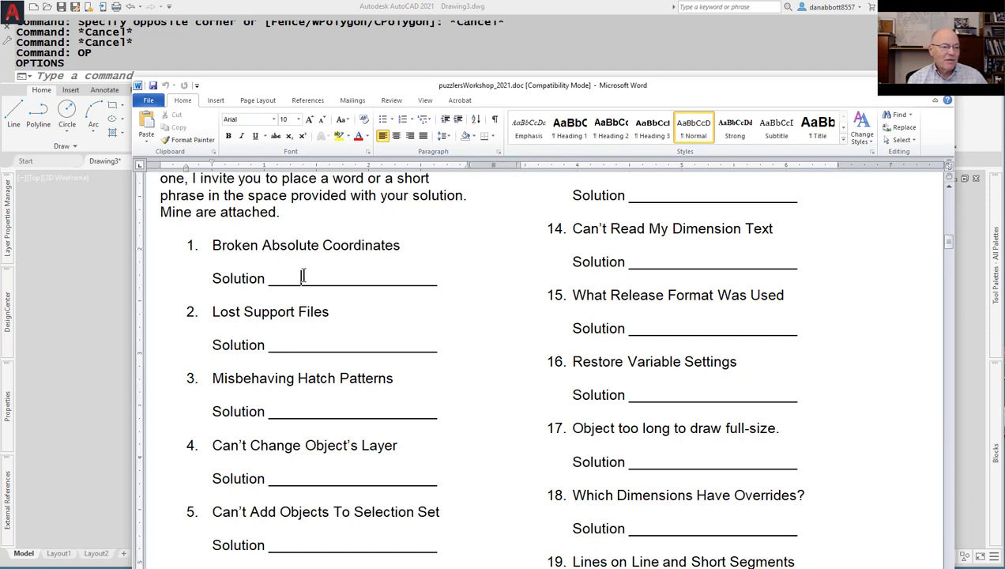
type("dyn")
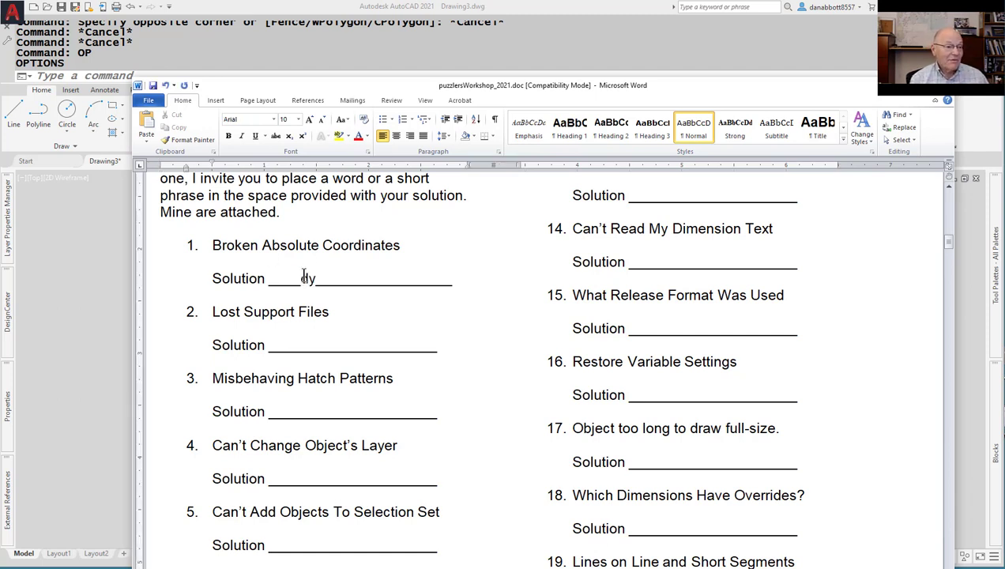
type("ipcoopre")
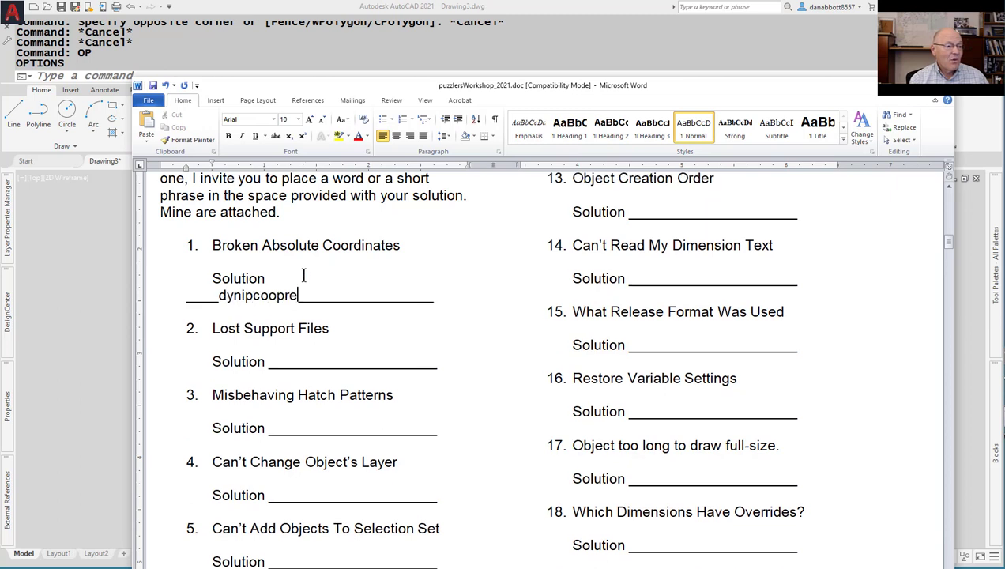
key("BackSpace")
key("BackSpace")
type("rds")
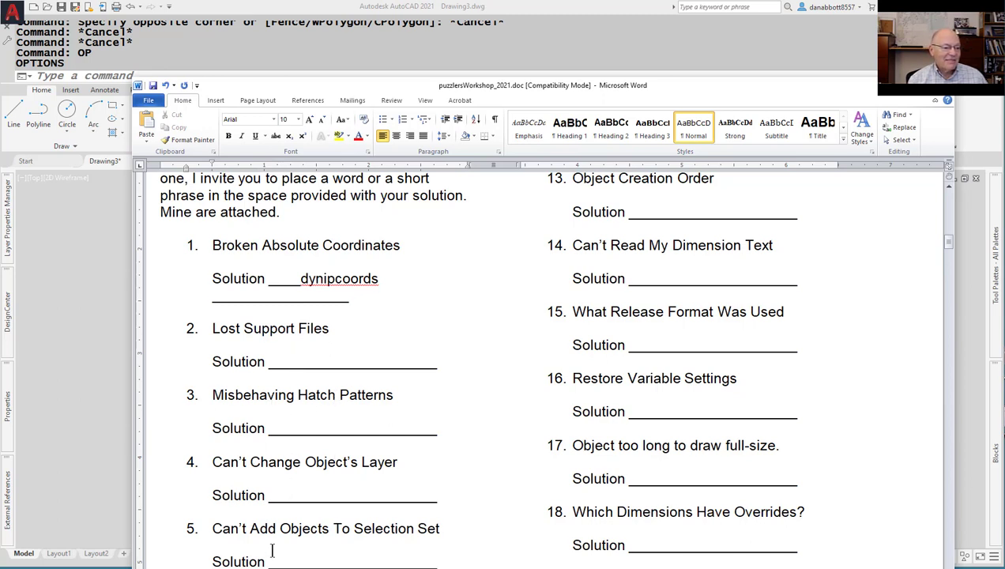
left_click_drag(660, 82, 1004, 96)
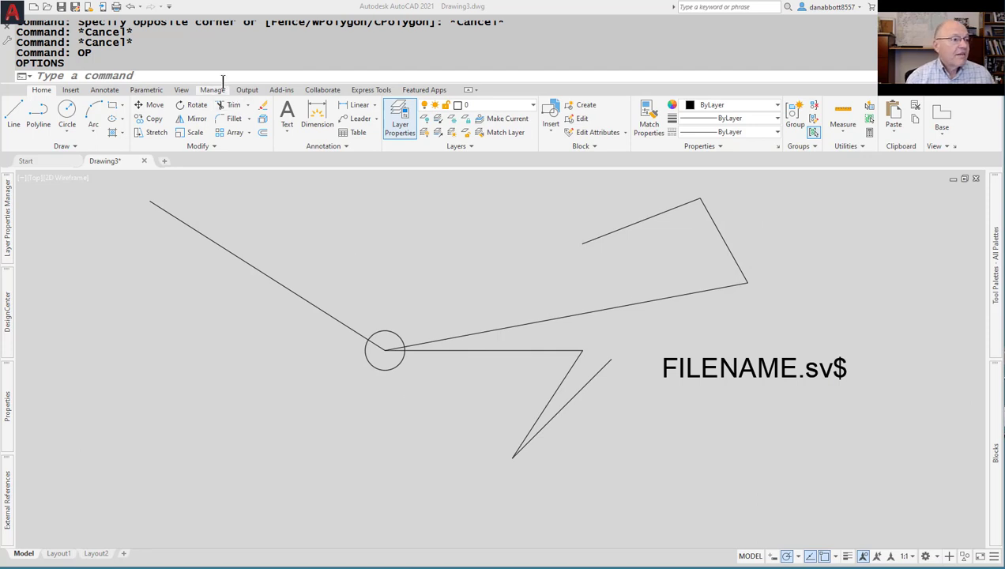
Cancel the Erase command and load the puzzler drawing 3.dwg with the custom command 3.
type("e")
key("Return")
key("Escape")
key("Escape")
type("3")
key("Return")
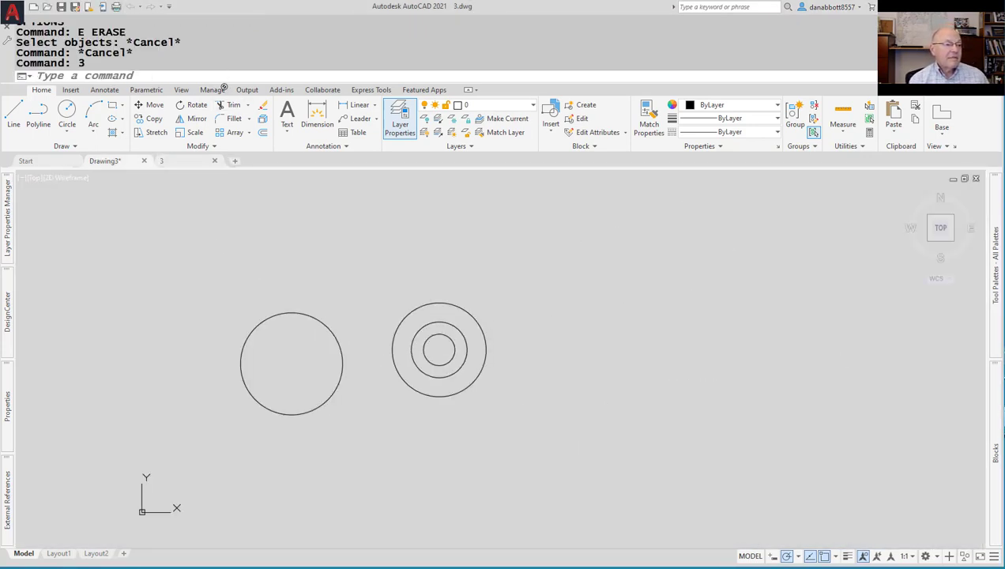
Hatch the single circle beside the concentric circles with the ANSI31 pattern.
type("h")
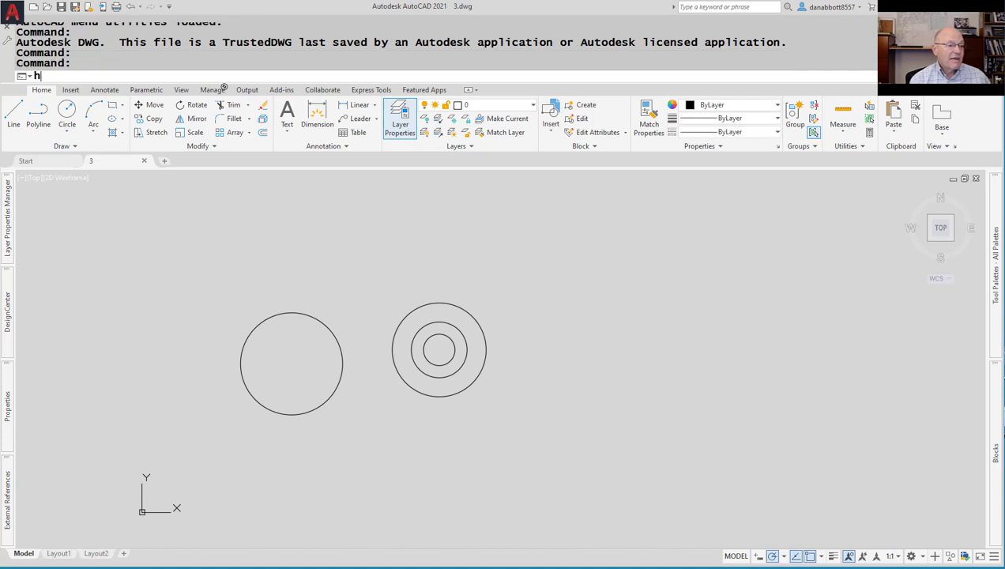
key("Return")
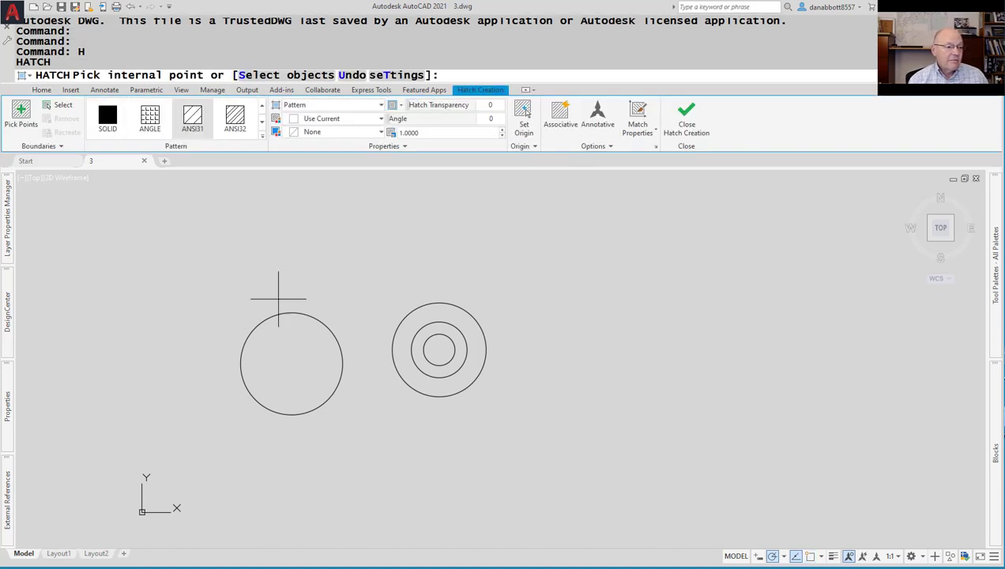
left_click(321, 353)
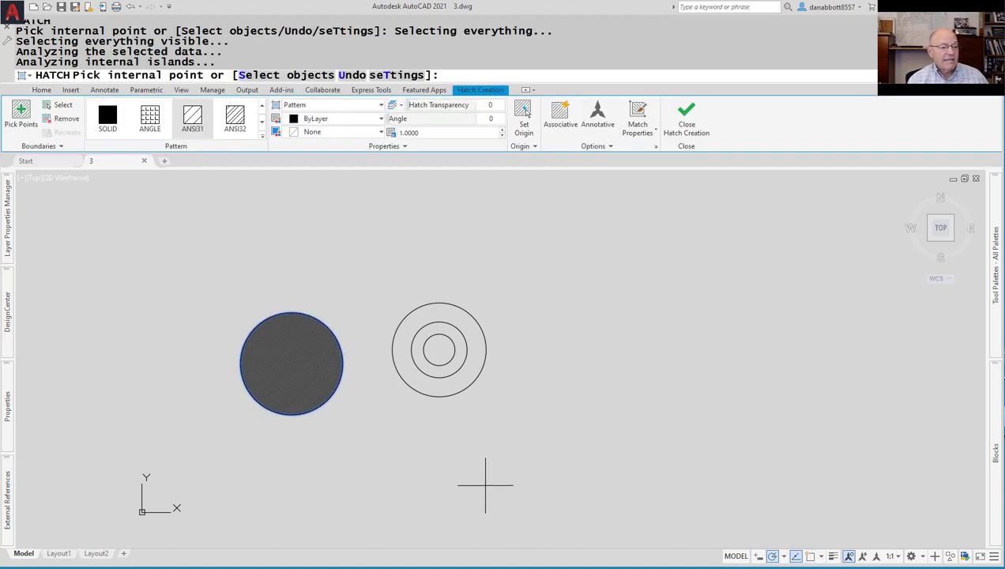
key("Escape")
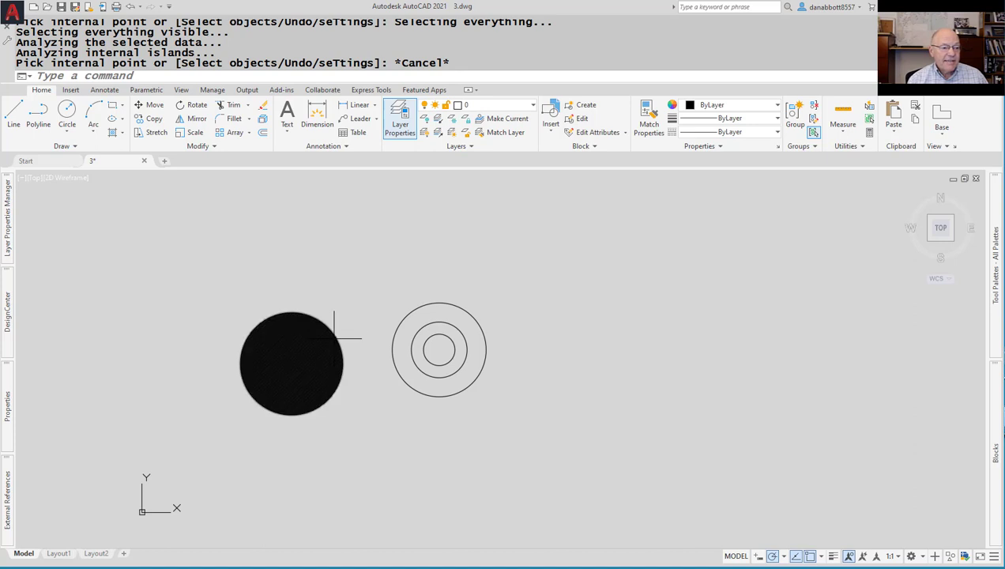
Enlarge the hatched circle by stretching its upper quadrant grip outward, and clear the selection.
left_click(338, 340)
left_click(292, 313)
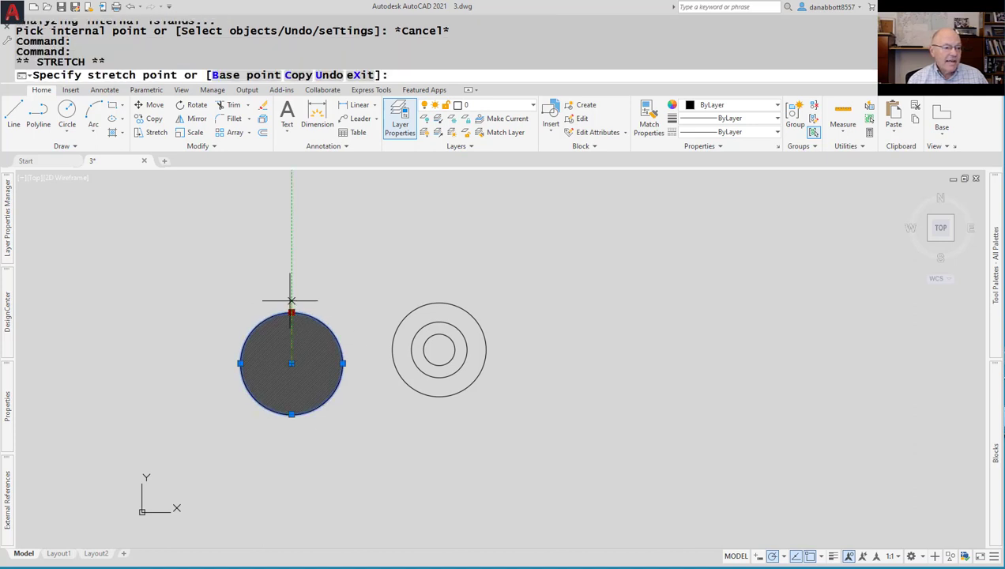
left_click(291, 274)
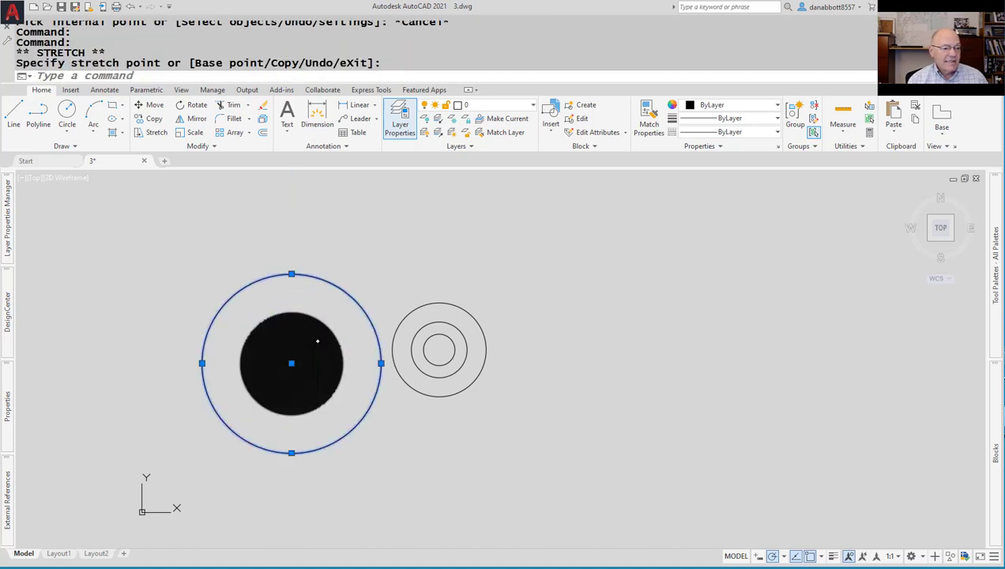
key("Escape")
key("Escape")
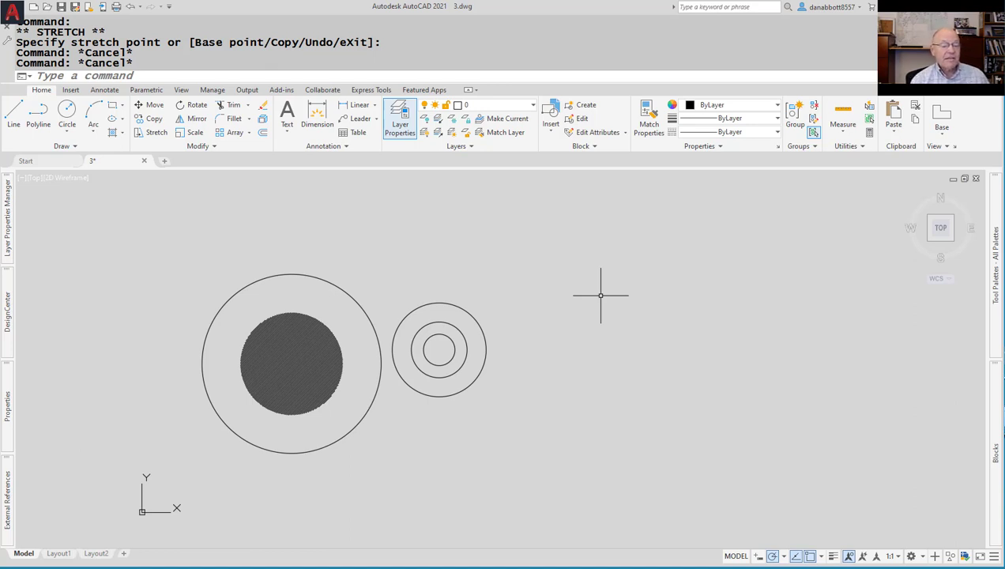
Add the single-line text "HPASSOC" in the empty area above the concentric circles.
type("DT")
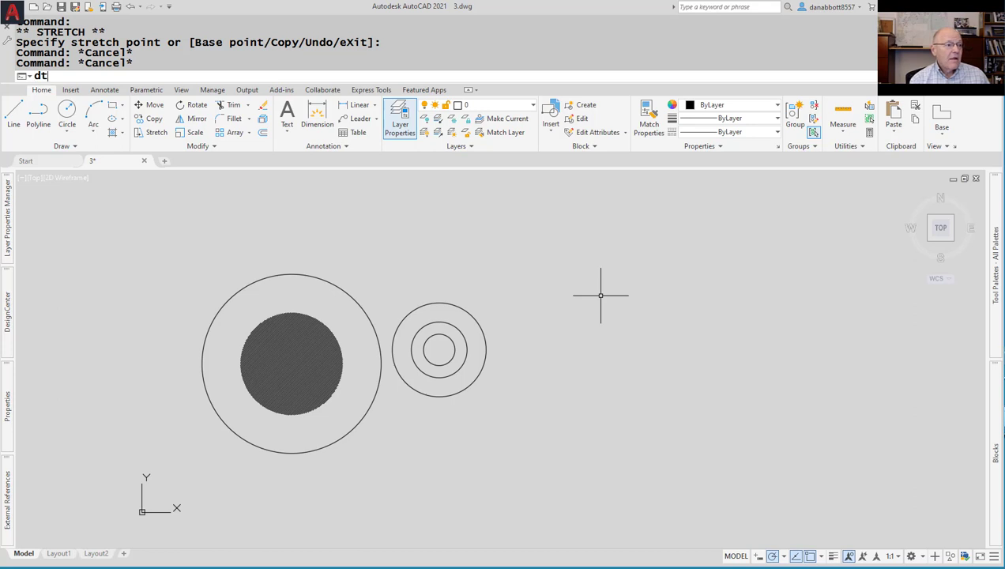
key("Return")
left_click(520, 229)
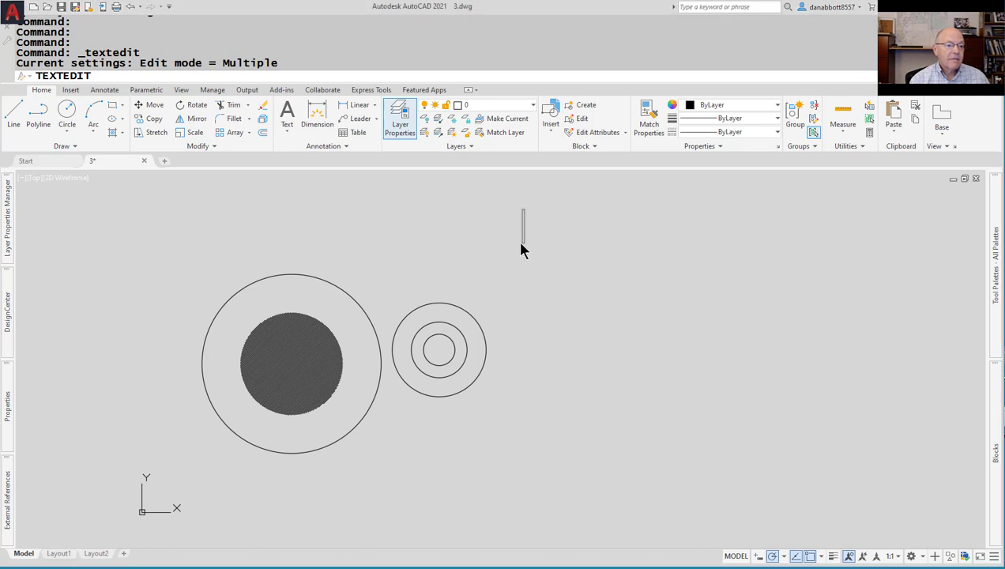
type("HPASSOC")
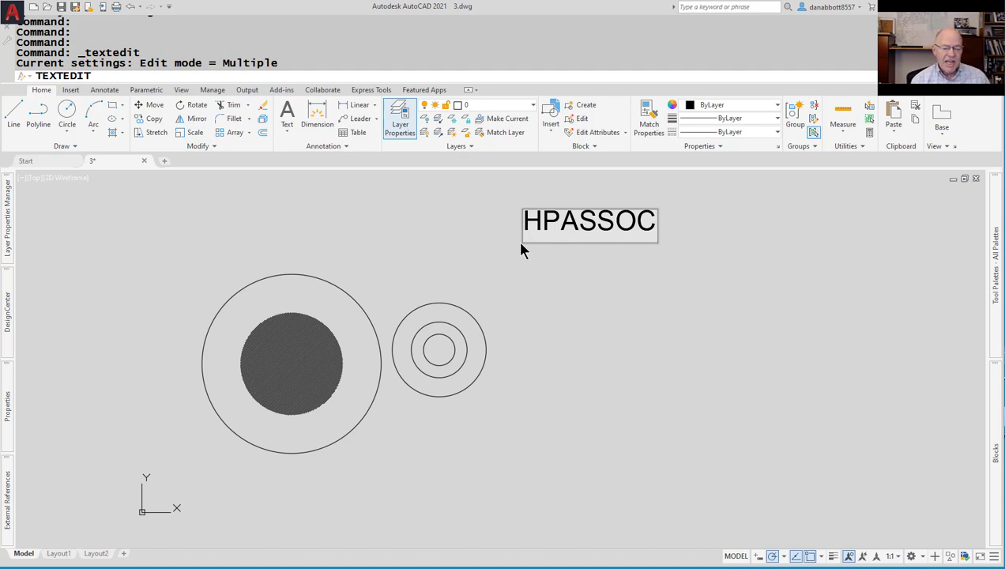
left_click(520, 245)
key("Escape")
Set the HPASSOC system variable to 1.
type("HPAC")
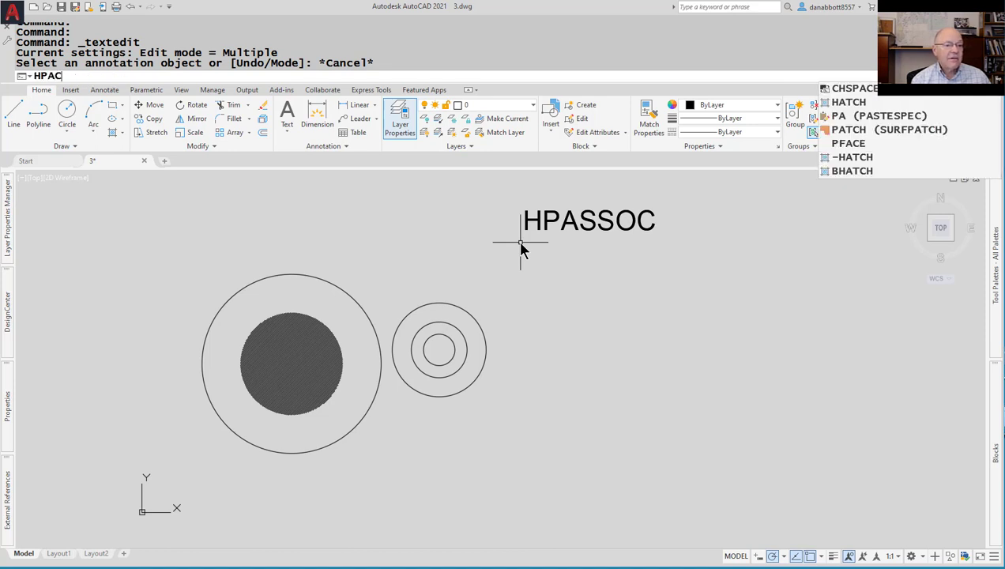
key("BackSpace")
type("SSOC")
key("Return")
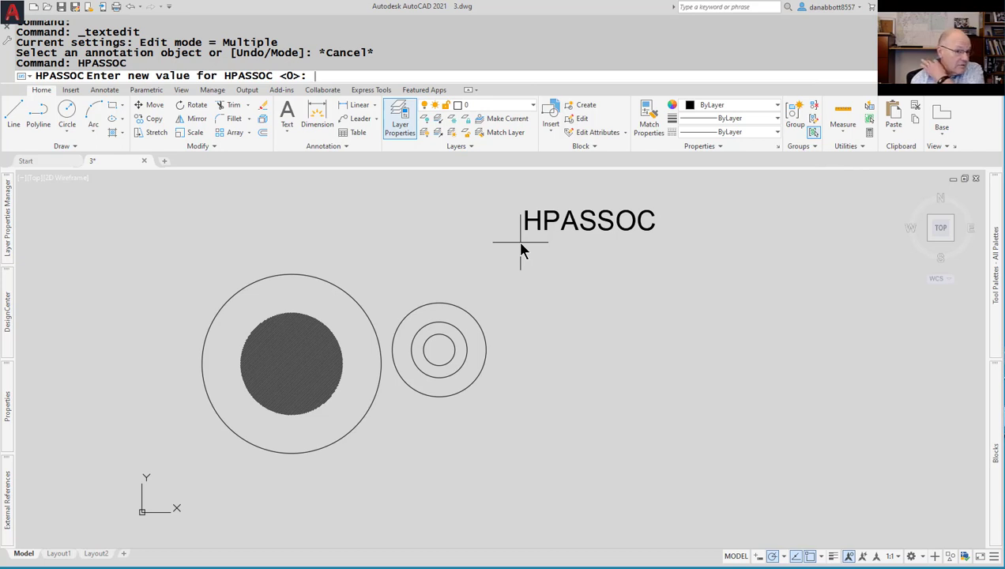
type("1")
key("Return")
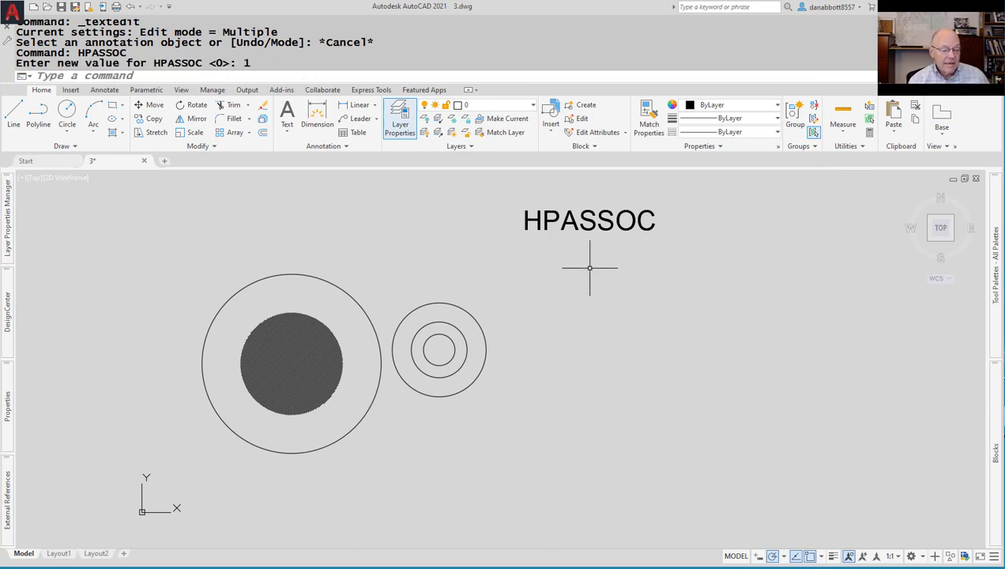
Erase the old hatch and fill the enlarged circle with an associative ANSI31 hatch.
left_click(299, 333)
type("e")
key("Return")
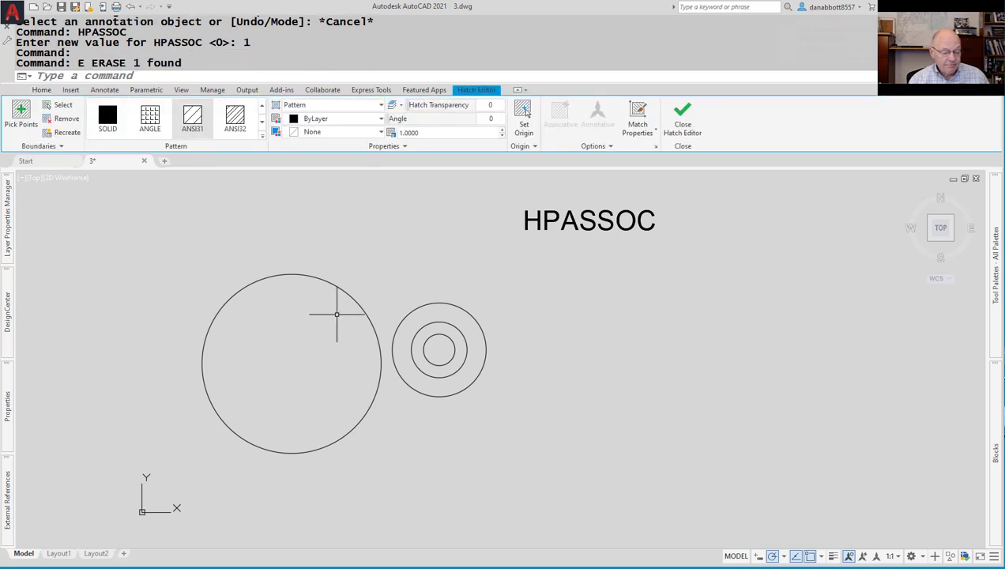
type("h")
key("Return")
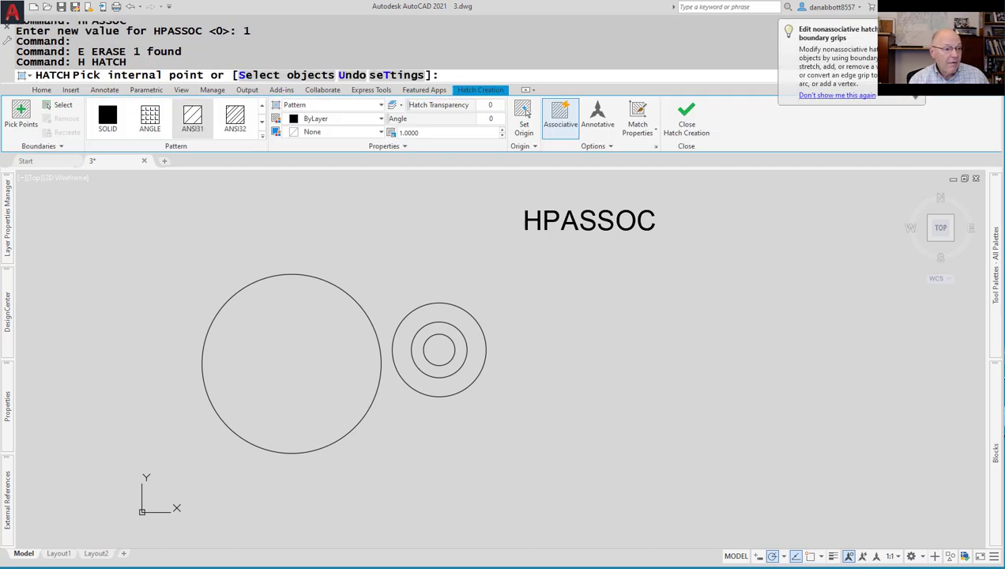
left_click(270, 353)
key("Escape")
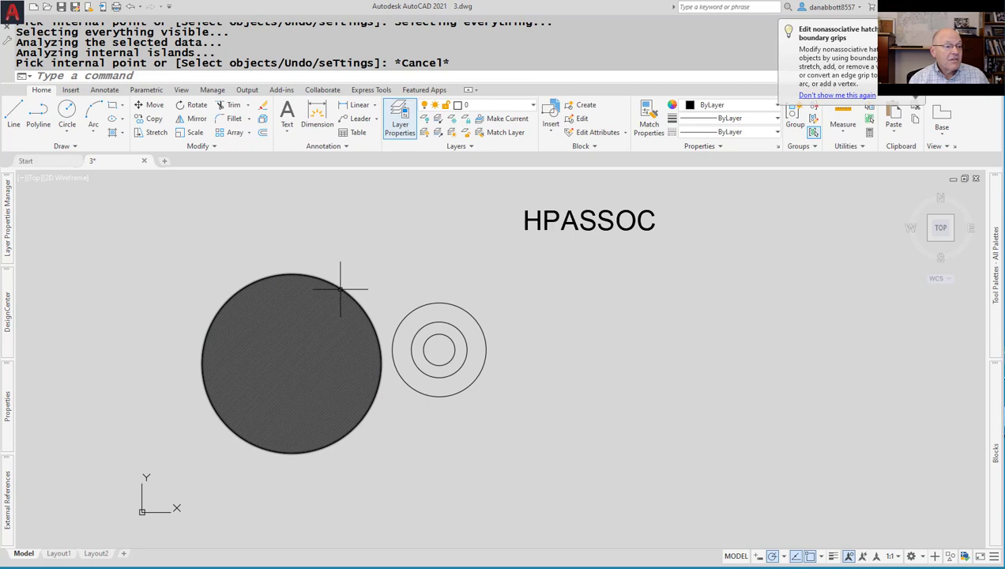
Shrink the associatively hatched circle with its upper quadrant grip, and clear the selection.
left_click(330, 282)
left_click(292, 273)
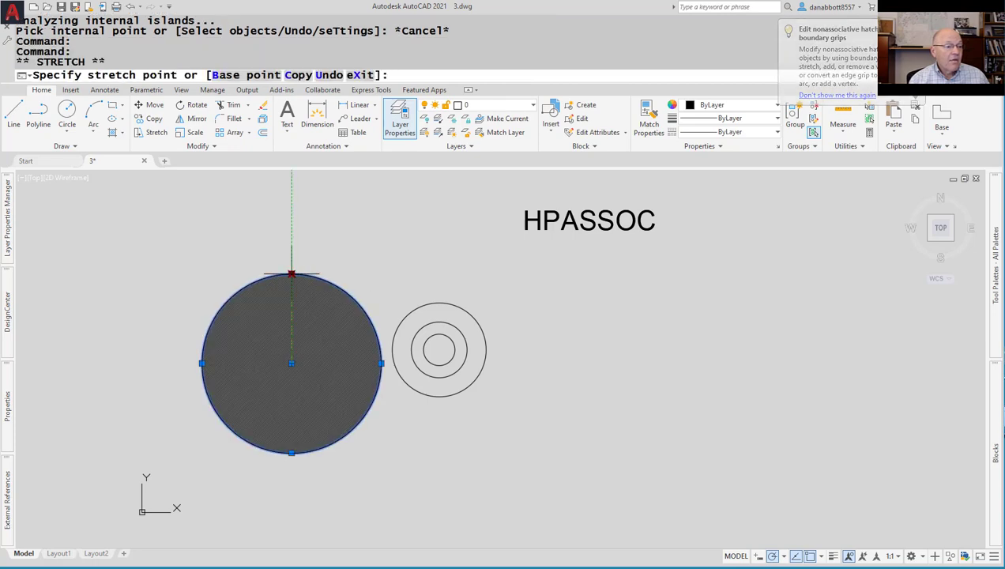
key("Escape")
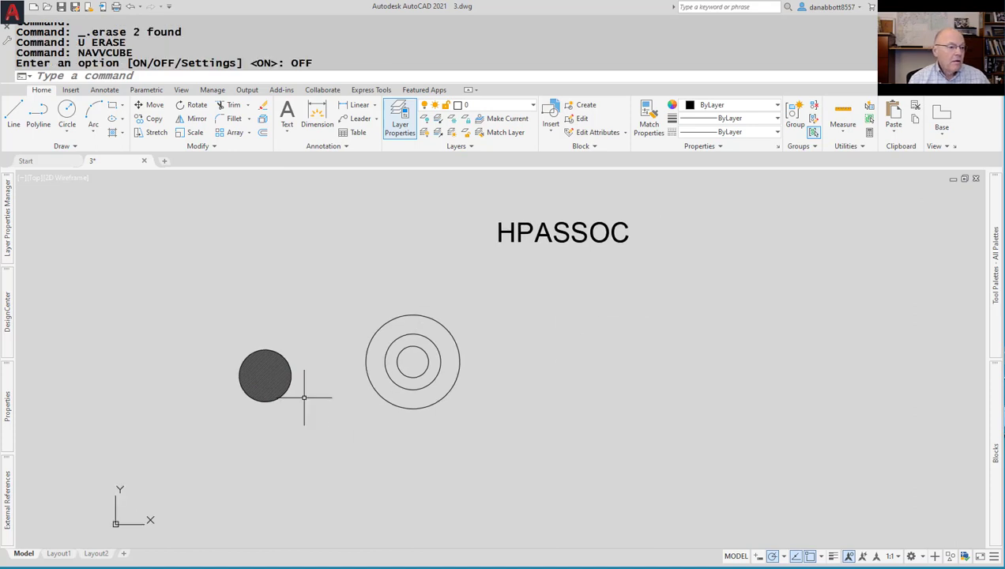
Select the hatch in the small circle together with its boundary and delete both.
scroll(303, 397, "up", 2)
middle_click_drag(304, 398, 375, 426)
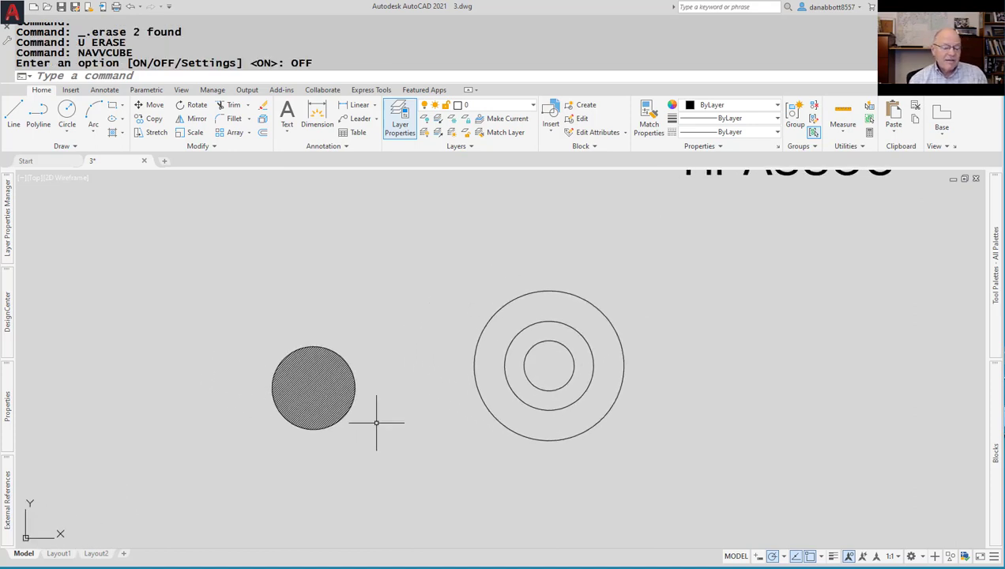
left_click(321, 387)
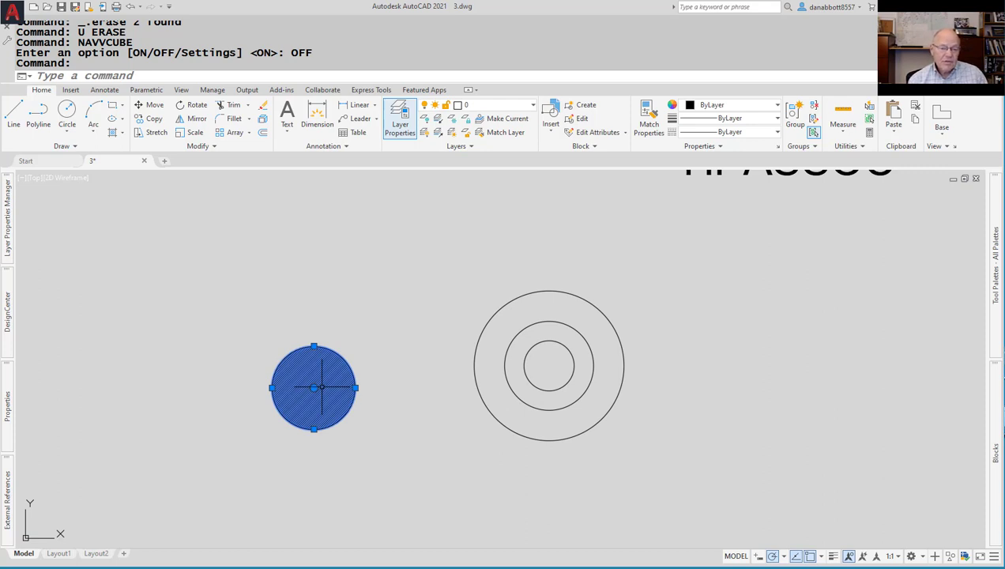
key("Delete")
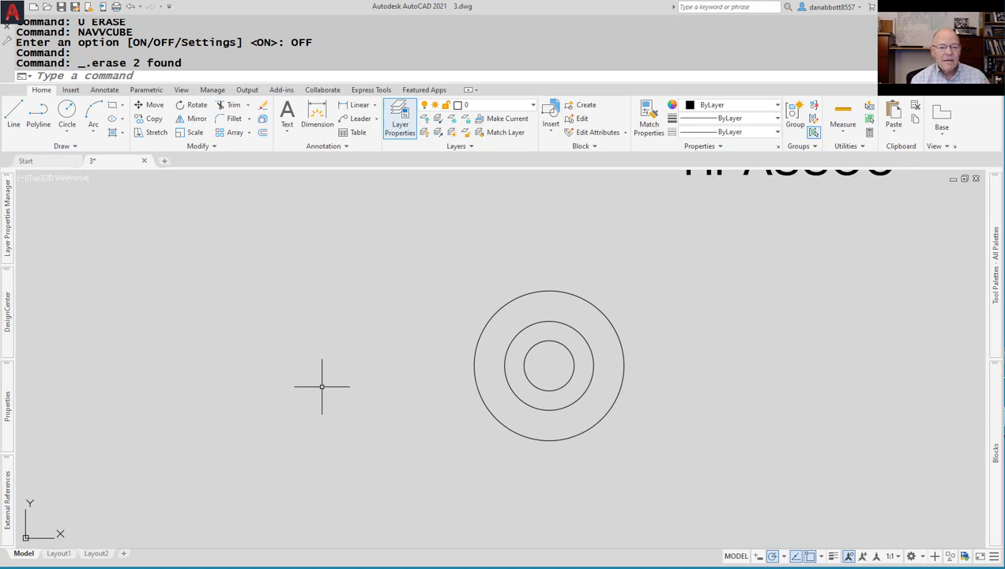
scroll(506, 305, "up", 2)
scroll(479, 341, "down", 4)
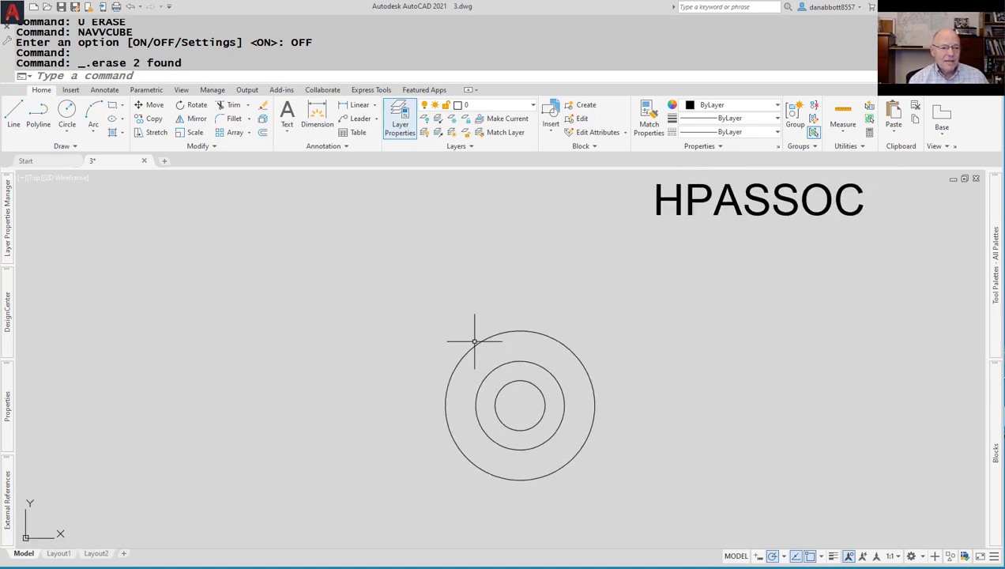
middle_click_drag(621, 336, 581, 356)
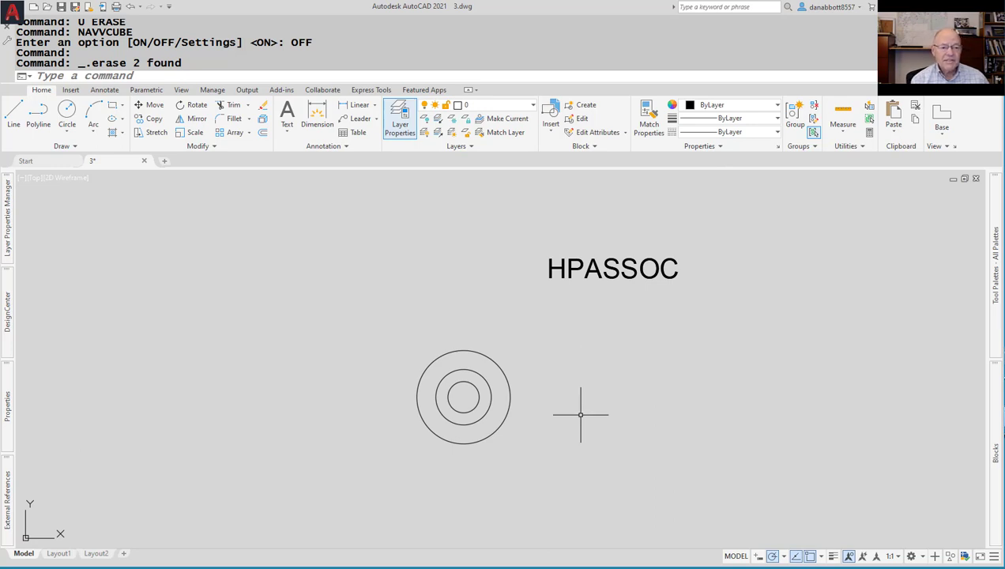
type("dt")
key("Return")
key("Return")
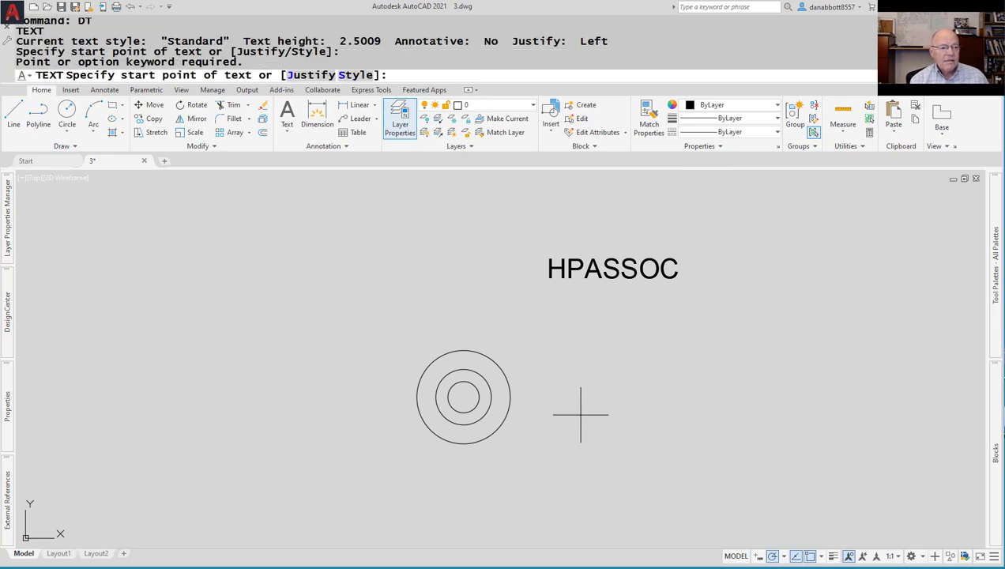
key("Escape")
Add the single-line text "PICKSTYLE" directly below HPASSOC, keeping the default height of 2.5009 and rotation of 0.
type("dt")
key("Return")
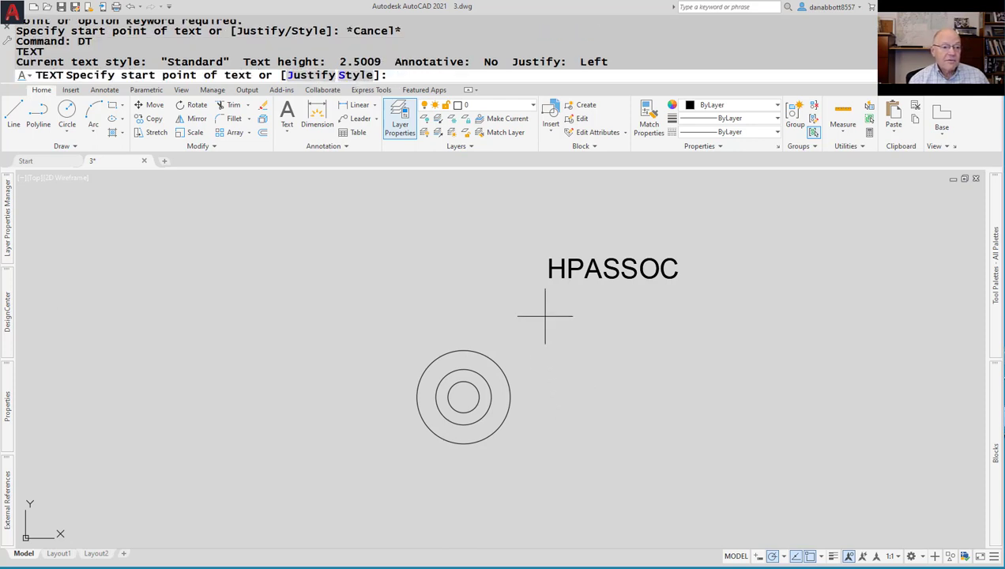
left_click(552, 309)
key("Return")
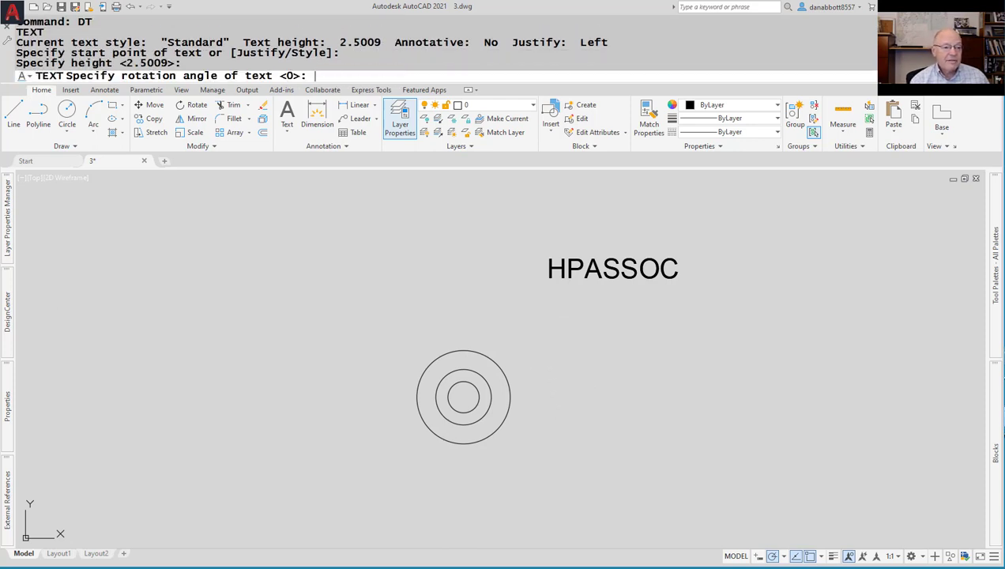
key("Return")
type("PICK")
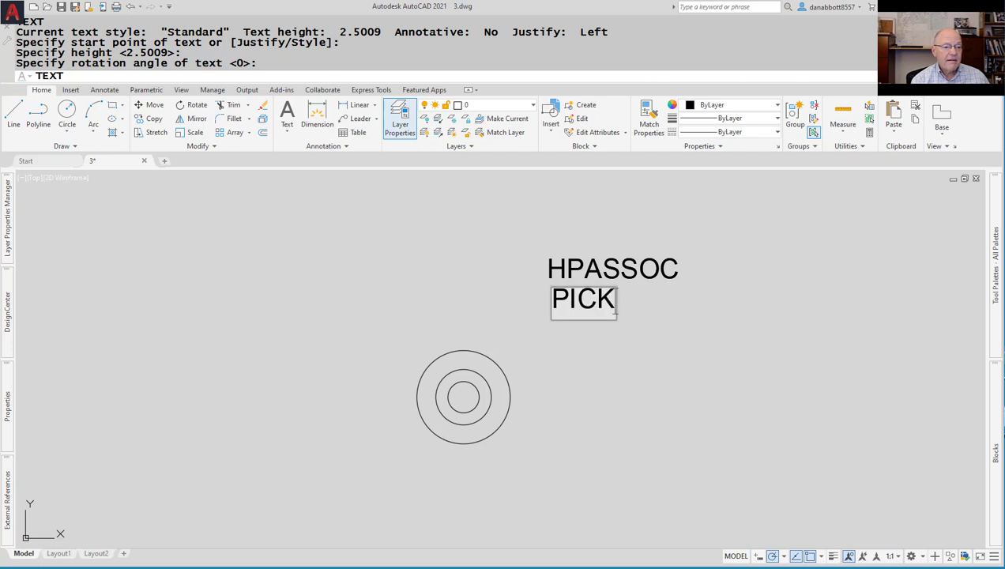
type("STYHLE")
key("BackSpace")
key("BackSpace")
key("BackSpace")
type("LE")
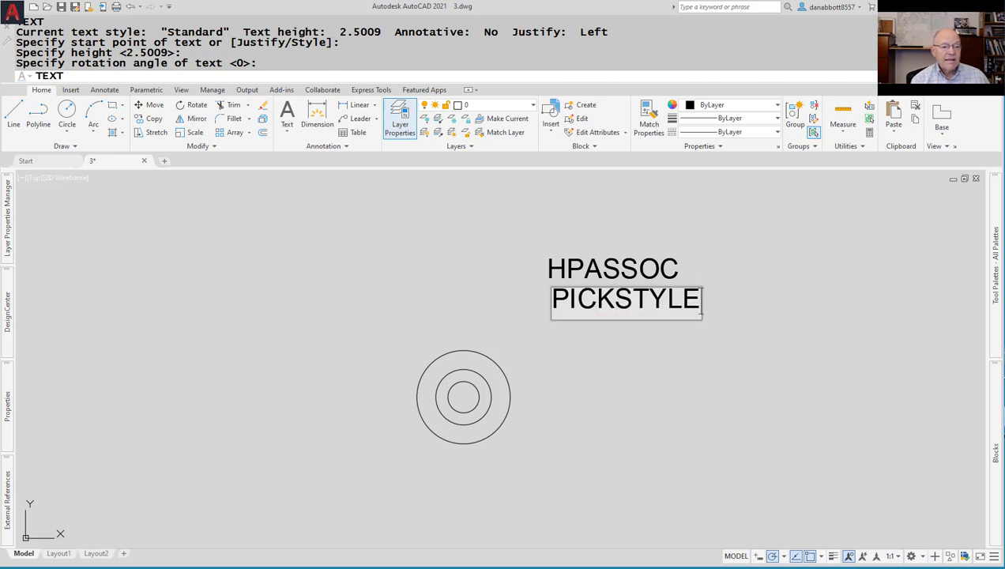
key("Return")
key("Return")
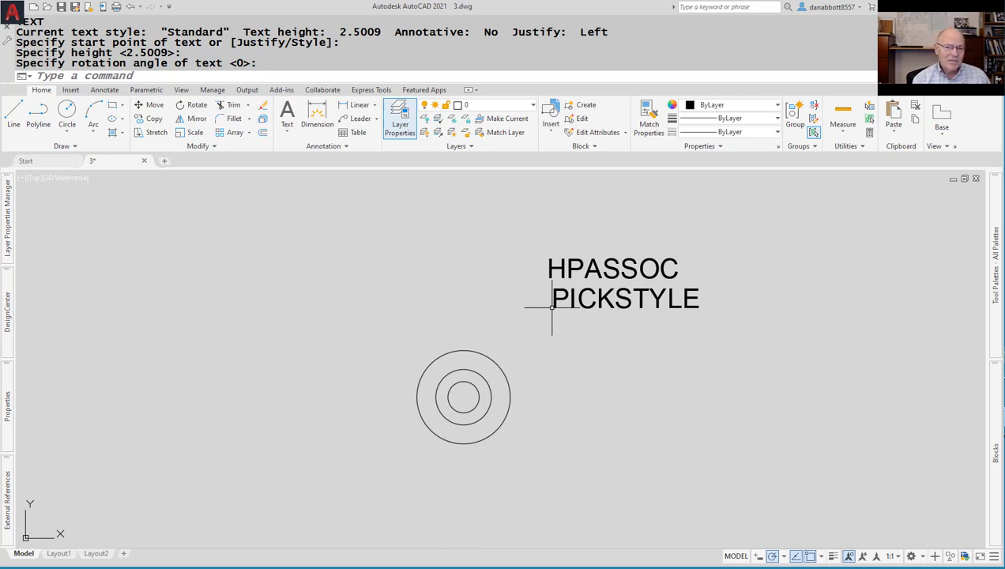
Set the PICKSTYLE system variable to 1.
type("PICKSTYLE")
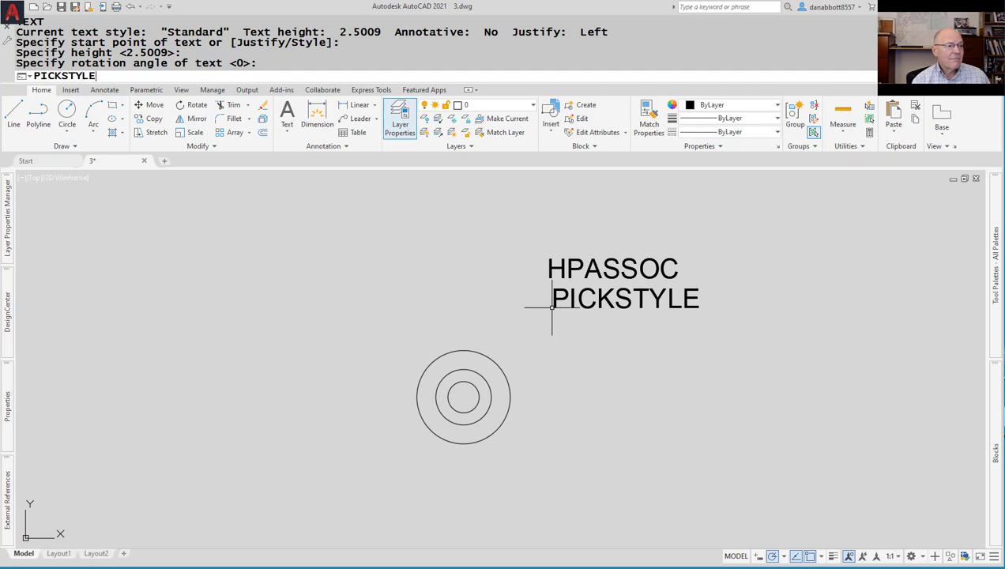
key("Return")
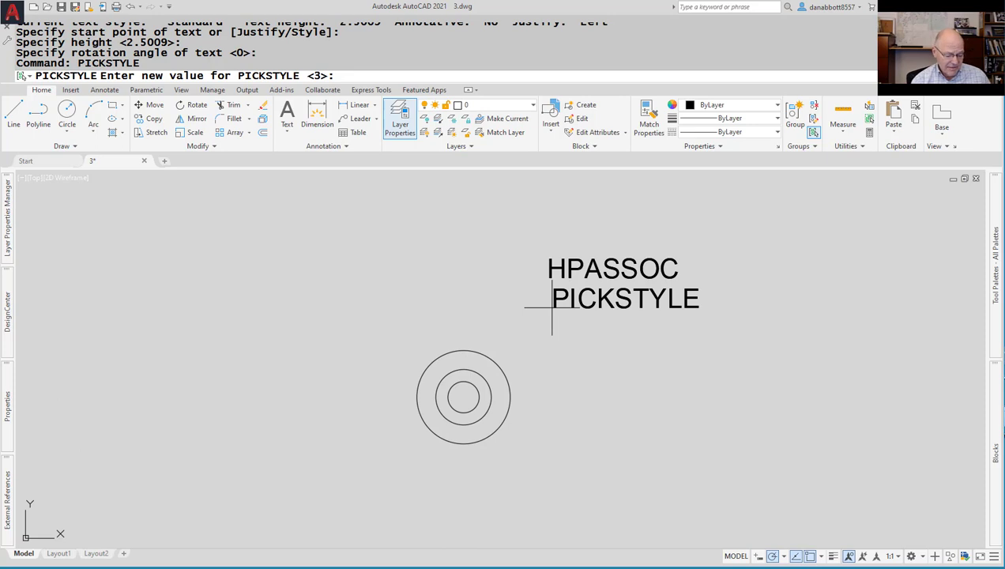
type("1")
key("Return")
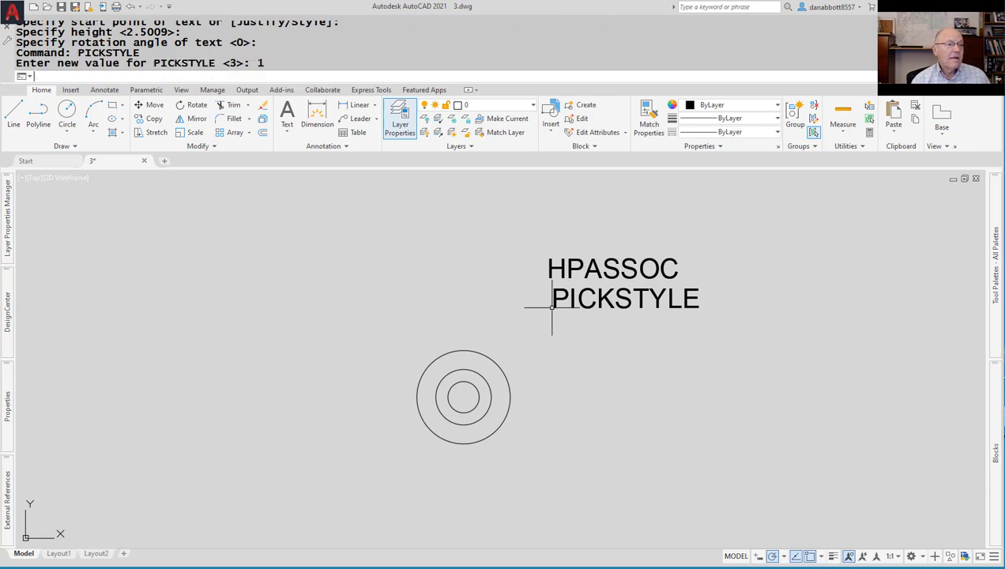
Hatch the ring between the outer and middle circles with ANSI31, and erase only that hatch to test the PICKSTYLE setting.
type("H")
key("Return")
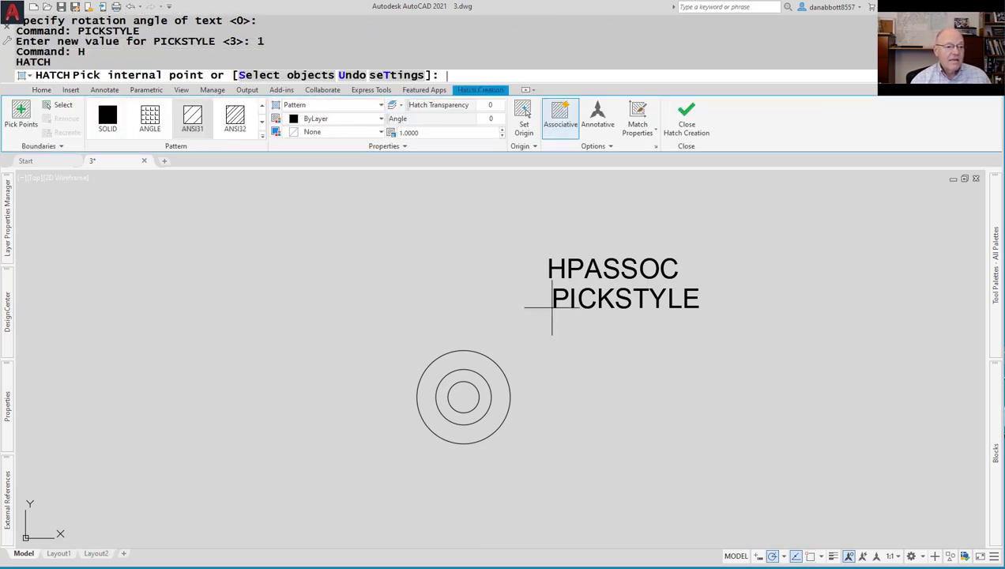
left_click(495, 366)
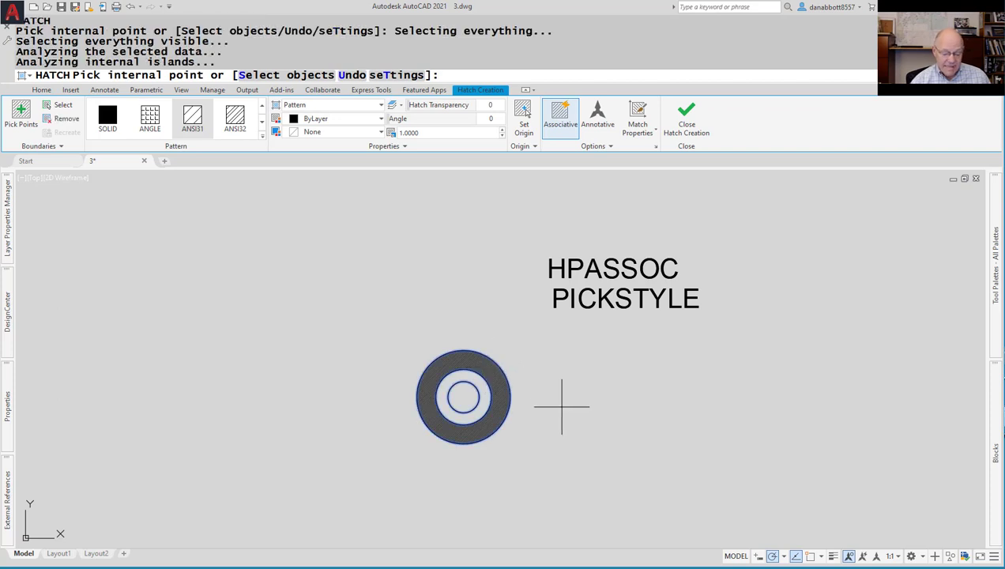
key("Return")
left_click(501, 370)
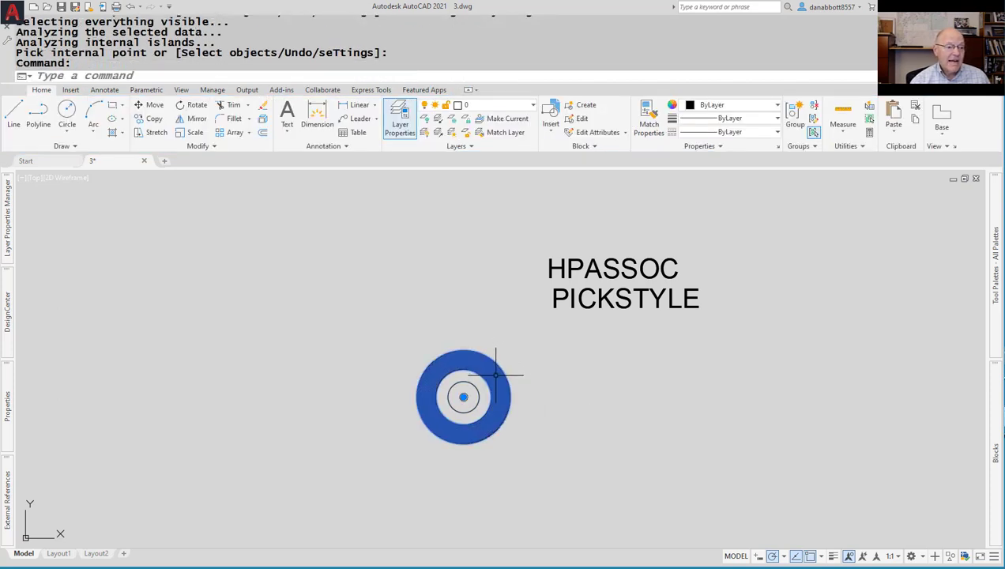
type("E")
key("Return")
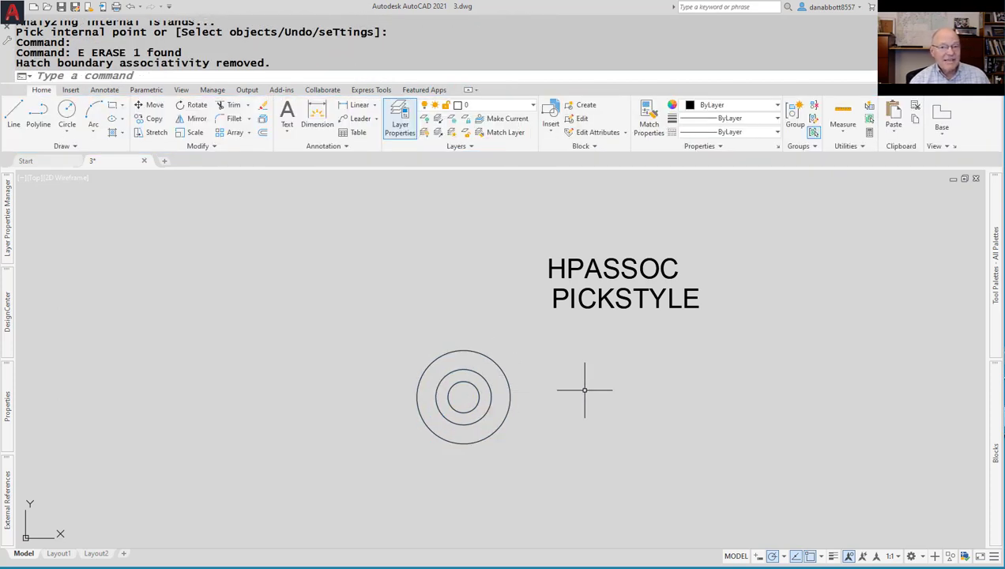
key("Escape")
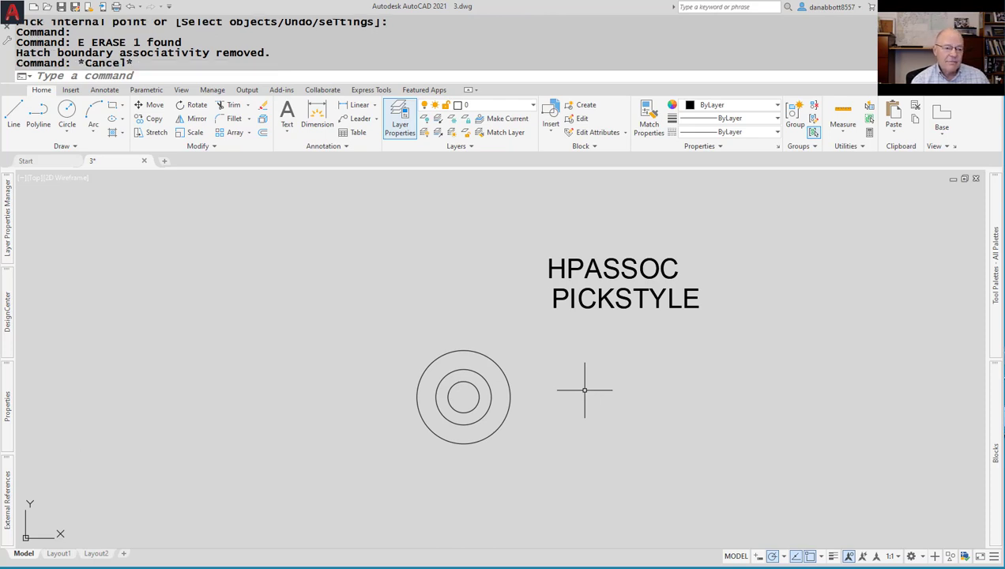
Hatch the outer ring and the innermost circle separately with the ANSI31 pattern at scale 1, leaving the middle ring empty.
type("H")
key("Return")
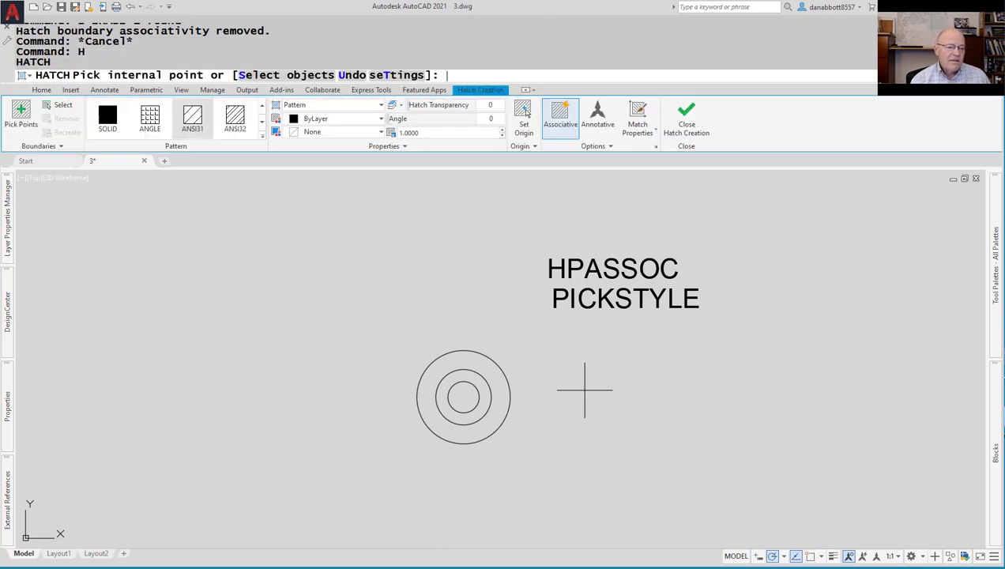
left_click(484, 355)
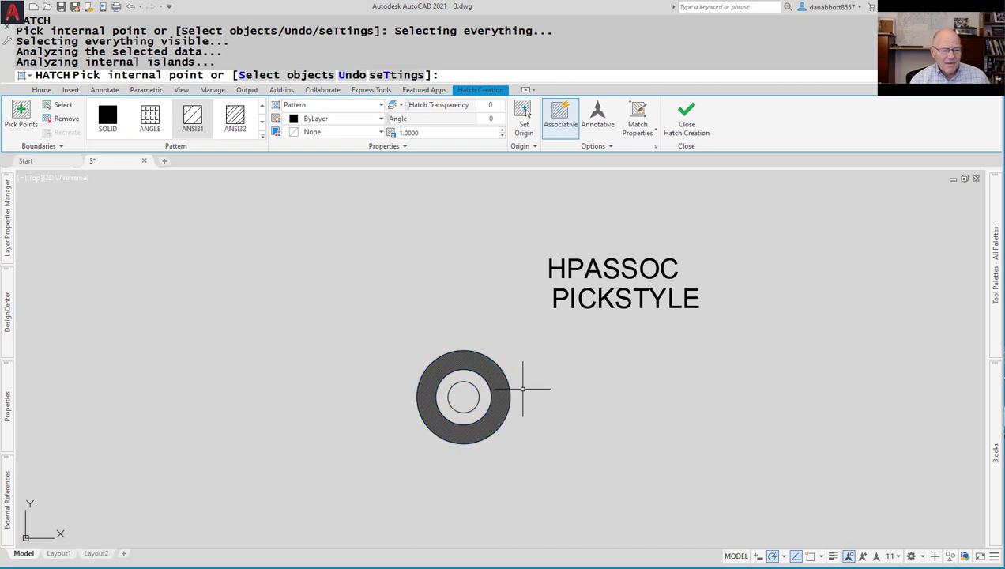
key("Escape")
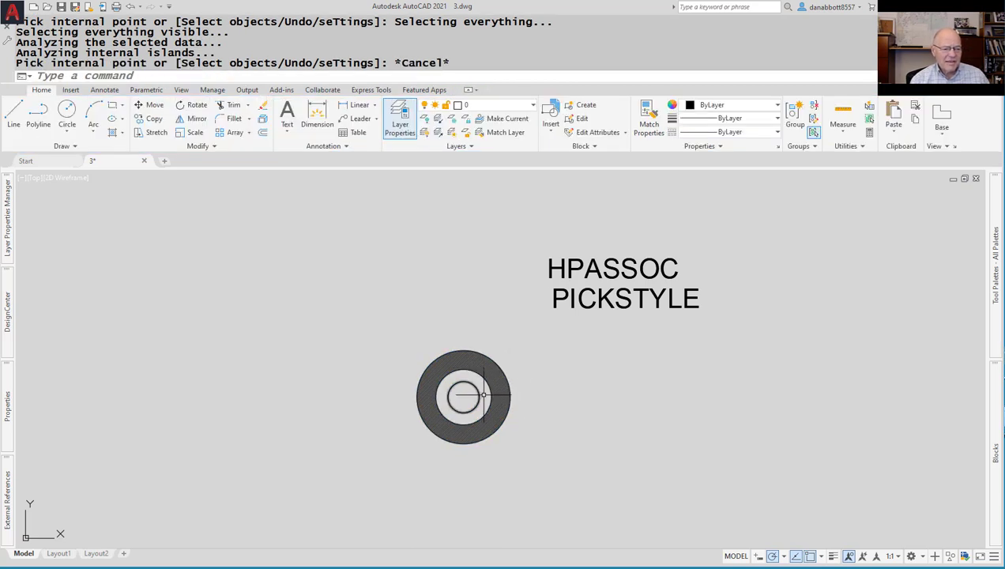
key("Return")
left_click(466, 396)
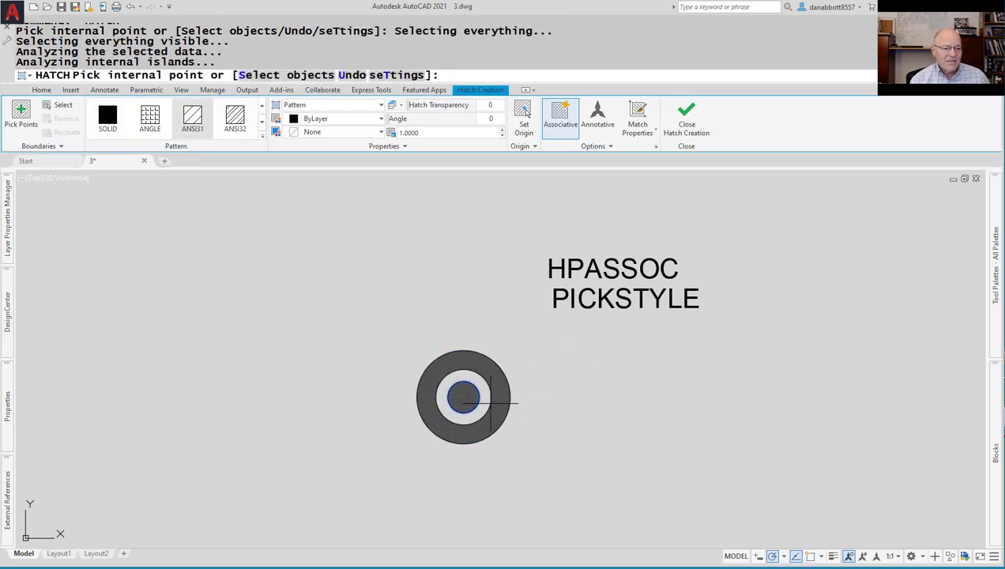
key("Escape")
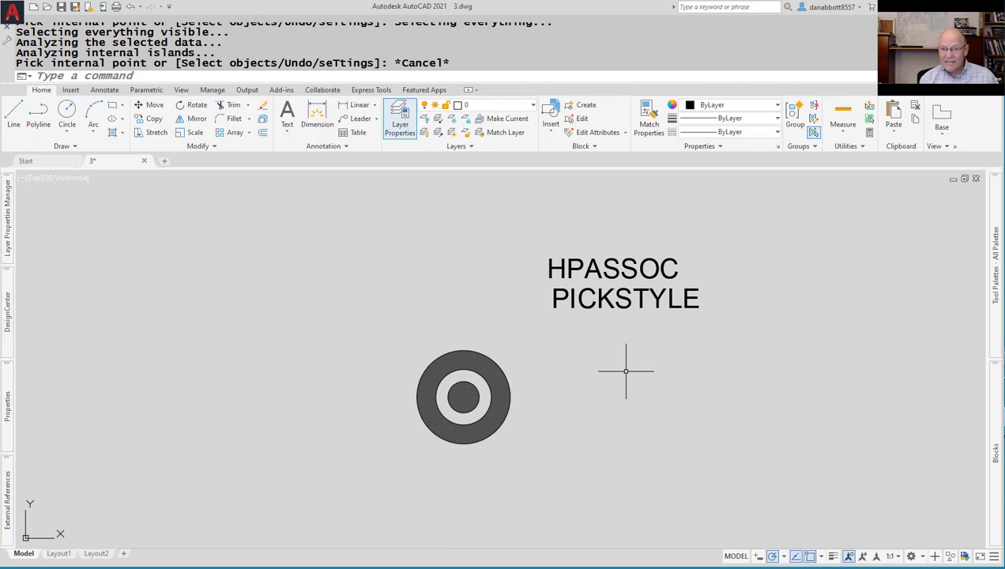
type("dt")
key("Return")
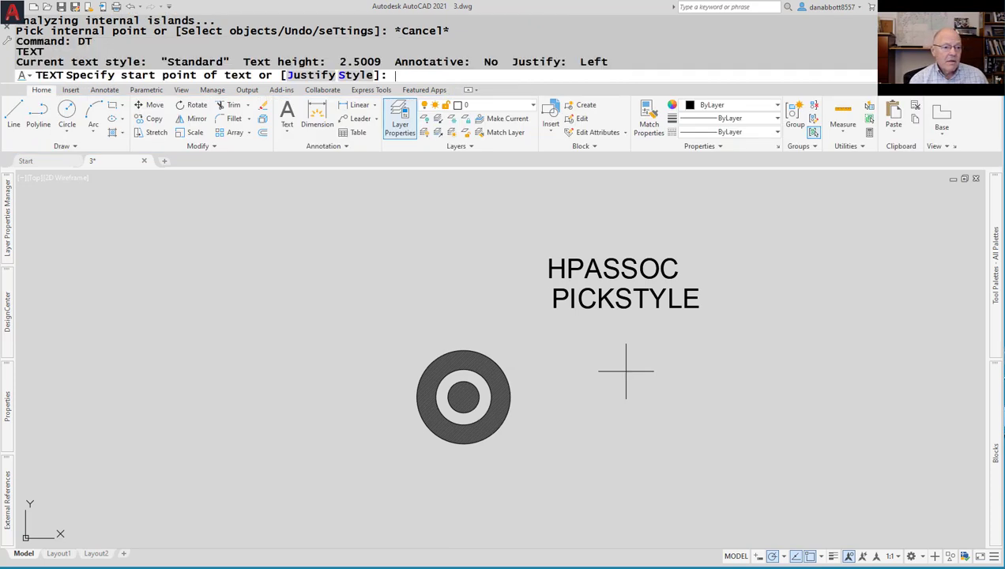
key("Return")
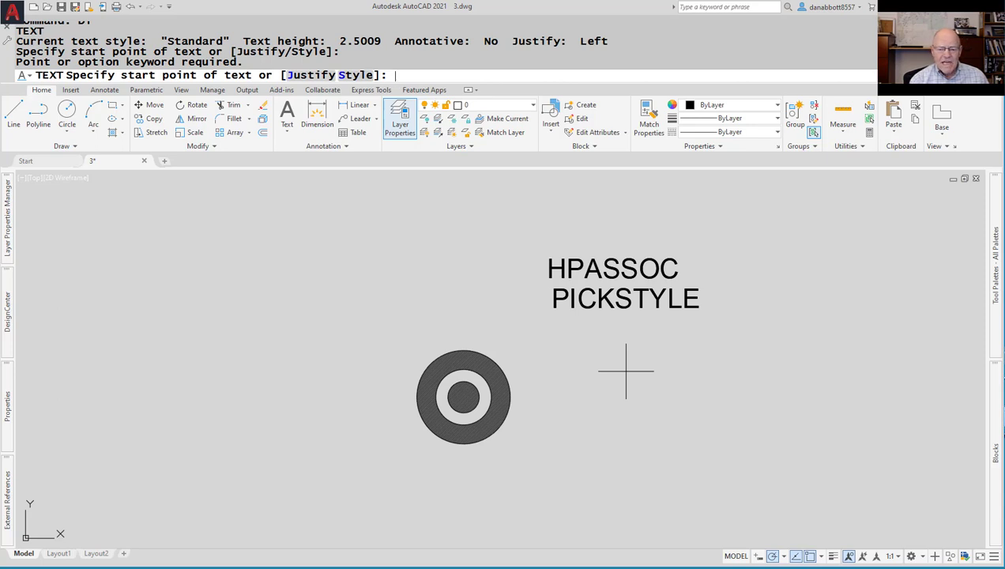
key("Escape")
key("Escape")
type("dt")
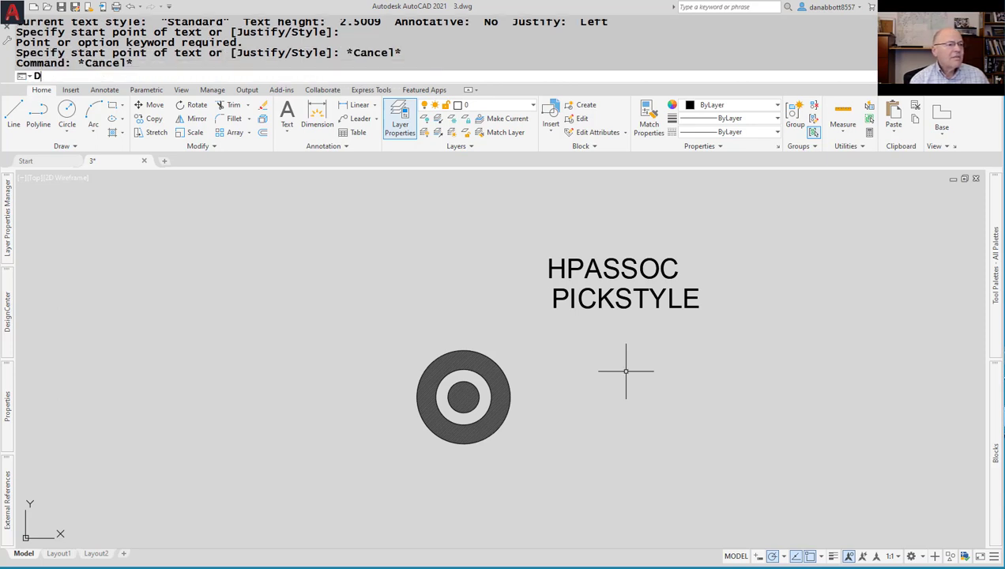
key("Return")
key("Return")
type("H")
key("Escape")
type("HPIS")
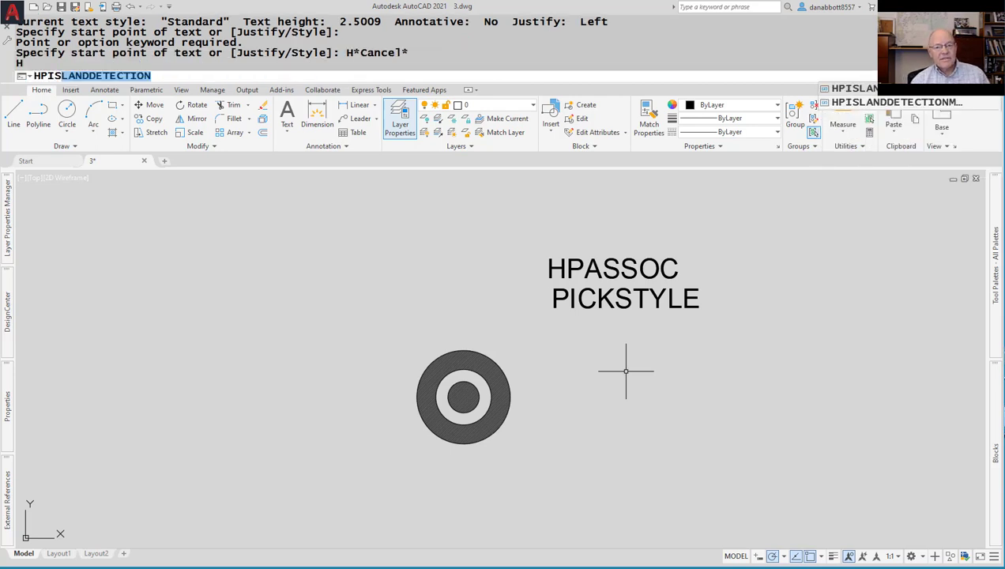
key("Escape")
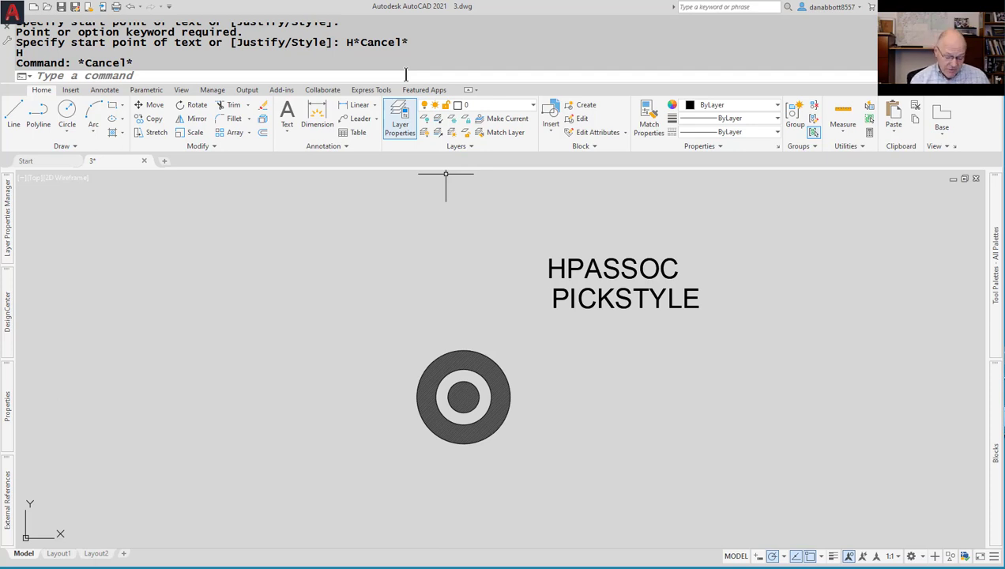
type("h")
key("Return")
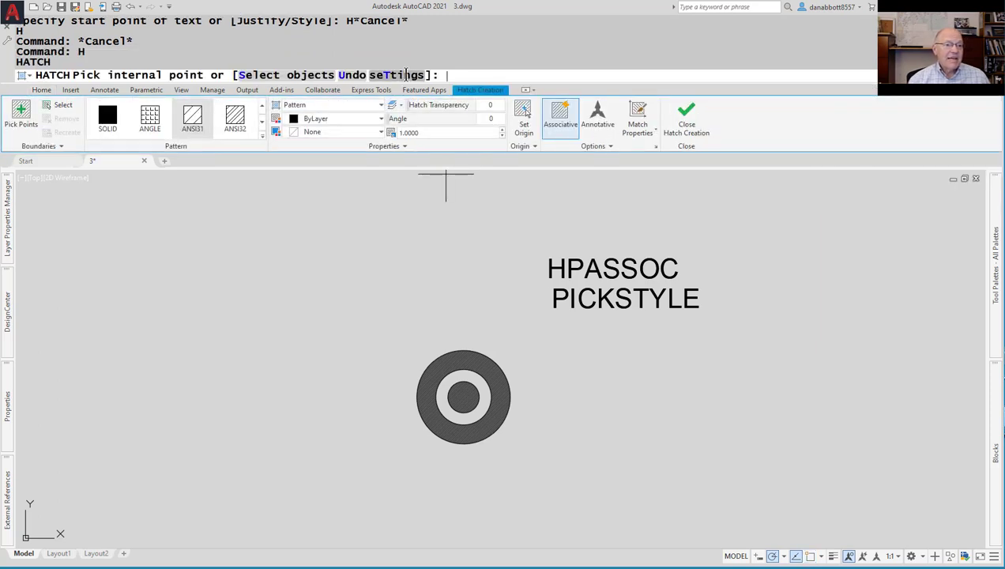
key("Escape")
key("Escape")
Run the command-line version of Hatch and examine its options, including the pattern properties, without creating a hatch.
type("-")
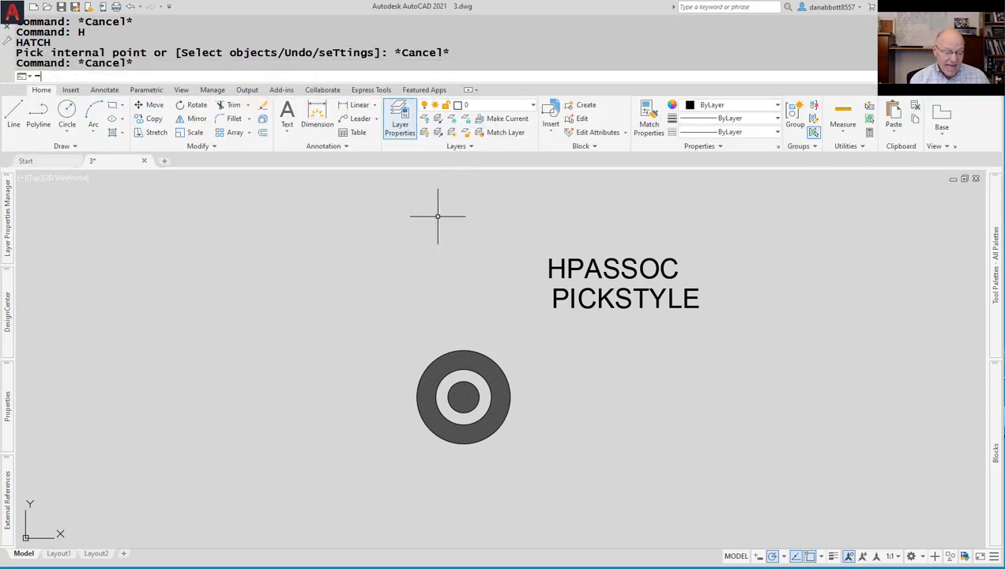
type("hatch")
key("Return")
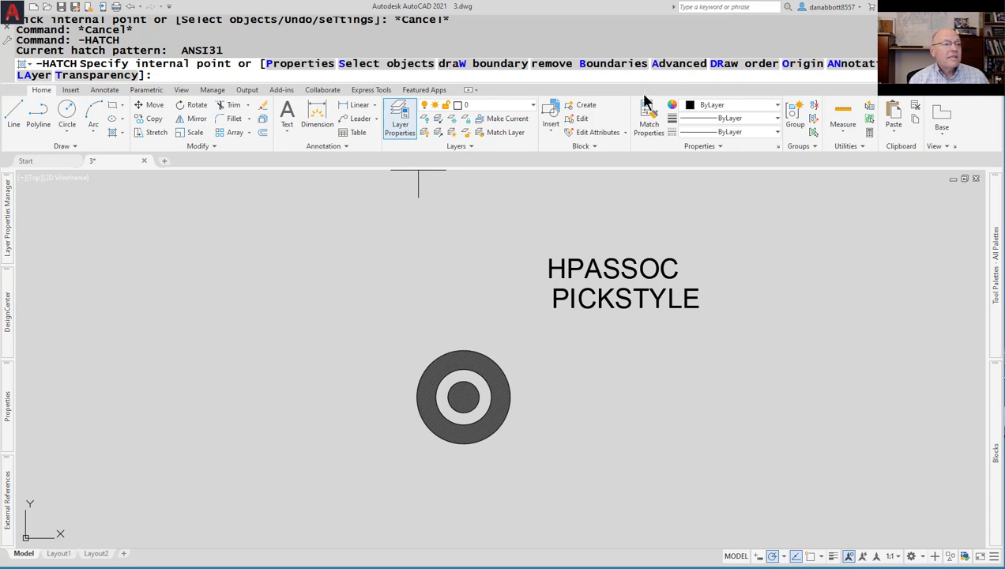
left_click(282, 70)
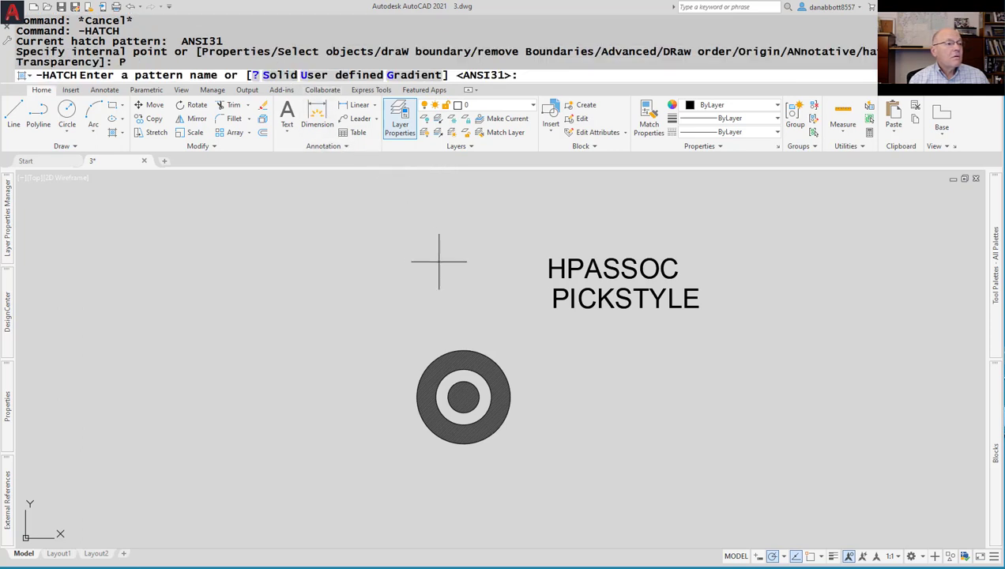
key("Escape")
key("Escape")
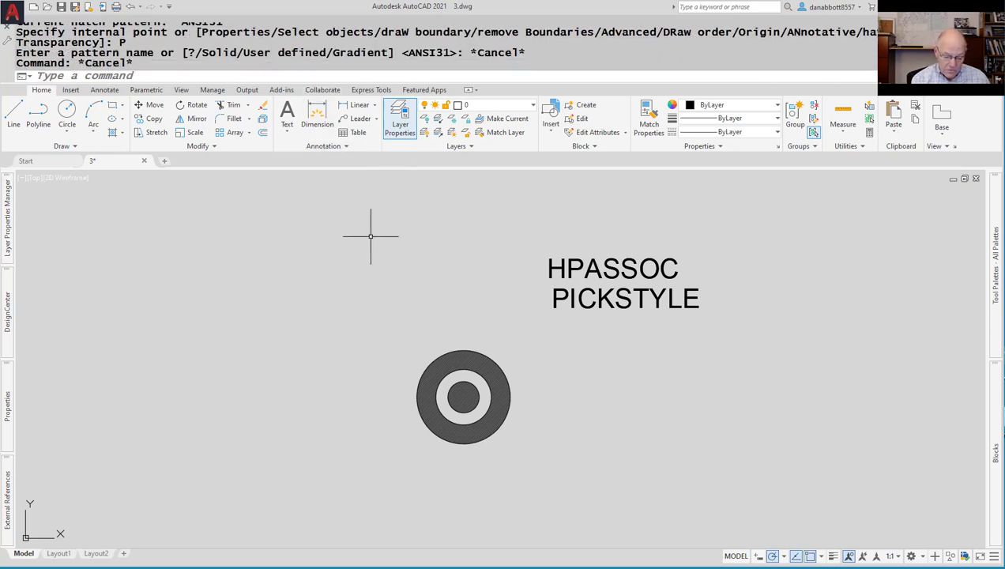
type("-h")
key("Return")
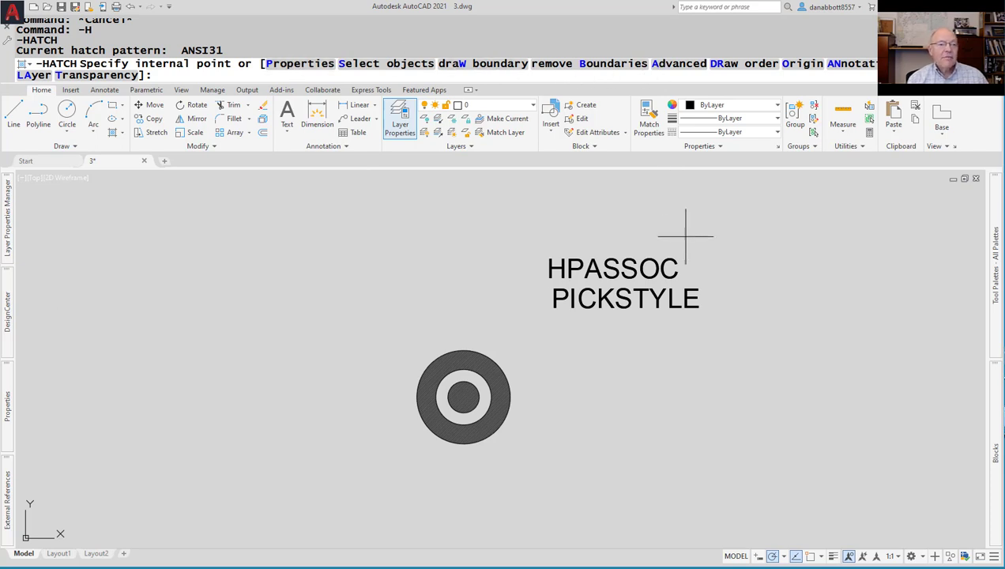
key("Escape")
Start the Hatch command and examine the available island detection styles: Normal, Outer, Ignore and No Island Detection.
type("h")
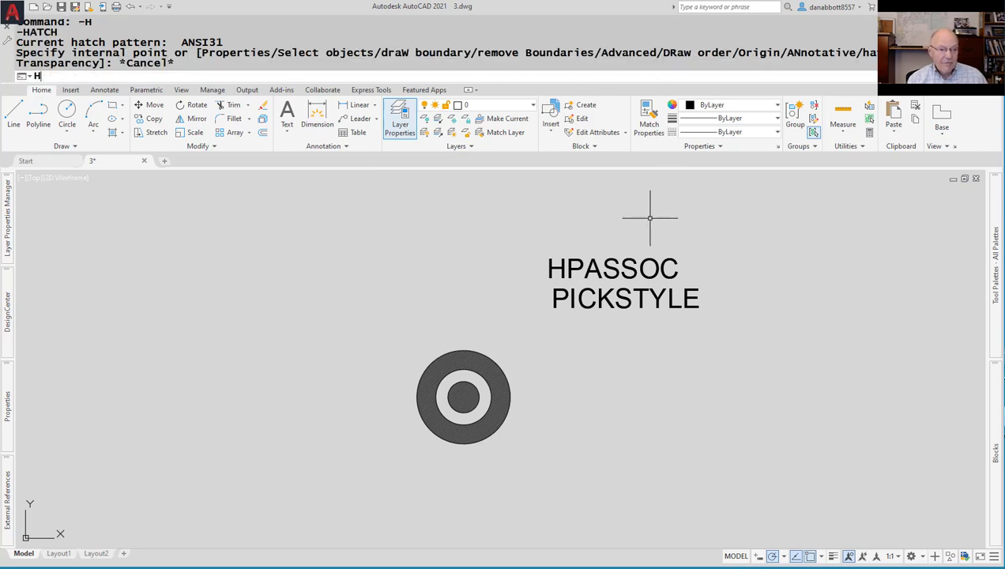
key("Return")
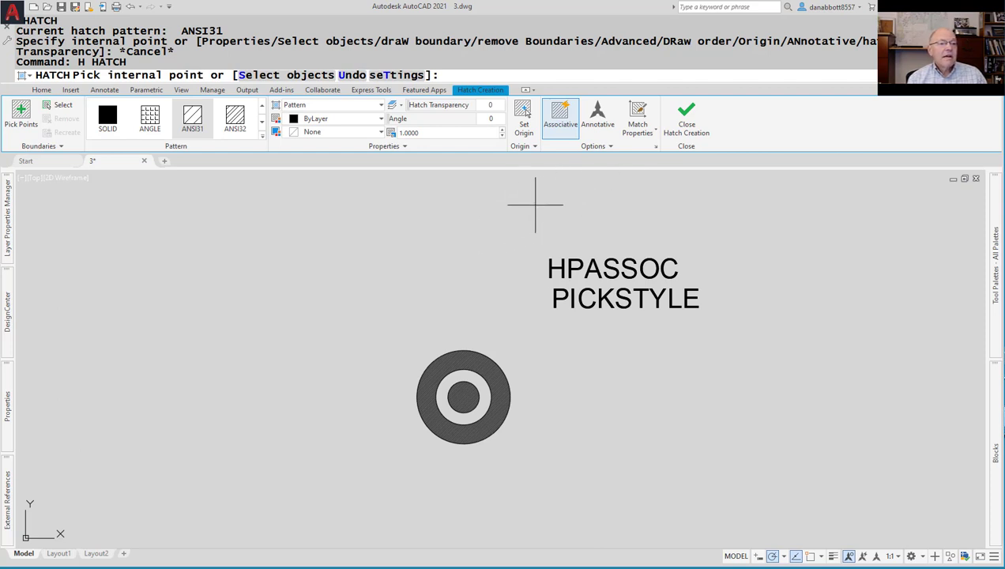
left_click(609, 148)
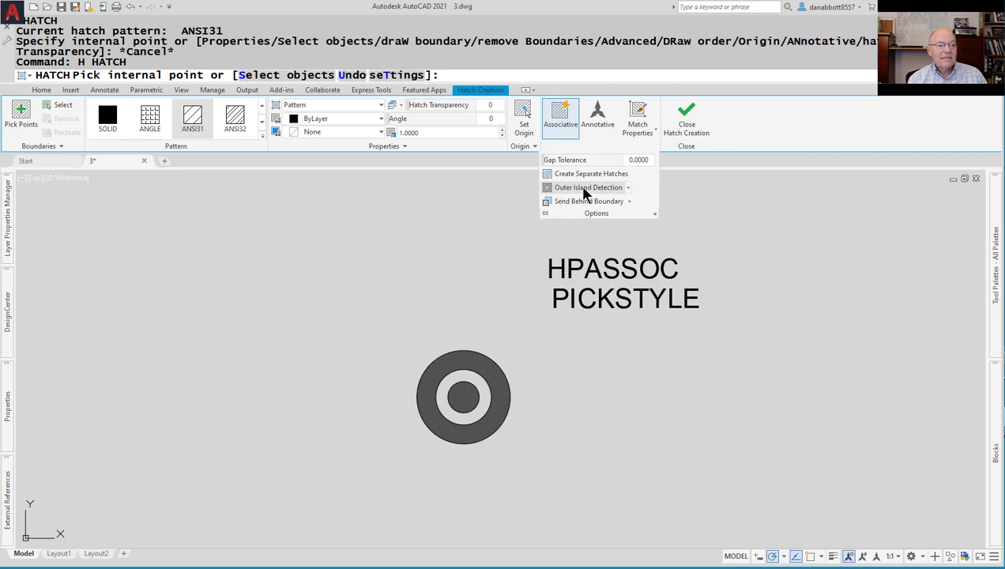
left_click(628, 188)
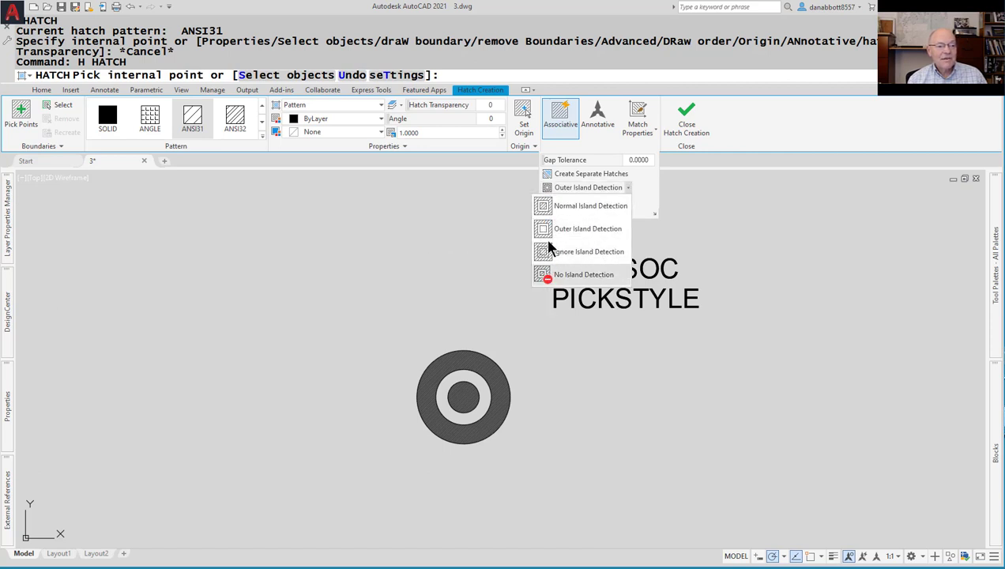
left_click(646, 198)
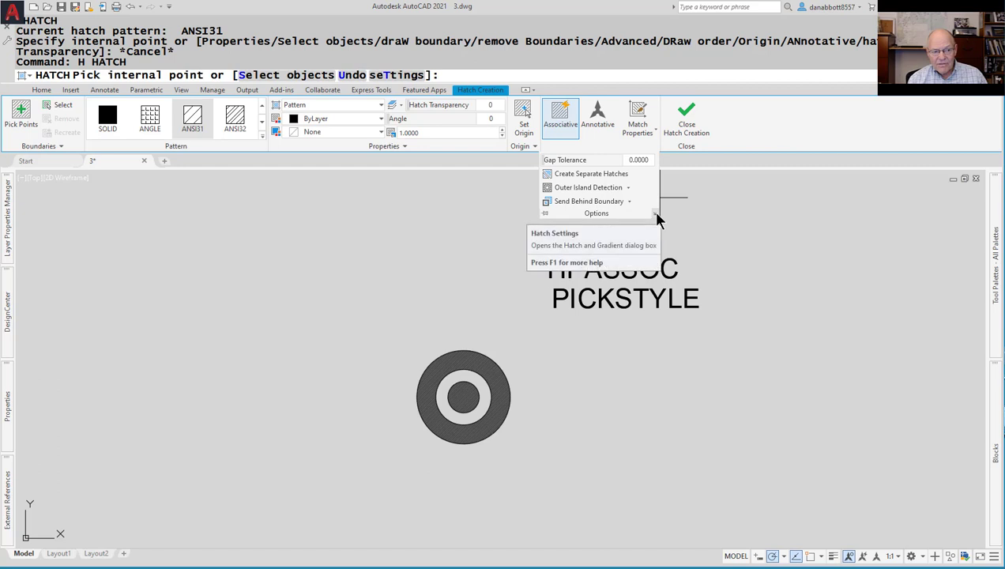
Examine the island settings in the fully expanded Hatch and Gradient dialog, and leave the command without changes.
left_click(656, 215)
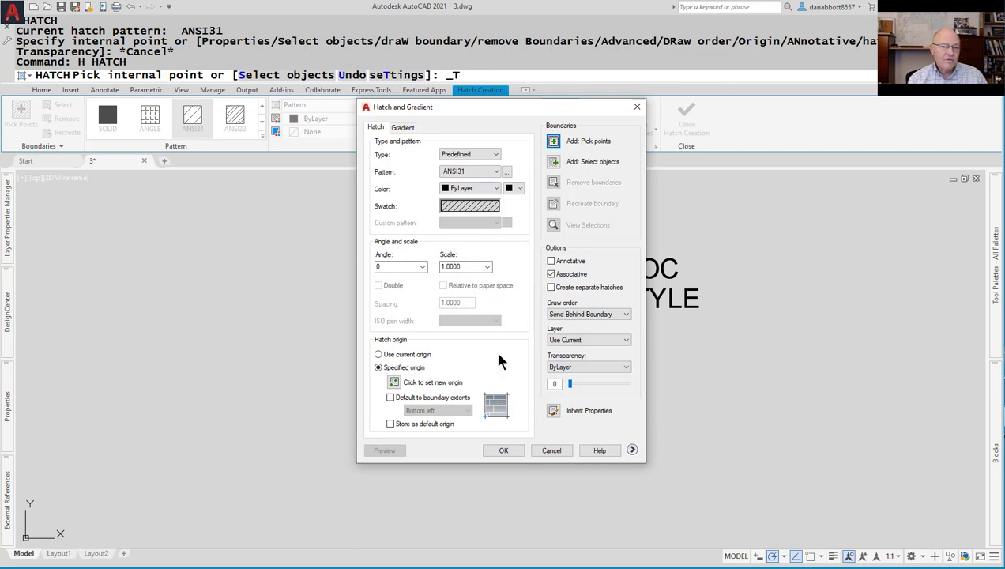
left_click(632, 451)
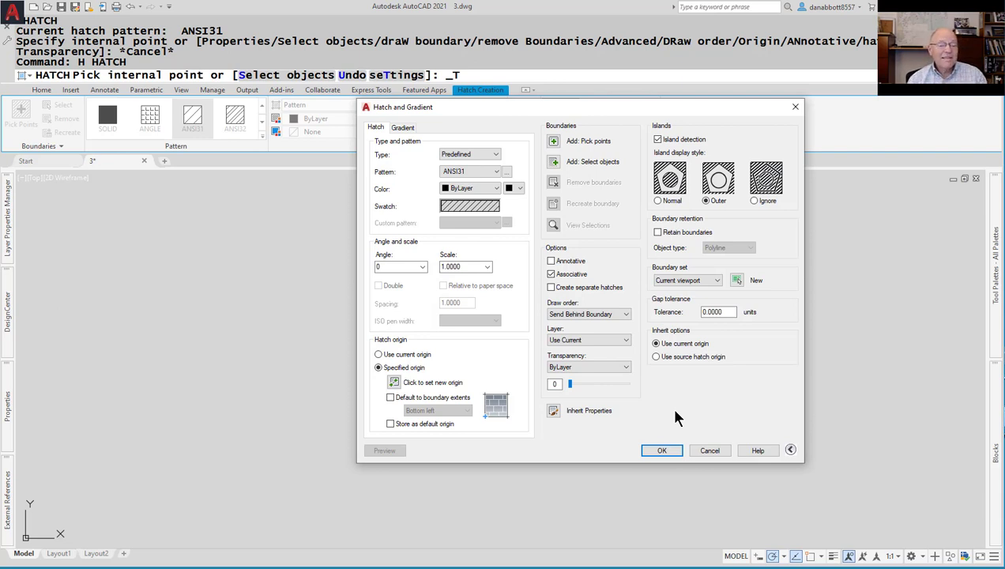
left_click(795, 108)
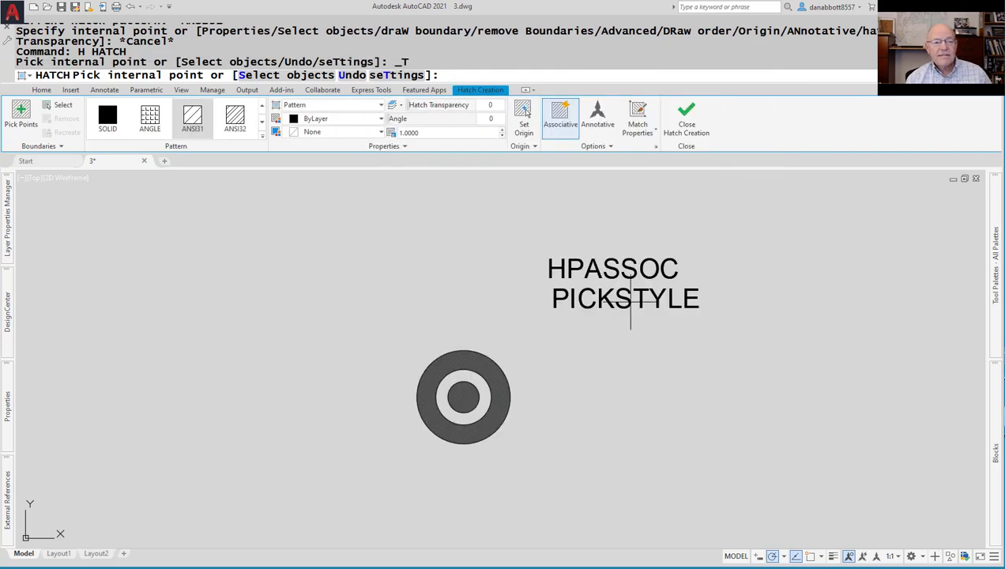
key("Escape")
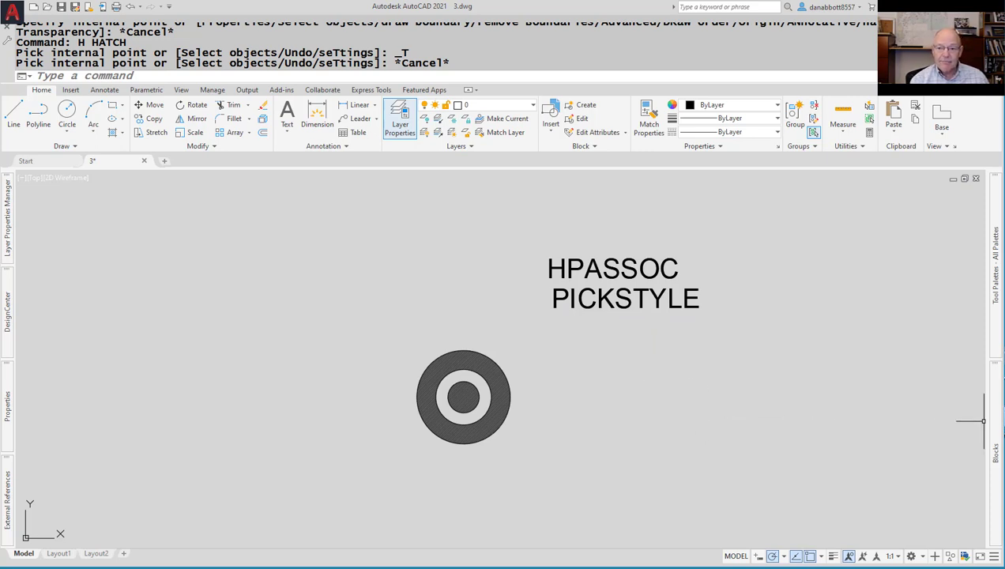
key("Escape")
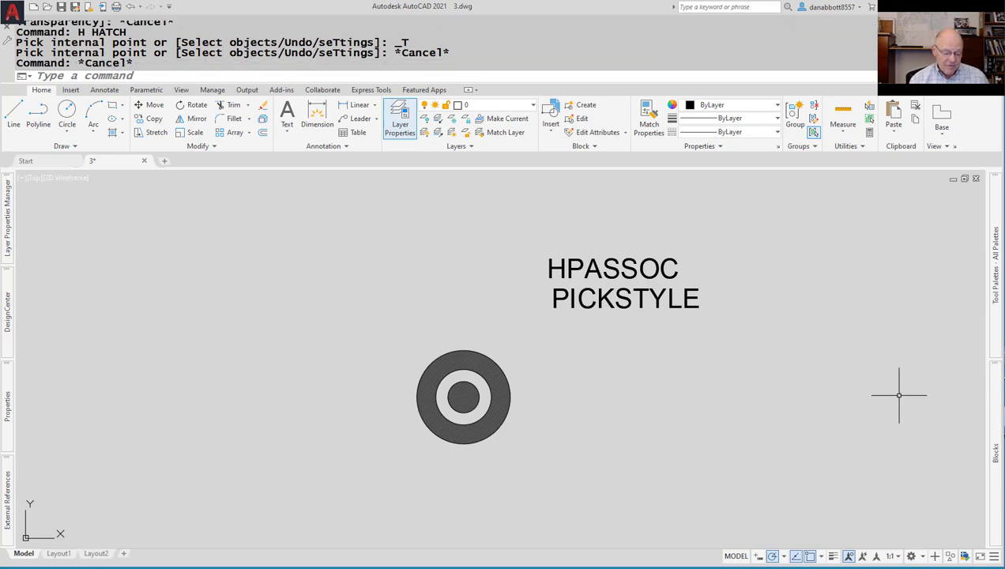
Open the drawing 4.dwg.
type("4")
key("Return")
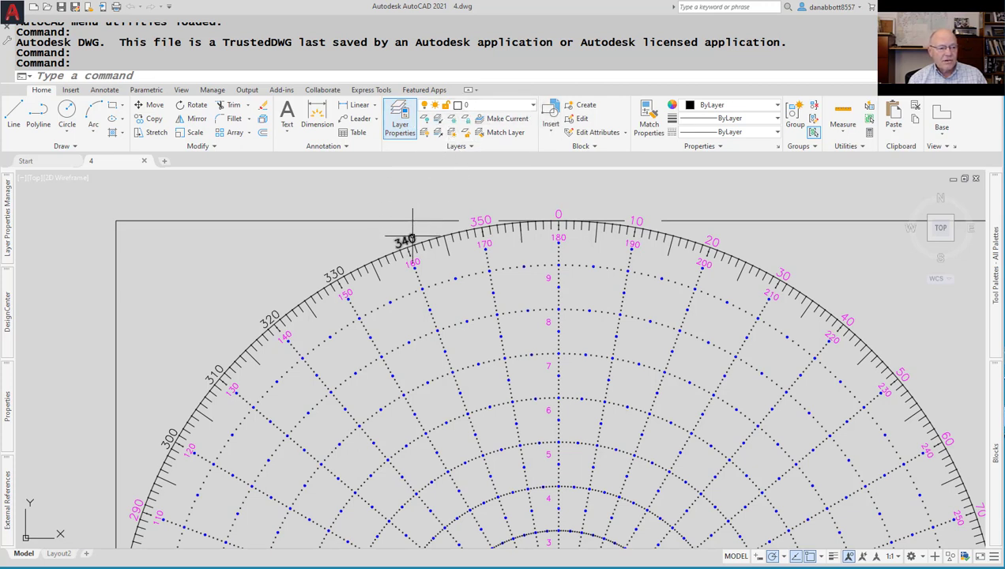
Compare the layer and color shown for the outer 340 and 350 labels, and check the drawing's layer list.
left_click(398, 239)
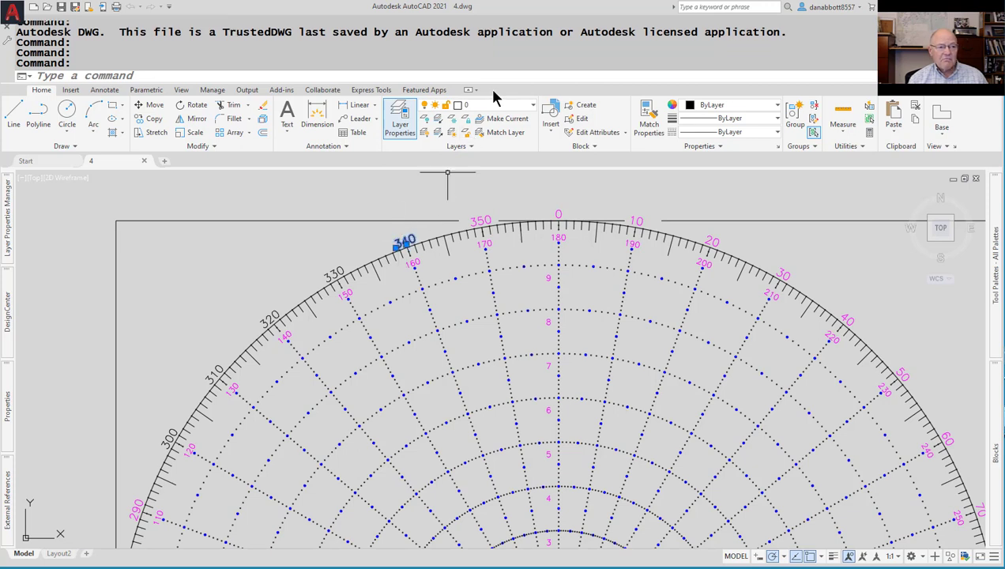
key("Escape")
key("Escape")
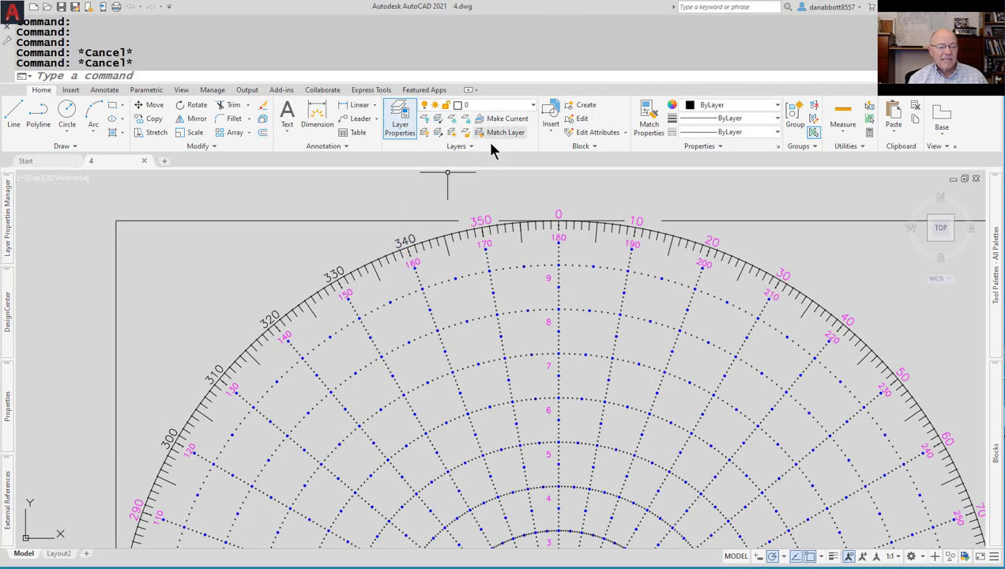
left_click(481, 220)
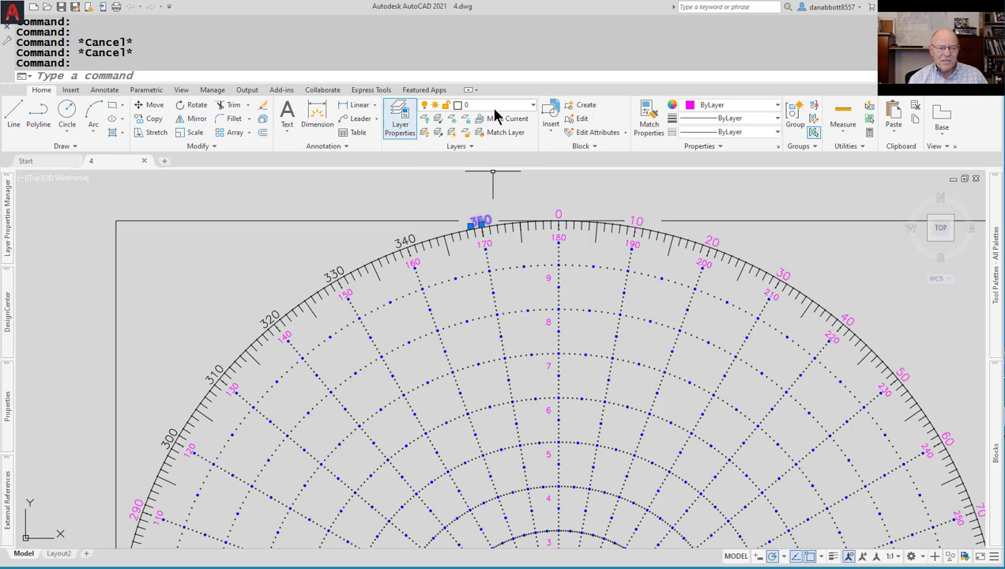
key("Escape")
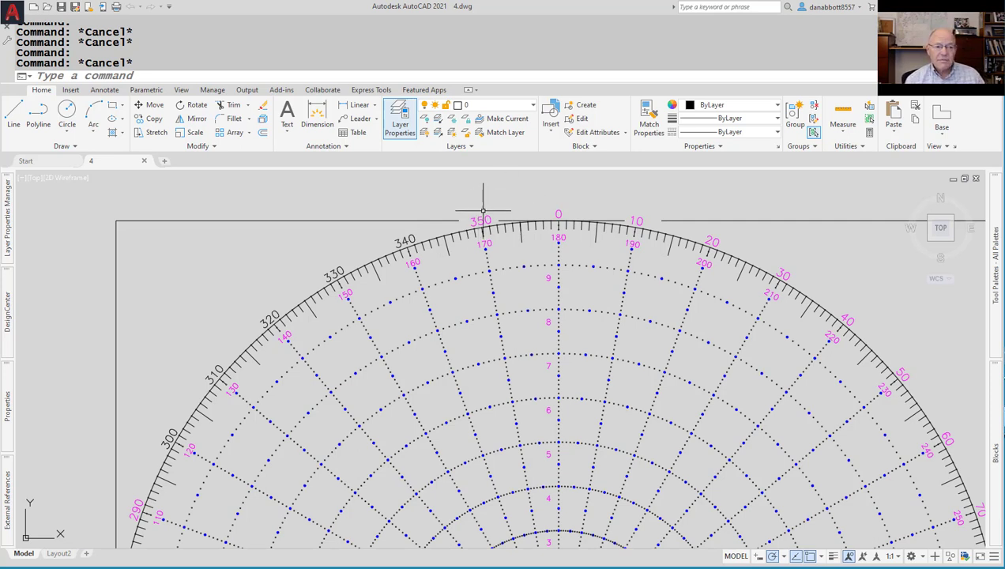
left_click(532, 109)
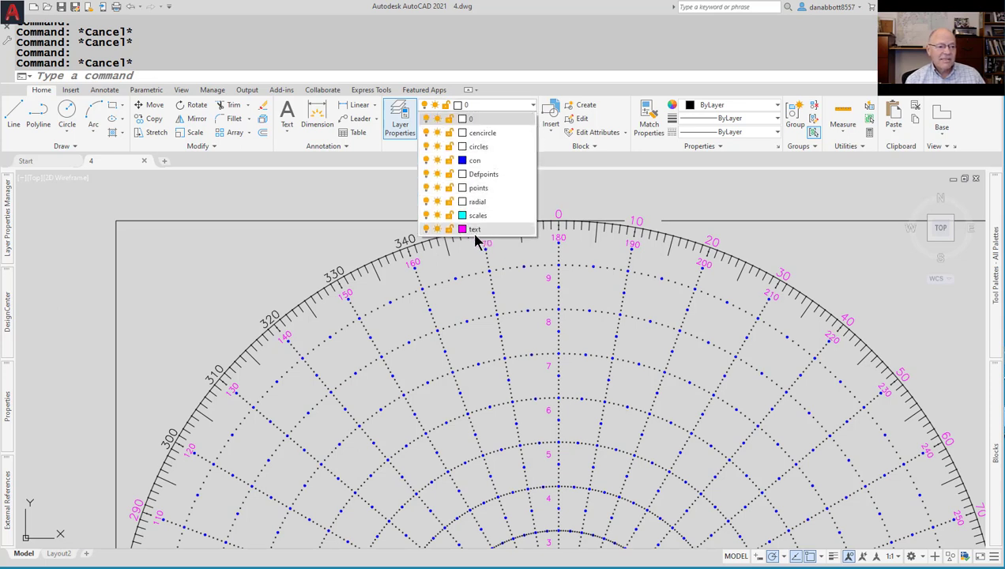
left_click(324, 244)
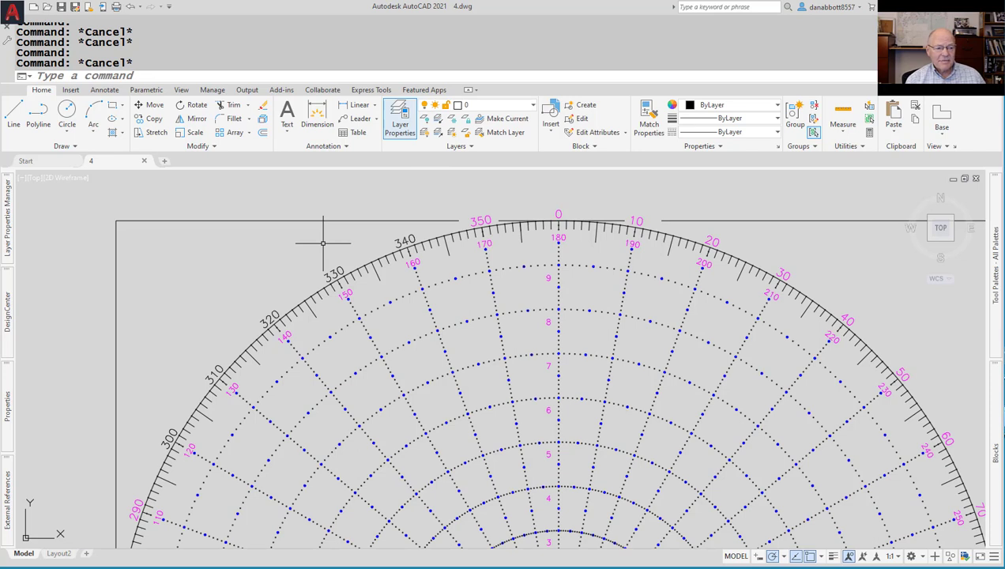
Examine the outer 350 label's color setting and its full object properties, including its assigned layer.
left_click(484, 214)
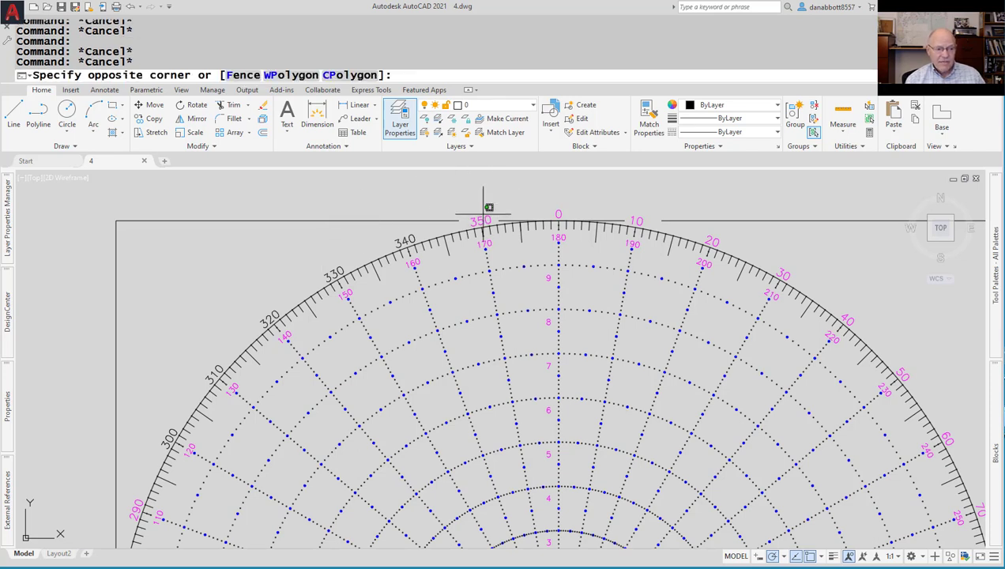
left_click(479, 224)
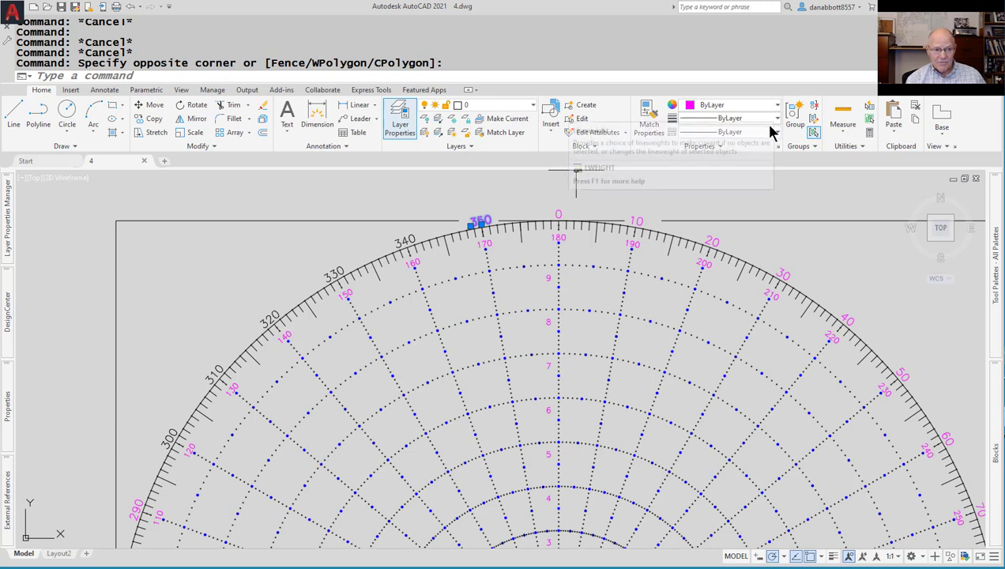
key("Escape")
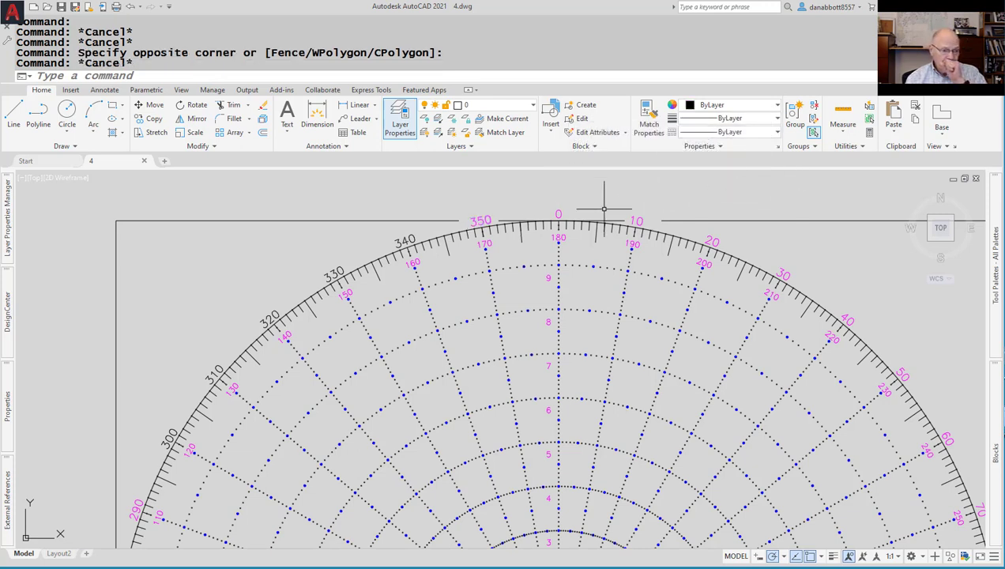
left_click(484, 221)
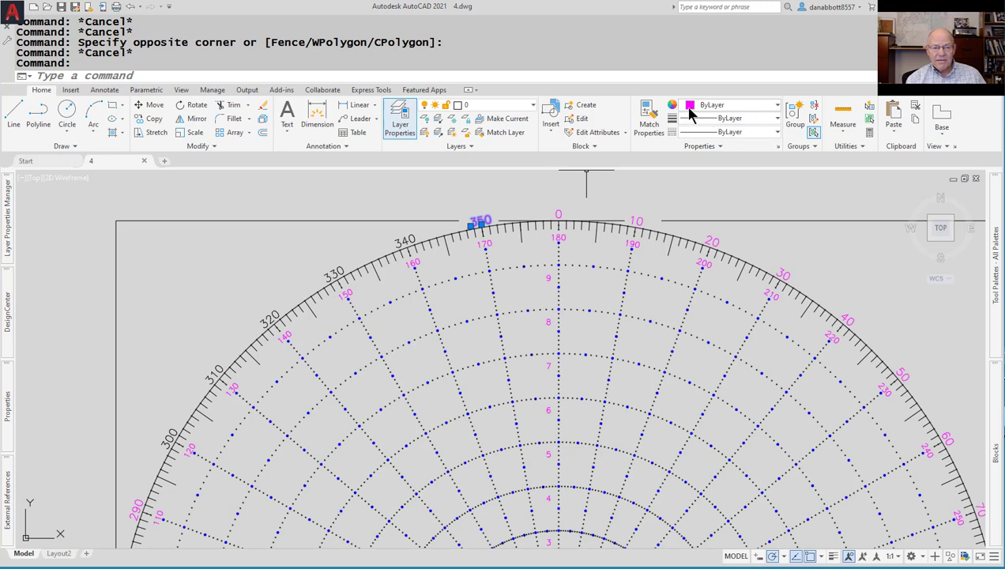
key("Escape")
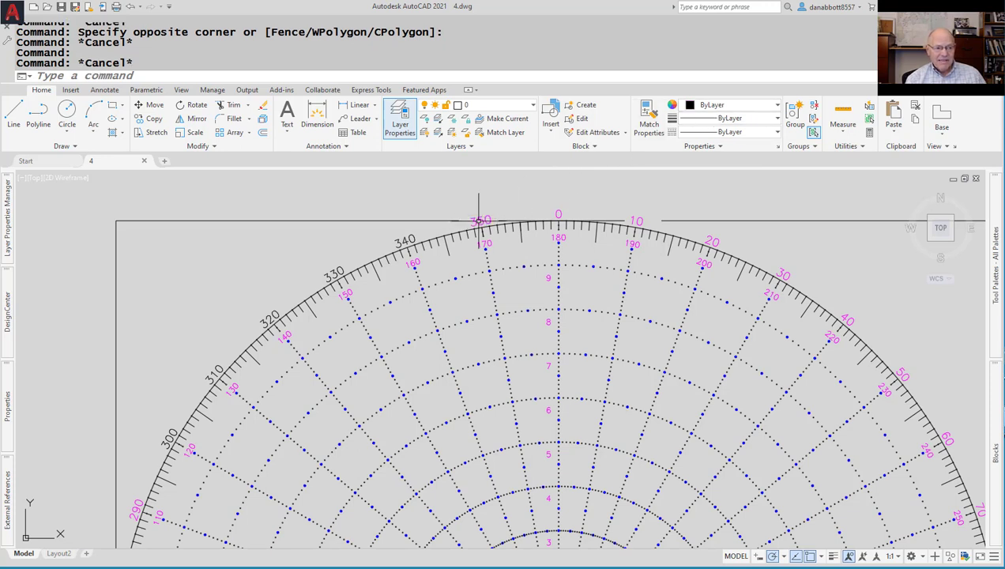
left_click(478, 223)
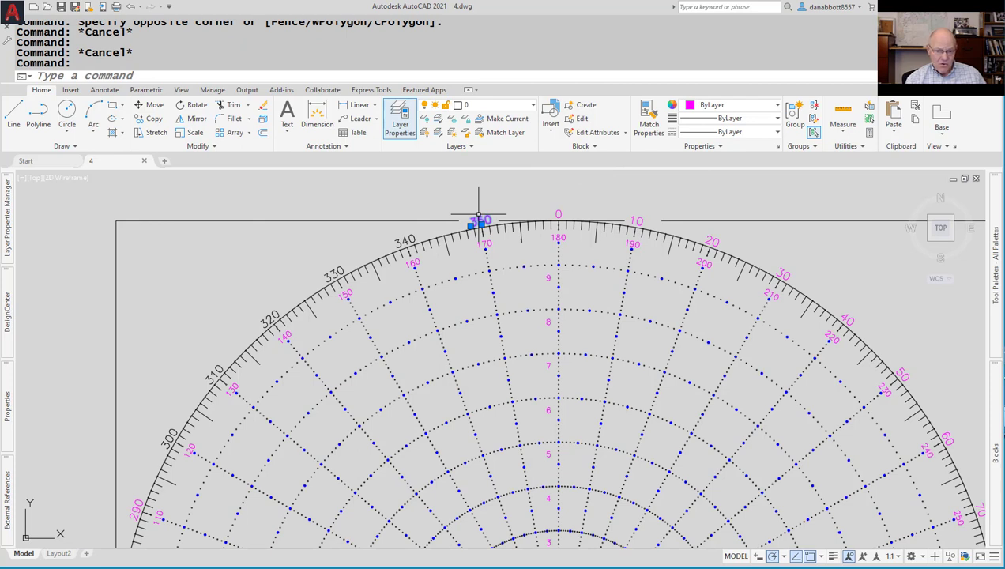
key("Escape")
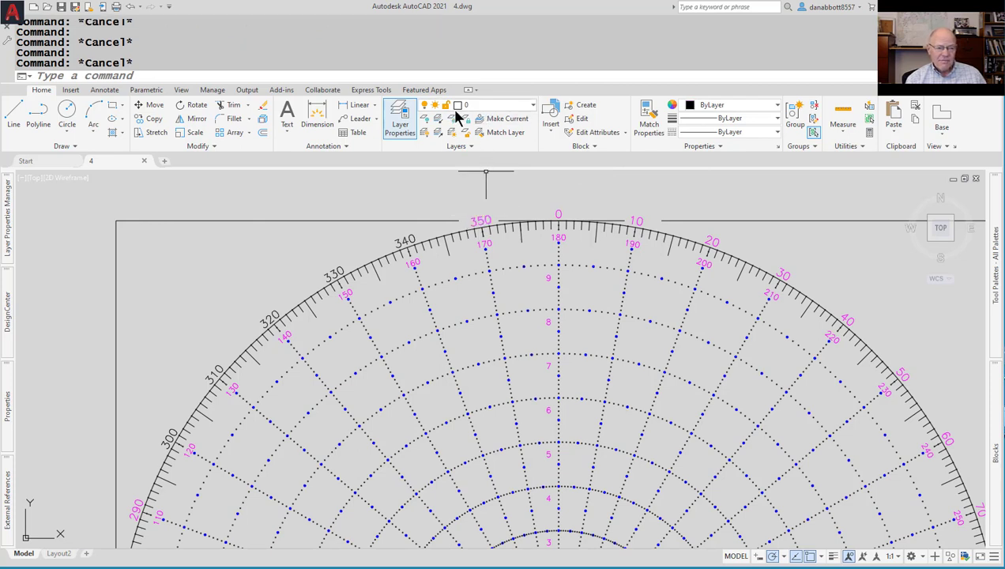
key("Escape")
left_click(480, 221)
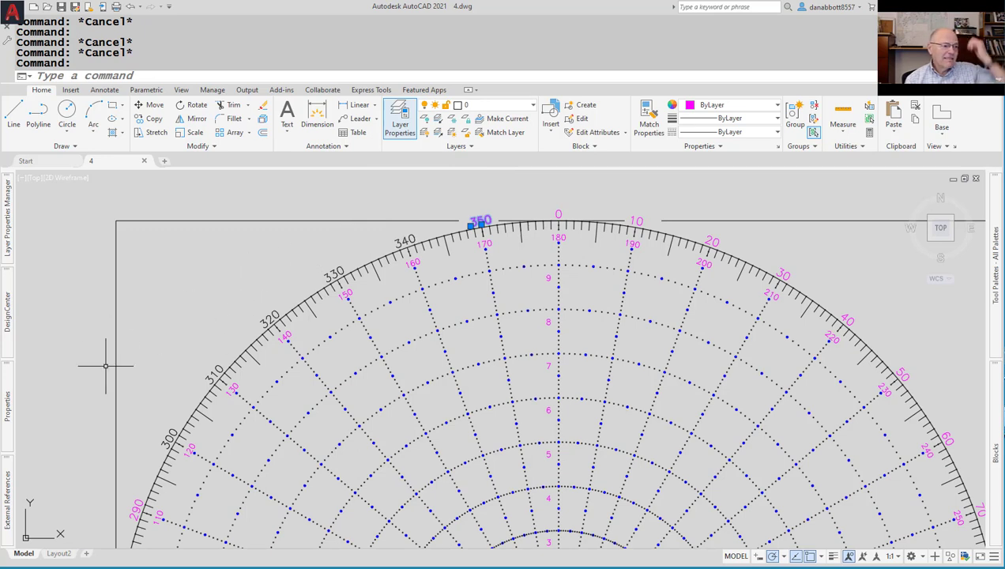
mouse_move(8, 391)
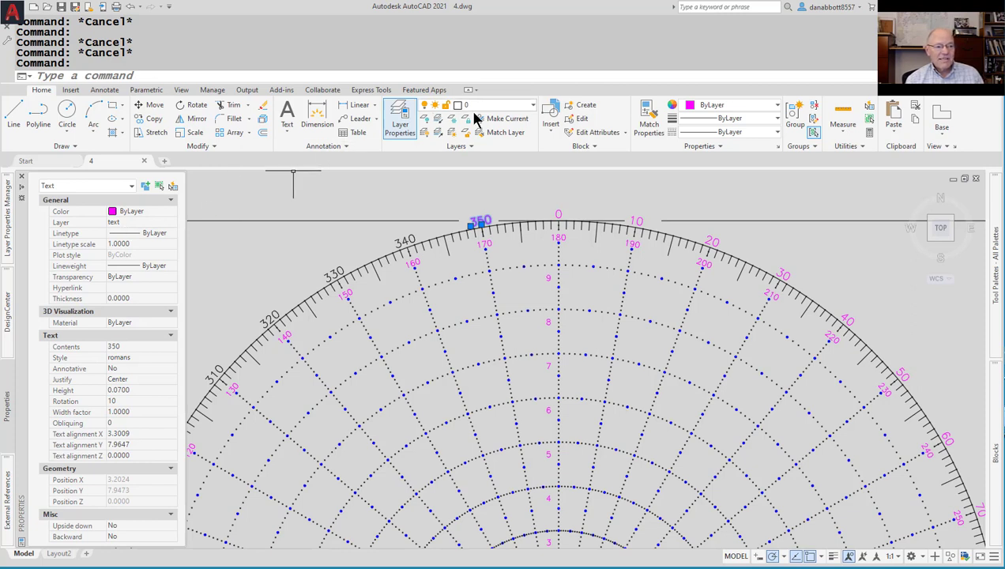
key("Escape")
Try to move the outer 340 label to the text layer.
left_click(404, 237)
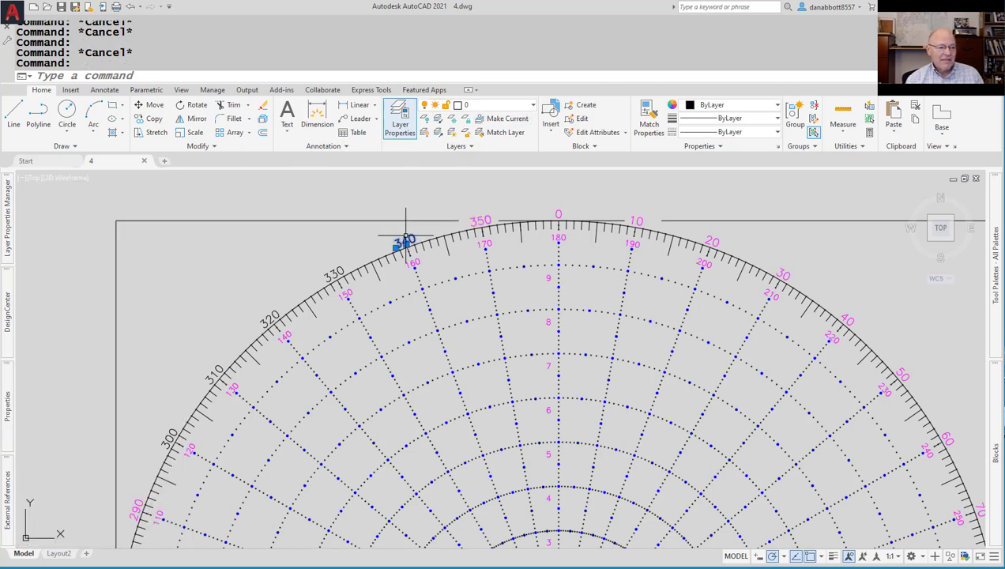
left_click(531, 112)
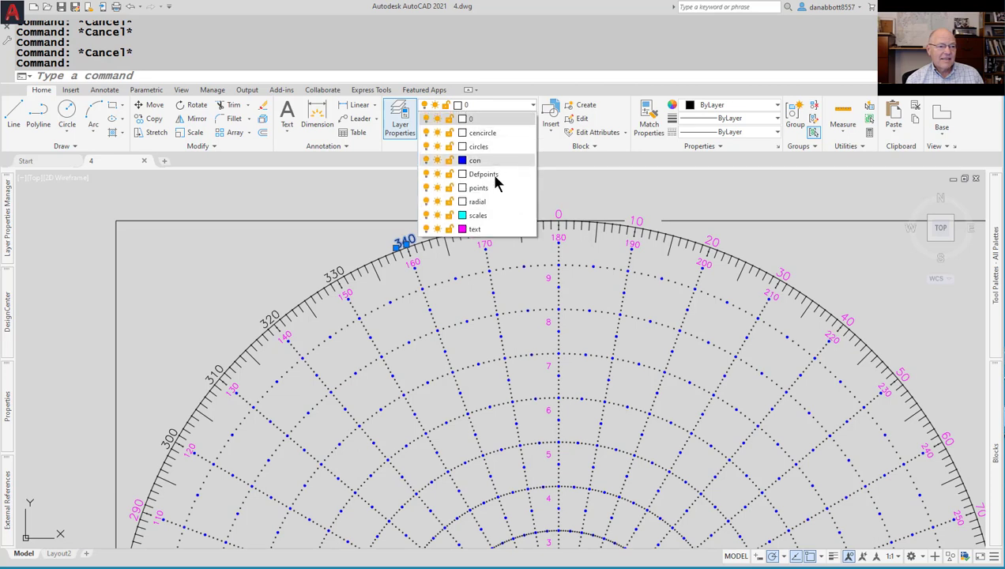
left_click(480, 233)
key("Escape")
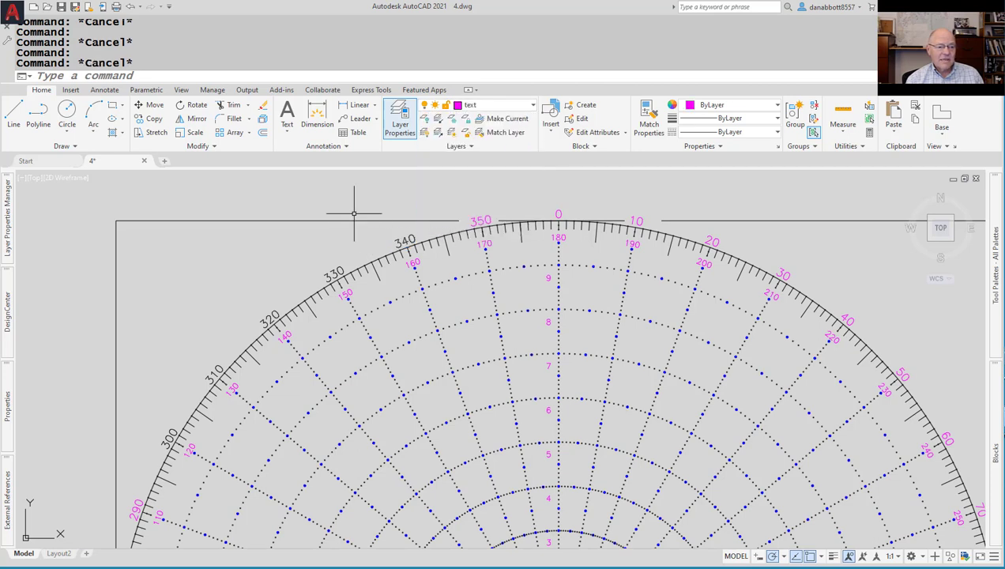
Add the single-line text PICKFIRST above the frame's upper-left corner, keeping the default 0.0700 height and 0 rotation.
type("dt")
key("Return")
left_click(151, 220)
key("Return")
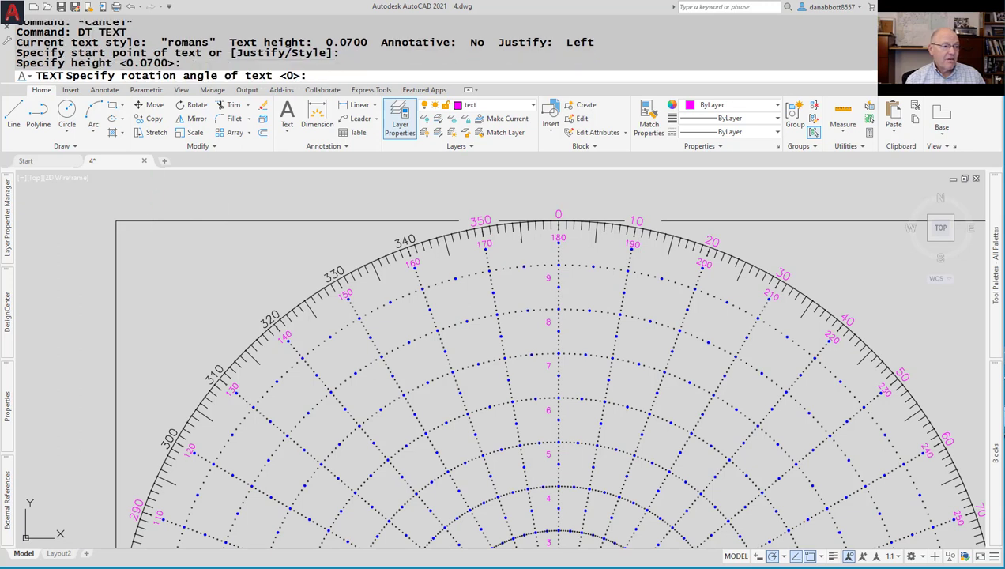
type("PICKFI")
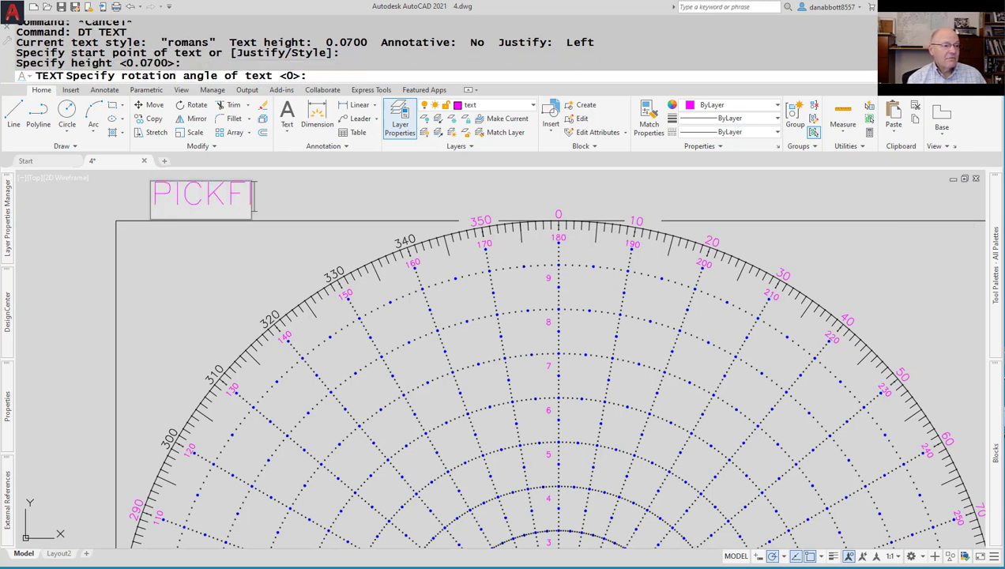
type("RST")
key("Return")
key("Return")
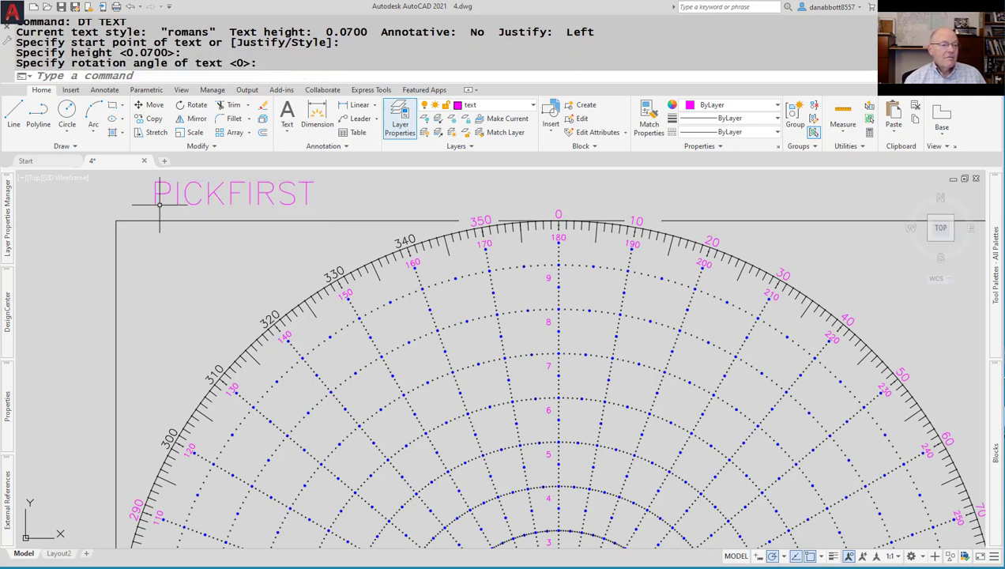
key("Escape")
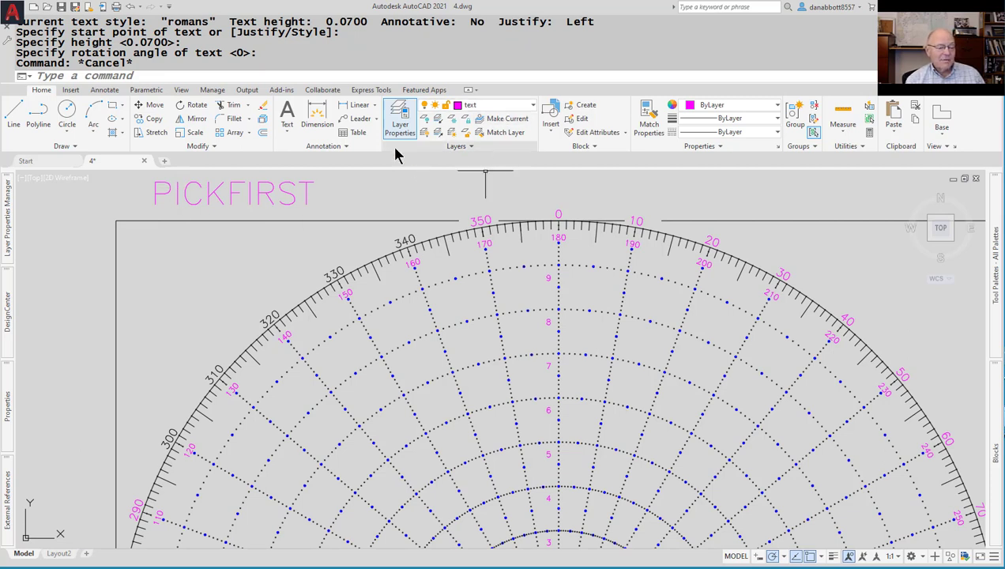
Check the layer and color shown for the outer 340 label when it is selected.
left_click(405, 240)
key("Escape")
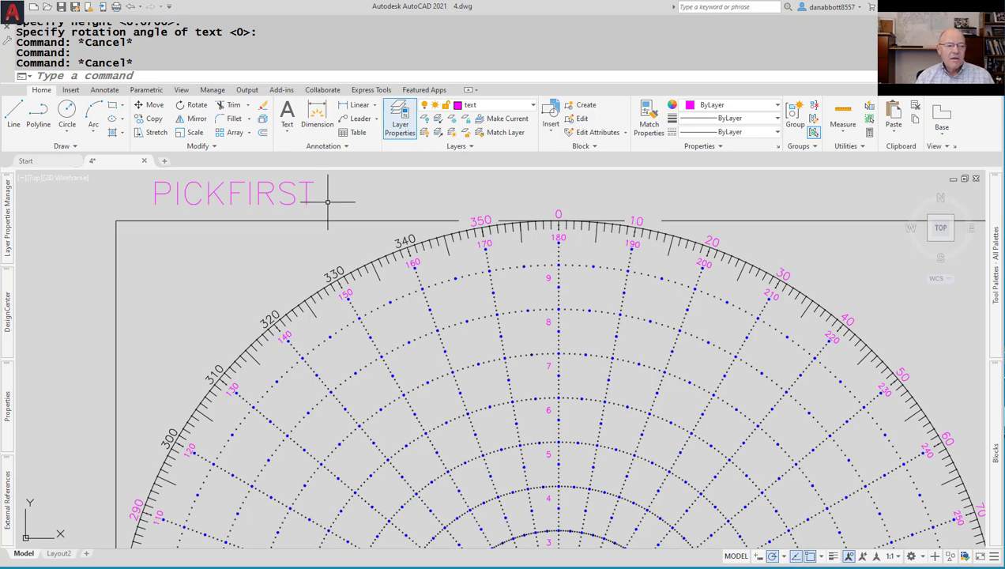
left_click(403, 238)
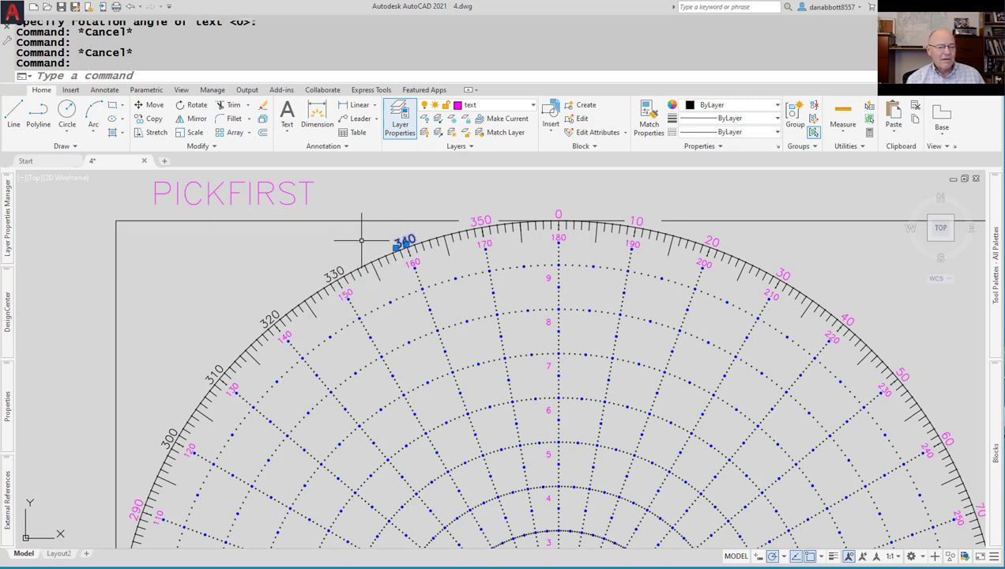
key("Escape")
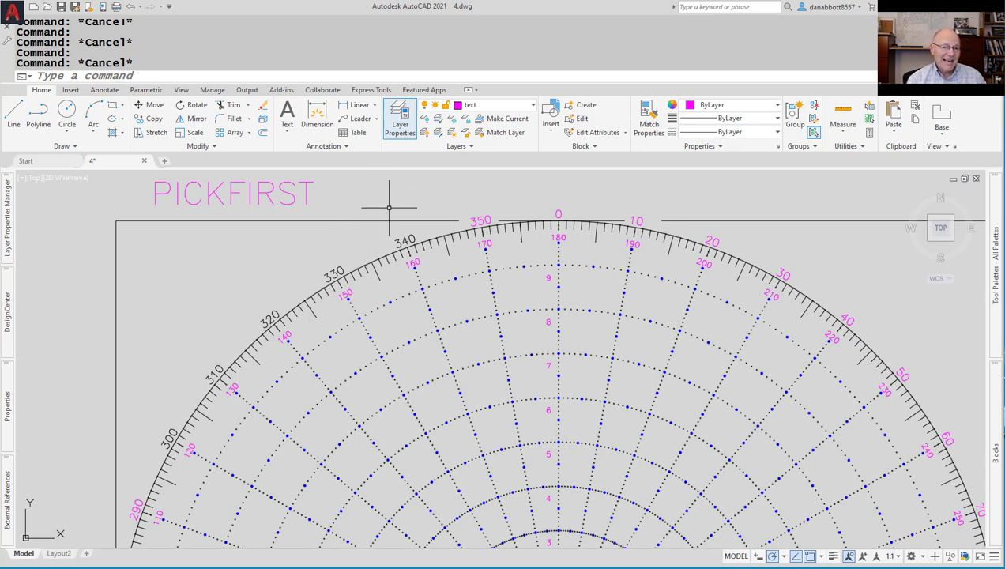
mouse_move(398, 240)
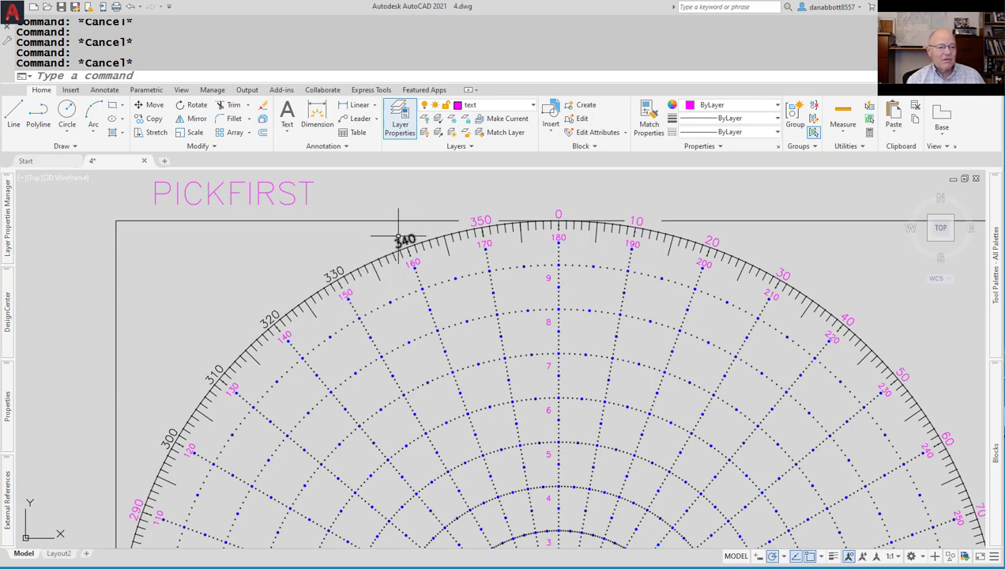
Set the PICKFIRST system variable to 1.
key("Escape")
type("PI")
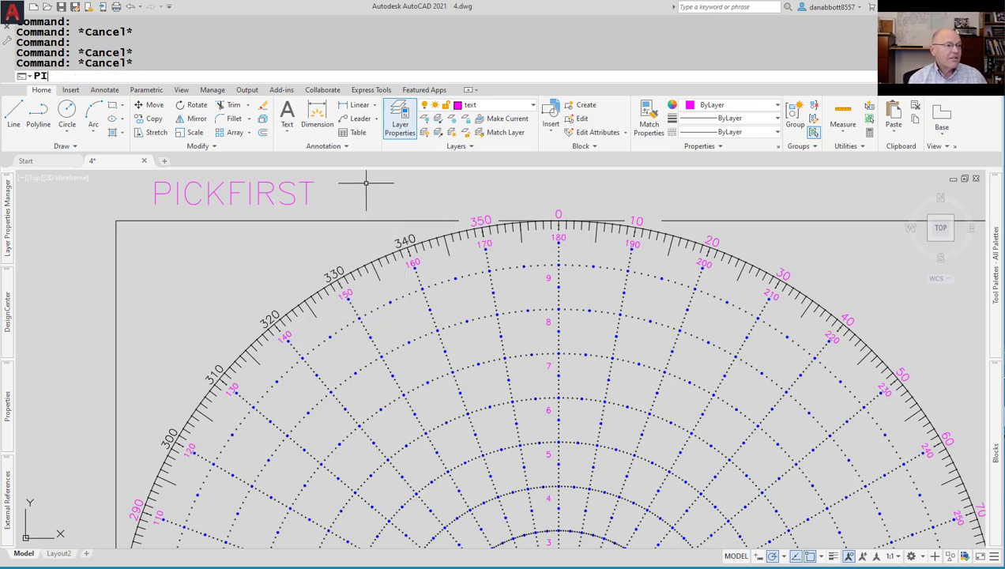
key("Return")
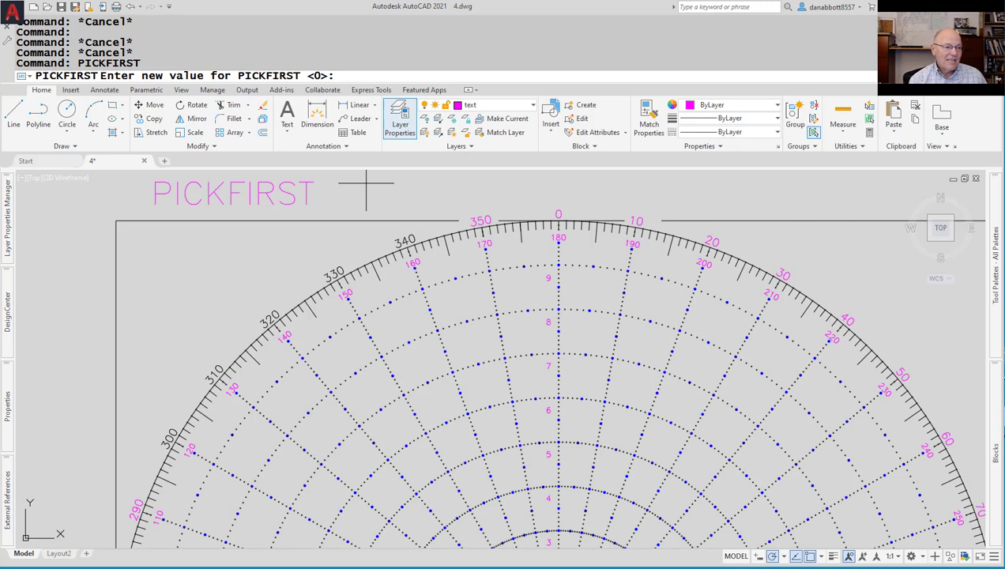
type("1")
key("Return")
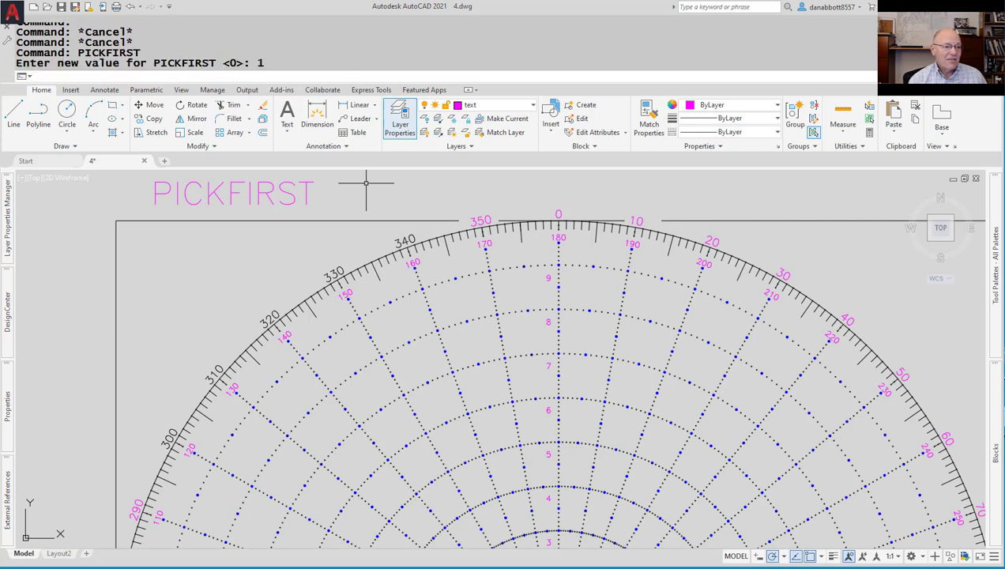
Move the outer 340 label to the text layer.
left_click(407, 240)
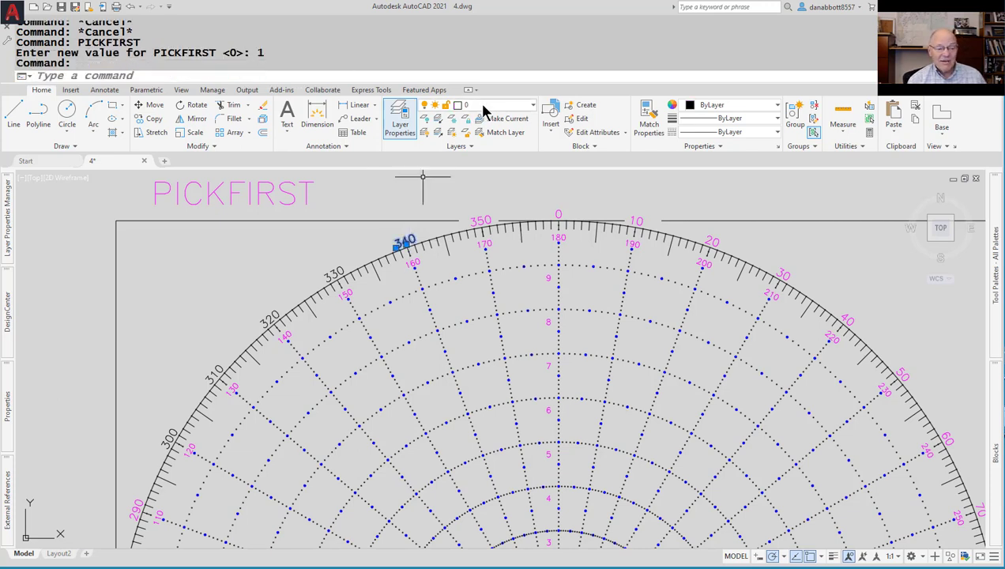
left_click(536, 105)
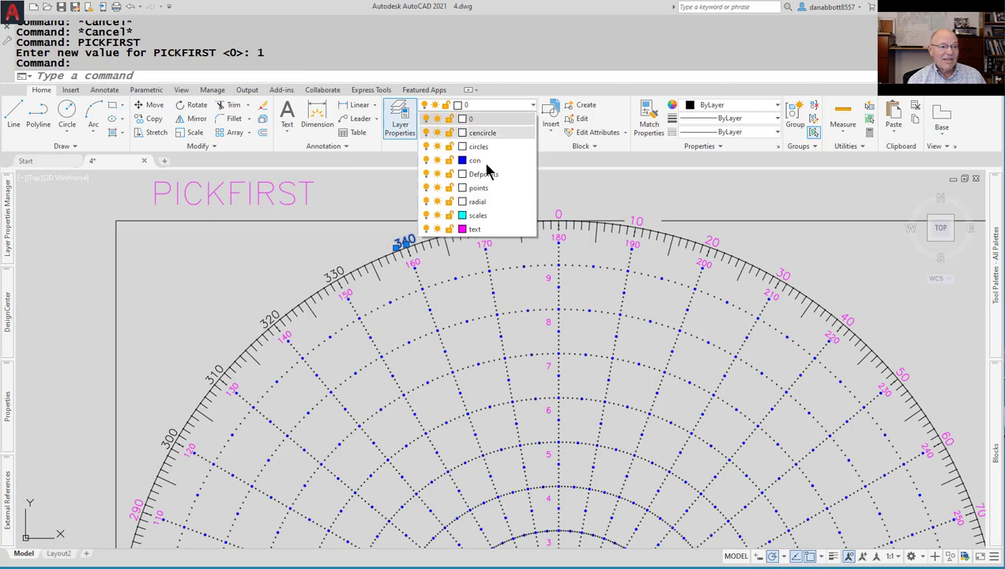
left_click(470, 228)
key("Escape")
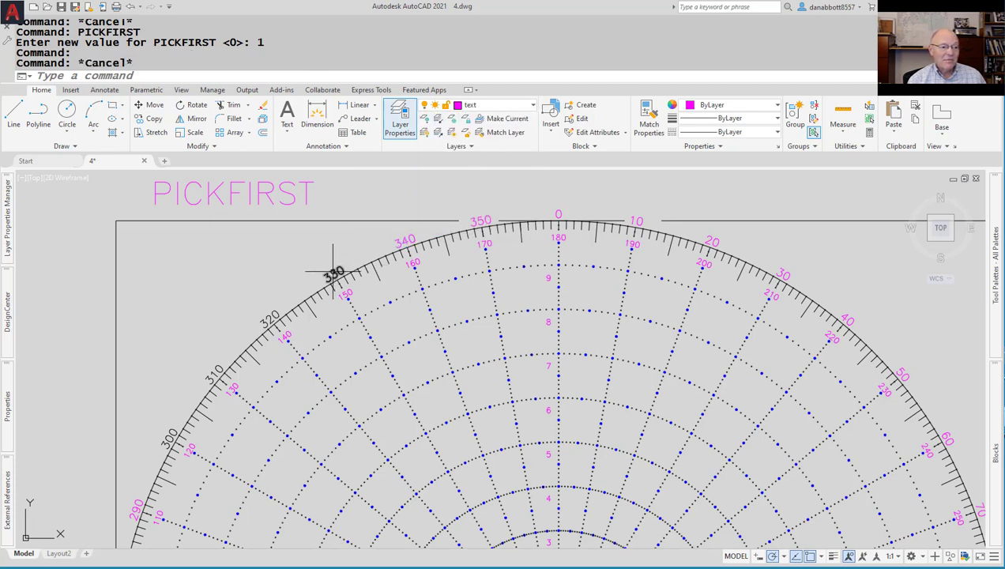
Move the outer 330 label to the text layer and clear the selection.
left_click(333, 273)
left_click(534, 105)
left_click(470, 229)
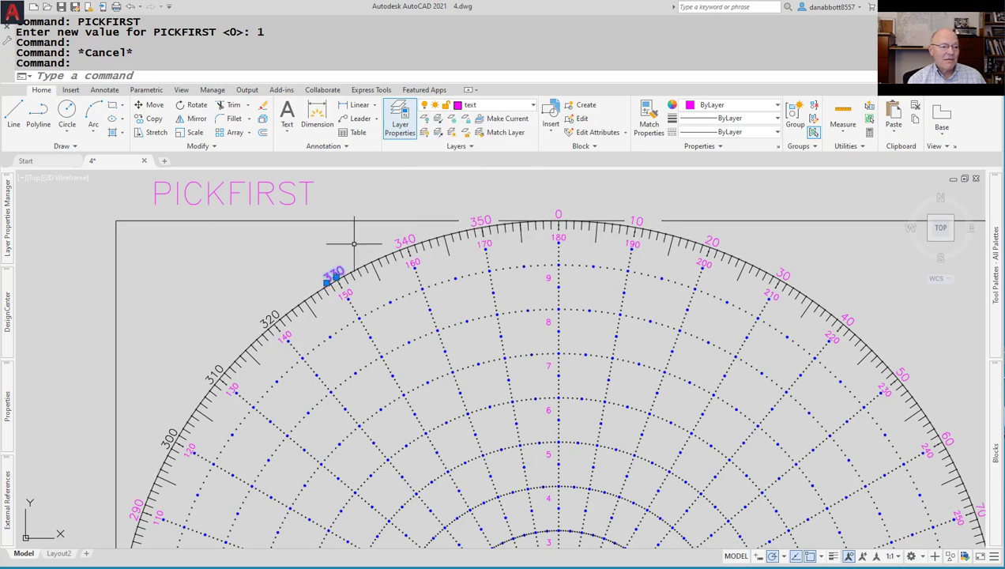
key("Escape")
key("Escape")
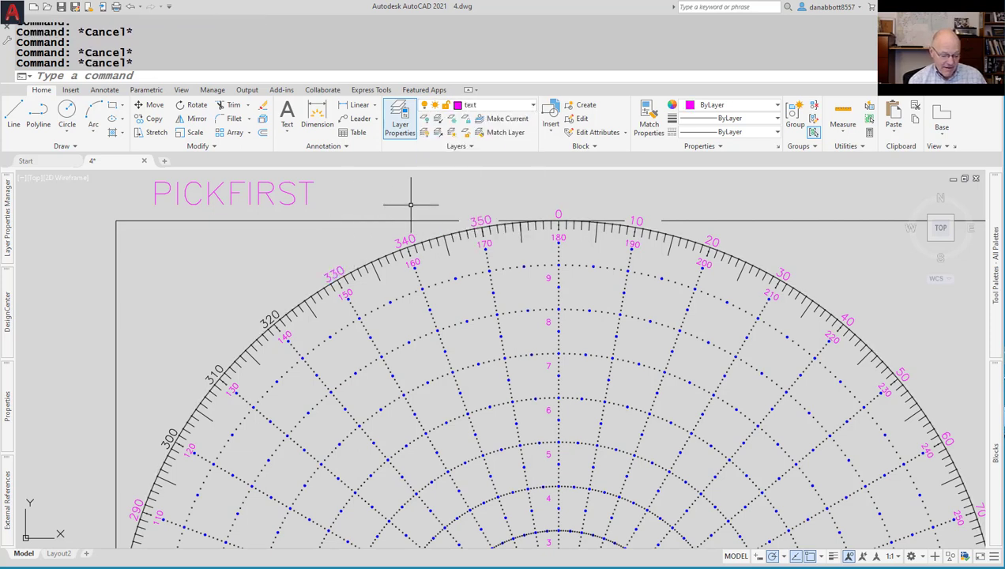
type("5")
key("Return")
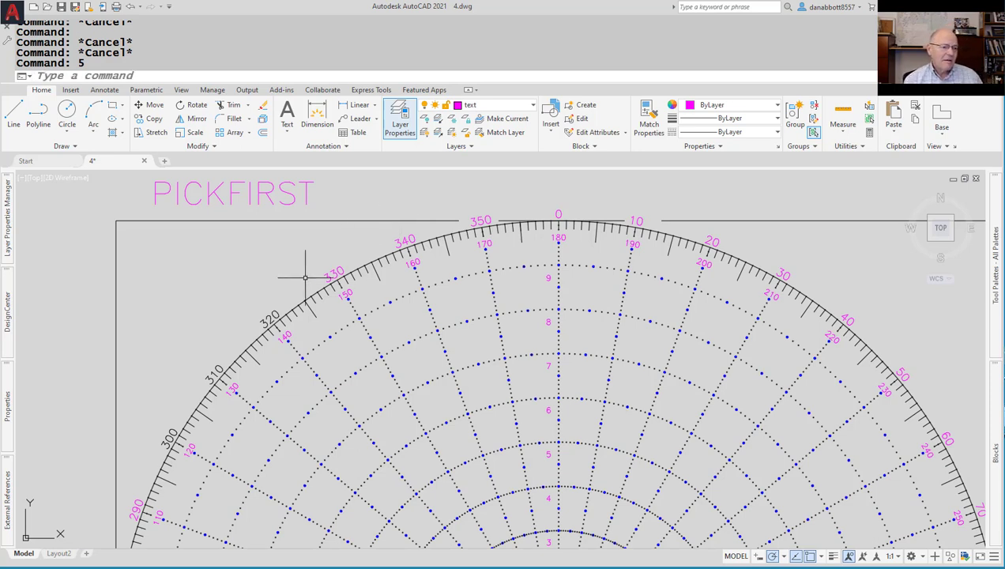
Try to select the outer 320, 310 and 300 labels together by picking them one after another.
key("Escape")
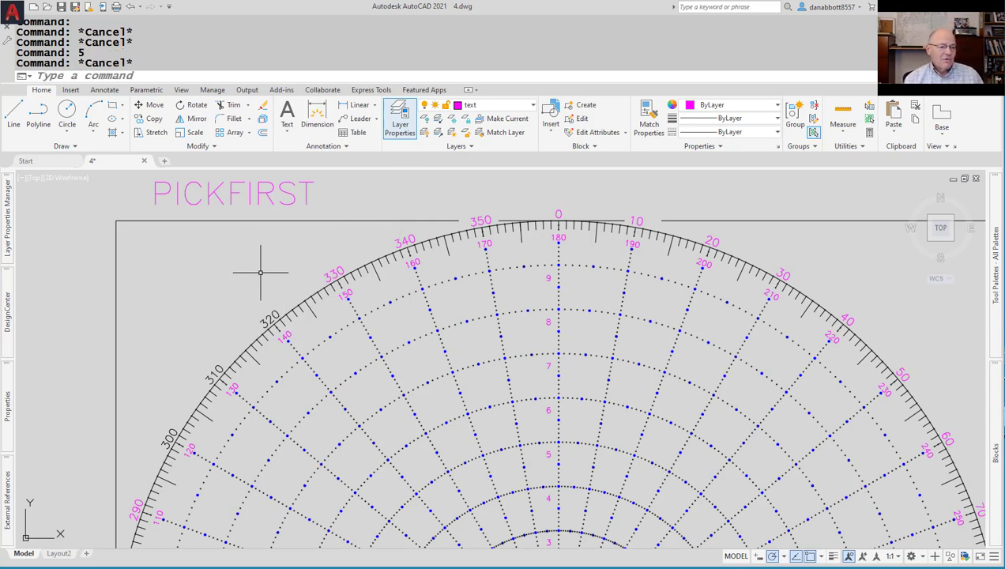
left_click(270, 315)
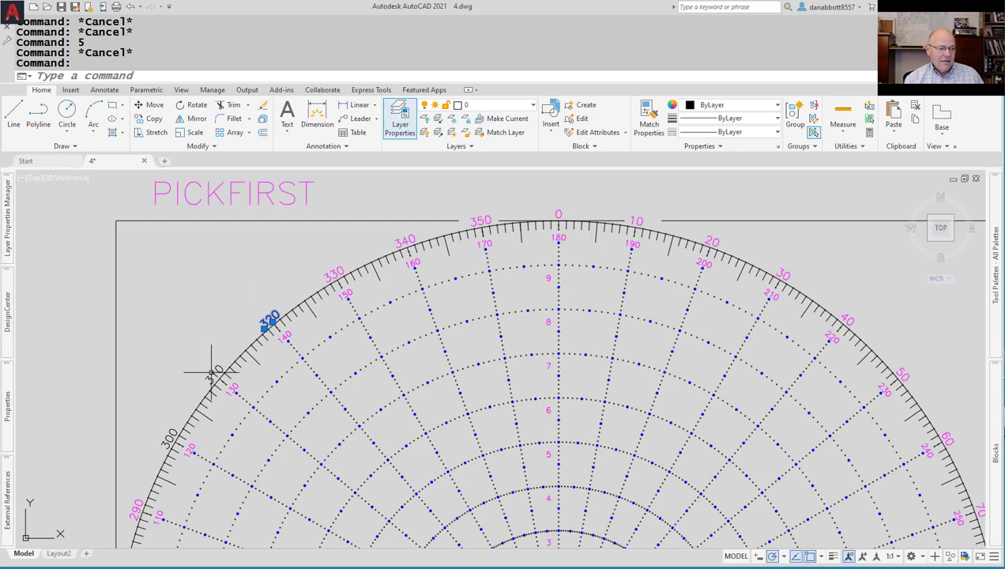
mouse_move(211, 372)
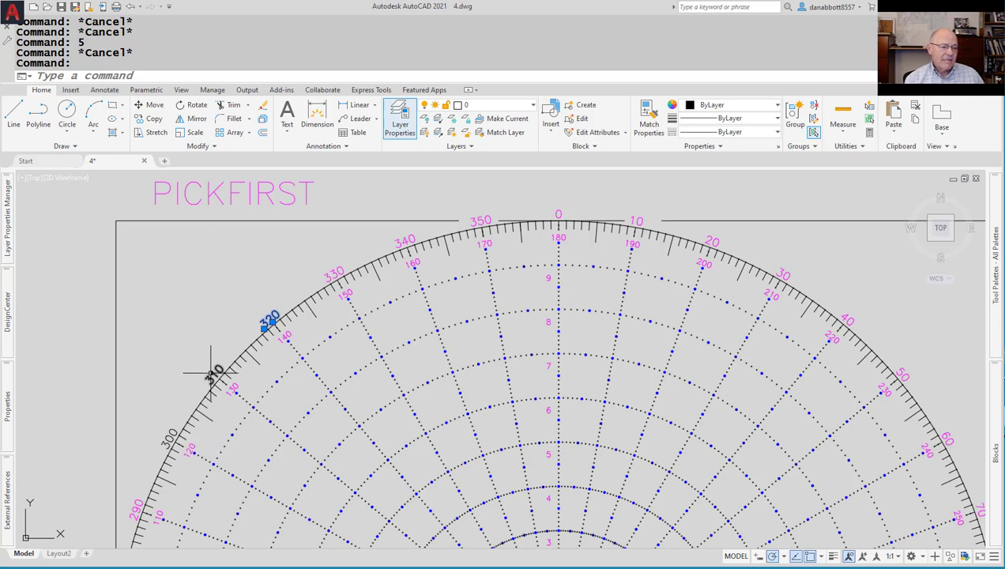
left_click(212, 371)
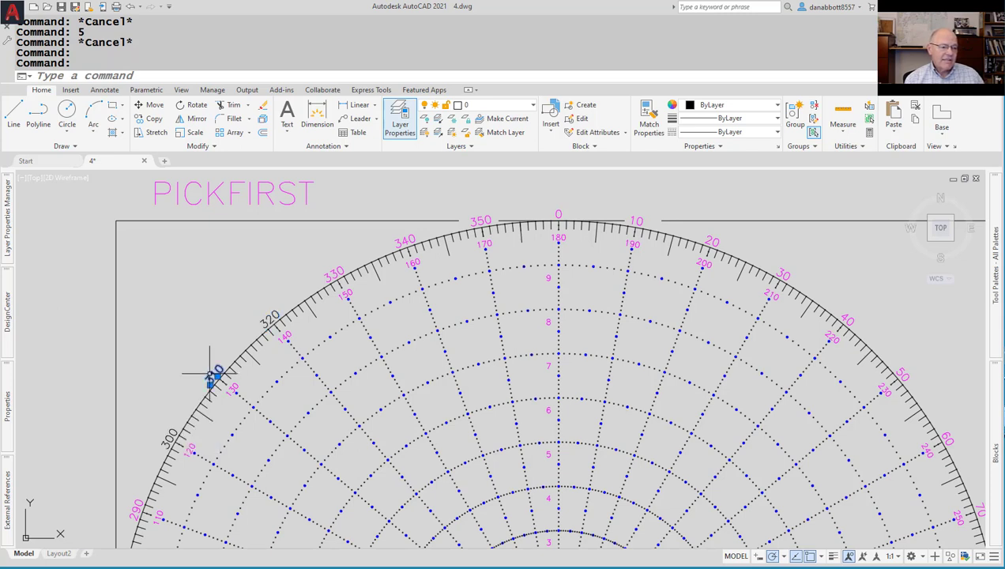
left_click(175, 429)
left_click(267, 321)
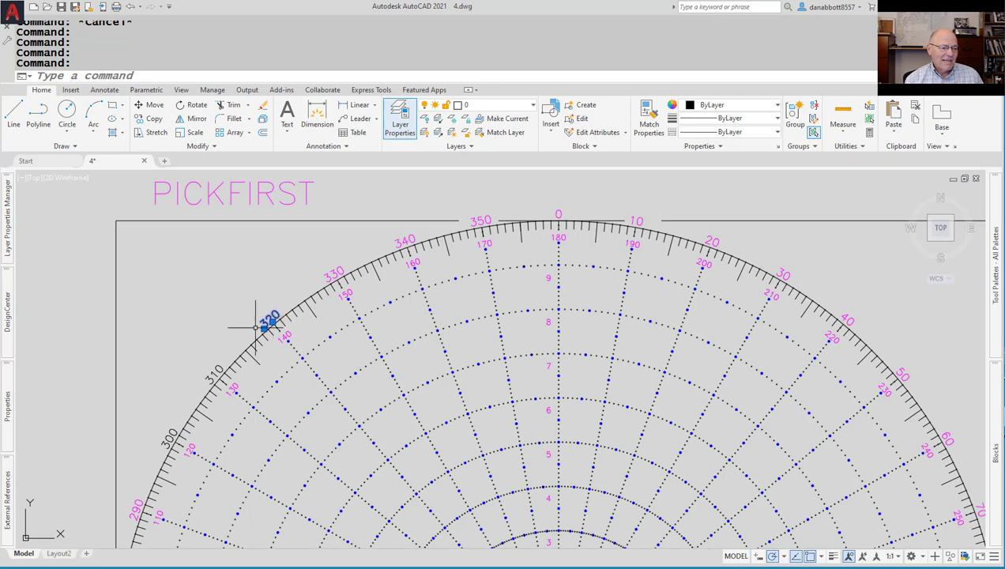
Add the outer 310, 320 and 300 labels to a single selection, and clear it.
left_click(215, 367)
left_click(206, 378)
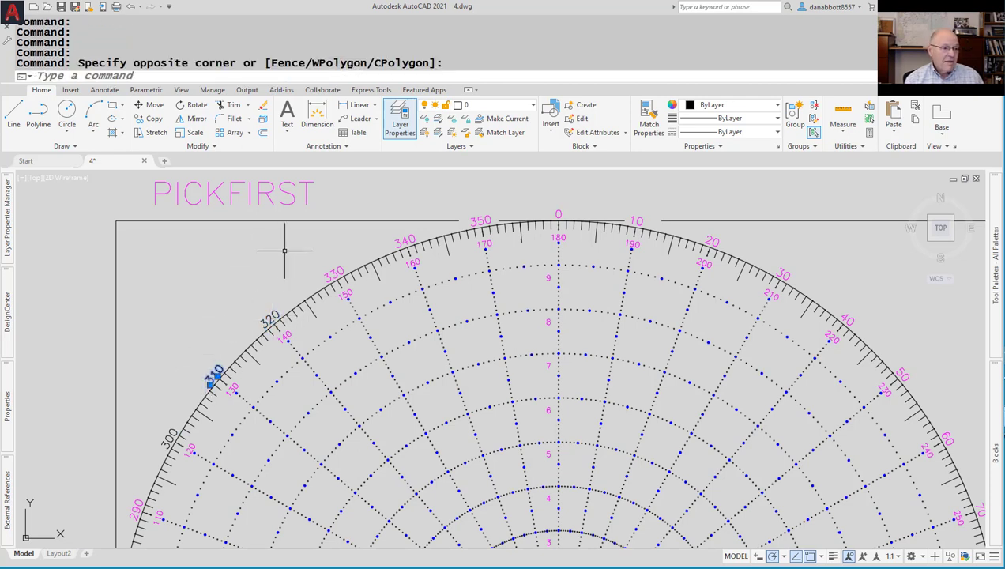
left_click(268, 319)
left_click(263, 310)
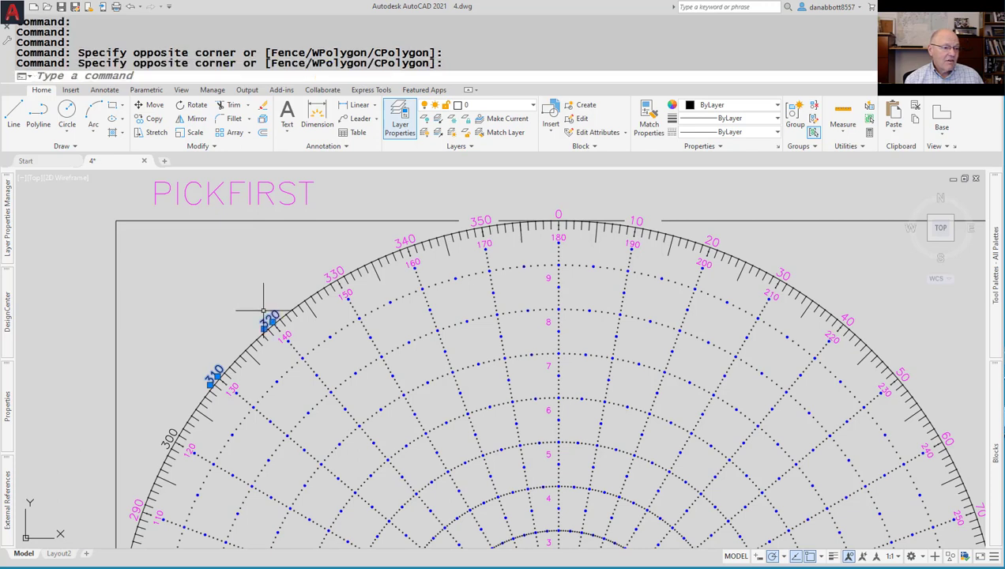
left_click(167, 435)
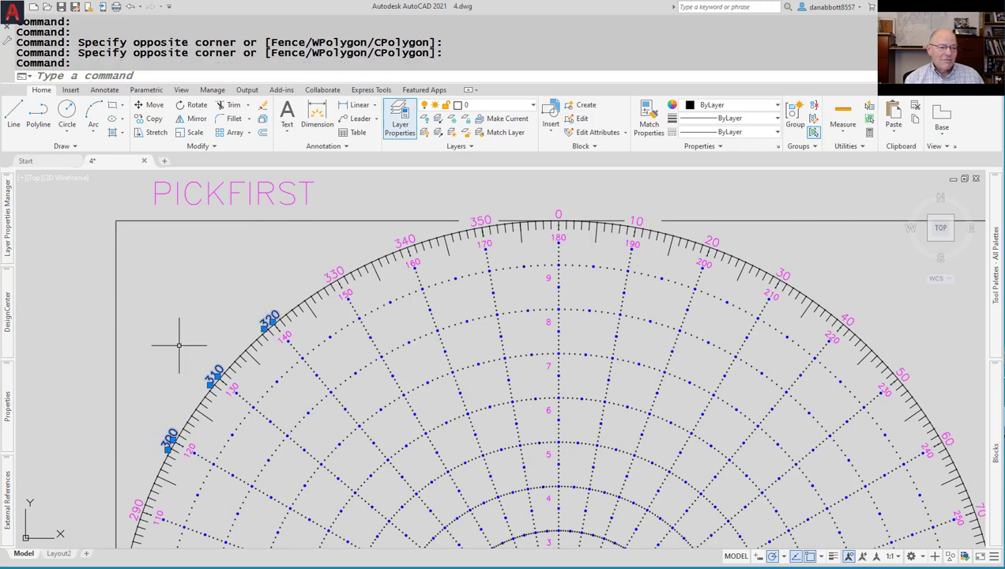
key("Escape")
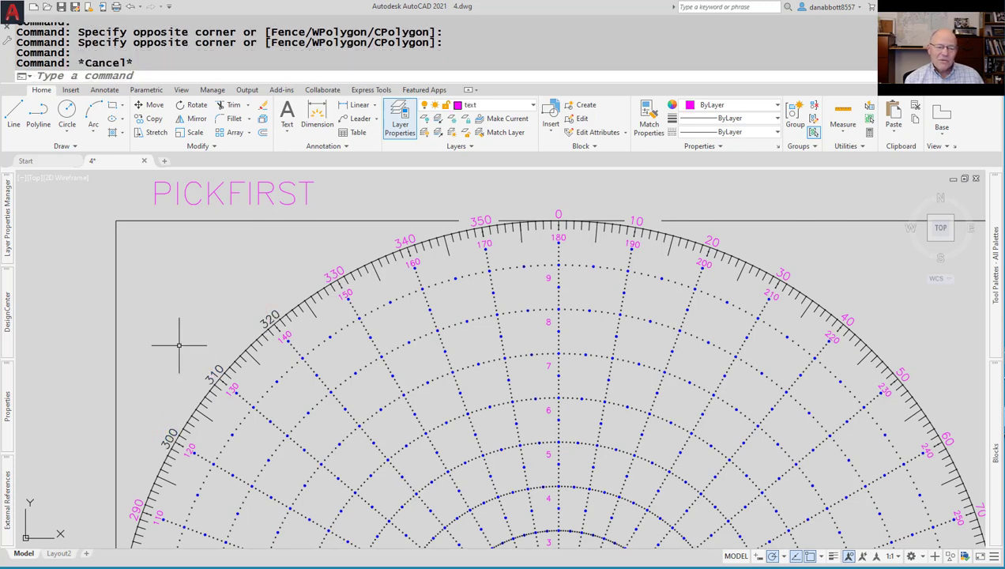
Try again to select the outer 320 and 310 labels in sequence, and clear the selection.
left_click(267, 316)
left_click(203, 383)
key("Escape")
key("Escape")
left_click(268, 320)
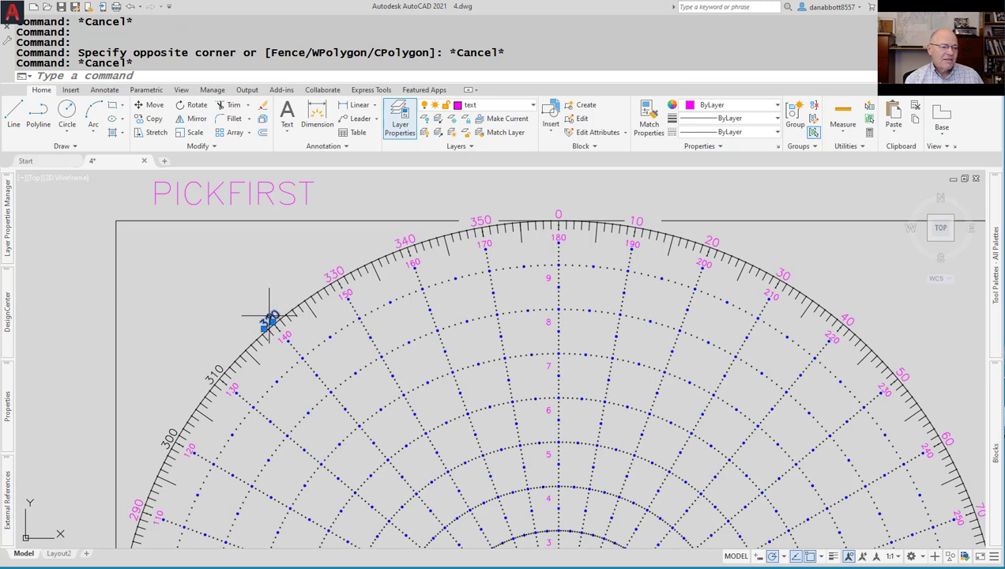
left_click(221, 378)
key("Escape")
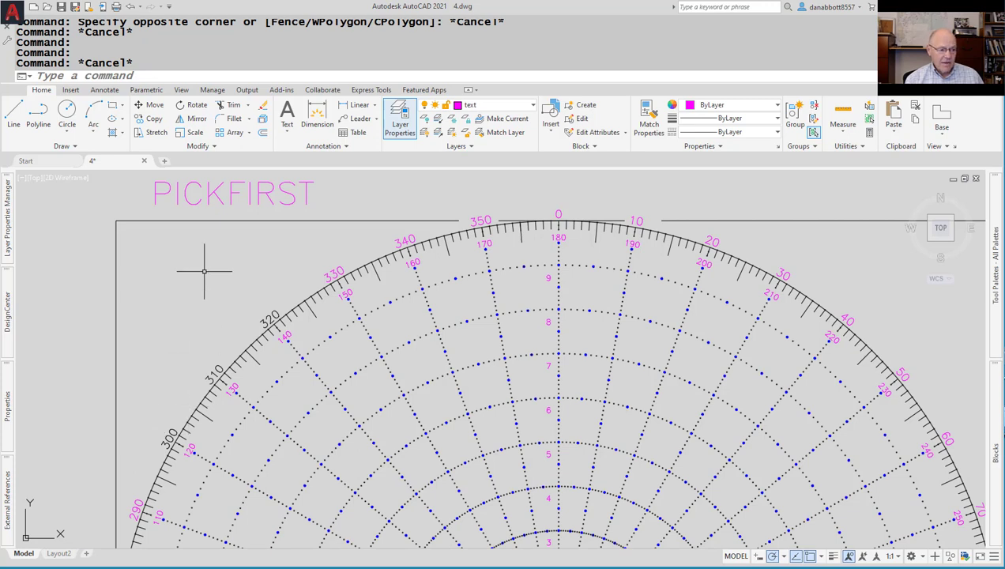
Add the single-line text PICKADD directly below the PICKFIRST text.
type("DT")
key("Return")
key("Return")
type("PICKADD")
key("Return")
key("Return")
Set the PICKADD system variable to 1.
type("PICKADD")
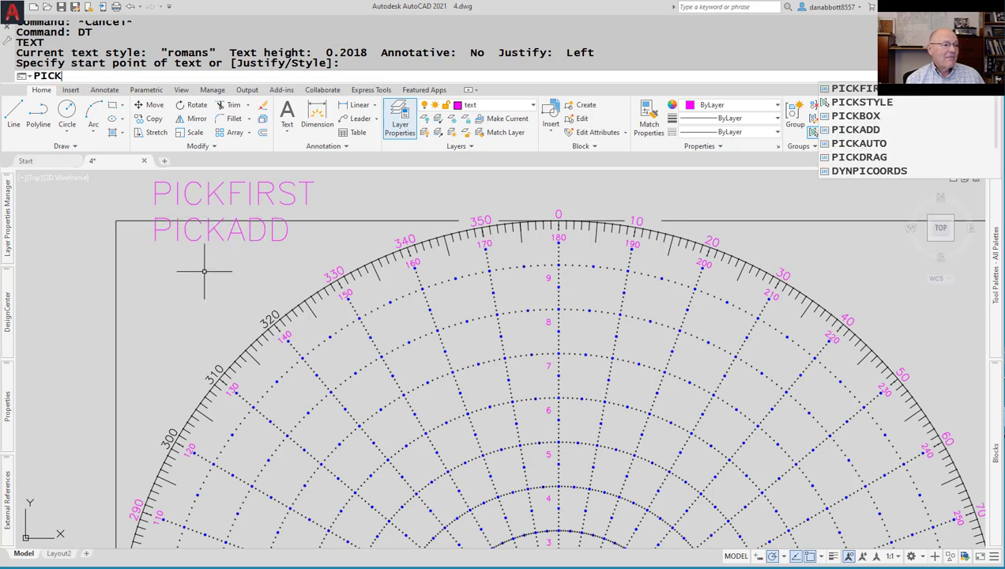
key("Return")
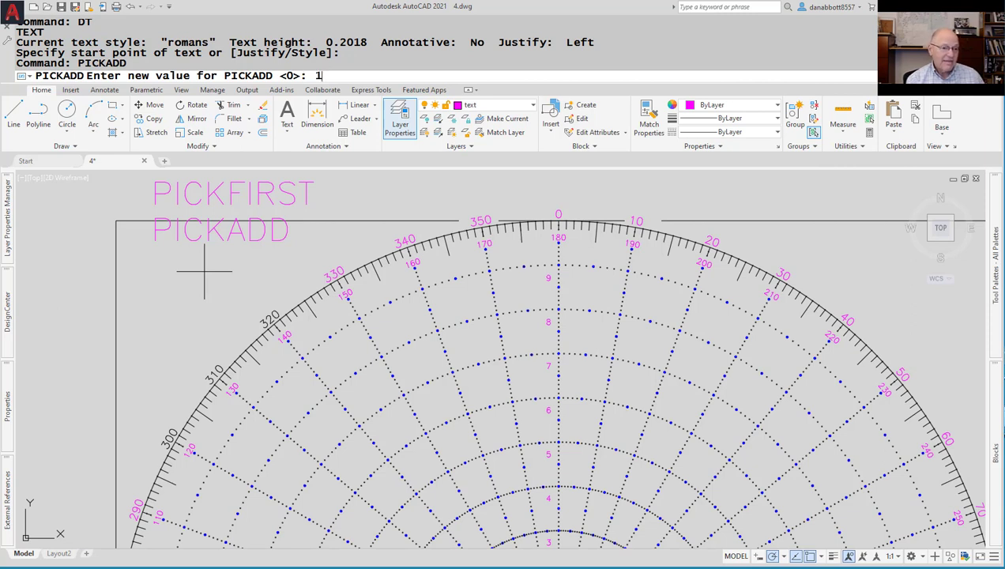
type("1")
key("Return")
Move the outer 320, 310 and 300 labels together to the text layer and clear the selection.
left_click(260, 316)
left_click(211, 376)
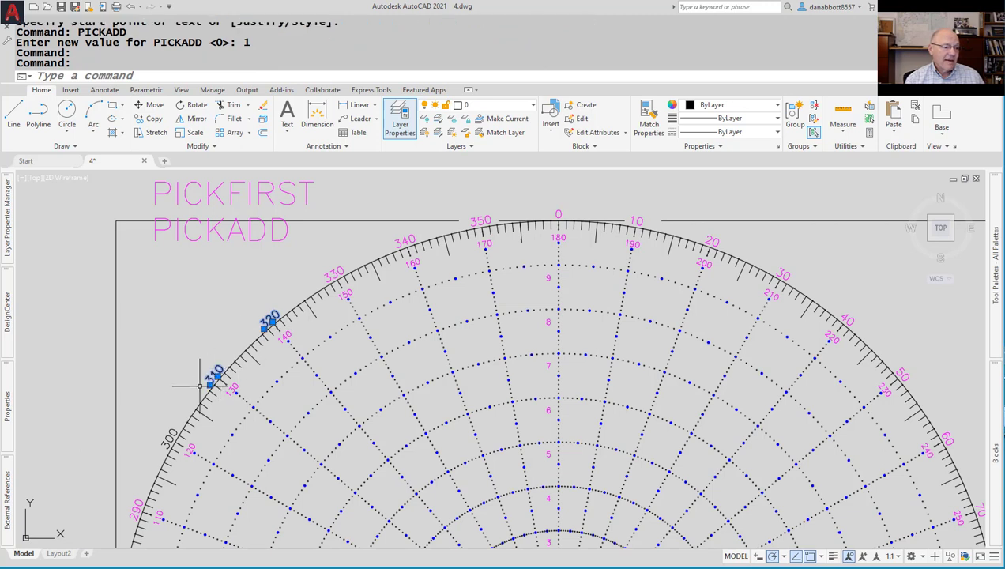
left_click(168, 434)
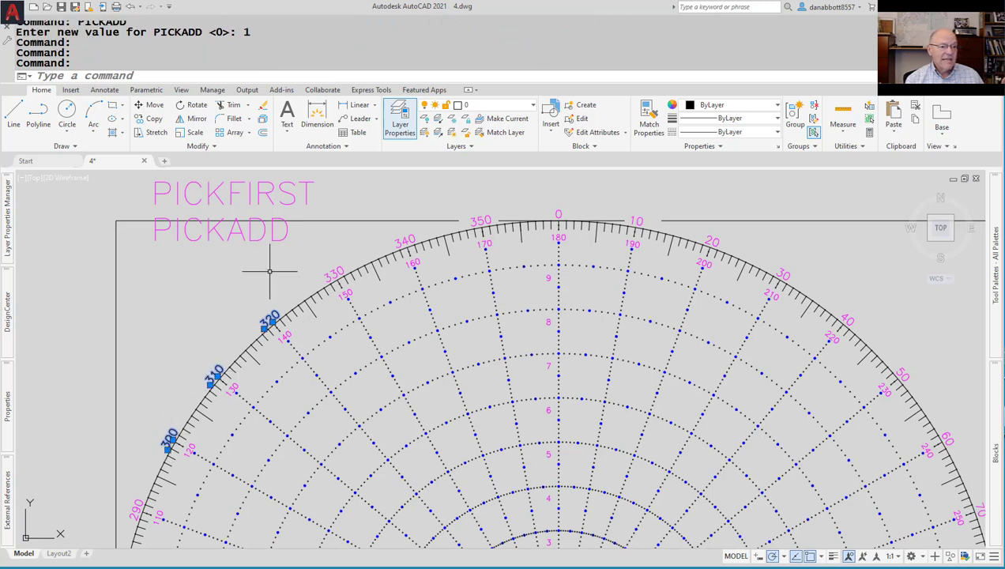
left_click(532, 105)
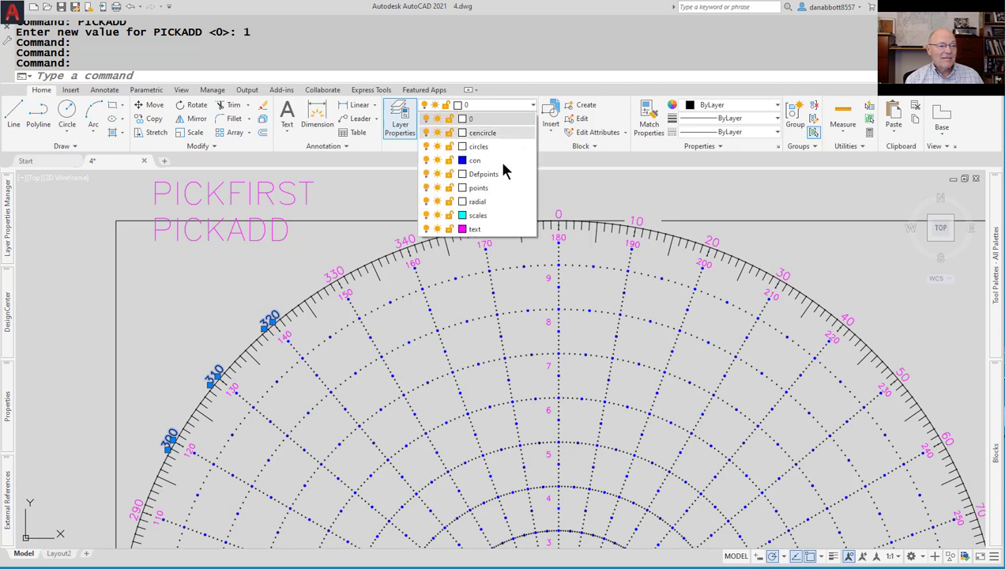
left_click(474, 230)
key("Escape")
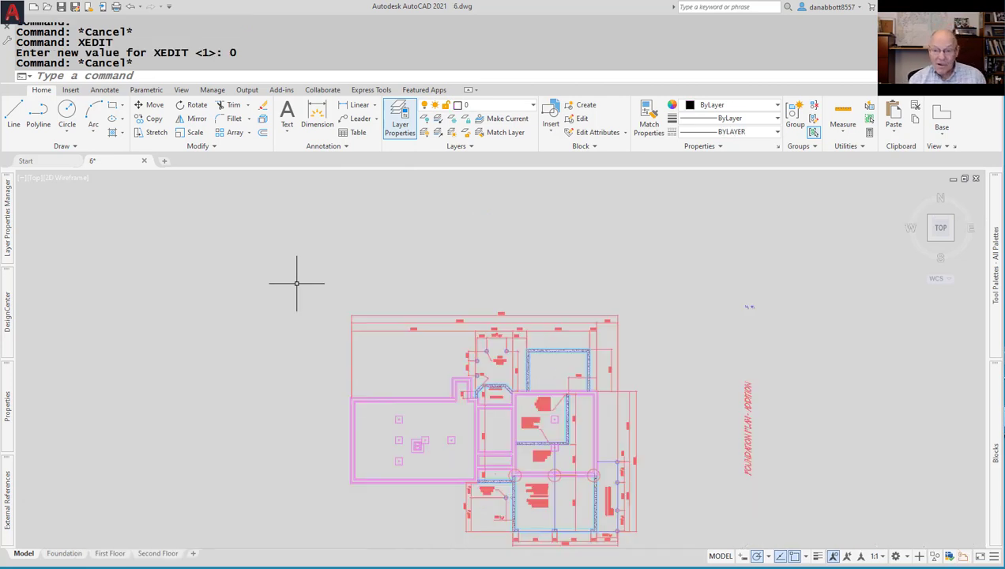
Clear any pending selection in drawing 6 and open drawing 9.
scroll(292, 284, "down", 5)
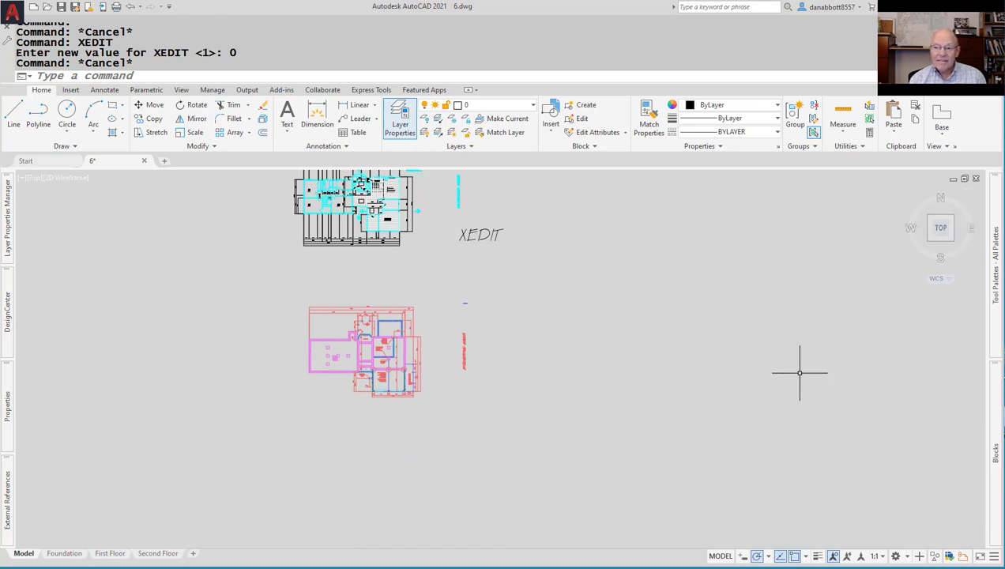
left_click(675, 363)
key("Escape")
key("Escape")
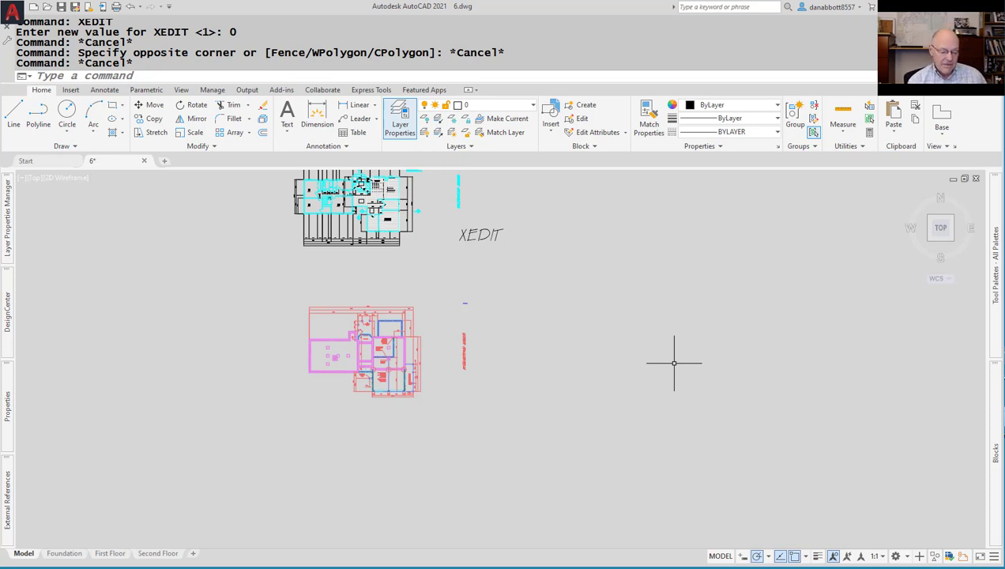
type("9")
key("Return")
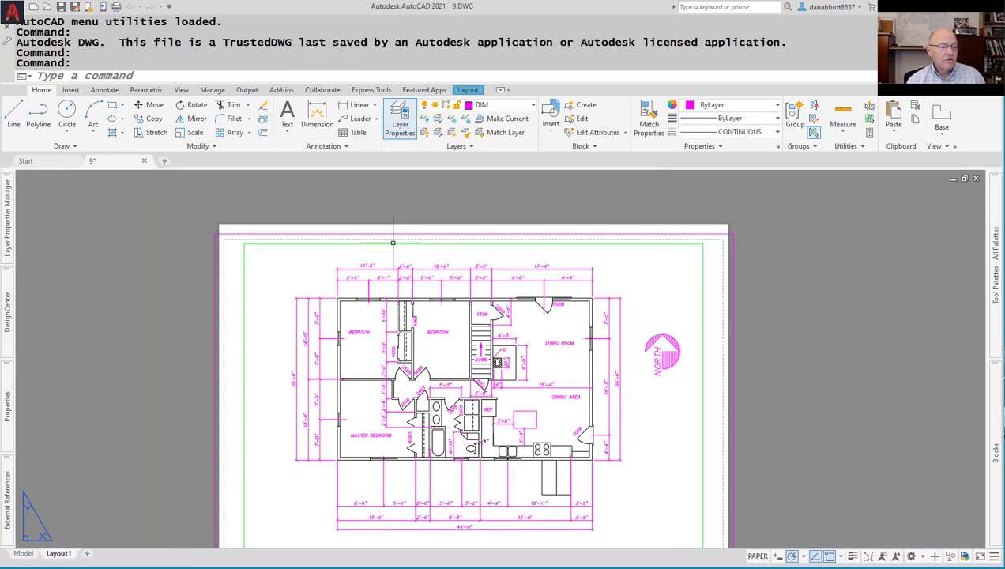
Examine the first floor plan's dimensions, sheet border and title block in the paper space layout.
scroll(380, 233, "up", 4)
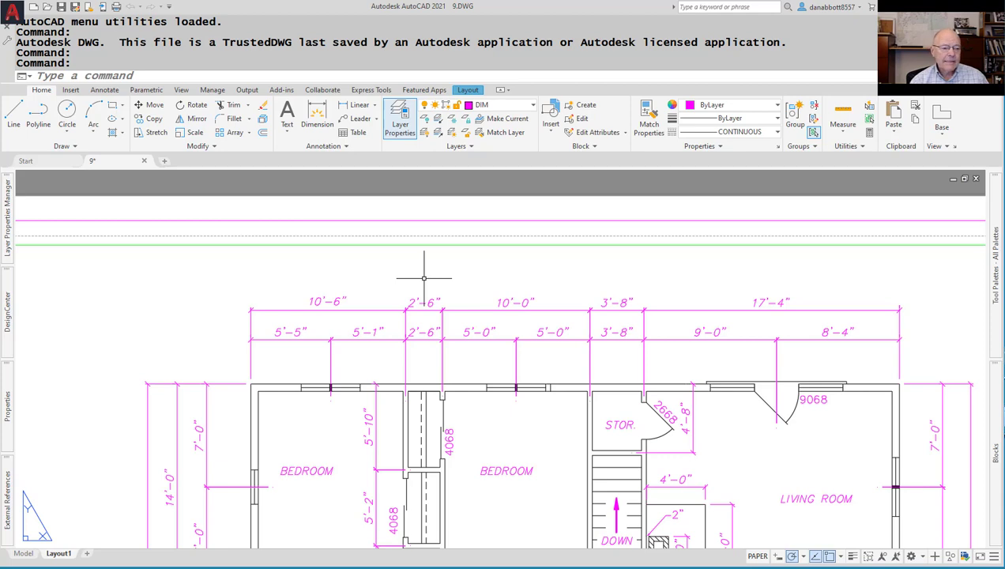
scroll(424, 278, "down", 4)
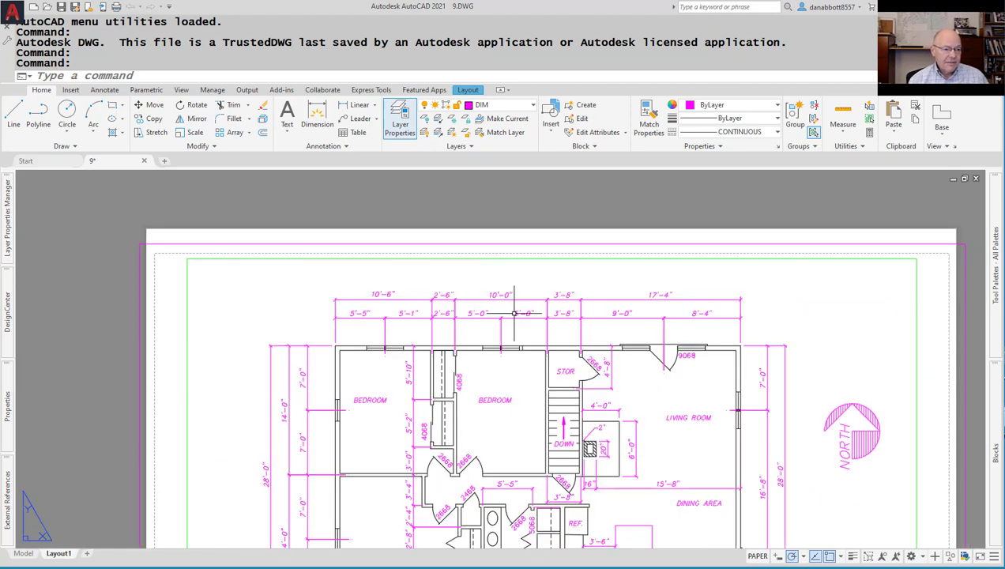
middle_click_drag(449, 254, 504, 280)
scroll(456, 263, "down", 2)
scroll(512, 299, "up", 2)
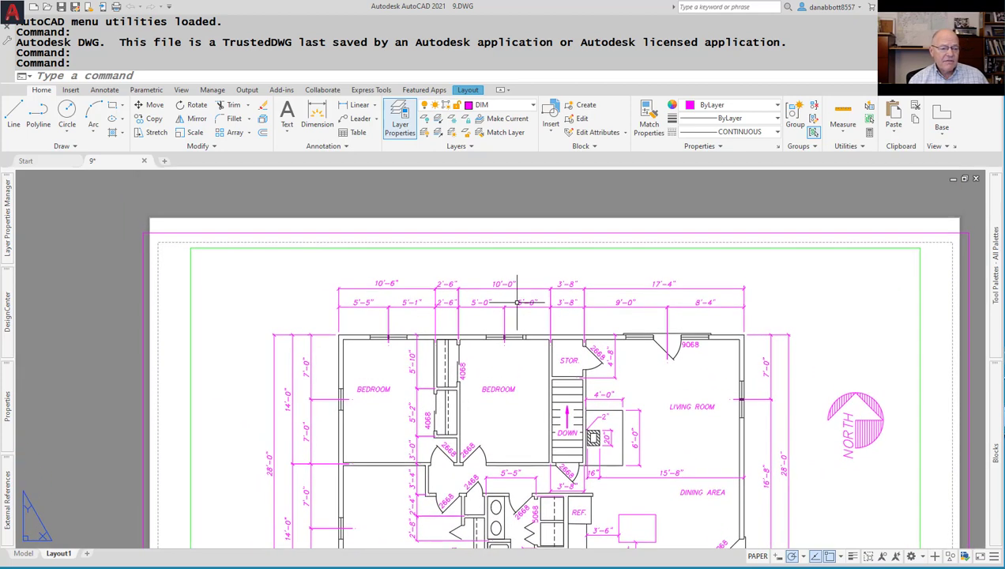
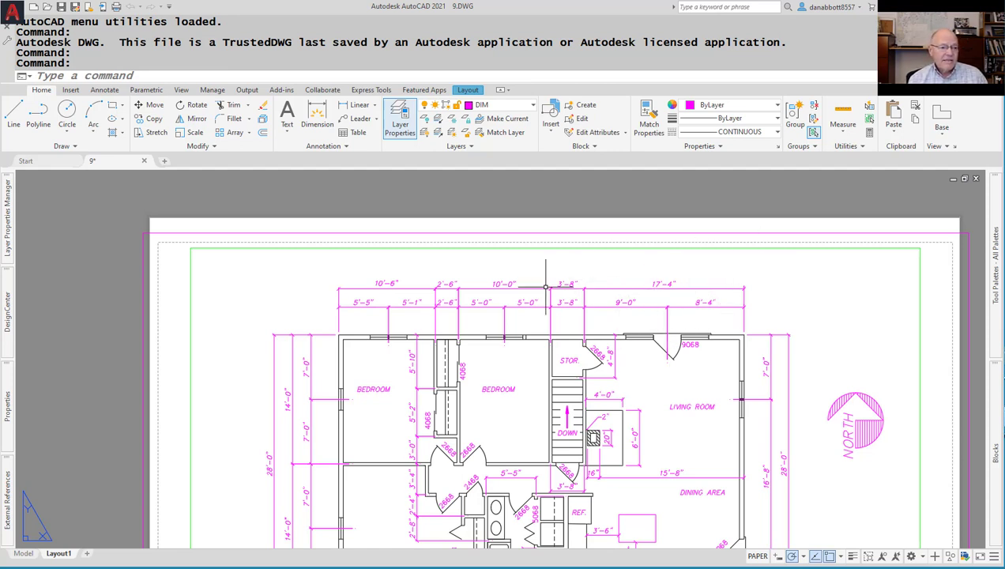
scroll(537, 255, "up", 2)
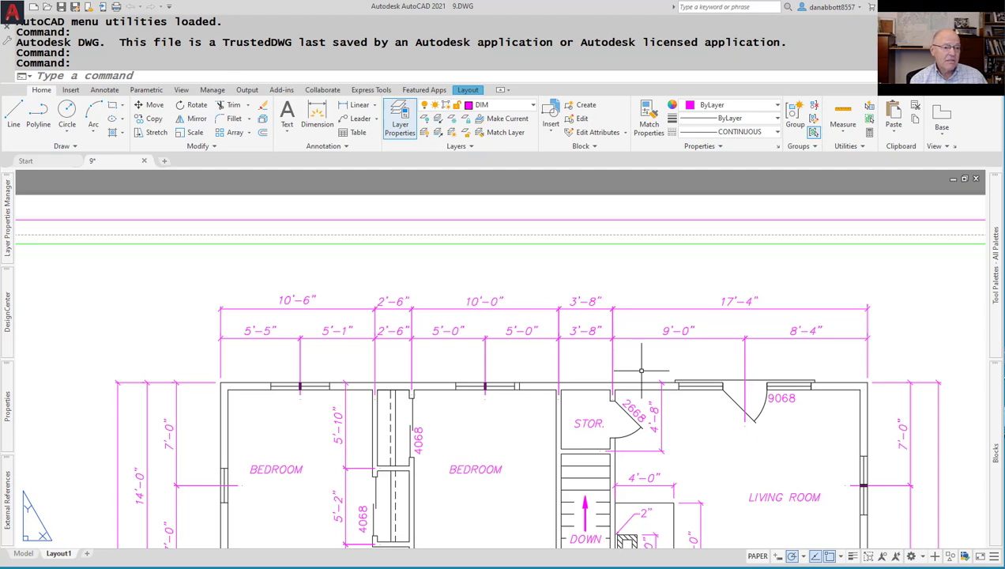
scroll(557, 407, "down", 2)
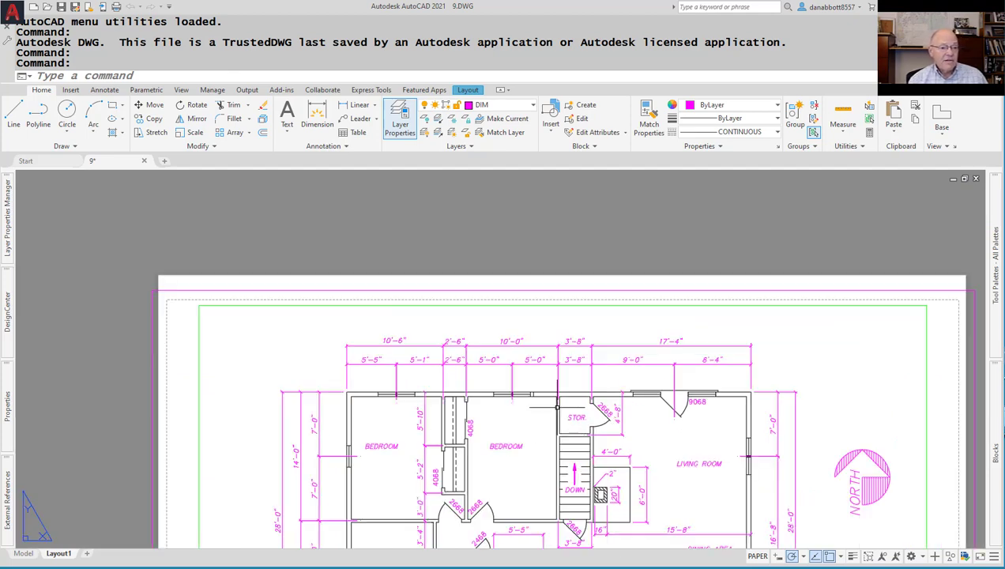
scroll(596, 412, "down", 3)
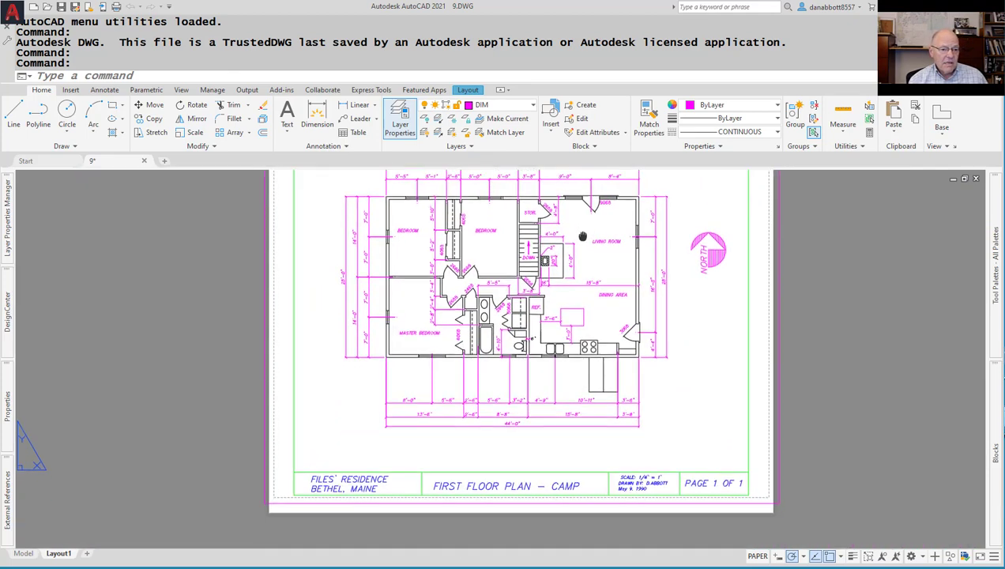
scroll(596, 412, "up", 4)
scroll(637, 479, "down", 4)
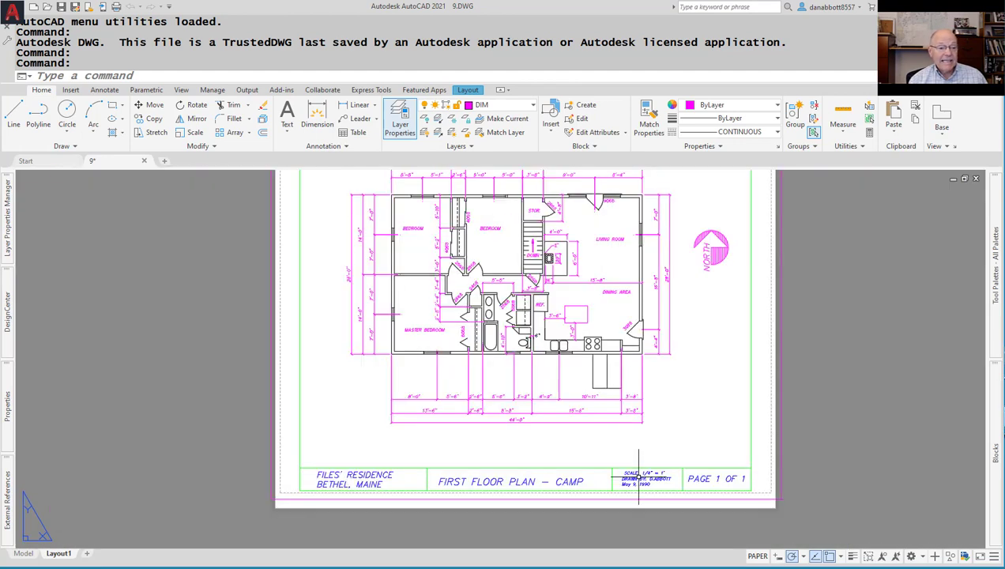
middle_click_drag(595, 269, 586, 343)
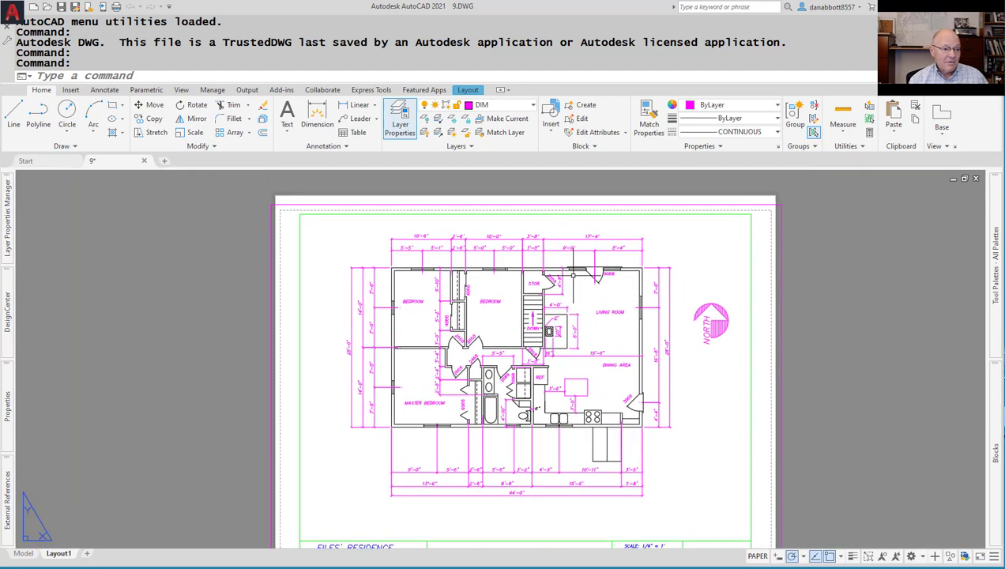
scroll(534, 224, "up", 2)
middle_click_drag(534, 224, 557, 285)
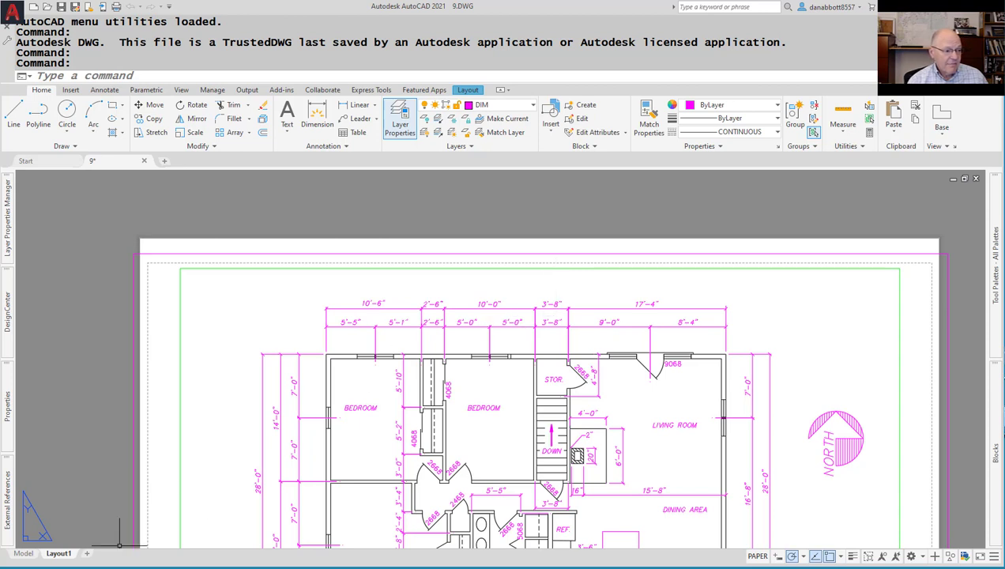
type("DLI")
key("Return")
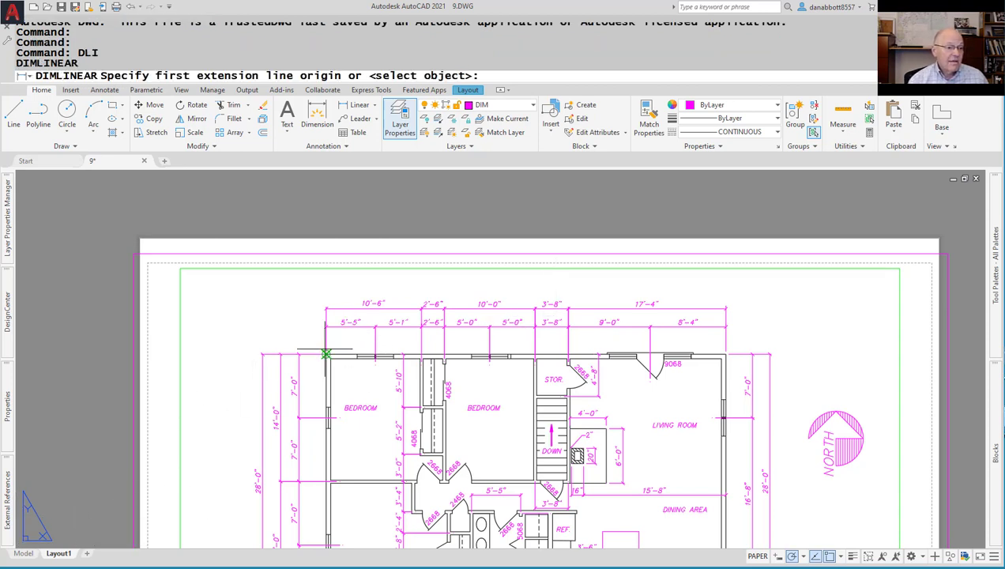
key("Escape")
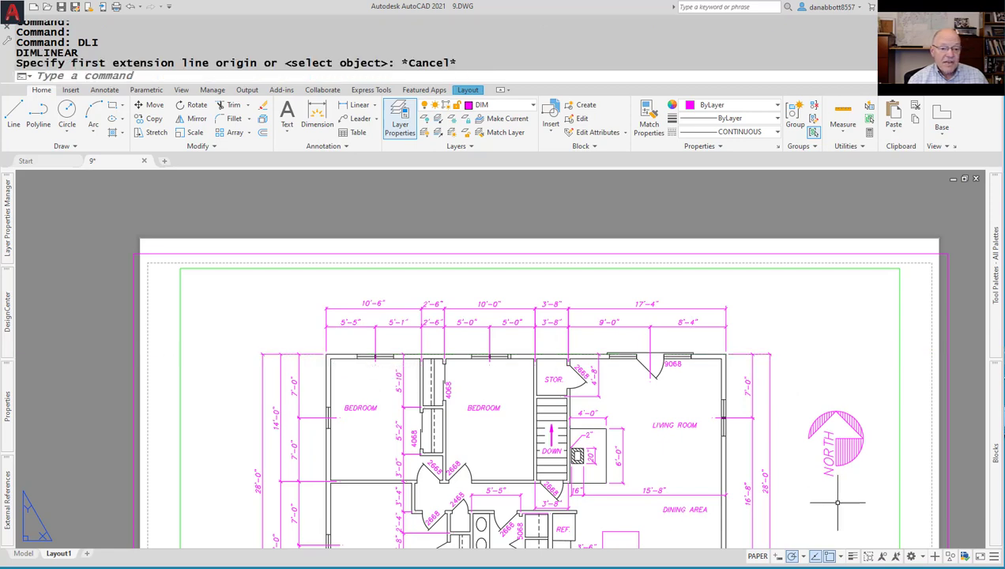
Turn on the Endpoint running object snap.
left_click(841, 556)
left_click(749, 348)
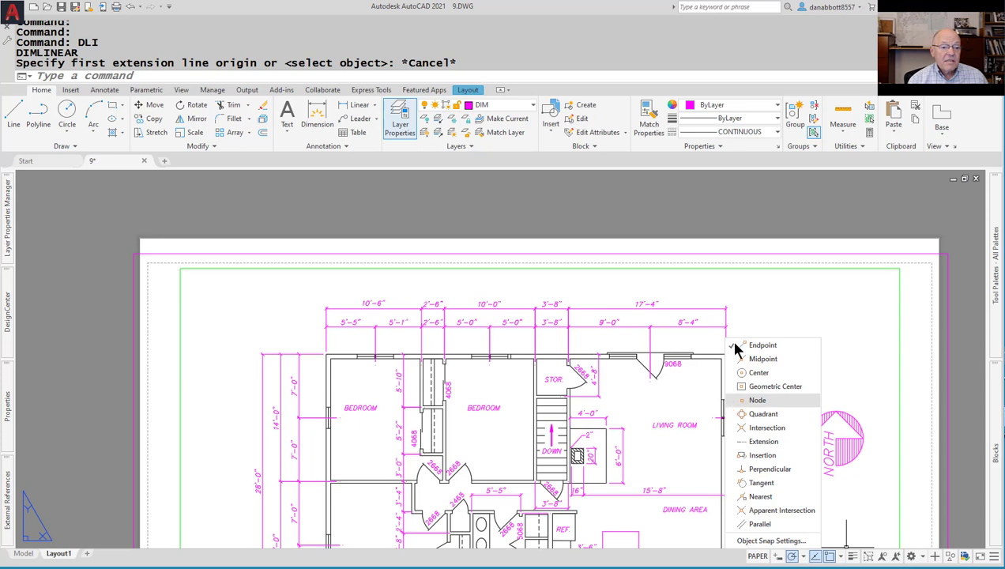
left_click(733, 279)
Place a linear dimension in paper space across the floor plan's full upper exterior wall, with its line above the sheet border.
type("DLI")
key("Return")
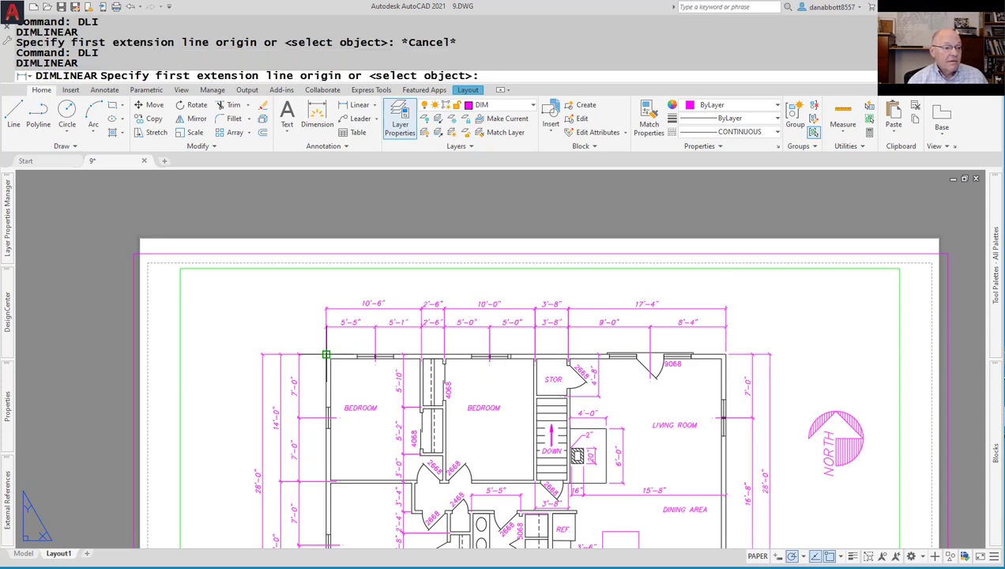
left_click(326, 354)
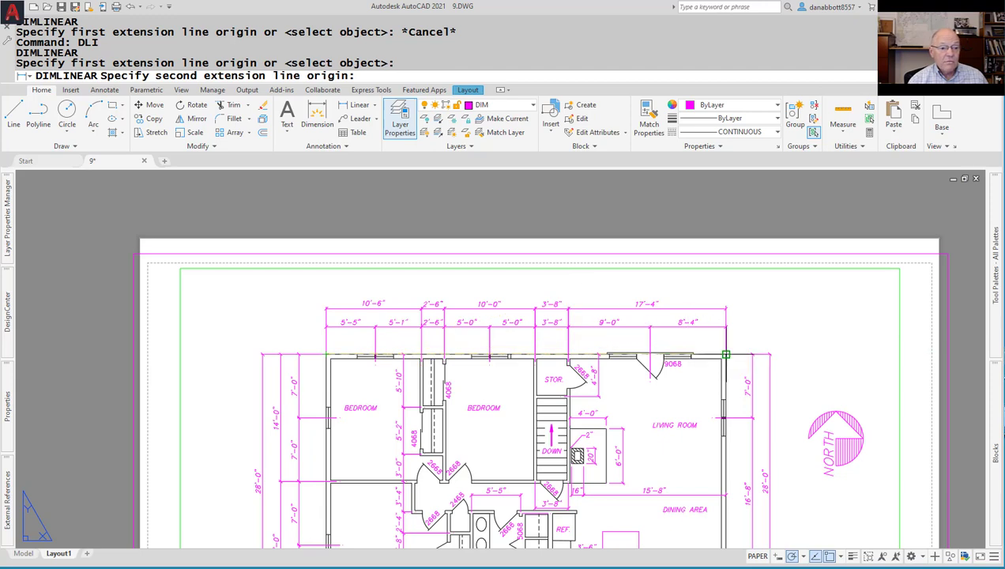
left_click(725, 355)
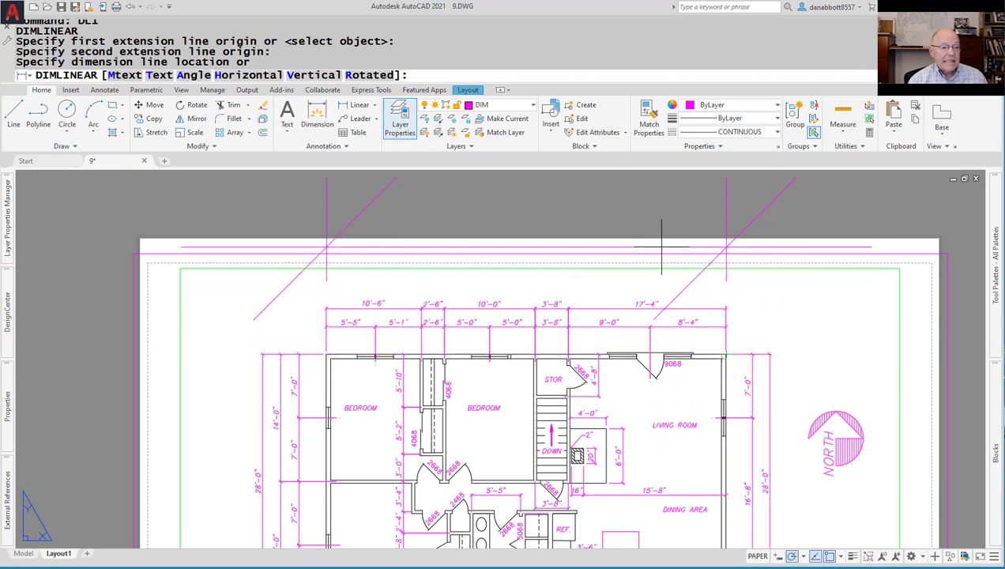
left_click(659, 214)
scroll(659, 213, "down", 3)
middle_click_drag(659, 214, 676, 426)
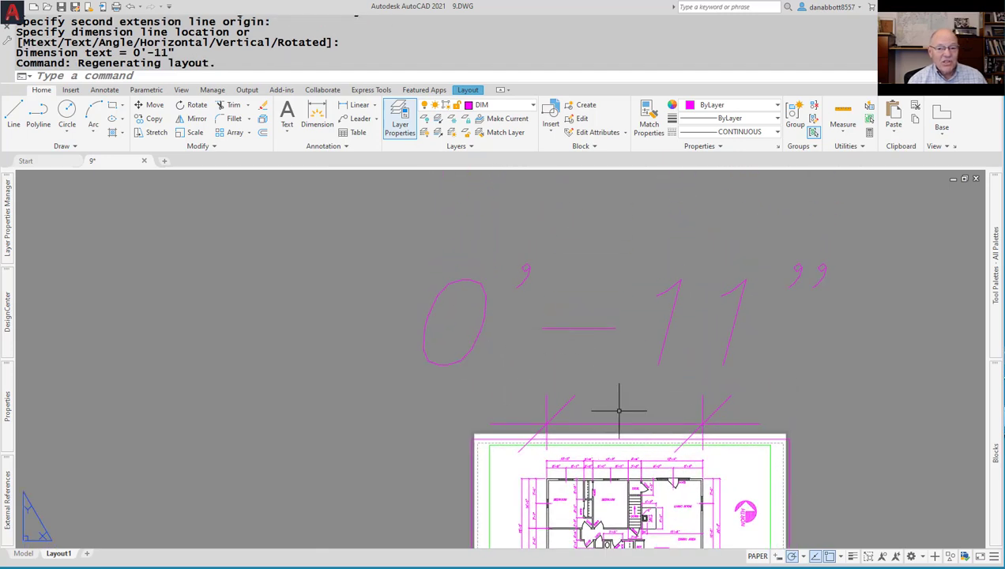
scroll(604, 457, "up", 4)
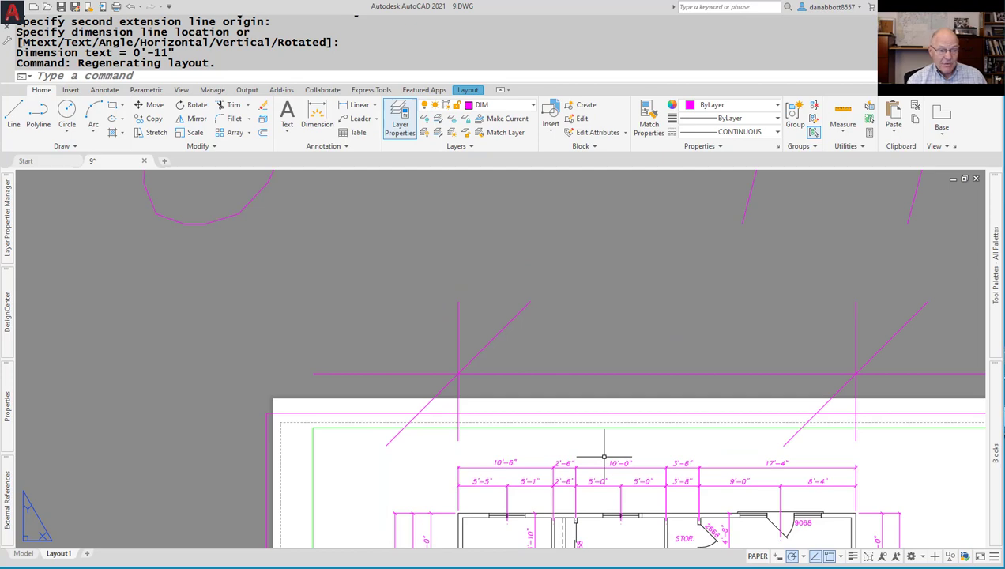
mouse_move(604, 456)
middle_mouse_down()
mouse_move(475, 343)
mouse_move(543, 382)
mouse_move(549, 565)
mouse_move(540, 439)
mouse_move(529, 419)
middle_mouse_up()
key("Escape")
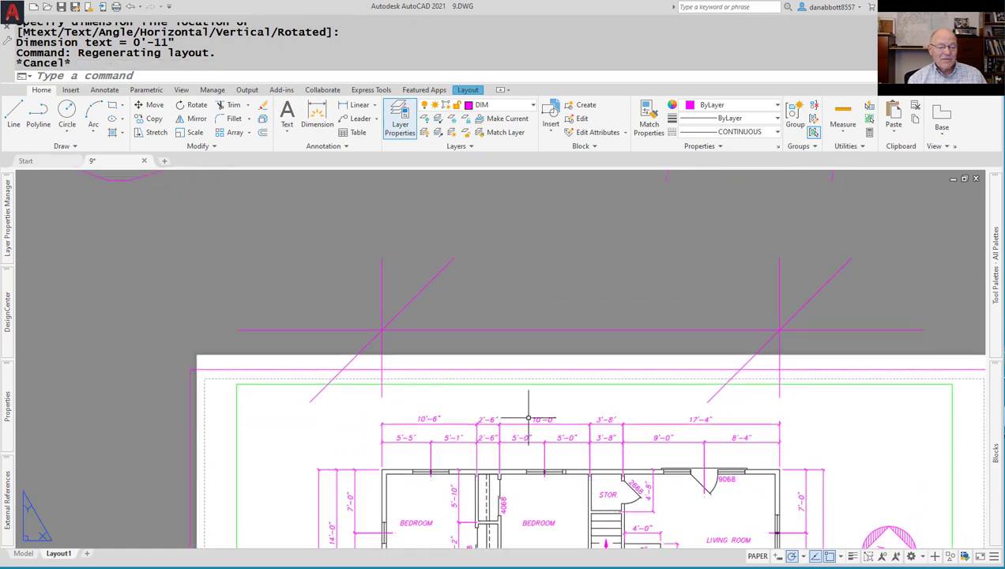
scroll(529, 419, "down", 2)
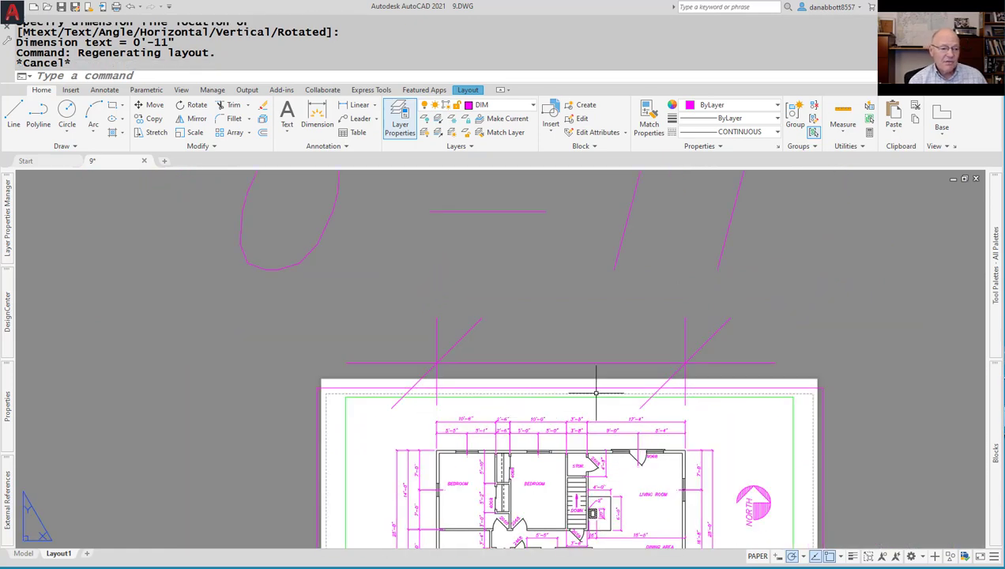
Undo the view changes and the overall linear dimension just placed above the plan.
type("u")
key("Return")
type("u")
key("Return")
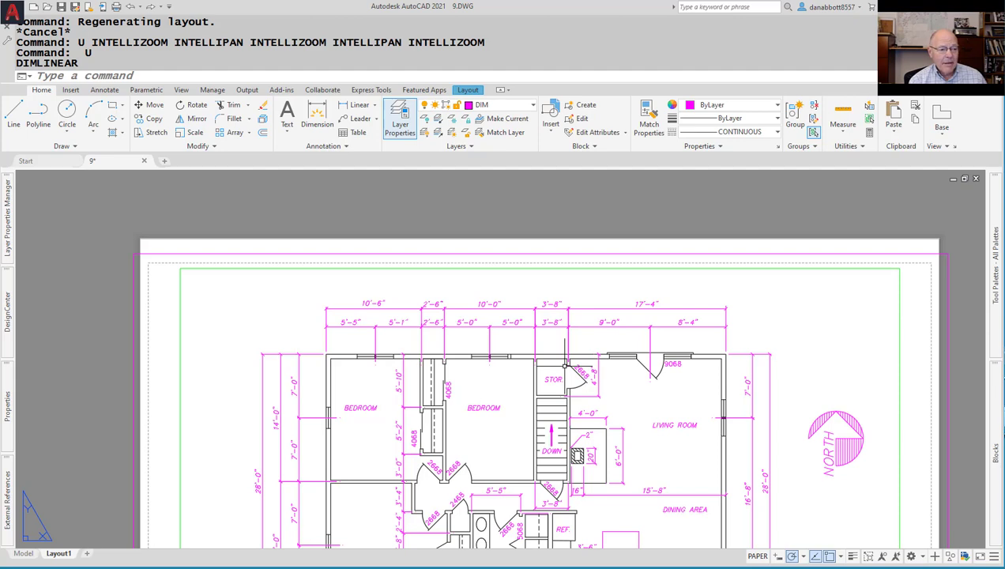
Save the style overrides into the current STANDARD dimension style.
type("d")
key("Return")
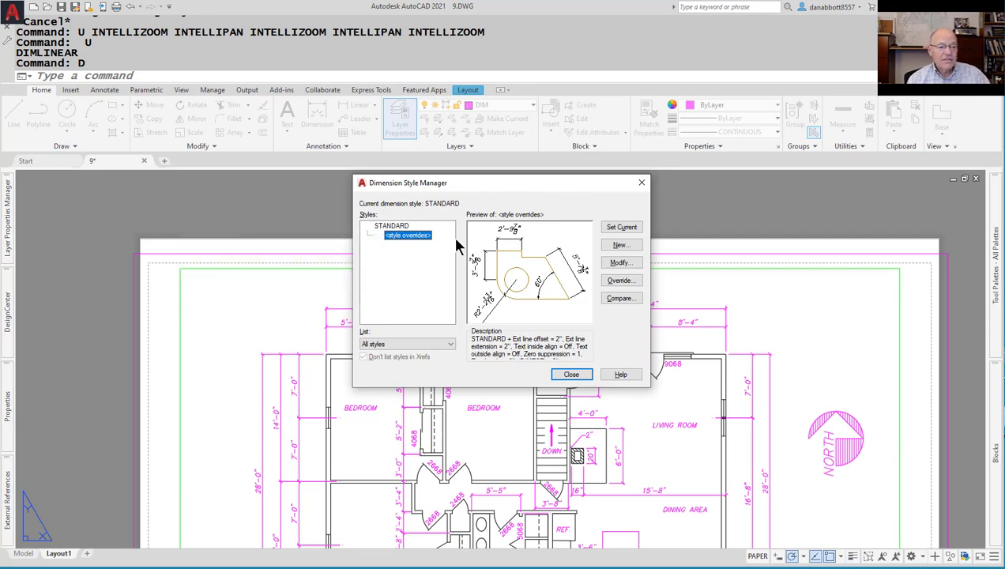
right_click(411, 238)
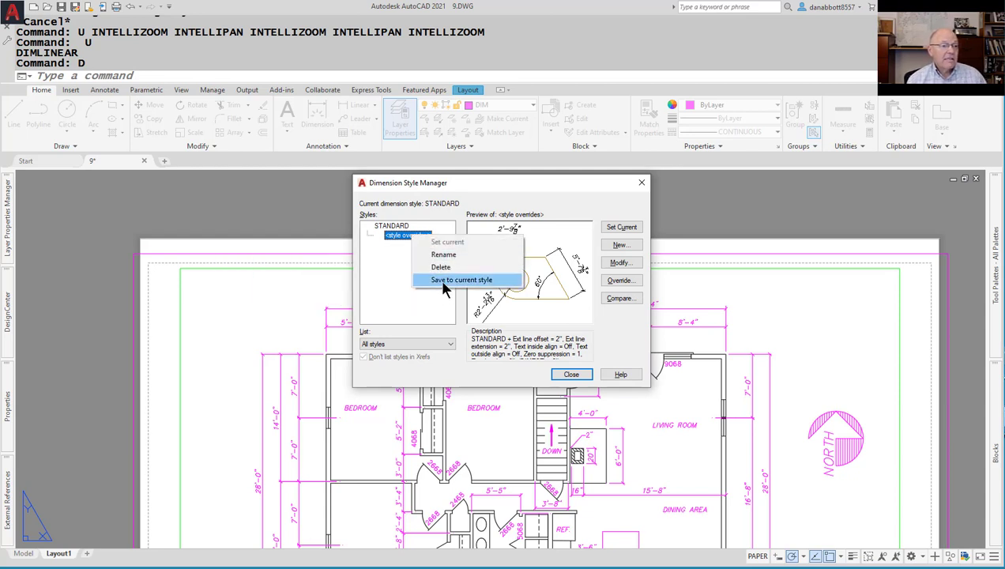
left_click(443, 282)
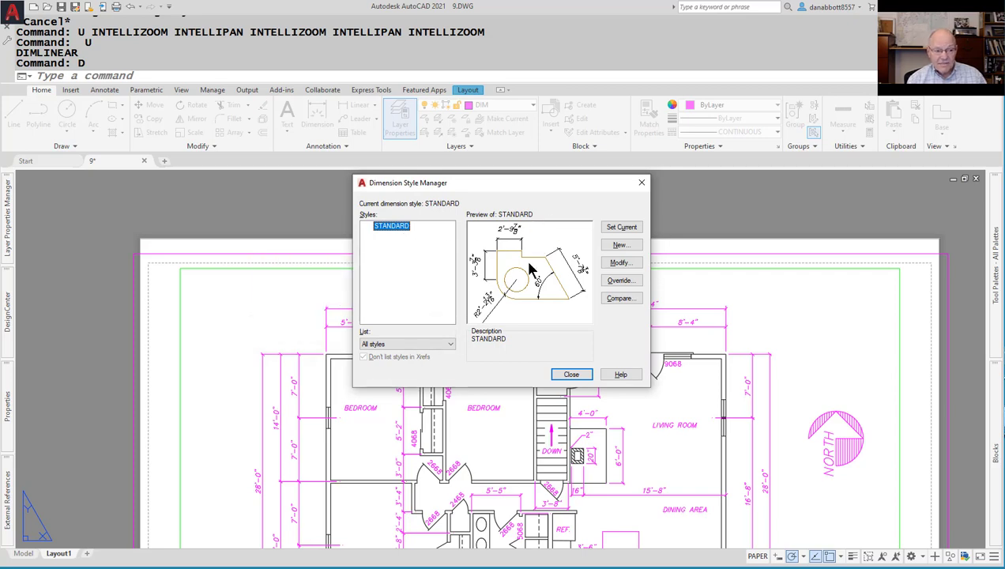
Open the STANDARD dimension style for modification and review its line, arrowhead, text and fit settings.
left_click(621, 262)
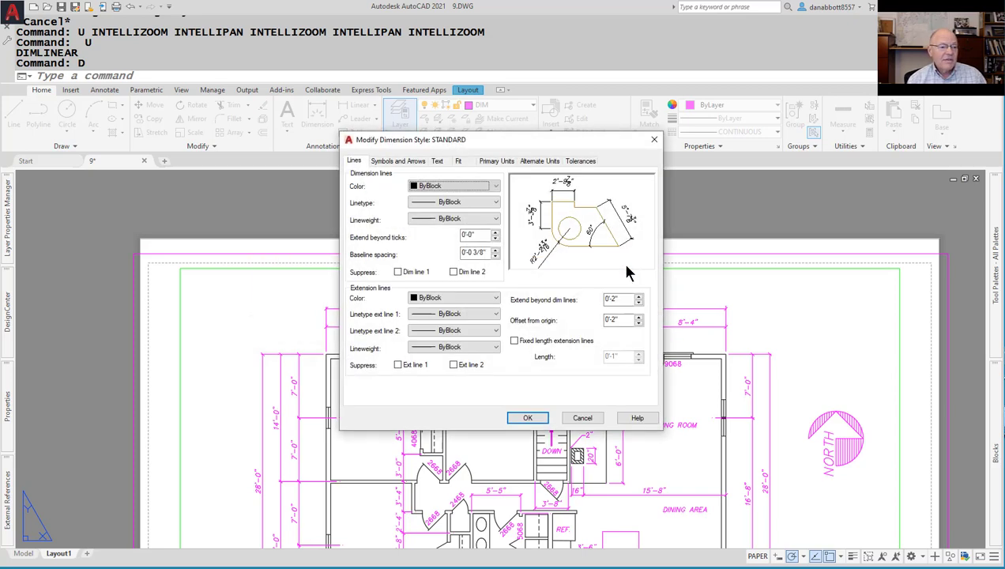
left_click(394, 161)
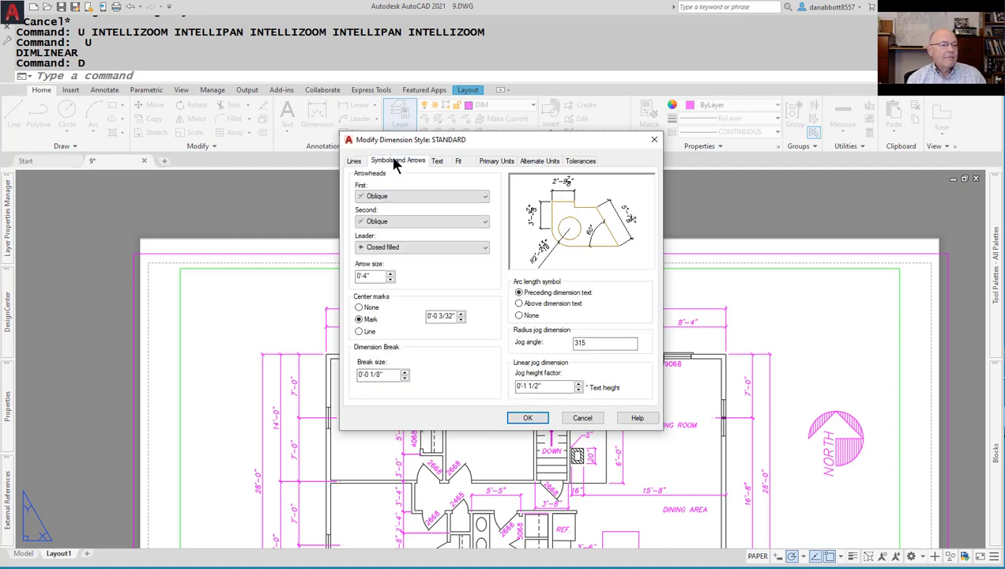
left_click(355, 163)
left_click(393, 161)
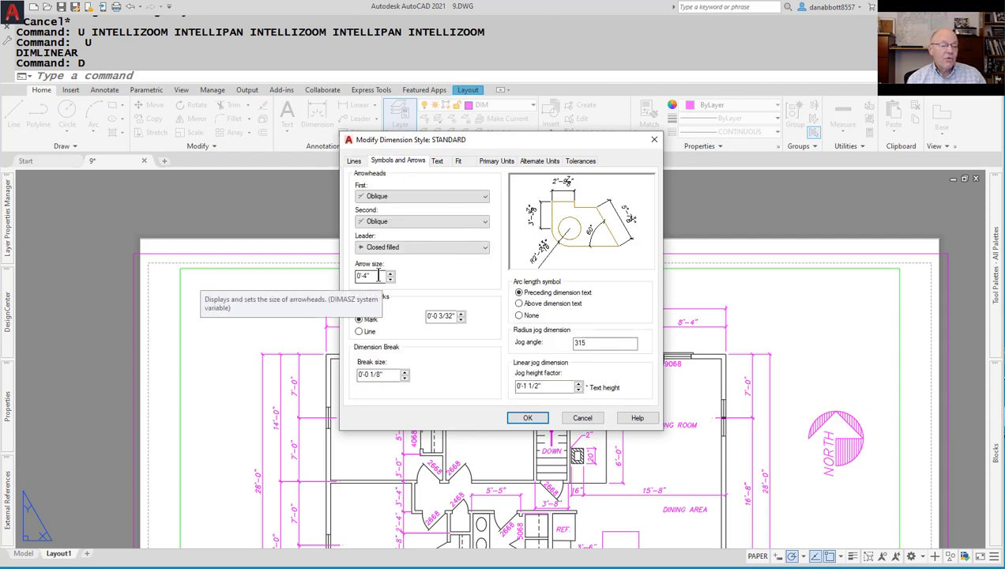
left_click(438, 161)
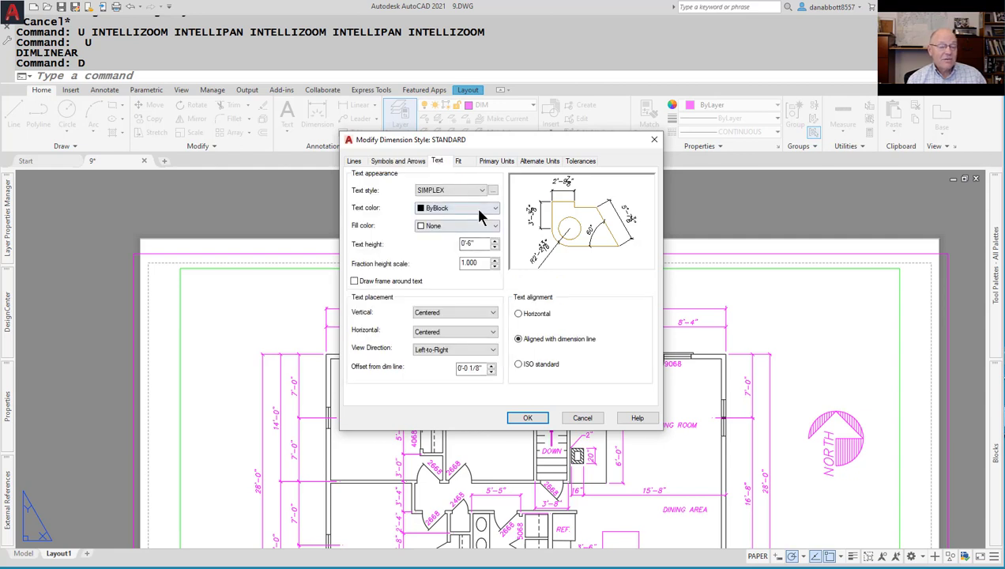
left_click(464, 166)
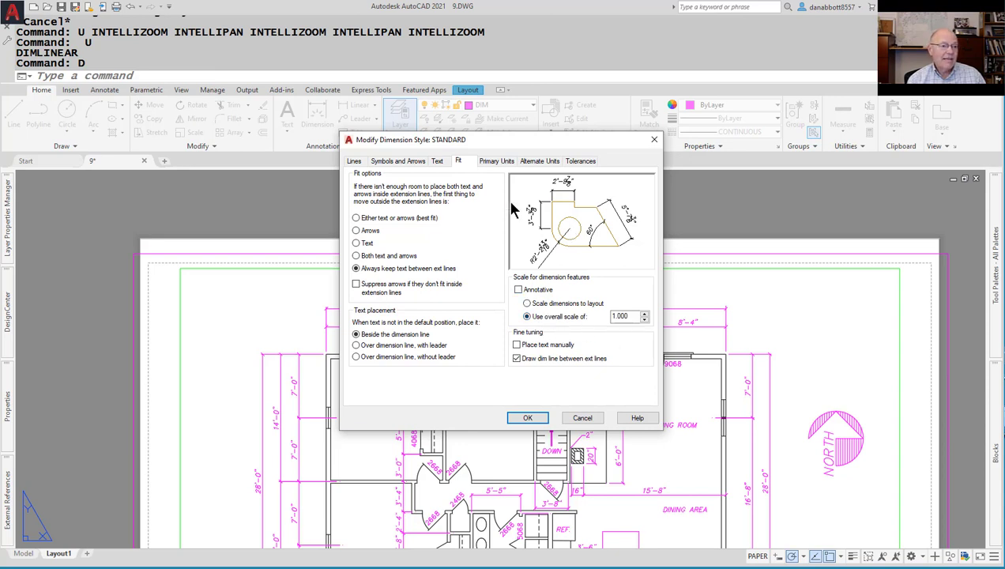
left_click(356, 161)
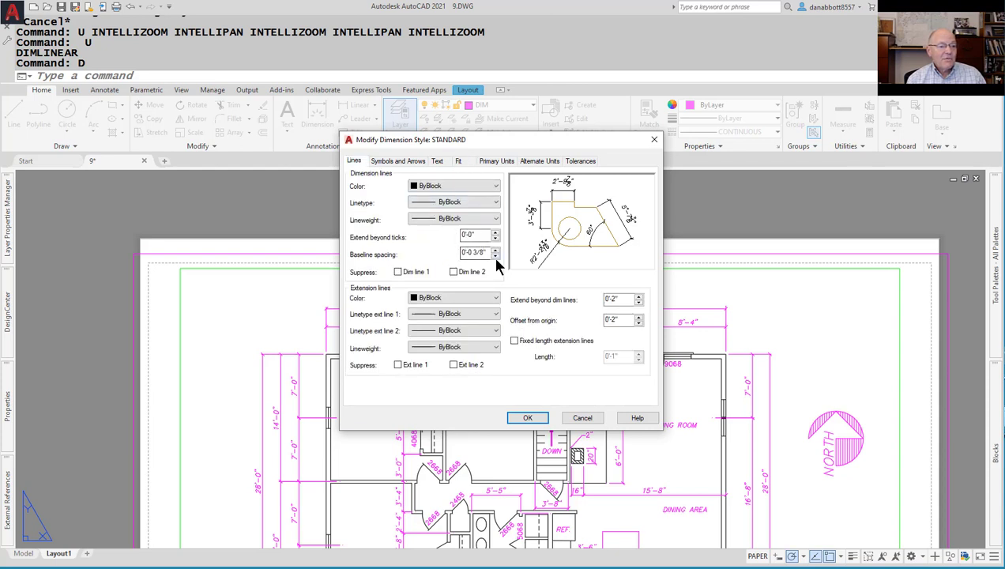
Set the STANDARD style's arrow size to 1/16" and both its first and second arrowheads to Architectural tick.
left_click(388, 160)
double_click(370, 275)
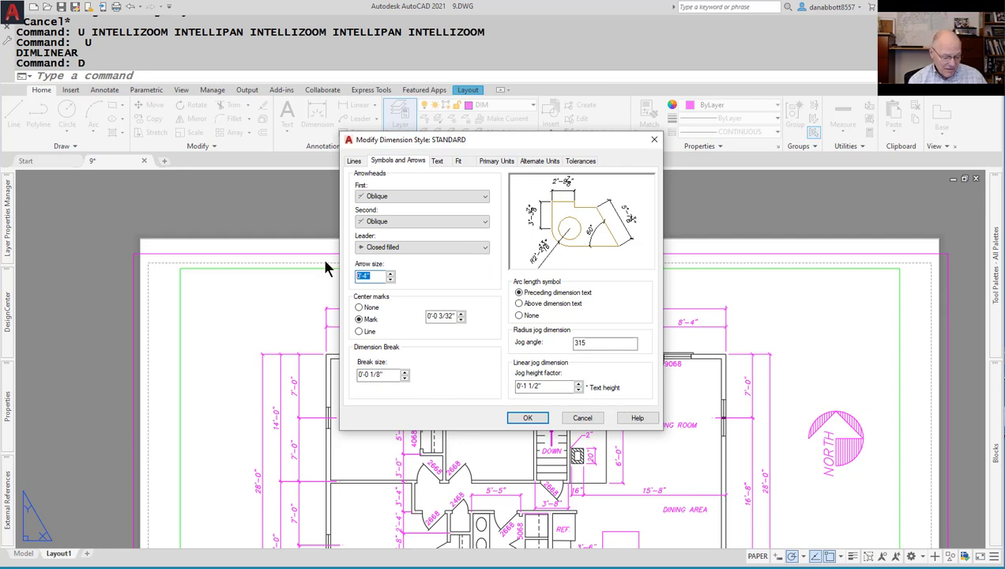
type("1/16")
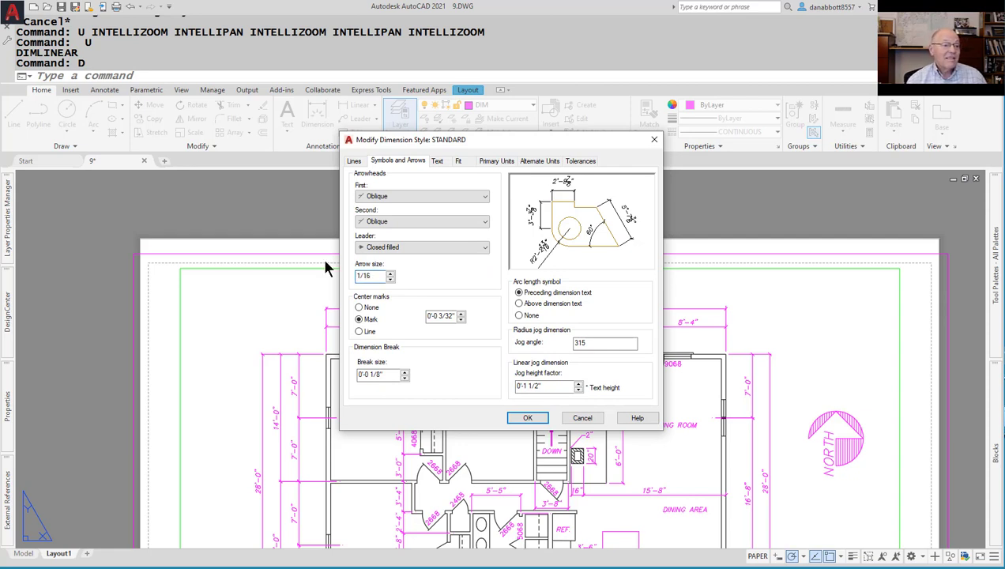
left_click(473, 196)
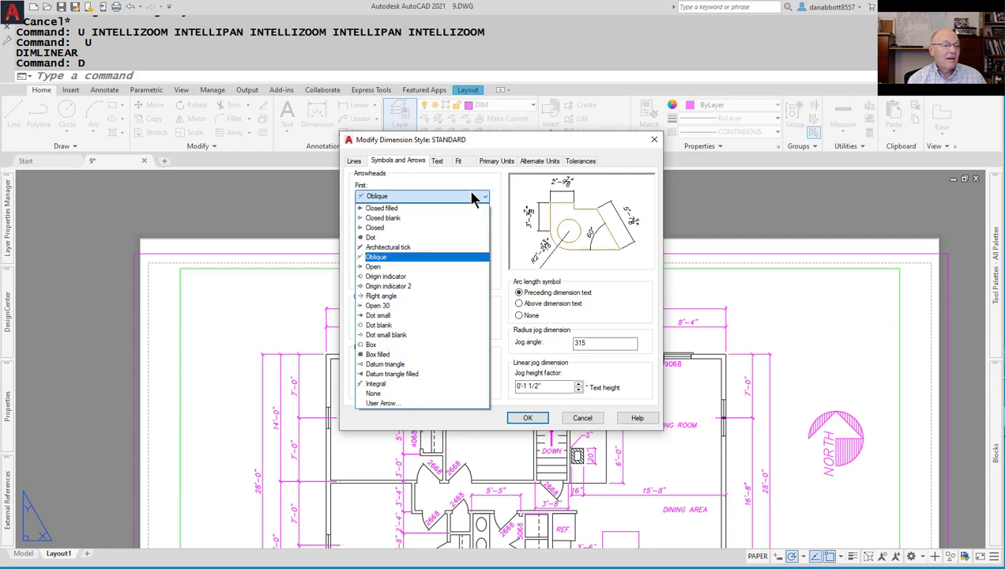
left_click(420, 253)
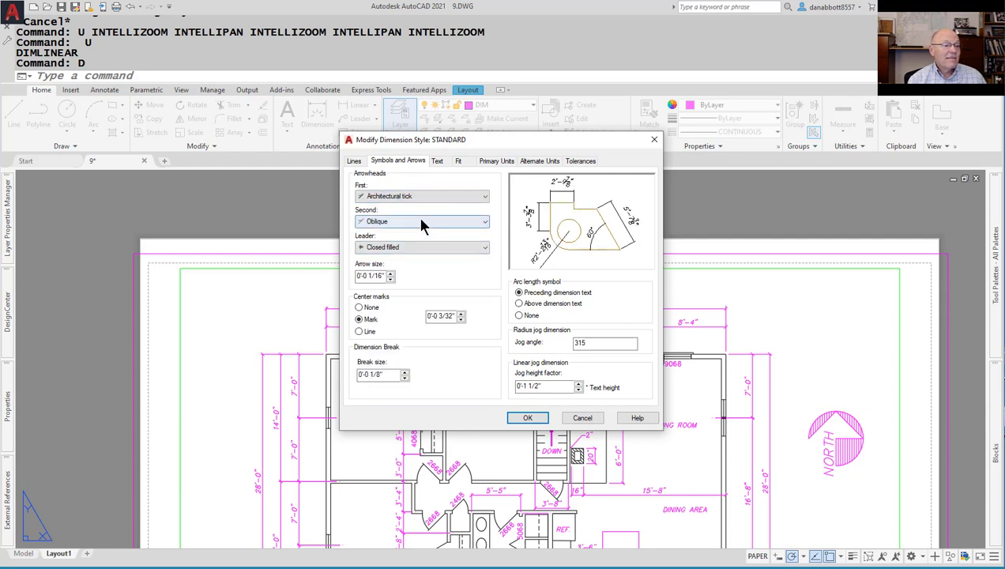
left_click(412, 220)
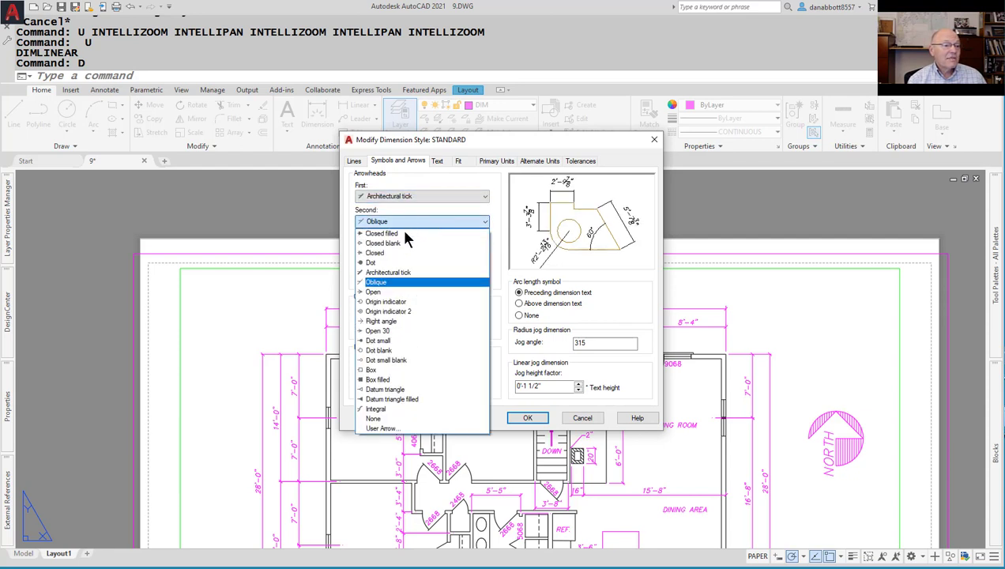
left_click(391, 272)
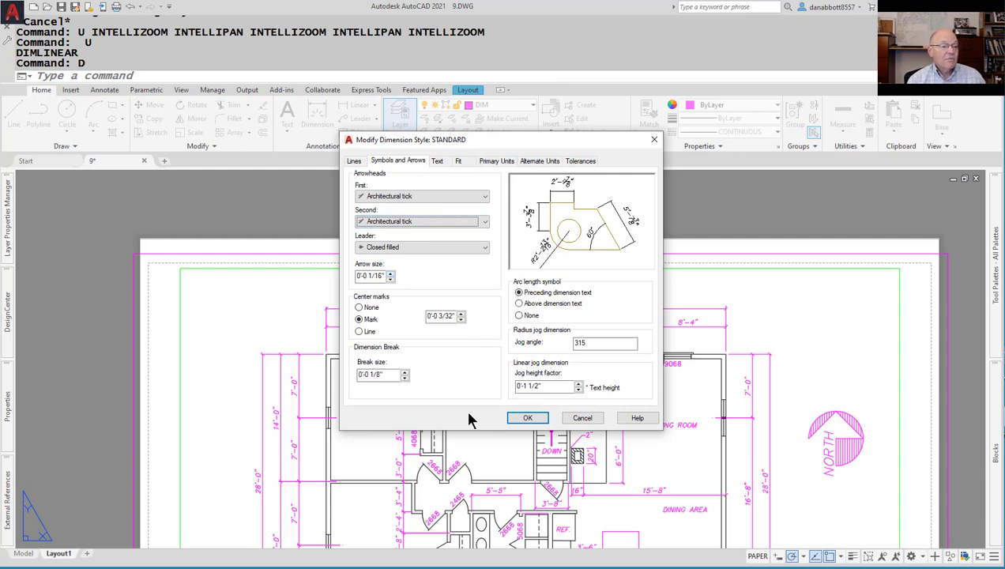
Set the dimension text height to 1/8" and check the height defined in the SIMPLEX text style.
left_click(437, 161)
left_click_drag(481, 244, 441, 247)
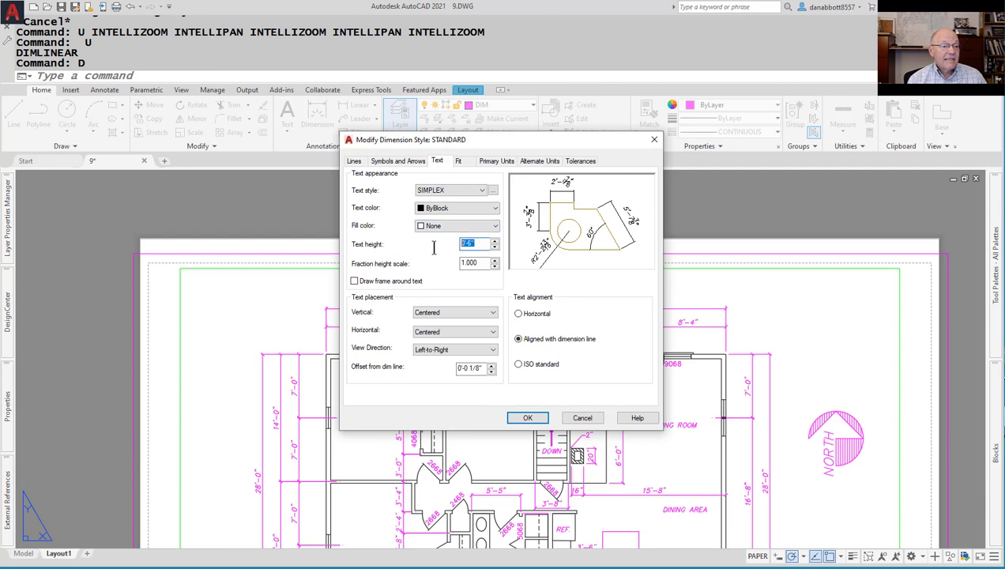
type(".12")
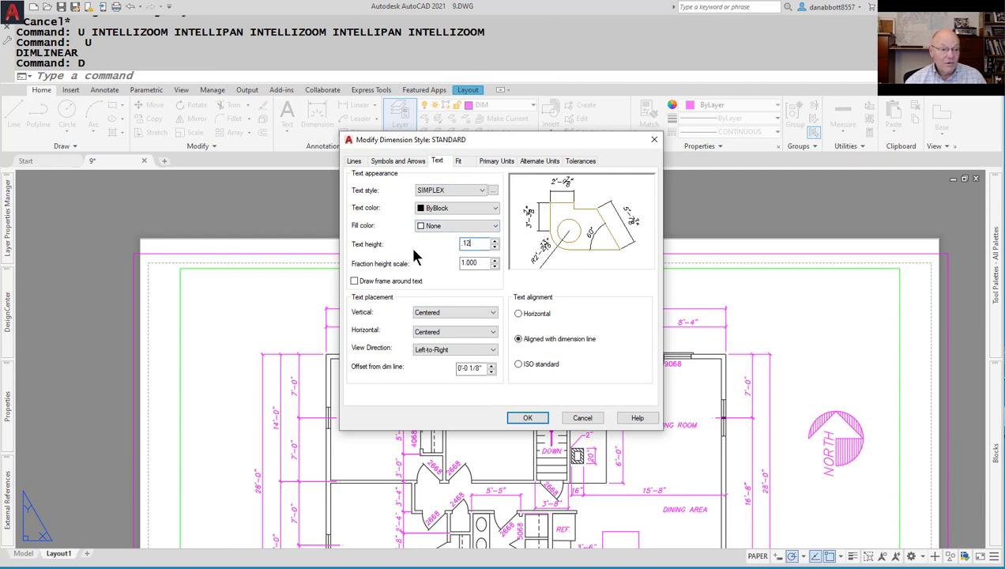
left_click(492, 189)
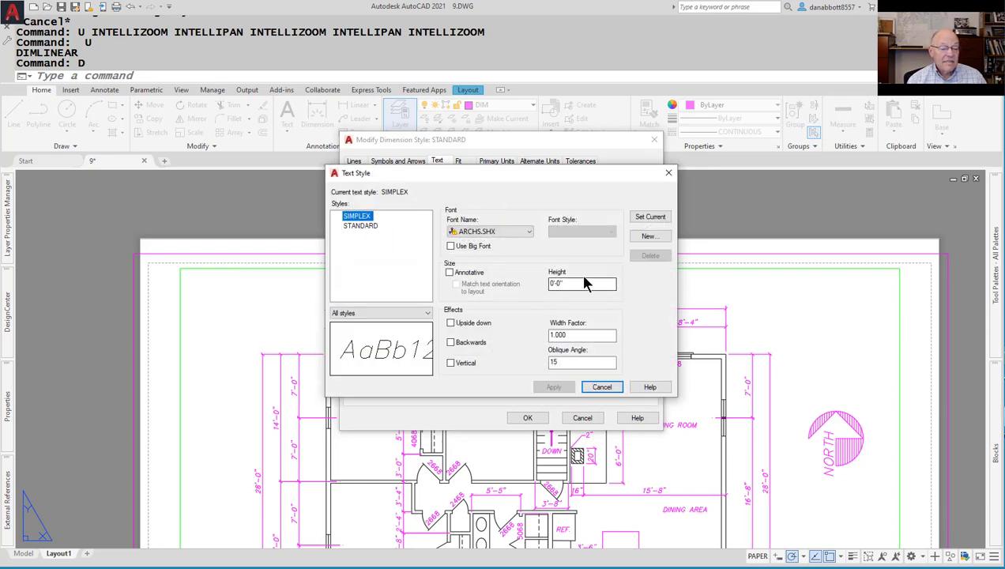
left_click(669, 172)
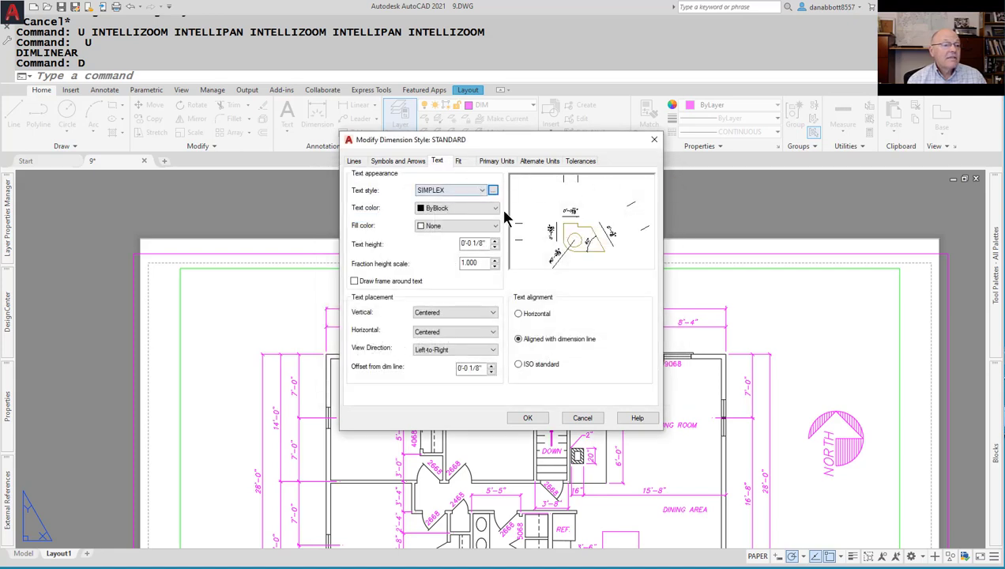
Set the extension lines' extension beyond dimension lines and offset from origin to 1/16", and save the STANDARD style changes.
left_click(355, 162)
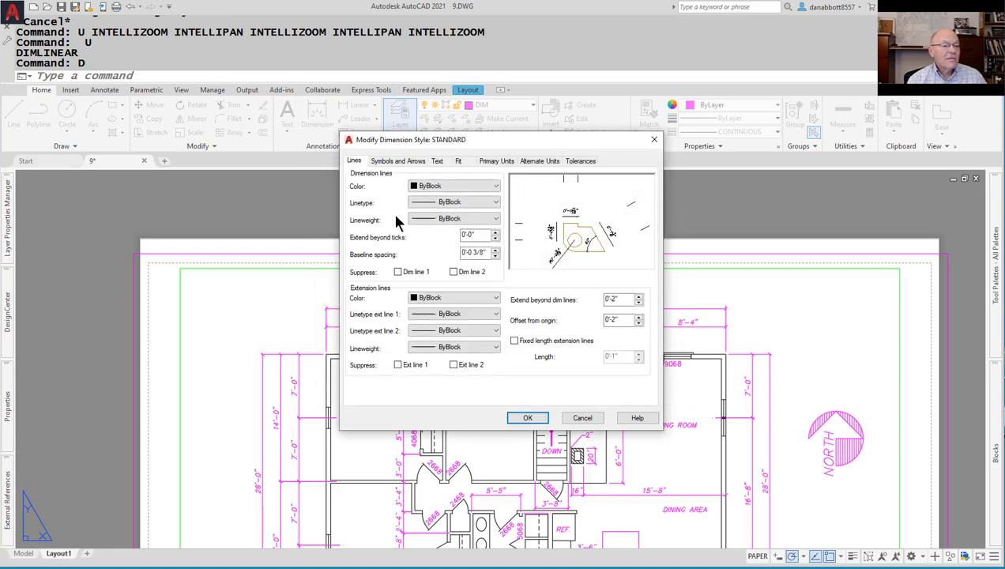
double_click(622, 299)
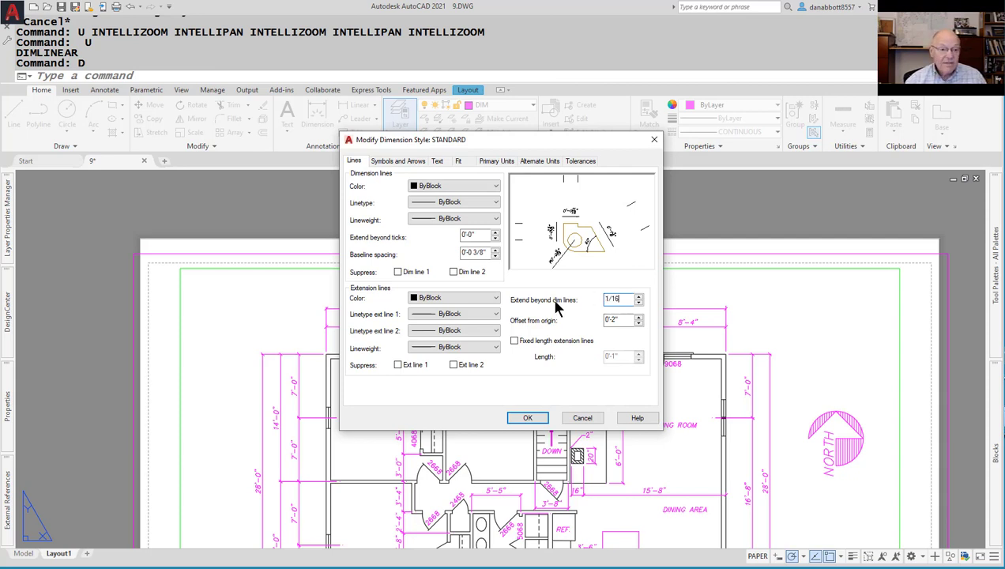
left_click(622, 320)
left_click_drag(621, 320, 594, 320)
type("1/16")
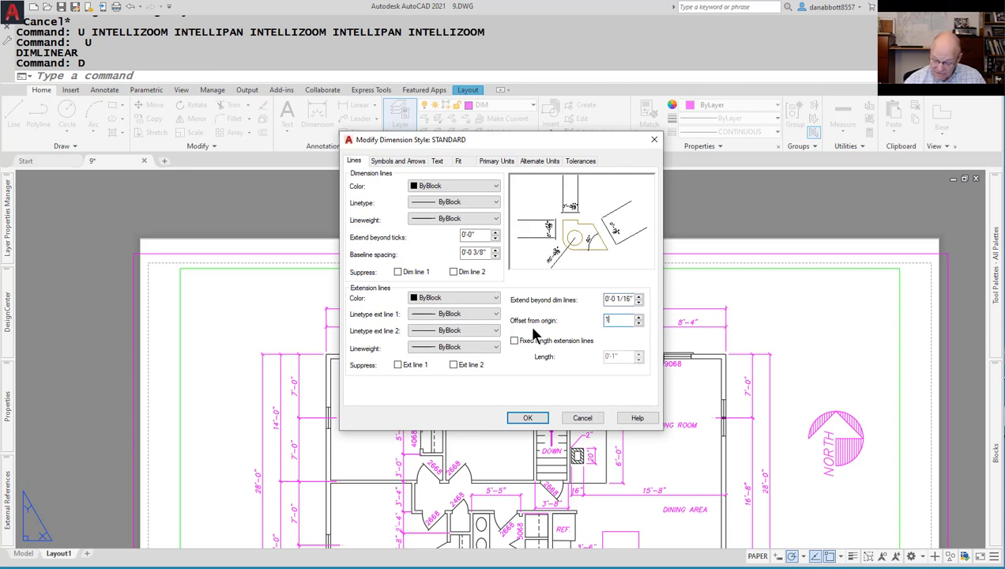
key("Tab")
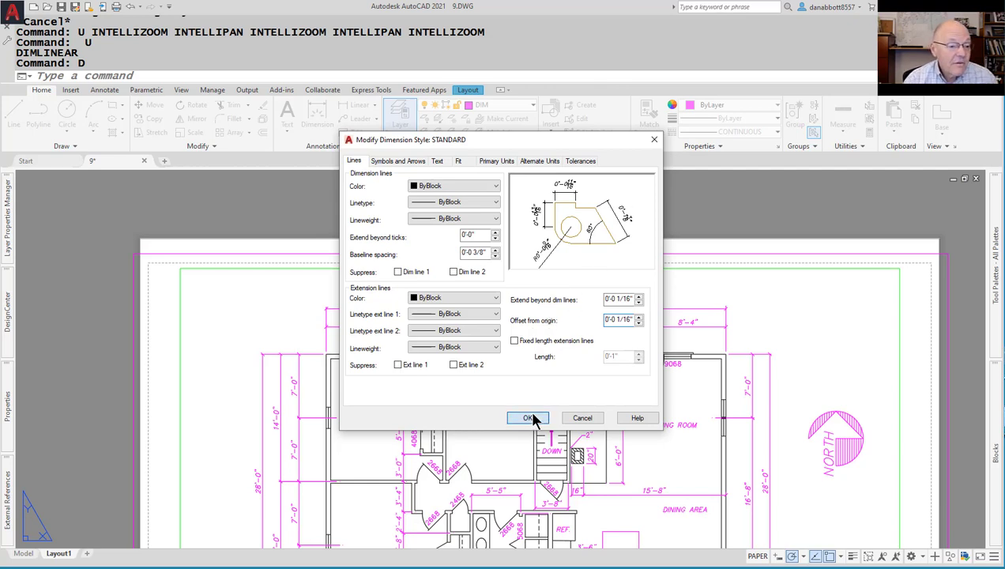
left_click(530, 416)
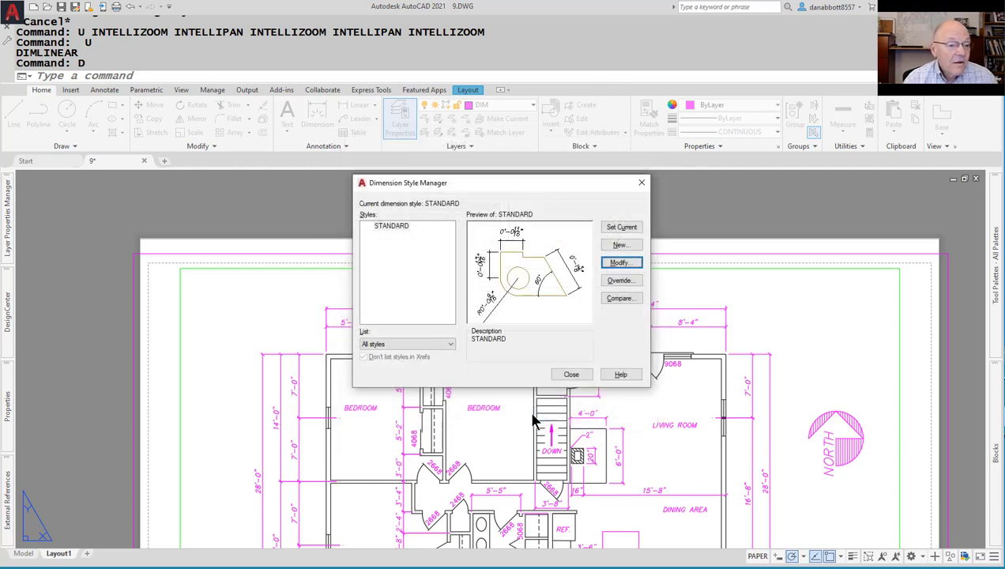
left_click(569, 377)
Return to paper space and start a linear dimension between the outer corners of the floor plan's upper exterior wall.
double_click(467, 289)
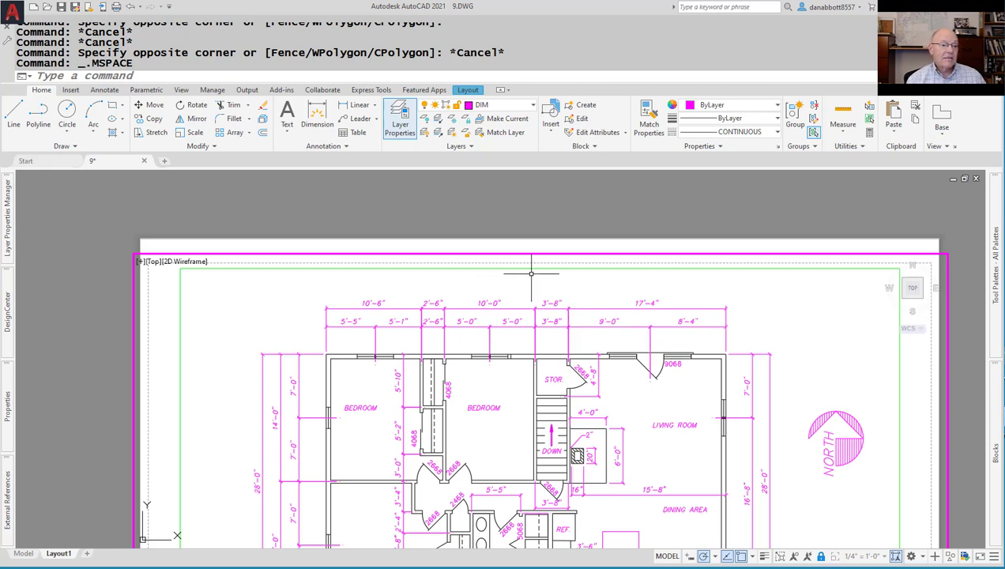
double_click(549, 199)
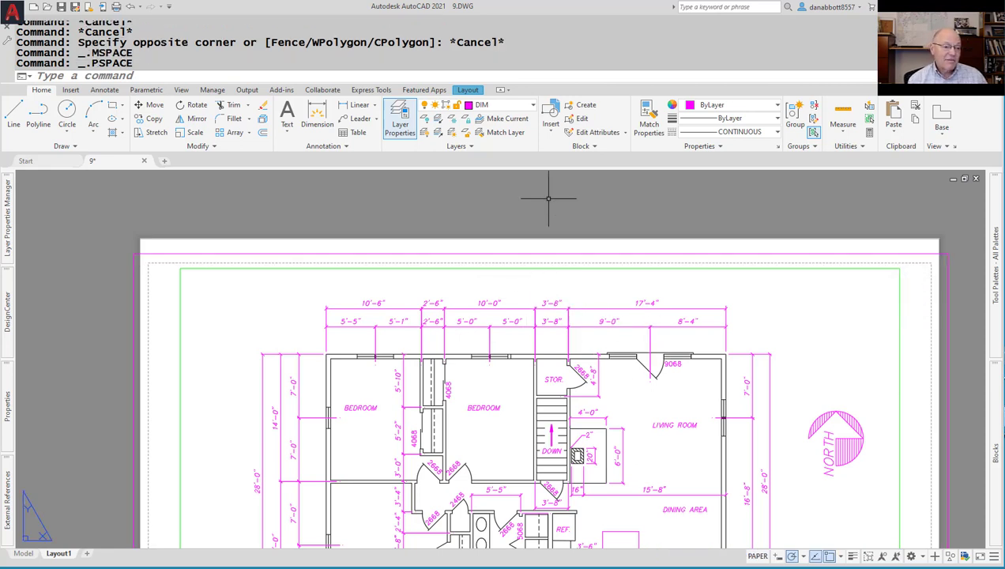
type("dli")
key("Return")
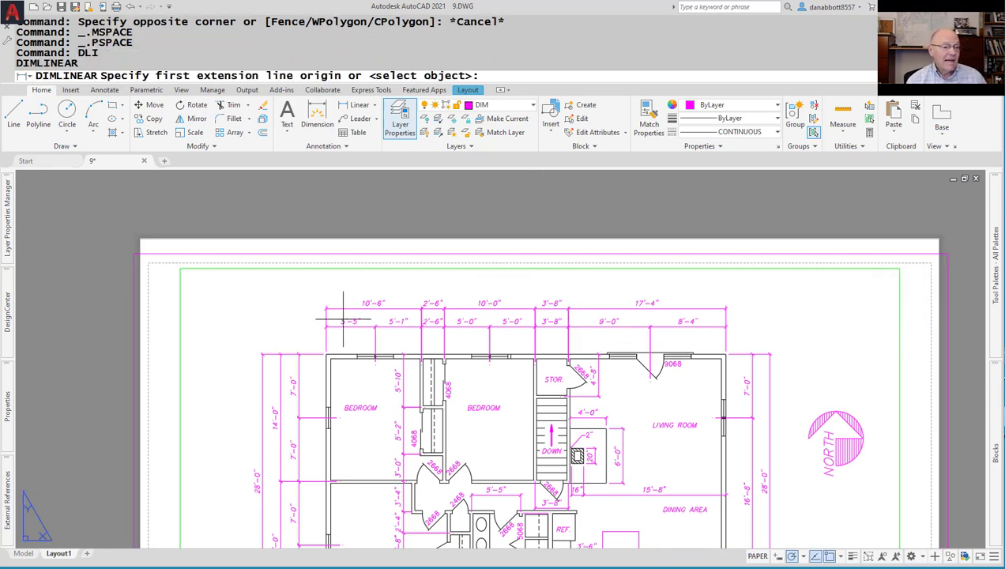
left_click(325, 354)
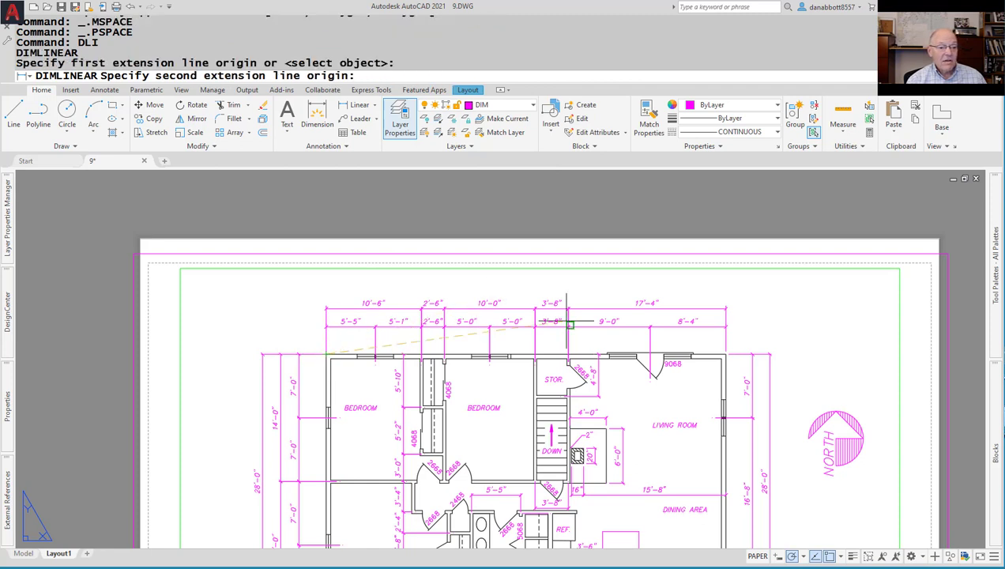
left_click(725, 355)
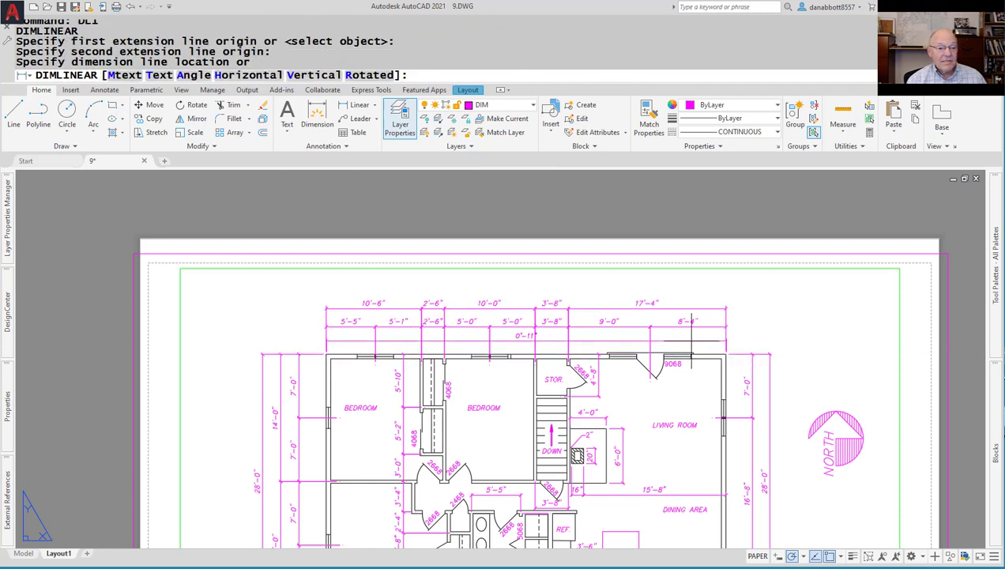
Place the overall horizontal dimension above the two existing dimension strings along the plan's upper wall.
left_click(641, 285)
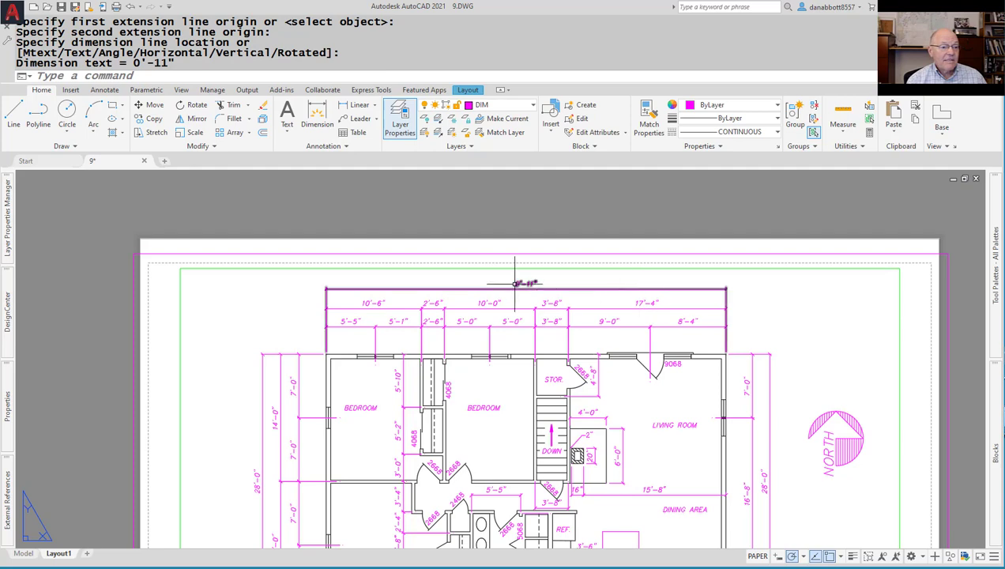
key("Escape")
scroll(493, 292, "up", 6)
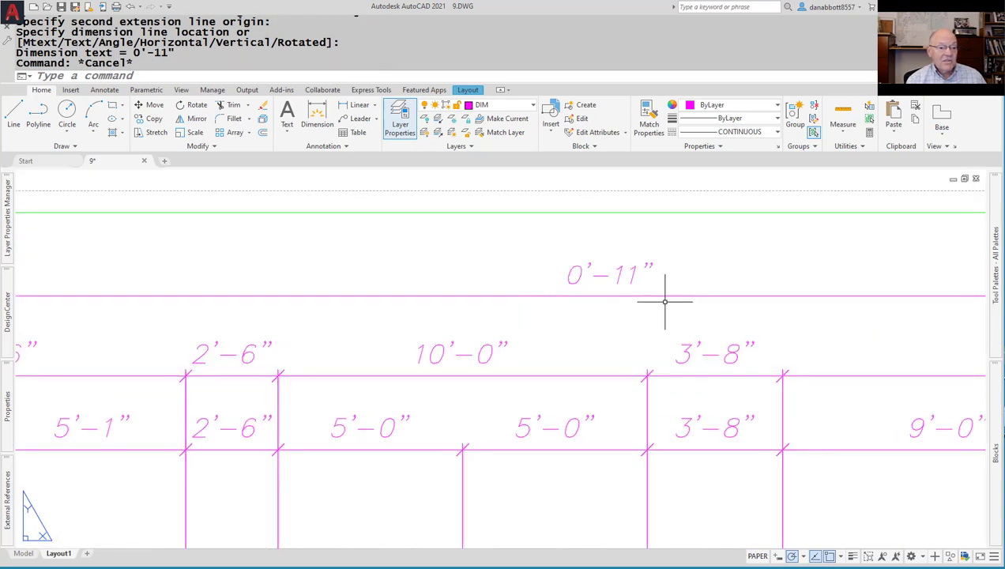
scroll(665, 301, "down", 5)
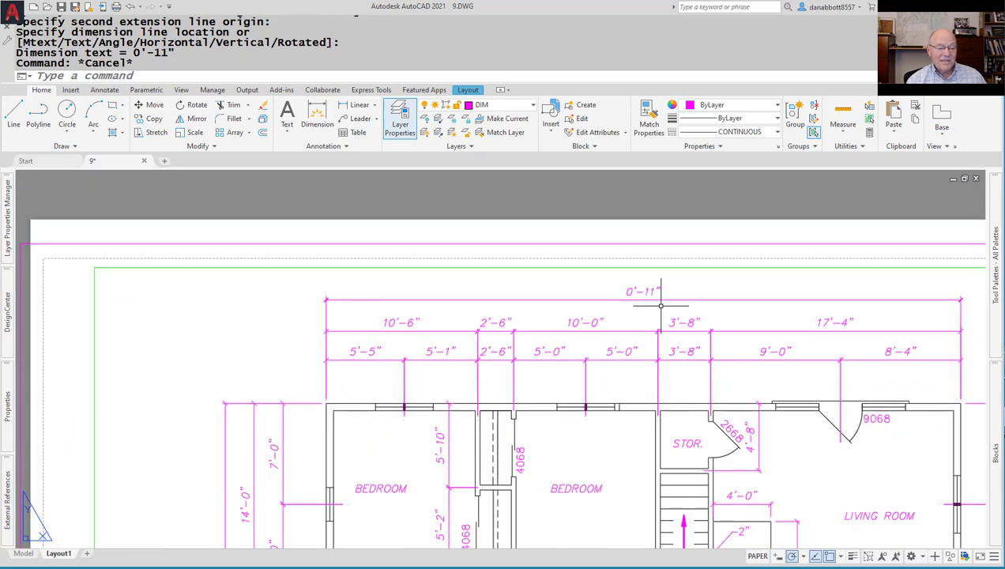
middle_click_drag(661, 312, 640, 328)
scroll(601, 301, "down", 2)
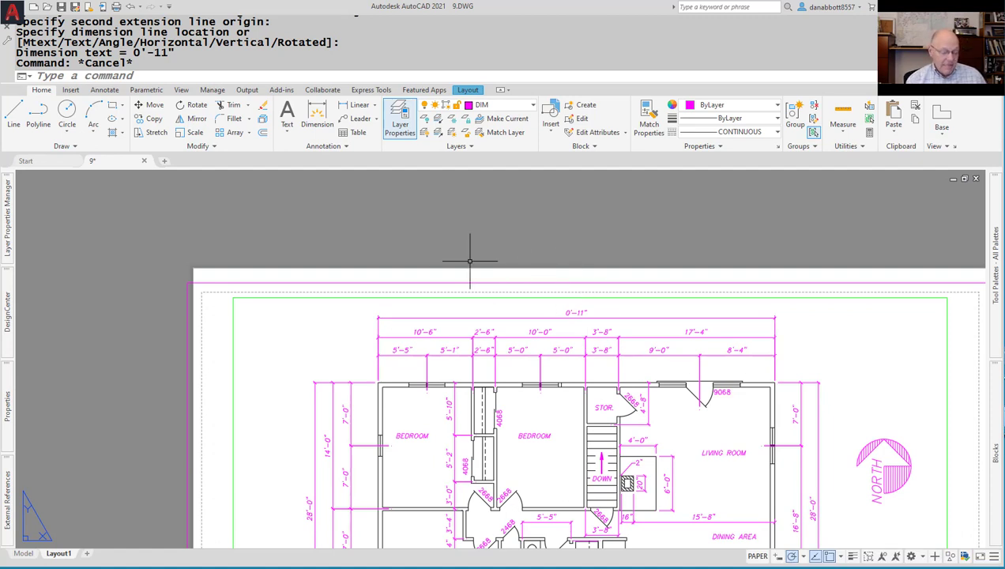
Add single-line text beside the overall dimension reading "DIMASO 0 OR 1" and "DIMASSOC 0, 1, OR 2", keeping height 1'-0" and rotation 0.
type("DT")
key("Return")
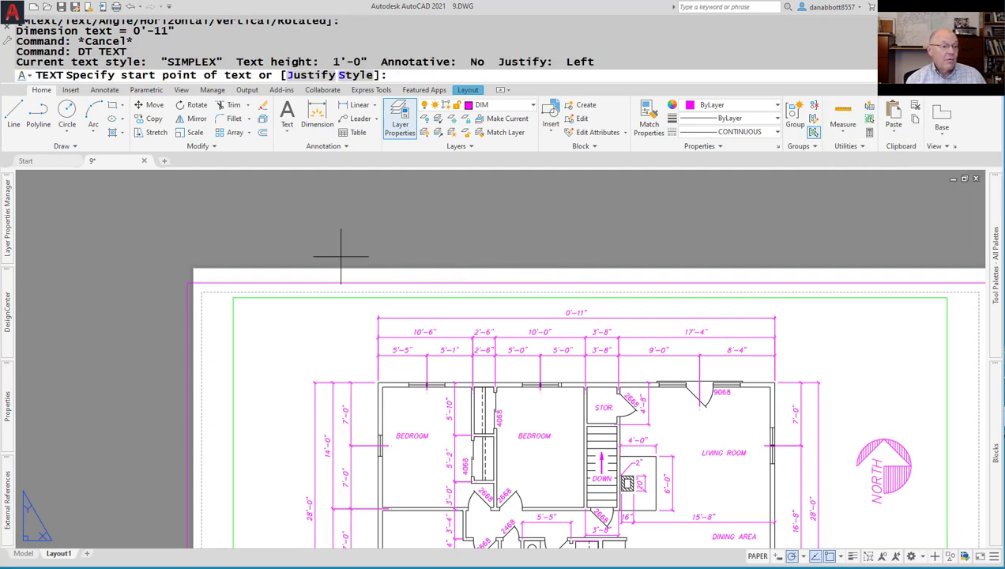
middle_click_drag(771, 352, 612, 360)
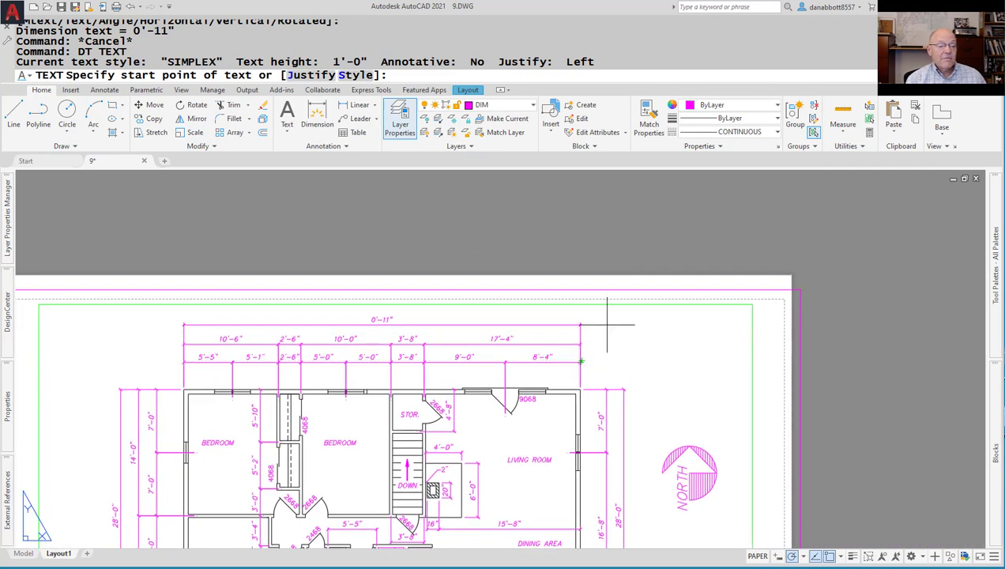
left_click(607, 325)
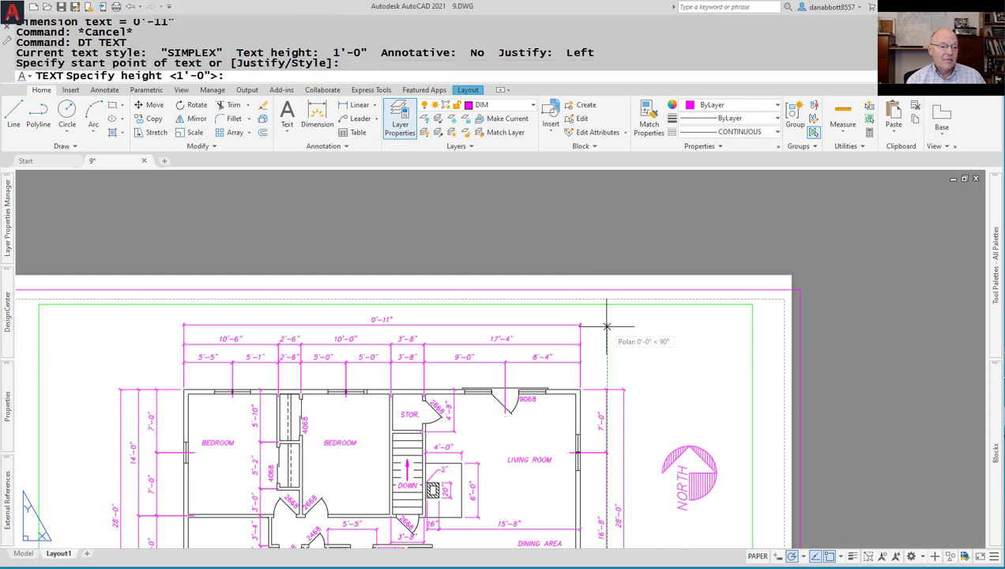
key("Return")
key("Return")
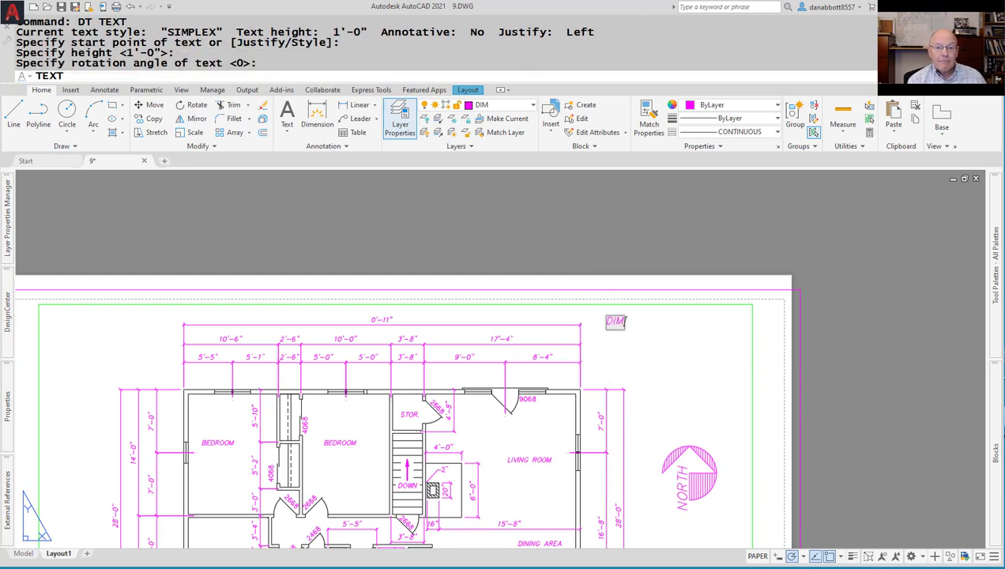
type("DIMASO")
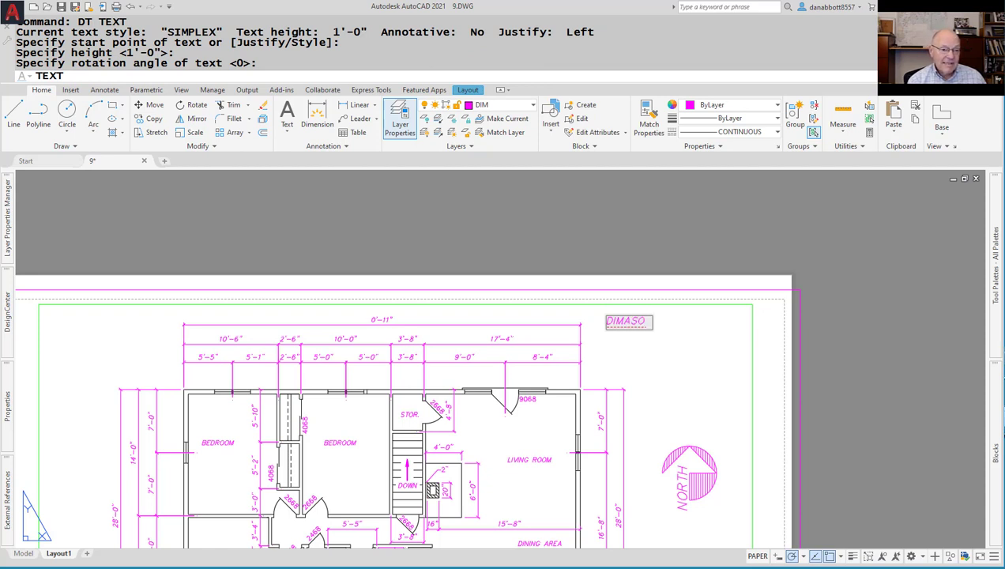
type("   0 OR 1")
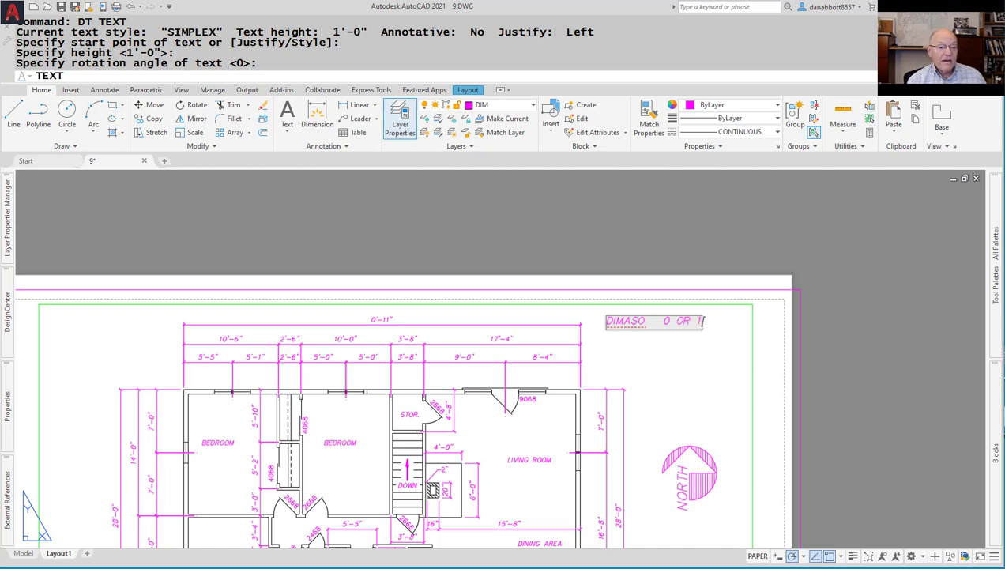
key("Return")
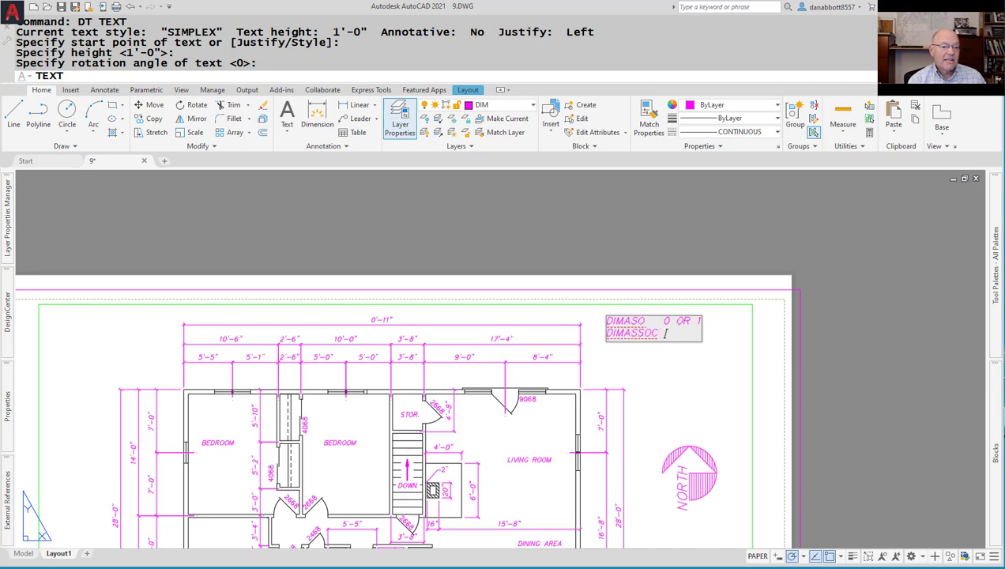
type("DIMASSOC  0, 1, OR 2")
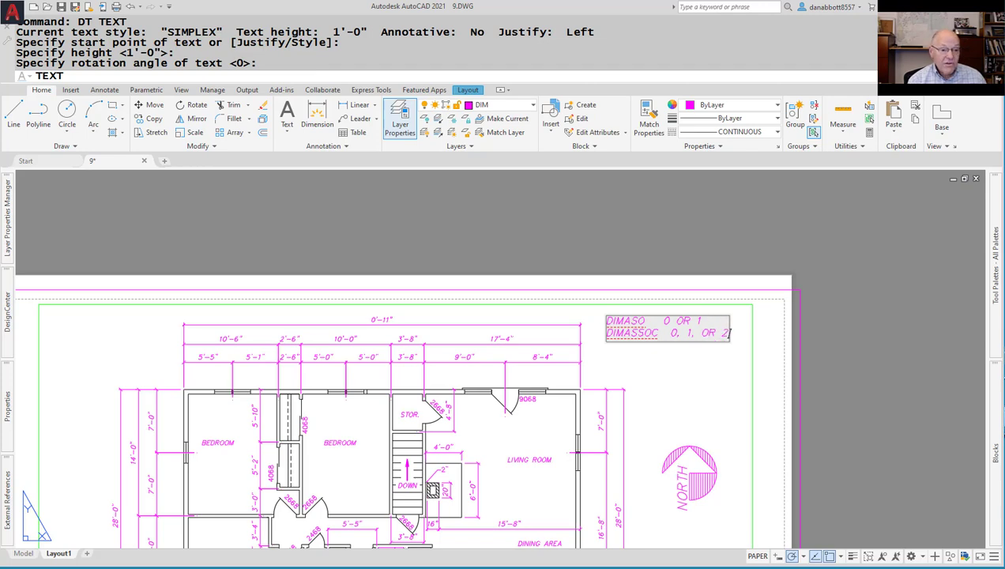
key("Escape")
Set the height of both oversized DIMASO and DIMASSOC text lines to .1.
scroll(607, 326, "down", 10)
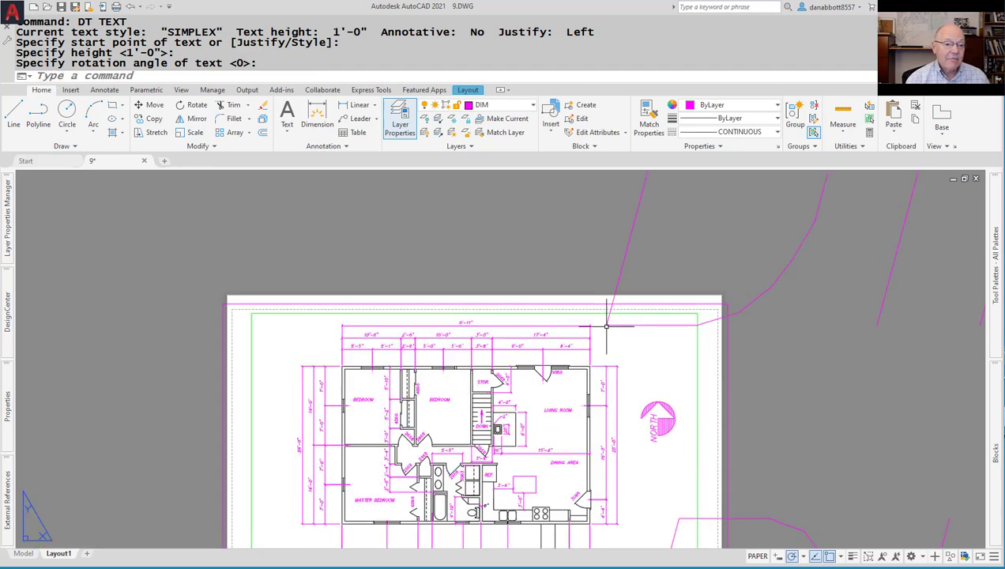
scroll(778, 332, "down", 3)
scroll(775, 347, "up", 3)
middle_click_drag(777, 350, 674, 415)
scroll(767, 356, "up", 2)
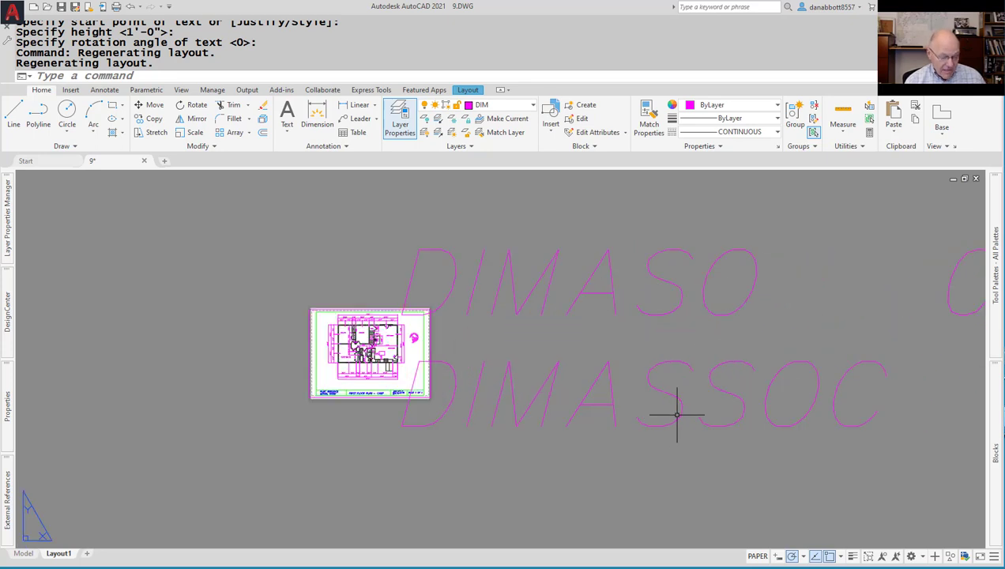
left_click(729, 229)
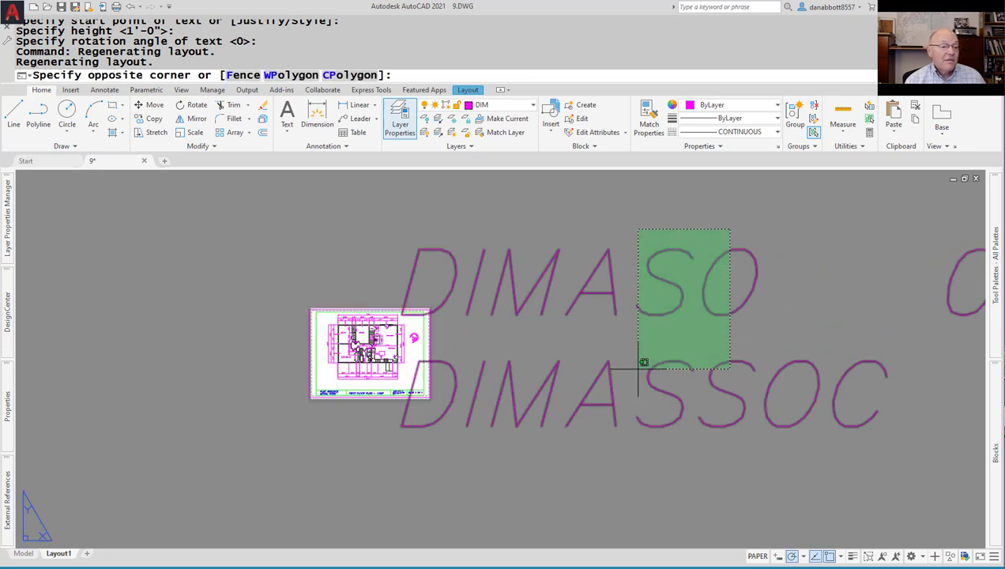
left_click(580, 447)
mouse_move(16, 418)
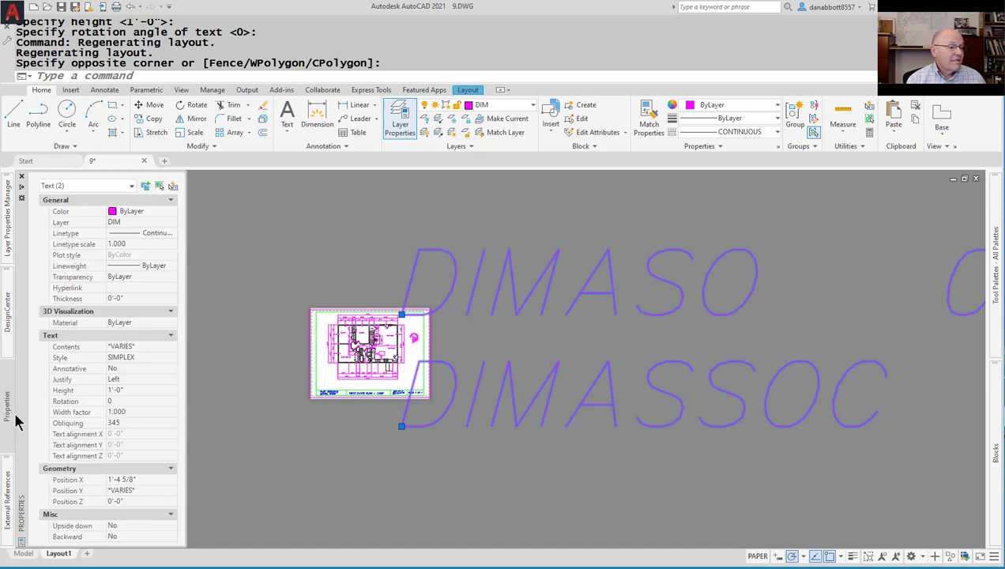
left_click(146, 388)
key("BackSpace")
type(".1")
key("Tab")
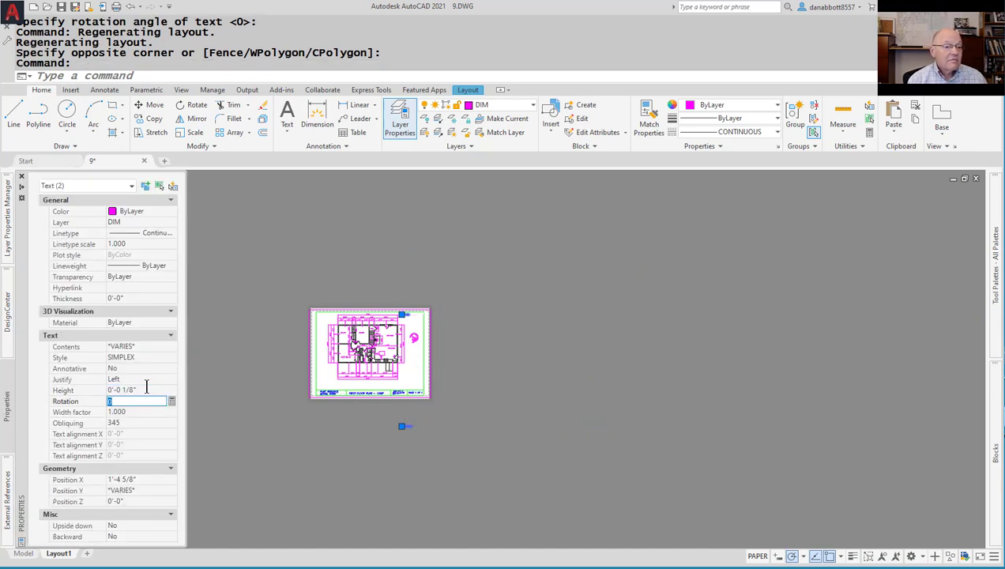
scroll(411, 308, "up", 10)
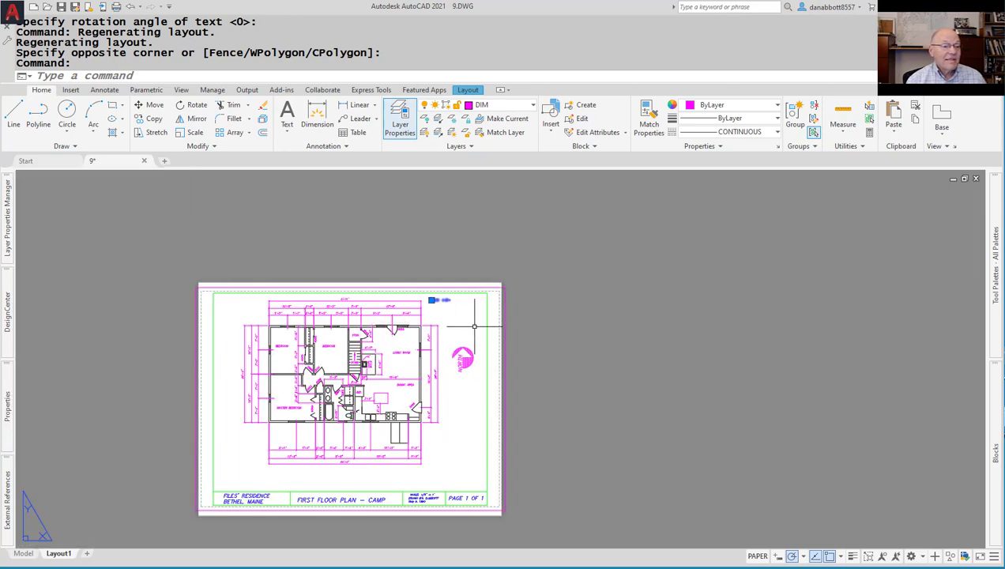
key("Escape")
Add single-line text "DIMASSOC 0,1,2" just below the DIMASO note, with height .1 and rotation 0.
scroll(465, 381, "down", 4)
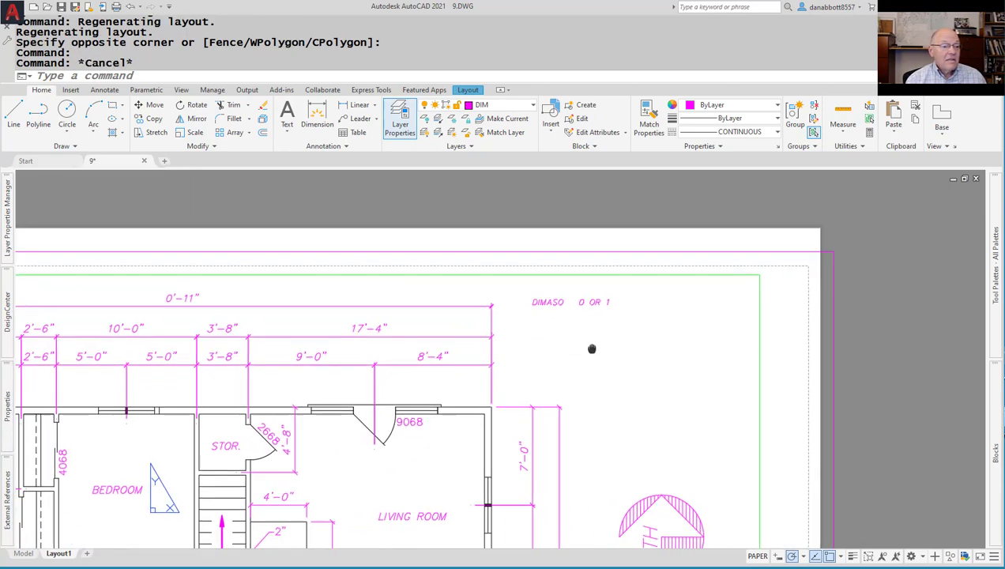
scroll(598, 348, "down", 5)
scroll(598, 349, "up", 5)
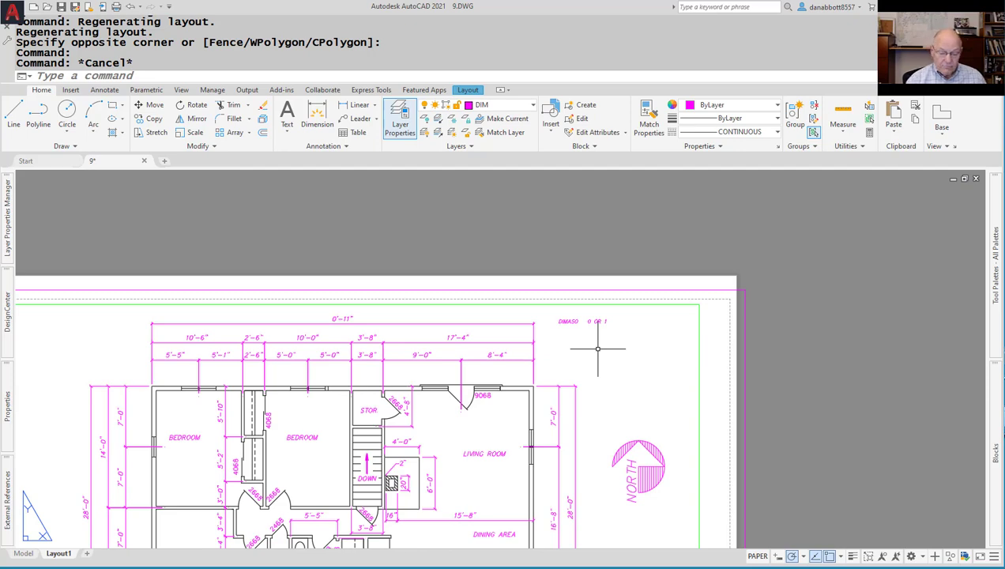
scroll(599, 349, "up", 2)
type("d")
key("Return")
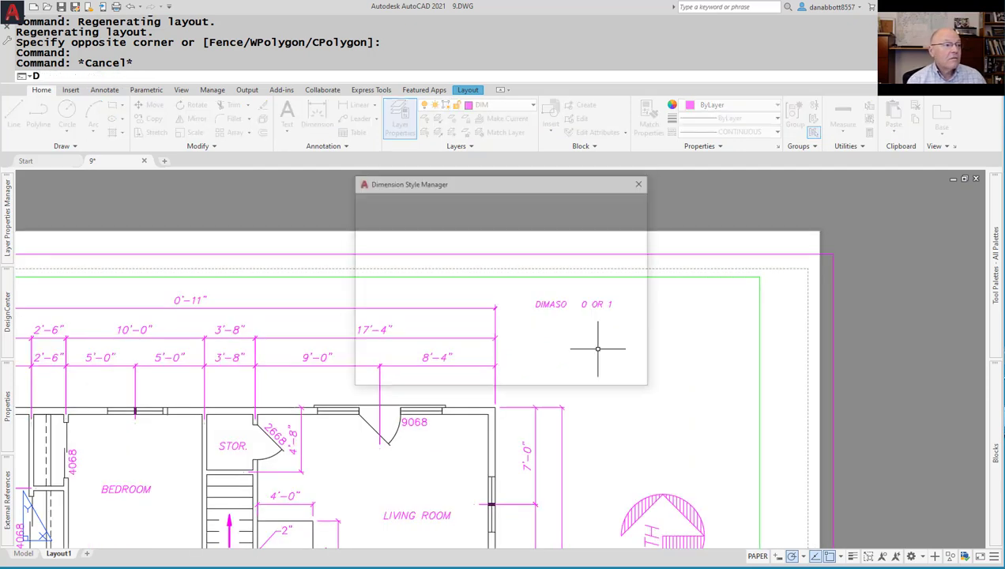
type("dt")
key("Return")
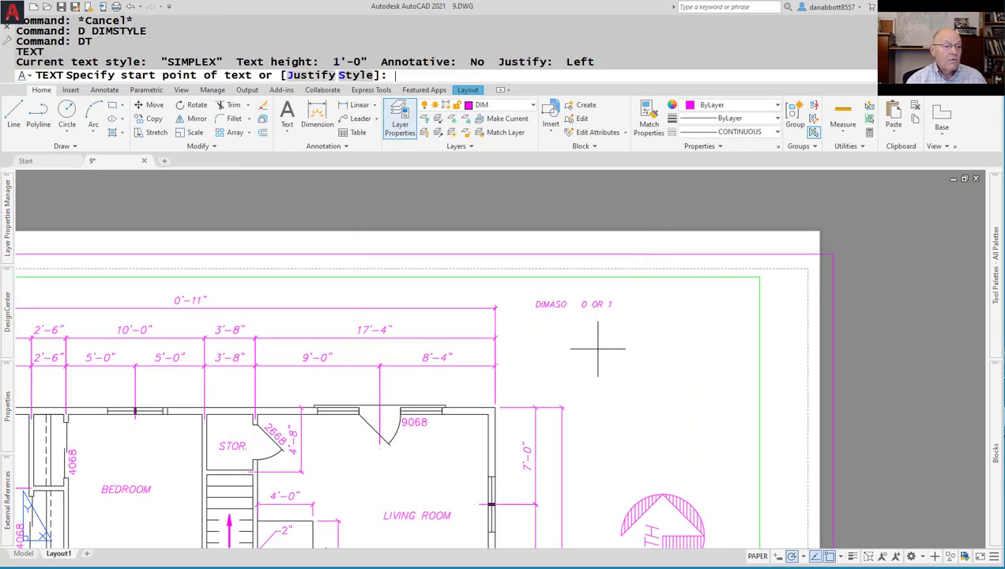
left_click(535, 323)
type(".")
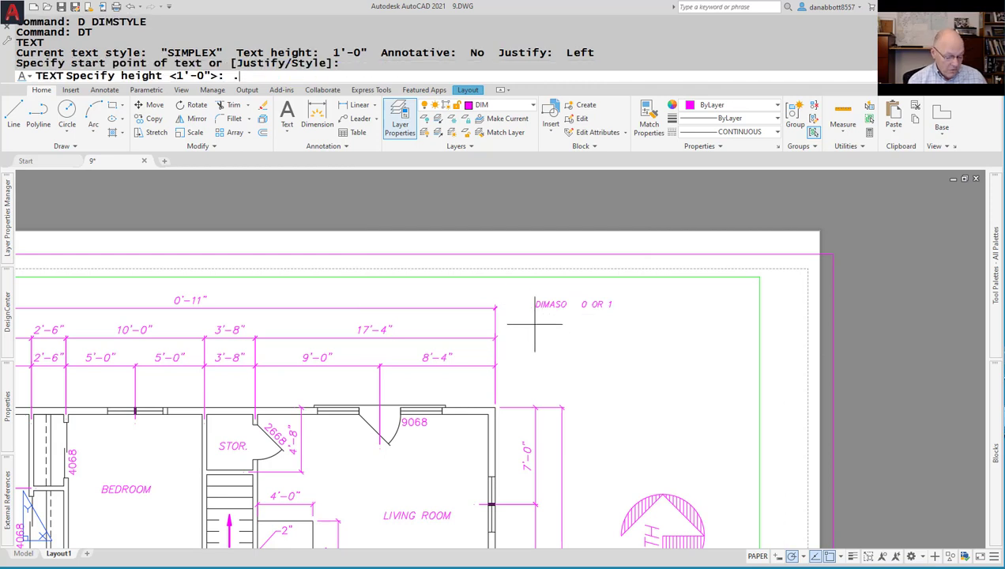
type("1")
key("Return")
key("Return")
type("DIMASO")
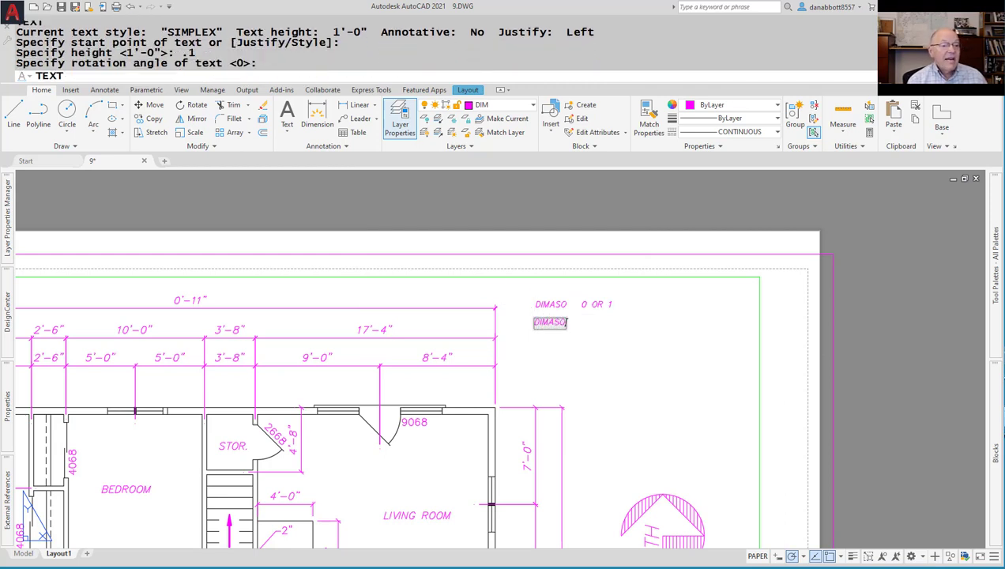
key("BackSpace")
type("SOC 0,1,2")
key("Return")
key("Return")
Set the DIMASSOC system variable to 2.
middle_click_drag(584, 388, 672, 427)
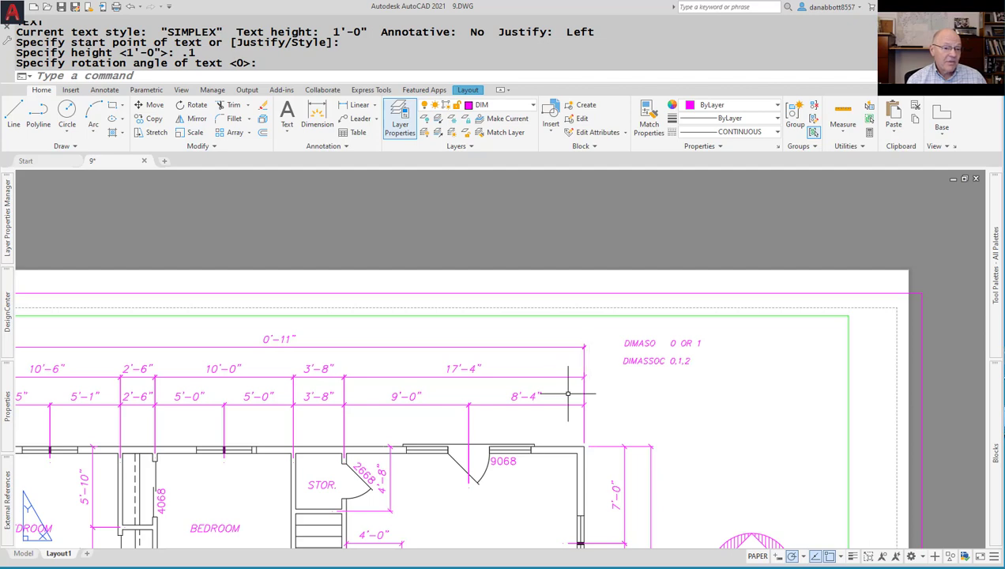
scroll(516, 460, "down", 3)
middle_click_drag(516, 460, 594, 449)
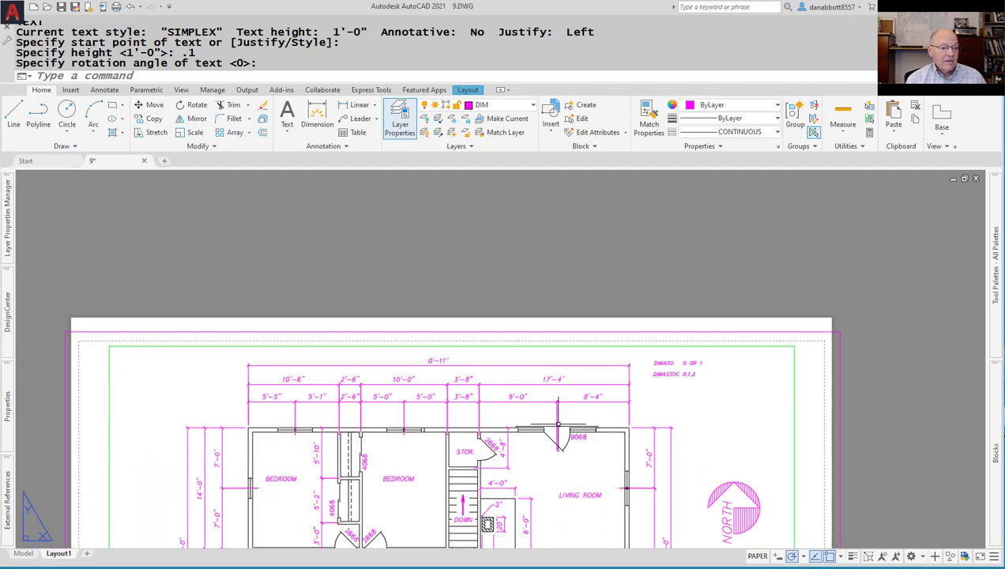
left_click(474, 431)
key("Escape")
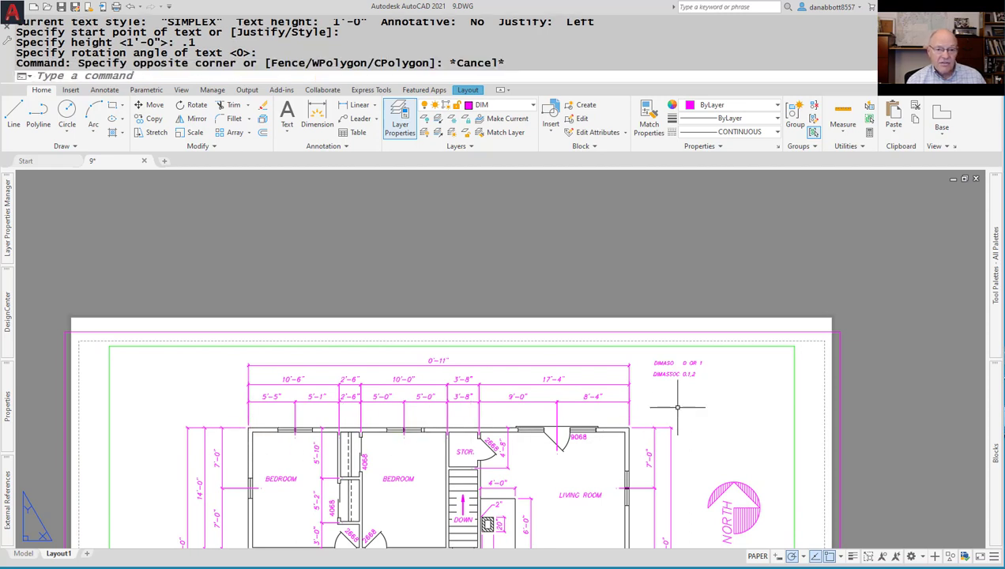
type("DIMA")
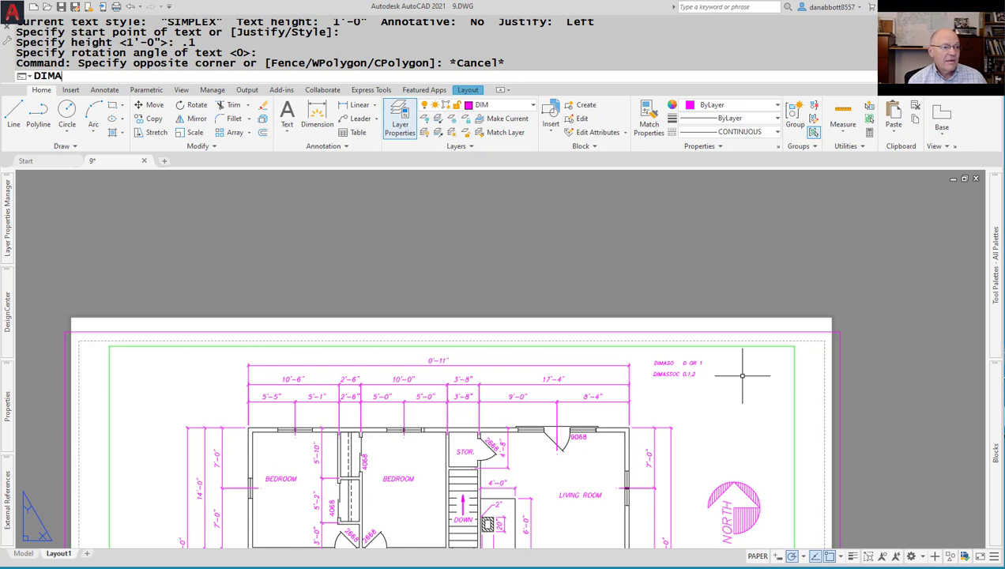
type("SSOC")
key("Return")
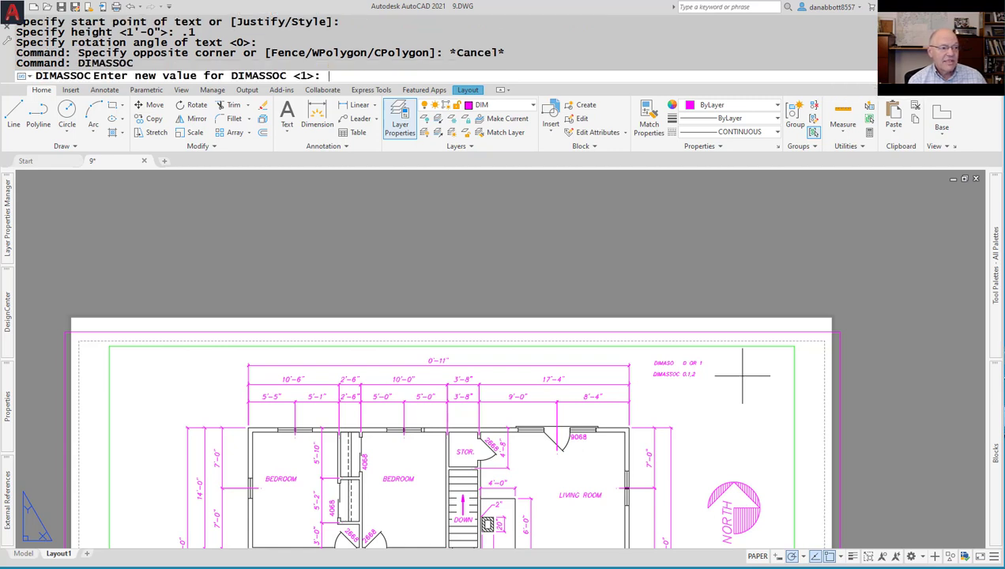
type("2")
key("Return")
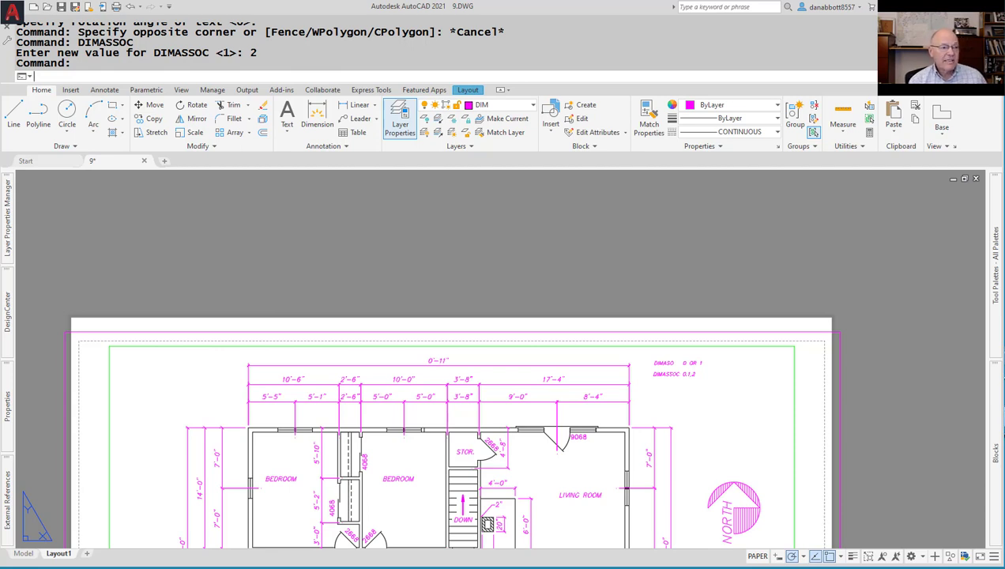
Add a linear dimension between the upper wall's two outer corners and place it above the existing overall dimension.
type("DLI")
key("Return")
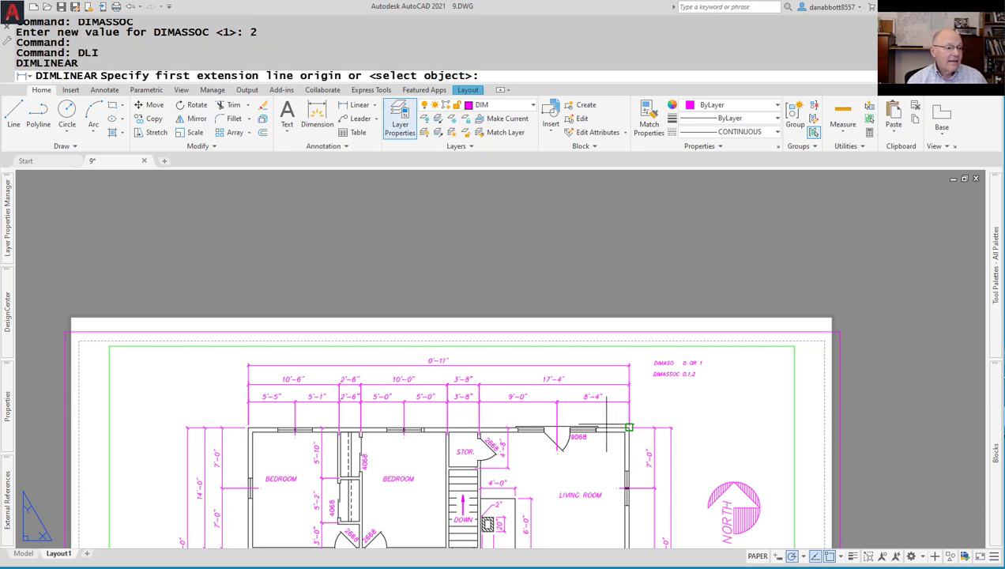
left_click(250, 429)
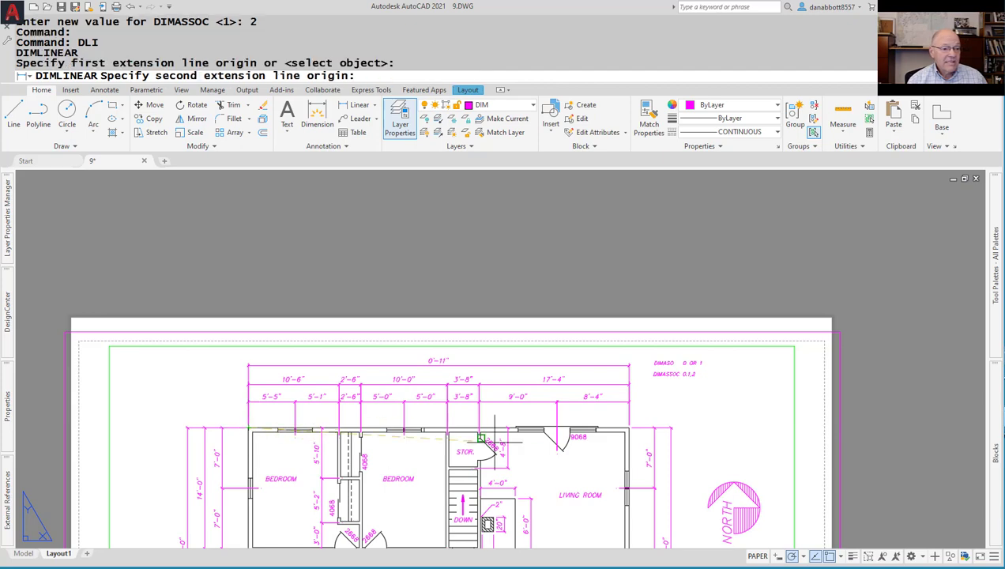
left_click(630, 429)
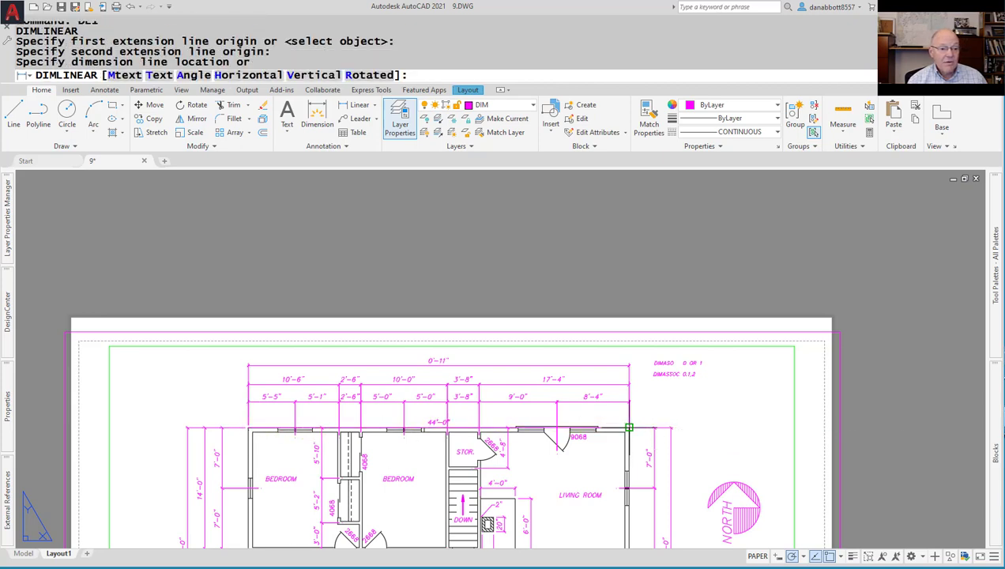
left_click(551, 357)
scroll(498, 332, "up", 4)
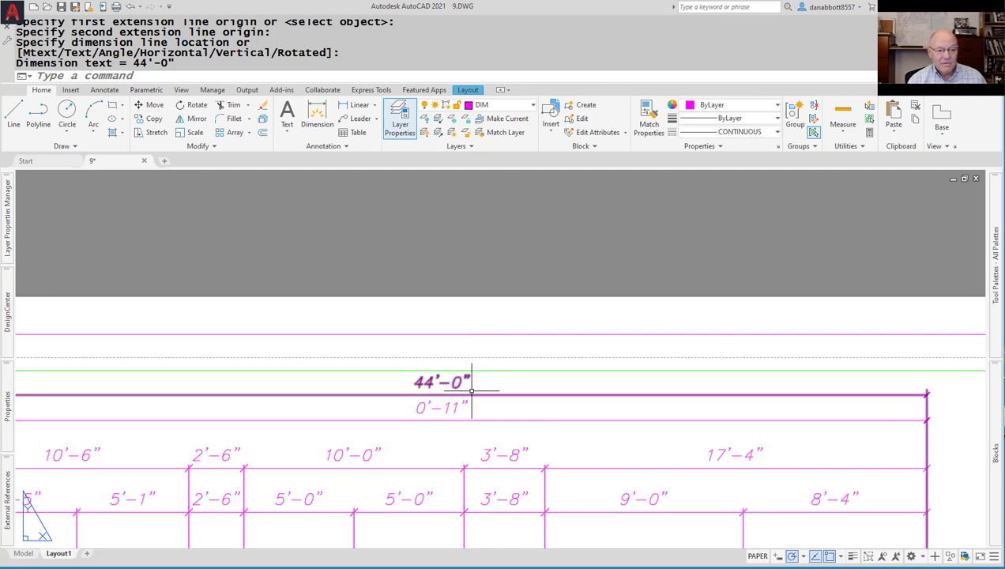
scroll(640, 399, "down", 4)
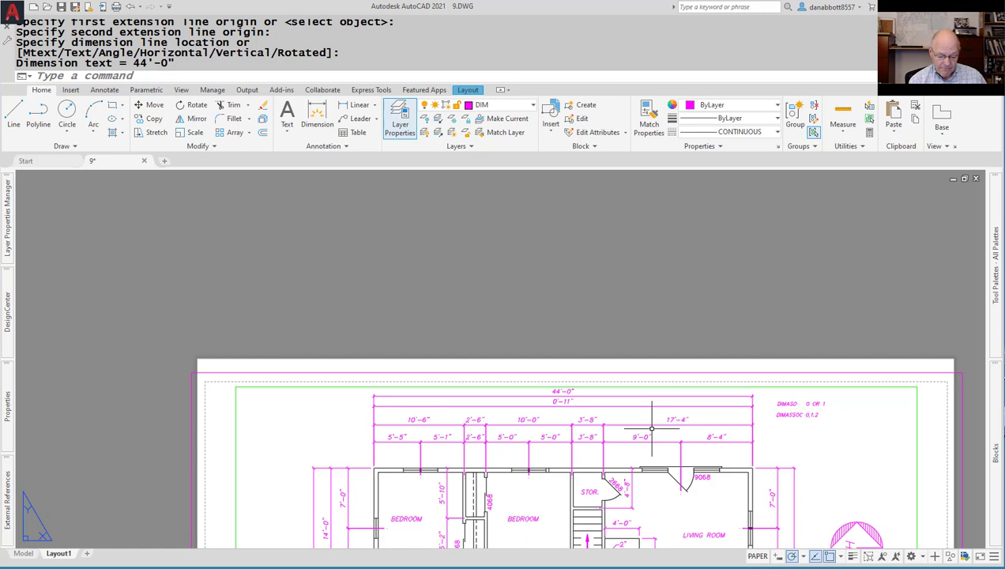
Activate model space inside the floor plan viewport on the layout.
middle_click_drag(652, 429, 649, 374)
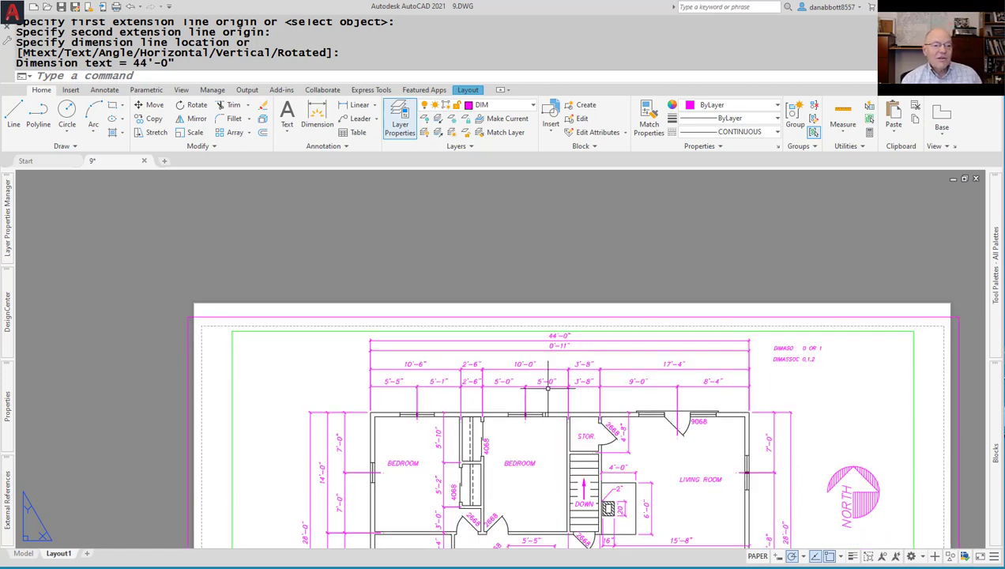
scroll(809, 382, "down", 2)
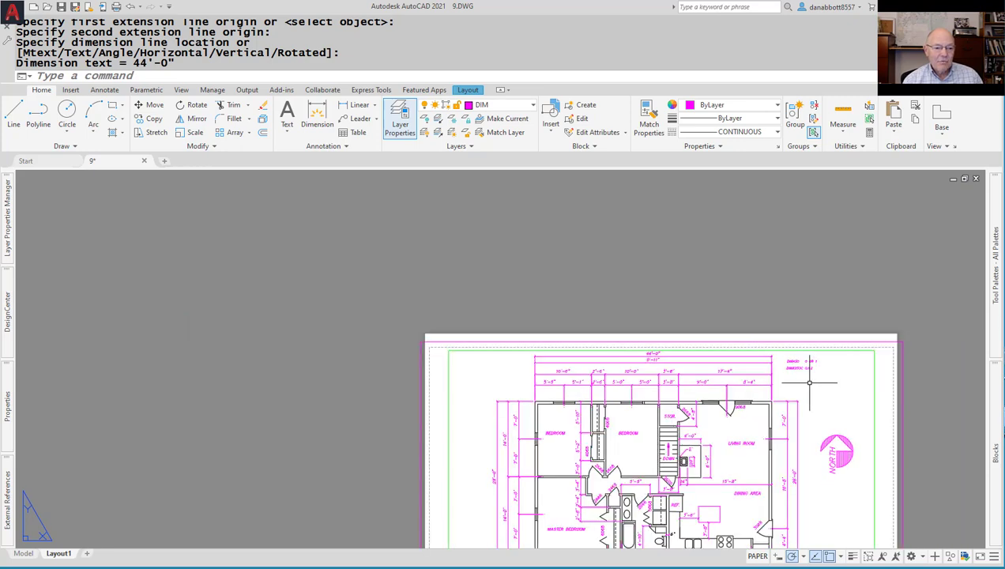
scroll(809, 382, "up", 1)
scroll(751, 372, "up", 1)
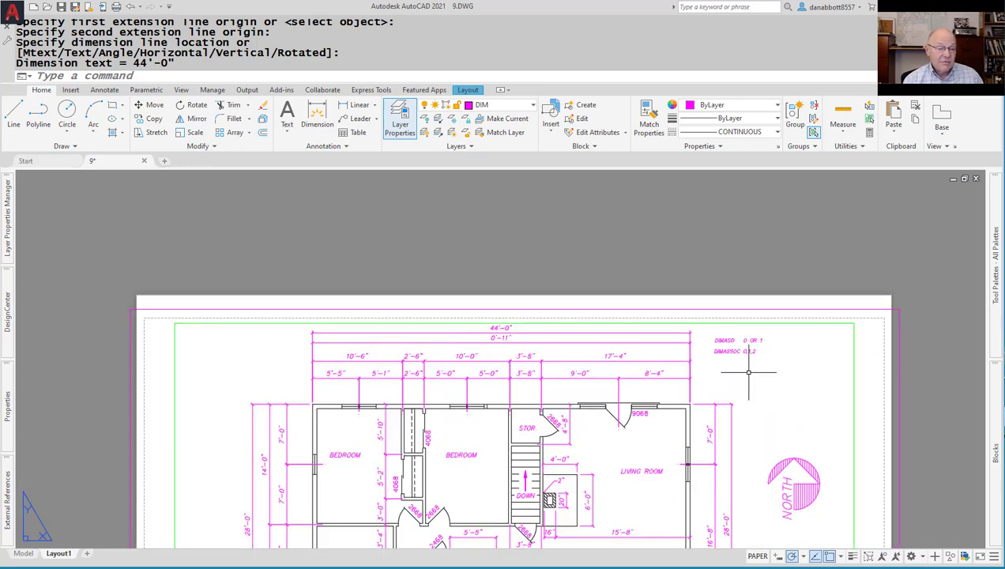
double_click(721, 377)
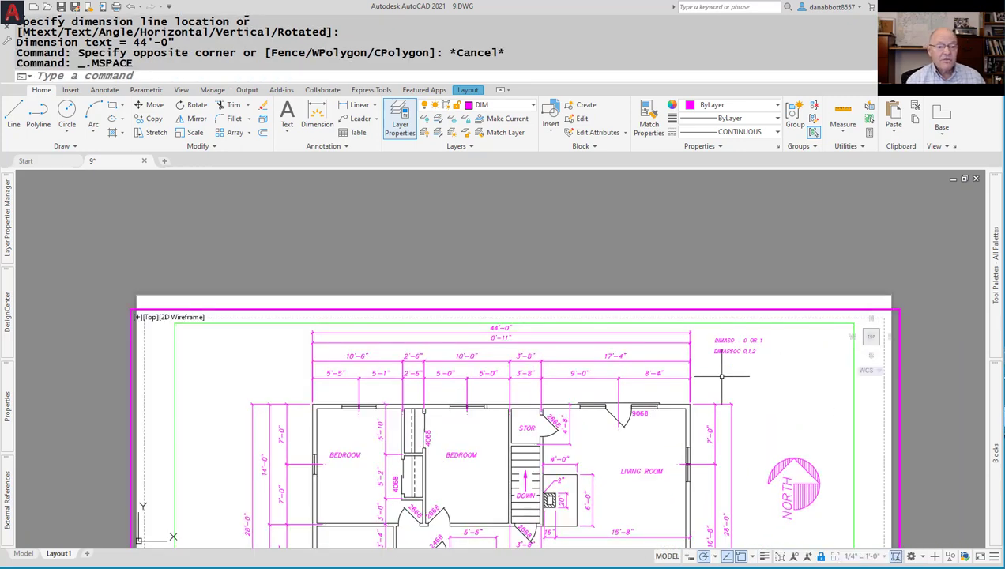
type("CHPSPACE")
key("Return")
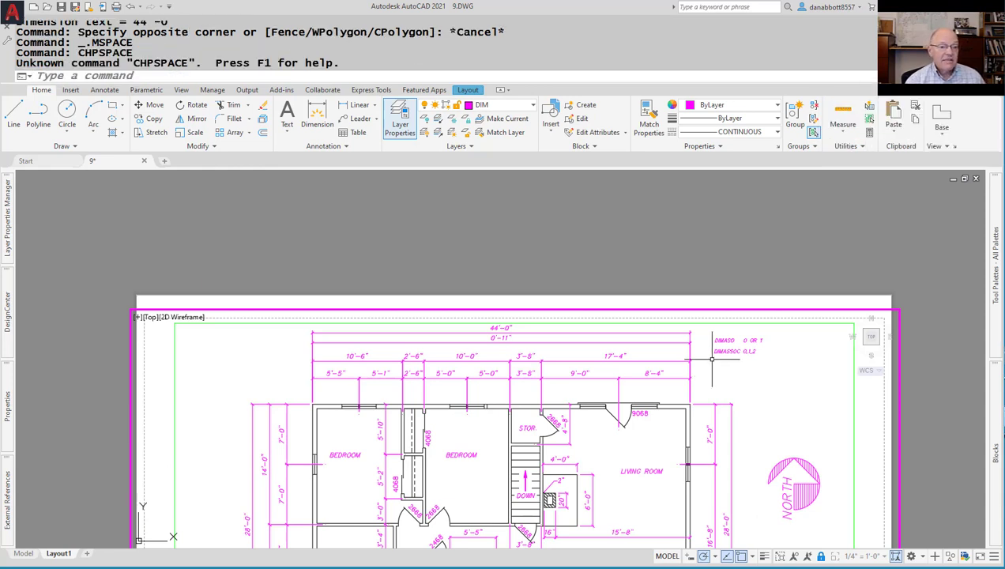
left_click(712, 359)
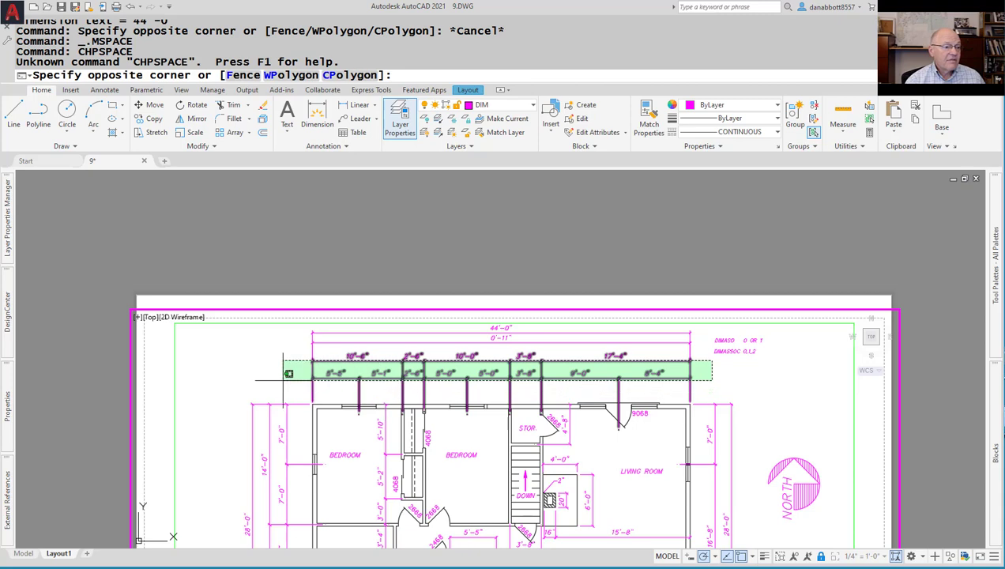
left_click(255, 381)
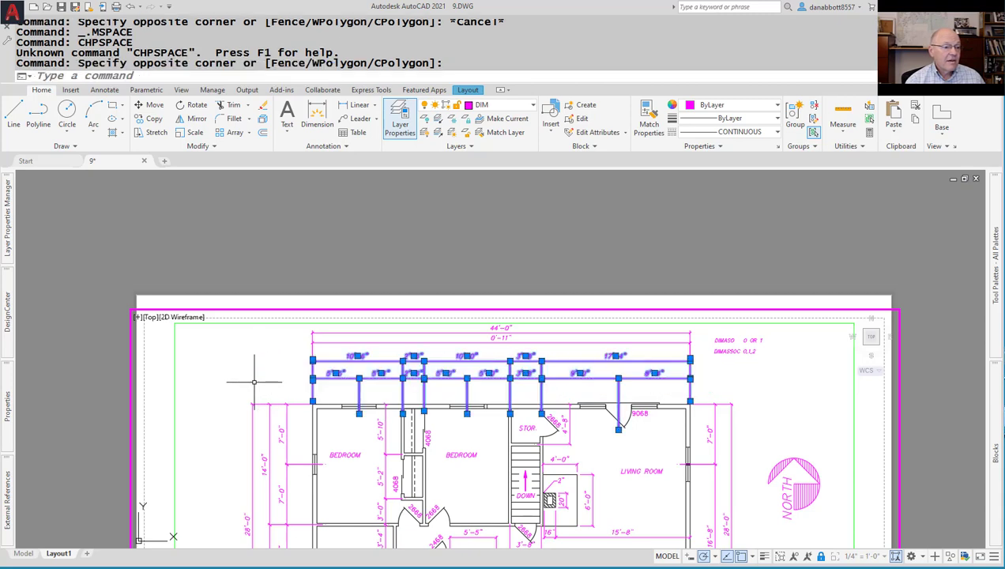
double_click(255, 382)
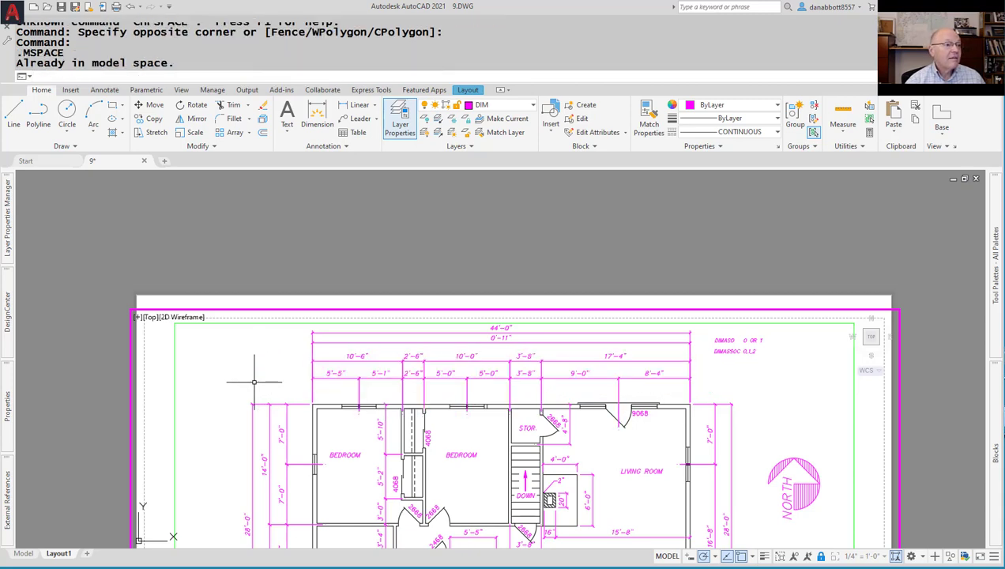
double_click(255, 381)
key("Escape")
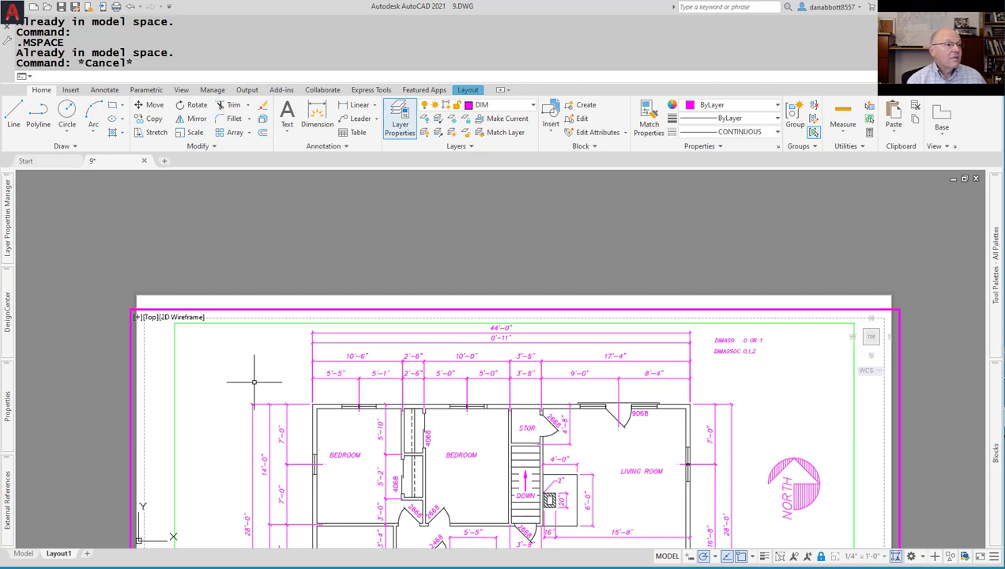
Use CHSPACE to transfer the two rows of room and opening dimensions above the upper wall from model space to paper space.
type("CHSPACE")
key("Return")
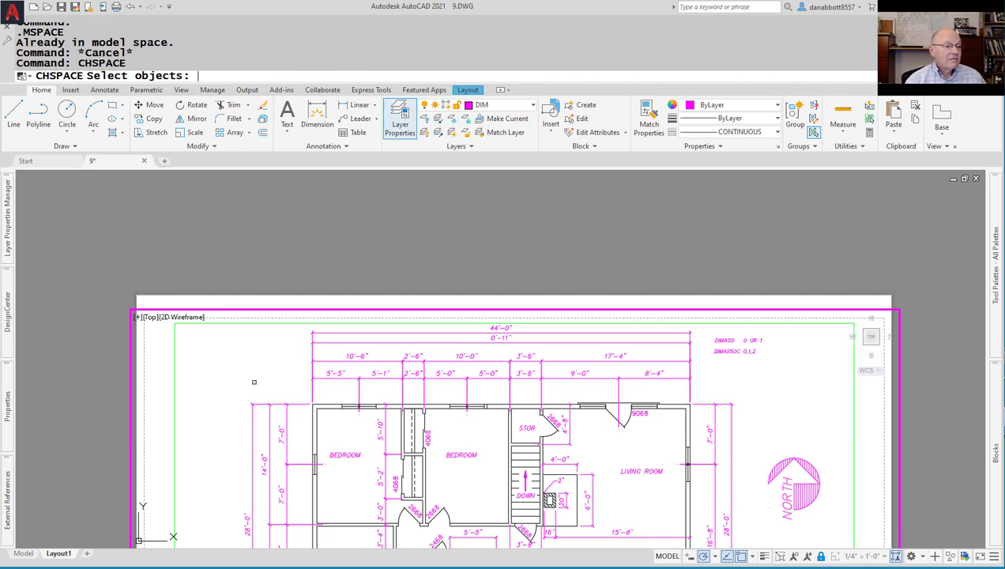
left_click(712, 354)
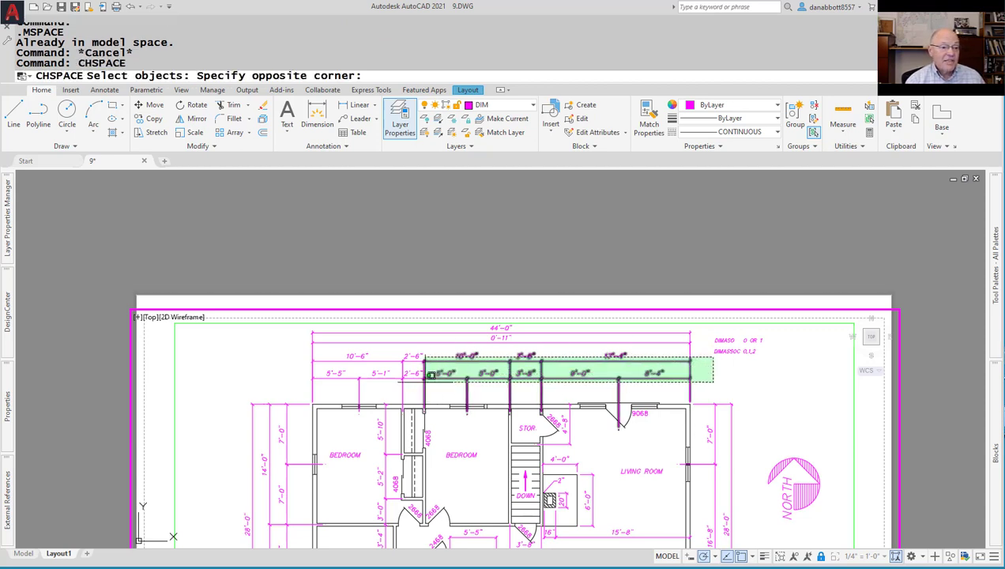
left_click(294, 386)
key("Return")
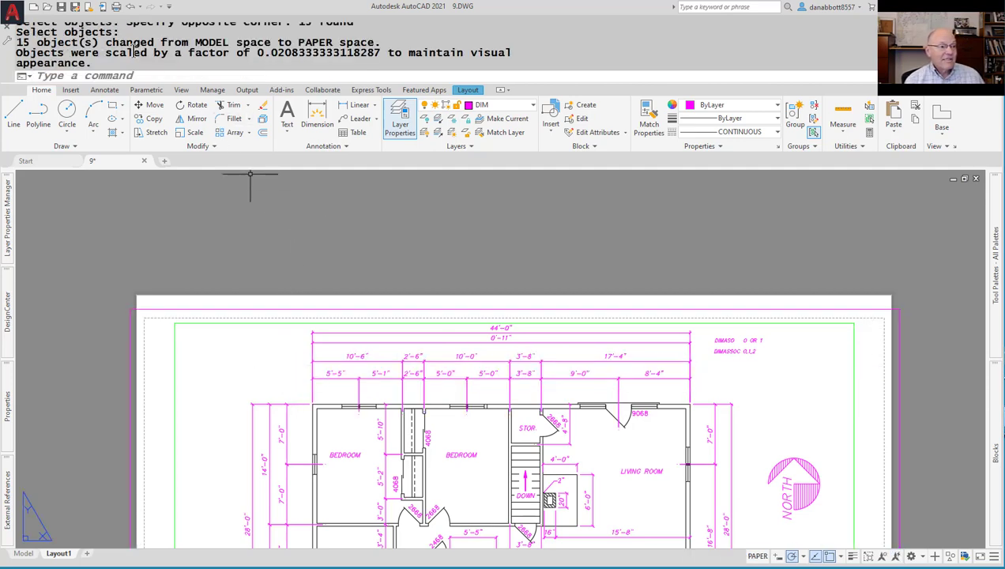
key("Escape")
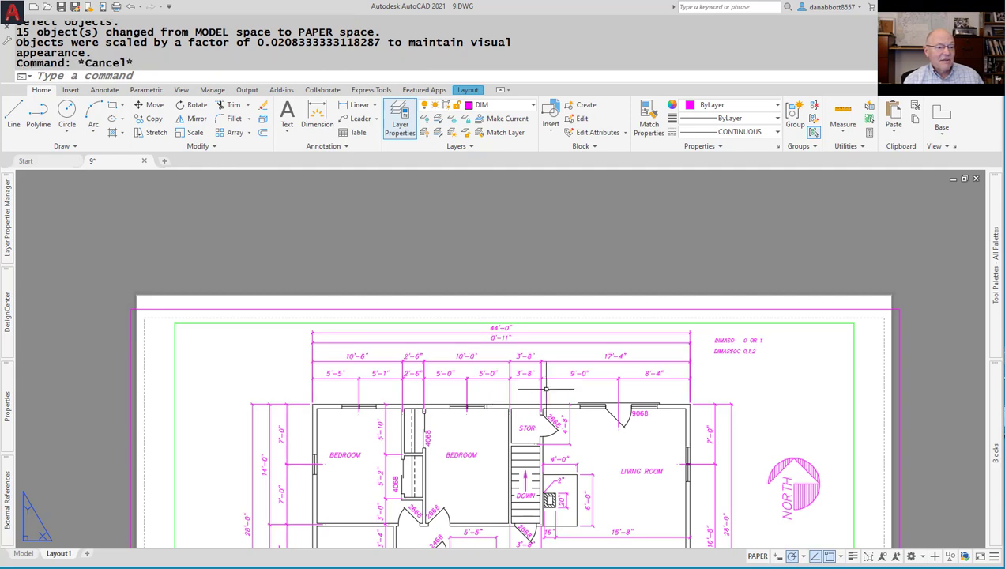
scroll(556, 381, "up", 2)
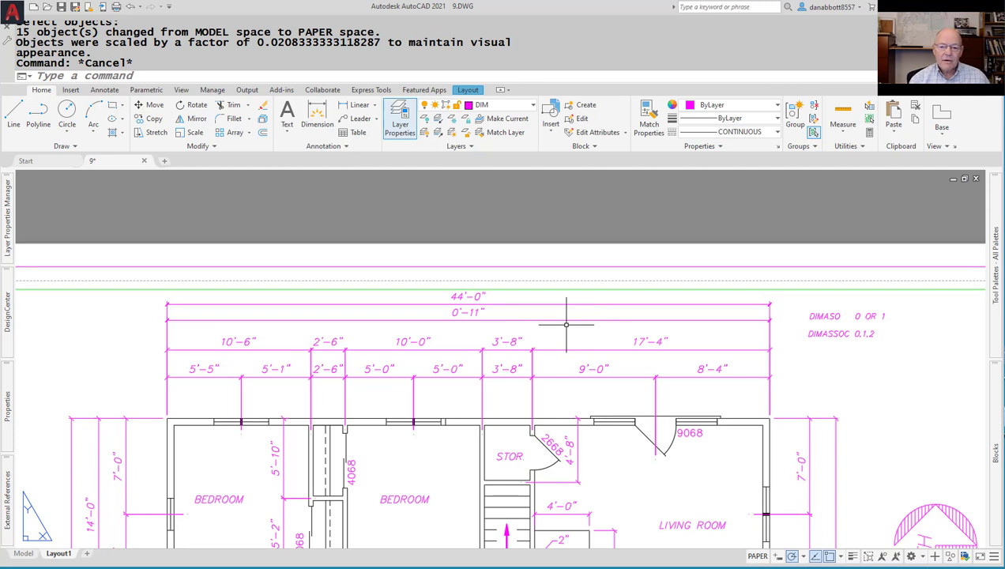
left_click(712, 229)
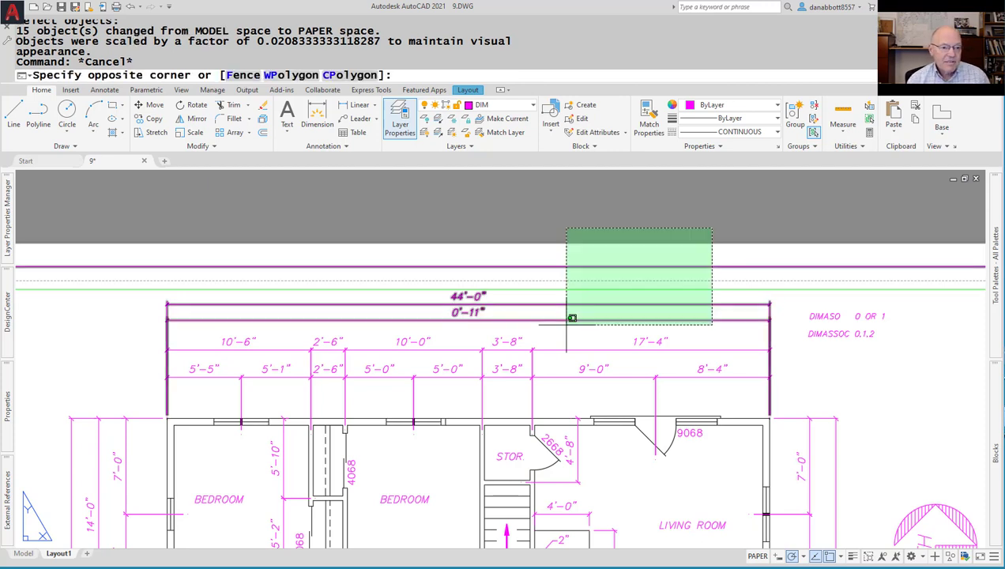
key("Escape")
key("Escape")
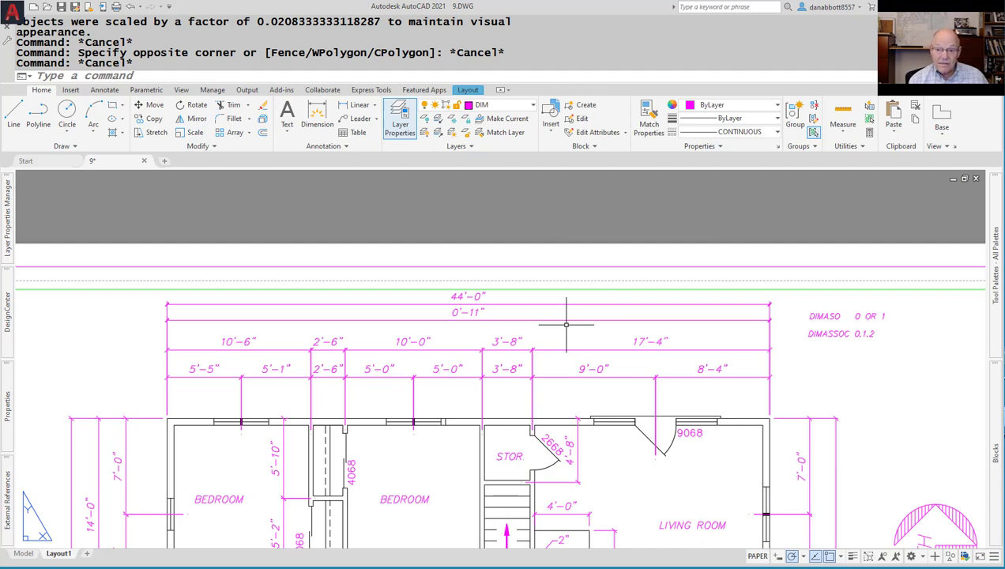
Open the drawing 10.dwg.
type("10")
key("Return")
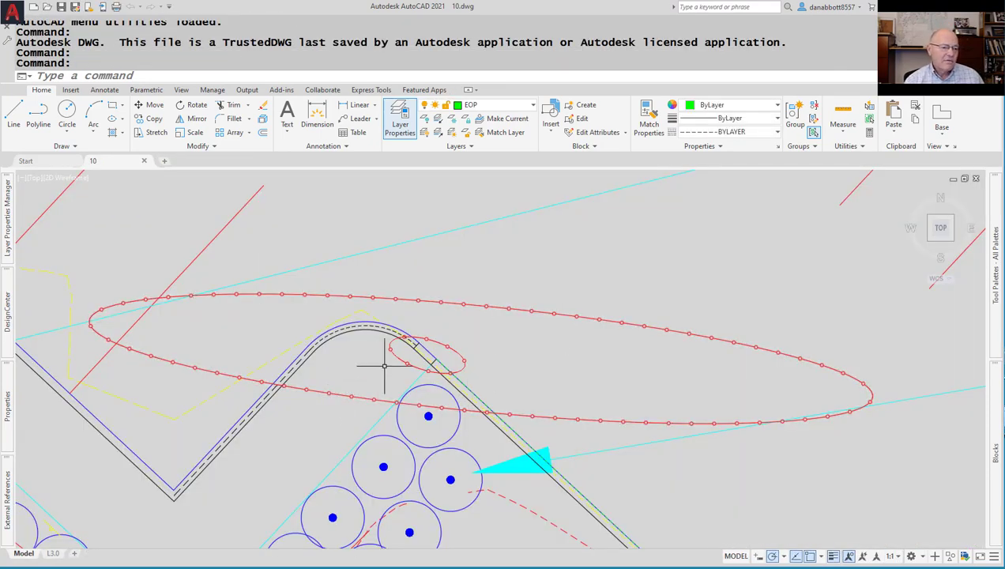
Measure a distance between two points inside the Early Childhood Education Center building outline.
scroll(384, 365, "down", 5)
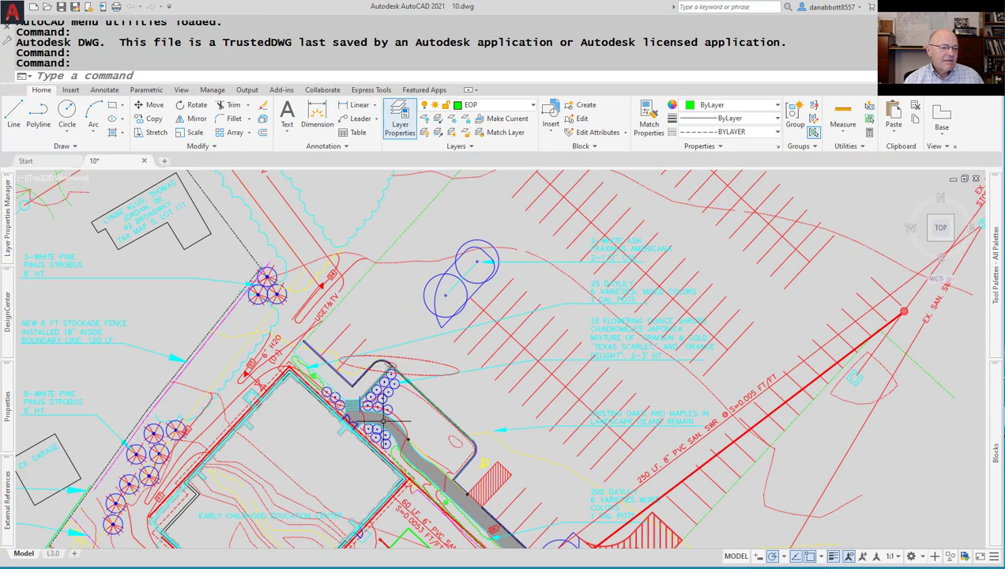
middle_click_drag(385, 366, 354, 439)
scroll(356, 443, "up", 5)
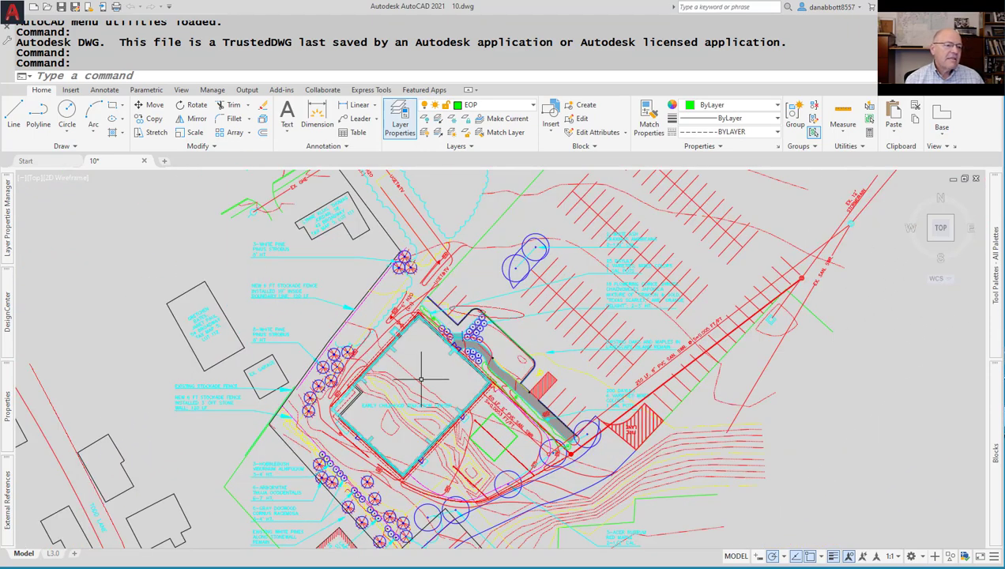
type("DI")
key("Return")
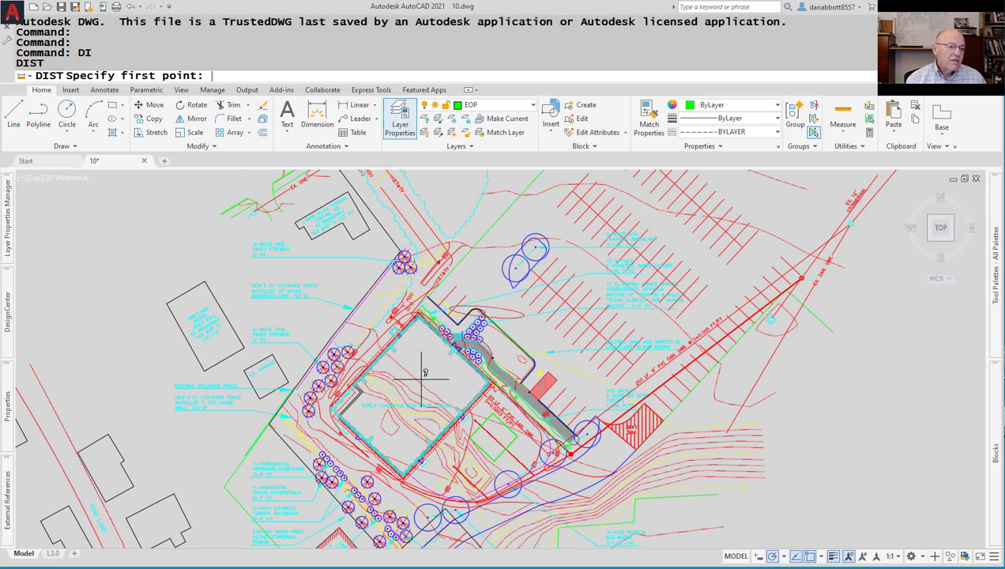
left_click(360, 419)
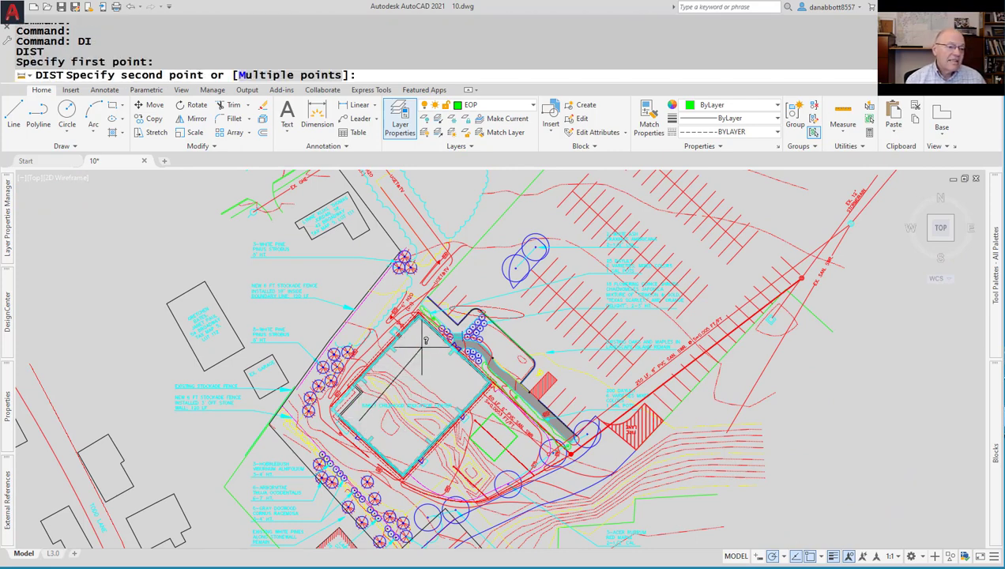
left_click(426, 345)
key("Escape")
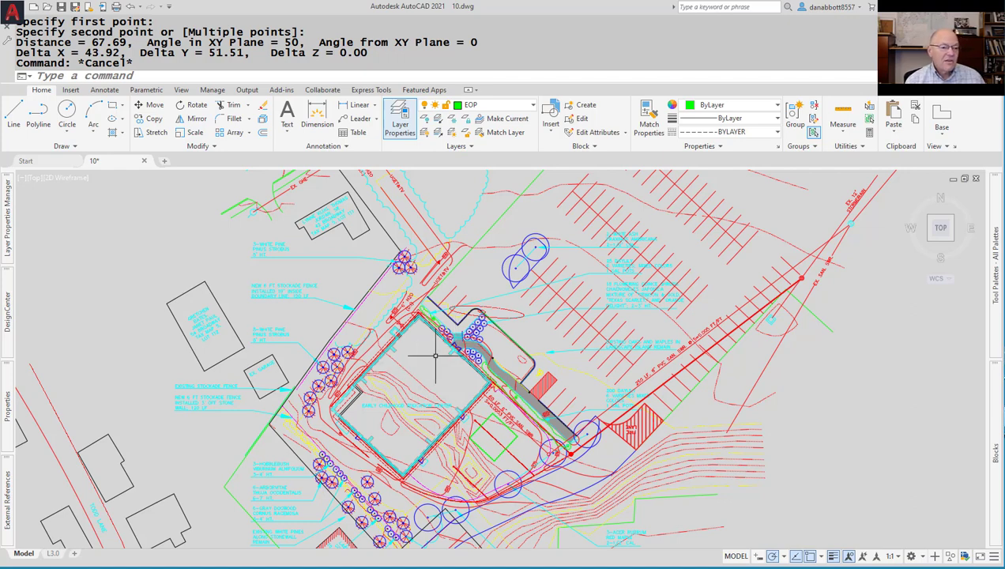
Start a distance measurement at the rounded curb corner beside the small red ellipse and enable the Endpoint object snap.
scroll(433, 354, "up", 2)
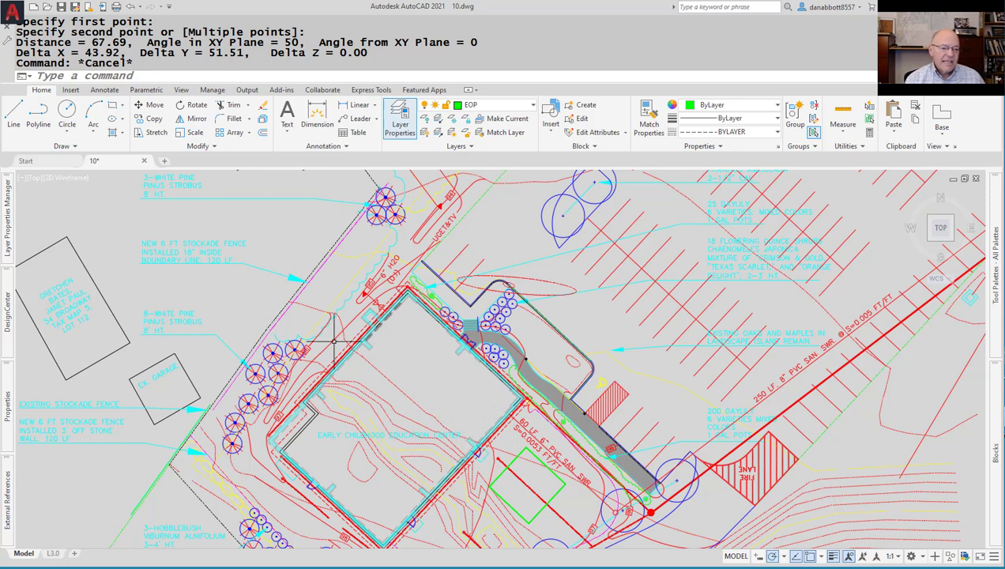
middle_click_drag(475, 332, 443, 393)
scroll(475, 382, "up", 8)
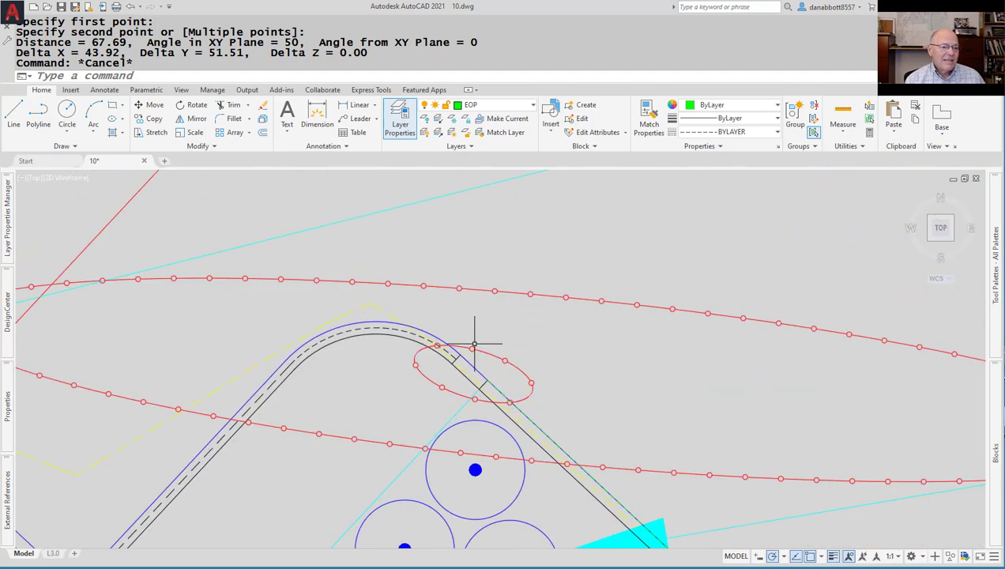
middle_click_drag(556, 368, 595, 344)
key("Escape")
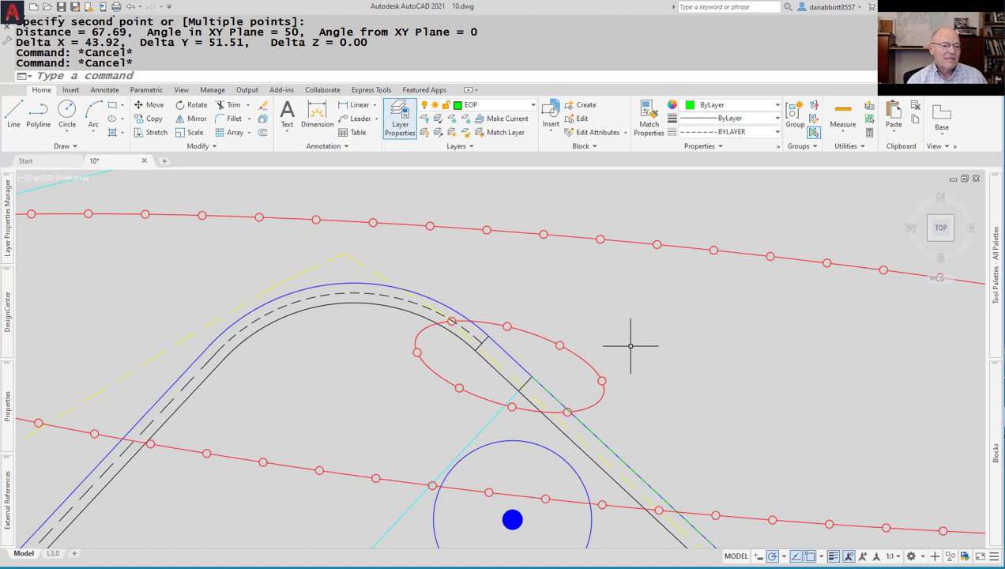
type("DI")
key("Return")
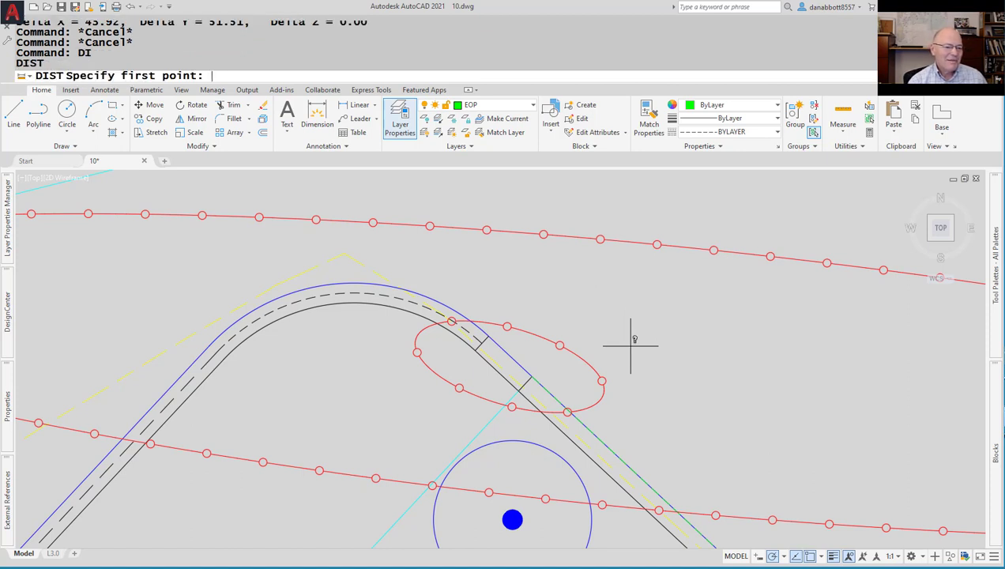
scroll(518, 329, "up", 2)
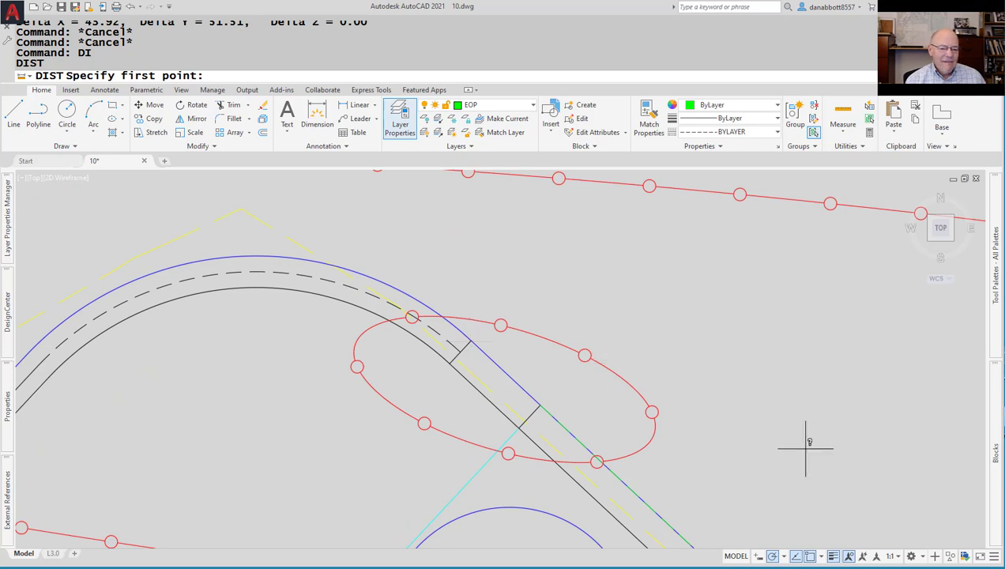
left_click(822, 557)
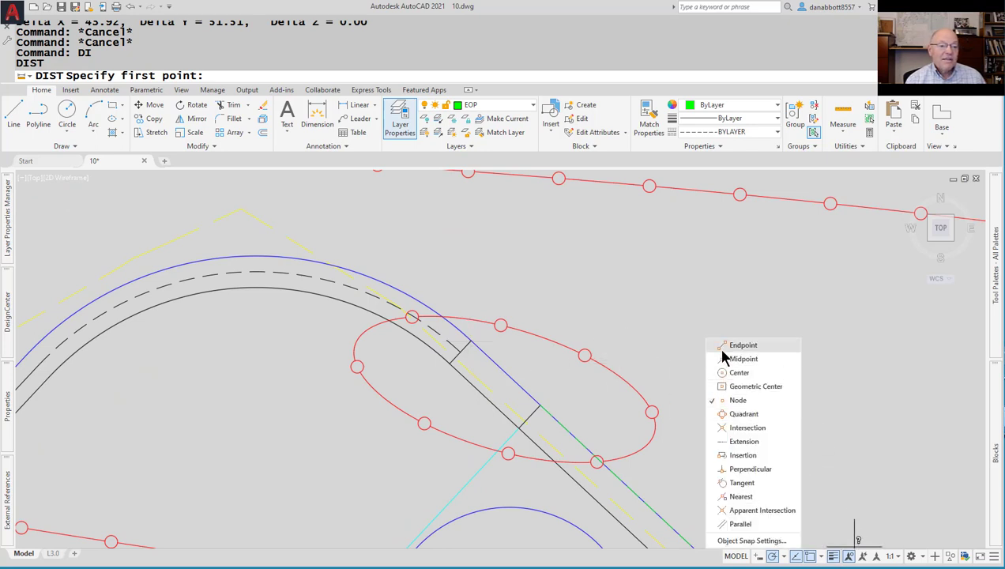
Measure the short cross line at the end of the rounded curb corner, from its outer endpoint to its inner endpoint.
left_click(471, 338)
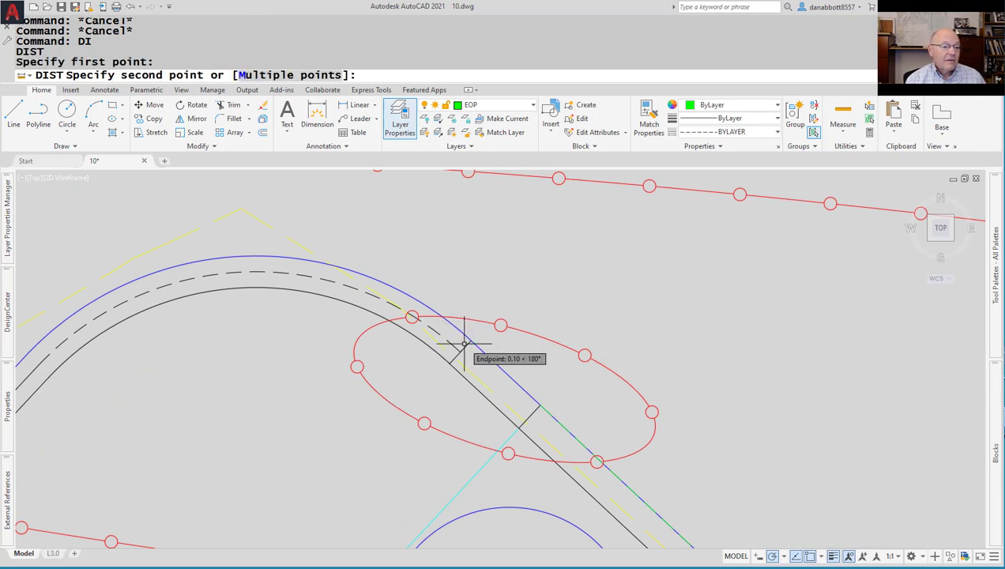
key("Escape")
key("Return")
left_click(471, 340)
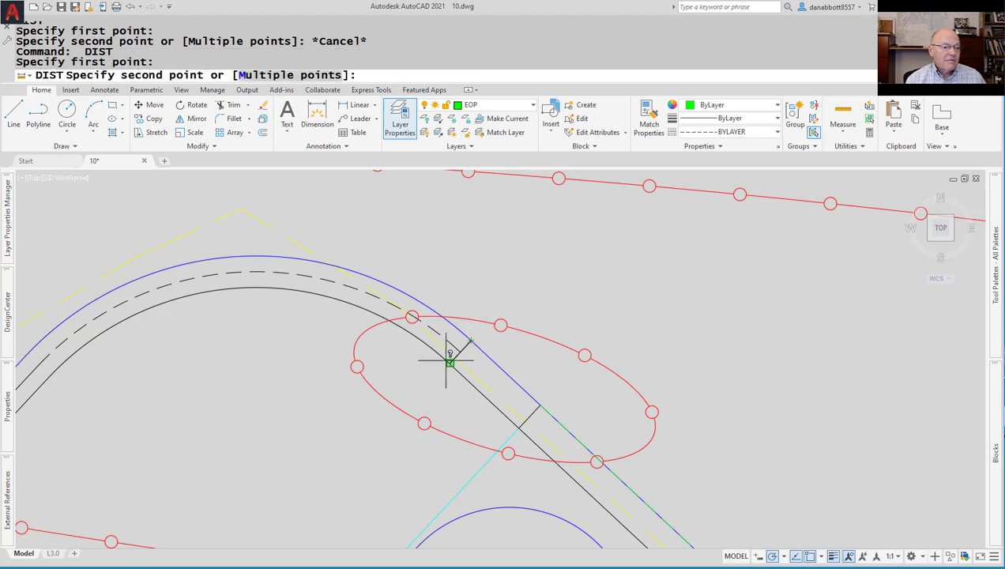
left_click(451, 362)
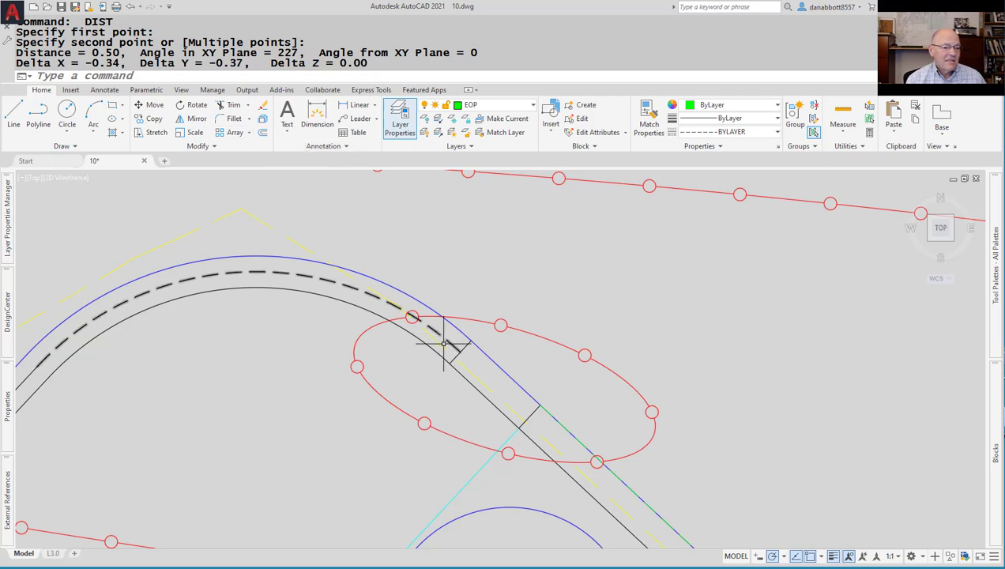
Measure the second short cross line farther along the straight curb, from its outer endpoint to its inner endpoint.
key("Return")
left_click(541, 405)
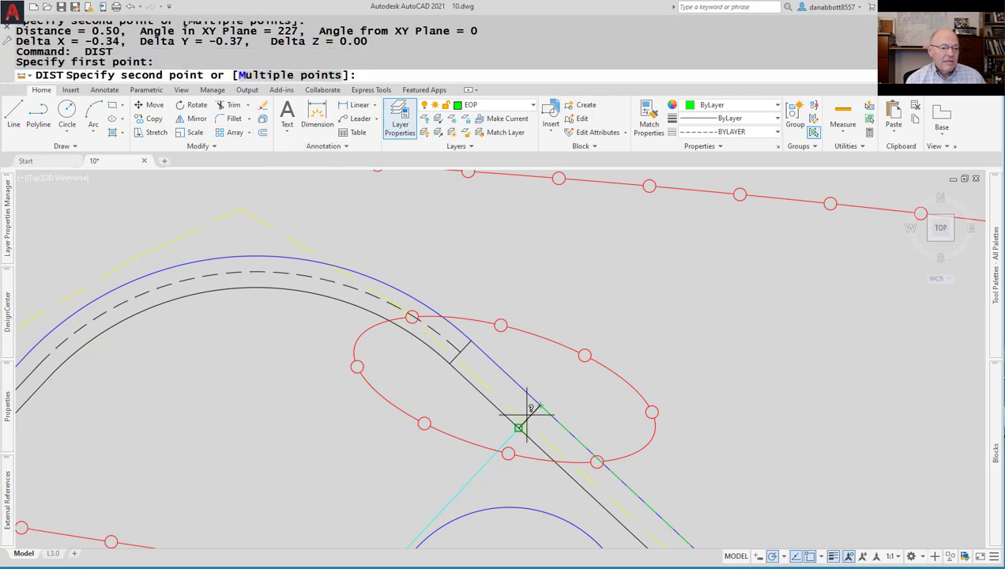
left_click(517, 429)
key("Escape")
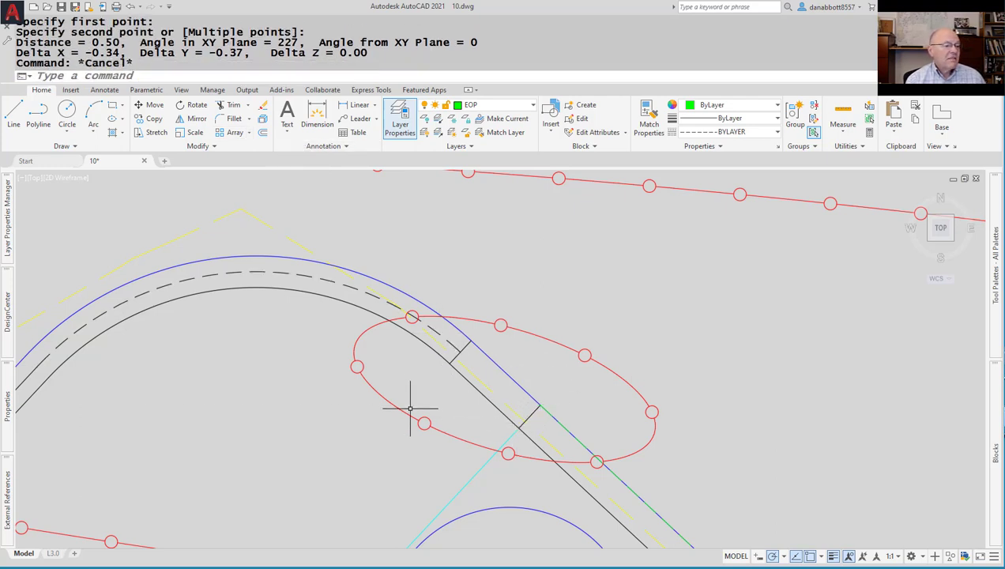
Measure the distance along the inner curb line between the inner endpoints of the two short cross lines.
key("Return")
left_click(449, 362)
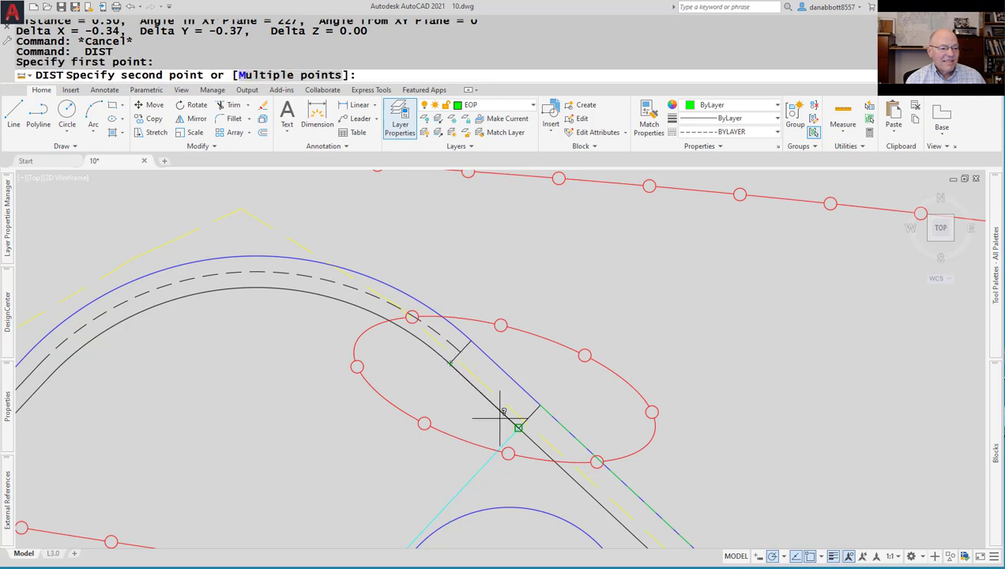
left_click(519, 427)
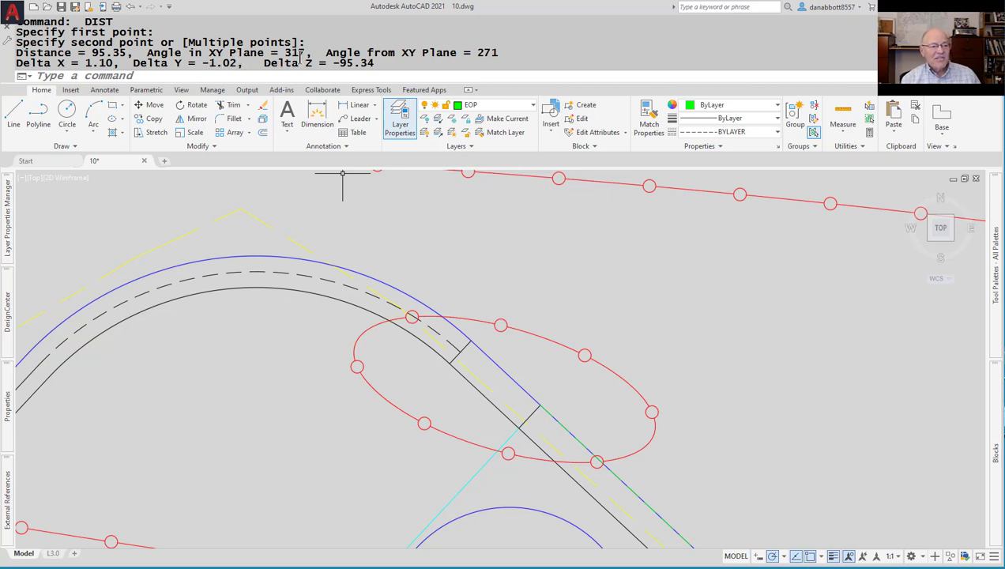
Examine the site plan's objects at their different elevations in a 3D view, and restore the plan view of the current UCS.
key("Escape")
scroll(403, 388, "down", 8)
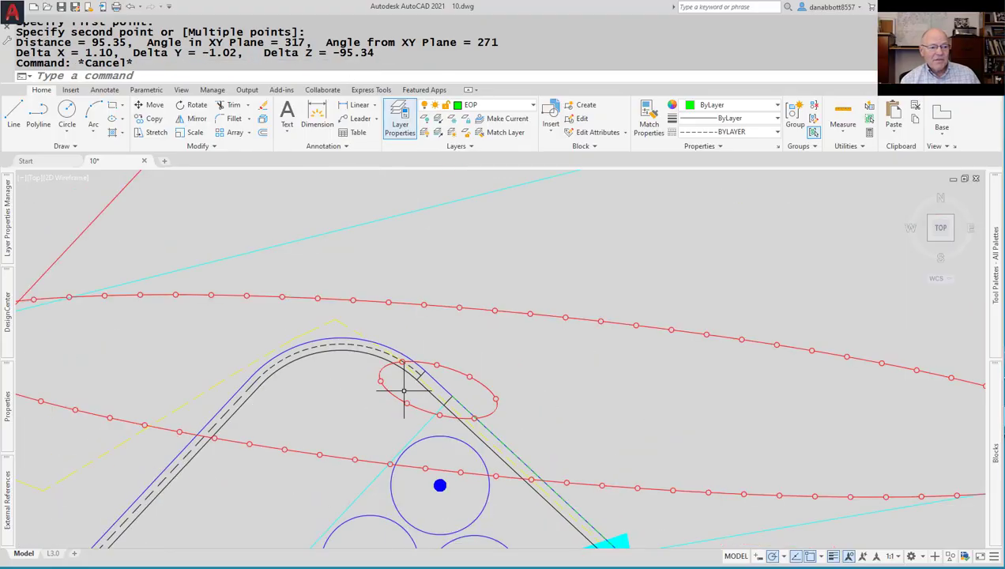
mouse_move(403, 387)
middle_mouse_down("shift")
mouse_move(409, 363)
mouse_move(426, 367)
mouse_move(444, 320)
mouse_move(436, 230)
mouse_move(489, 294)
mouse_move(489, 313)
middle_mouse_up("shift")
scroll(441, 232, "down", 6)
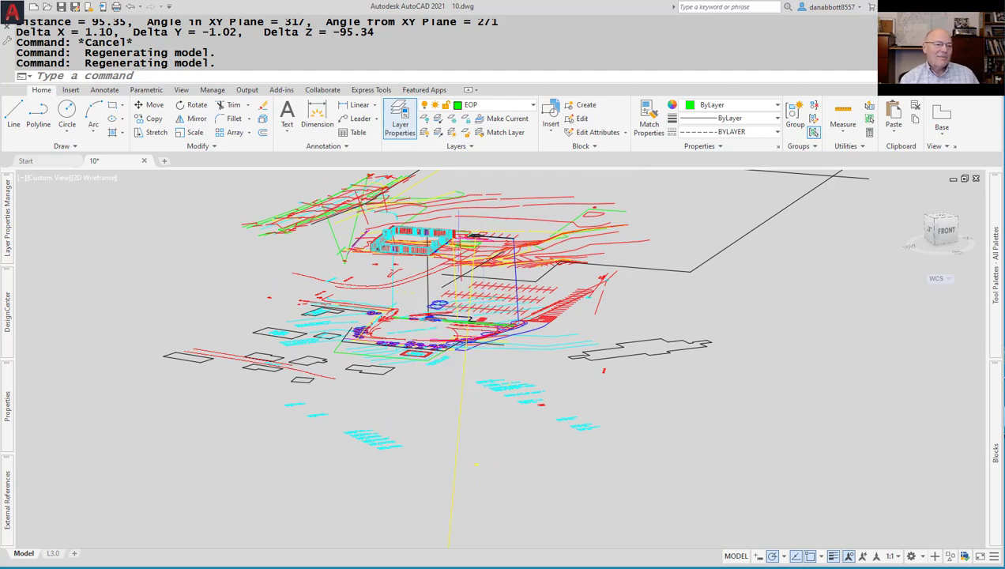
scroll(419, 217, "up", 2)
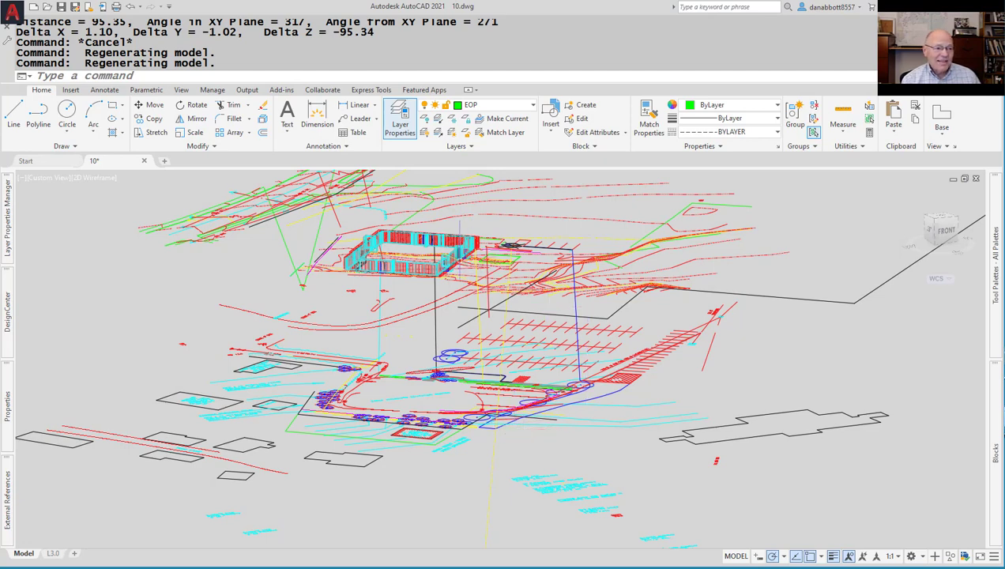
type("PLAN")
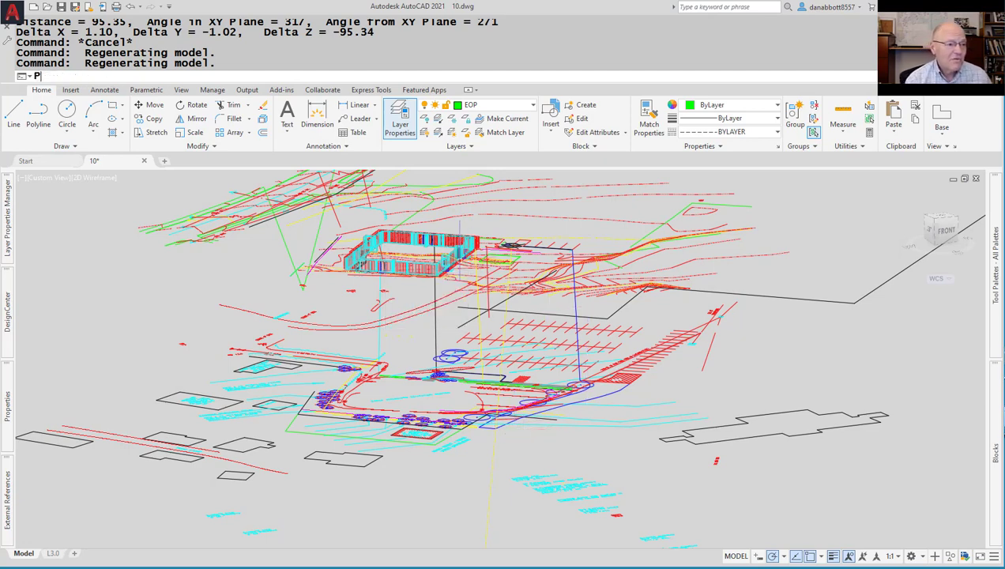
key("Return")
key("Return")
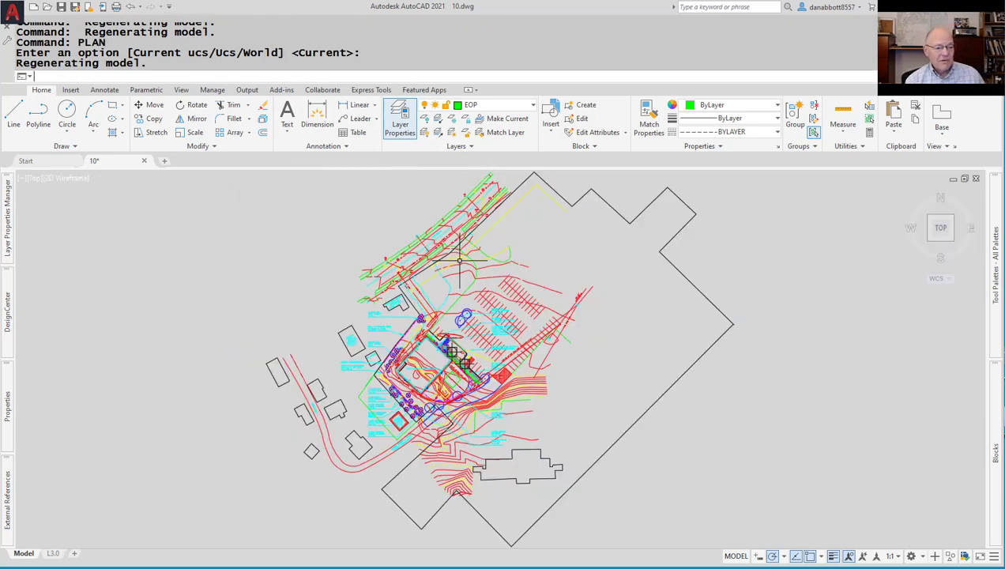
Flatten all objects in the drawing to 2D, without removing hidden lines.
type("FLATTEN")
key("Return")
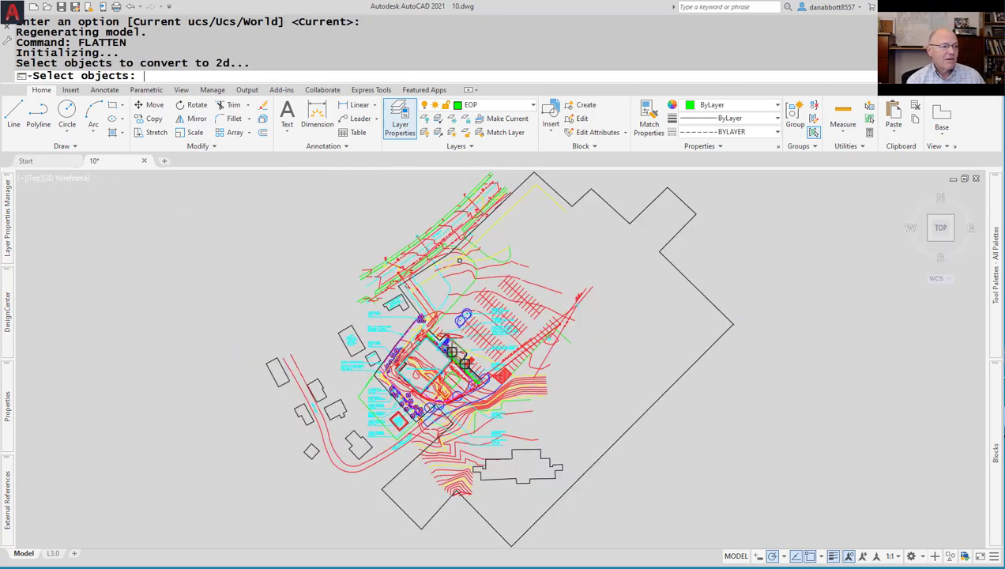
type("ALL")
key("Return")
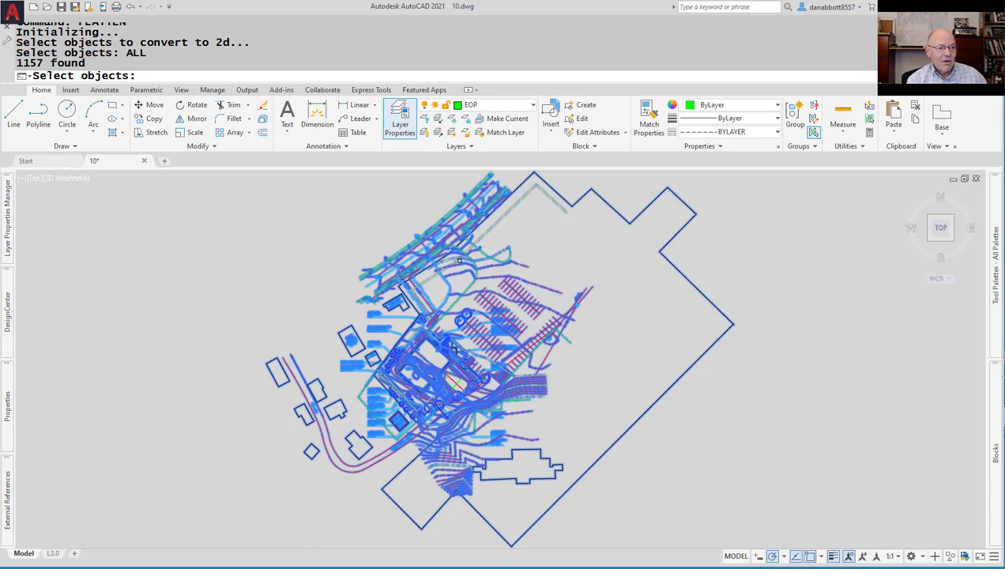
key("Return")
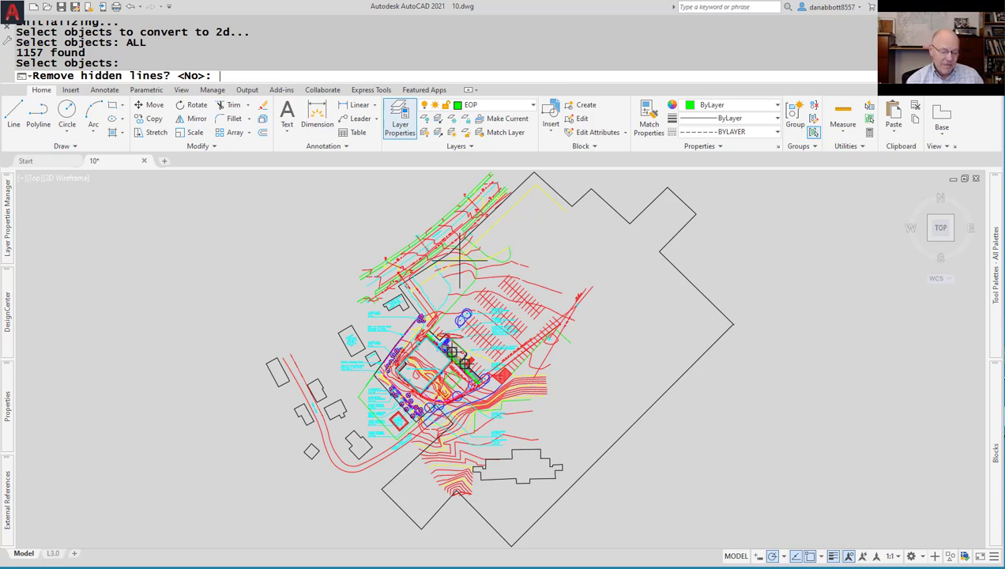
key("Return")
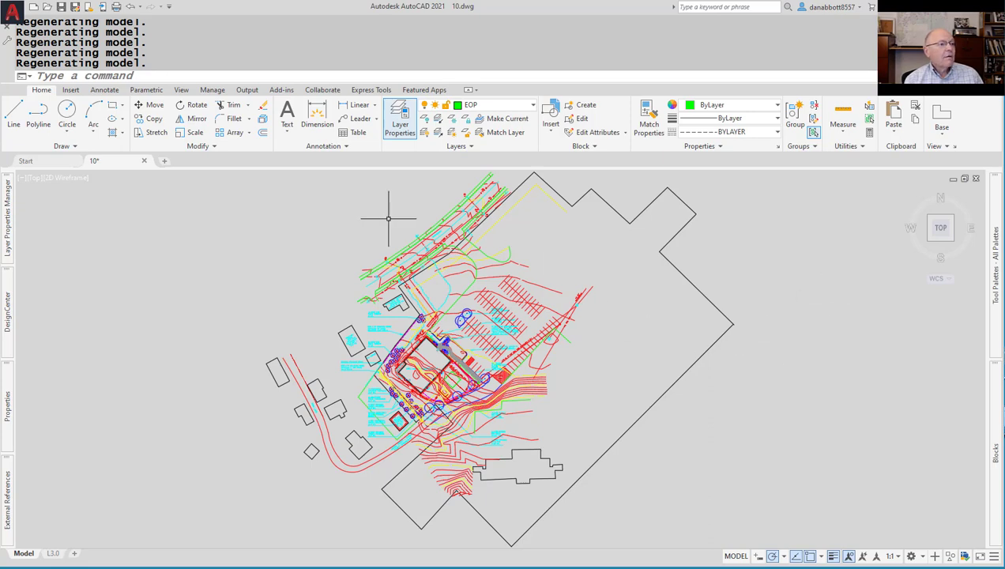
left_click(141, 75)
key("Escape")
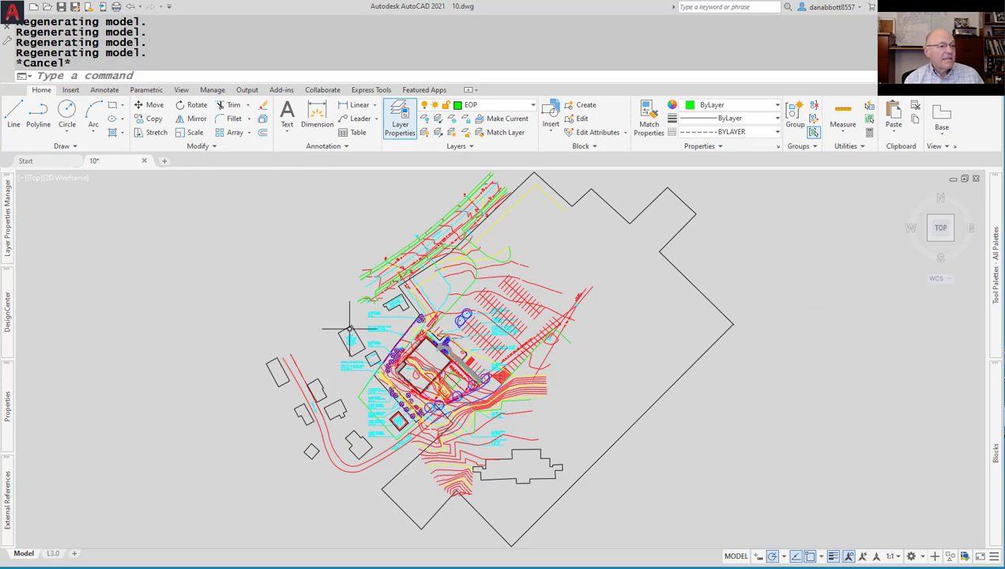
Set the thickness of the wall-like polyline along the front edge of the building to 0.
middle_click_drag(488, 229, 471, 341, "shift")
scroll(438, 343, "up", 6)
scroll(436, 345, "down", 2)
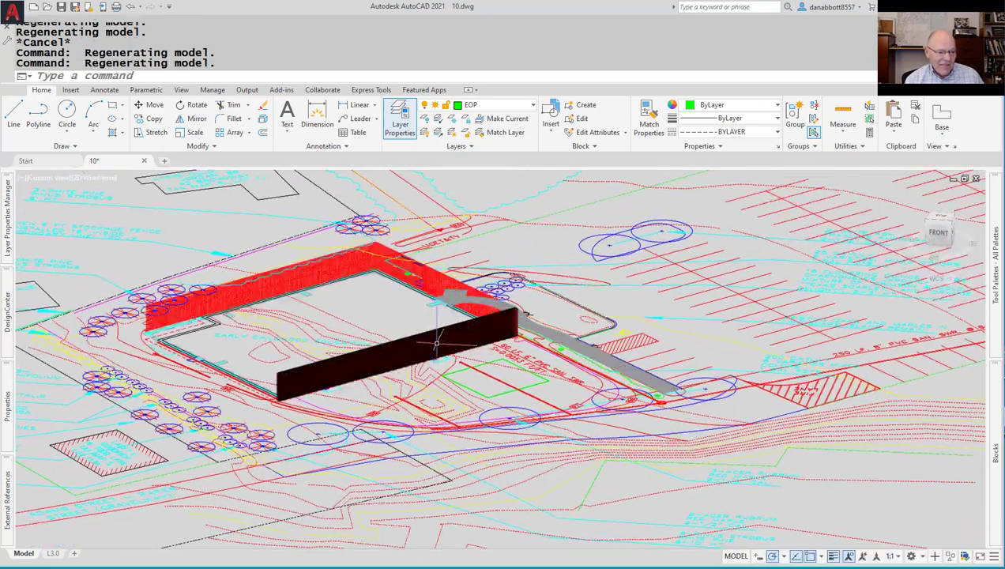
left_click(434, 341)
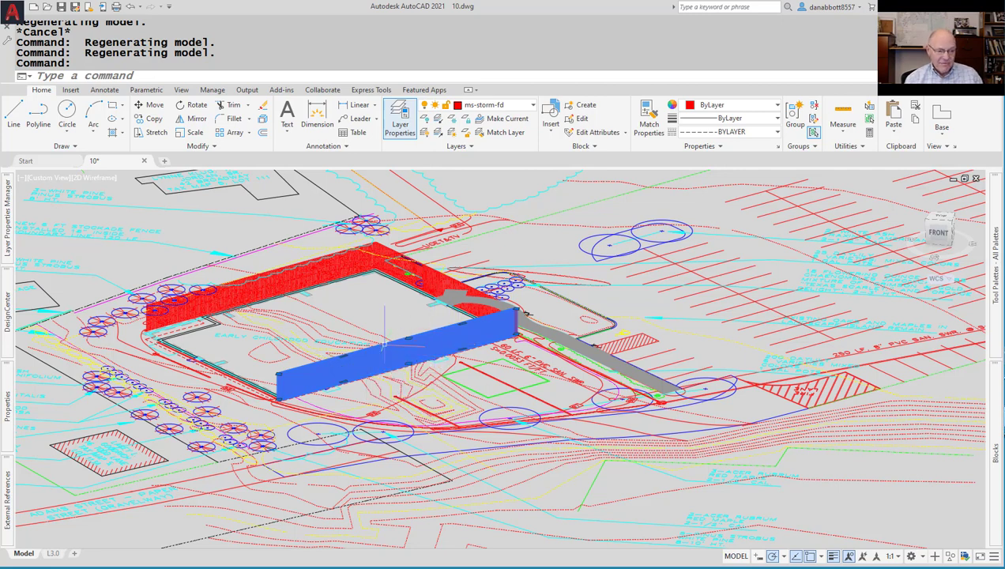
key("Escape")
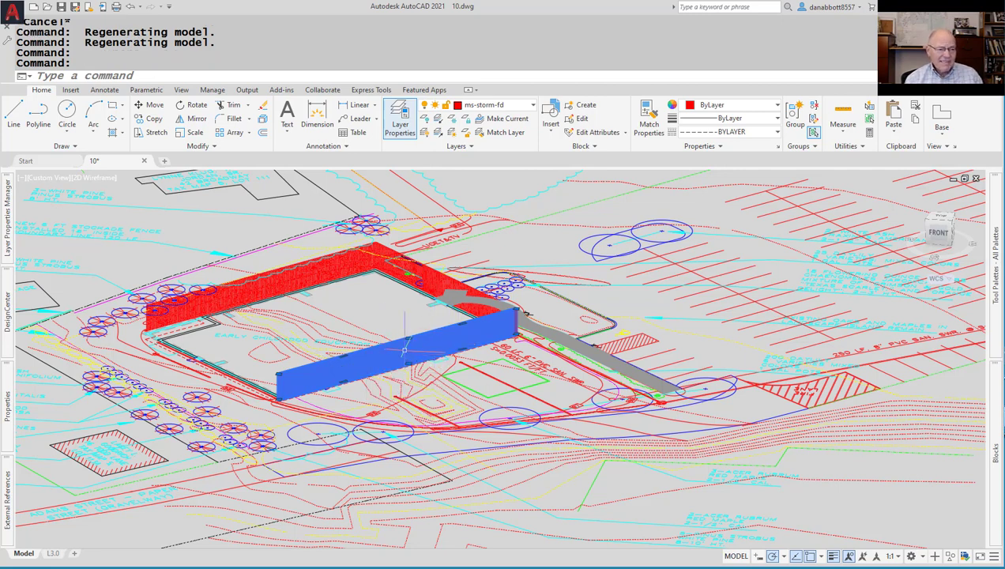
mouse_move(10, 403)
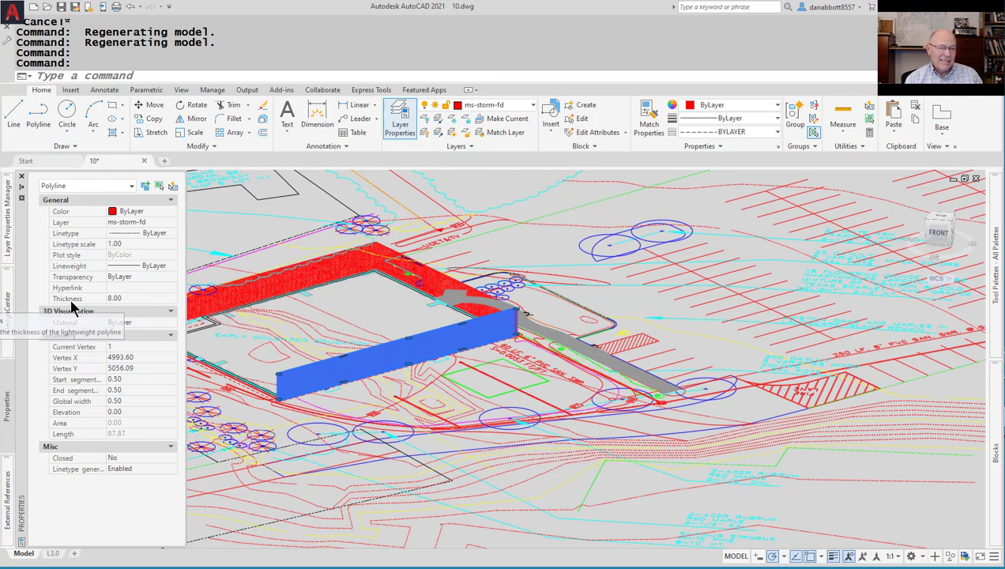
left_click(130, 299)
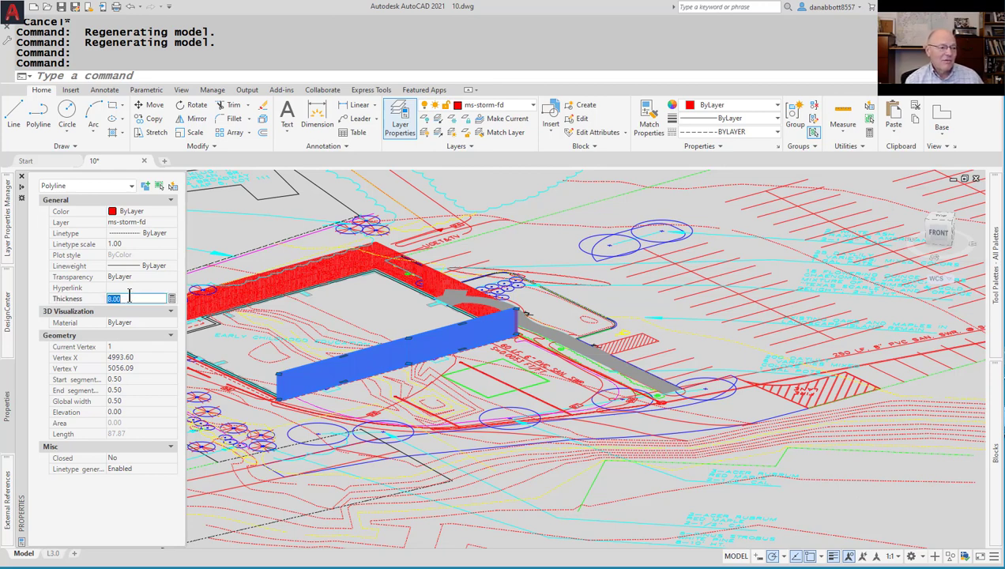
type("0")
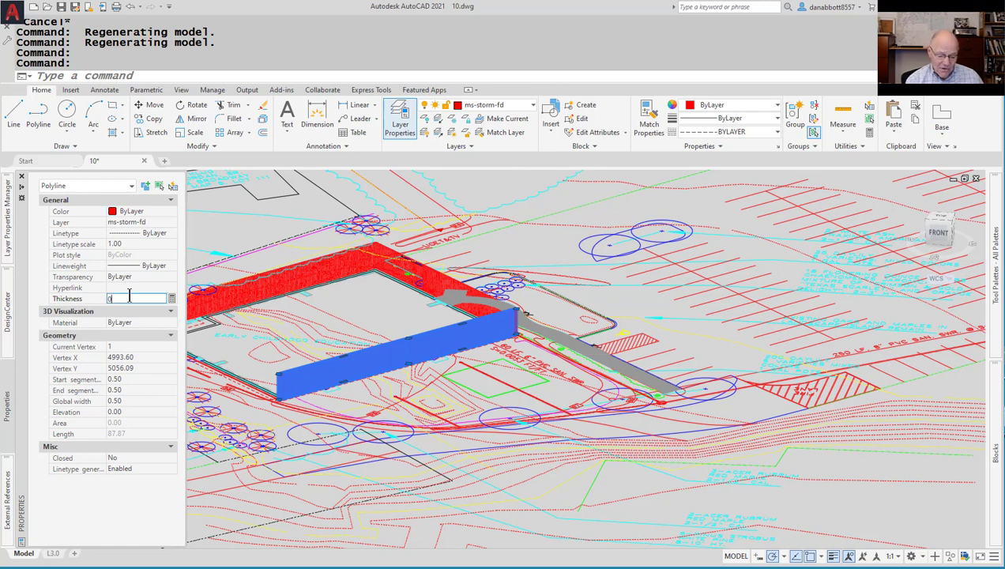
key("Return")
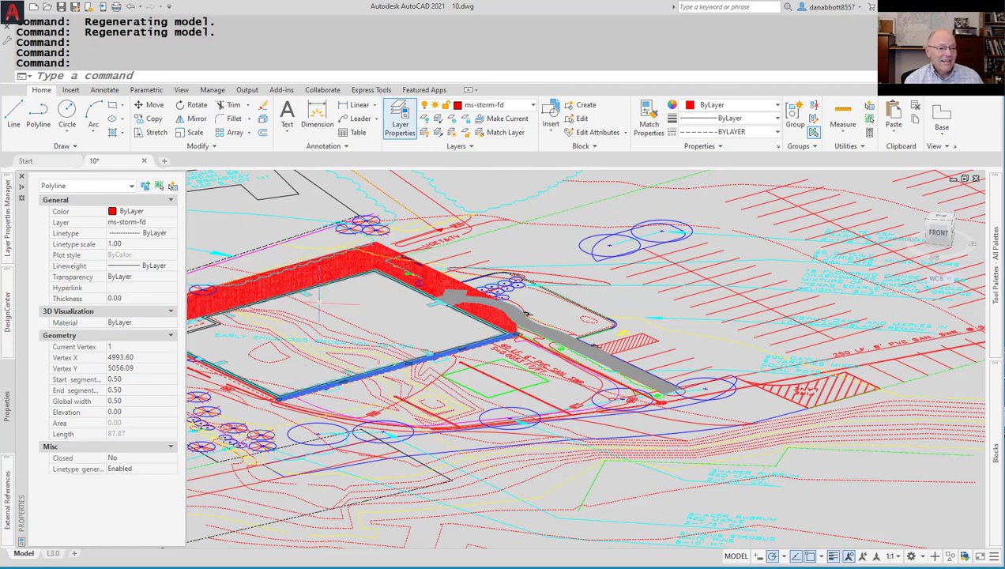
key("Escape")
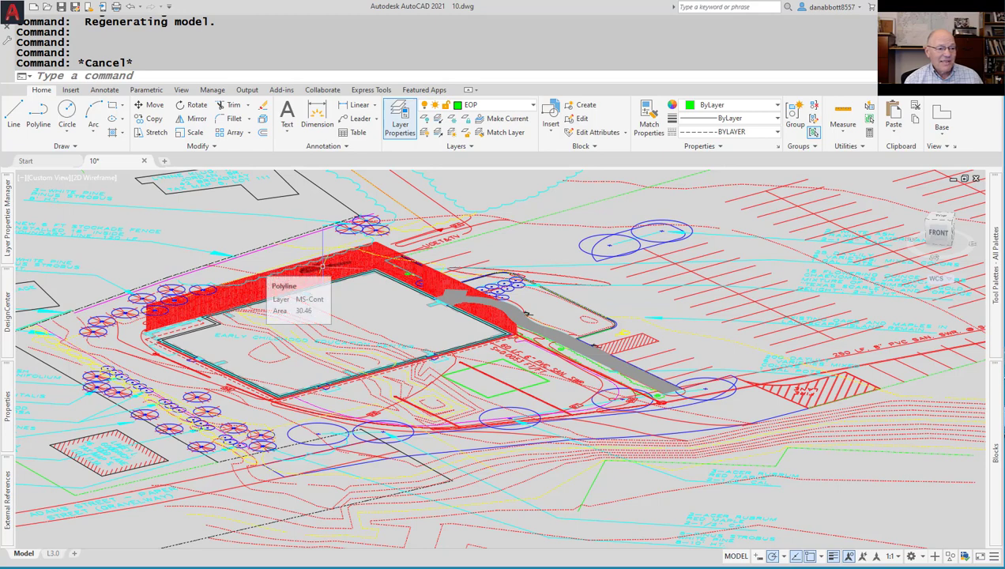
In plan view of the current UCS, select the whole drawing, filter the selection to polylines and remove their thickness.
scroll(360, 313, "down", 2)
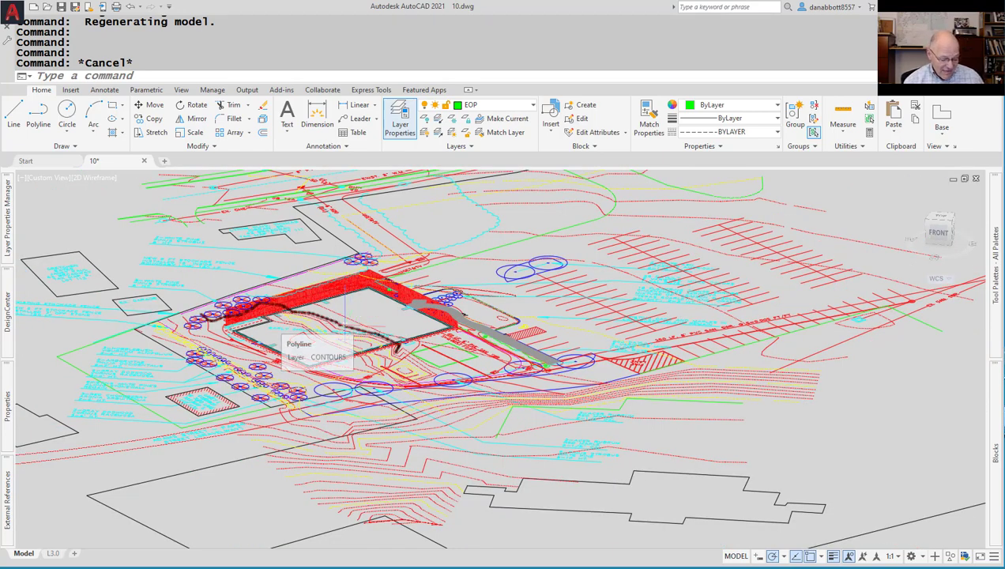
type("PLAN")
key("Return")
key("Return")
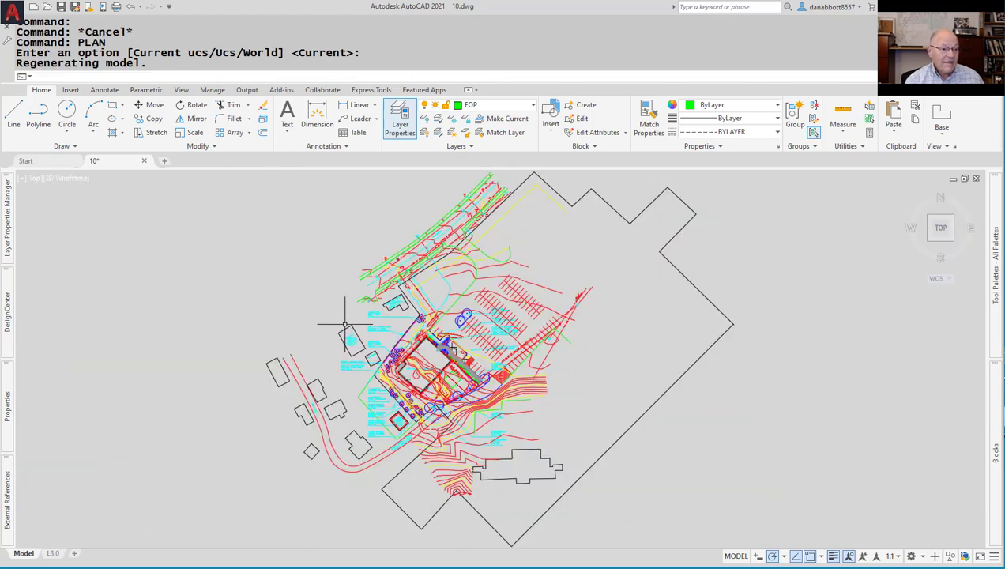
left_click(234, 199)
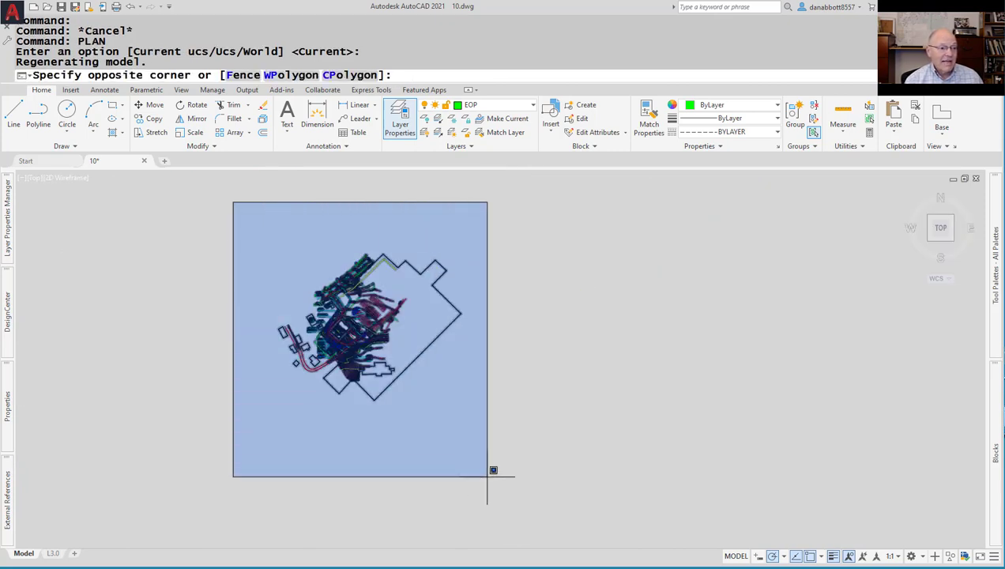
left_click(487, 476)
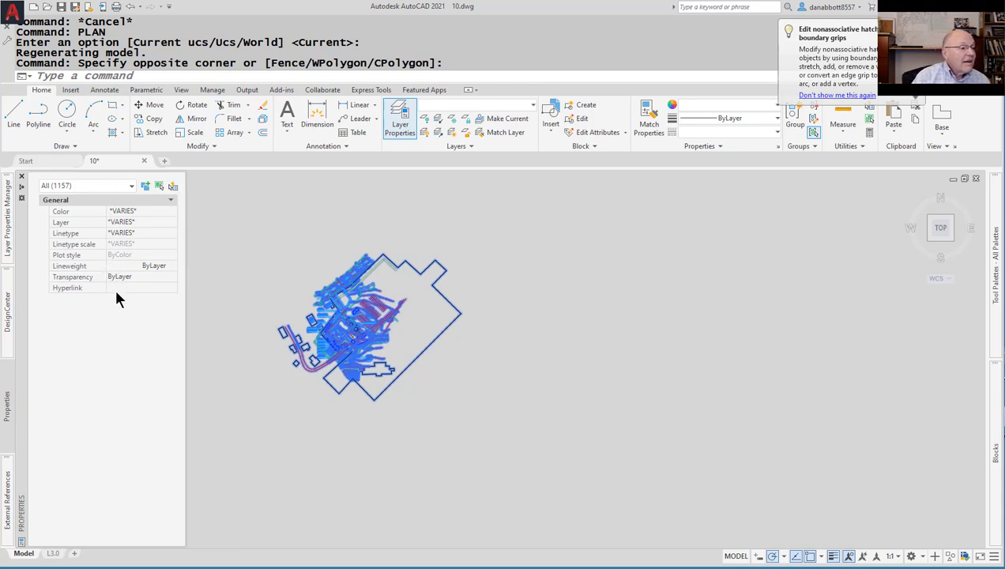
left_click(130, 188)
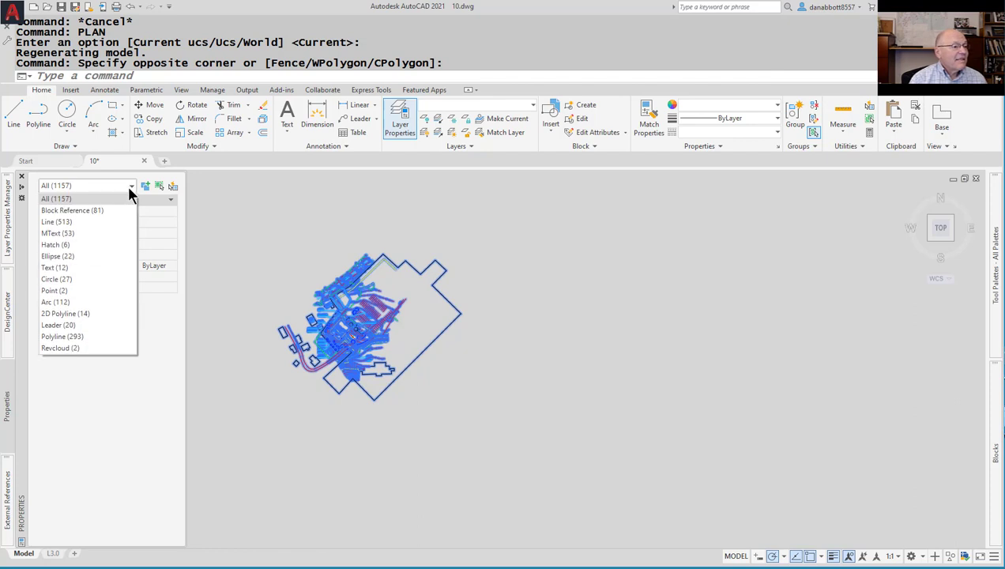
left_click(72, 339)
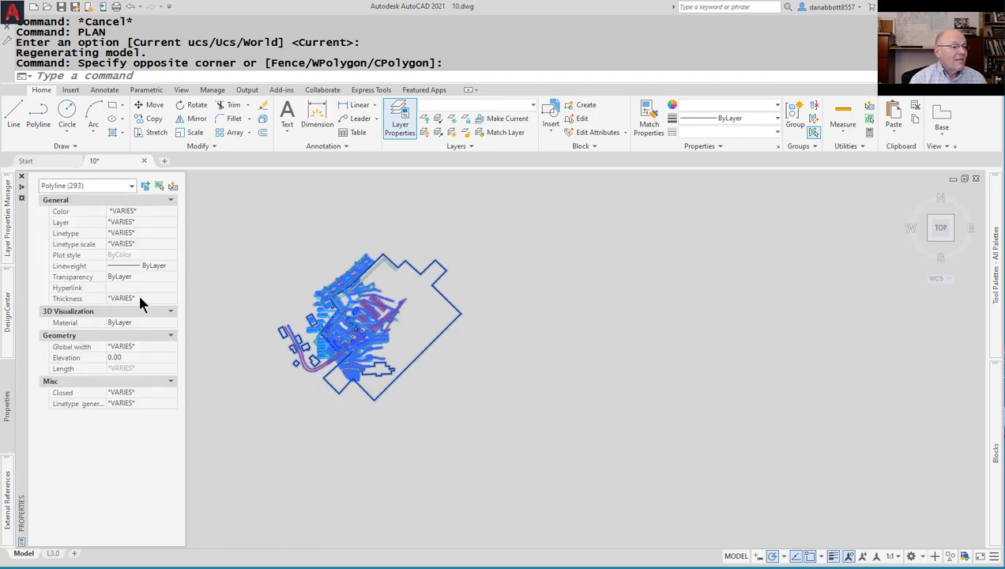
left_click(139, 299)
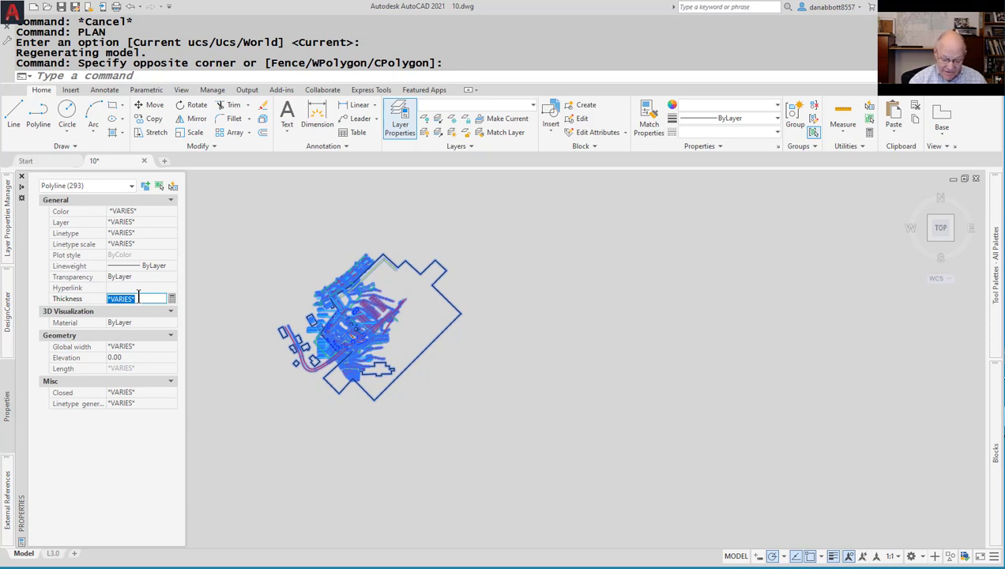
key("Return")
left_click(308, 445)
key("ctrl+1")
key("Escape")
key("Escape")
Check the flattened site plan from a rotated 3D view and restore the plan view of the current UCS.
scroll(369, 375, "up", 5)
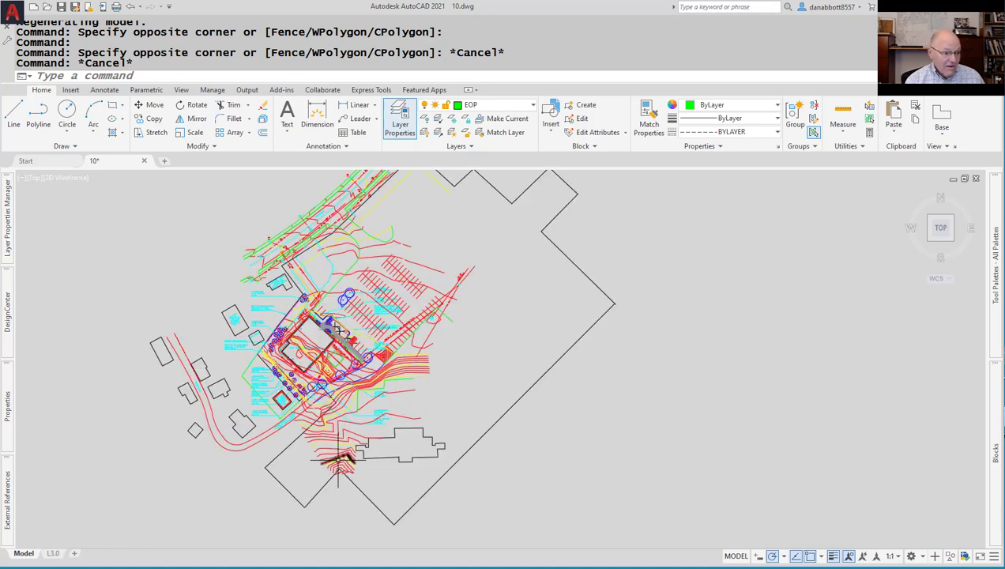
middle_click_drag(339, 460, 478, 411, "shift")
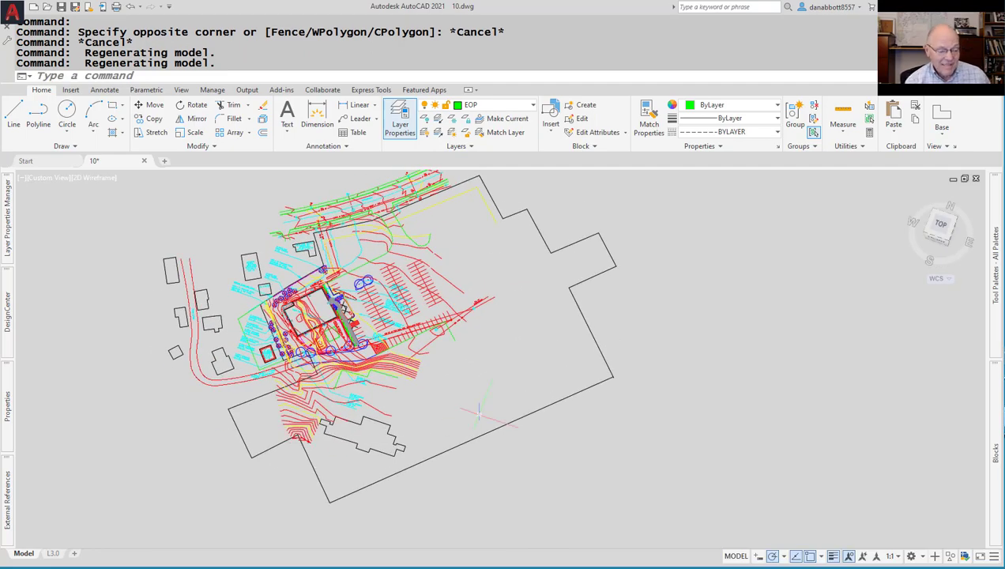
type("PLAN")
key("Return")
key("Return")
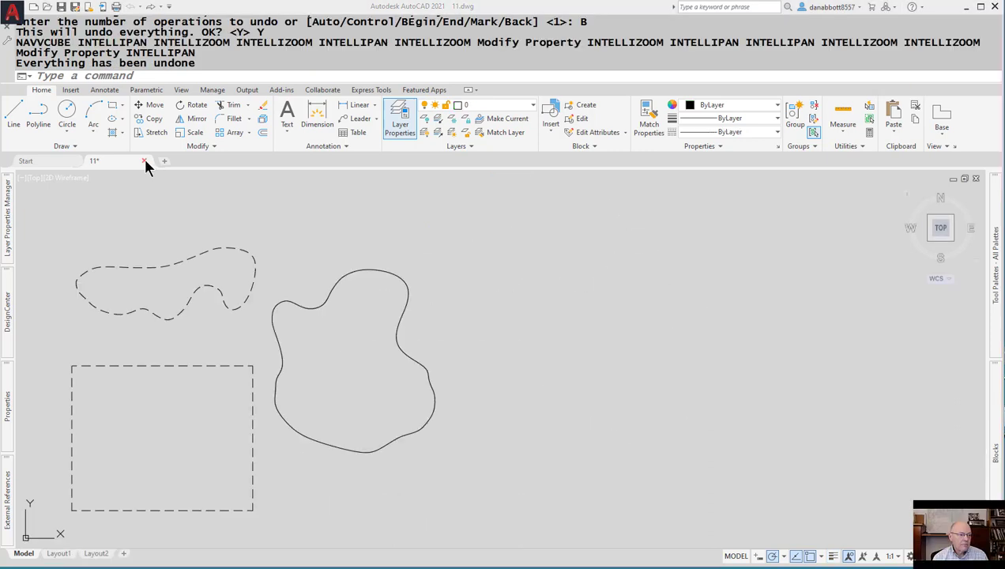
In 11.dwg, inspect the vertices of the irregular closed polyline drawn with a solid-looking line, and clear the selection.
mouse_move(144, 161)
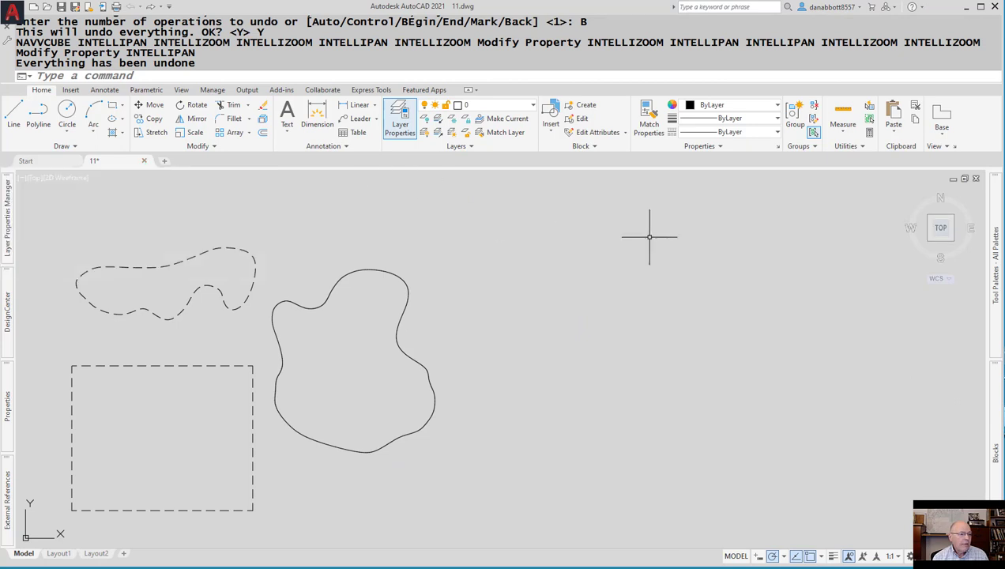
key("Escape")
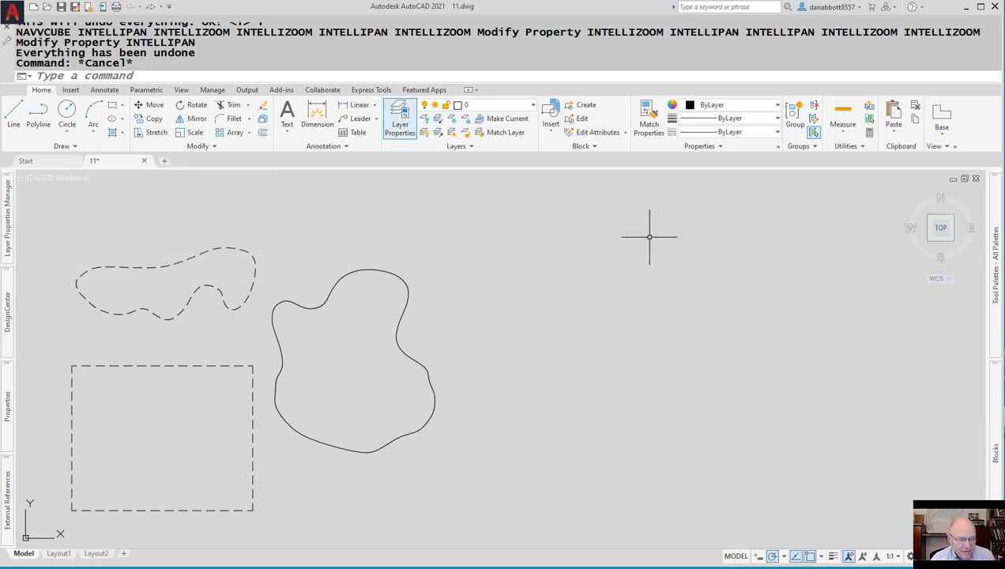
mouse_move(516, 343)
middle_mouse_down()
mouse_move(606, 350)
mouse_move(737, 334)
middle_mouse_up()
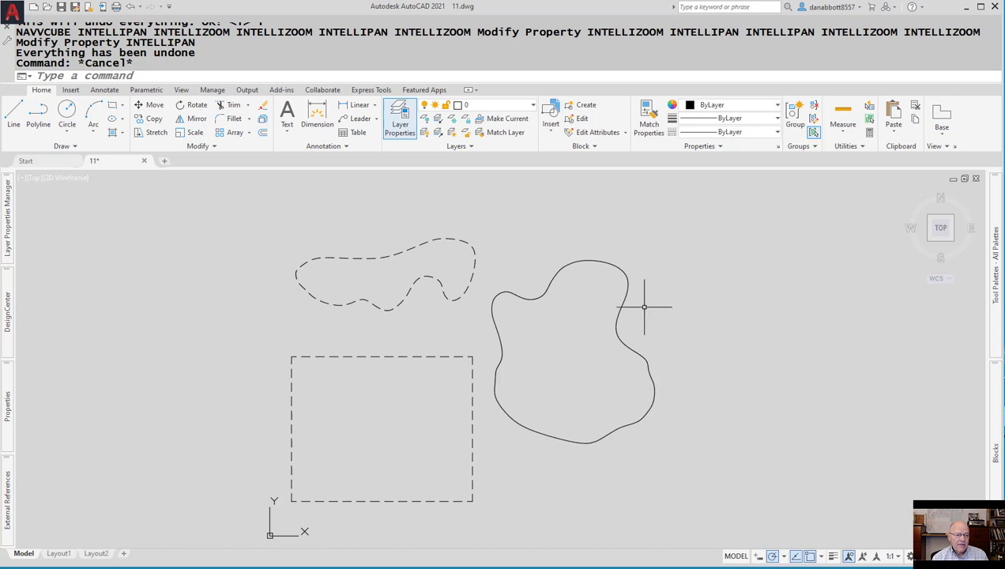
left_click(609, 264)
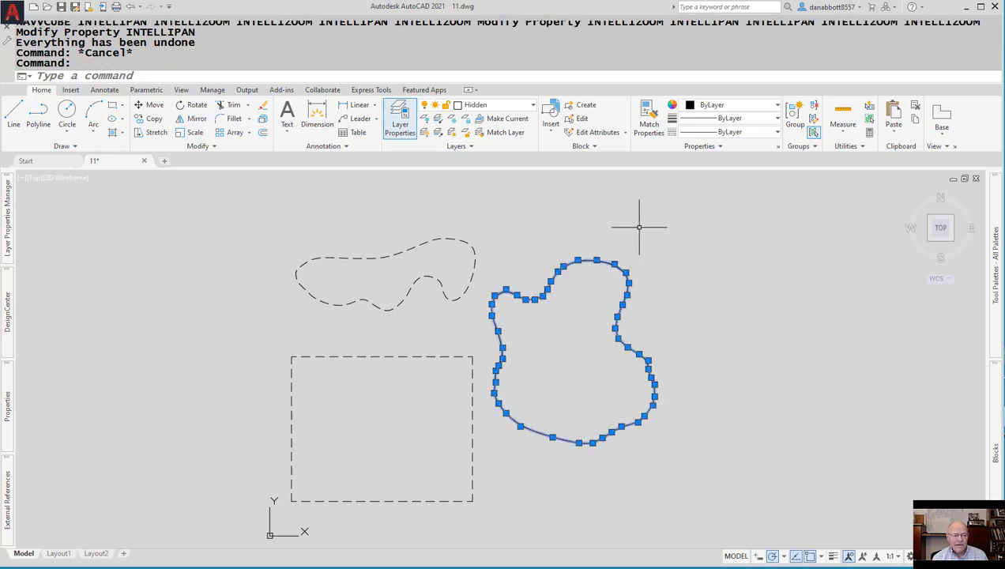
key("Escape")
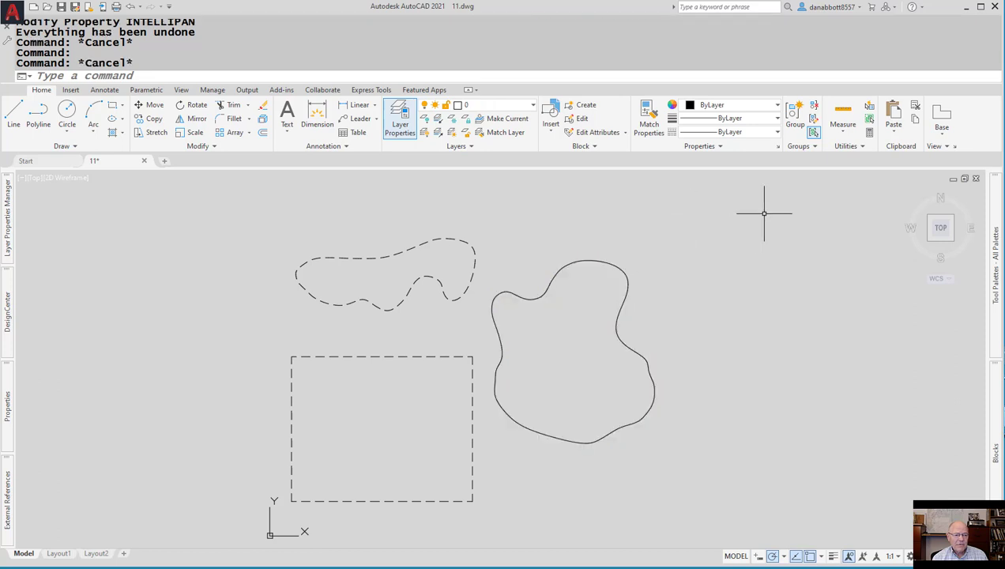
Select all three closed polylines, enable linetype generation for them and clear the selection.
left_click(783, 211)
left_click(213, 523)
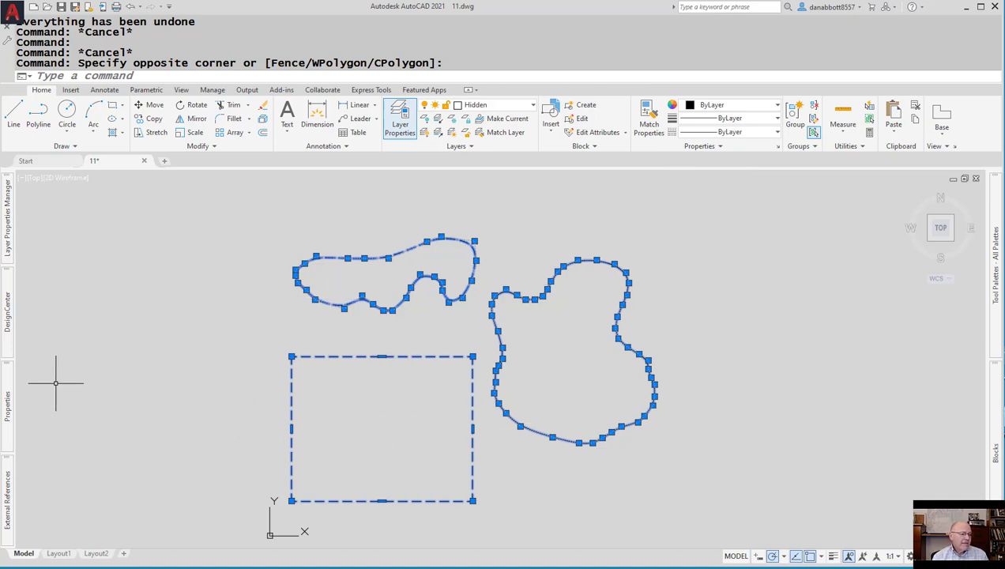
mouse_move(8, 415)
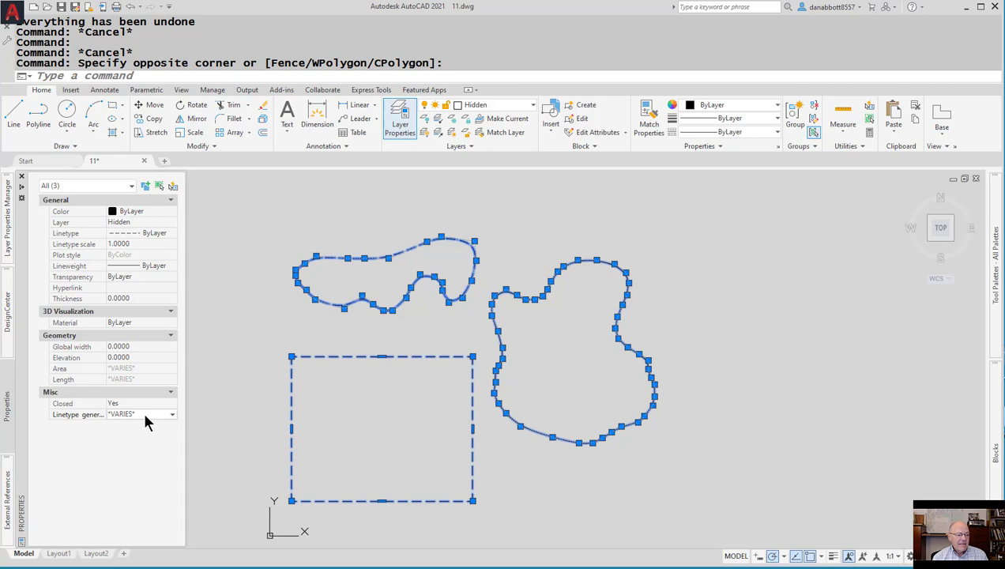
left_click(173, 414)
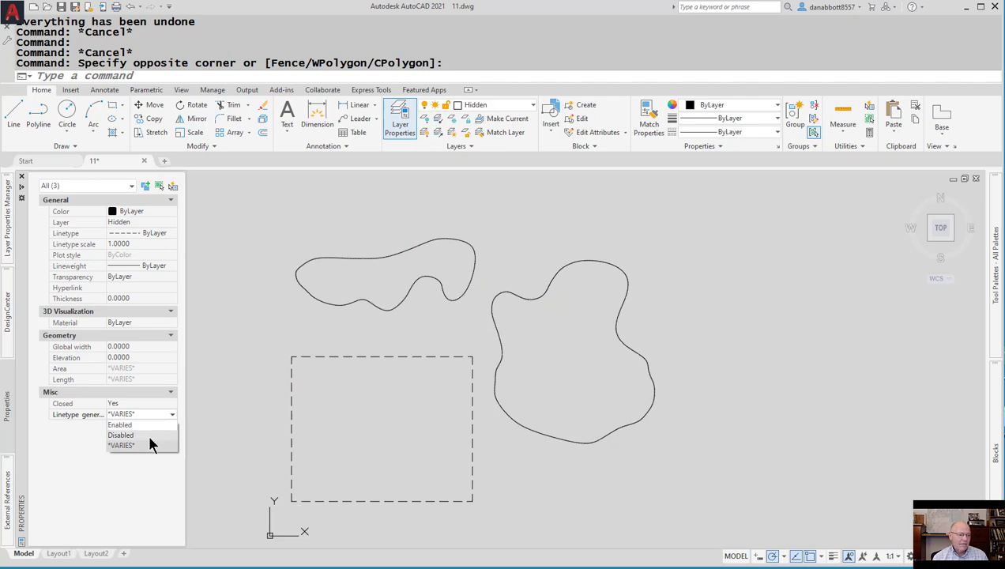
left_click(120, 425)
key("Escape")
key("Escape")
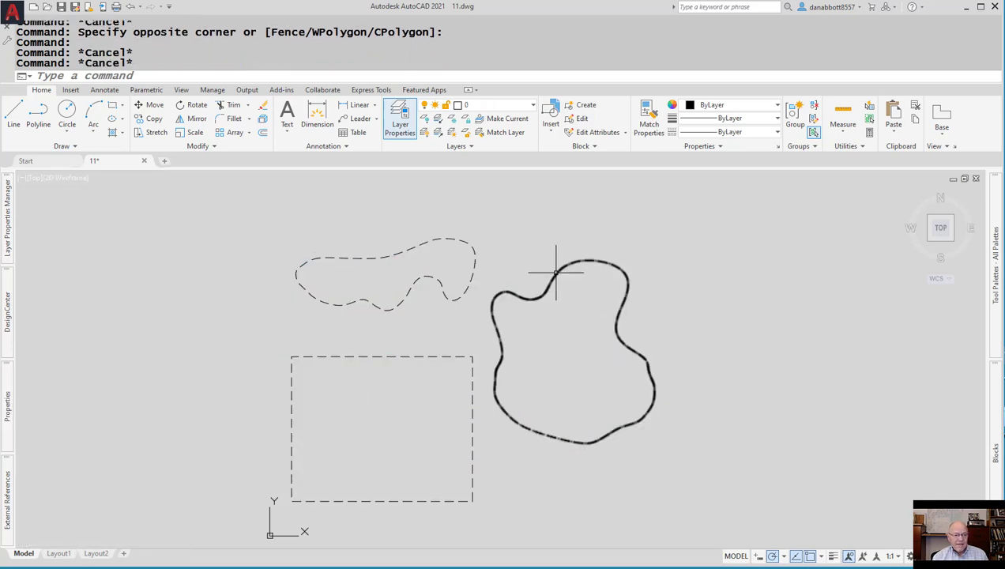
Examine how the dashes run through the vertices of the larger irregular polyline, and clear the selection.
scroll(471, 313, "up", 6)
middle_click_drag(650, 274, 581, 382)
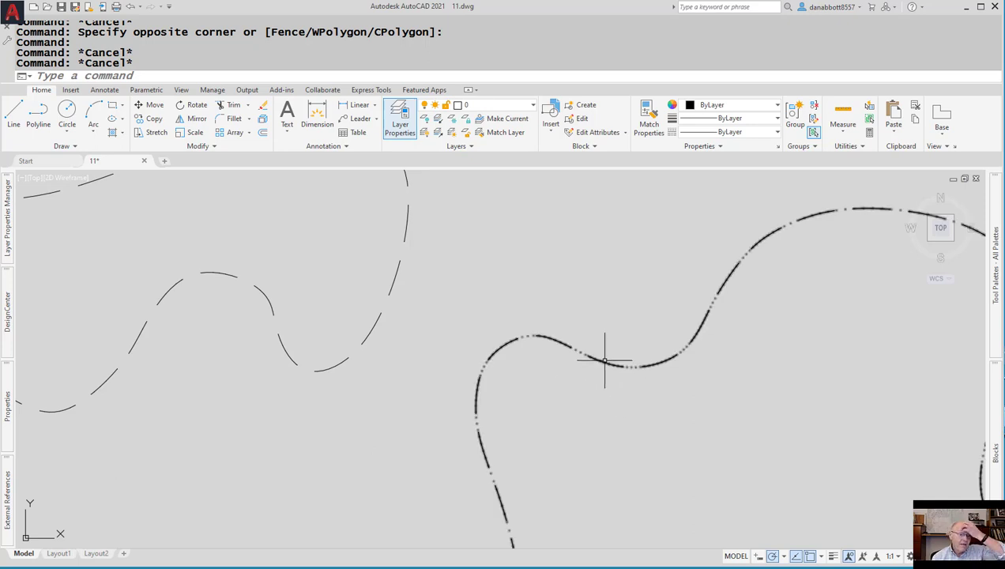
left_click(603, 359)
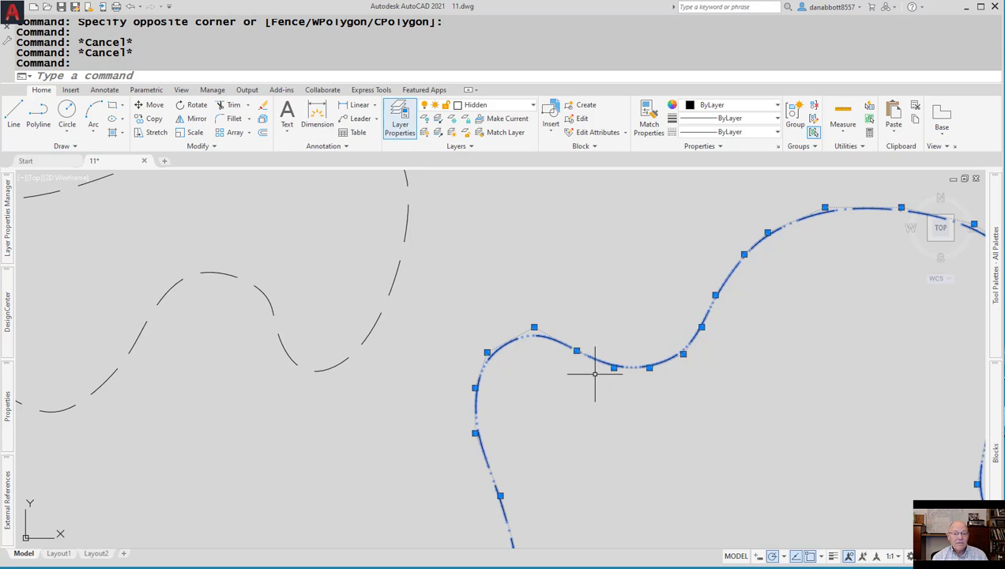
mouse_move(535, 326)
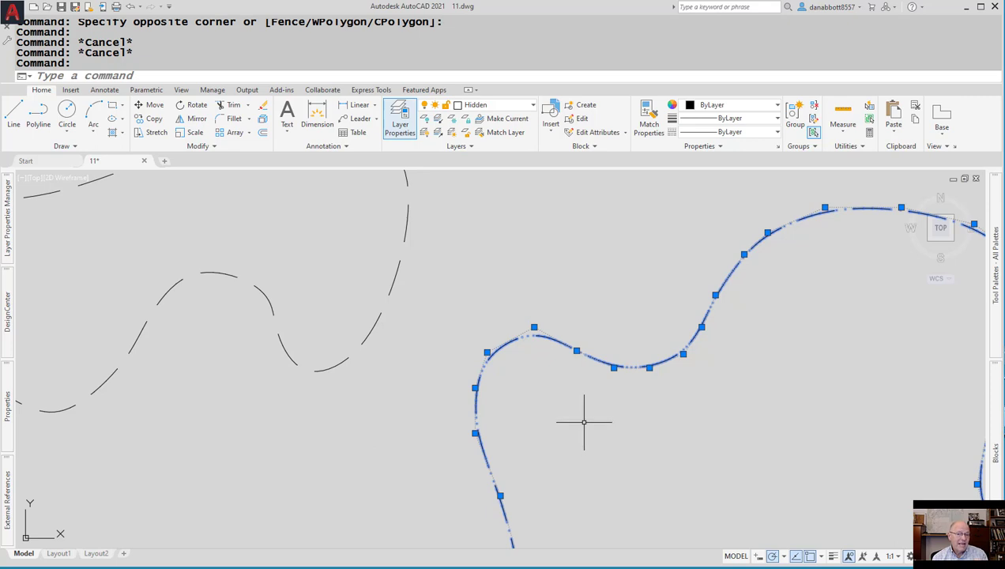
scroll(602, 426, "down", 2)
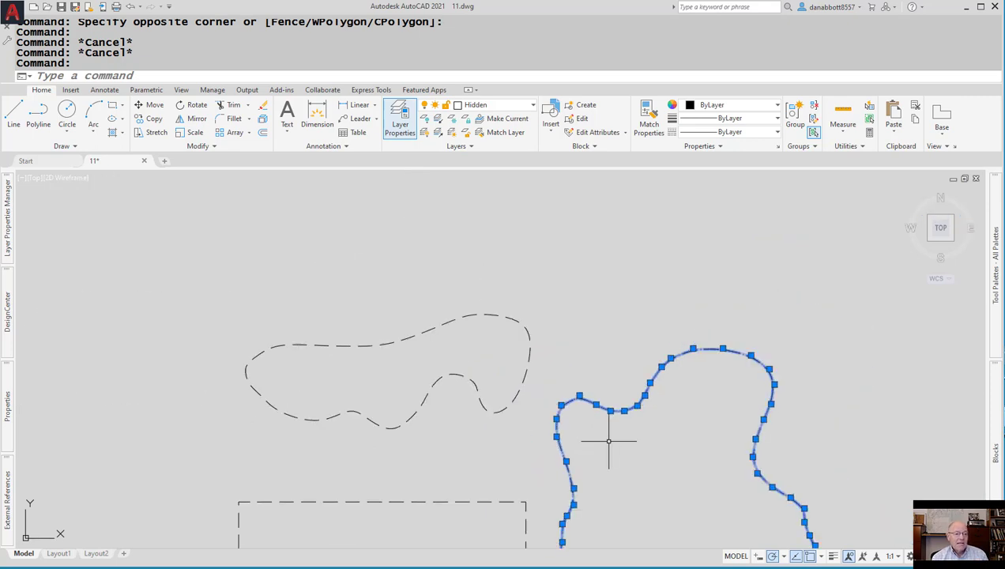
mouse_move(612, 443)
middle_mouse_down()
mouse_move(613, 345)
mouse_move(638, 345)
middle_mouse_up()
key("Escape")
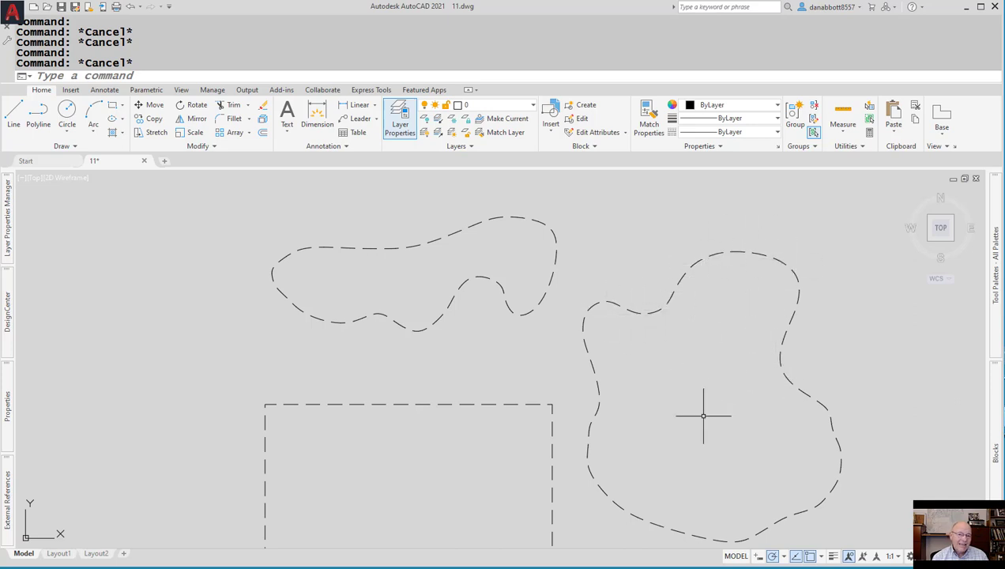
Compare the dashes along both irregular outlines with those at the lower-right corner of the rectangle.
scroll(700, 436, "down", 2)
middle_click_drag(700, 436, 664, 431)
scroll(649, 354, "up", 4)
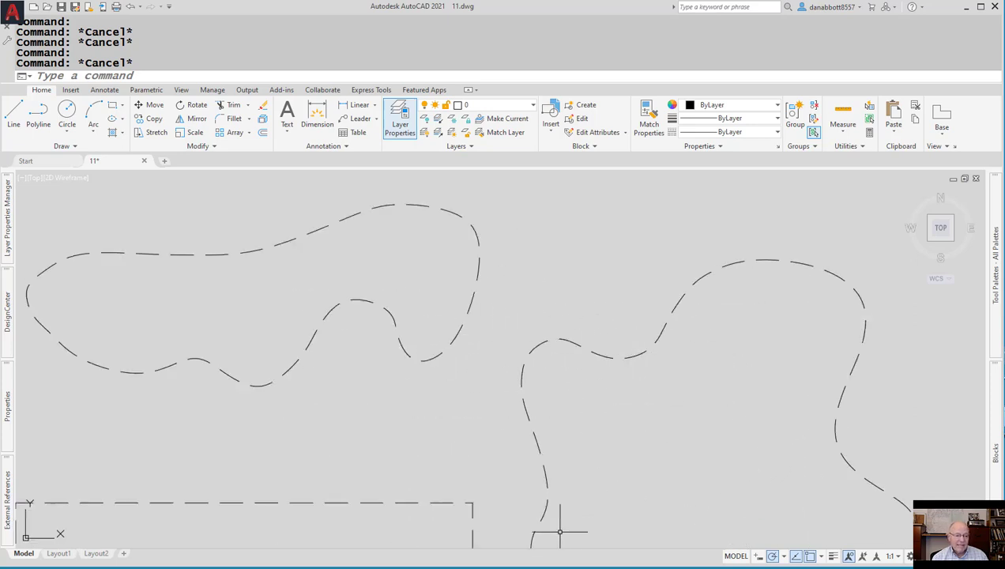
middle_click_drag(538, 527, 668, 390)
scroll(668, 389, "down", 2)
middle_click_drag(575, 445, 582, 313)
scroll(599, 422, "up", 4)
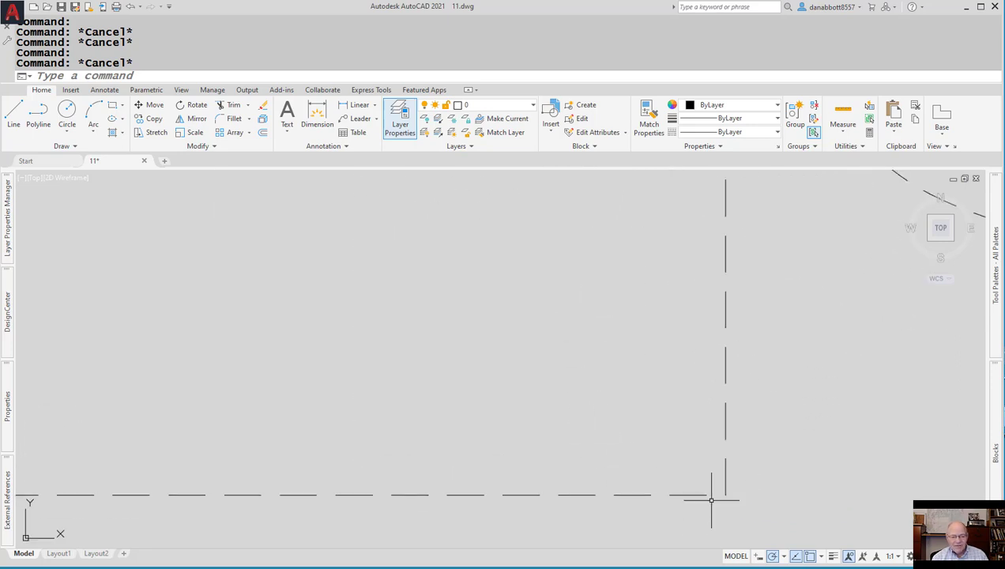
key("Escape")
scroll(625, 466, "down", 4)
scroll(623, 468, "down", 2)
middle_click_drag(724, 432, 663, 489)
scroll(666, 476, "up", 2)
scroll(664, 466, "down", 2)
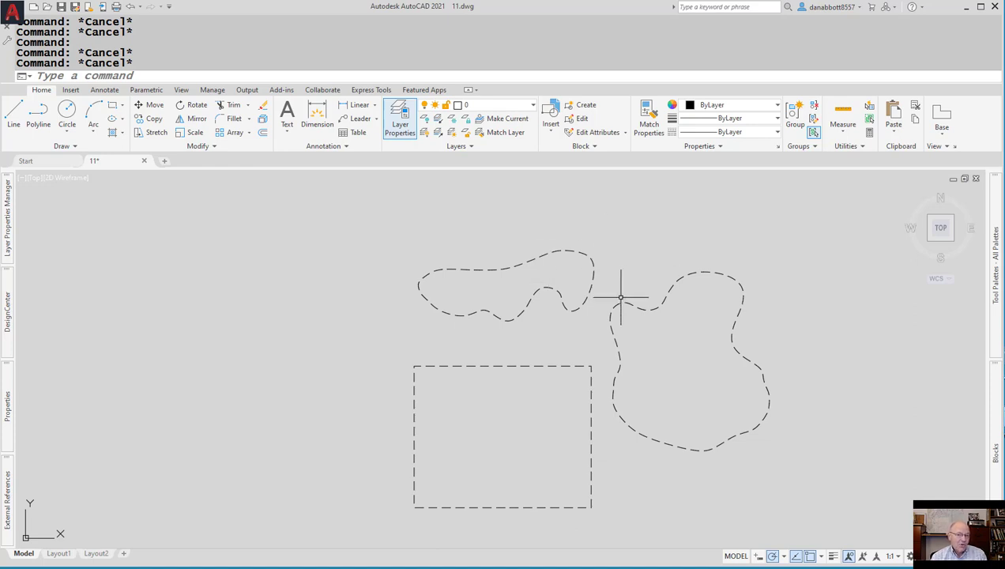
Disable linetype generation for the rectangle and check how the dashes meet at its corners.
left_click(457, 366)
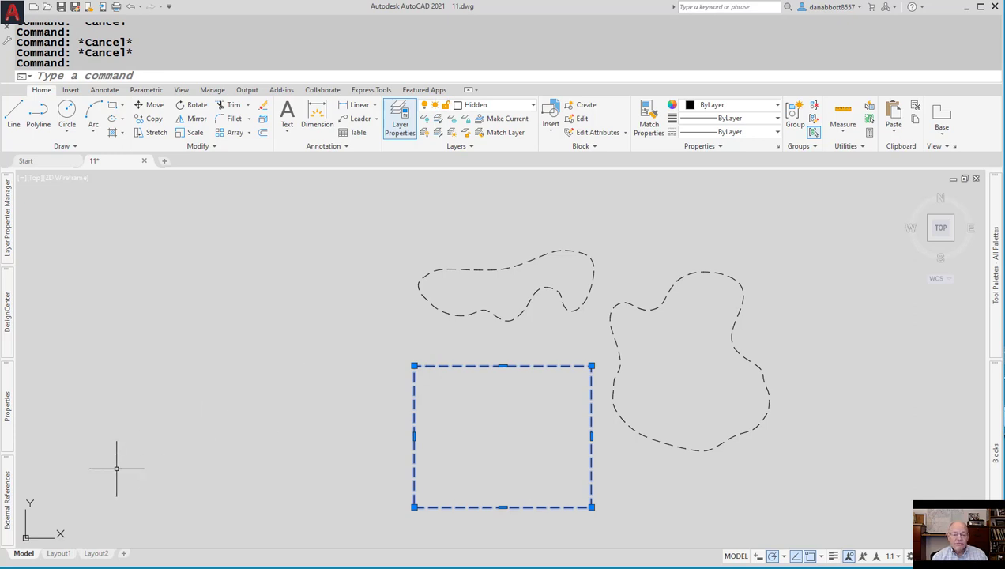
mouse_move(16, 502)
mouse_move(11, 417)
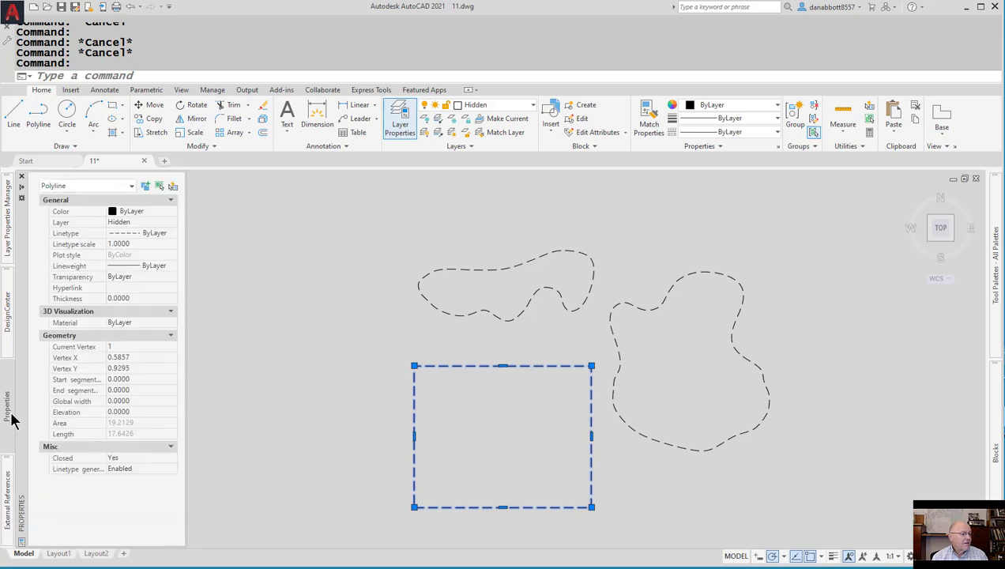
left_click(173, 468)
left_click(146, 490)
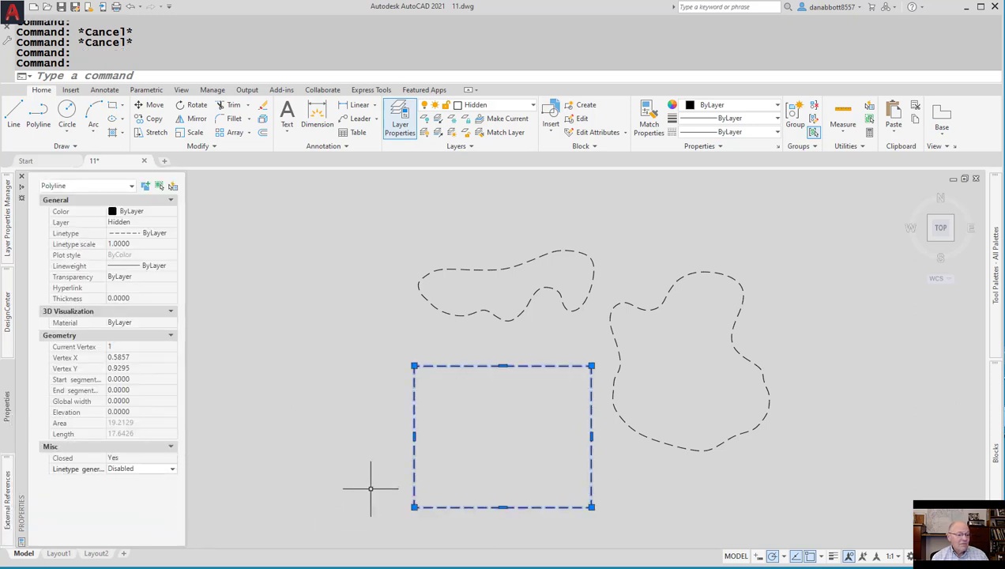
key("Escape")
scroll(593, 496, "up", 4)
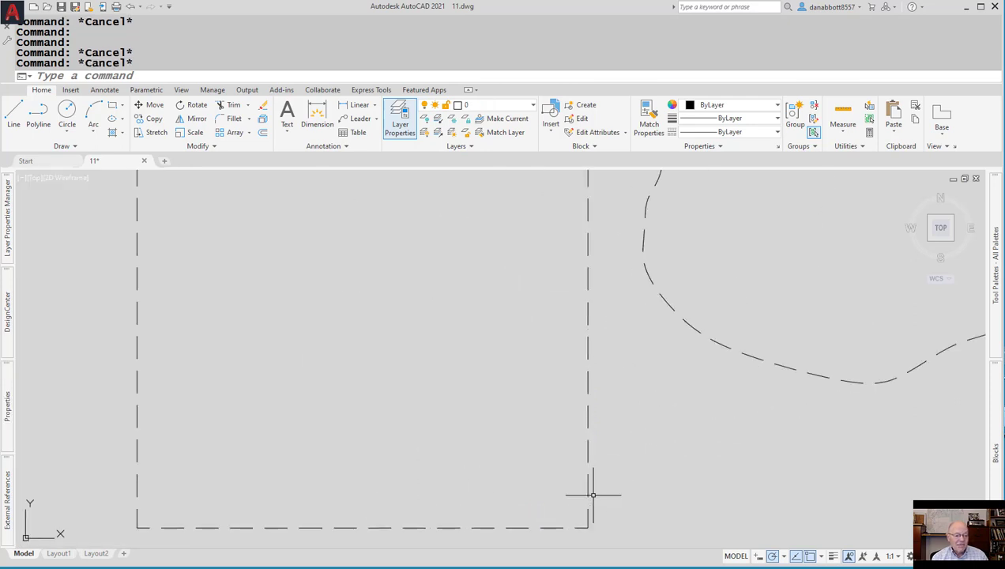
scroll(593, 495, "down", 2)
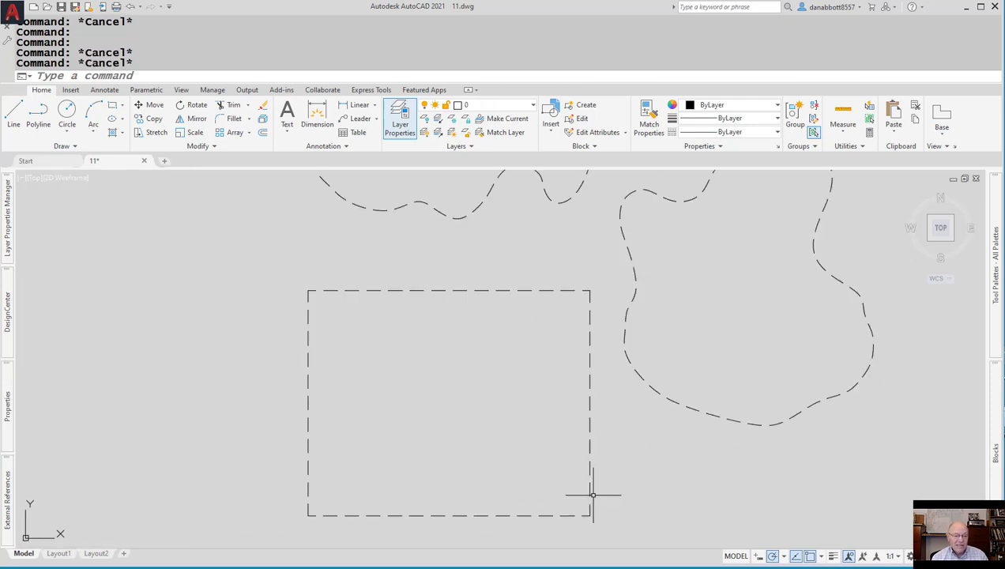
Run the command 12 to open the next drawings and always allow handle.lsp to load.
left_click(585, 378)
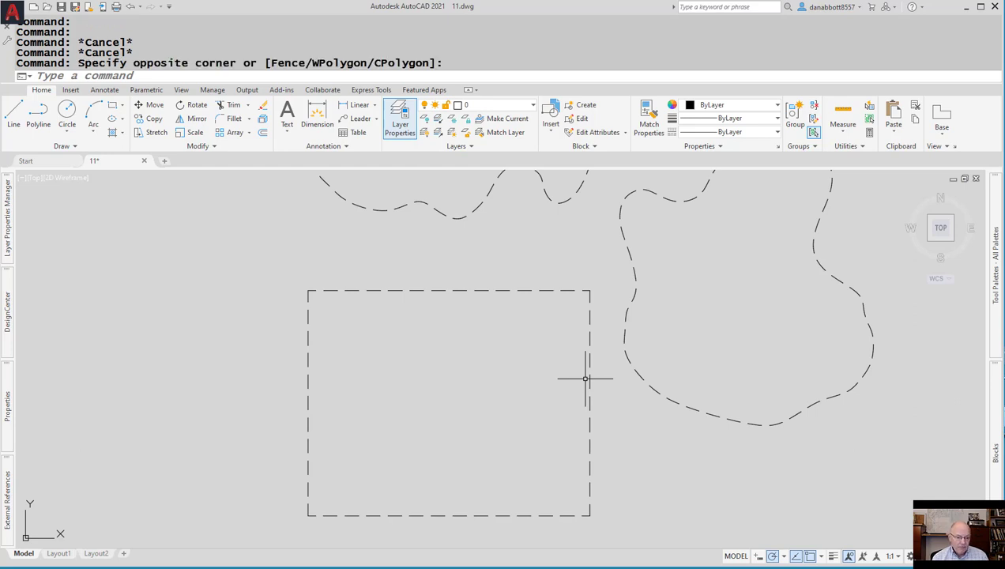
type("12")
key("Return")
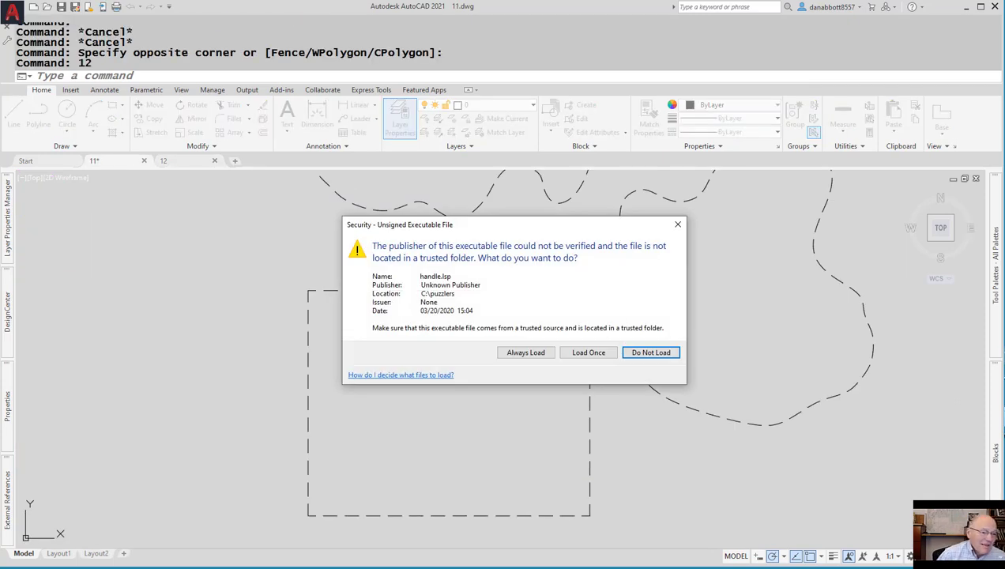
left_click(526, 353)
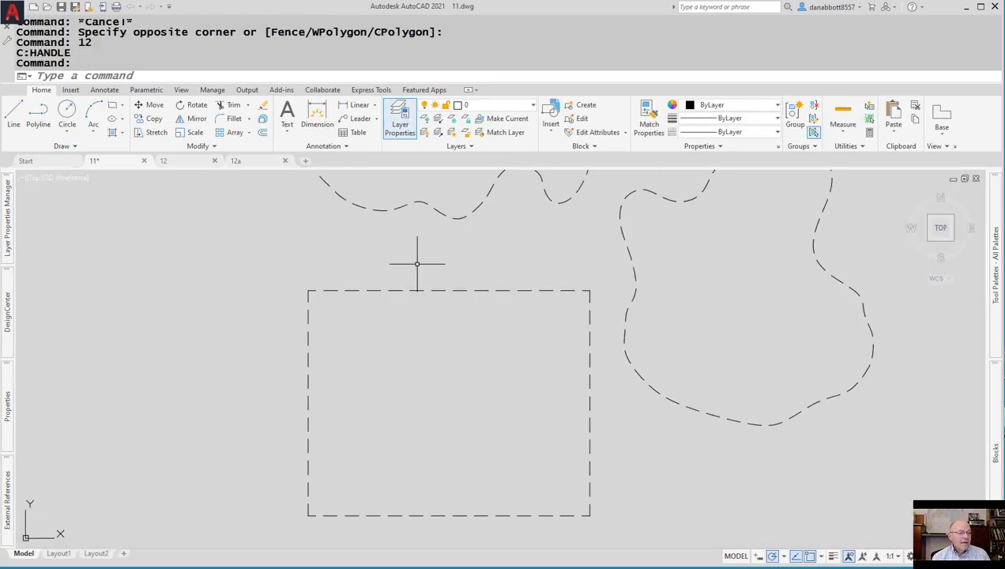
Close 12a.dwg and switch to 12.dwg.
left_click(286, 161)
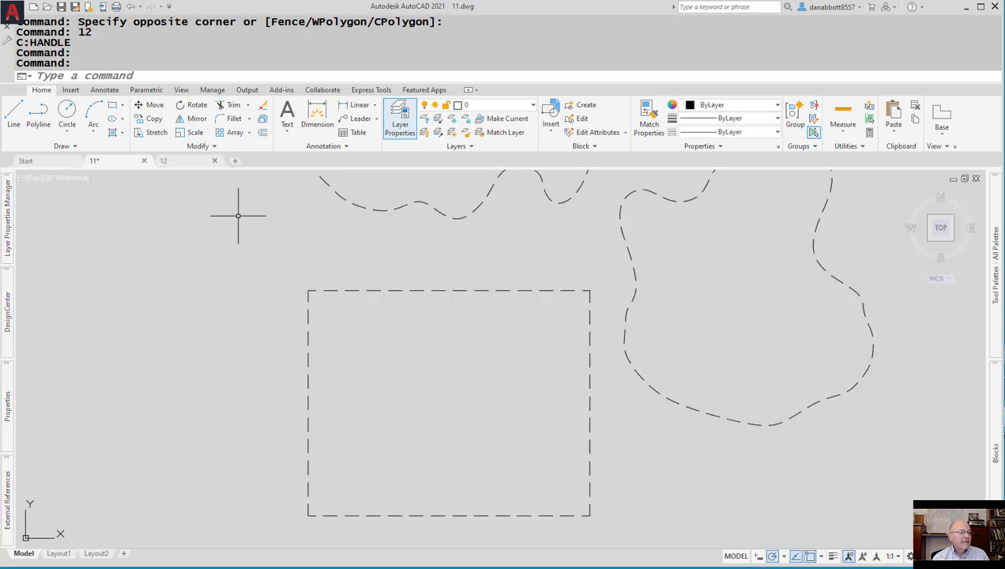
left_click(177, 161)
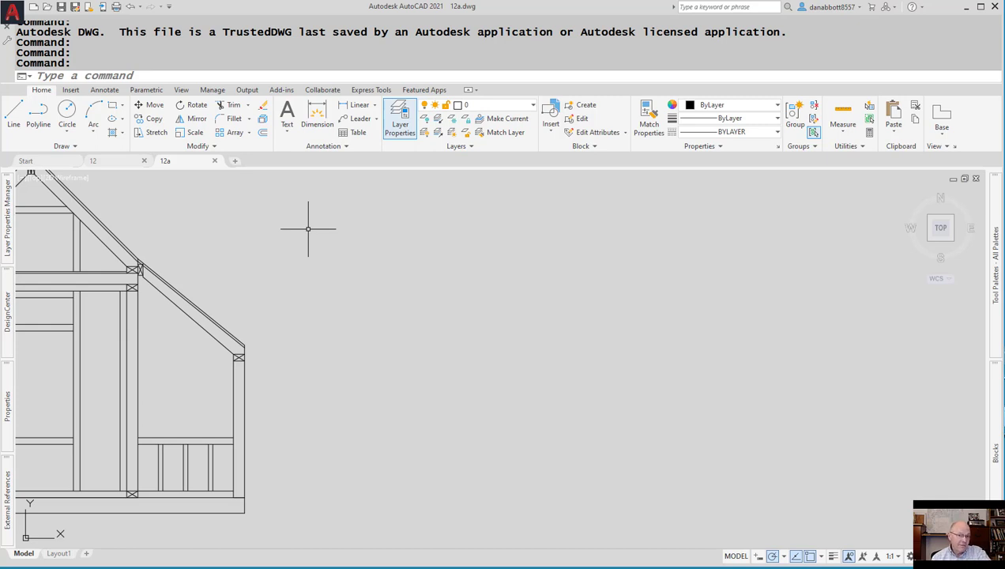
key("Return")
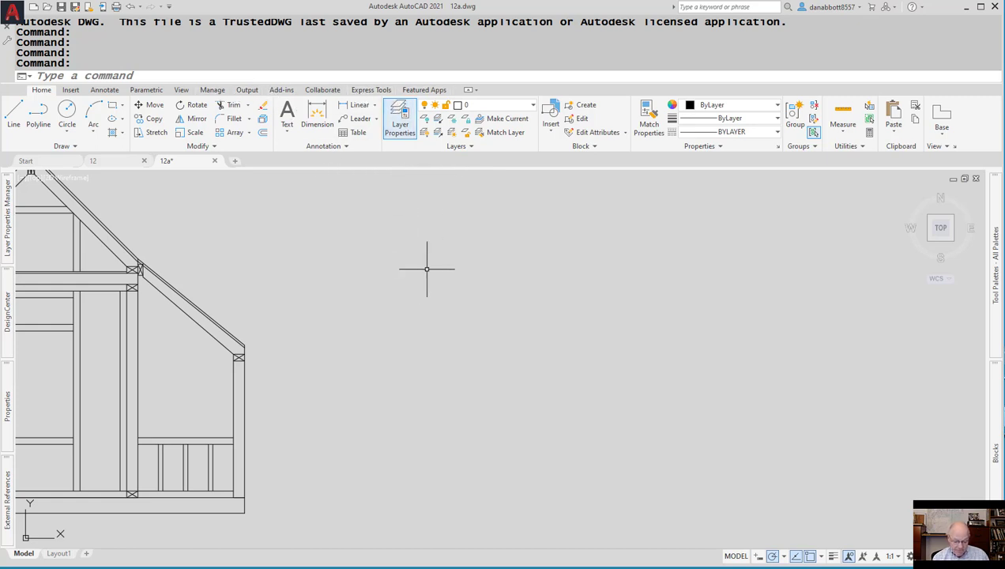
Turn on the classic menu bar by setting the MENUBAR variable to 1.
type("MENUTAB")
key("Return")
type("MENUBAR")
key("Return")
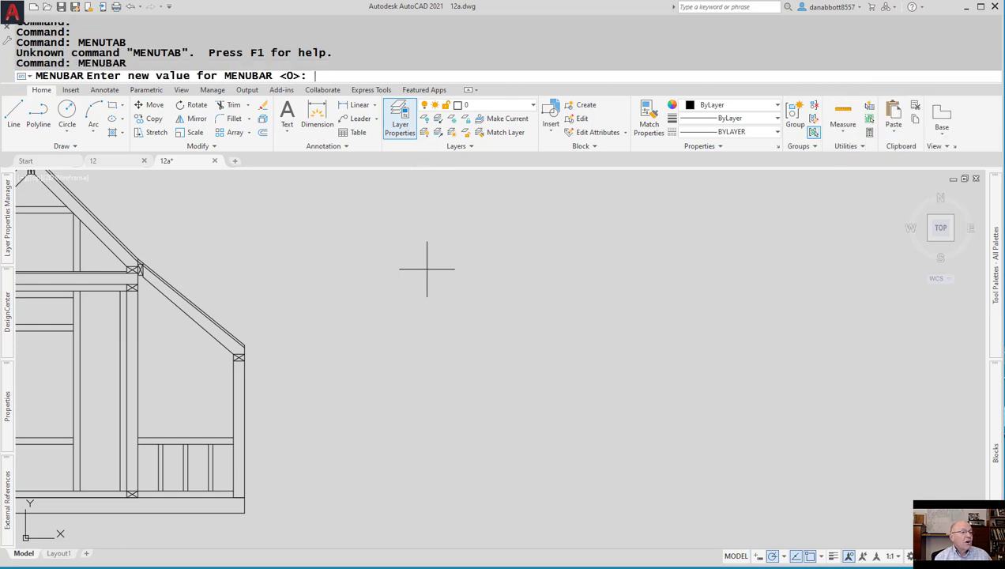
type("1")
key("Return")
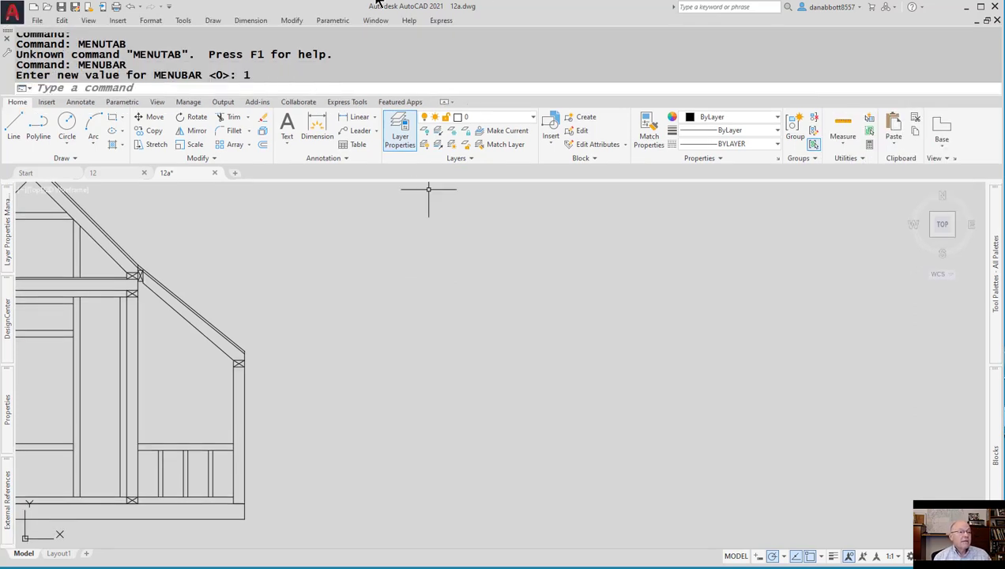
Tile the open drawing windows vertically and minimize the Start window.
left_click(377, 21)
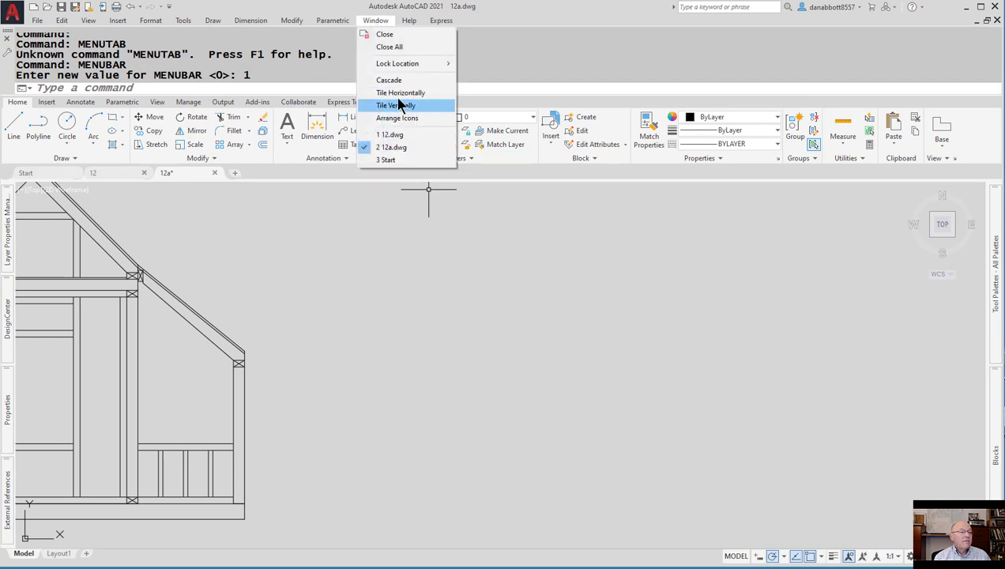
left_click(399, 105)
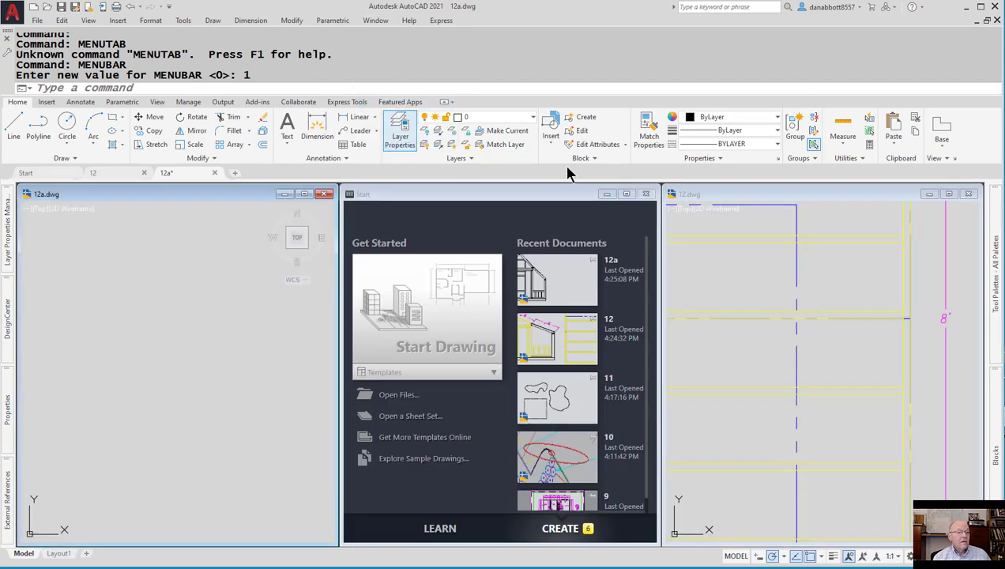
left_click(653, 199)
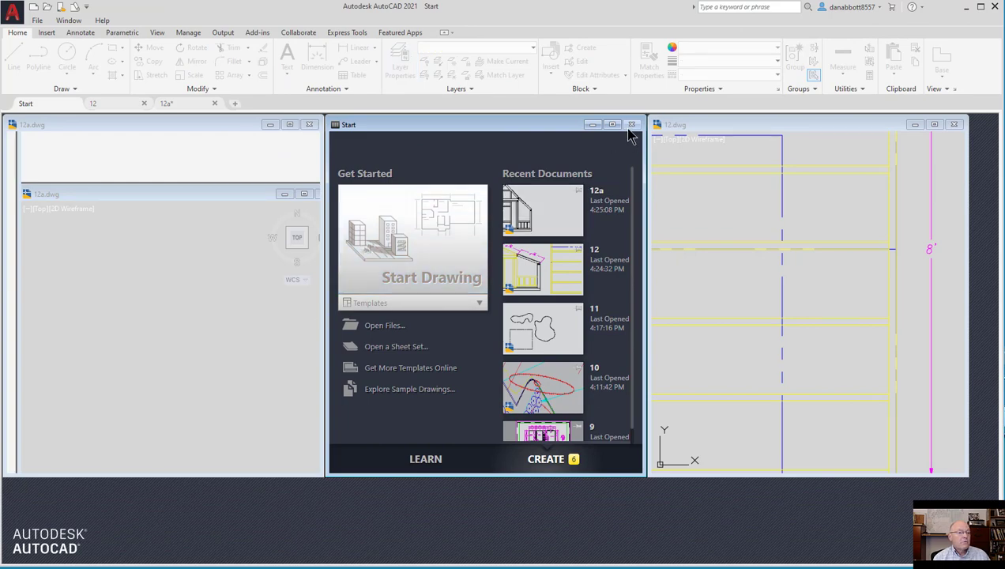
left_click(593, 125)
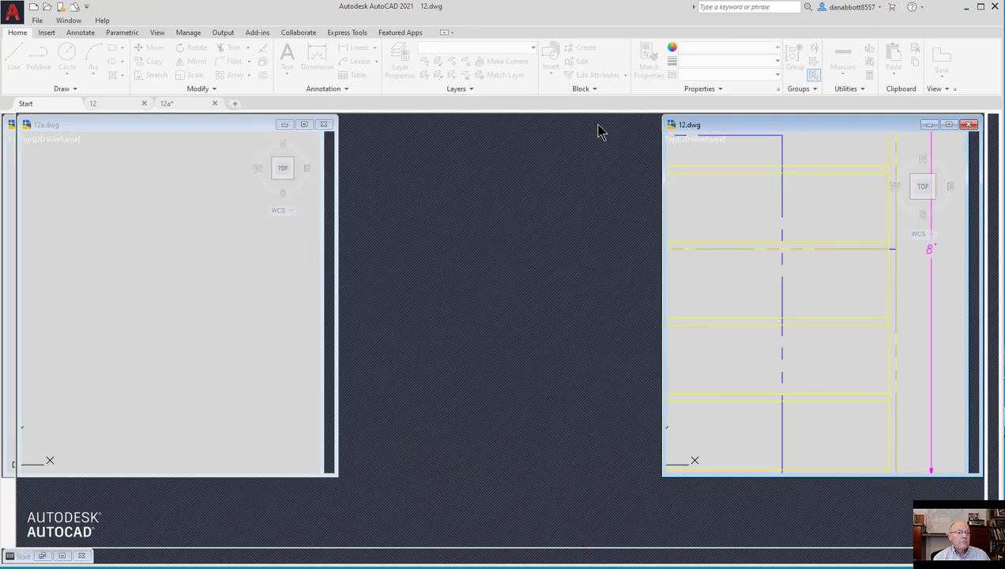
Activate the 12a.dwg window and zoom it to the extents of the framing elevation.
left_click(231, 295)
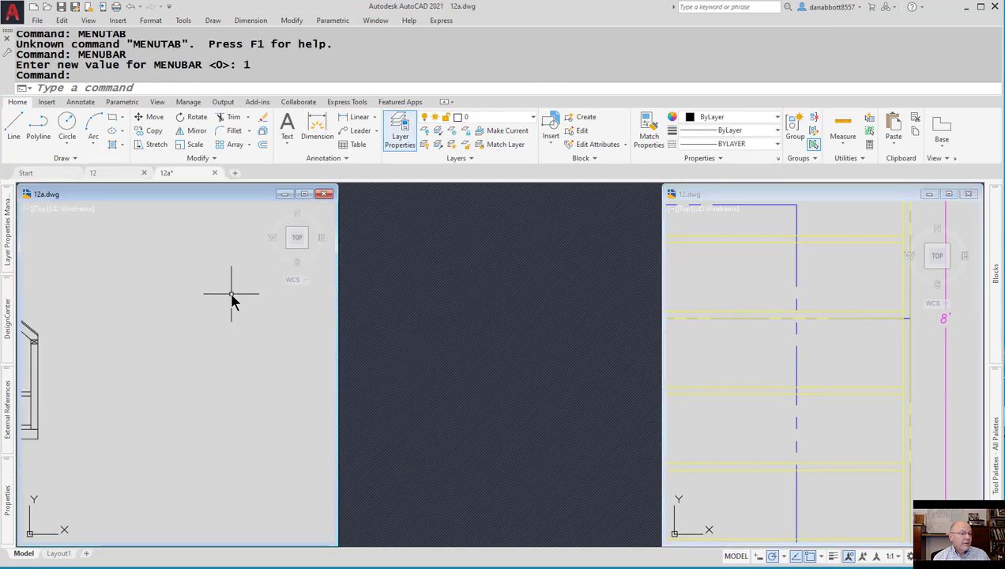
middle_click_drag(230, 296, 305, 284)
middle_click(229, 348)
middle_click(229, 348)
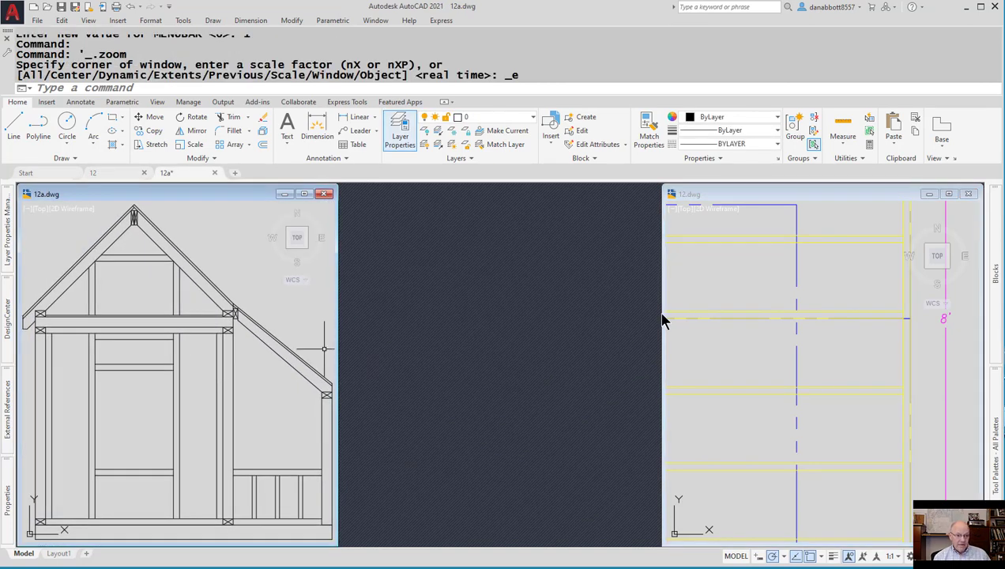
Frame the porch side of the elevation in 12.dwg, and move the 12a.dwg window next to it, leaving 12.dwg active.
left_click(726, 332)
scroll(934, 340, "down", 2)
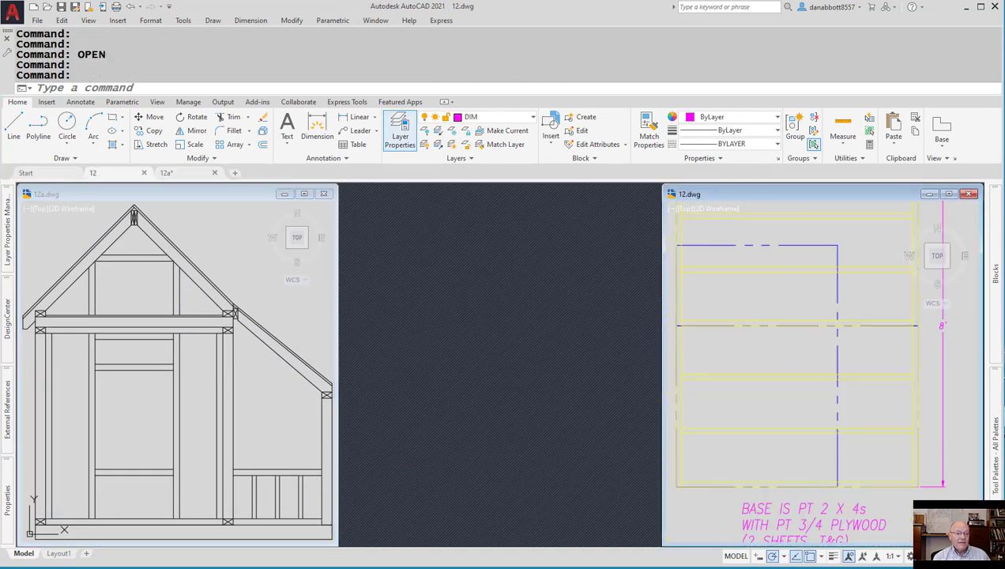
middle_click(917, 323)
middle_click(918, 323)
scroll(917, 323, "up", 3)
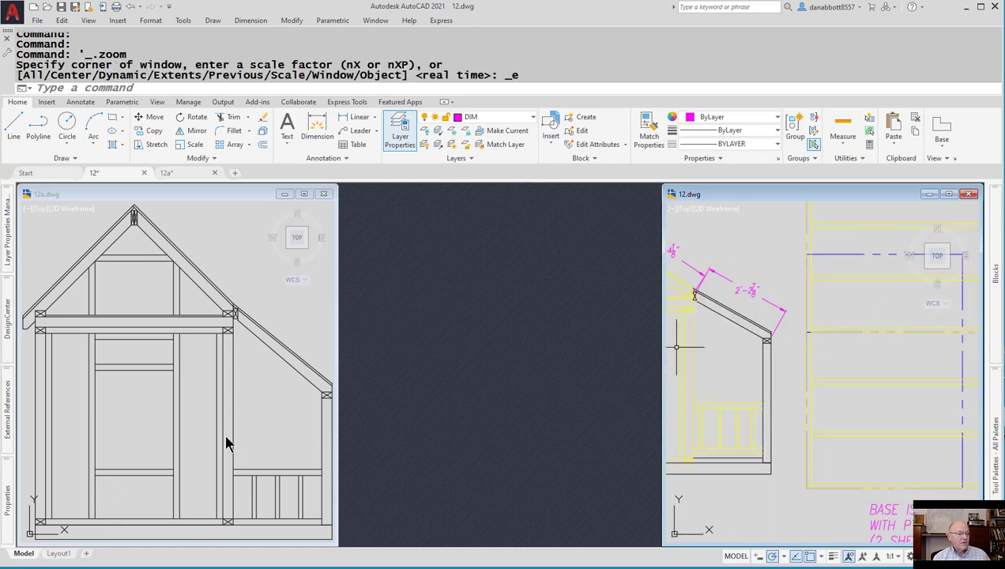
left_click_drag(207, 194, 486, 194)
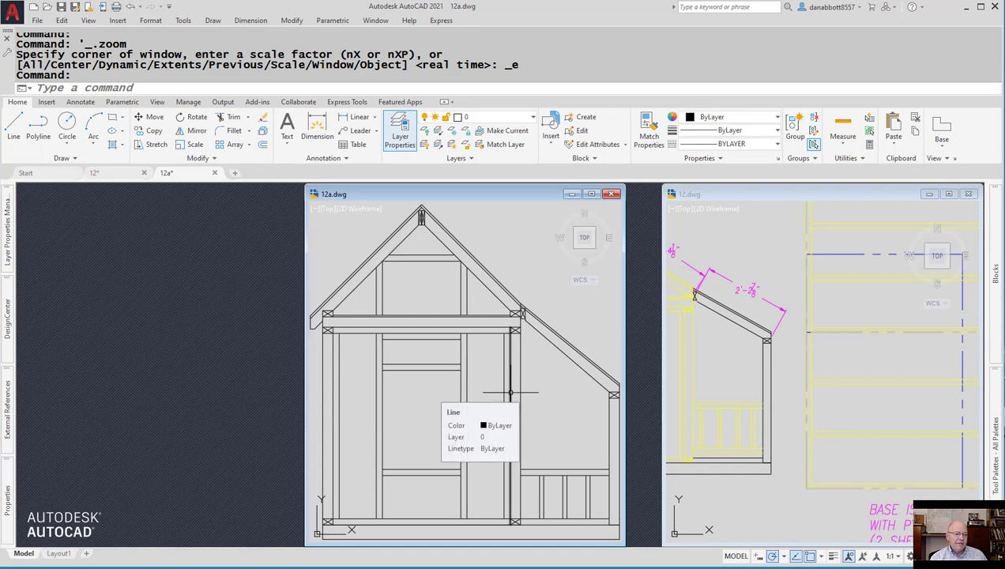
left_click(749, 381)
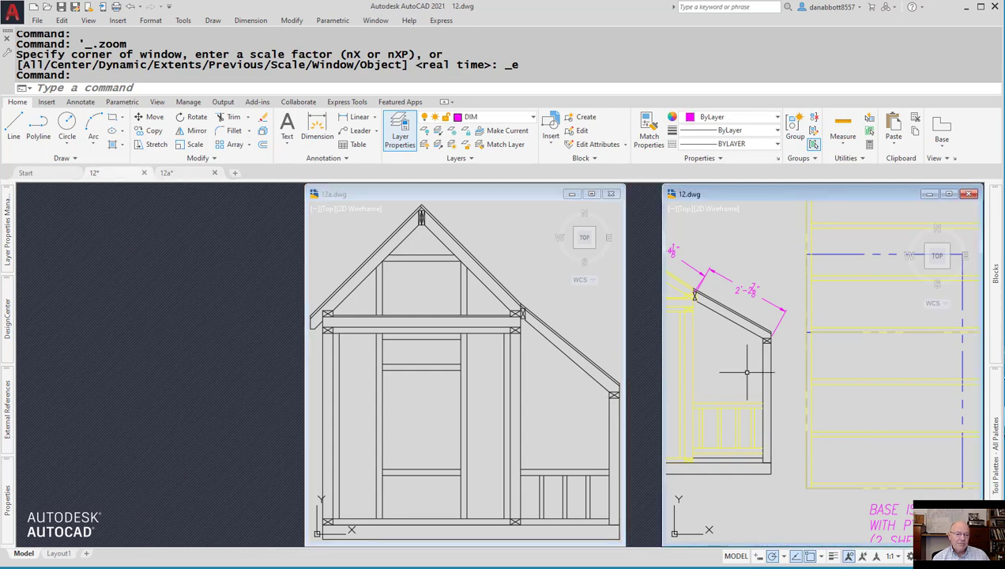
In 12.dwg, list the object data of the line forming the lower edge of the sloping porch rafter.
scroll(747, 371, "up", 2)
mouse_move(746, 371)
middle_mouse_down()
mouse_move(756, 413)
mouse_move(777, 433)
middle_mouse_up()
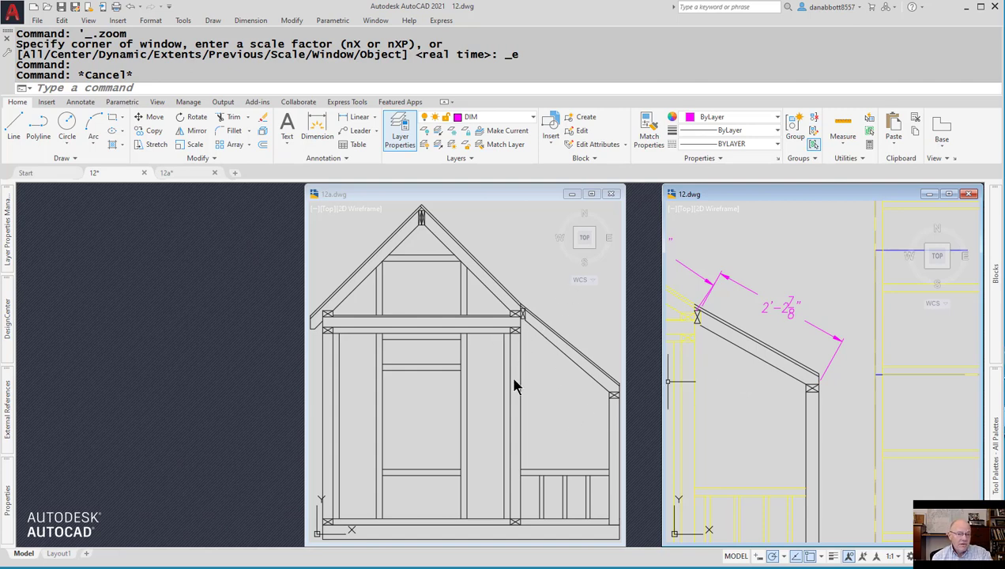
left_click(566, 399)
key("Escape")
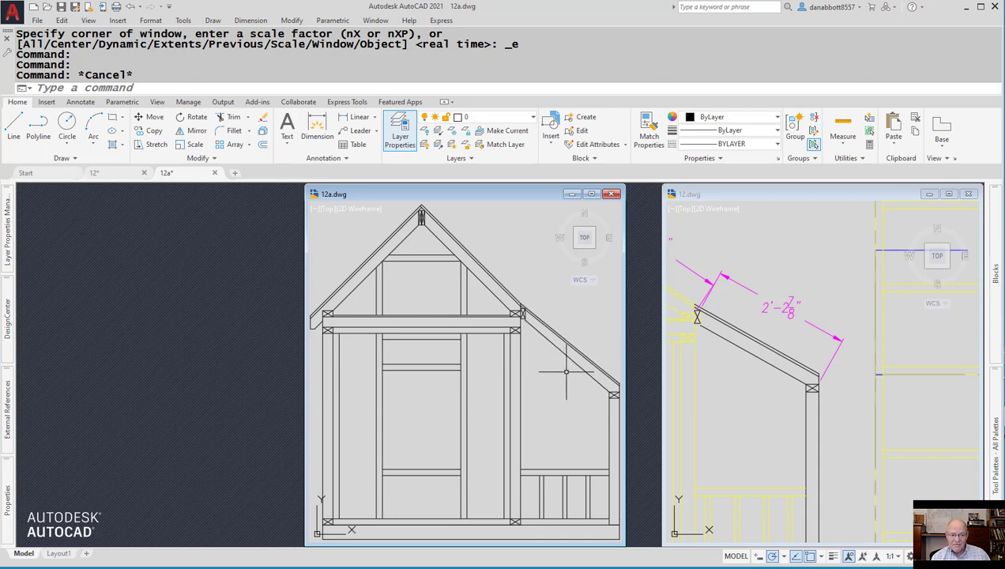
left_click(739, 410)
key("Escape")
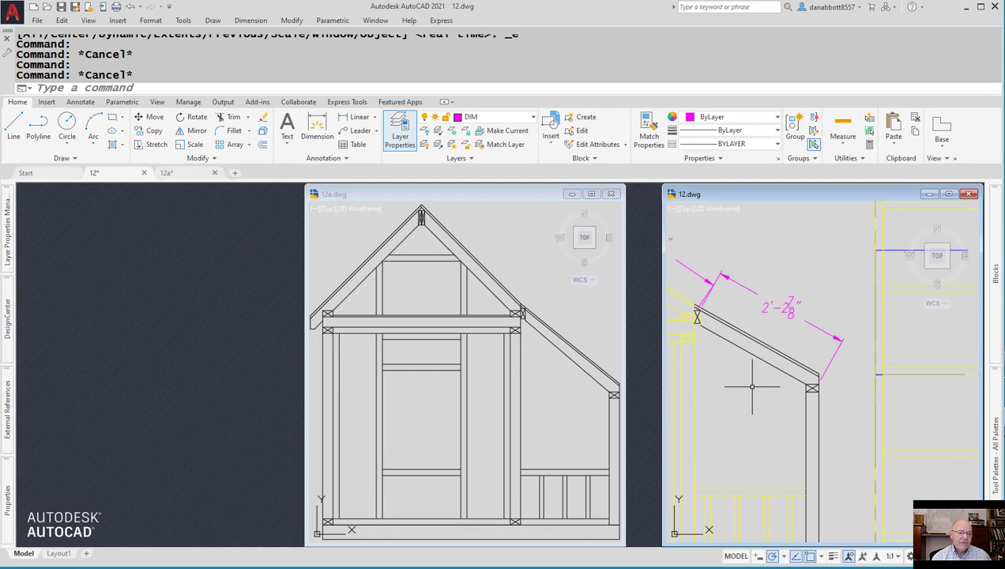
left_click(764, 360)
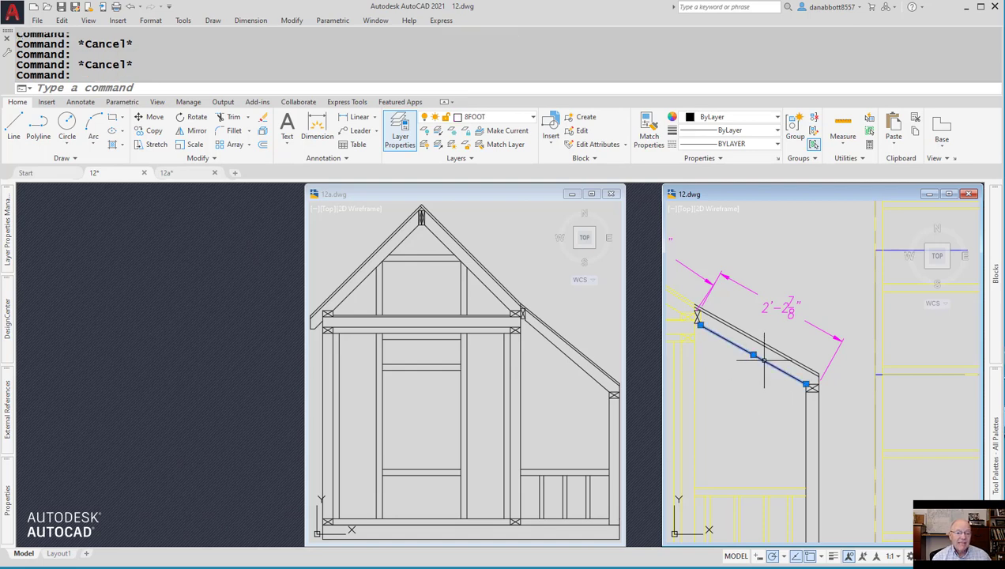
type("LI")
key("Return")
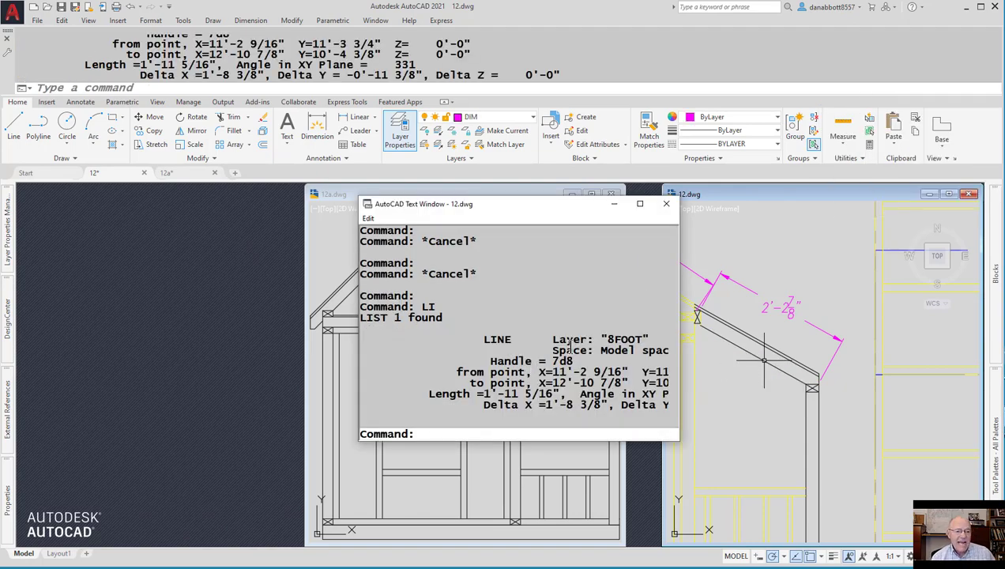
key("Escape")
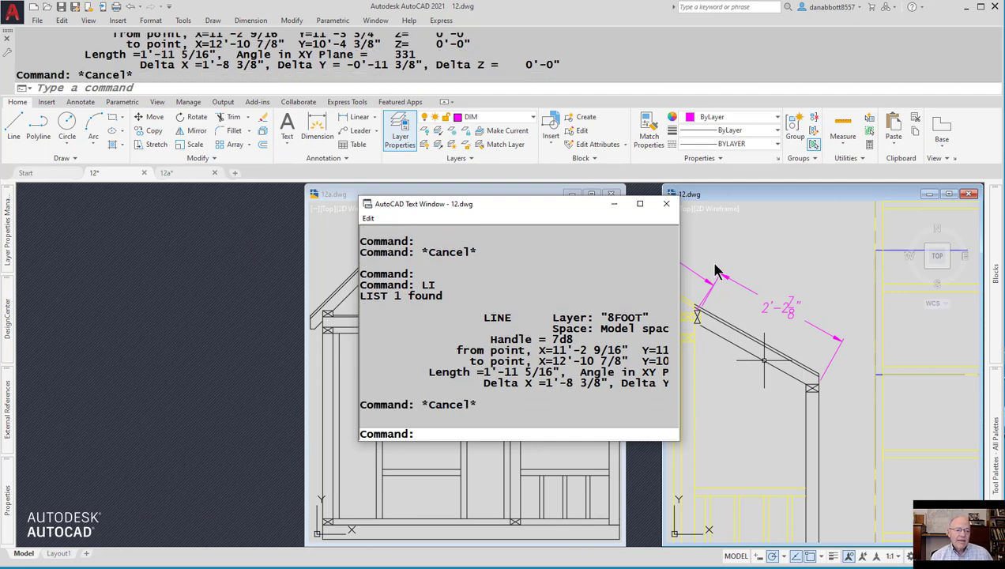
key("F2")
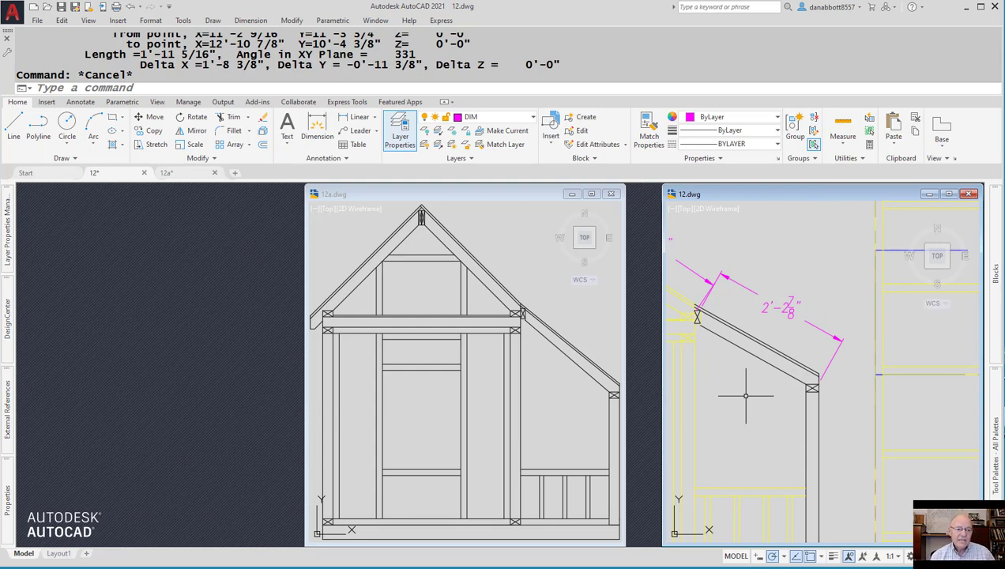
List the porch rafter's lower edge line in 12.dwg a second time, and minimize the text window.
key("Escape")
key("Escape")
key("Escape")
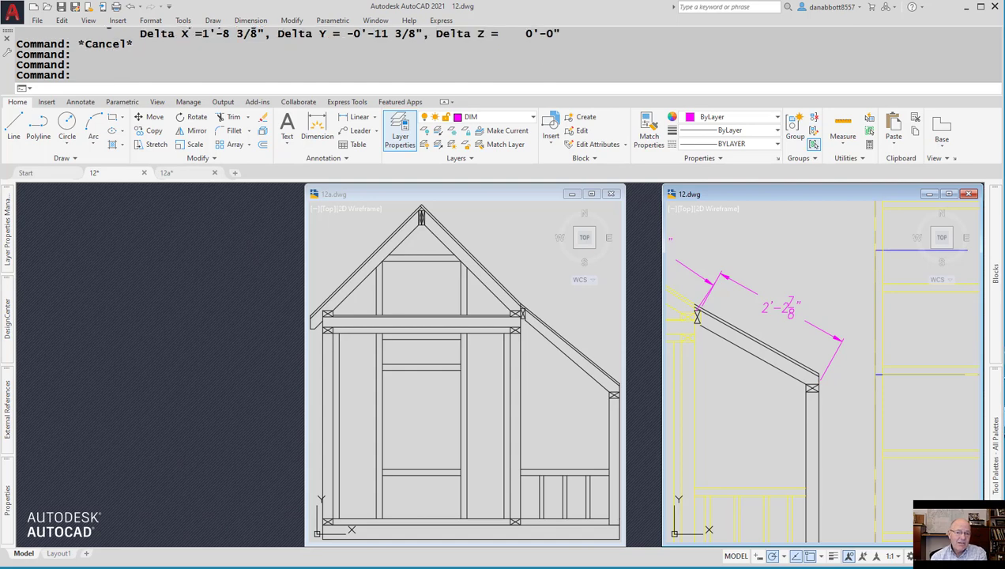
key("Escape")
key("Escape")
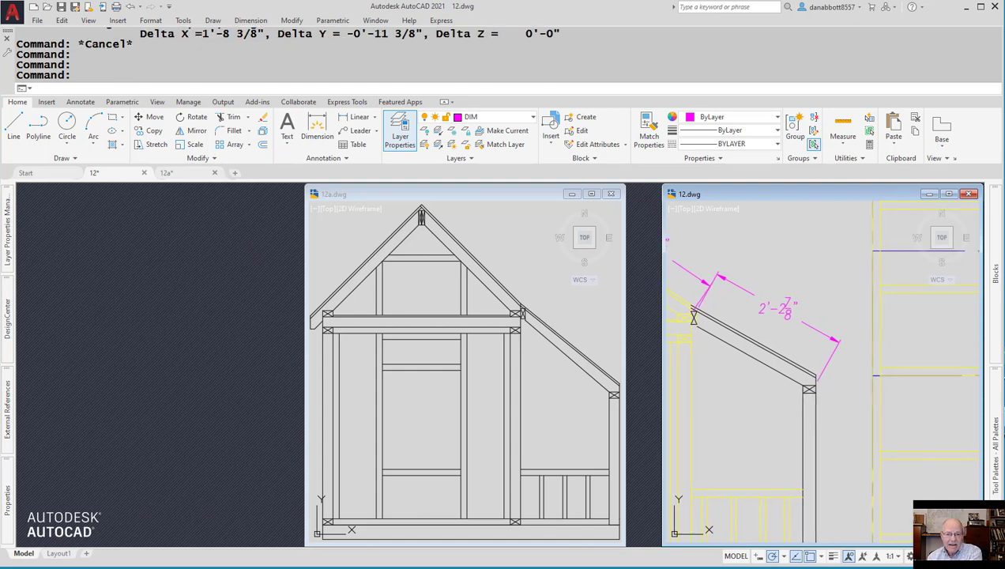
middle_click_drag(748, 395, 745, 396)
left_click(761, 370)
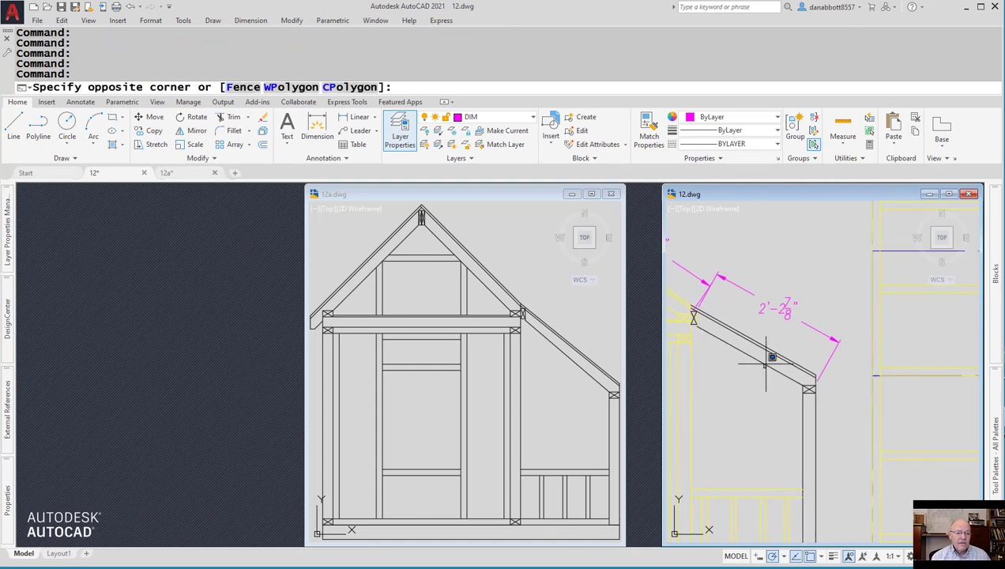
left_click(763, 364)
type("LI")
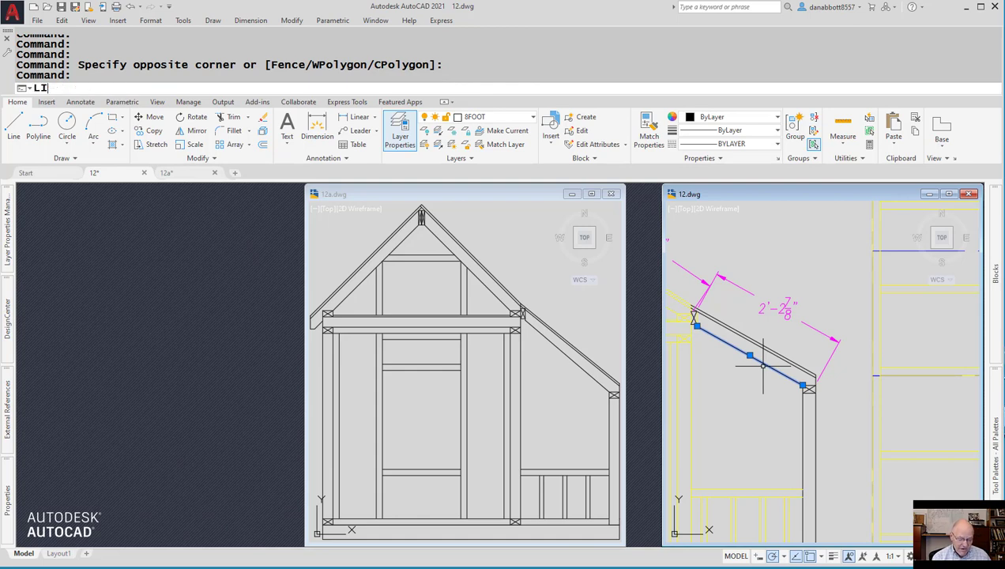
key("Return")
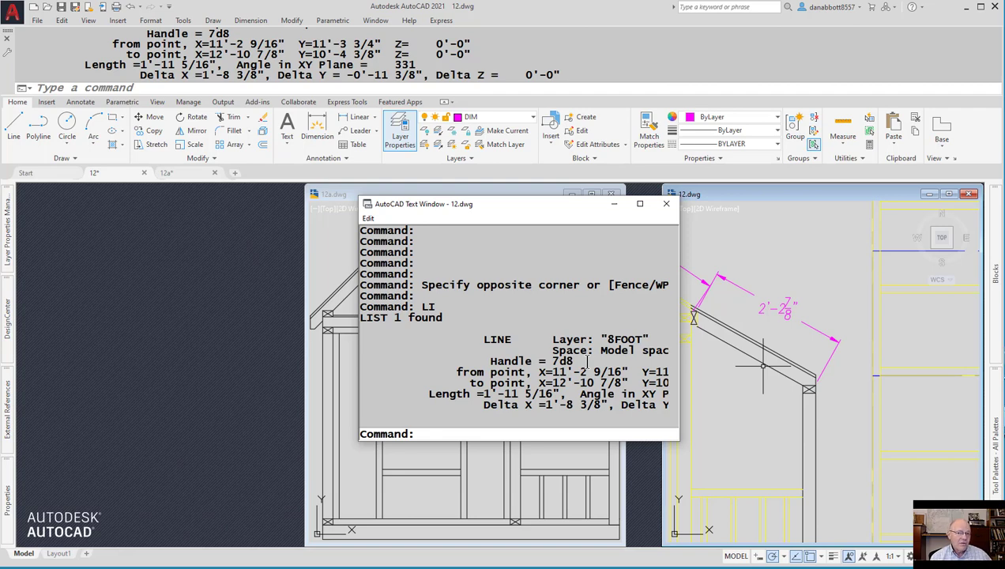
key("Escape")
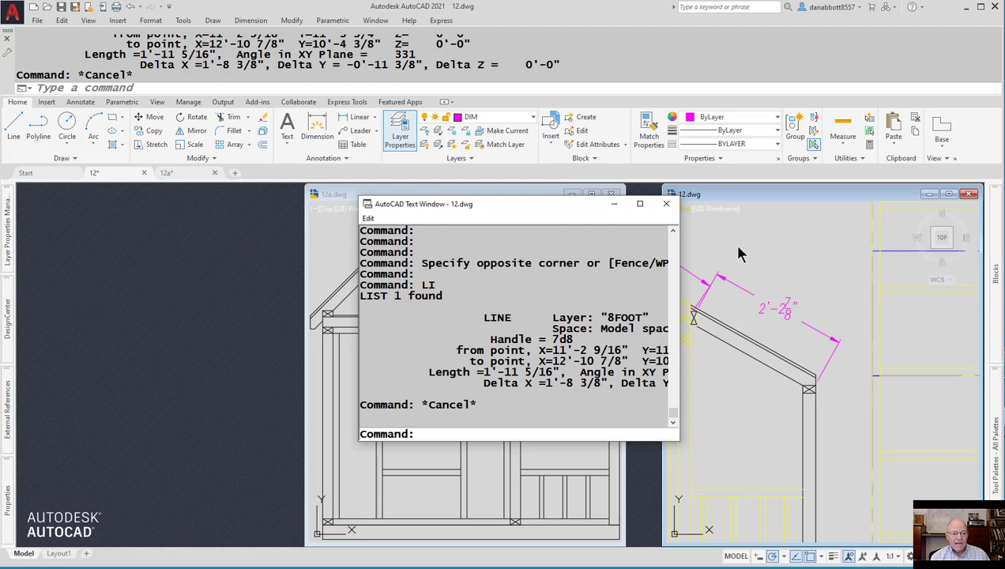
left_click(613, 204)
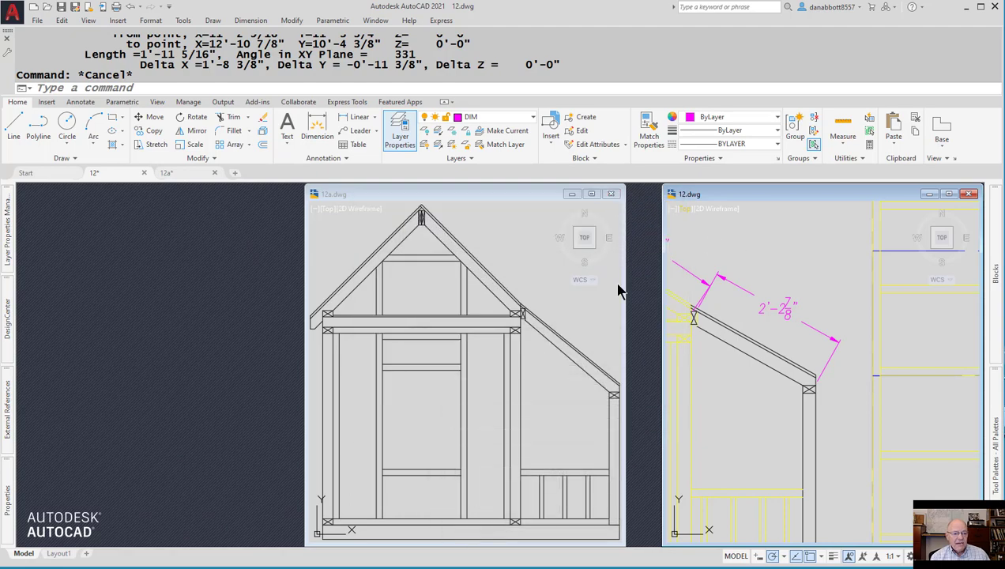
In 12a.dwg, list the object data of the matching lower edge line of the porch rafter.
key("Escape")
left_click(578, 366)
left_click(574, 360)
type("LI")
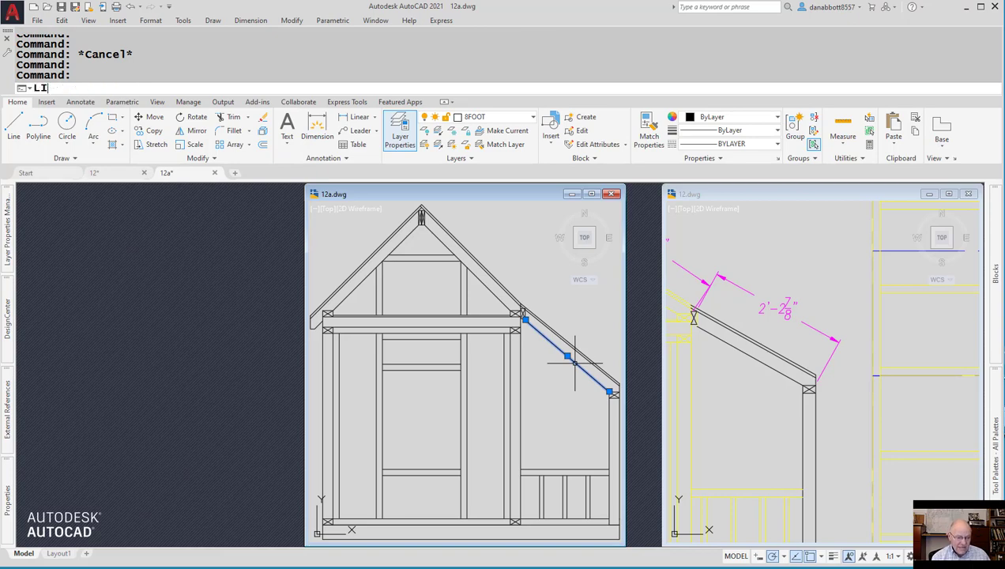
key("Return")
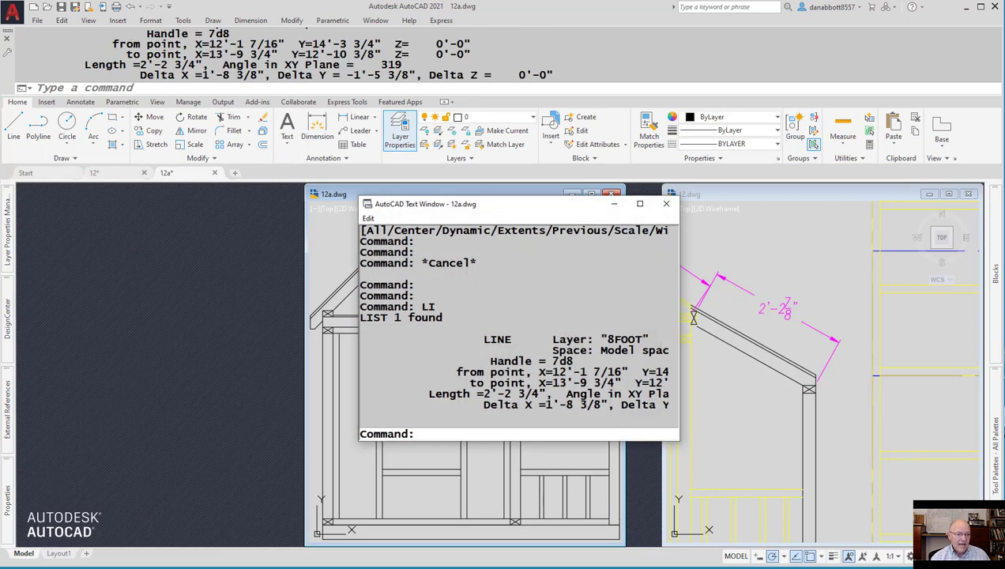
left_click(667, 204)
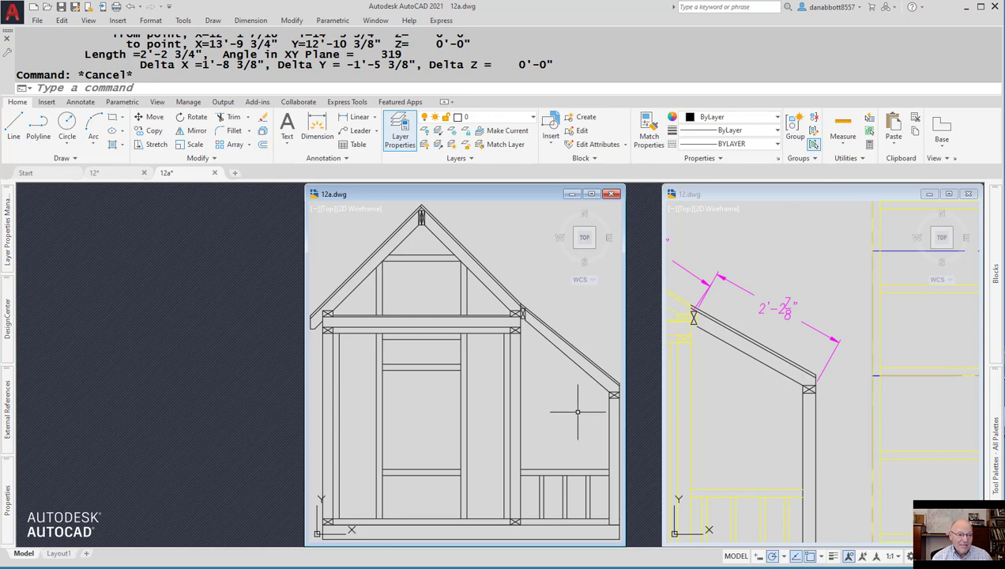
List the object data of the porch rafter's upper edge line, just under the roof sheathing, in 12a.dwg.
left_click(585, 358)
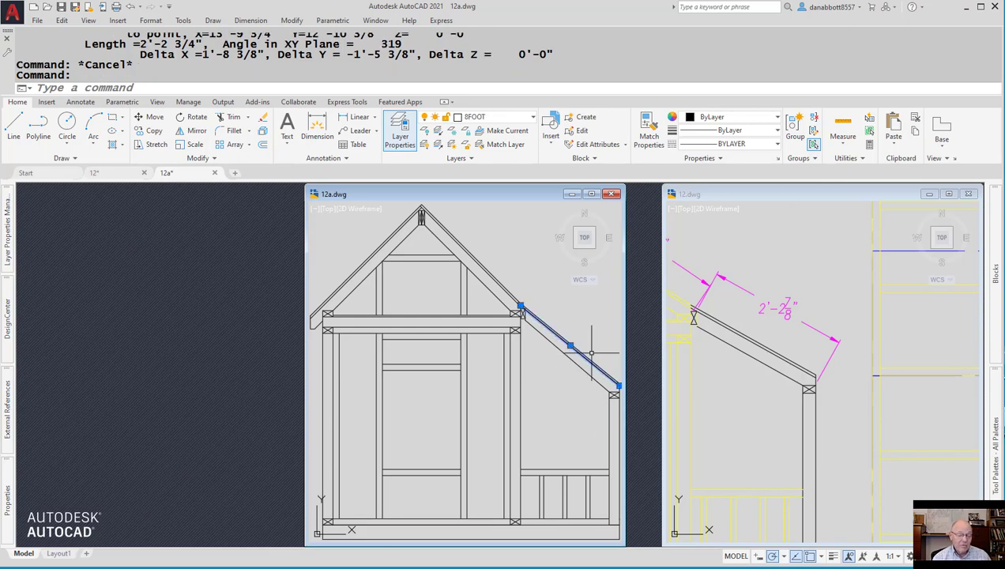
type("LI")
key("Return")
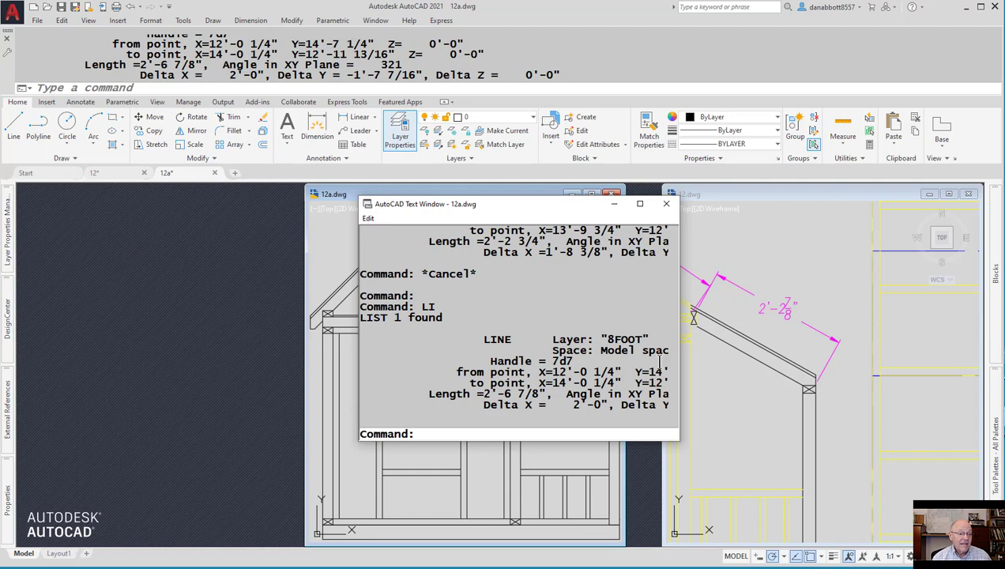
key("Escape")
key("Escape")
List the matching upper edge line of the porch rafter in 12.dwg, and close the text window.
left_click(779, 360)
scroll(775, 349, "up", 3)
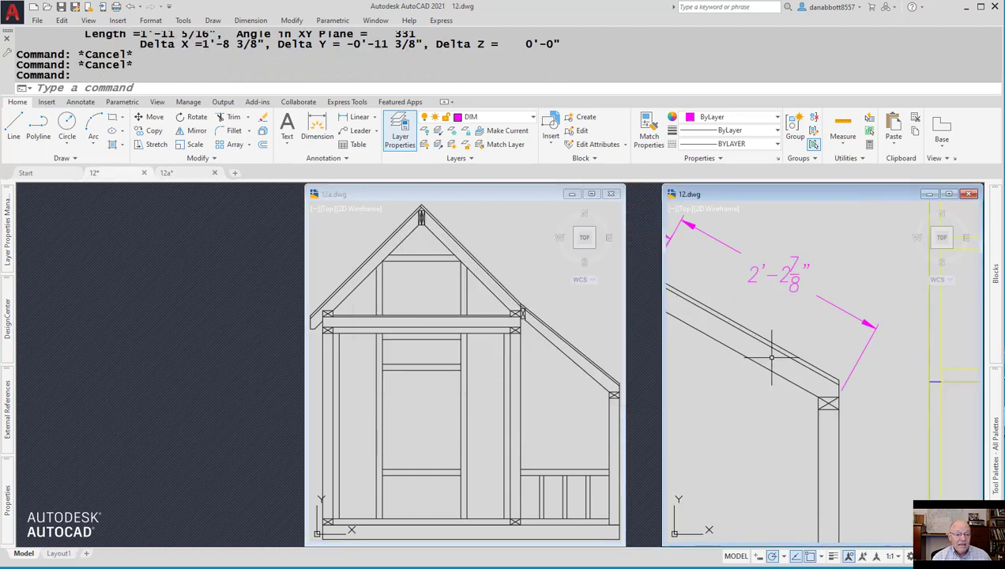
left_click(775, 350)
type("LI")
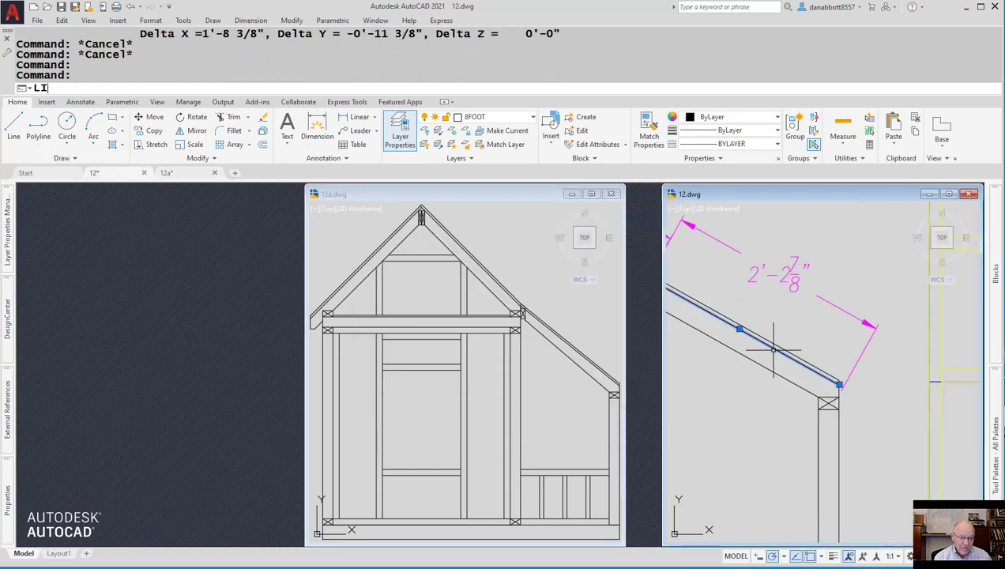
key("Return")
key("Escape")
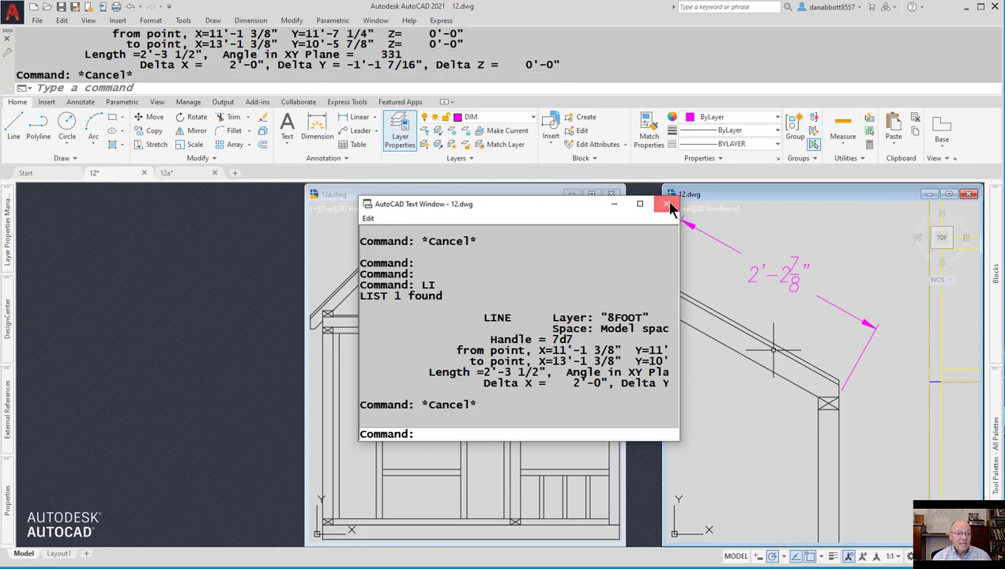
left_click(666, 204)
key("Escape")
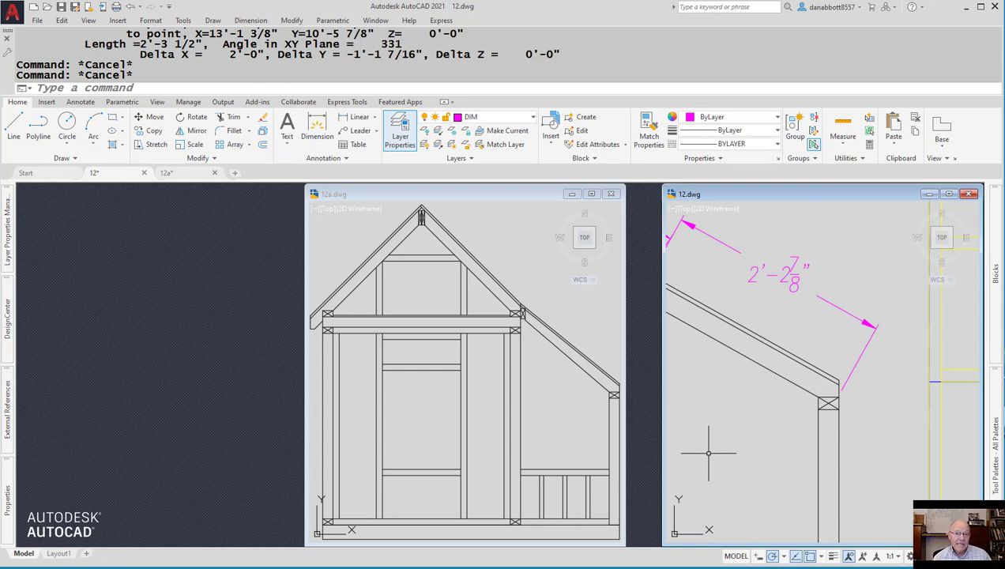
Open 13.dwg with the custom command 13, and close 12.dwg and 12a.dwg, discarding the changes to 12a.dwg.
left_click(744, 429)
left_click(708, 389)
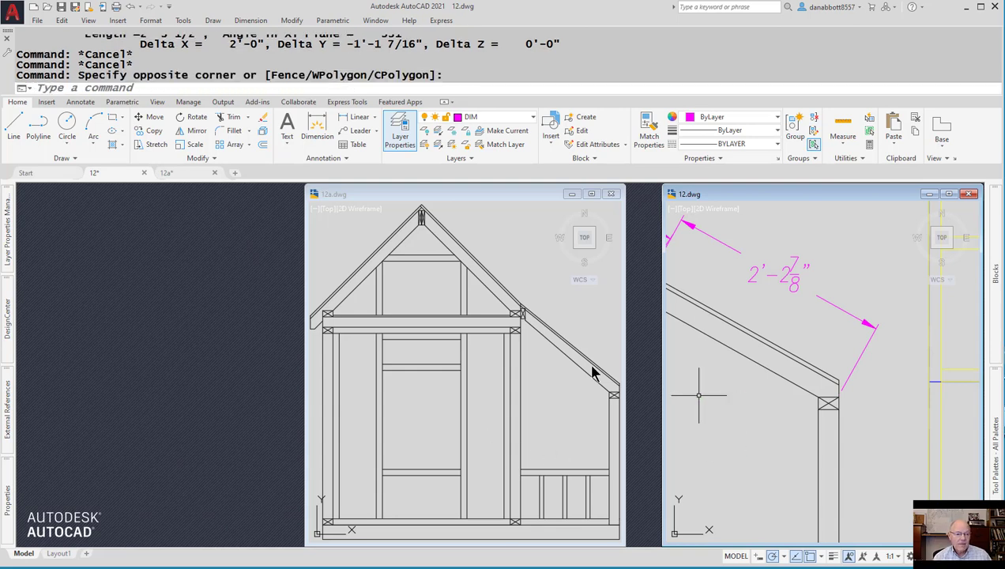
left_click(233, 87)
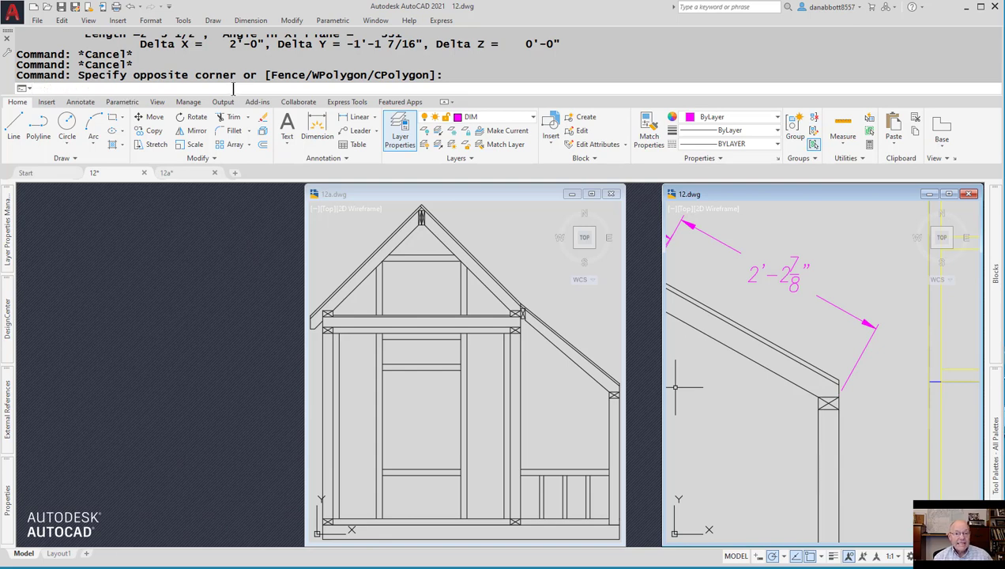
type("13")
key("Return")
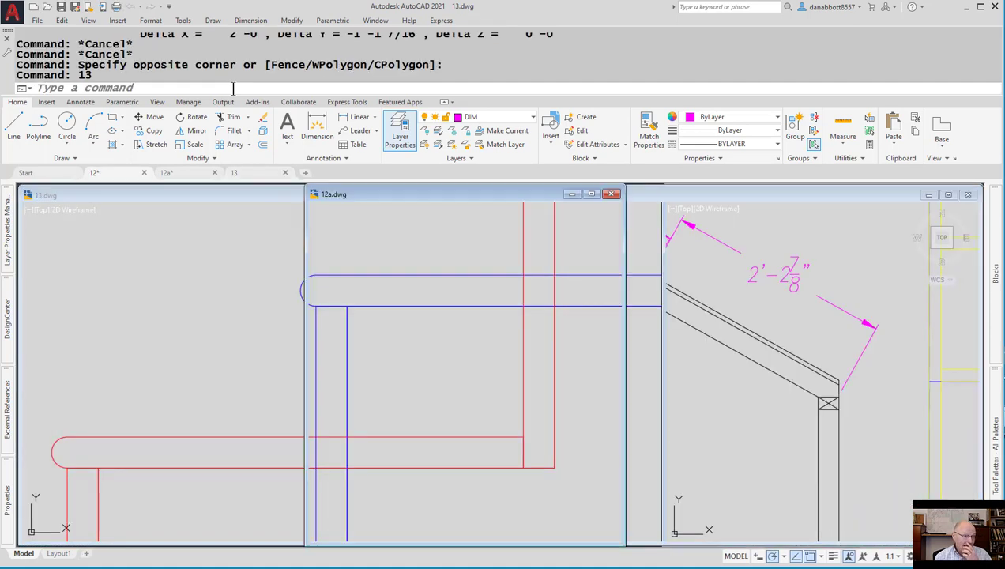
left_click(614, 195)
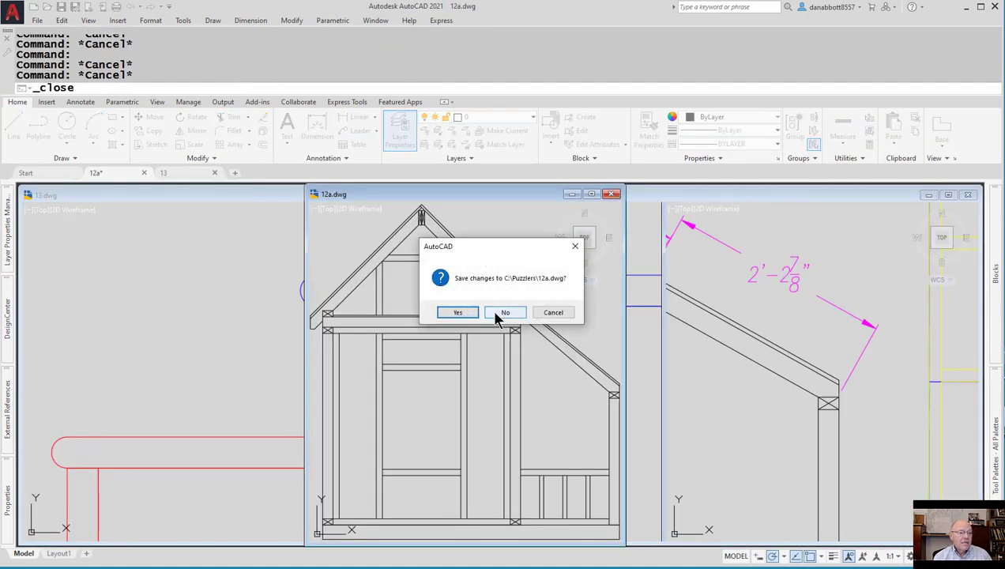
left_click(501, 315)
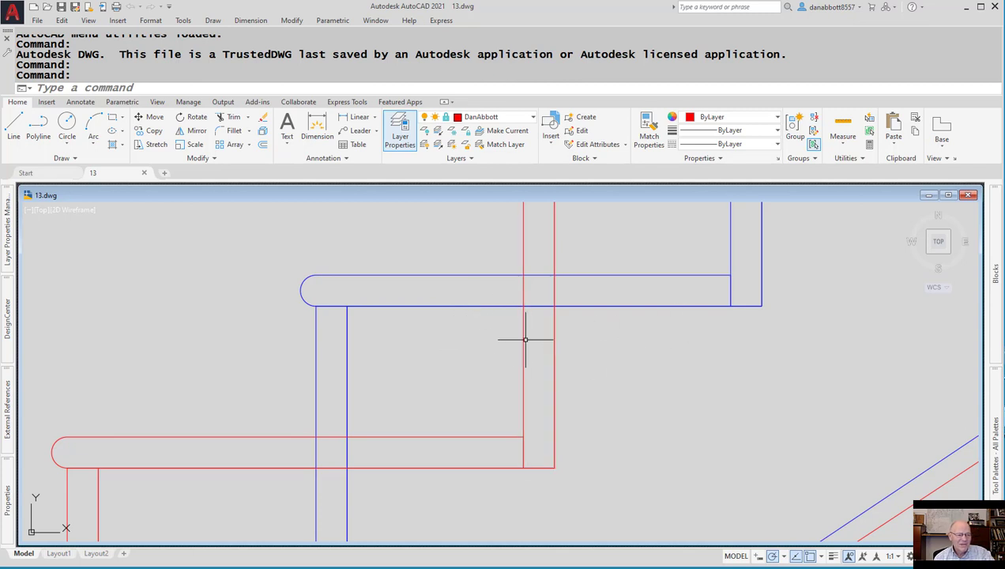
List the object data of the blue round-nosed stair tread polyline in 13.dwg, and close the text window.
left_click(482, 305)
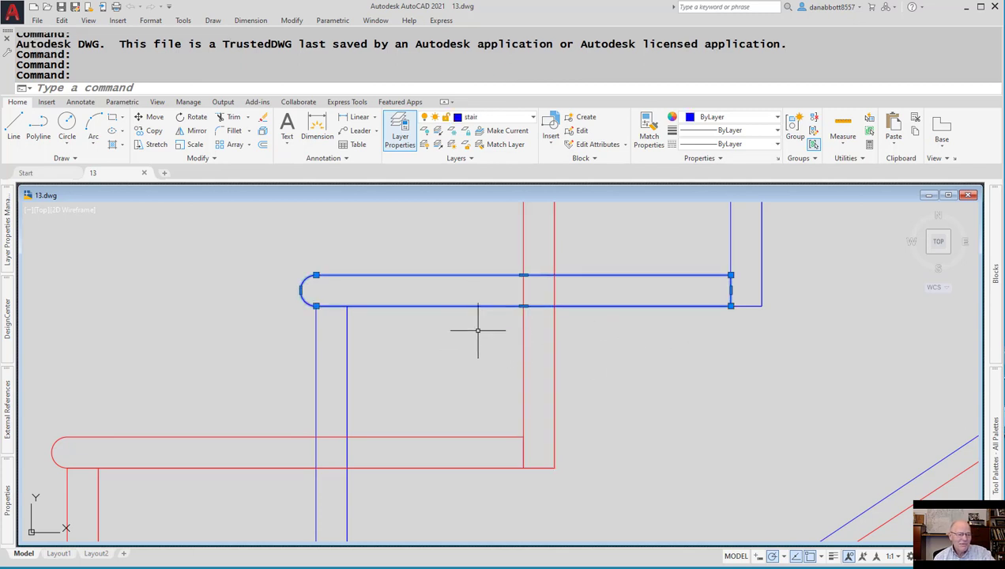
key("Escape")
left_click(468, 433)
key("Escape")
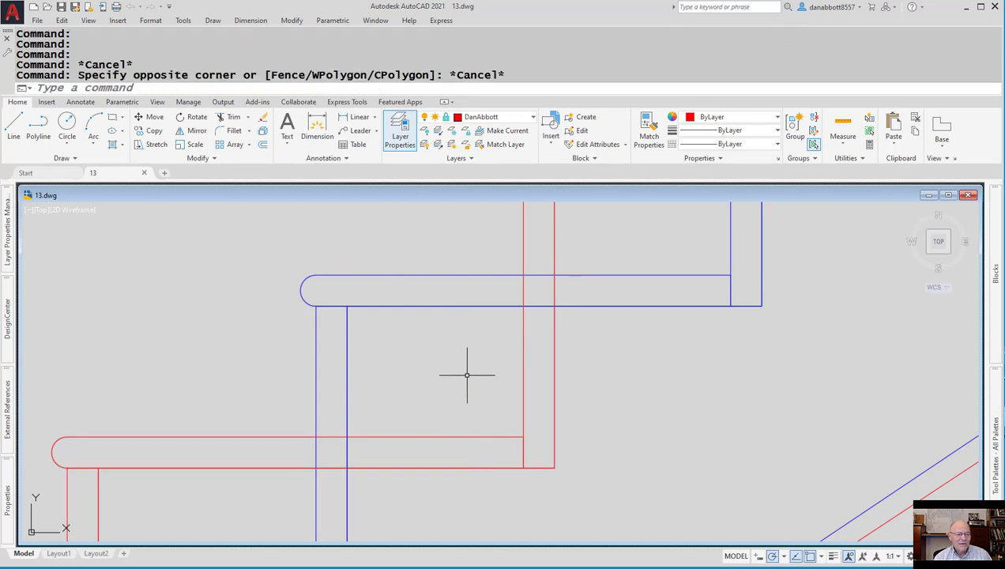
key("Escape")
type("LI")
key("Return")
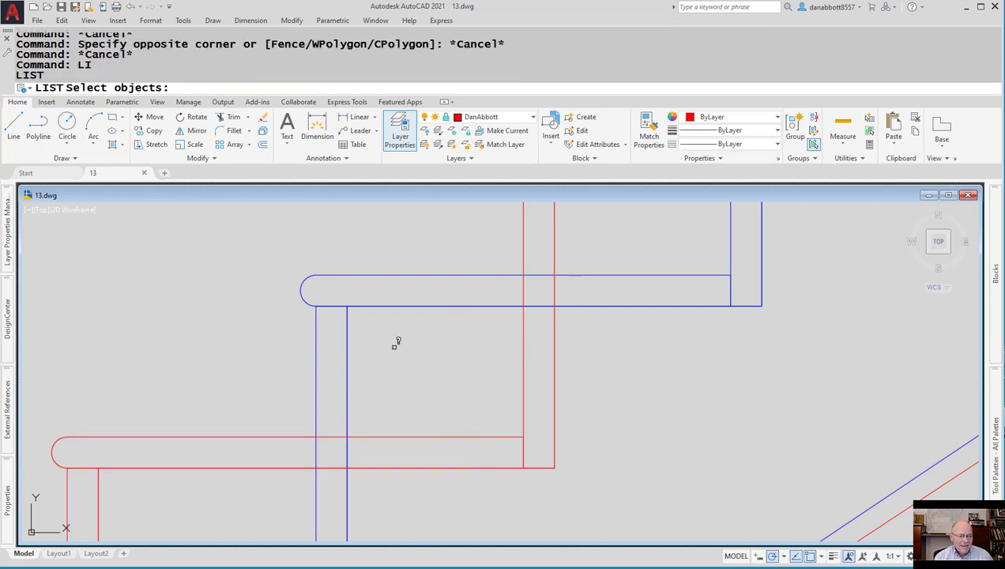
left_click(426, 305)
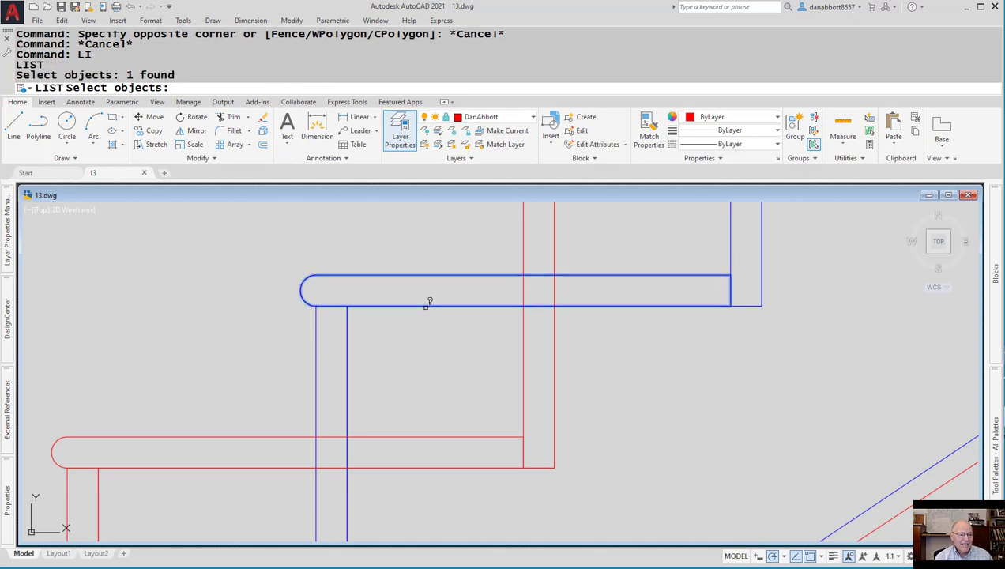
key("Return")
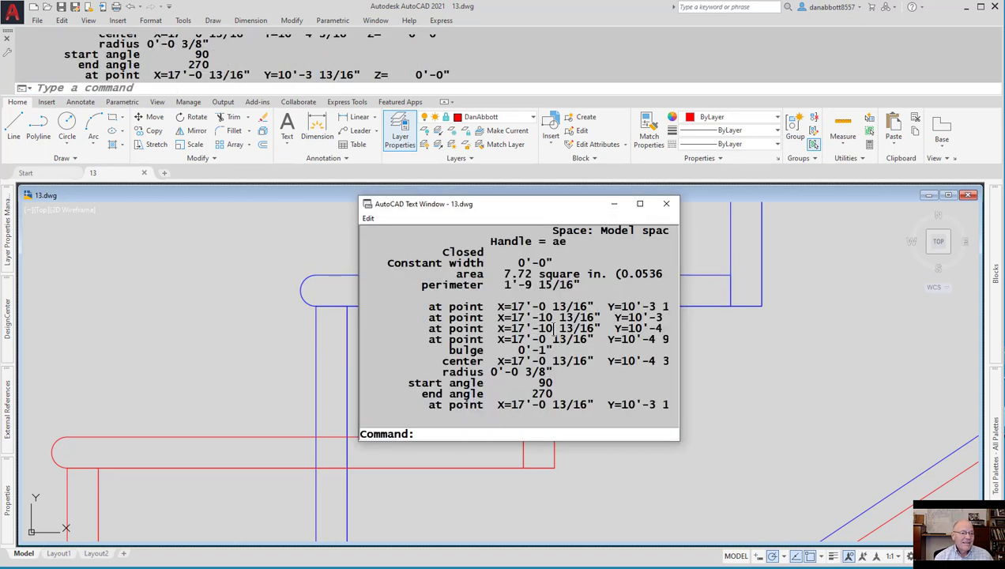
key("Escape")
left_click(666, 204)
key("Escape")
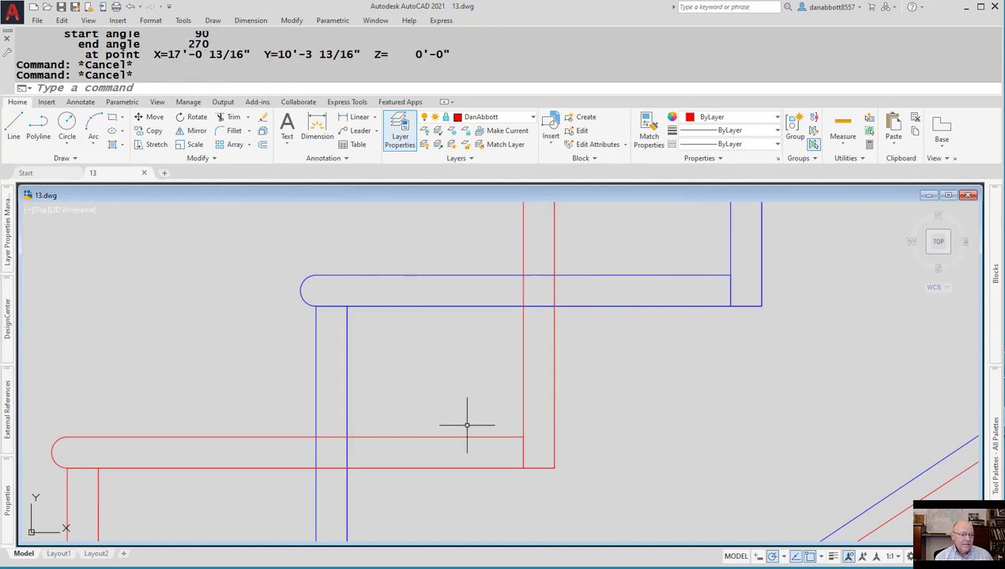
List the object data of the red round-nosed stair tread polyline in 13.dwg, and close the text window.
left_click(461, 437)
type("li")
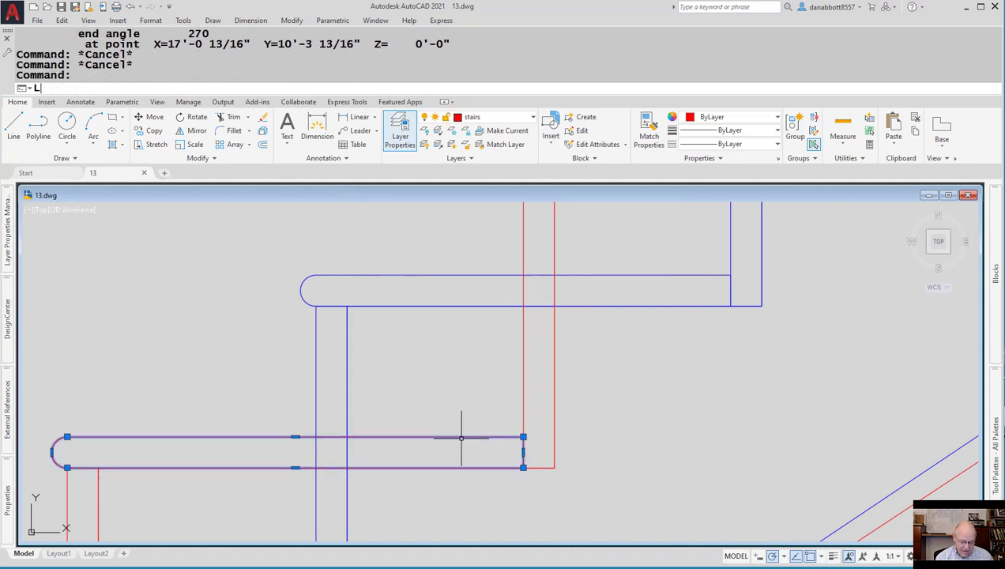
key("Return")
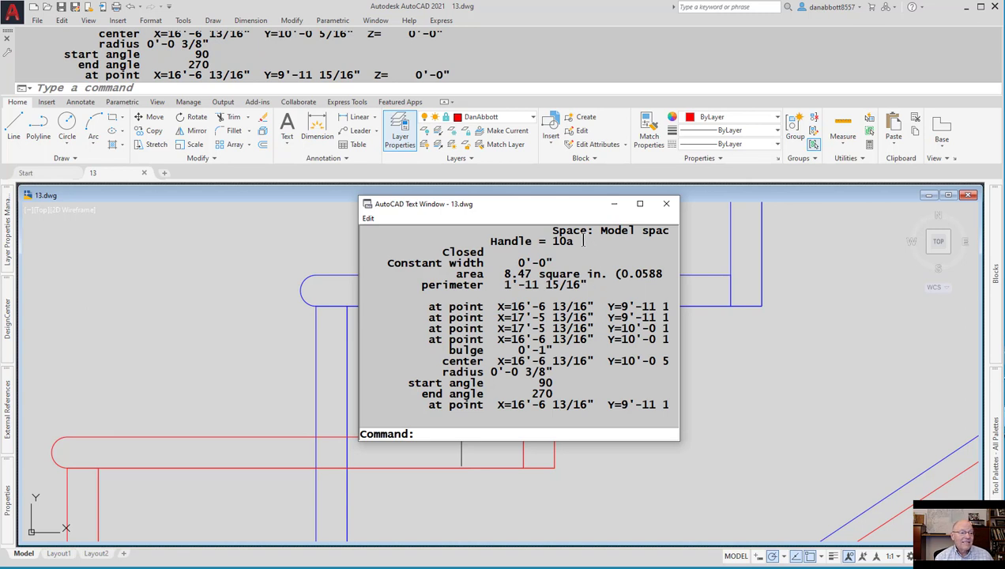
key("Escape")
key("F2")
key("Escape")
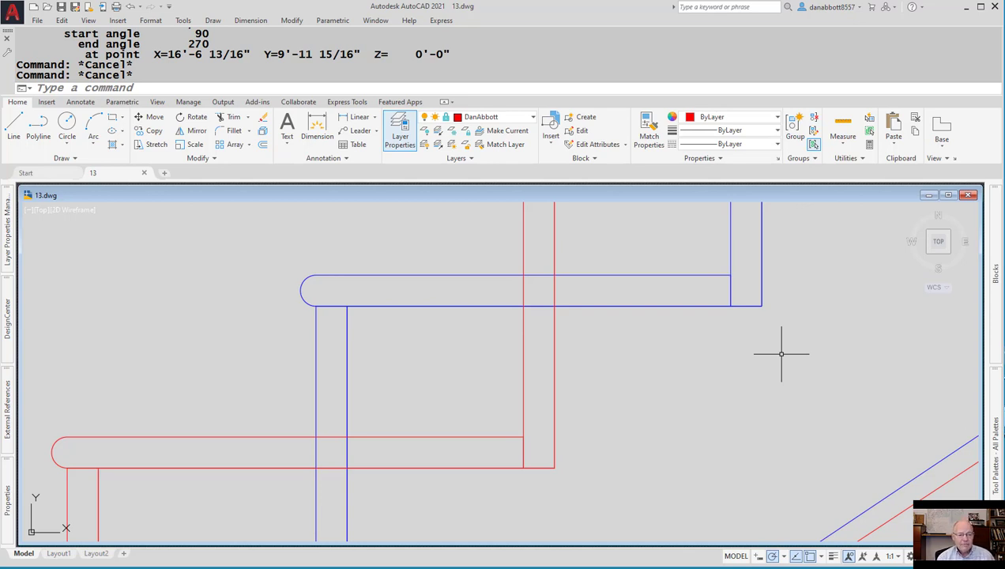
type("NT")
key("BackSpace")
type("K")
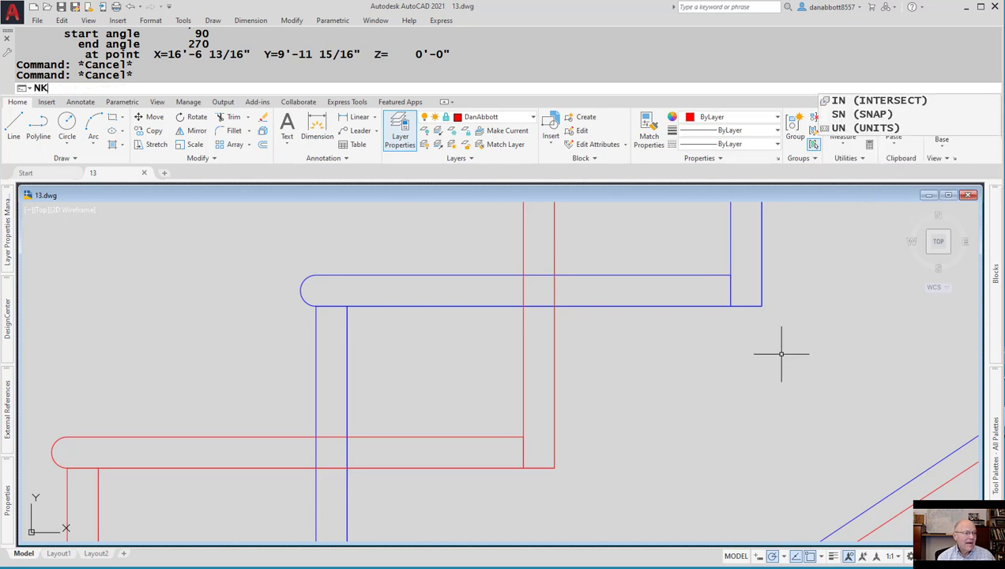
key("BackSpace")
type("IOT")
key("BackSpace")
key("BackSpace")
key("BackSpace")
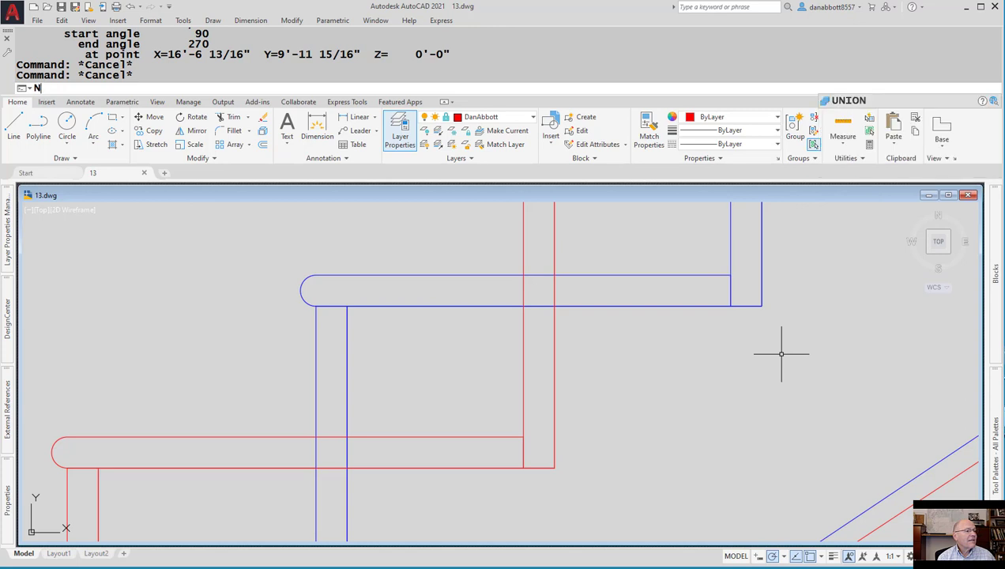
type("OTEPAD")
key("Return")
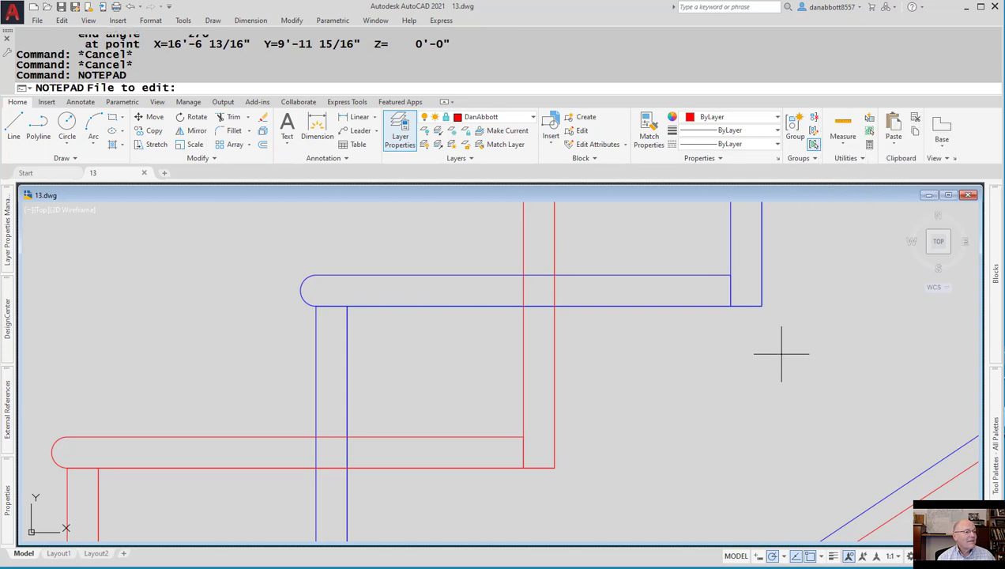
key("Return")
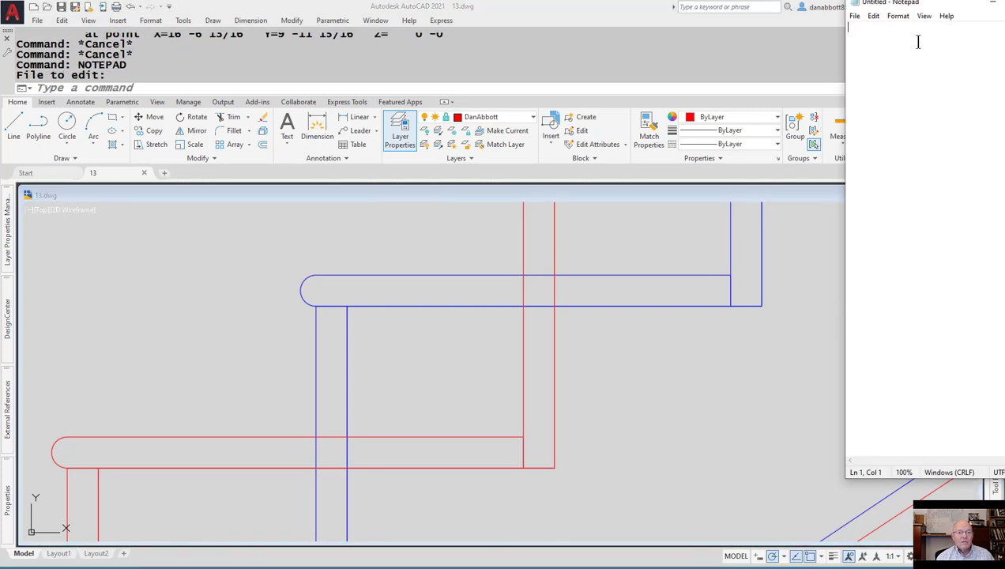
left_click_drag(940, 5, 420, 59)
left_click_drag(542, 274, 799, 286)
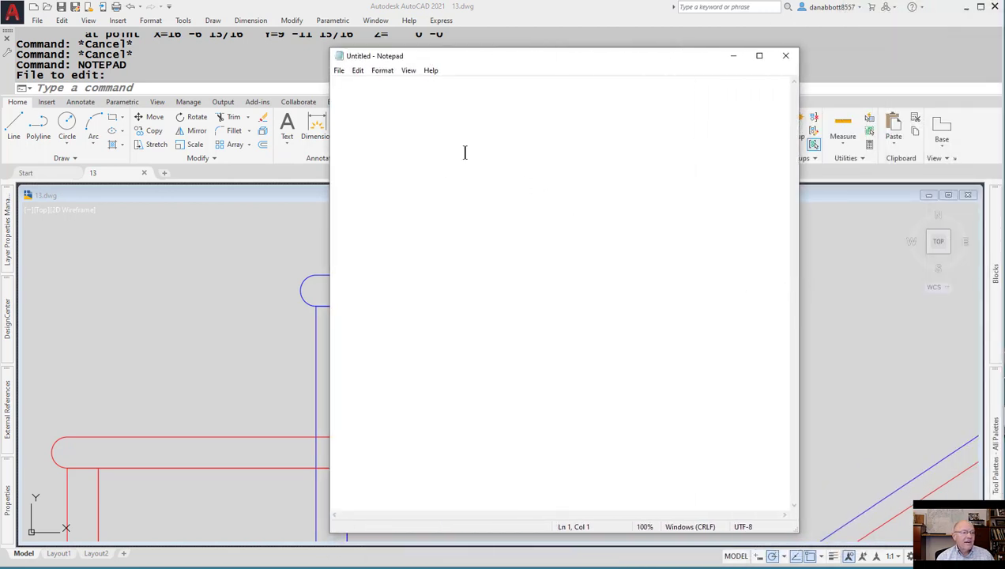
left_click(339, 71)
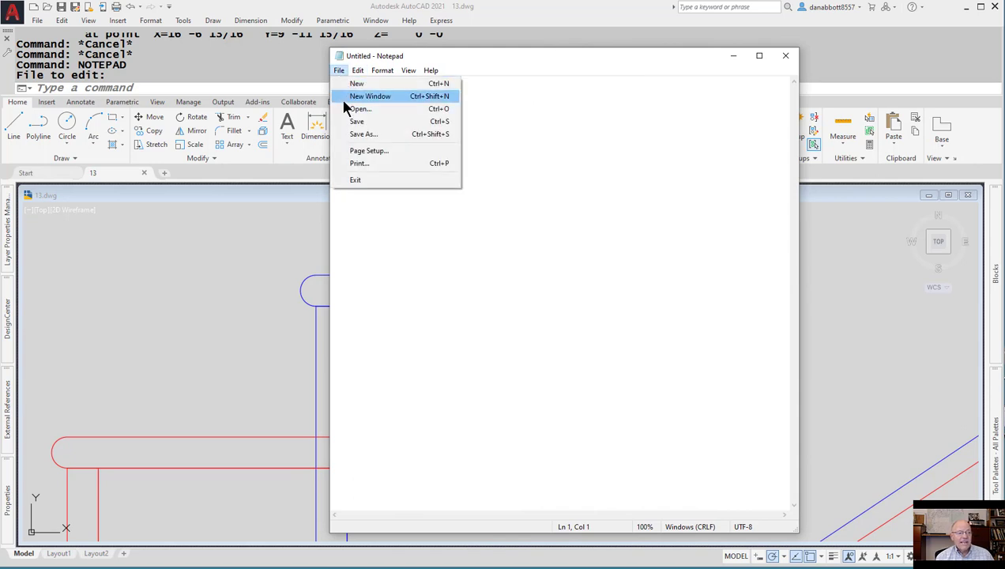
left_click(206, 256)
left_click(206, 256)
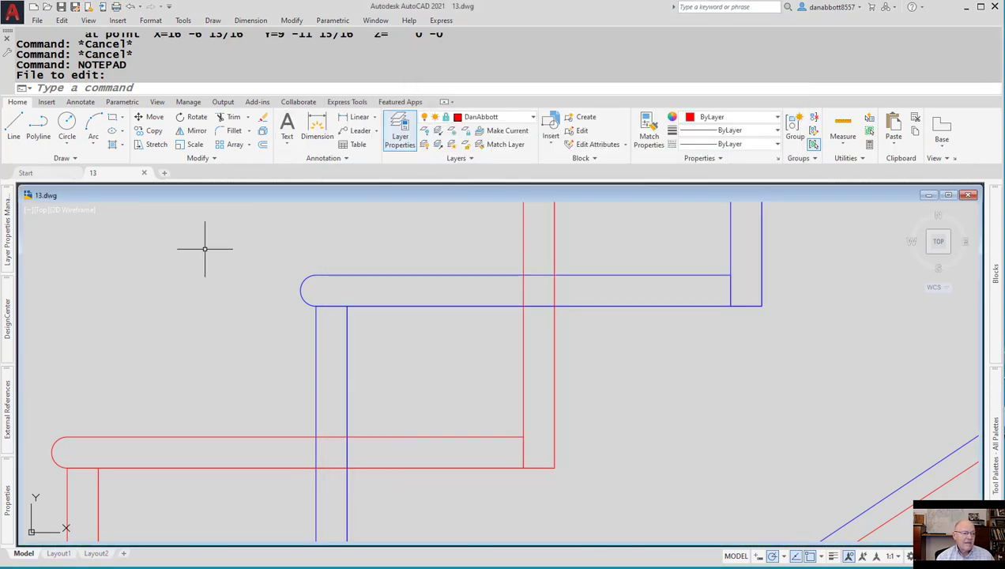
Check the AutoCAD 2018 DXF save format and the existing DXF files in the Puzzlers folder, and cancel the save.
type("SAVEAS")
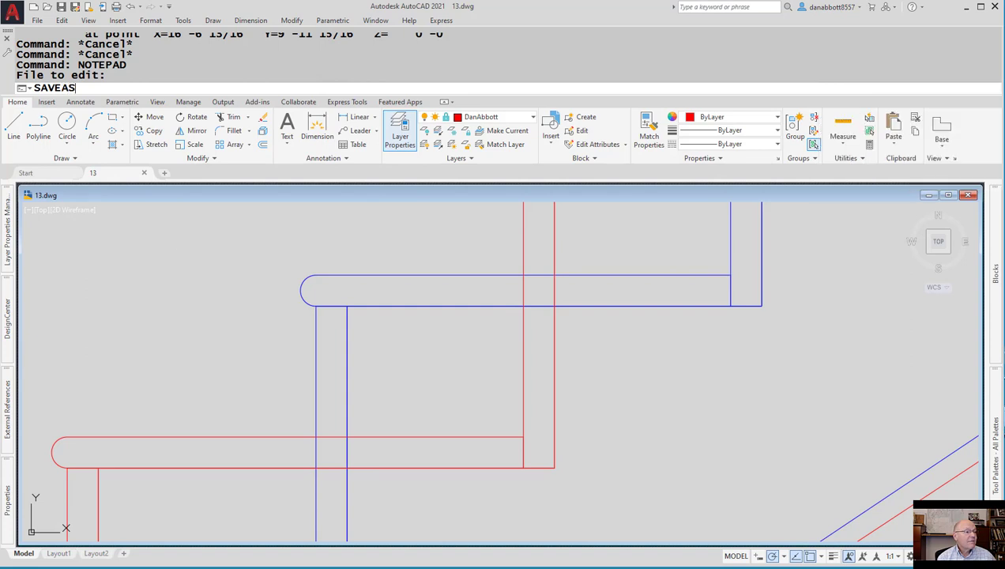
key("Return")
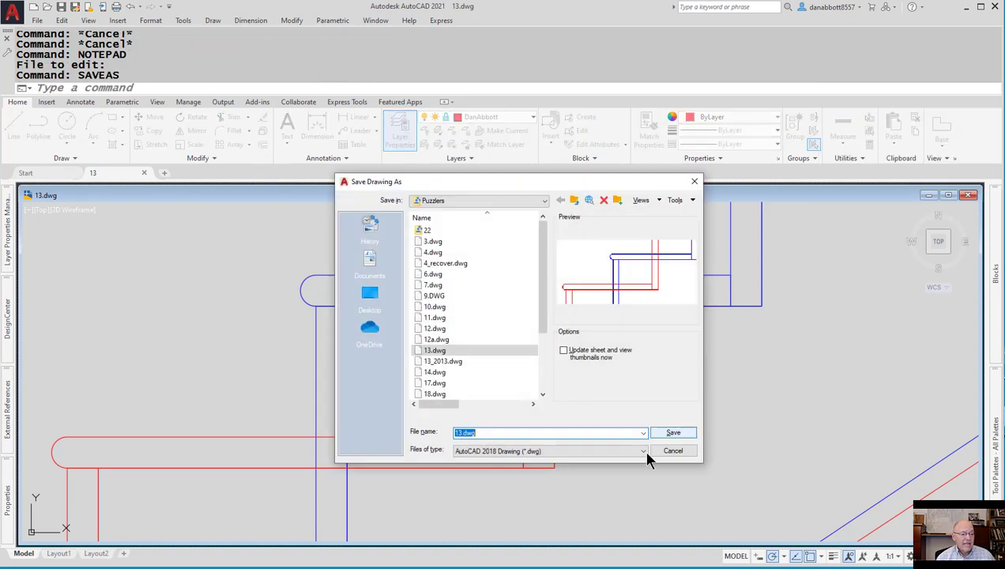
left_click(629, 452)
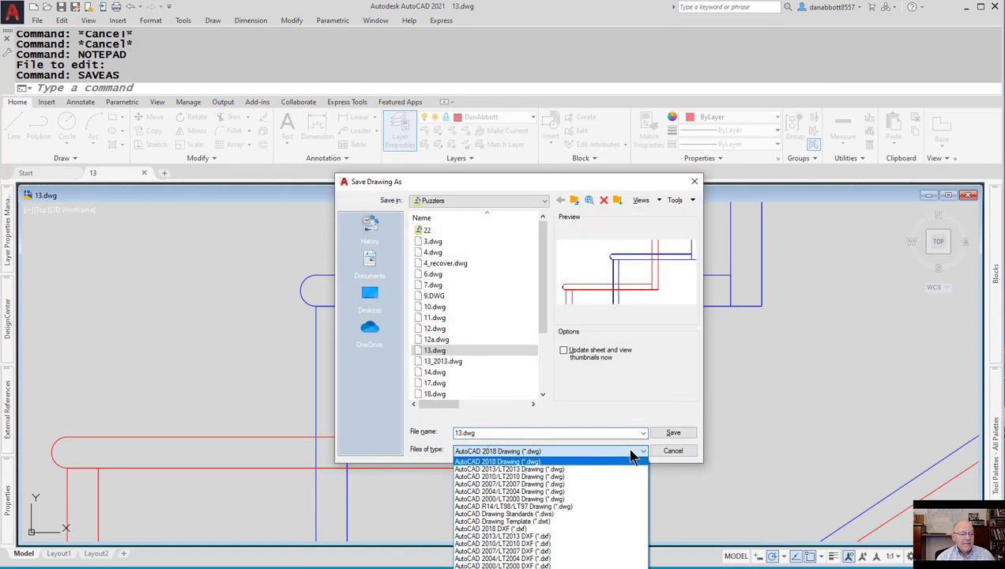
left_click(525, 529)
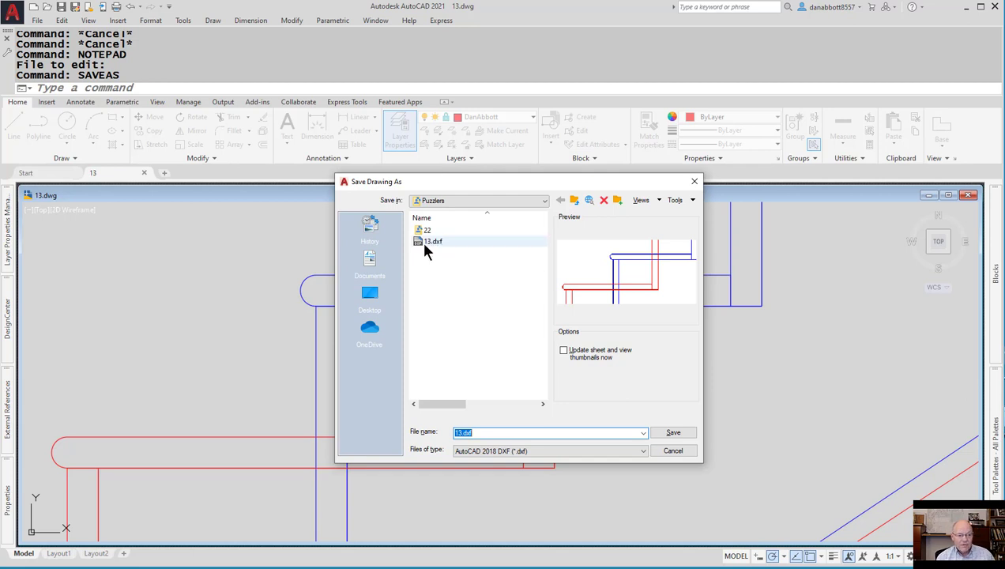
key("Return")
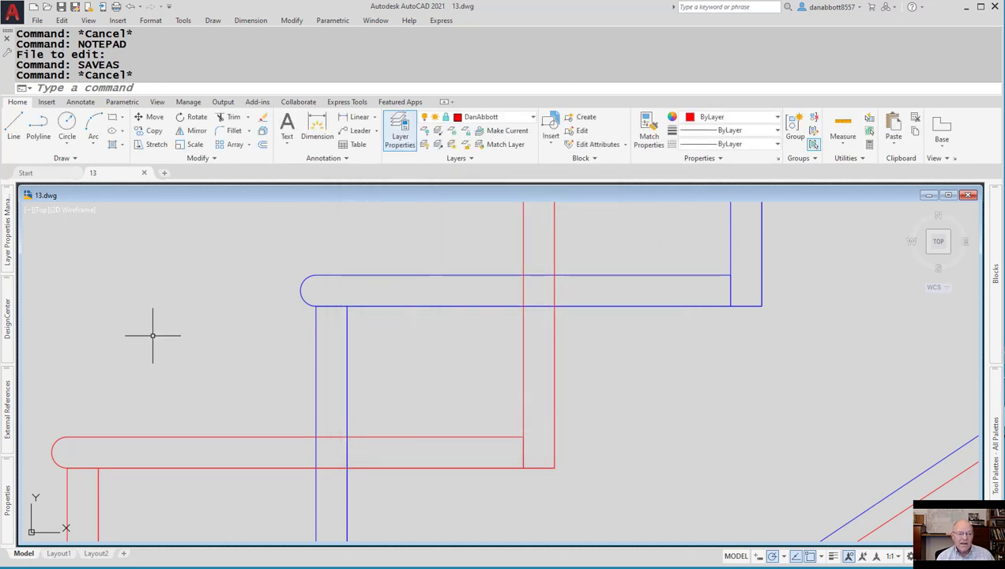
Switch to a widened Notepad window with the NOTEPAD command, and open 13.dxf from the Puzzlers folder with all file types listed.
type("NOTEPAD")
key("Return")
key("Return")
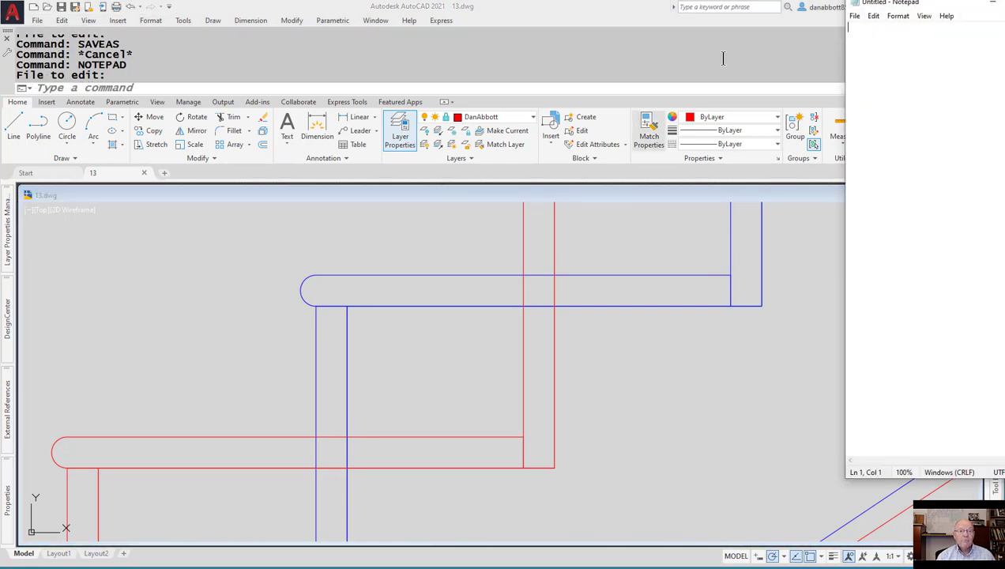
left_click_drag(947, 11, 510, 47)
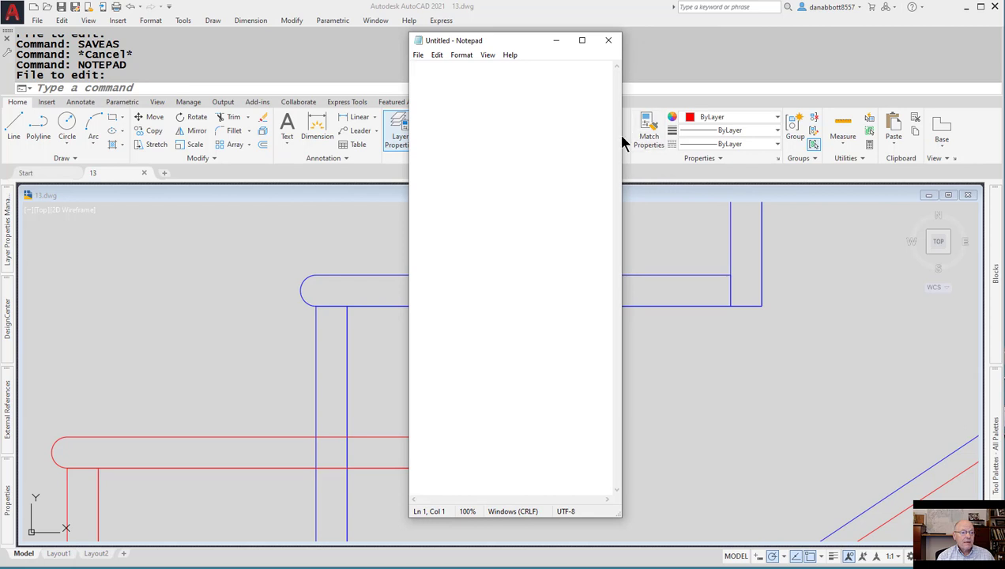
left_click_drag(622, 133, 861, 111)
left_click(418, 55)
left_click(433, 95)
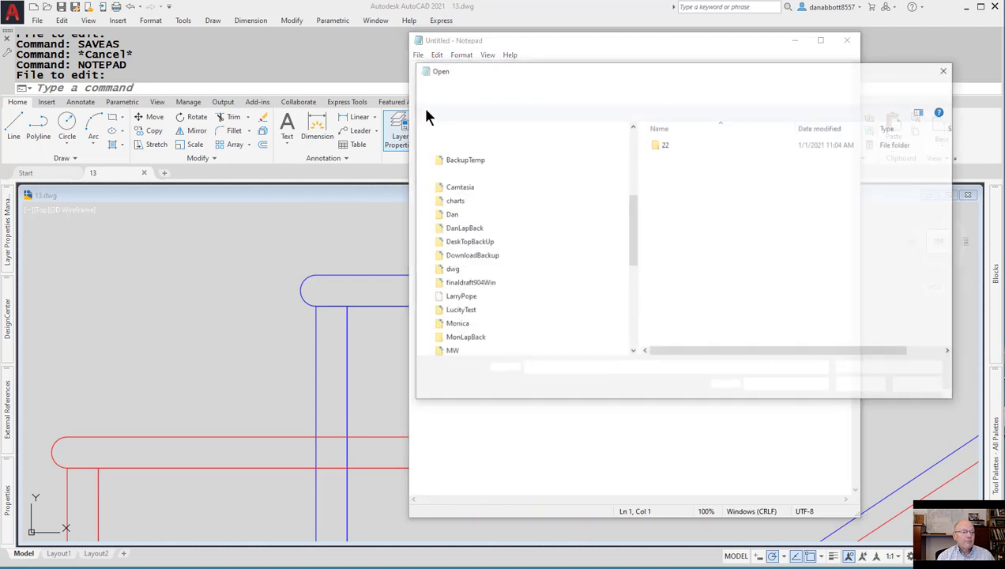
left_click(885, 370)
left_click(887, 387)
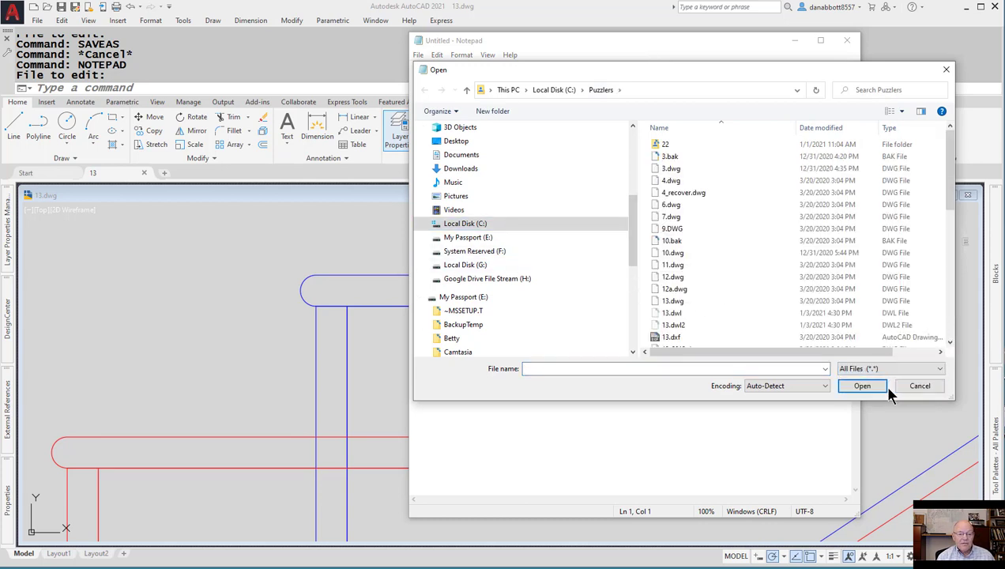
left_click(659, 339)
double_click(659, 336)
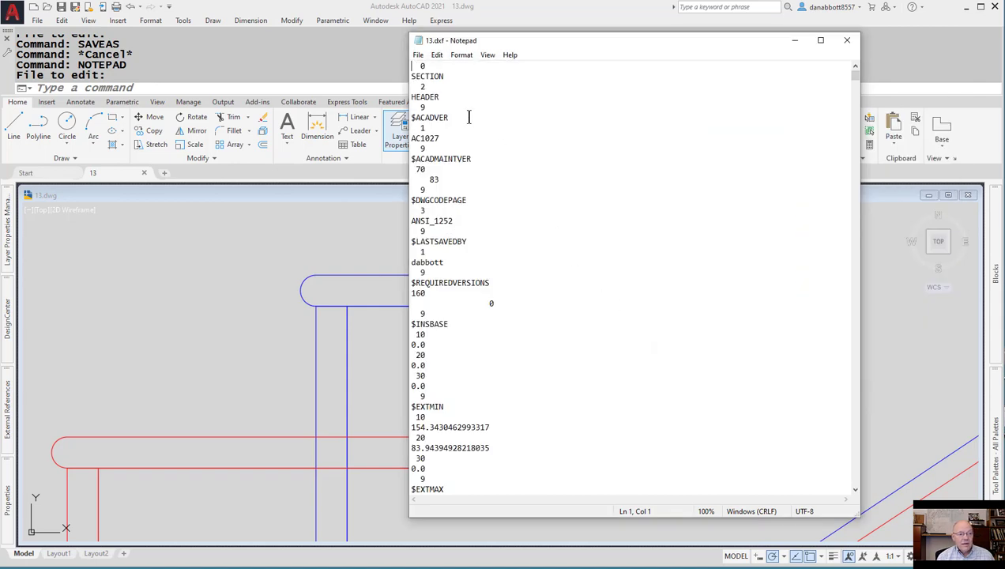
Look over the header variables of 13.dxf, and search the file for the blue tread's handle AE.
scroll(469, 119, "down", 4)
scroll(469, 117, "down", 10)
scroll(479, 251, "down", 8)
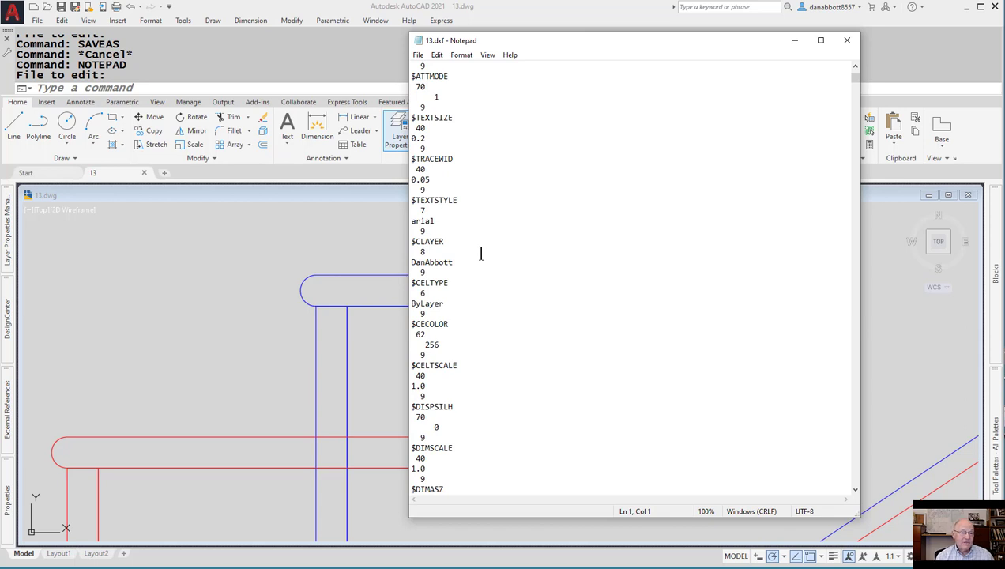
scroll(480, 261, "up", 17)
scroll(479, 266, "up", 12)
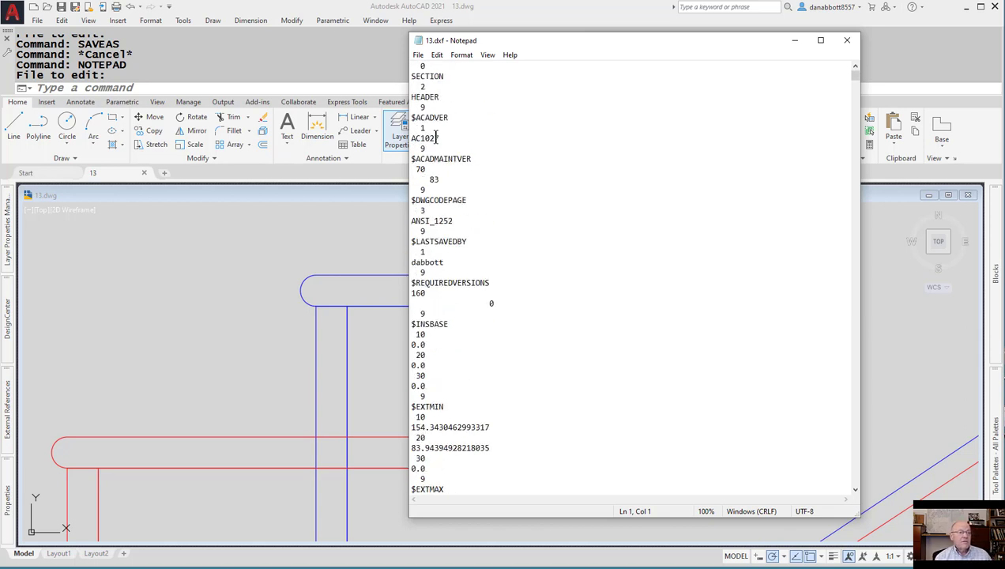
left_click(437, 55)
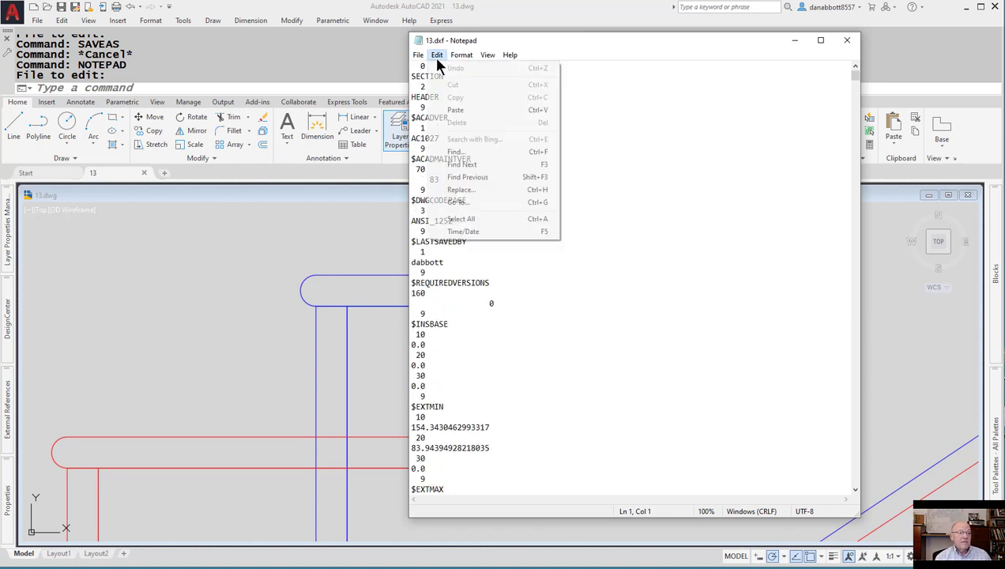
left_click(463, 153)
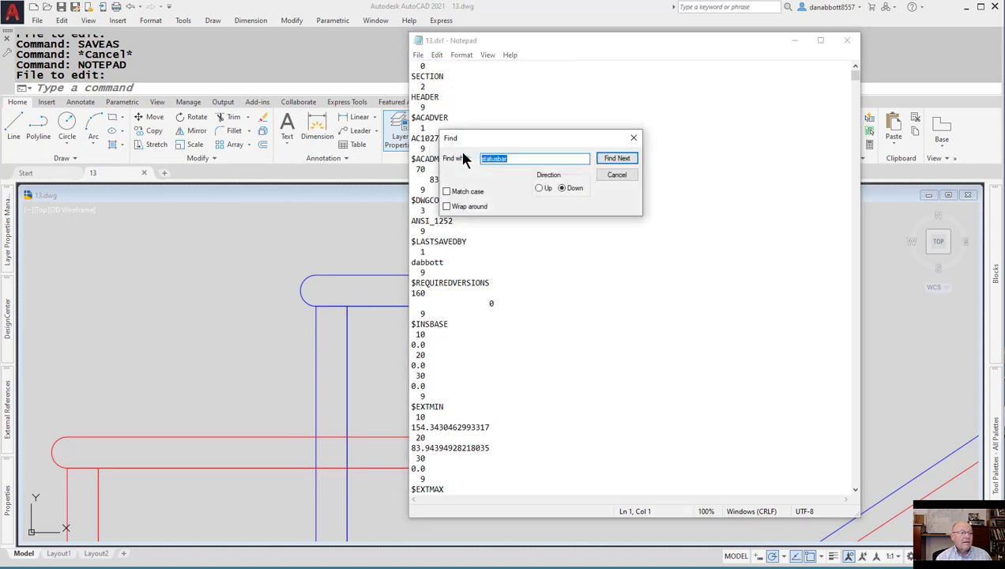
type("AE")
key("Return")
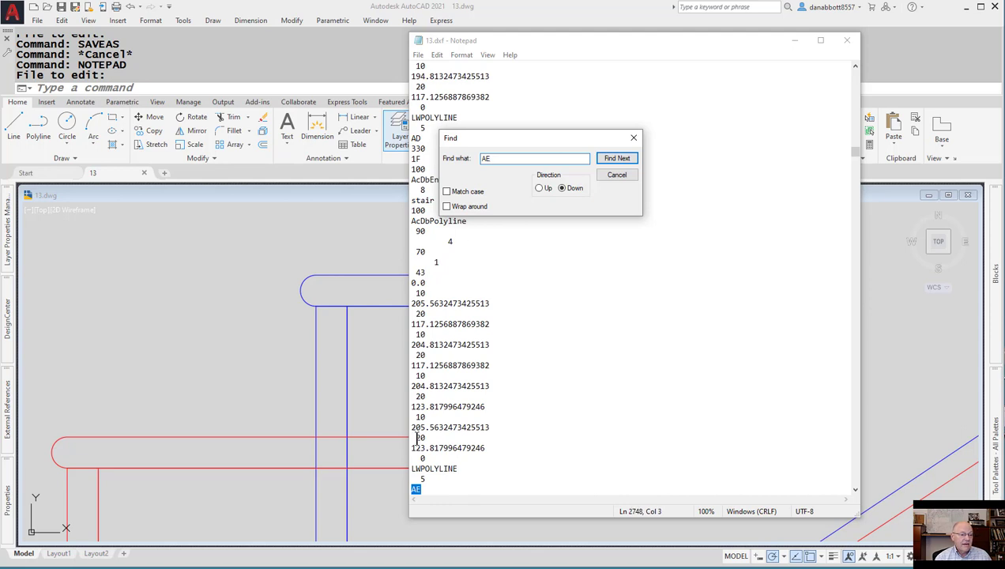
left_click(440, 487)
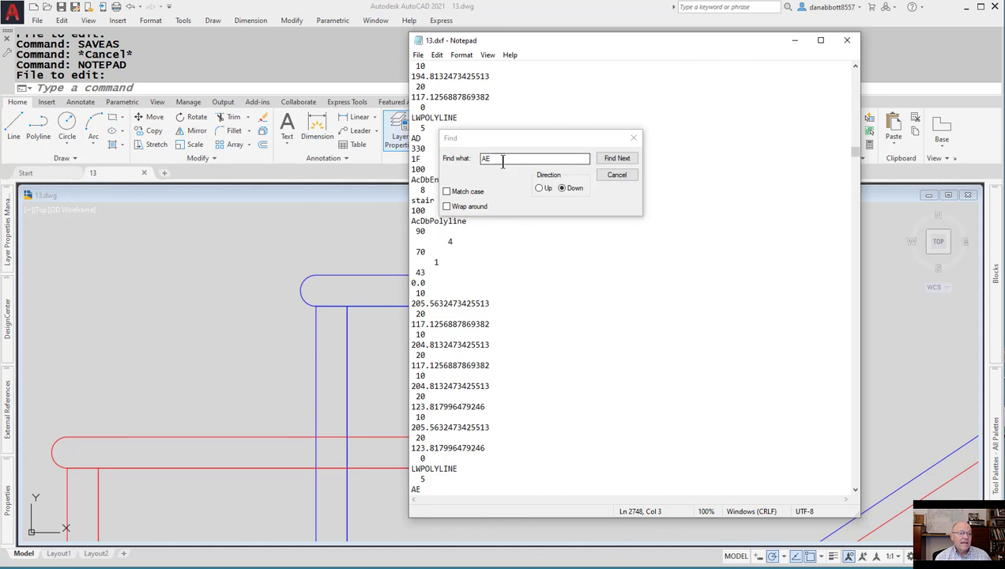
Search 13.dxf for the red tread's handle 10A, and close the search dialog.
left_click(456, 154)
type("10A")
key("Return")
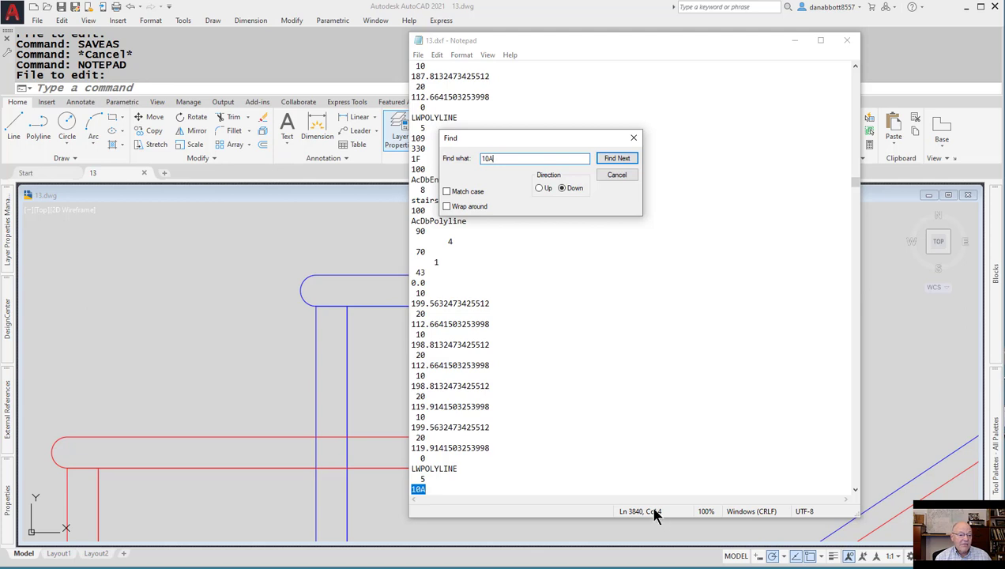
key("Escape")
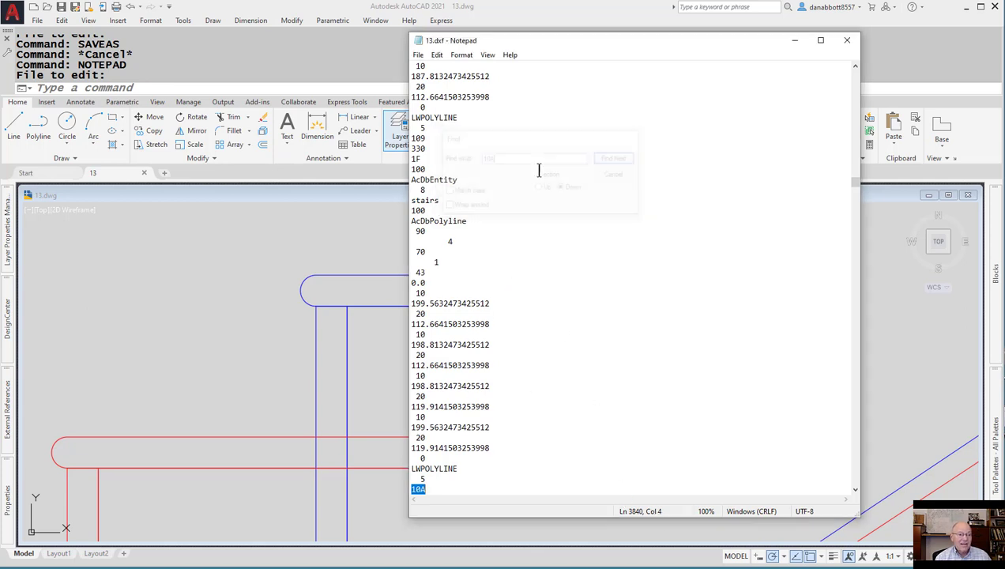
Switch back to AutoCAD, list the red stair tread polyline again, highlight its handle line, and close the text window.
left_click(314, 229)
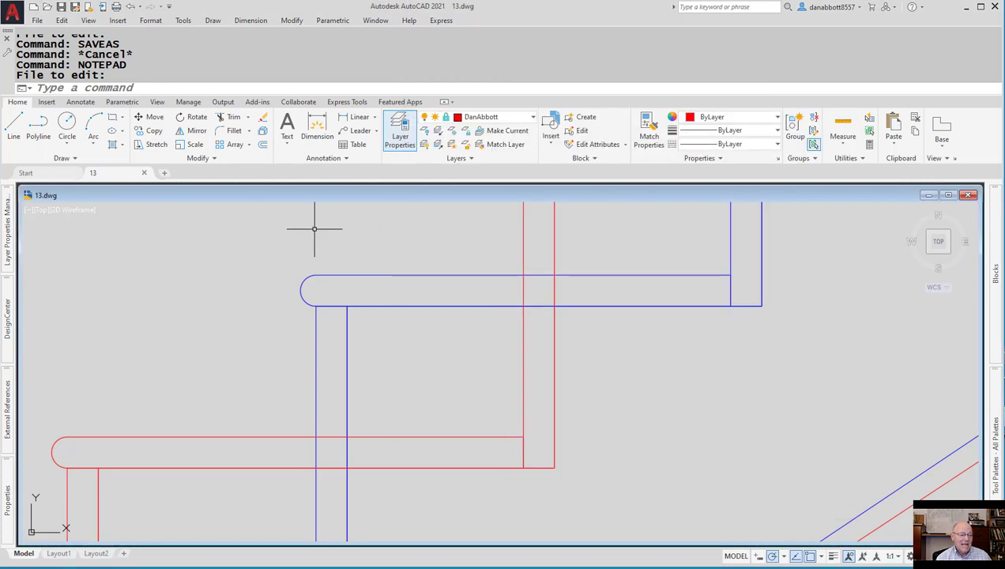
left_click(377, 437)
type("li")
key("Return")
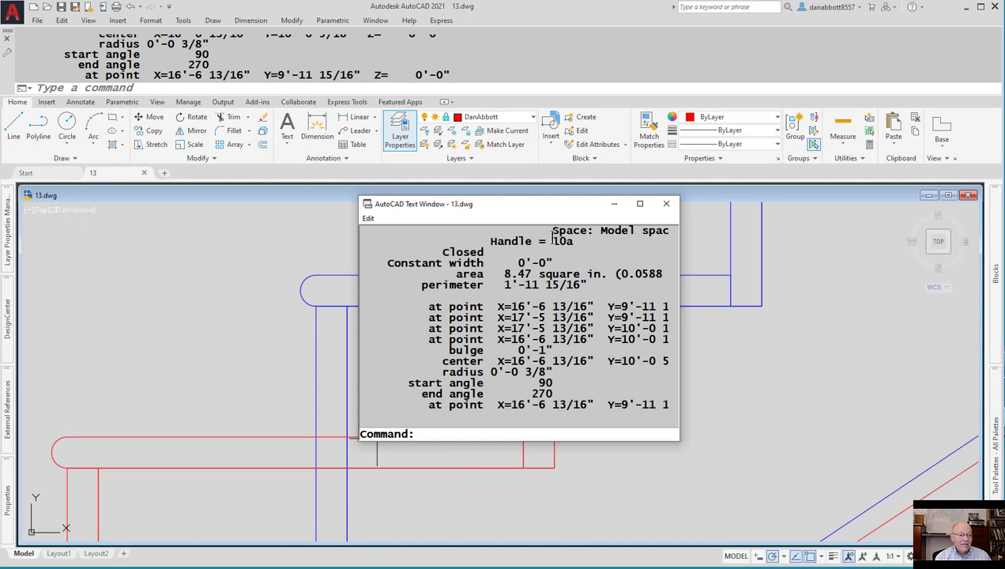
left_click_drag(490, 241, 584, 241)
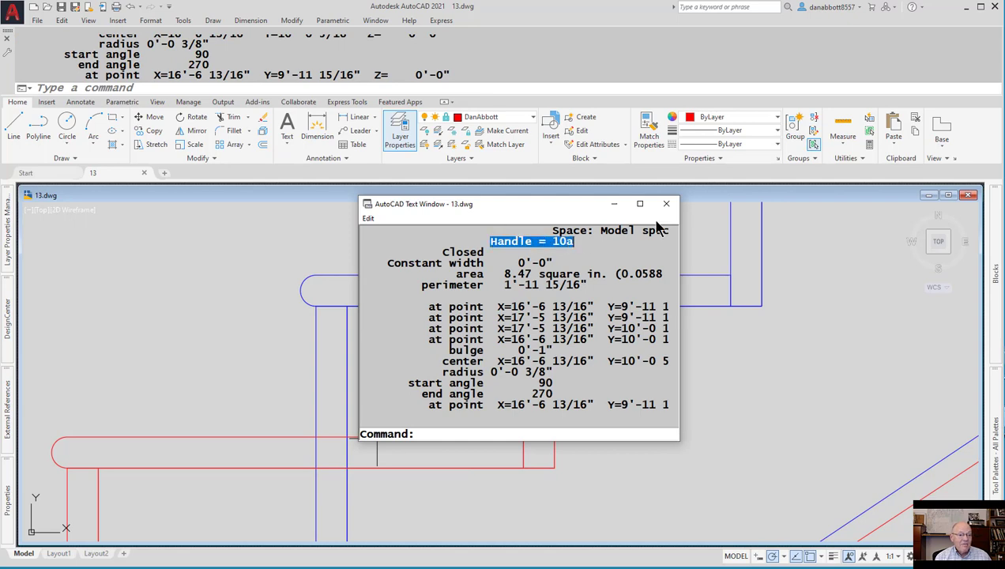
left_click(665, 205)
key("Escape")
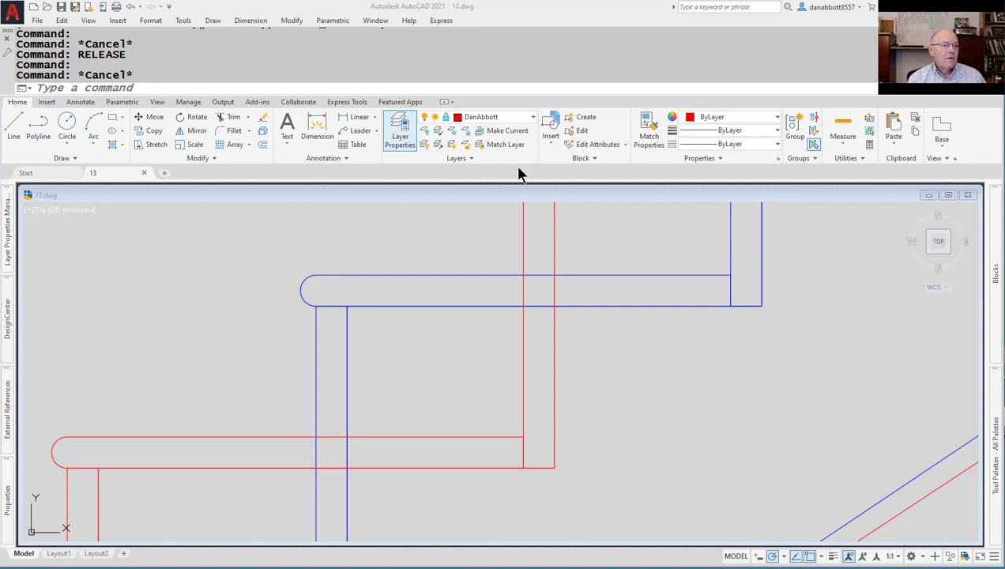
Minimize the ribbon to panel titles.
left_click(446, 110)
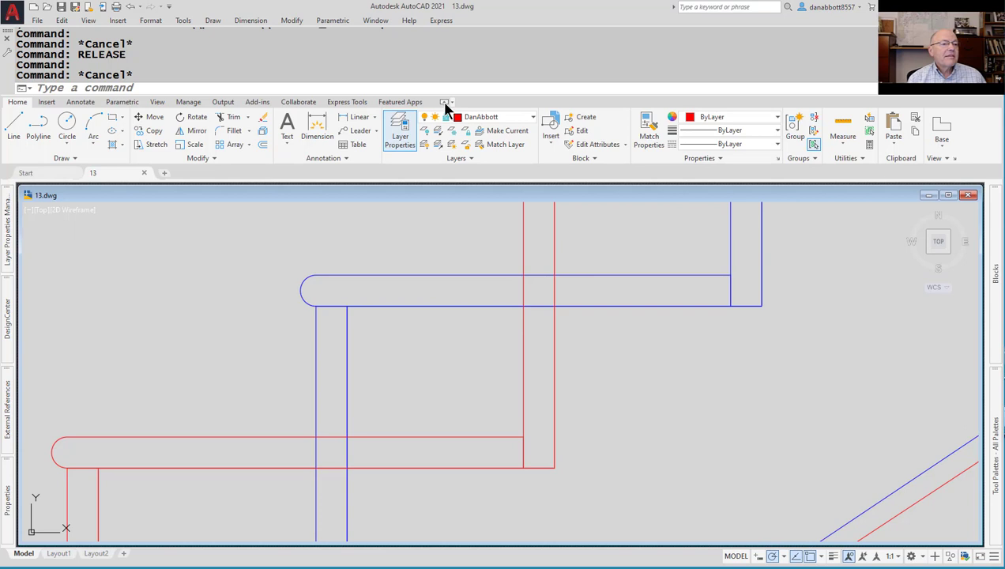
left_click(446, 103)
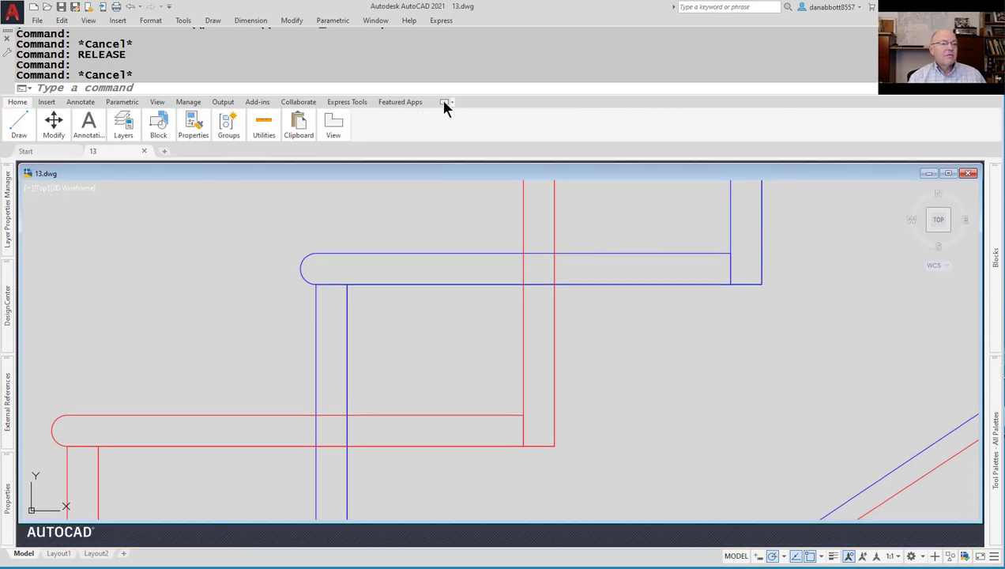
left_click(444, 103)
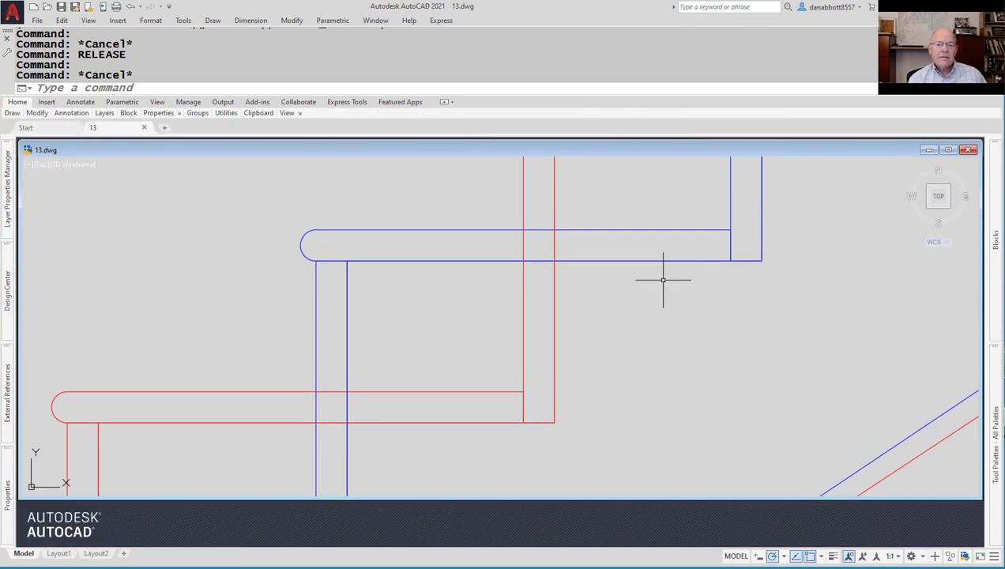
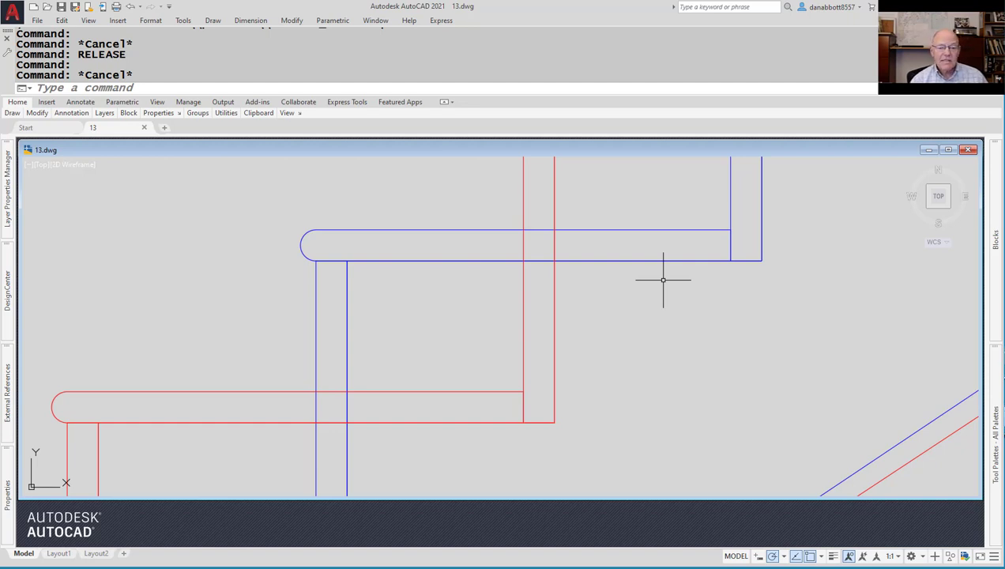
Look over the file formats offered by Save As for the drawing, and cancel the save.
type("SA")
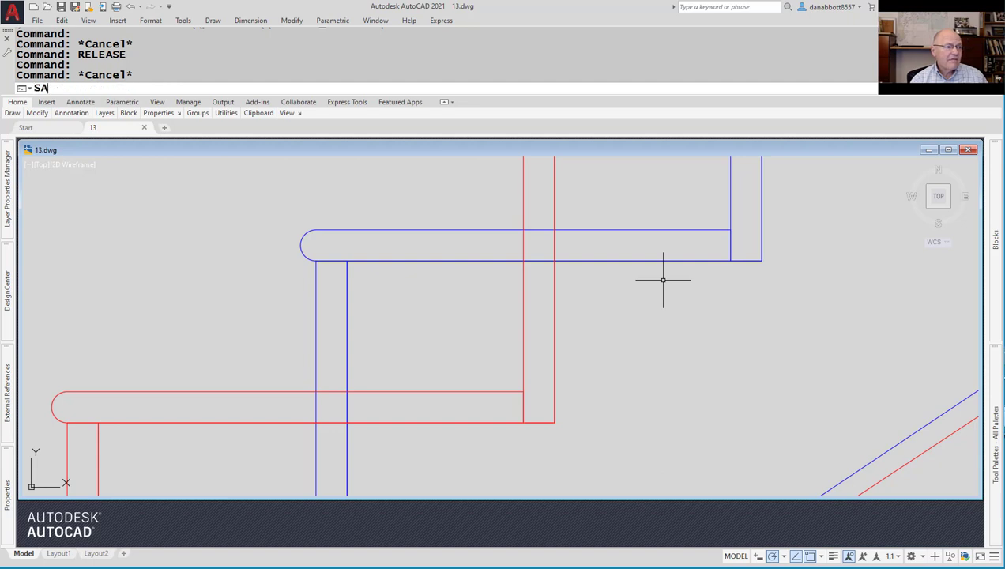
type("VEAS")
key("BackSpace")
key("BackSpace")
type("EAS")
key("Return")
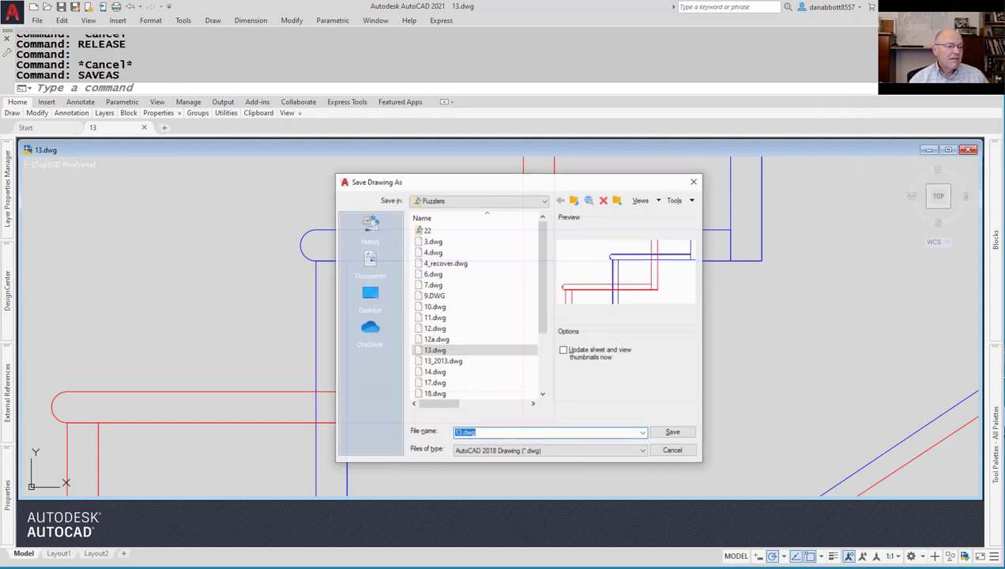
left_click(566, 453)
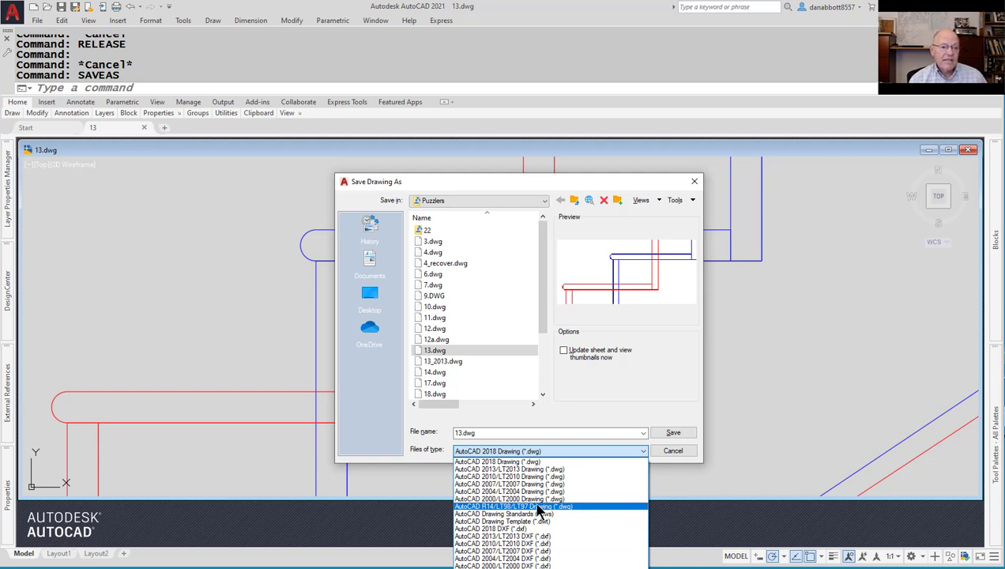
left_click(765, 353)
key("Escape")
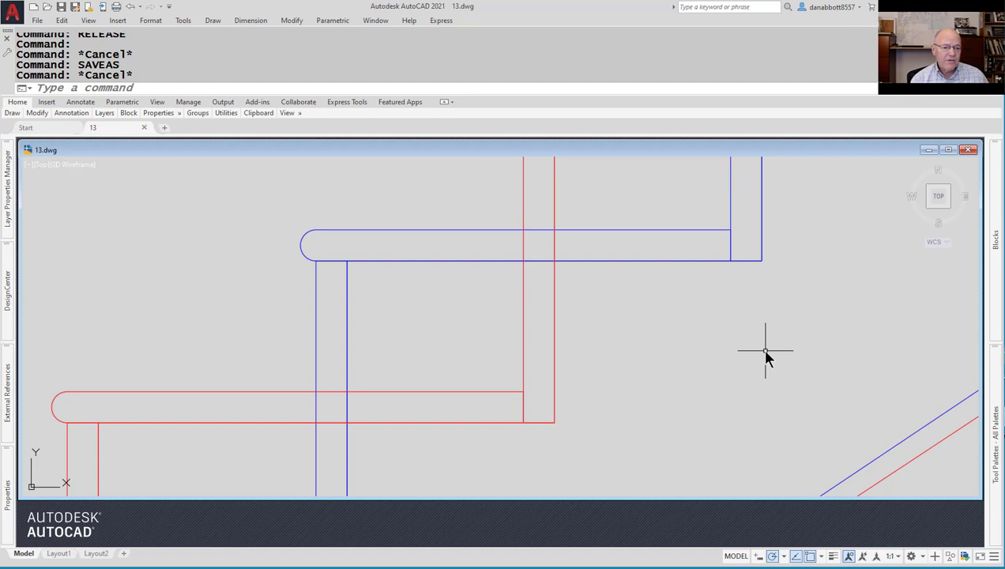
Launch Notepad with the NOTEPAD command, move its window over the drawing and widen it.
type("NOTEPAD")
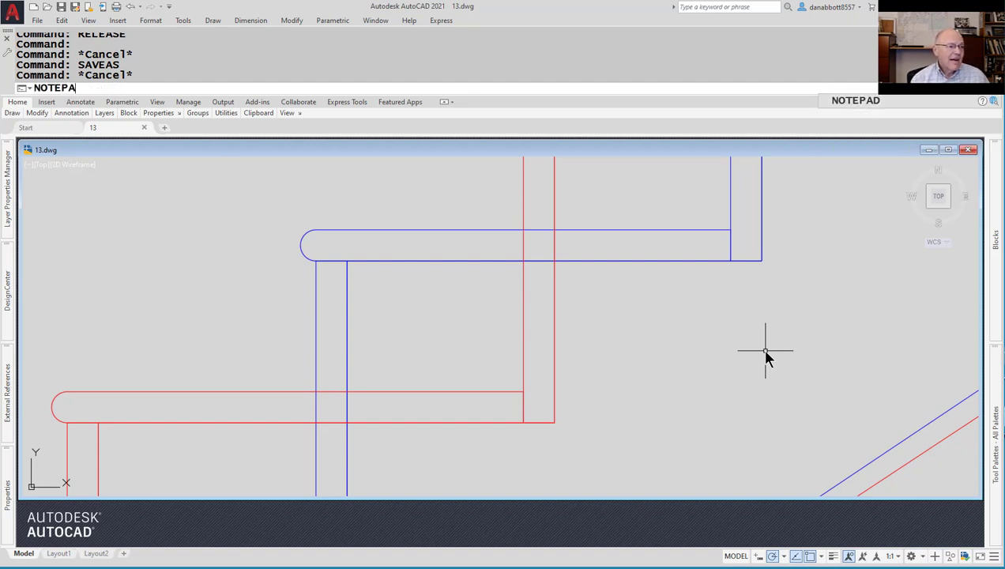
key("Return")
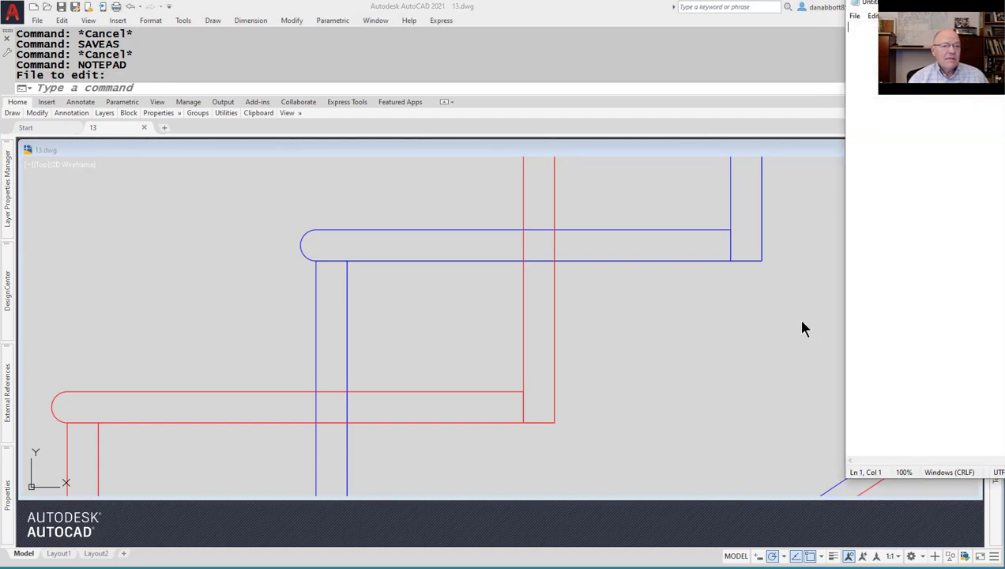
left_click_drag(945, 4, 545, 69)
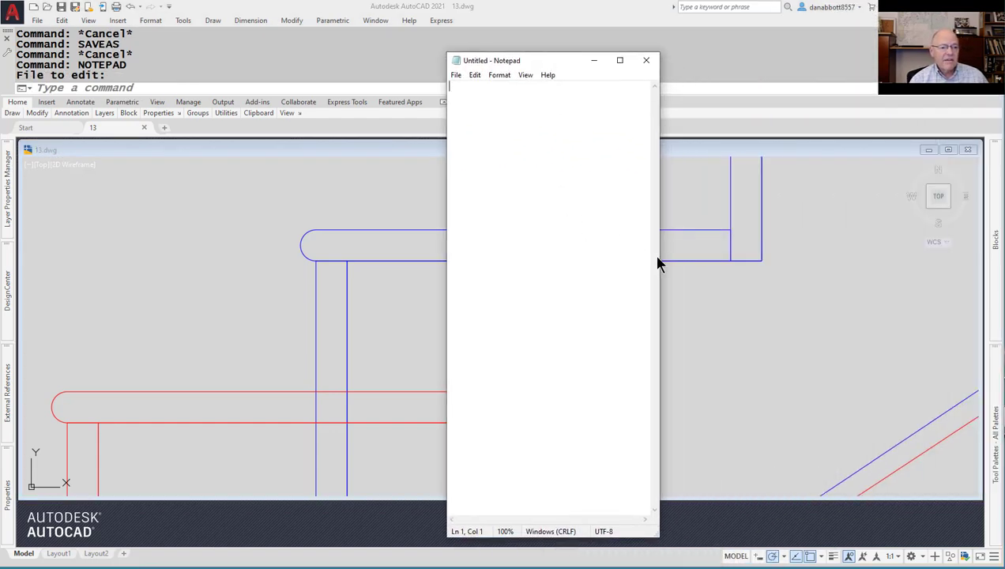
left_click_drag(663, 251, 835, 253)
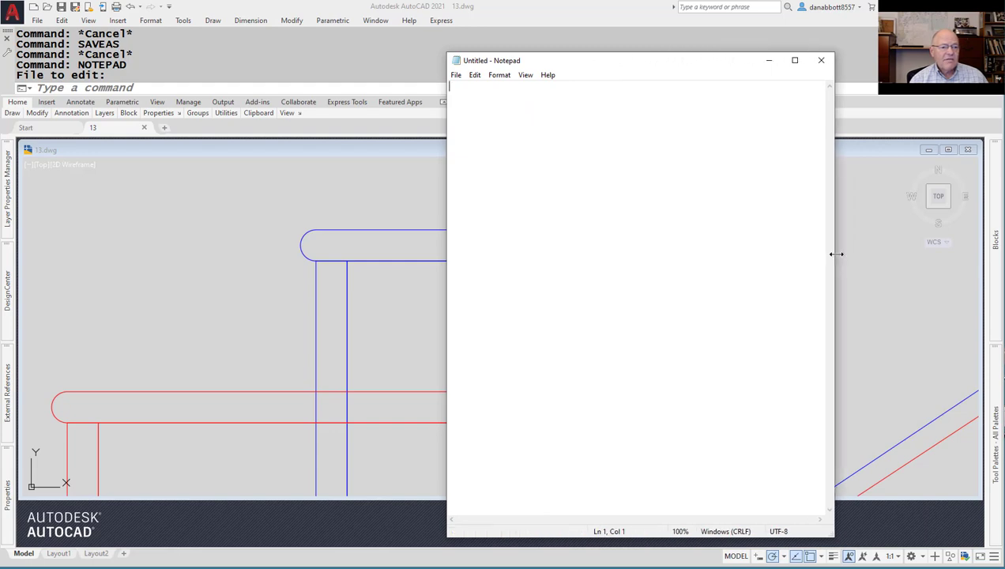
List all file types in the Puzzlers folder and open 4.dwg as text.
left_click(456, 75)
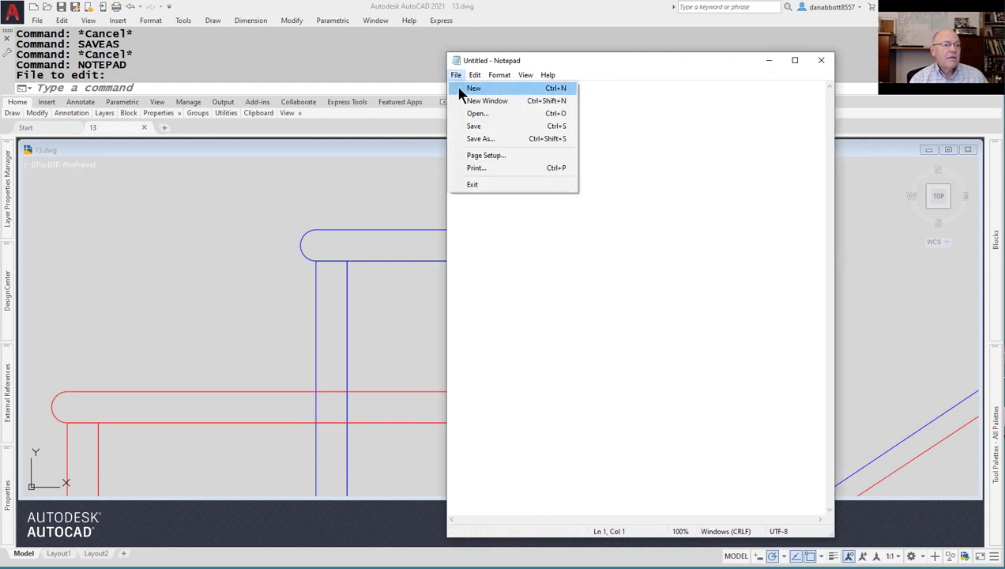
left_click(484, 114)
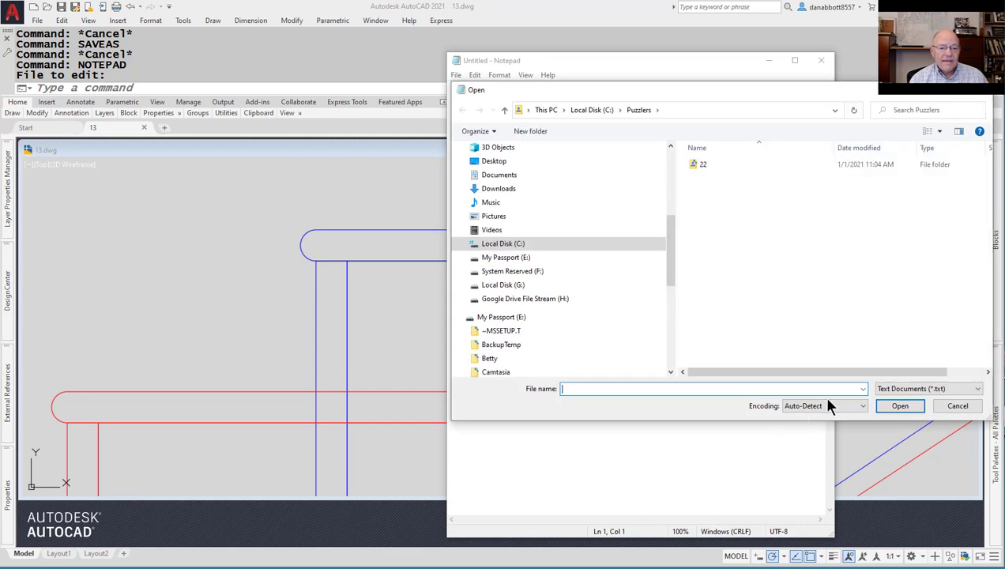
left_click(903, 389)
left_click(901, 411)
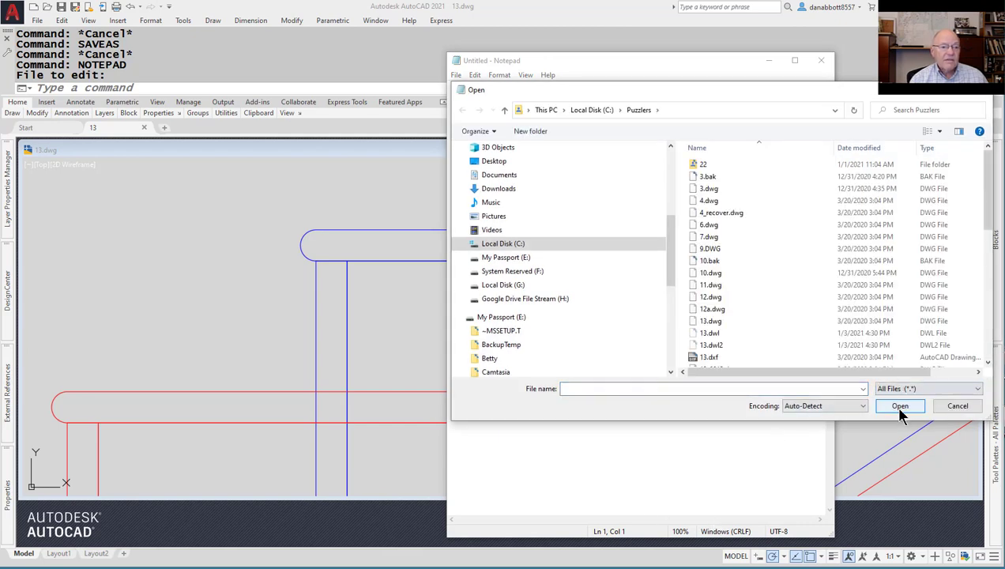
left_click(709, 202)
double_click(709, 203)
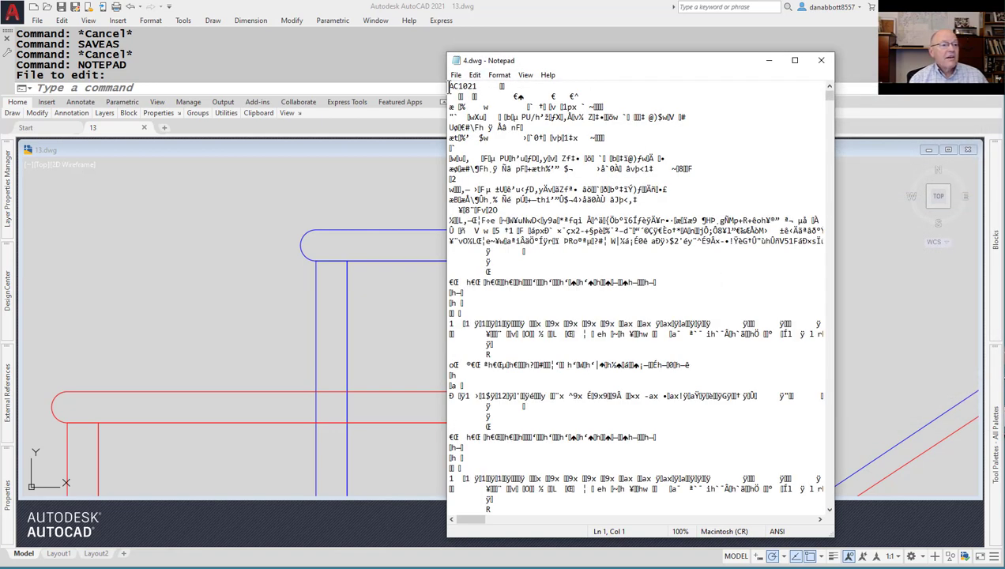
Highlight the version code AC1021 at the start of 4.dwg, and close Notepad.
left_click_drag(447, 86, 477, 87)
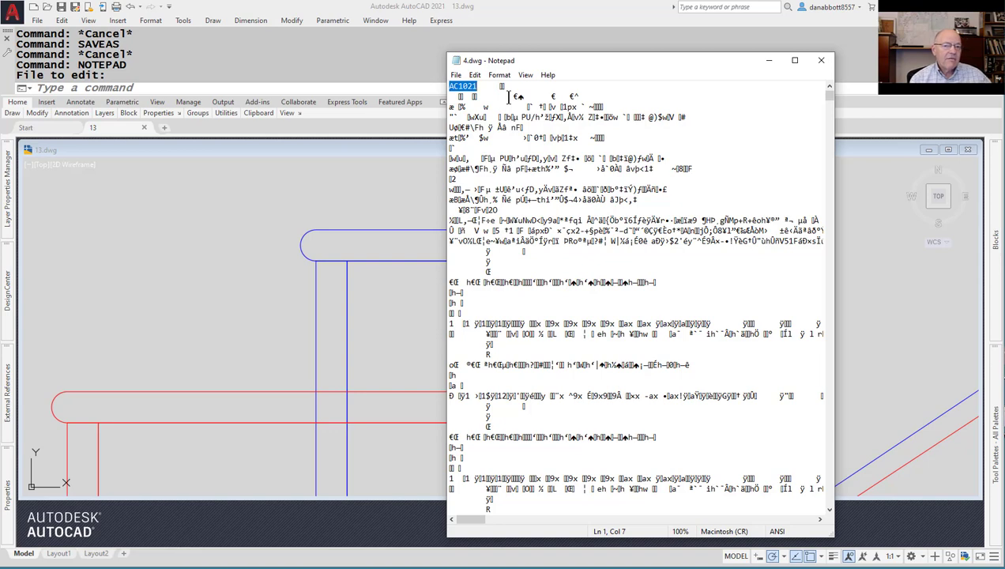
left_click(822, 64)
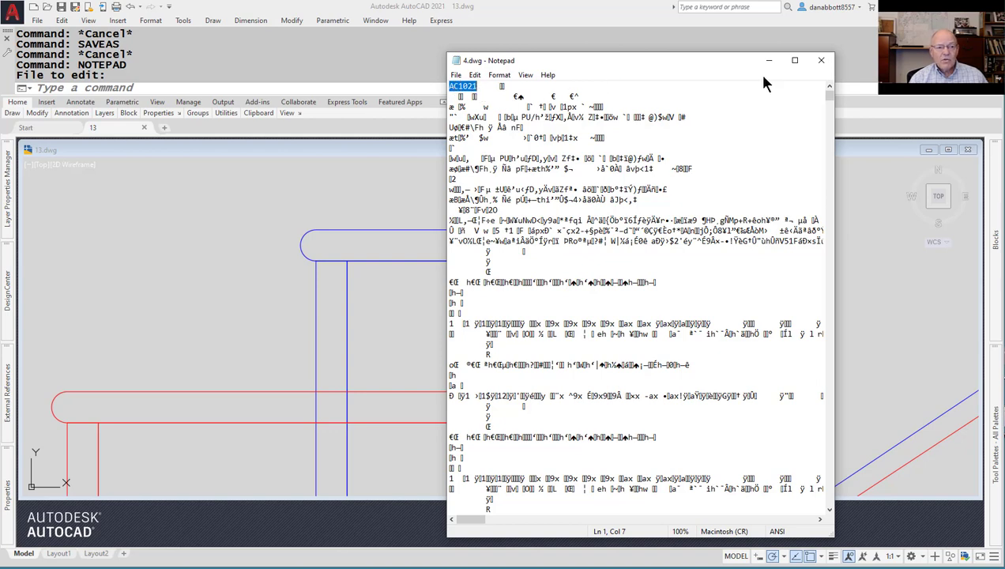
left_click(822, 61)
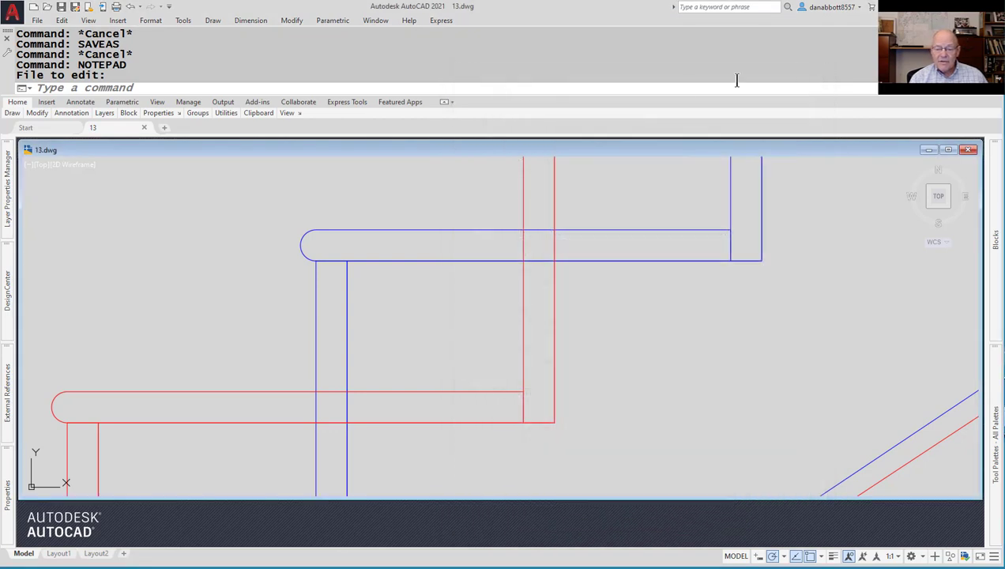
Launch Notepad again from the AutoCAD command line without naming a file to edit.
type("N")
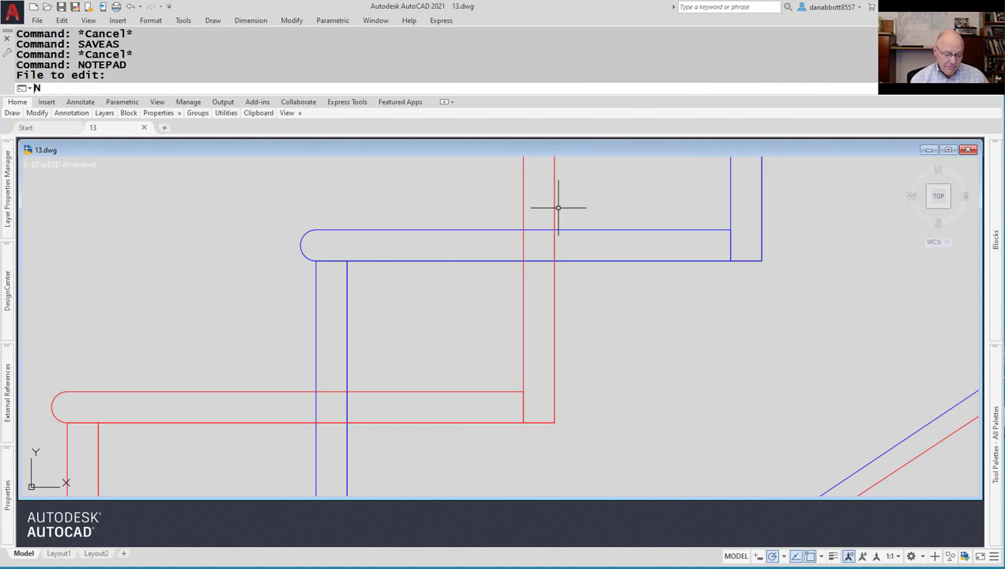
type("OTEPA")
key("BackSpace")
key("BackSpace")
type("E")
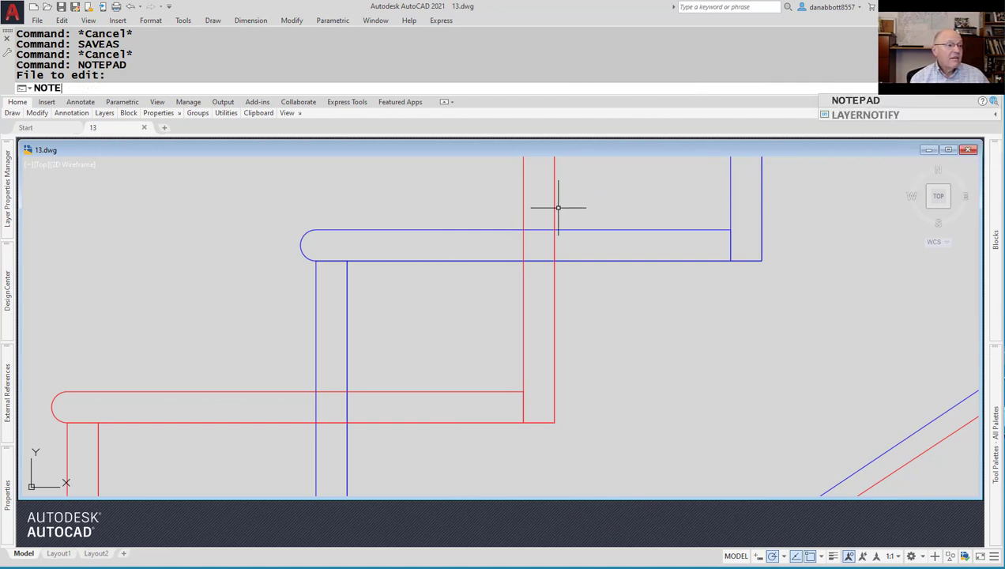
type("PAD")
key("Return")
key("Return")
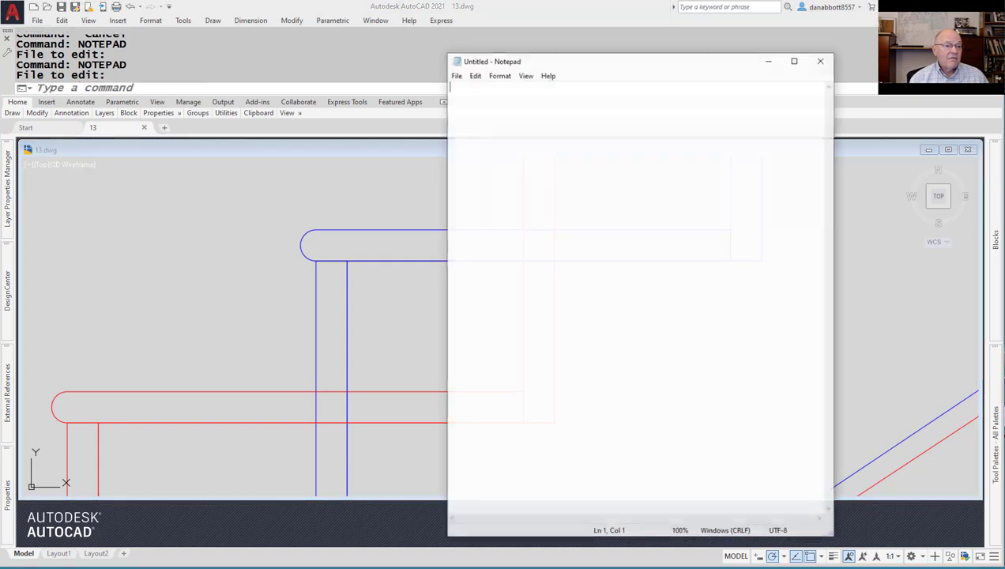
List all file types and open 3.dwg as text to read its version code, and close Notepad.
left_click(456, 74)
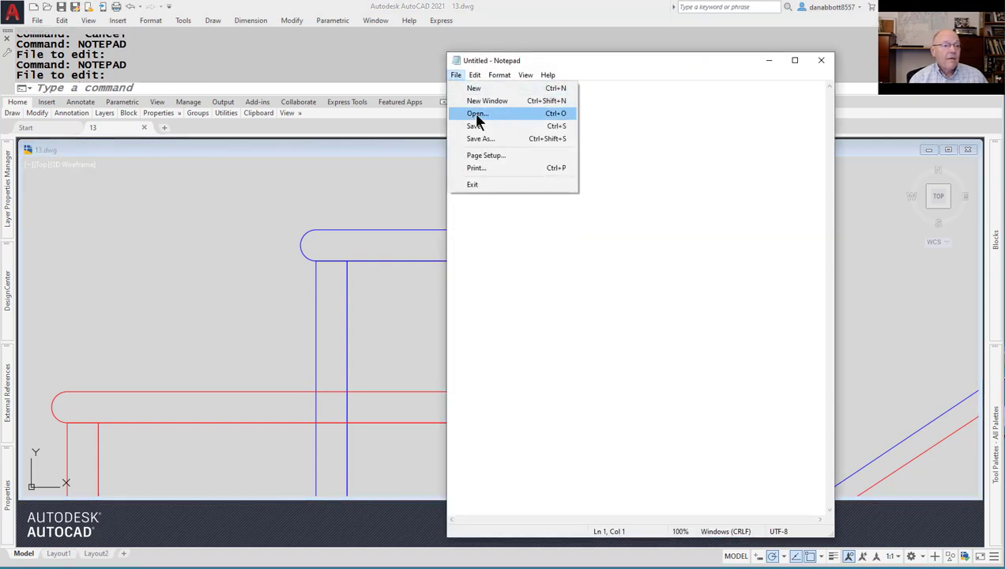
left_click(478, 113)
left_click(952, 393)
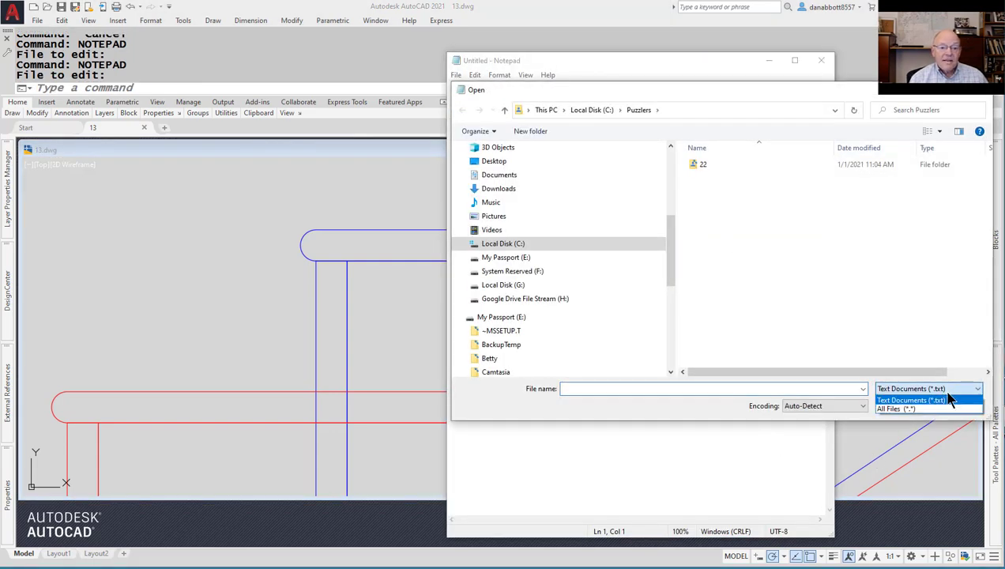
left_click(945, 409)
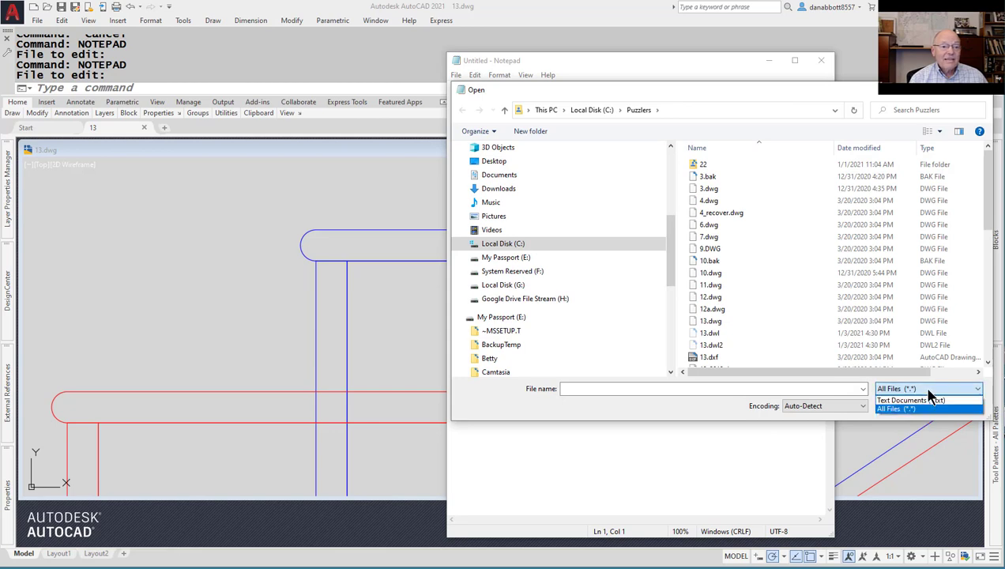
left_click(708, 189)
double_click(699, 188)
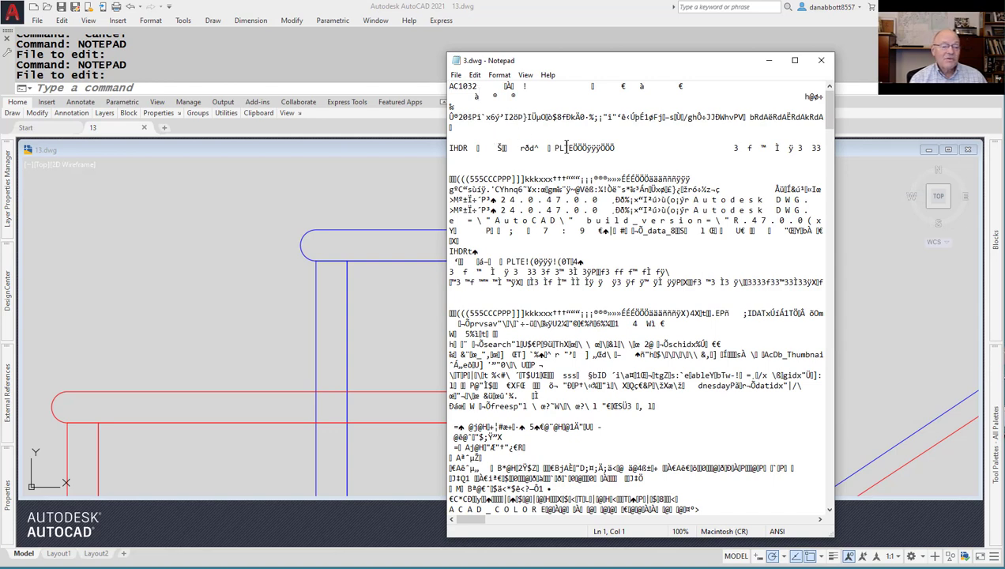
left_click(822, 62)
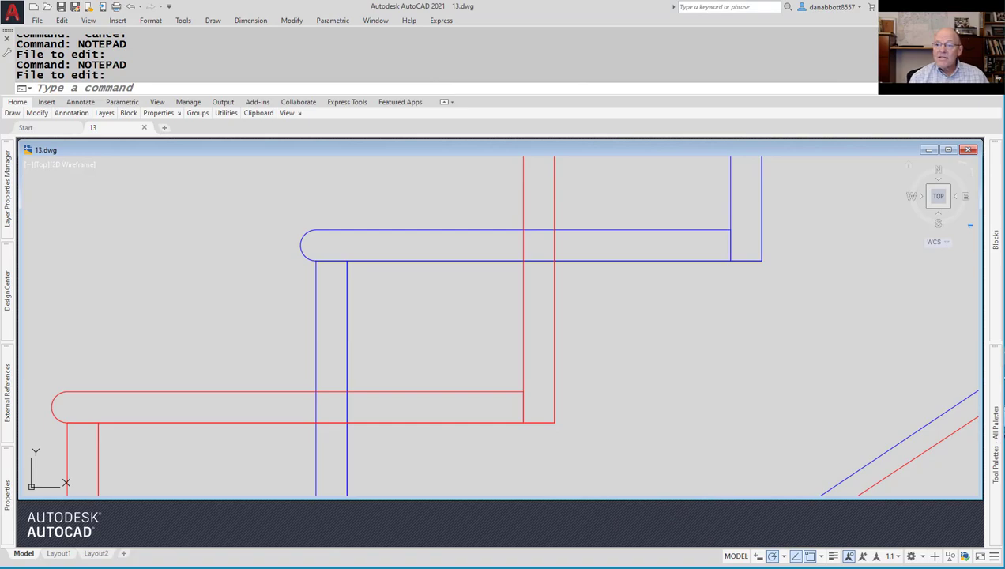
Bring puzzlersWorkshop_2021.doc in Word into view, and highlight the 2021 release and its code AC1032 in the version table.
left_click_drag(1004, 29, 727, 5)
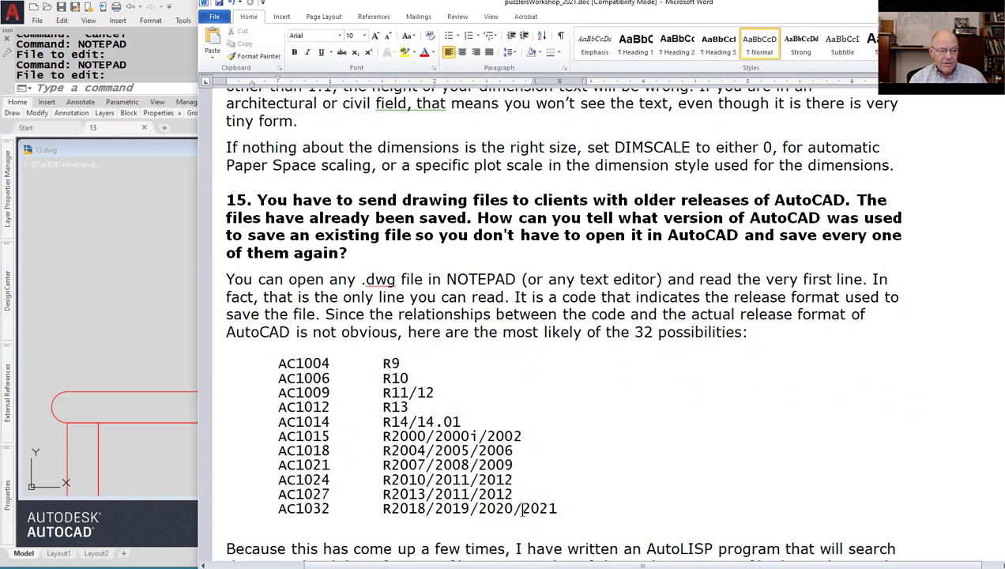
left_click_drag(521, 507, 569, 512)
left_click(565, 524)
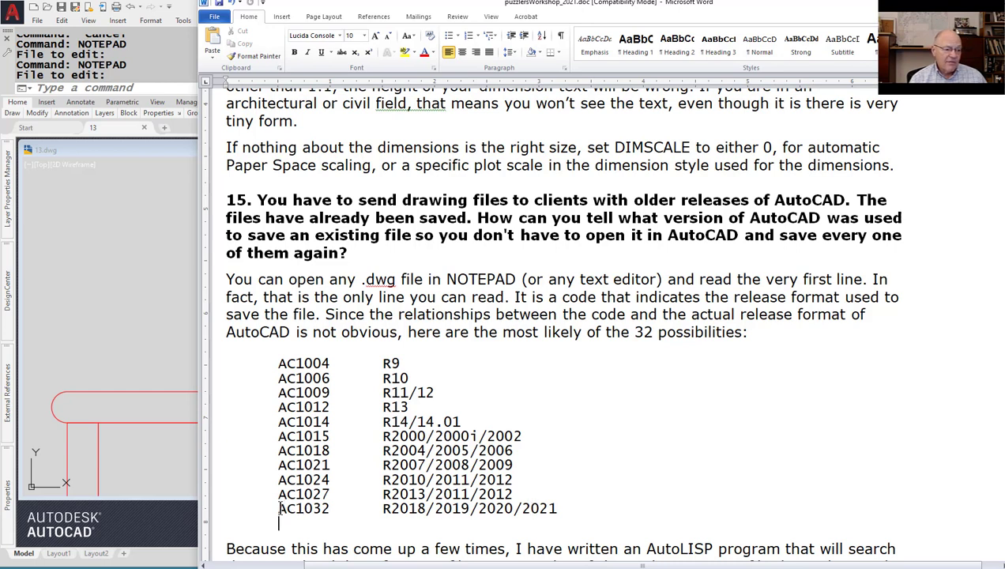
left_click_drag(279, 509, 330, 512)
left_click(348, 495)
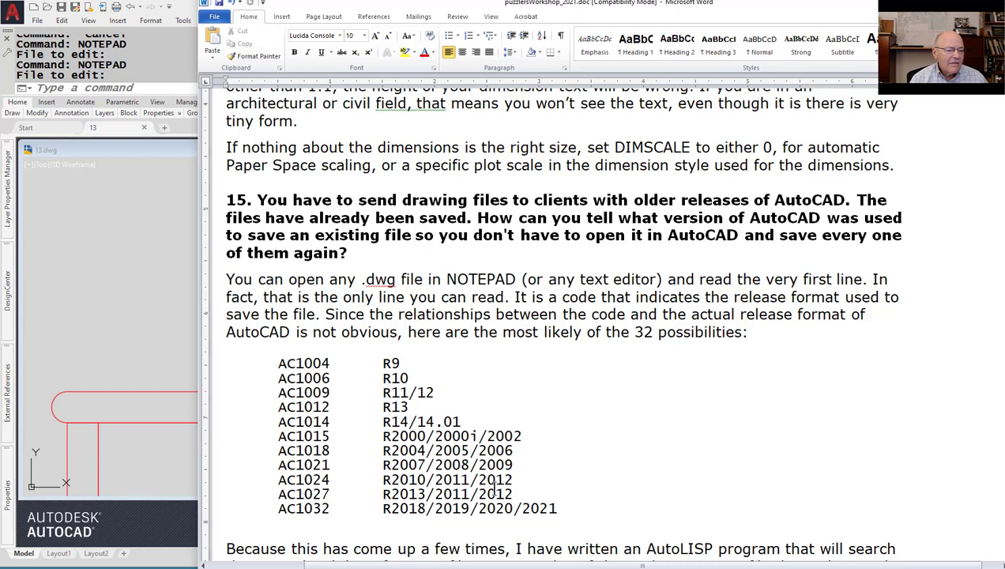
Correct the AC1027 row of the version table to R2013/2014/2015/2016/2017.
left_click(471, 494)
key("BackSpace")
key("BackSpace")
type("14")
key("End")
key("BackSpace")
type("5")
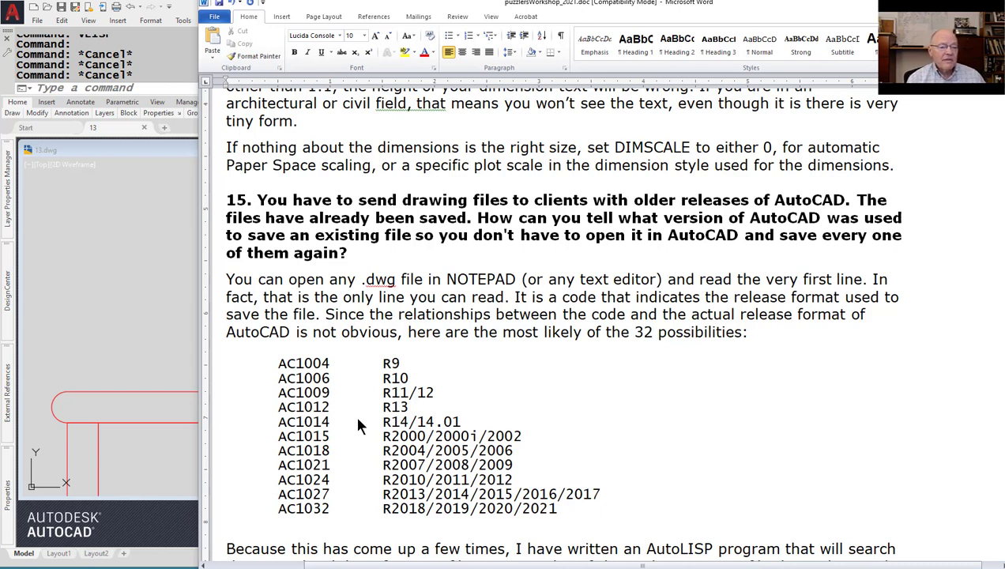
Switch back to AutoCAD, run the RELEASE command to check the saved format of 3.dwg, and dismiss the message.
left_click(128, 296)
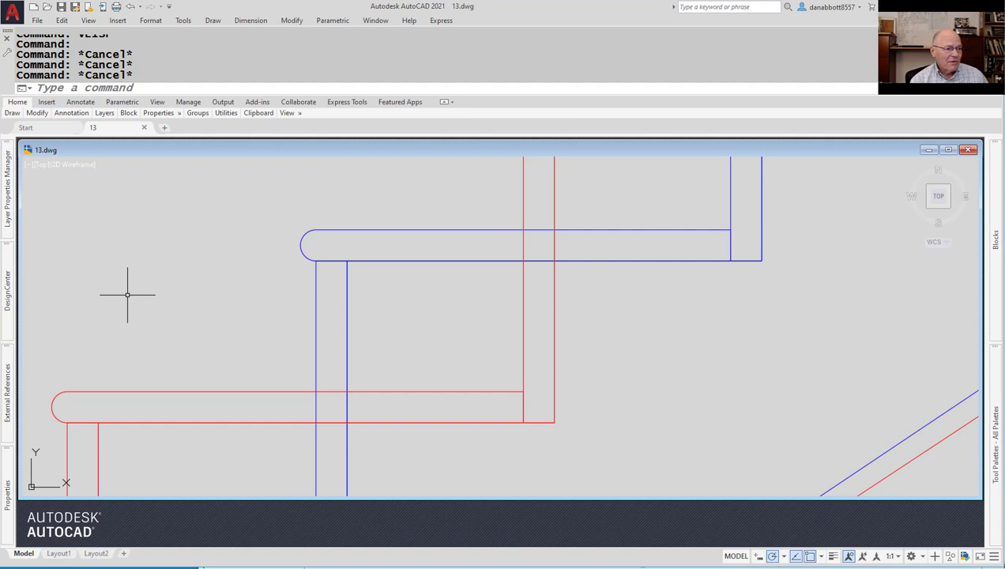
type("RELEASE")
key("Return")
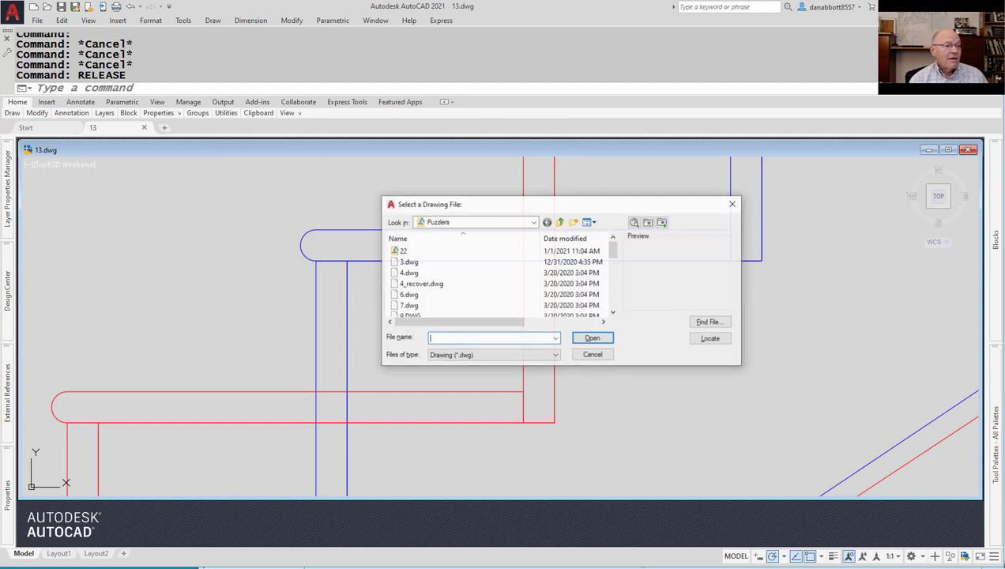
mouse_move(485, 204)
left_mouse_down()
mouse_move(511, 186)
mouse_move(604, 170)
left_mouse_up()
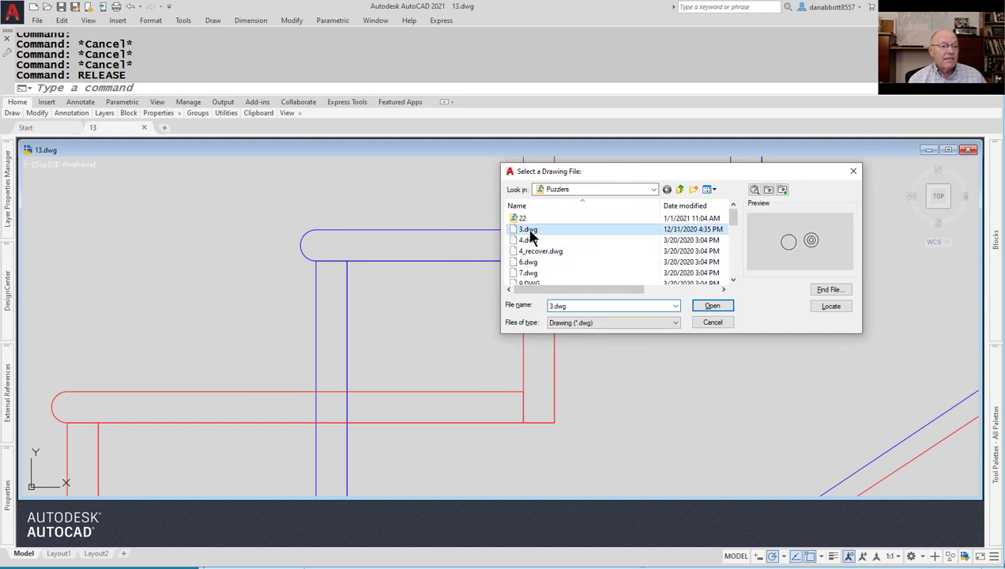
double_click(528, 230)
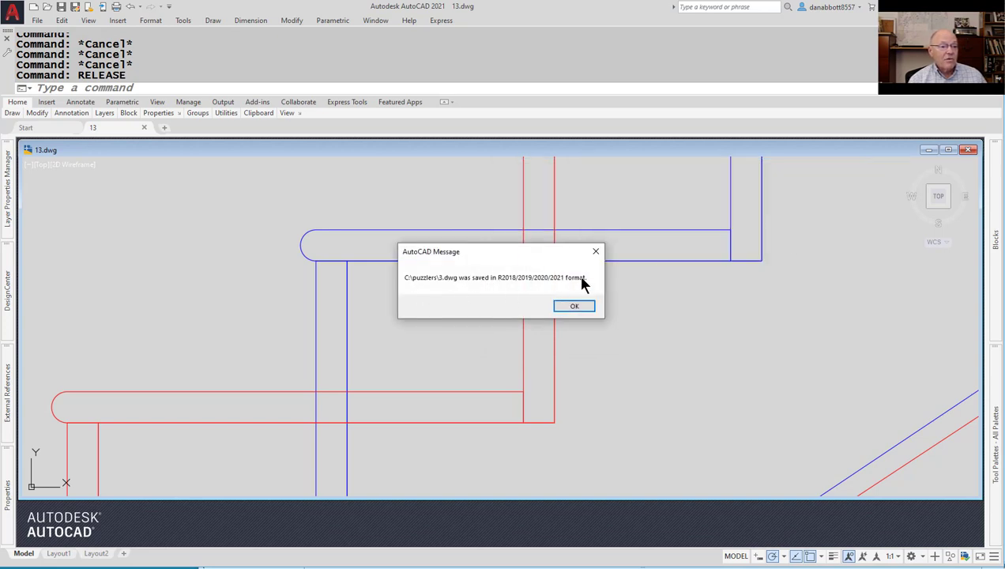
left_click(574, 307)
Check the saved release format of 7.dwg, and dismiss the message.
left_click(530, 273)
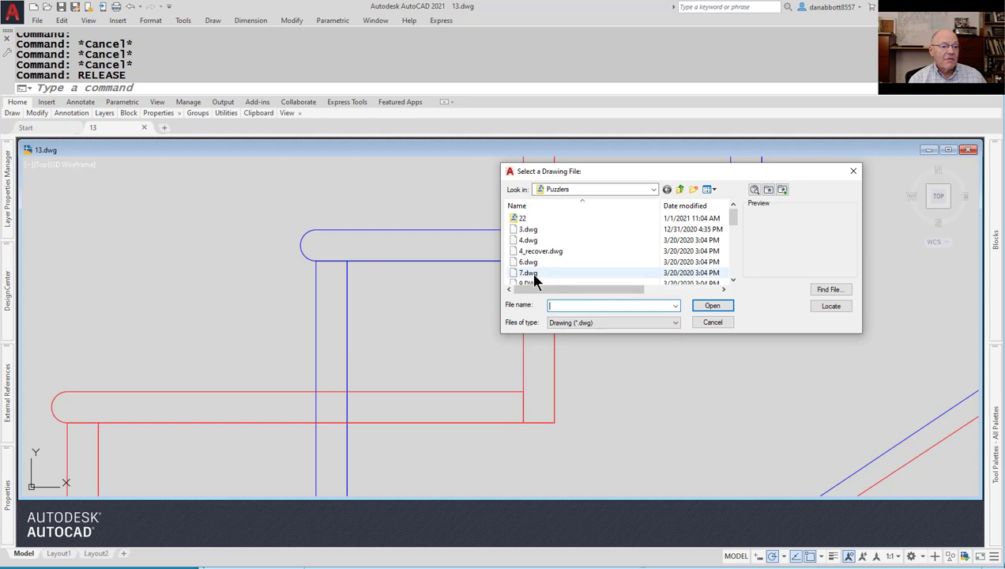
left_click(716, 307)
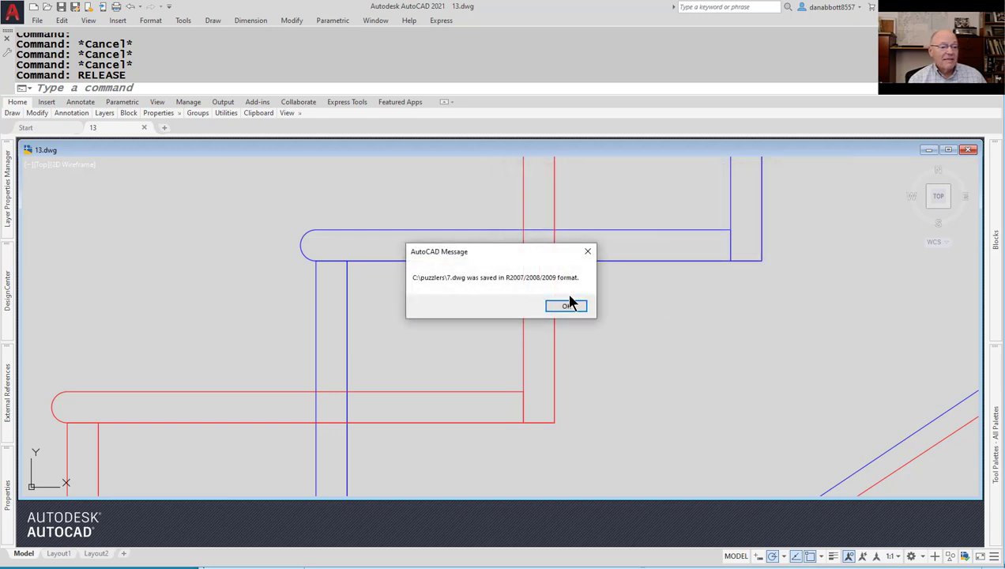
left_click(590, 252)
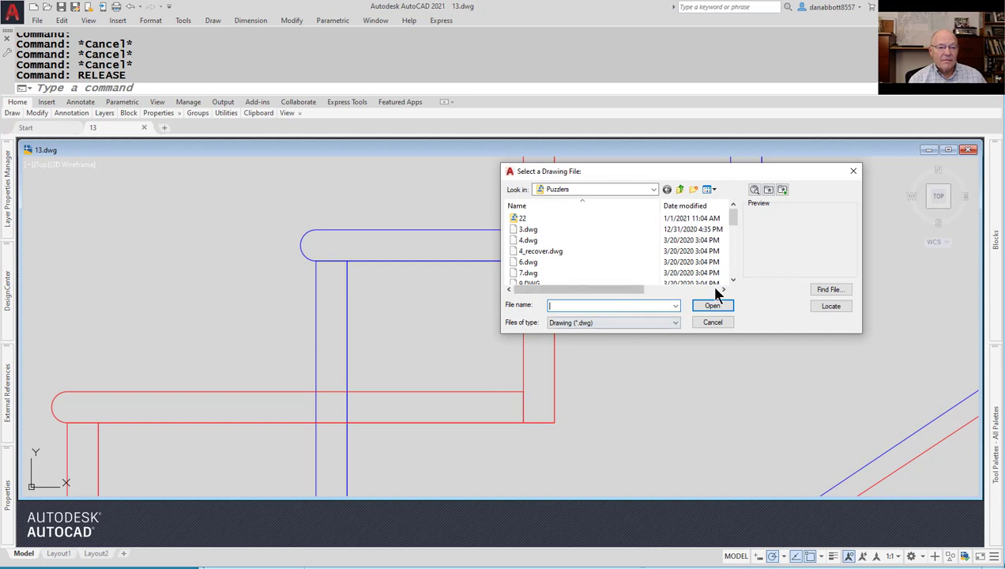
Cancel the drawing file selection, start Notepad with the NOTEPAD command, and open DwgReleaseList.txt from Documents in a maximized window.
left_click(714, 323)
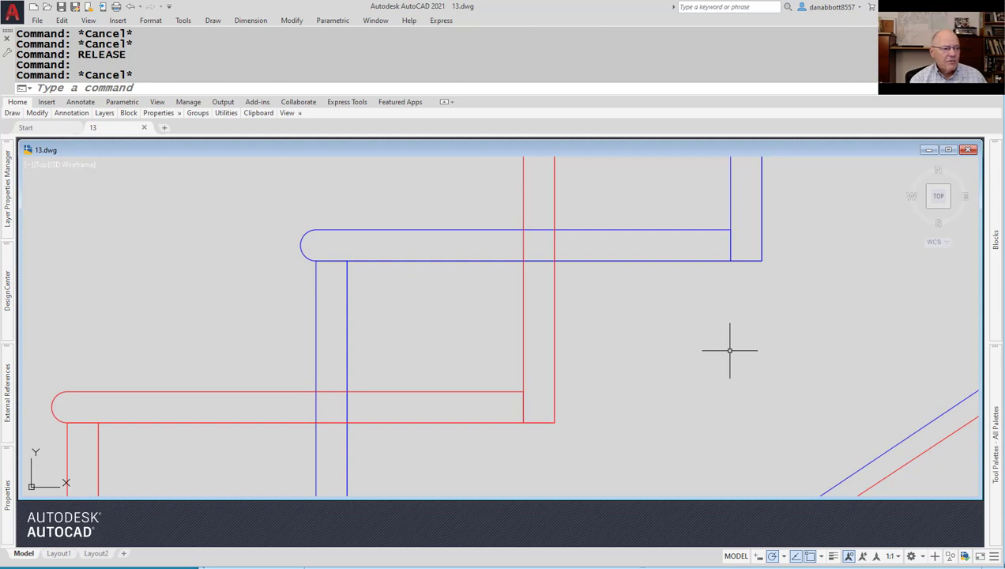
type("NOTEPAD")
key("Return")
key("Return")
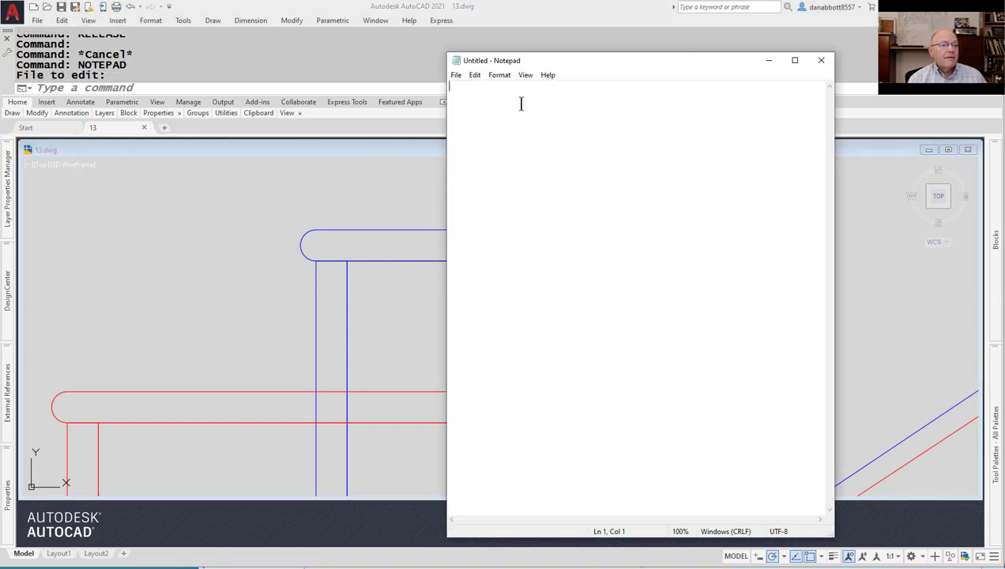
left_click(456, 75)
left_click(478, 113)
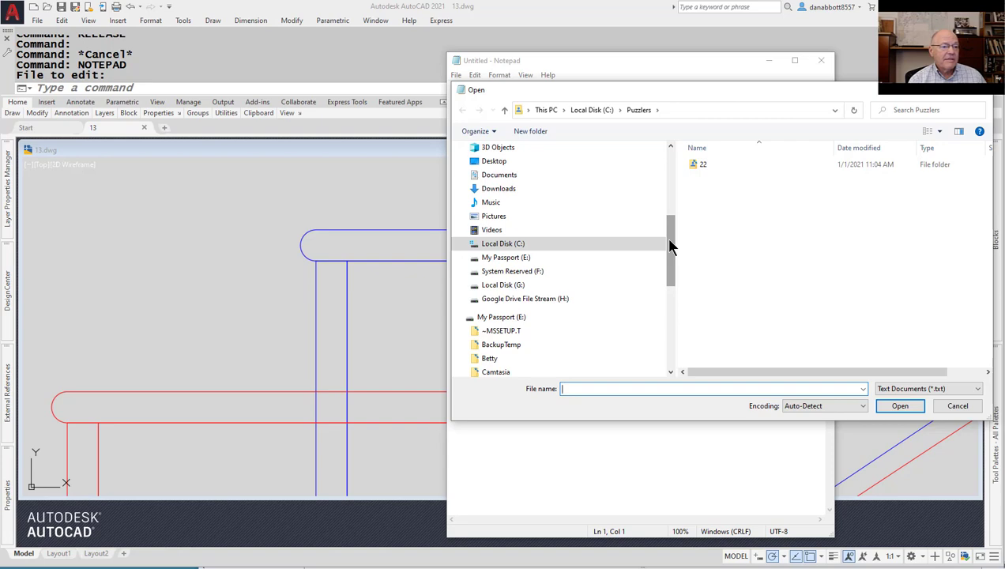
left_click(507, 181)
scroll(783, 247, "down", 5)
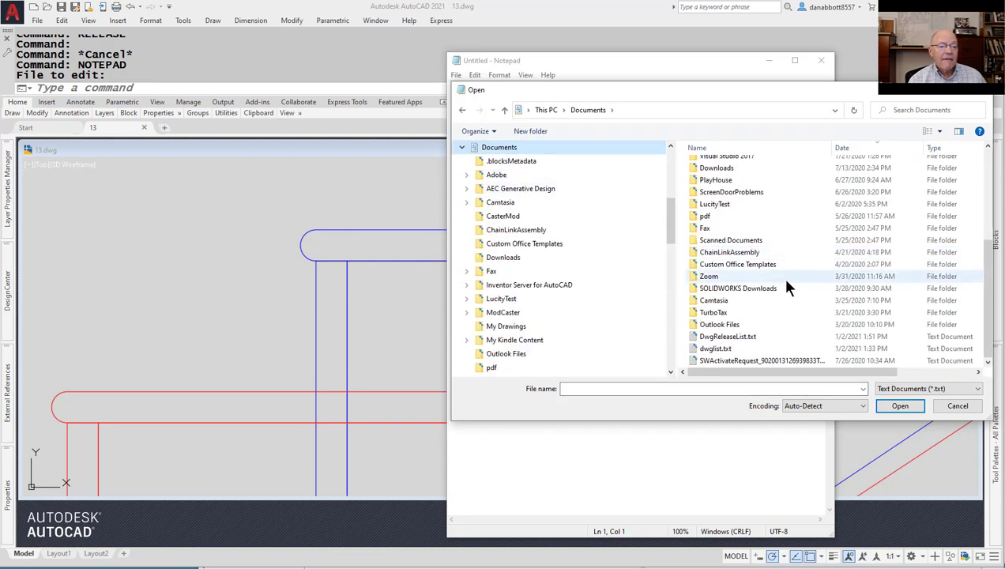
double_click(737, 335)
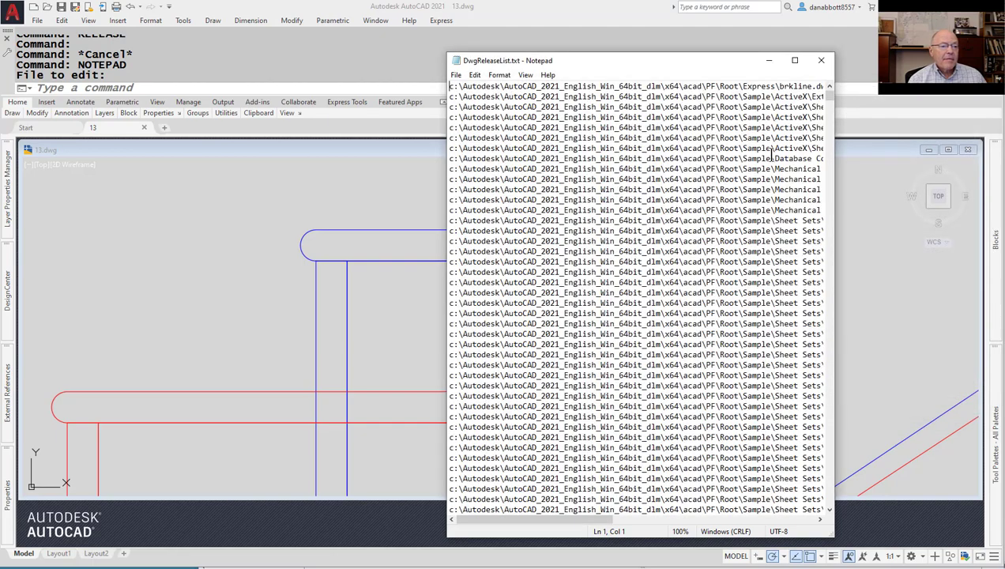
left_click(793, 62)
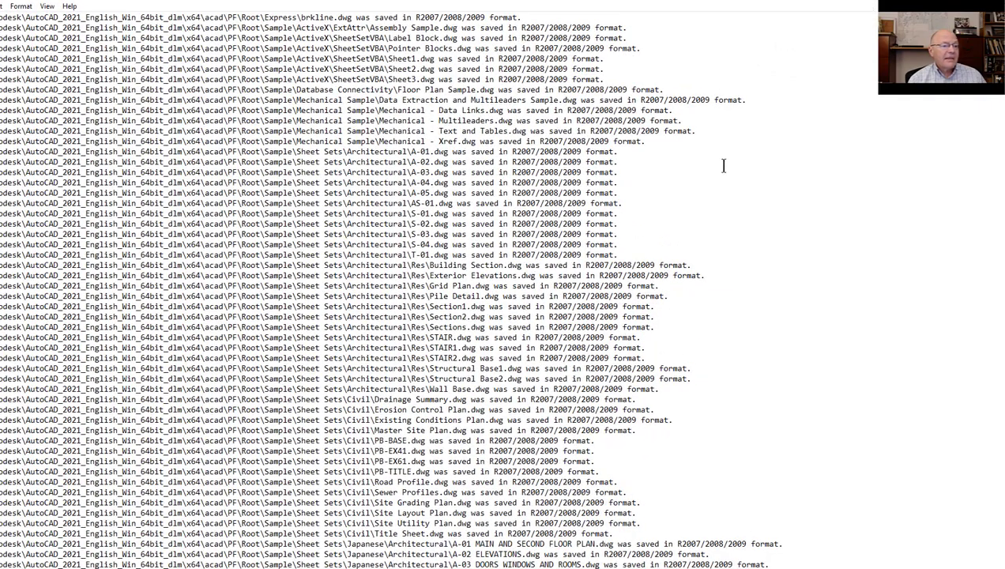
Examine the drawing files and their saved formats throughout DwgReleaseList.txt, close Notepad, and return to the 13.dwg drawing.
scroll(865, 324, "down", 1)
scroll(866, 324, "up", 1)
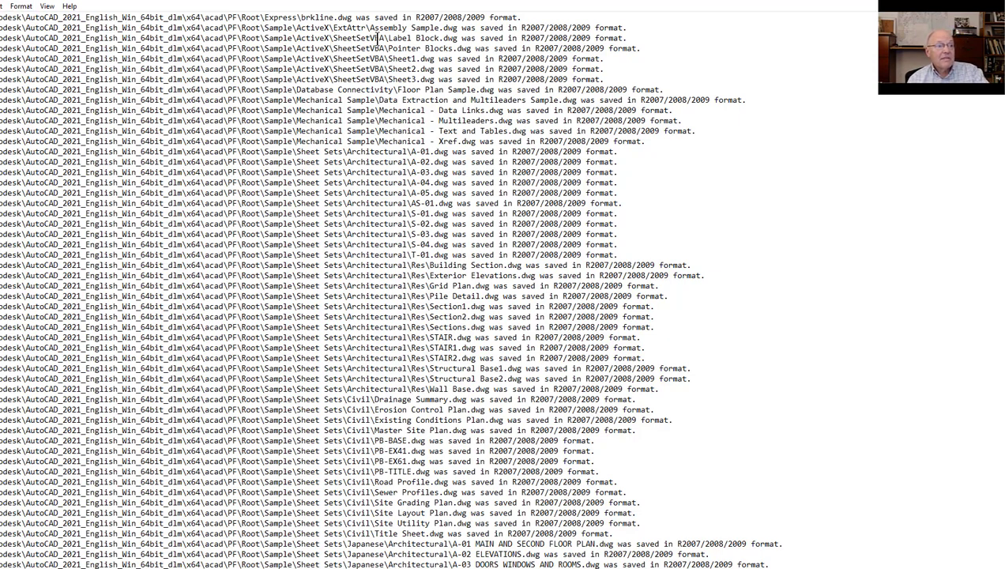
left_click_drag(411, 17, 499, 18)
left_click(845, 190)
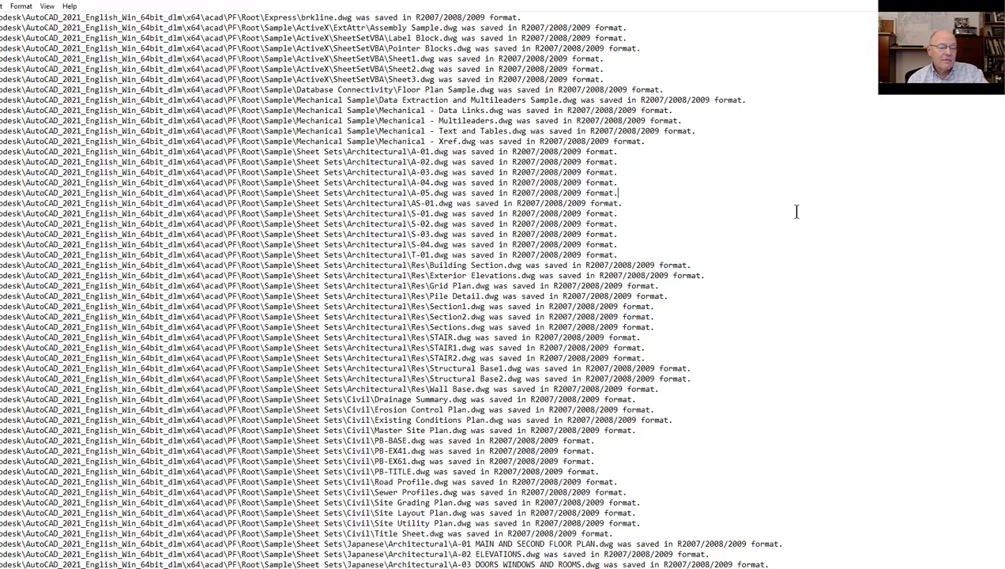
scroll(815, 204, "down", 20)
scroll(791, 212, "down", 20)
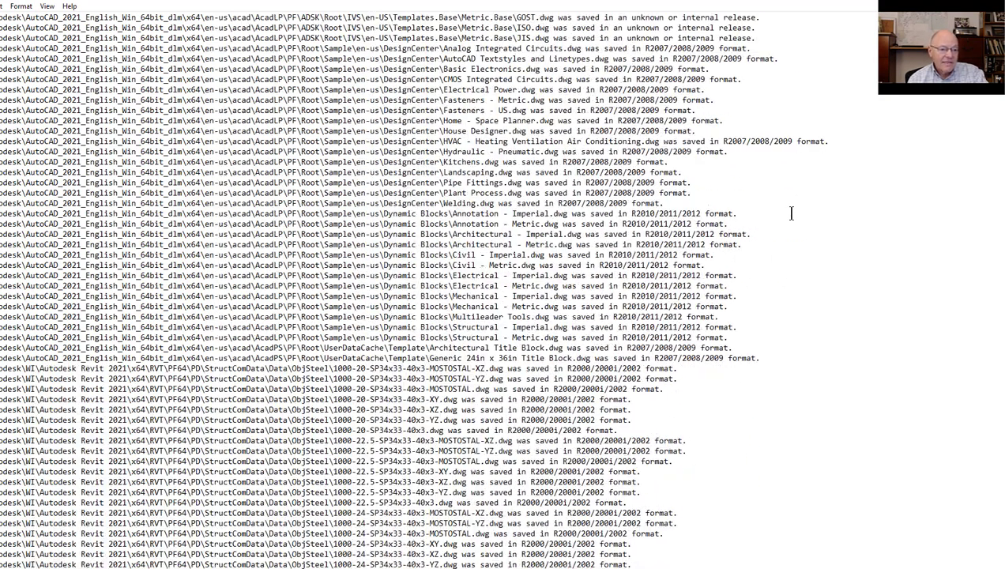
scroll(792, 213, "down", 20)
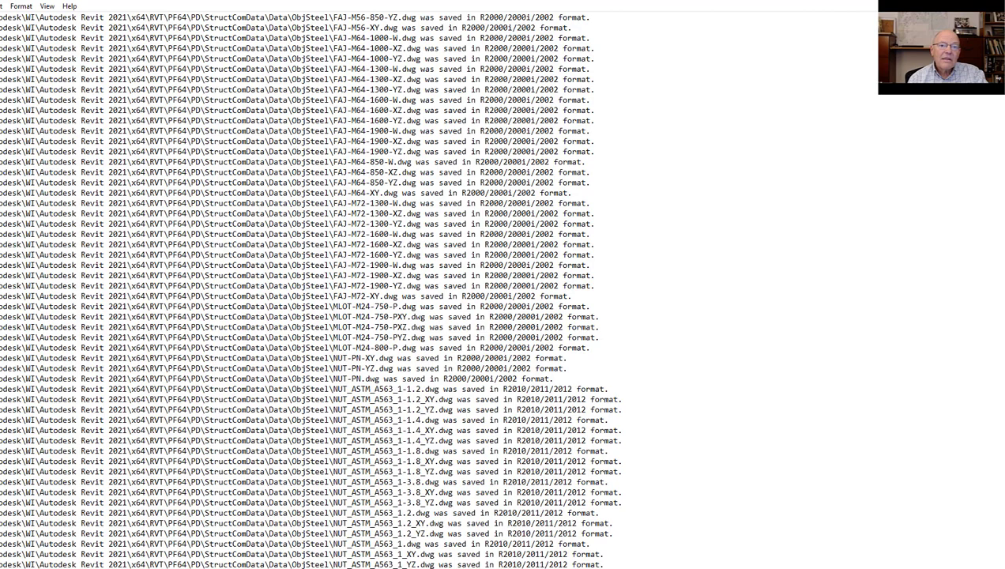
scroll(503, 284, "down", 20)
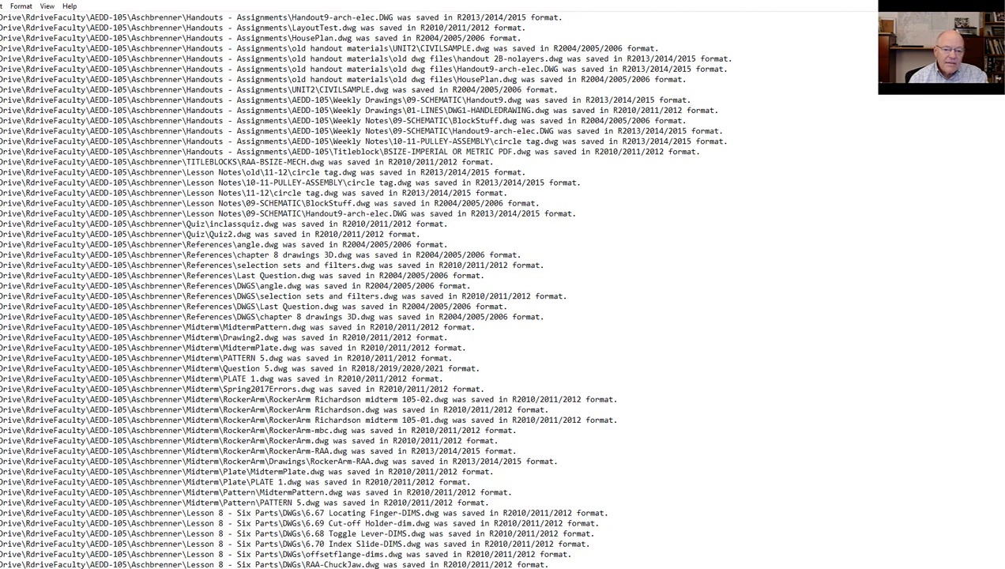
scroll(503, 285, "down", 20)
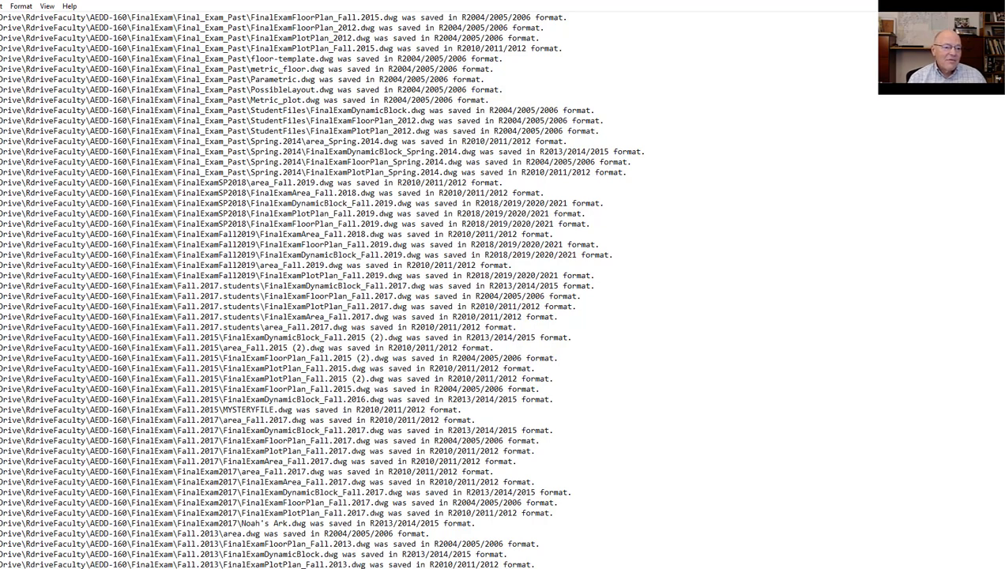
key("alt+F4")
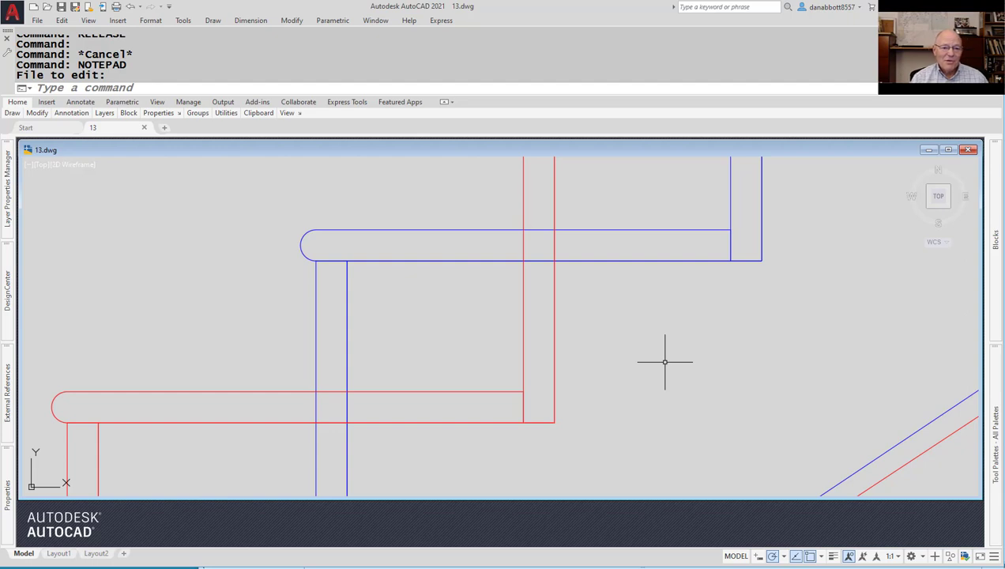
left_click(762, 343)
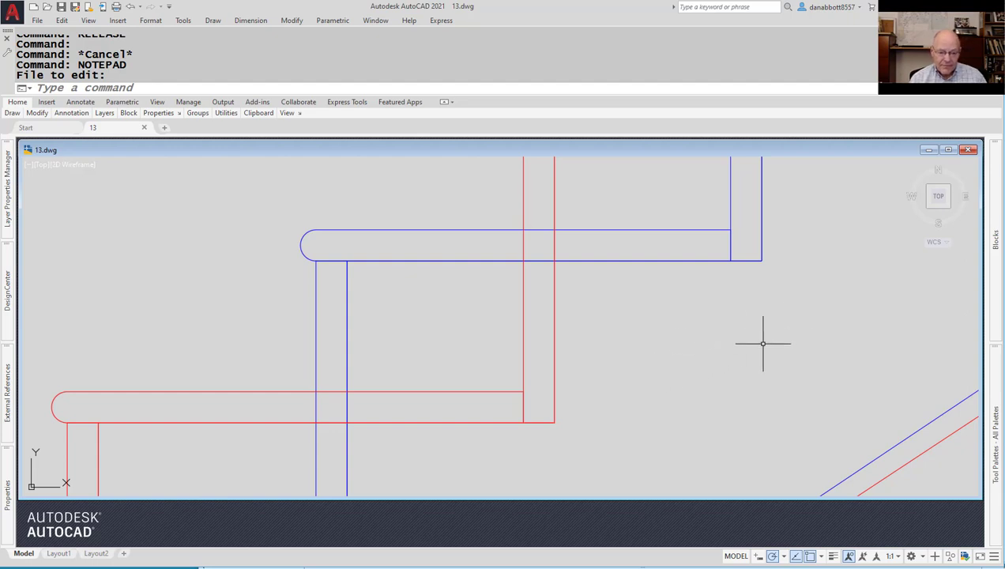
key("Escape")
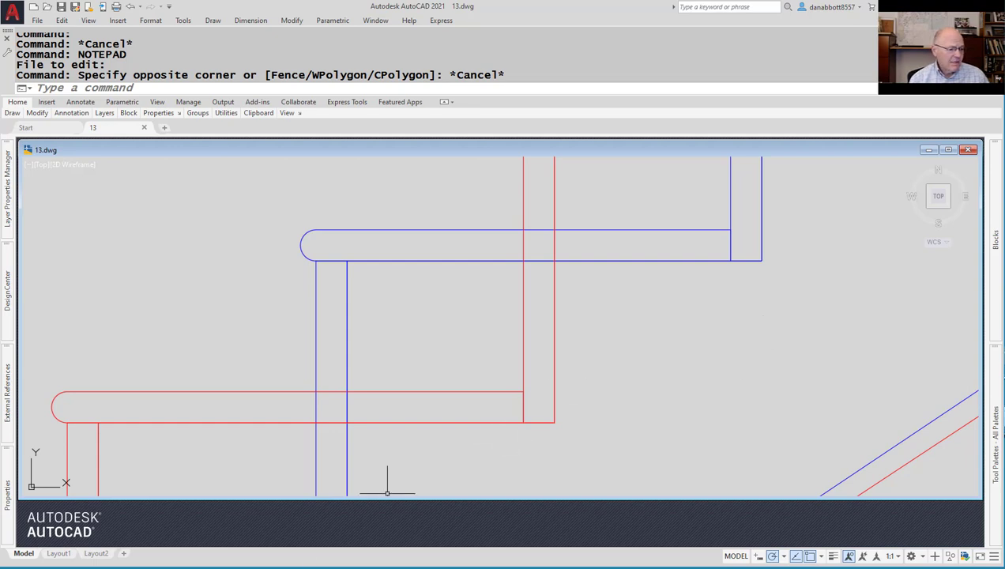
Look through the Windows Start program folders for Autodesk and AutoCAD 2021 - English, including the settings utilities, and return to the drawing.
key("super")
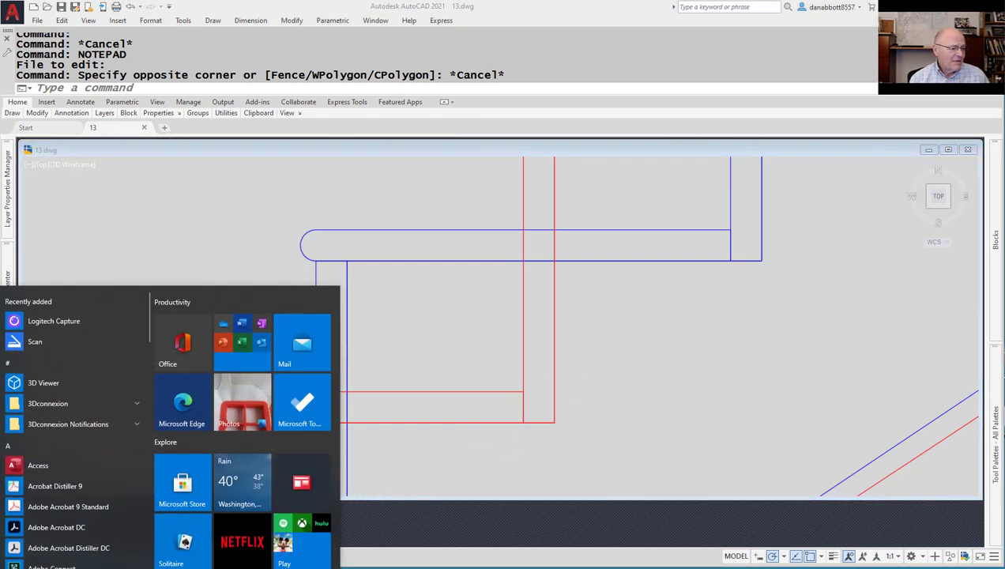
scroll(75, 409, "down", 5)
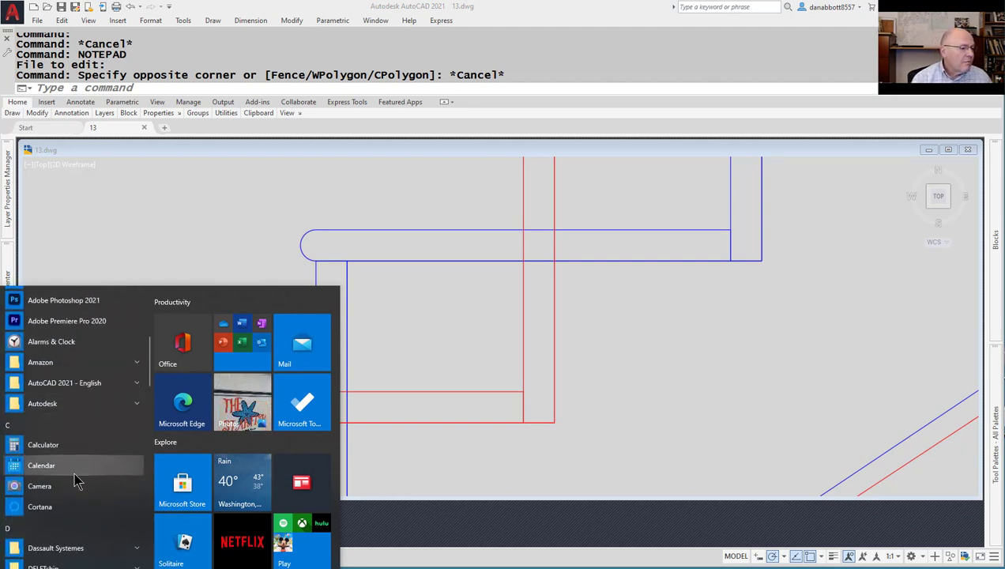
left_click(136, 404)
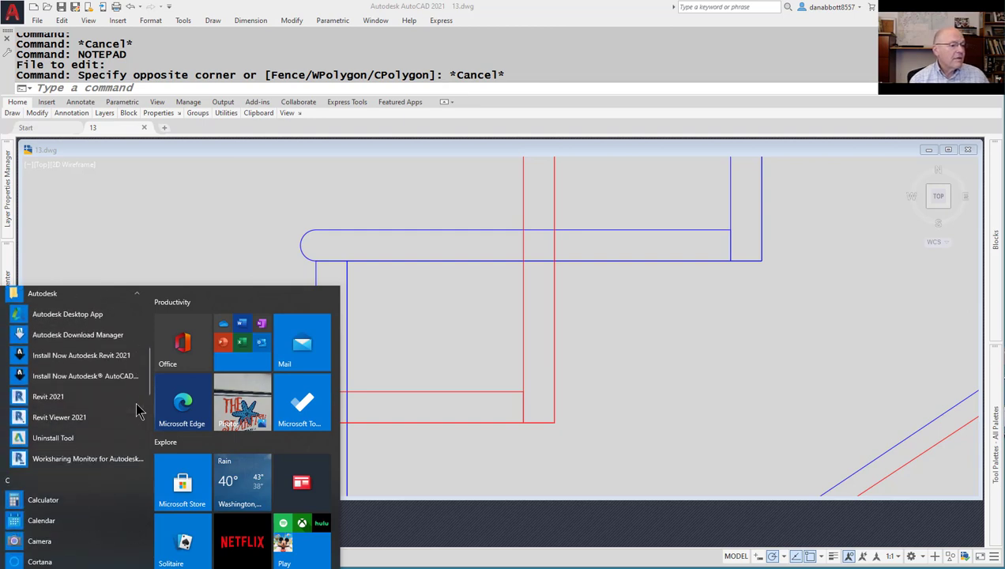
scroll(139, 409, "up", 2)
scroll(99, 409, "down", 3)
scroll(99, 410, "up", 3)
scroll(118, 413, "down", 3)
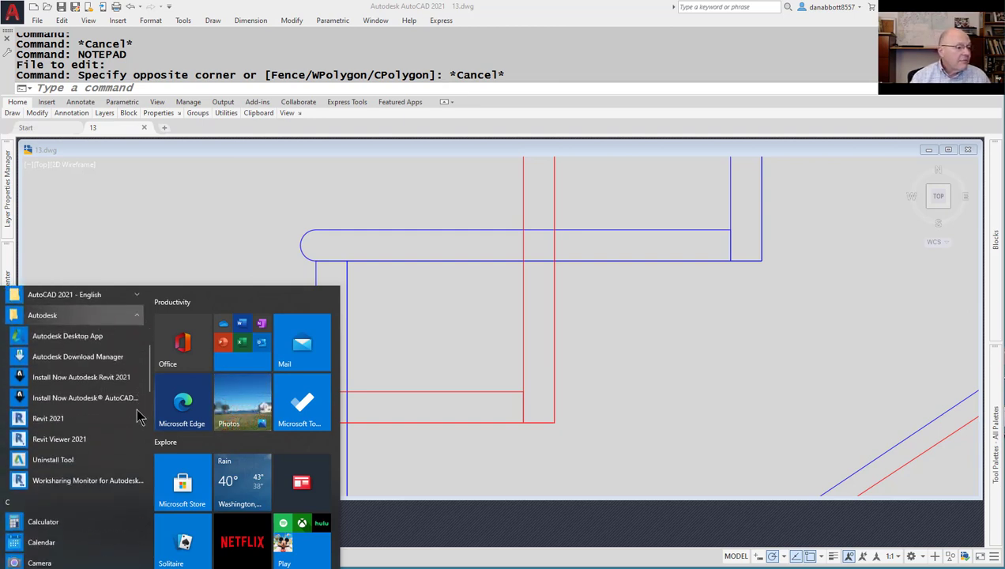
scroll(137, 416, "up", 3)
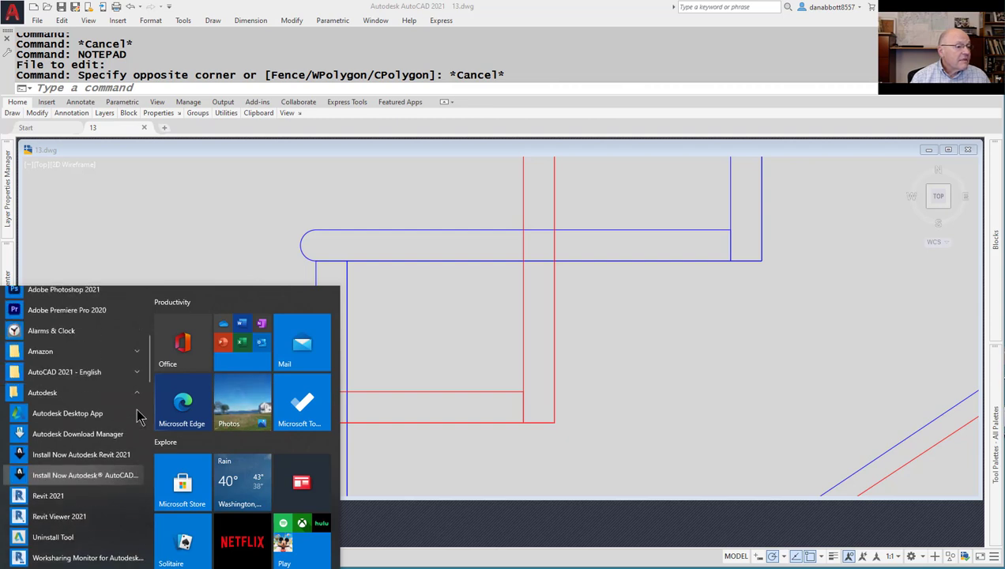
left_click(138, 382)
scroll(139, 427, "down", 3)
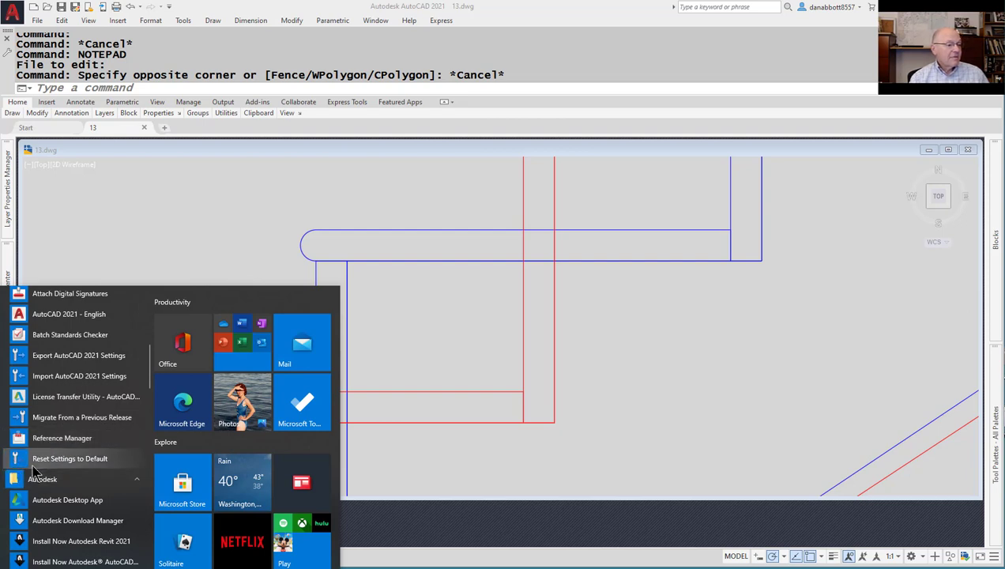
left_click(754, 431)
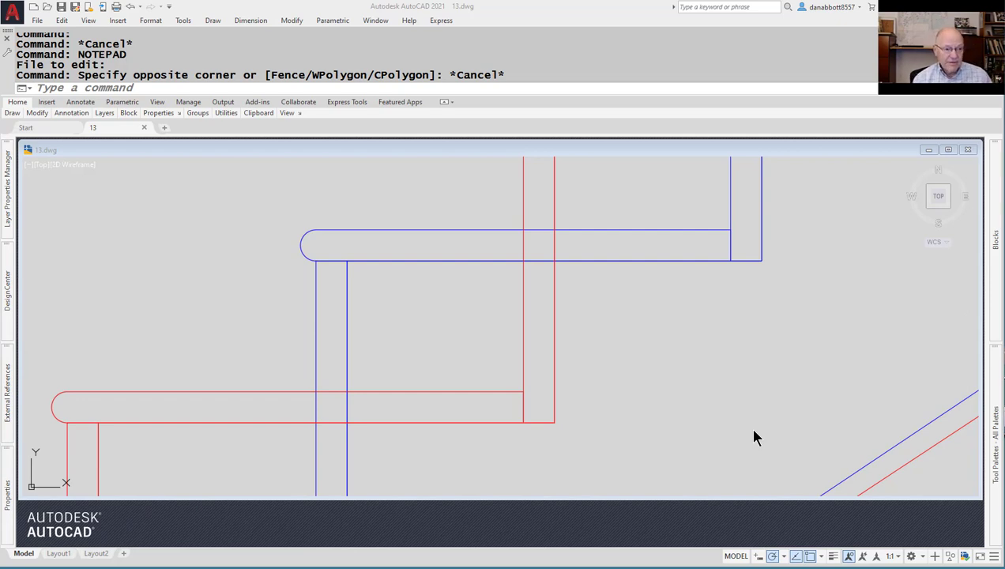
Run the SYSVDLG command, browse the system variables, and view the description and values of XEDIT.
left_click(160, 87)
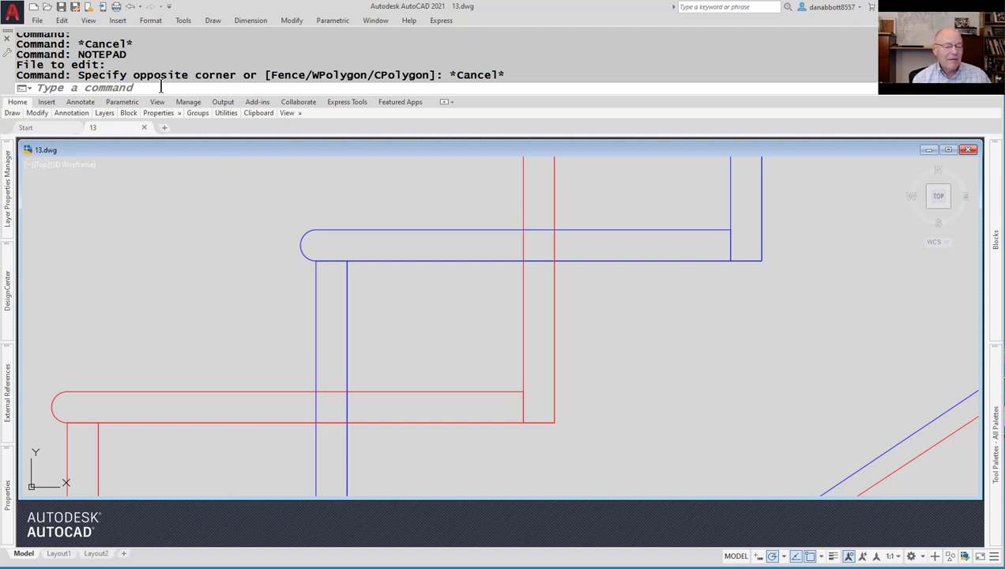
type("S")
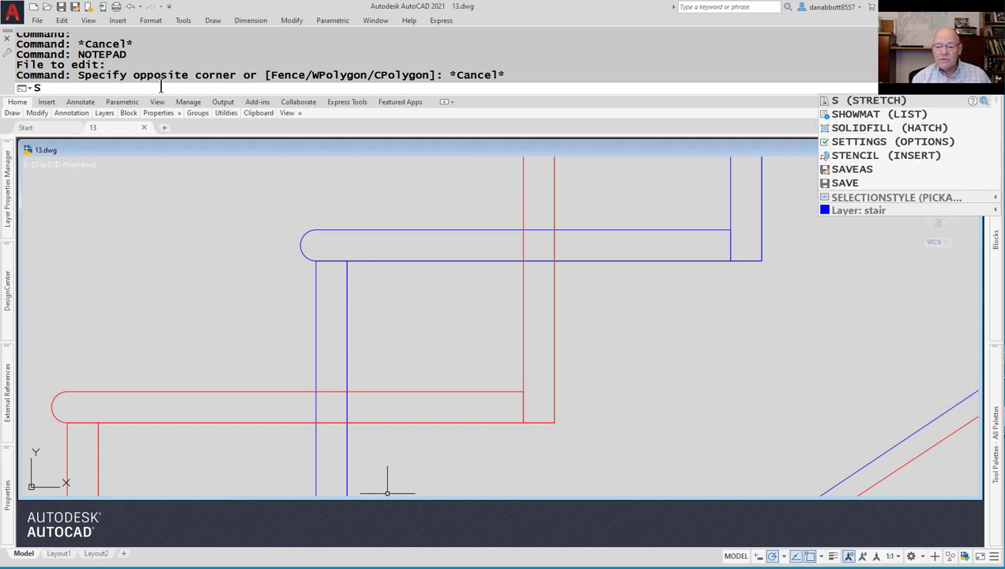
type("S")
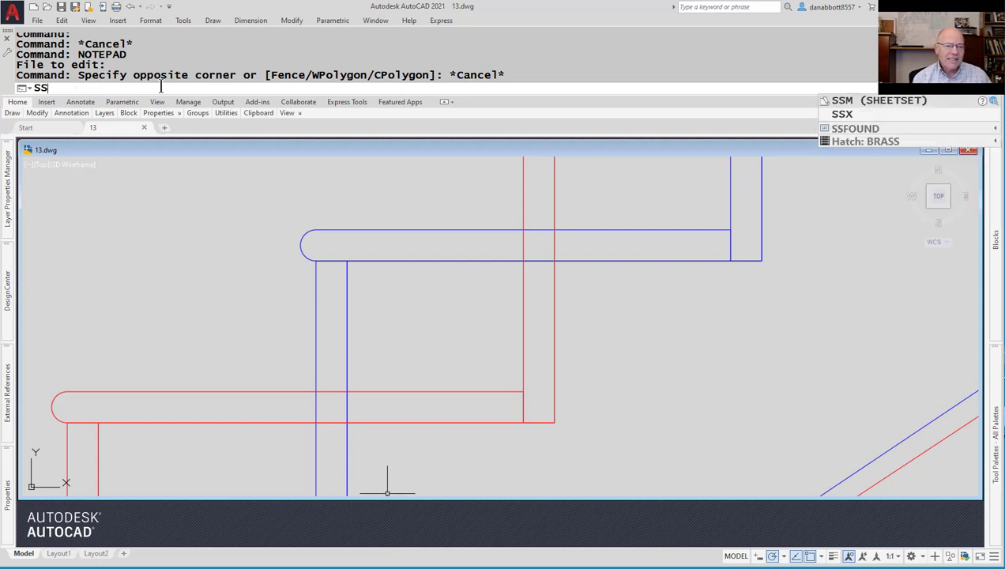
key("BackSpace")
type("YS")
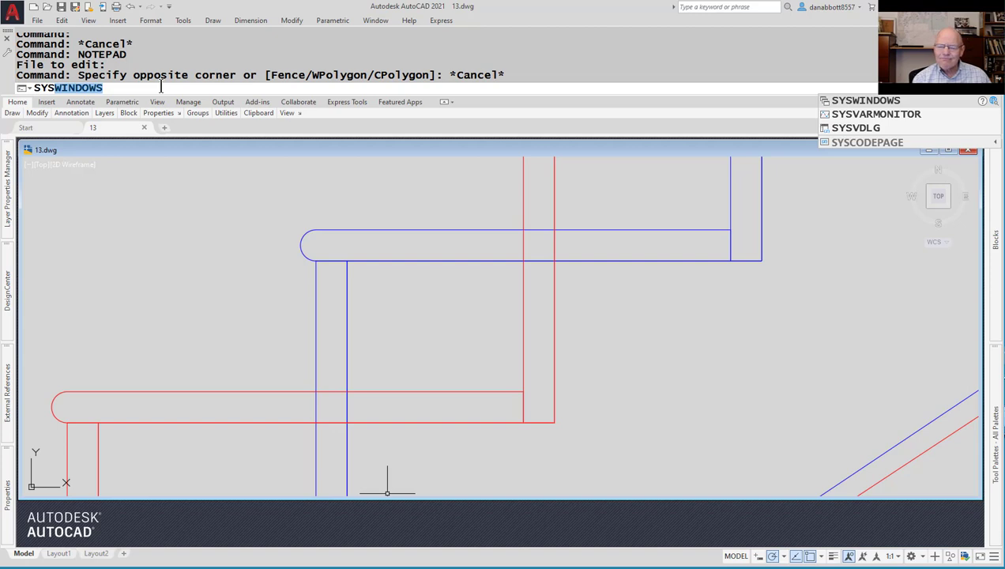
type("VDLG")
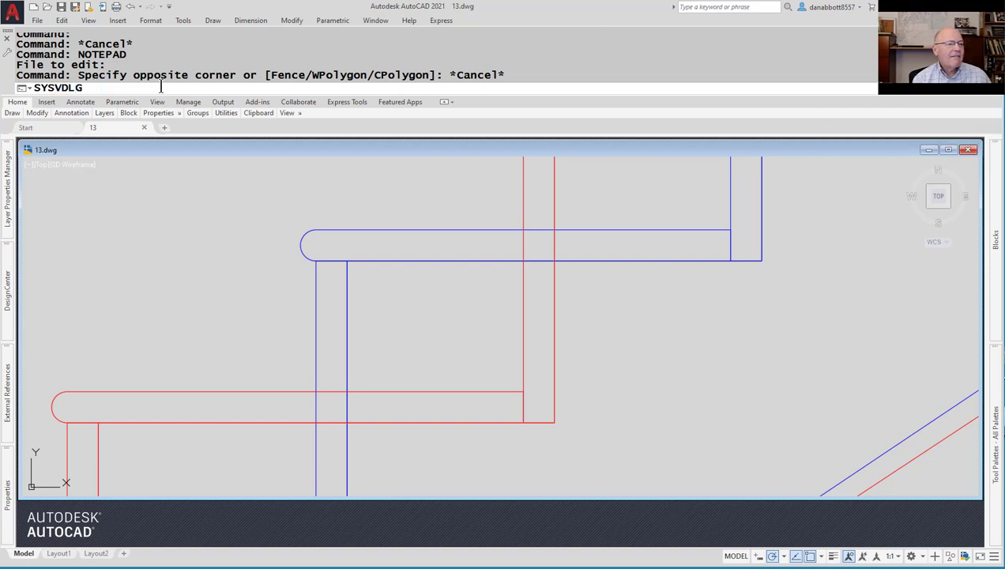
key("Return")
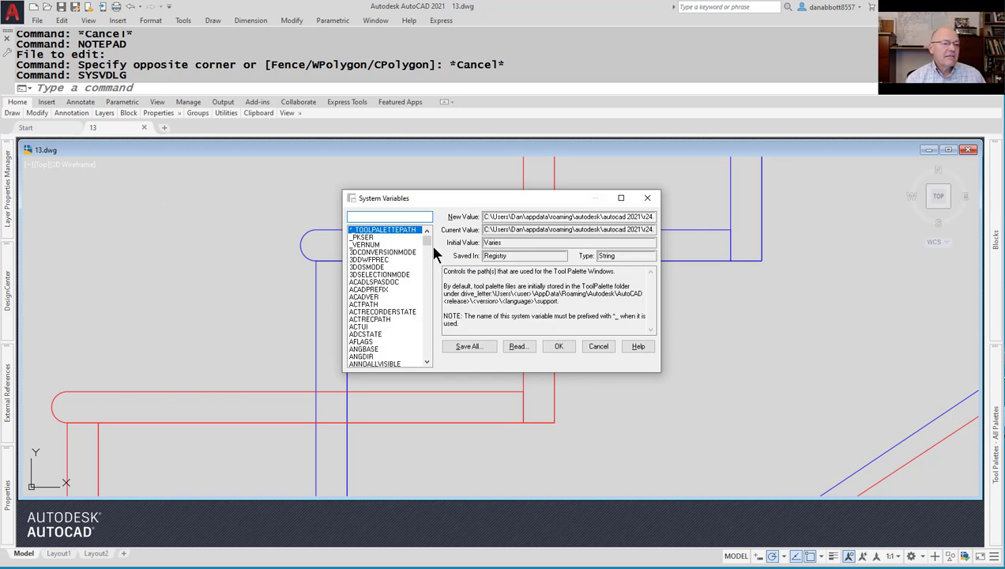
left_click_drag(425, 241, 432, 351)
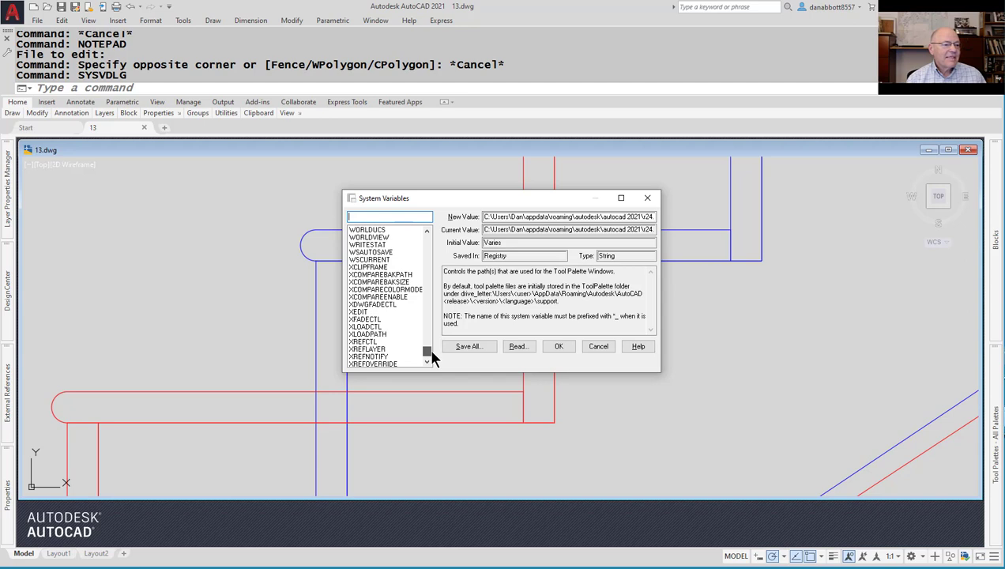
left_click(359, 312)
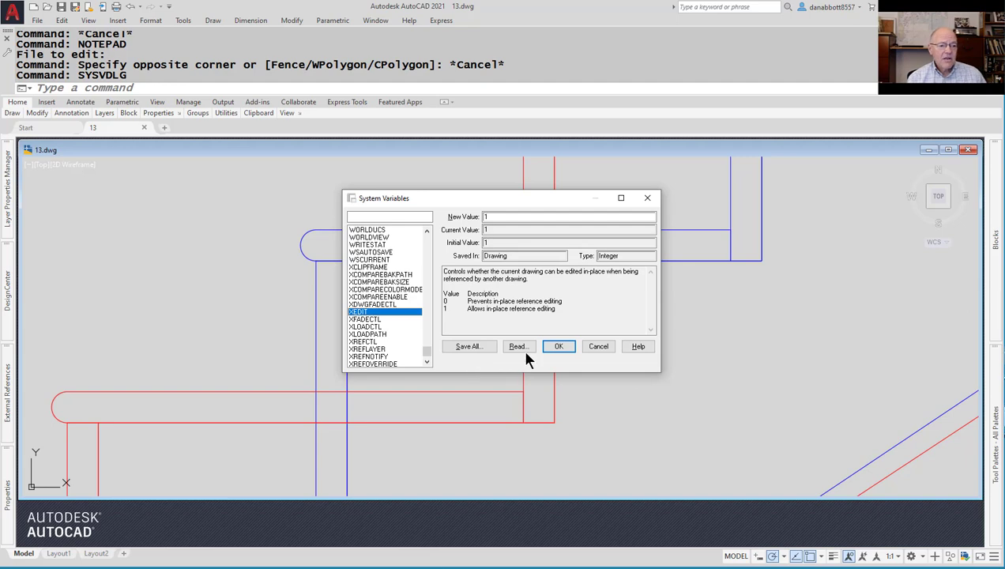
Save all system variables to an .svf file in Puzzlers, named with the owner's name plus FAVORITE SET, and close the System Variables dialog.
left_click(472, 348)
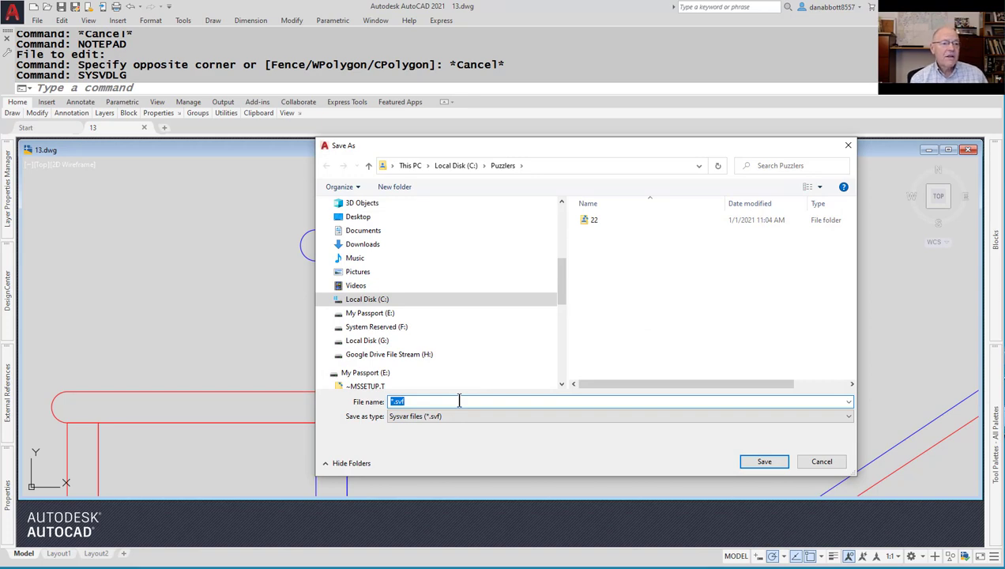
key("Home")
key("Delete")
key("Delete")
type("dan")
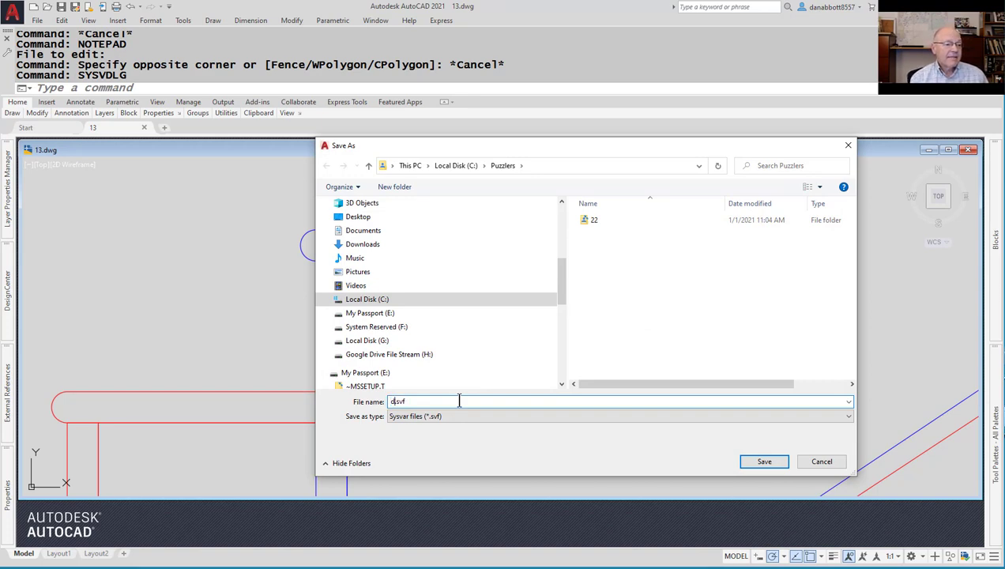
key("BackSpace")
key("BackSpace")
key("BackSpace")
type("DANJS FAVOIR")
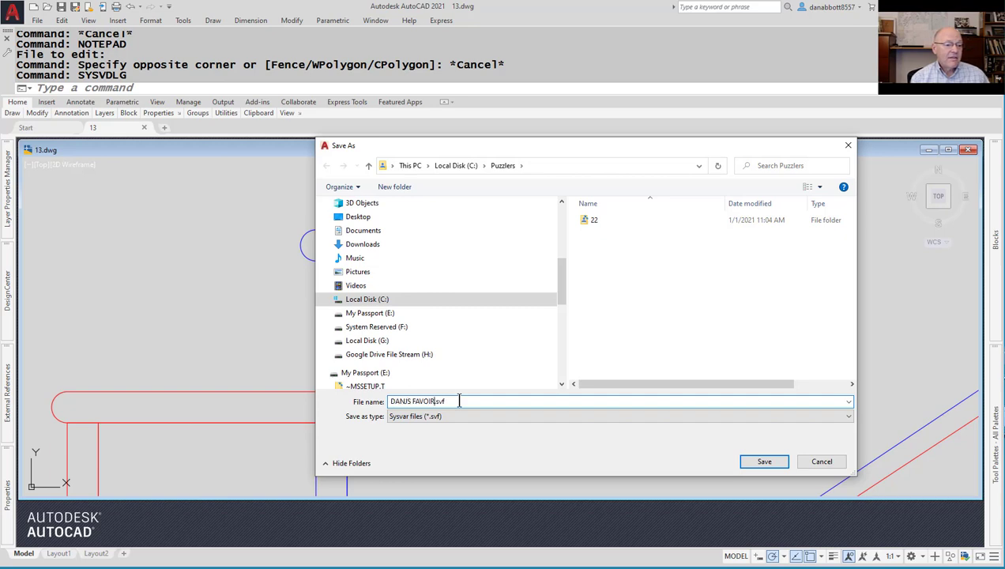
key("BackSpace")
key("BackSpace")
type("ROTIE")
key("BackSpace")
key("BackSpace")
key("BackSpace")
key("BackSpace")
type("ITE SET")
key("Return")
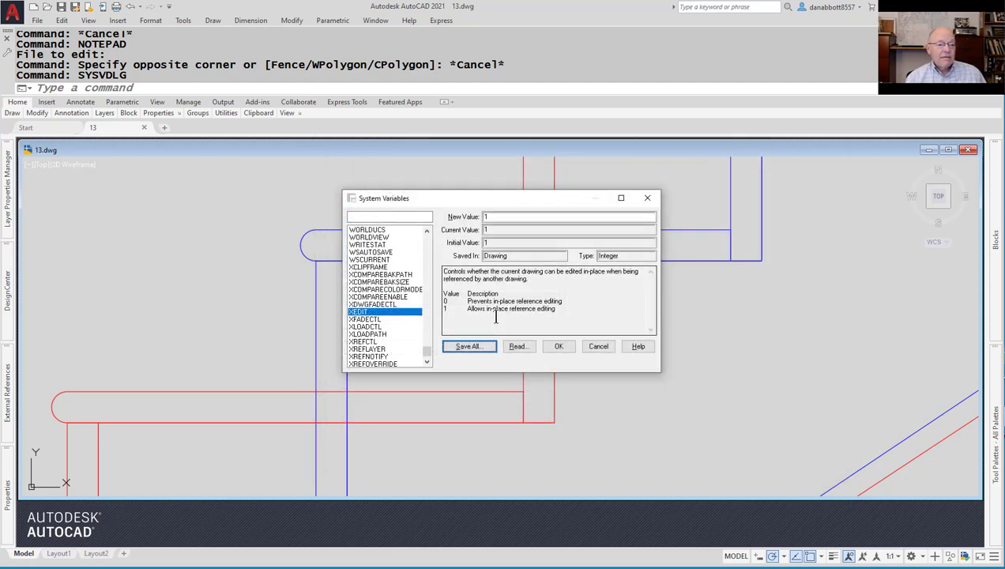
left_click(646, 200)
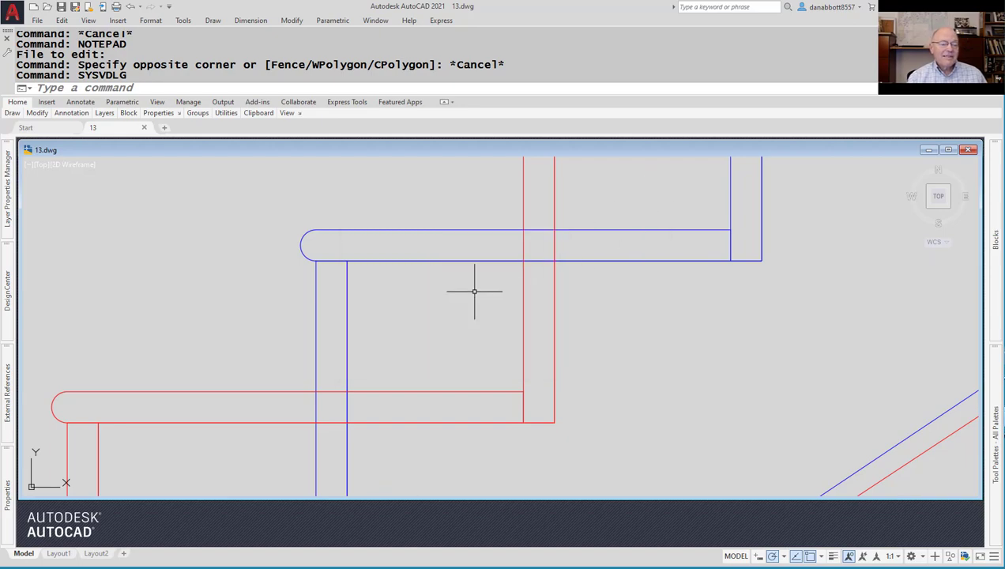
Rerun SYSVDLG, view the .svf file available for reading in Puzzlers, and close the dialogs without loading it.
key("Return")
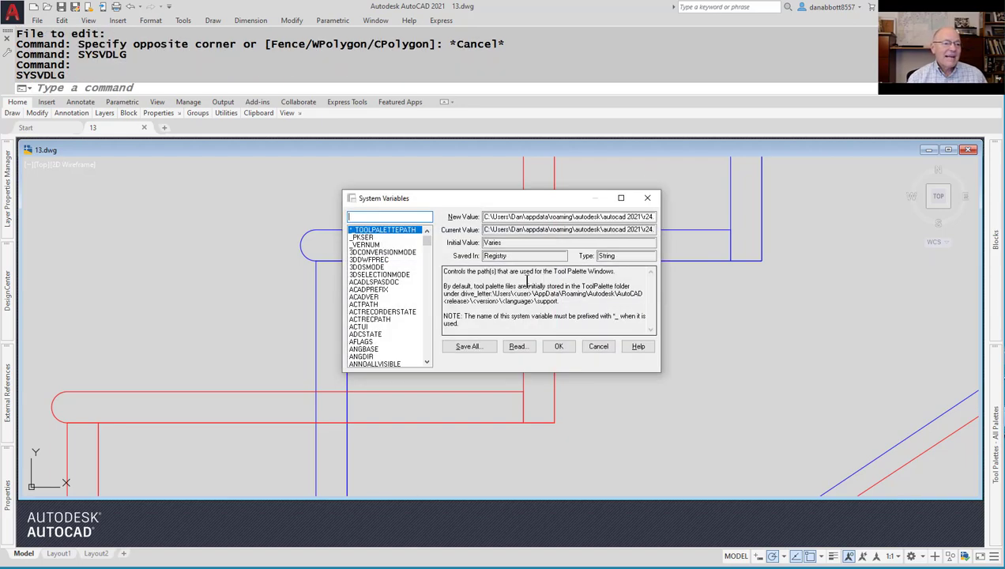
left_click(514, 347)
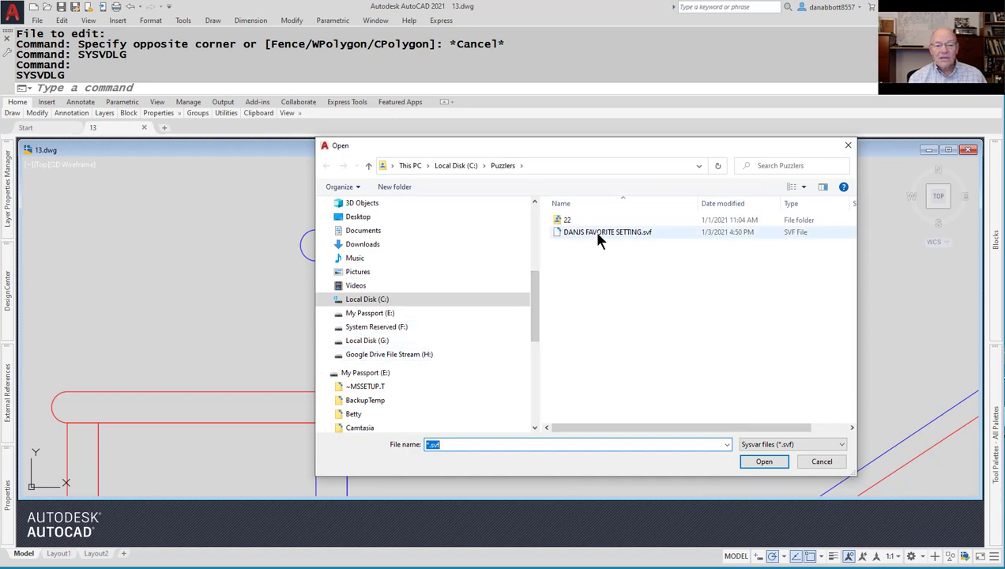
left_click(849, 146)
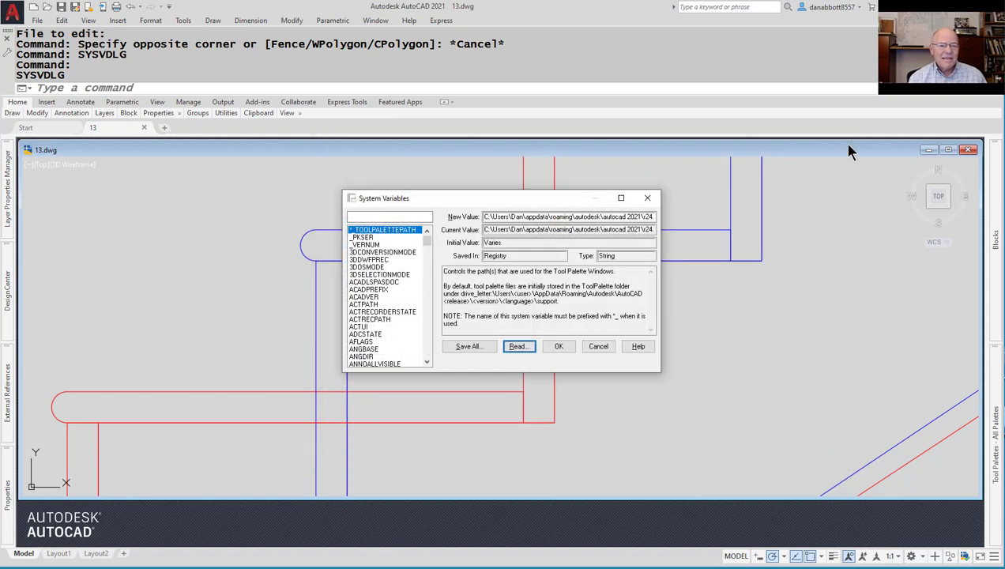
key("Escape")
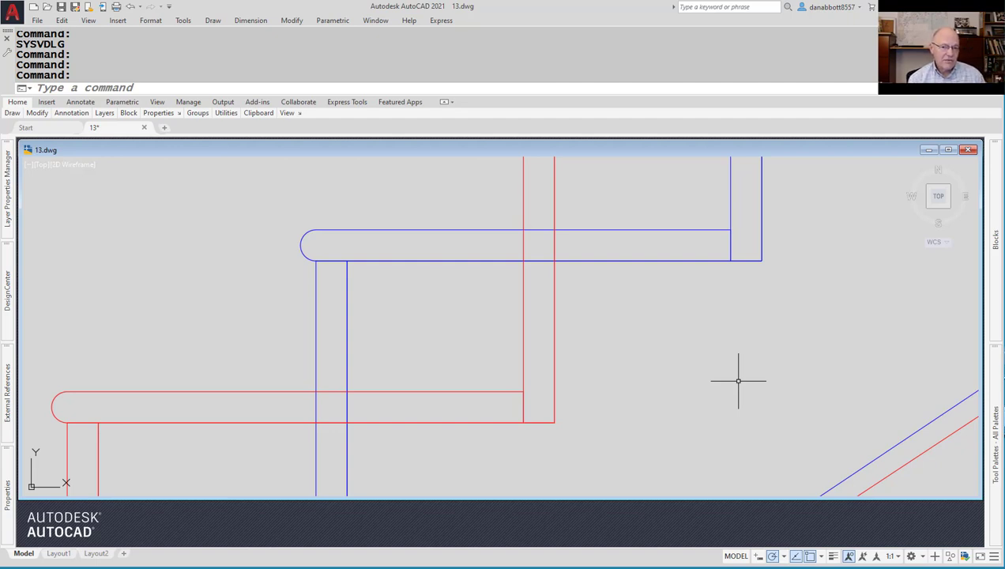
Run the SCRIPT command, look at defaults.scr among the script files in Puzzlers, and cancel the file selection.
type("SCRIPT")
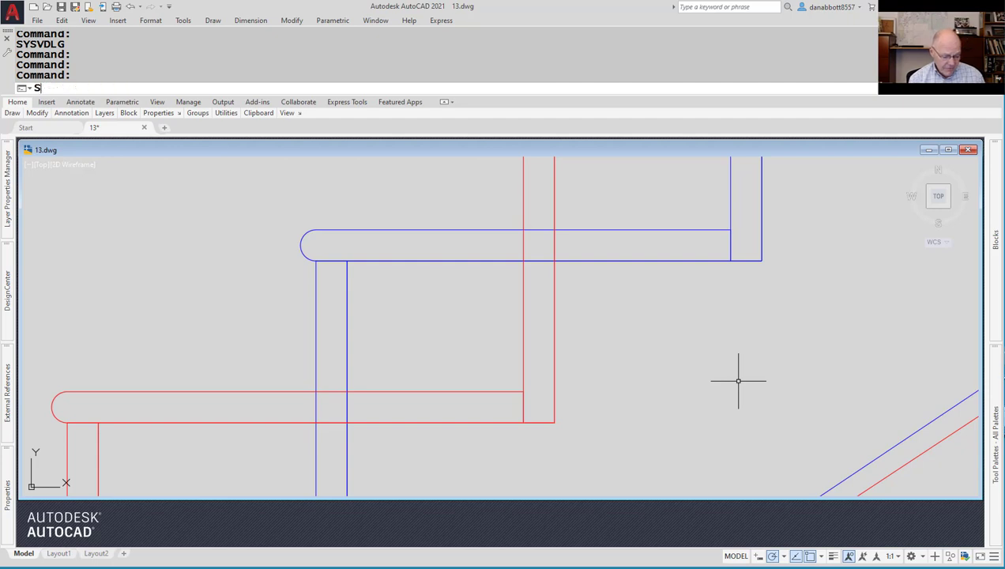
key("Return")
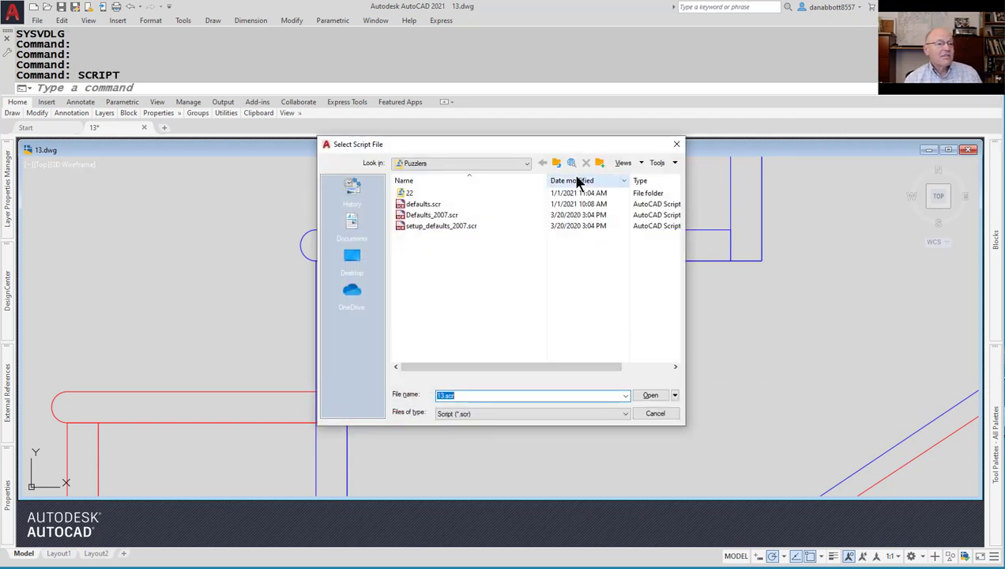
left_click(417, 206)
right_click(417, 206)
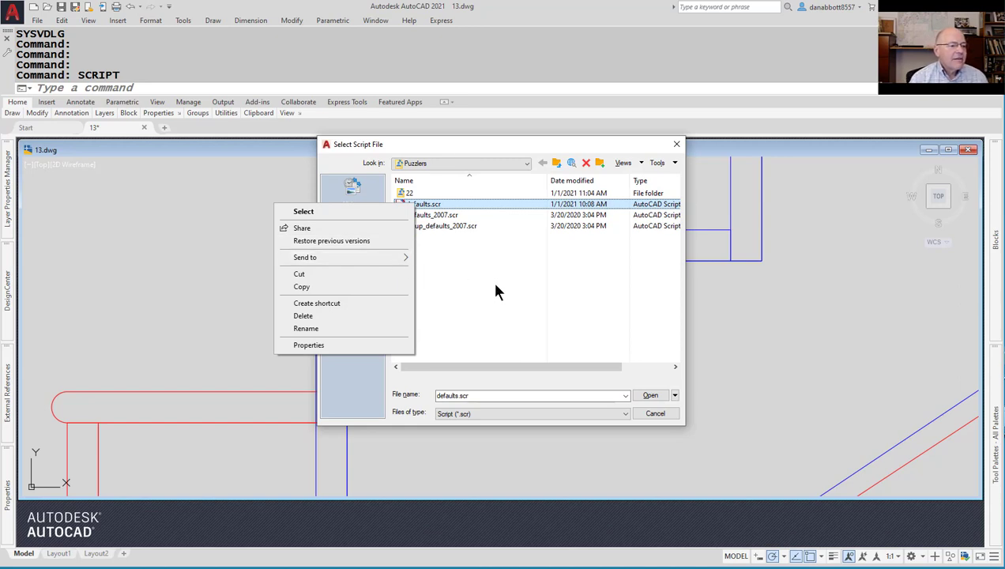
key("Escape")
key("Escape")
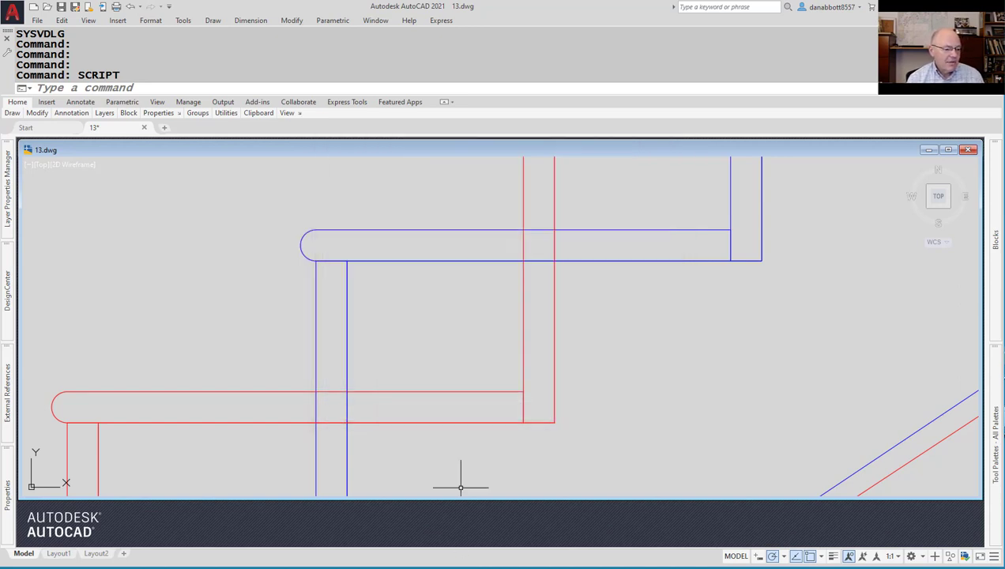
key("Escape")
left_click(273, 218)
key("Escape")
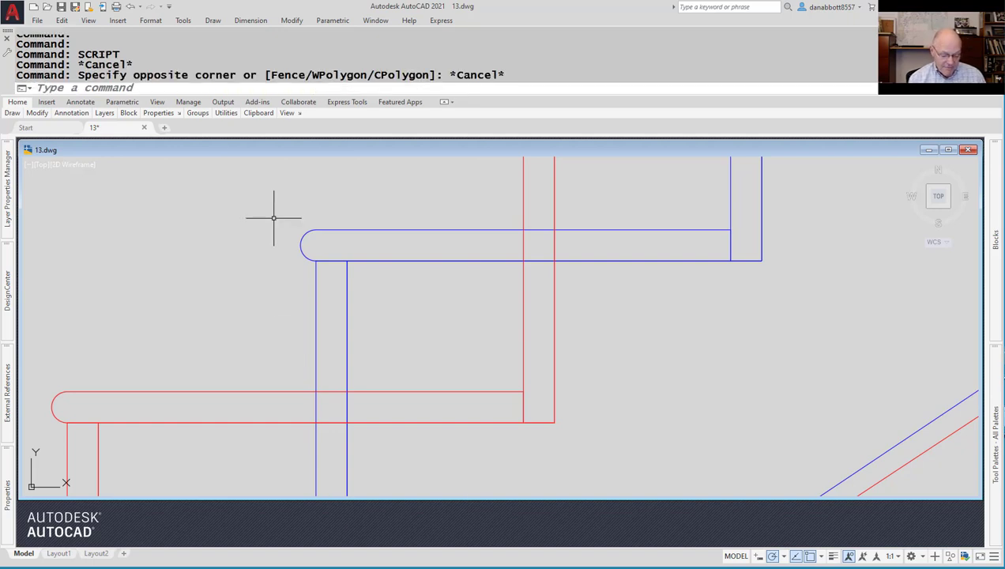
Run the NOTEPAD command without specifying a file to edit so that a blank Notepad window opens.
key("Escape")
type("NOTEPA")
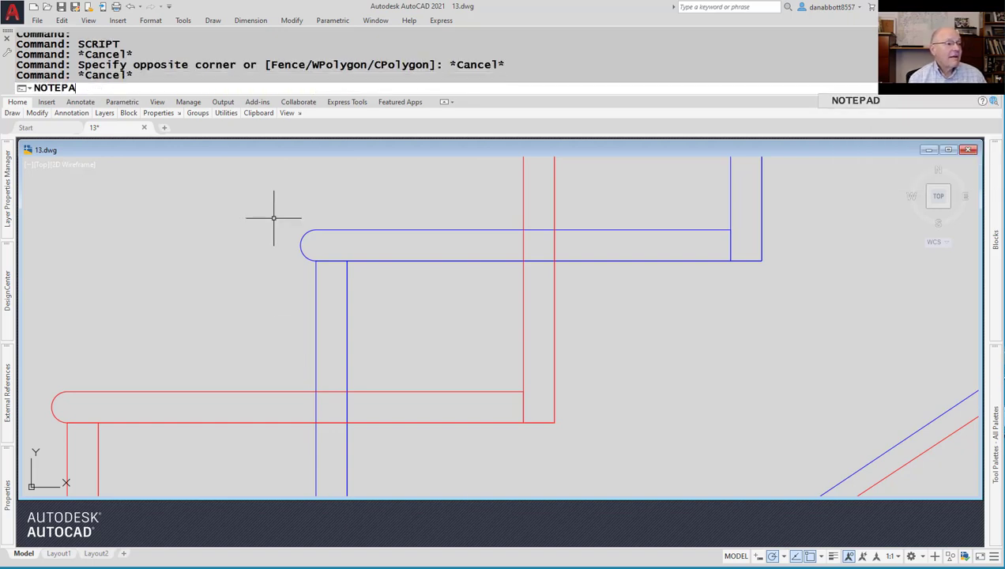
type("D")
key("Return")
key("Return")
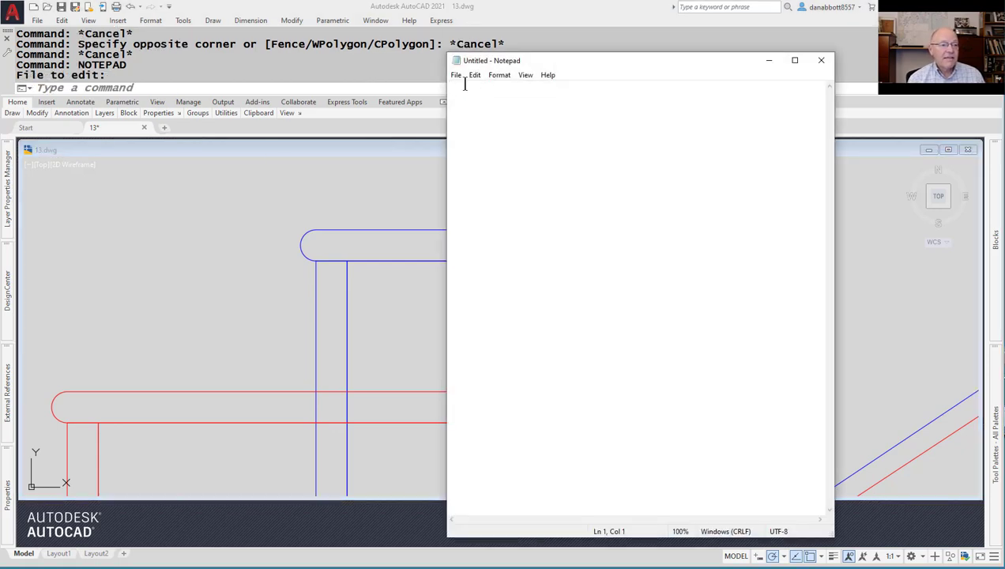
List all file types and open defaults.scr from the Puzzlers folder on Local Disk (C:) in Notepad.
left_click(456, 76)
left_click(471, 115)
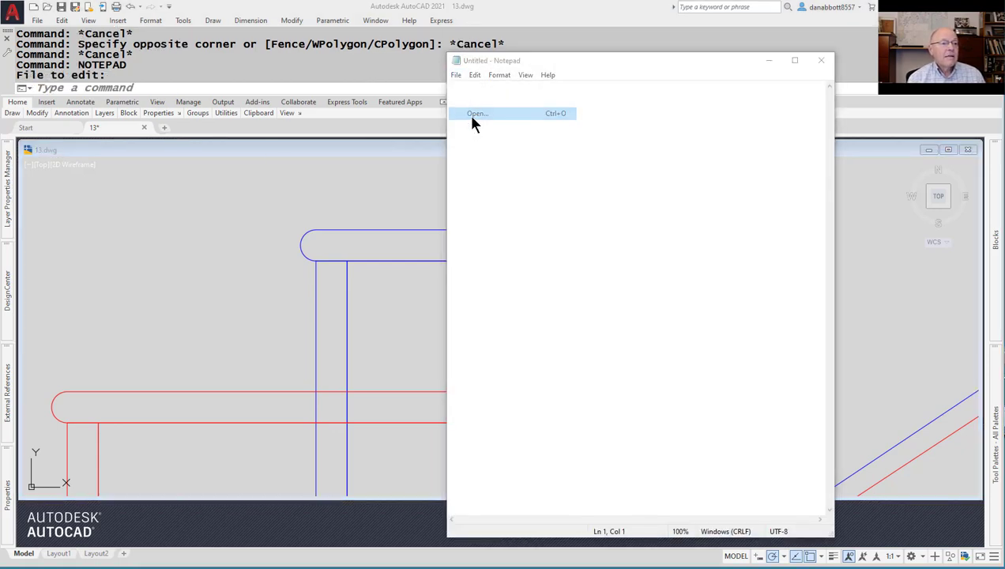
left_click(915, 388)
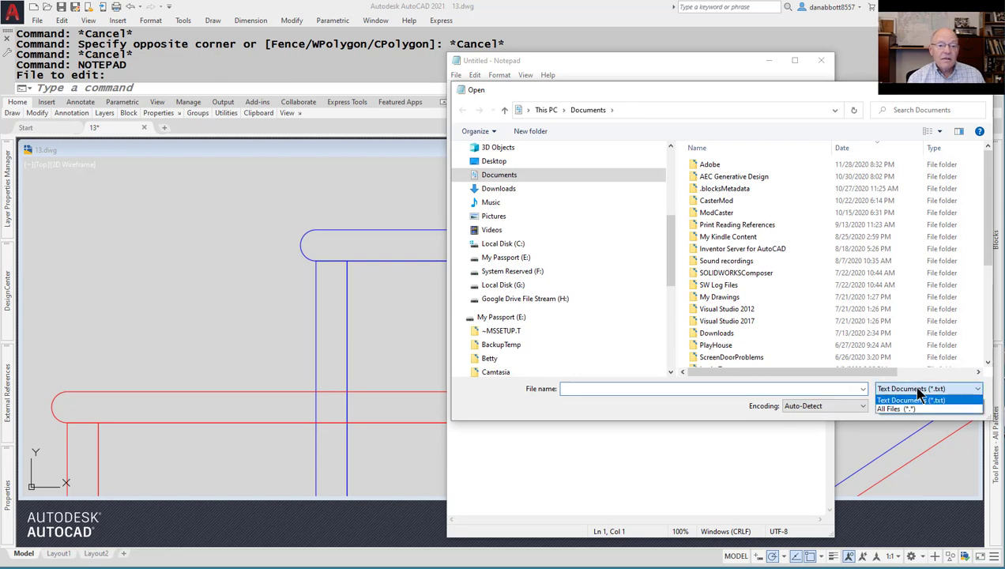
left_click(915, 409)
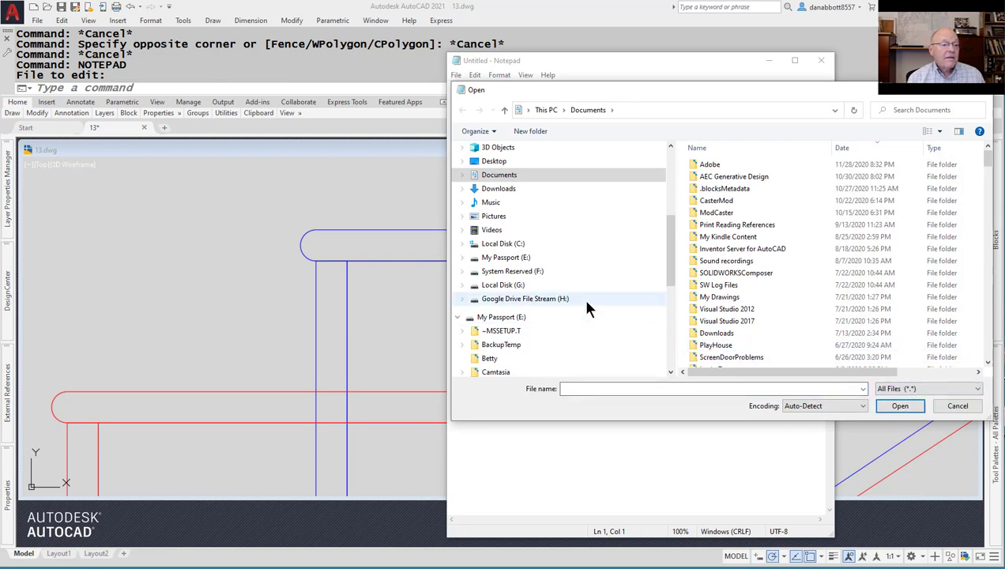
left_click(518, 244)
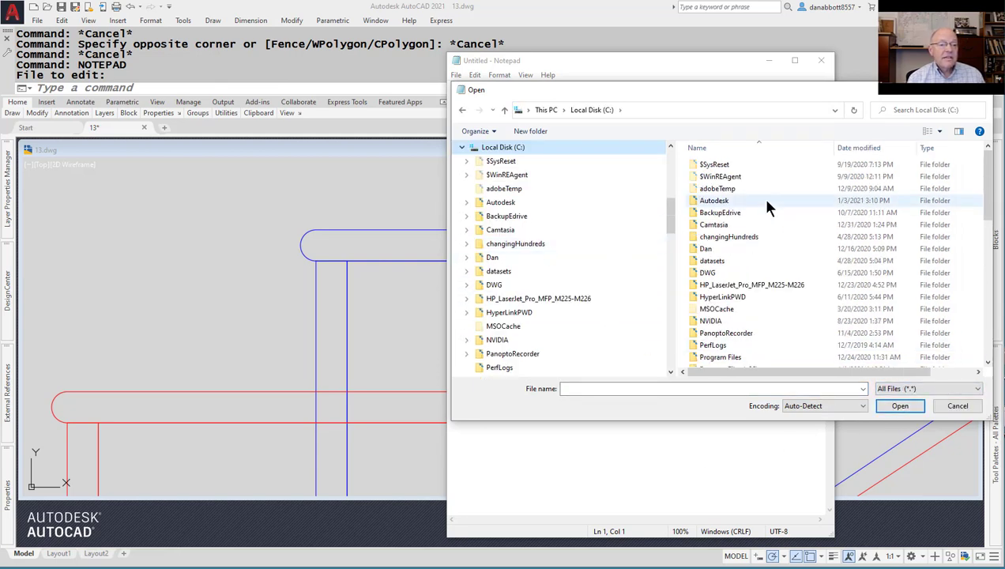
scroll(779, 214, "down", 2)
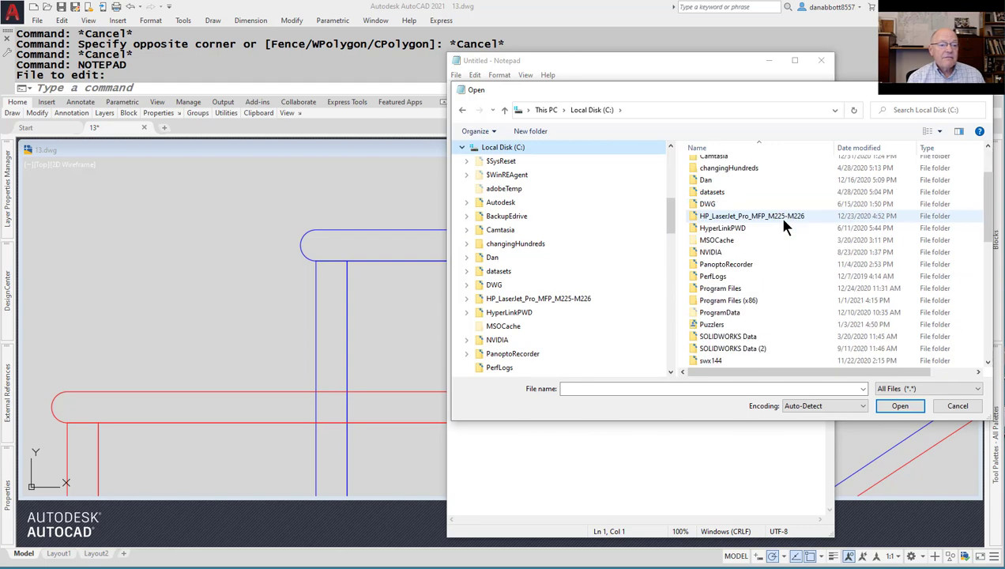
double_click(714, 324)
scroll(779, 245, "down", 7)
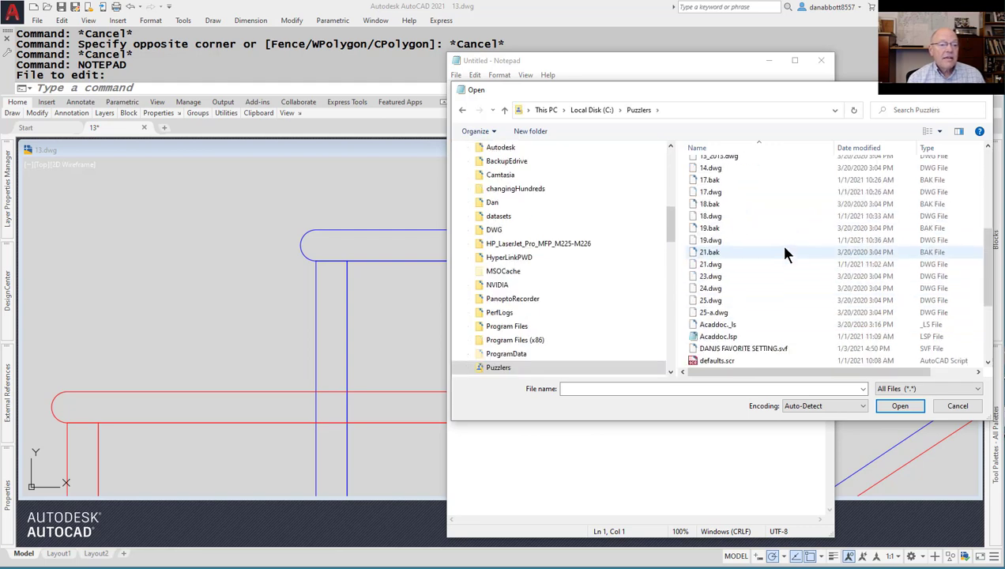
double_click(717, 288)
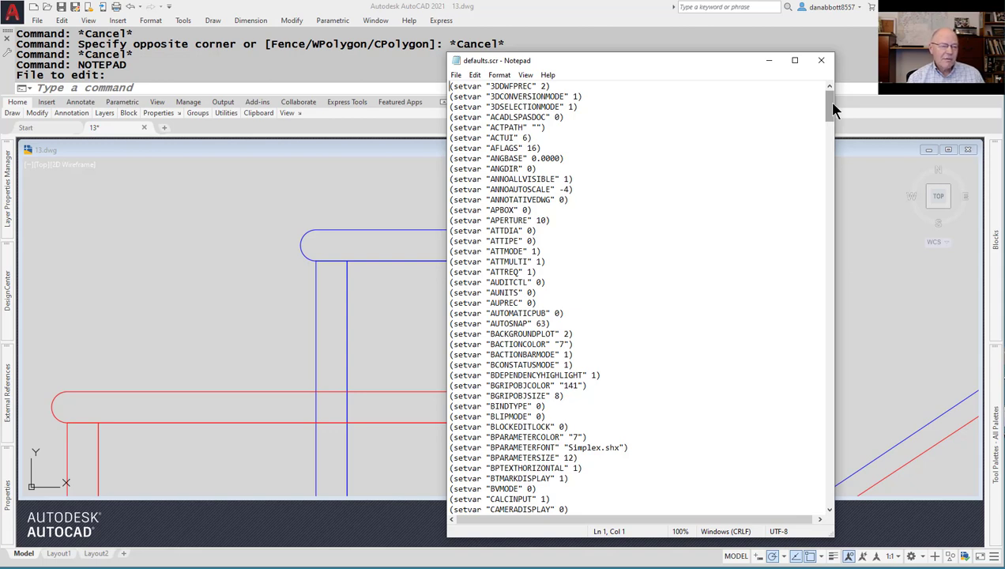
Set the XEDIT system variable's value to 0 near the end of defaults.scr, save the script, and return to the 13.dwg drawing.
left_click_drag(832, 103, 799, 68)
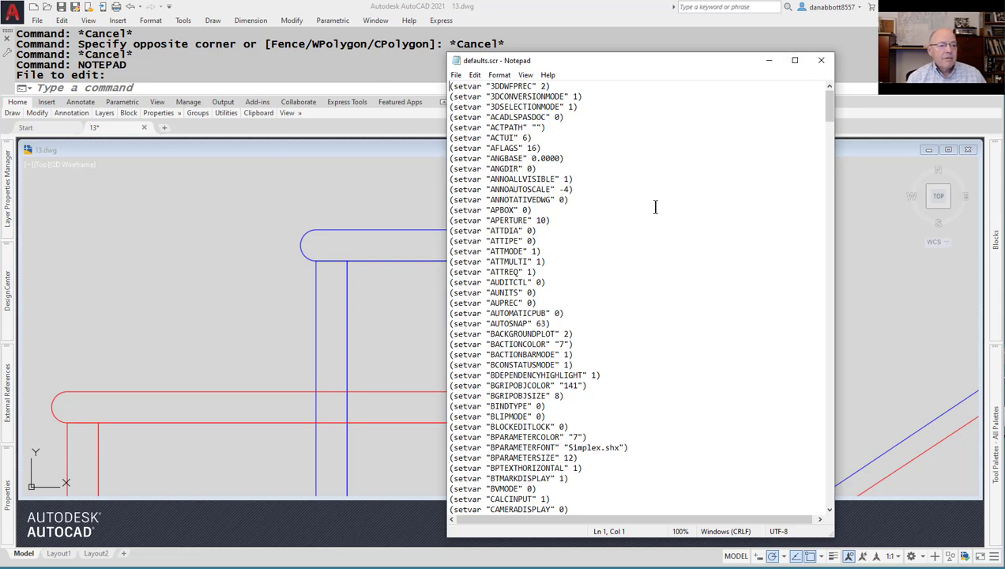
scroll(521, 261, "down", 4)
scroll(566, 323, "down", 20)
scroll(566, 323, "down", 20)
scroll(566, 324, "down", 20)
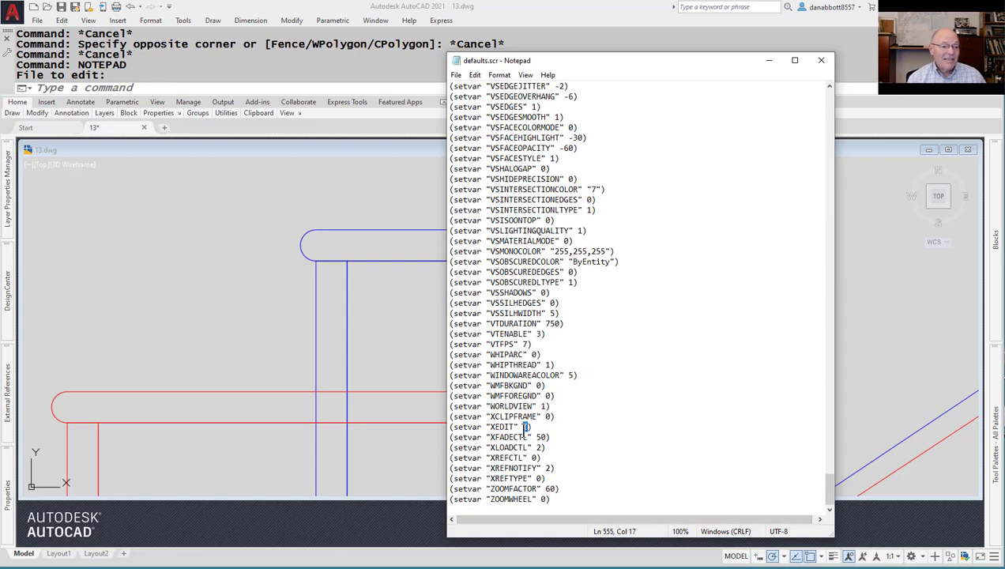
type("0")
left_click(823, 60)
left_click(491, 331)
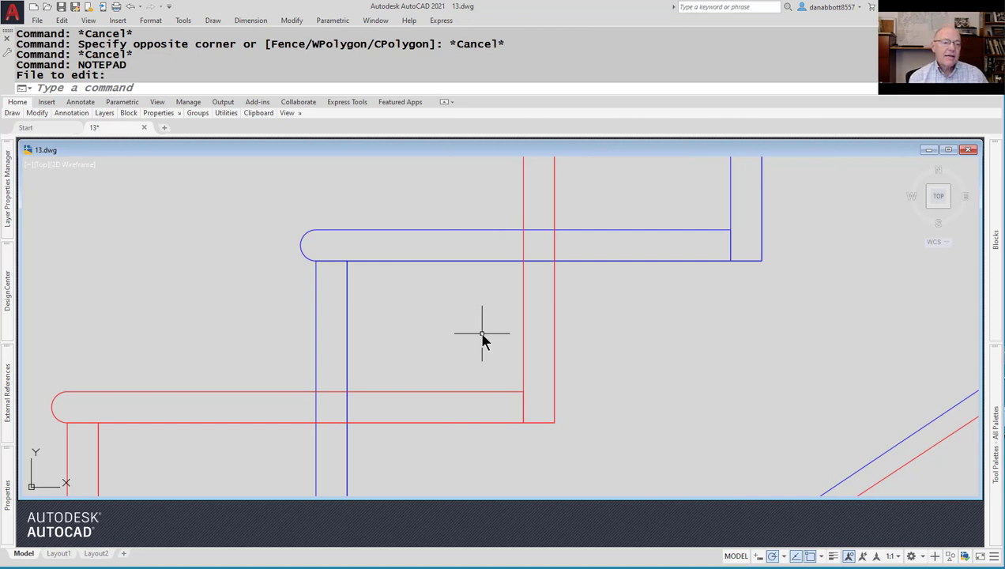
Run the SCRIPT command, select defaults.scr in Puzzlers, and leave the file selection without running the script.
type("SCRIP")
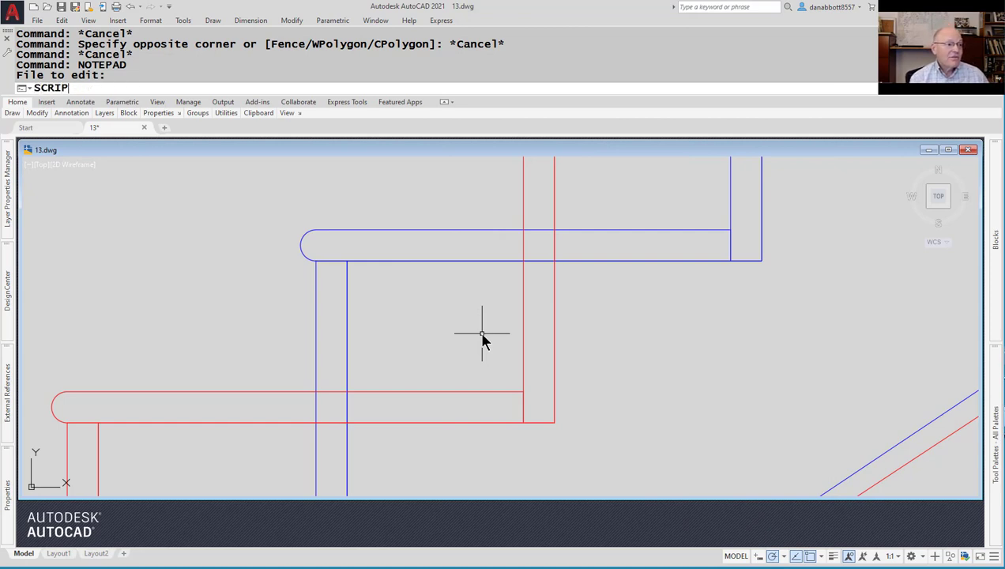
type("T")
key("Return")
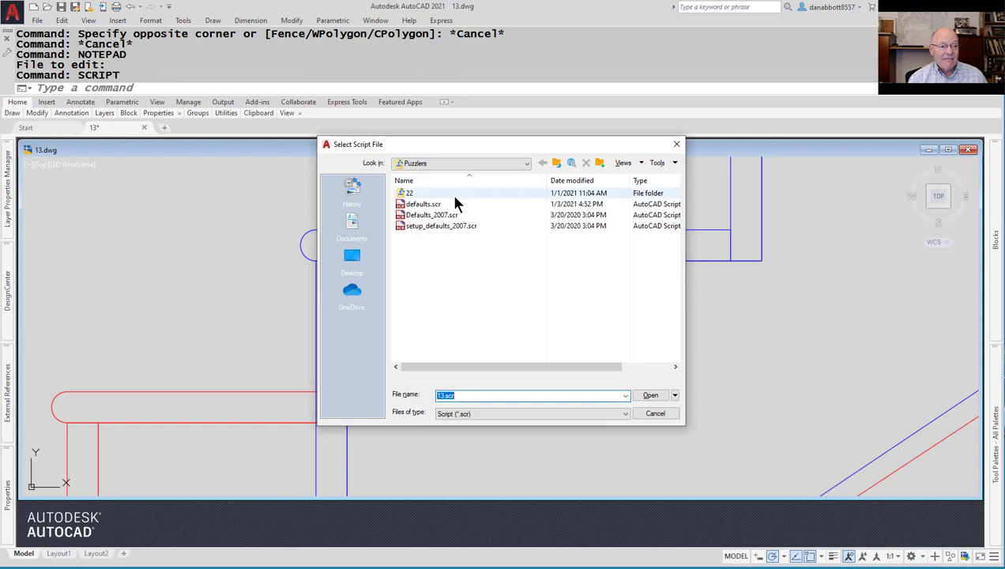
left_click(425, 206)
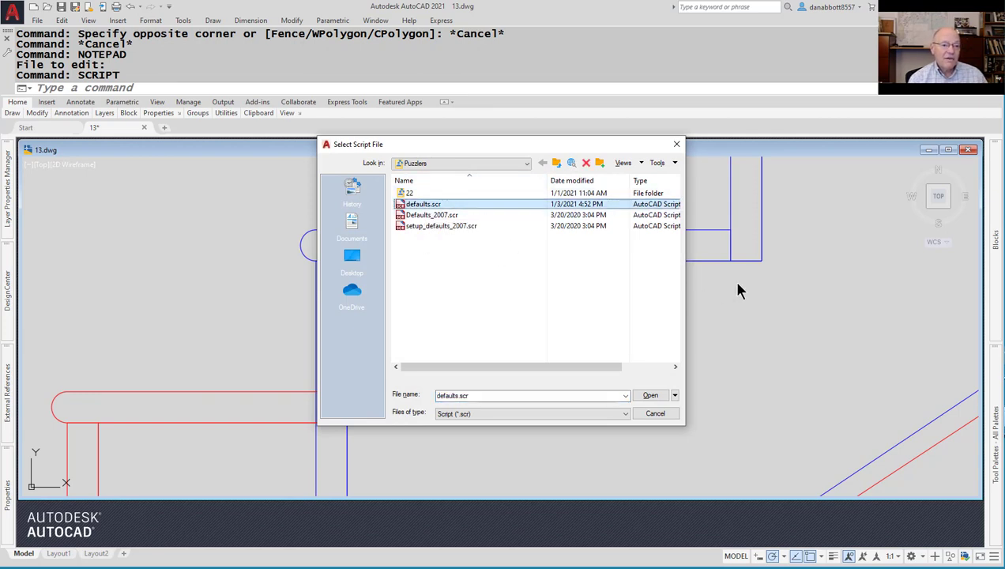
key("Return")
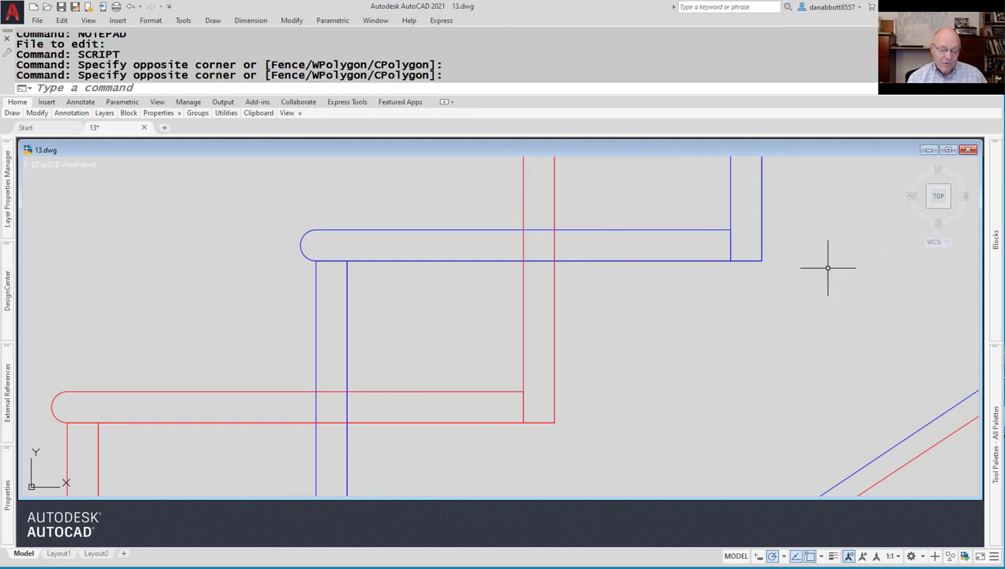
Switch to drawing 17.dwg with the custom 17 command and maximize its drawing window.
type("17")
key("Return")
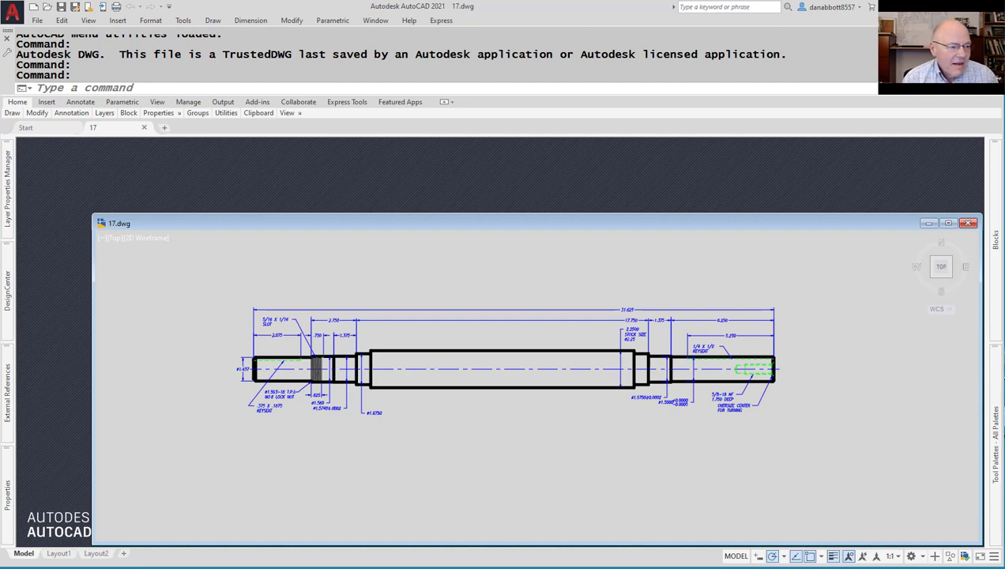
left_click(950, 225)
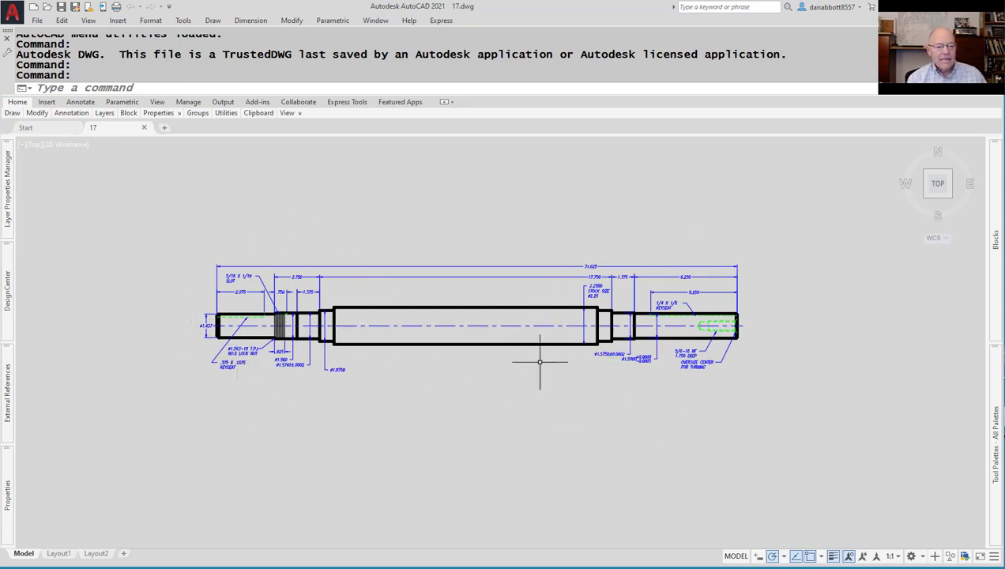
middle_click_drag(524, 372, 532, 401)
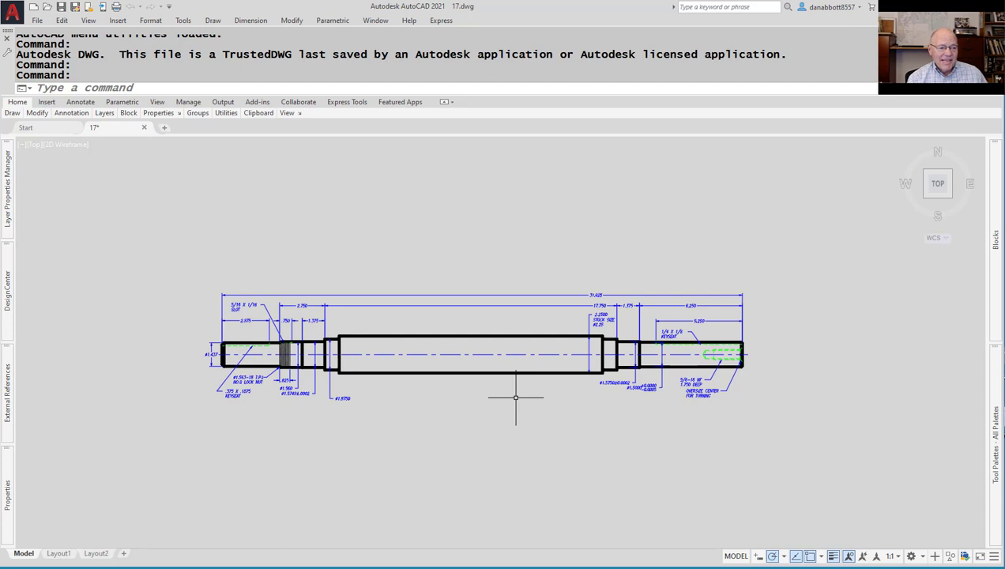
Add a new layout to 17.dwg, set its viewport scale to 1:5, and return to paper space to view the shaft.
left_click(124, 554)
left_click(128, 555)
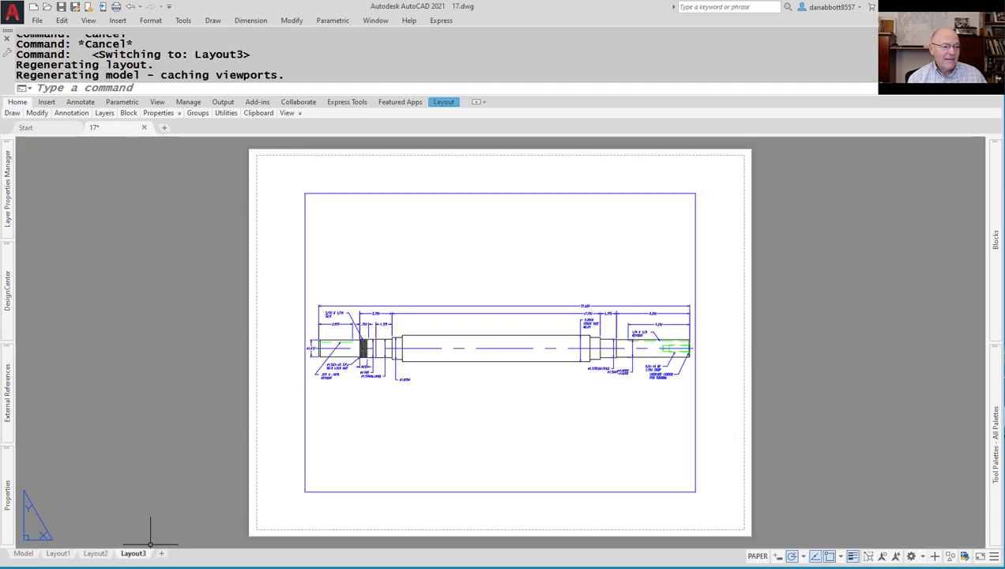
double_click(429, 420)
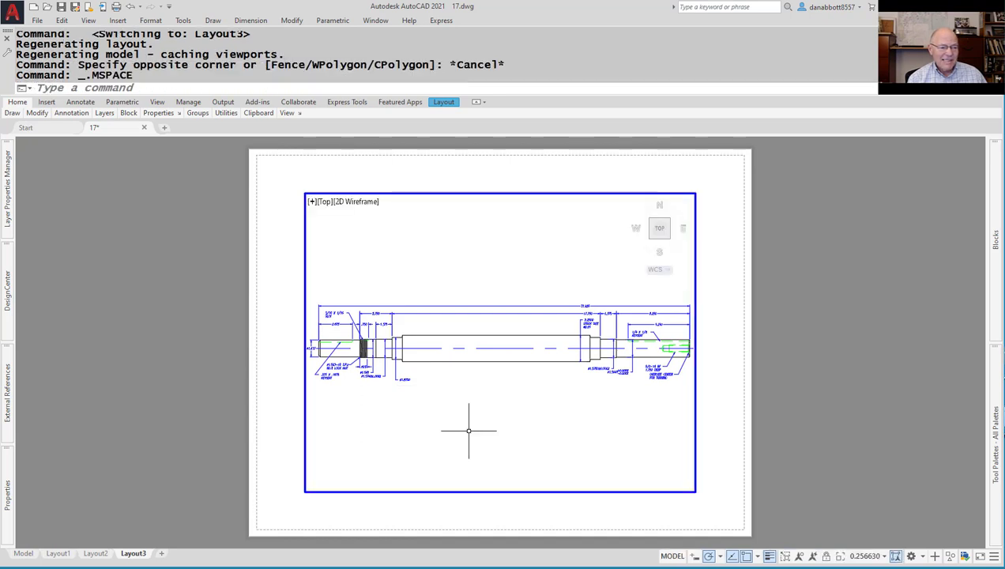
left_click(886, 557)
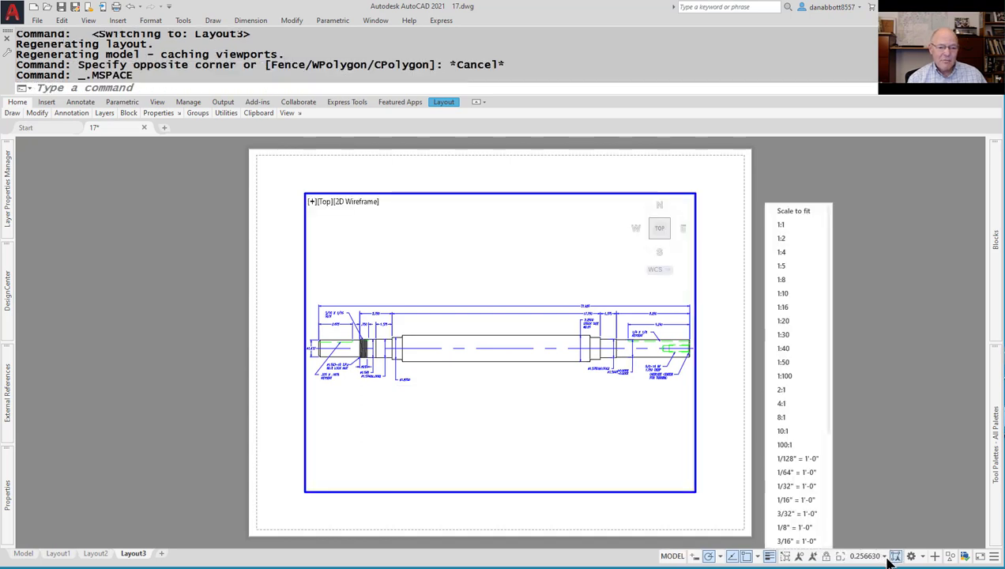
left_click(787, 265)
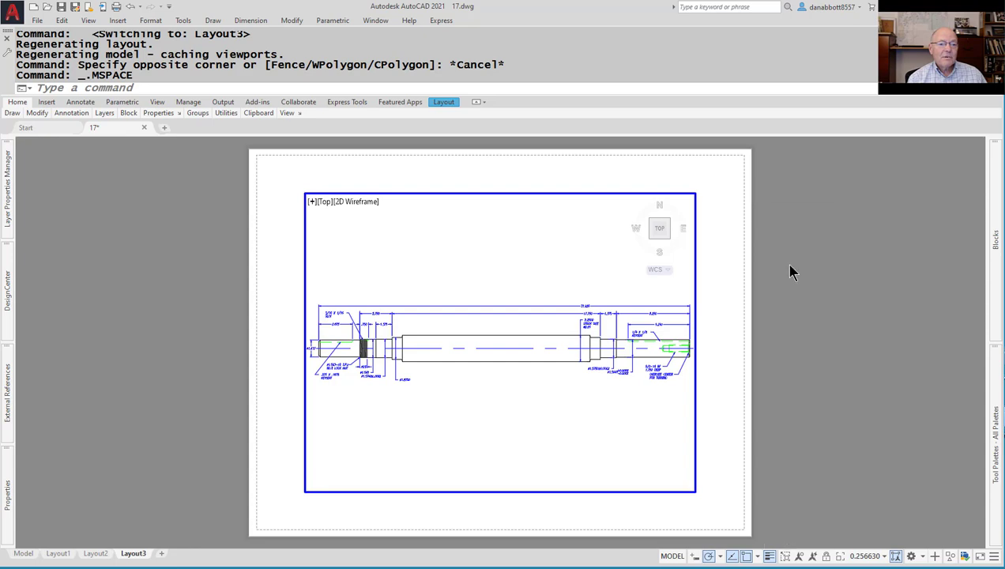
double_click(720, 372)
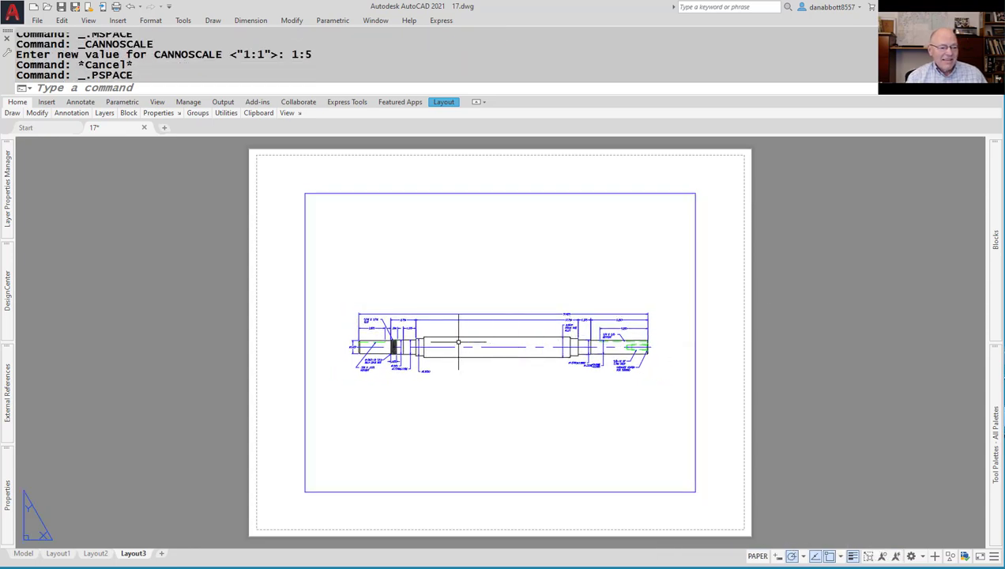
scroll(401, 348, "up", 6)
scroll(433, 388, "down", 6)
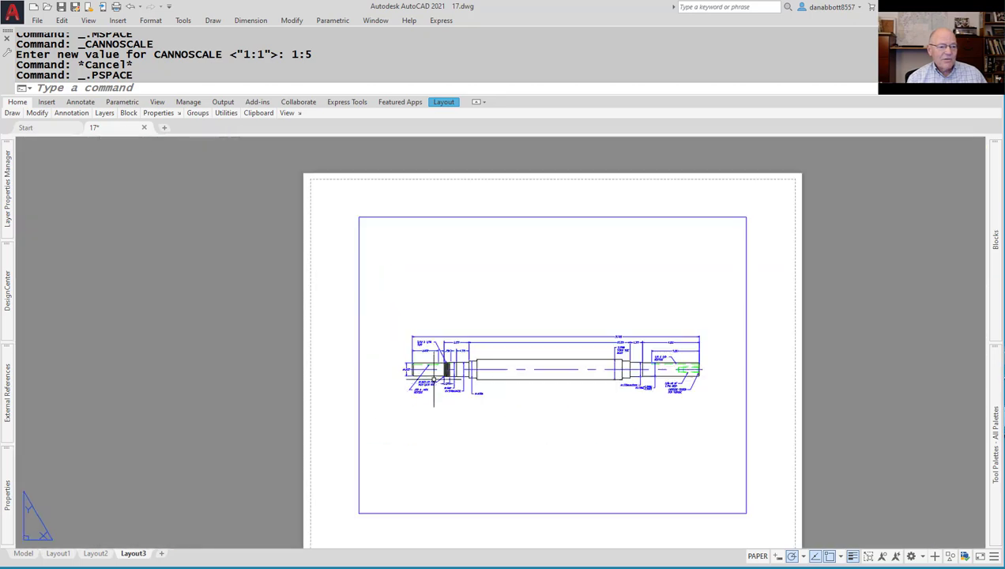
scroll(546, 432, "up", 4)
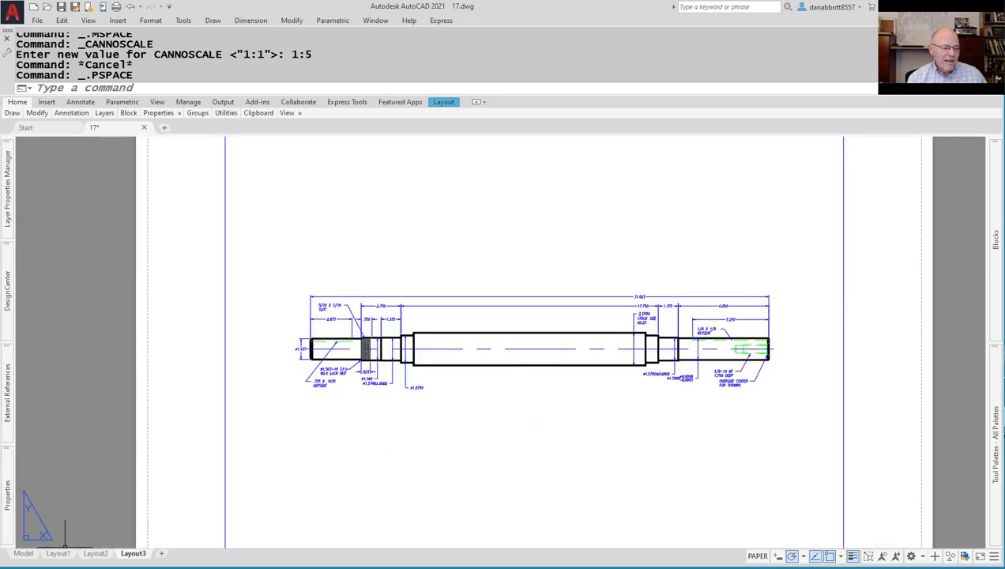
Switch to model space of 17.dwg, then open Layout1 with the shaft split across two viewports.
left_click(26, 554)
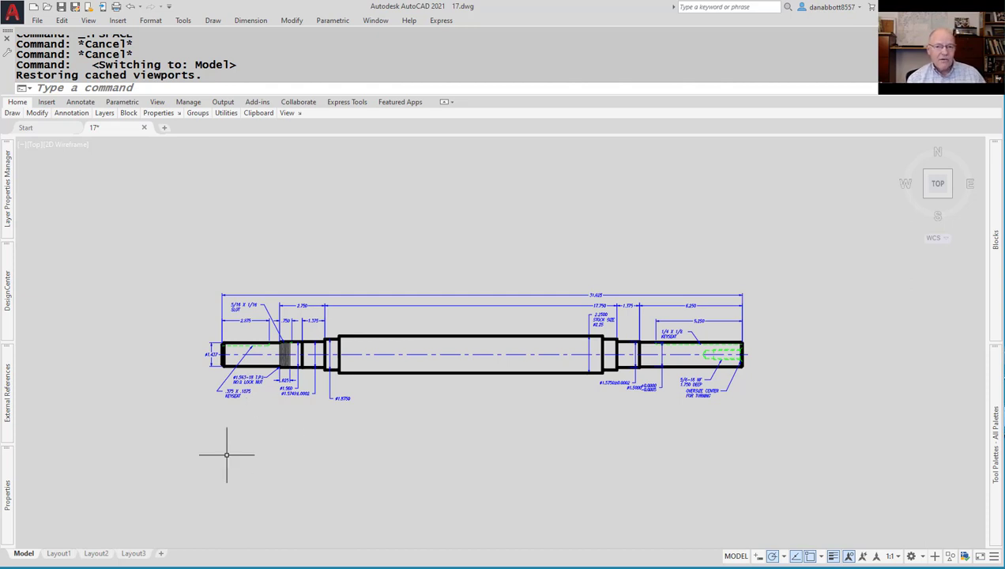
left_click(57, 554)
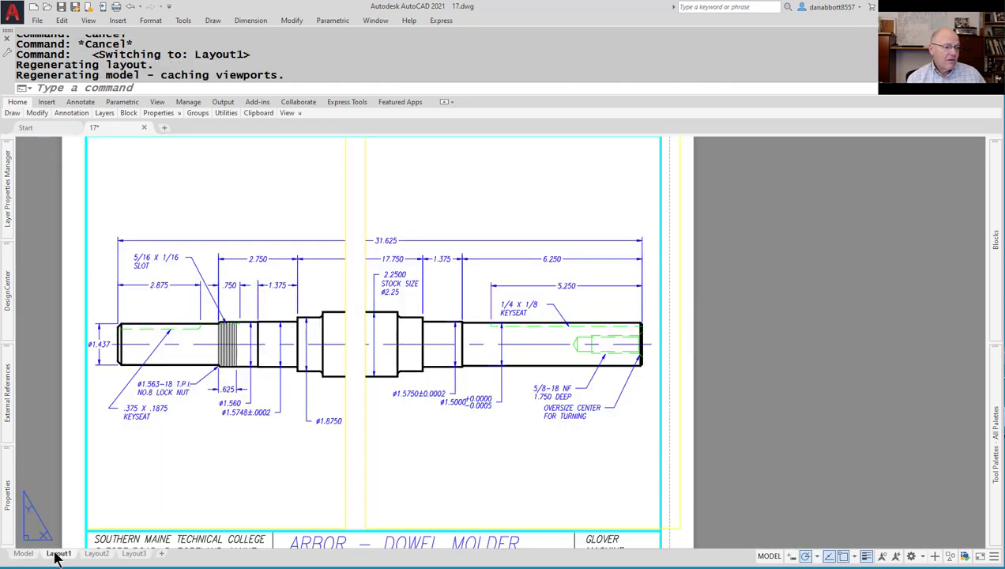
key("Escape")
middle_click_drag(743, 425, 829, 423)
Preview the plot of Layout1, examine the broken shaft view up close, and exit the preview.
type("HI")
key("Escape")
type("PRE")
key("Return")
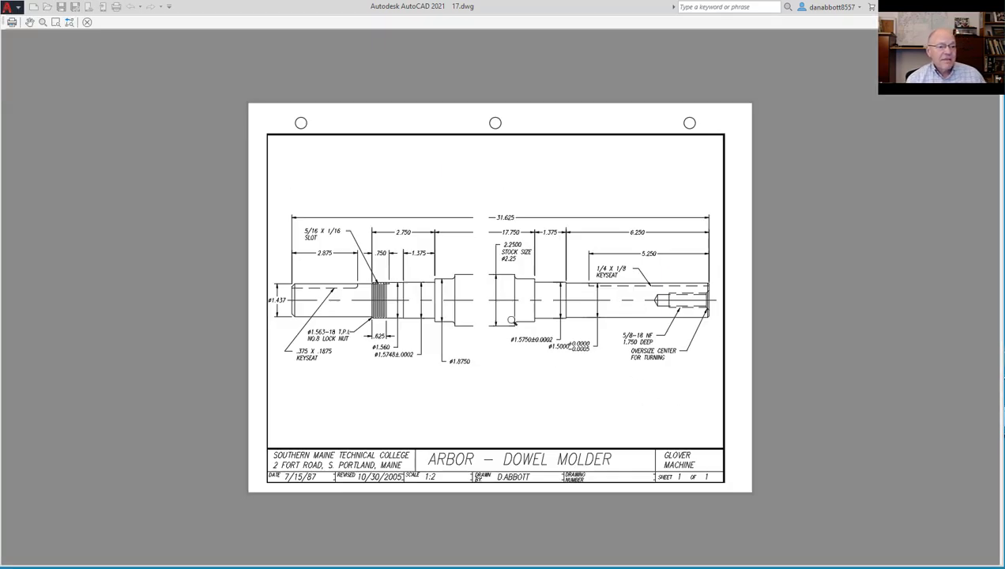
scroll(511, 320, "up", 2)
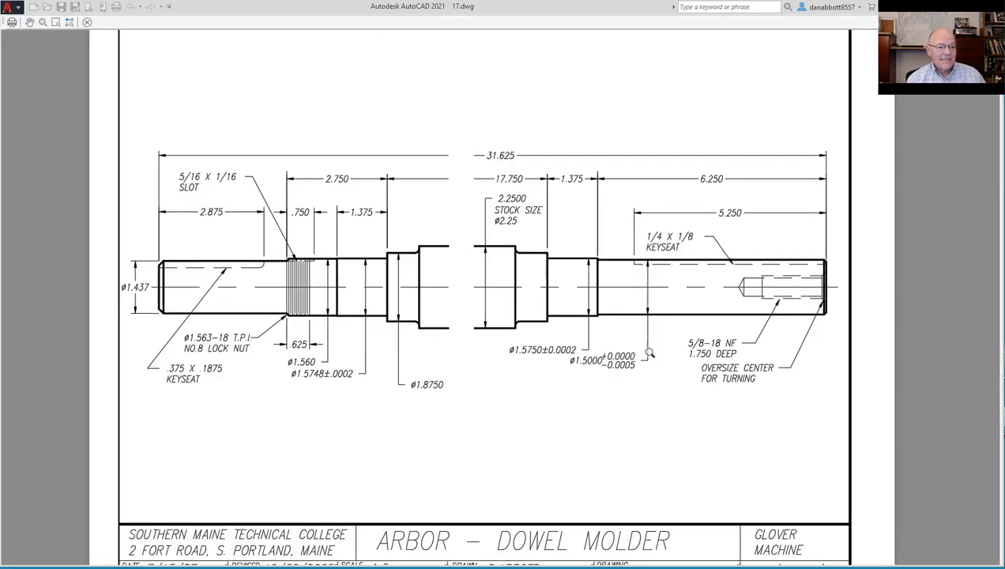
key("Escape")
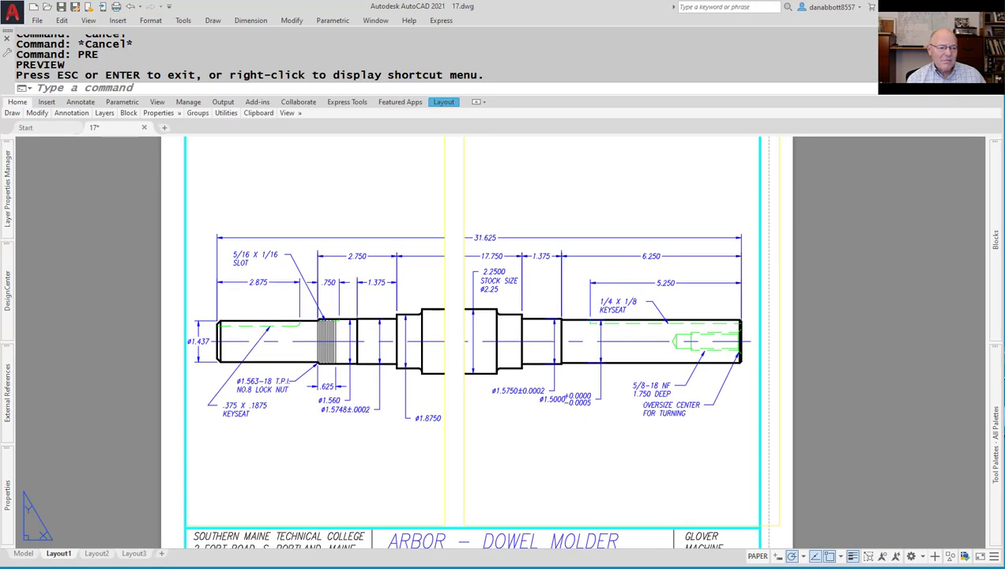
Activate the viewport showing the threaded end of the shaft, then make the viewport showing the other end current.
left_click(377, 464)
double_click(378, 465)
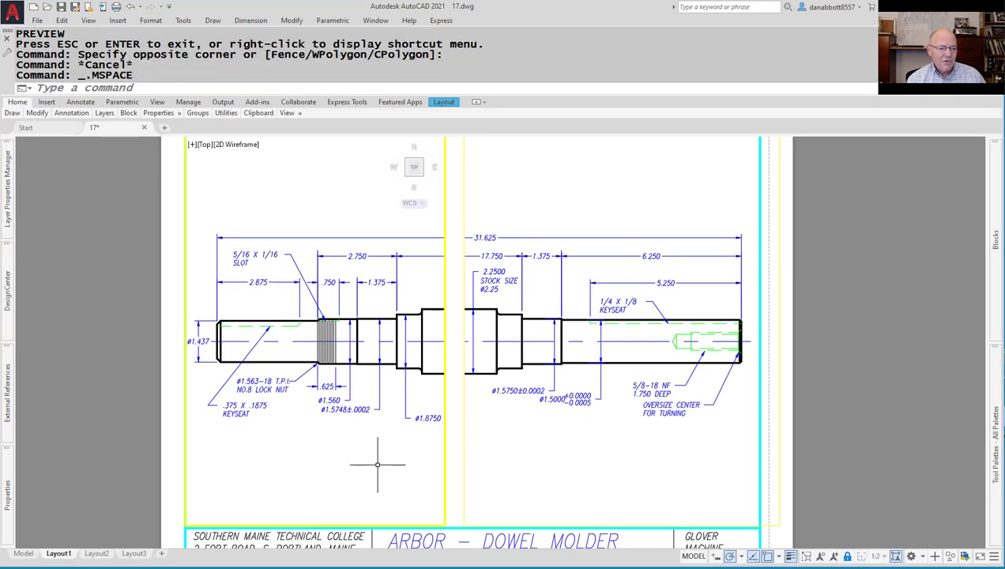
left_click(542, 464)
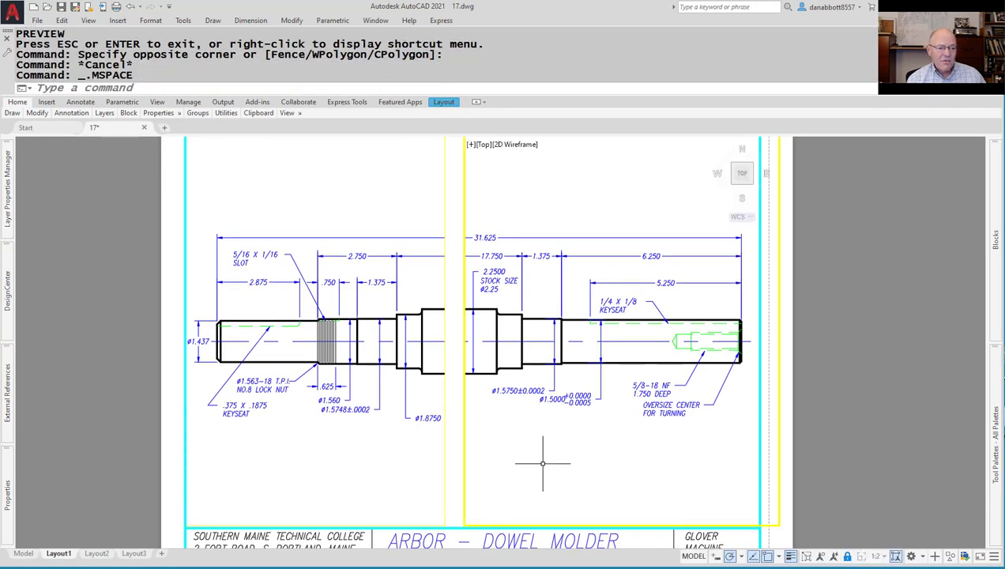
key("Escape")
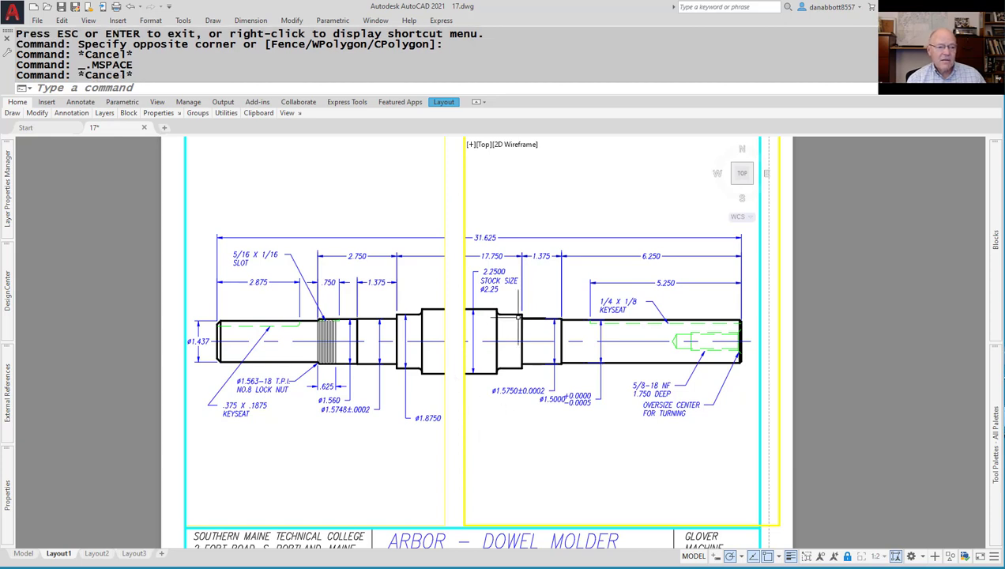
left_click(545, 223)
key("Escape")
left_click(545, 241)
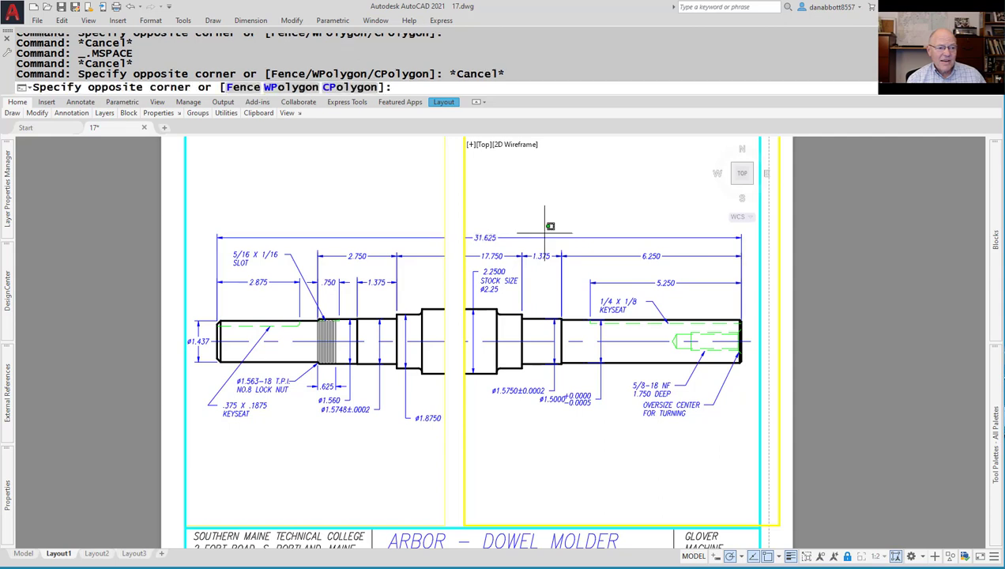
key("Escape")
type("1")
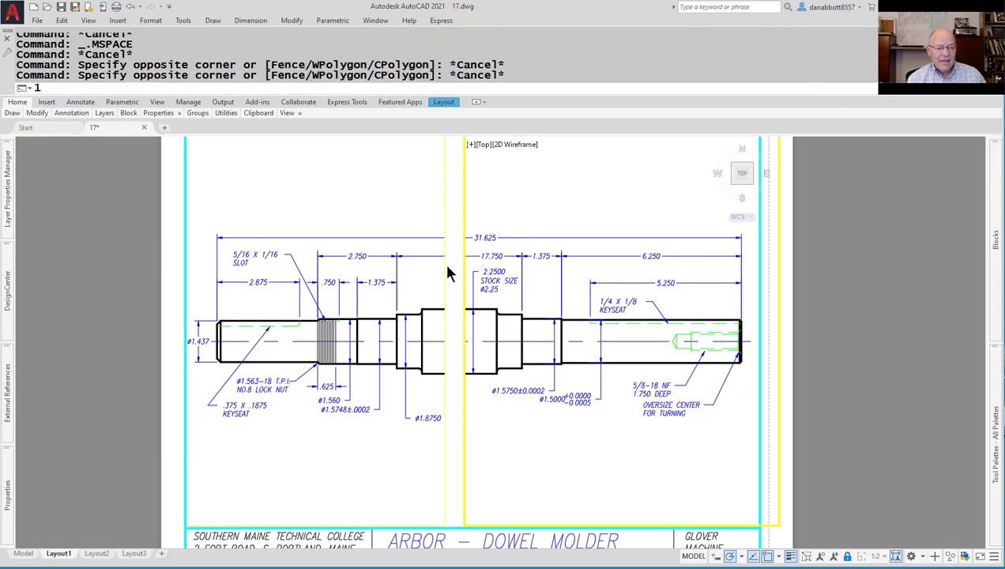
key("Escape")
key("Escape")
key("Escape")
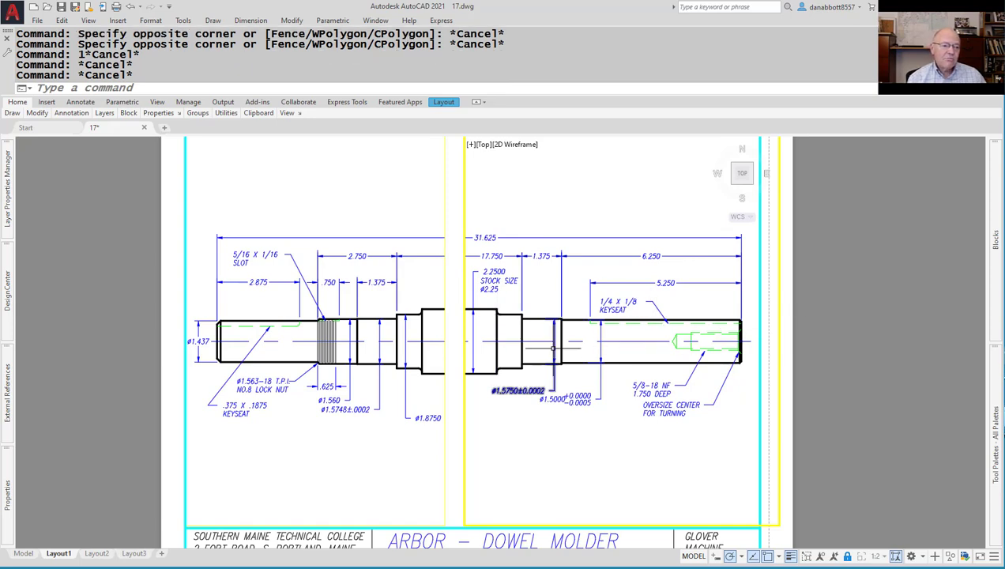
Display the current drawing's blocks for the gap between the two halves of the shaft.
scroll(455, 353, "up", 4)
middle_click_drag(485, 357, 513, 354)
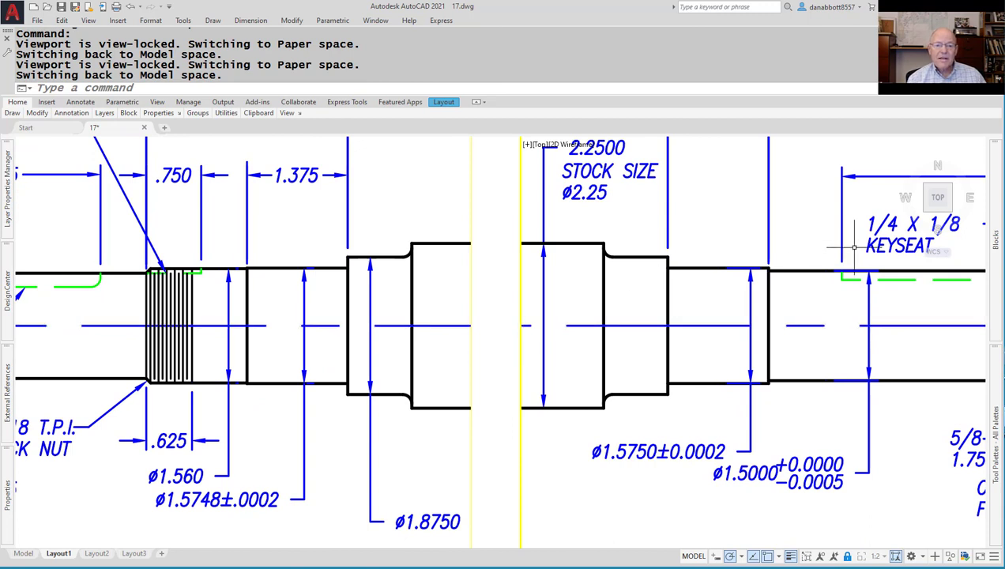
mouse_move(996, 273)
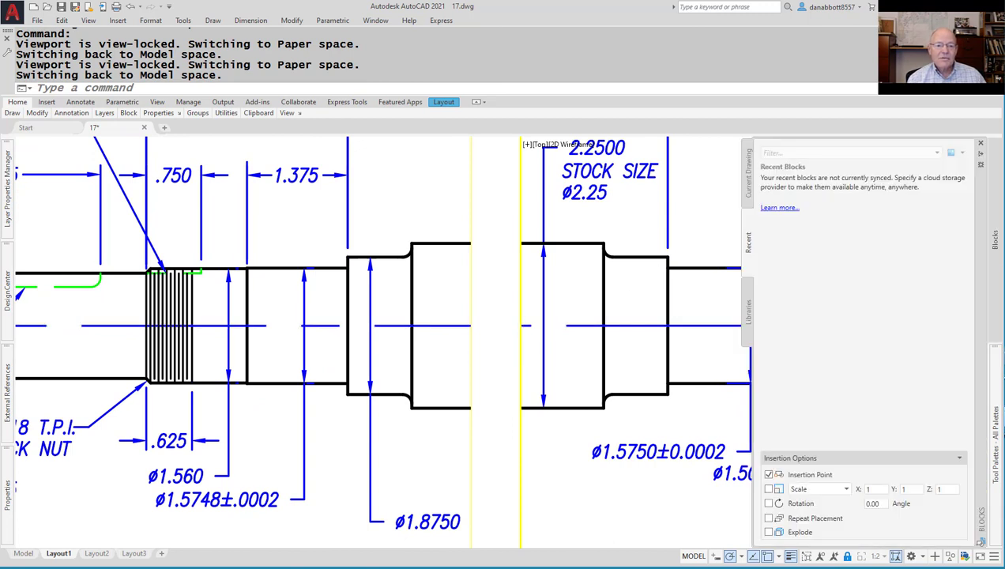
left_click(749, 182)
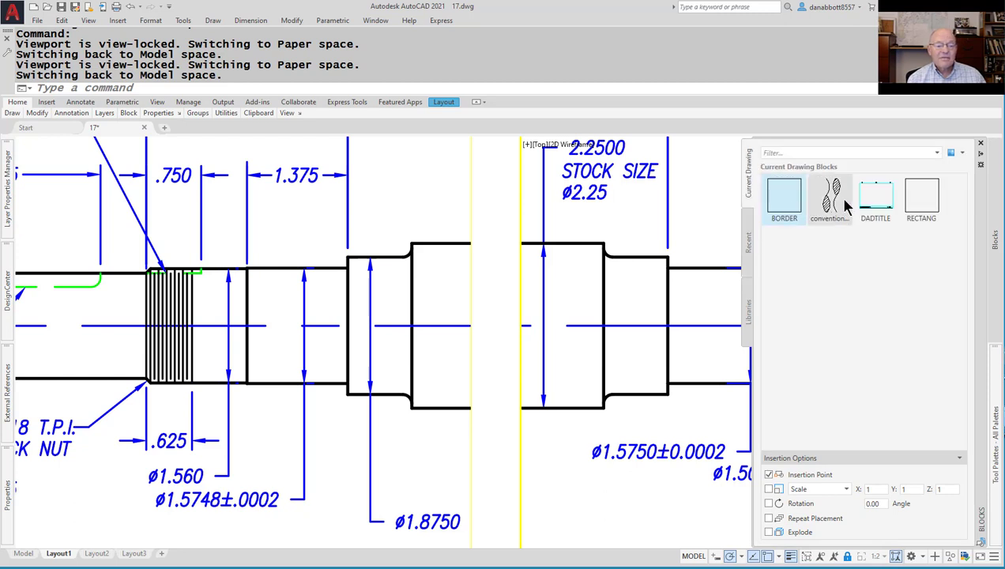
mouse_move(839, 197)
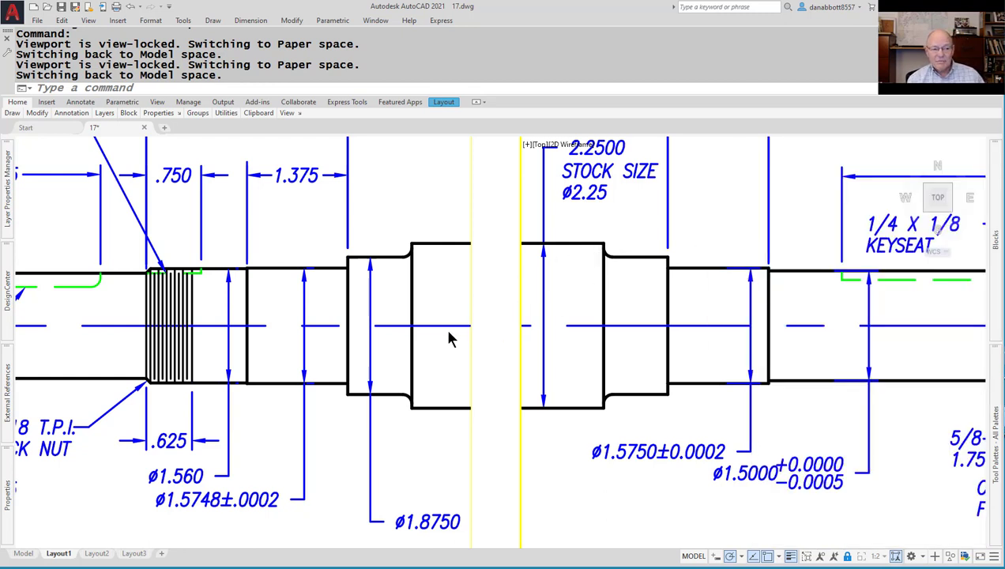
mouse_move(992, 239)
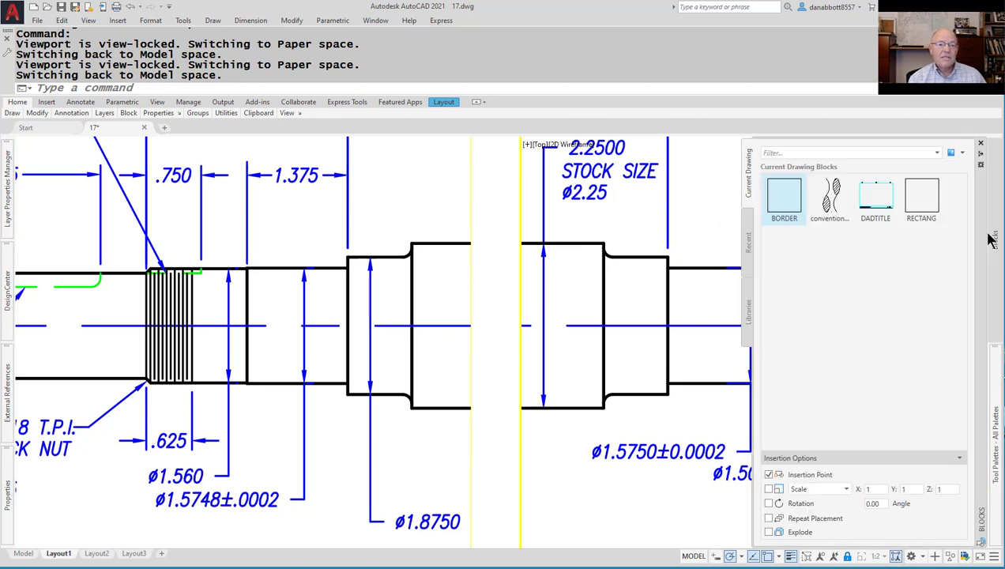
Try to insert the conventional break block inside the active viewport, then cancel it and undo the insertion.
left_click(834, 202)
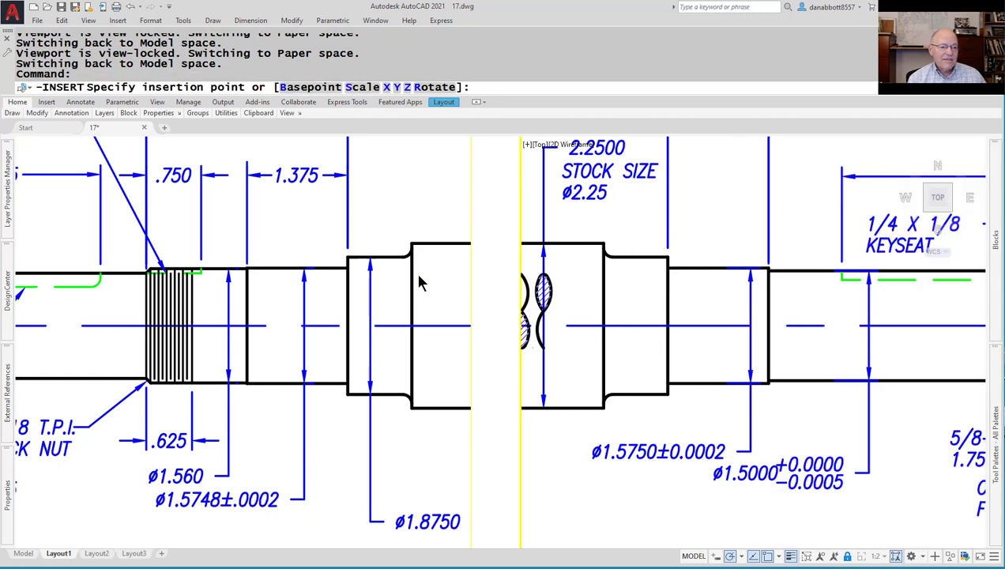
scroll(920, 296, "down", 2)
key("Escape")
key("Escape")
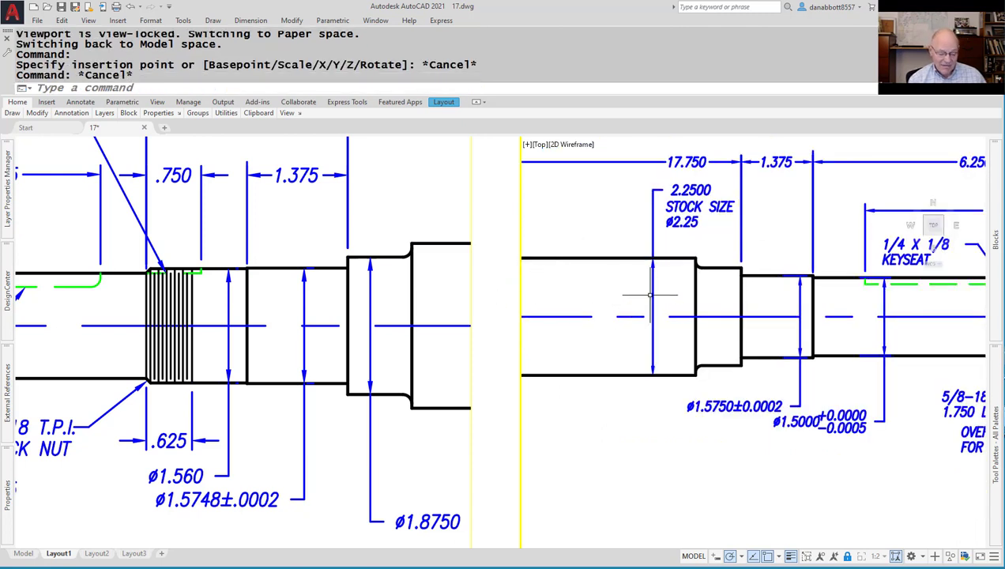
type("u")
key("Return")
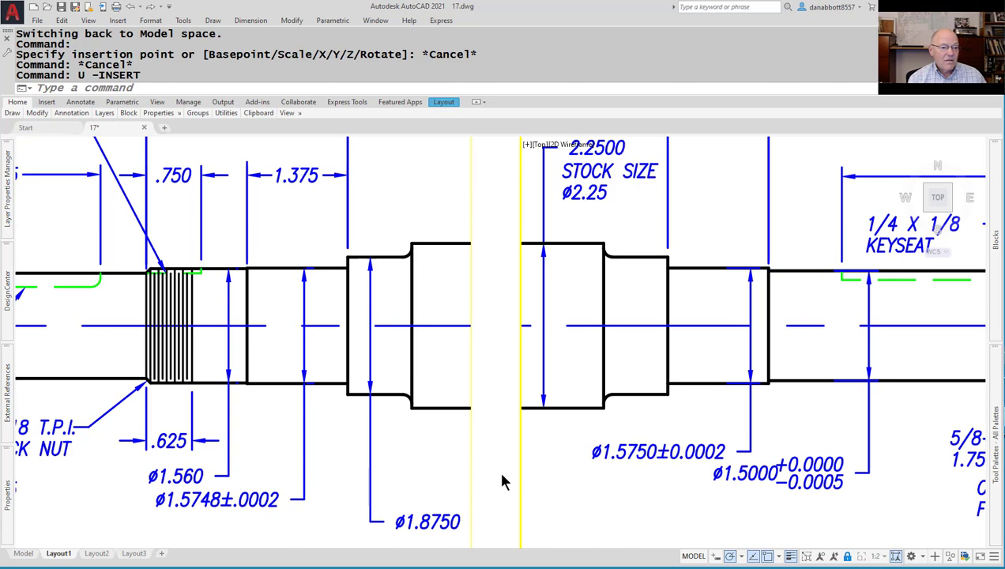
Return to paper space in Layout1 with the shaft and the gap between the viewports in view.
scroll(503, 480, "down", 1)
scroll(521, 476, "up", 1)
key("Escape")
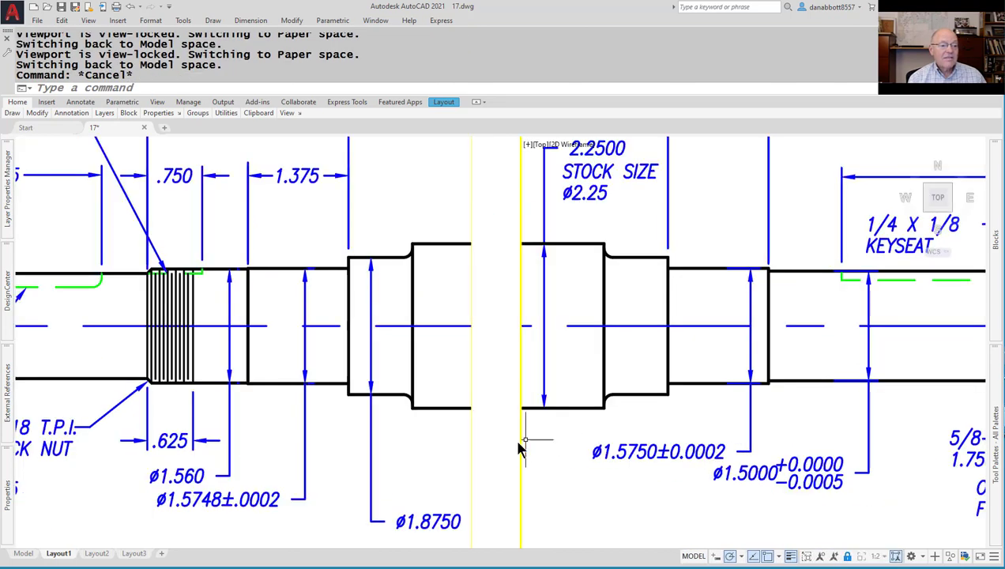
double_click(511, 447)
scroll(516, 437, "down", 2)
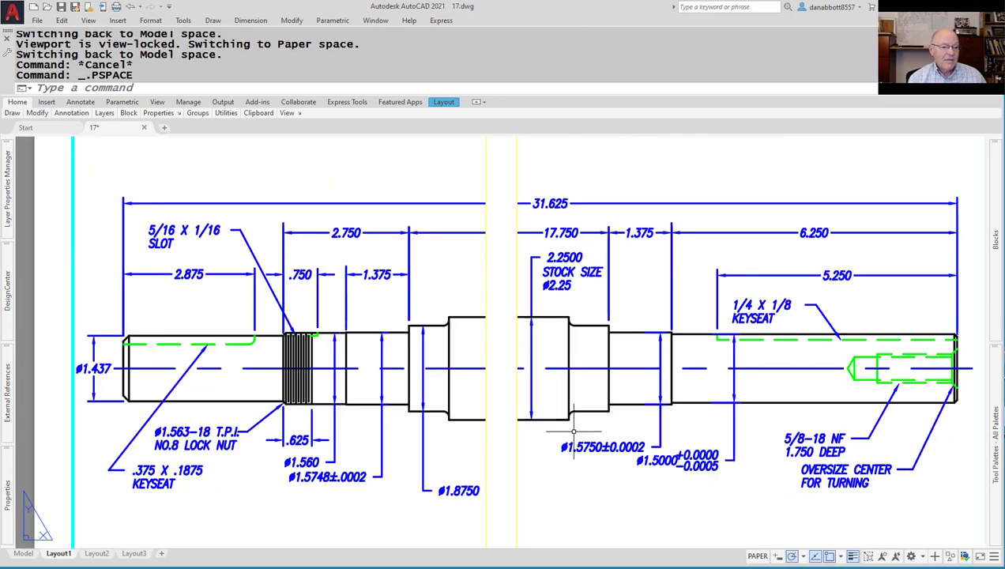
Try to insert the conventional break block in paper space at a scale of 1.
left_click(995, 241)
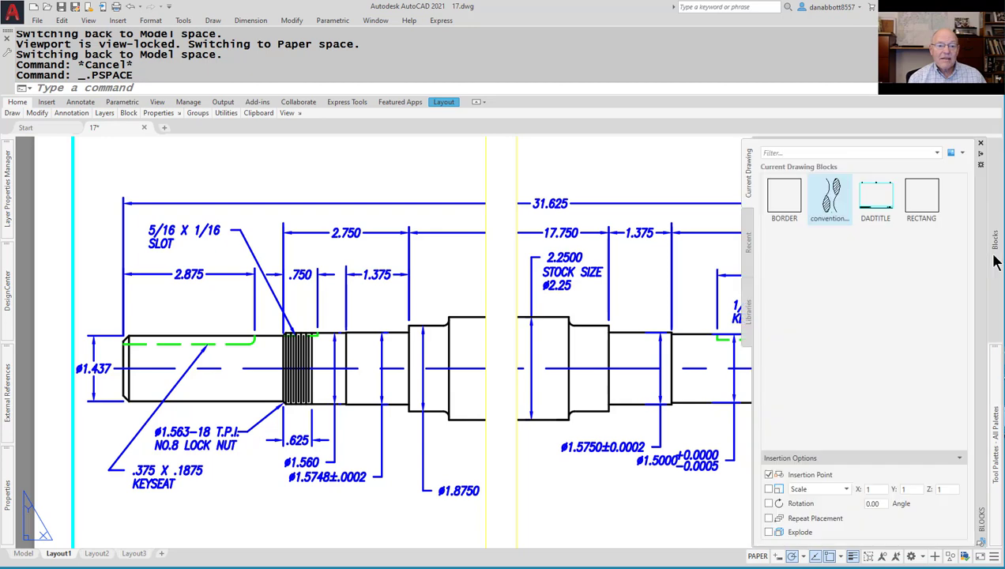
left_click(830, 199)
scroll(524, 330, "up", 2)
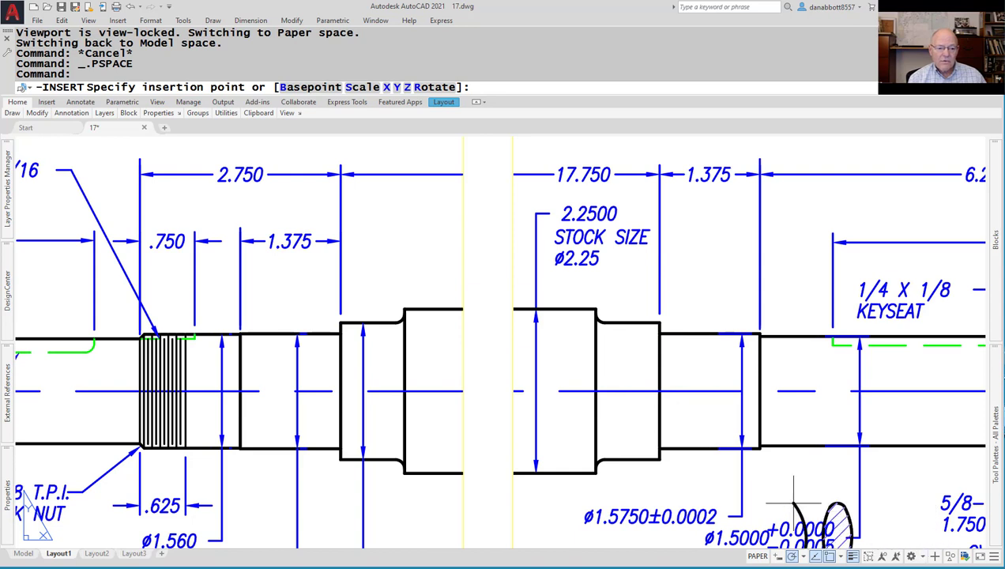
key("Escape")
Enter the viewport at the keyseat end of the shaft to check its scale, then return to paper space.
double_click(800, 475)
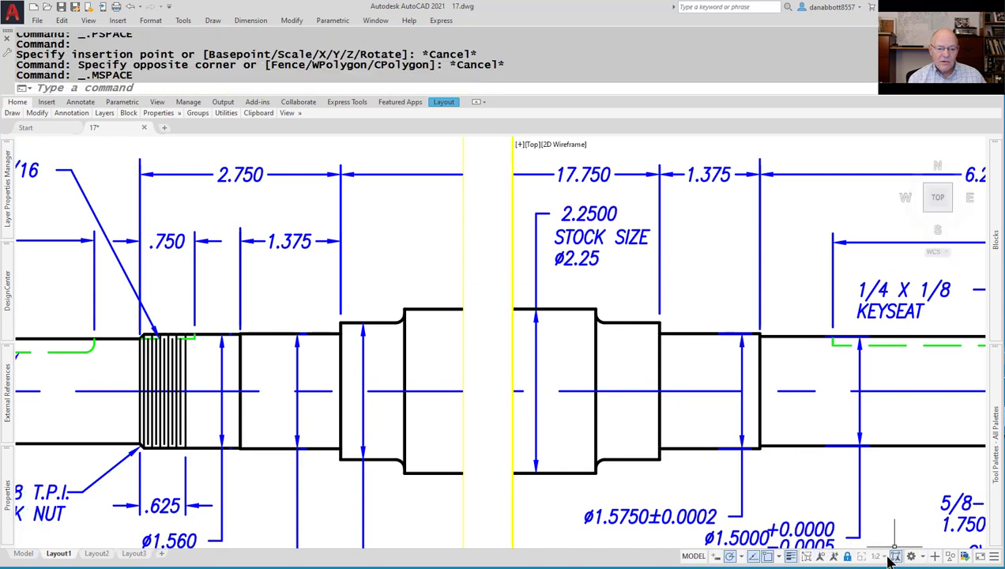
double_click(487, 500)
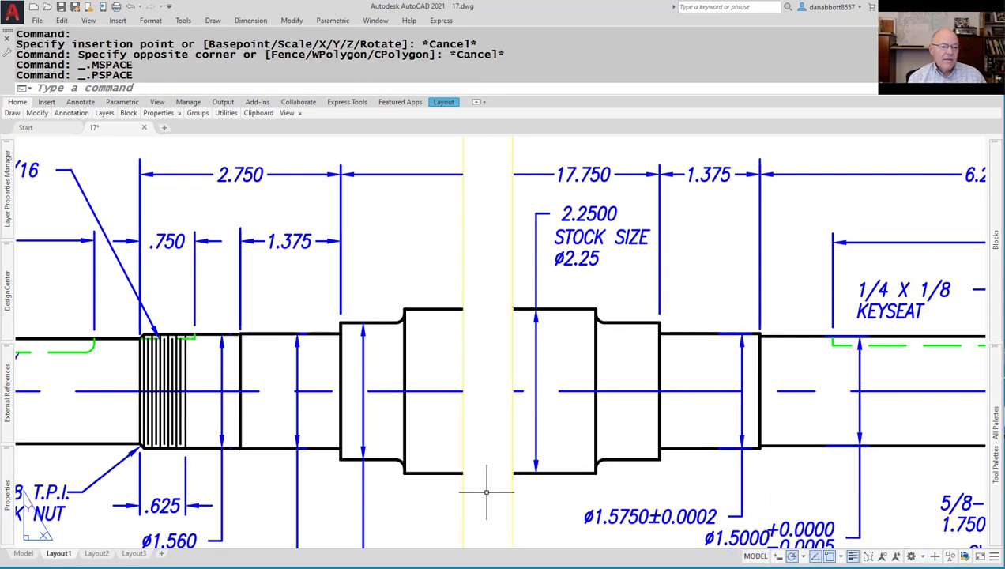
left_click(488, 419)
key("Escape")
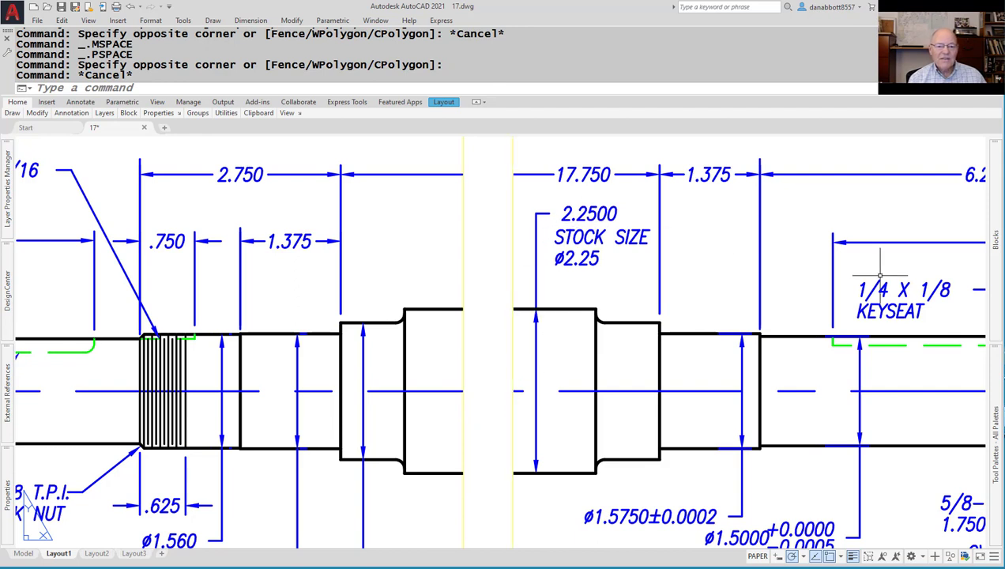
Set the X and Y insertion scale for the conventional break block to 1.125.
mouse_move(1001, 279)
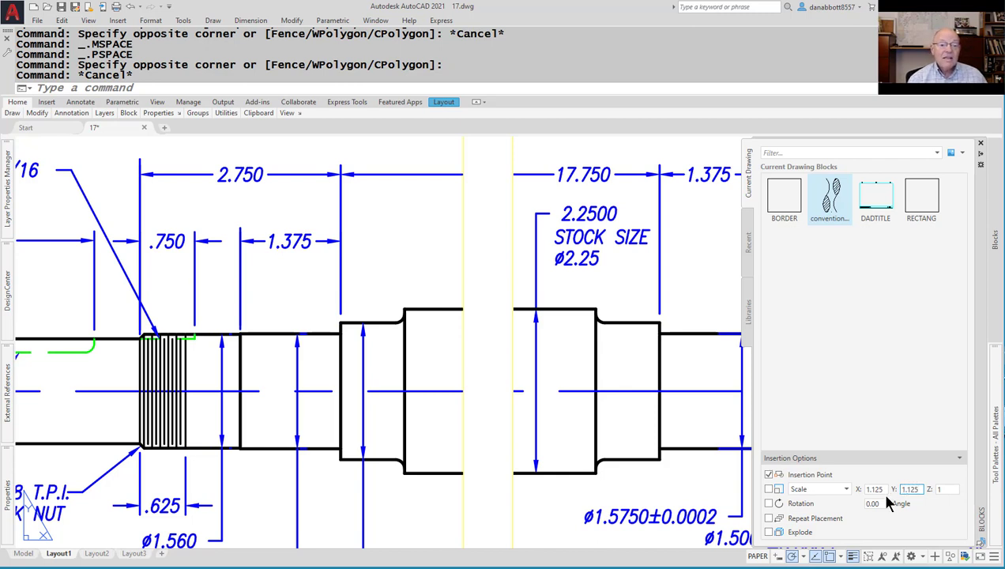
left_click(830, 198)
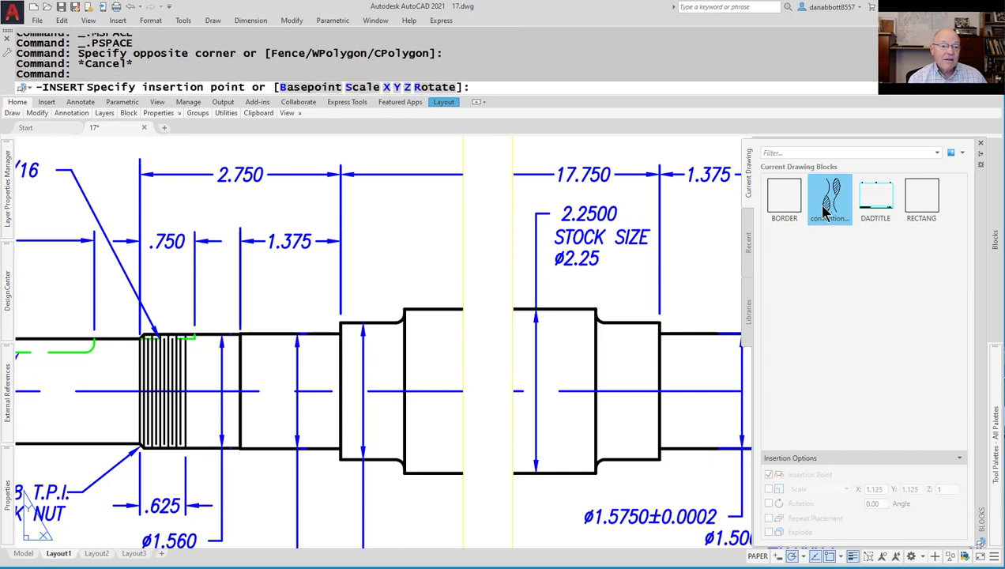
scroll(480, 330, "up", 3)
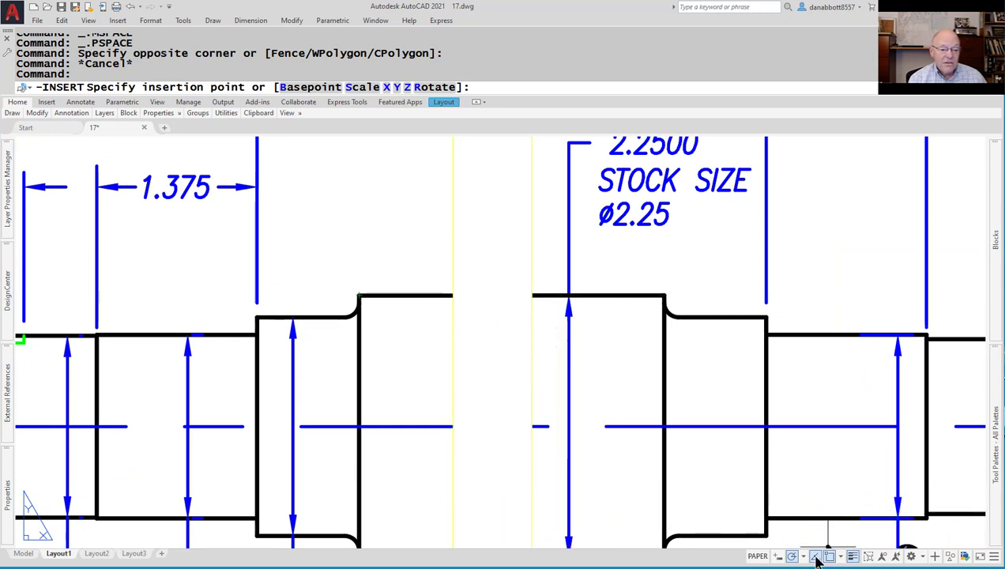
left_click(841, 558)
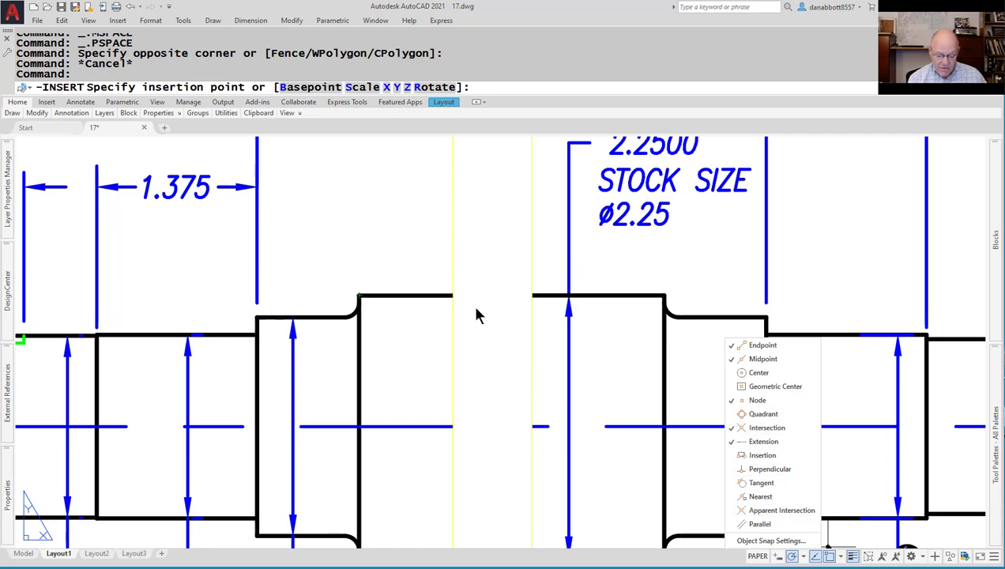
key("Escape")
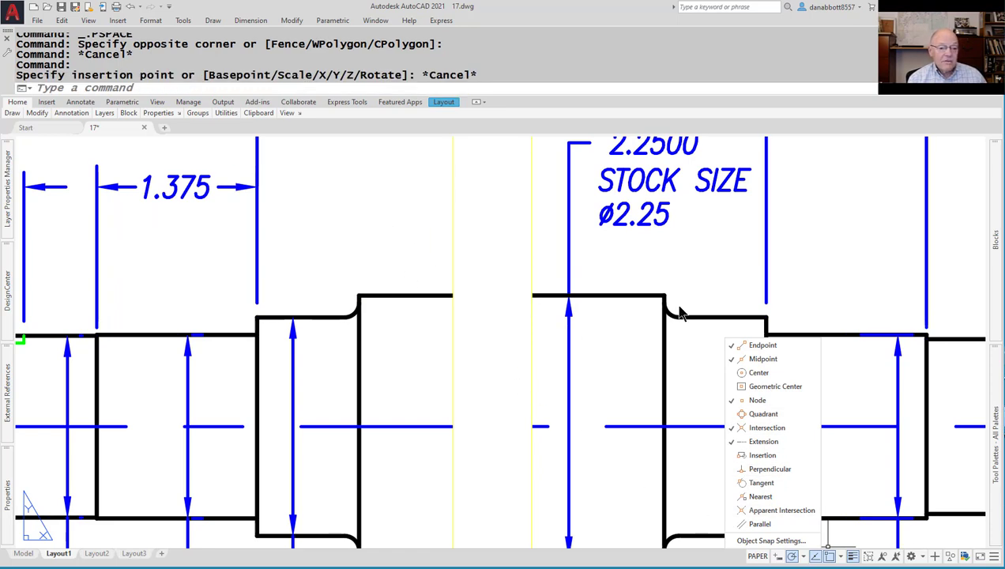
key("Escape")
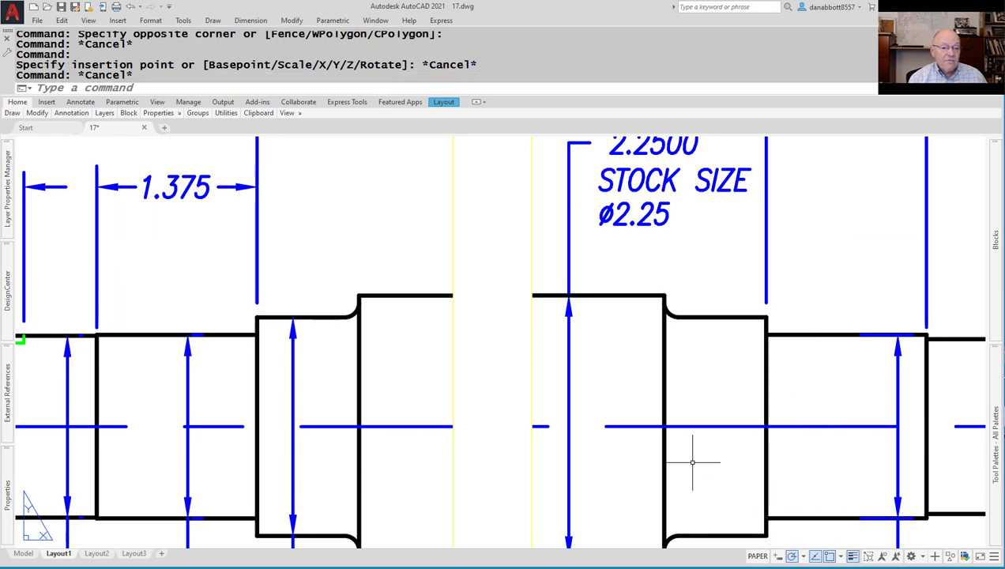
mouse_move(995, 305)
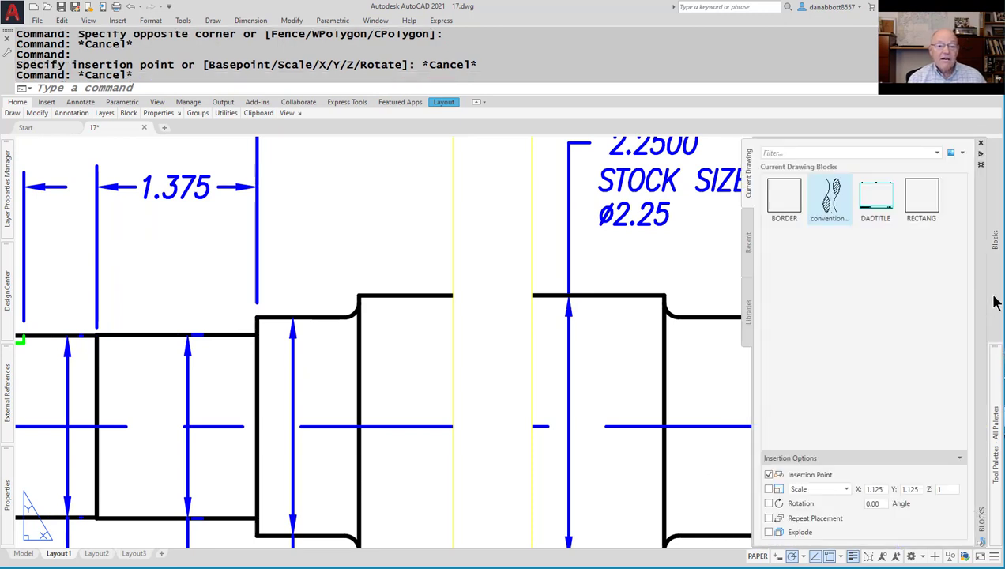
left_click(830, 198)
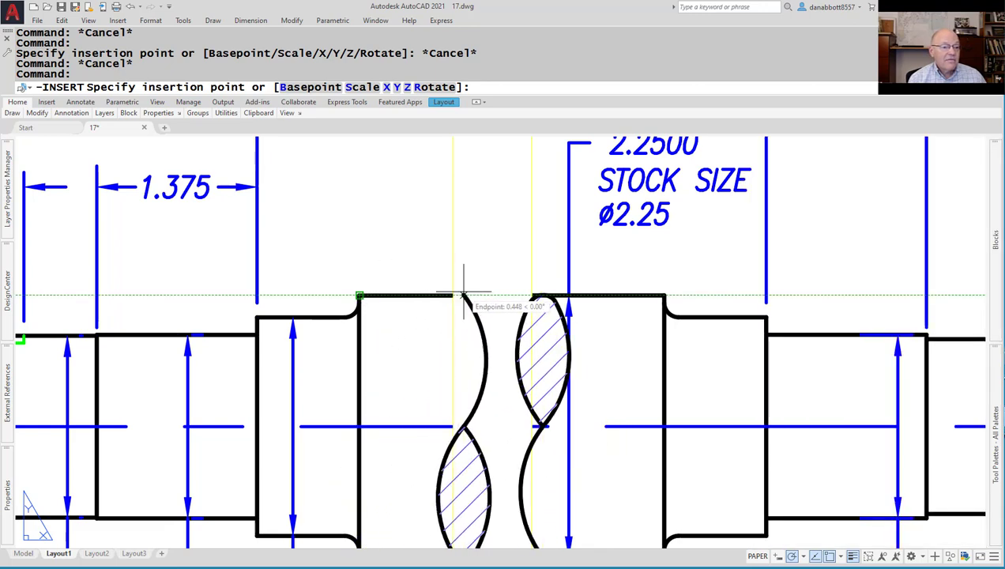
key("Escape")
key("Escape")
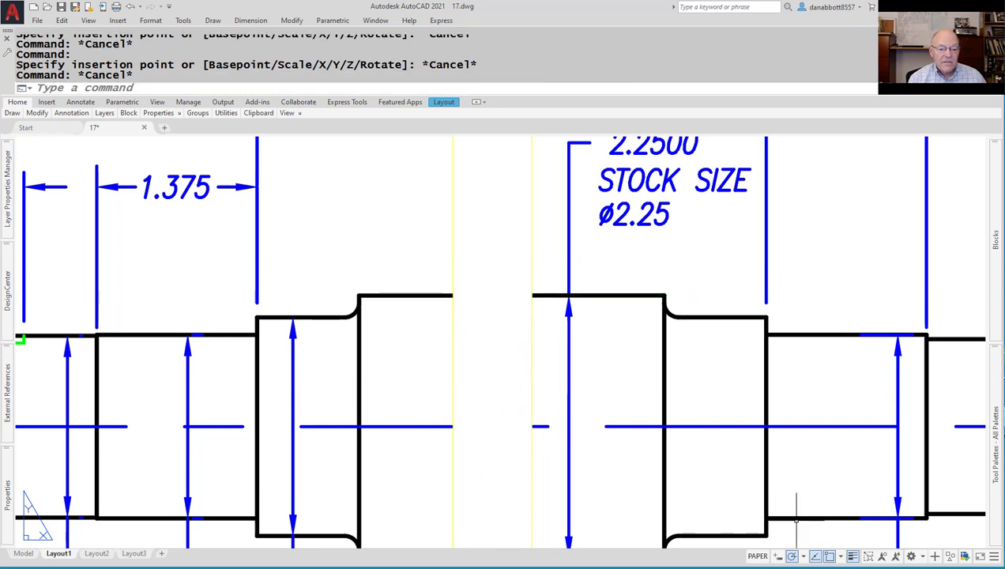
left_click(841, 558)
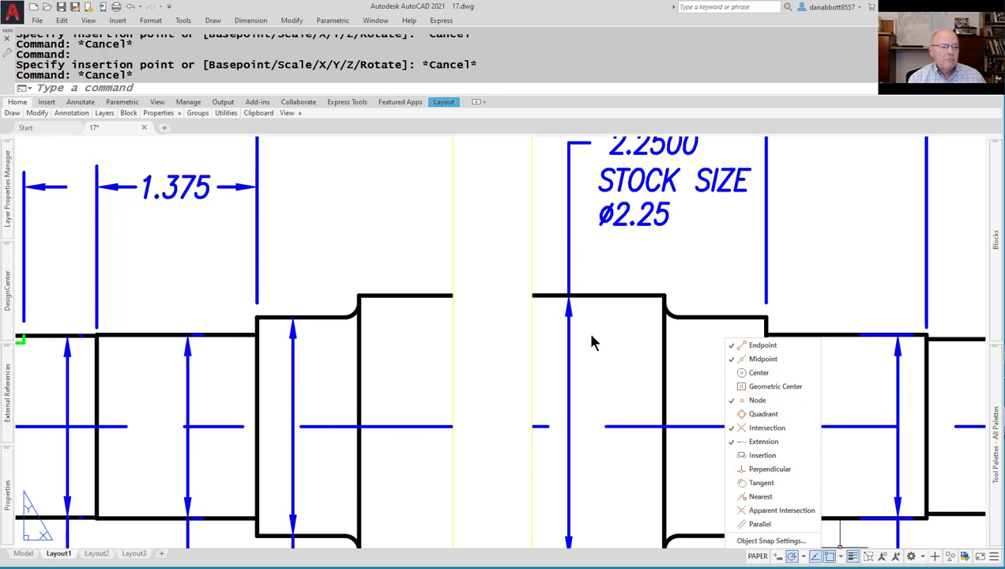
key("Escape")
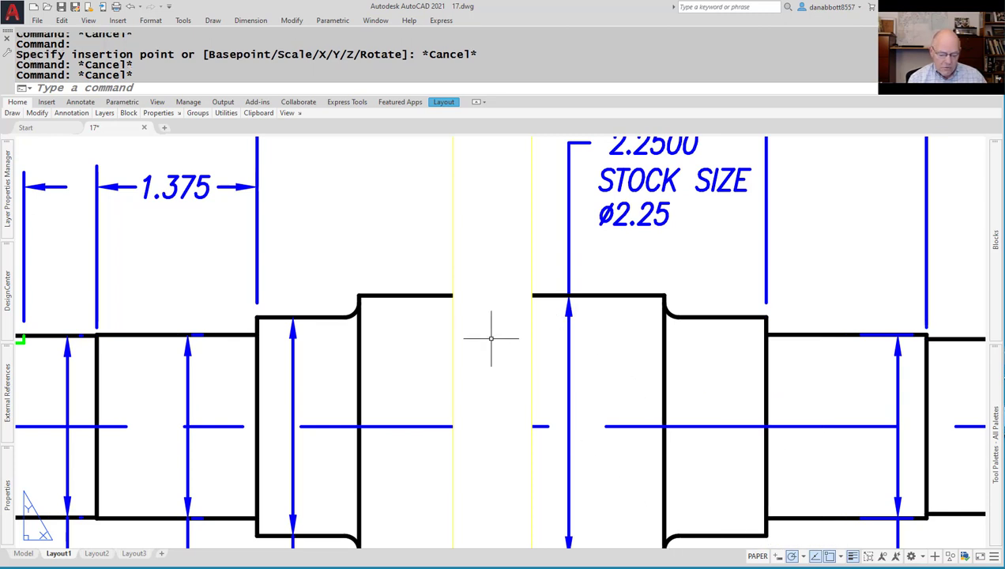
Turn on the Midpoint, Intersection and Extension running object snaps.
type("9")
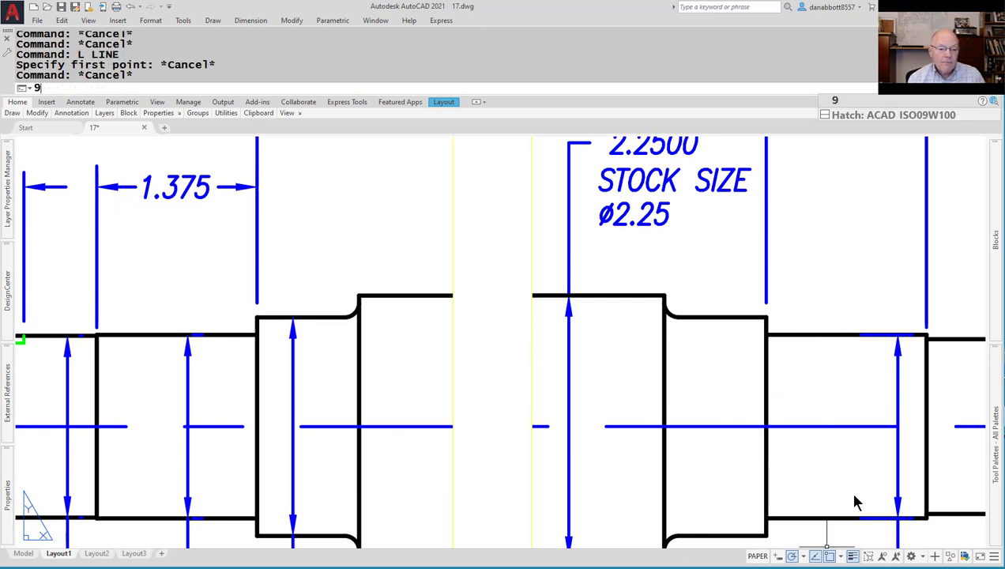
left_click(841, 557)
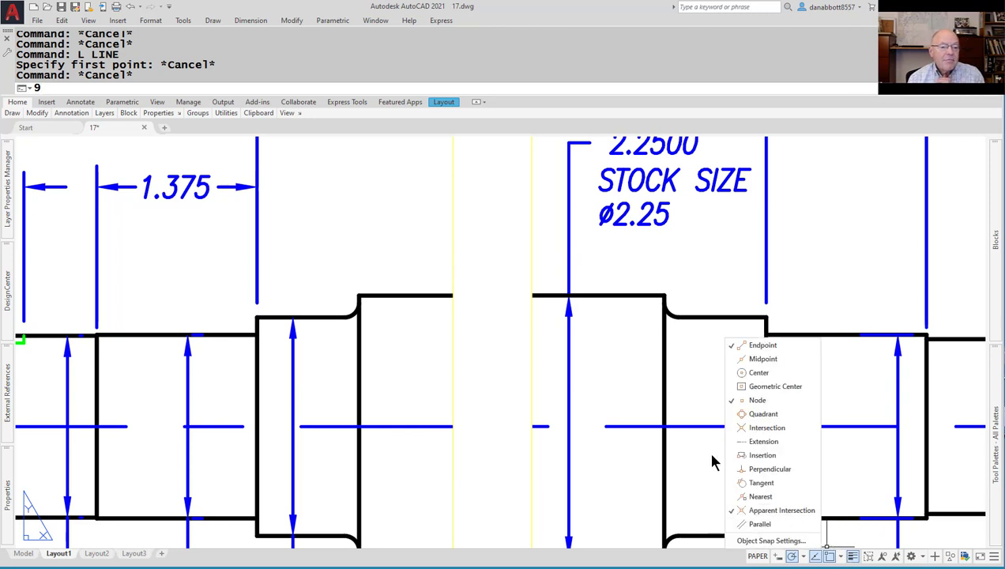
left_click(733, 428)
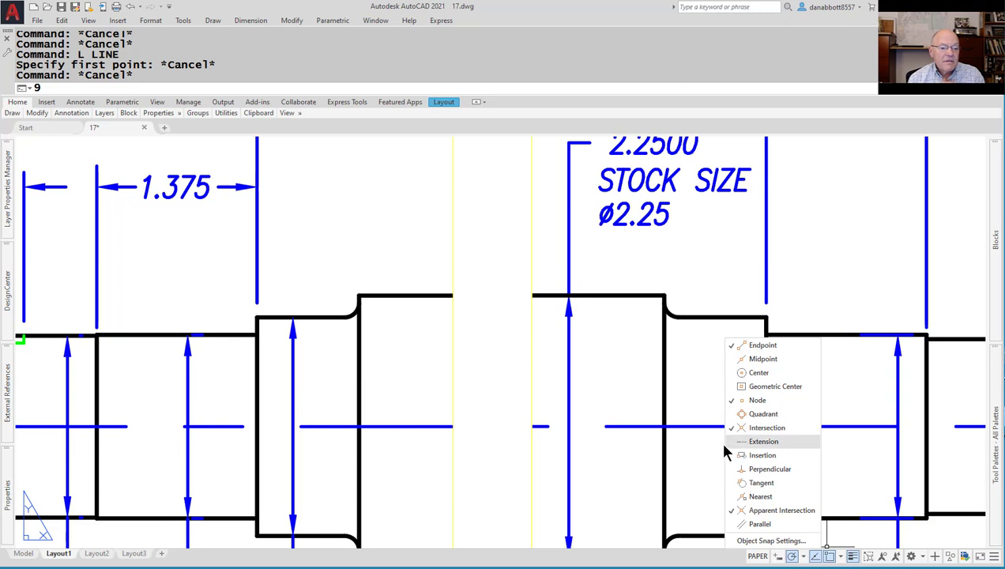
left_click(731, 360)
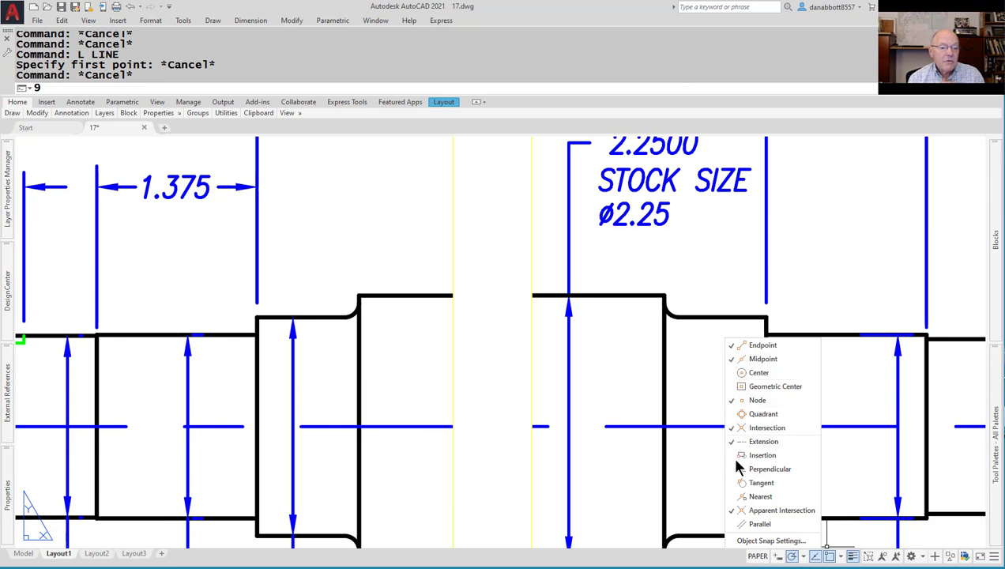
key("Escape")
key("Escape")
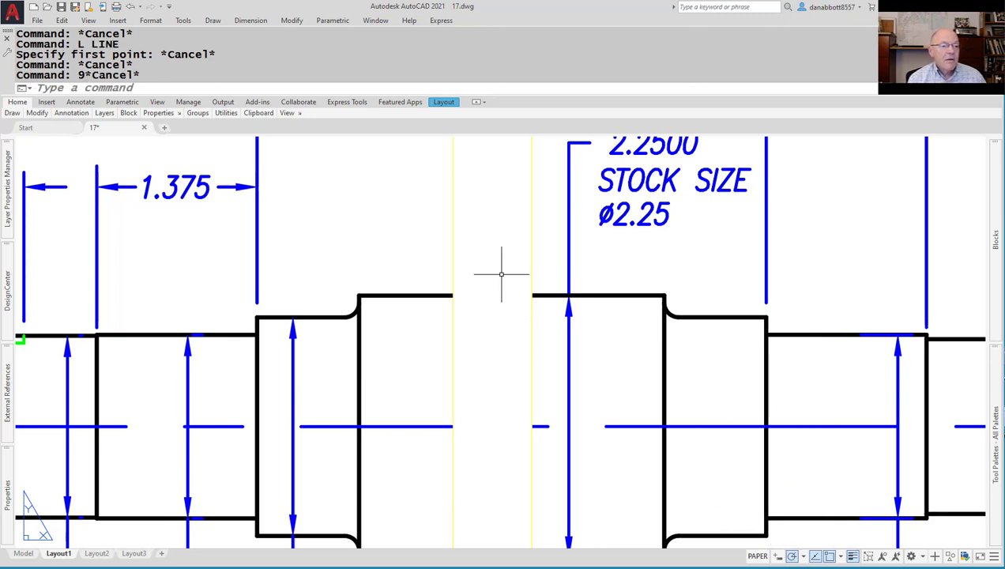
Insert the conventional break block at the cut end of the shaft's upper edge, where the left viewport ends.
mouse_move(1001, 296)
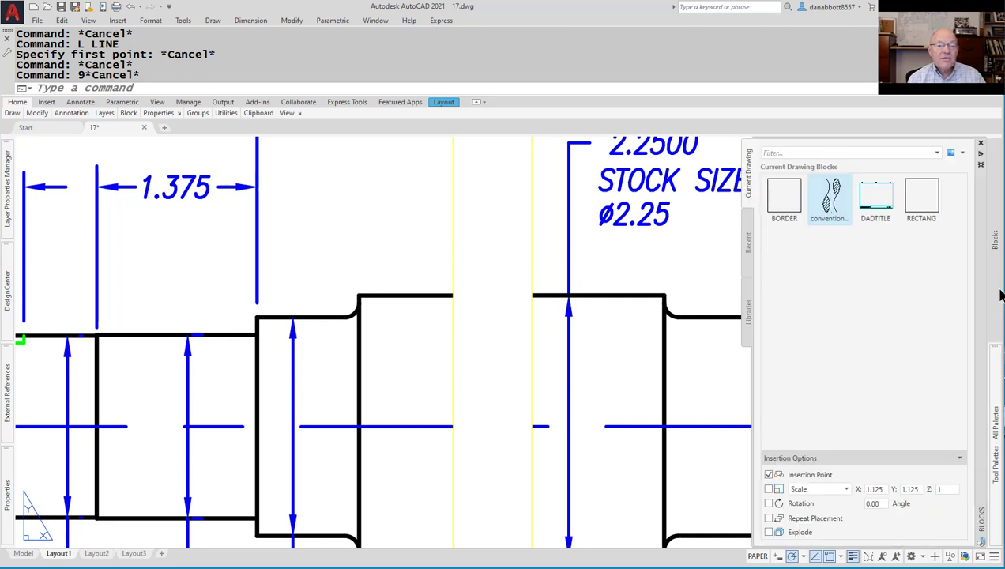
left_click(829, 199)
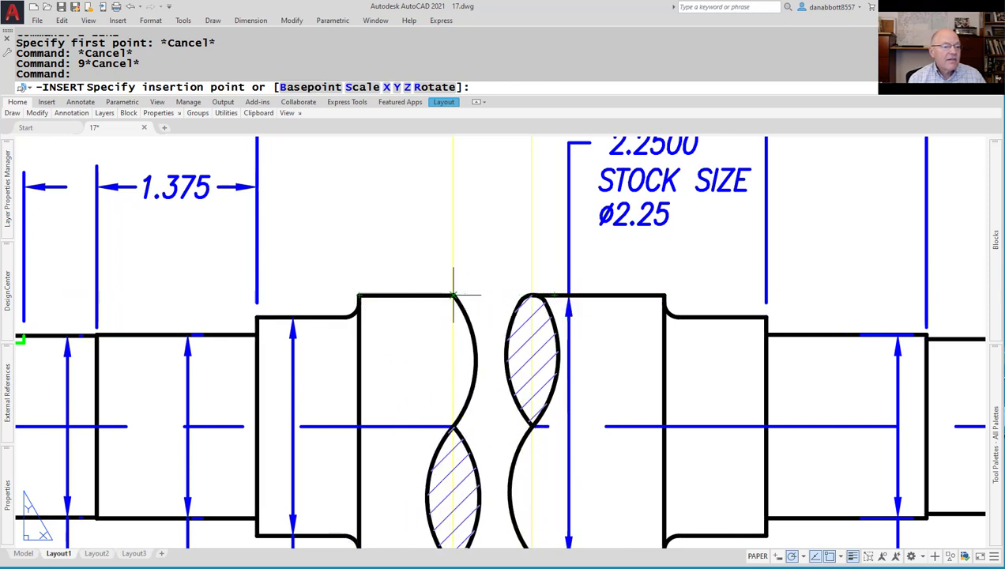
left_click(453, 295)
key("Escape")
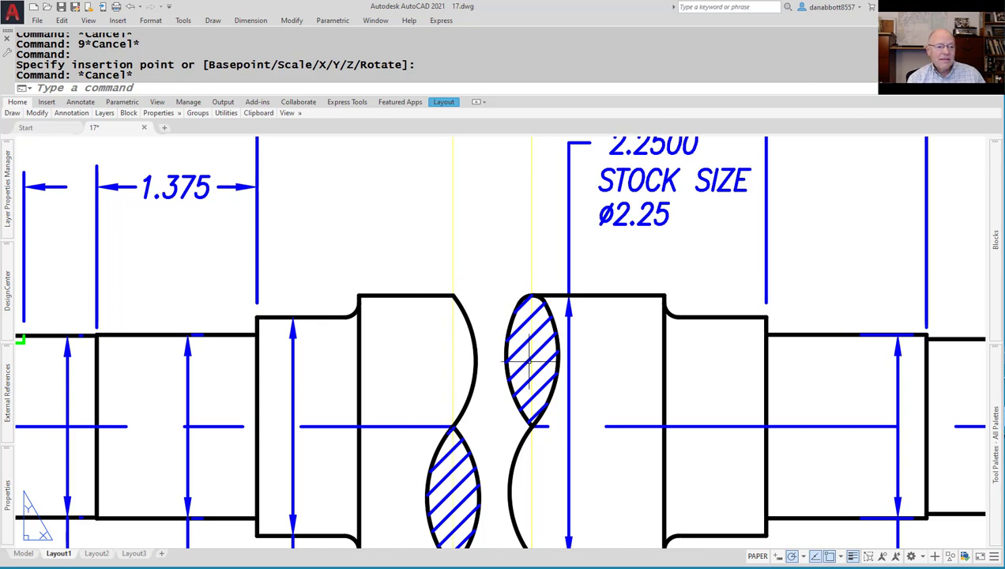
Run a plot preview of Layout1 and examine the conventional break and the full arbor sheet.
scroll(535, 335, "down", 1)
type("PRE")
key("Return")
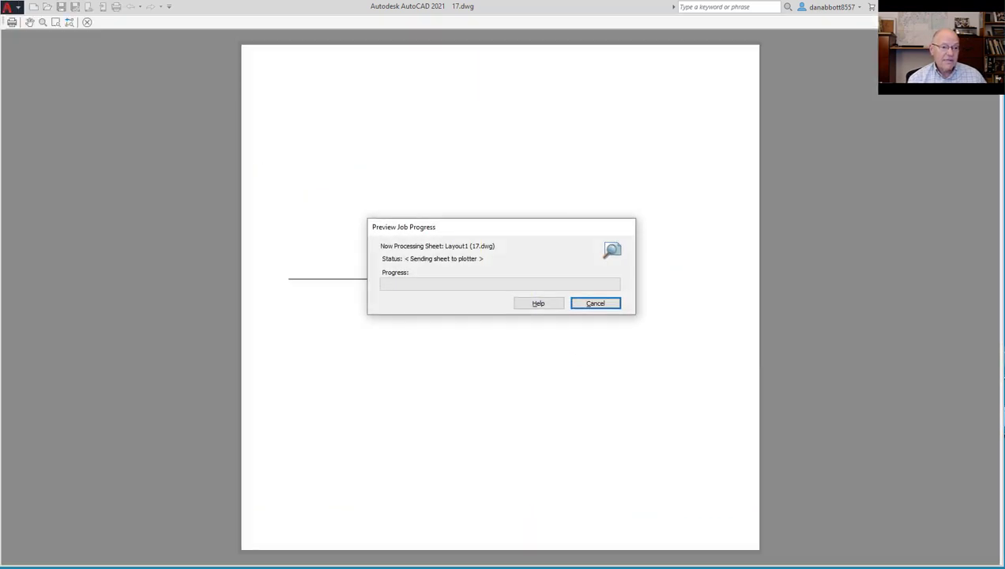
scroll(498, 326, "up", 3)
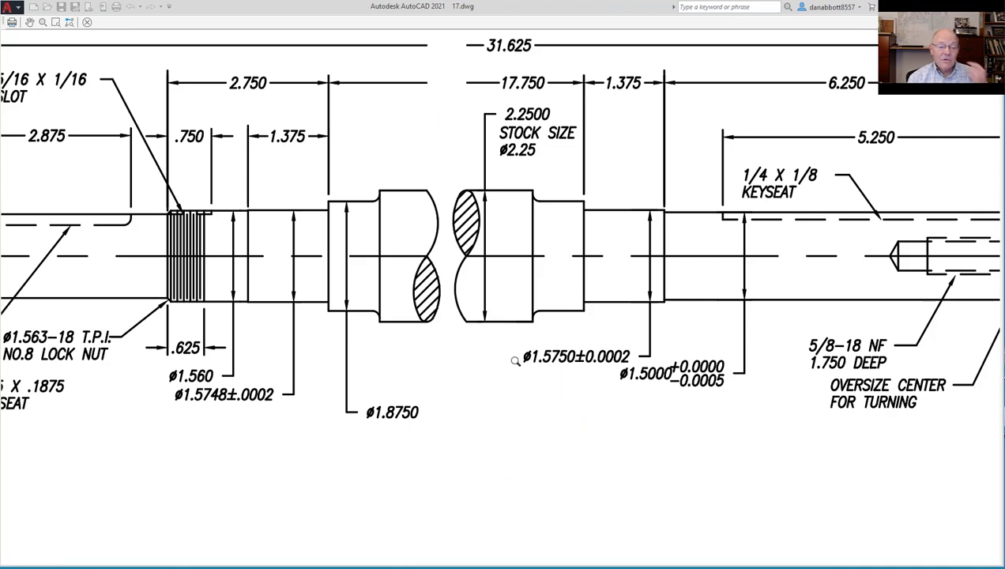
scroll(515, 360, "down", 2)
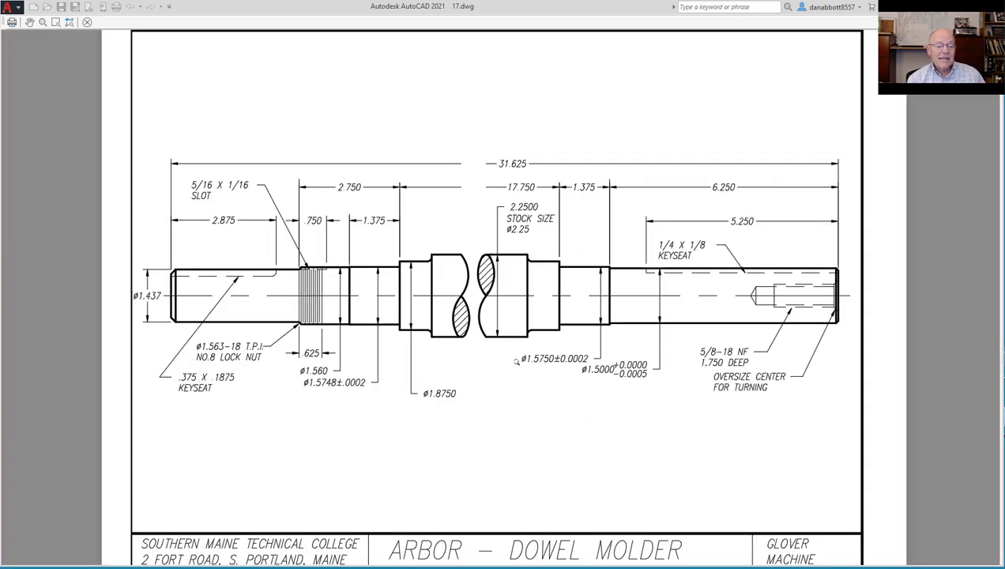
key("Escape")
Try to shorten the shaft's left end by about 0.856 with Stretch in model space, and undo the stretch.
scroll(506, 342, "down", 2)
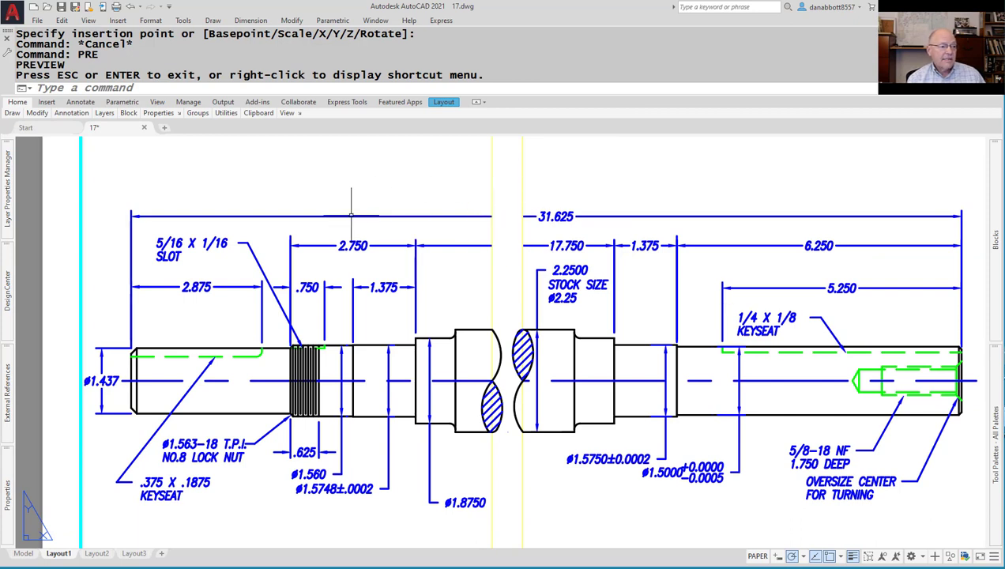
key("Escape")
double_click(229, 193)
type("s")
key("Return")
left_click(225, 186)
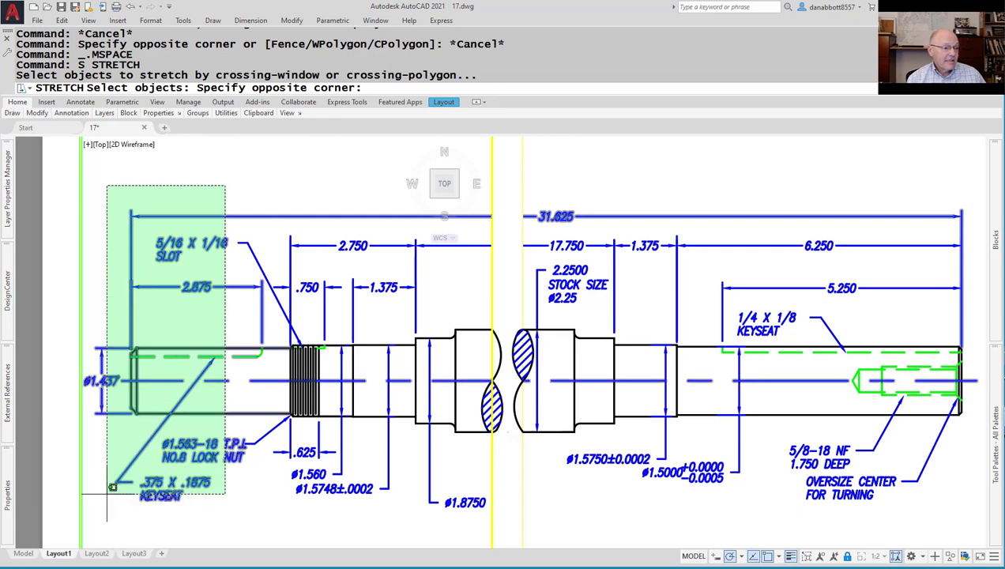
left_click(112, 488)
key("Return")
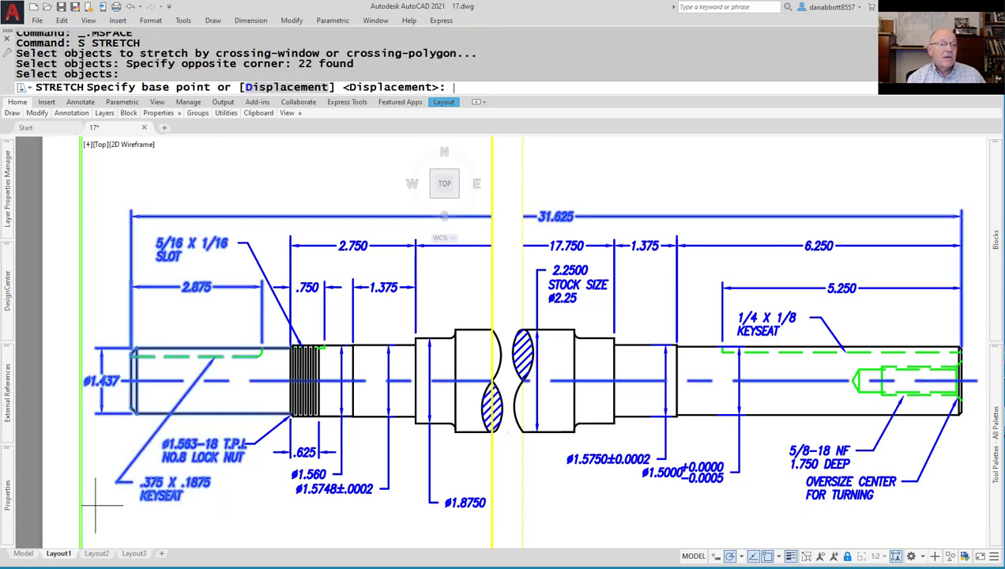
left_click(134, 349)
left_click(181, 321)
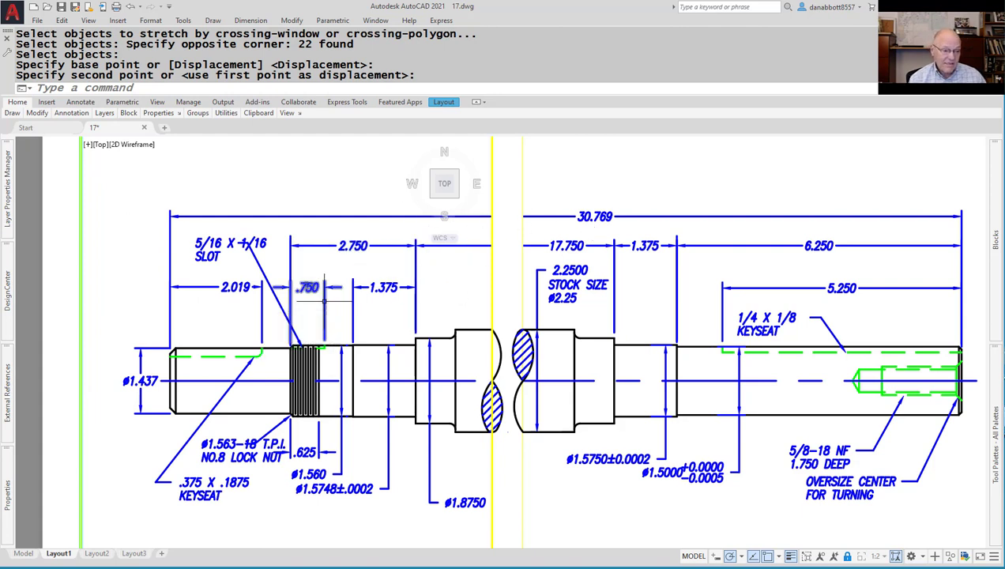
key("ctrl+z")
key("Escape")
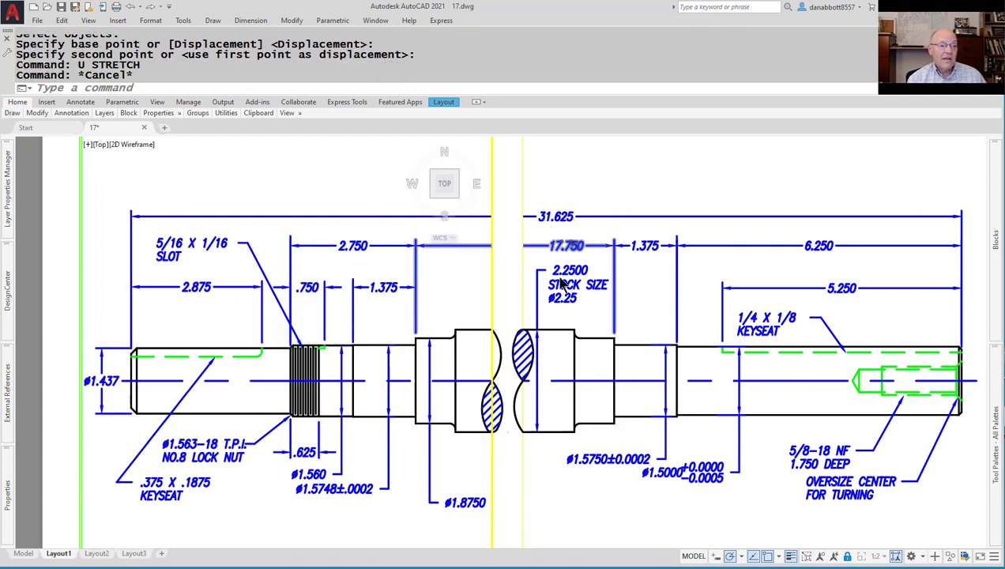
Return to paper space and expand the ribbon to show its full set of commands.
double_click(508, 304)
scroll(516, 224, "up", 5)
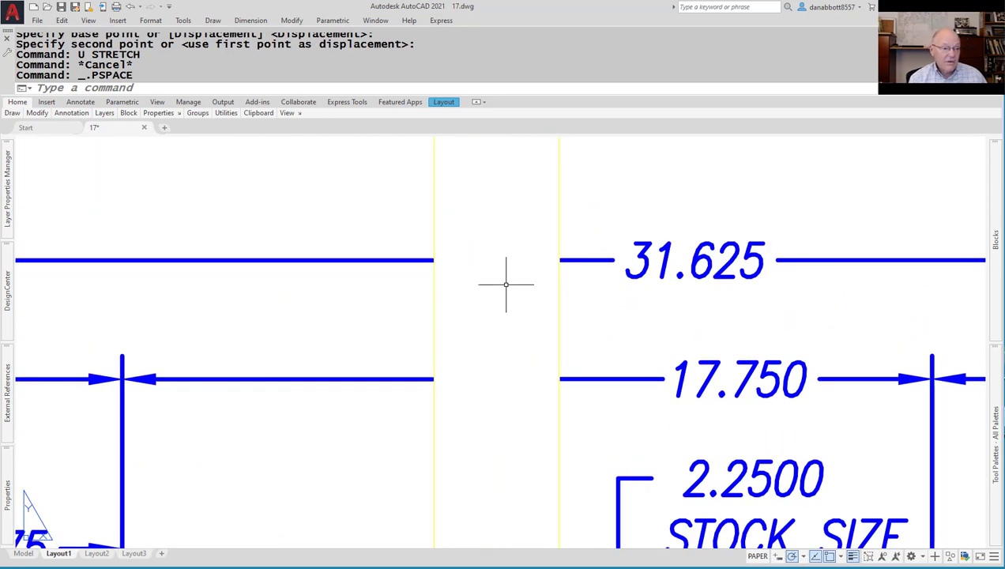
left_click(476, 102)
left_click(476, 102)
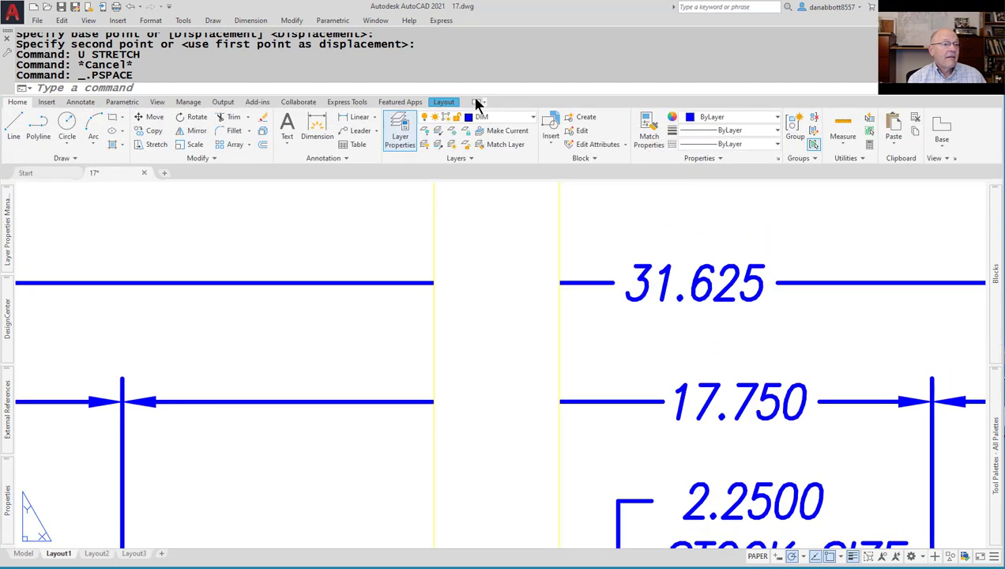
type("L")
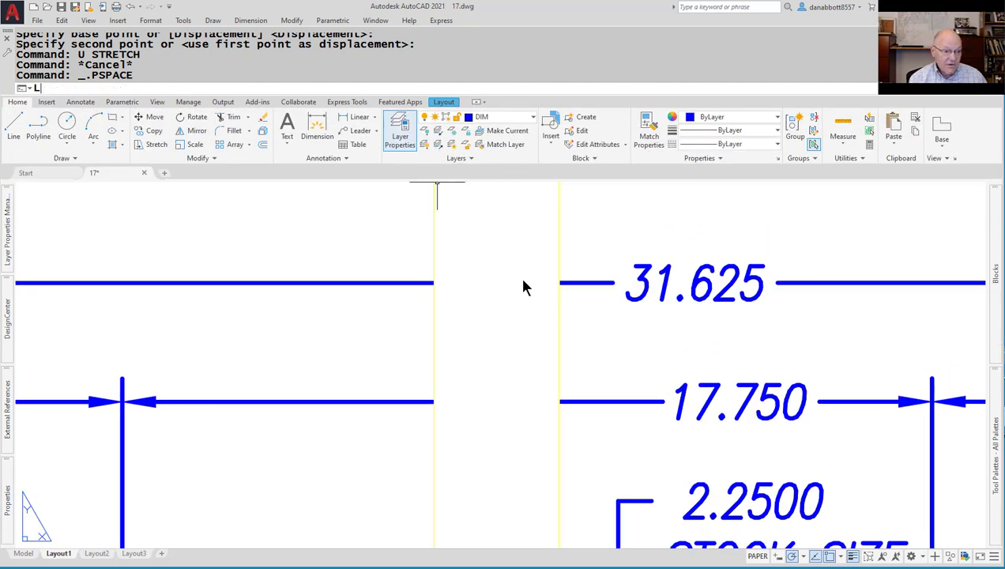
key("Return")
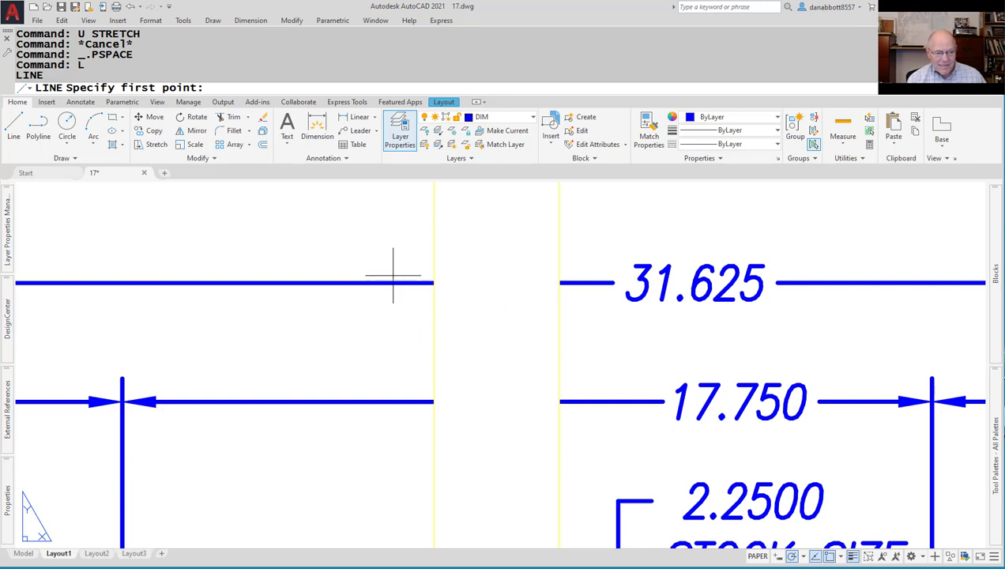
scroll(484, 299, "down", 3)
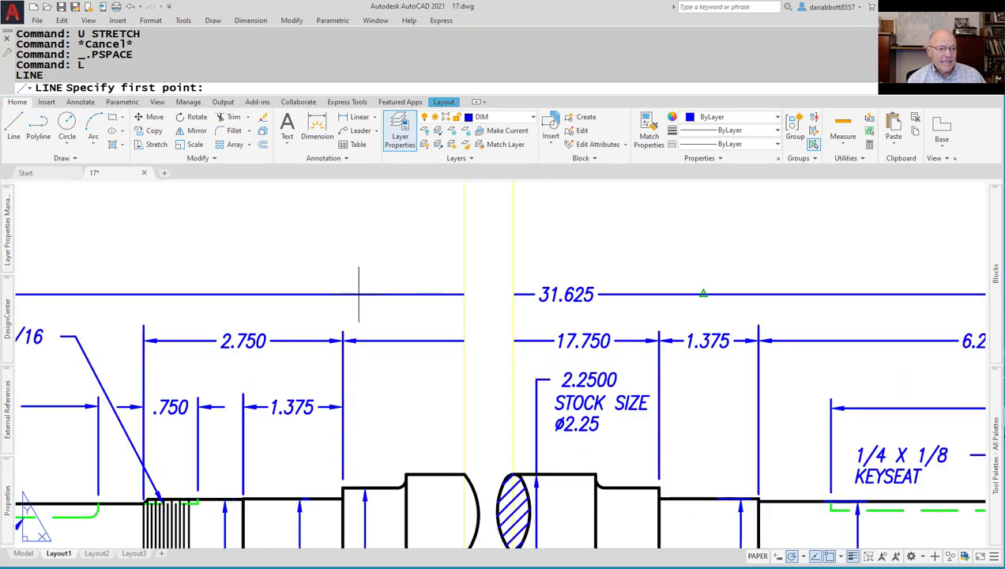
scroll(359, 294, "down", 2)
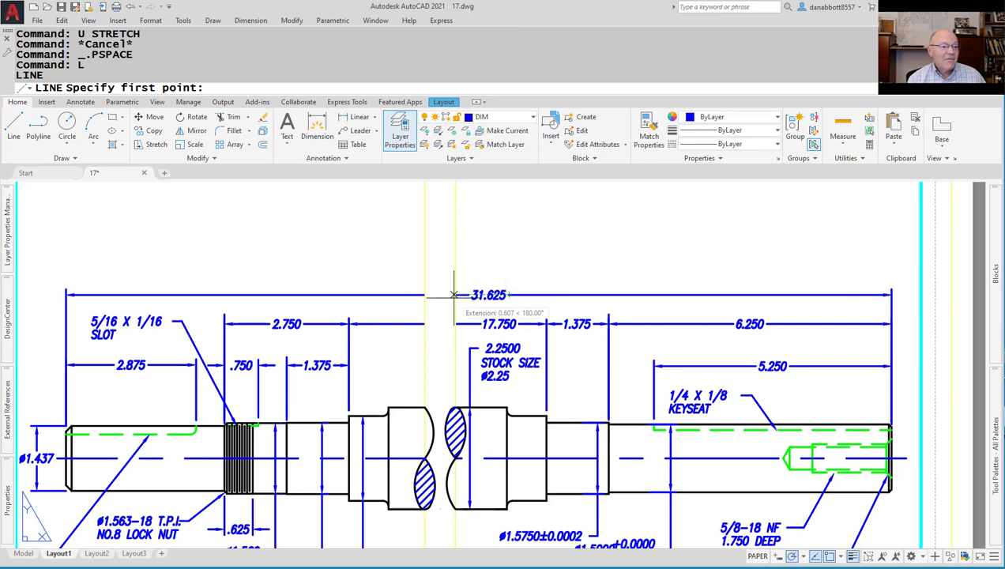
scroll(428, 294, "down", 4)
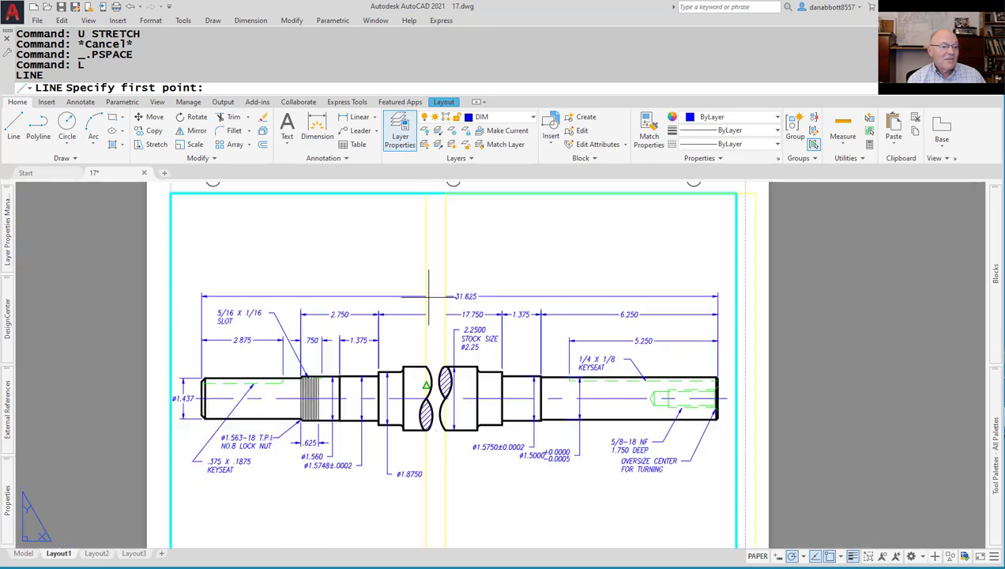
scroll(427, 295, "up", 6)
key("Escape")
Draw a paper-space line across the gap between the viewports to join the broken 31.625 overall dimension line.
scroll(474, 294, "down", 2)
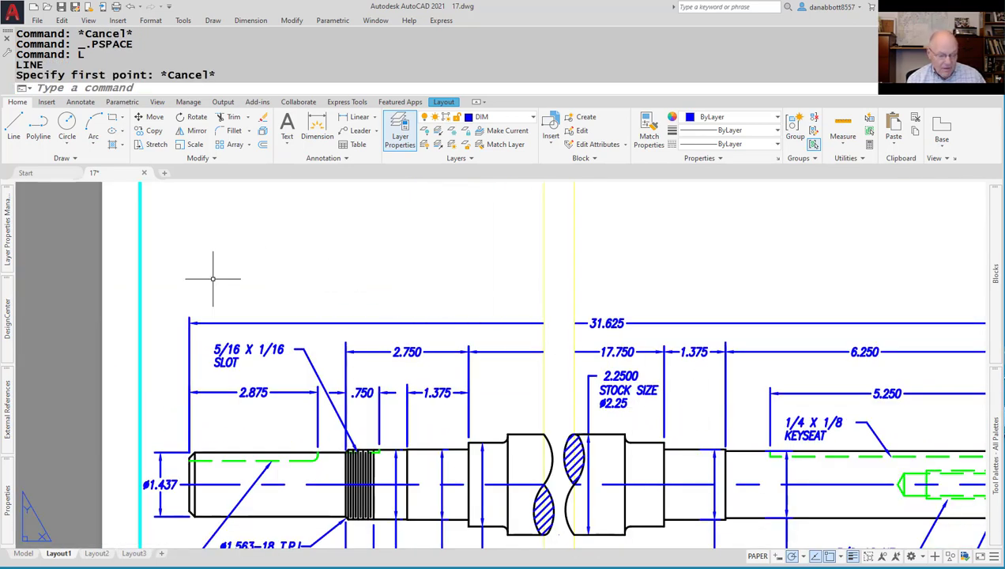
key("Escape")
type("L")
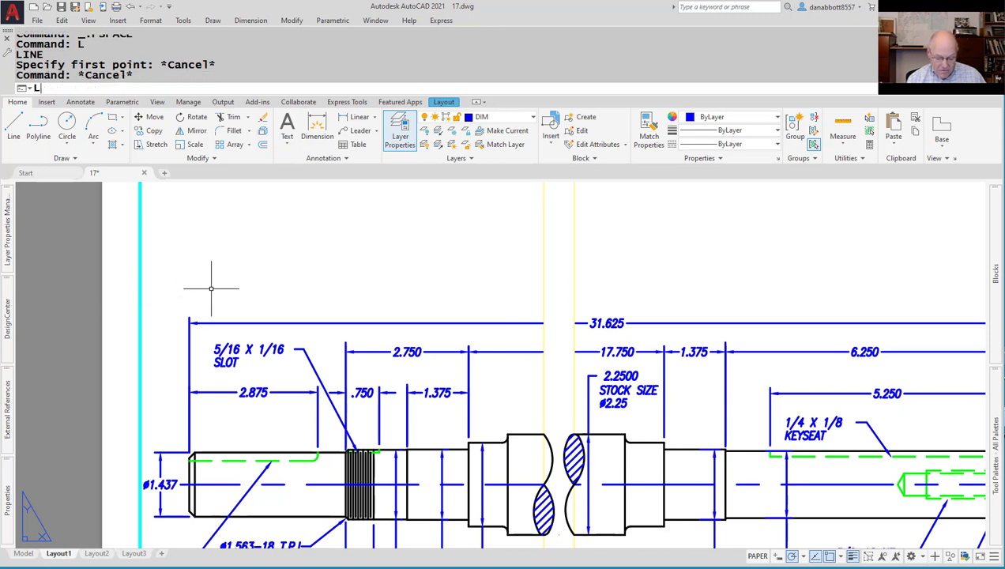
key("Return")
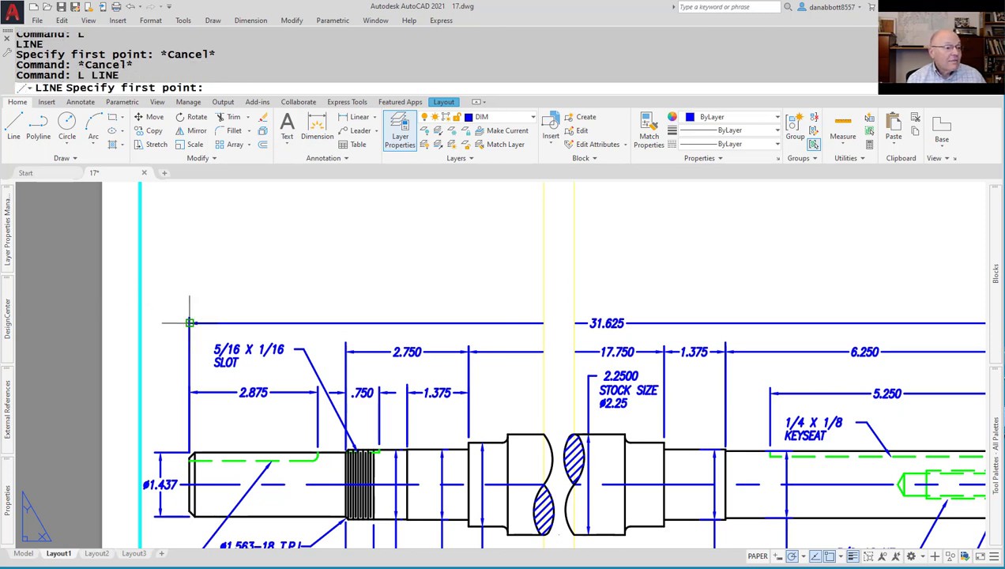
left_click(542, 322)
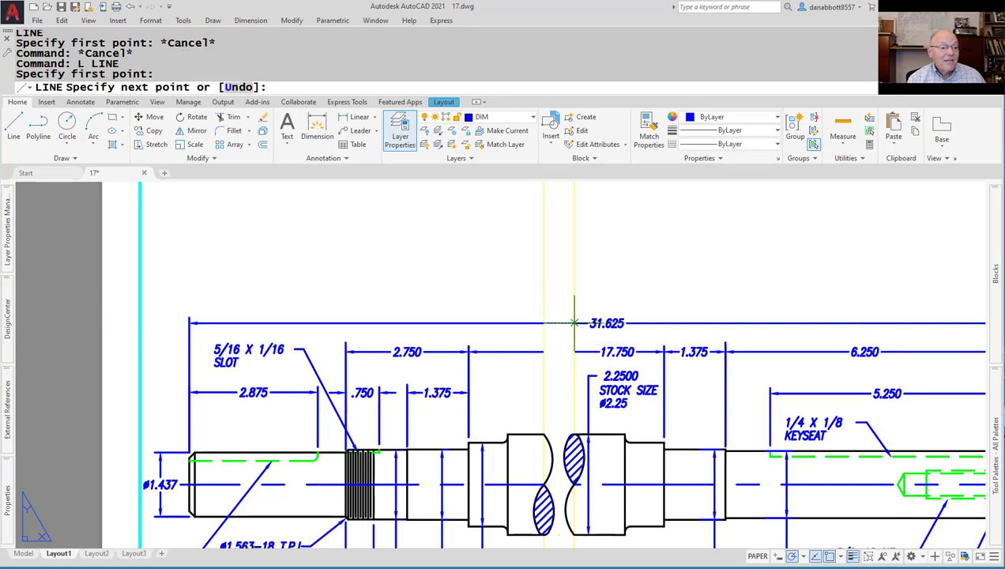
key("Escape")
Bridge the gap in the 17.750 dimension line with a line from one viewport edge to the other.
scroll(574, 323, "down", 3)
scroll(534, 328, "up", 6)
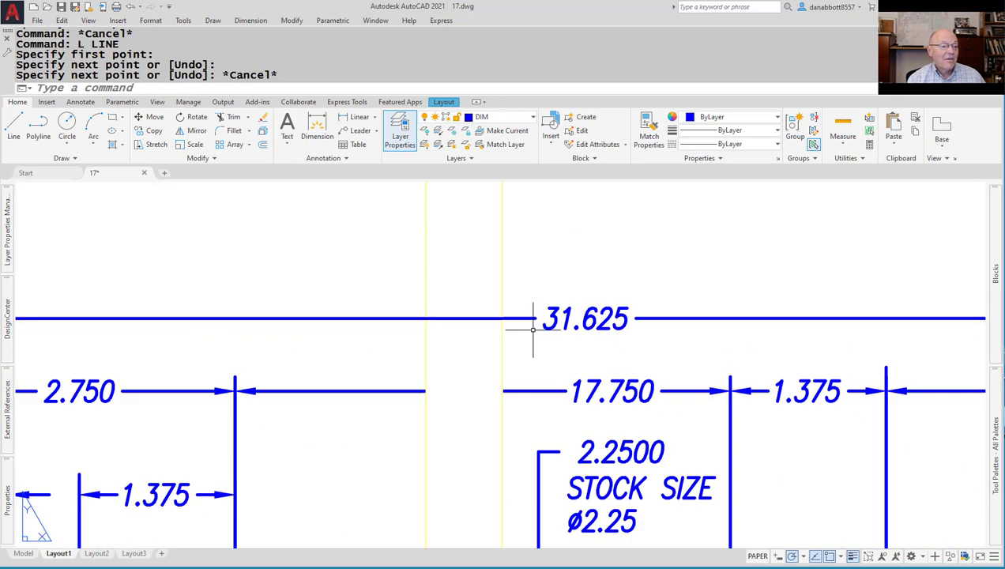
type("l")
key("Return")
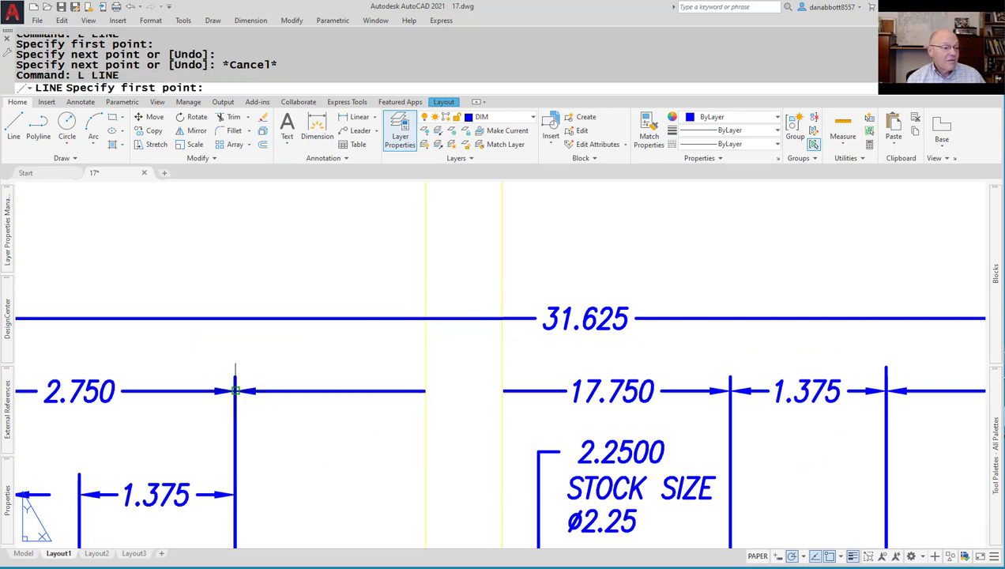
left_click(426, 390)
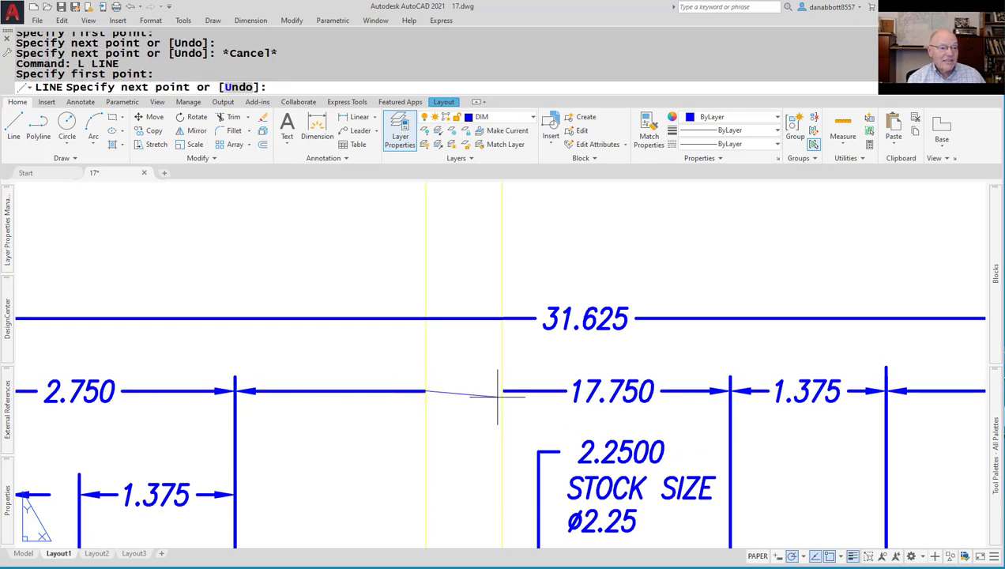
key("Escape")
Run a plot preview of Layout1 and examine the joined dimension lines above the break.
scroll(558, 410, "down", 2)
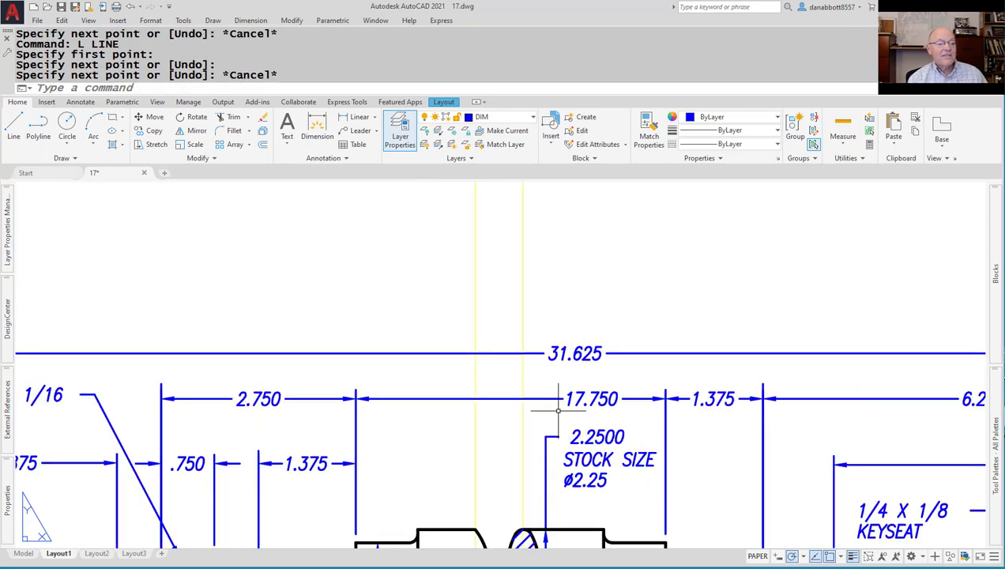
type("pre")
key("Return")
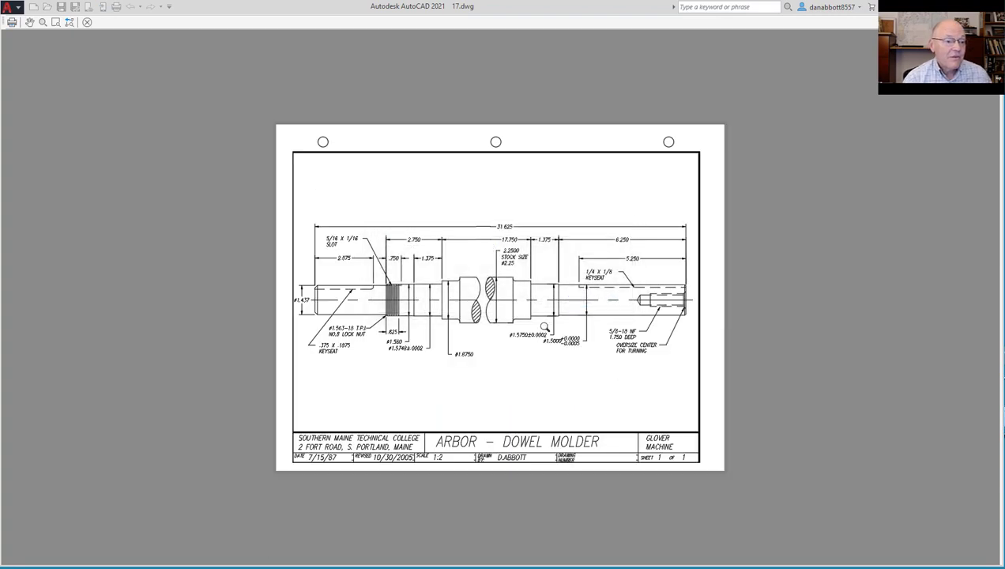
scroll(493, 267, "up", 5)
mouse_move(492, 267)
middle_mouse_down()
mouse_move(519, 293)
mouse_move(496, 289)
middle_mouse_up()
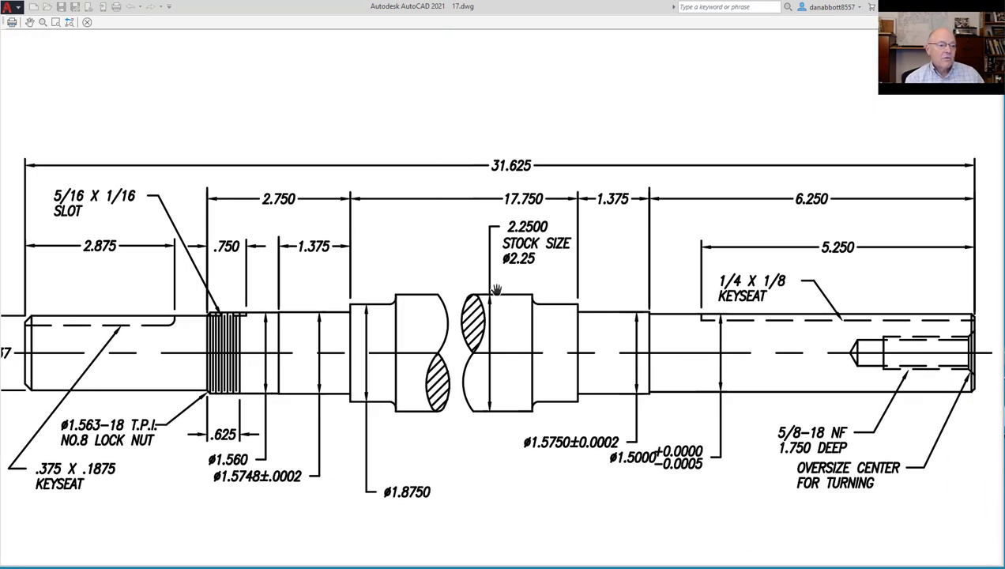
key("Escape")
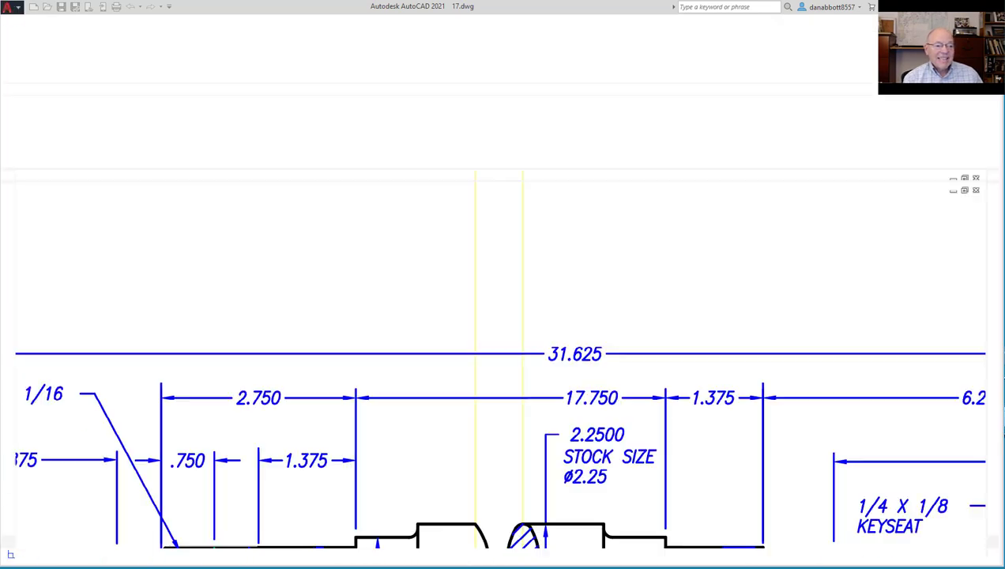
Switch to Layout2.
scroll(530, 387, "down", 2)
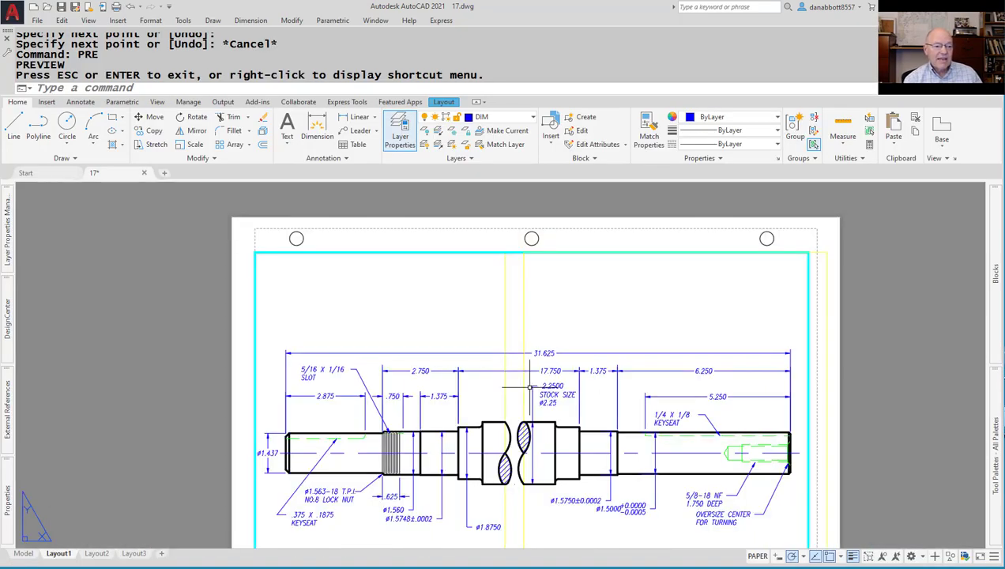
scroll(530, 388, "up", 2)
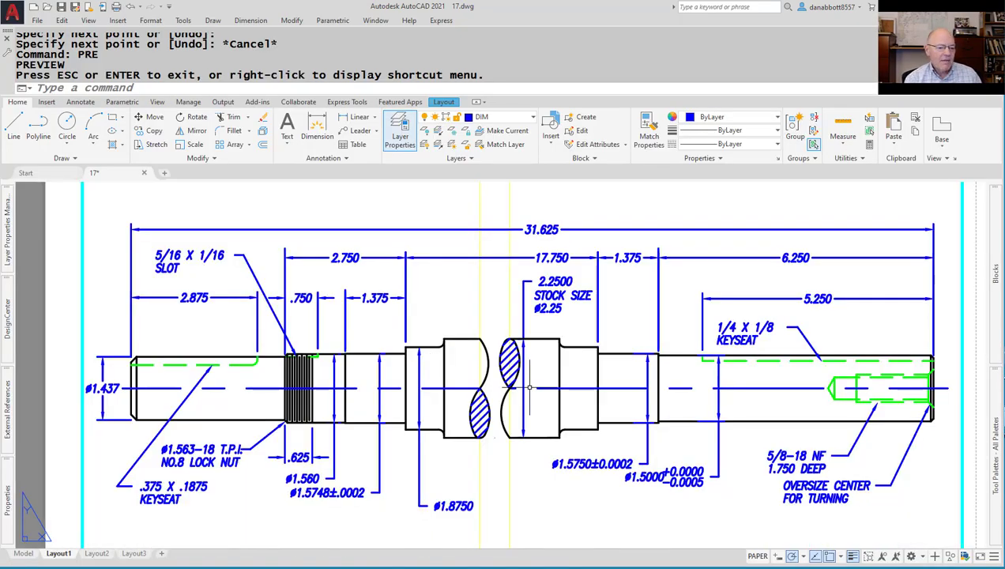
left_click(104, 542)
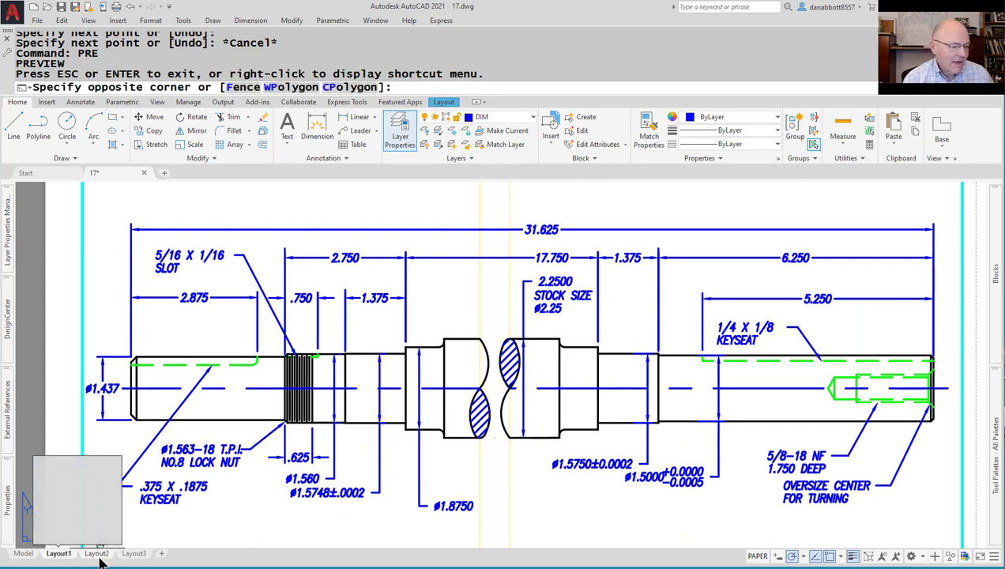
left_click(98, 556)
left_click(98, 556)
left_click(98, 555)
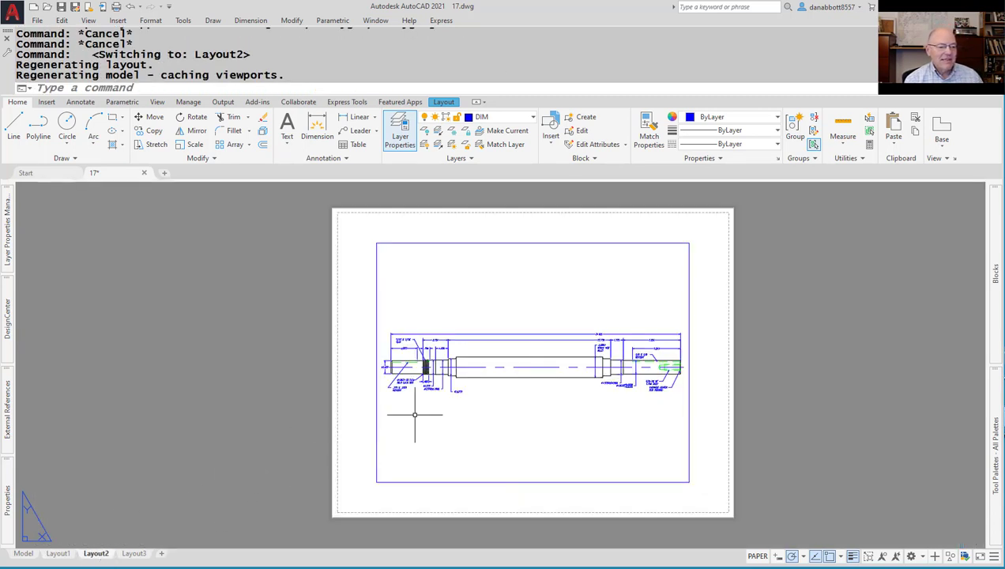
Activate the Layout2 viewport, bring the shaft's left end into view and set the viewport scale to 1:2.
middle_click_drag(415, 415, 359, 411)
scroll(469, 311, "up", 2)
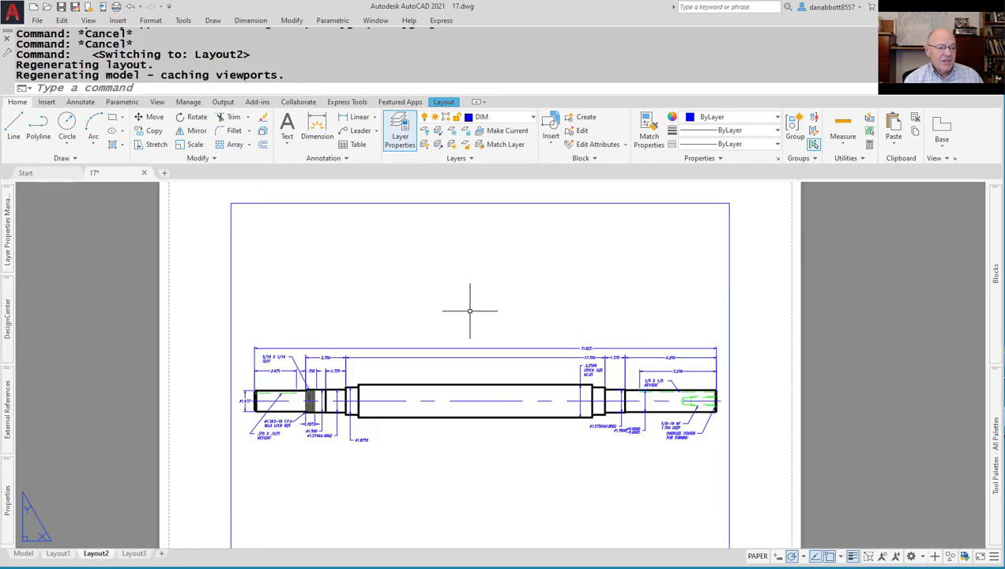
scroll(469, 310, "down", 2)
double_click(456, 437)
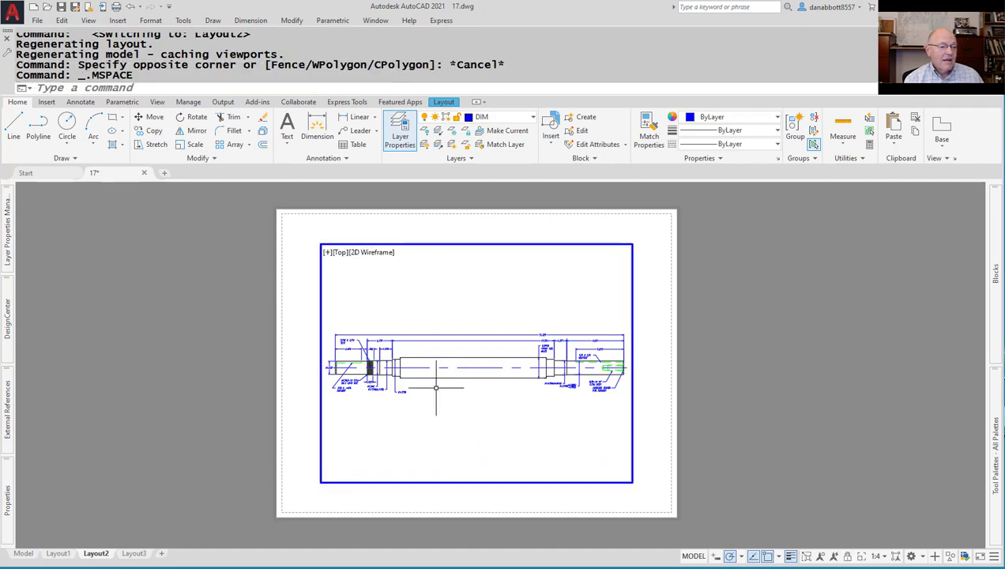
scroll(449, 404, "up", 5)
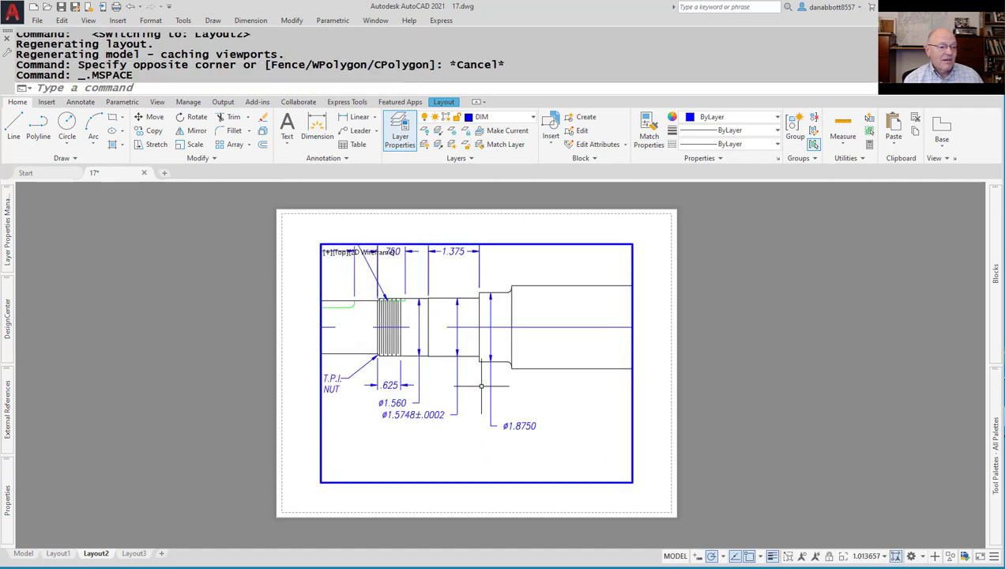
scroll(481, 385, "down", 3)
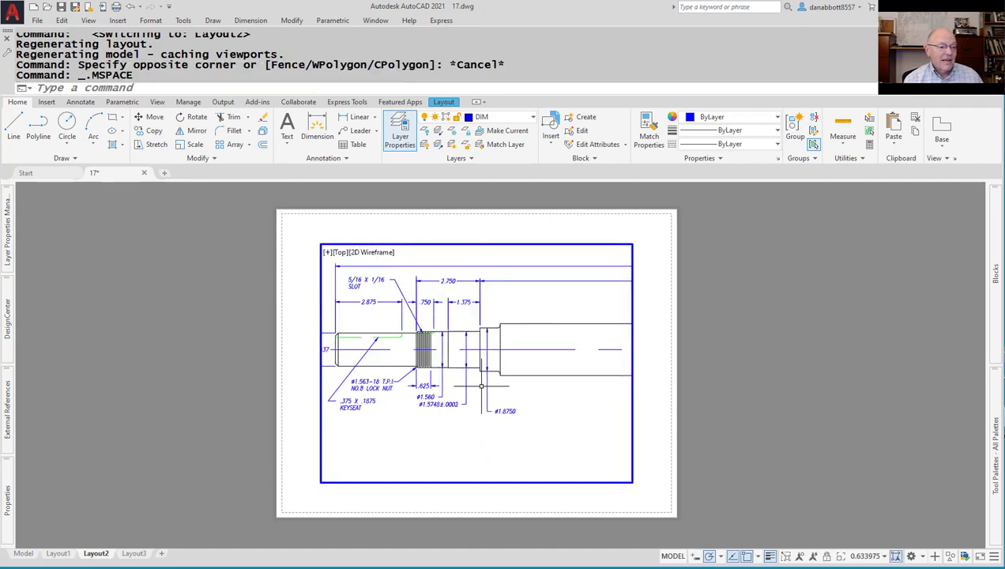
left_click(897, 557)
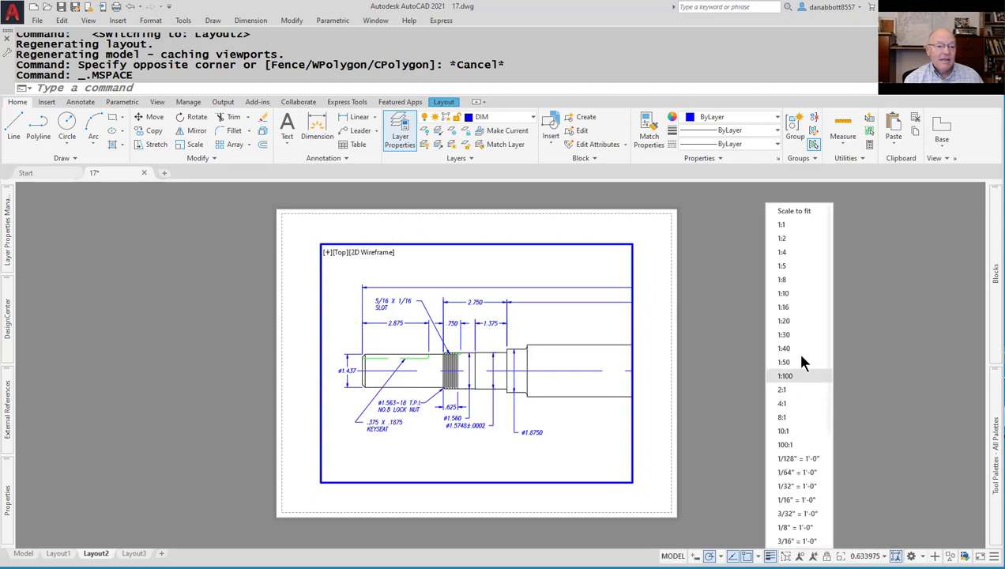
left_click(781, 240)
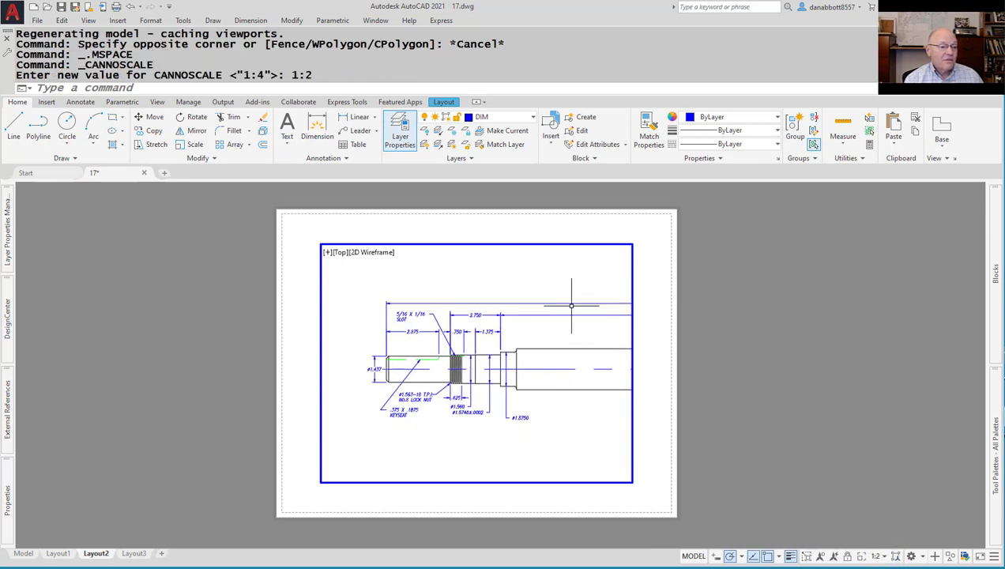
Return to paper space and resize the viewport, moving its left edge outward about 0.692 and its right edge in to mid-sheet.
double_click(419, 504)
left_click(427, 482)
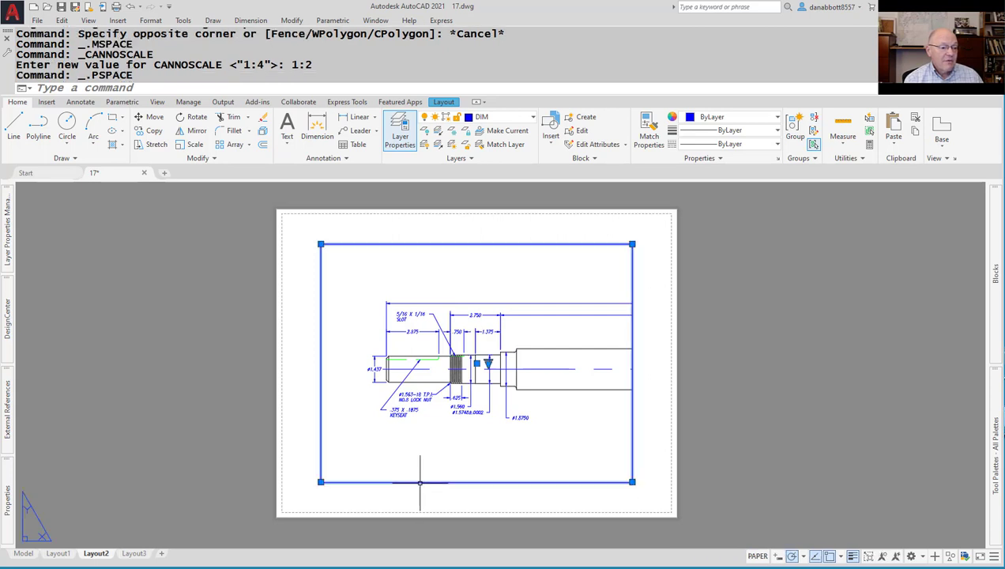
left_click(321, 482)
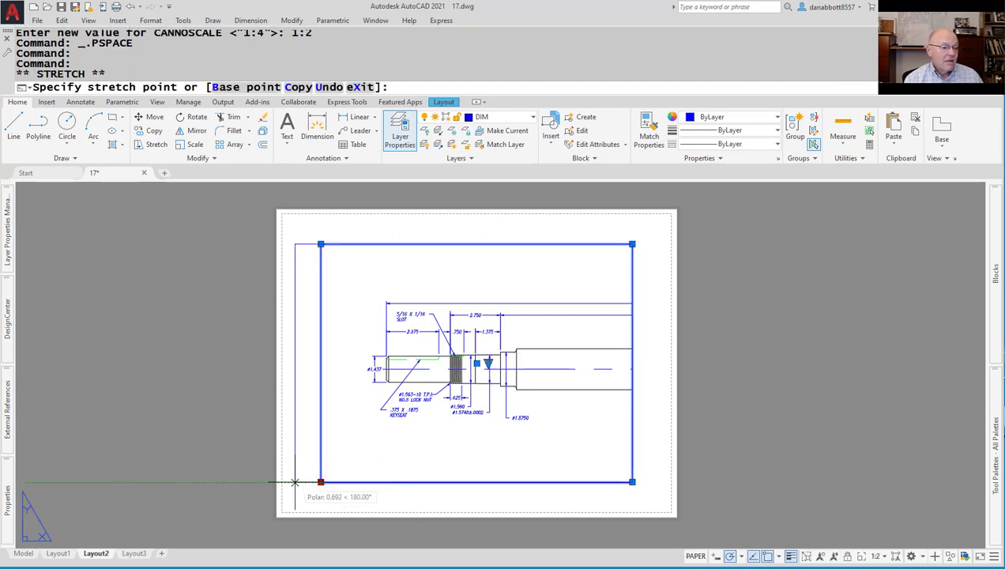
left_click(294, 481)
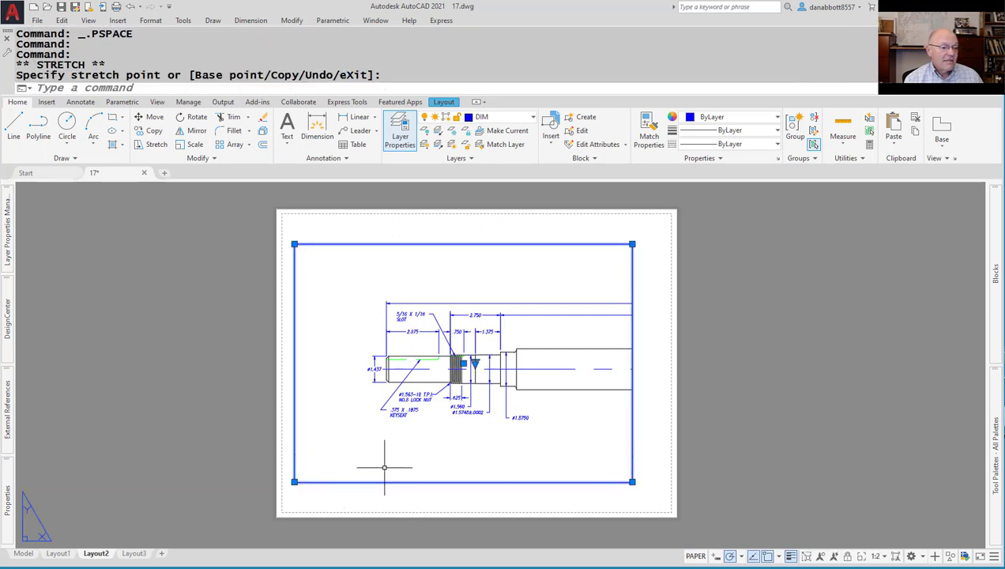
left_click(632, 481)
left_click(484, 482)
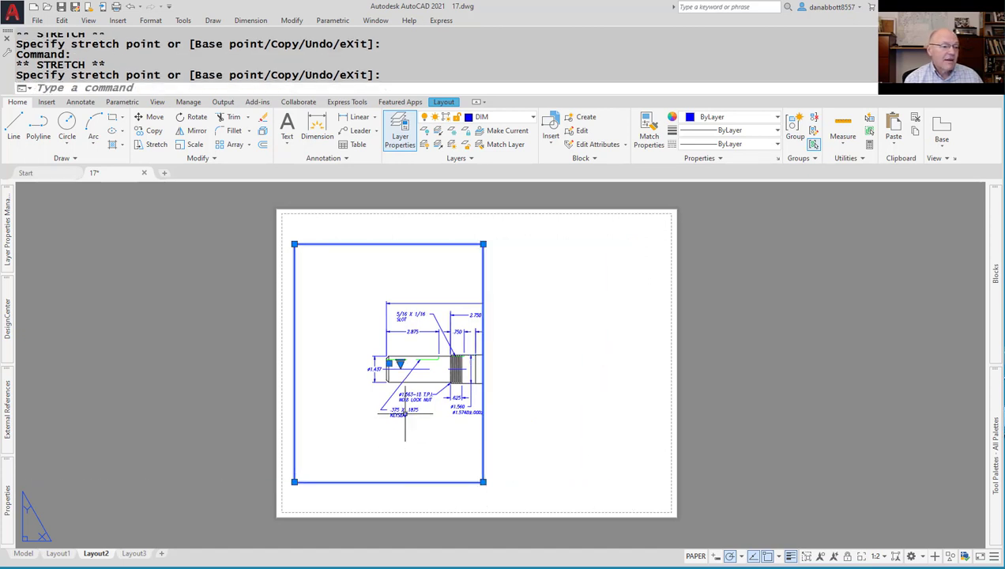
Pan the shaft's left end so its dimensions fit inside the narrowed viewport, and lock the viewport.
double_click(407, 451)
mouse_move(449, 449)
middle_mouse_down()
mouse_move(368, 440)
mouse_move(383, 445)
middle_mouse_up()
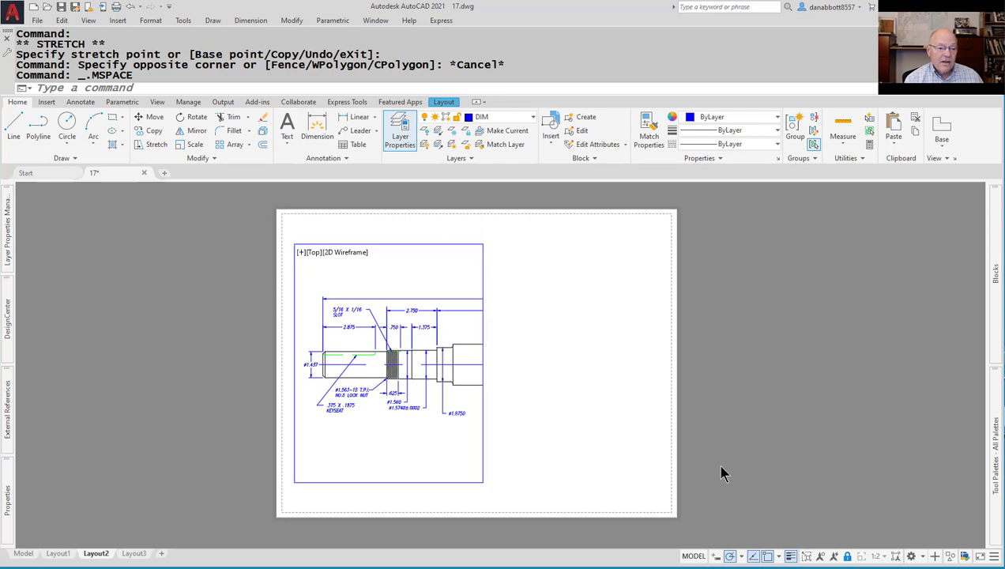
key("Escape")
key("Escape")
type("co")
key("Return")
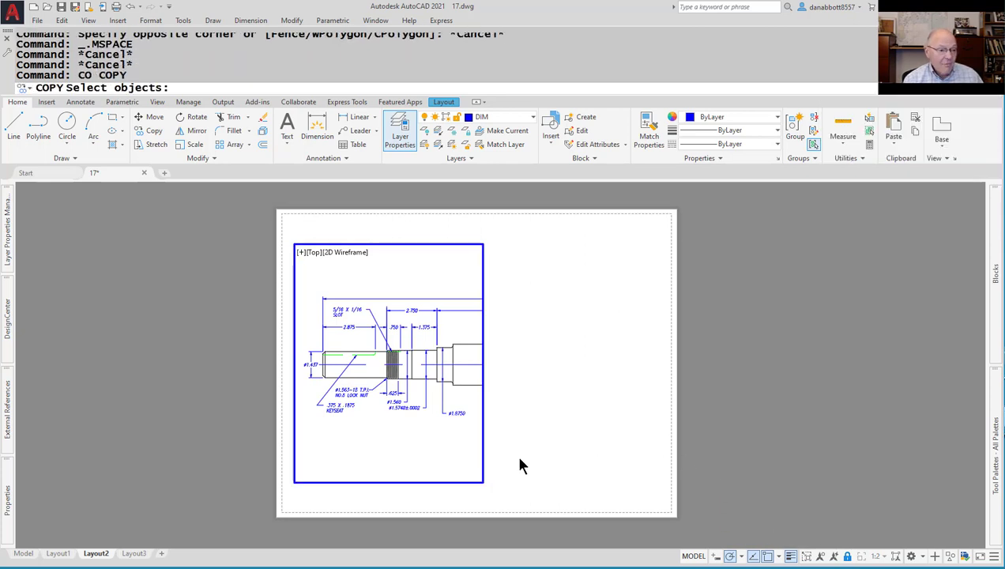
key("Escape")
key("Escape")
Return to paper space and copy the viewport horizontally to the right, leaving a narrow gap beside the original.
double_click(510, 465)
type("co")
key("Return")
left_click(456, 482)
double_click(450, 488)
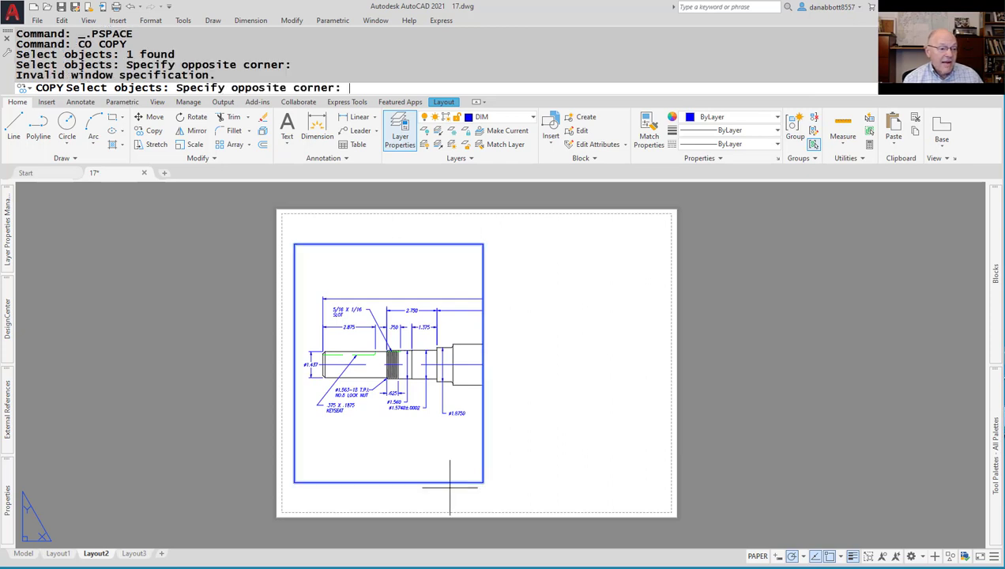
left_click(452, 488)
left_click(469, 482)
key("Return")
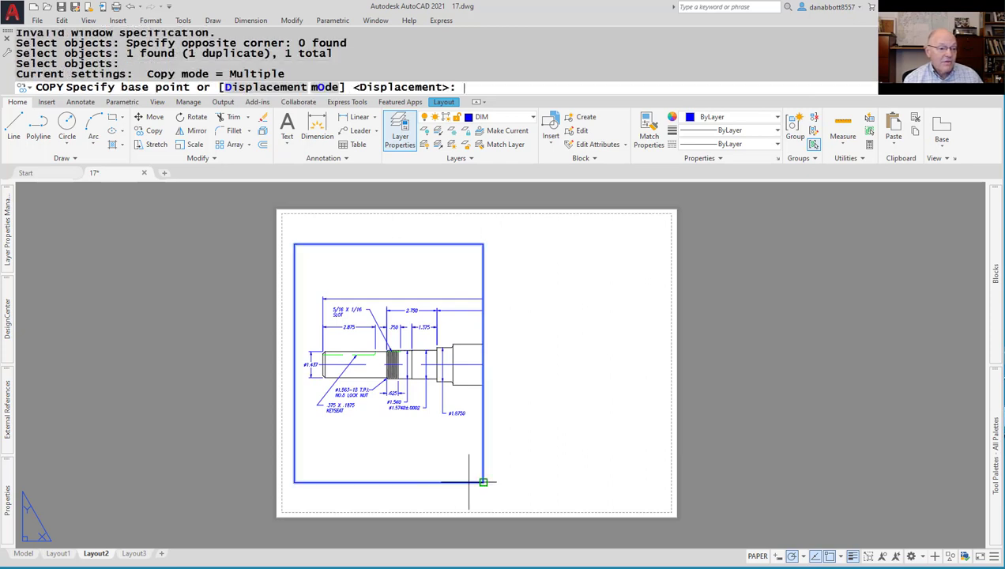
left_click(483, 482)
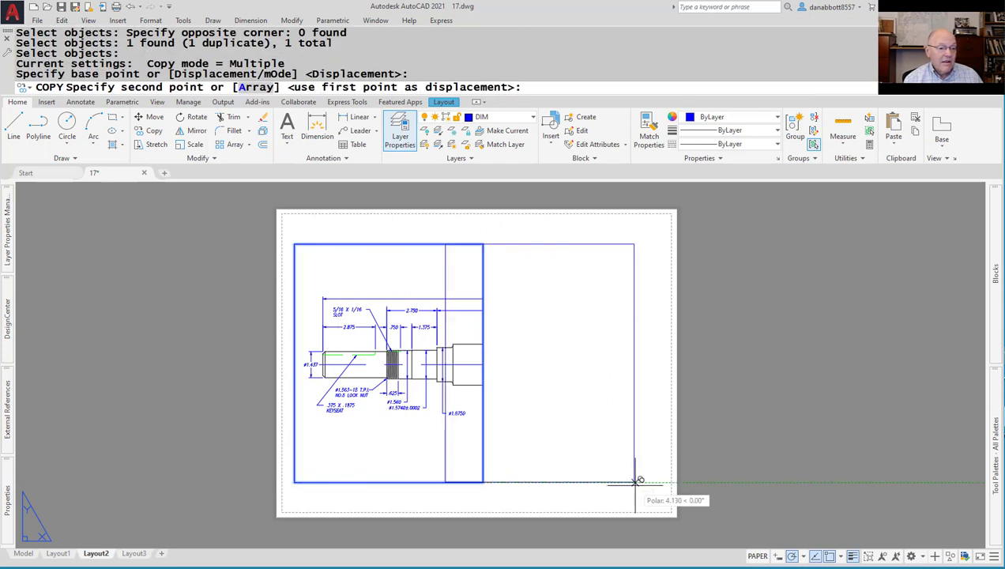
left_click(687, 480)
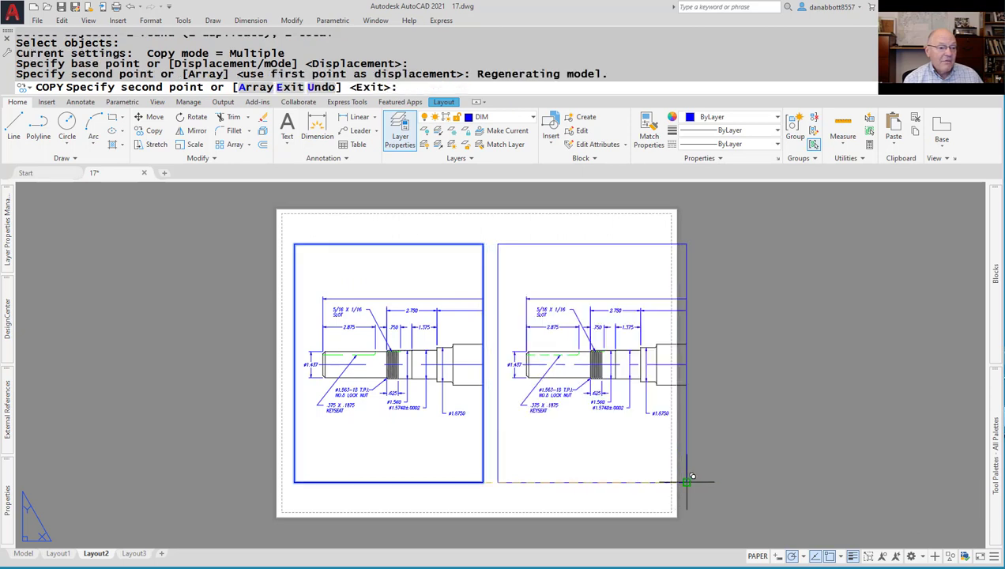
key("Escape")
left_click(545, 455)
key("Escape")
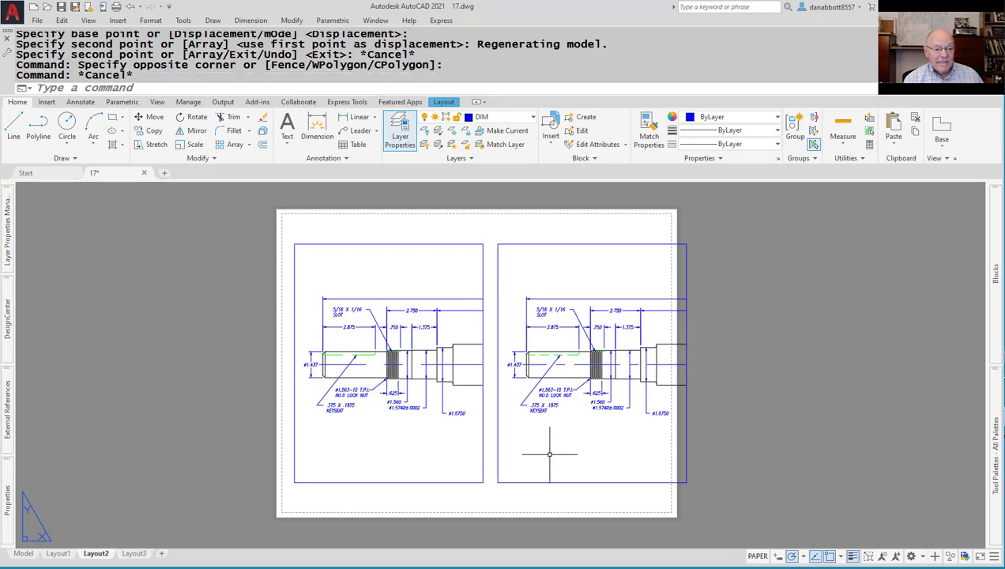
Activate the copied viewport and pan its view 25 units to the left to bring in the shaft's right end.
double_click(550, 454)
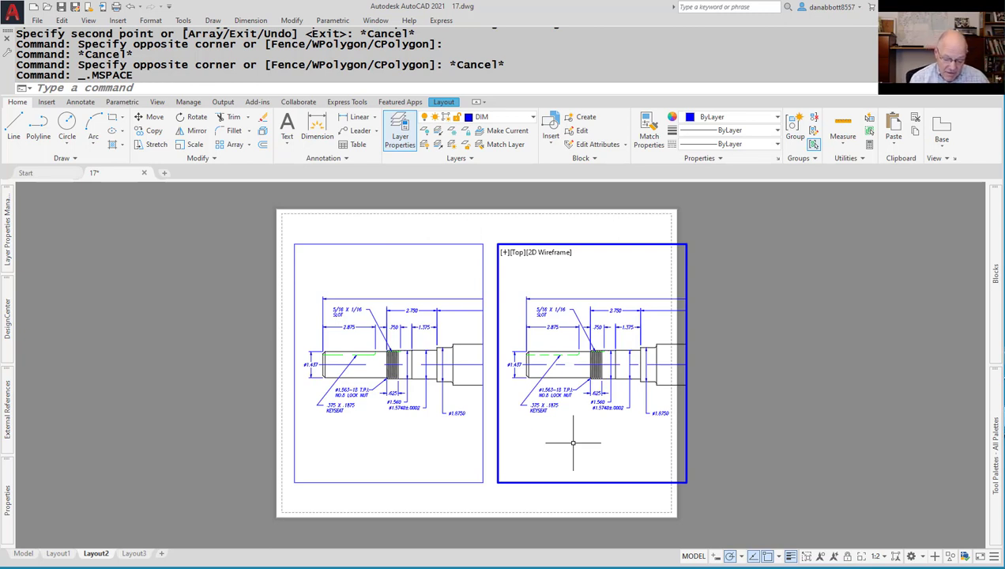
type("-PAN")
key("Return")
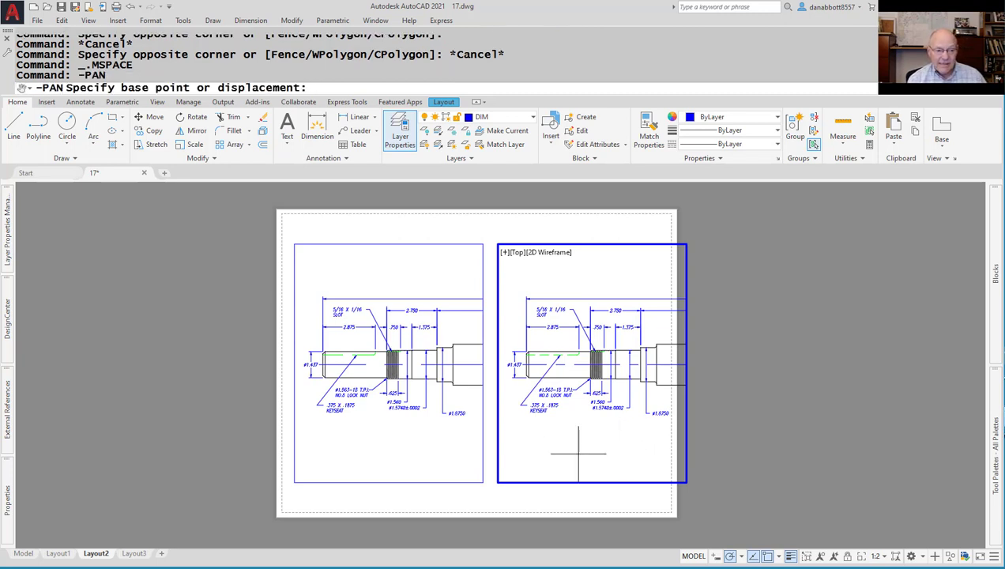
left_click(651, 446)
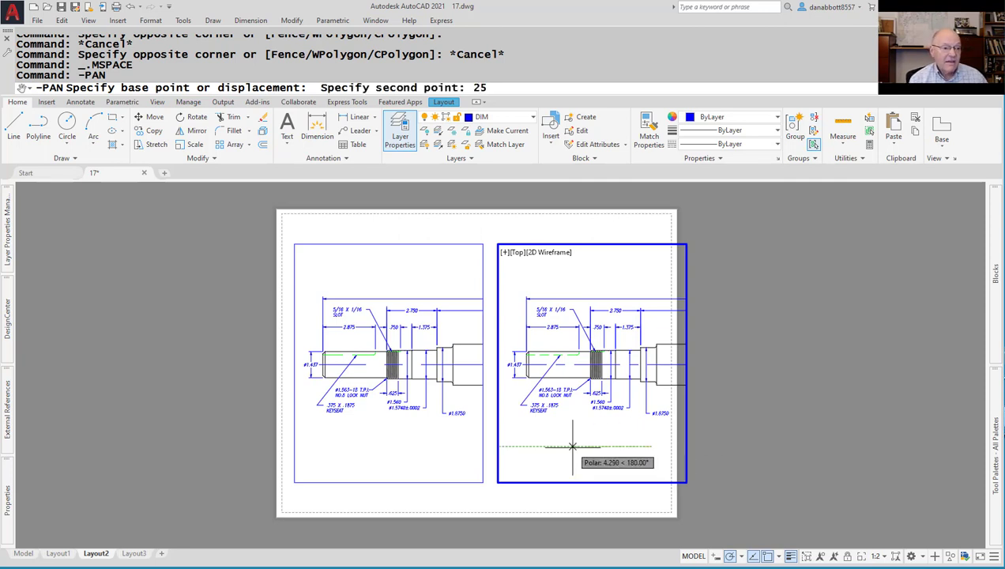
key("Return")
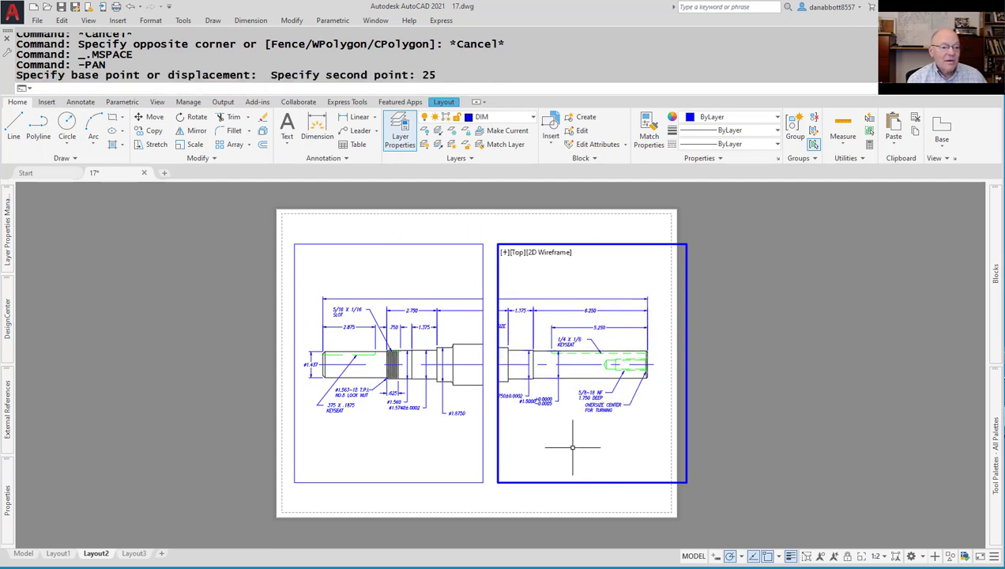
Adjust the shaft's right end in the copied viewport by panning 4 units right, 2 units back left and 1 more left.
key("Return")
left_click(544, 442)
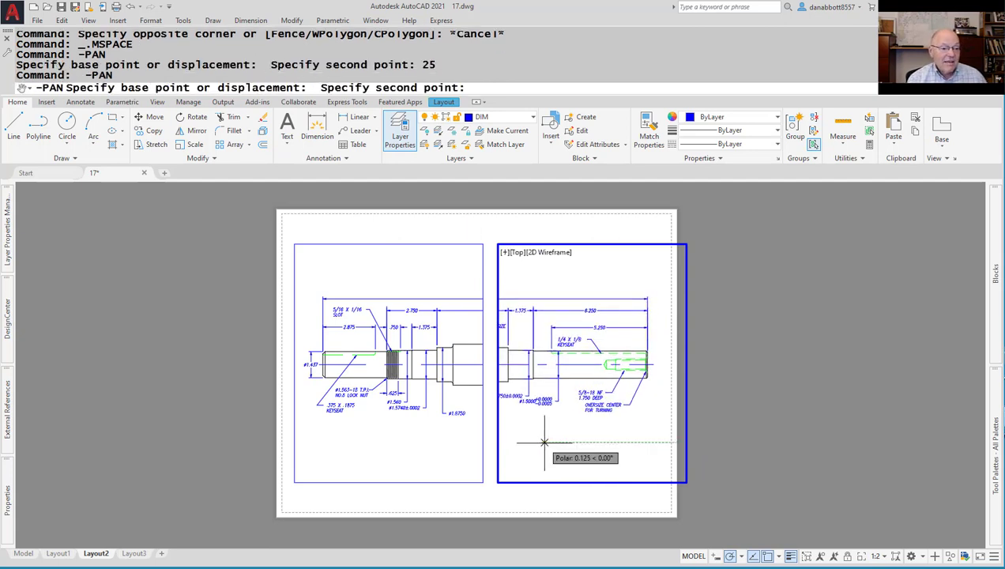
type("4")
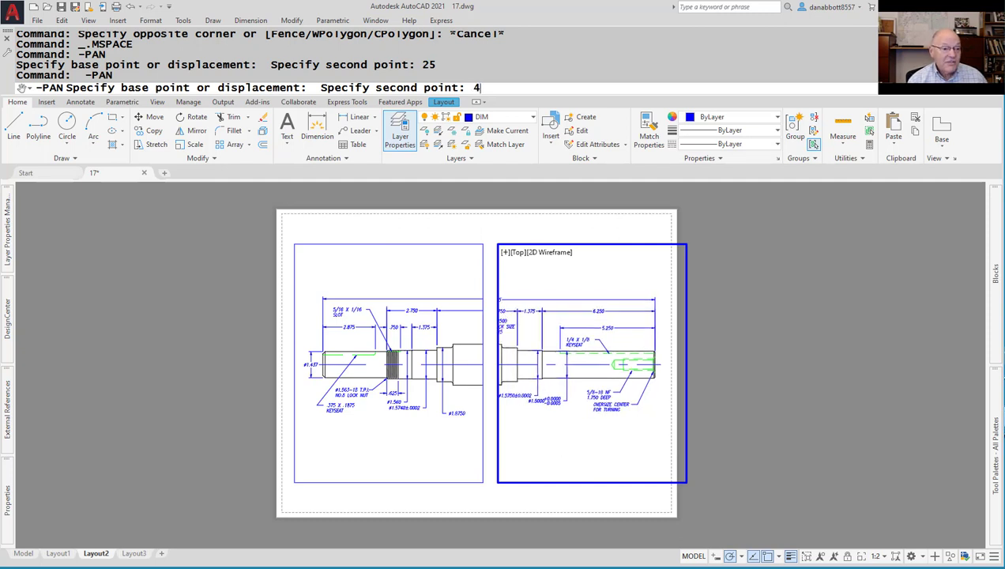
key("Return")
key("Return")
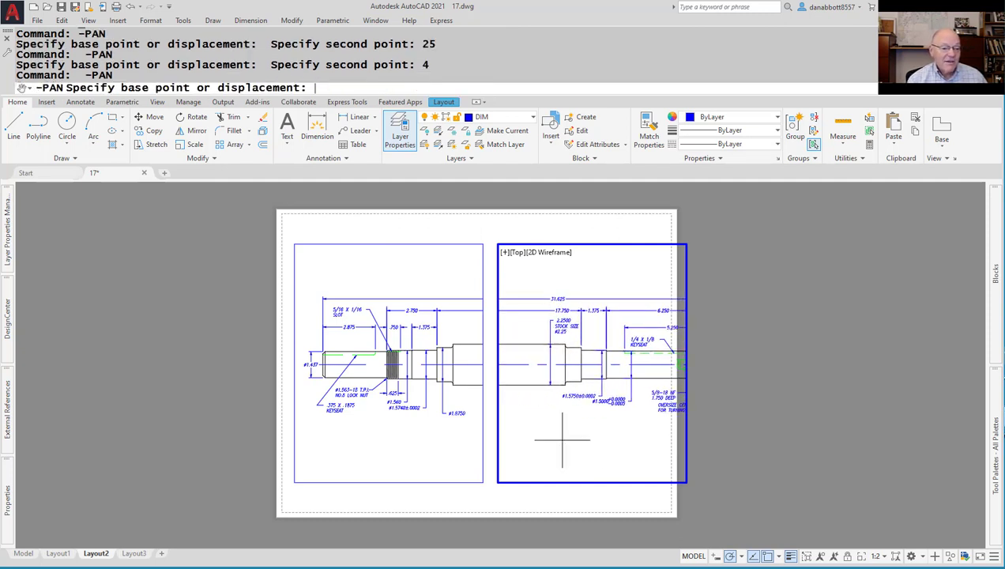
left_click(601, 441)
type("2")
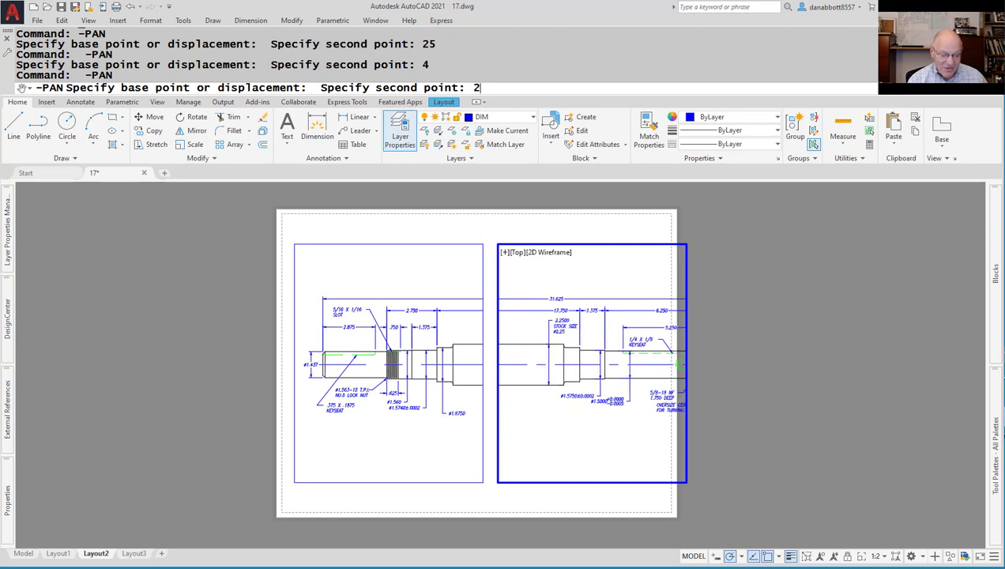
key("Return")
key("Return")
left_click(587, 449)
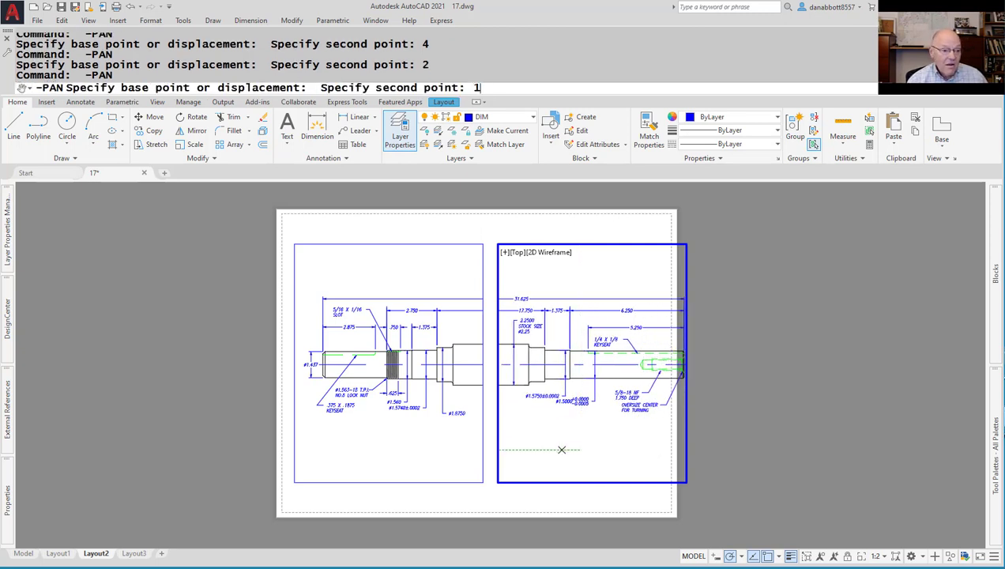
key("Return")
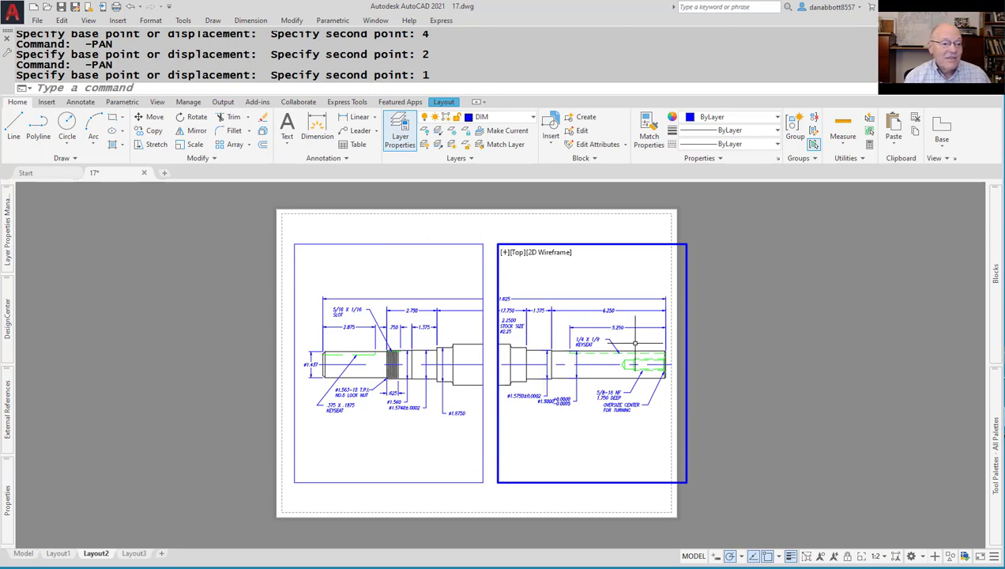
Lock the copied viewport and return to paper space.
left_click(652, 417)
key("Escape")
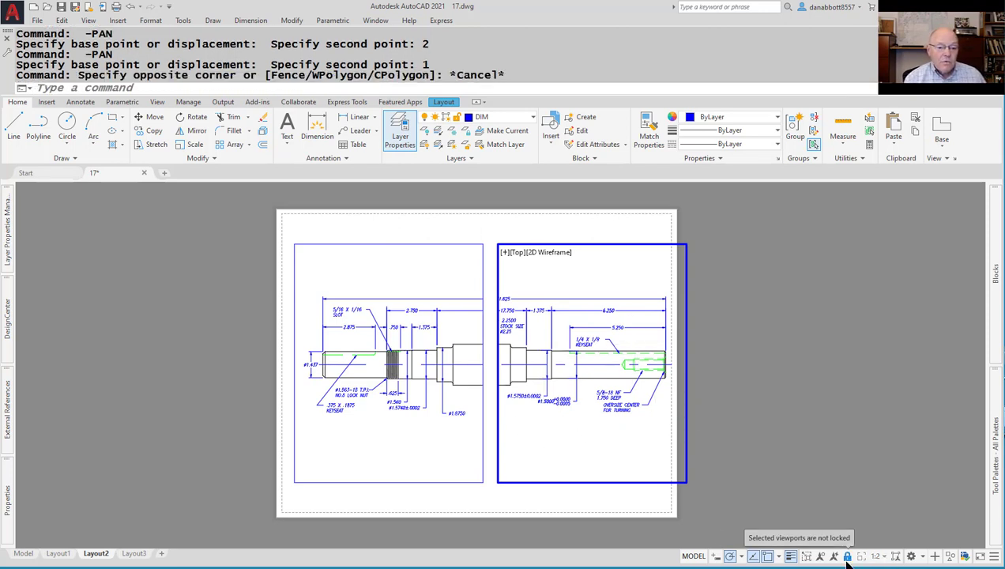
key("Escape")
scroll(566, 382, "up", 4)
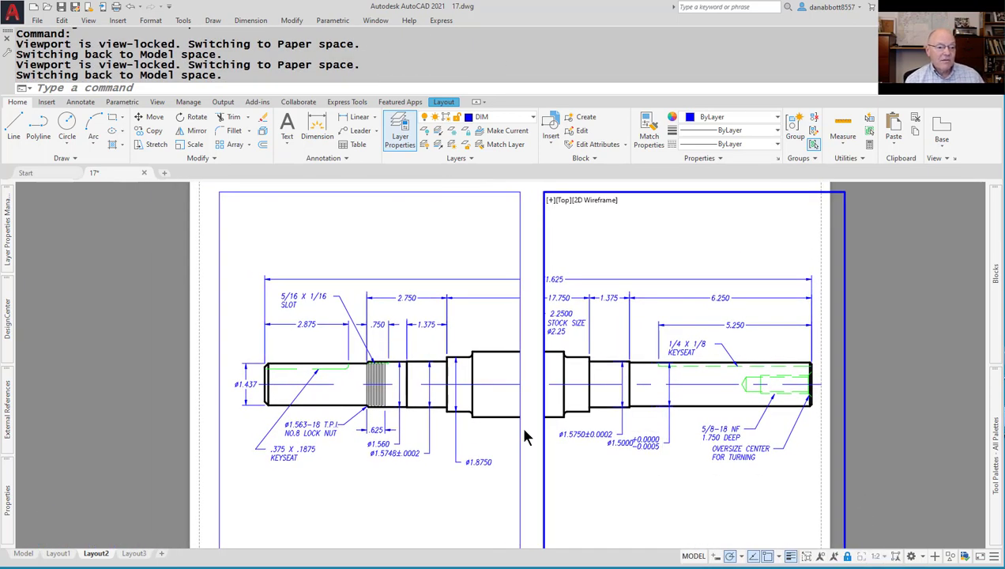
double_click(530, 427)
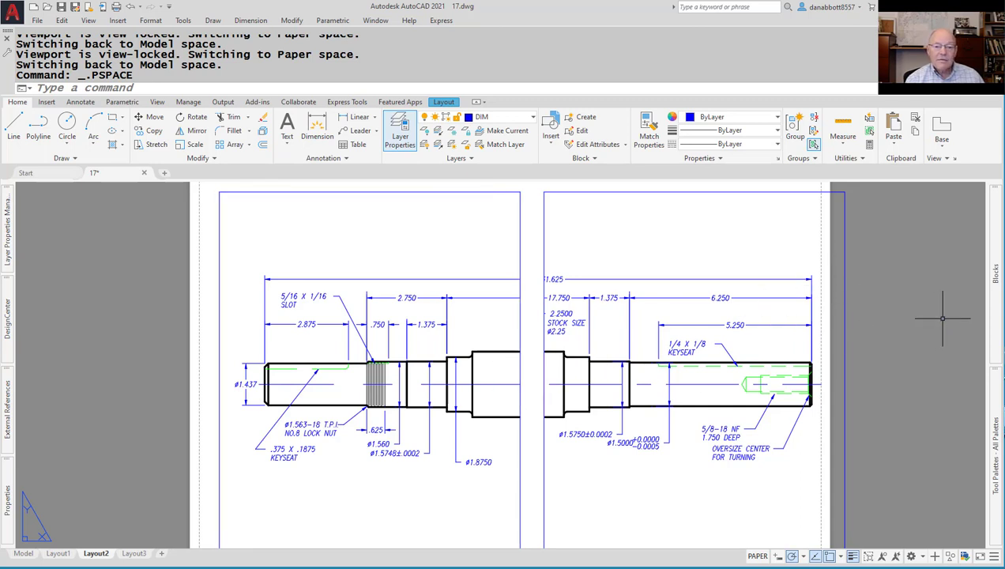
Stretch the right edge of the left viewport slightly inward to widen the gap between the two viewports.
left_click(520, 211)
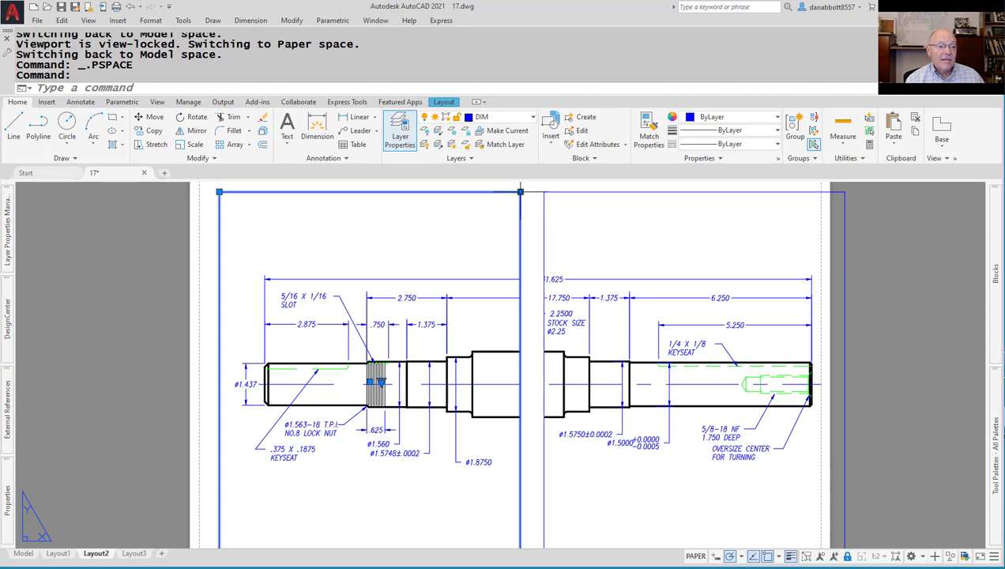
left_click(520, 191)
left_click(512, 194)
key("Escape")
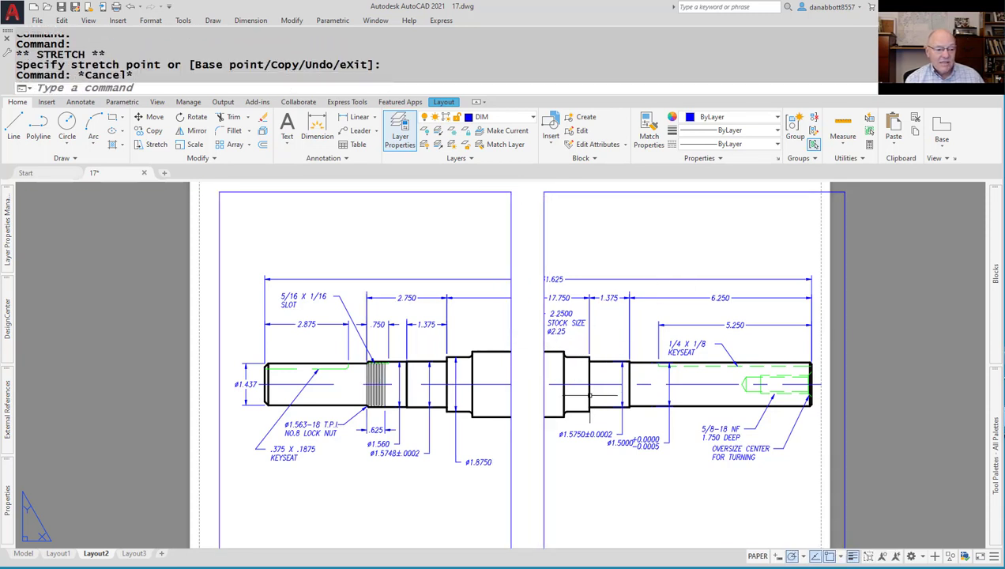
mouse_move(999, 285)
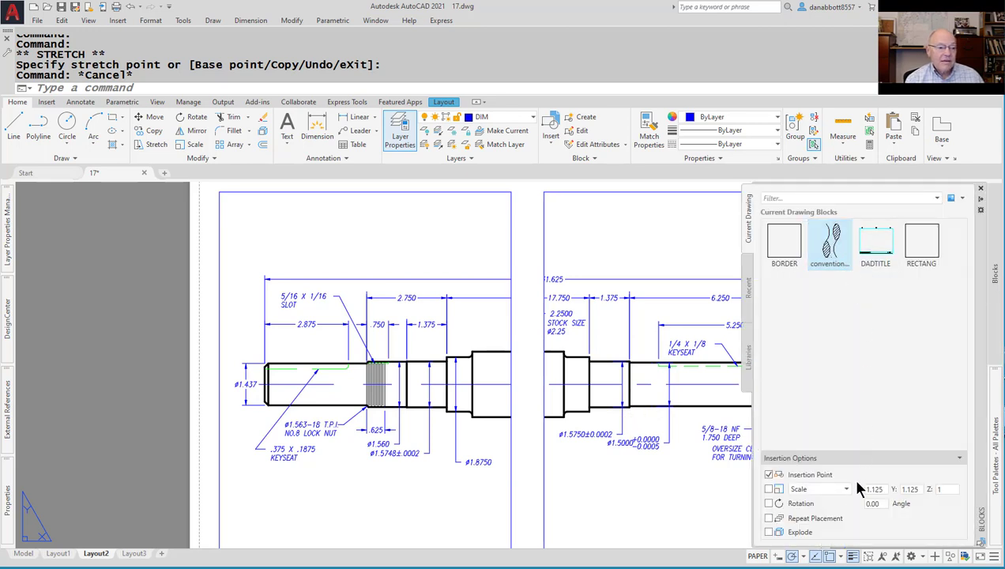
left_click(844, 241)
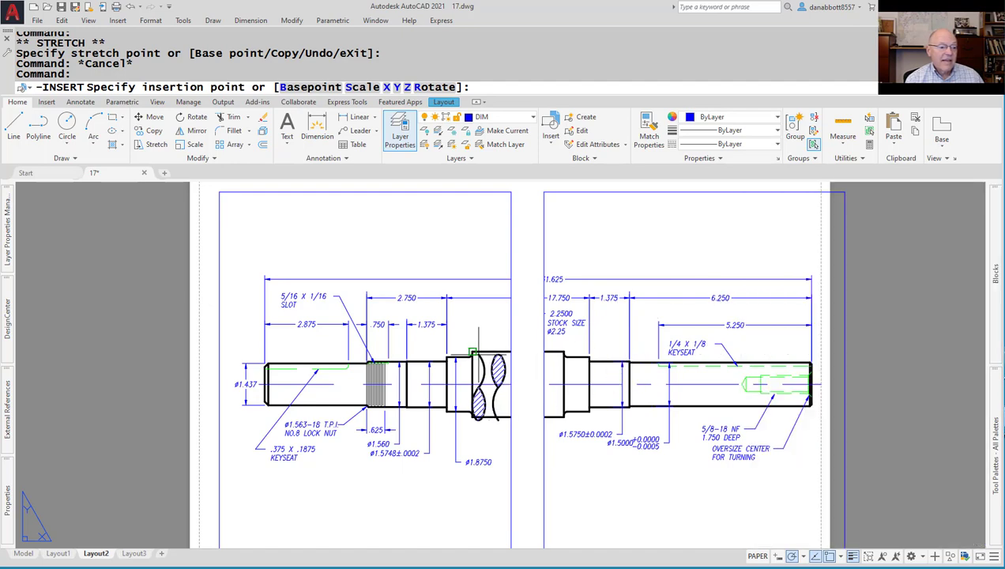
scroll(480, 355, "up", 6)
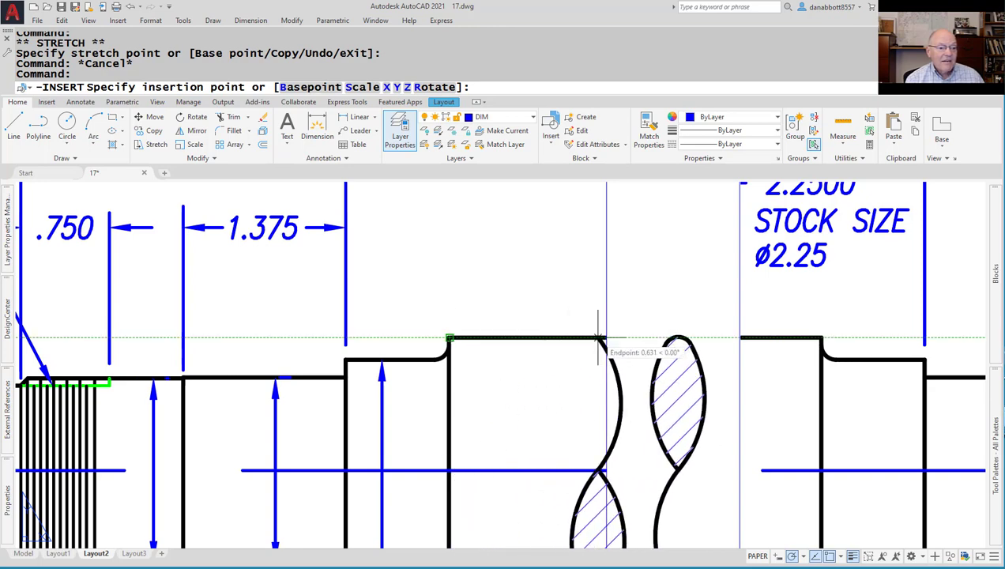
key("Escape")
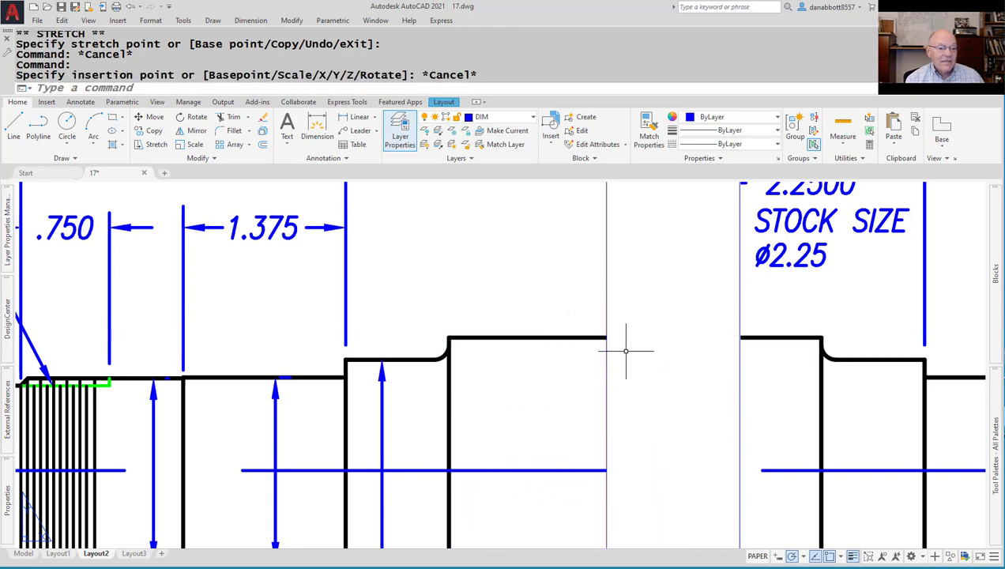
double_click(631, 348)
key("Escape")
Insert the conventional break block where the shaft's upper edge meets the right border of the left viewport.
mouse_move(997, 309)
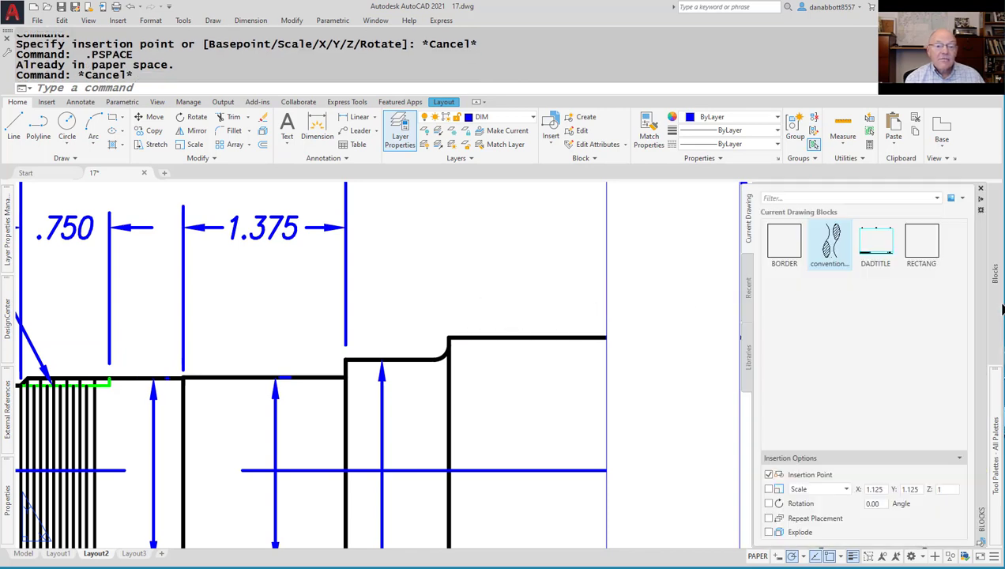
left_click(842, 241)
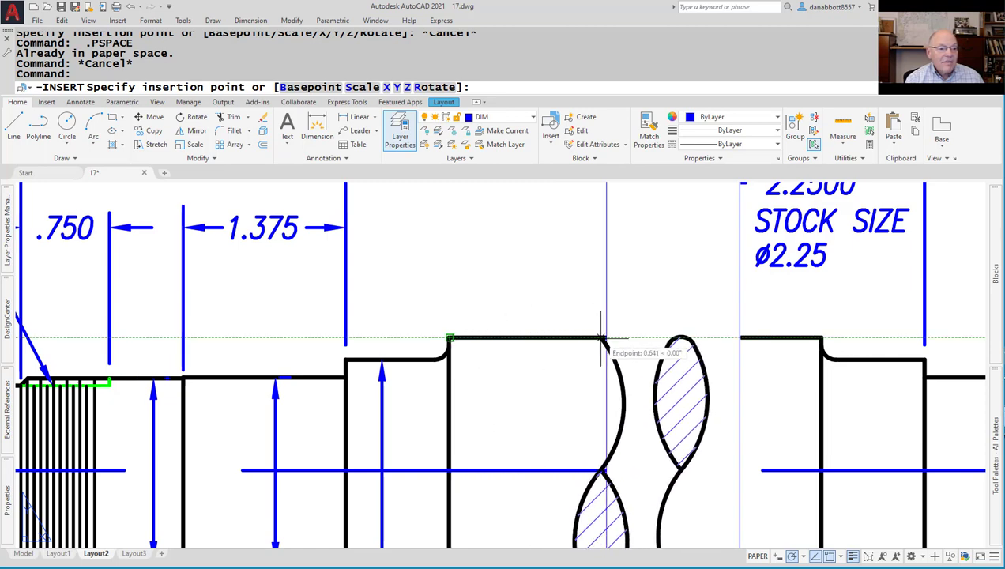
key("Escape")
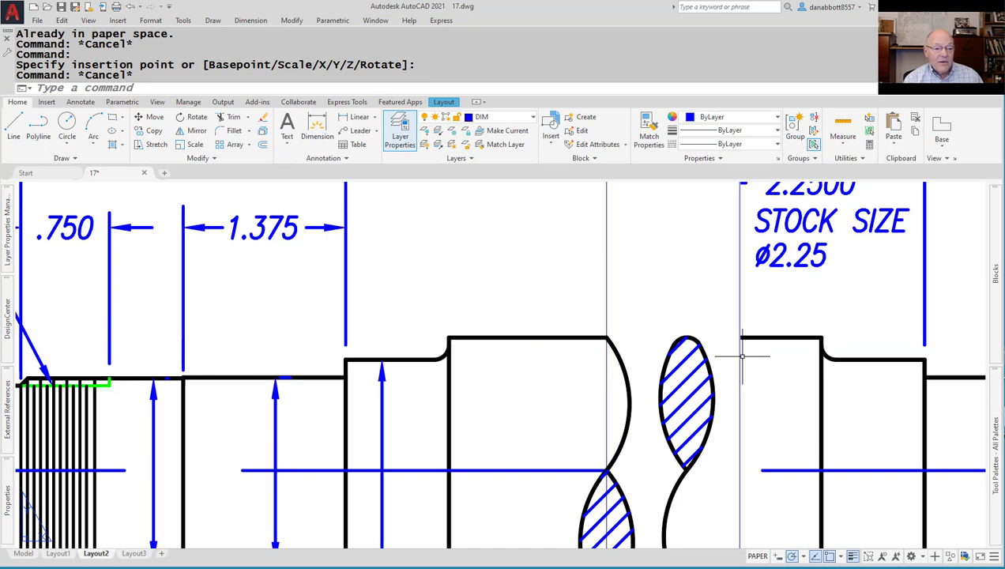
double_click(751, 354)
scroll(736, 299, "down", 2)
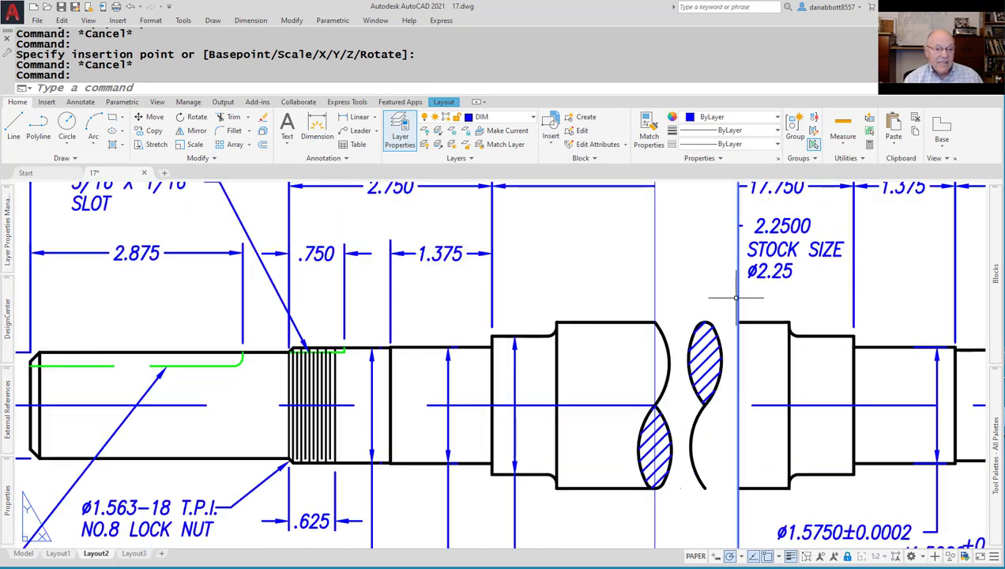
scroll(756, 372, "down", 2)
middle_click_drag(909, 419, 942, 482)
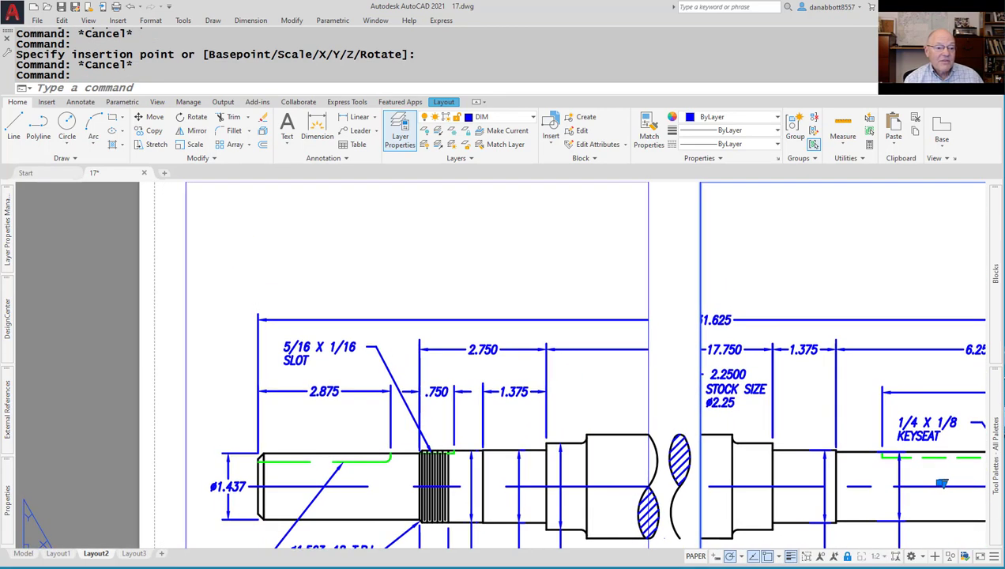
scroll(942, 482, "down", 2)
scroll(928, 494, "up", 2)
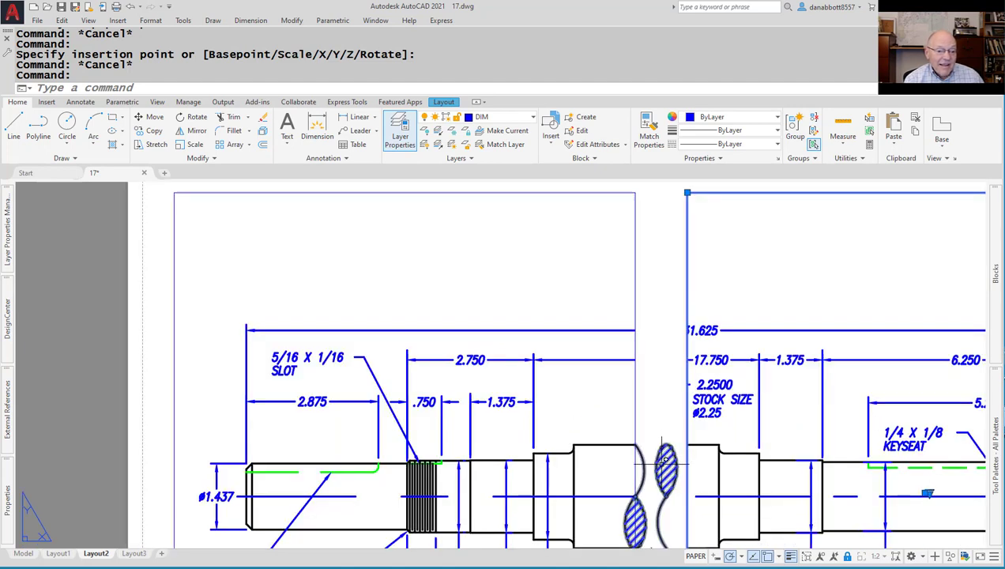
key("Escape")
left_click(670, 427)
key("Escape")
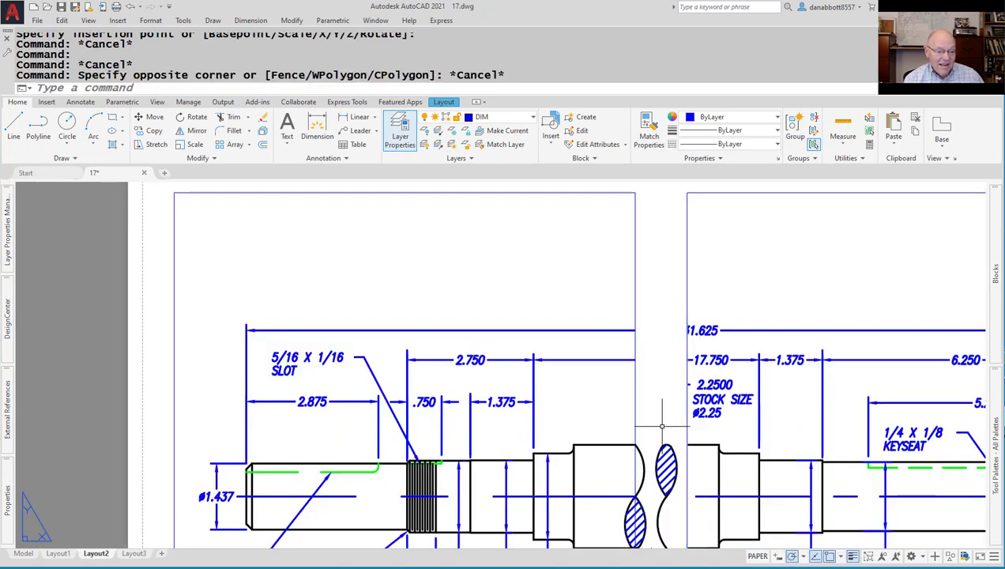
Draw a vertical reference line from the upper tip of the break symbol's right half up to near the viewports' top edge.
type("L")
key("Return")
left_click(667, 446)
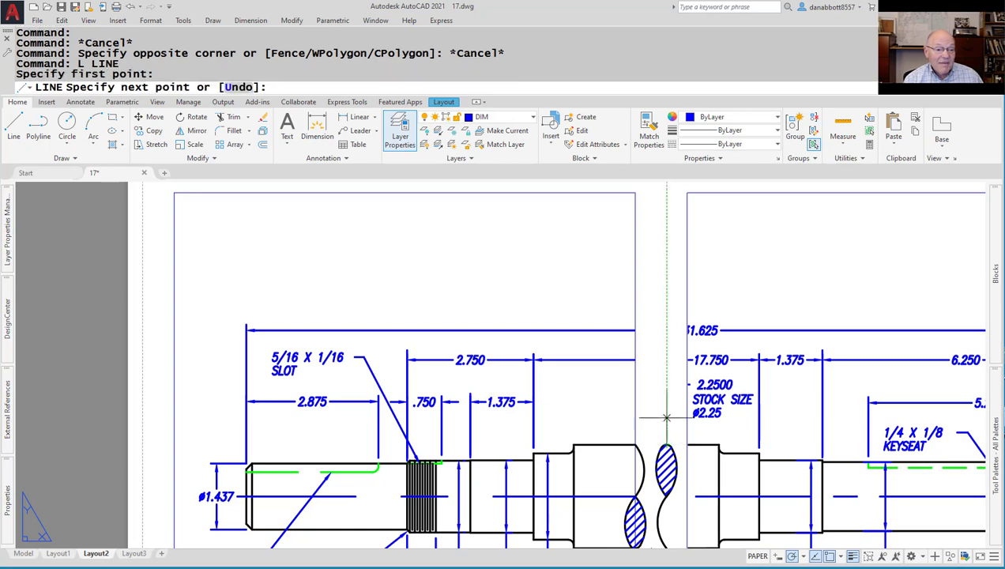
left_click(670, 211)
key("Escape")
Draw a short line from the right viewport's upper-left corner perpendicular to the vertical reference line.
scroll(713, 206, "down", 2)
scroll(712, 206, "up", 3)
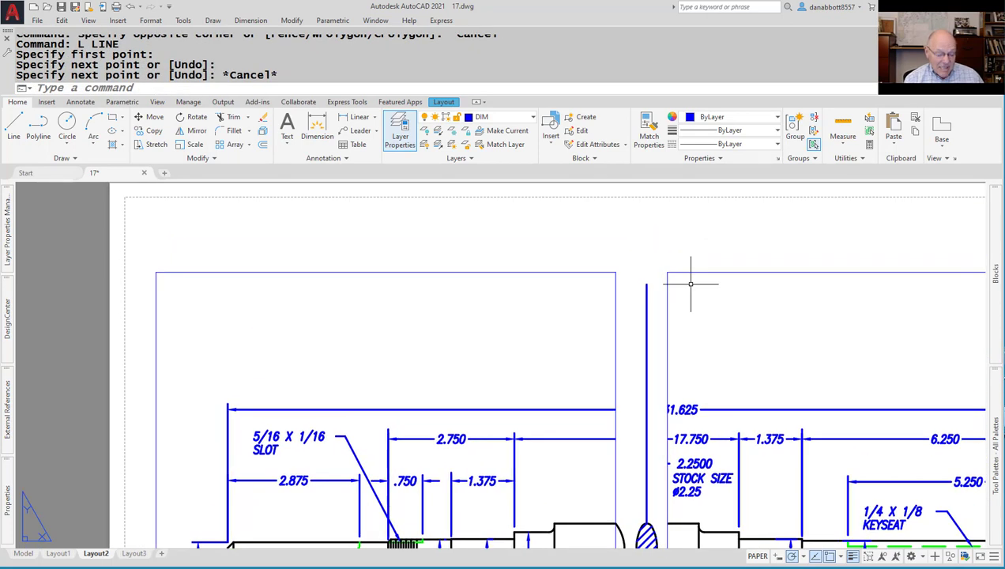
key("Escape")
left_click(709, 269)
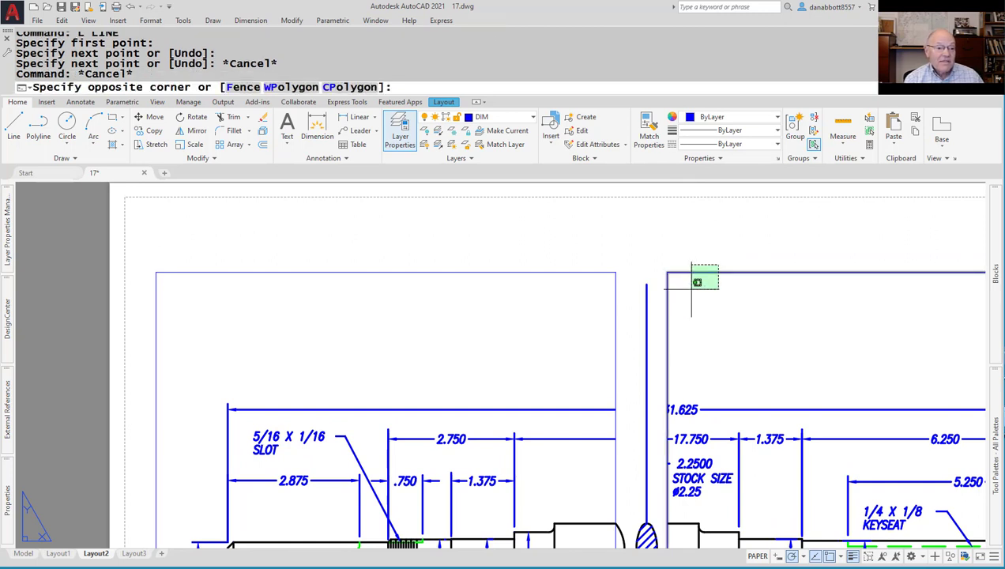
key("Return")
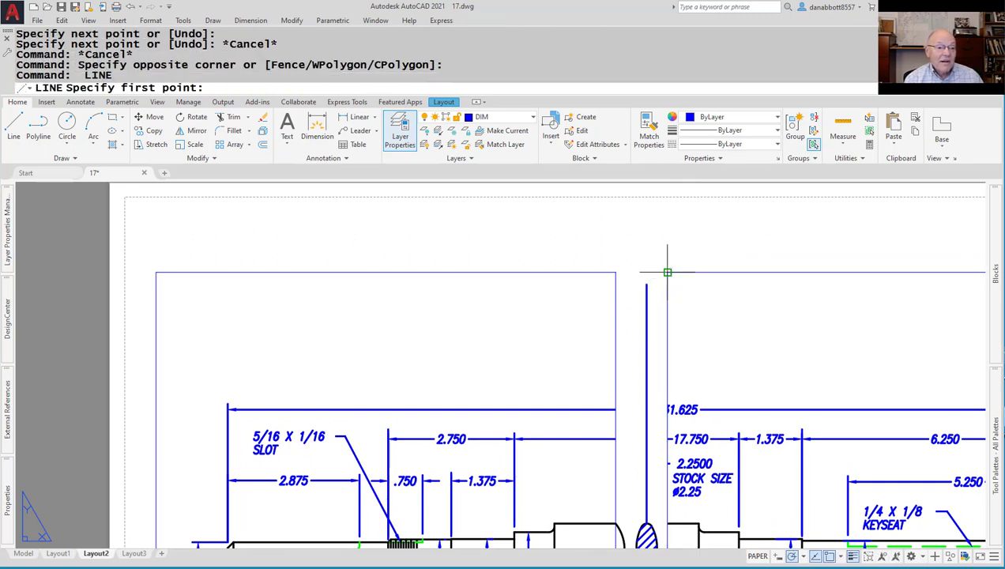
left_click(668, 272)
type("PER")
key("Return")
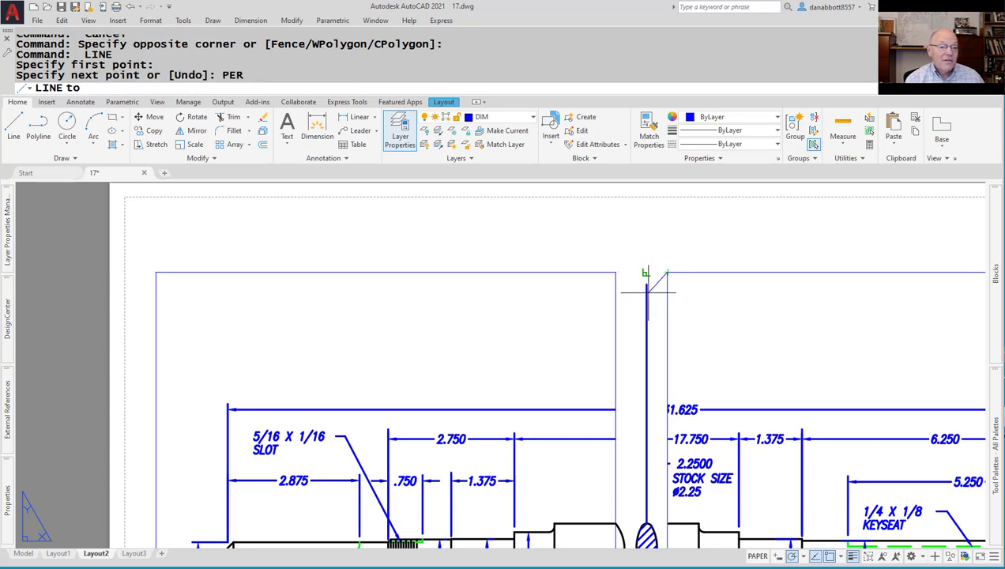
left_click(646, 275)
key("Escape")
key("Escape")
Erase the short line between the right viewport's corner and the vertical reference line.
left_click(657, 273)
type("e")
key("Return")
Stretch the right viewport's upper-left corner to the vertical reference line with a perpendicular snap so its left edge meets the break symbol.
left_click(699, 269)
left_click(669, 275)
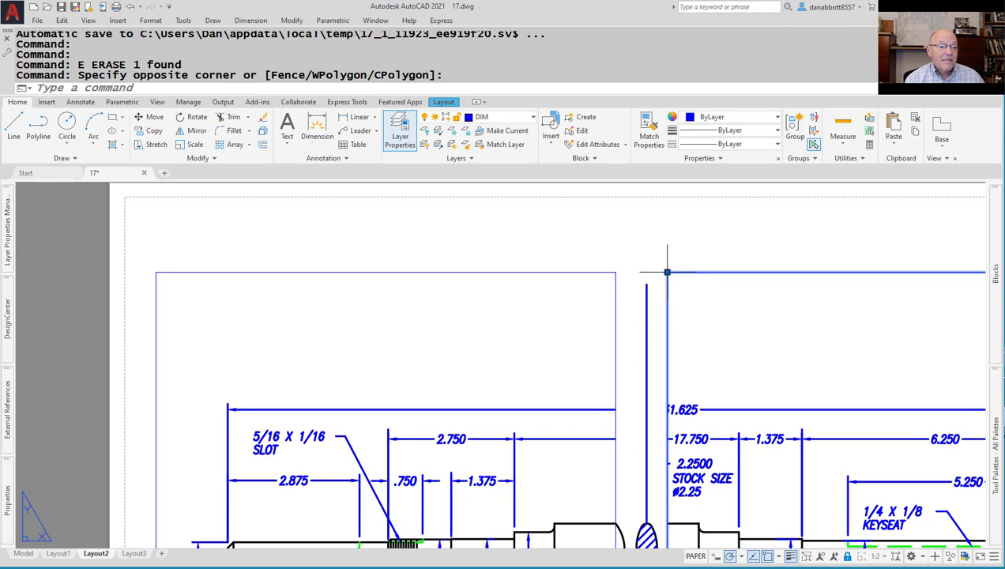
left_click(668, 272)
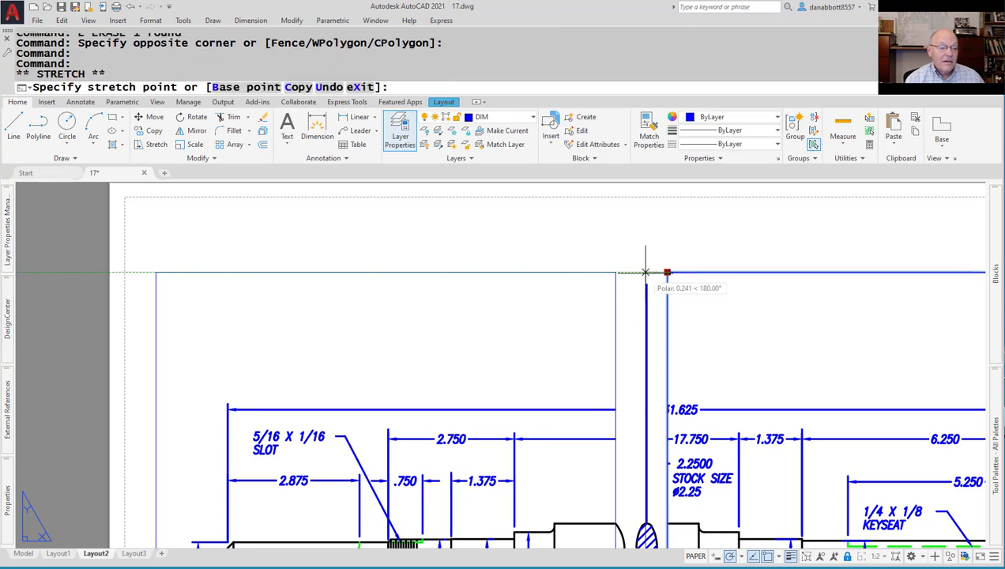
type("per")
key("Return")
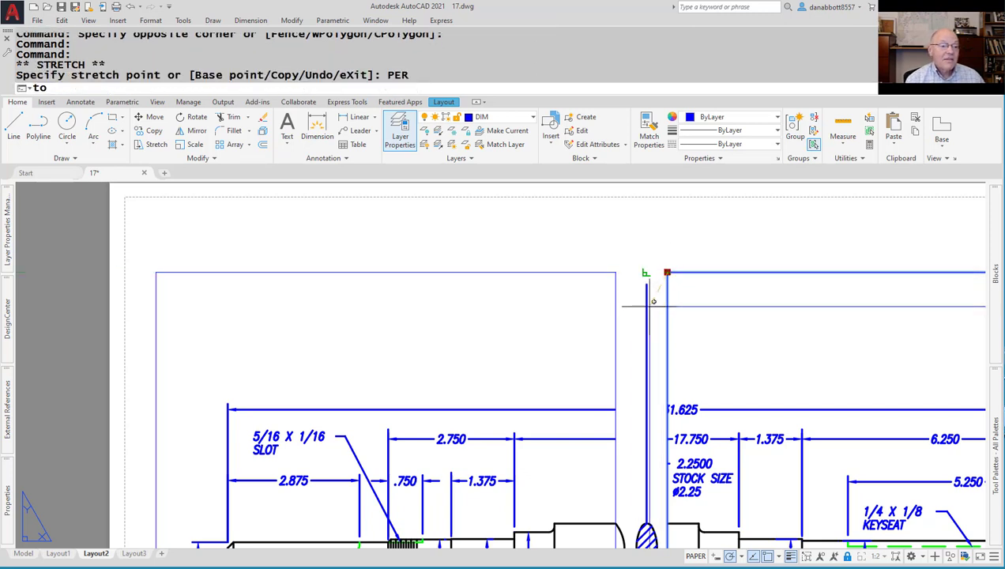
left_click(647, 308)
key("Escape")
key("Escape")
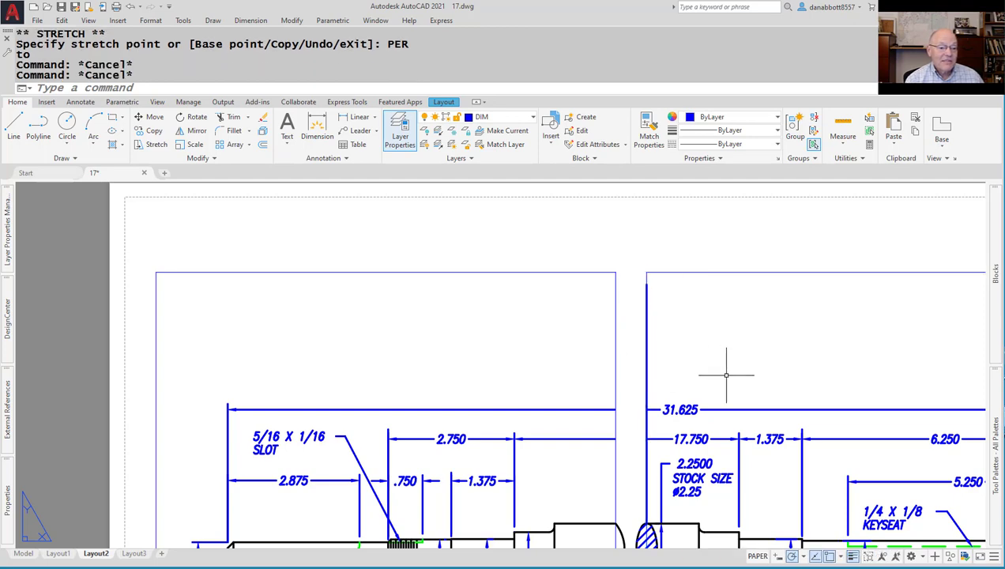
middle_click_drag(664, 457, 656, 274)
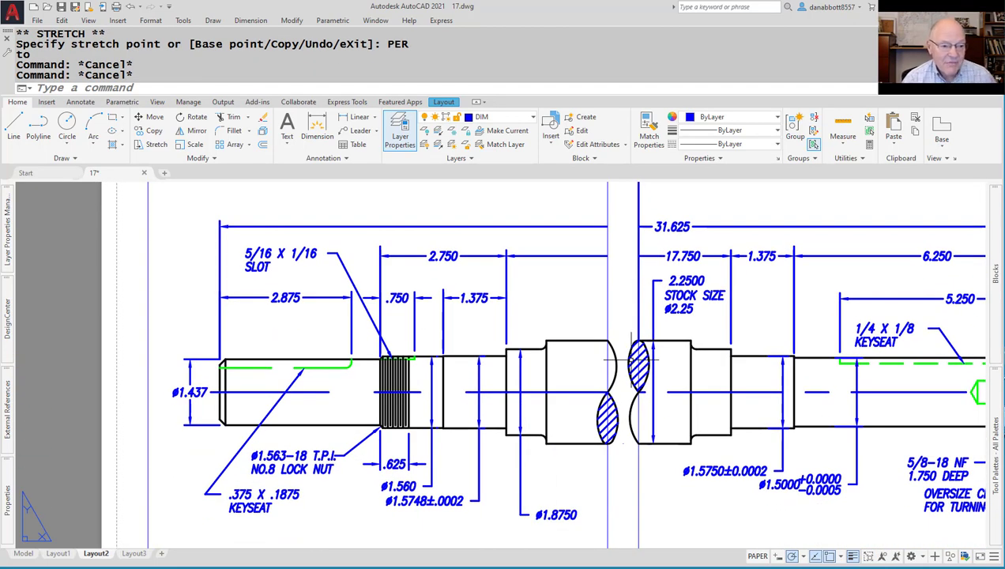
left_click(633, 360)
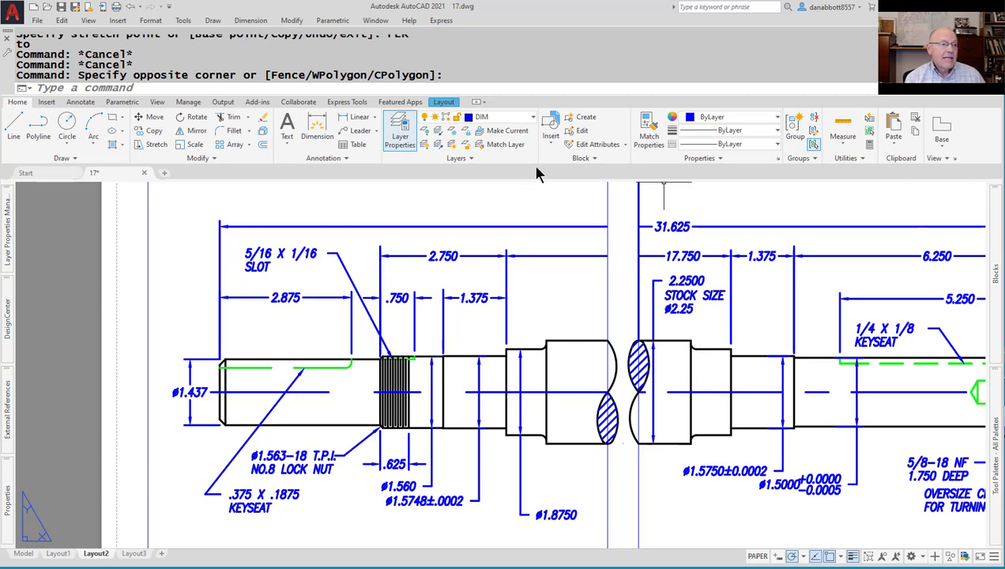
Open the drawing 19.dwg in place of the current one with the custom command 19.
left_click(219, 89)
type("18")
key("Return")
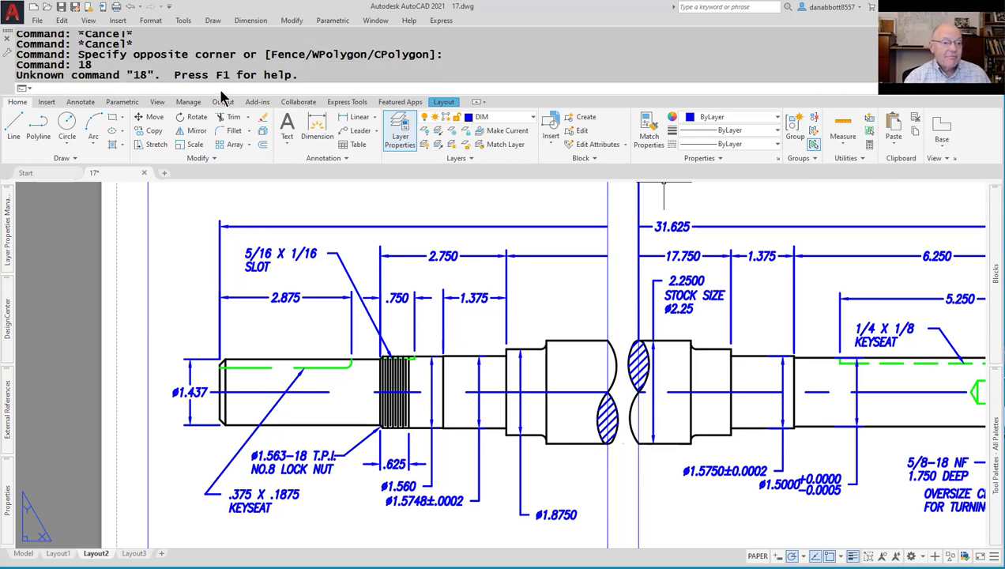
key("Escape")
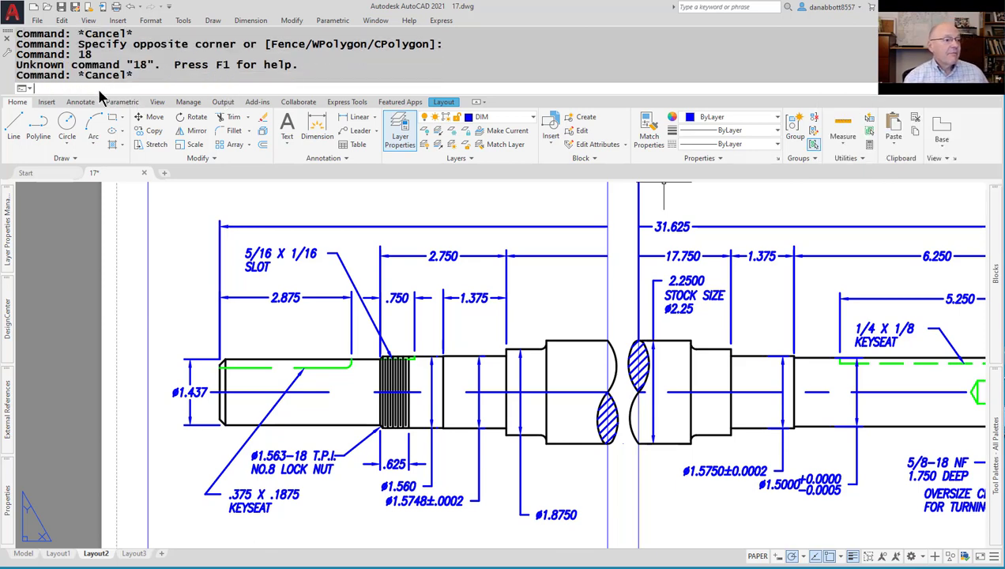
type("19")
key("Return")
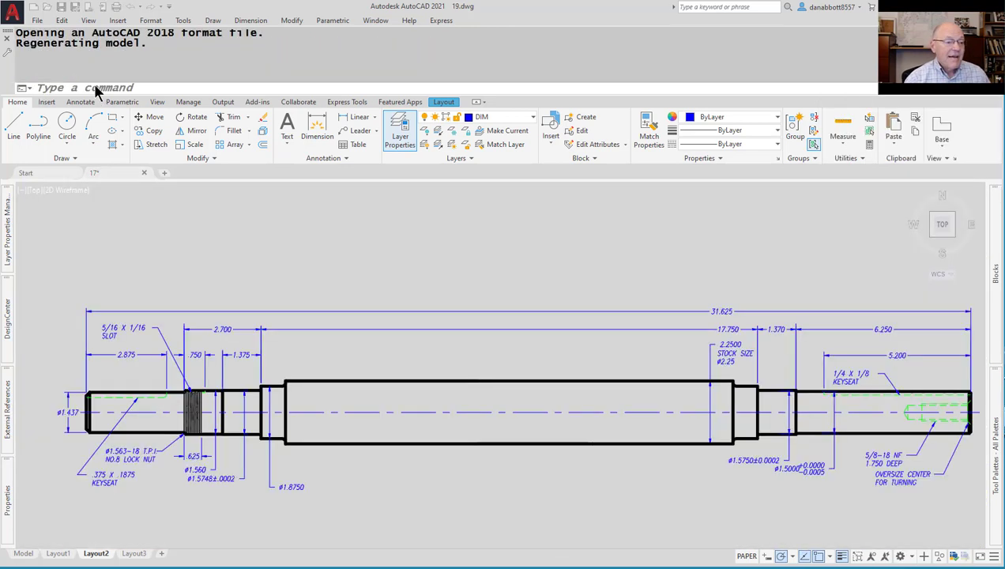
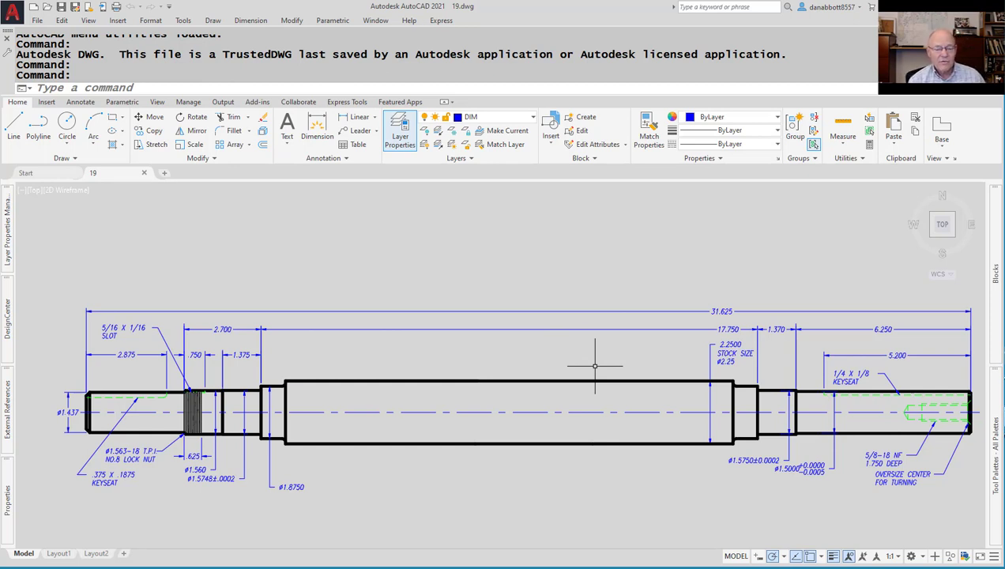
type("DT")
key("Return")
key("Escape")
type("DT")
key("Return")
left_click(320, 218)
key("Escape")
Write DIMREASSOC as single-line text in the empty area above the shaft in model space.
type("DT")
key("Return")
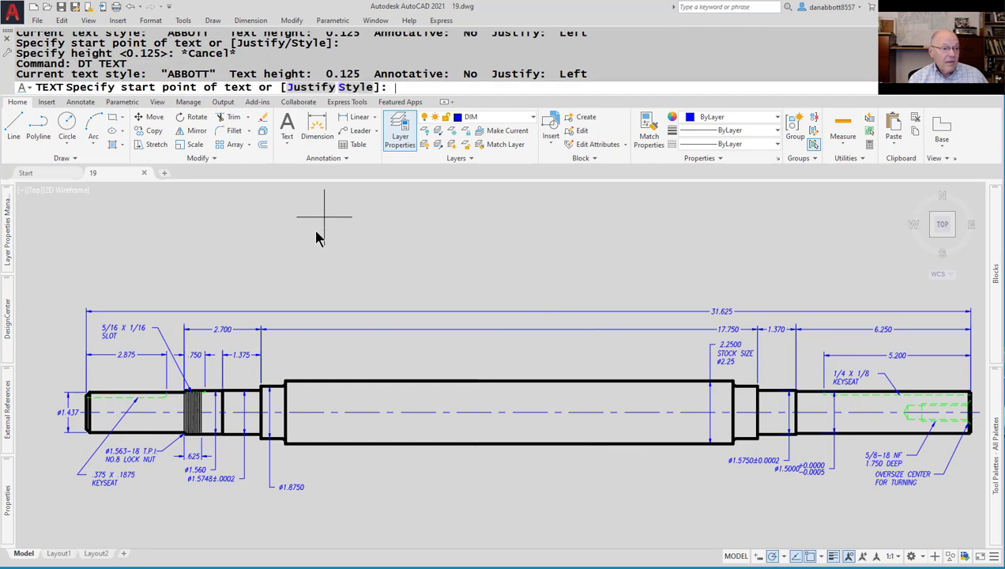
left_click(325, 217)
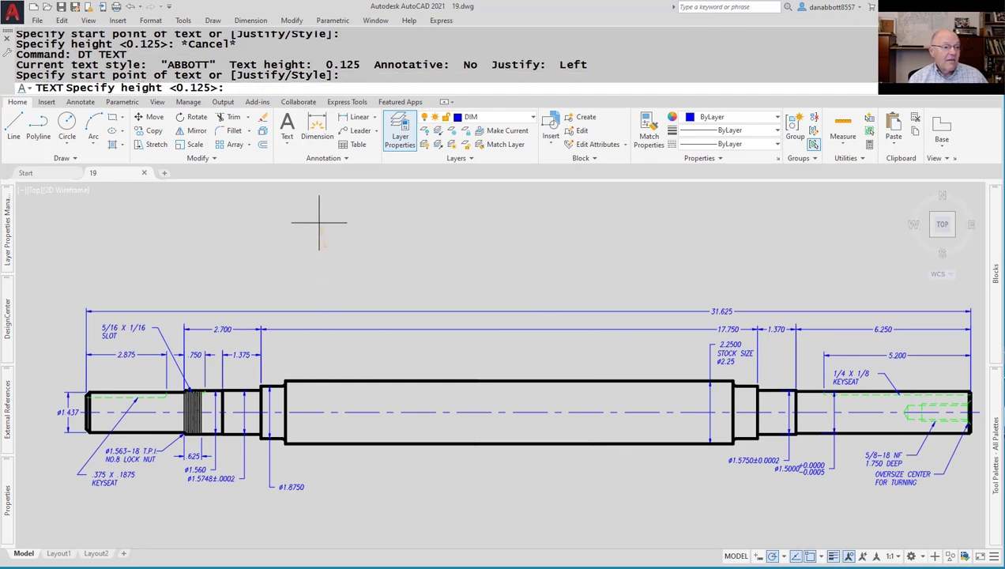
left_click(326, 221)
type("DIMREASSOC")
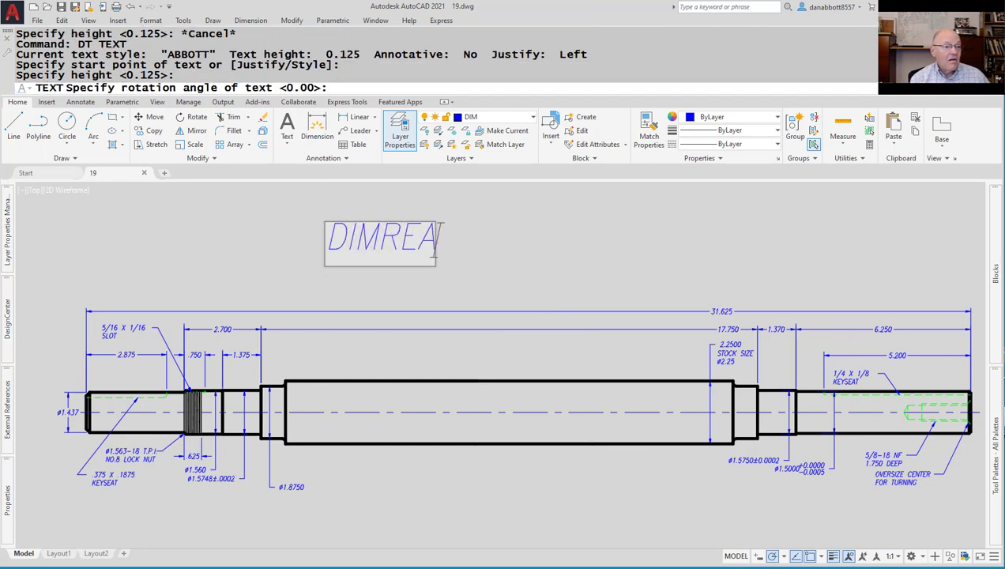
key("Return")
key("Return")
Run DIMREASSOC on ALL objects to restore the measured values of the overridden shaft dimensions.
type("DIMREASSOC")
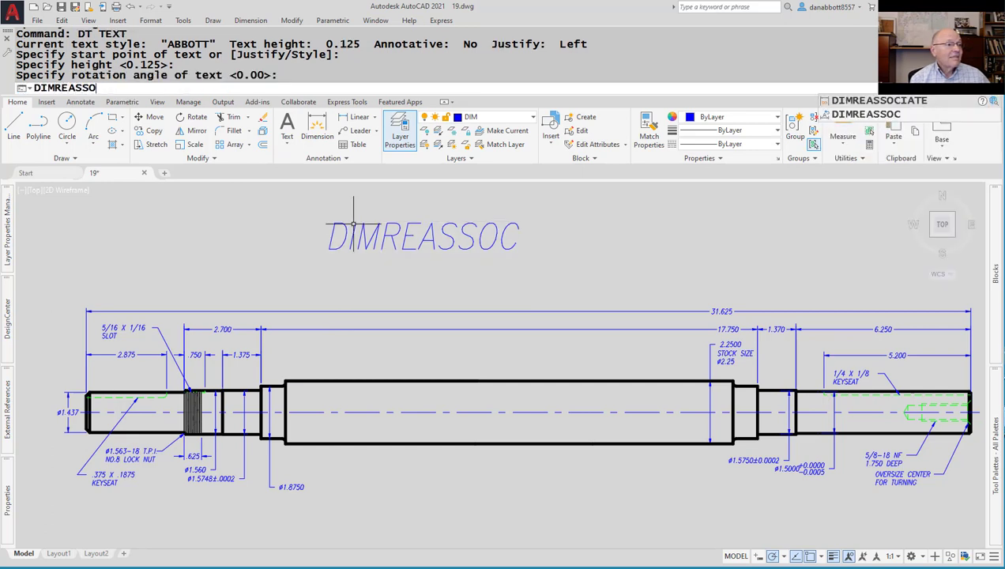
key("Return")
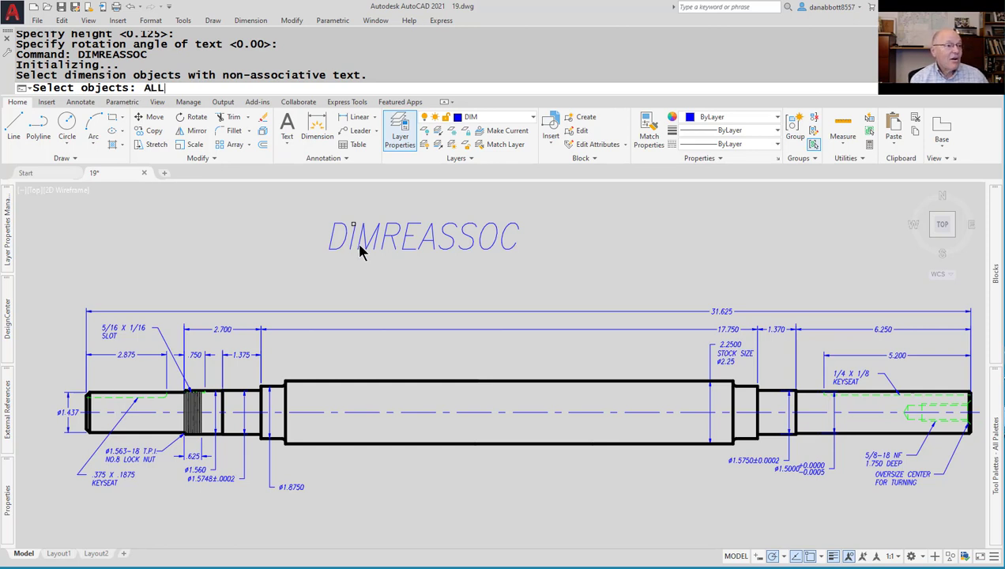
key("Return")
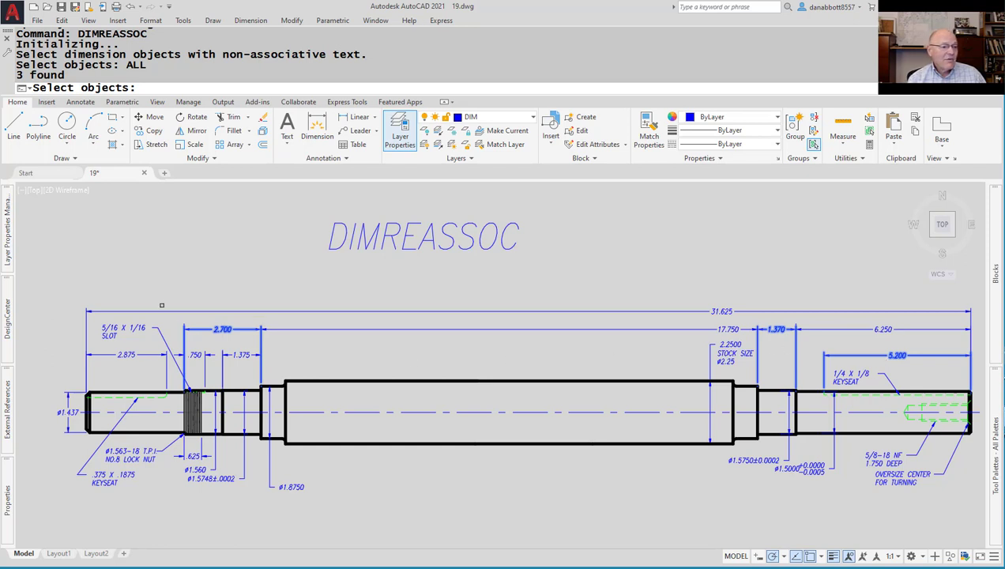
scroll(162, 305, "up", 2)
scroll(243, 352, "down", 2)
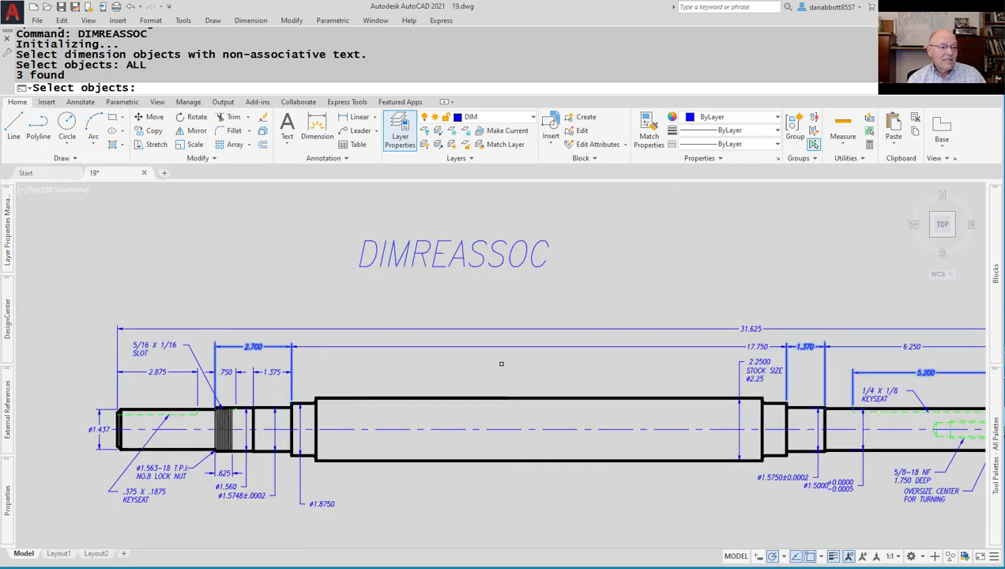
scroll(824, 360, "up", 2)
scroll(824, 361, "down", 2)
scroll(954, 376, "up", 2)
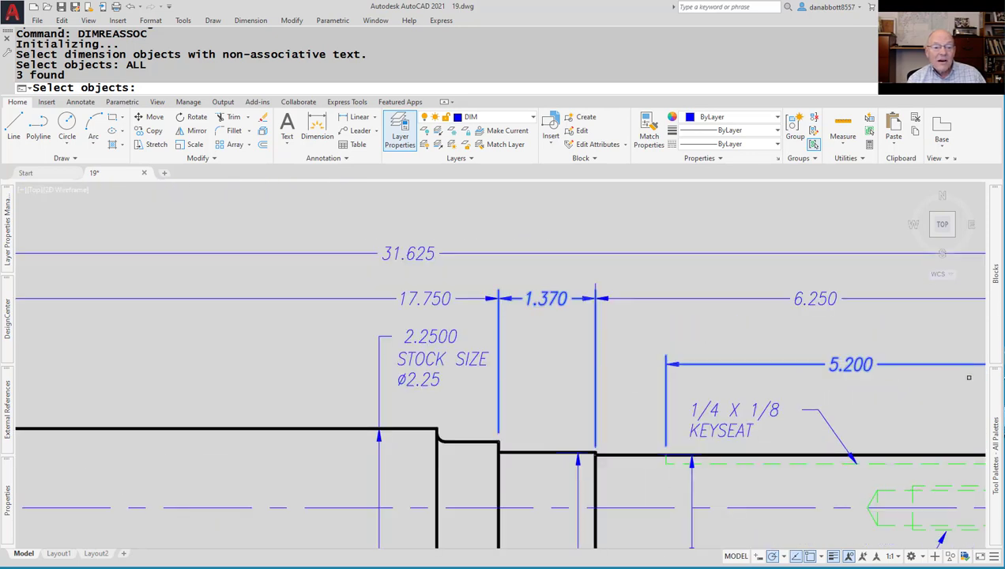
scroll(955, 376, "down", 2)
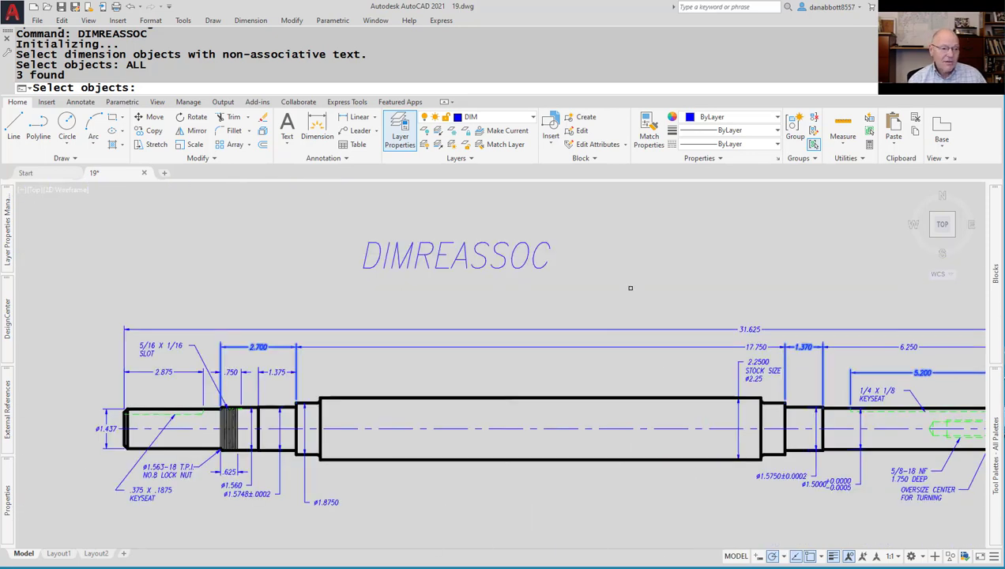
key("Return")
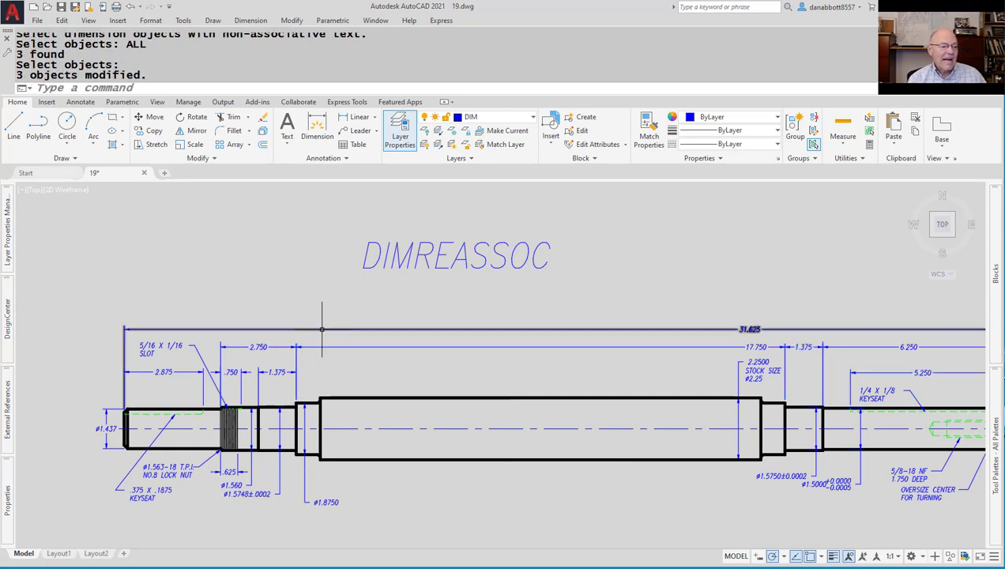
Review the shaft dimensions and undo the dimension text reassociation.
scroll(253, 352, "up", 2)
scroll(281, 365, "down", 2)
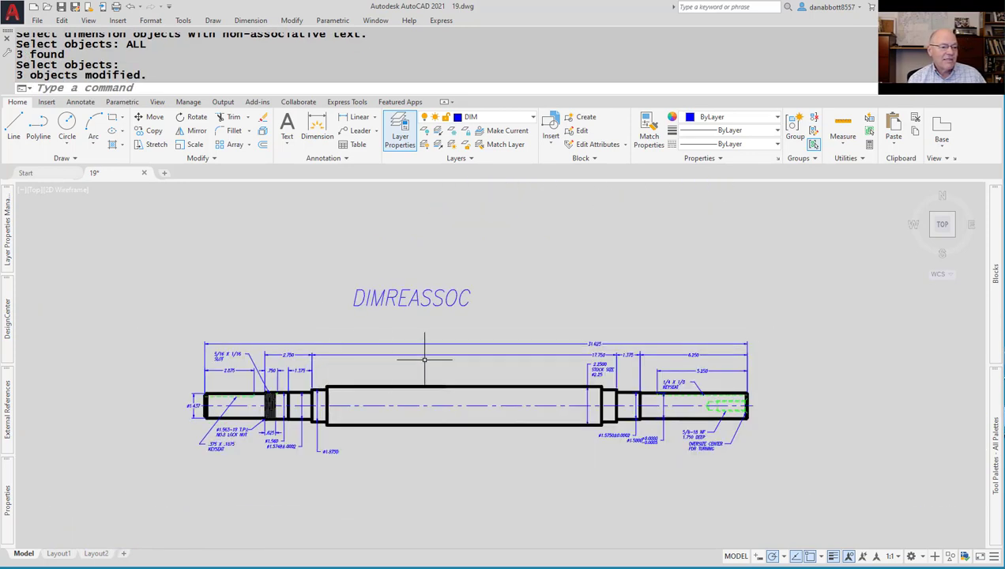
scroll(650, 368, "up", 2)
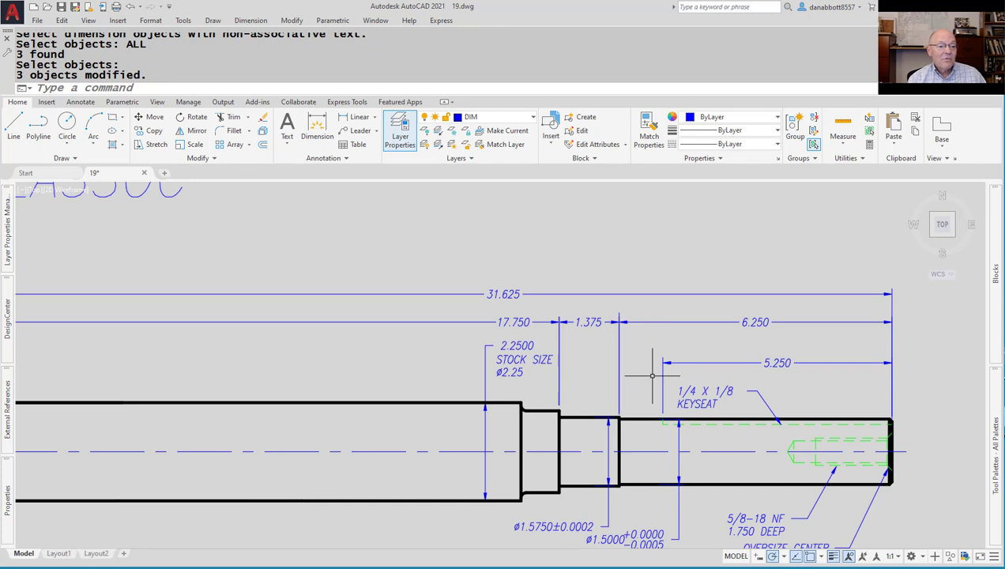
scroll(714, 388, "down", 2)
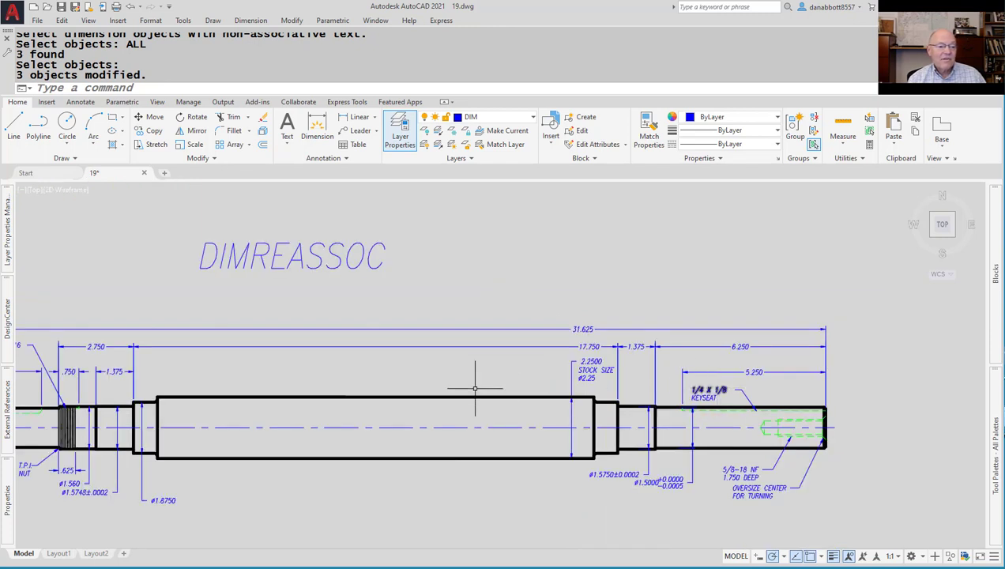
scroll(391, 354, "down", 2)
middle_click_drag(379, 348, 473, 357)
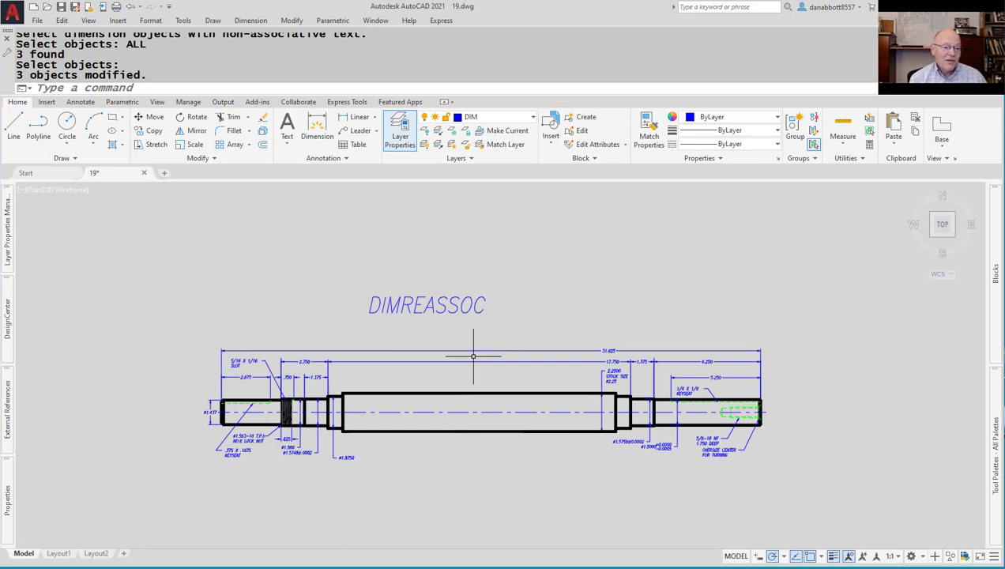
scroll(474, 357, "up", 2)
type("U")
key("Return")
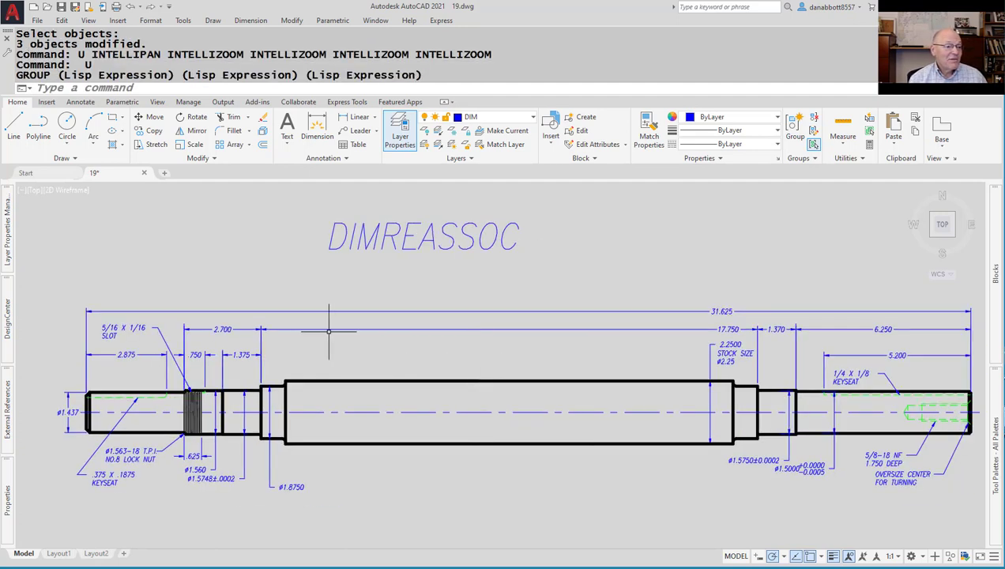
Highlight the overridden dimensions with DIMREASSOC and ALL, examine the one above the threaded section, and leave without modifying them.
type("DIMREASSOC")
key("Return")
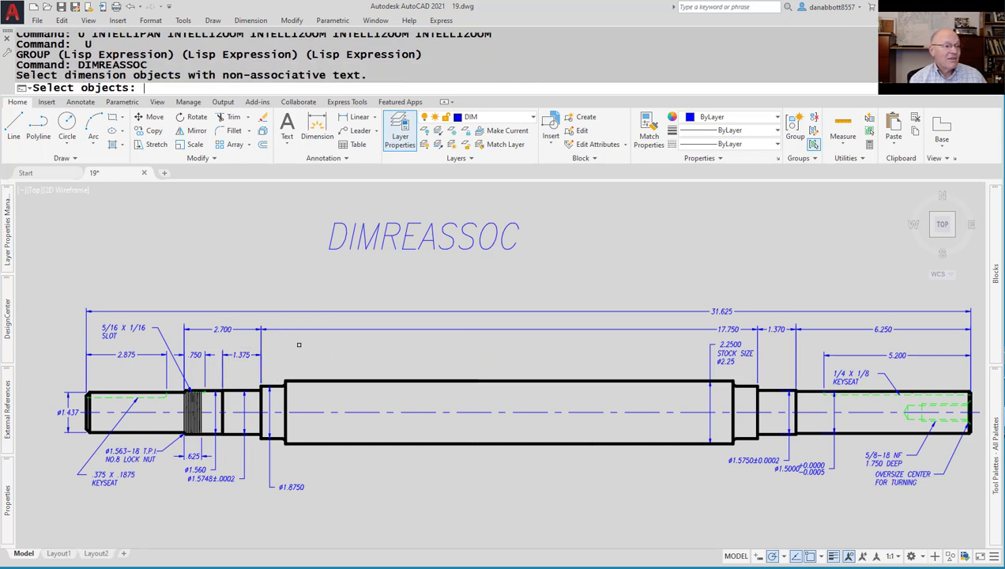
type("ALL")
key("Return")
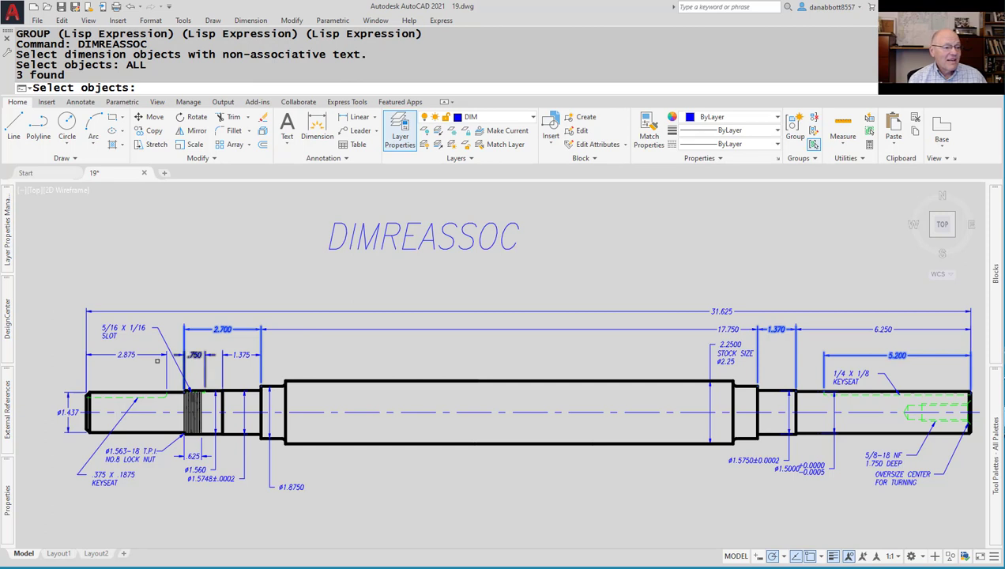
scroll(200, 326, "up", 5)
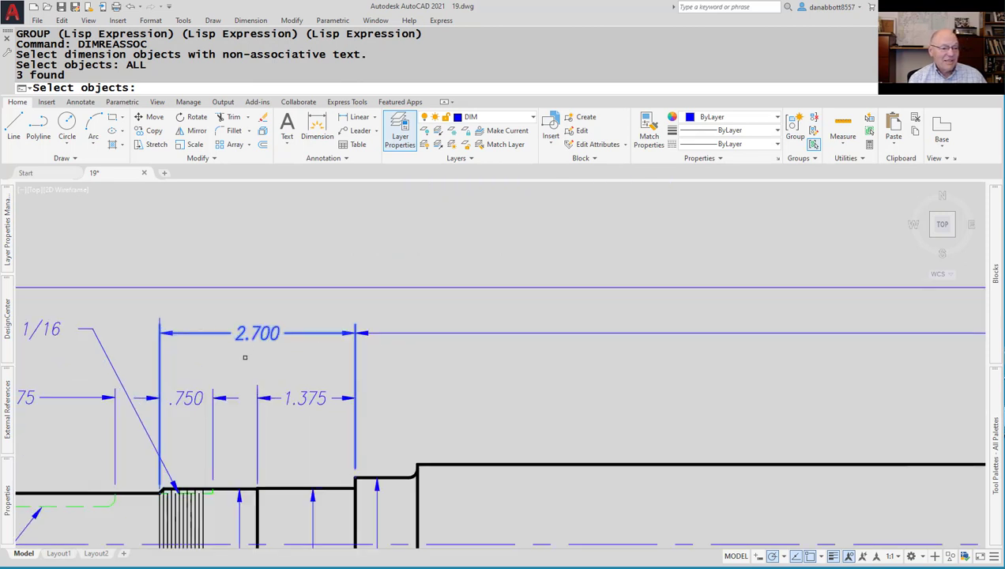
scroll(267, 354, "down", 2)
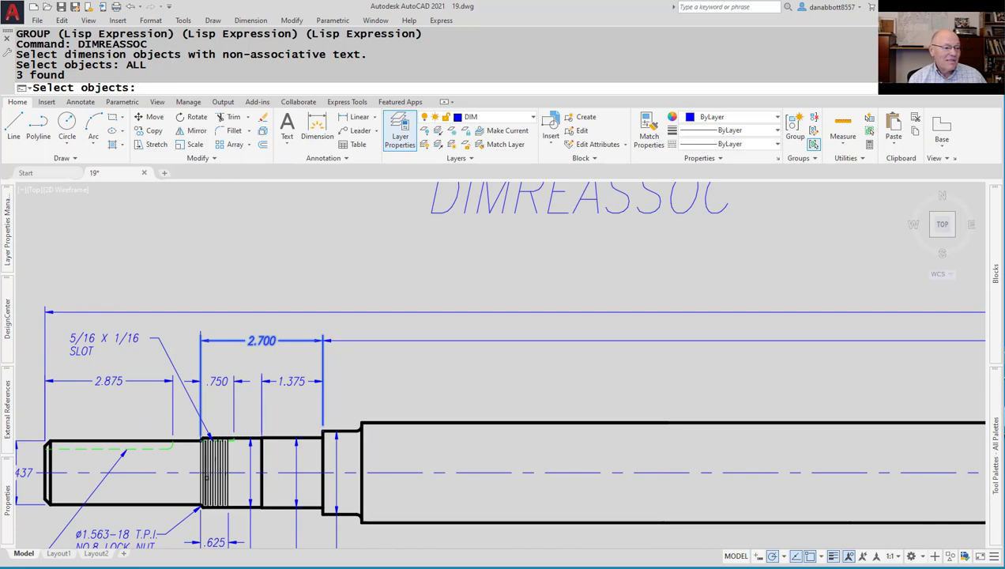
key("Escape")
Offset the vertical shoulder line at the right end of the 1.375 section by 2.7 toward the threads.
middle_click_drag(231, 465, 205, 338)
scroll(209, 371, "up", 2)
mouse_move(206, 261)
middle_mouse_down()
mouse_move(231, 321)
mouse_move(257, 328)
middle_mouse_up()
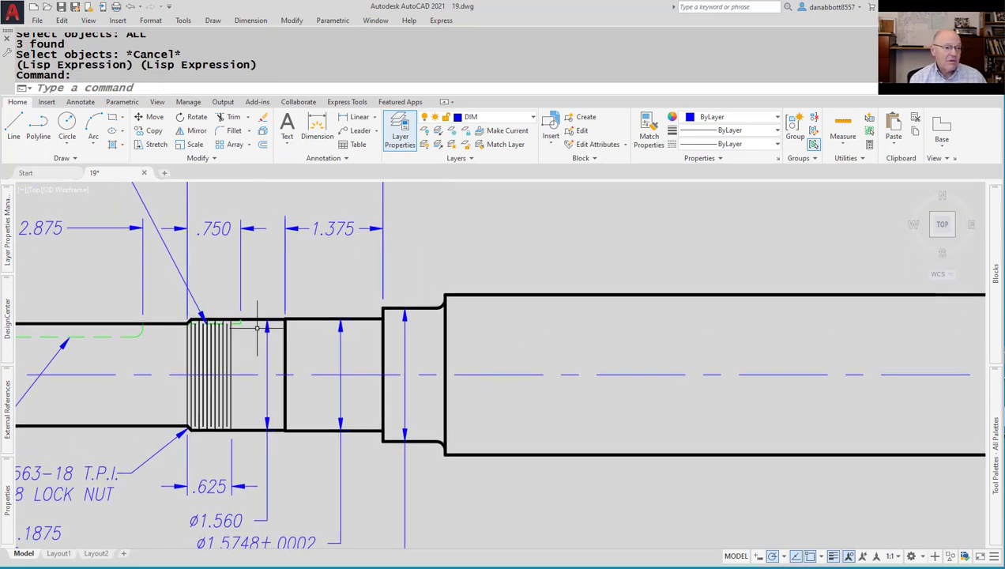
type("o")
key("Return")
type("2.")
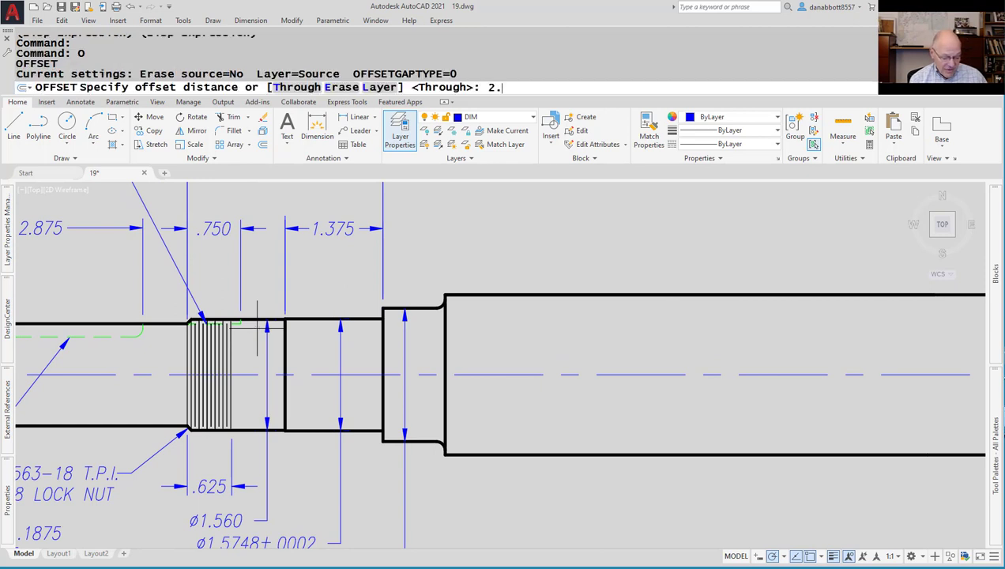
type("7")
key("Return")
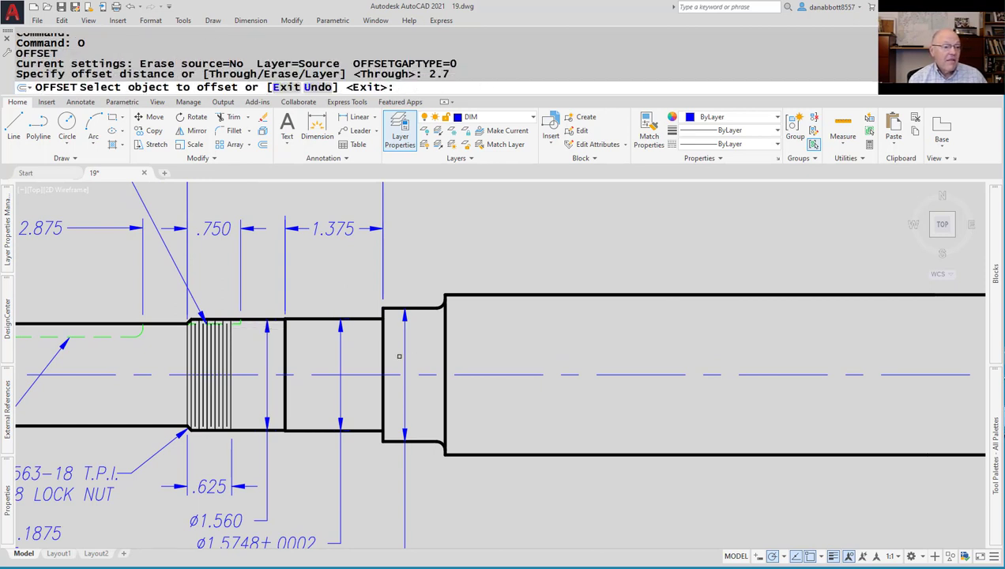
left_click(384, 358)
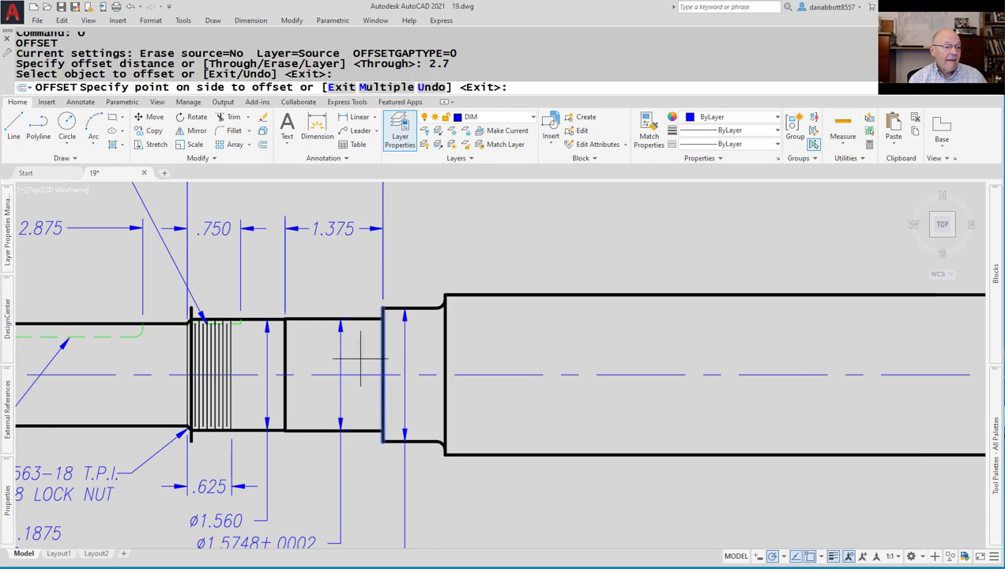
left_click(204, 336)
key("Escape")
scroll(204, 336, "up", 4)
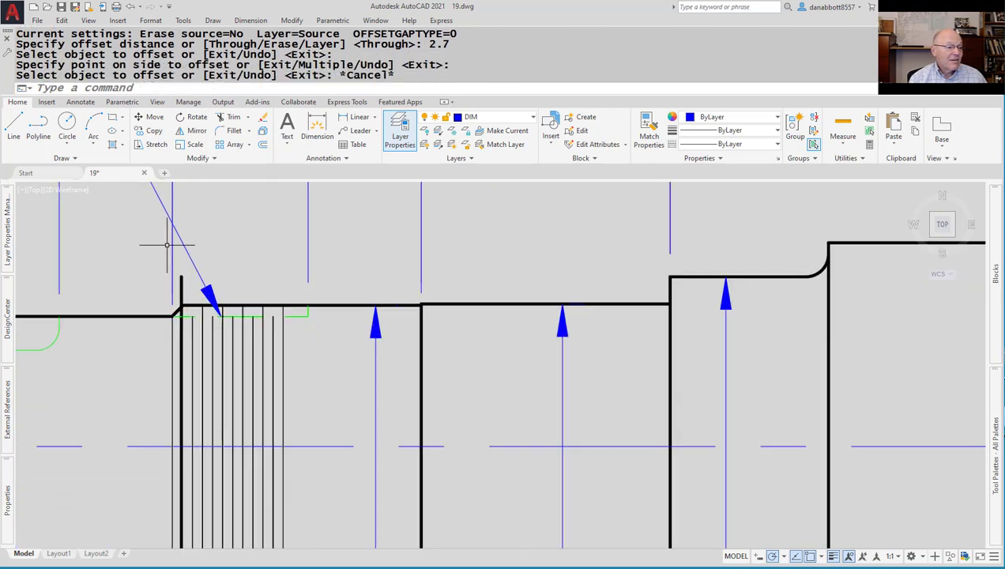
scroll(202, 326, "down", 2)
type("s")
key("Return")
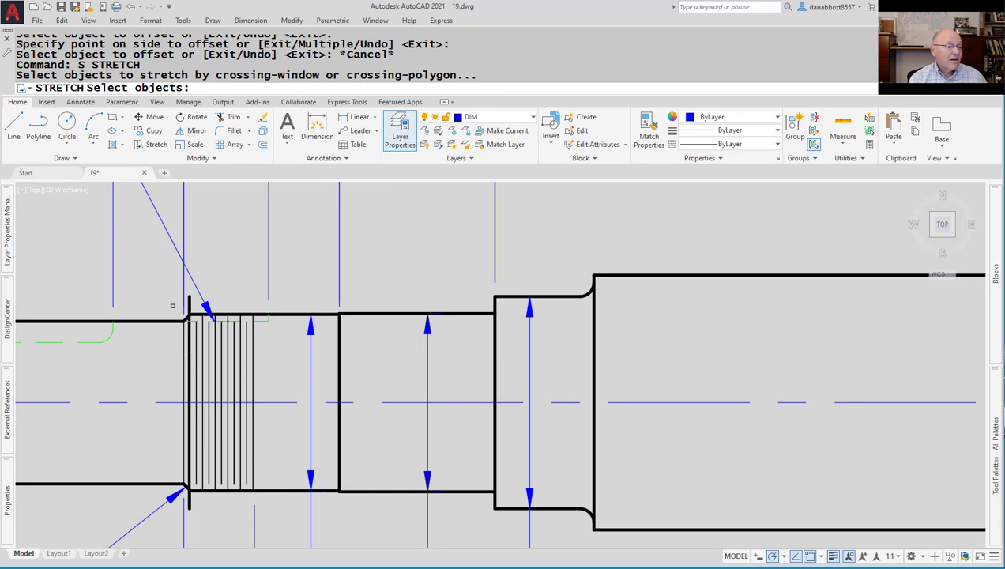
left_click(173, 306)
key("Escape")
key("Return")
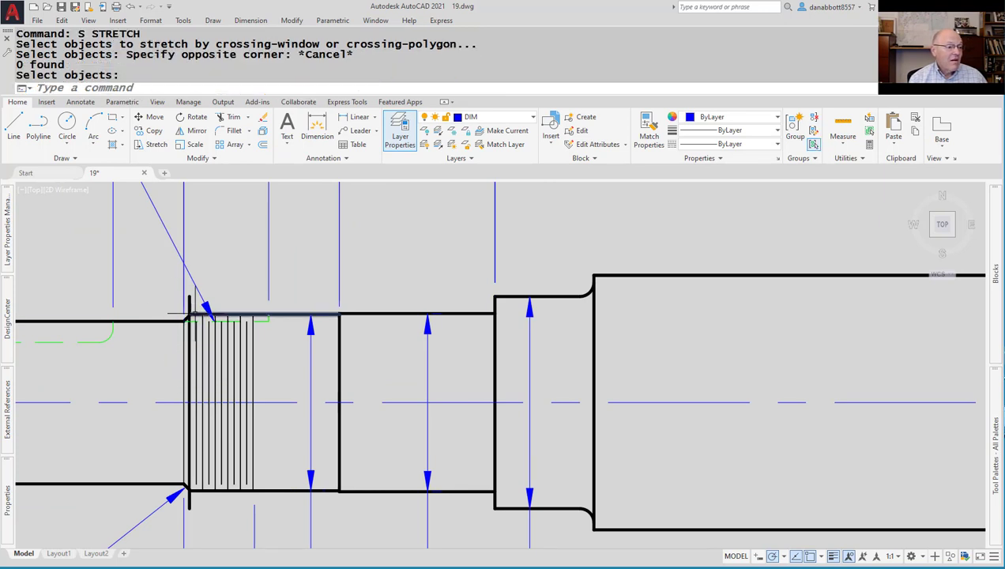
left_click(188, 312)
key("Escape")
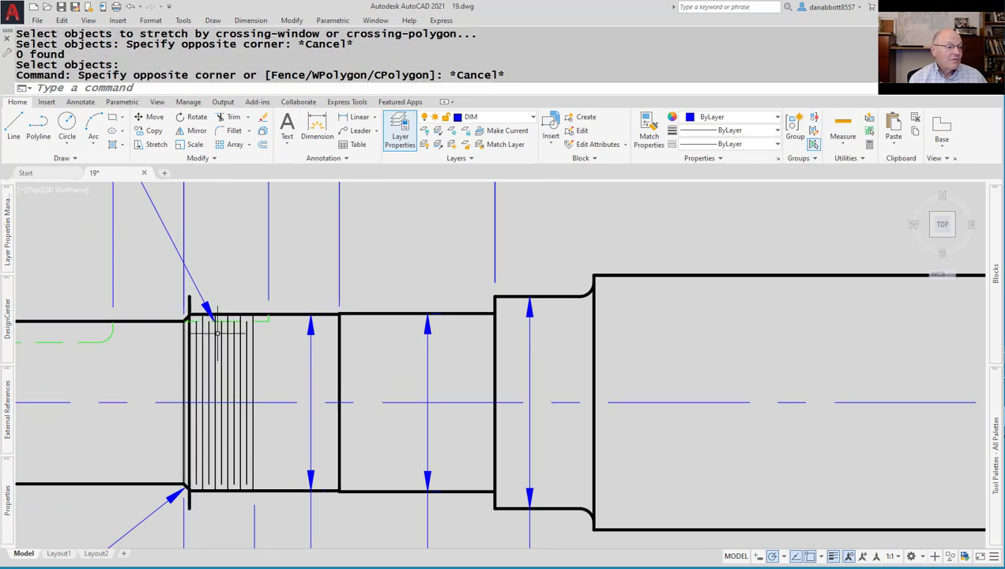
Stretch the shoulder and chamfers at the start of the threaded section onto the 2.7 offset line.
key("Return")
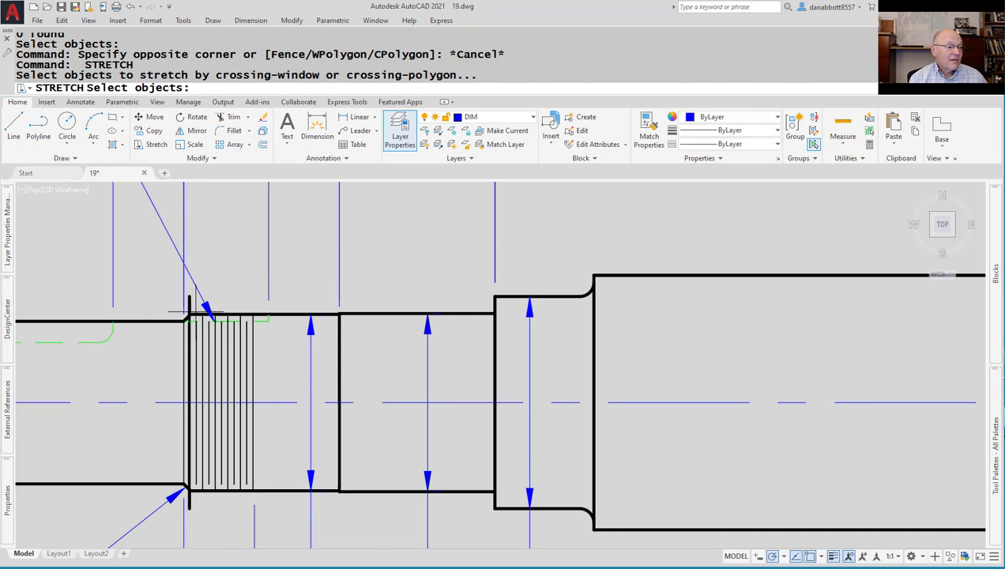
left_click(195, 313)
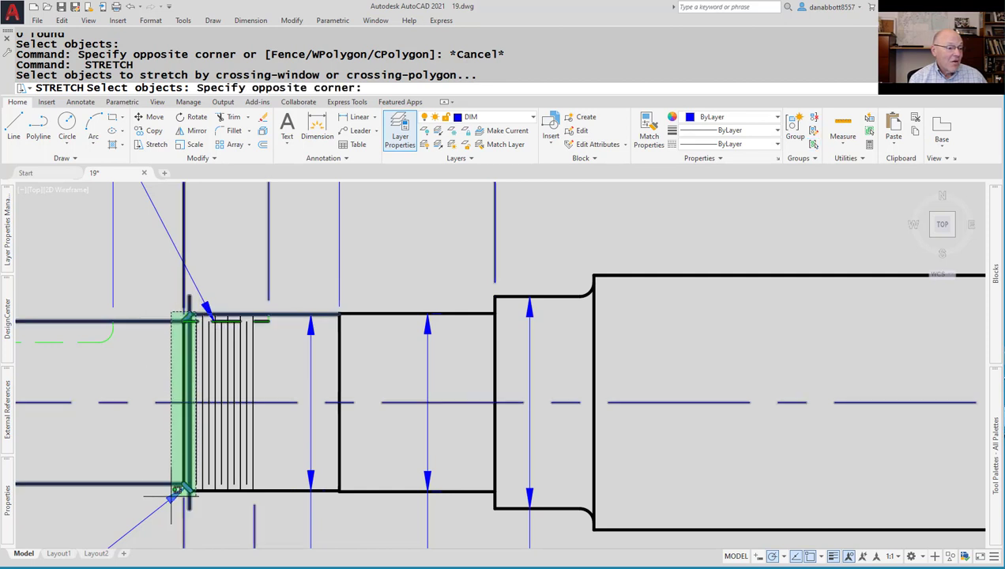
left_click(175, 544)
key("Return")
scroll(182, 314, "up", 2)
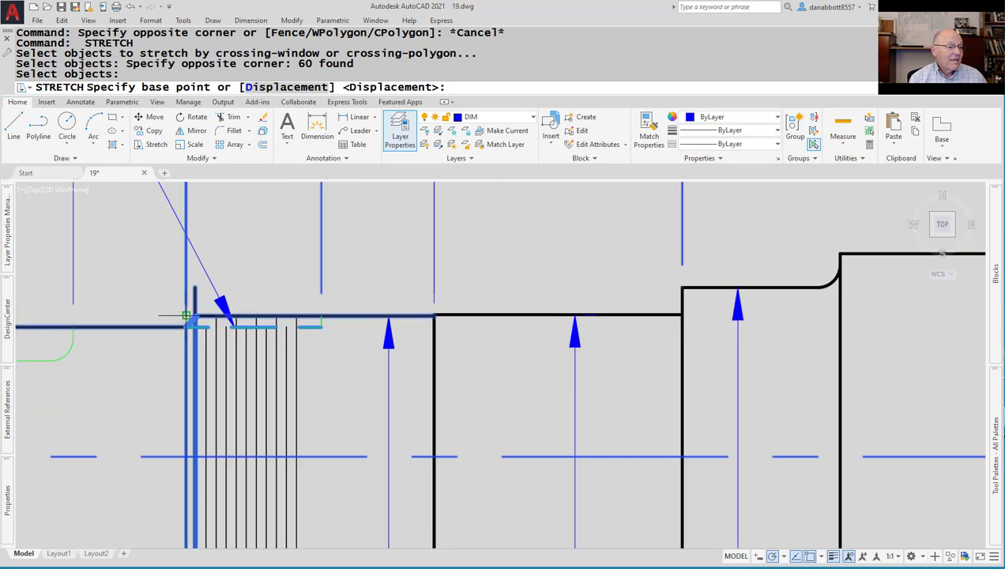
left_click(190, 326)
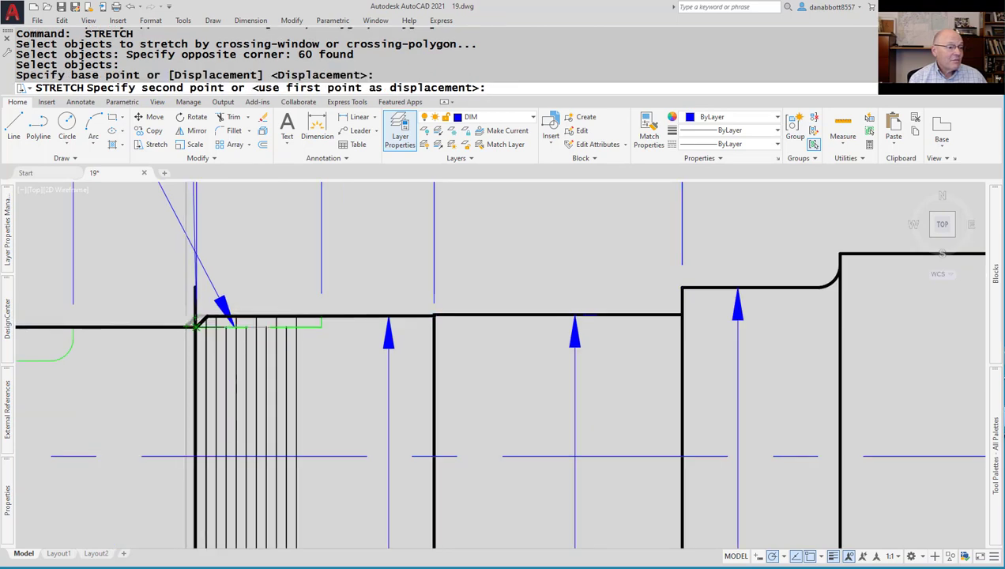
key("Escape")
Erase the stray slanted line above the shoulder at the start of the threaded section.
scroll(227, 340, "down", 2)
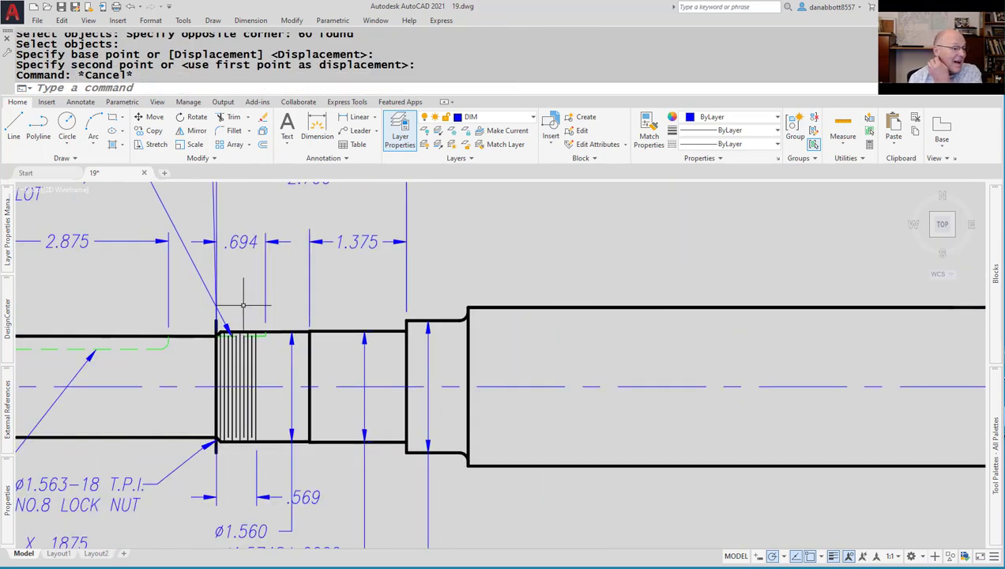
scroll(246, 301, "down", 2)
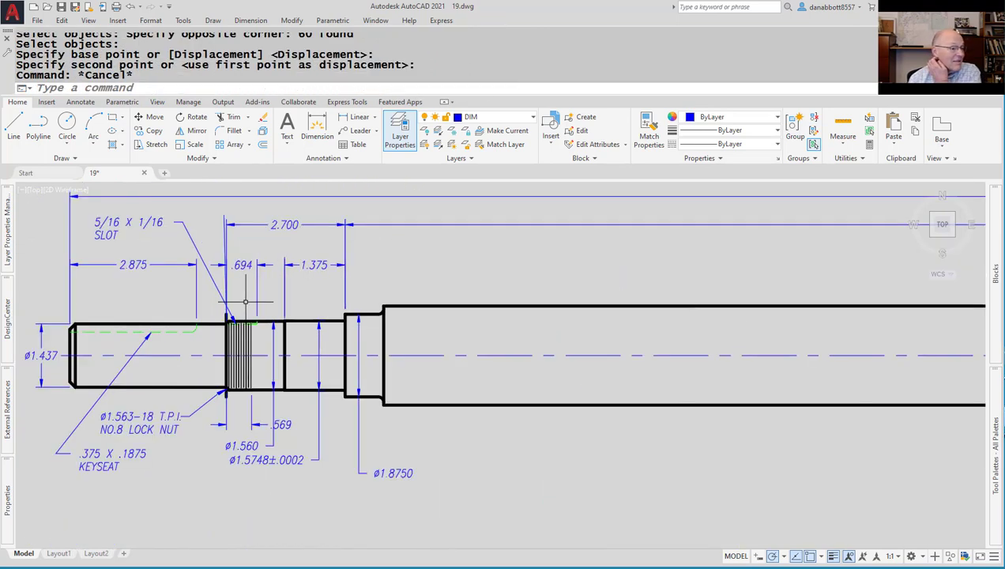
key("Escape")
left_click(225, 216)
mouse_move(224, 214)
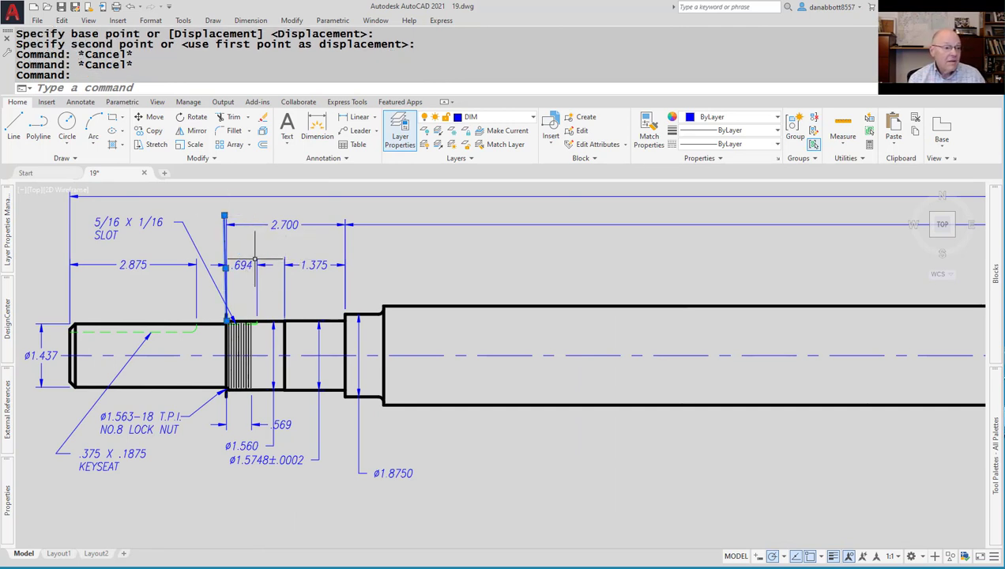
key("Delete")
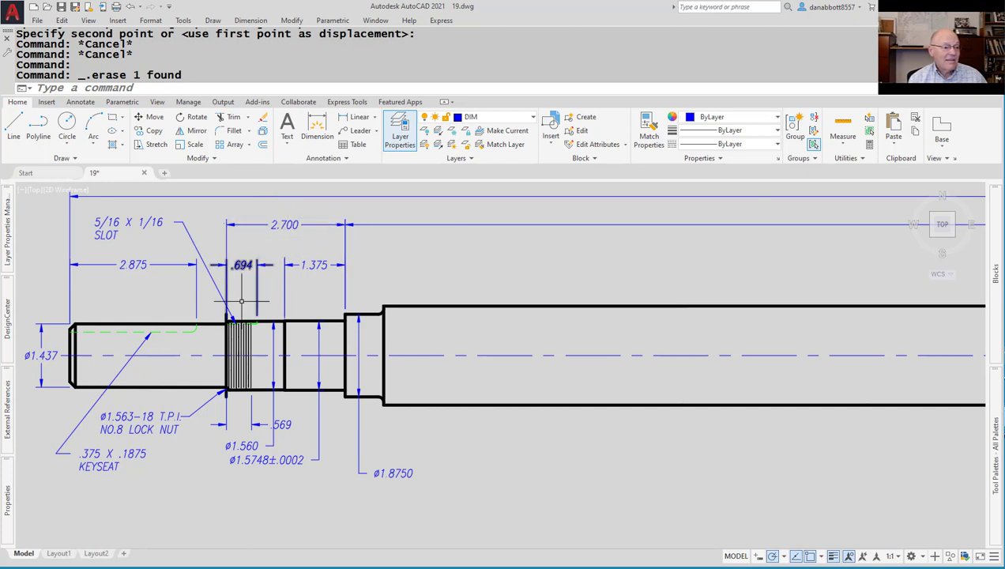
Erase the small objects enclosed by a selection window around the upper chamfer corner of the threaded section.
scroll(242, 301, "up", 5)
left_click(166, 340)
key("Escape")
key("Escape")
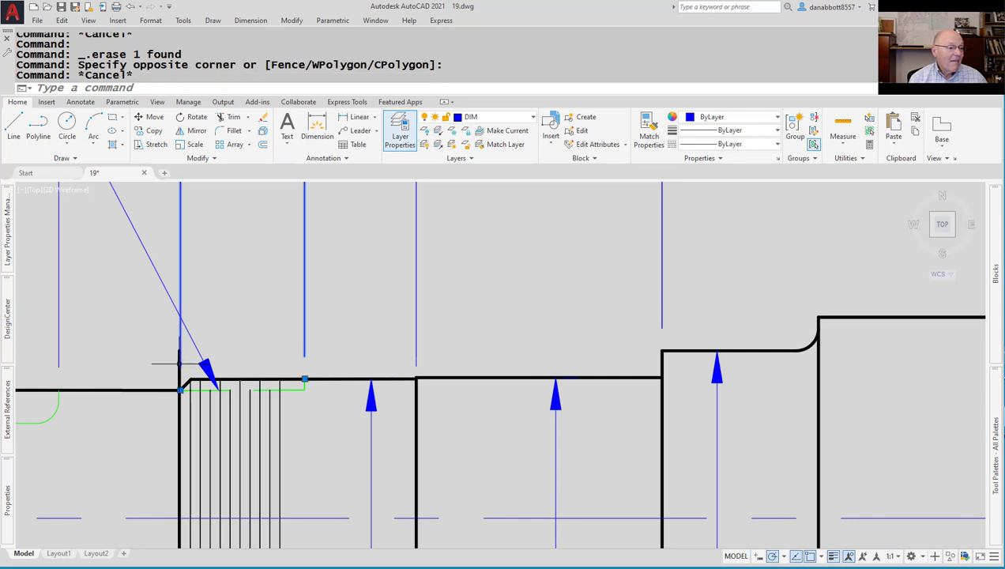
left_click(176, 350)
left_click(189, 400)
key("Delete")
key("Escape")
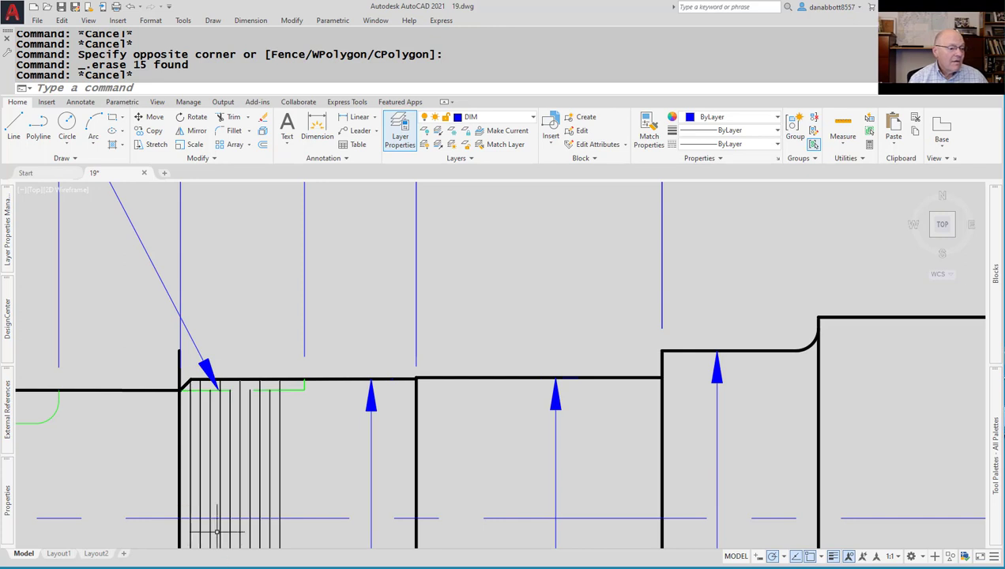
Erase the overlapping vertical line and the long offset line at the start of the threaded section.
scroll(214, 543, "down", 2)
middle_click_drag(214, 543, 234, 386)
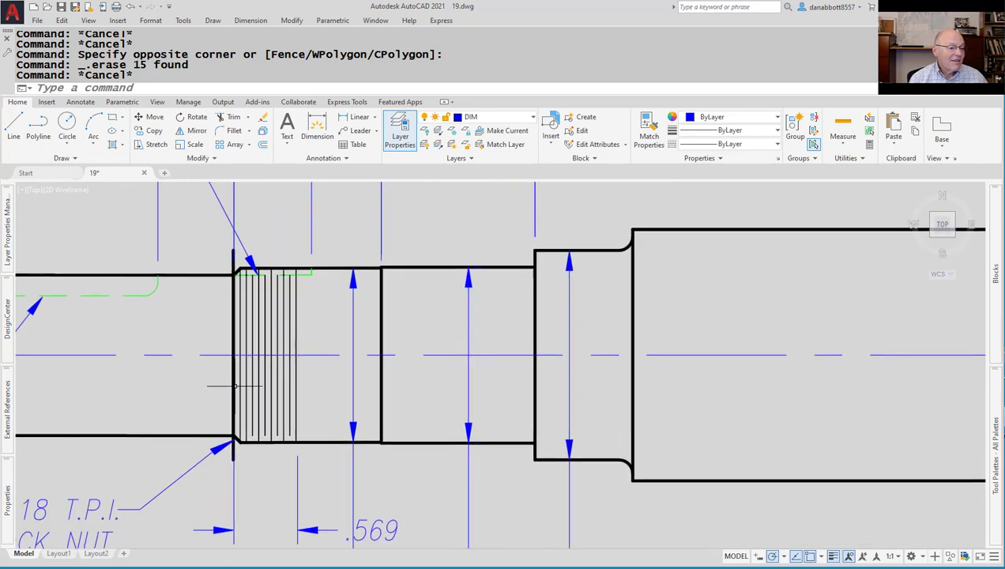
left_click(234, 386)
key("Delete")
key("Escape")
left_click(234, 386)
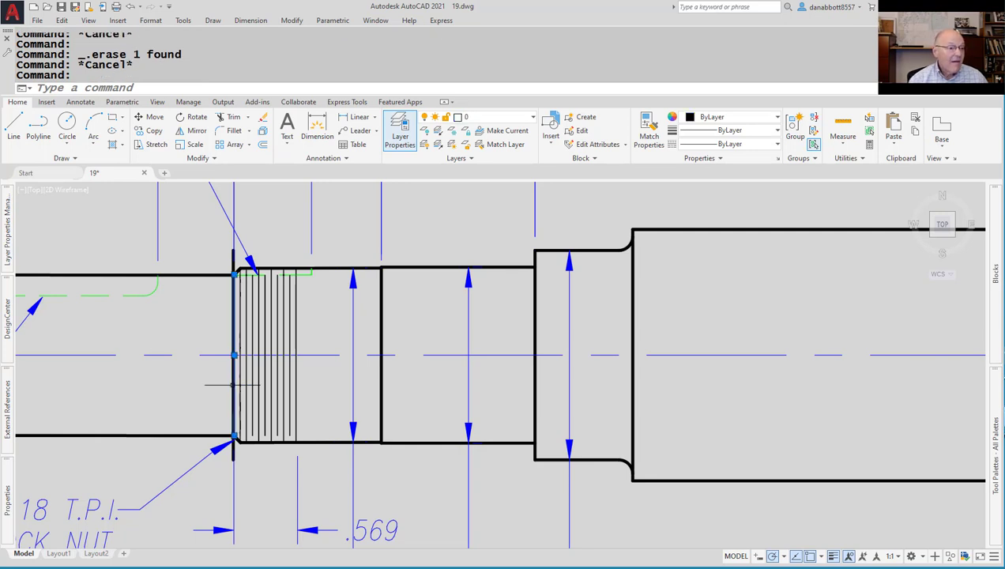
key("Escape")
left_click(233, 356)
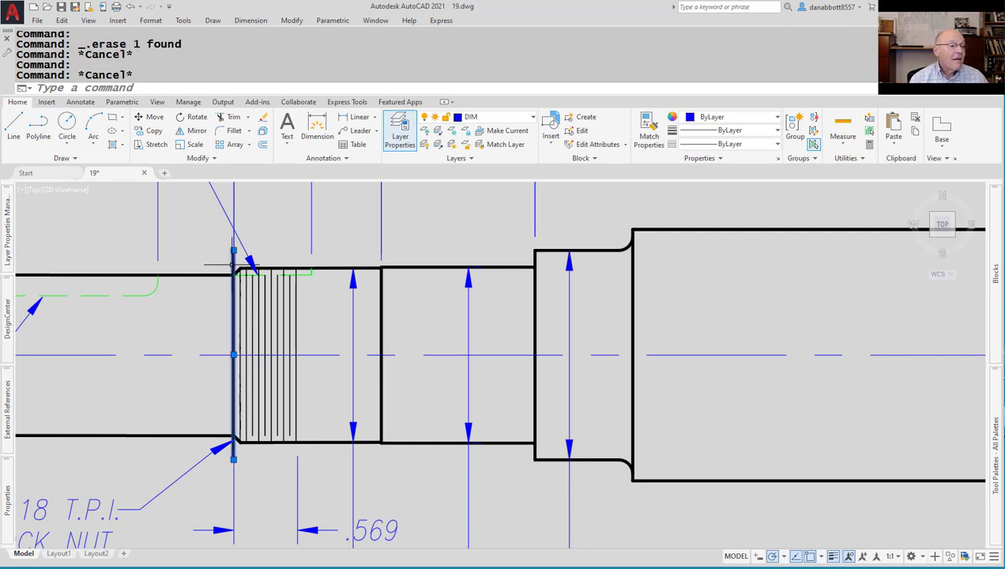
key("Delete")
Run DIMREASSOC on the 2.700 dimension to restore its measured value, and inspect it against the geometry.
scroll(249, 271, "down", 2)
scroll(334, 288, "down", 4)
scroll(335, 293, "up", 5)
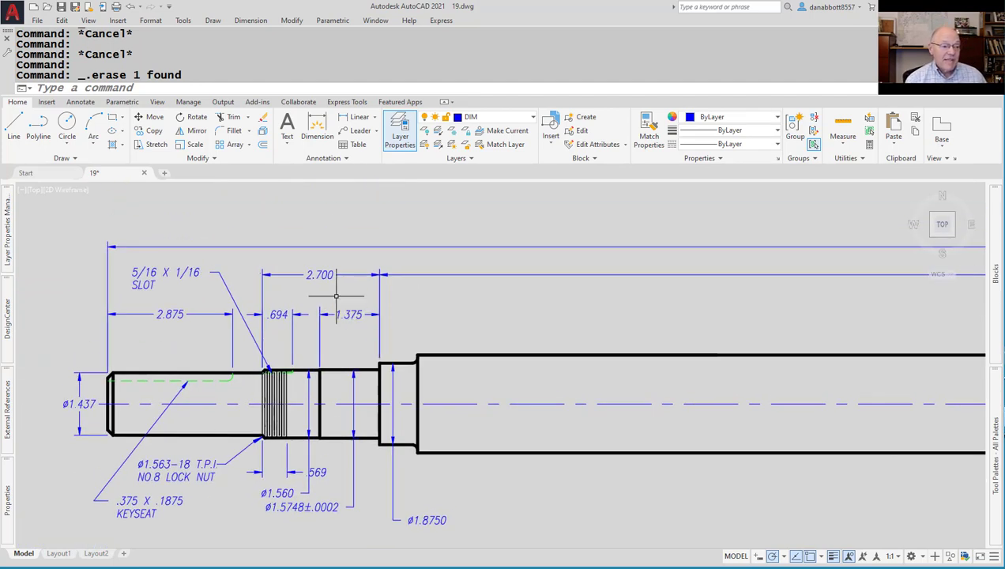
type("DIMREASOC")
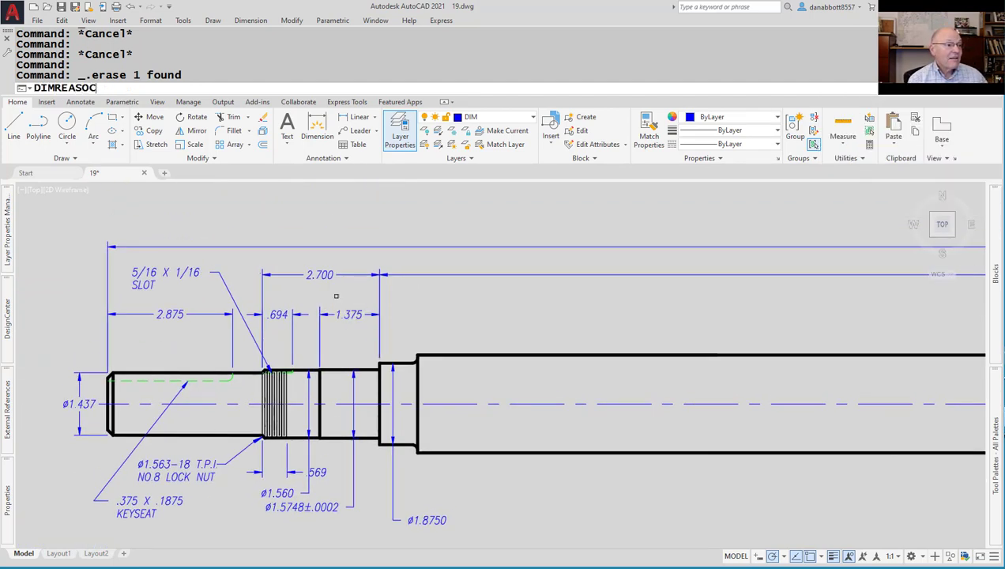
key("Return")
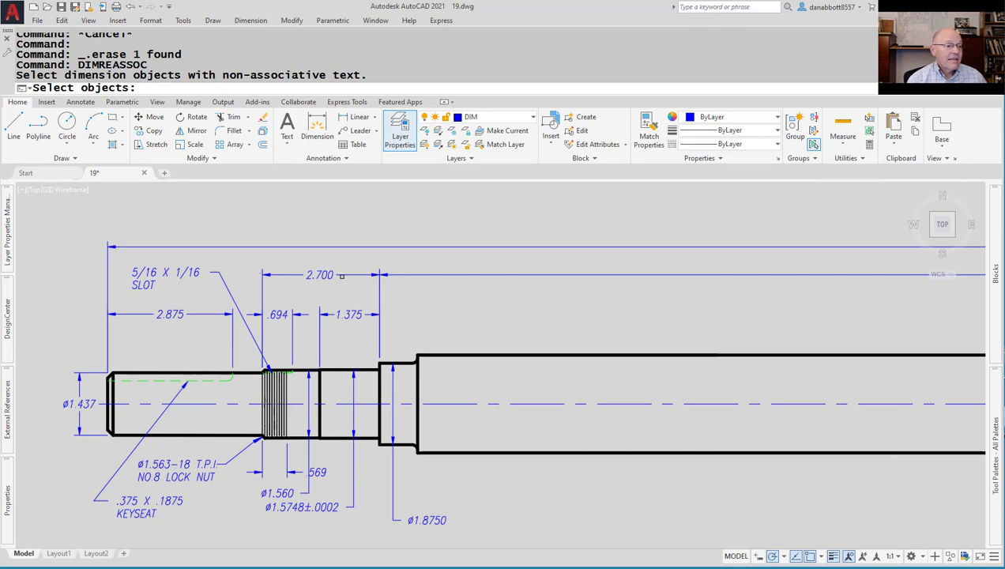
left_click(341, 275)
key("Return")
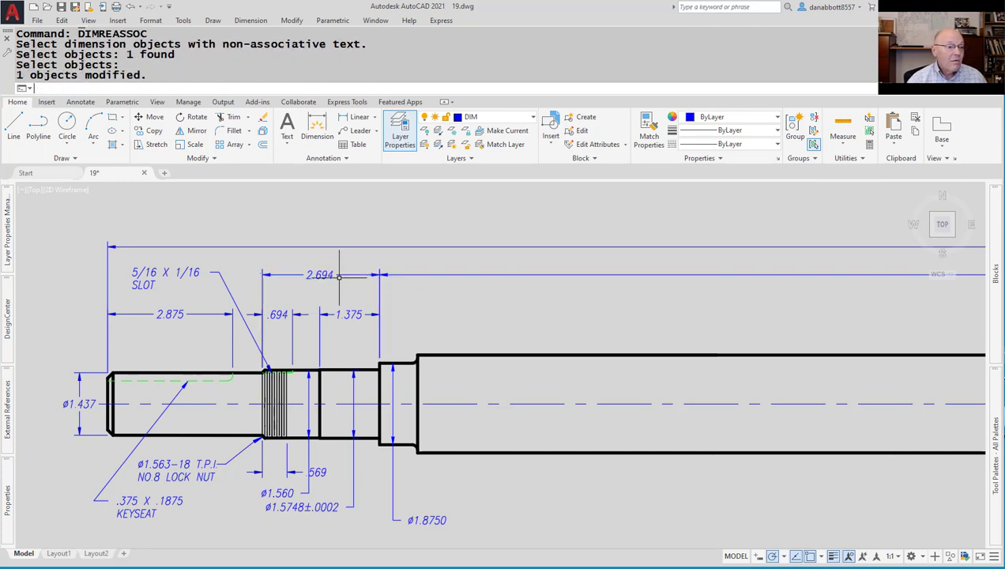
scroll(301, 316, "up", 3)
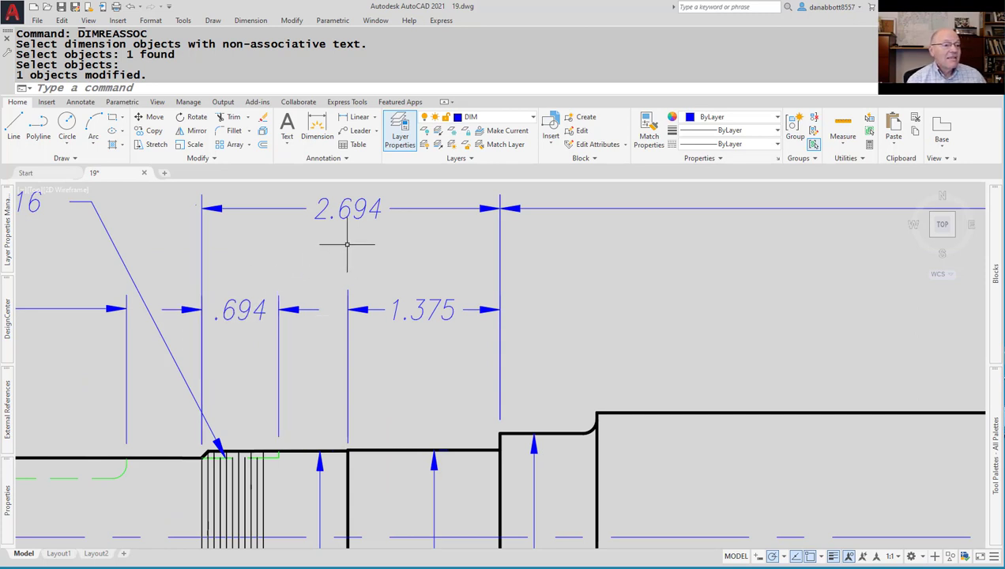
scroll(350, 269, "down", 2)
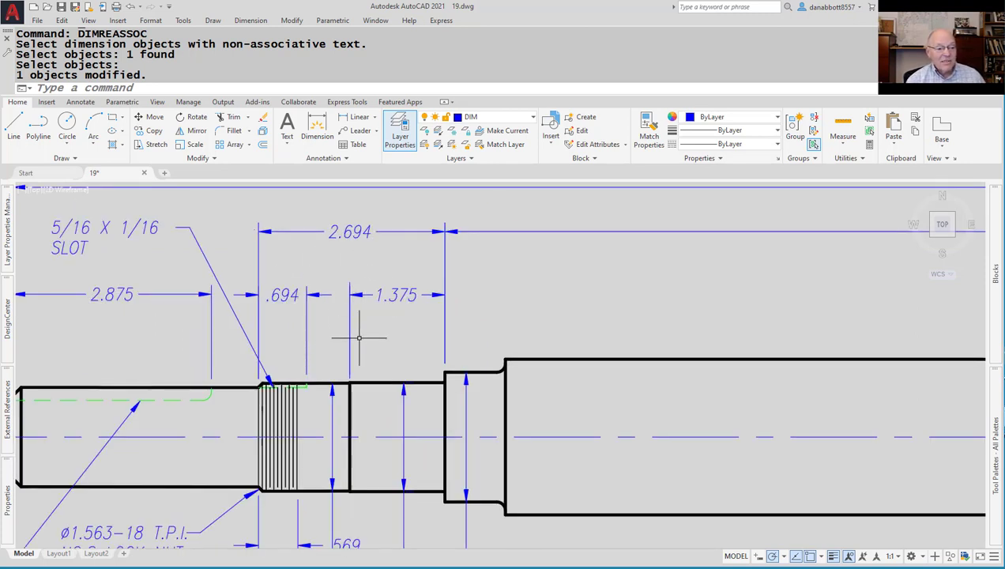
Undo the reassociation of the 2.700 dimension and the erasures around the threaded section's shoulder.
type("u")
key("Return")
key("Return")
key("Return")
key("Return")
key("Return")
key("Return")
key("Return")
key("Return")
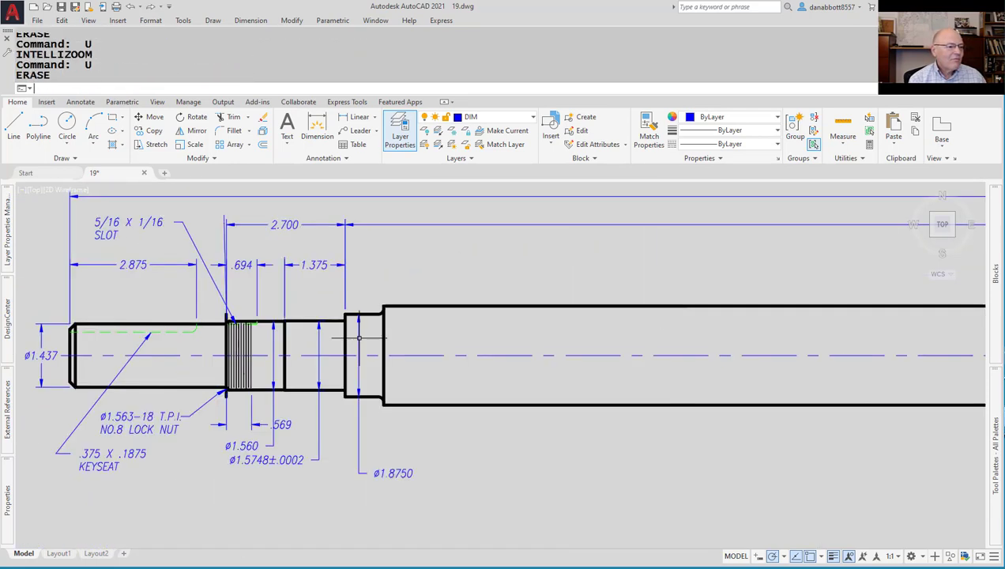
Erase the two overlapping slanted lines above the shoulder at the start of the threaded section.
scroll(359, 338, "up", 5)
scroll(359, 339, "up", 2)
scroll(359, 342, "down", 5)
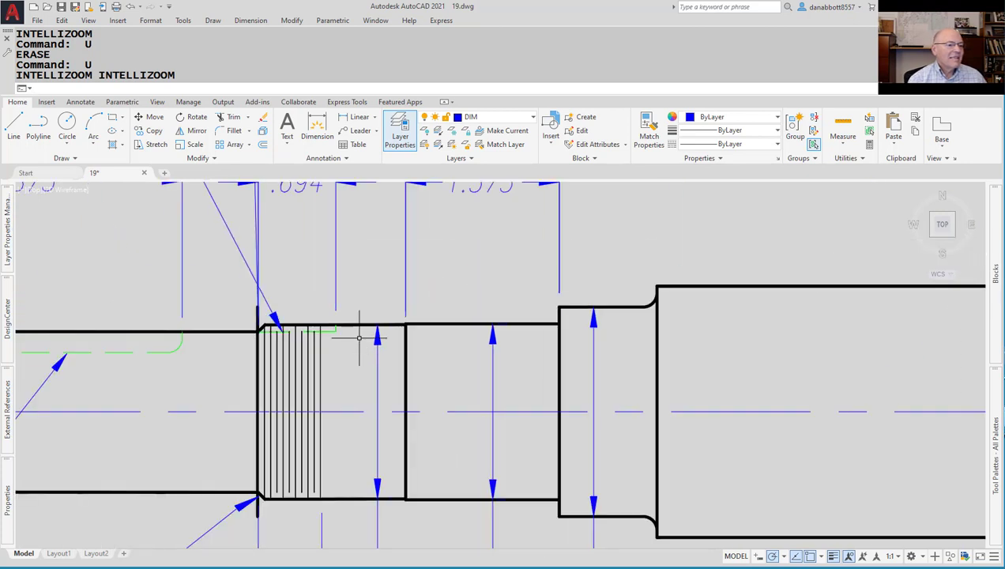
scroll(332, 272, "up", 2)
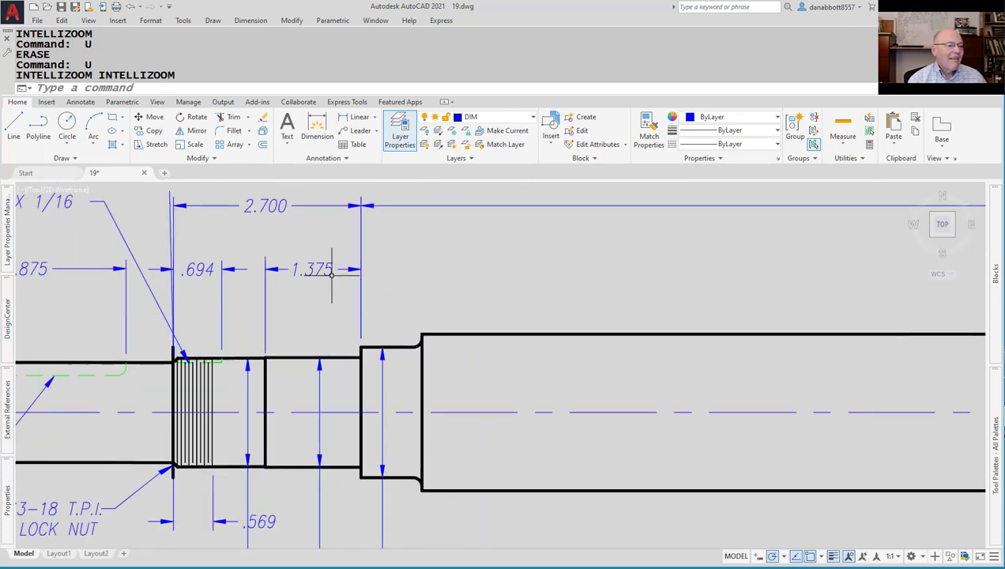
left_click(170, 201)
type("e")
key("Return")
key("Escape")
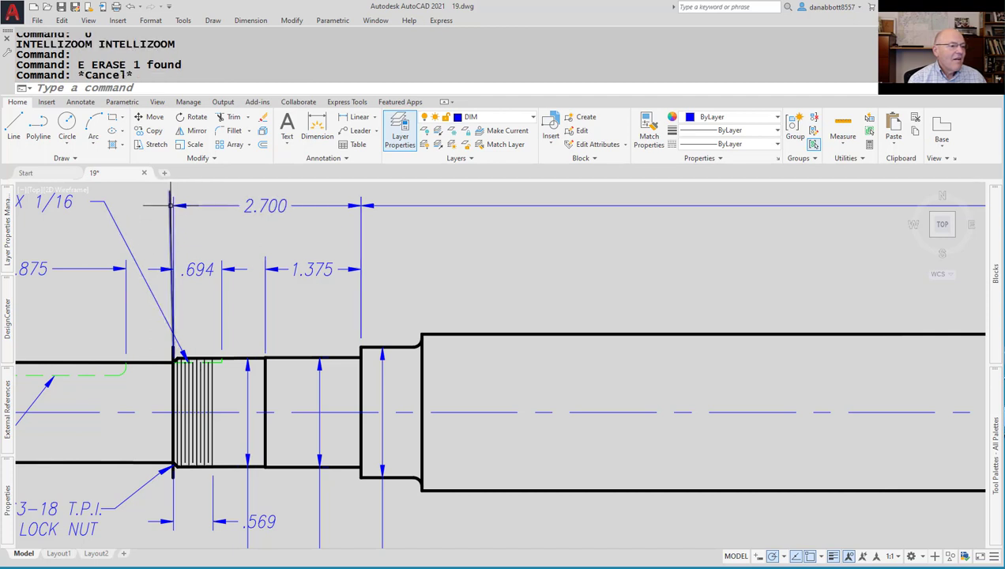
left_click(168, 203)
type("e")
key("Return")
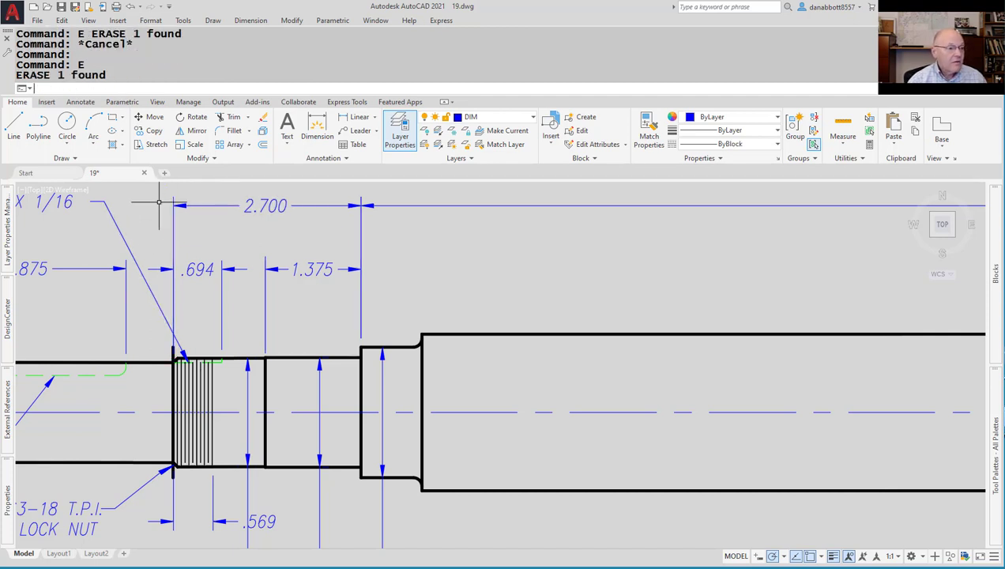
Erase the 2.700 dimension and inspect the line ends at the threaded section's upper chamfer.
scroll(164, 348, "up", 2)
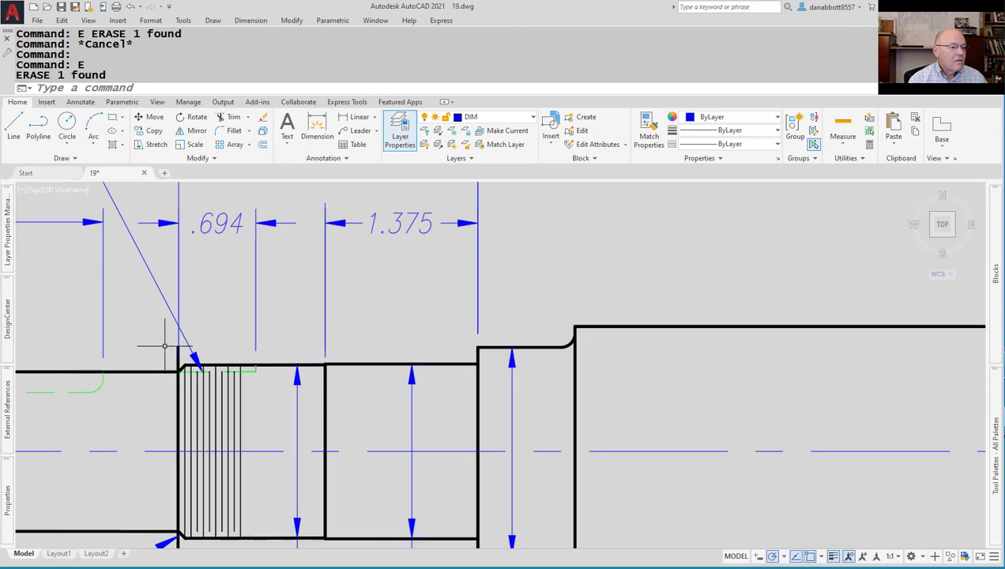
scroll(229, 283, "down", 2)
middle_click_drag(314, 256, 312, 242)
left_click(291, 226)
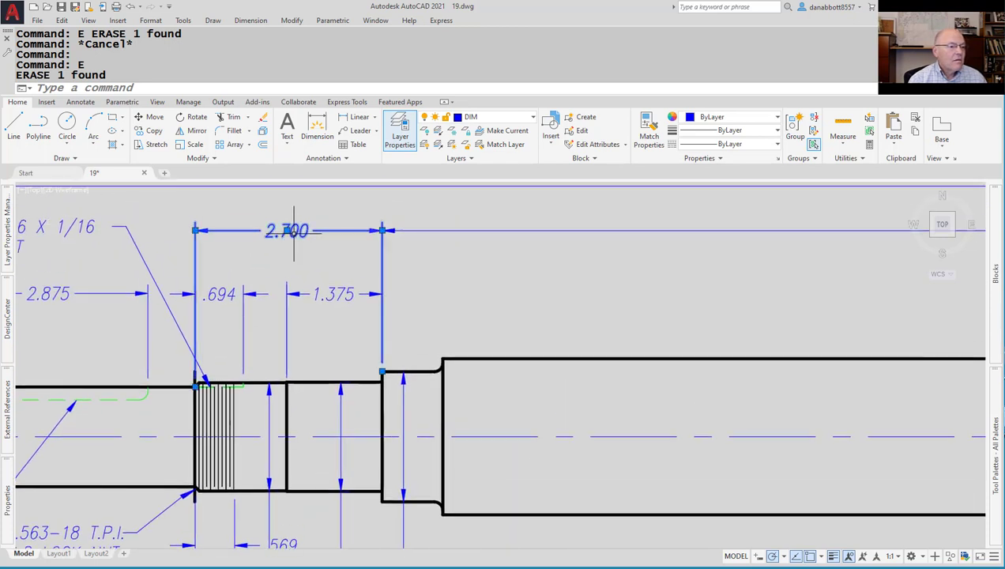
key("e")
key("Return")
scroll(201, 388, "up", 10)
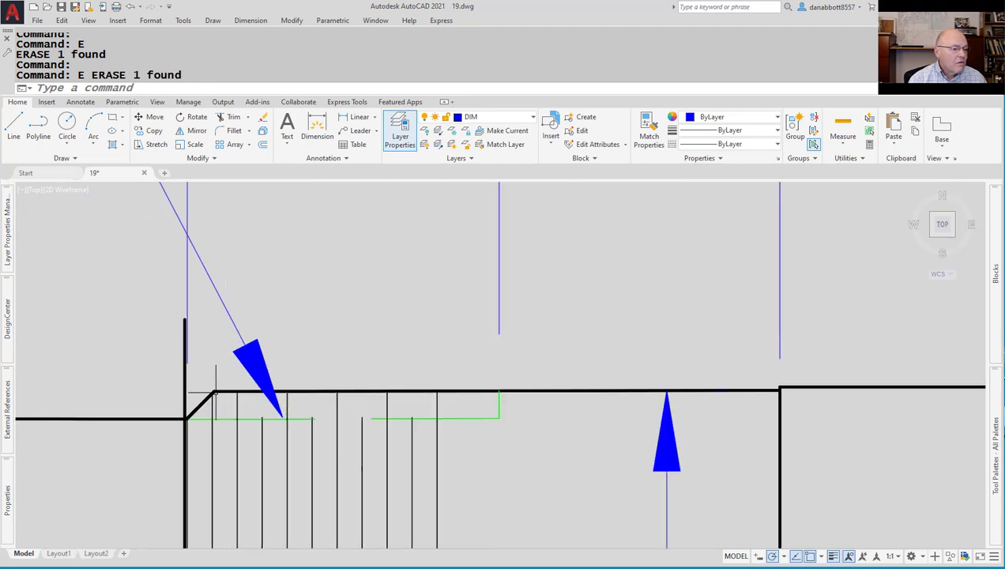
scroll(188, 440, "up", 2)
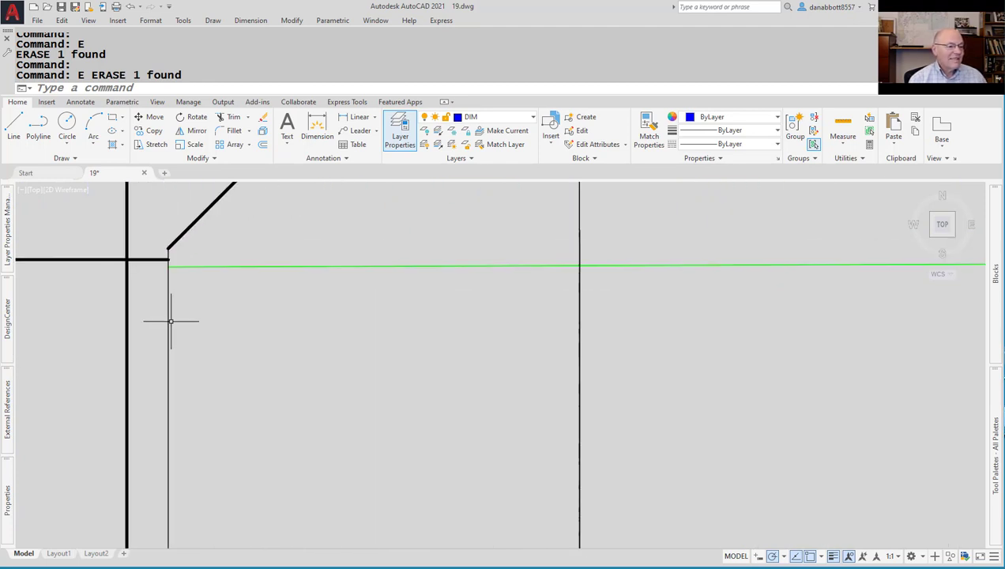
scroll(181, 332, "down", 1)
scroll(181, 333, "down", 6)
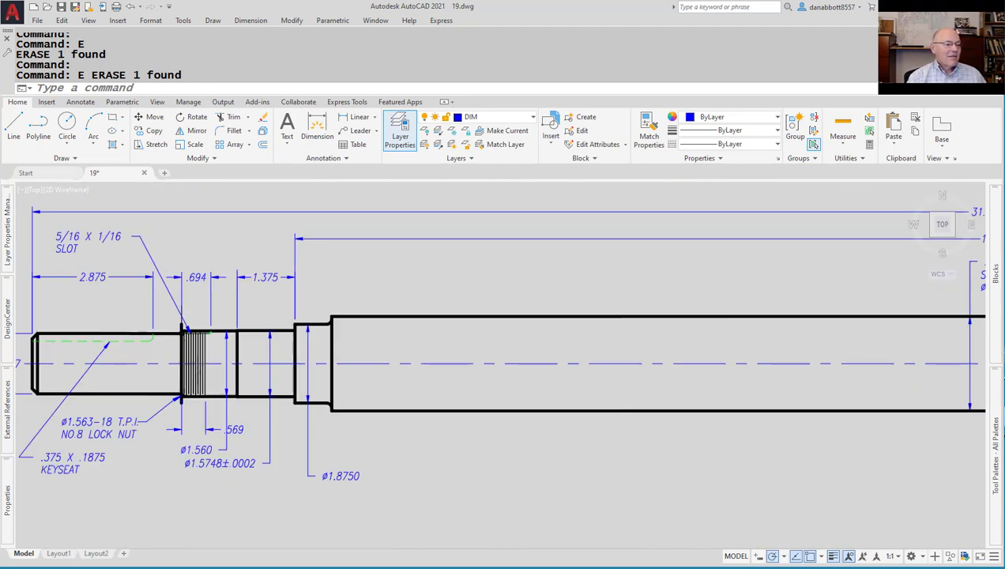
Undo the erasure of the 2.700 dimension.
type("u")
key("Return")
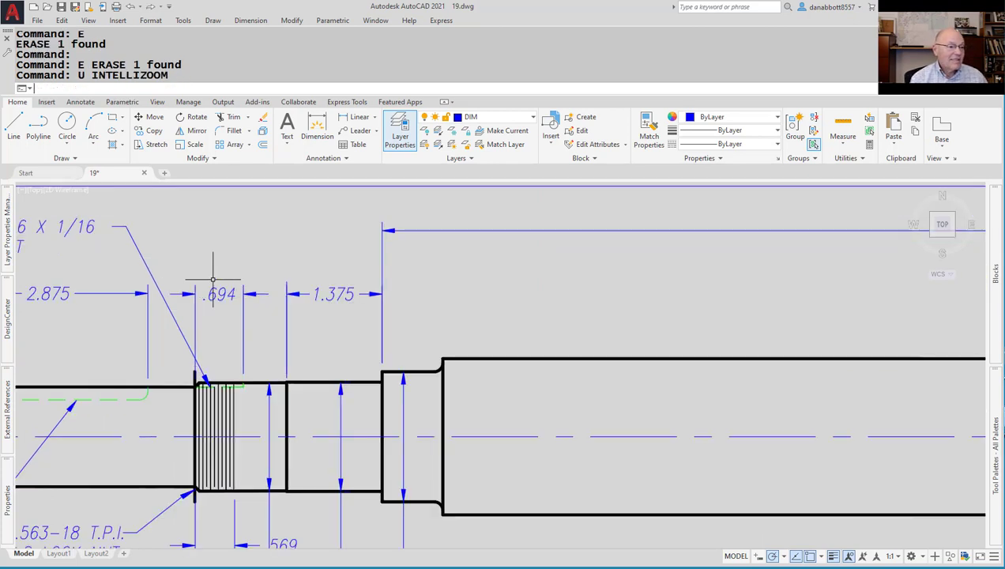
type("u")
key("Return")
key("Escape")
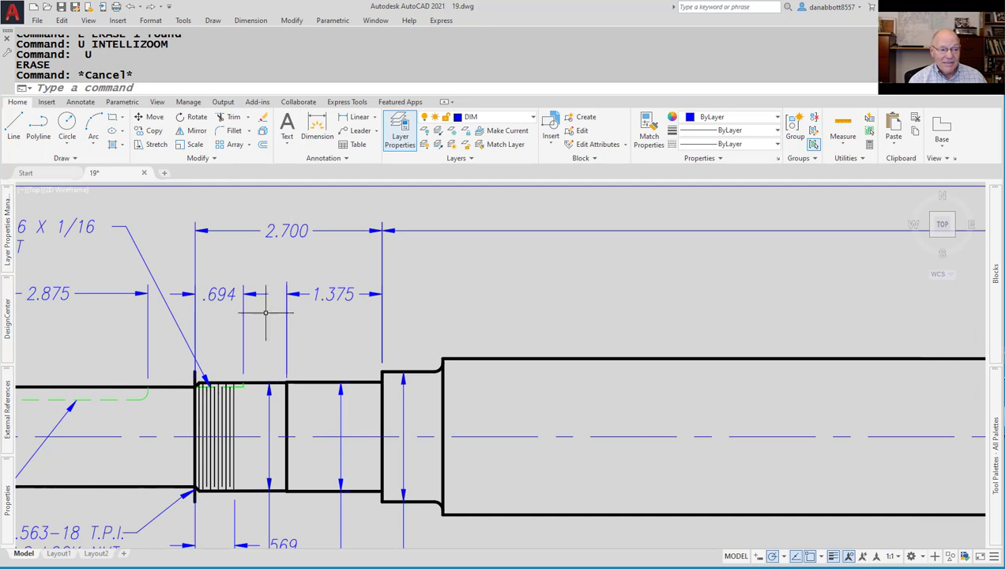
Erase the DIMREASSOC text above the shaft drawing.
middle_click(596, 327)
middle_click(596, 326)
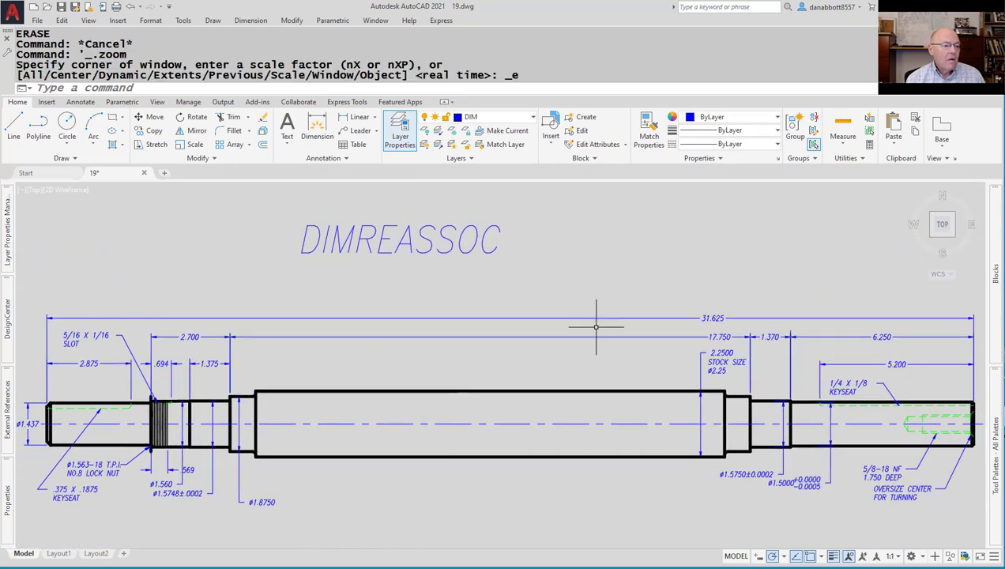
scroll(596, 326, "down", 2)
scroll(591, 344, "up", 2)
scroll(589, 350, "down", 2)
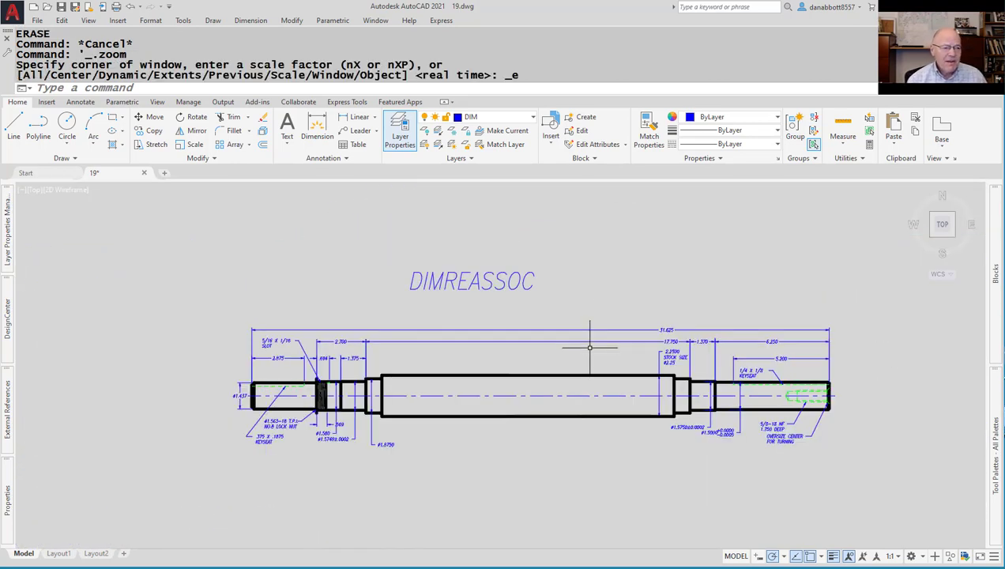
left_click(564, 255)
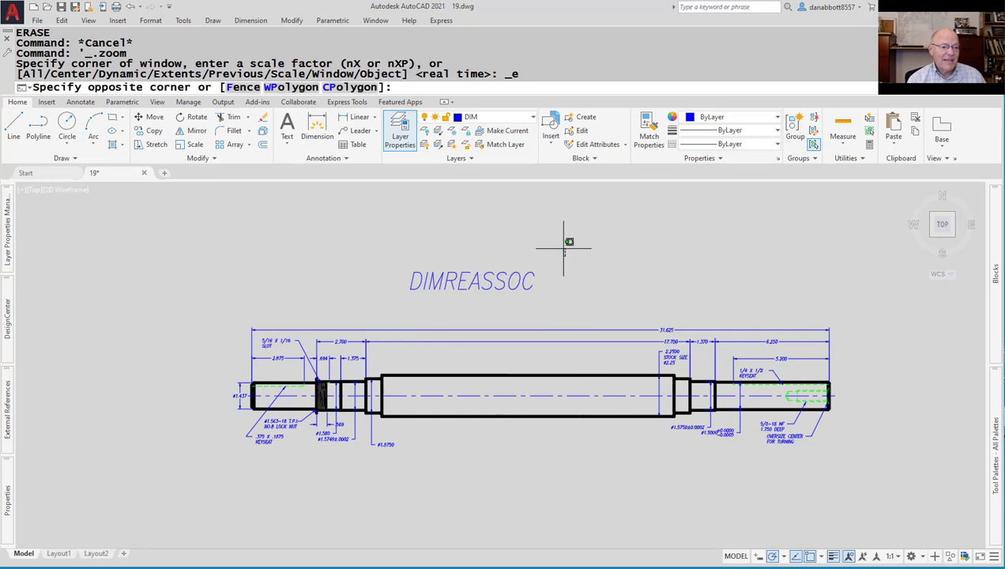
left_click(401, 302)
type("E")
key("Return")
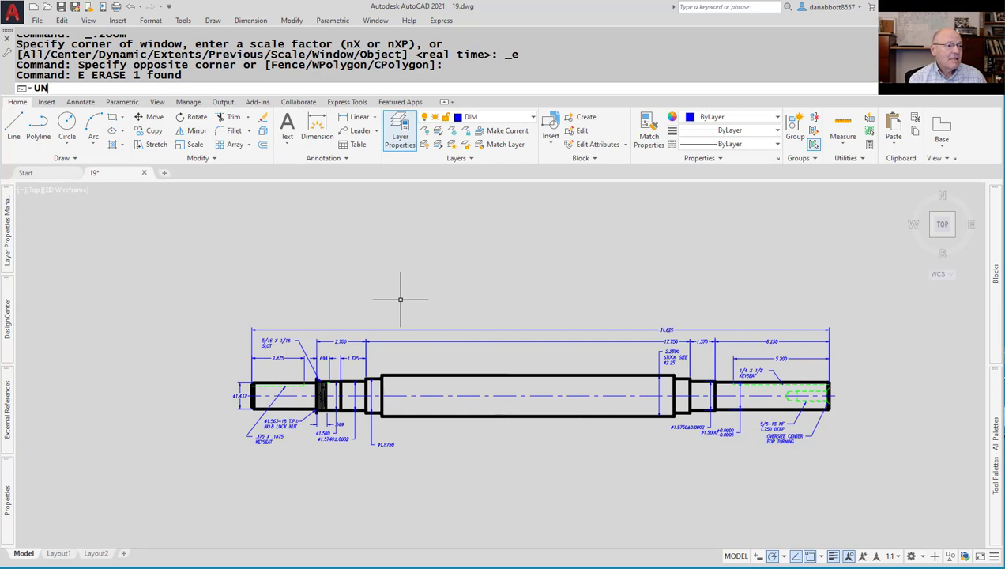
Undo all changes made to the shaft drawing with the UNDO Back option.
type("DO")
key("Return")
type("B")
key("Return")
type("YU")
key("Return")
type("Y")
key("Return")
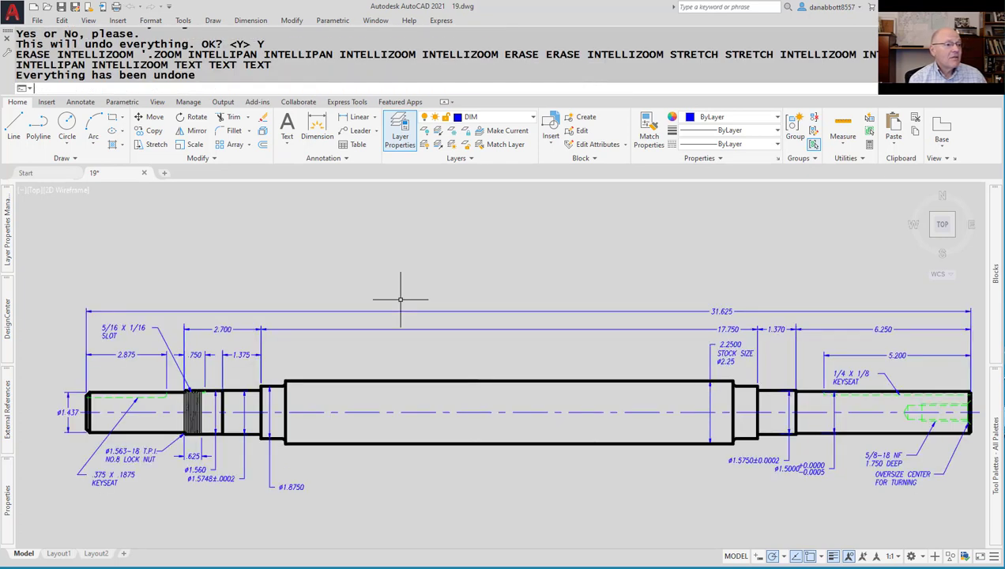
Run DIMREASSOC on all objects to restore the overridden dimensions to their true measured values.
type("DIMREASSOC")
key("Return")
type("ALL")
key("Return")
key("Return")
key("Escape")
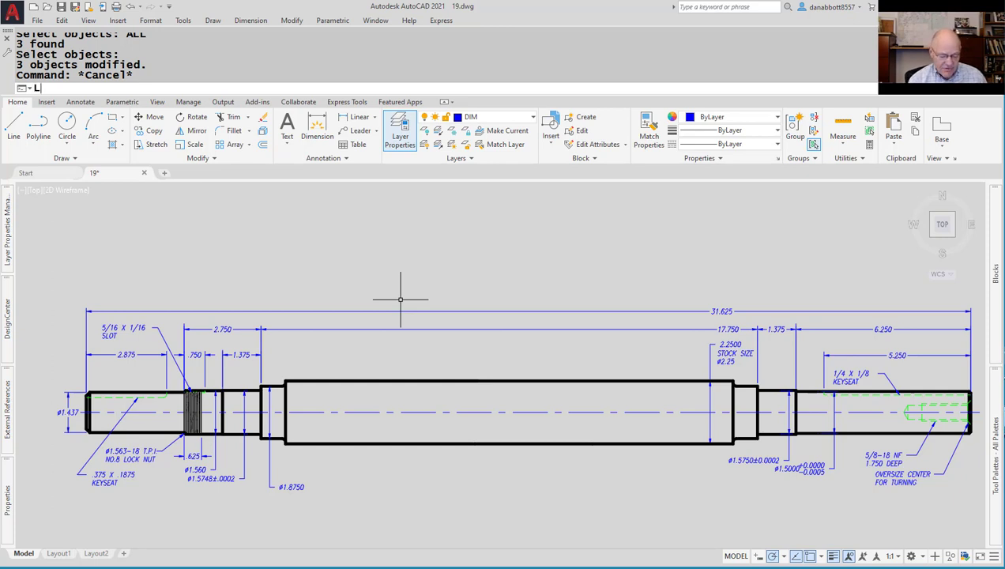
Probe the midpoint snaps along the large-diameter section's lower edge with the Line command.
type("L")
key("Return")
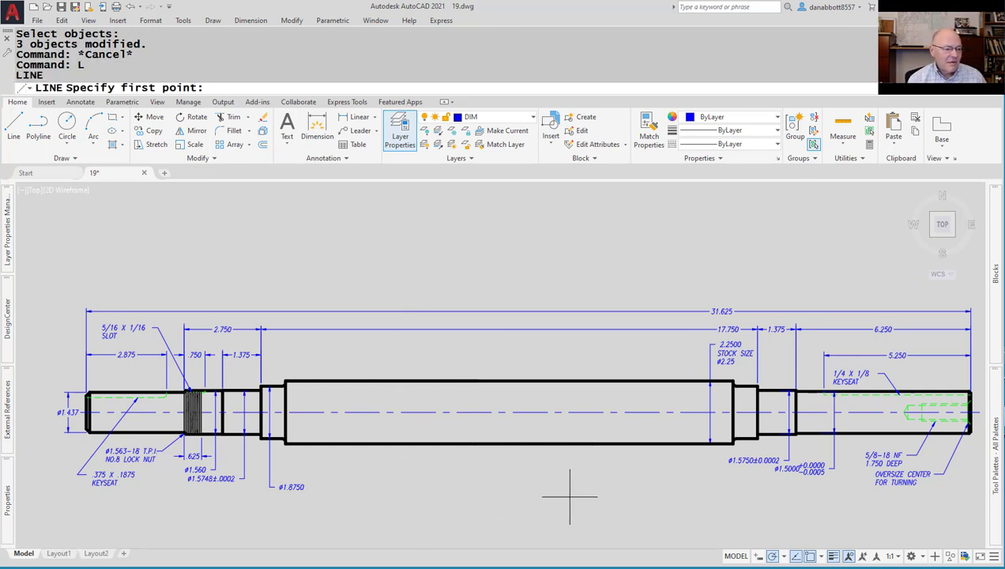
left_click(534, 444)
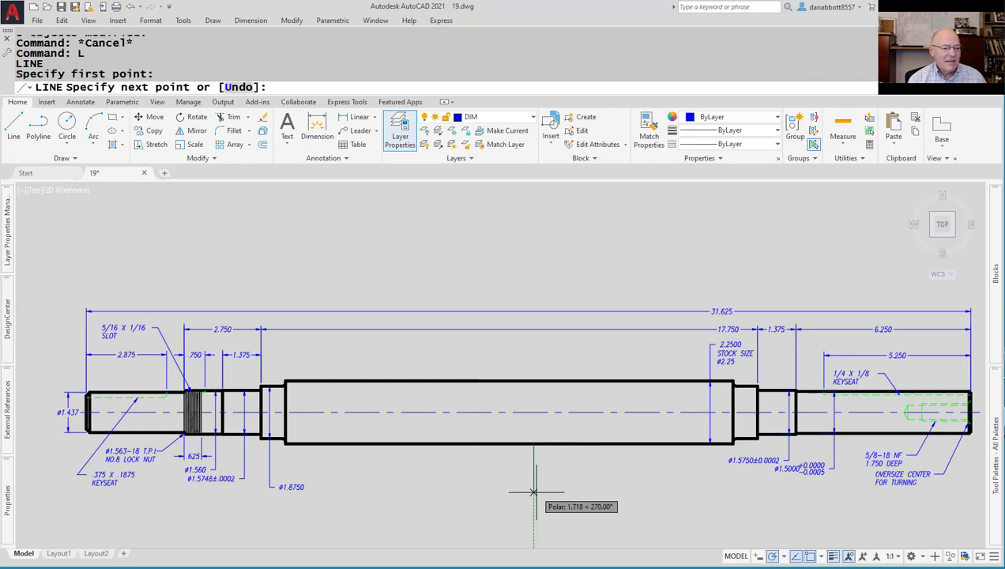
key("Escape")
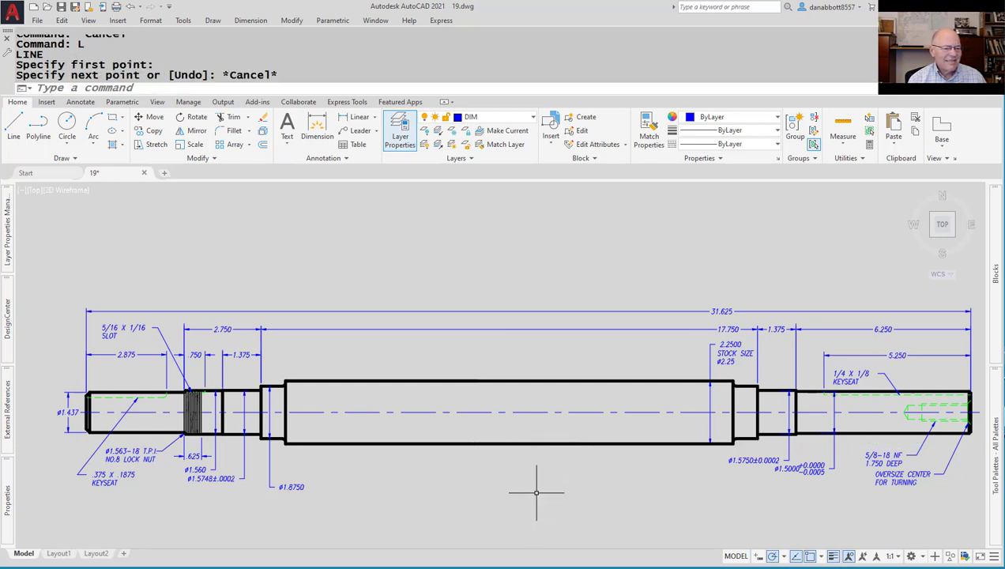
key("Return")
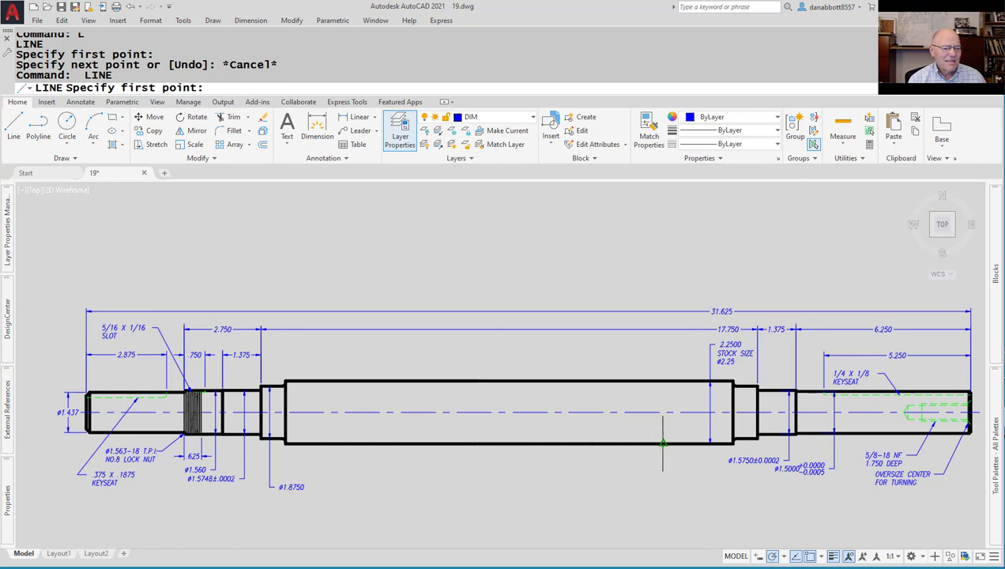
key("Escape")
key("Return")
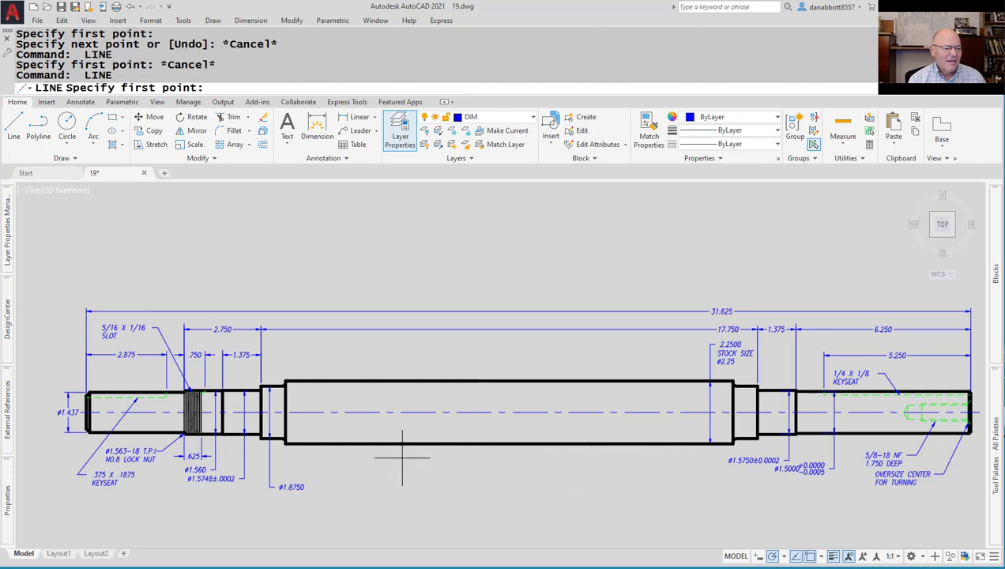
key("Escape")
key("Escape")
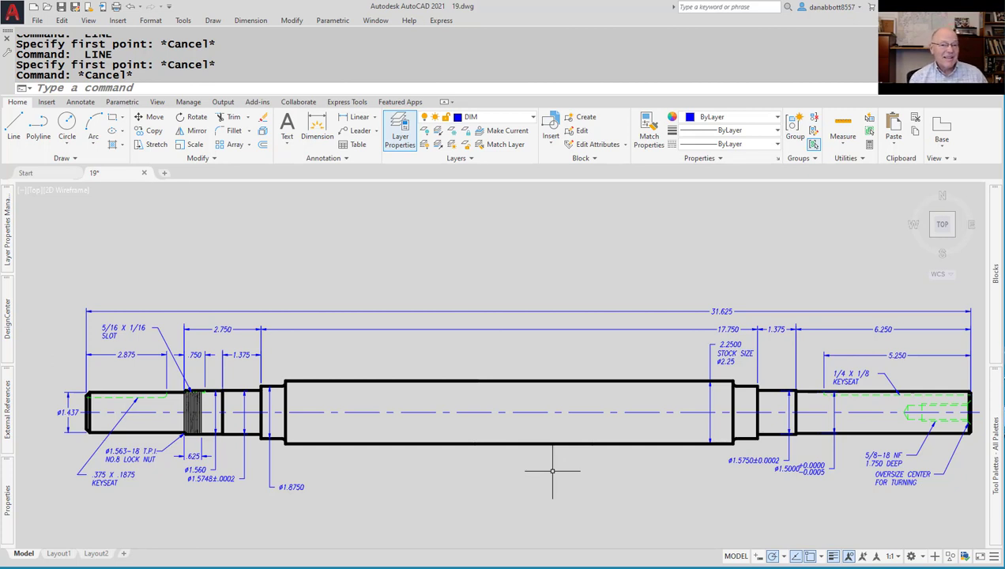
Check the snap points of the large-diameter section's lower edge near the 1.5750 end for overlapping line segments.
type("l")
key("Return")
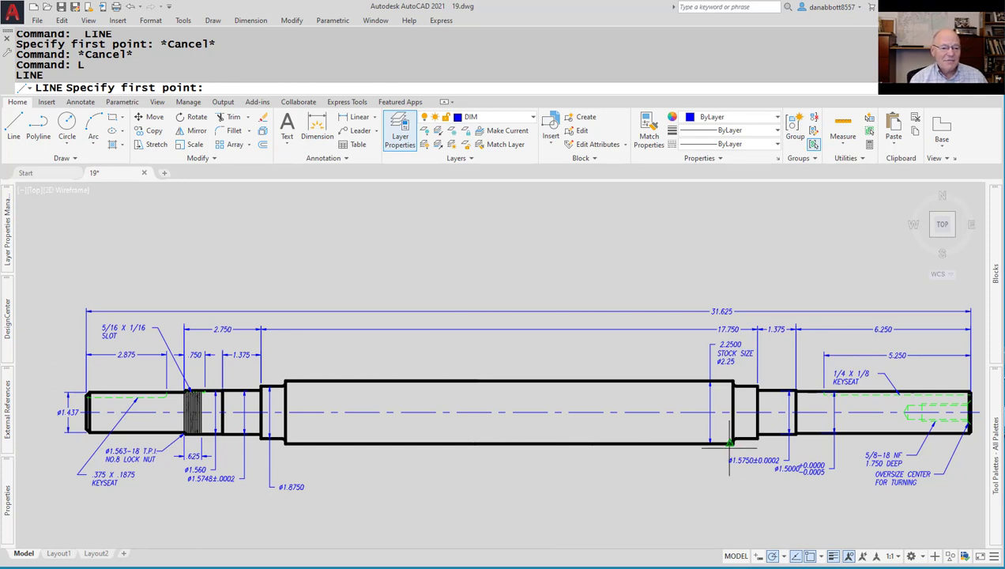
scroll(720, 453, "up", 4)
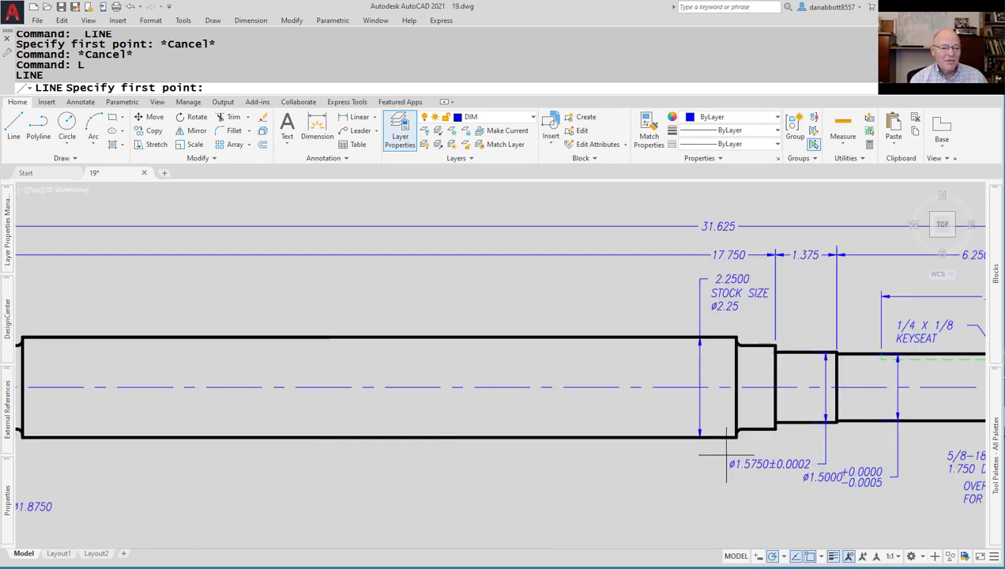
scroll(724, 444, "up", 2)
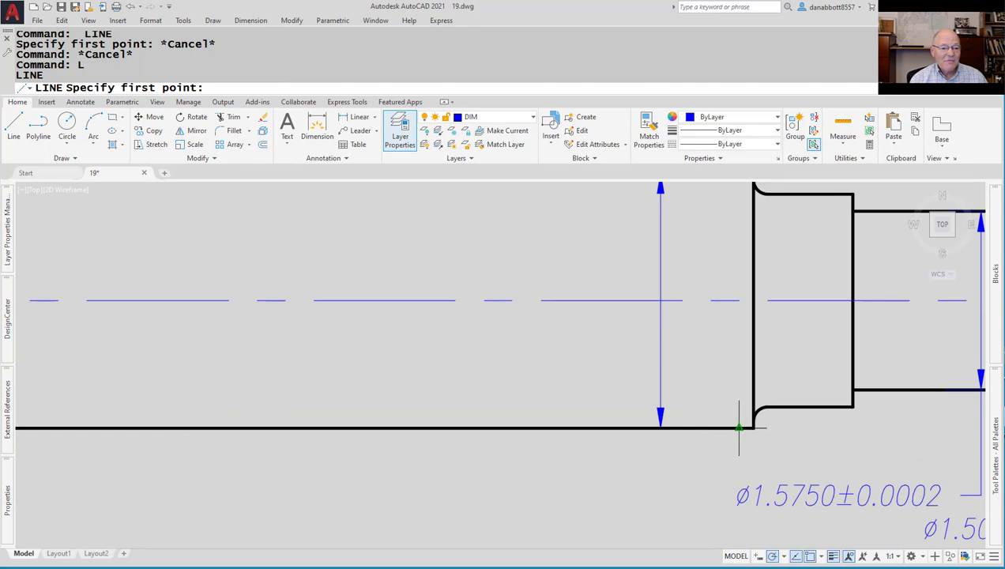
key("Escape")
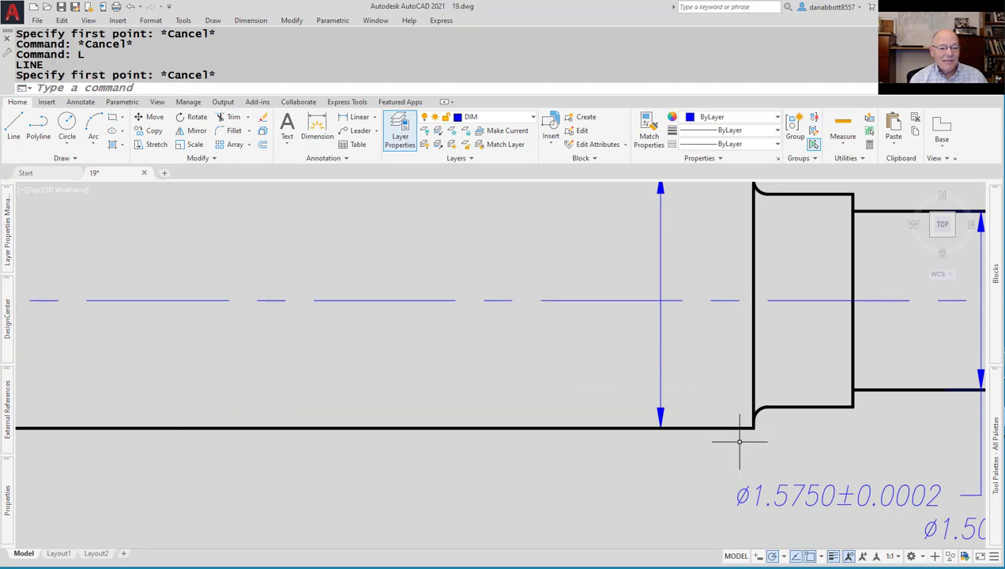
type("l")
key("Return")
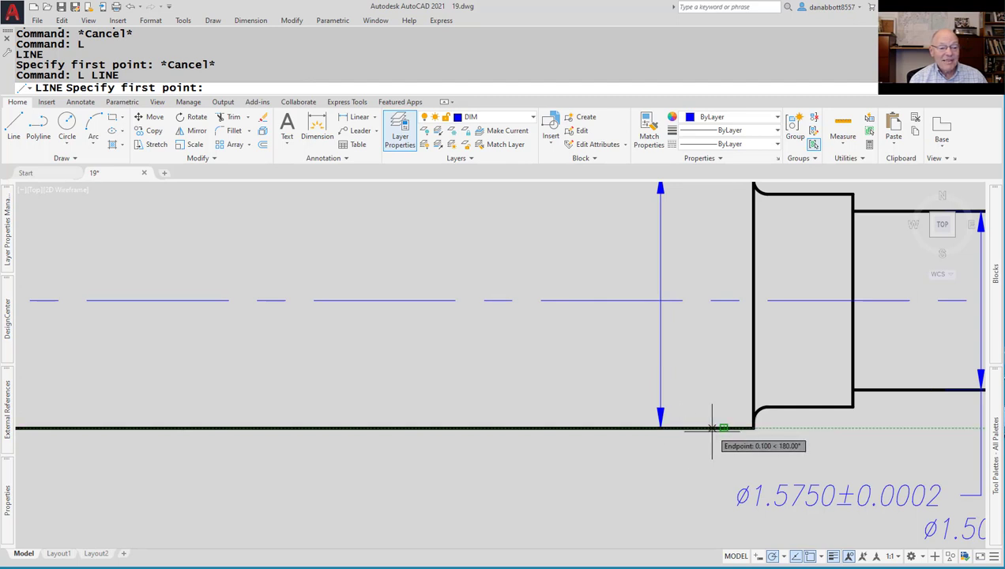
scroll(714, 427, "down", 6)
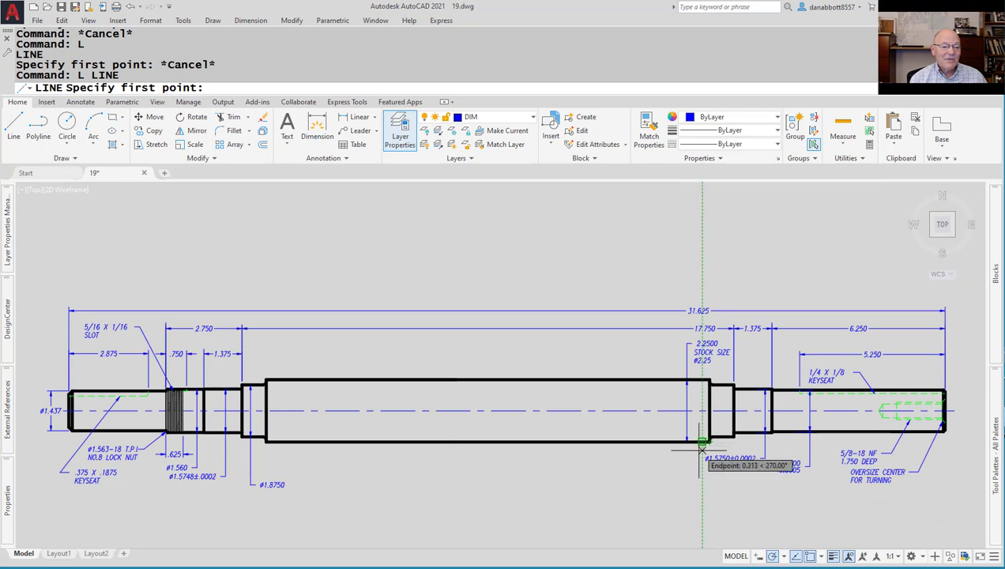
key("Escape")
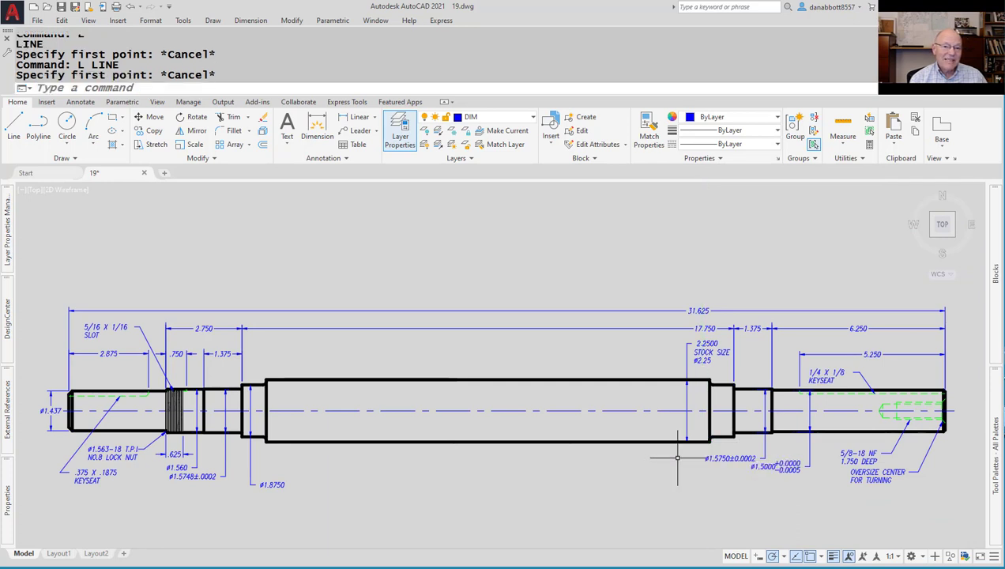
scroll(678, 457, "down", 2)
scroll(677, 457, "up", 2)
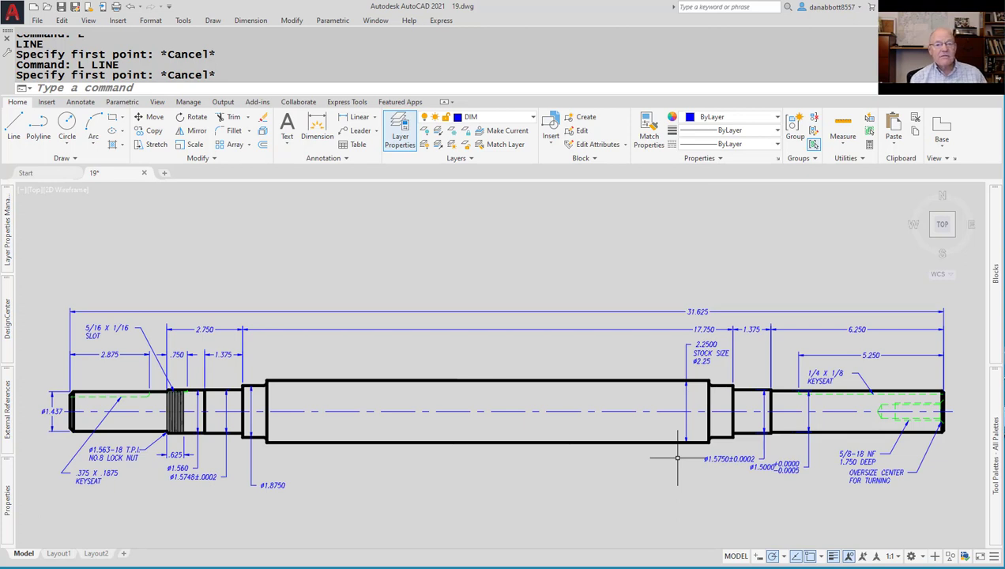
Run OVERKILL on all objects with tolerance 0.000001, combining collinear objects that overlap or align end to end.
type("OVERKILL")
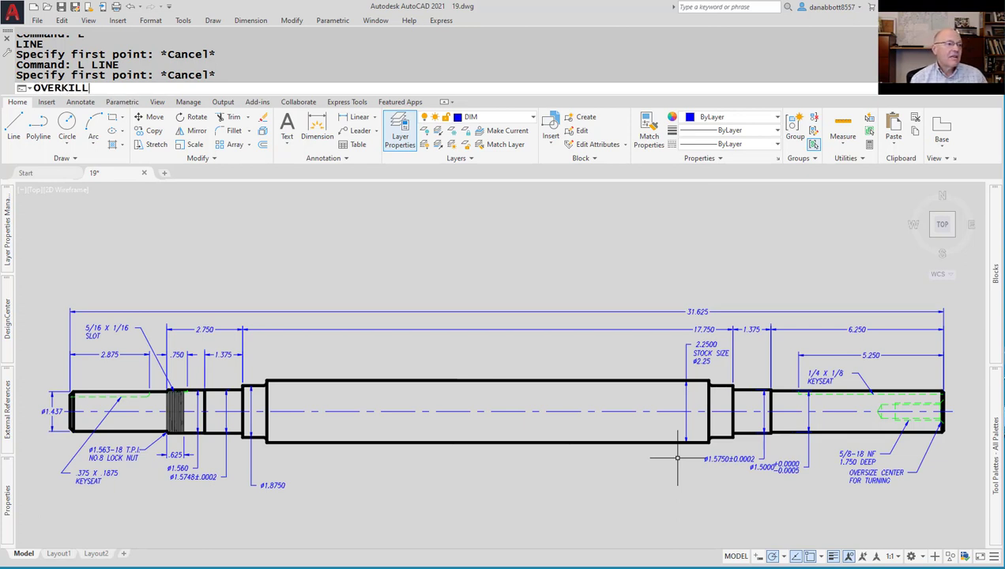
key("Return")
type("ALL")
key("Return")
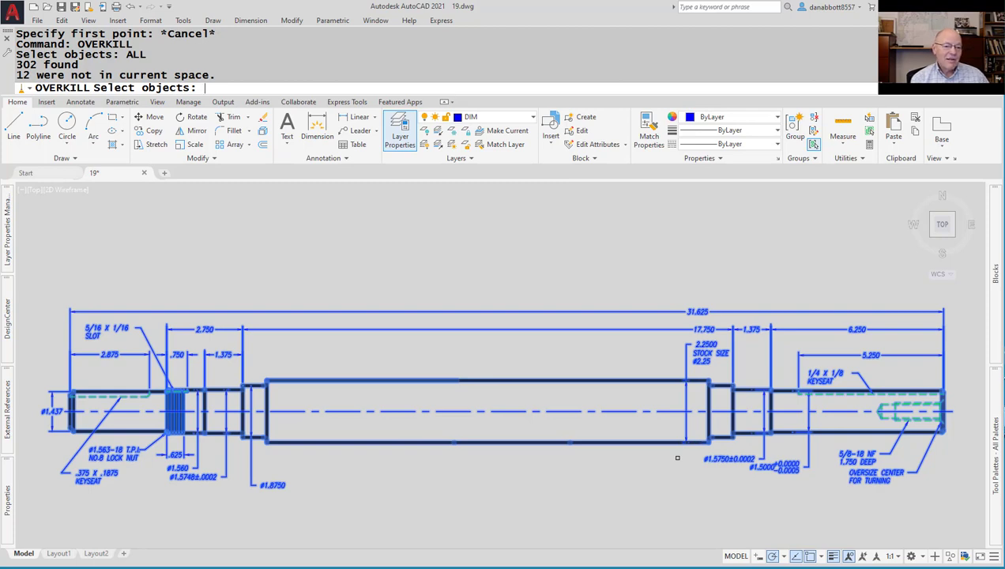
key("Return")
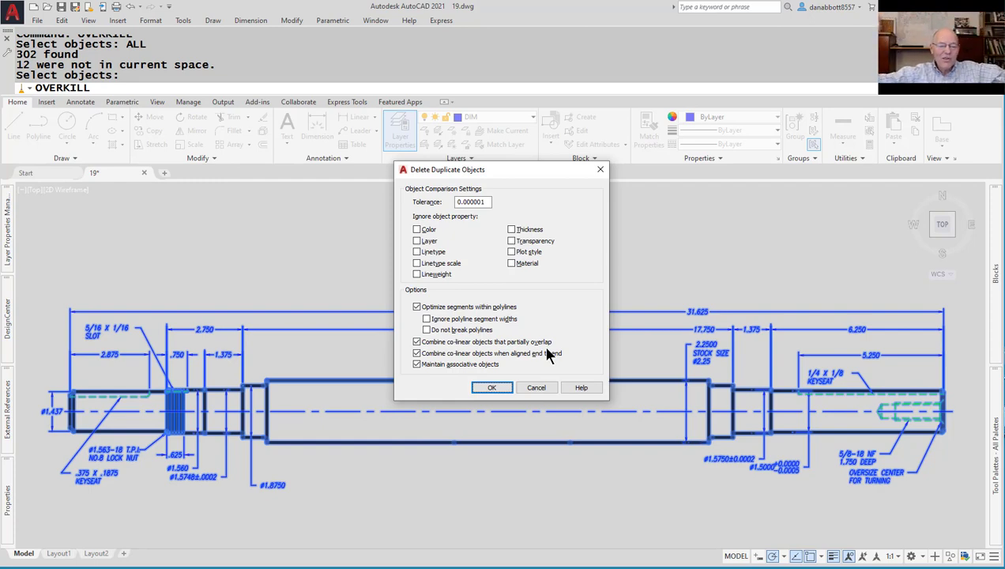
left_click(492, 387)
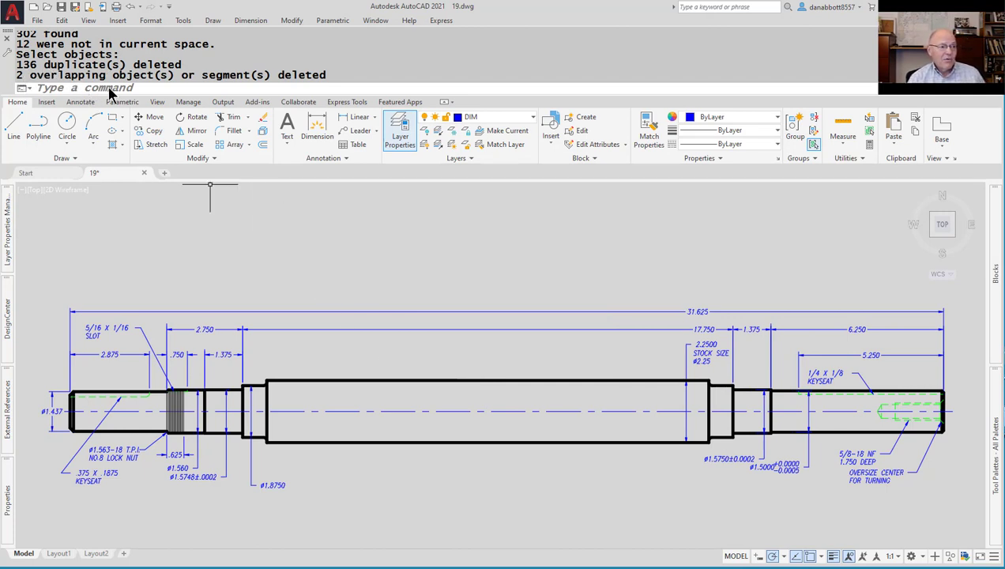
key("Escape")
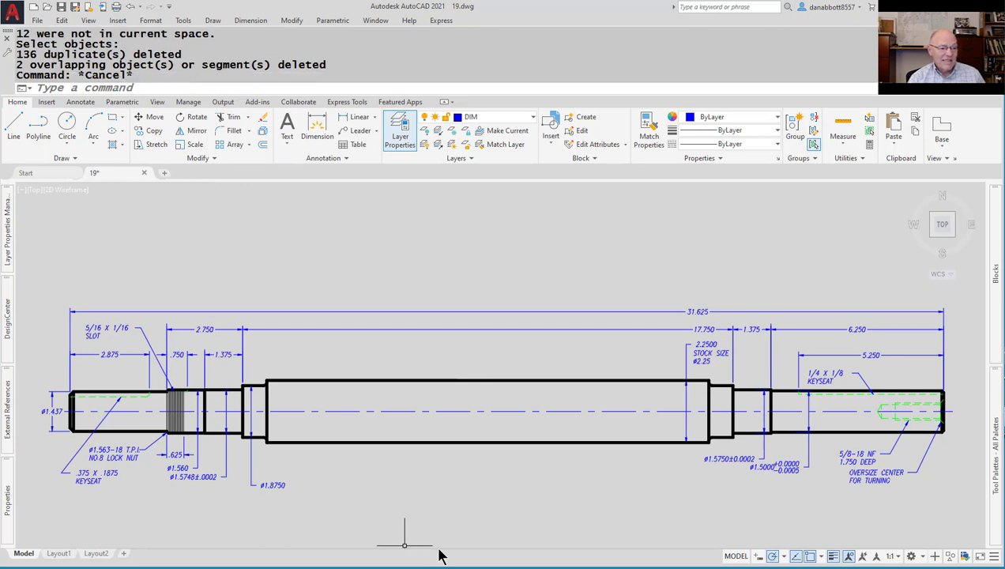
Draw a vertical line straight down from the midpoint of the large-diameter section's lower edge.
type("l")
key("Return")
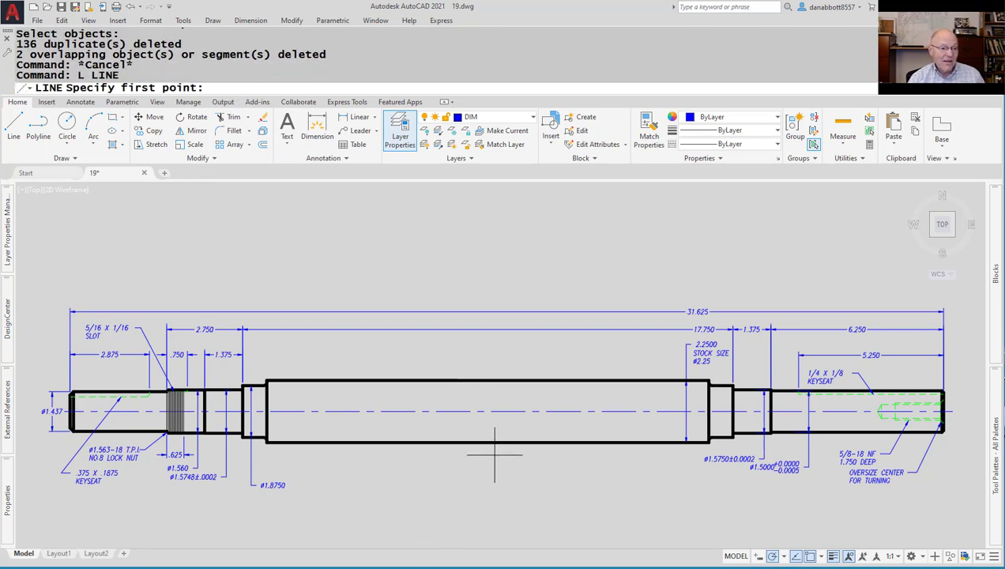
left_click(488, 504)
key("Escape")
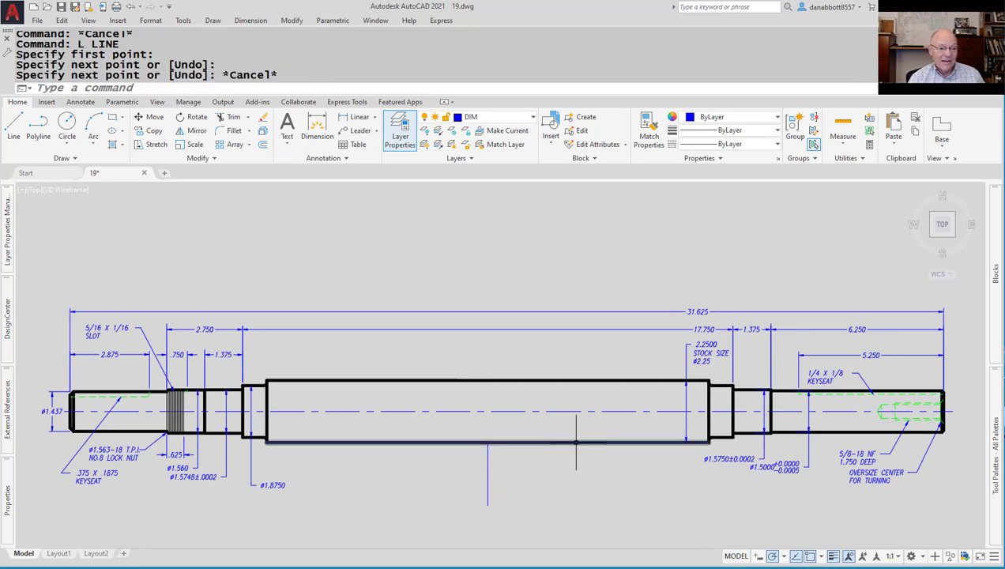
key("Escape")
key("Escape")
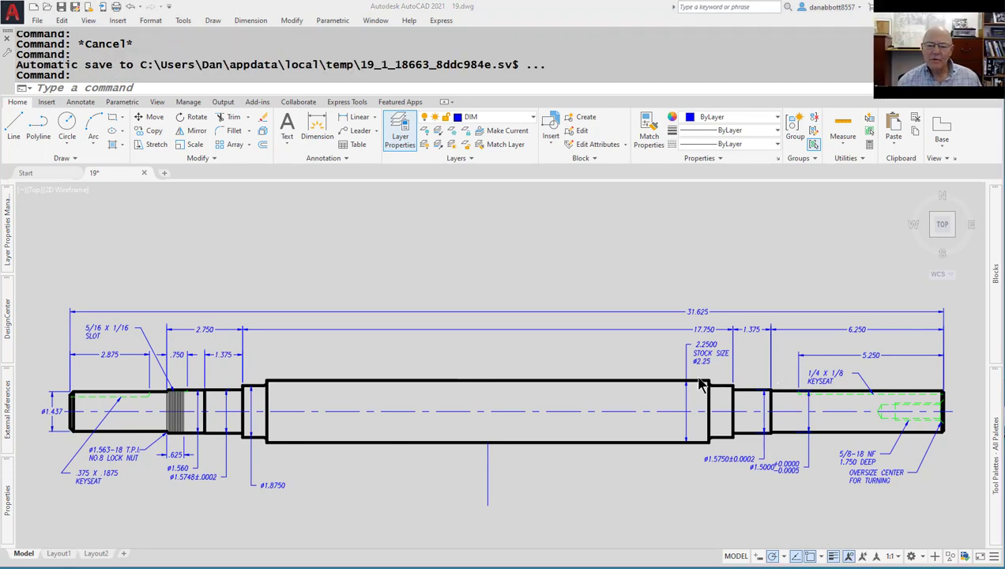
View Layout2 and switch to Layout1 with its two shaft viewports.
left_click(98, 555)
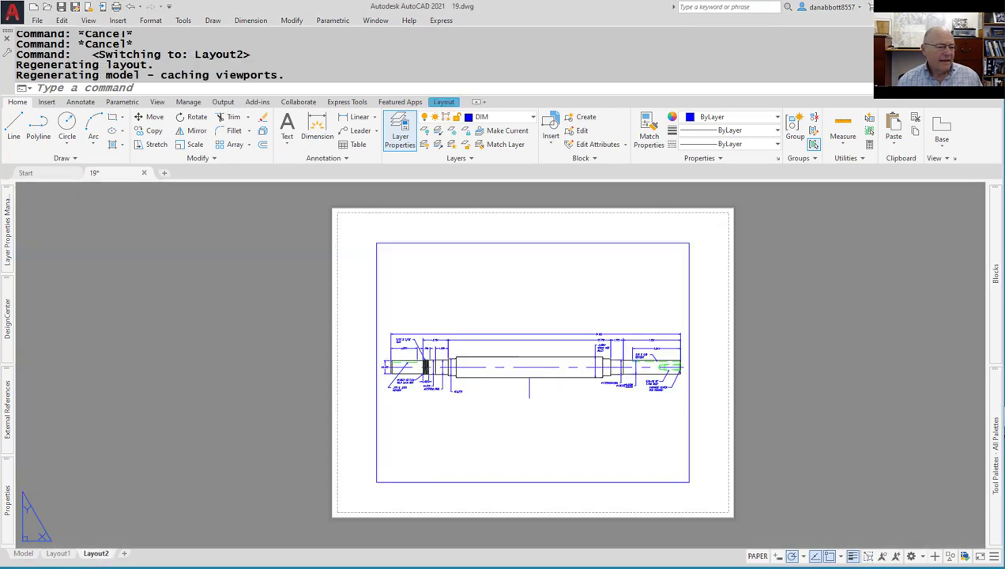
left_click(63, 556)
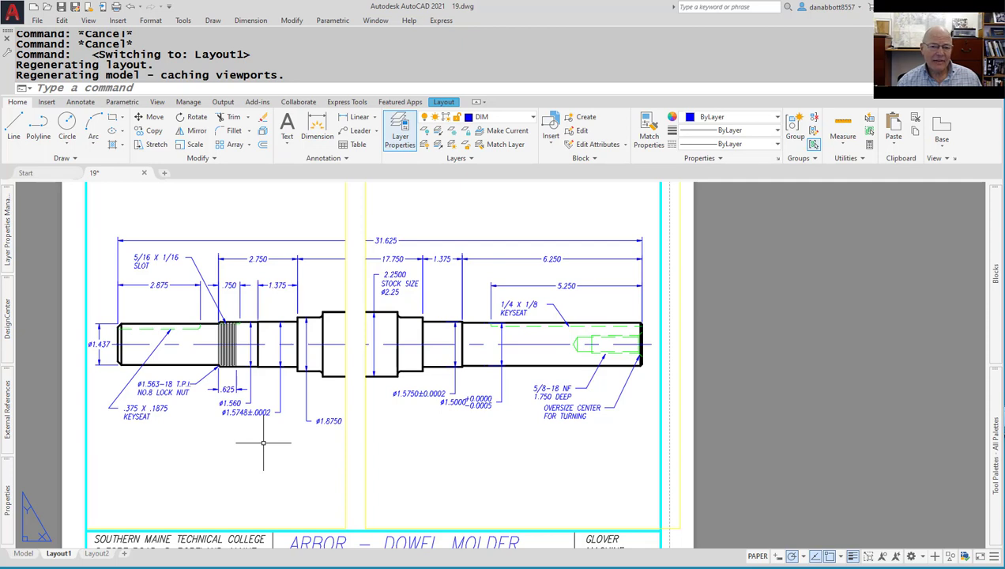
left_click(750, 434)
key("Escape")
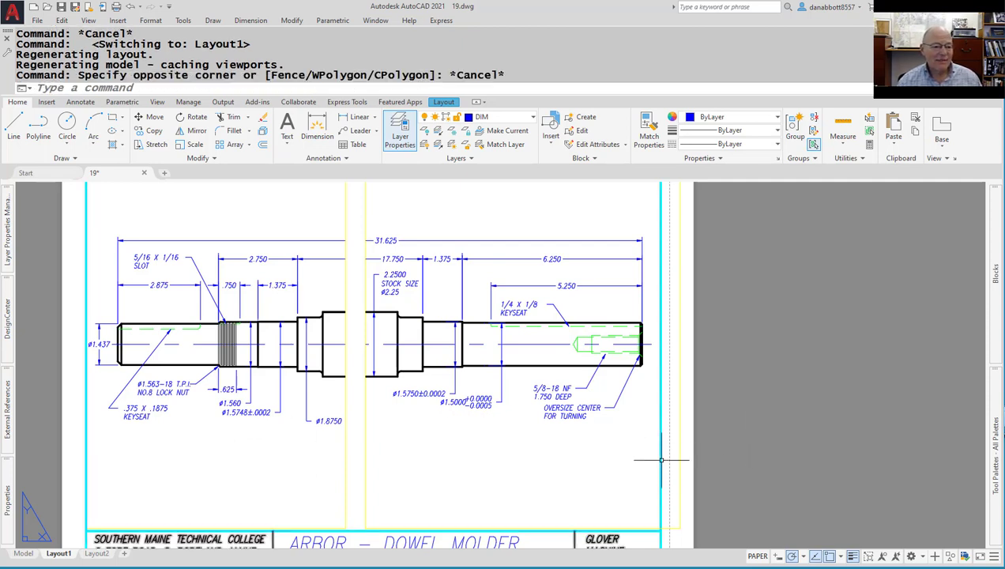
Move the viewport showing the shaft's 6.250 end slightly downward so the two views are out of line.
left_click(365, 459)
type("m")
key("Return")
left_click(406, 468)
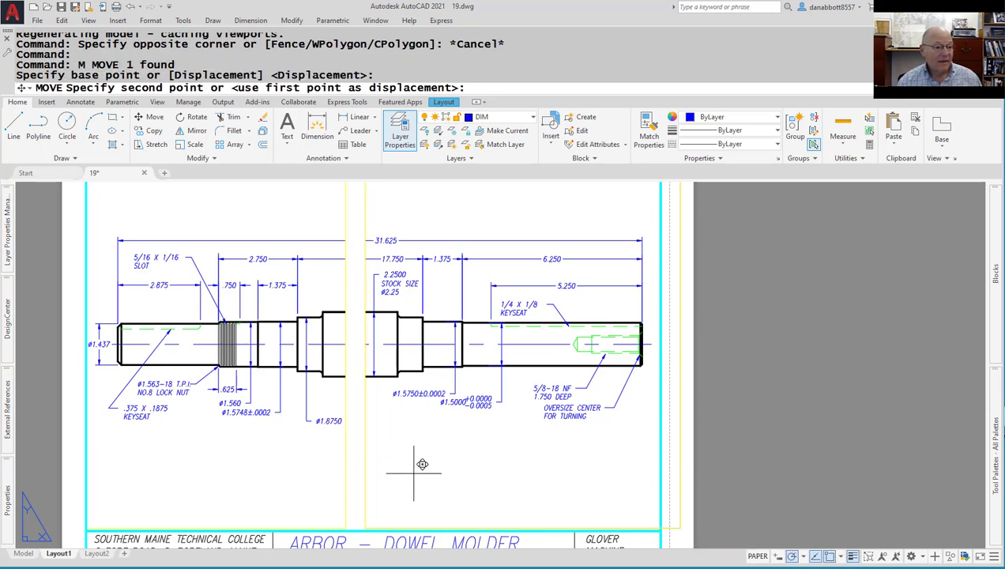
key("Escape")
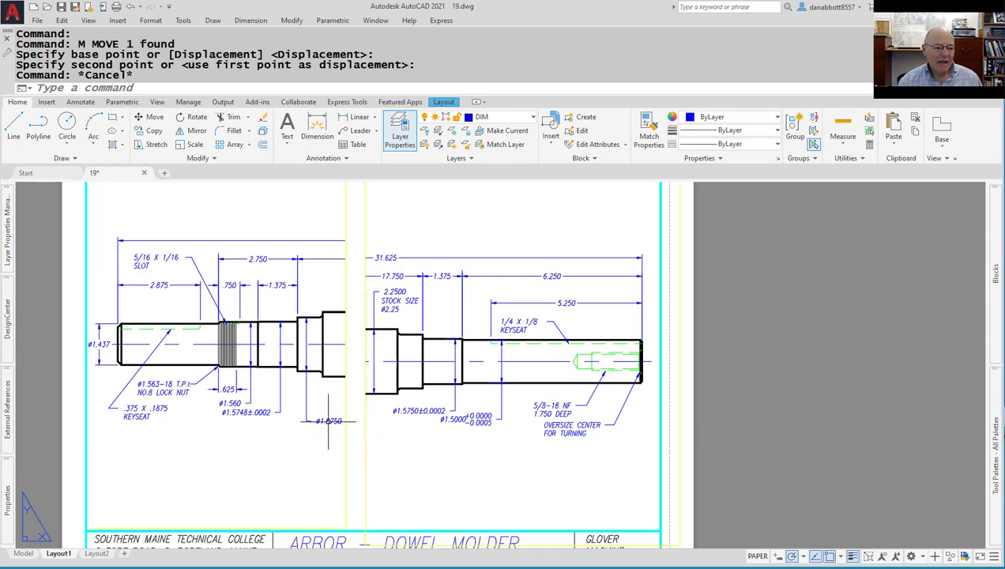
key("Escape")
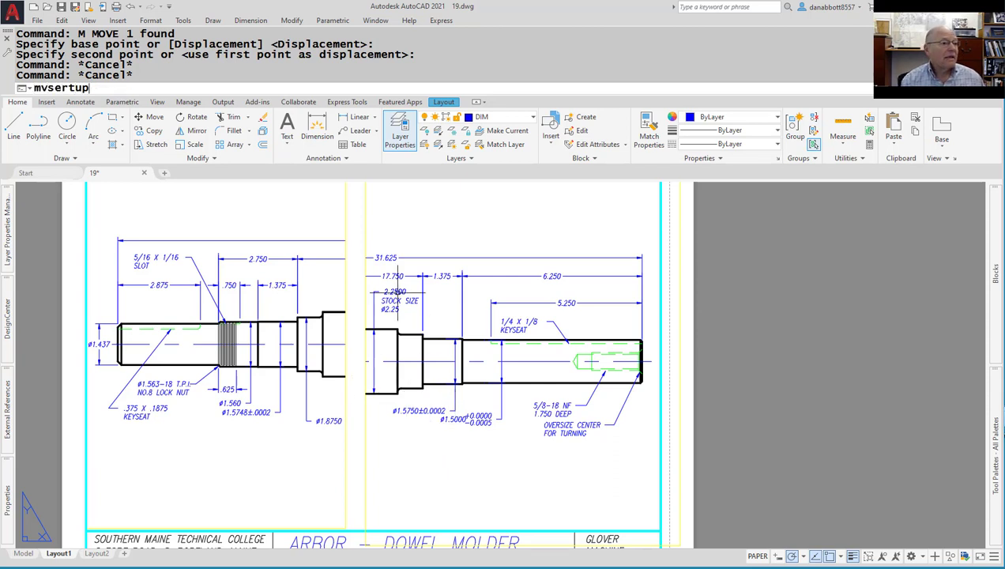
Start a horizontal viewport alignment with MVSETUP and turn on the Endpoint object snap for picking the base point.
type("tup")
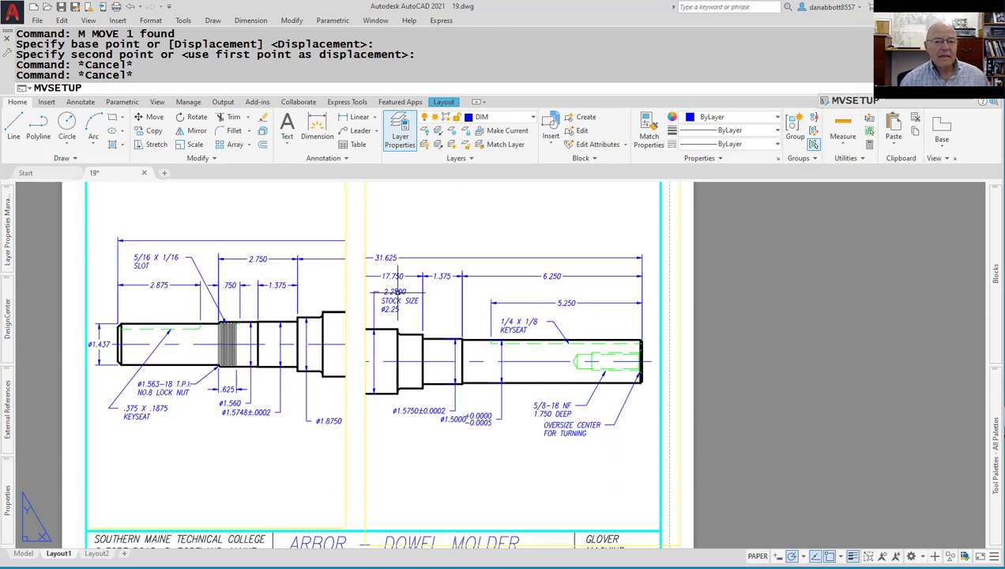
key("Return")
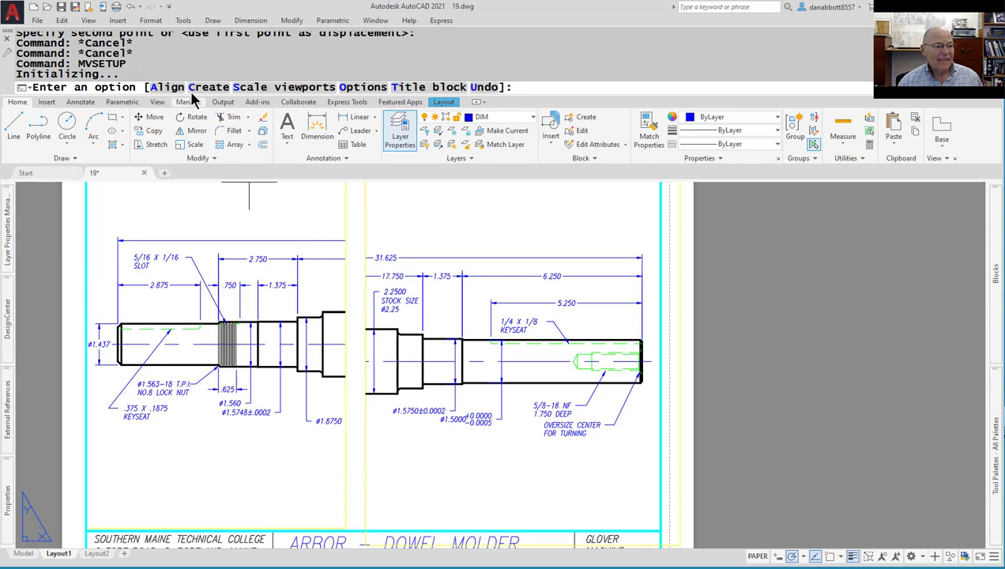
left_click(165, 89)
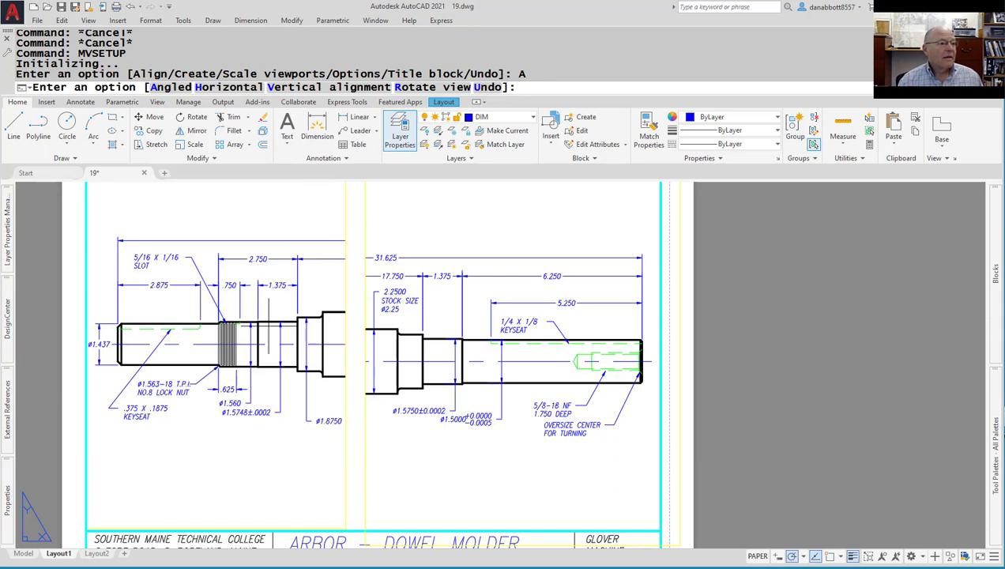
left_click(228, 87)
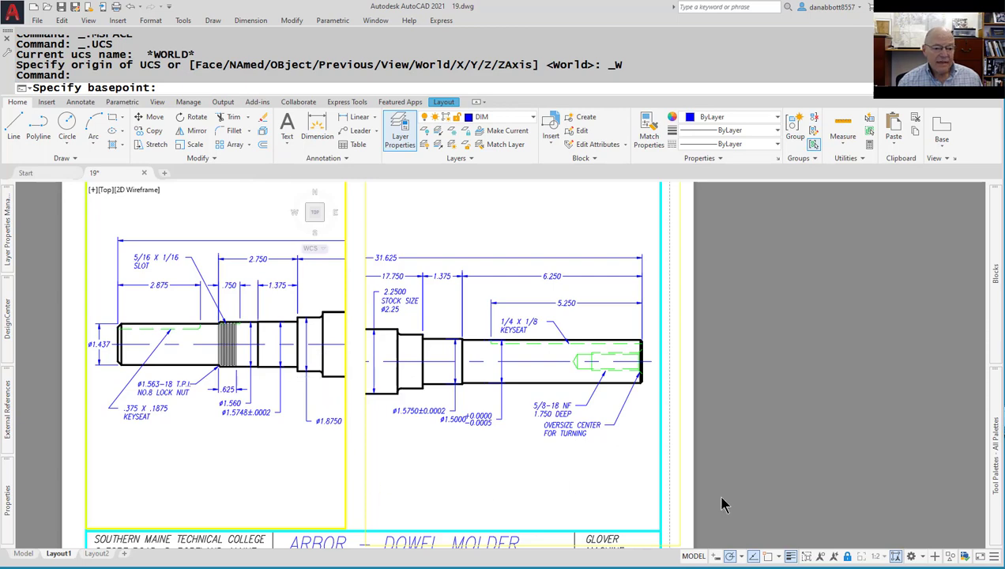
right_click(768, 557)
left_click(798, 541)
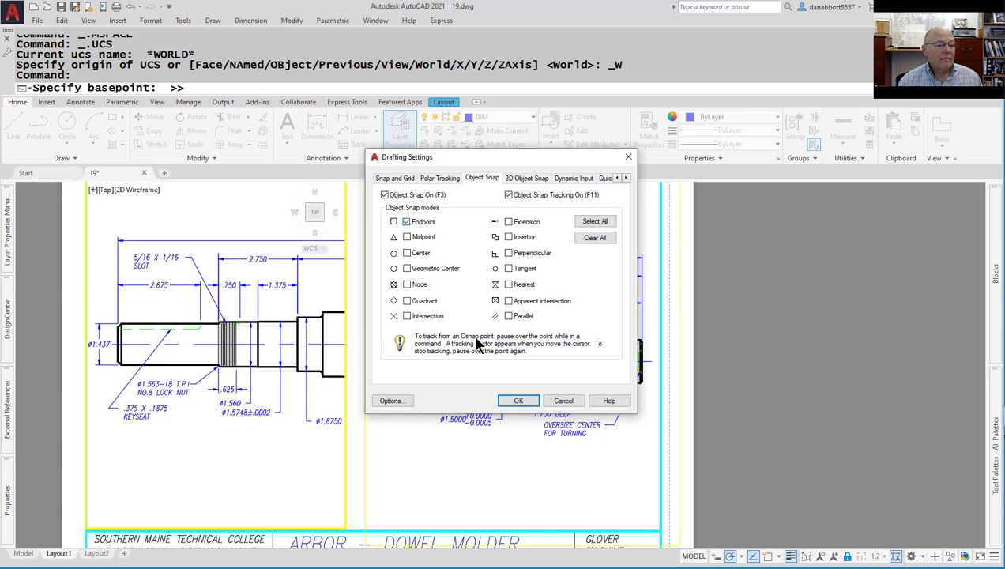
left_click(515, 403)
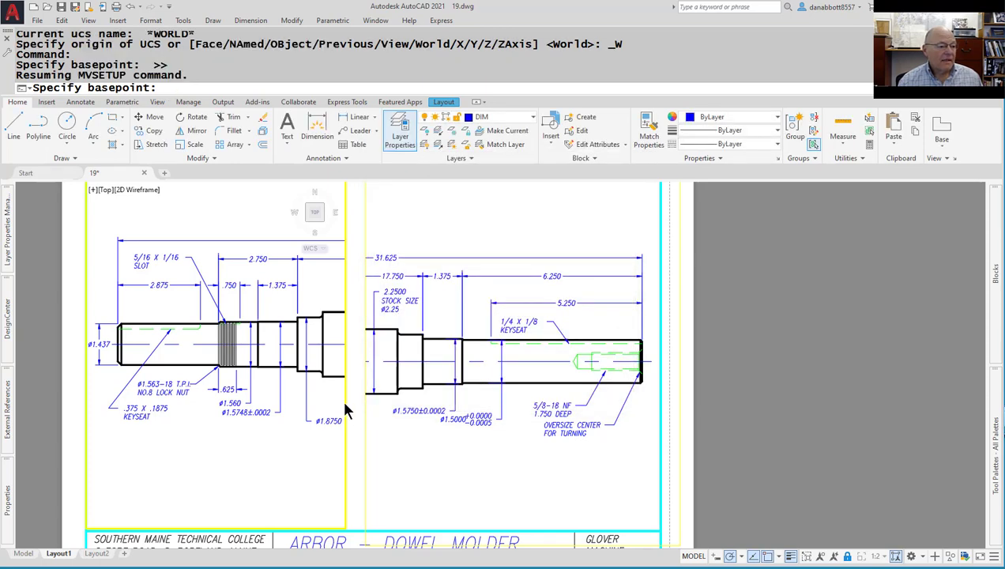
Try to align the shaft's 6.250-end viewport using the lower corners of the large-diameter section as base and pan points.
left_click(322, 376)
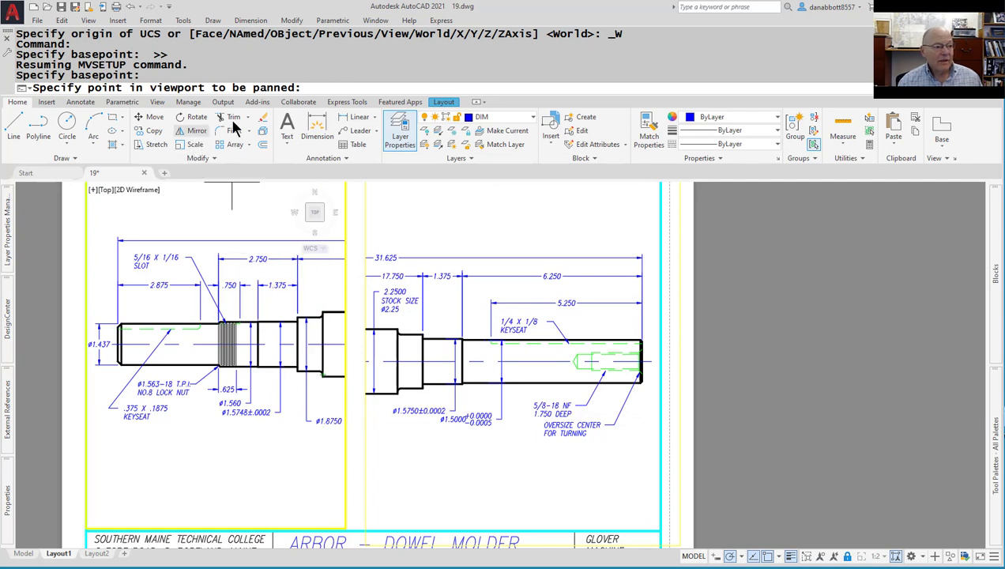
left_click(463, 481)
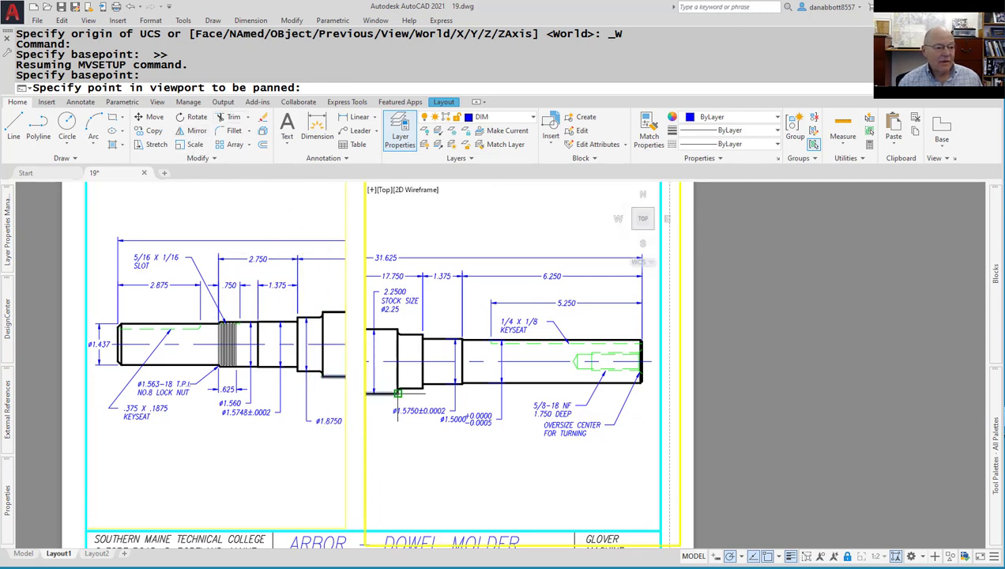
left_click(392, 393)
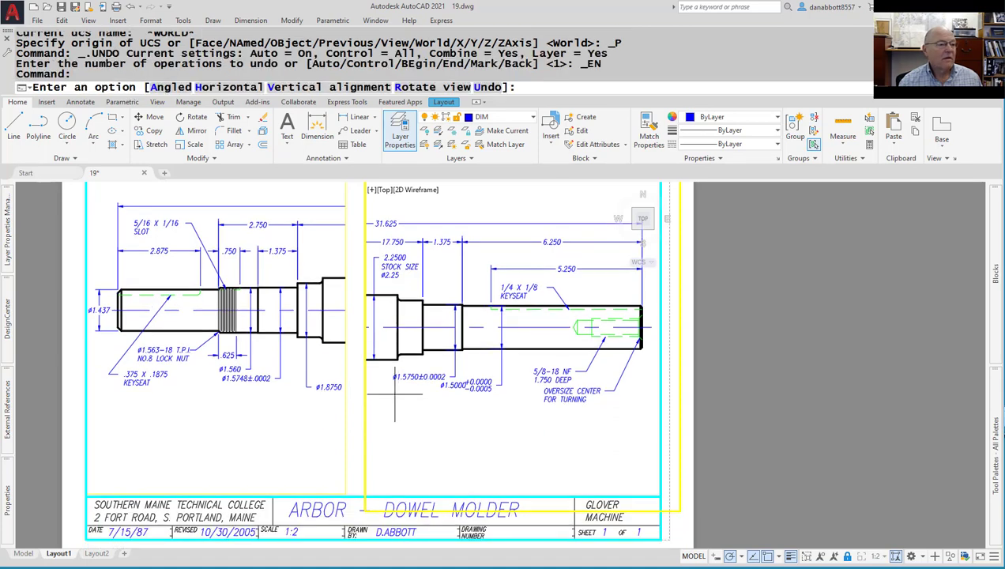
key("Escape")
Restart MVSETUP's horizontal alignment from the 2.875-end viewport, with the lower-left endpoint of the large-diameter section as the base point.
left_click(279, 445)
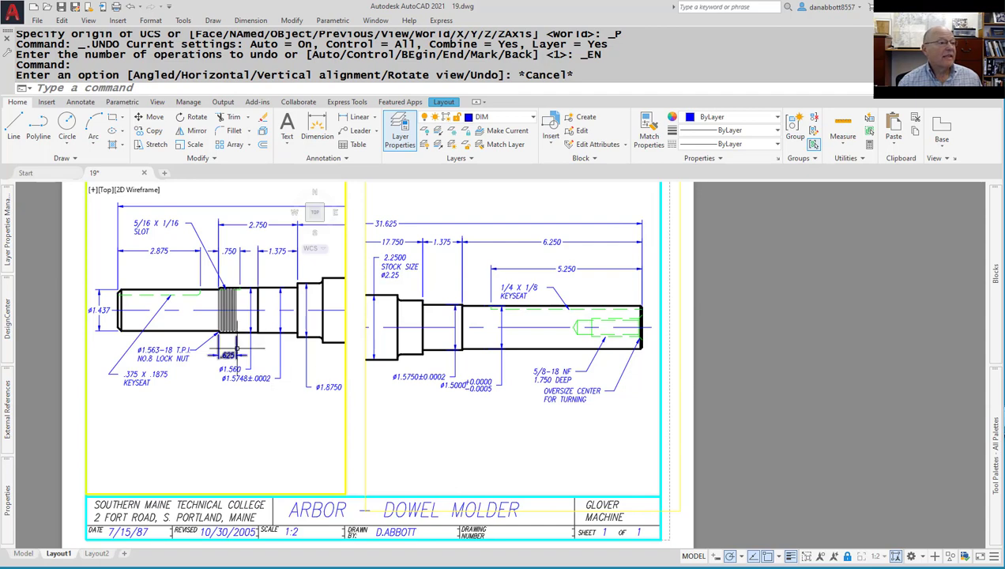
key("Escape")
type("mvsetup")
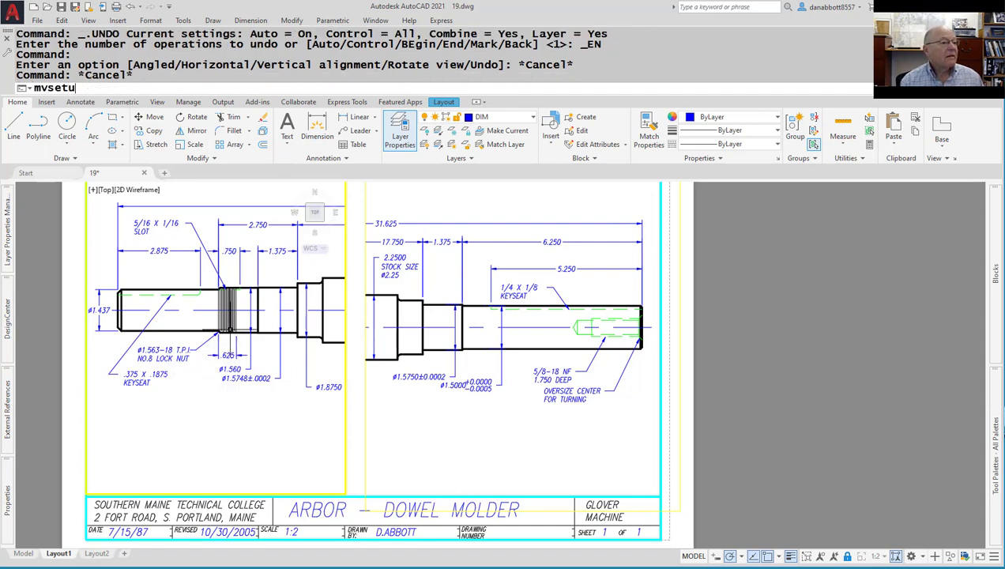
key("Return")
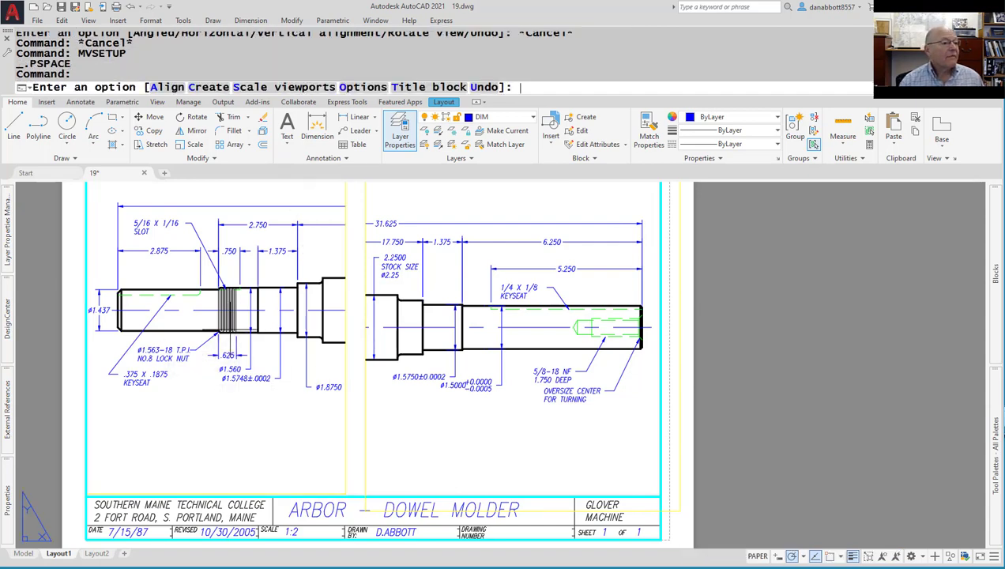
left_click(166, 87)
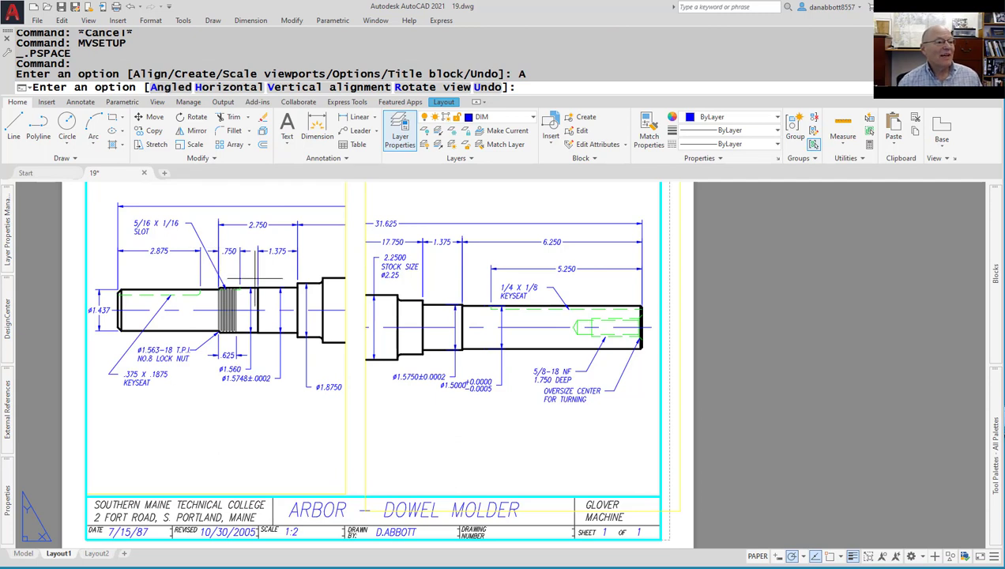
left_click(228, 89)
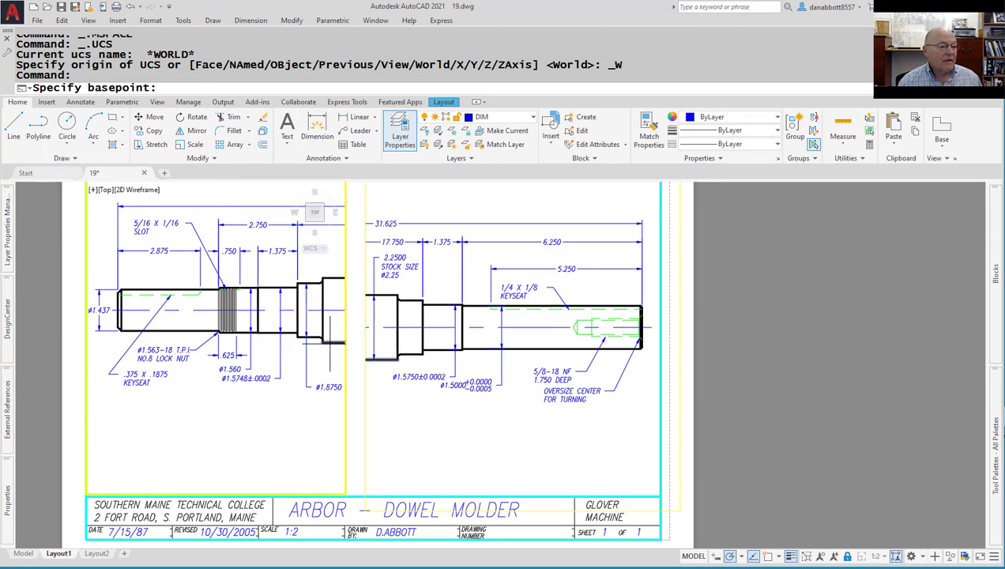
type("en")
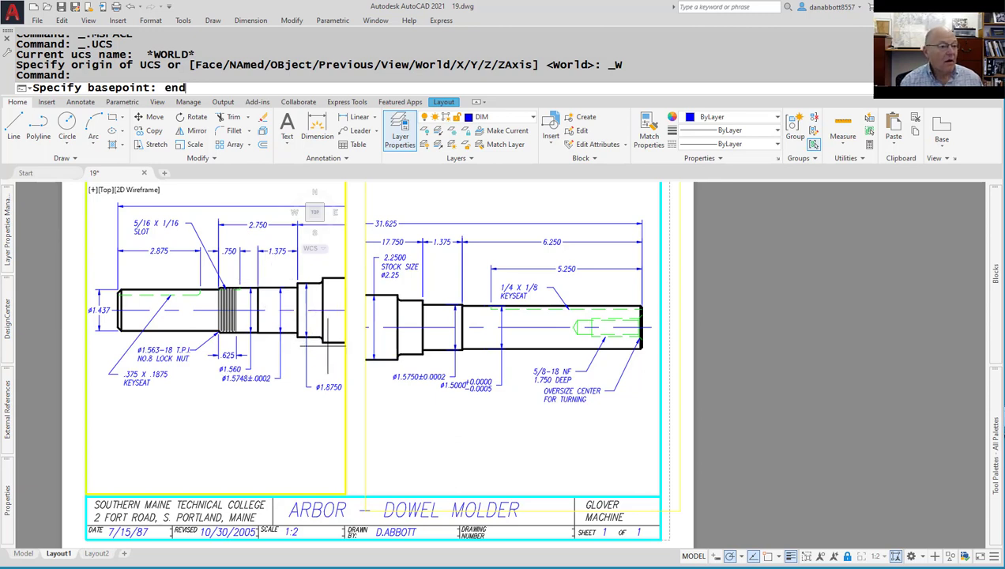
type("d")
key("Return")
left_click(326, 341)
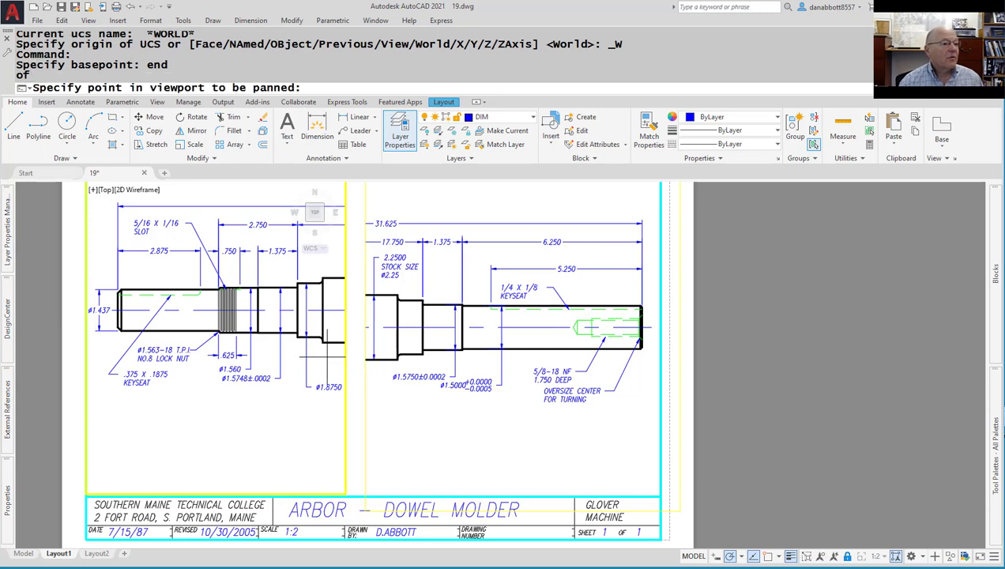
Try to pan the 6.250-end viewport into line by its large-diameter section's lower-right endpoint.
left_click(385, 387)
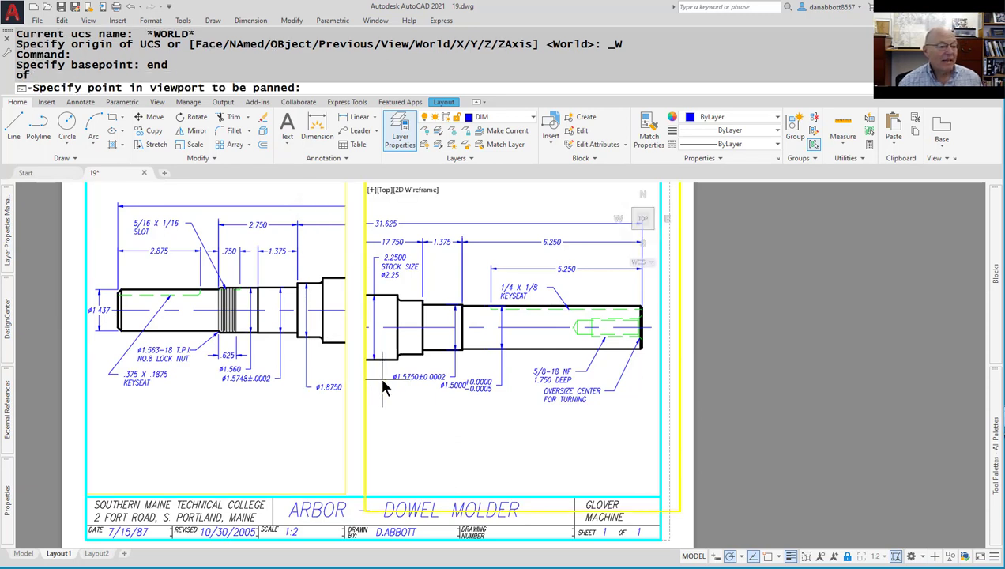
type("end")
key("Return")
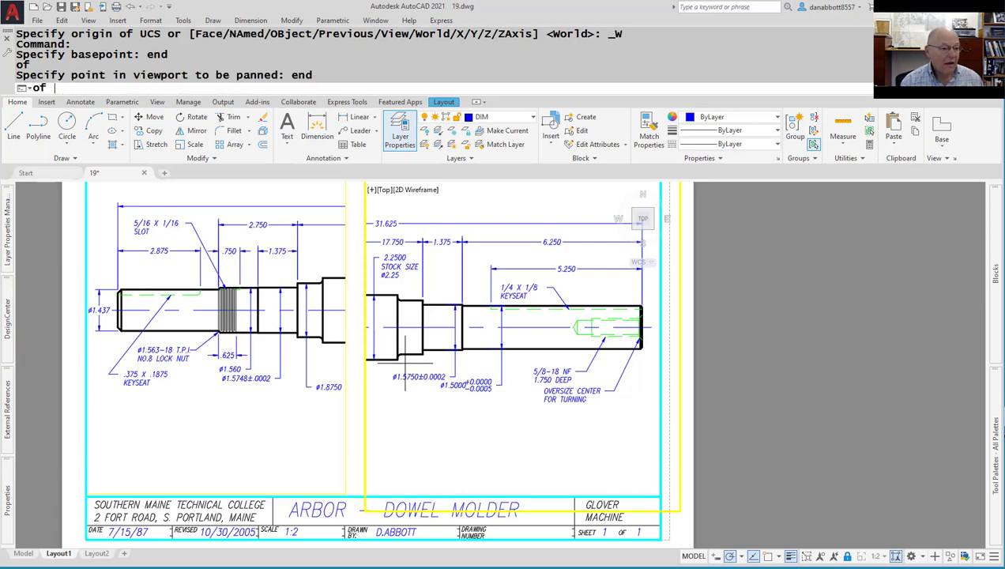
left_click(399, 360)
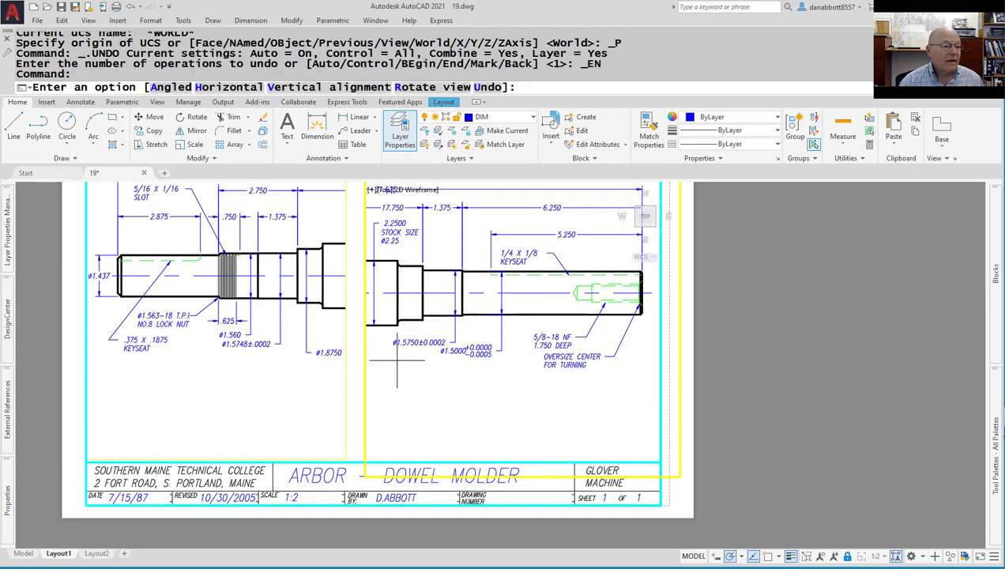
key("Escape")
Unlock the viewport showing the shaft's 6.250 end.
scroll(397, 364, "up", 5)
scroll(398, 358, "down", 5)
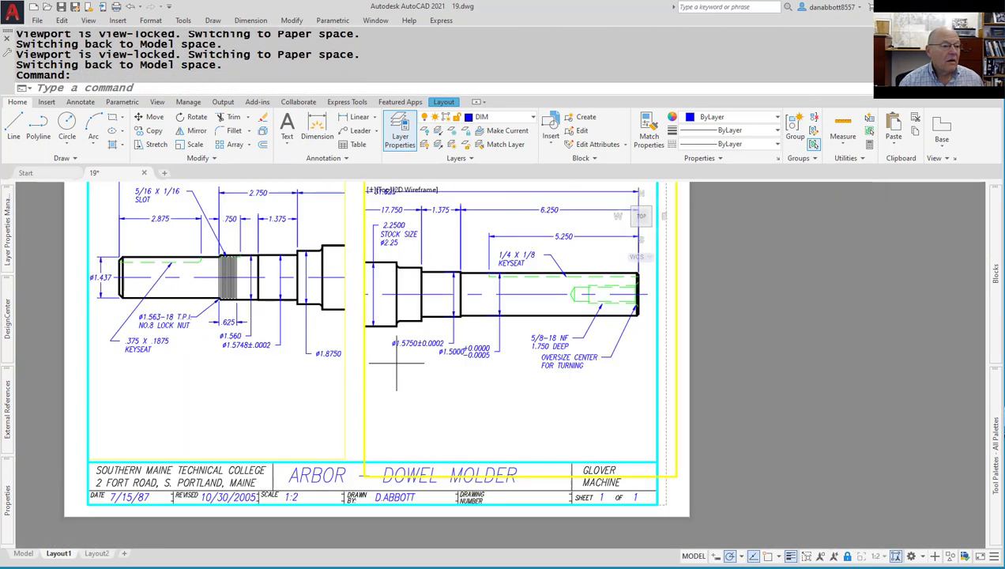
middle_click_drag(399, 363, 399, 469)
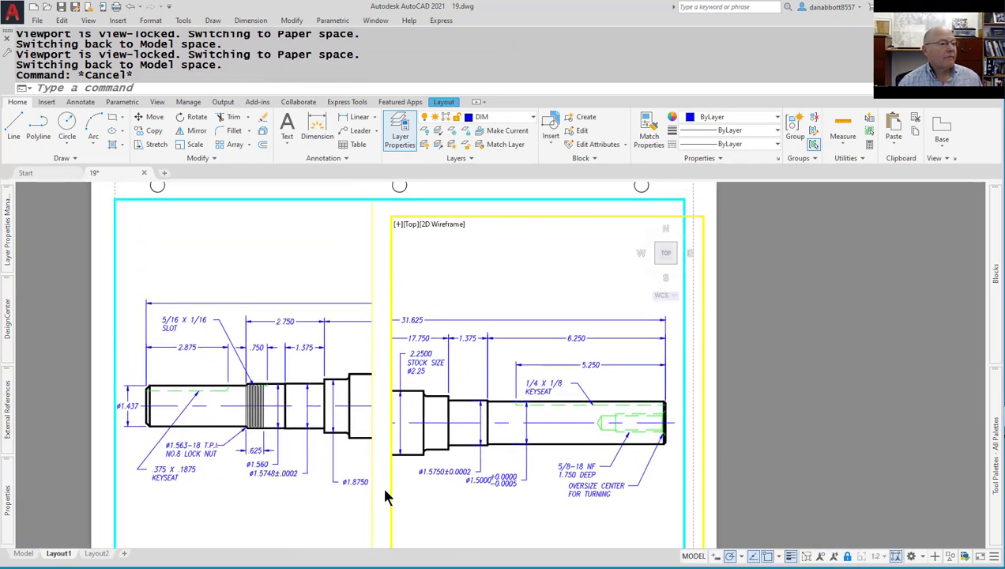
middle_click_drag(385, 497, 390, 466)
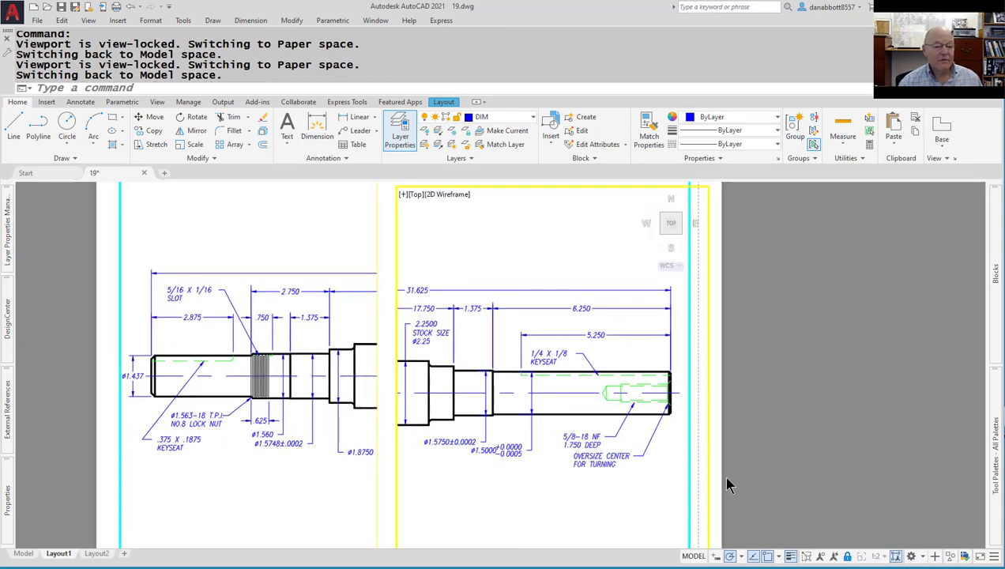
left_click(847, 558)
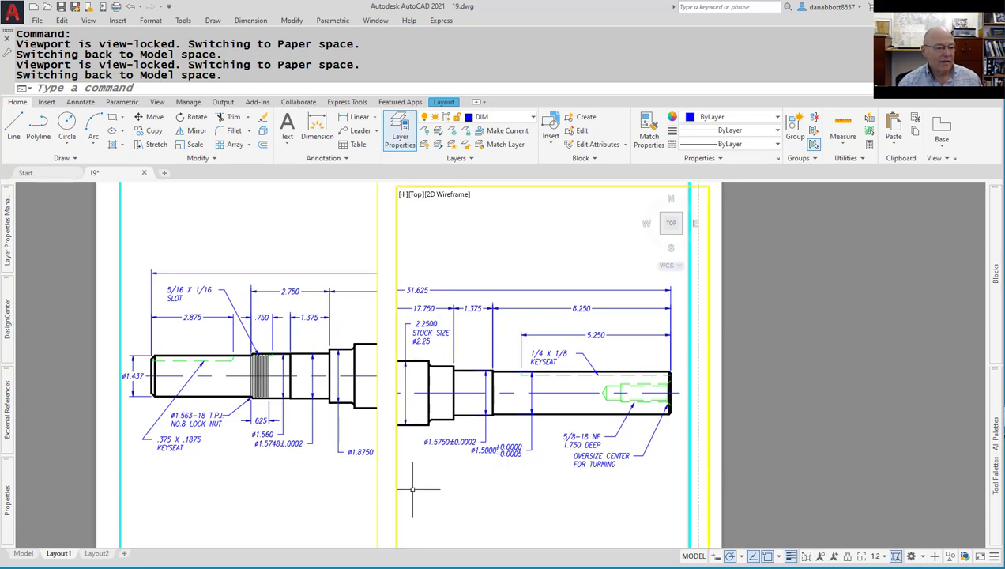
Run MVSETUP's horizontal alignment from the 2.875-end viewport, using the lower-left endpoint of the large-diameter section as base point.
left_click(340, 472)
type("MV")
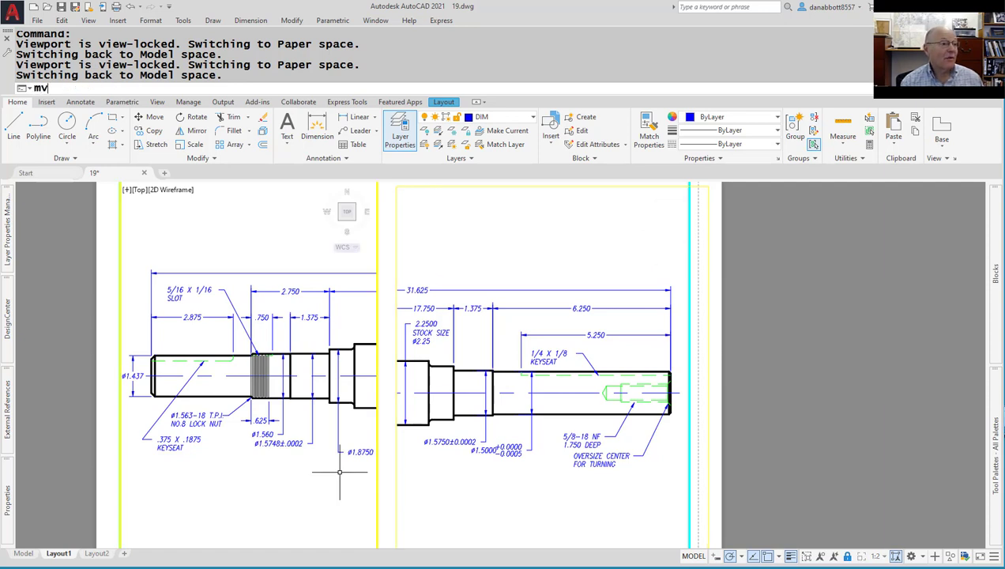
type("SETUP")
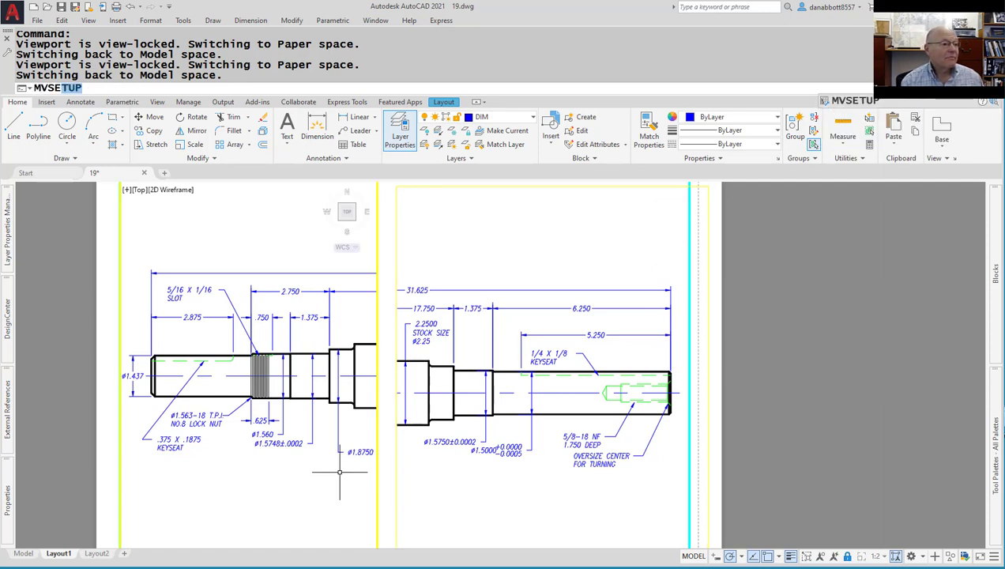
key("Return")
type("a")
key("Return")
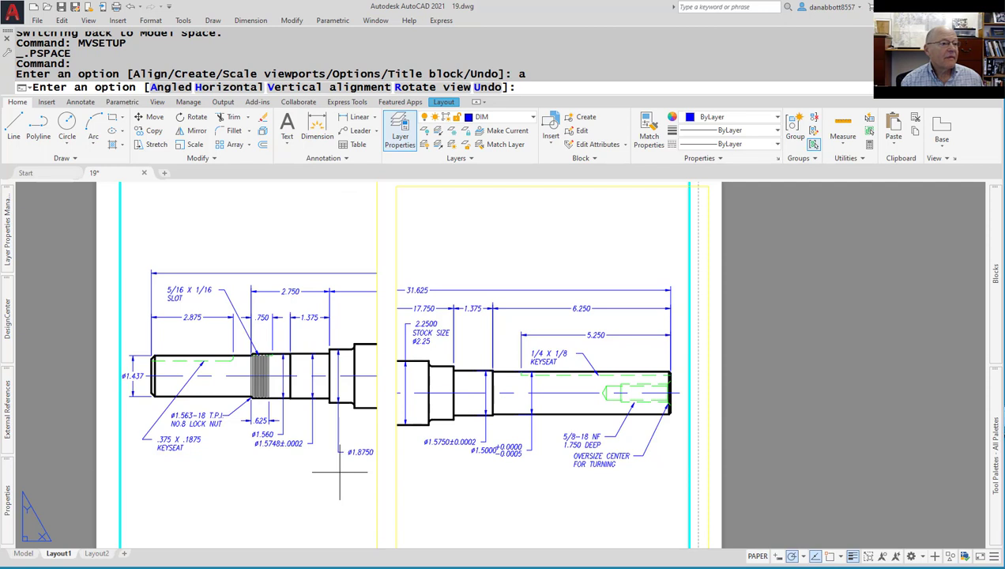
type("h")
key("Return")
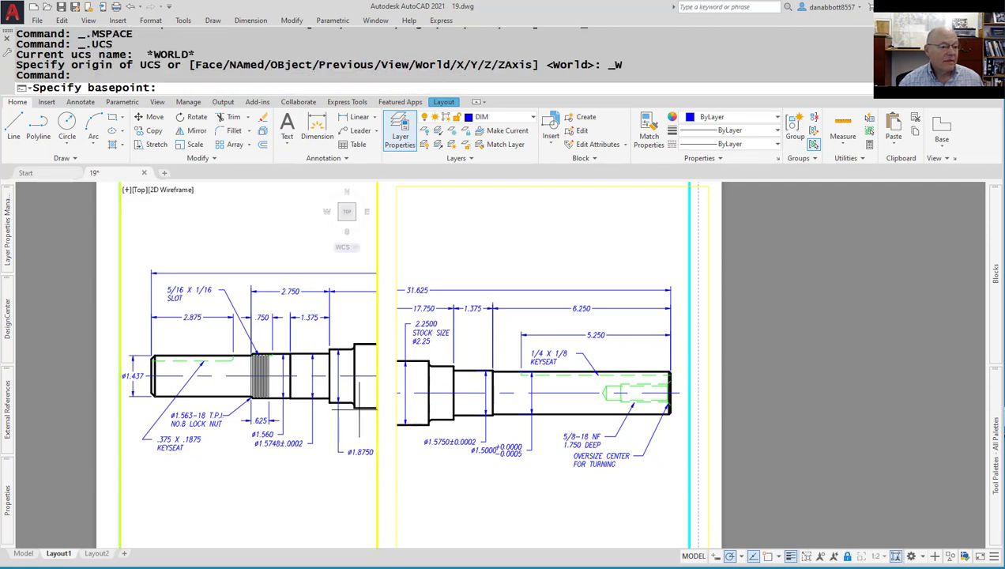
type("end")
key("Return")
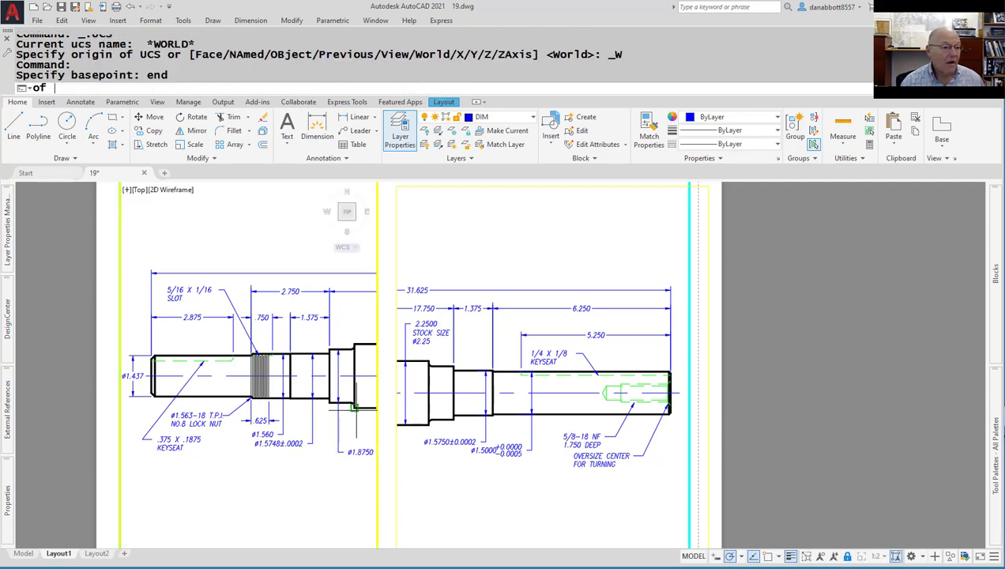
left_click(353, 407)
Align the unlocked 6.250-end viewport by its large-diameter section's lower-right endpoint, and end the alignment.
left_click(421, 458)
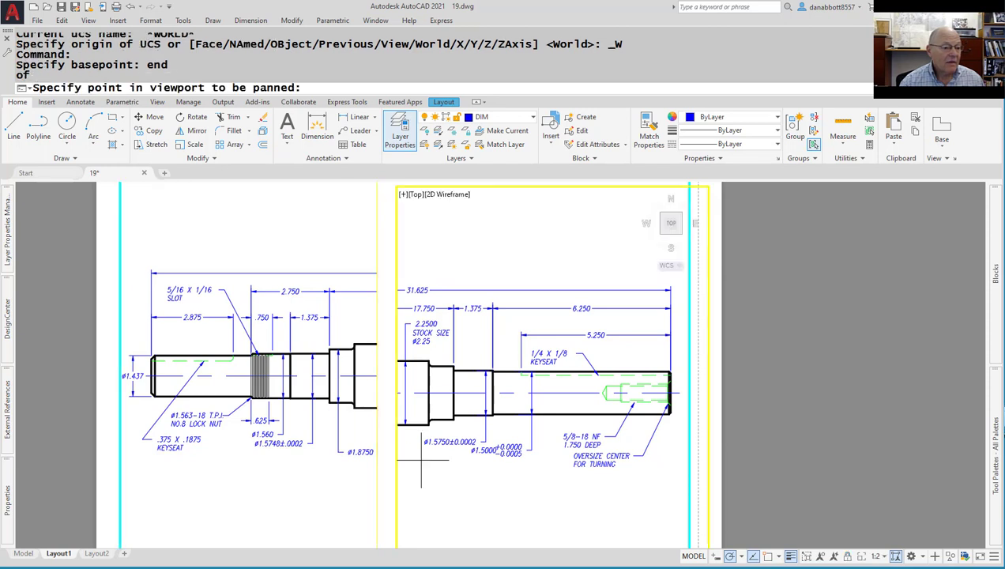
type("end")
key("Return")
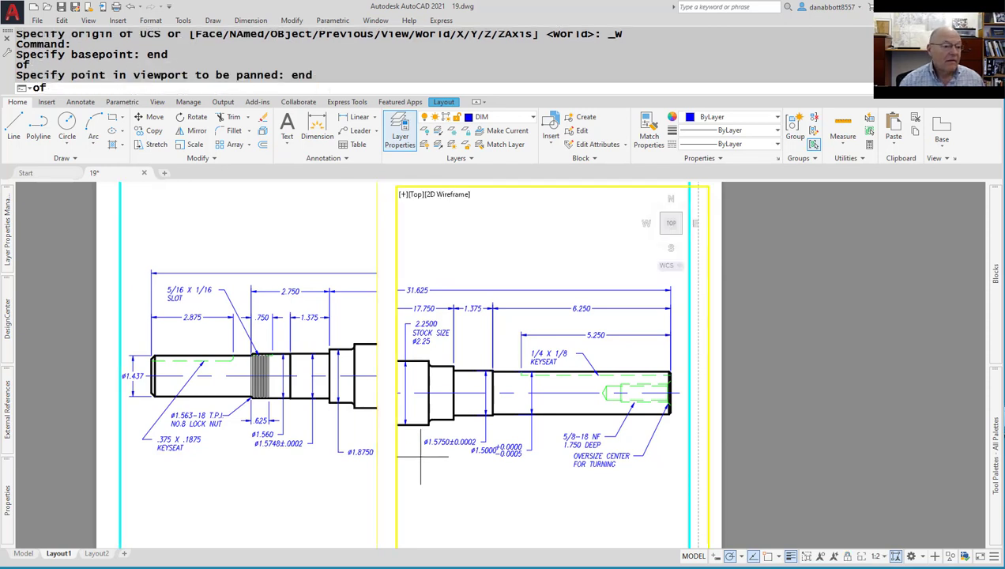
left_click(428, 424)
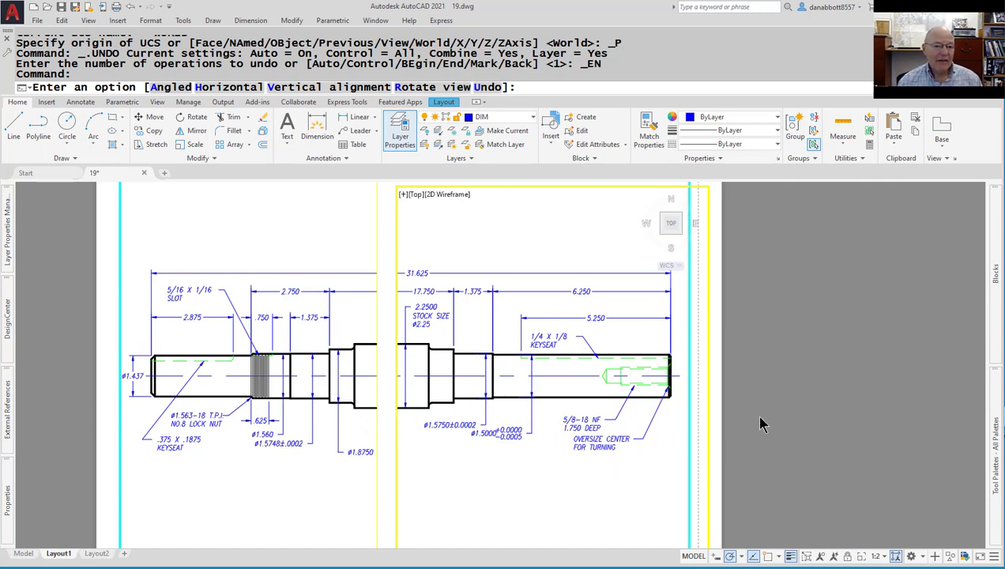
double_click(785, 421)
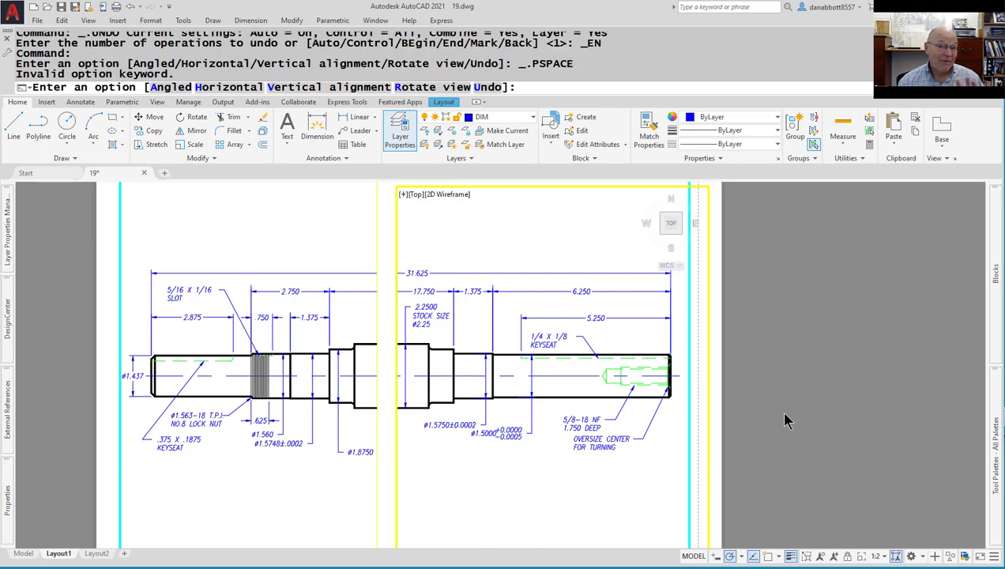
Return 19.dwg to model space, start a new drawing, and switch to puzzlersWorkshop_2021.doc in Microsoft Word at puzzler 20.
key("ctrl+Page_Up")
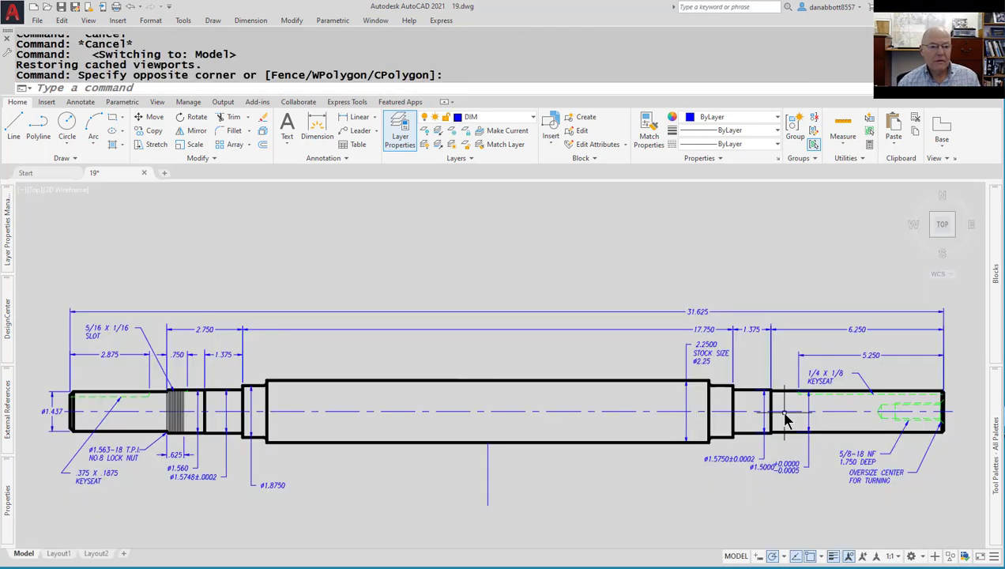
left_click(165, 173)
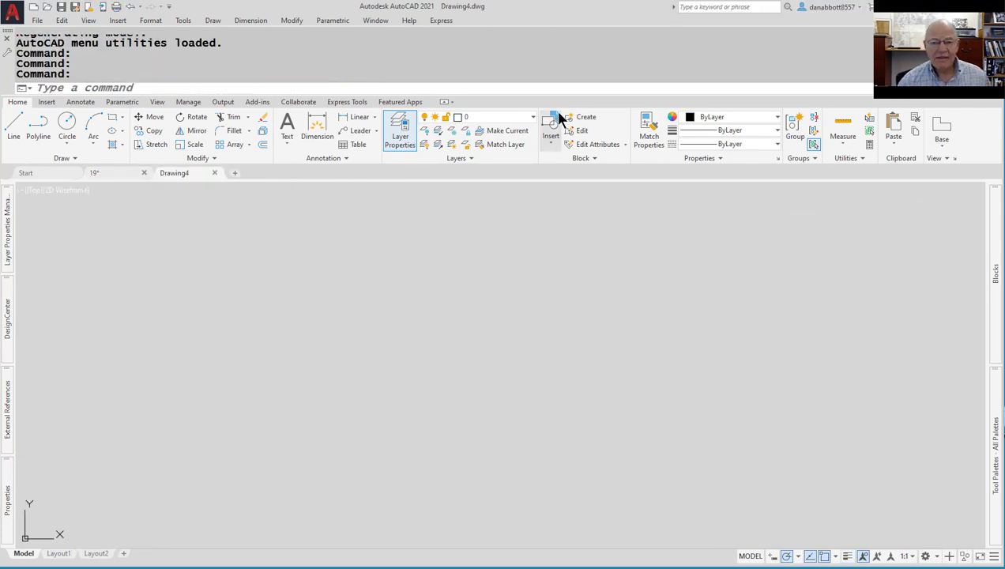
left_click_drag(932, 110, 222, 52)
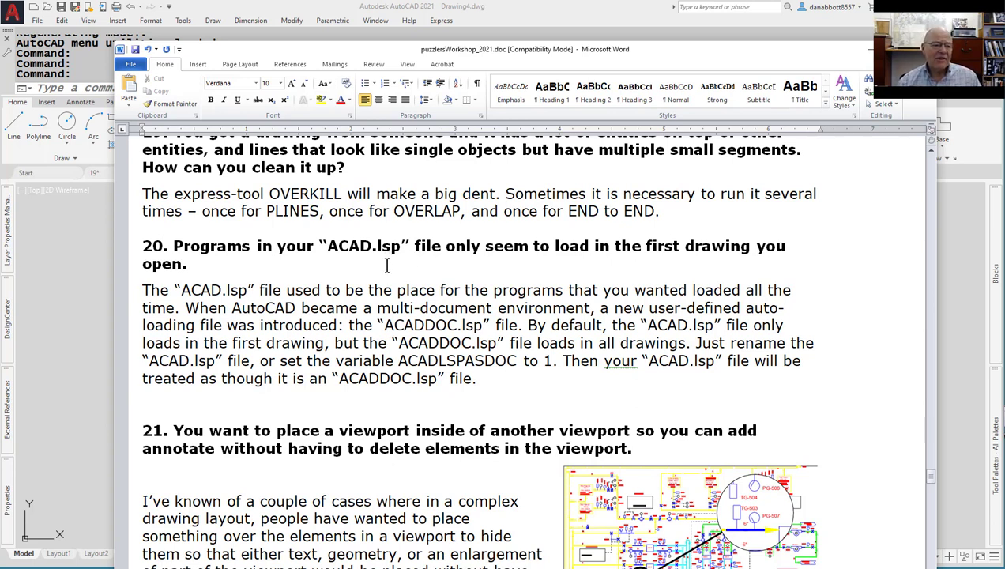
Review puzzler 20, marking ACADDOC.lsp, ACAD.lsp and the variable ACADLSPASDOC, and continue to puzzler 21 on viewports inside viewports.
left_click_drag(383, 325, 482, 327)
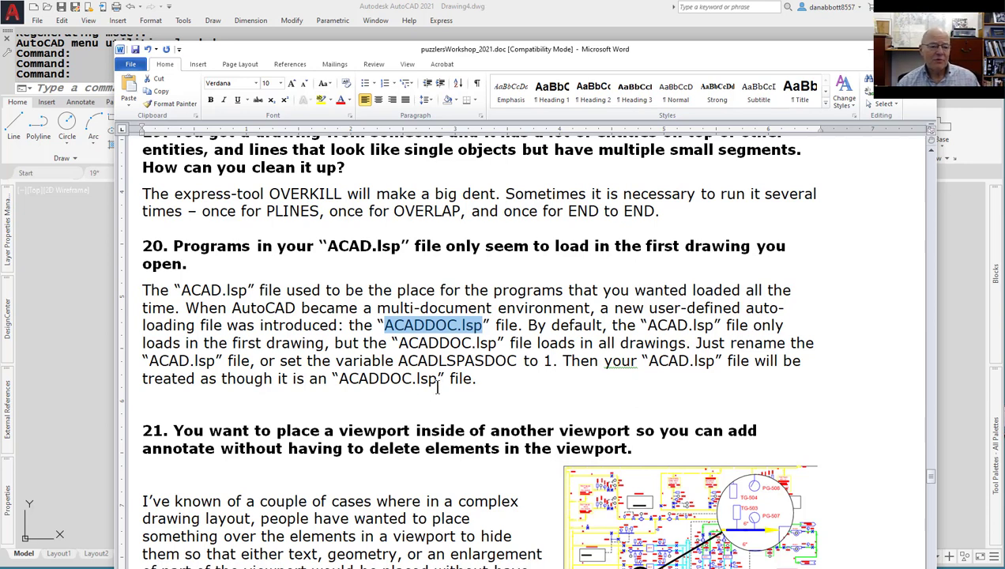
left_click_drag(327, 246, 401, 248)
left_click(401, 268)
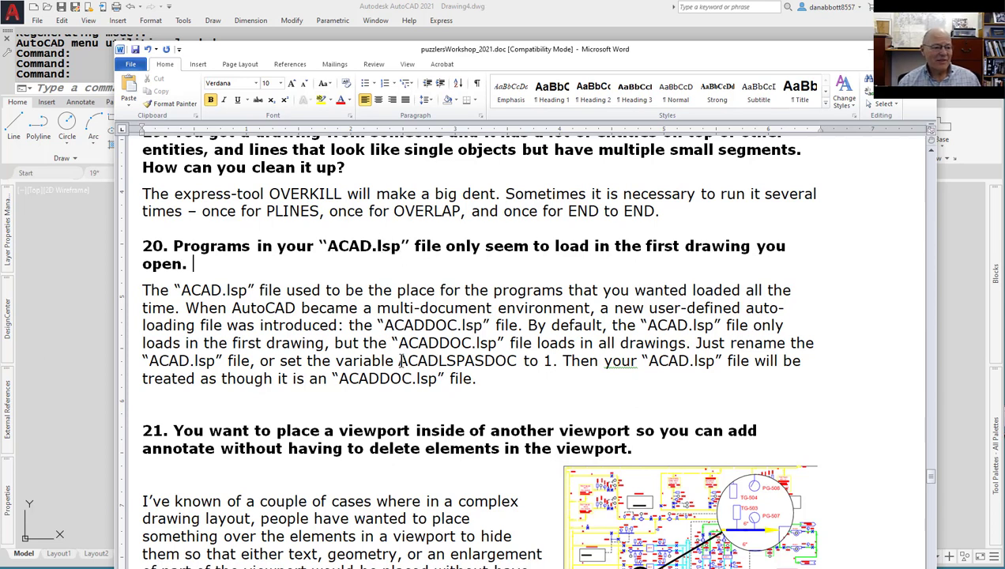
left_click_drag(397, 361, 519, 362)
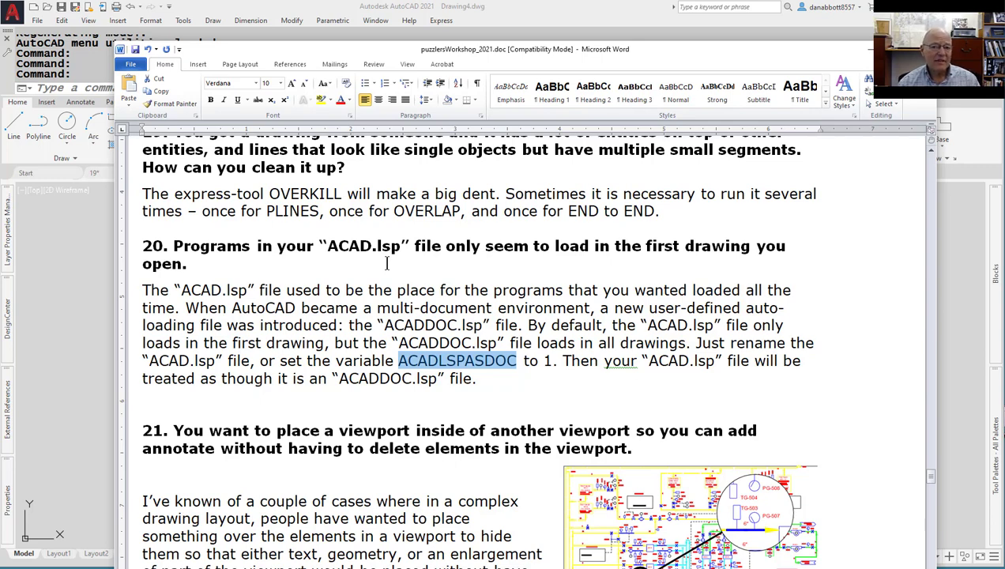
scroll(387, 264, "down", 4)
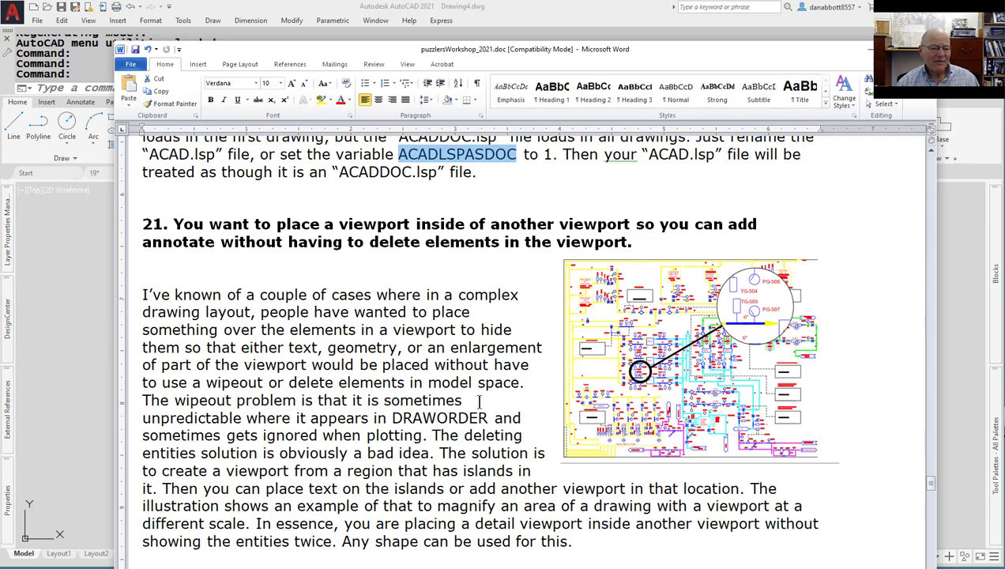
scroll(787, 304, "up", 2, "ctrl")
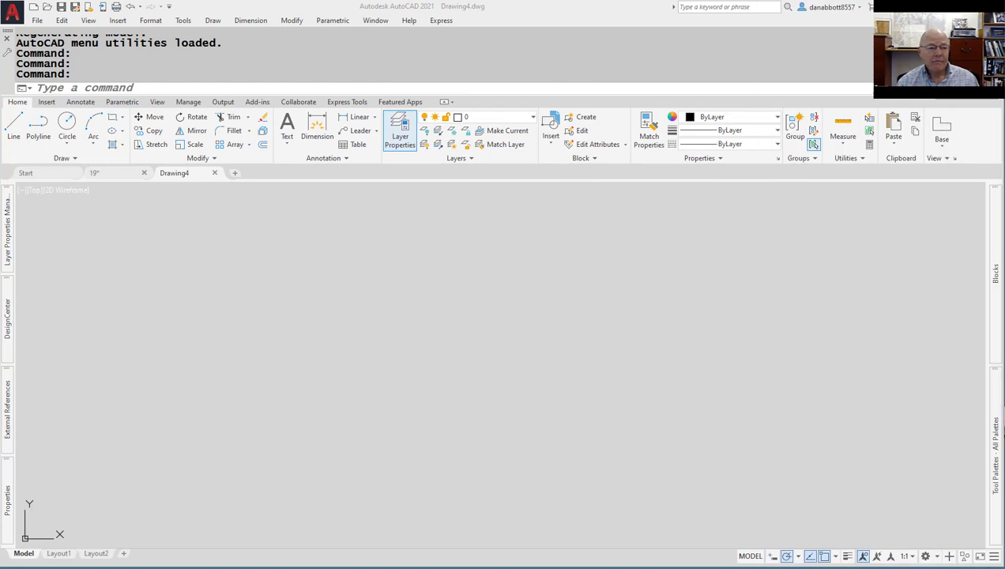
Switch to AutoCAD and open 21.dwg by running the command 21.
left_click(762, 333)
key("Escape")
type("21")
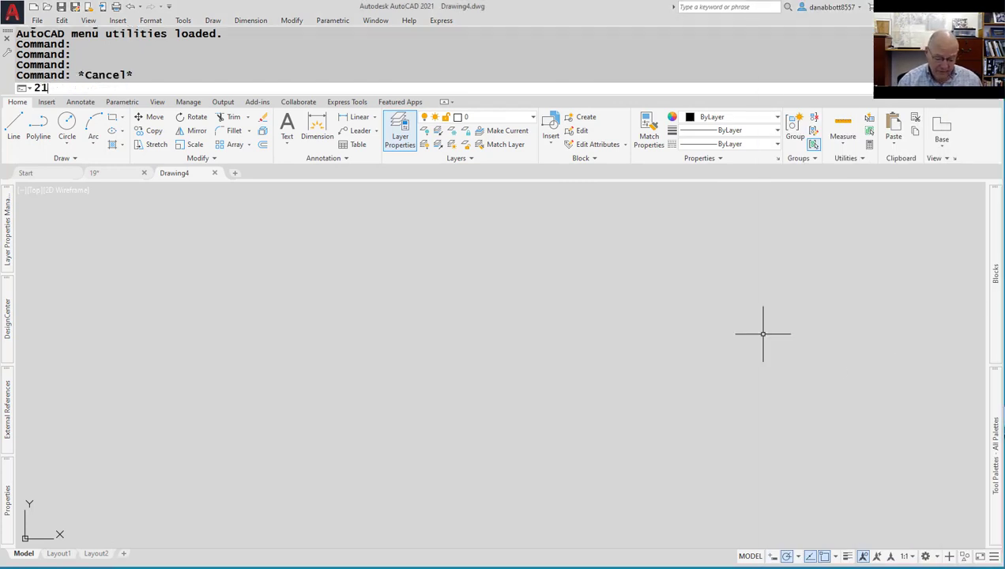
key("Return")
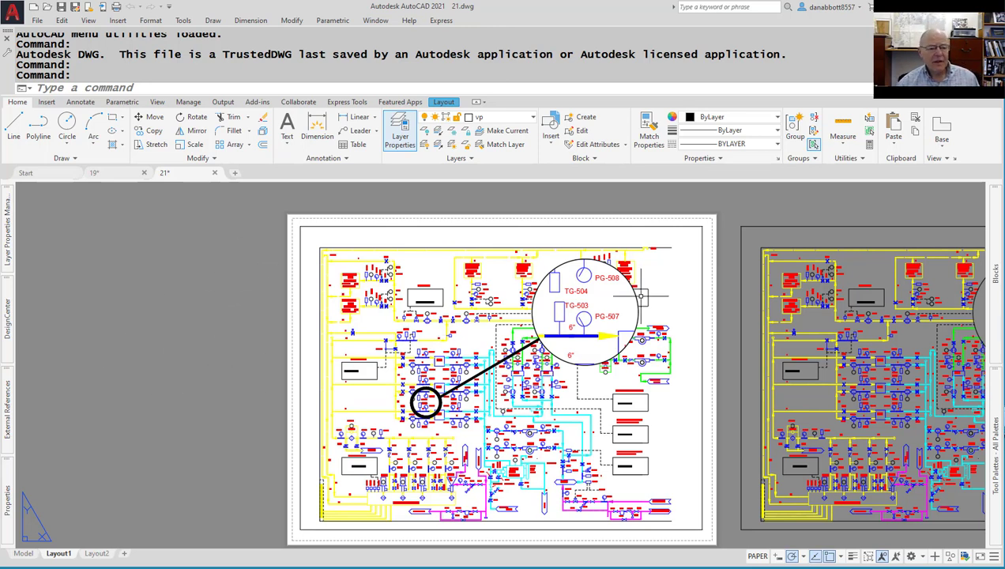
Activate the circular detail viewport on the sheet, window-select its gauge objects to check them, and clear the selection.
scroll(607, 365, "up", 2)
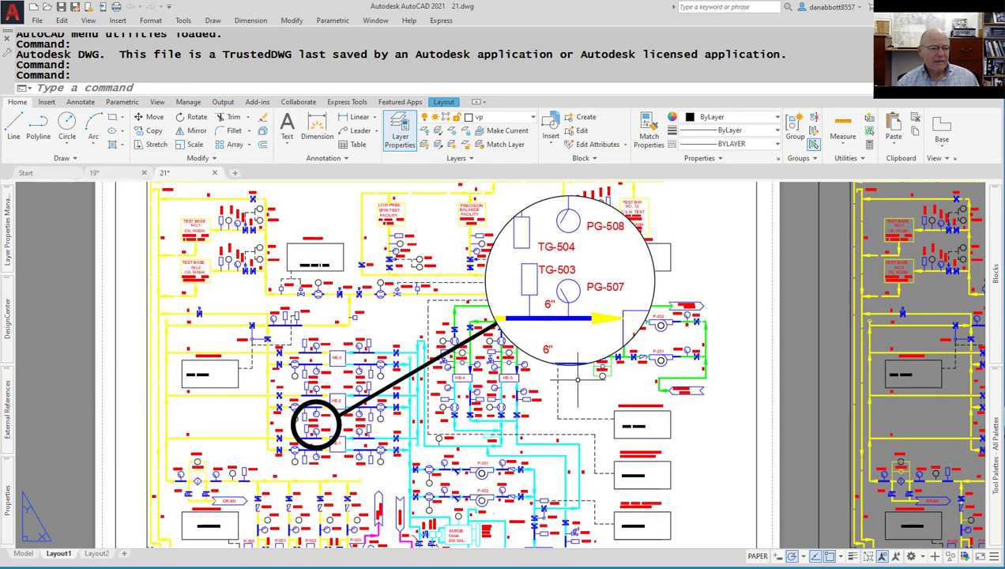
mouse_move(573, 382)
middle_mouse_down()
mouse_move(587, 414)
mouse_move(615, 429)
middle_mouse_up()
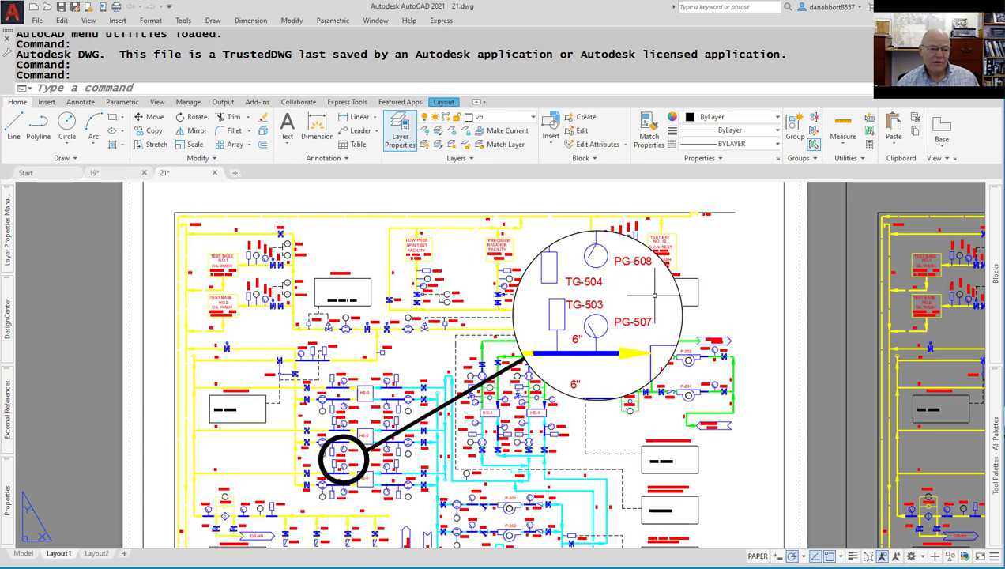
double_click(640, 323)
left_click(631, 279)
left_click(600, 318)
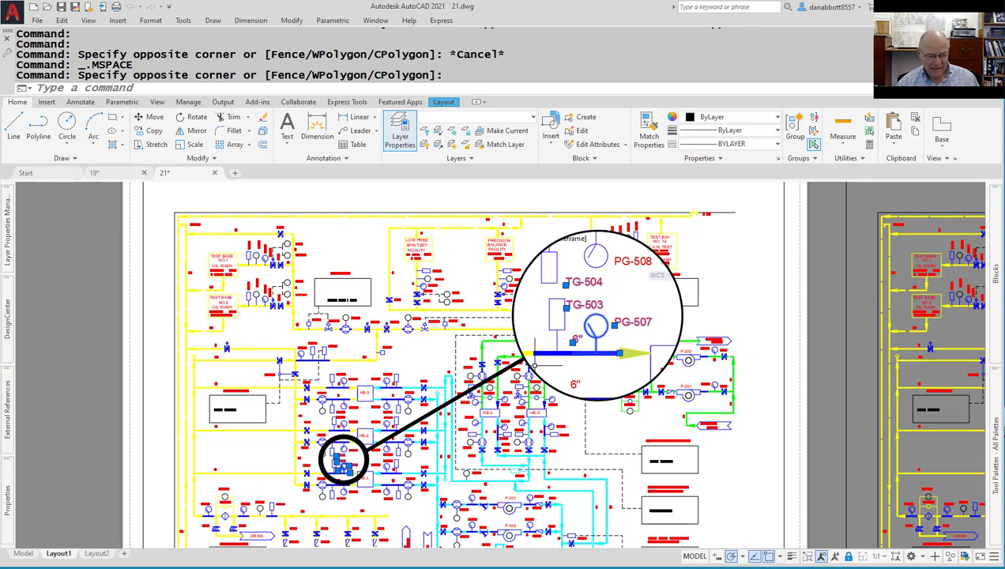
key("Escape")
key("Escape")
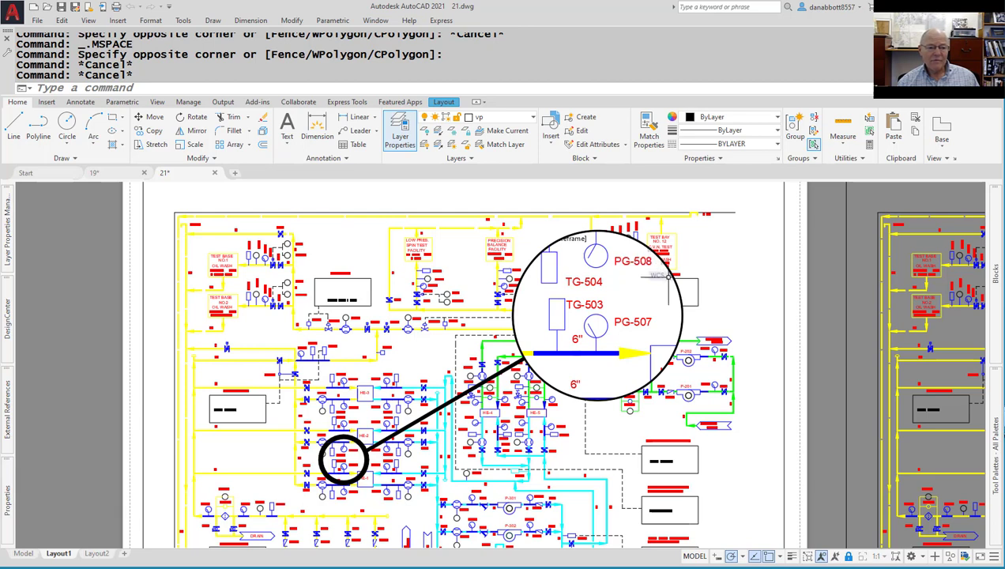
Activate the off-sheet rectangular viewport that has a circular opening in it.
scroll(687, 308, "down", 2)
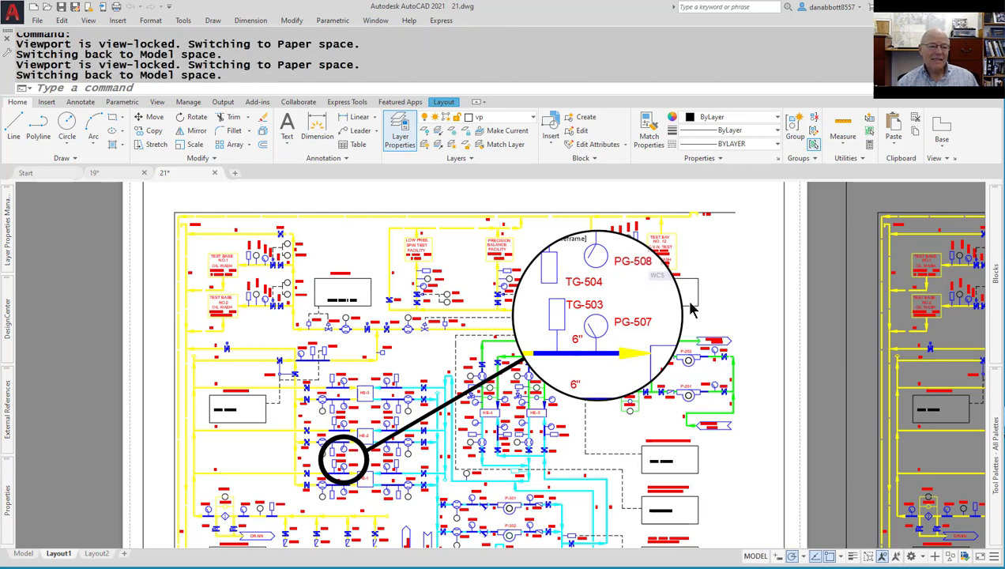
mouse_move(627, 326)
middle_mouse_down()
mouse_move(460, 334)
mouse_move(363, 318)
middle_mouse_up()
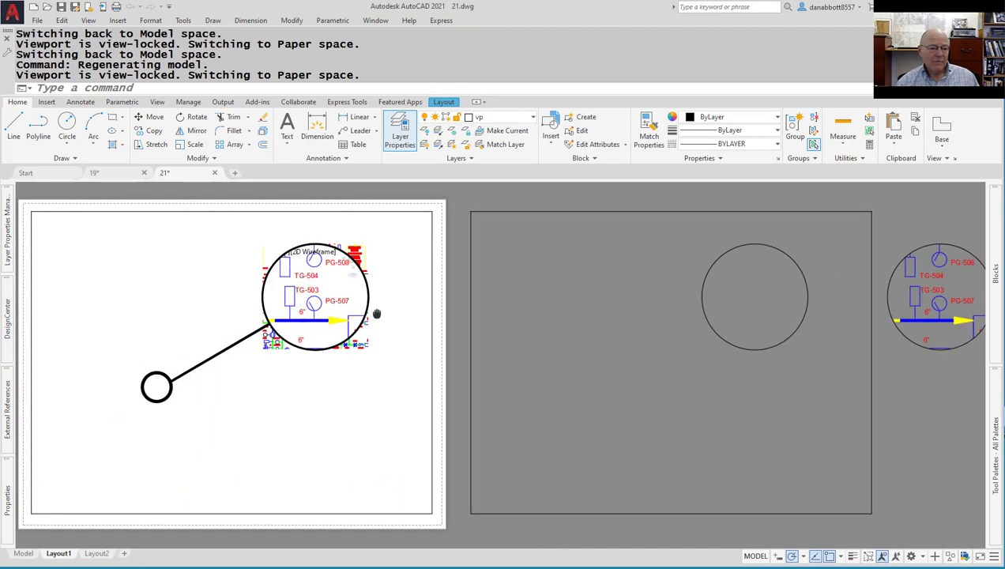
scroll(525, 261, "up", 2)
scroll(525, 260, "down", 2)
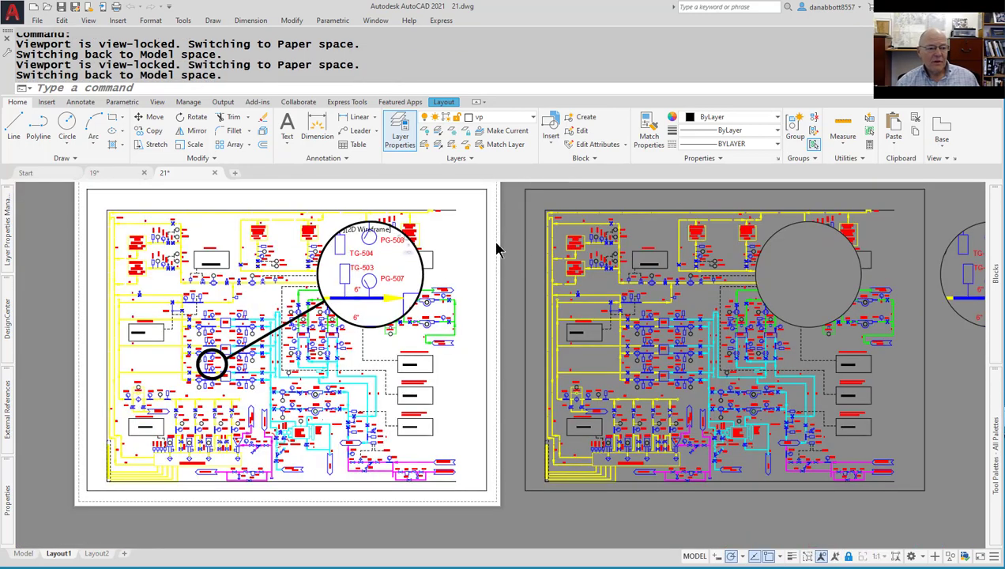
double_click(588, 192)
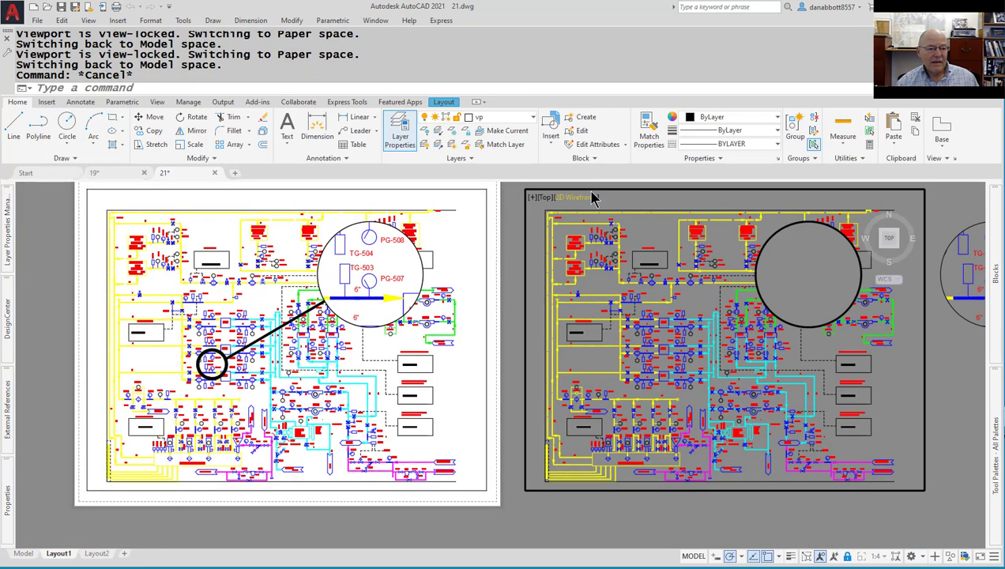
key("Escape")
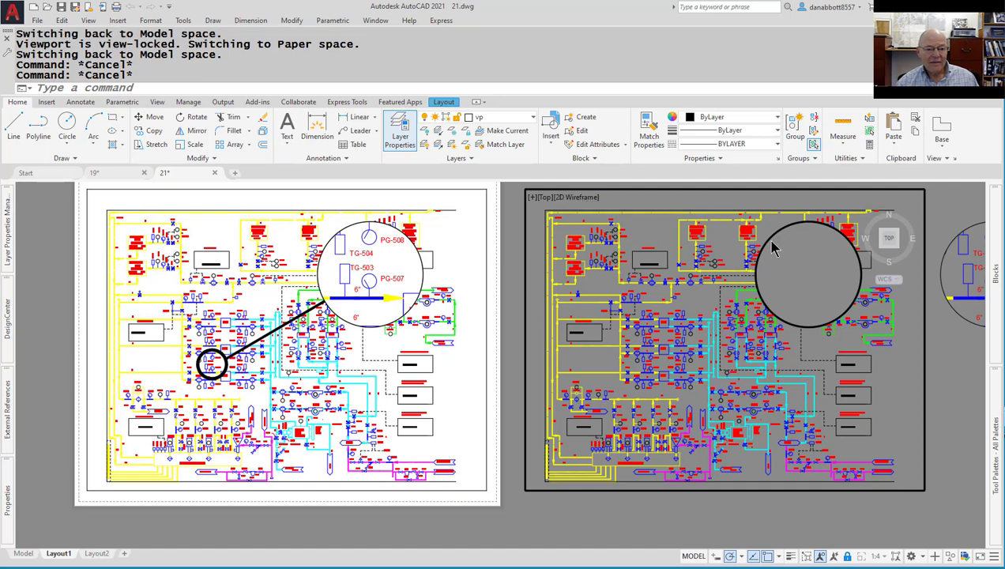
key("Escape")
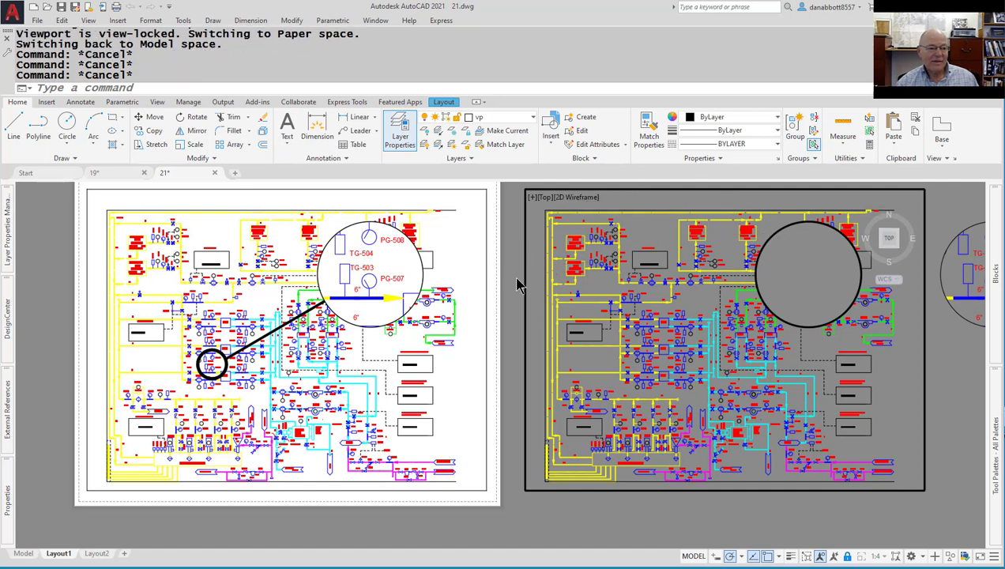
left_click(615, 287)
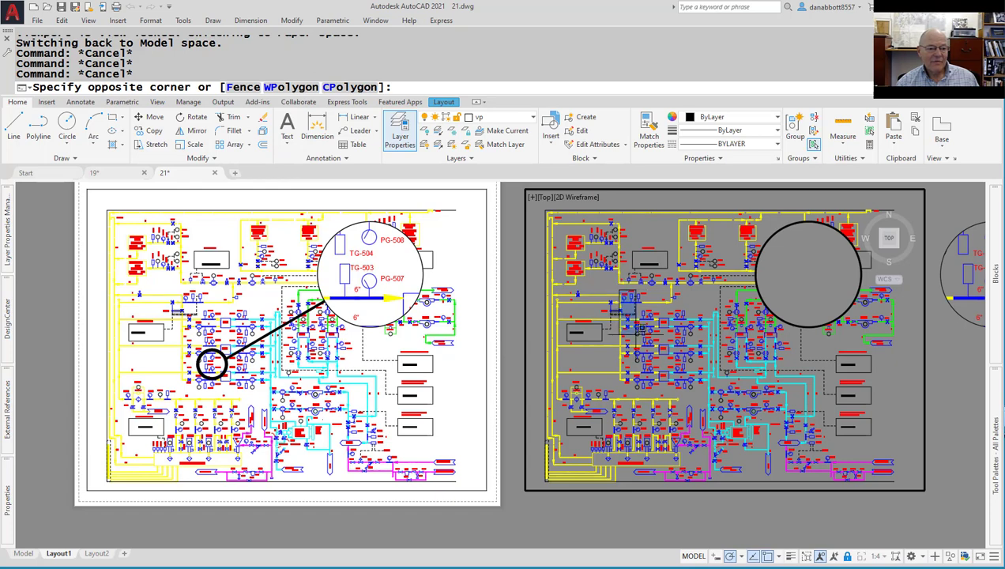
key("Escape")
Unlock the off-sheet rectangular viewport, shift the schematic slightly inside it, and return to paper space.
mouse_move(631, 346)
middle_mouse_down()
mouse_move(617, 348)
mouse_move(633, 352)
middle_mouse_up()
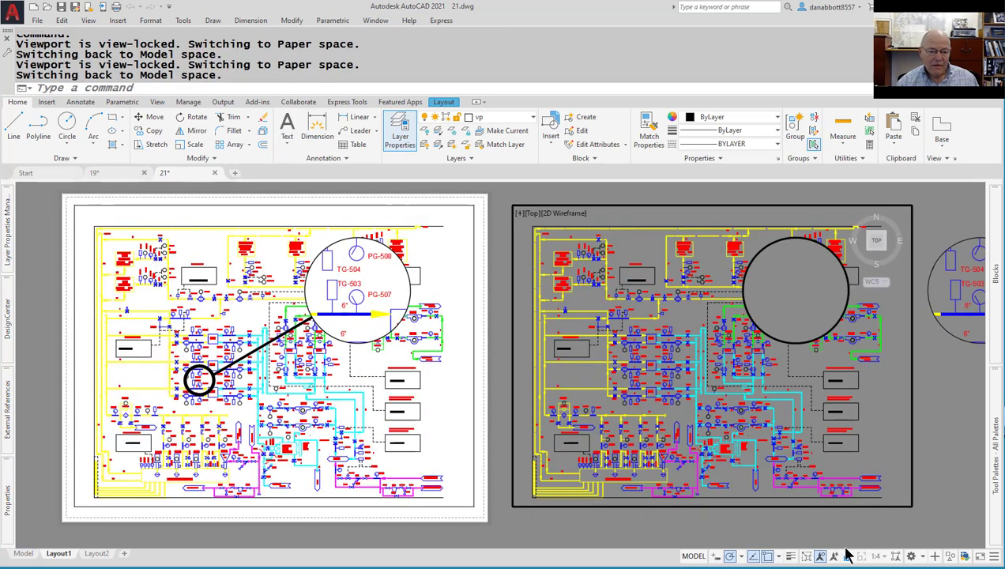
mouse_move(779, 419)
middle_mouse_down()
mouse_move(757, 425)
mouse_move(791, 435)
mouse_move(755, 426)
mouse_move(810, 427)
mouse_move(760, 412)
mouse_move(772, 417)
middle_mouse_up()
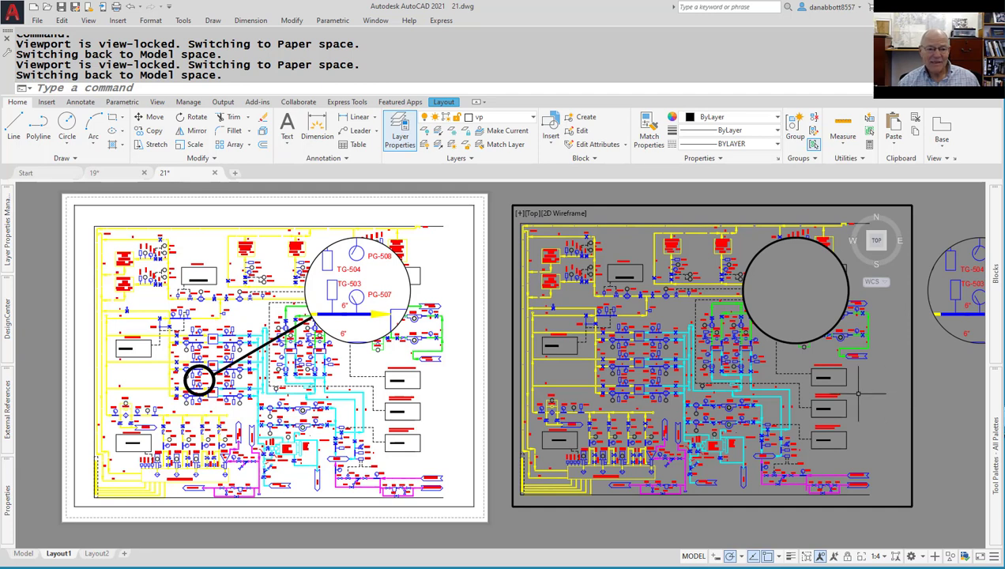
key("Escape")
key("Escape")
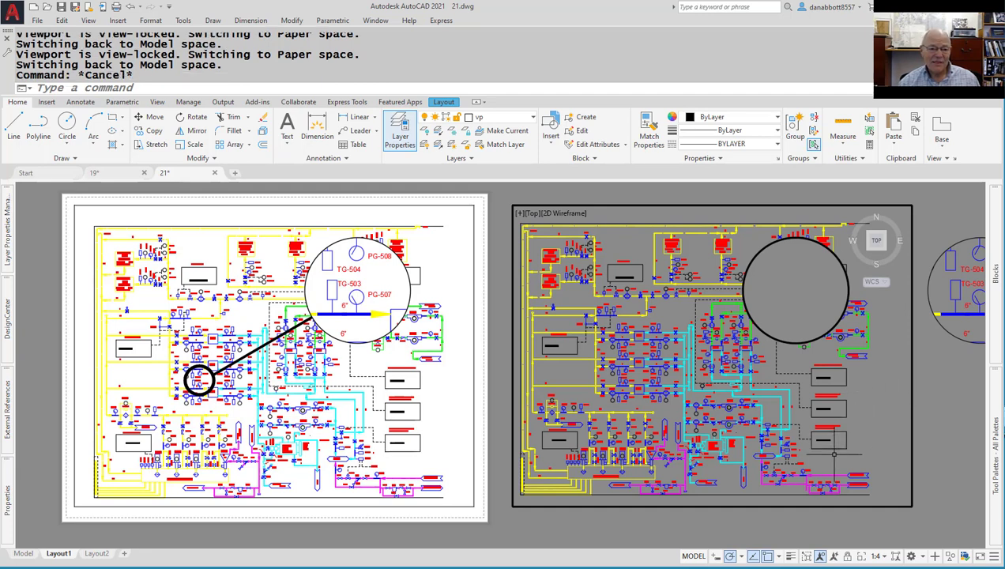
double_click(942, 446)
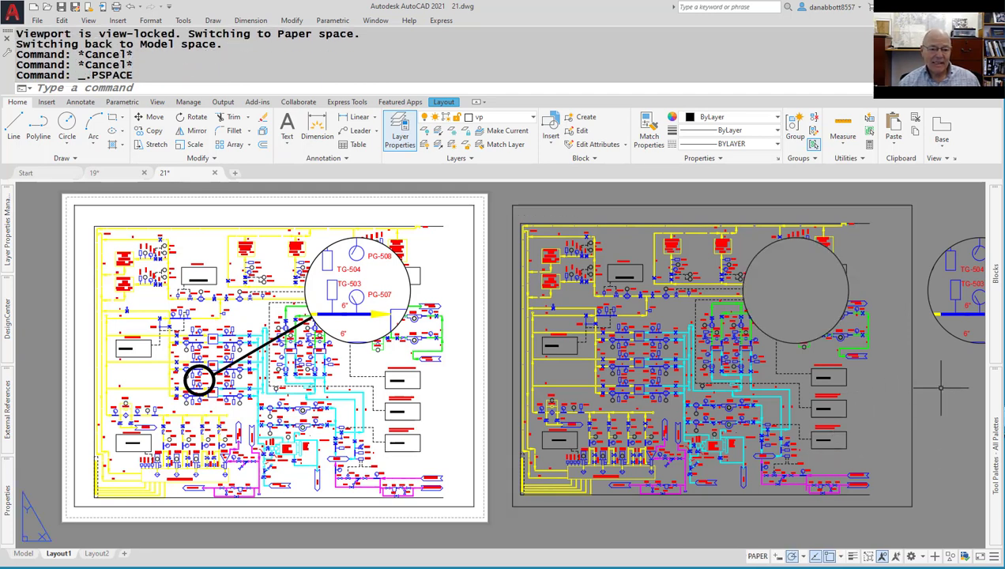
Inspect the detached circular detail viewport by activating it and window-selecting its gauge objects, and clear the selection.
middle_click_drag(933, 403, 794, 449)
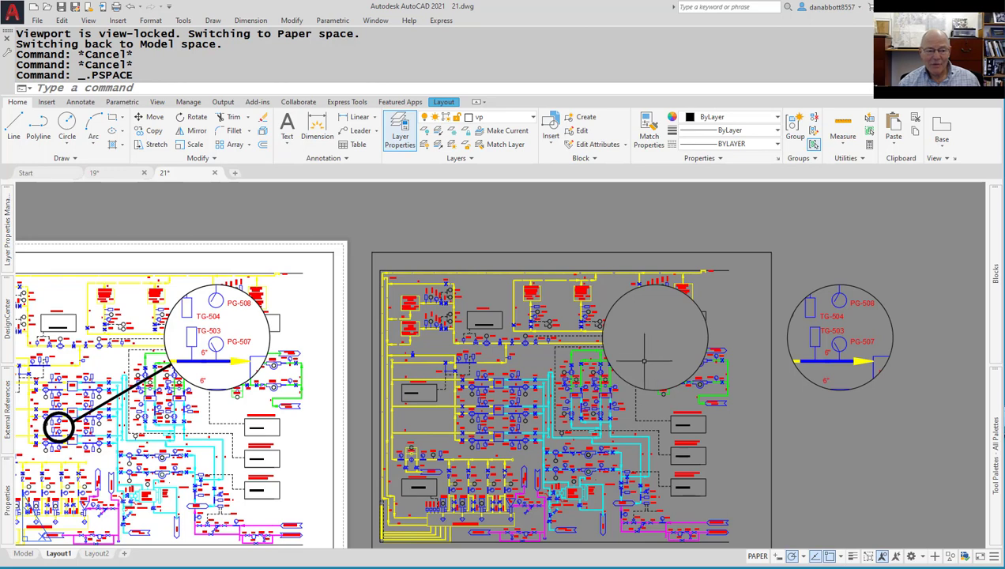
left_click(816, 383)
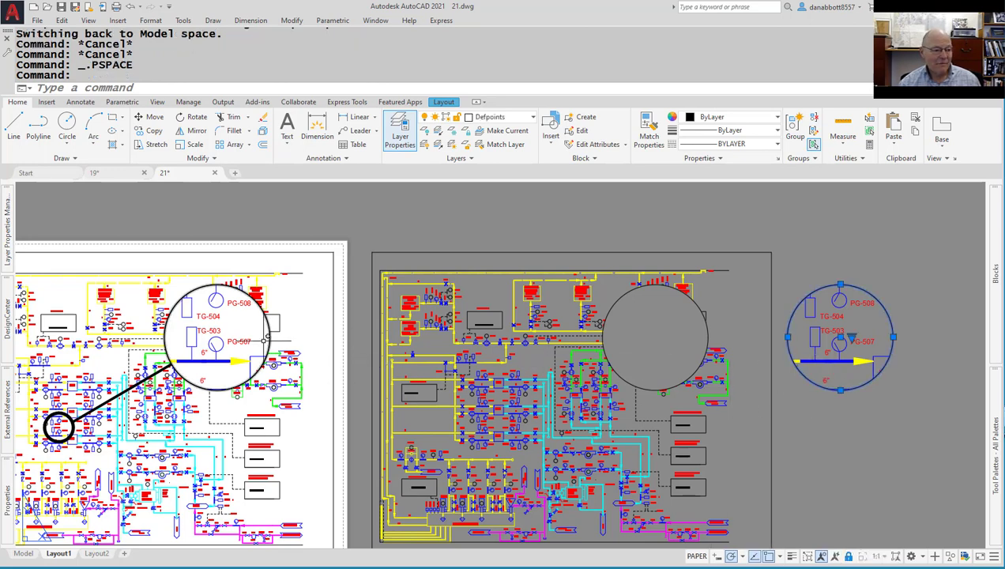
key("Escape")
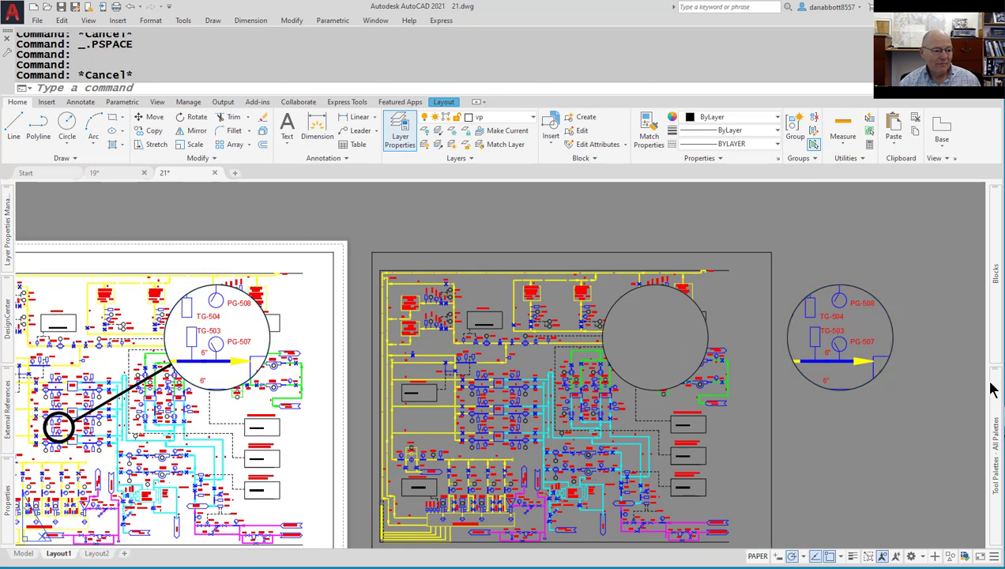
double_click(858, 317)
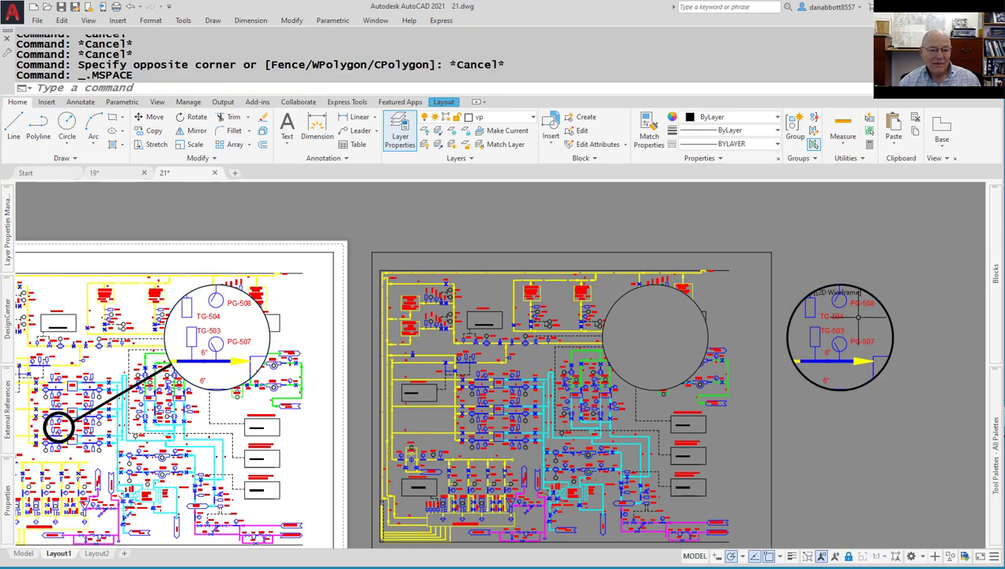
left_click(858, 317)
left_click(788, 376)
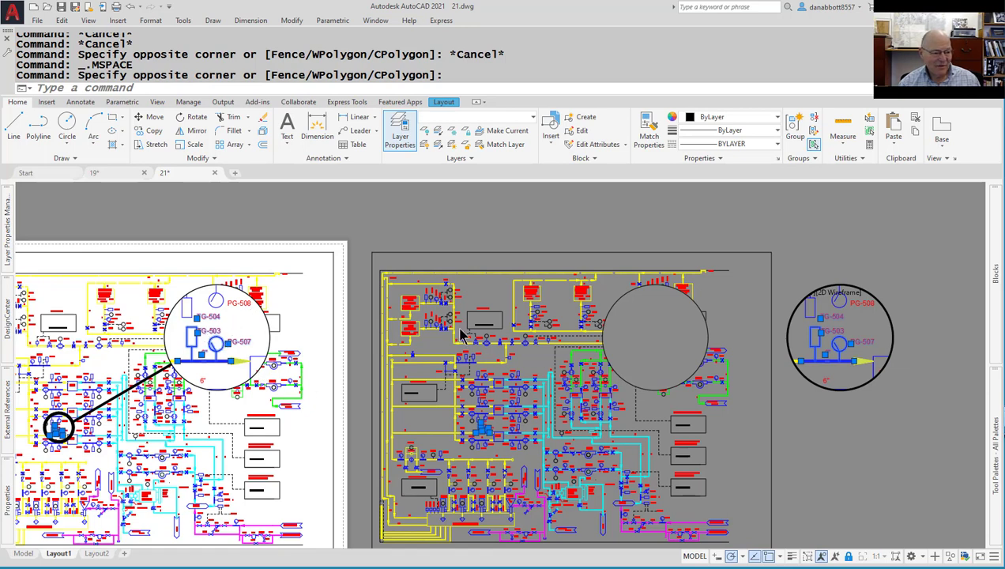
key("Escape")
key("Escape")
key("Escape")
Check the rectangular viewport with the circular opening by activating it and trying a crossing selection, and return to paper space.
left_click(731, 368)
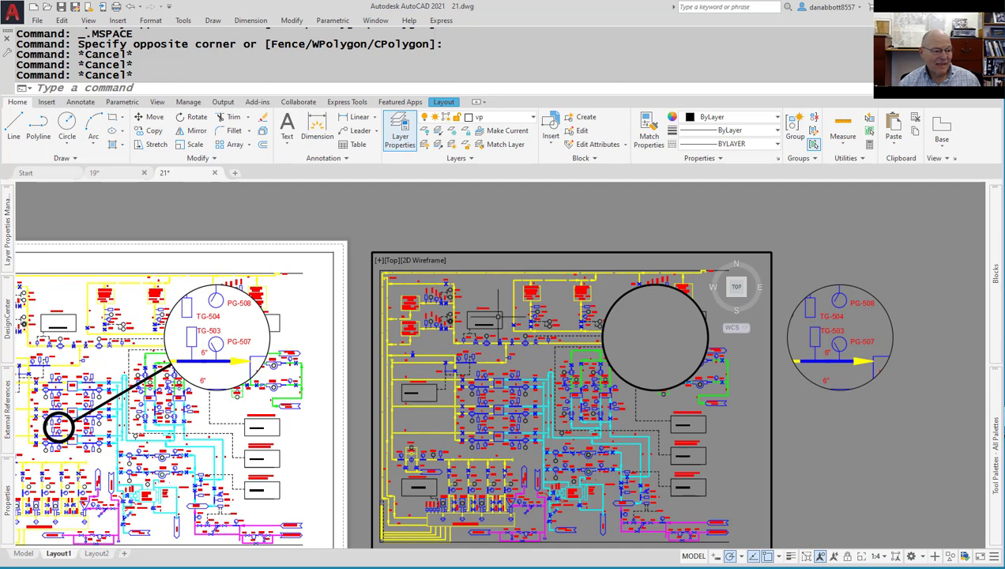
left_click(497, 293)
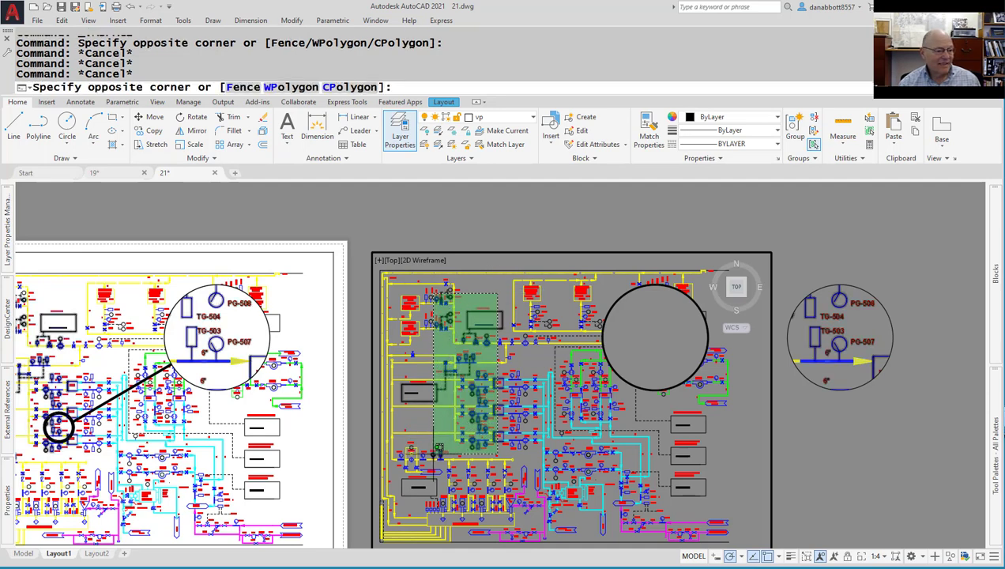
key("Escape")
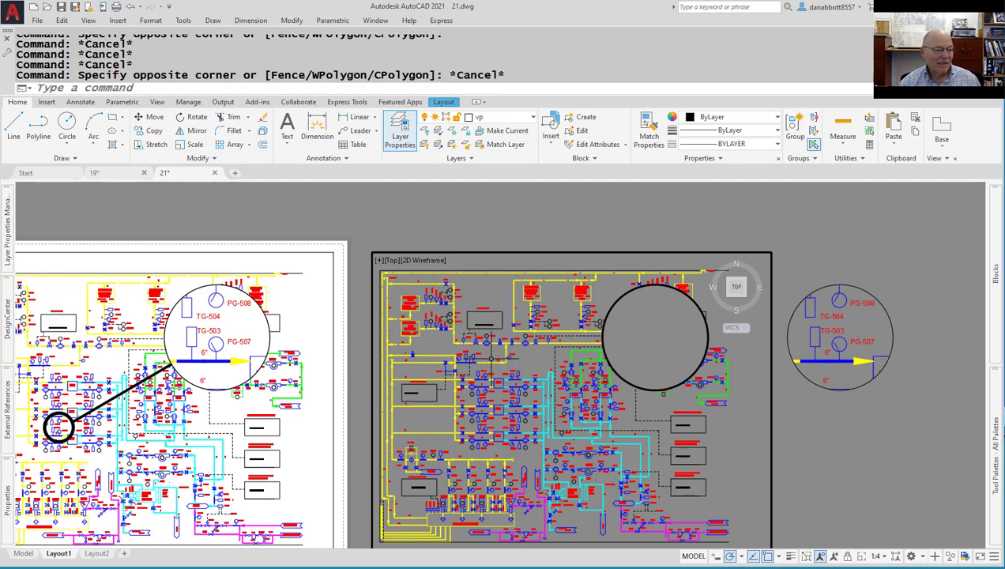
key("Escape")
double_click(840, 247)
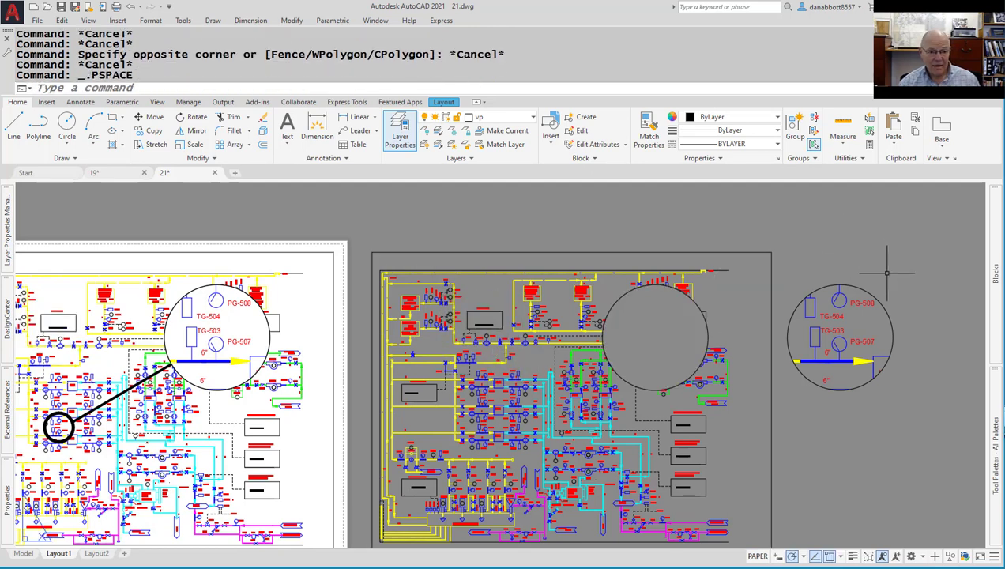
left_click(867, 291)
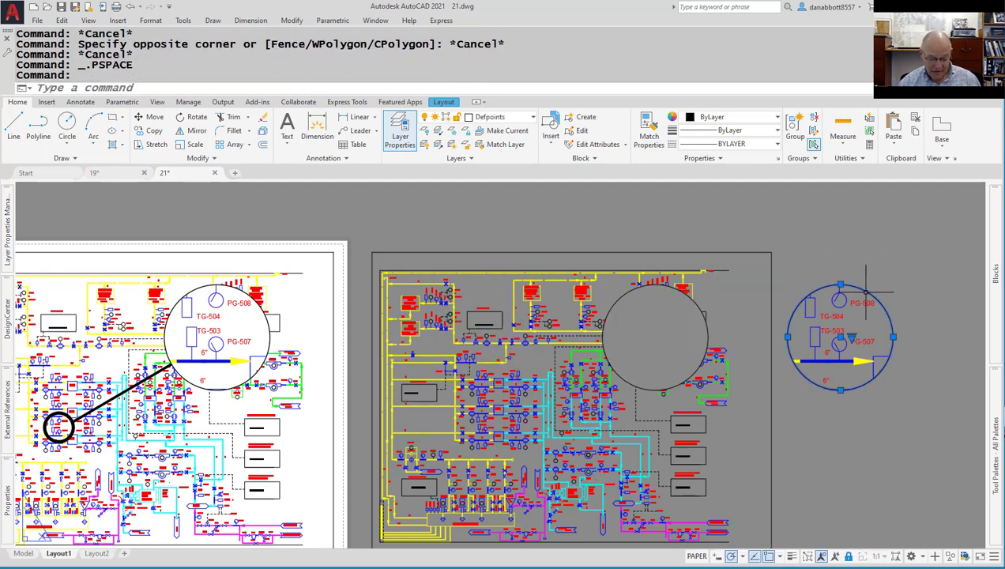
type("m")
key("Return")
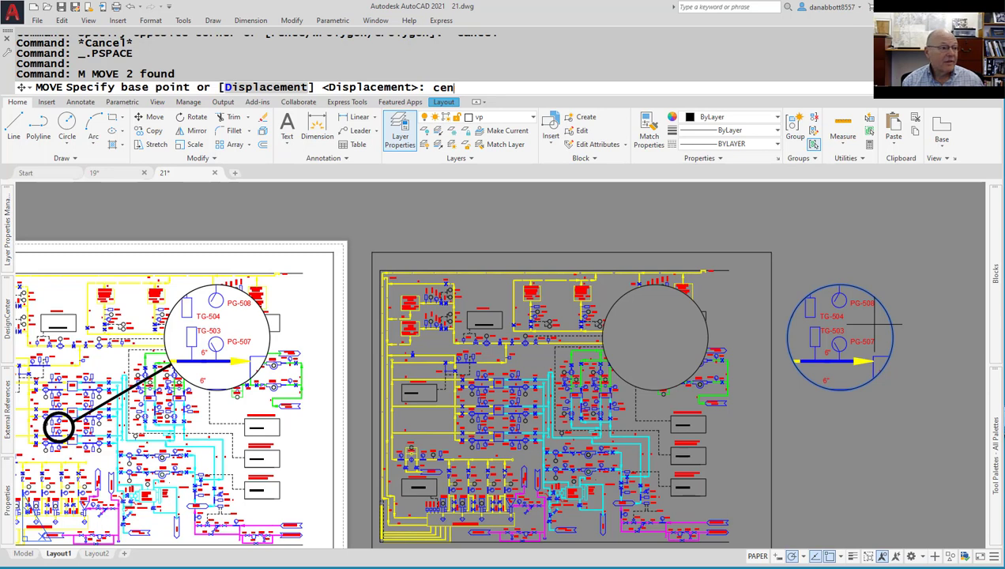
type("cen")
key("Return")
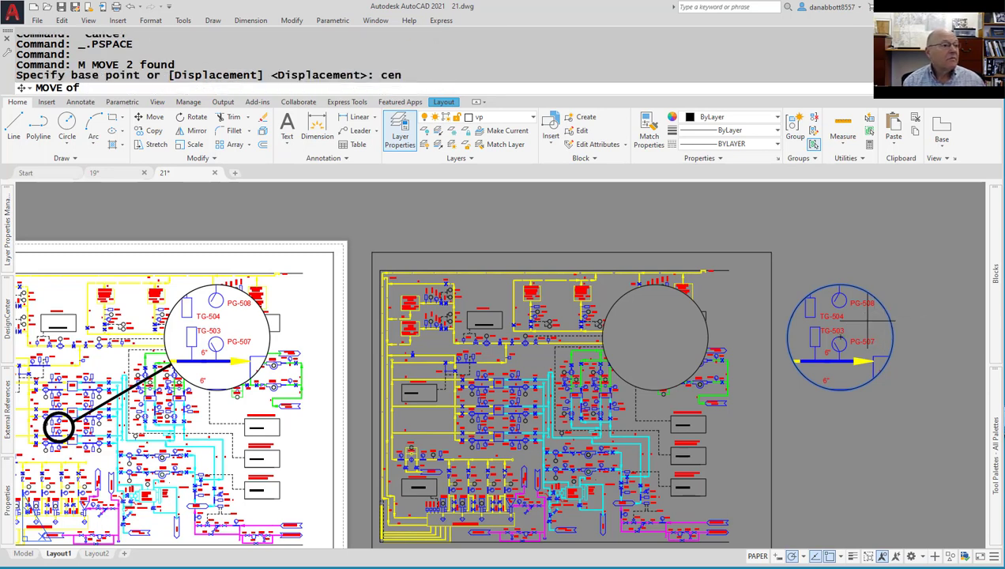
key("Escape")
Move the detached circular detail viewport from its center to the center of the circular opening in the off-sheet rectangular viewport.
key("Return")
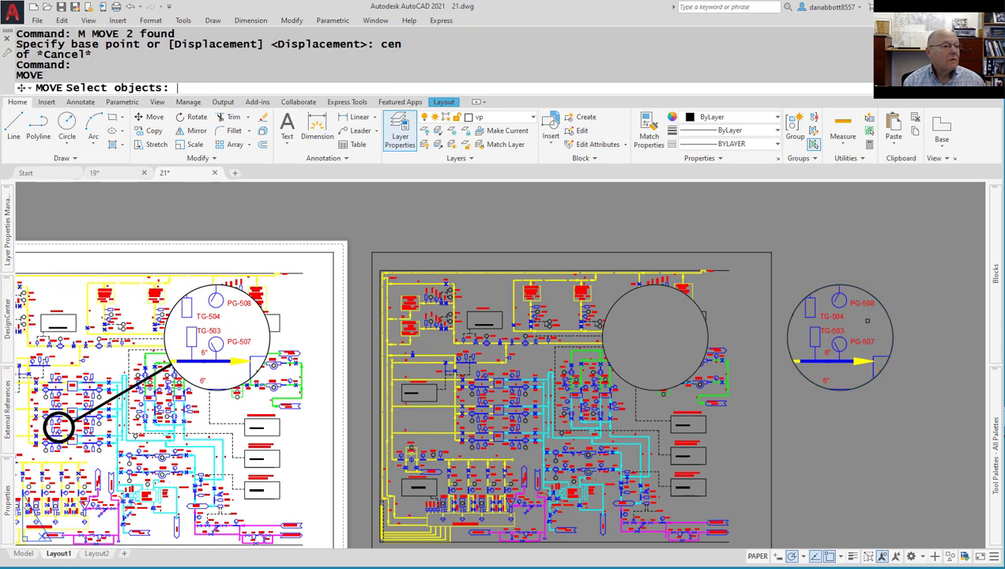
left_click(875, 298)
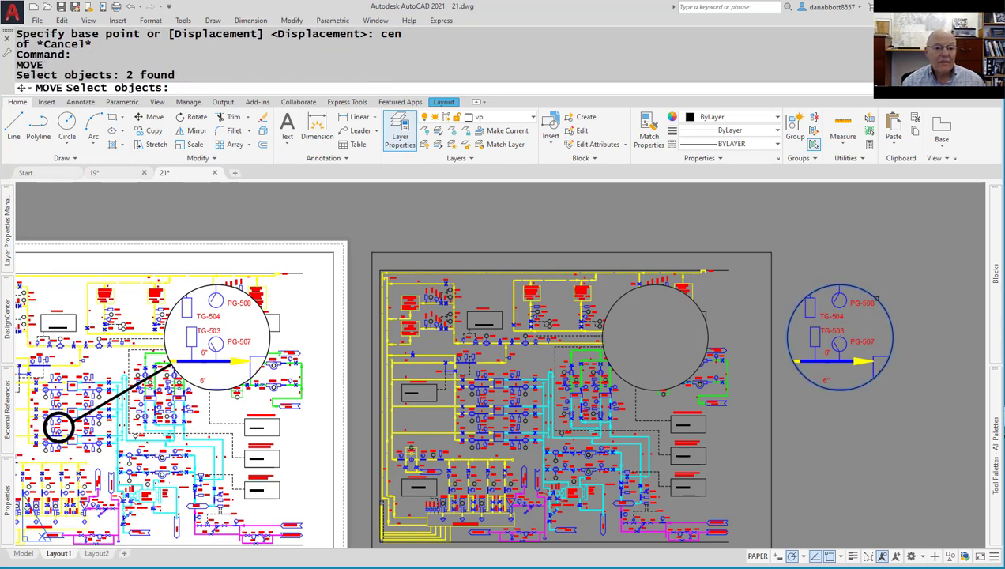
key("Return")
type("cen")
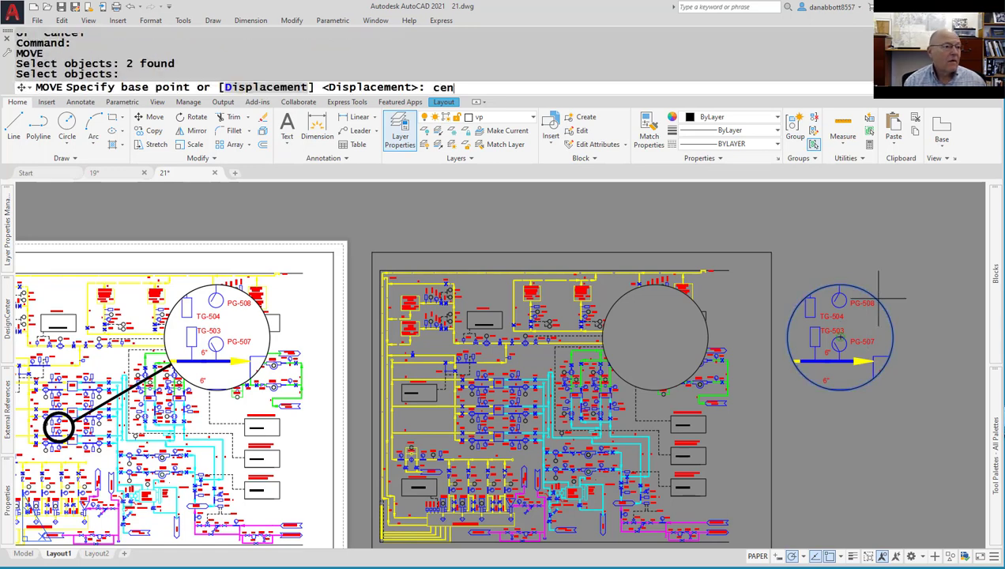
key("Return")
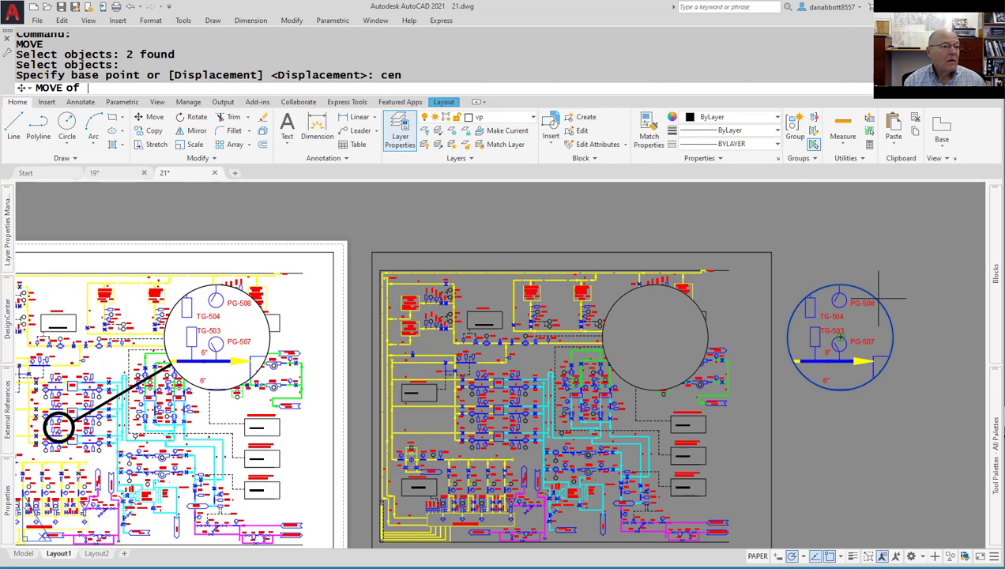
left_click(839, 342)
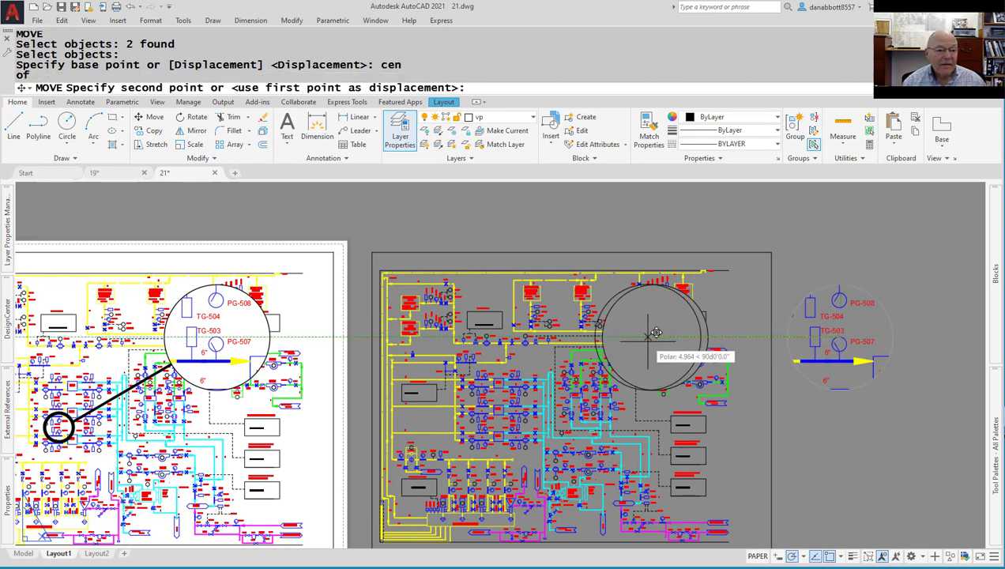
type("cen")
key("Return")
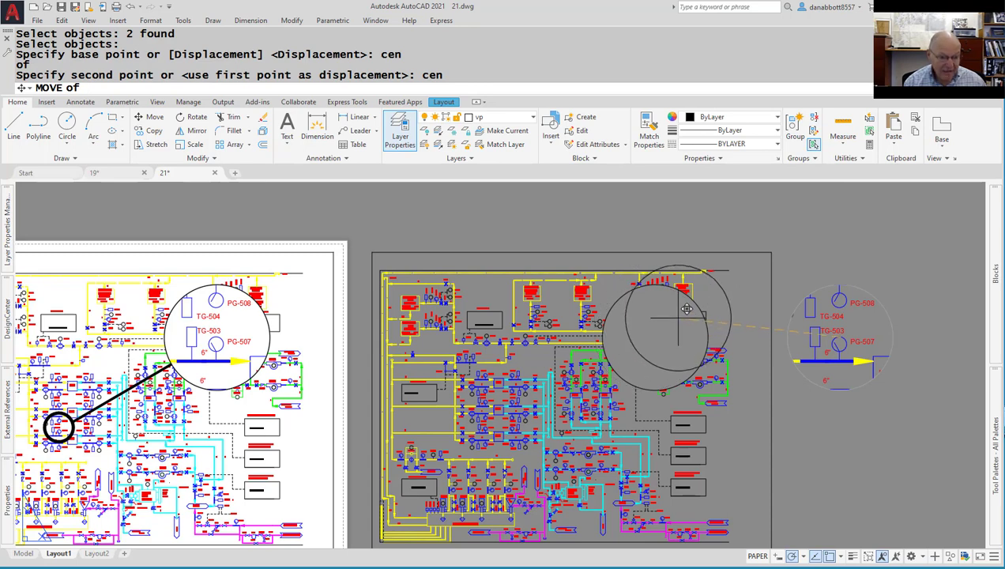
left_click(656, 336)
key("Escape")
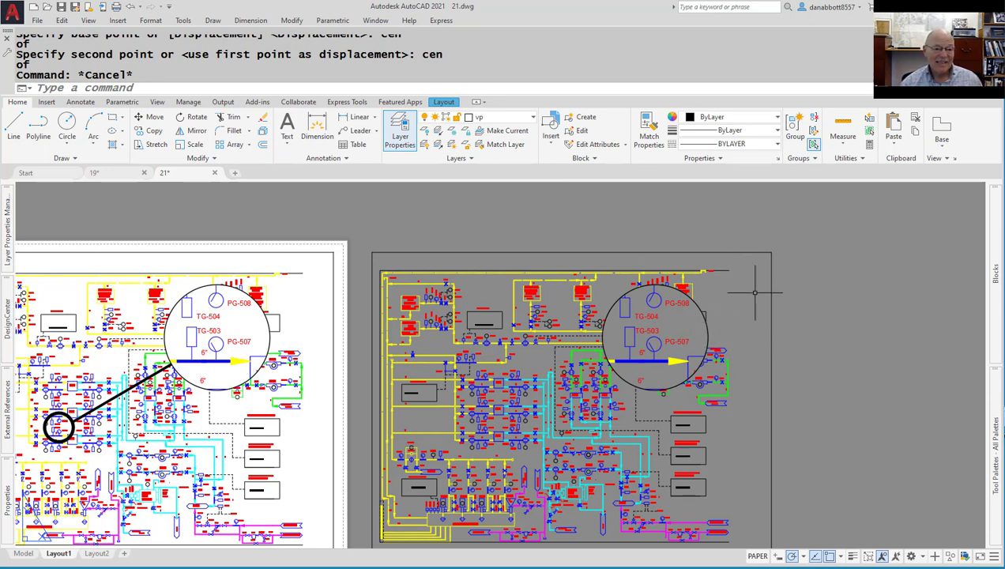
Check the nested viewports by activating the off-sheet rectangular viewport and switching to the circular detail viewport inside it.
double_click(676, 339)
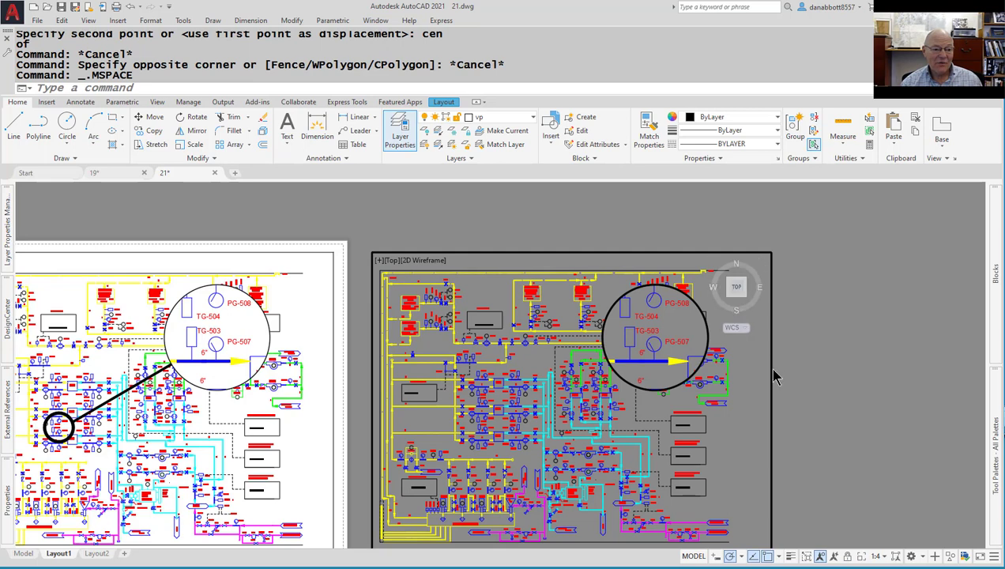
key("Escape")
key("Escape")
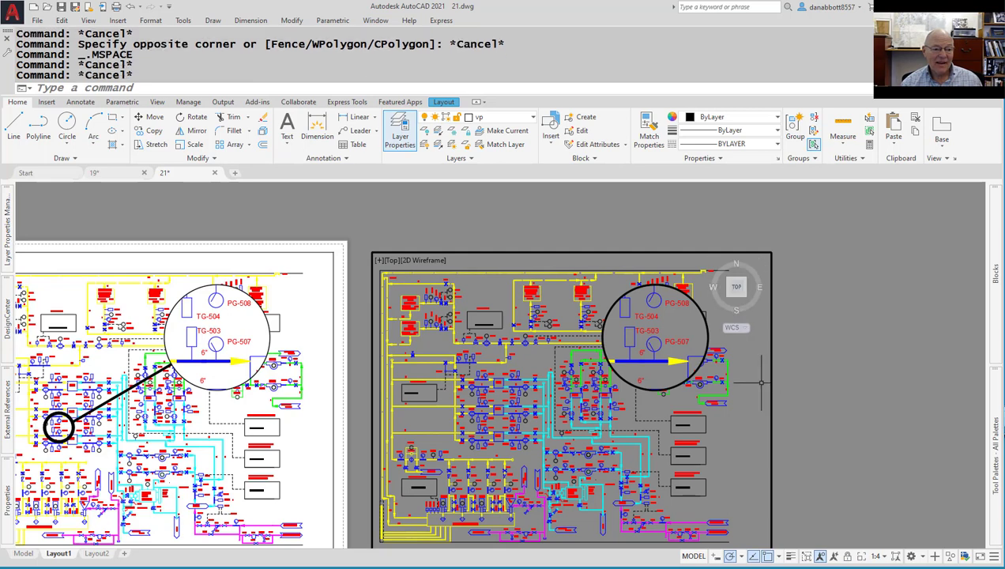
left_click(644, 378)
key("Escape")
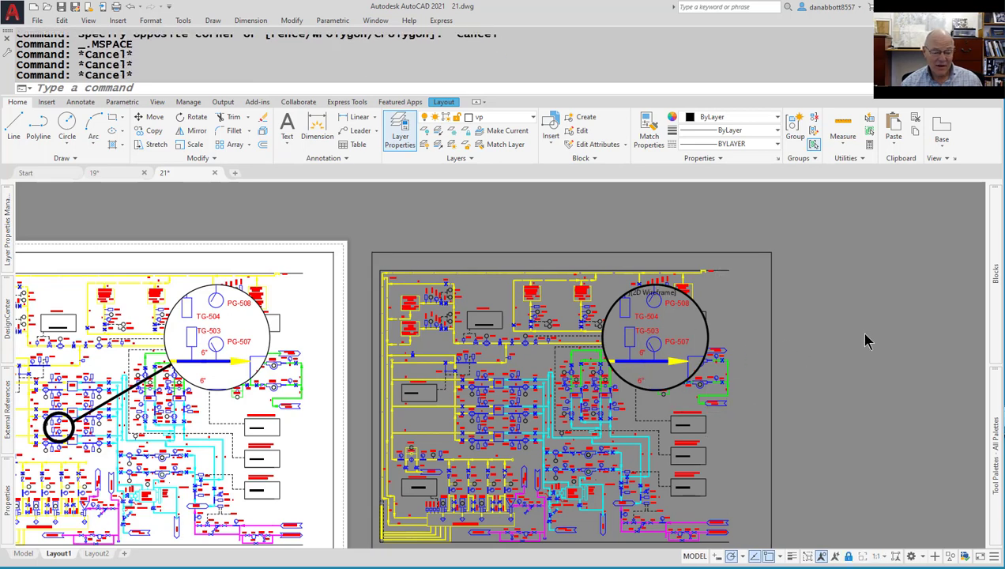
key("Escape")
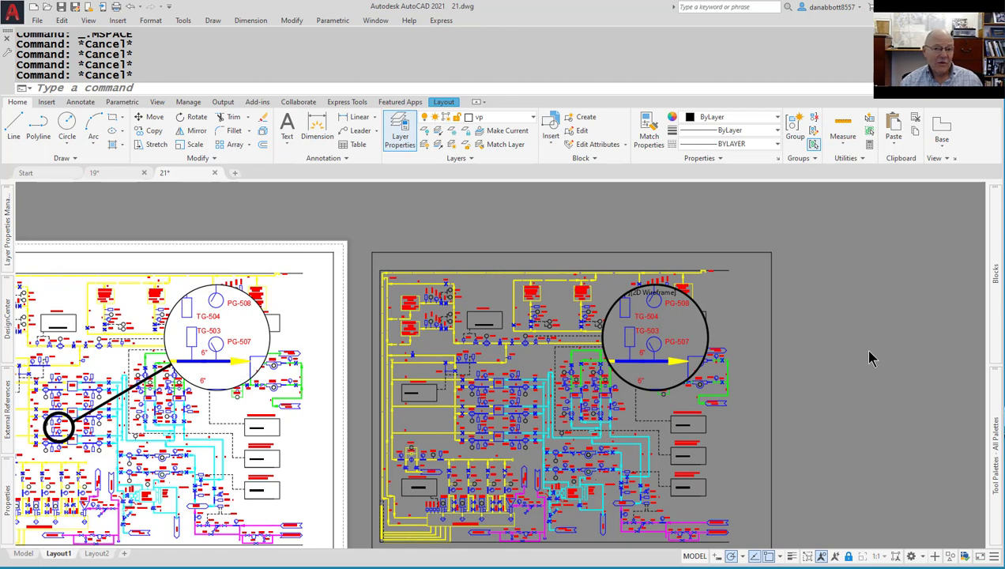
scroll(864, 365, "down", 3)
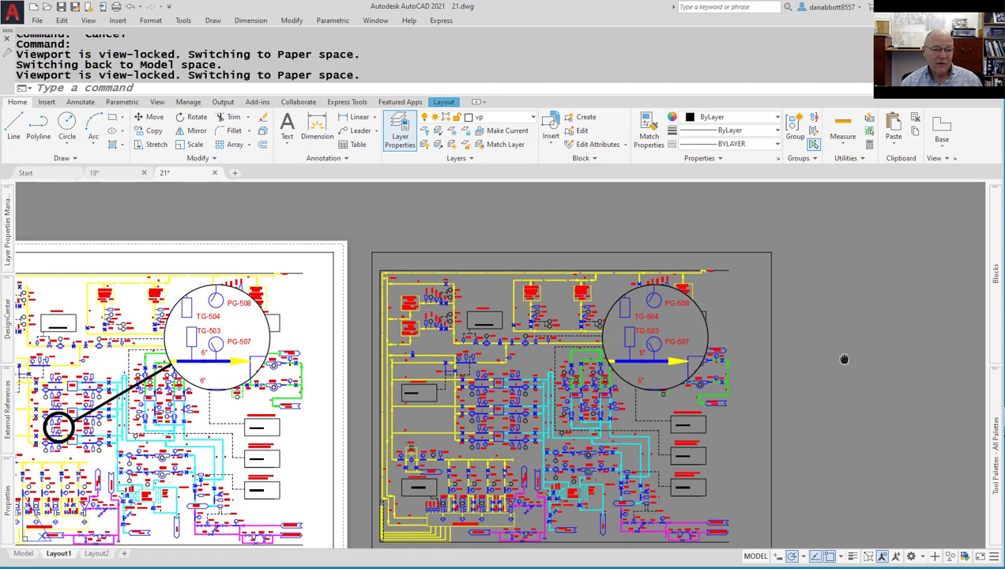
scroll(748, 370, "down", 2)
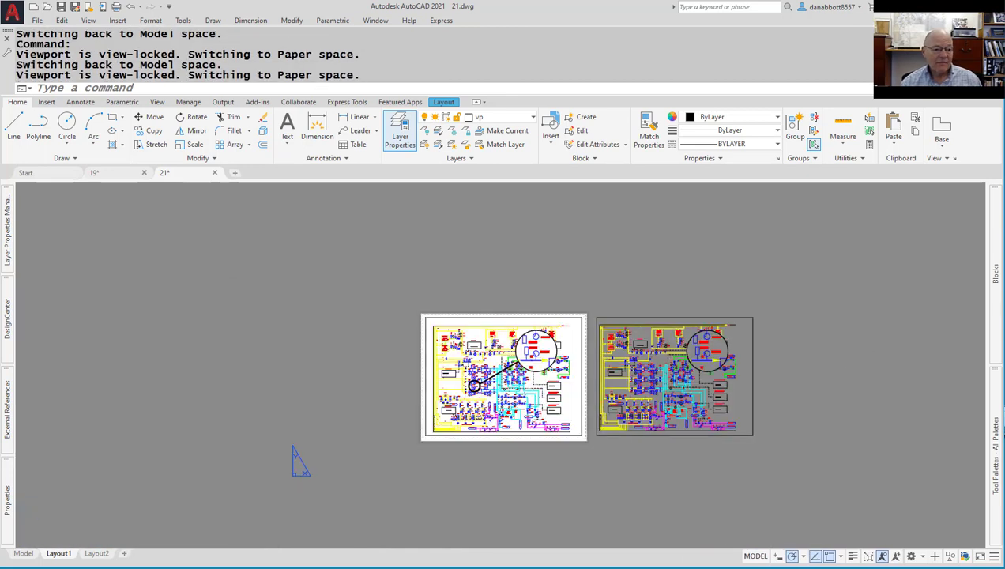
scroll(673, 372, "up", 2)
type("rec")
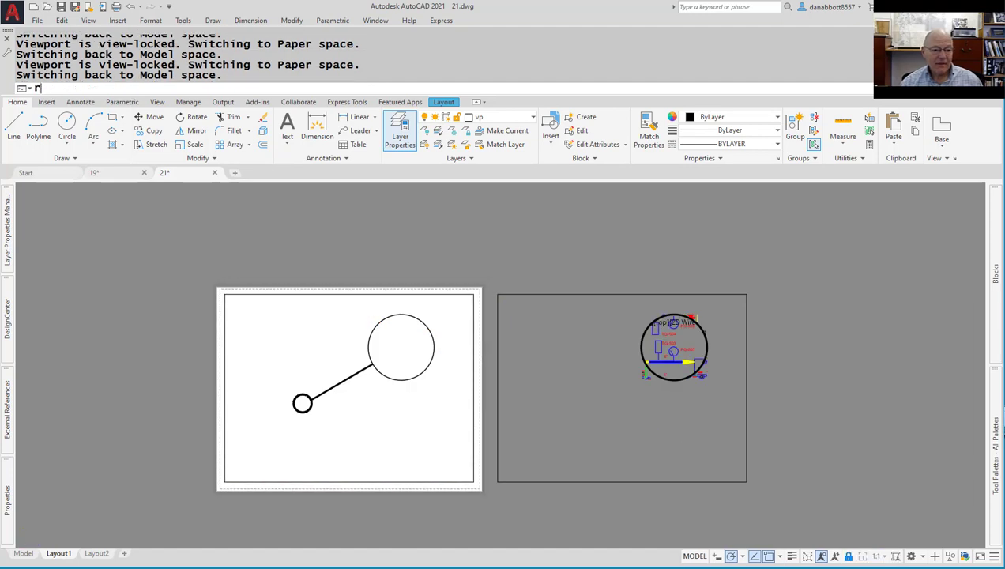
key("Return")
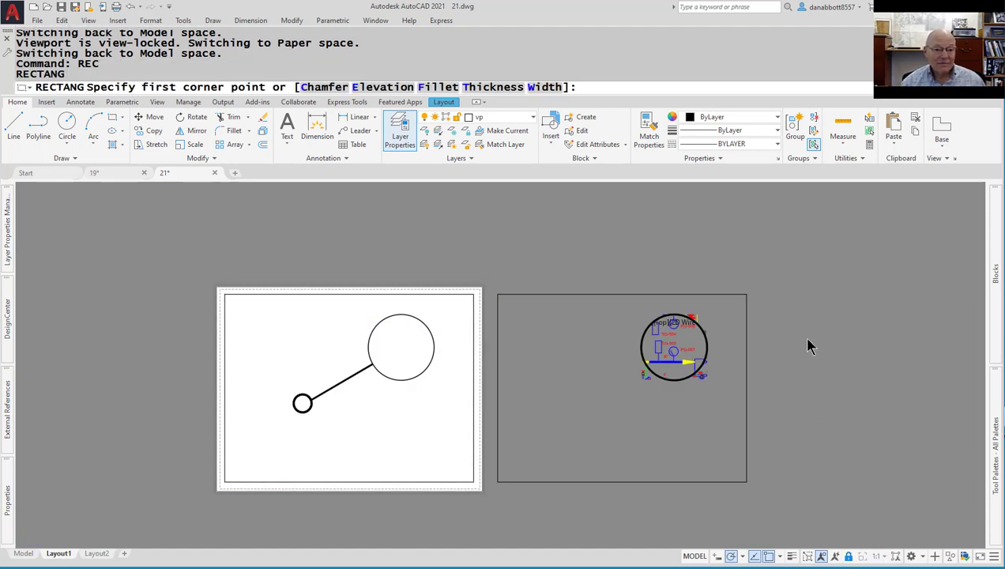
key("Escape")
Regenerate the active viewport, return to paper space, and regenerate the whole layout.
middle_click_drag(808, 343, 586, 332)
type("re")
key("Return")
key("Escape")
key("Escape")
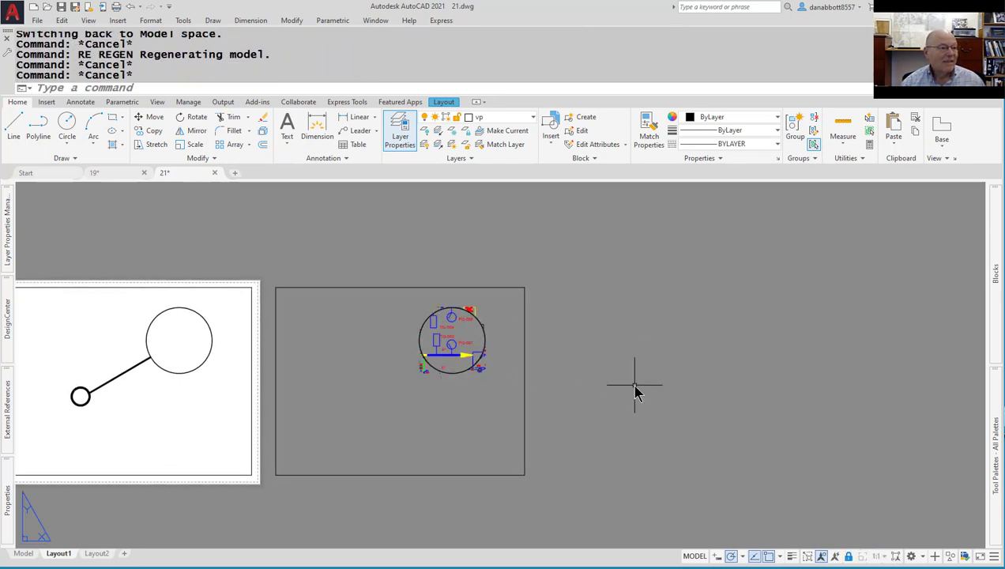
double_click(635, 385)
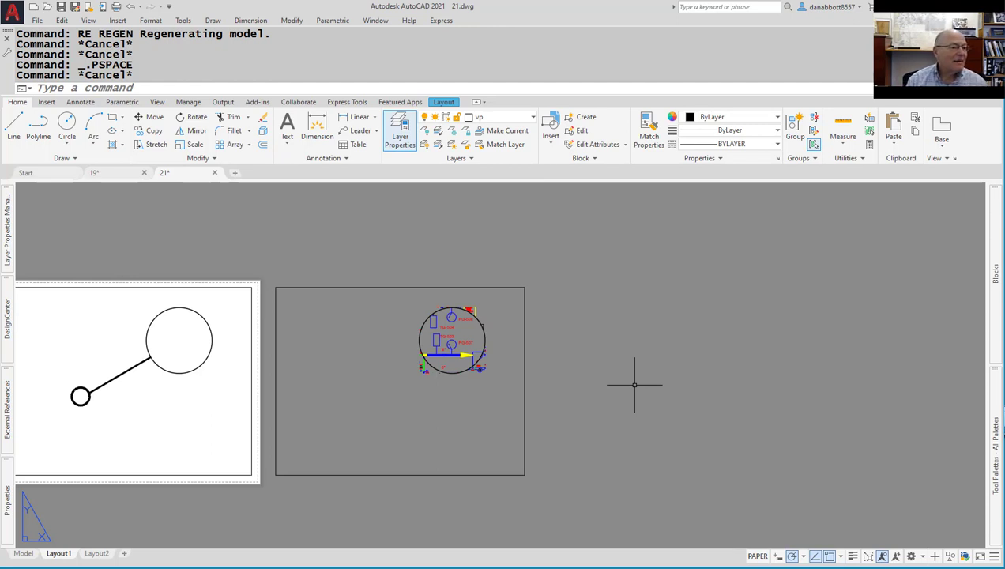
type("re")
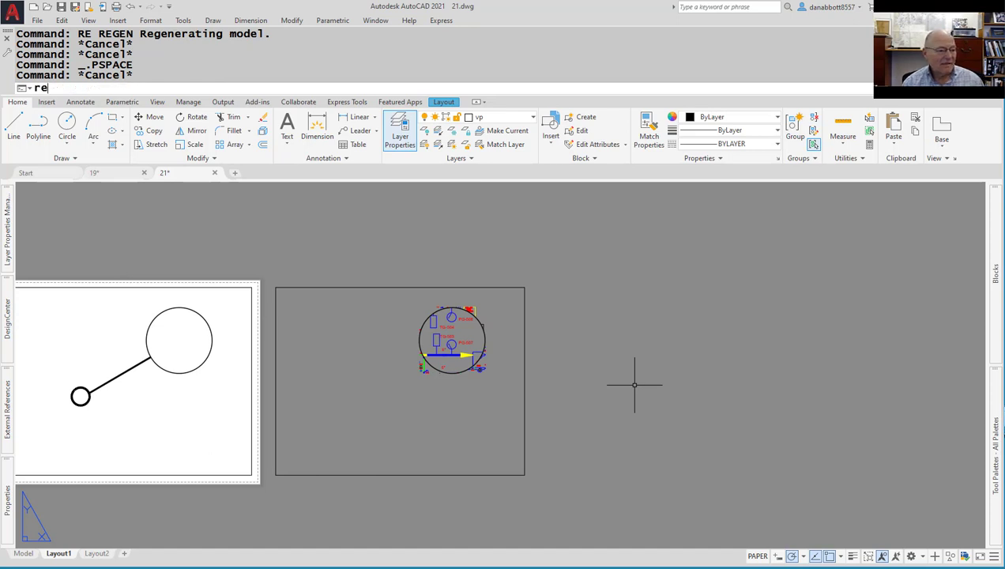
key("Return")
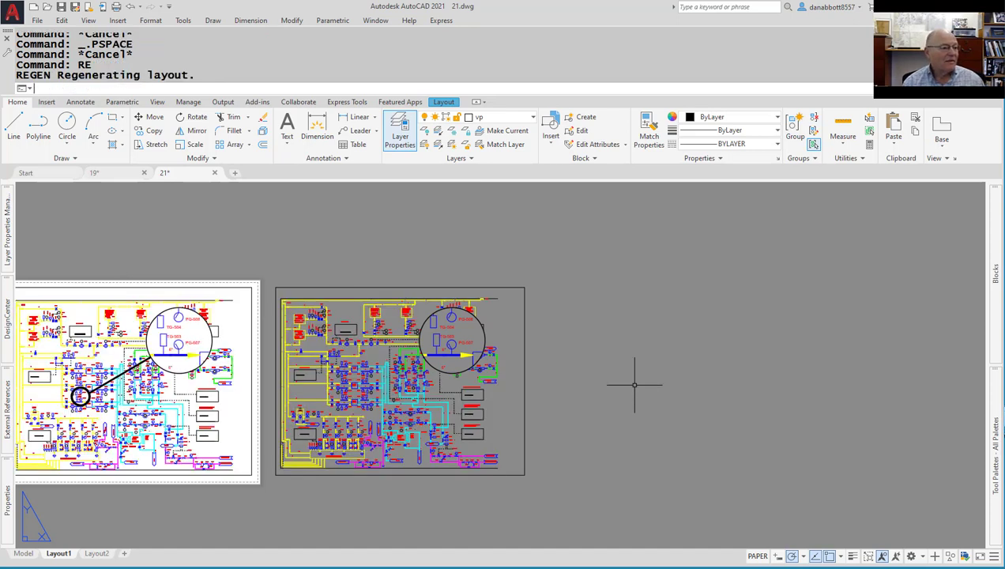
Draw a large rectangle in the empty paper space beside the off-sheet viewport, about as tall as that viewport.
type("rec")
key("Return")
left_click(574, 292)
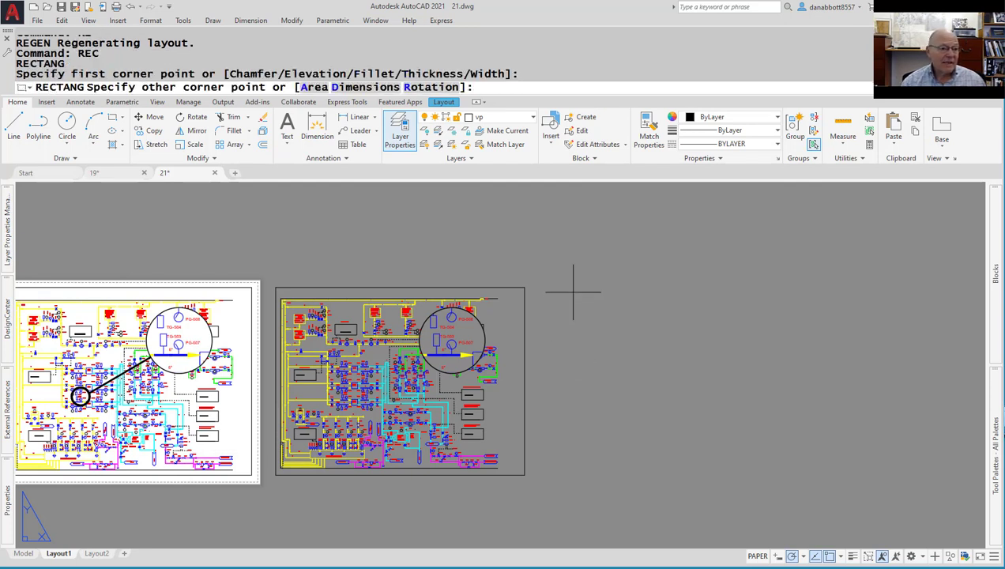
left_click(847, 478)
Draw two separate circles side by side in the upper half of the new rectangle, the first with a radius of about 1.11.
type("C")
key("Return")
left_click(635, 341)
left_click(661, 341)
key("Return")
left_click(757, 348)
left_click(779, 368)
Draw a closed L-shaped polyline in the rectangle's lower left area, with an upper edge about 3.6 long.
type("pl")
key("Return")
left_click(611, 416)
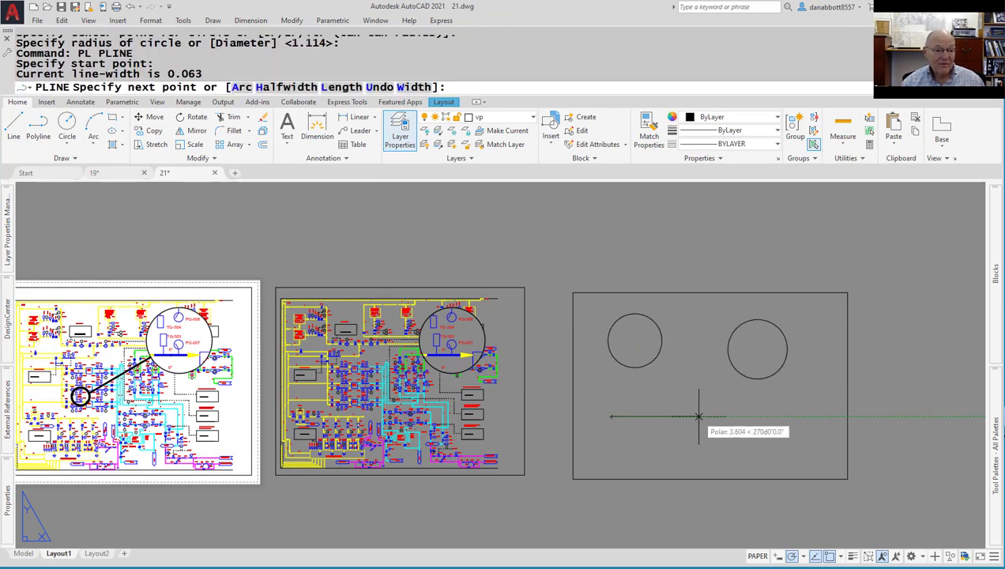
left_click(698, 443)
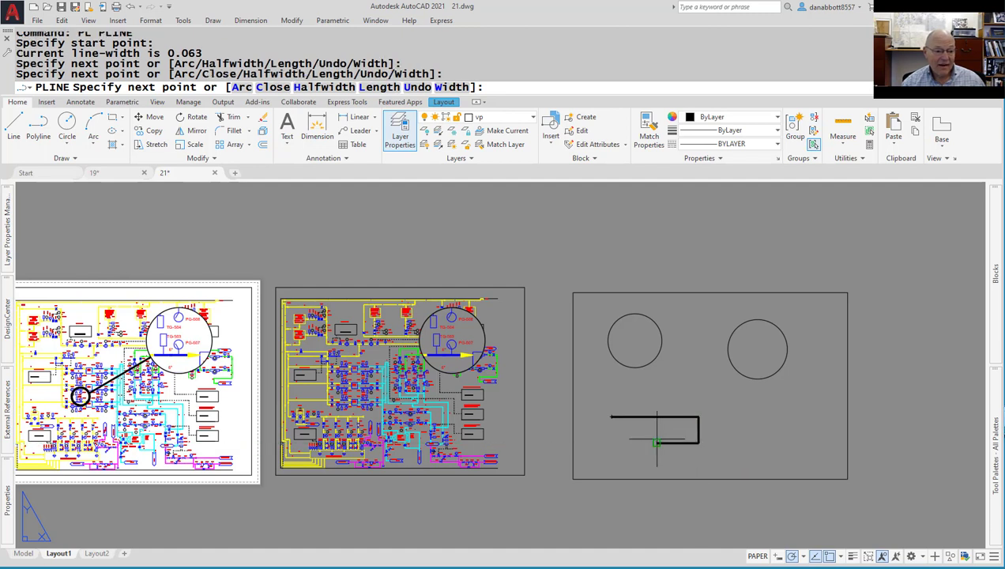
left_click(656, 443)
left_click(656, 462)
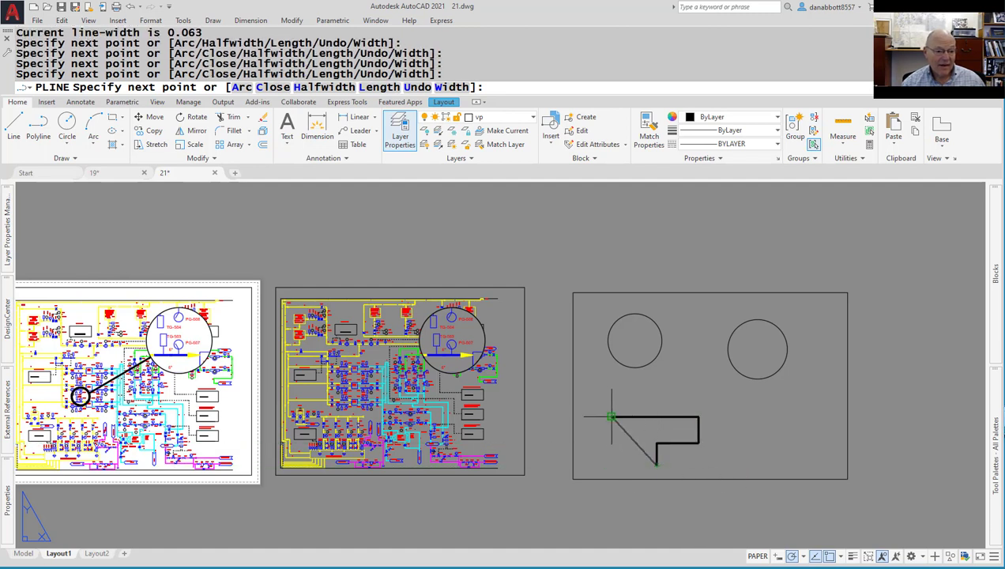
left_click(611, 465)
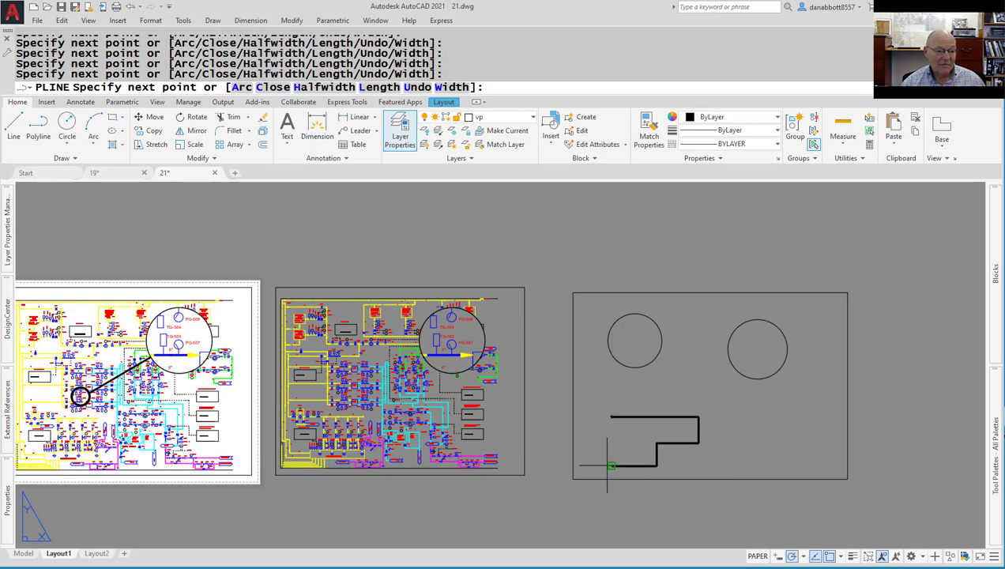
type("c")
key("Return")
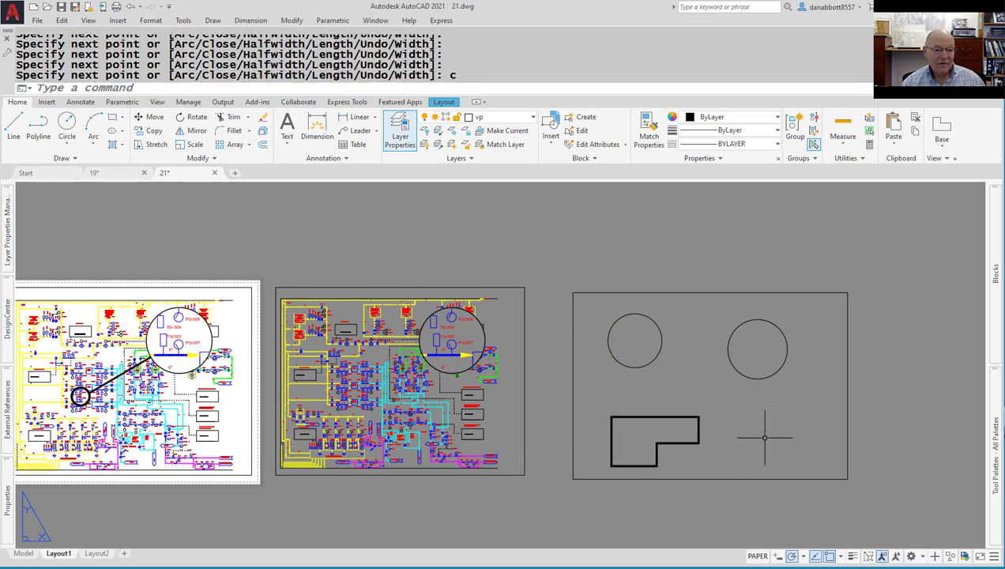
key("Escape")
Convert the new rectangle, both circles and the L-shaped polyline into regions.
type("reg")
key("Return")
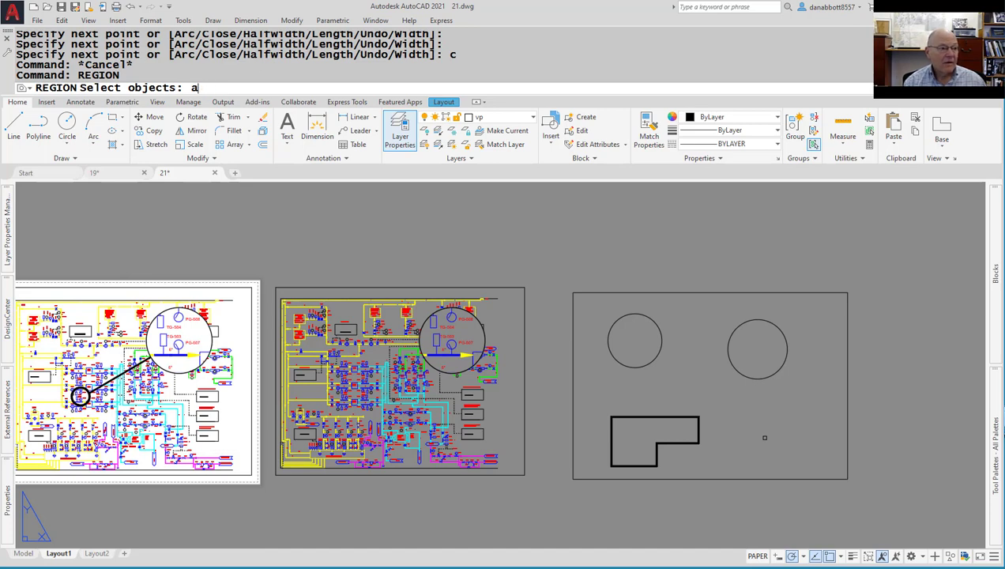
left_click(558, 229)
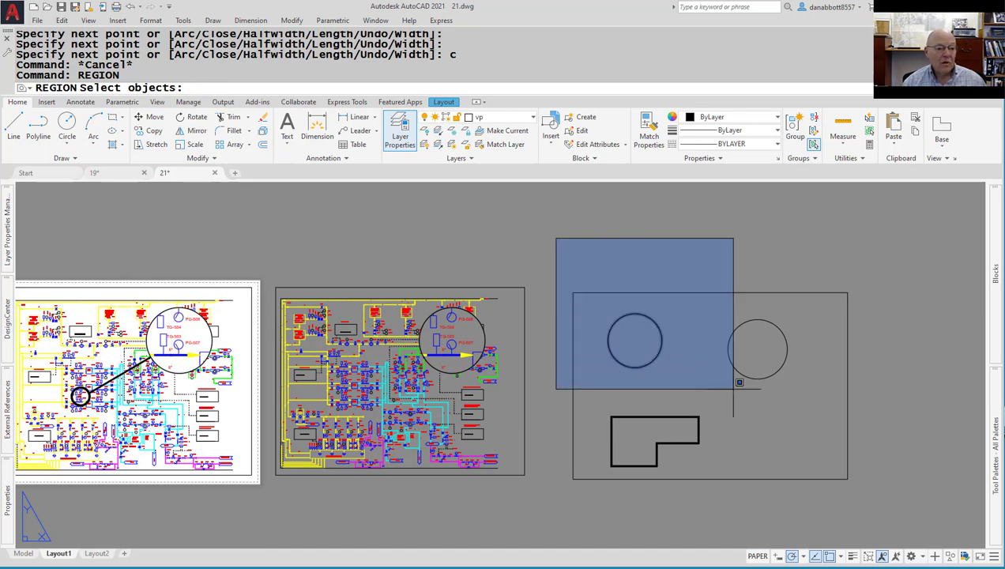
left_click(896, 519)
key("Return")
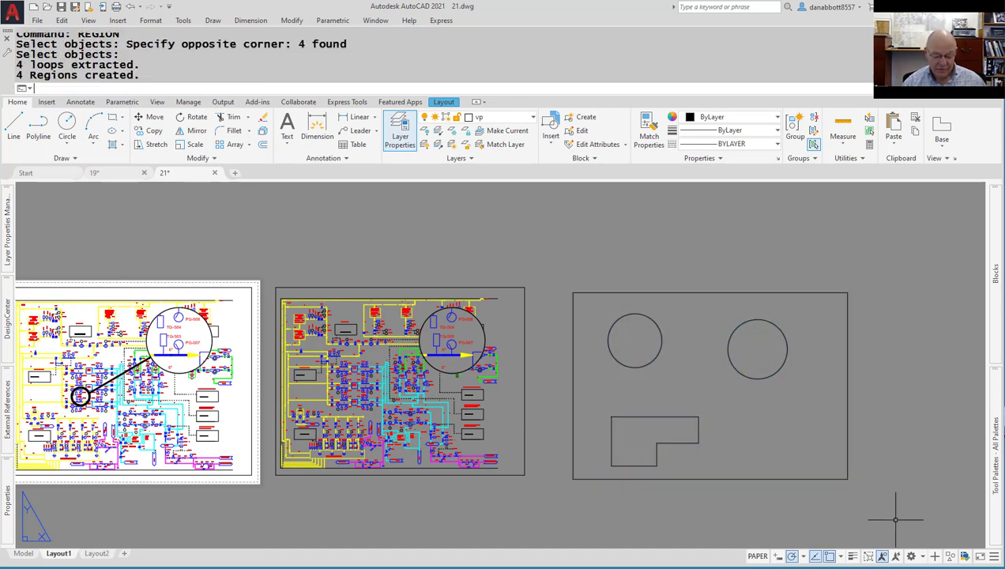
key("Escape")
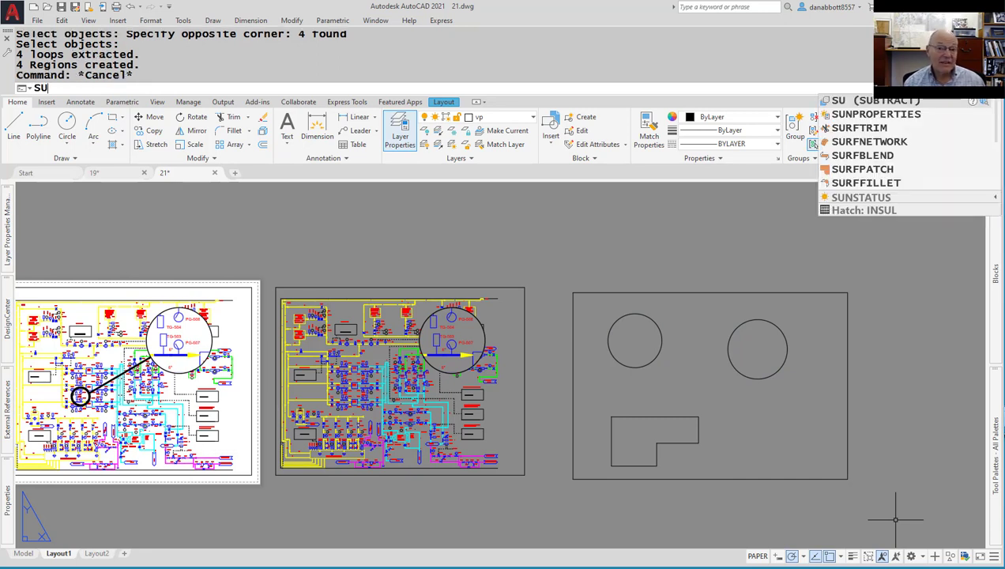
Subtract the two circular regions and the L-shaped region from the rectangular region, and check the combined region by selecting it.
key("Return")
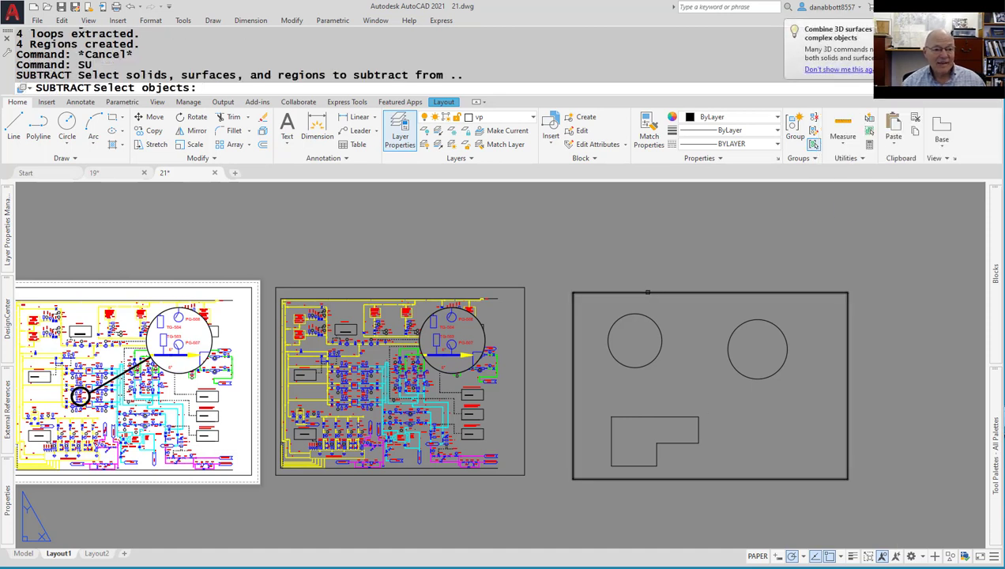
left_click(644, 293)
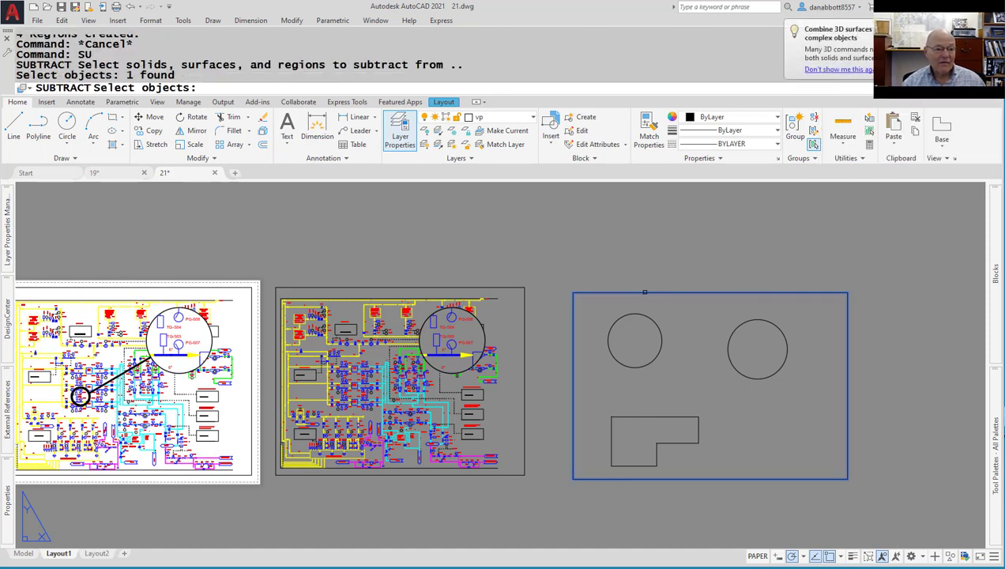
key("Return")
left_click(561, 263)
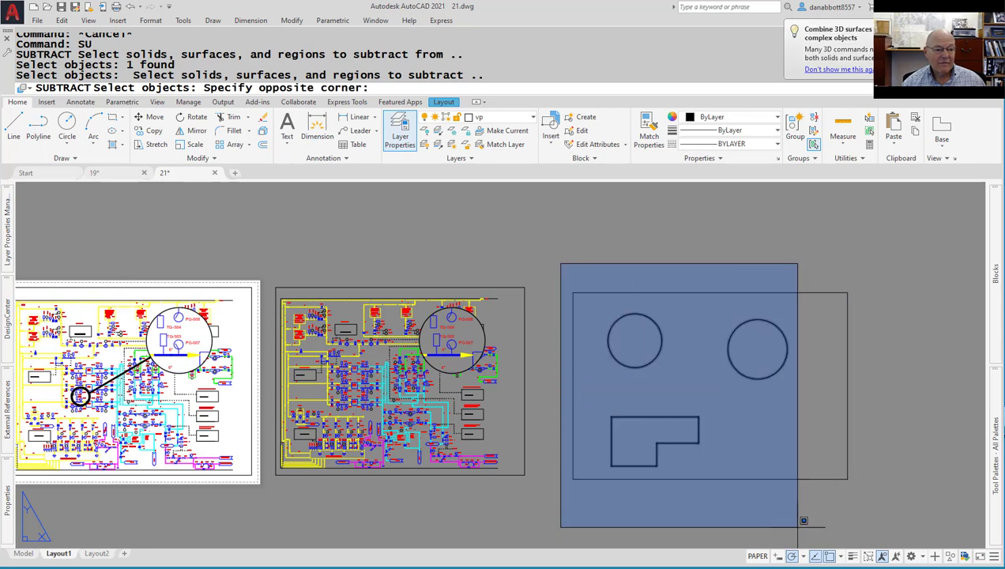
left_click(793, 526)
key("Return")
left_click(765, 478)
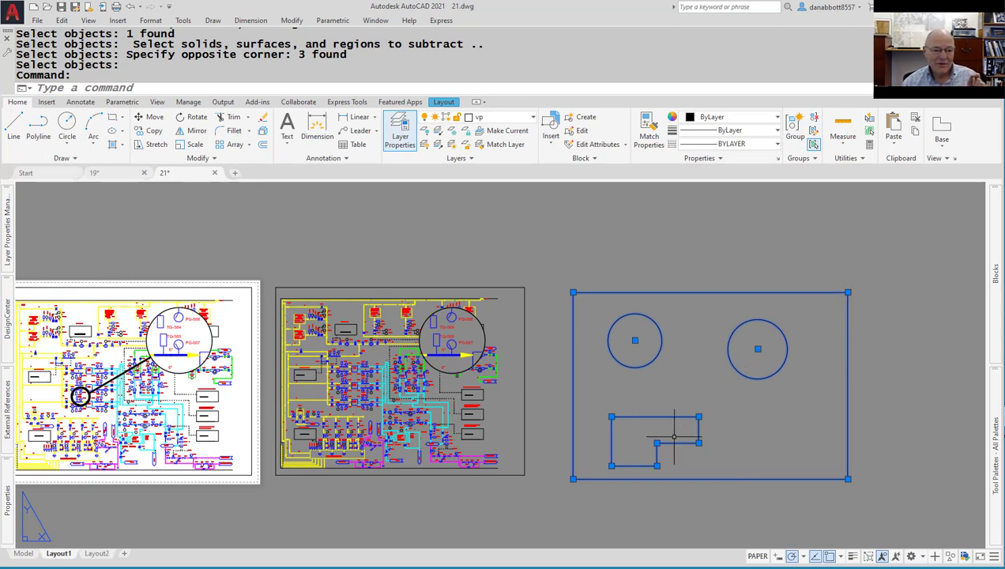
key("Escape")
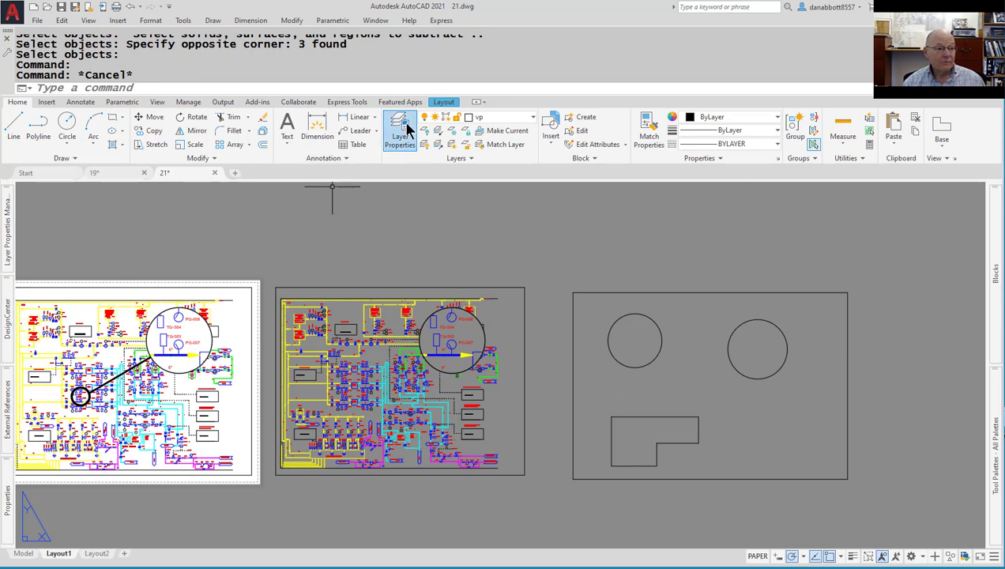
Create an object viewport from the combined rectangular region with the two circular openings and the L-shaped opening.
left_click(443, 103)
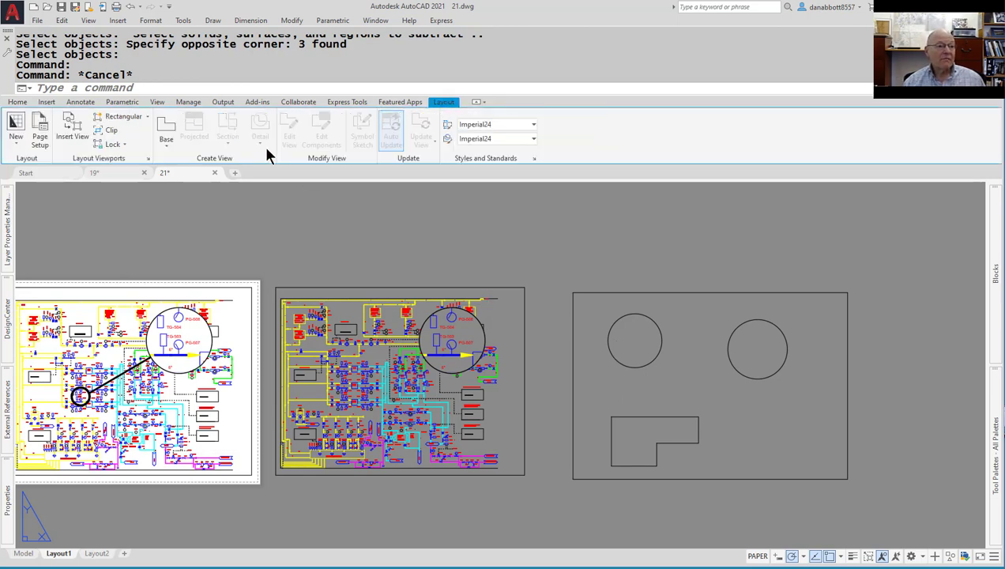
left_click(141, 116)
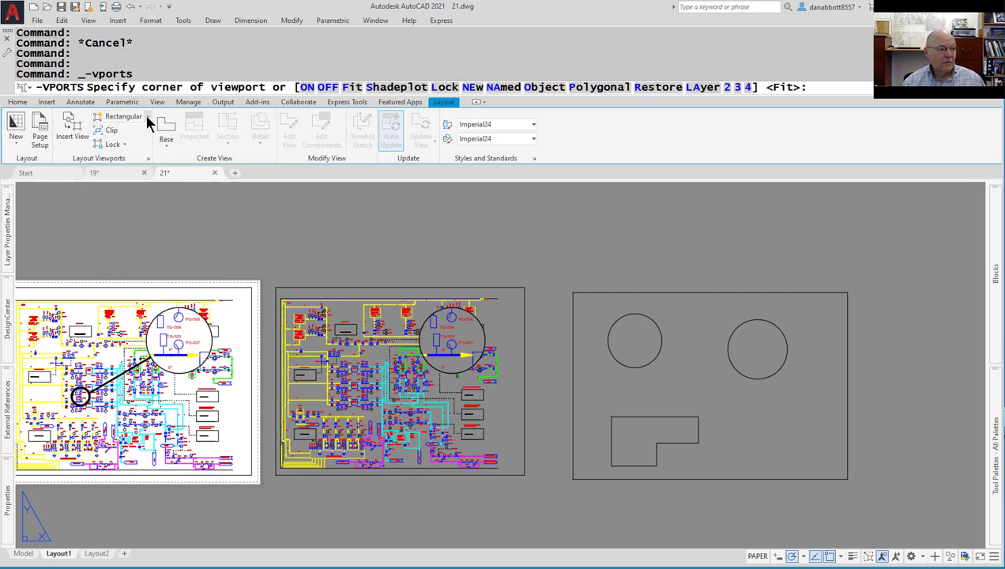
left_click(145, 116)
left_click(113, 181)
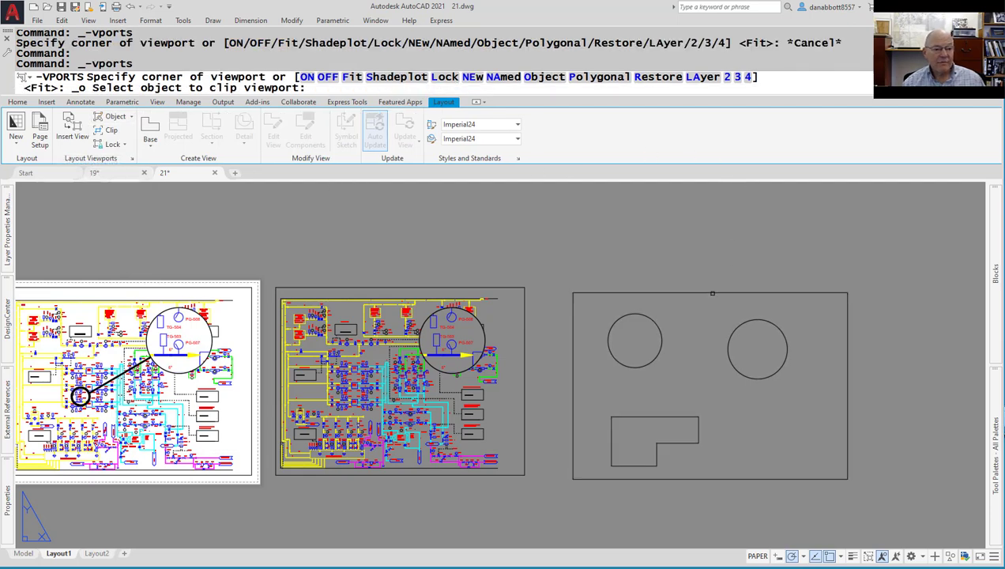
left_click(712, 293)
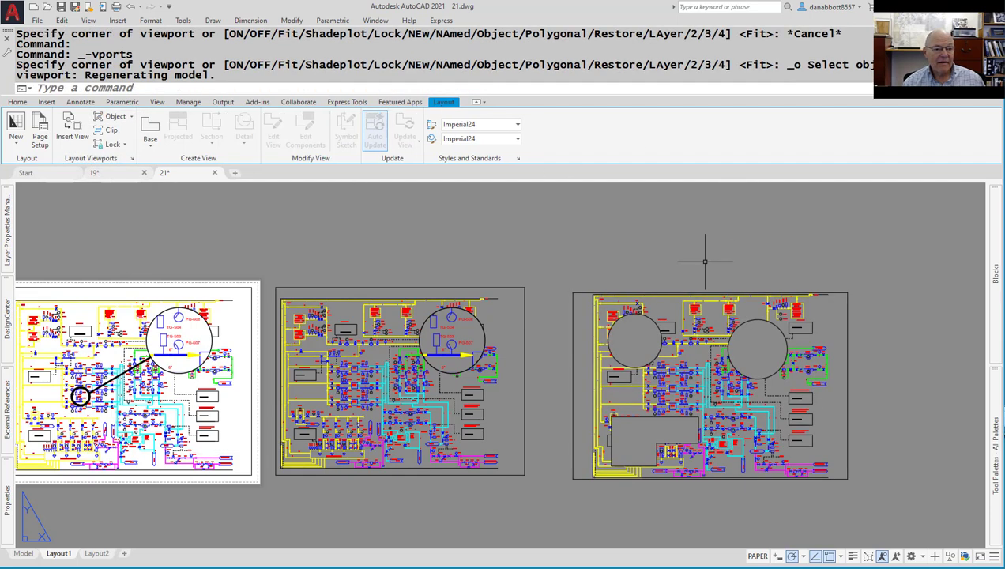
key("Escape")
Activate the new viewport's model space and shift the drawing to the left inside it.
double_click(698, 386)
mouse_move(734, 404)
middle_mouse_down()
mouse_move(683, 399)
mouse_move(692, 424)
middle_mouse_up()
key("Escape")
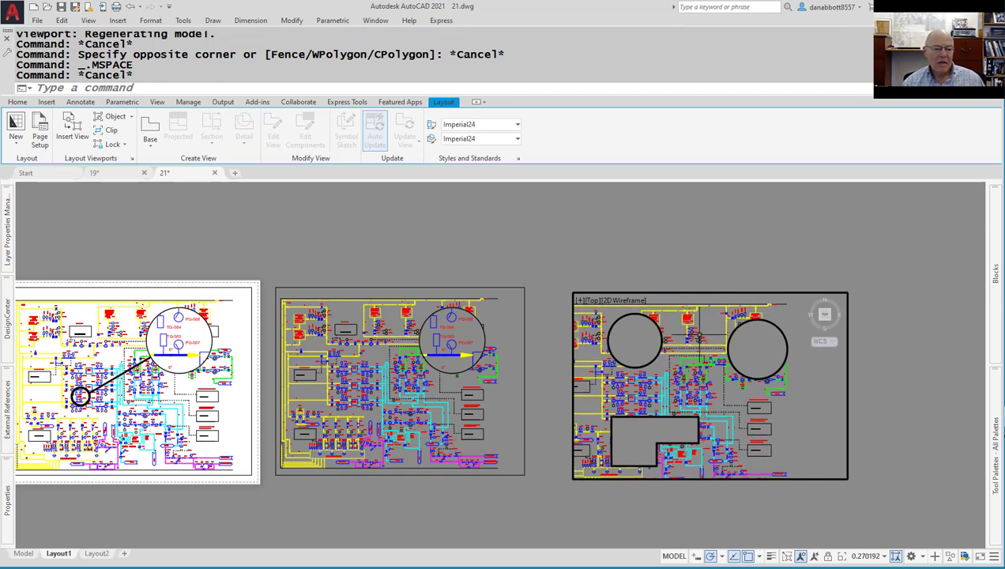
key("Escape")
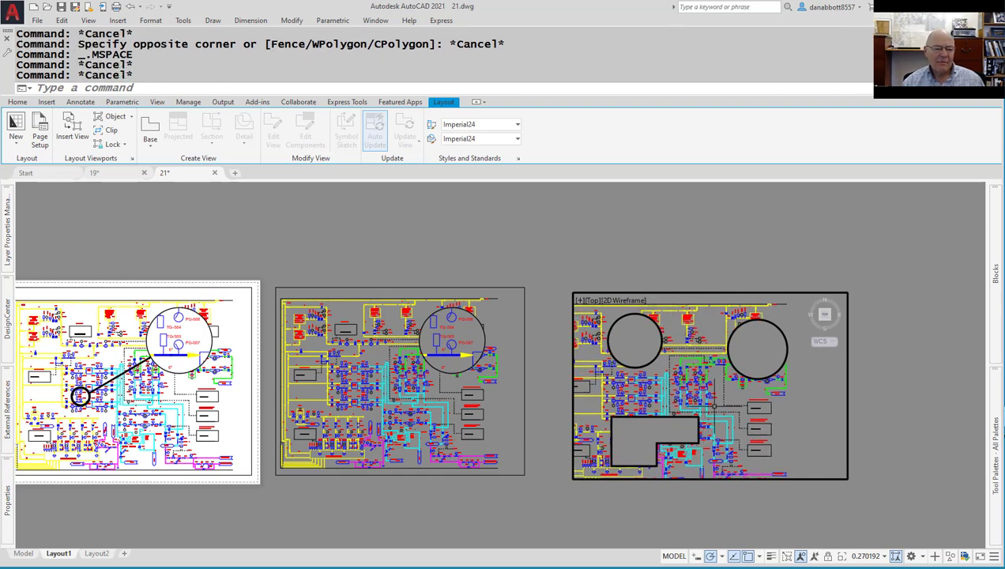
left_click(759, 557)
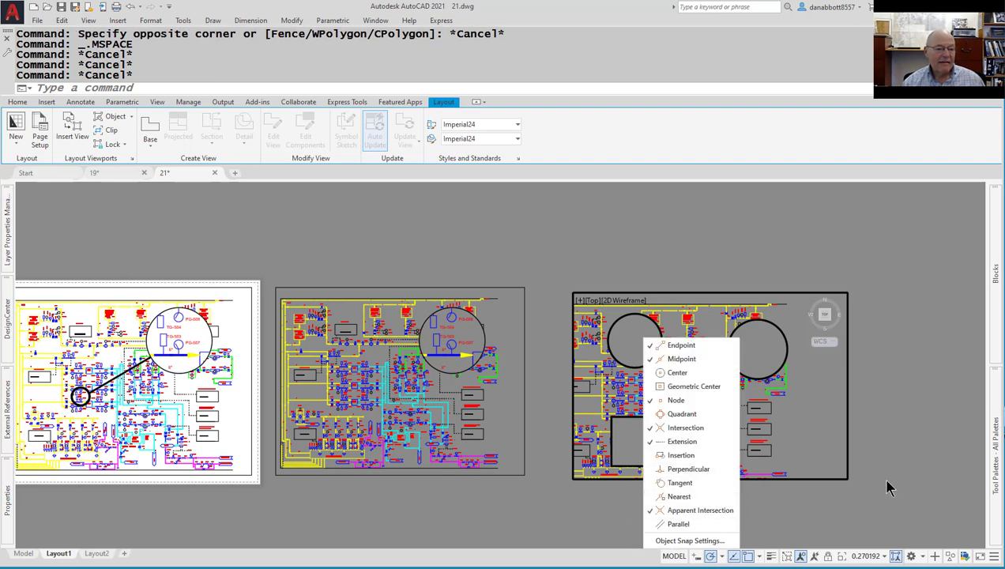
key("Escape")
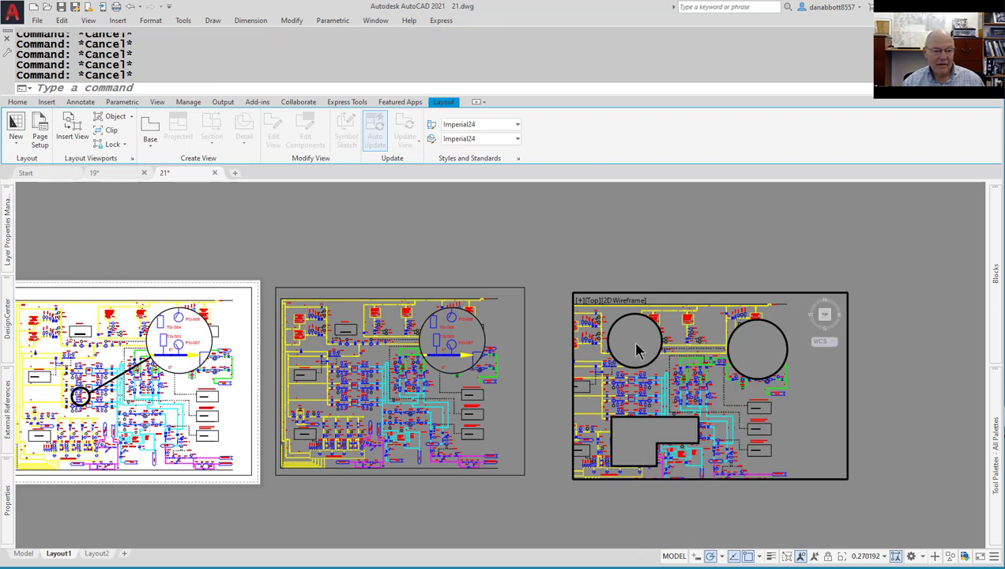
type("kl")
key("Return")
key("Escape")
key("Escape")
type("l")
key("Return")
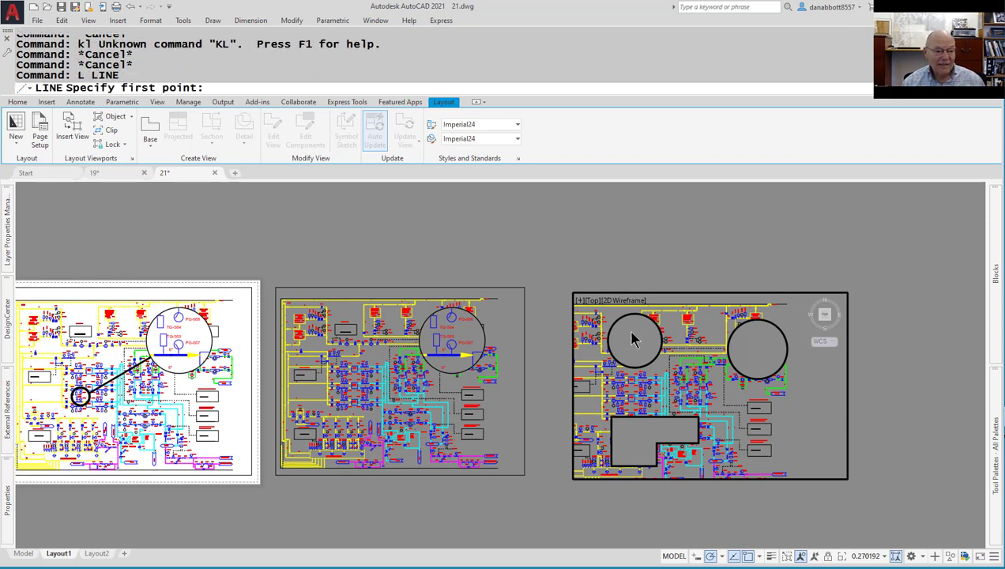
key("Escape")
key("Escape")
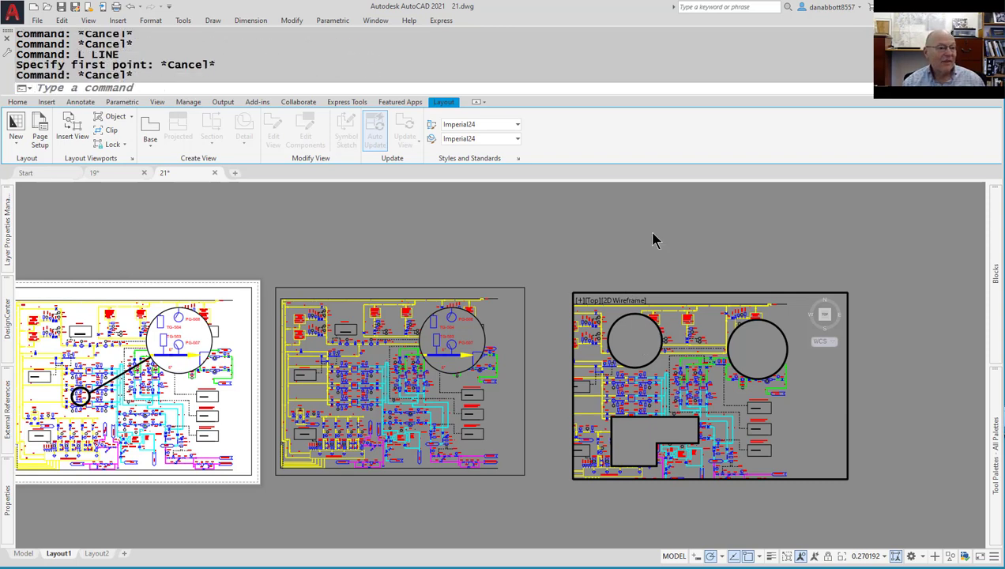
Return to paper space and try starting a line within the new viewport's circular opening.
double_click(652, 232)
type("l")
key("Return")
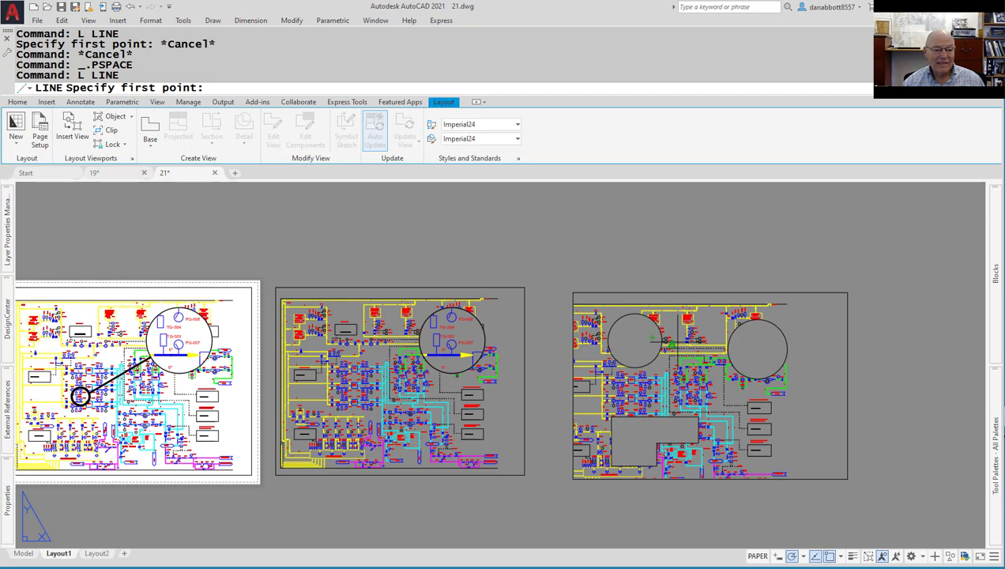
key("Escape")
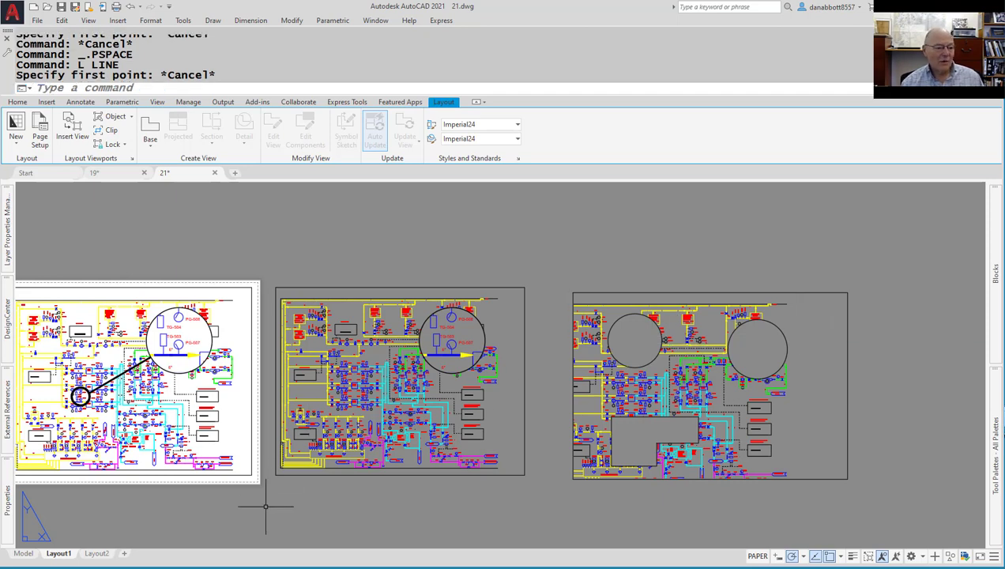
scroll(459, 482, "up", 2)
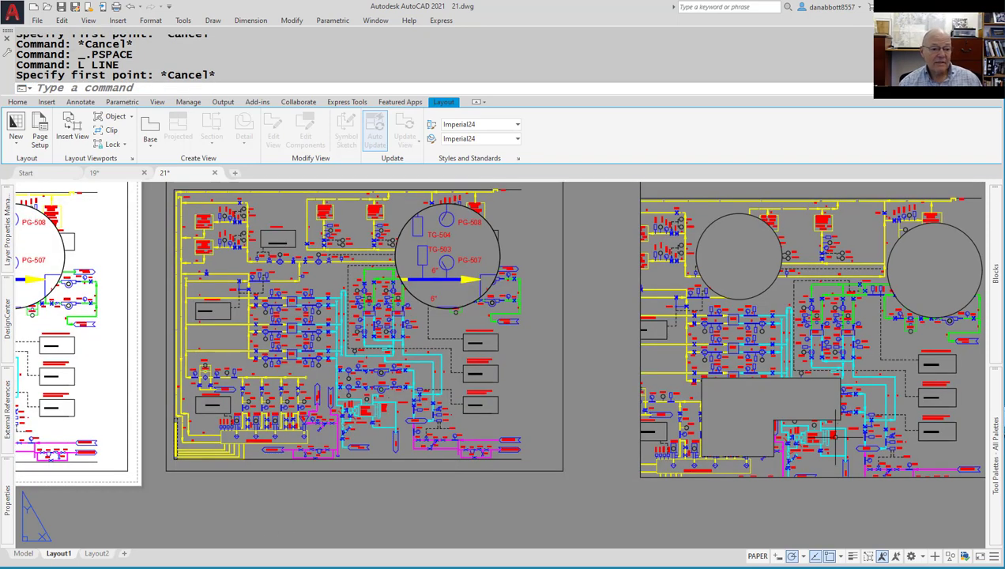
middle_click_drag(834, 436, 669, 450)
scroll(495, 397, "up", 2)
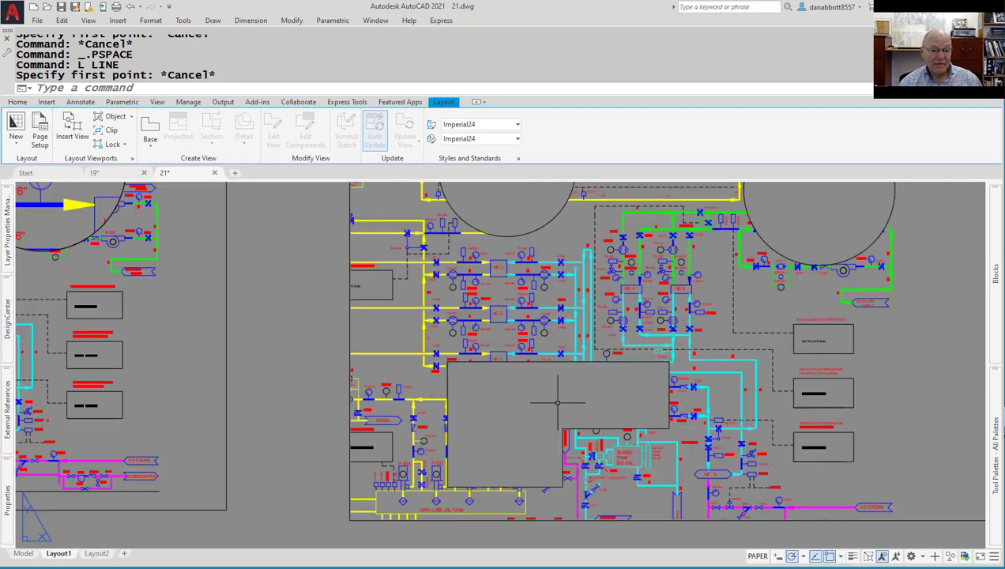
key("Escape")
type("D")
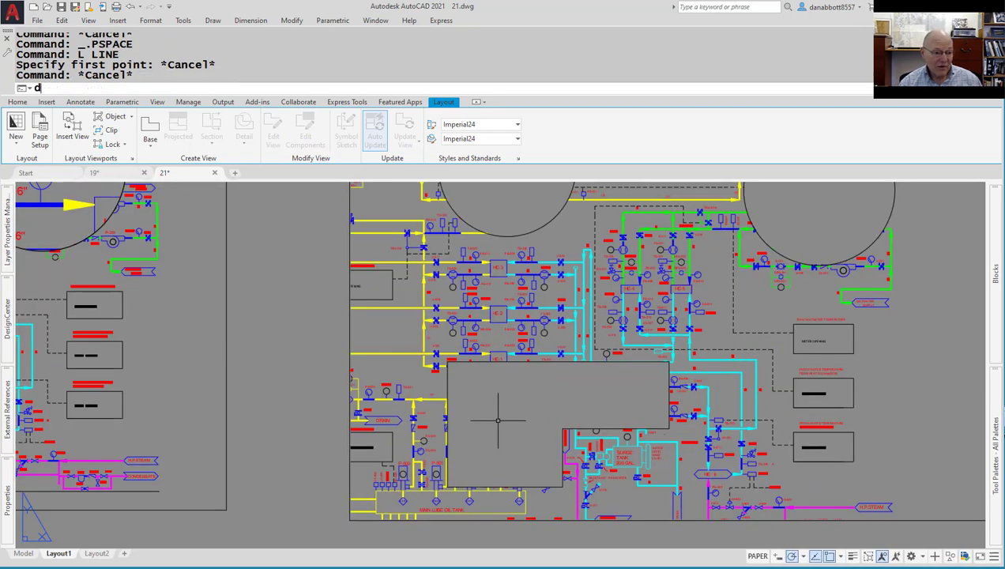
key("Return")
key("Escape")
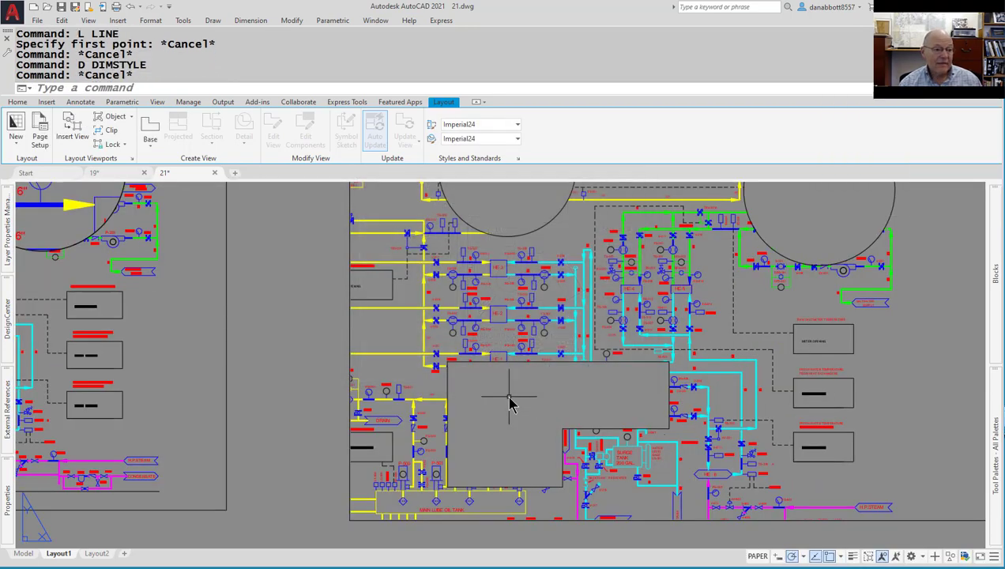
Place the single-line text "asdl;fkhj;laskdfj;lasdfkj" inside the L-shaped opening, accepting the 0.125 paper height and the default rotation.
type("dt")
key("Return")
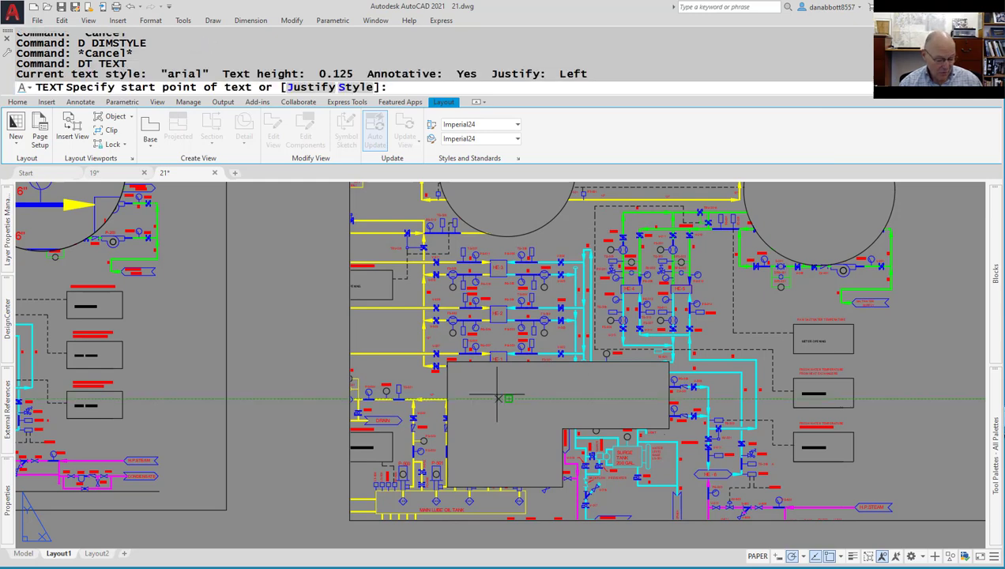
left_click(461, 386)
key("Return")
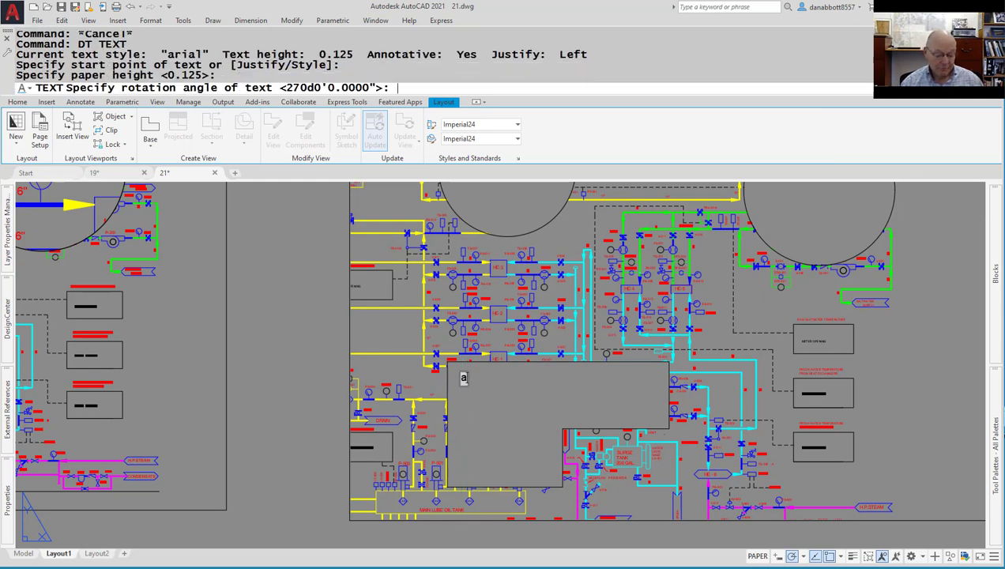
key("Return")
type("asdl;fkhj;laskdfj;lasdfkj")
key("Return")
key("Return")
type("[")
key("Return")
key("Escape")
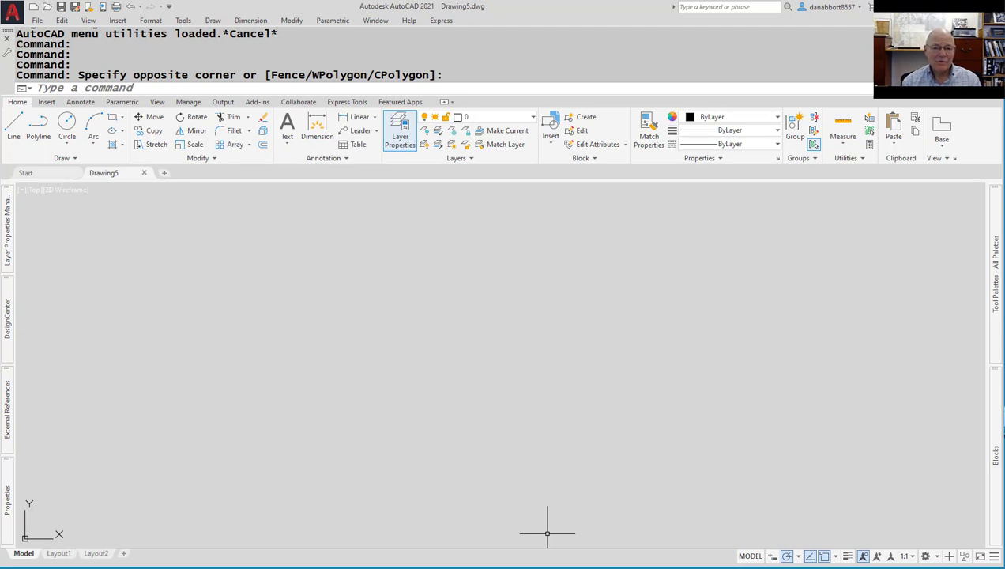
Run the 22 command to open the puzzler drawing r082712a.dxf and zoom to the drawing's extents.
type("22")
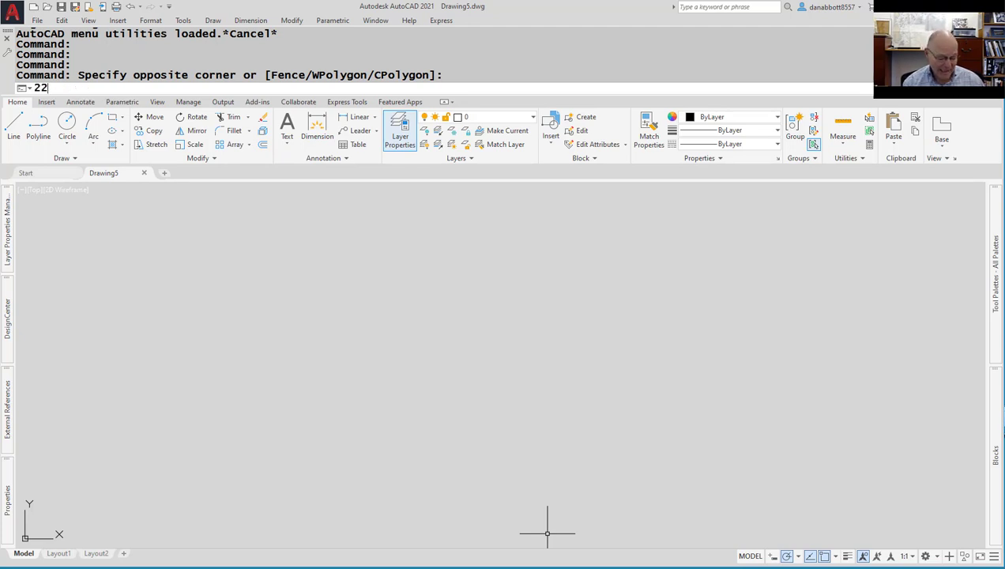
key("Return")
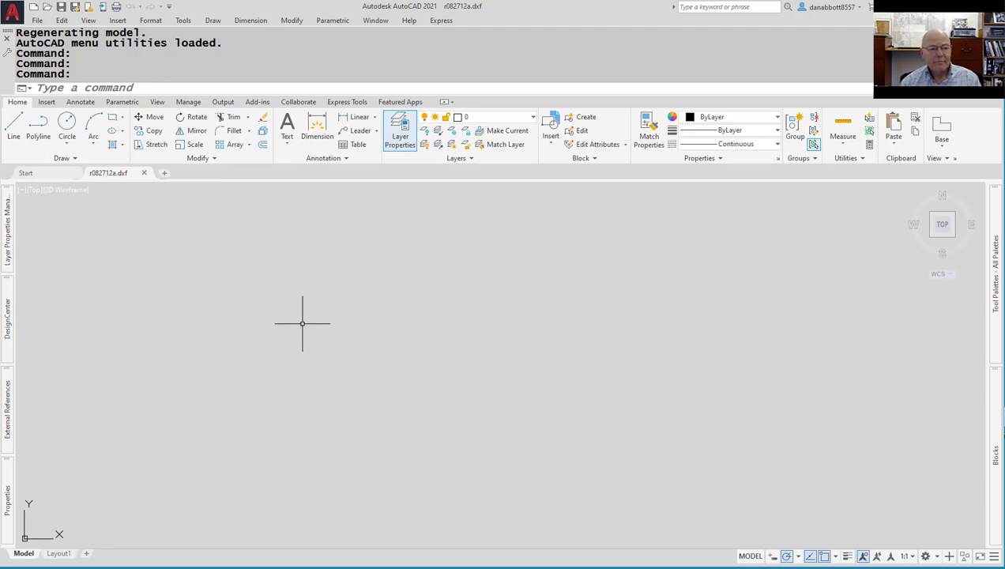
key("Return")
key("Return")
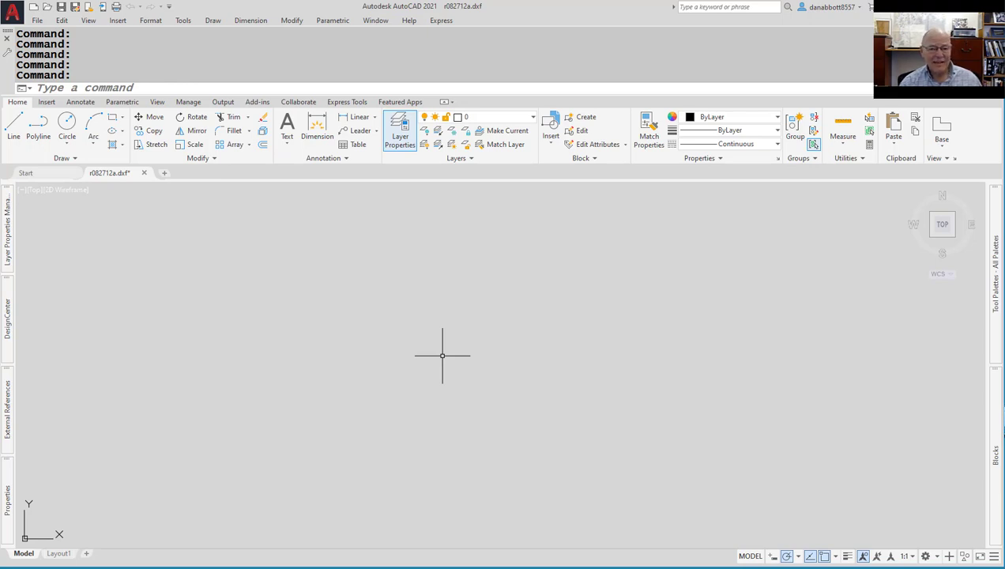
type("Z")
key("Return")
type("e")
key("Return")
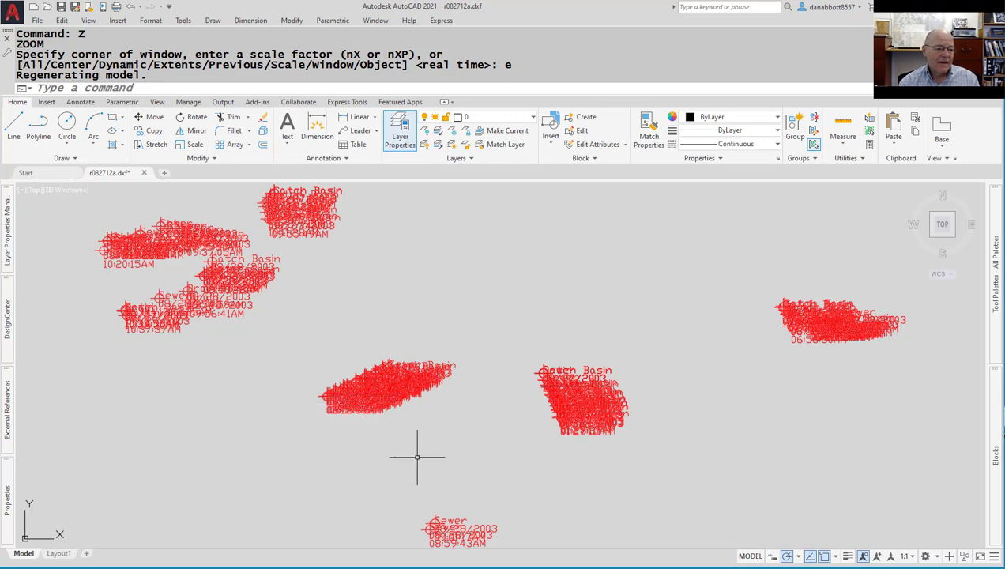
Examine the overlapping red point labels in the survey clusters and the isolated pair of Sewer points below them.
scroll(371, 422, "up", 5)
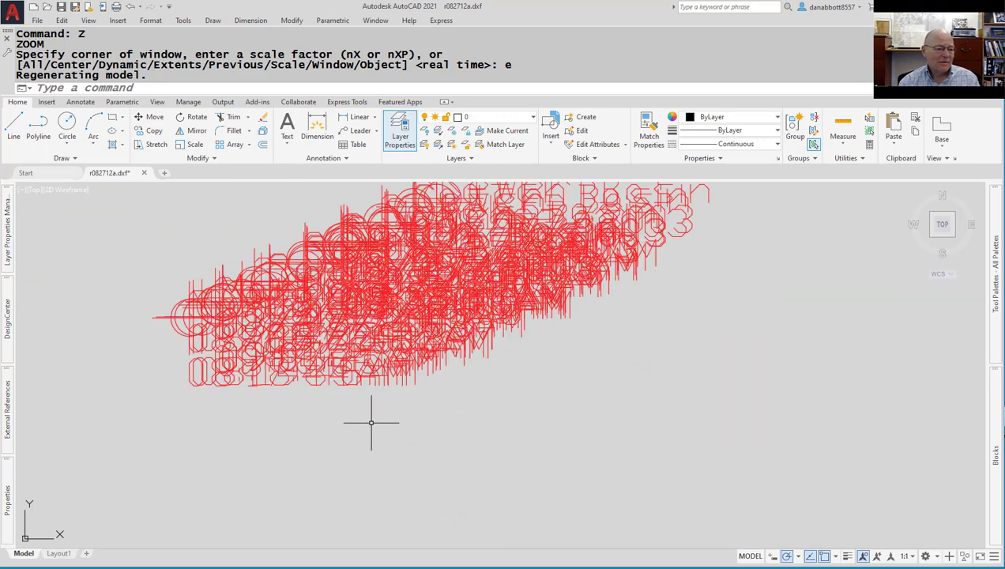
scroll(372, 422, "down", 6)
middle_click_drag(414, 458, 409, 385)
scroll(411, 460, "up", 4)
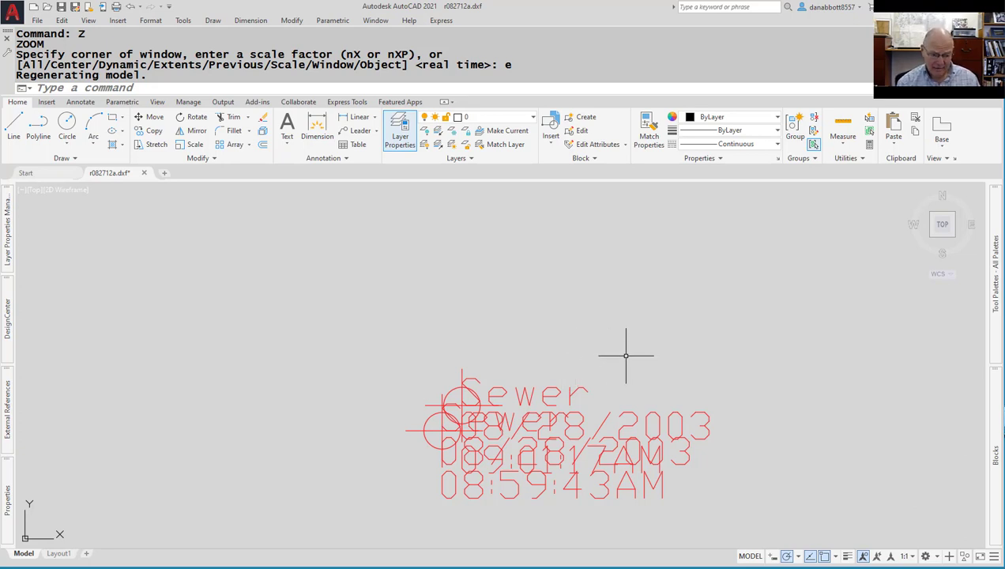
scroll(505, 383, "down", 3)
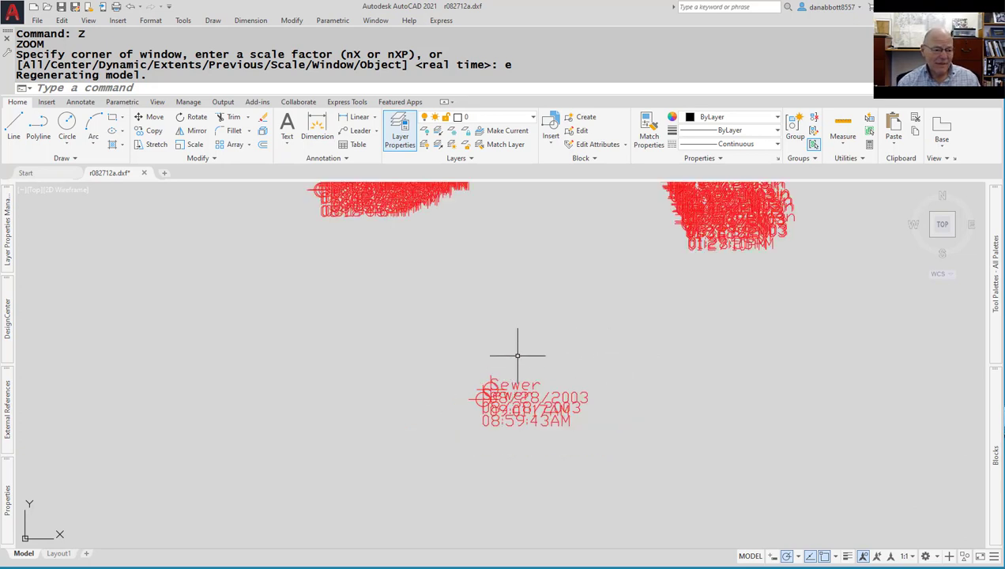
mouse_move(505, 375)
middle_mouse_down()
mouse_move(494, 511)
mouse_move(544, 518)
mouse_move(539, 496)
middle_mouse_up()
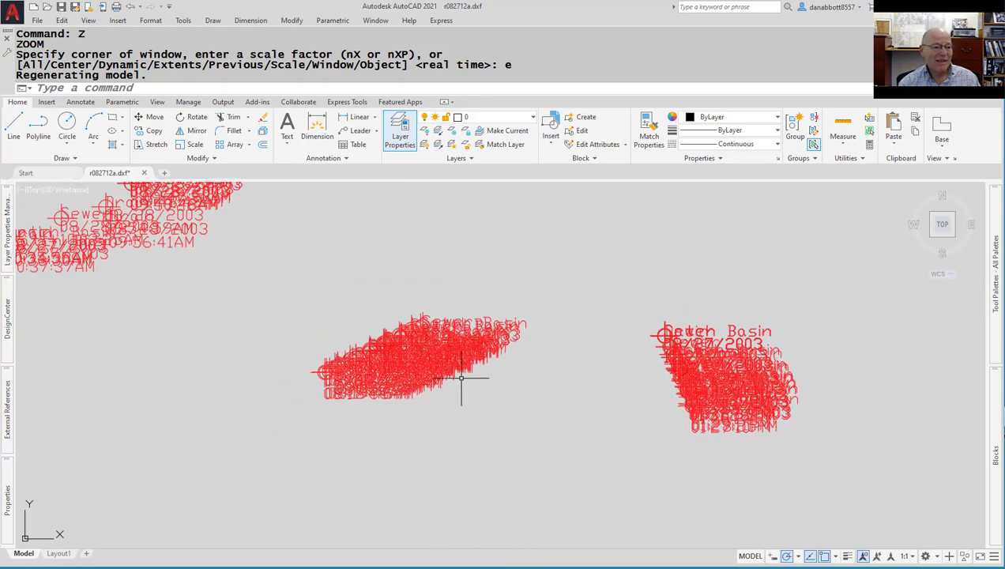
scroll(359, 339, "up", 10)
scroll(460, 414, "down", 8)
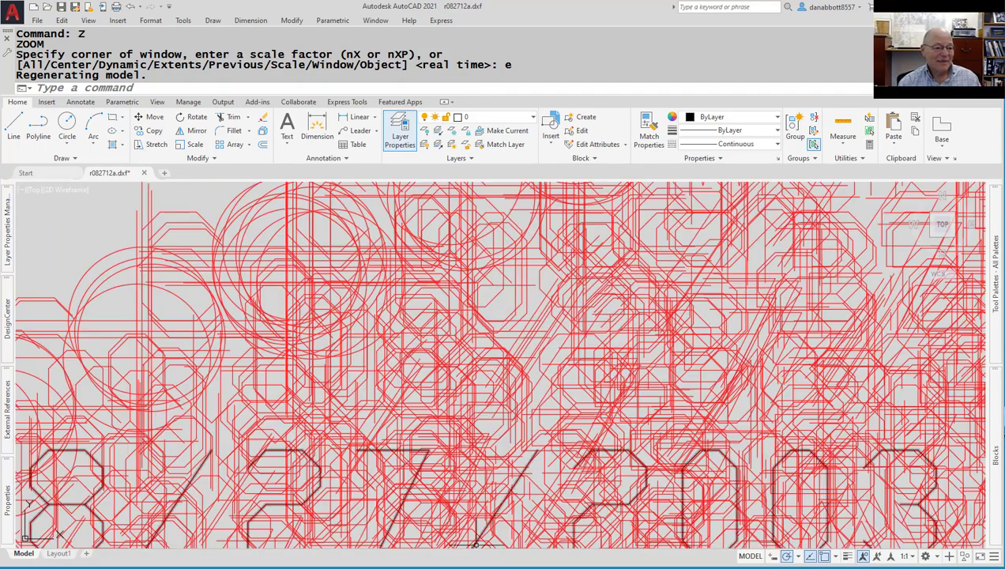
scroll(588, 467, "down", 5)
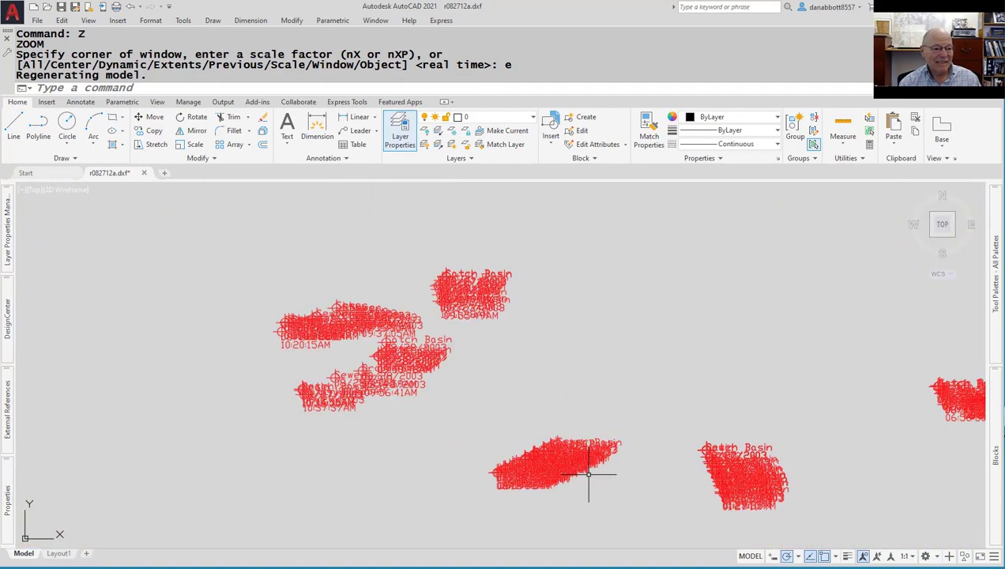
middle_click_drag(588, 471, 622, 312)
scroll(574, 421, "up", 6)
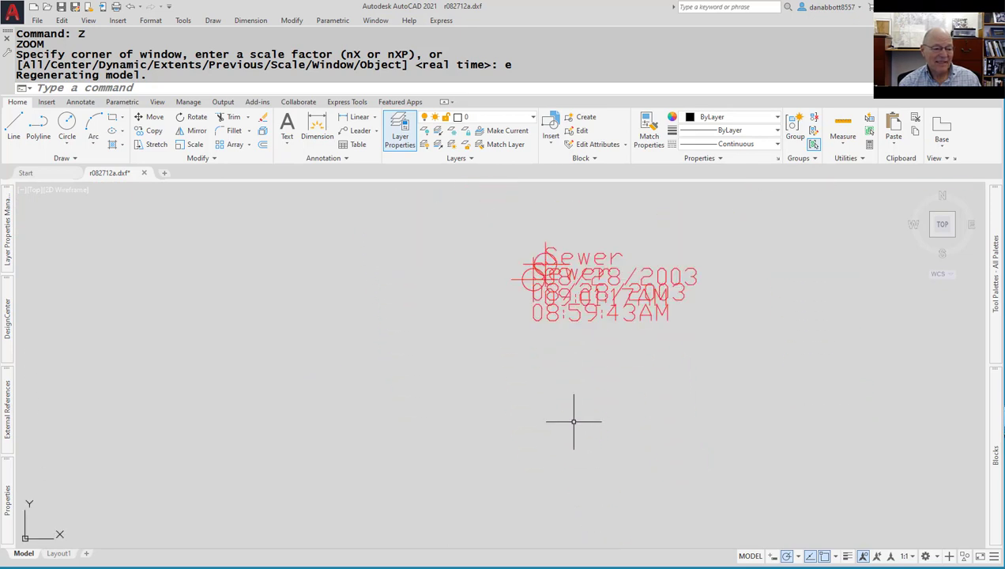
middle_click_drag(581, 240, 557, 287)
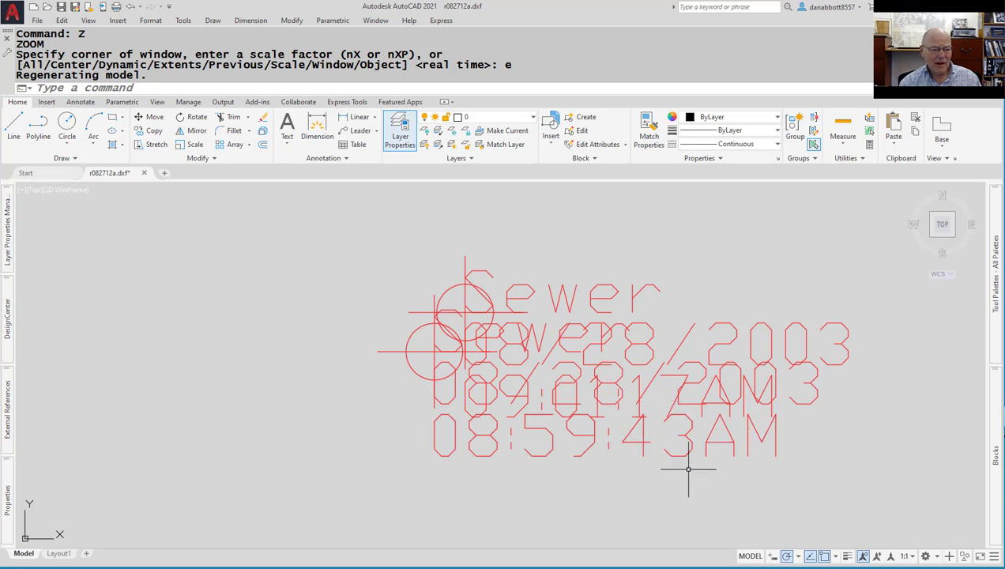
middle_click_drag(830, 451, 703, 474)
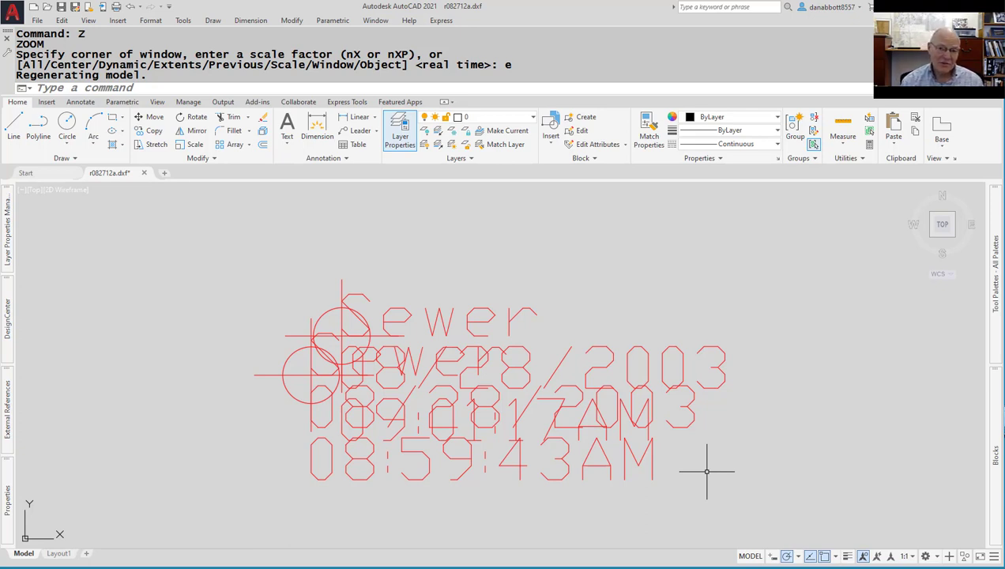
Review the layer list of the survey drawing.
left_click(534, 116)
key("Escape")
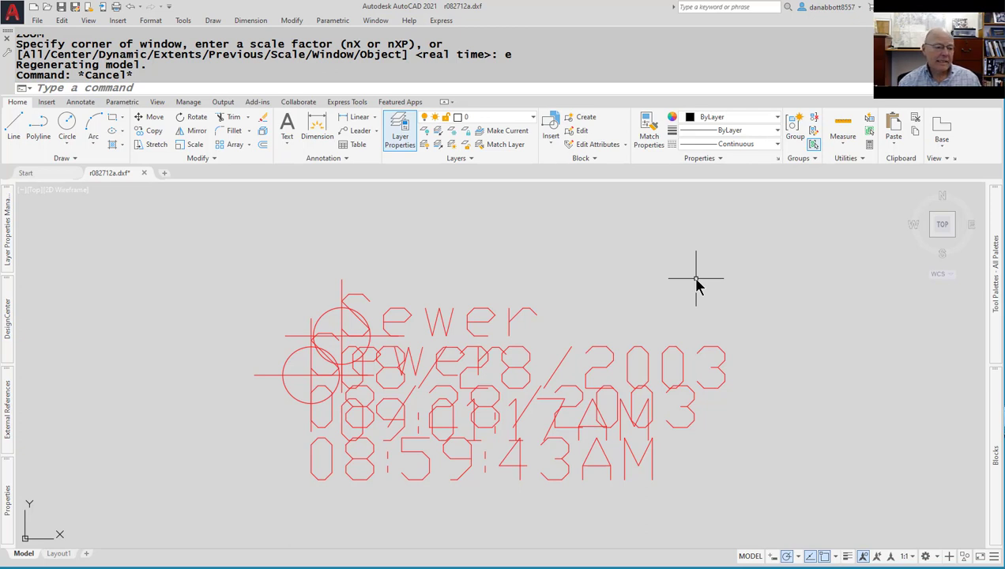
left_click(533, 117)
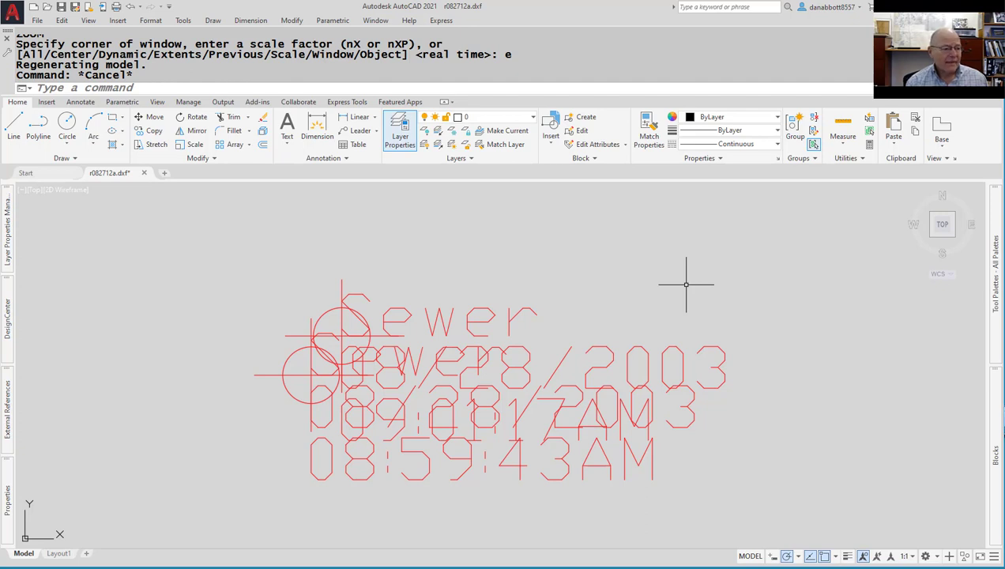
Show the Object Selection Filters dialog with the FILTER command, and close it without applying a filter.
type("filet")
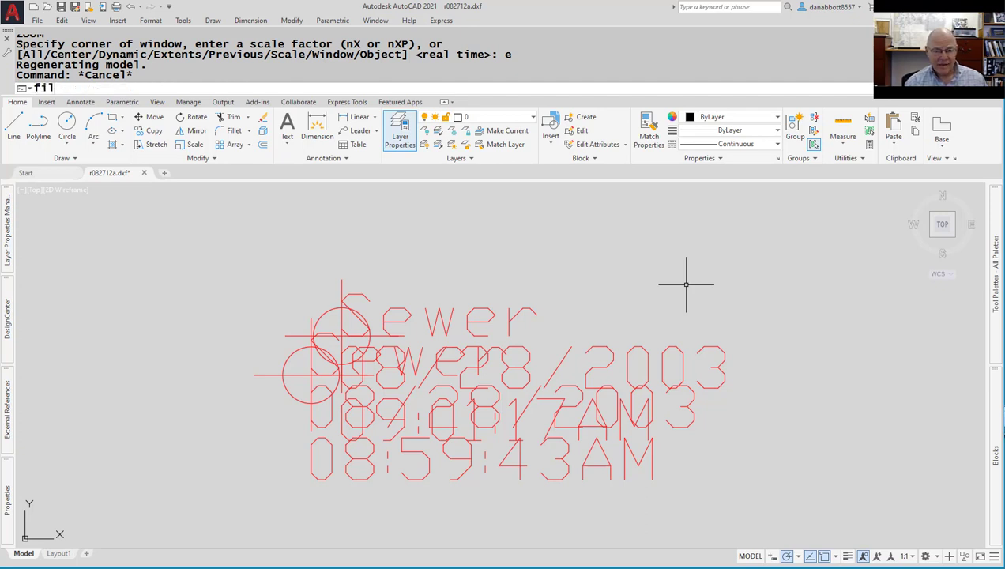
key("BackSpace")
key("BackSpace")
type("ter")
key("Return")
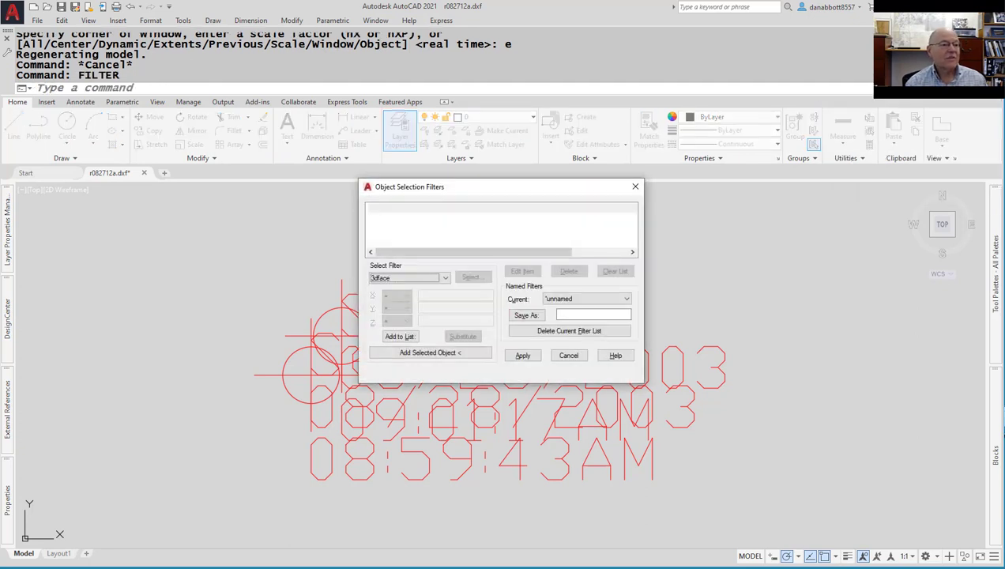
key("Escape")
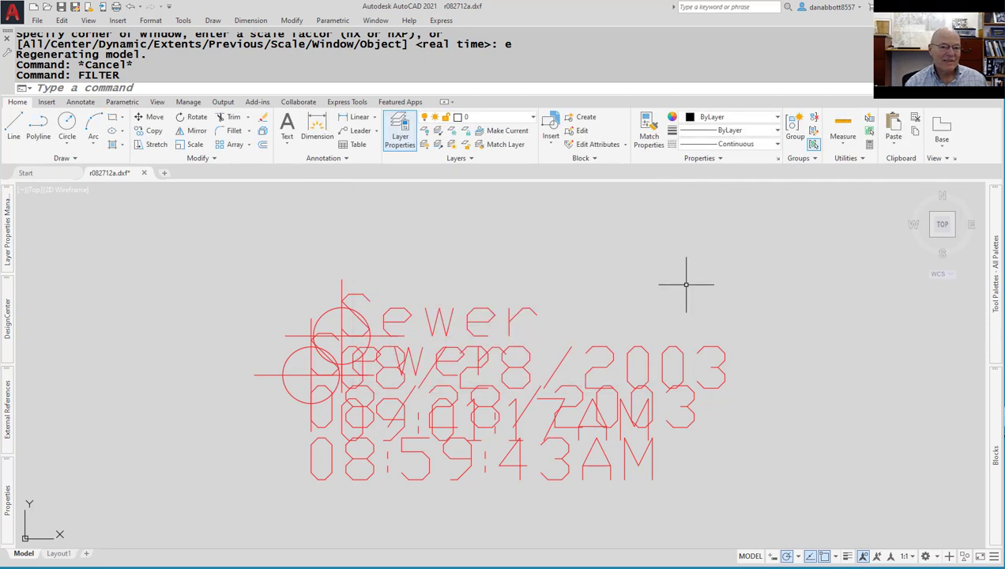
type("-filter")
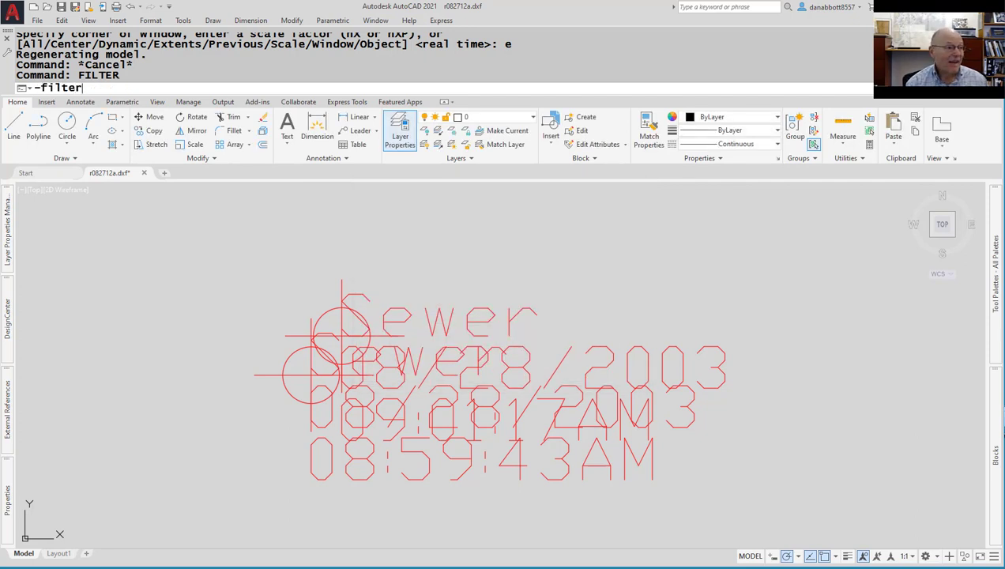
key("Return")
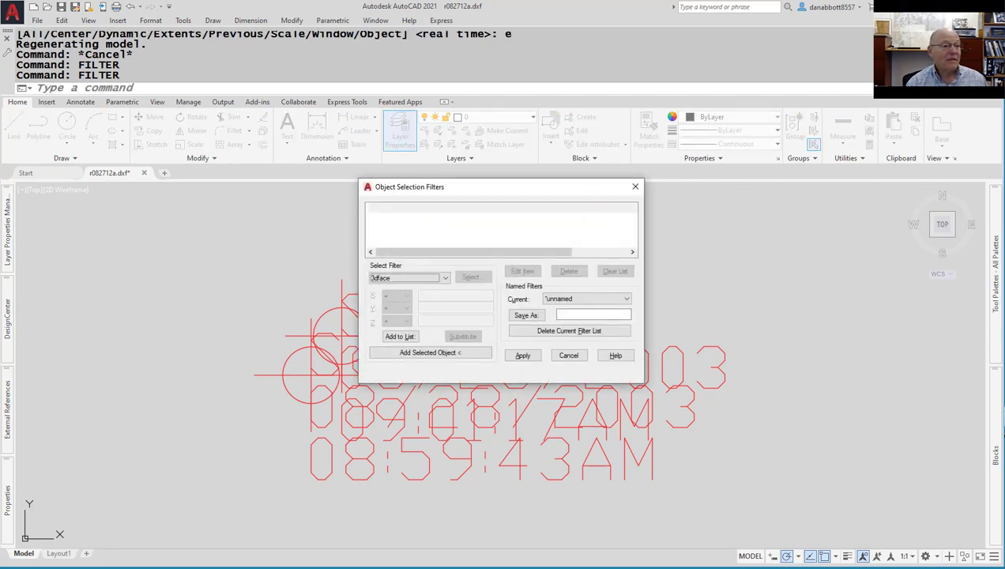
key("Escape")
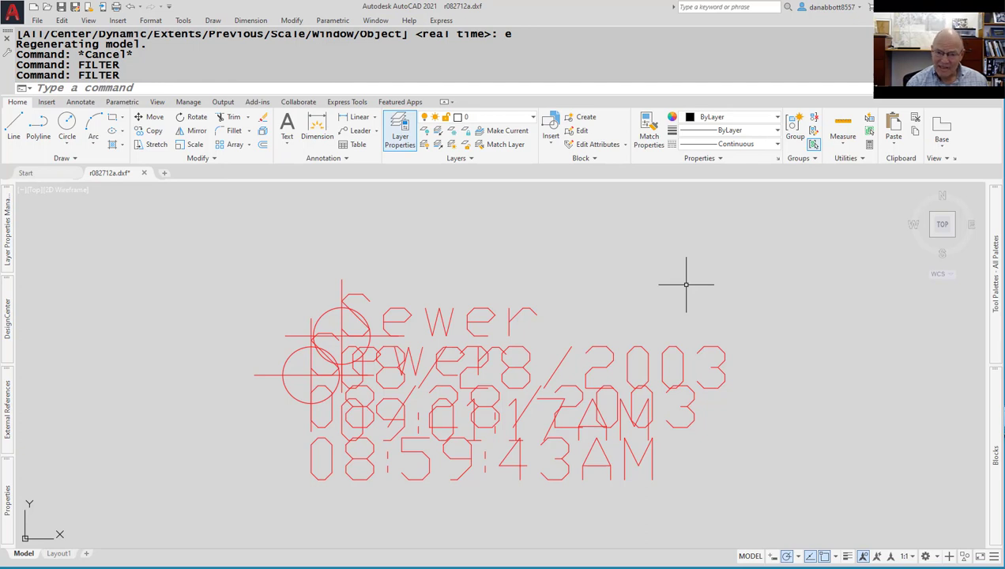
type("filter")
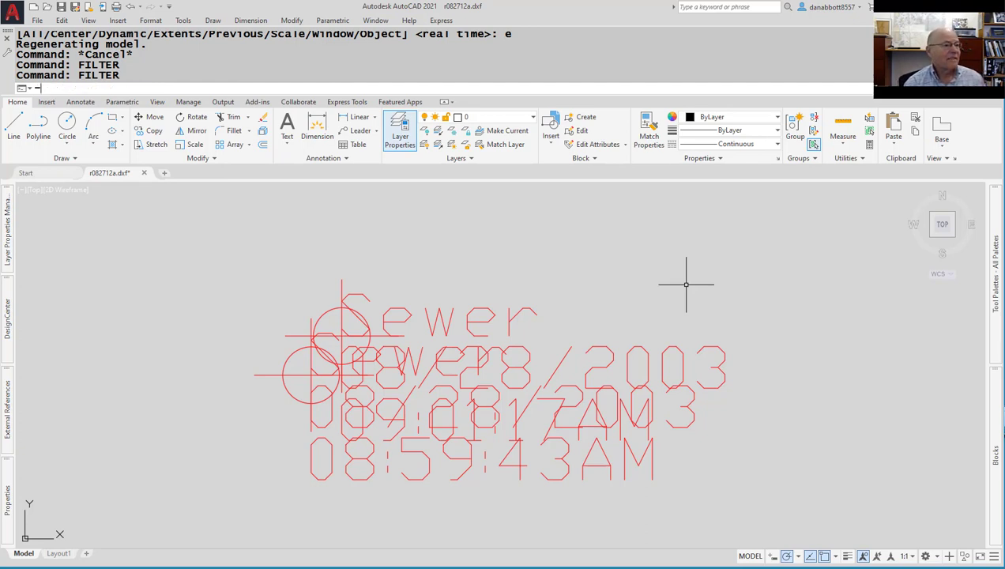
key("Return")
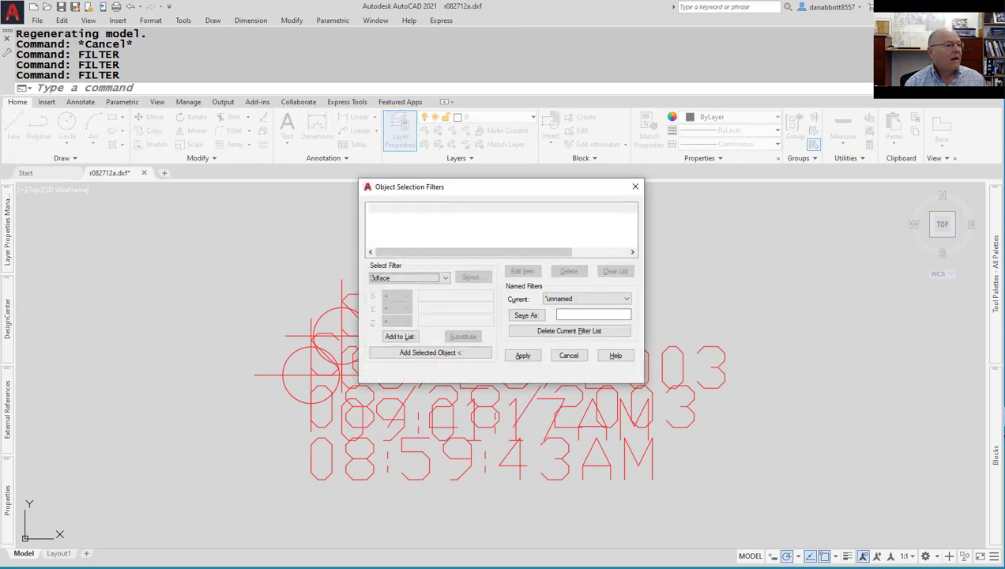
key("Escape")
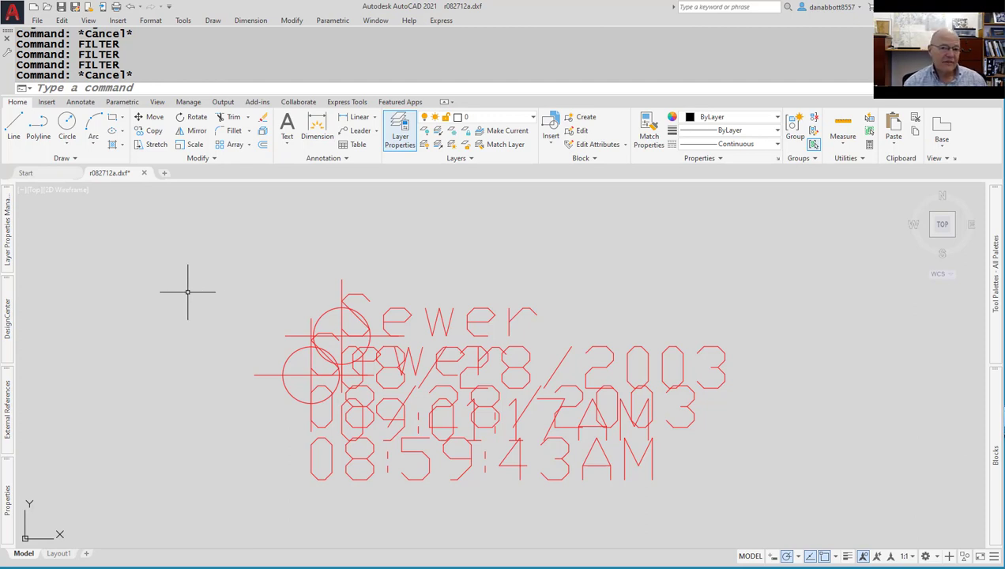
Zoom to the drawing extents and look over the Quick Select options for the entire drawing.
middle_click(215, 314)
middle_click(215, 314)
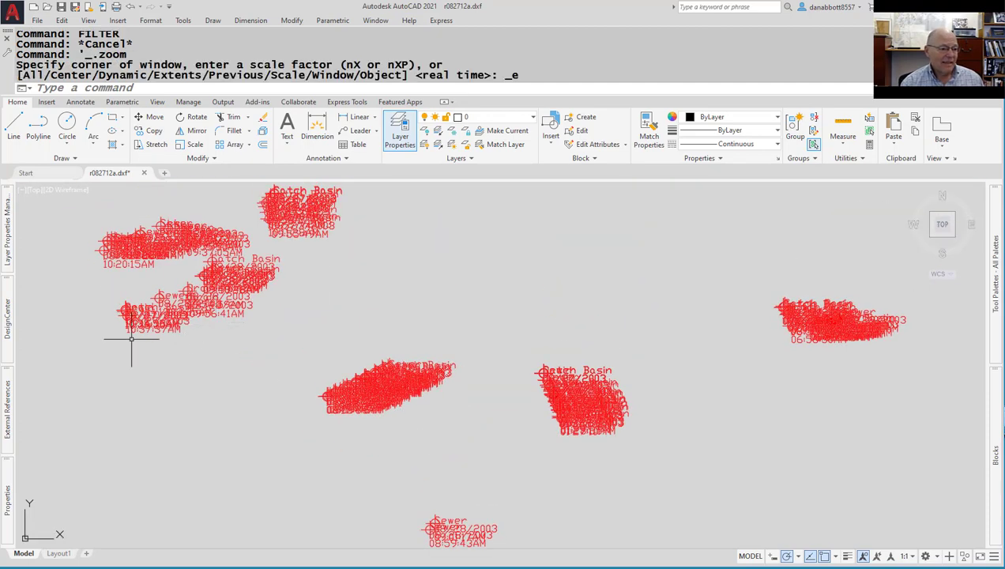
mouse_move(8, 490)
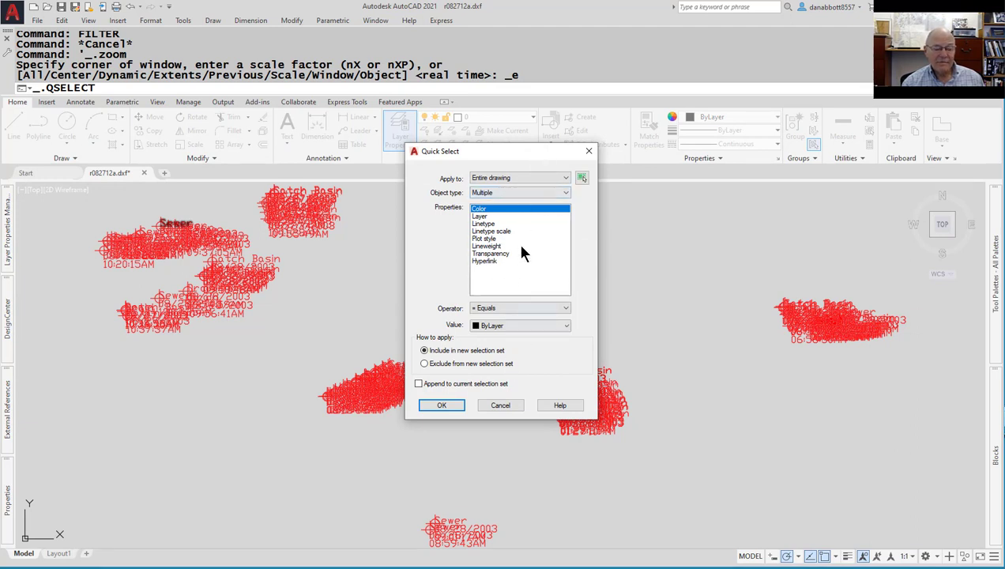
key("Escape")
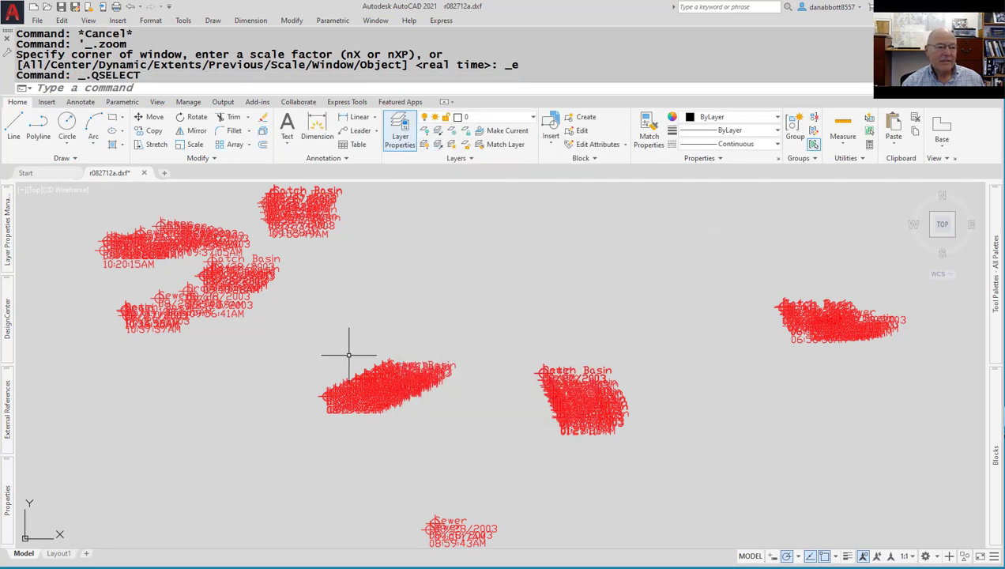
Create a new layer named dates and set its color to green.
mouse_move(8, 245)
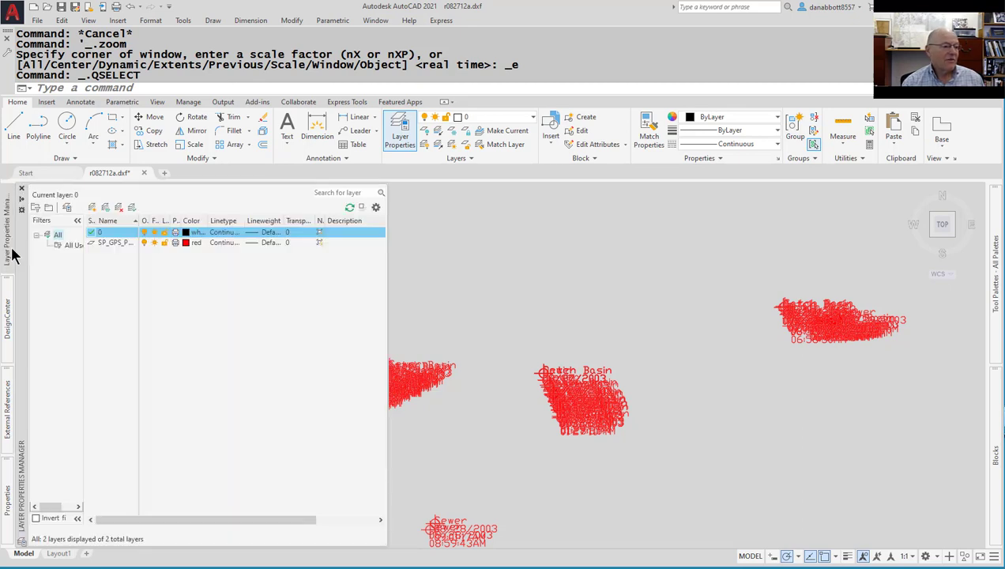
left_click(91, 208)
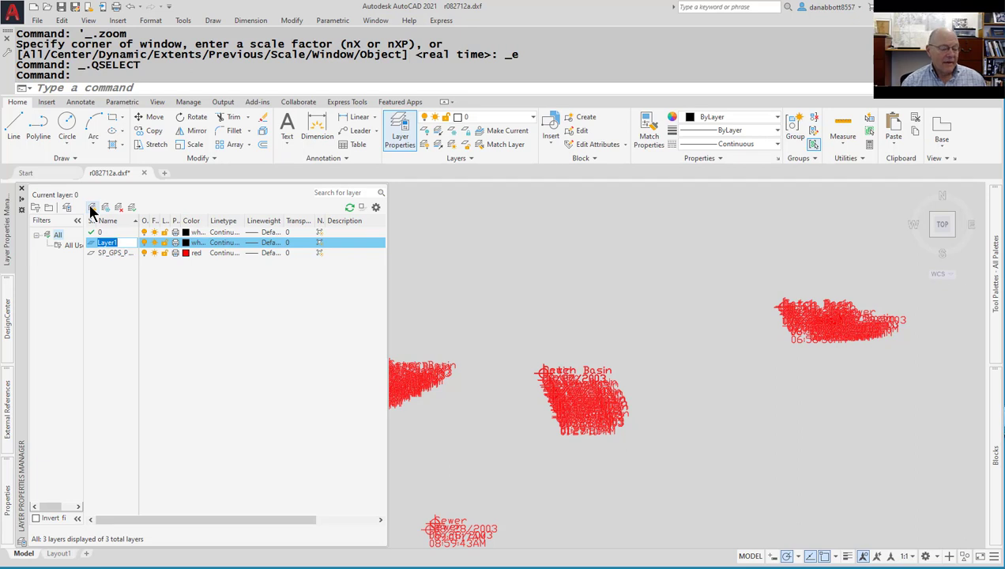
type("dates")
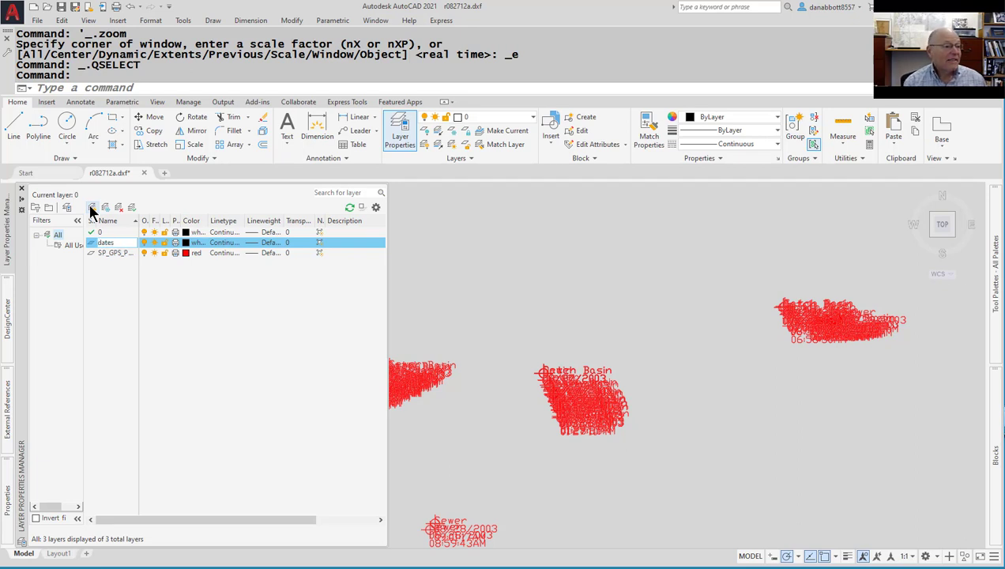
key("Return")
left_click(188, 243)
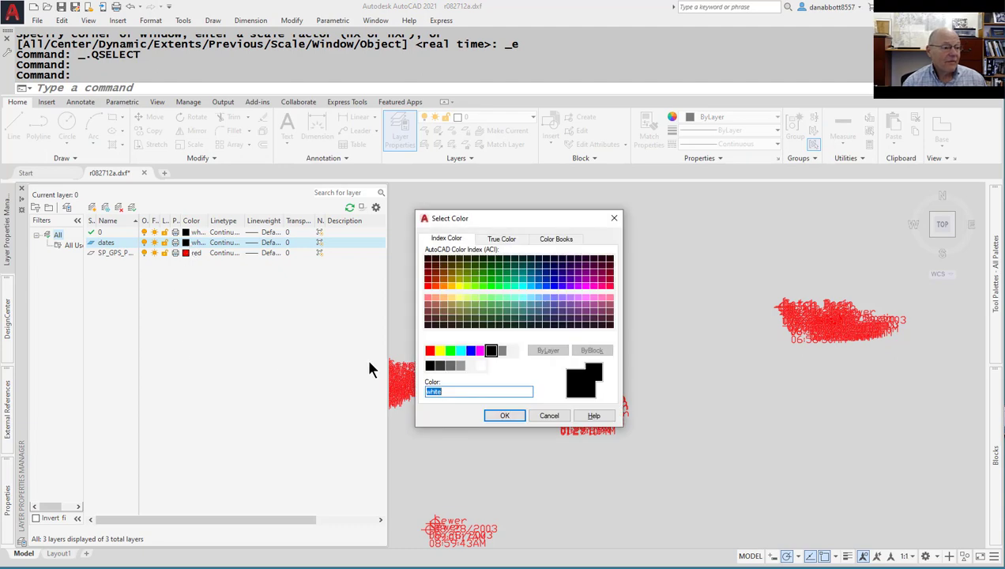
left_click(449, 350)
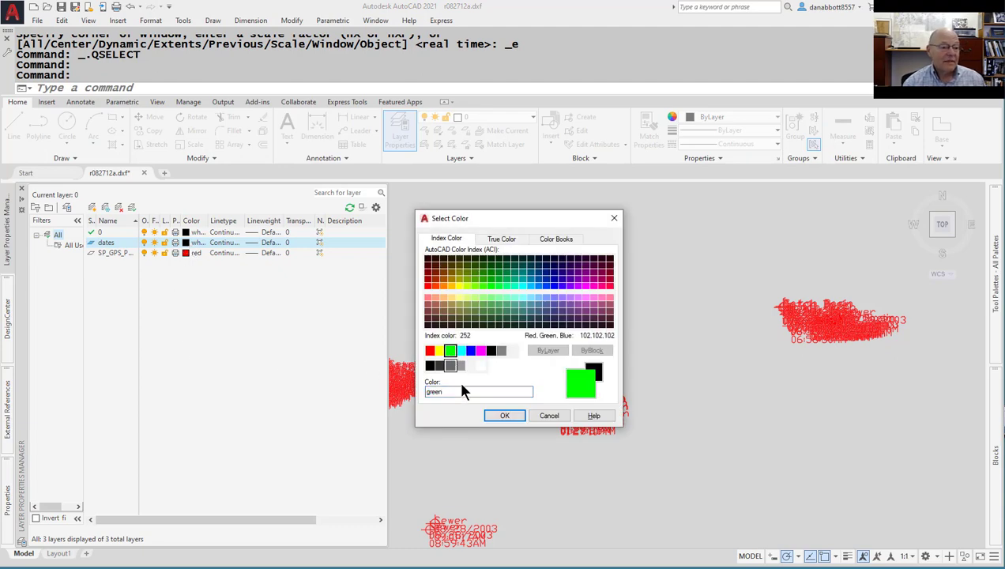
left_click(501, 418)
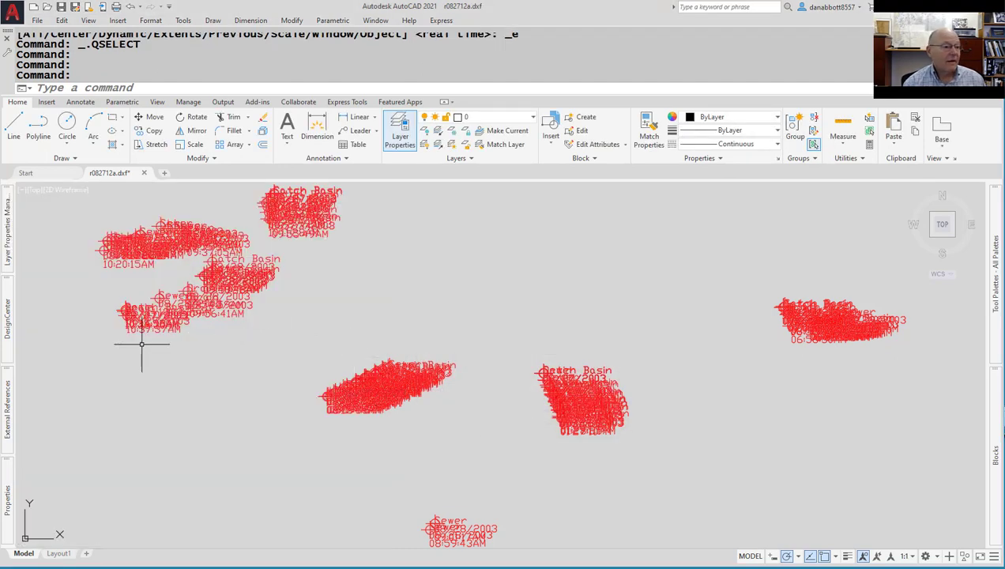
mouse_move(6, 241)
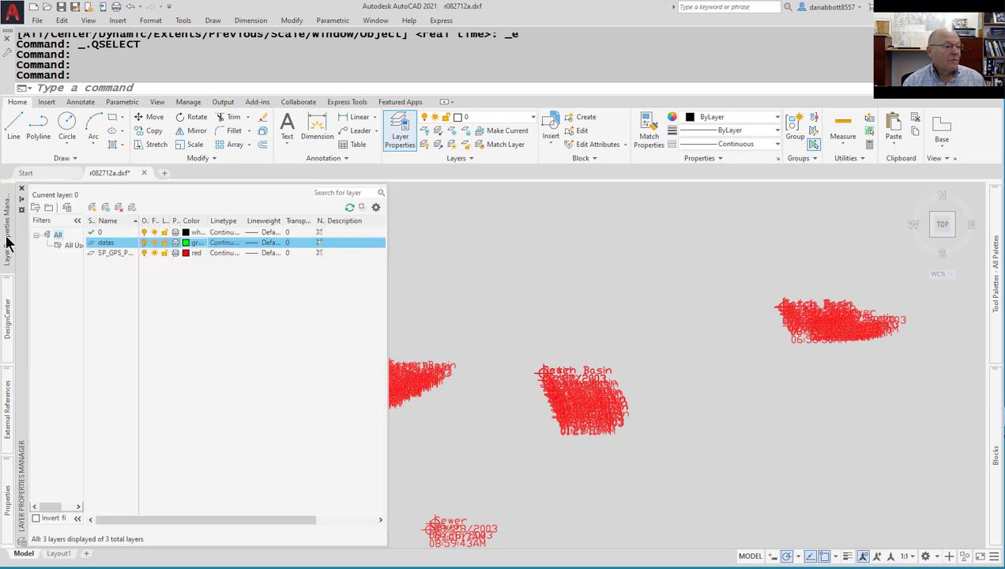
key("Escape")
key("Escape")
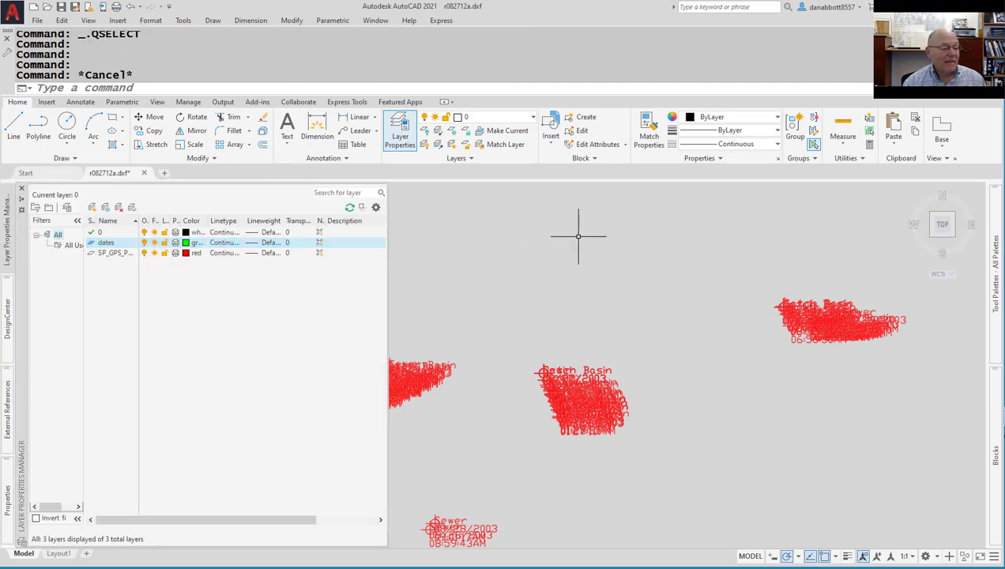
Create two new layers named times and points with the command-line version of the Layer command.
type("-la")
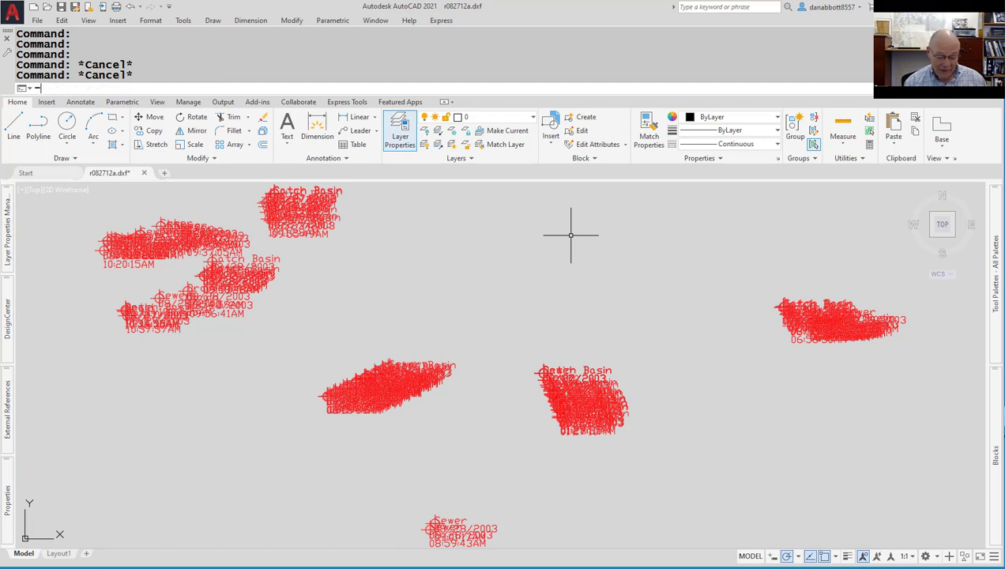
key("Return")
type("n")
key("Return")
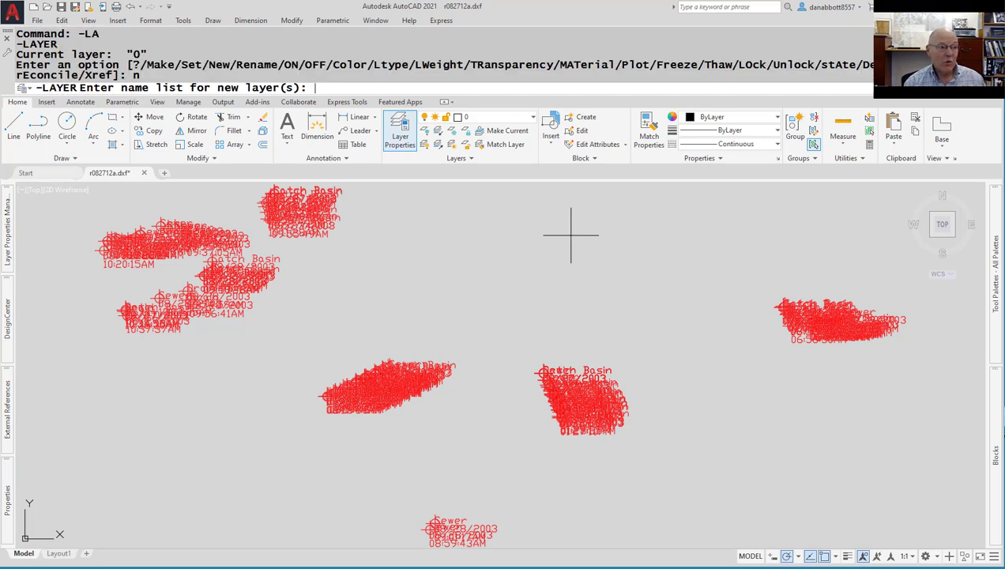
type("times,points")
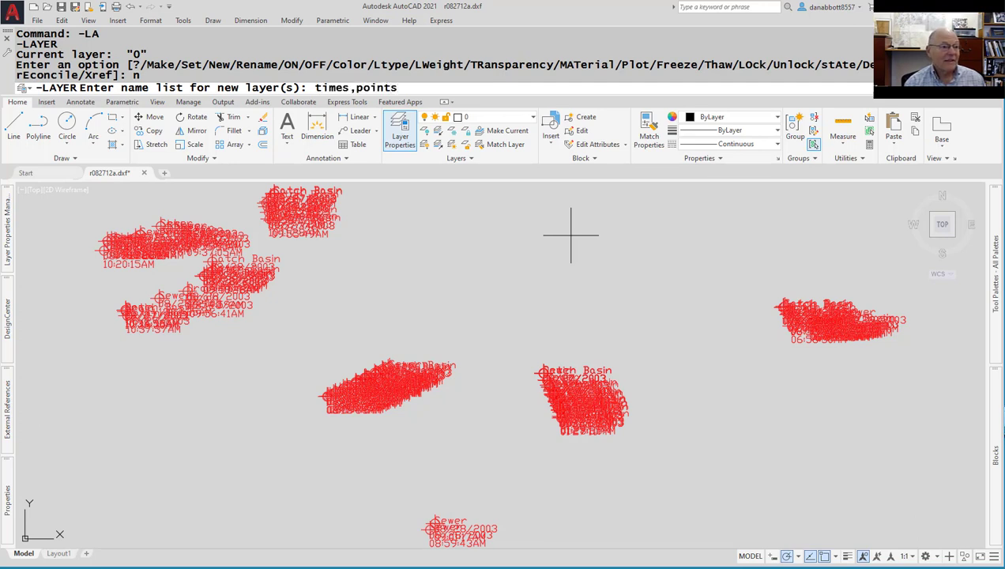
key("Return")
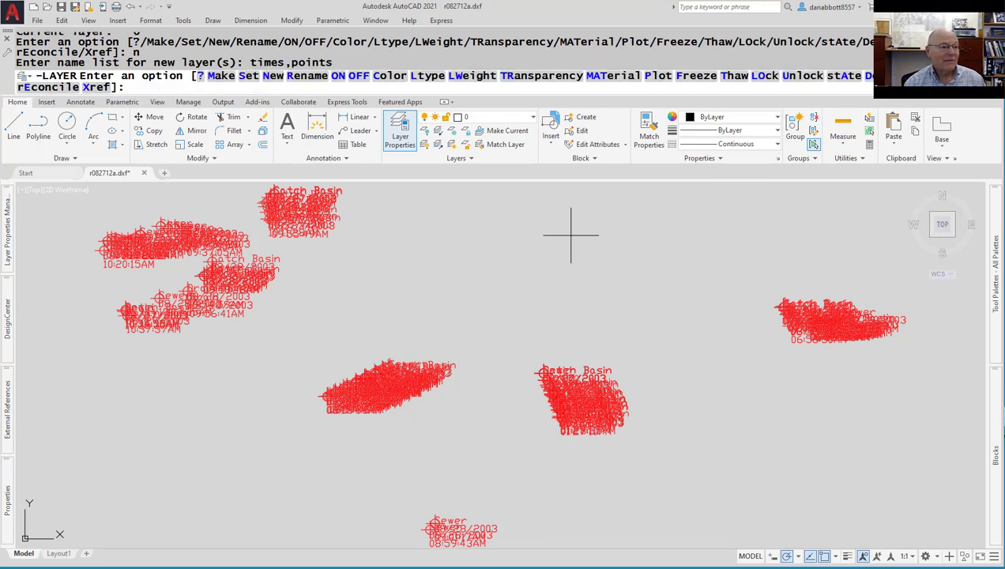
type("c")
key("Return")
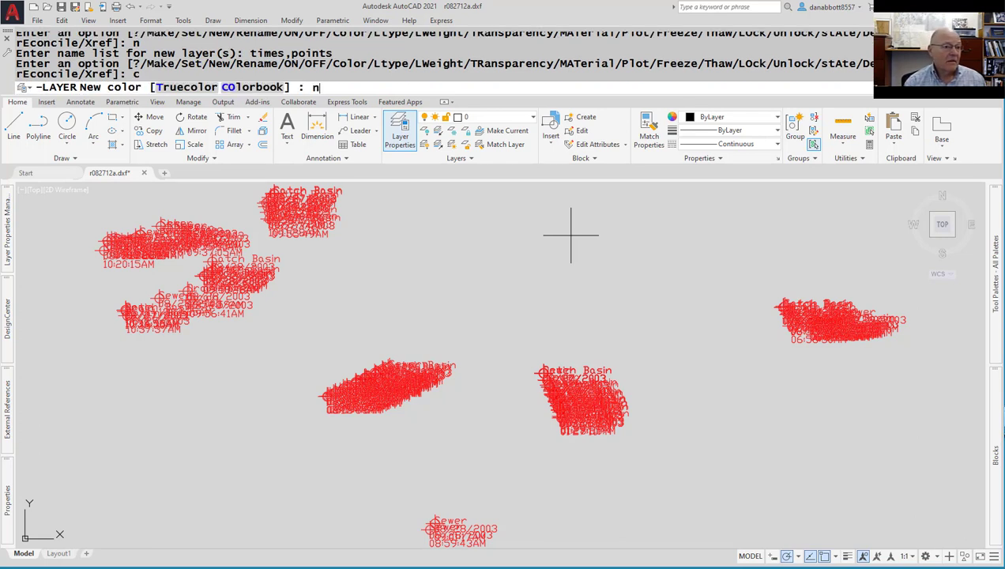
key("Return")
key("Escape")
Set the color of the times layer to magenta with the command-line Layer command.
key("Return")
type("c")
key("Return")
type("magenta")
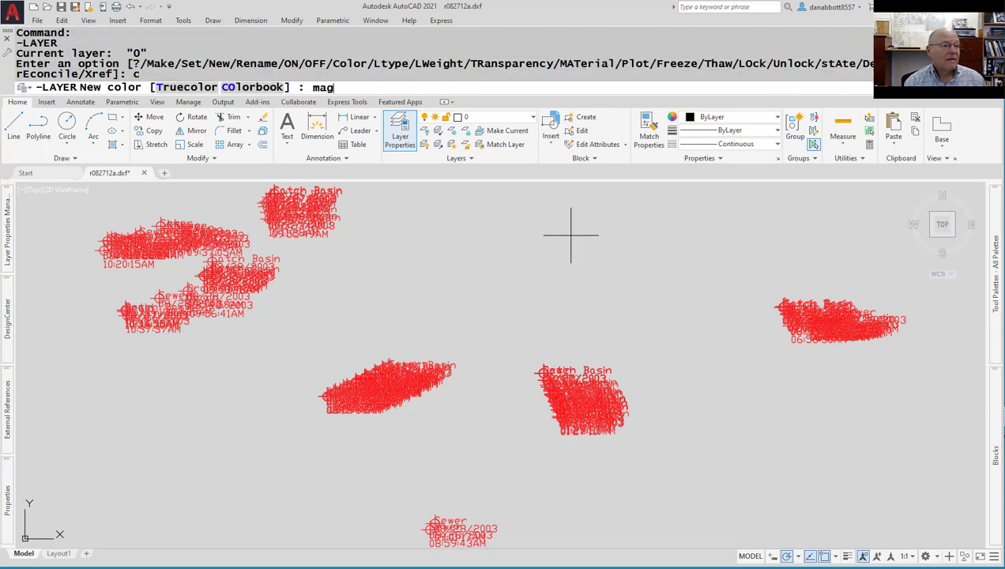
key("Return")
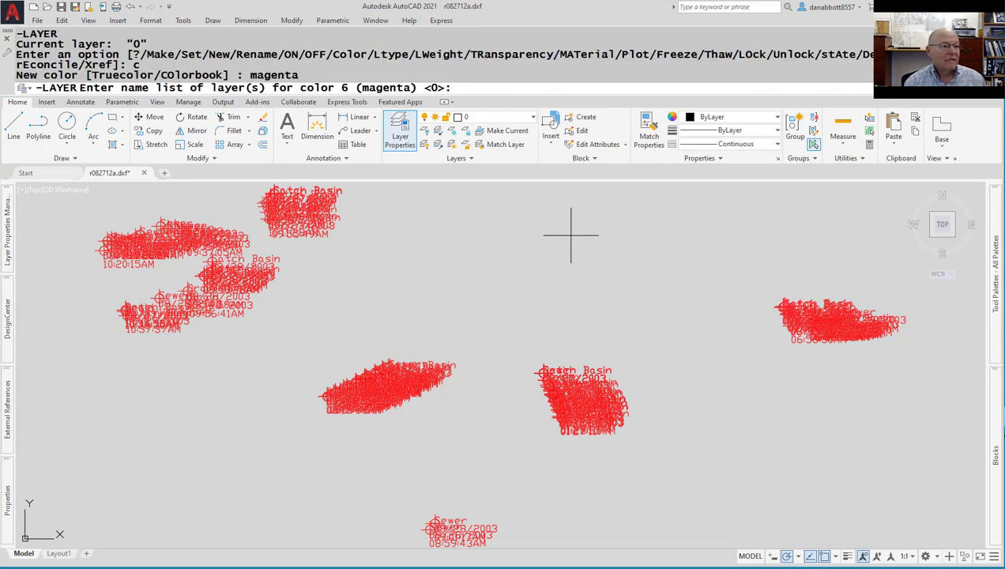
type("times")
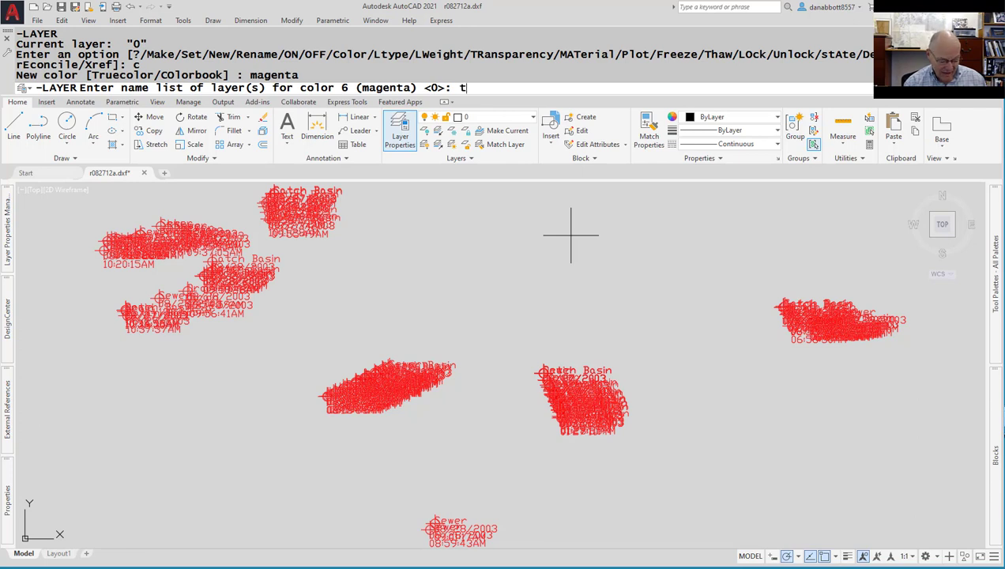
key("Return")
Set the color of the points layer to blue and end the Layer command.
type("c")
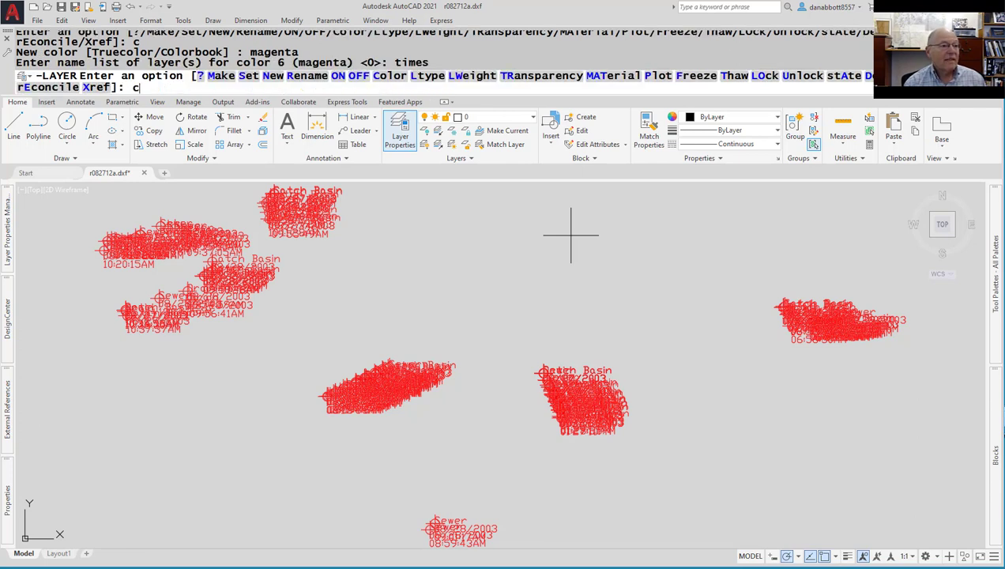
key("Return")
type("blue")
key("Return")
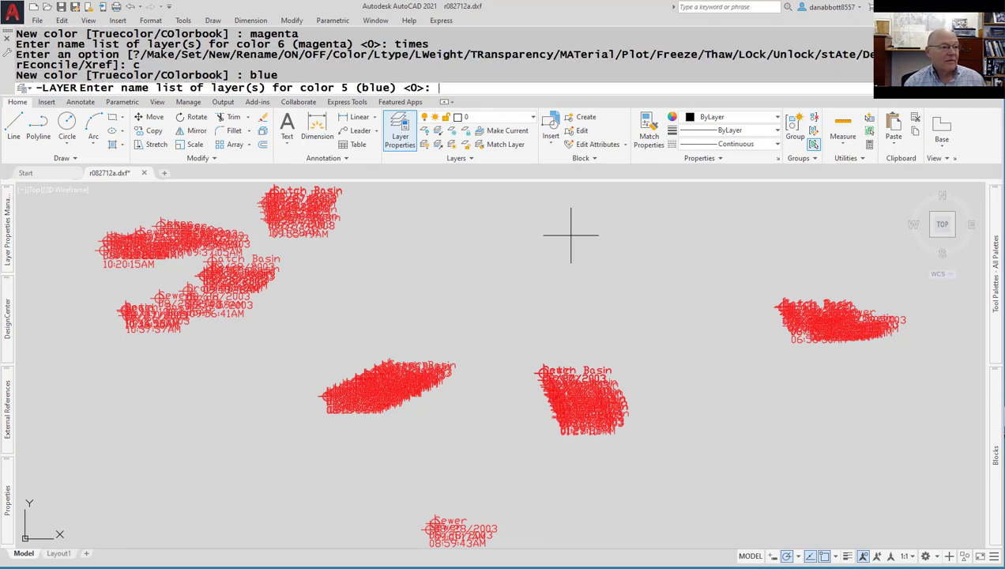
type("points")
key("Return")
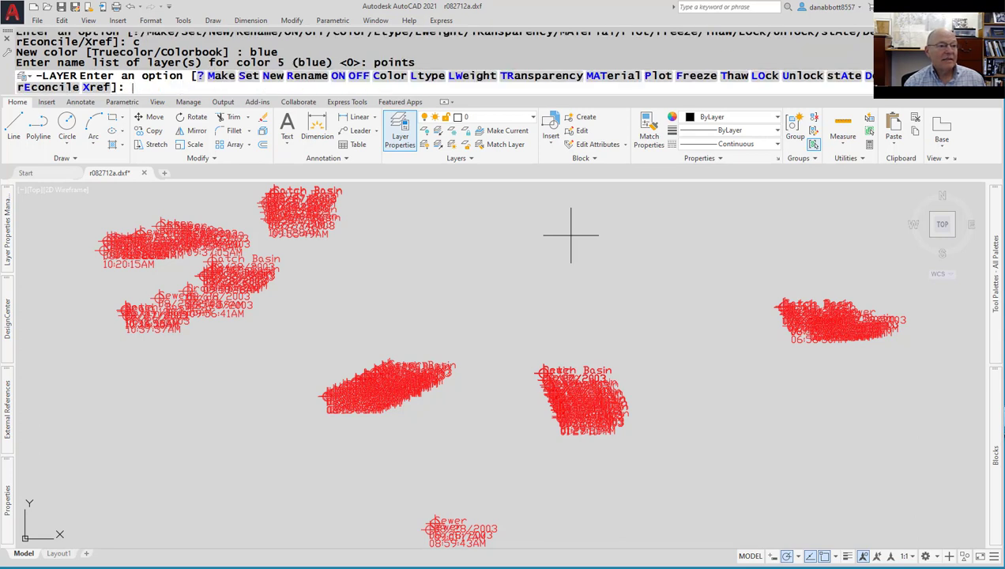
key("Escape")
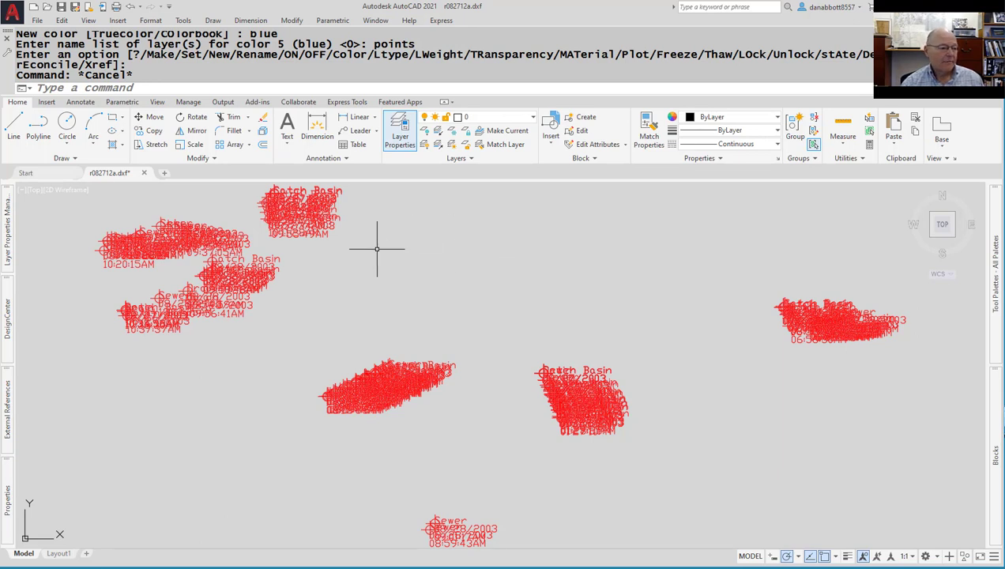
Use Quick Select on the entire drawing to select all Point objects with the Select All operator.
mouse_move(11, 478)
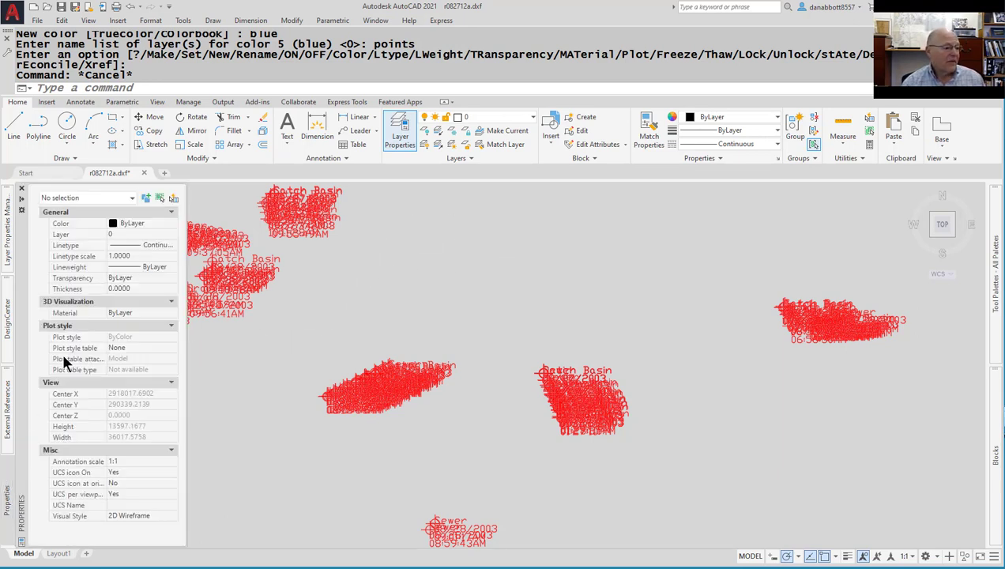
left_click(173, 198)
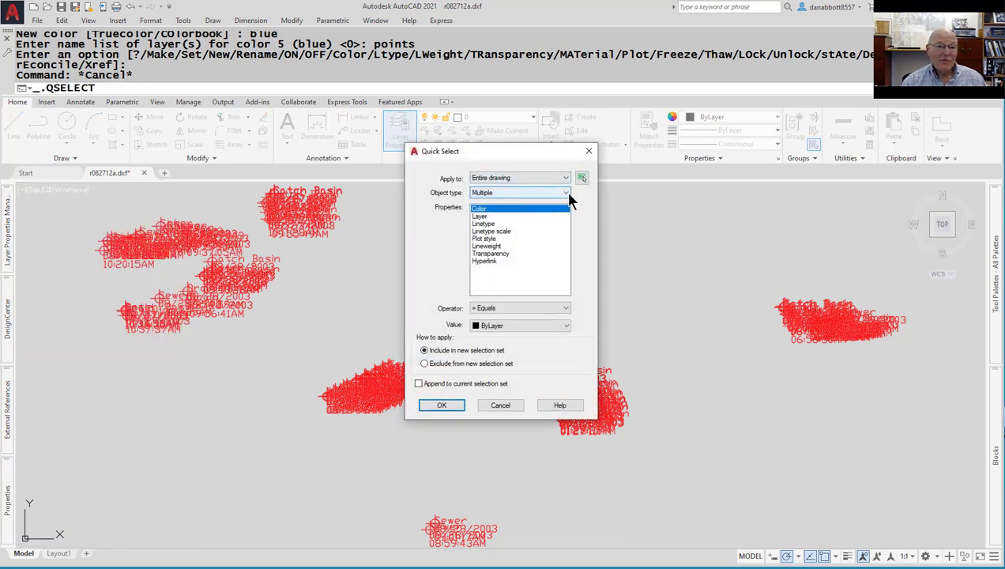
left_click(566, 193)
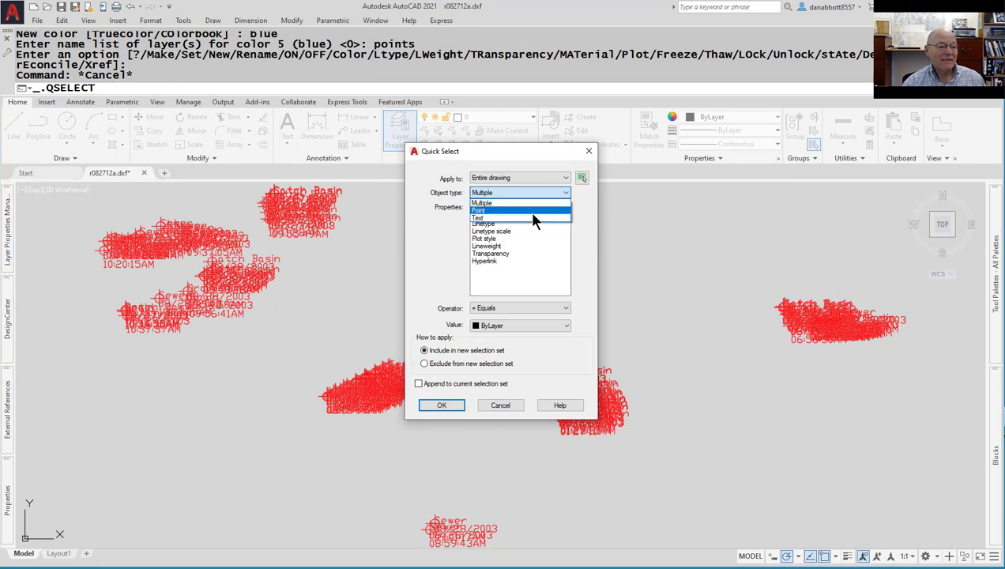
left_click(531, 216)
left_click(534, 196)
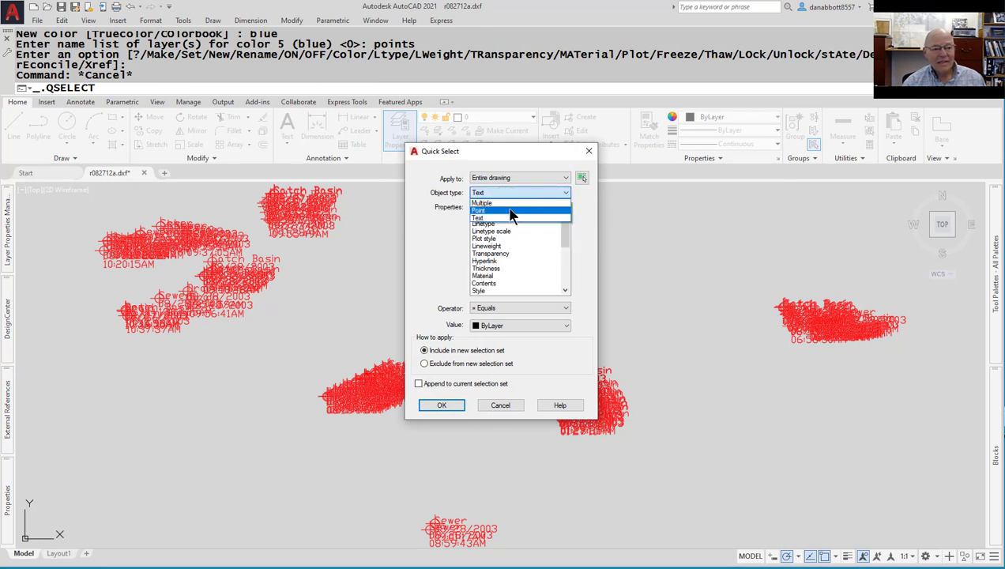
left_click(512, 209)
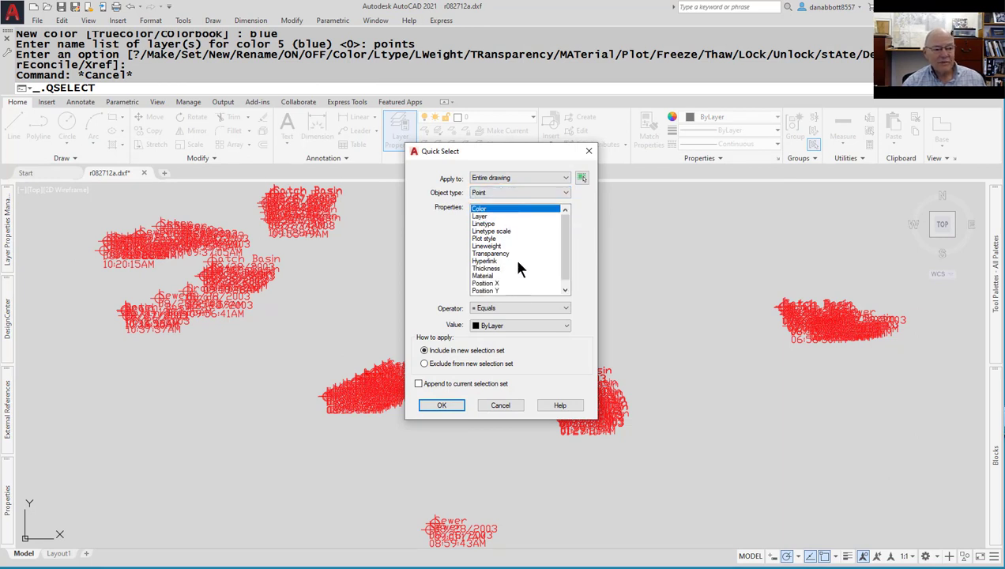
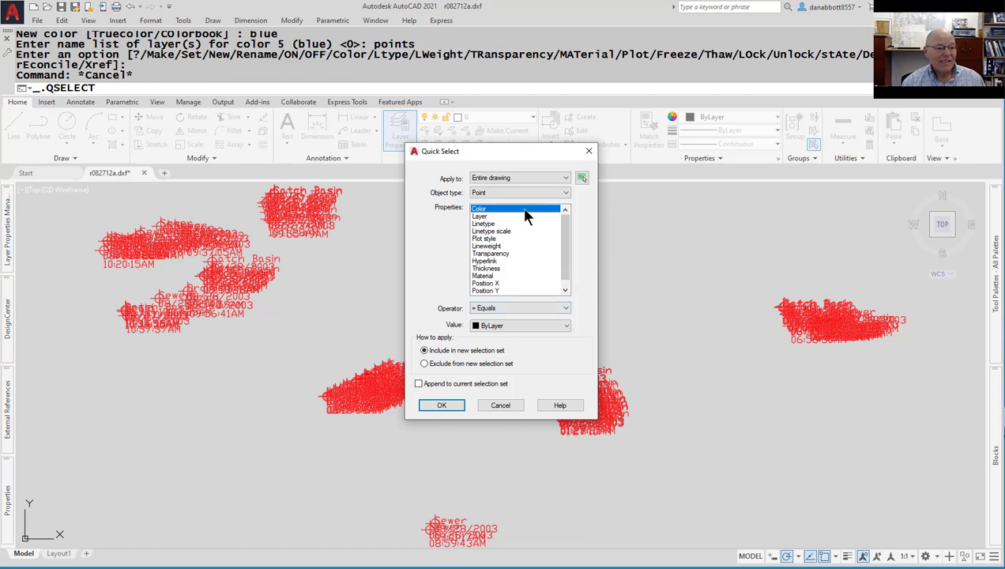
left_click(556, 308)
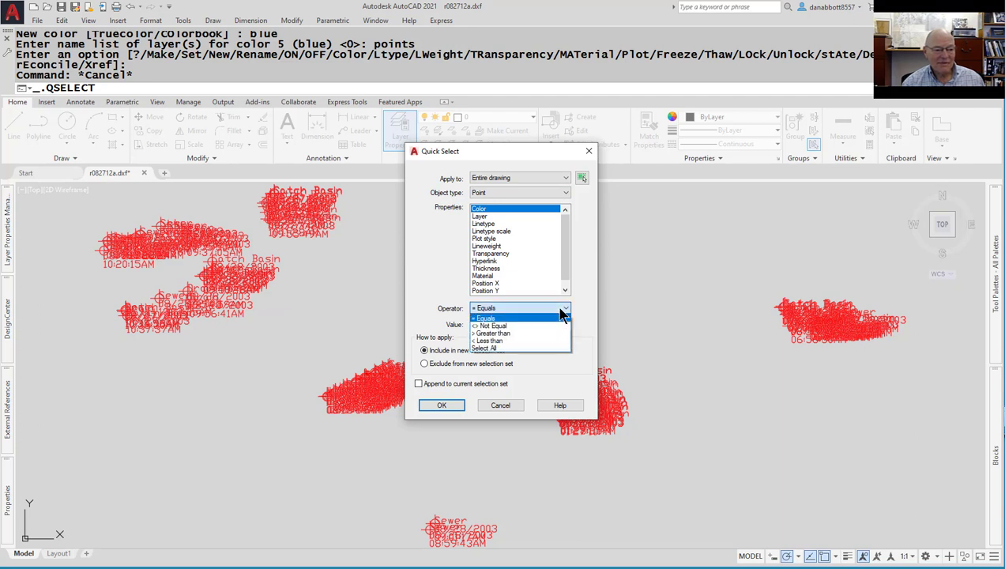
left_click(506, 360)
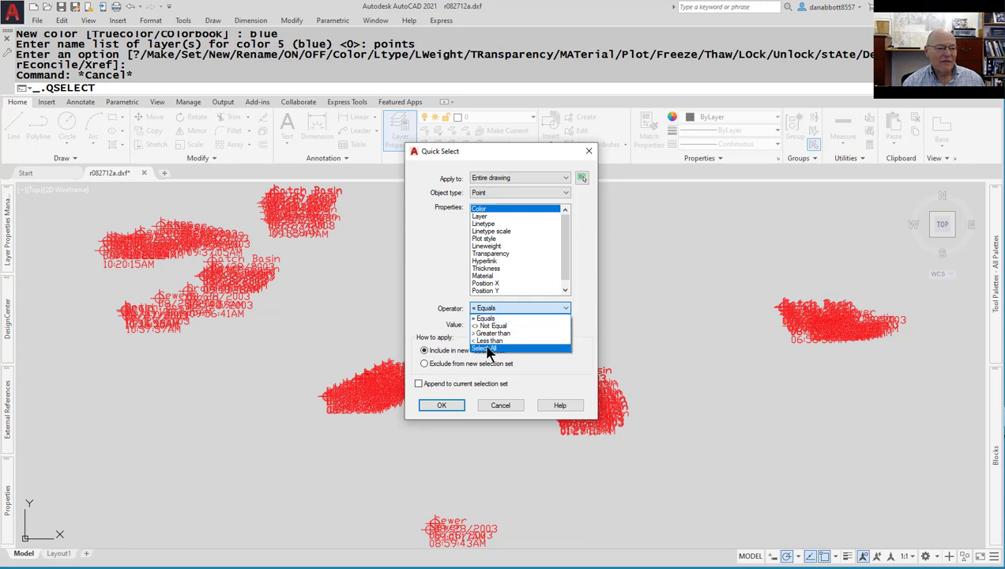
left_click(486, 348)
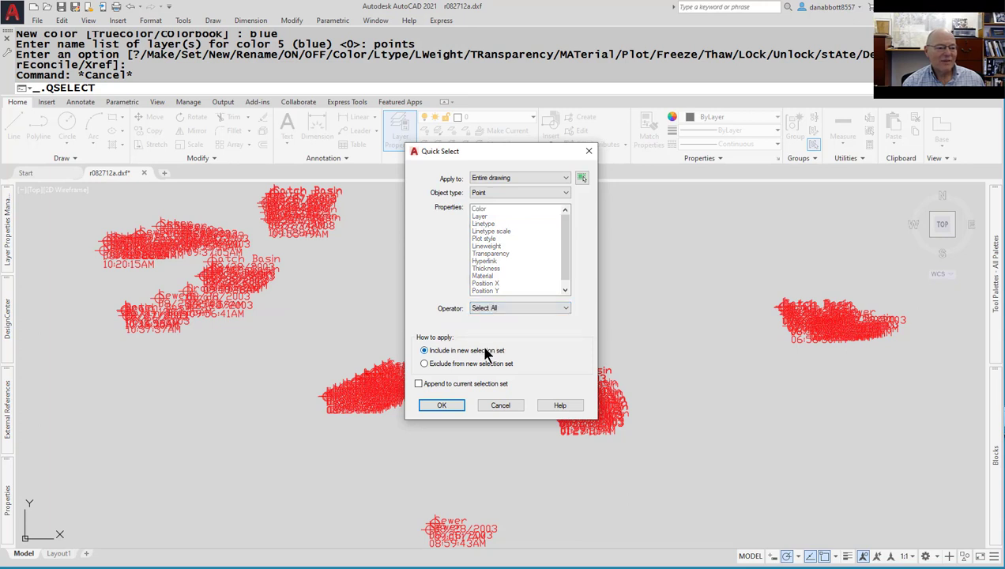
left_click(439, 406)
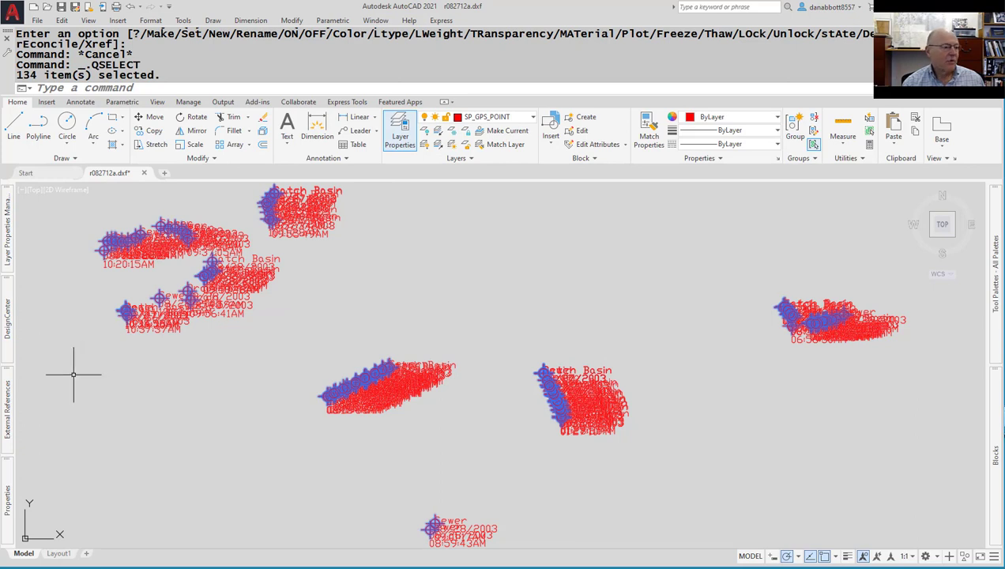
Move the selected point objects to the points layer and clear the selection.
mouse_move(9, 489)
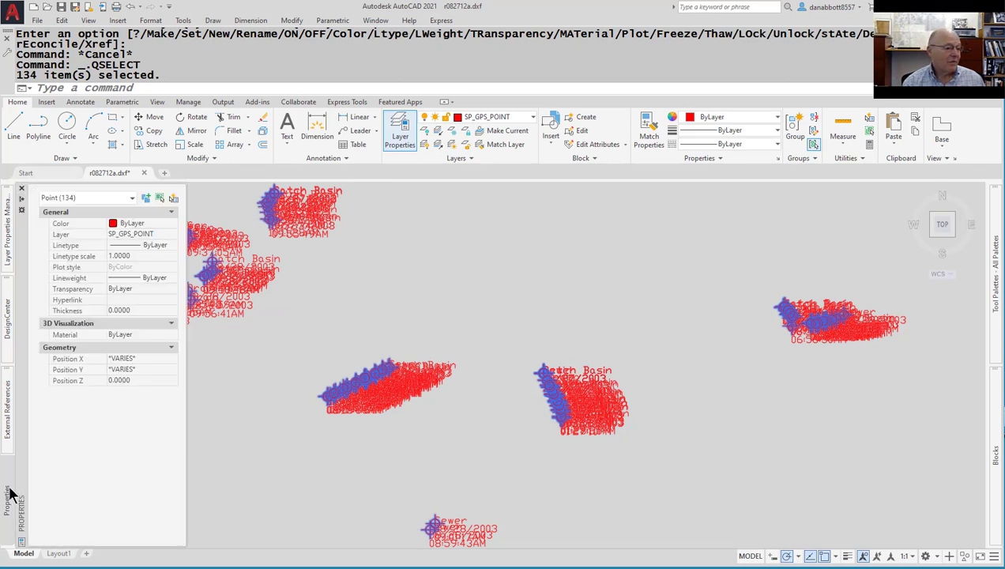
left_click(173, 234)
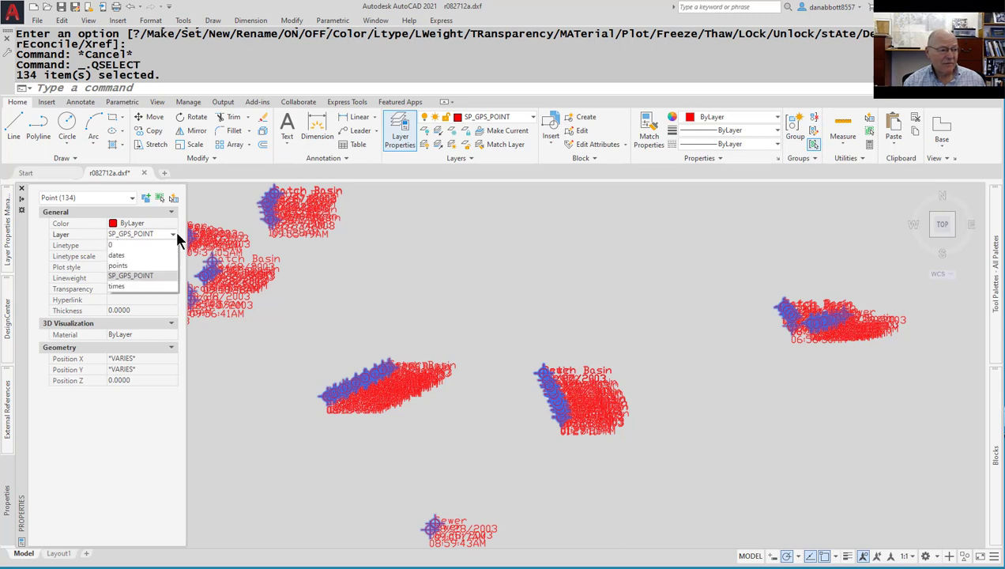
left_click(131, 267)
key("Escape")
key("Escape")
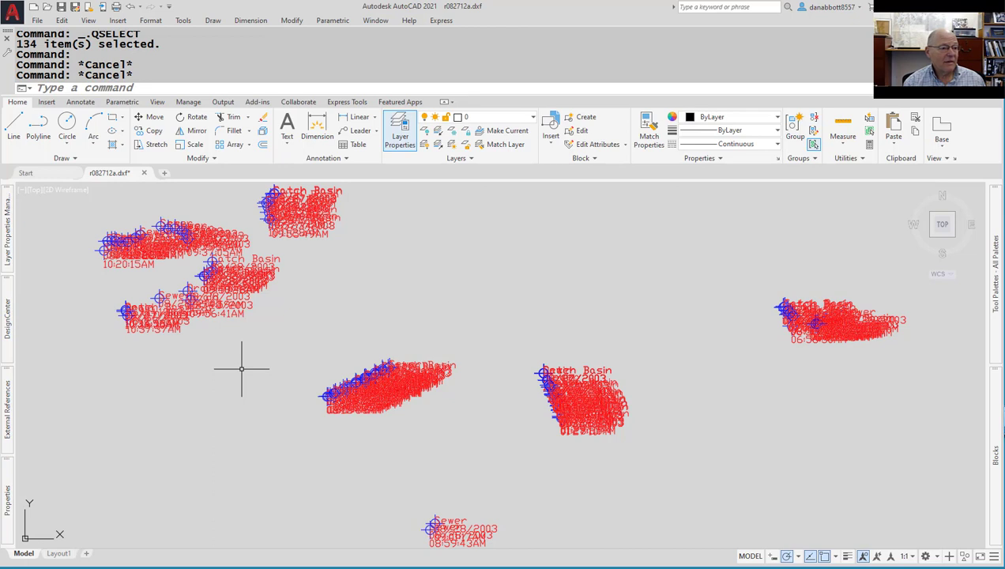
Lock the points layer in the Layer Properties Manager.
type("la")
key("Return")
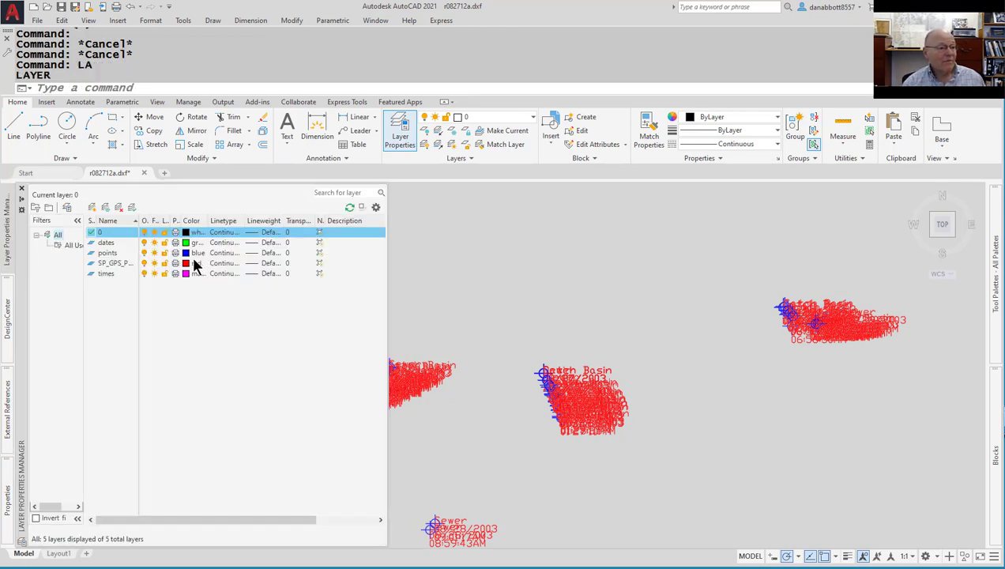
left_click(165, 253)
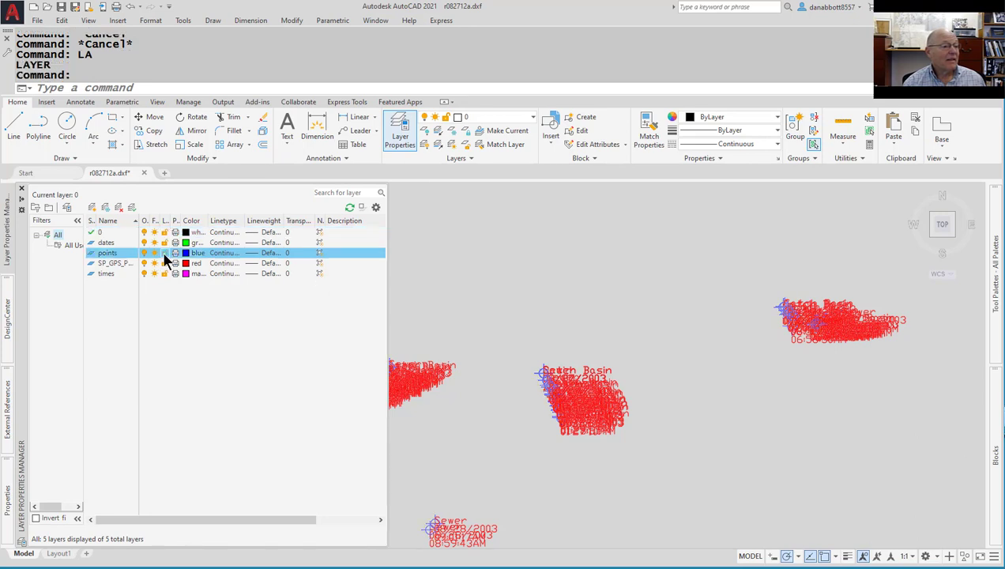
left_click(420, 277)
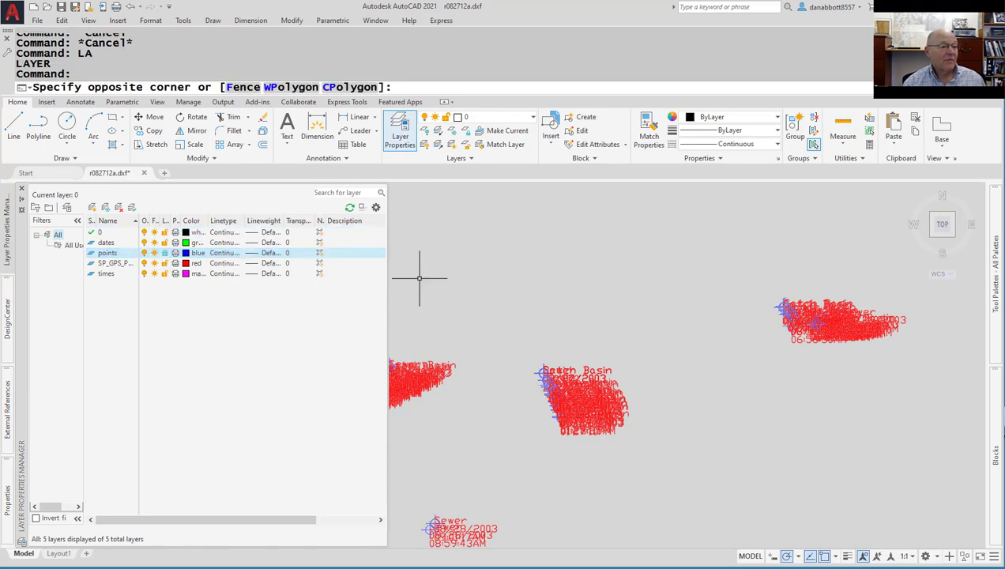
key("Escape")
key("Escape")
left_click(496, 279)
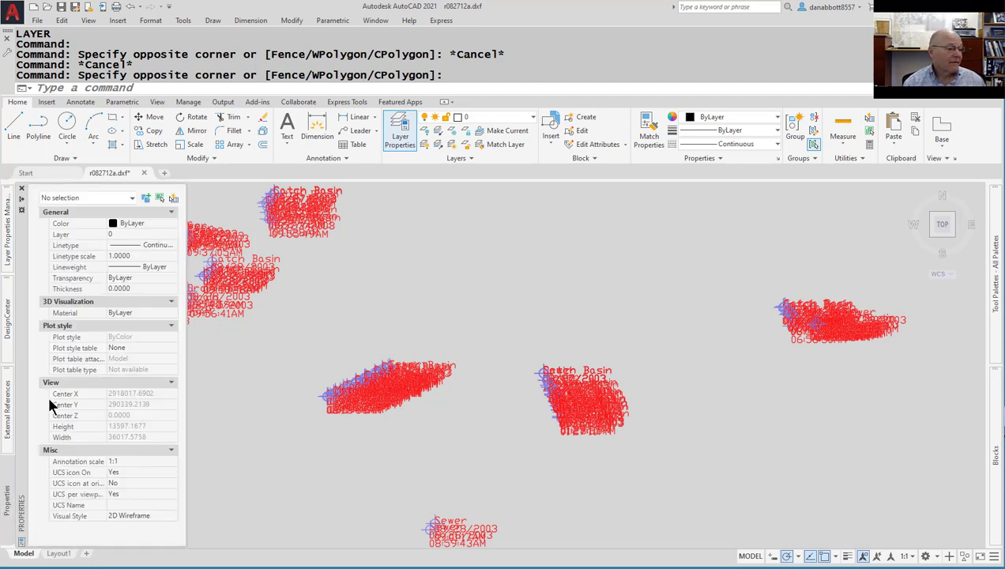
Use Quick Select on the entire drawing to select all Text objects with the Select All operator.
left_click(174, 198)
left_click(510, 193)
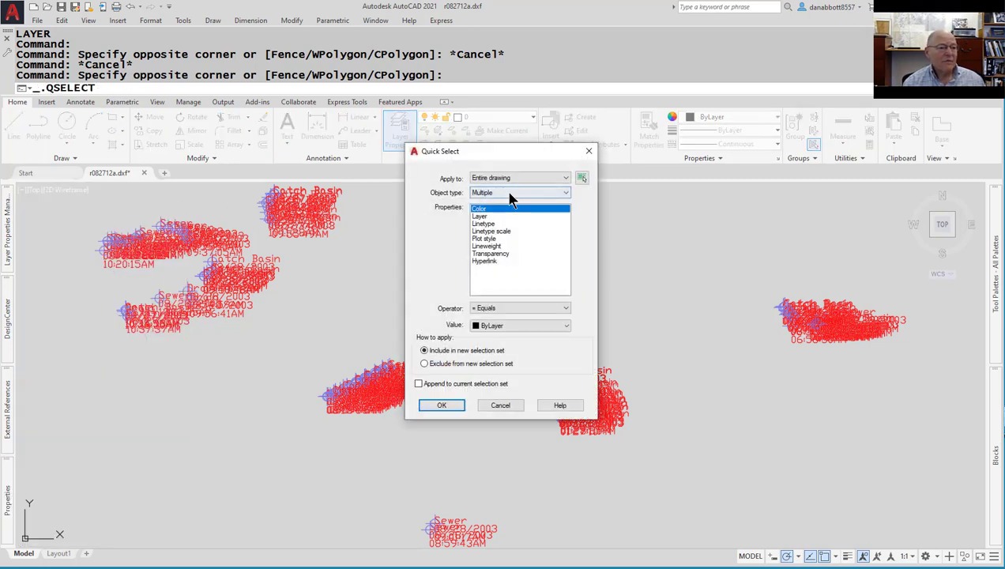
left_click(495, 218)
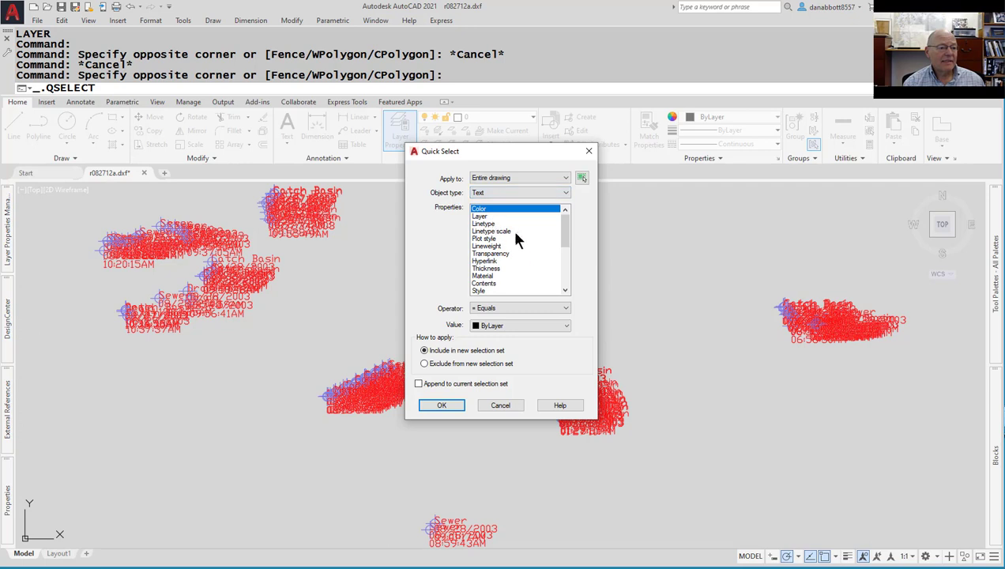
left_click(511, 307)
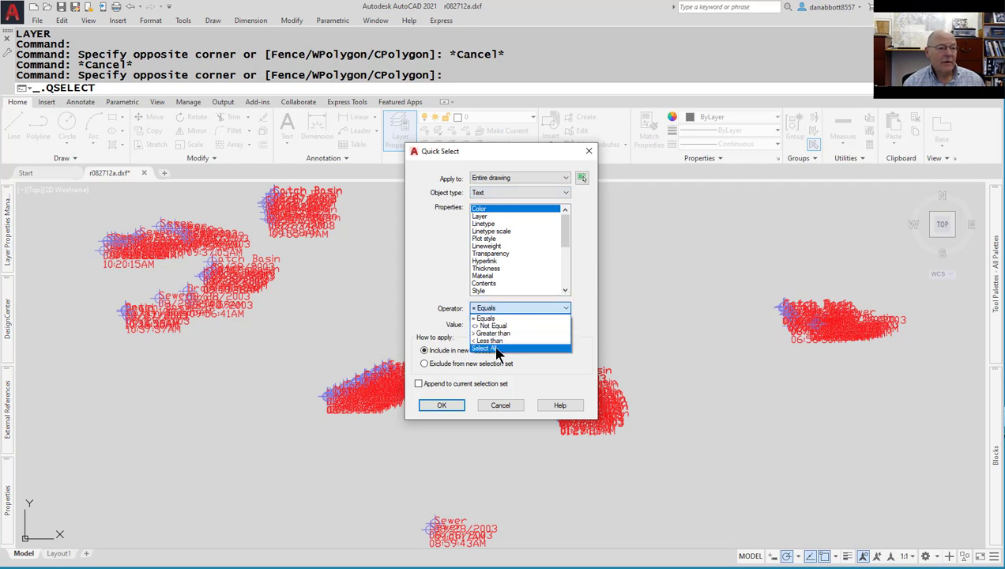
left_click(497, 352)
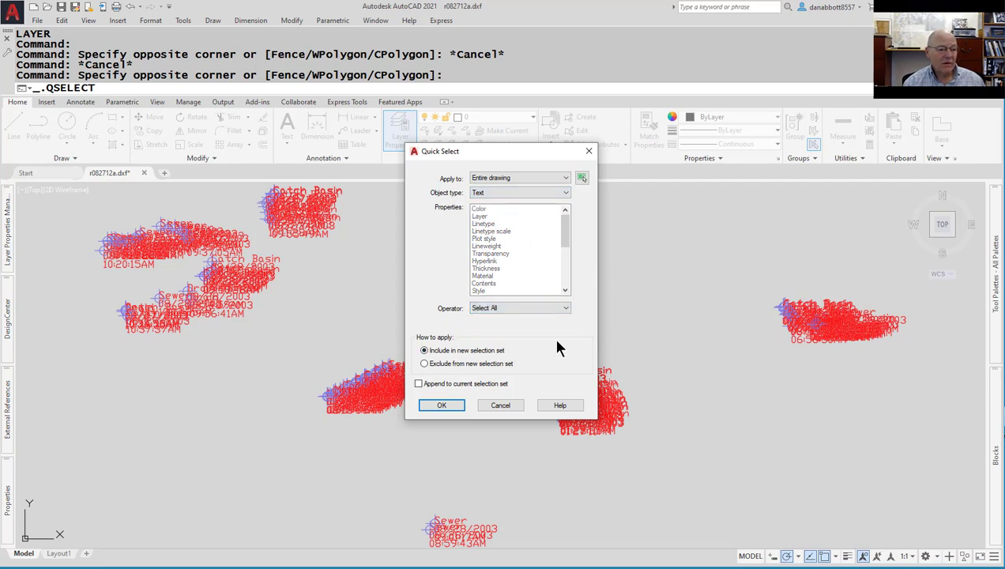
left_click(442, 406)
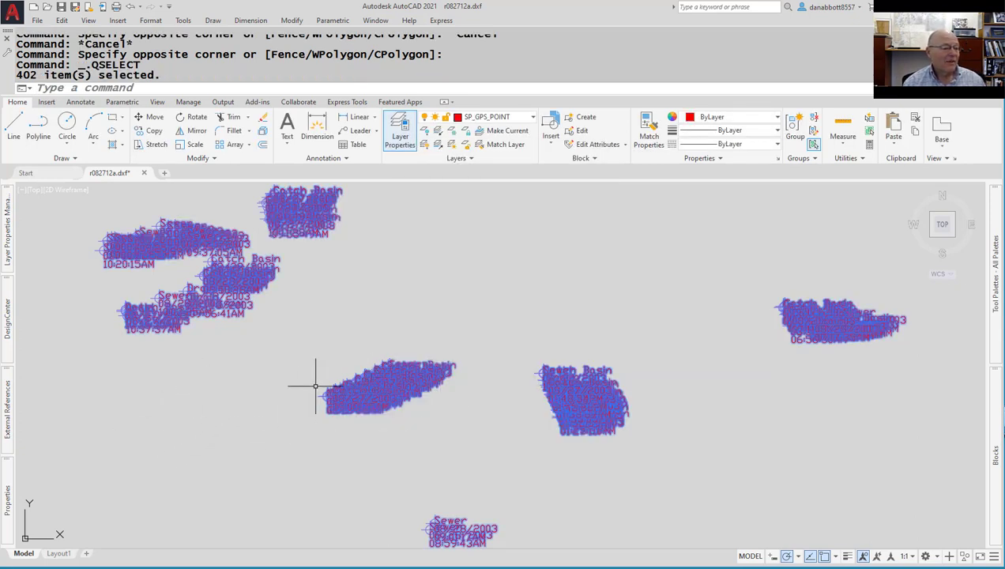
Set the height of all the selected text objects to 100.
scroll(314, 386, "up", 1)
scroll(360, 443, "up", 4)
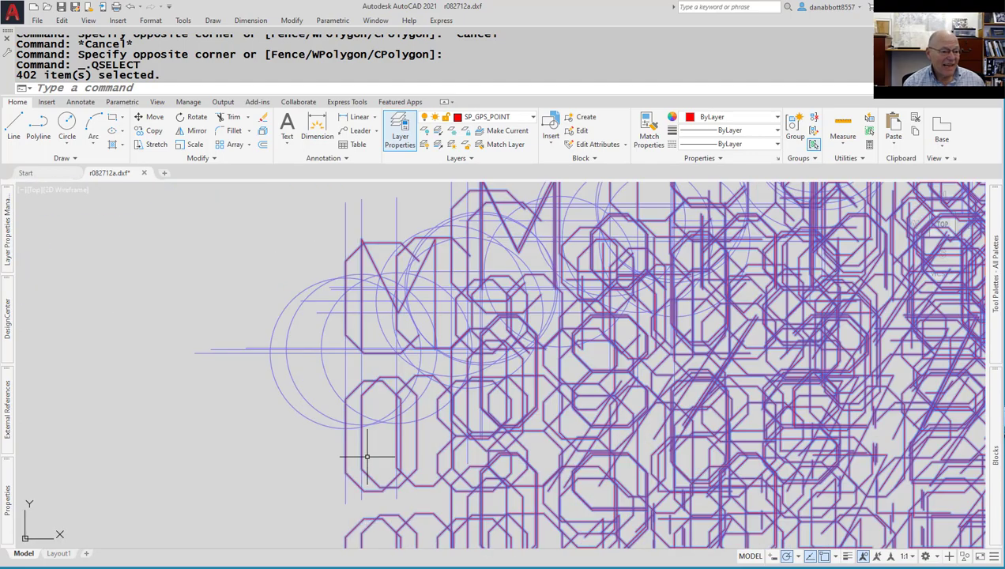
scroll(366, 456, "down", 4)
mouse_move(7, 488)
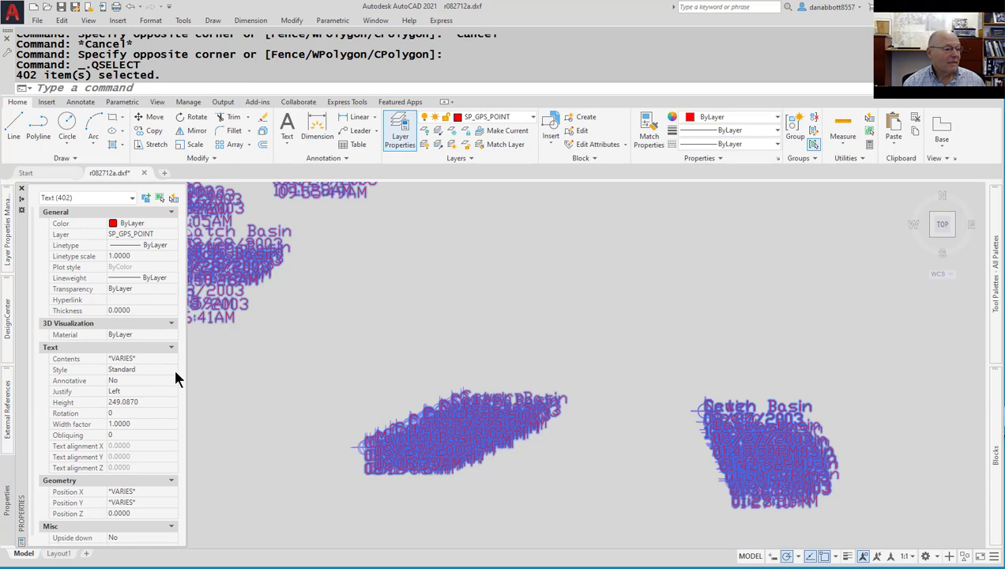
left_click(164, 403)
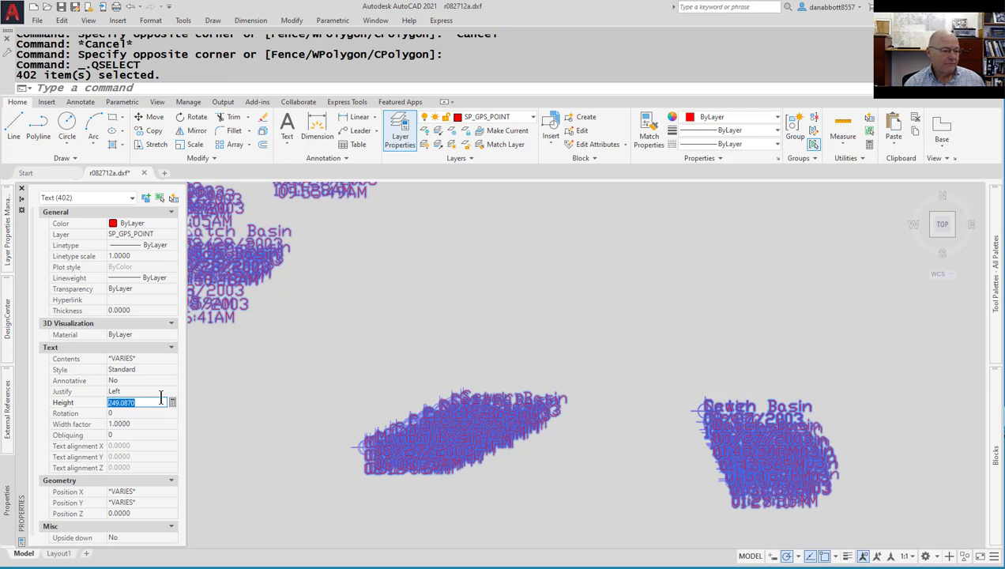
type("100")
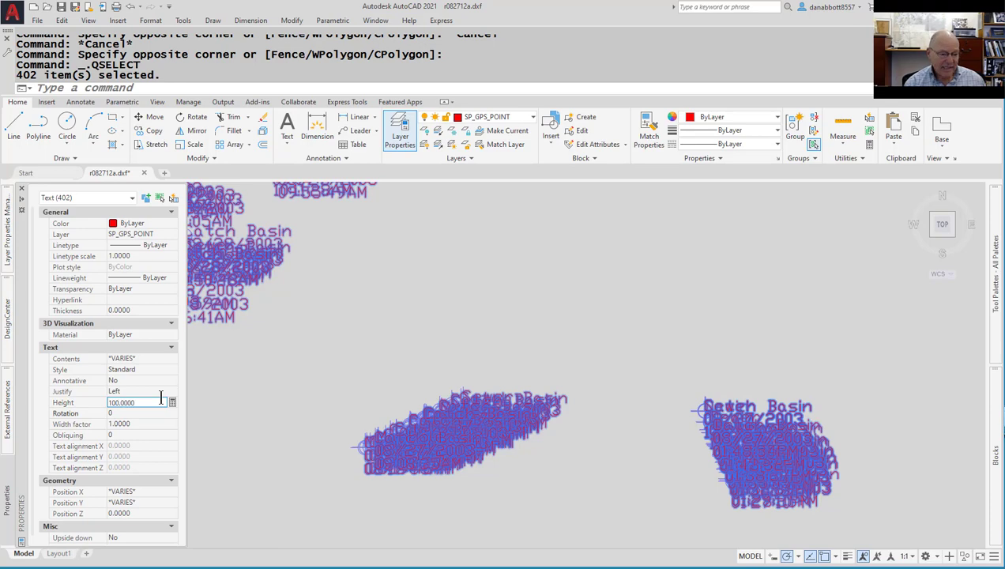
key("Return")
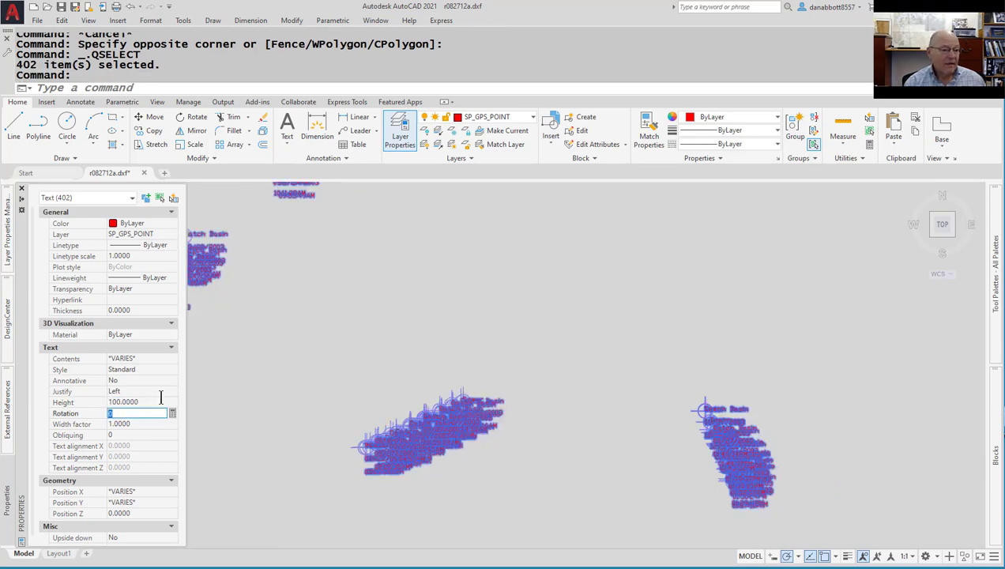
Set the height of all the selected text objects to 10.
middle_click_drag(377, 498, 382, 310)
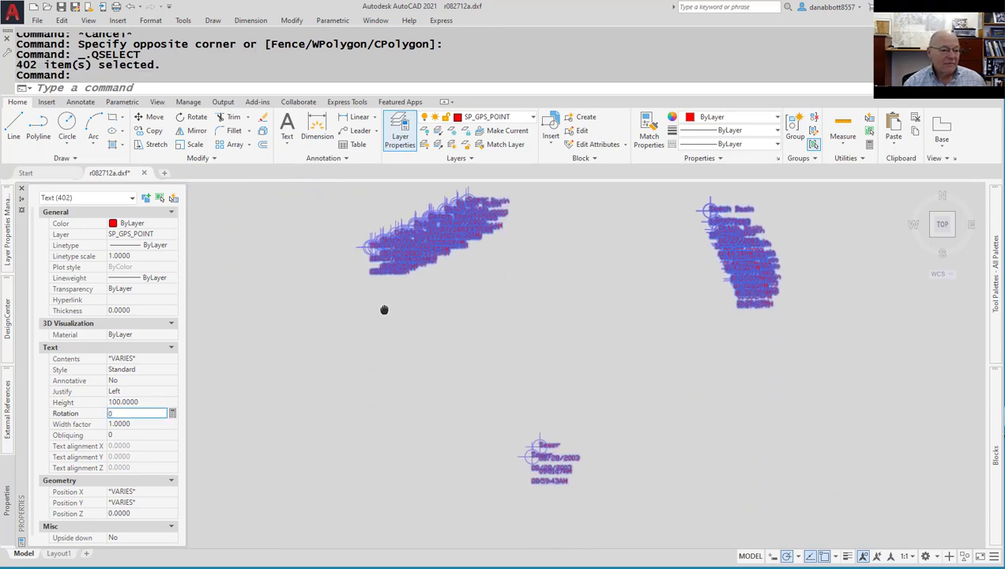
scroll(582, 472, "up", 5)
scroll(582, 472, "up", 4)
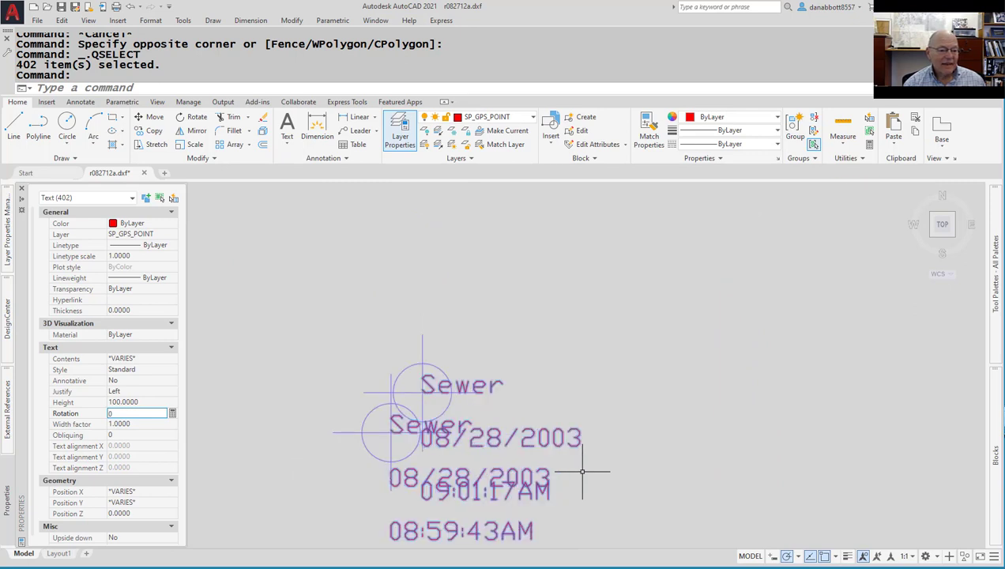
left_click(139, 403)
type("10")
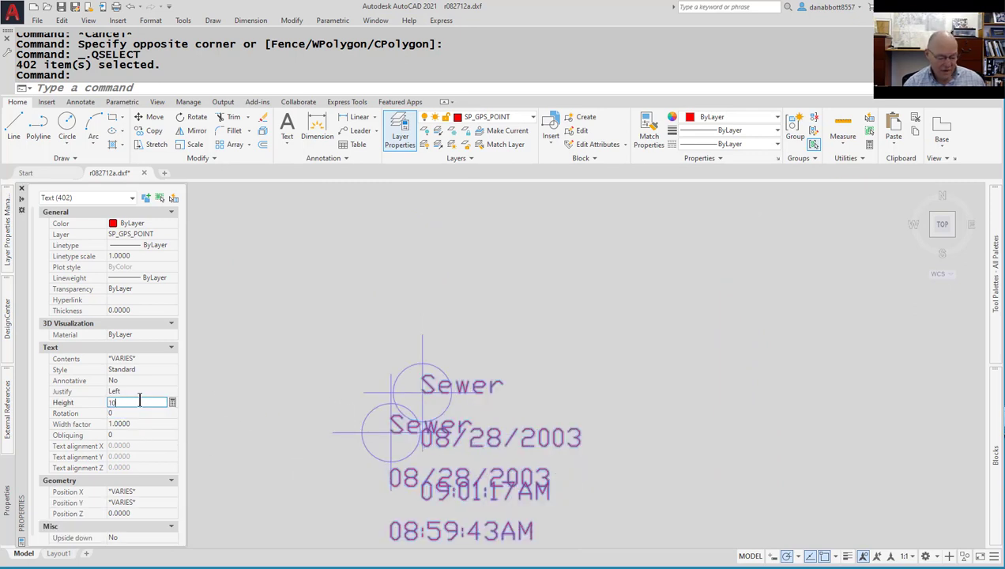
key("Return")
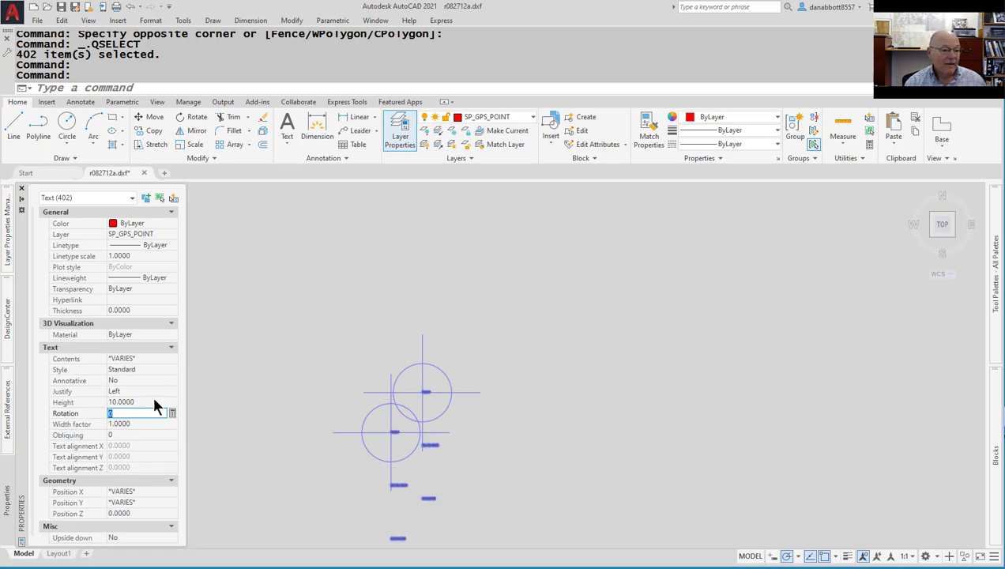
Change the text style of all the selected text objects to Annotative.
key("ctrl+1")
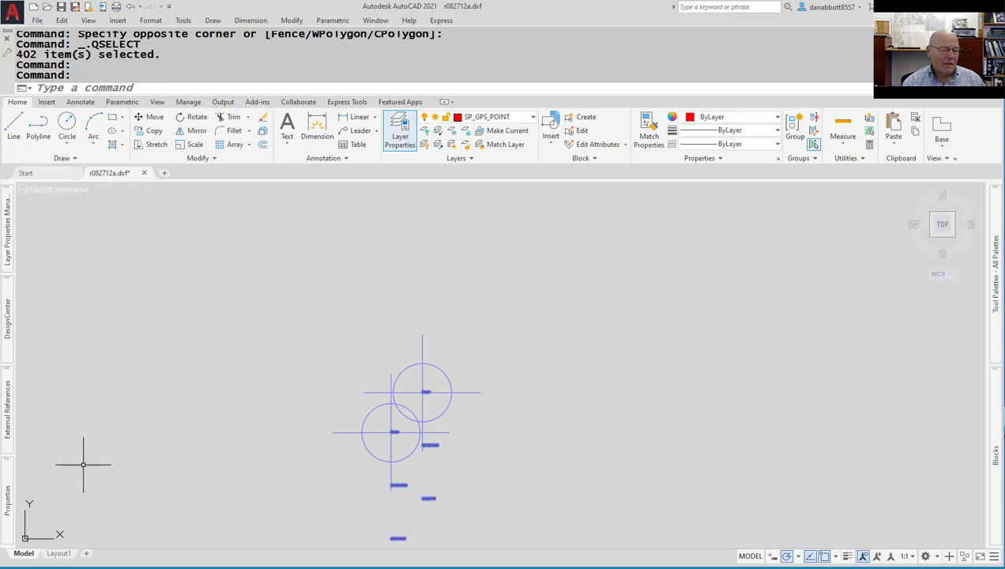
mouse_move(7, 500)
left_click(125, 413)
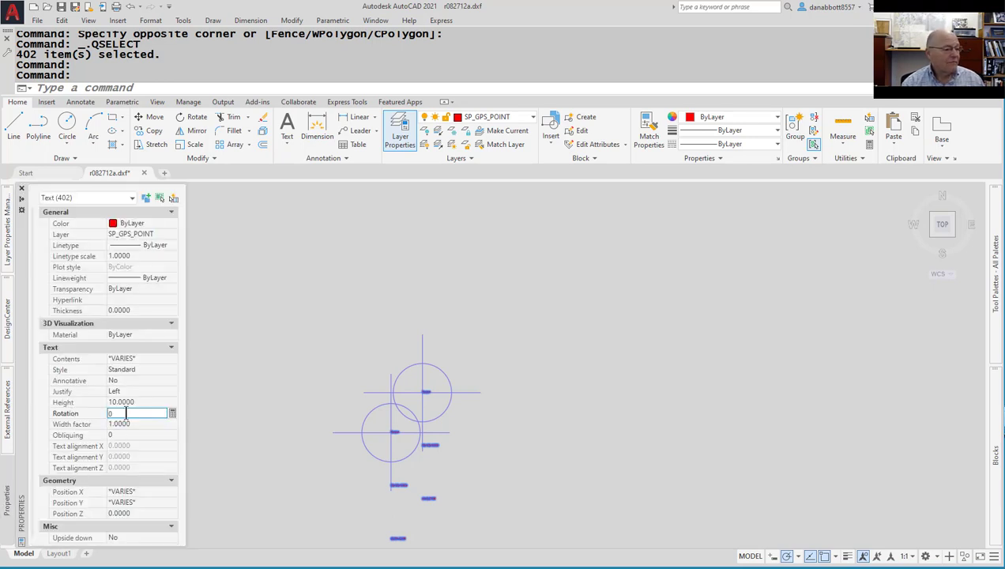
left_click(144, 403)
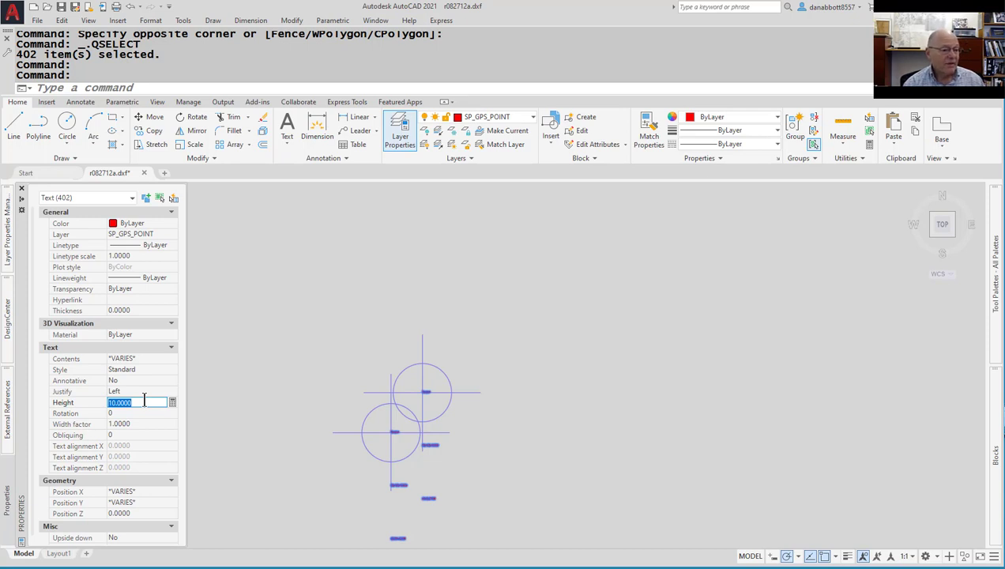
left_click(153, 381)
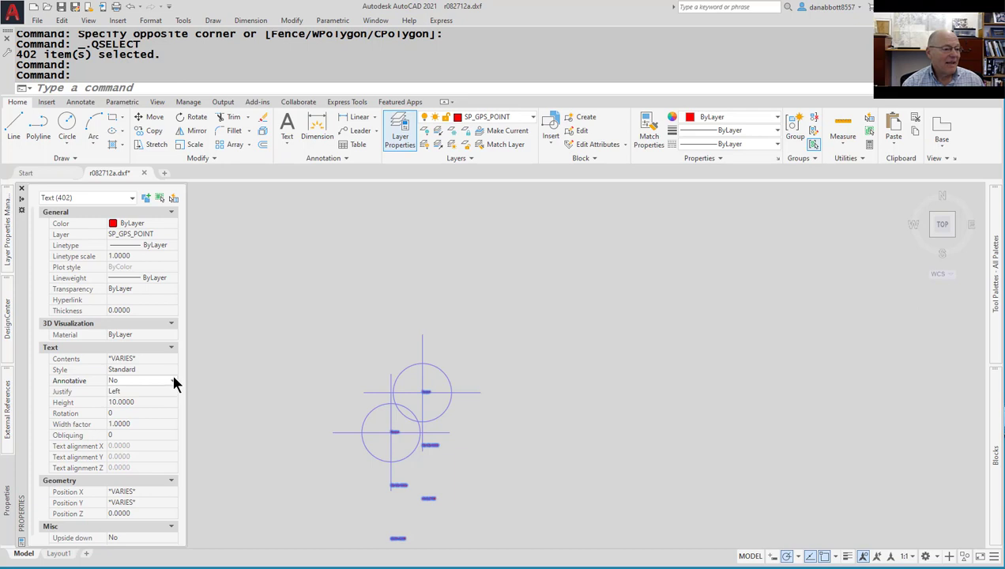
left_click(167, 371)
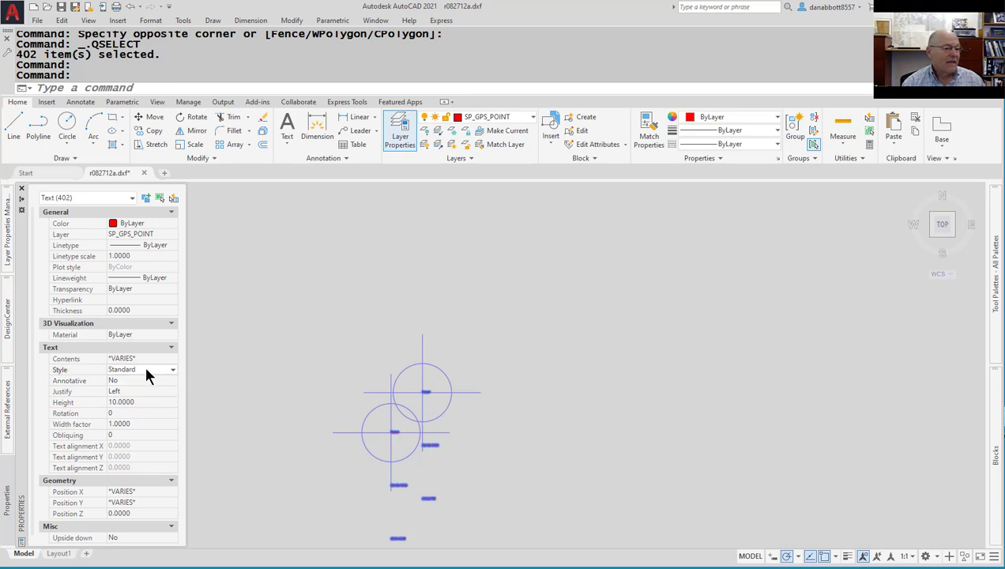
left_click(172, 371)
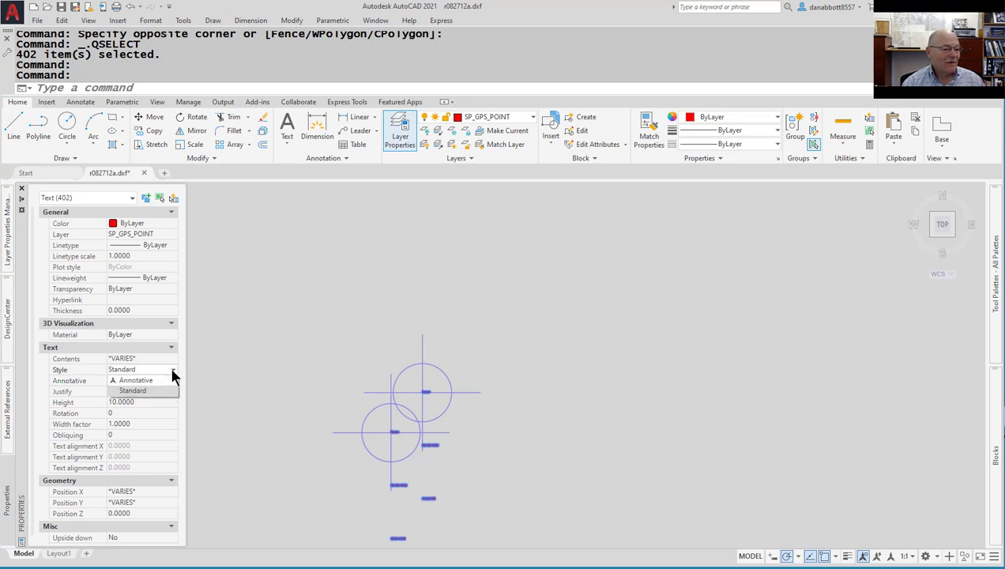
left_click(139, 380)
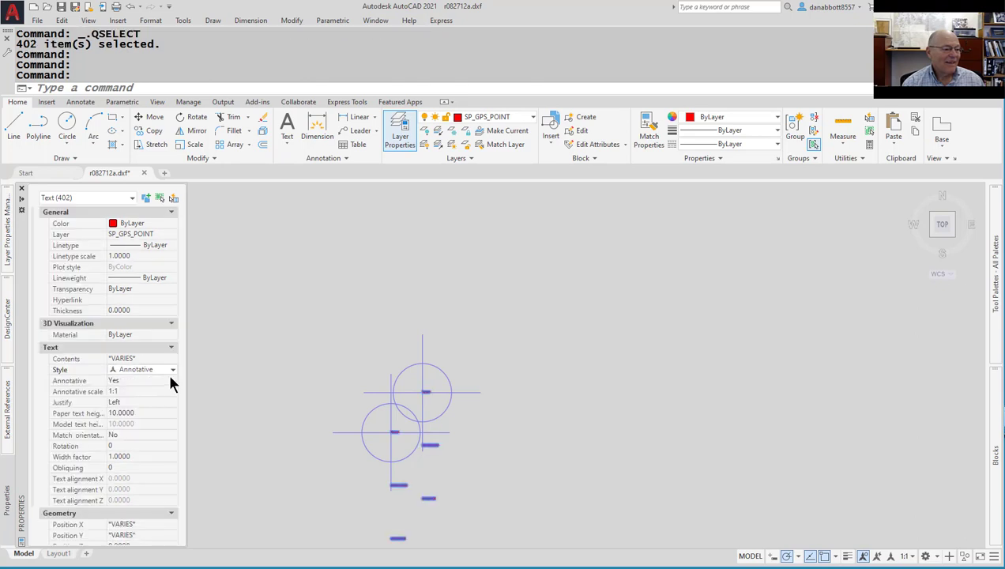
left_click(125, 391)
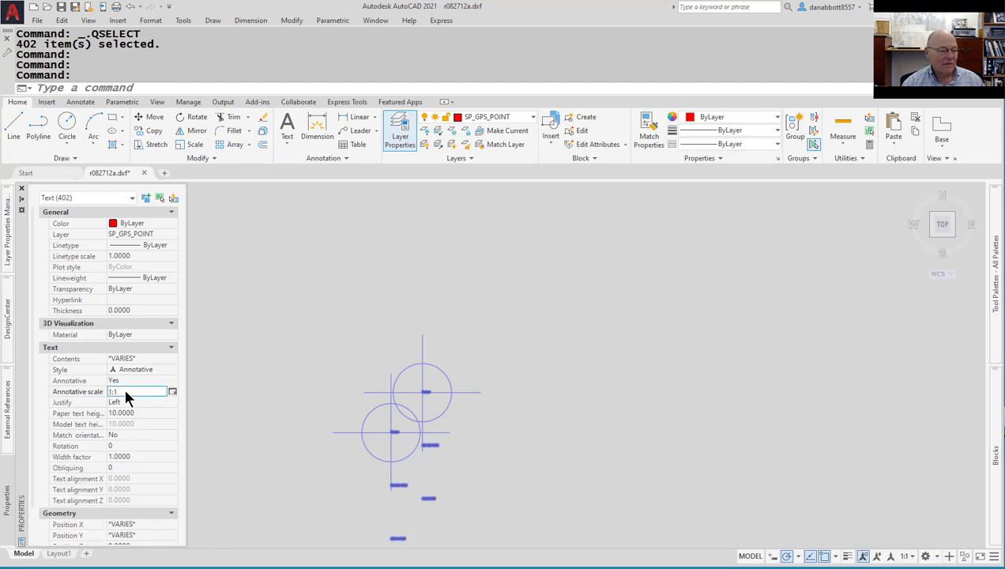
left_click(172, 391)
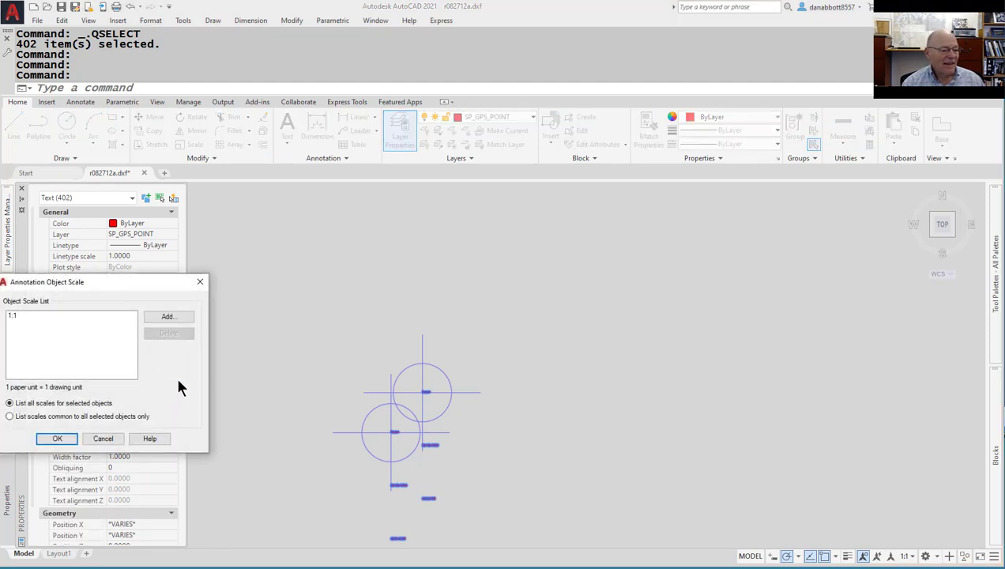
left_click(167, 317)
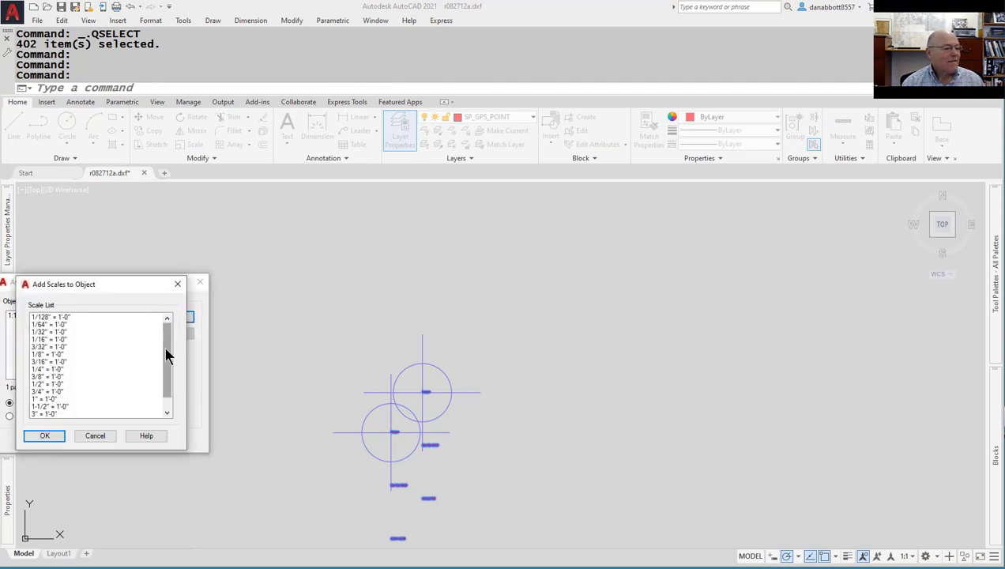
left_click_drag(164, 347, 166, 416)
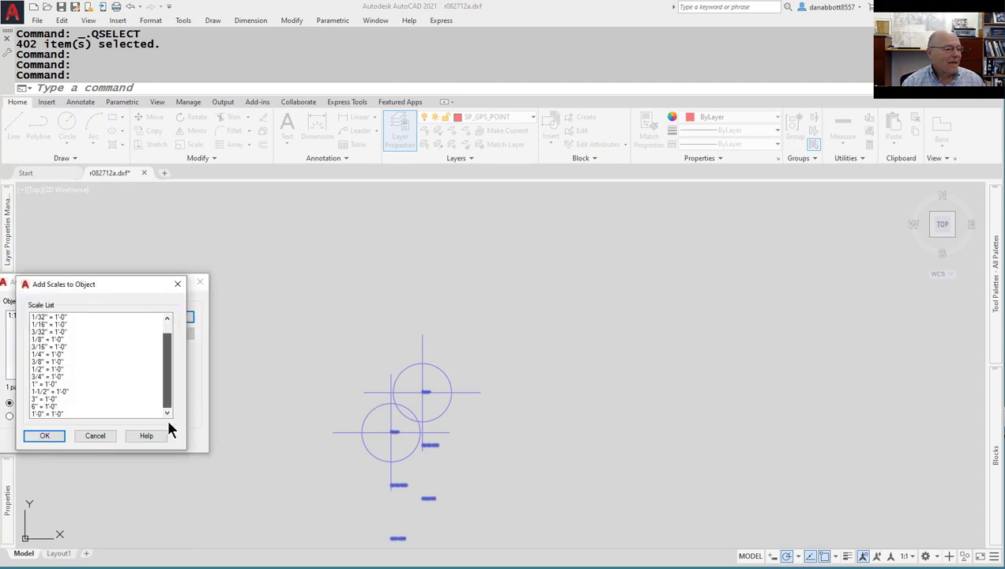
left_click(177, 284)
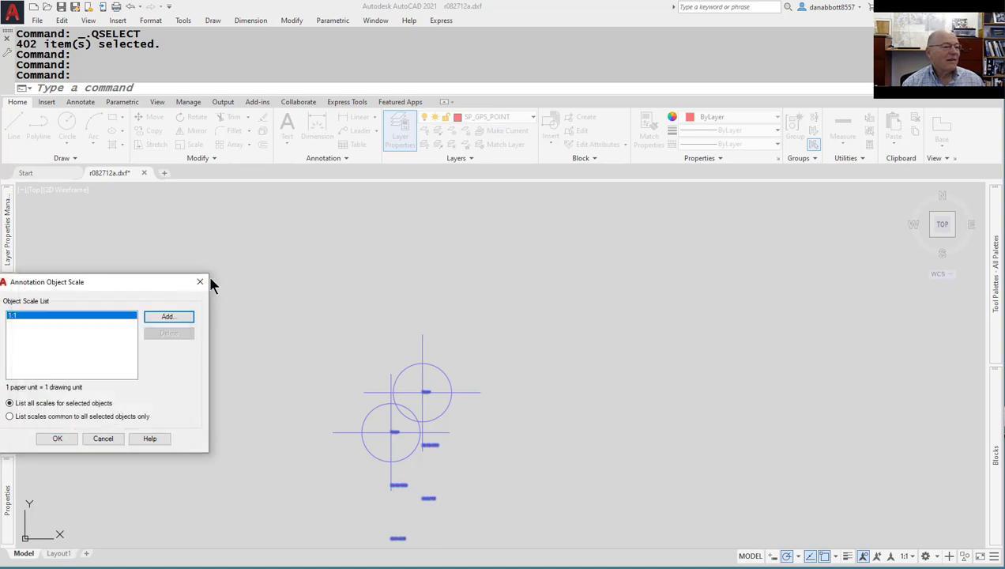
left_click(200, 282)
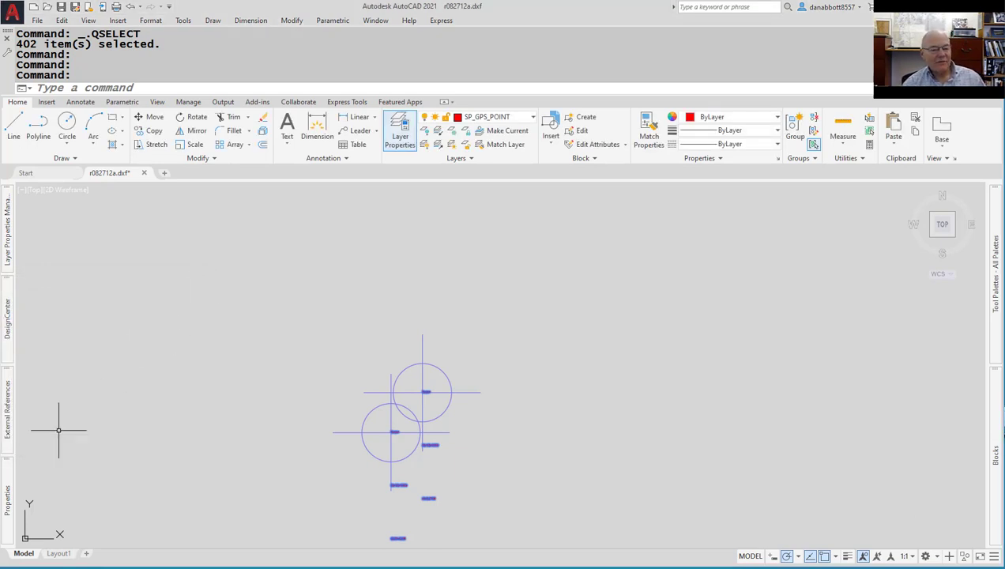
Set the paper text height of the selected annotative text to 0.1 and clear the selection.
mouse_move(8, 510)
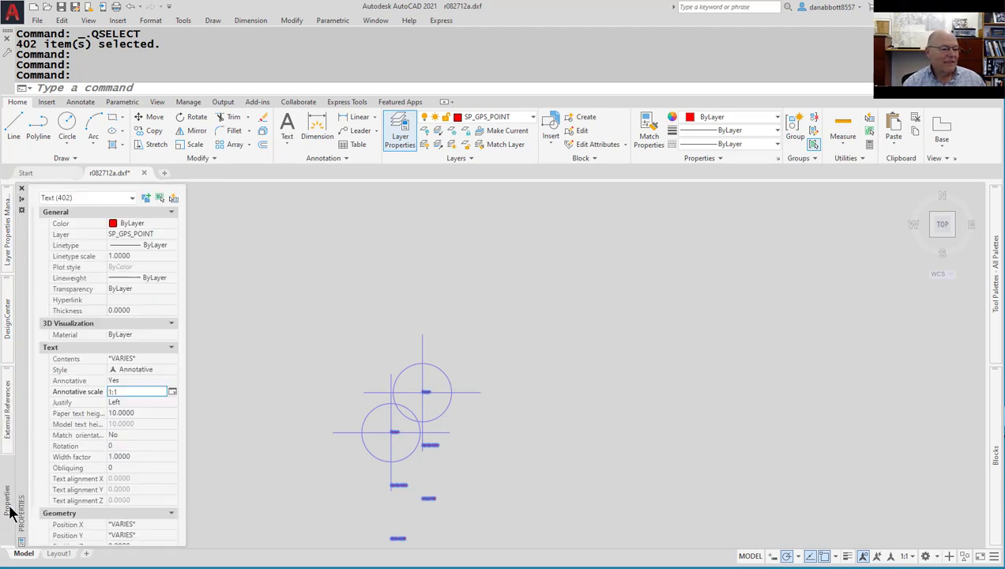
left_click(141, 414)
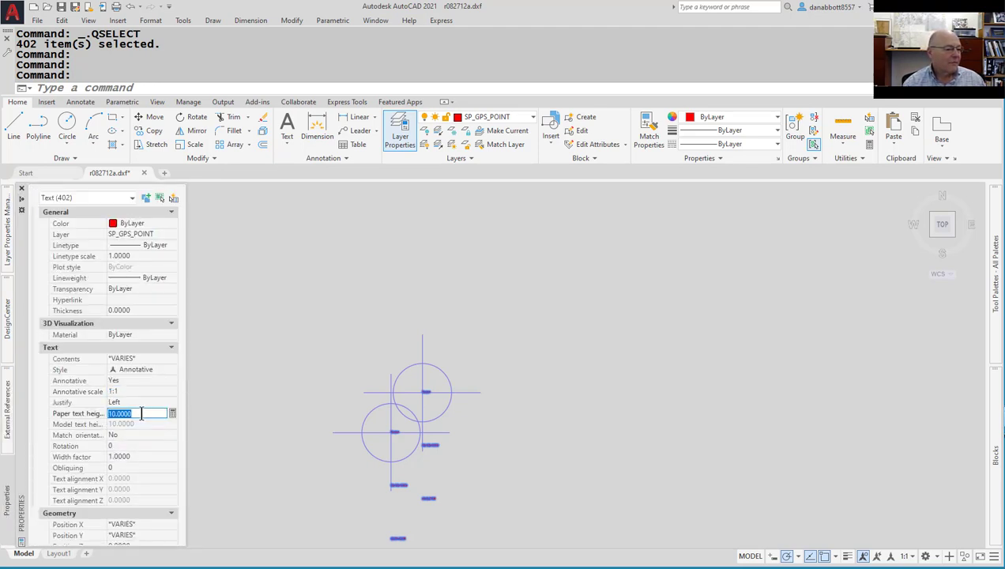
type("1")
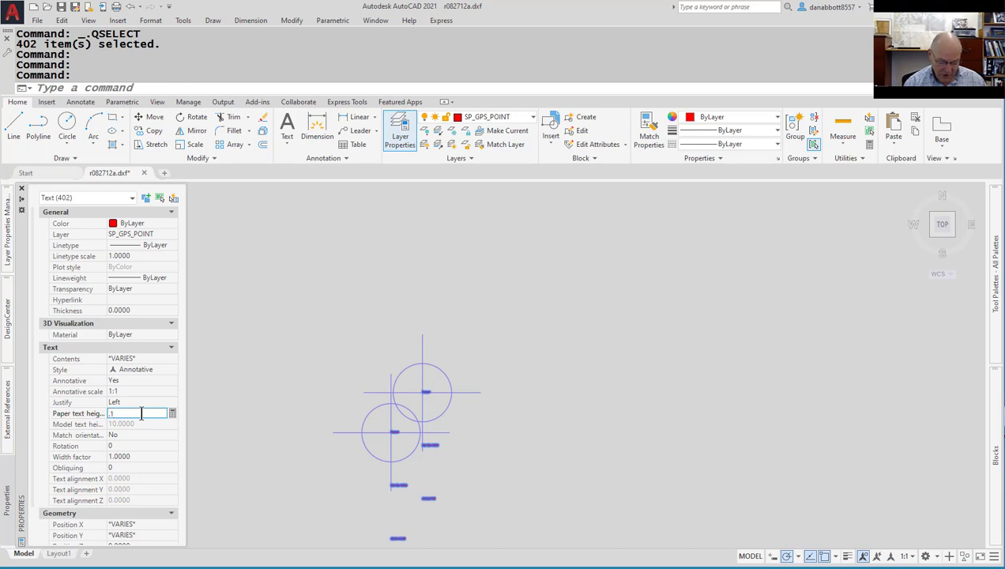
key("Return")
left_click(617, 368)
key("Escape")
scroll(561, 455, "down", 2)
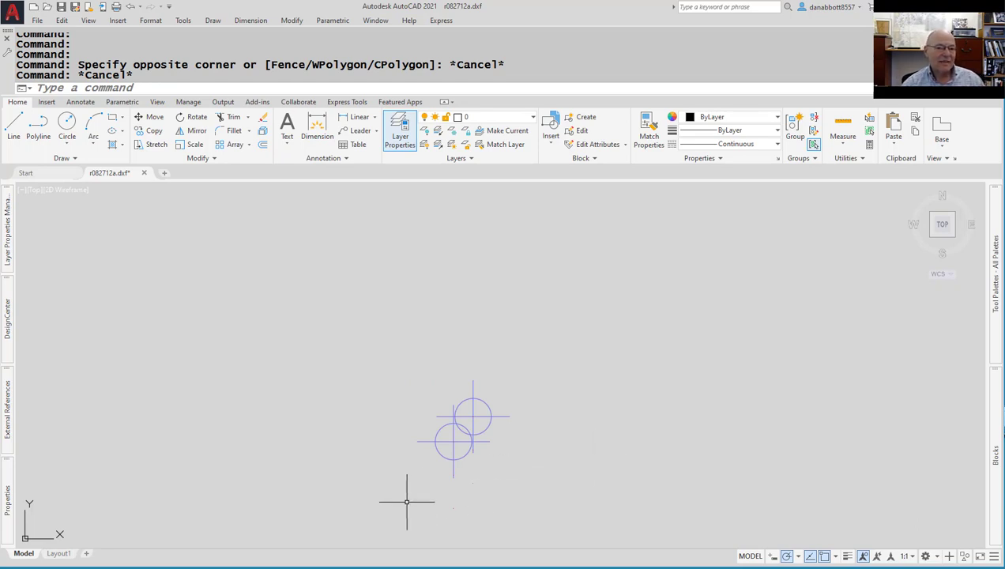
Rename the Annotative text style to Romans in the Text Style settings.
mouse_move(431, 500)
middle_mouse_down()
mouse_move(415, 370)
mouse_move(418, 446)
middle_mouse_up()
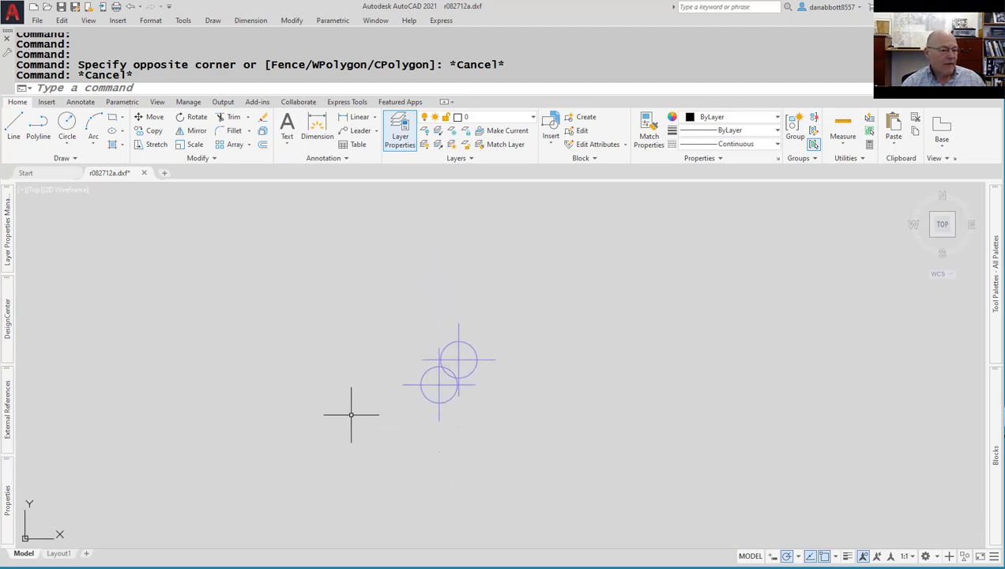
type("st")
key("Return")
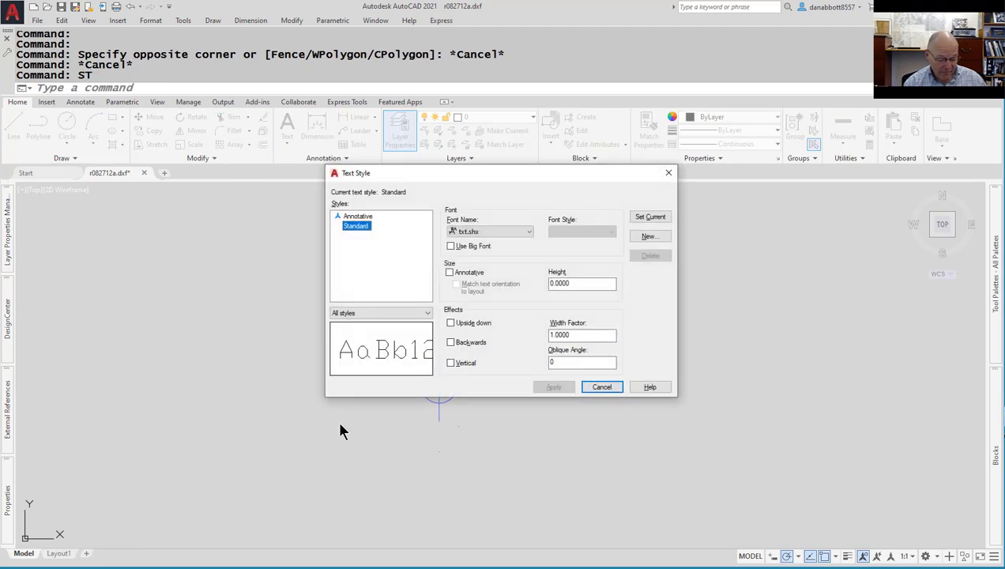
left_click(356, 217)
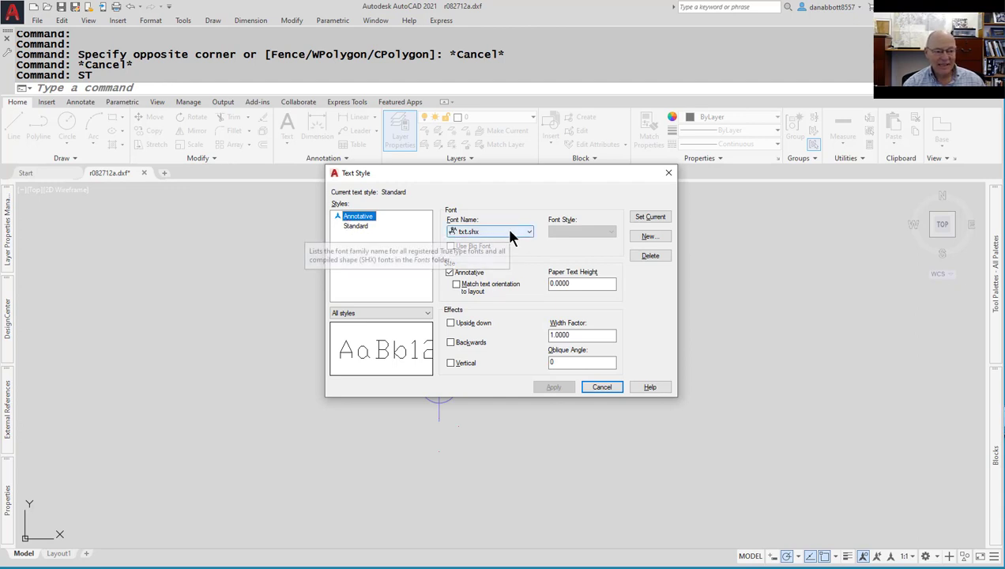
left_click(369, 222)
type("Romans")
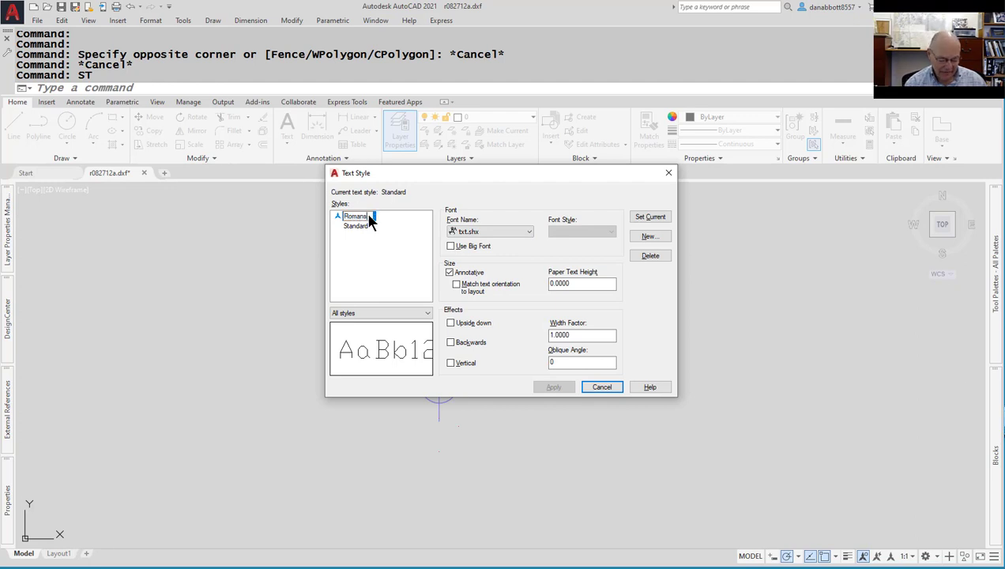
left_click(360, 226)
left_click(354, 217)
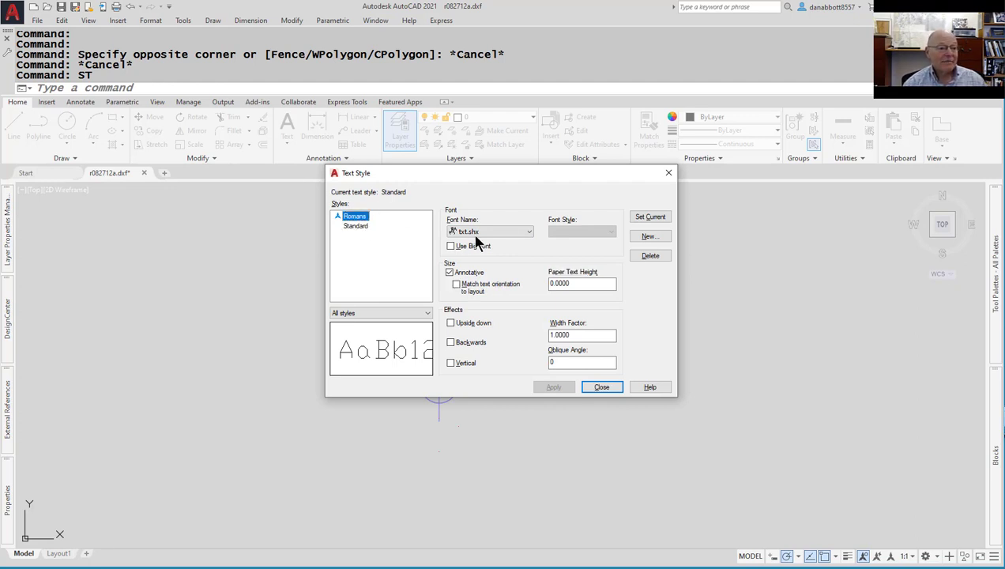
Assign the romans.shx font to the Romans text style and make that style current.
left_click(510, 232)
key("r")
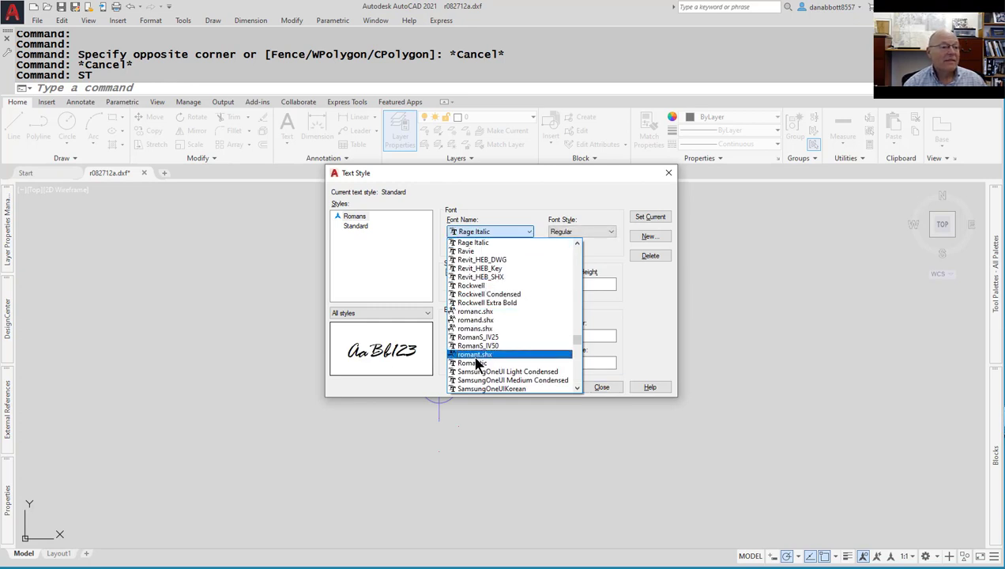
left_click(475, 328)
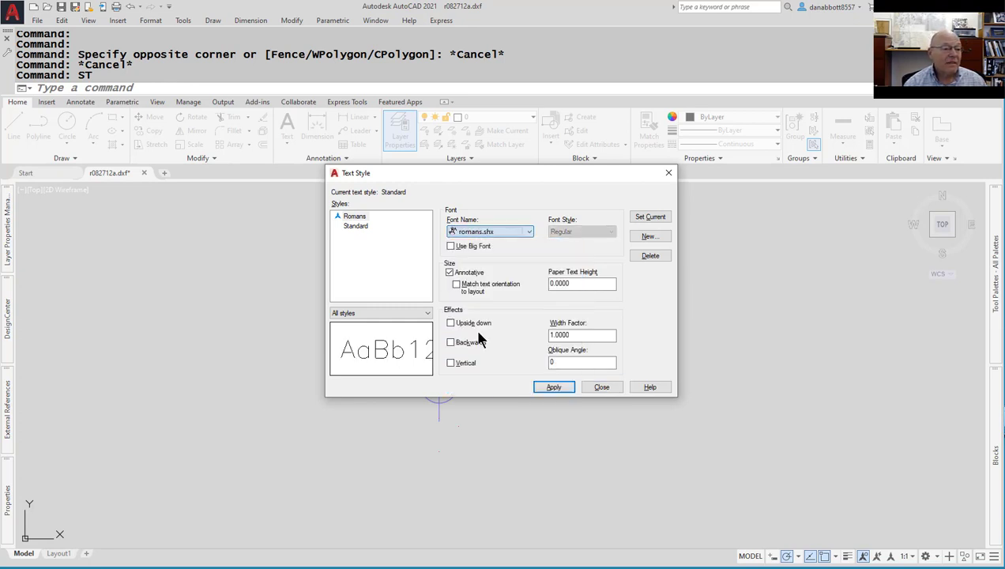
left_click(653, 218)
left_click(505, 313)
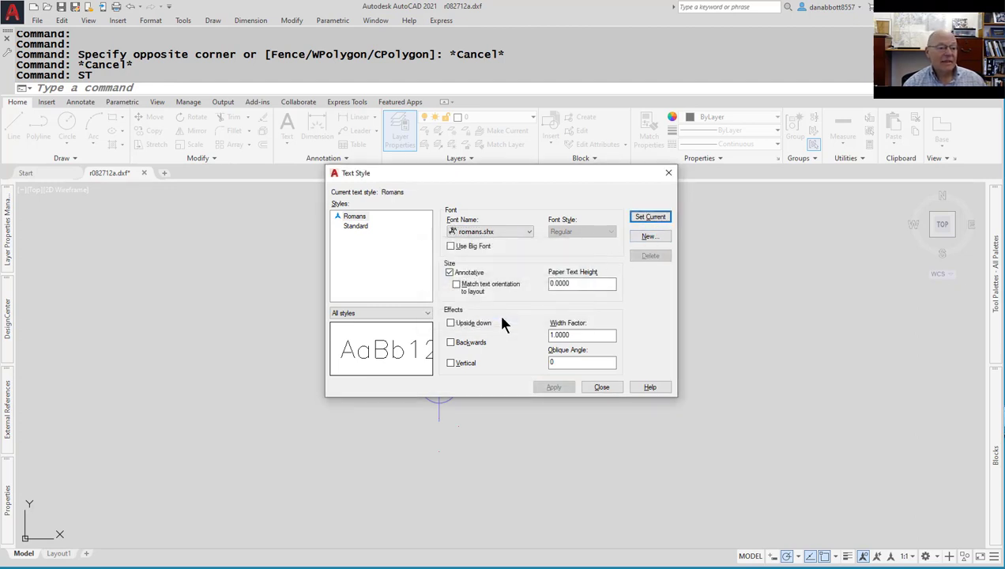
left_click(601, 387)
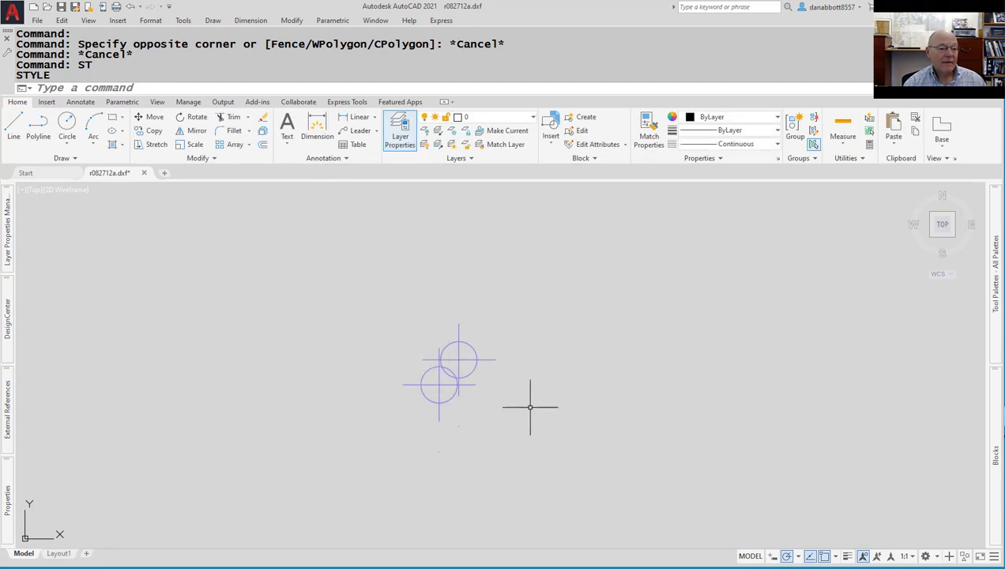
Inspect the size and font of the text beside the lower of the two overlapping point symbols.
scroll(440, 399, "up", 3)
scroll(414, 358, "up", 8)
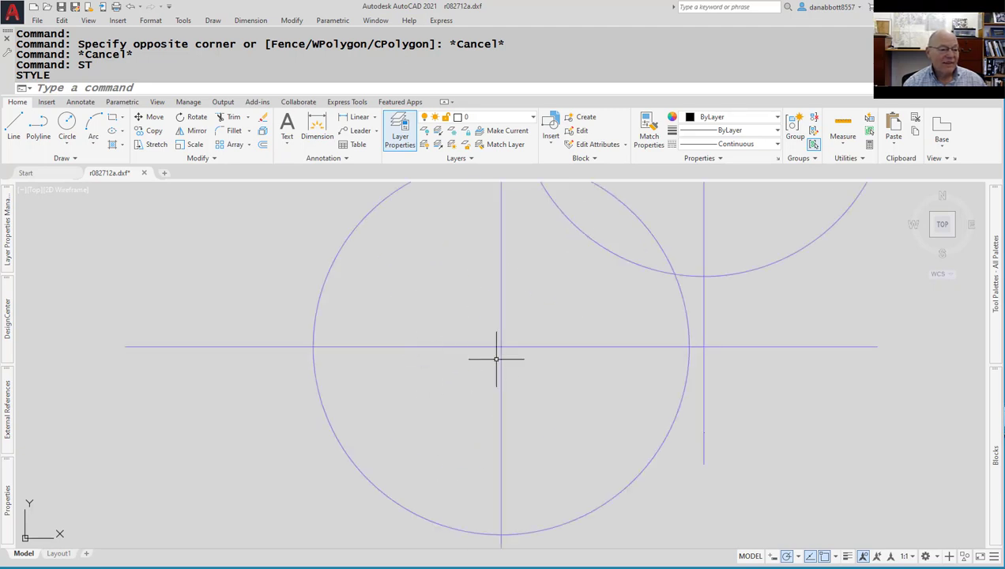
scroll(477, 298, "up", 3)
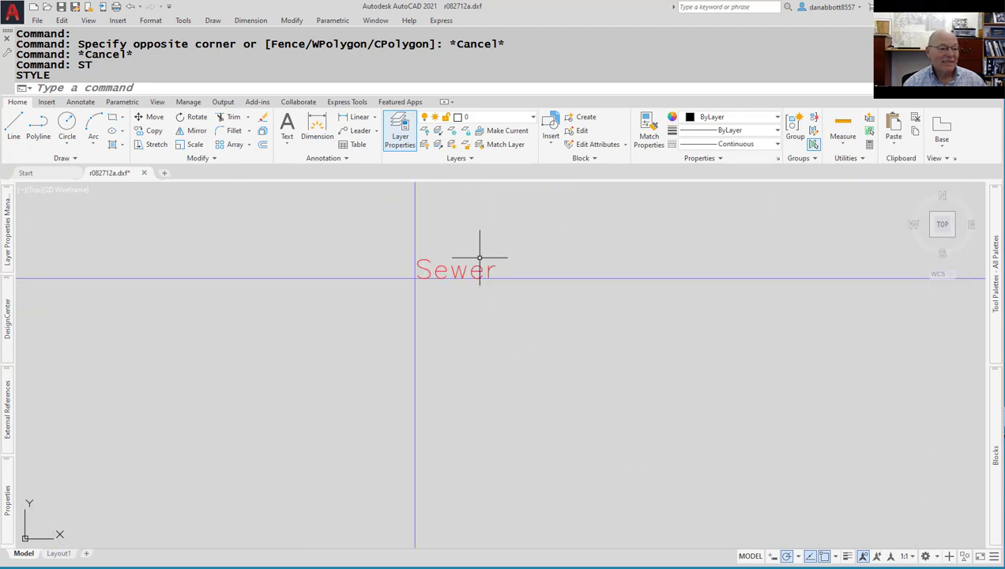
scroll(489, 329, "down", 8)
scroll(489, 330, "down", 5)
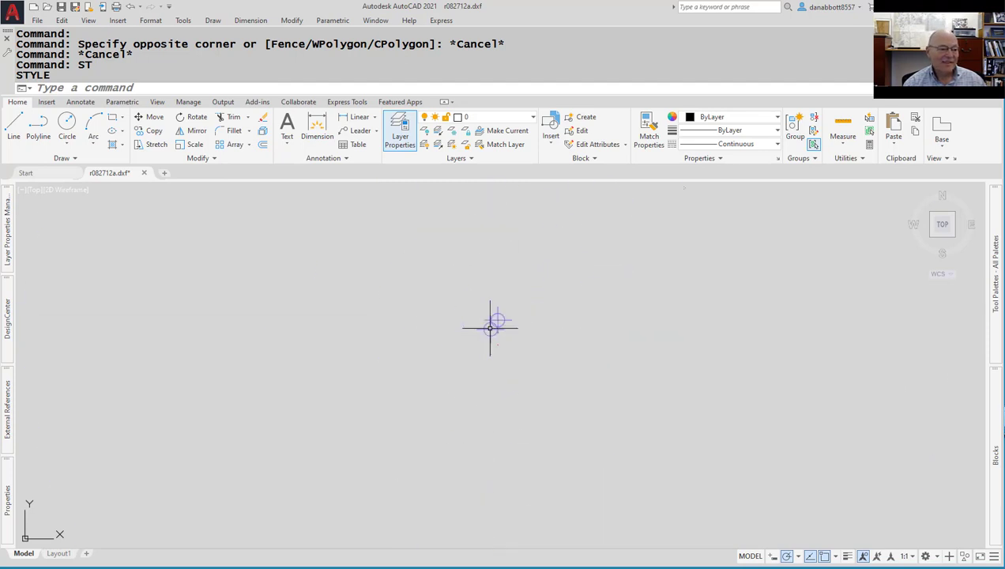
middle_click_drag(535, 342, 414, 382)
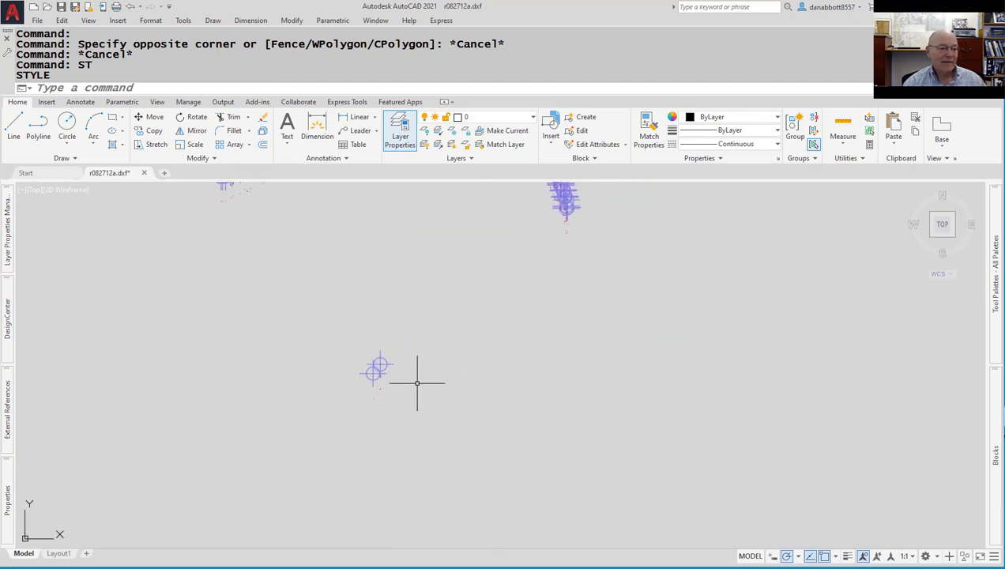
Reset the drawing's custom scale list to the default metric scales.
left_click(909, 557)
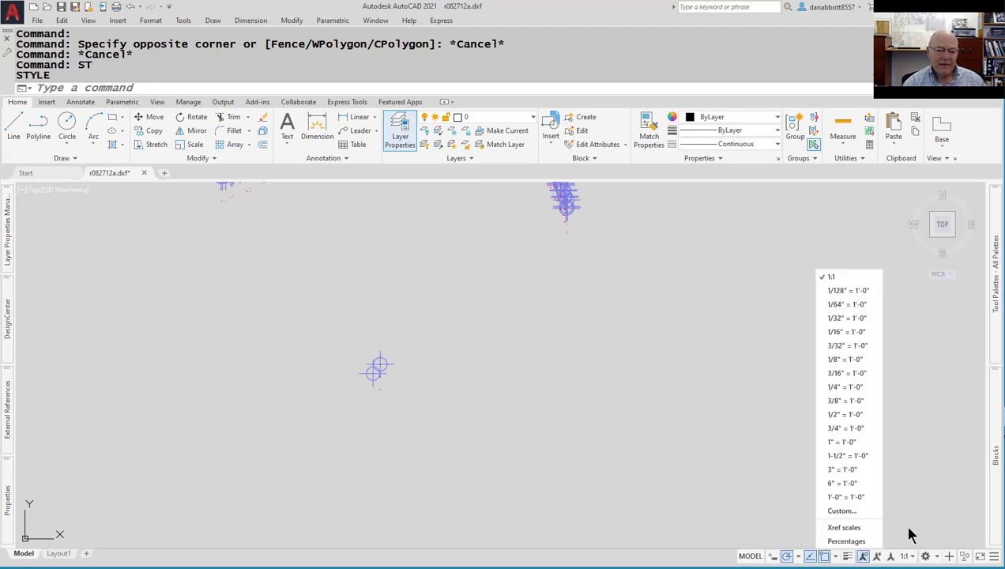
left_click(836, 511)
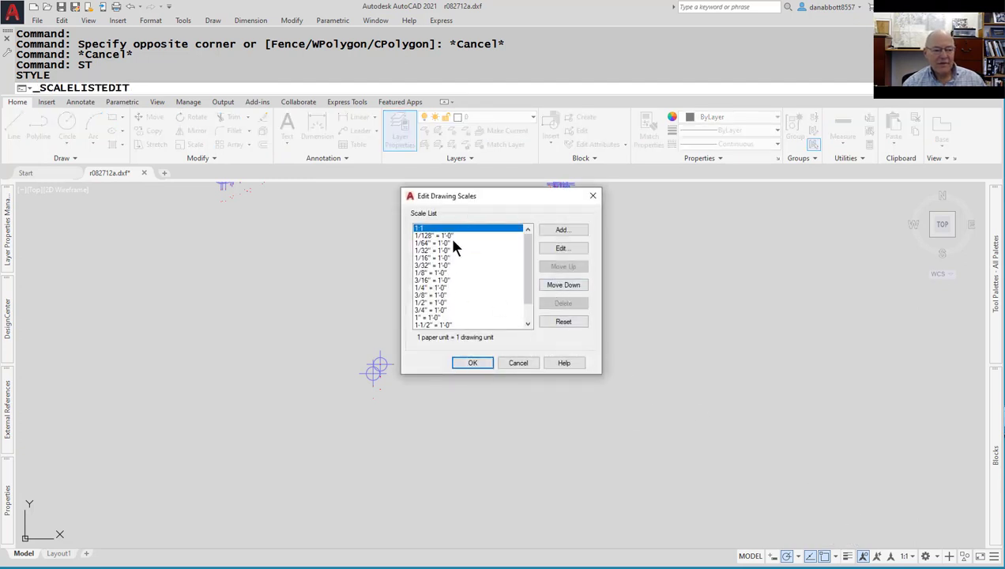
left_click(561, 324)
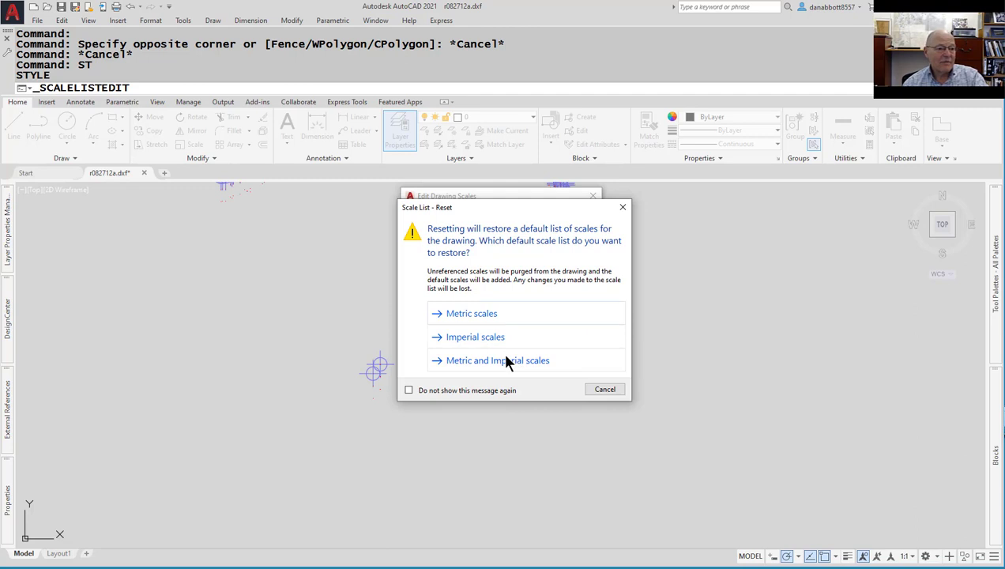
left_click(476, 313)
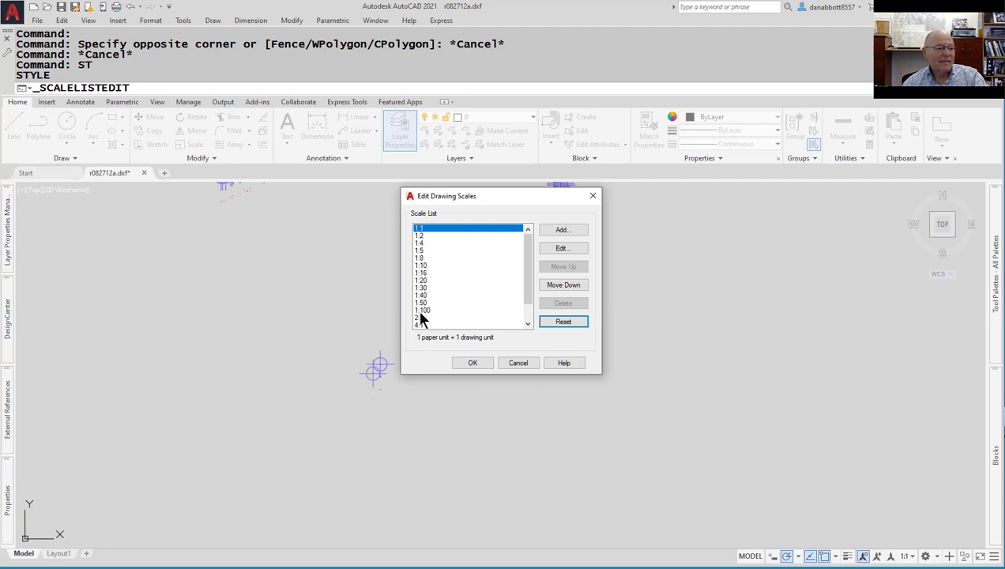
Add a custom scale named 1:1000 with 1 paper unit equal to 1000 drawing units, and accept the scale list.
left_click(562, 234)
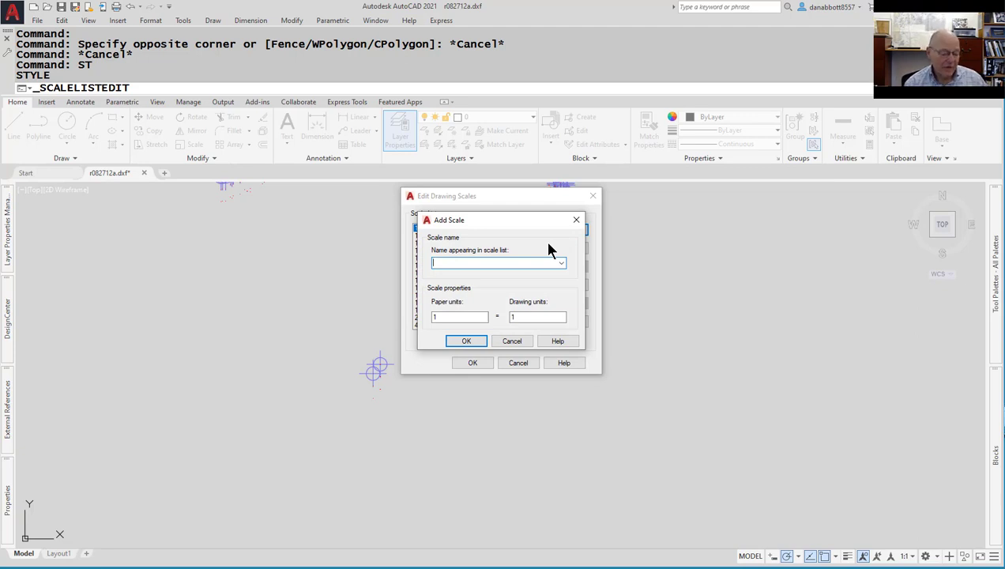
type("1:1000")
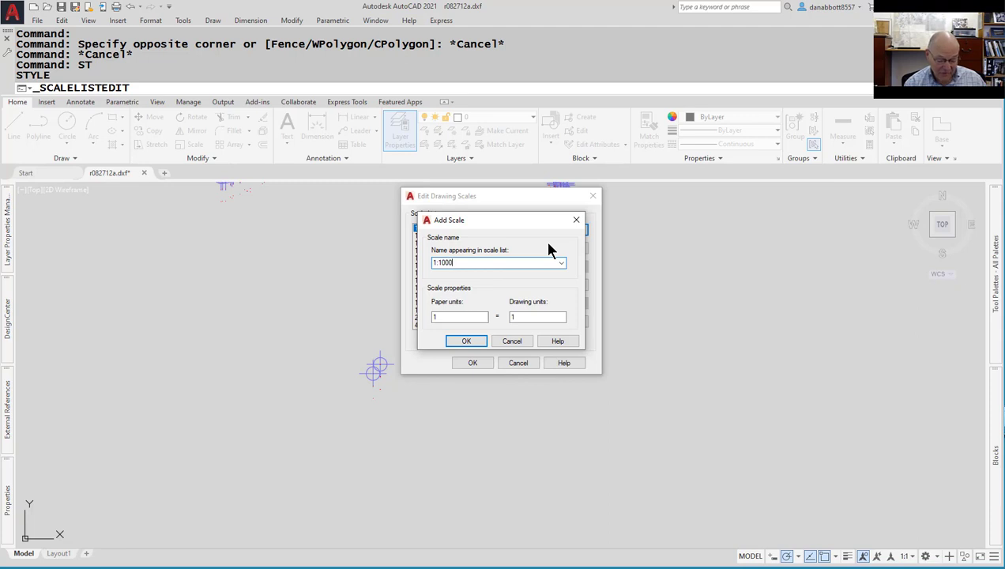
left_click(535, 317)
type("000")
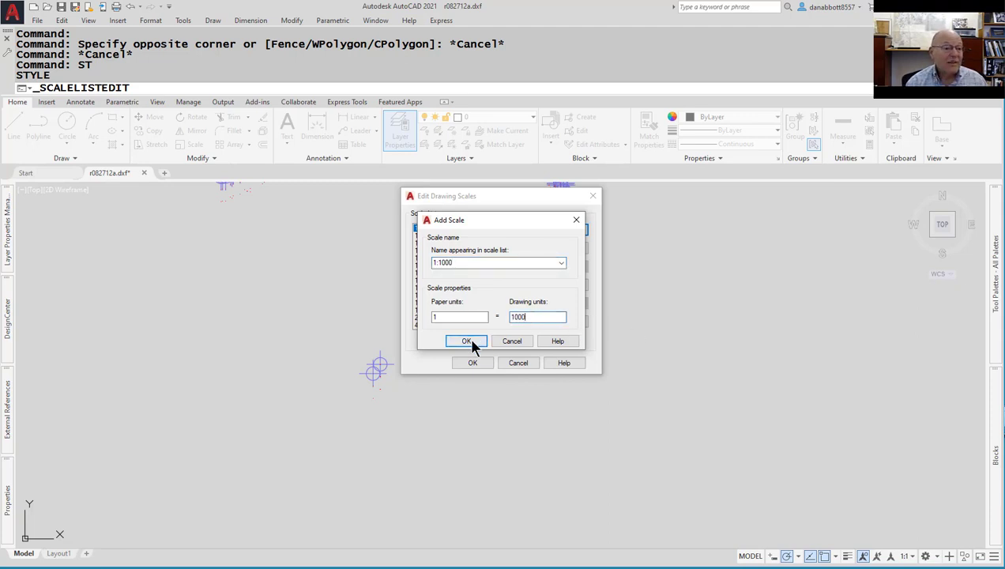
left_click(468, 342)
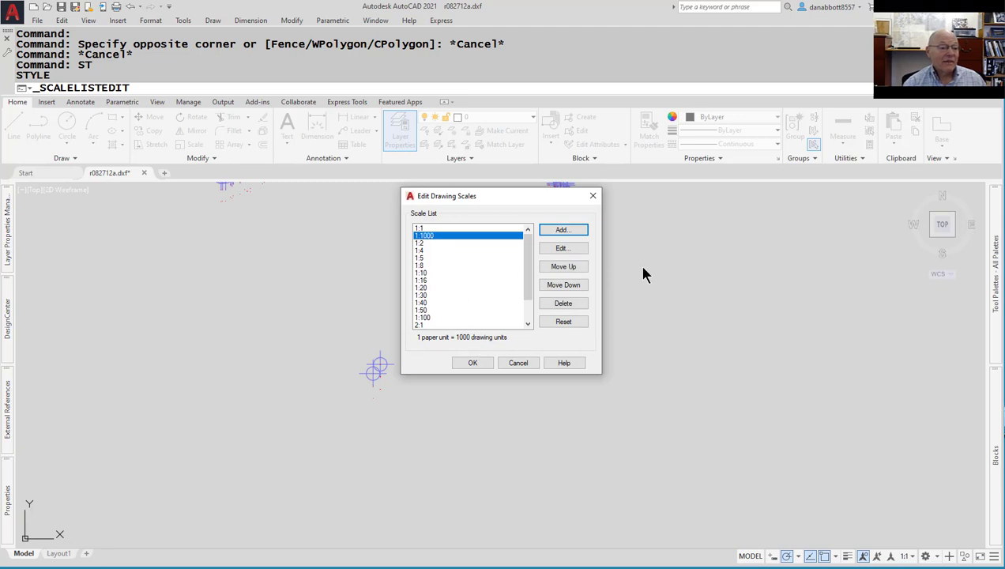
left_click(471, 365)
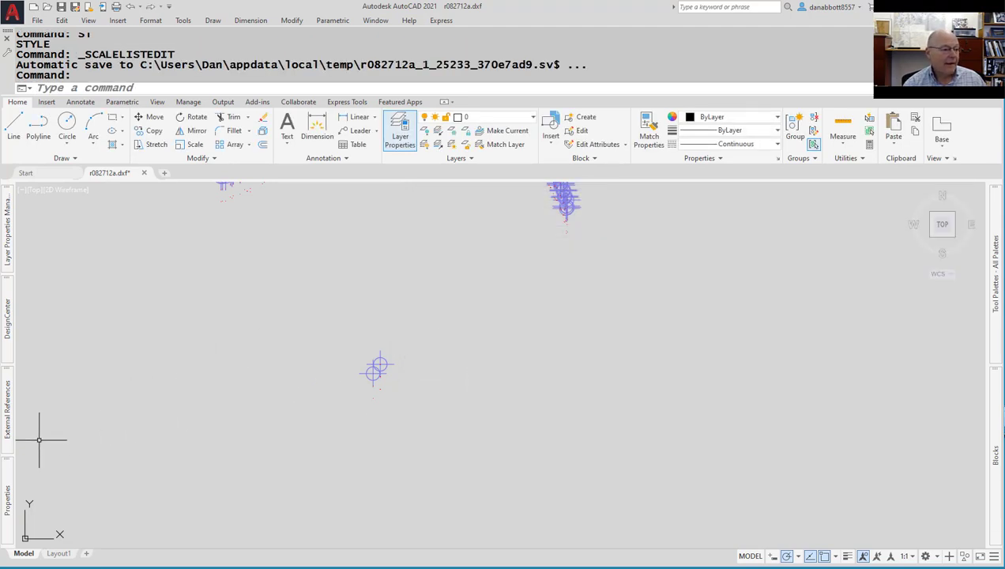
Use Quick Select on the entire drawing to select all Text objects with the Select All operator.
mouse_move(8, 490)
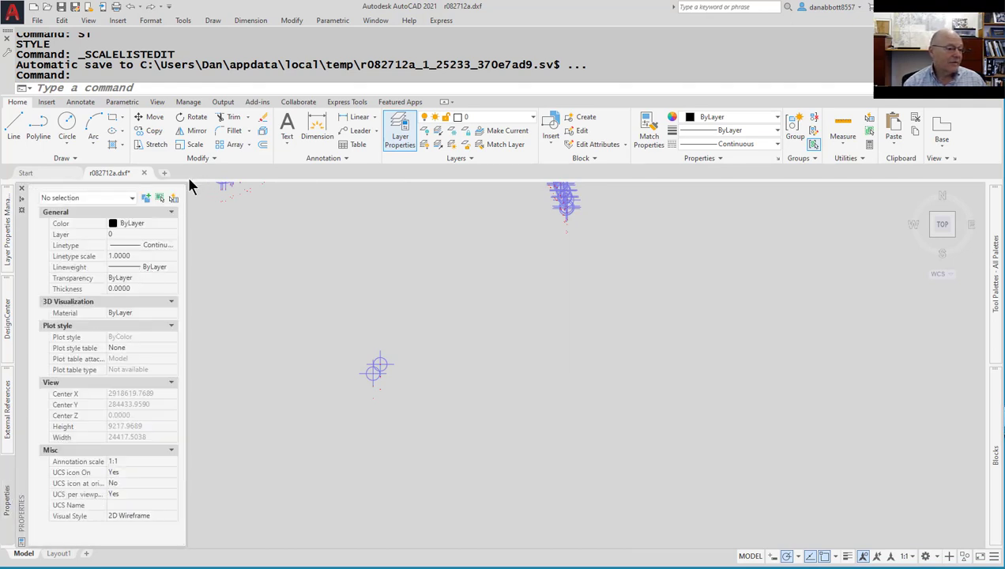
left_click(173, 198)
left_click(558, 193)
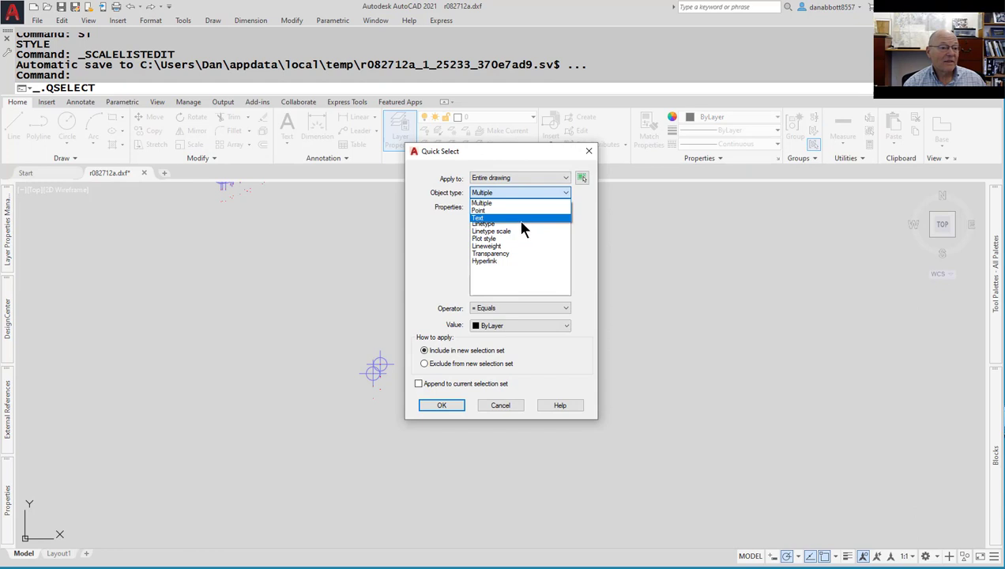
left_click(510, 219)
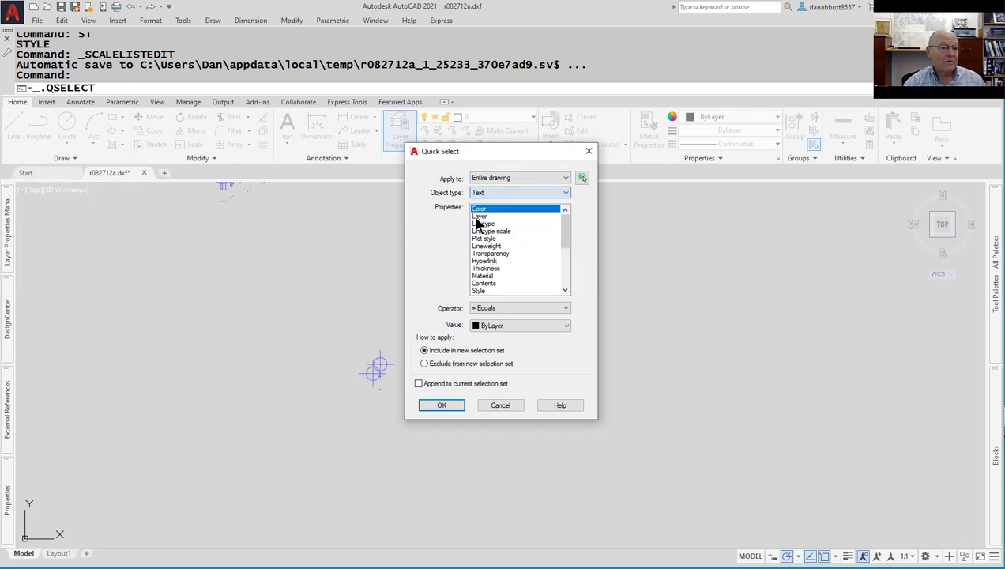
left_click(551, 310)
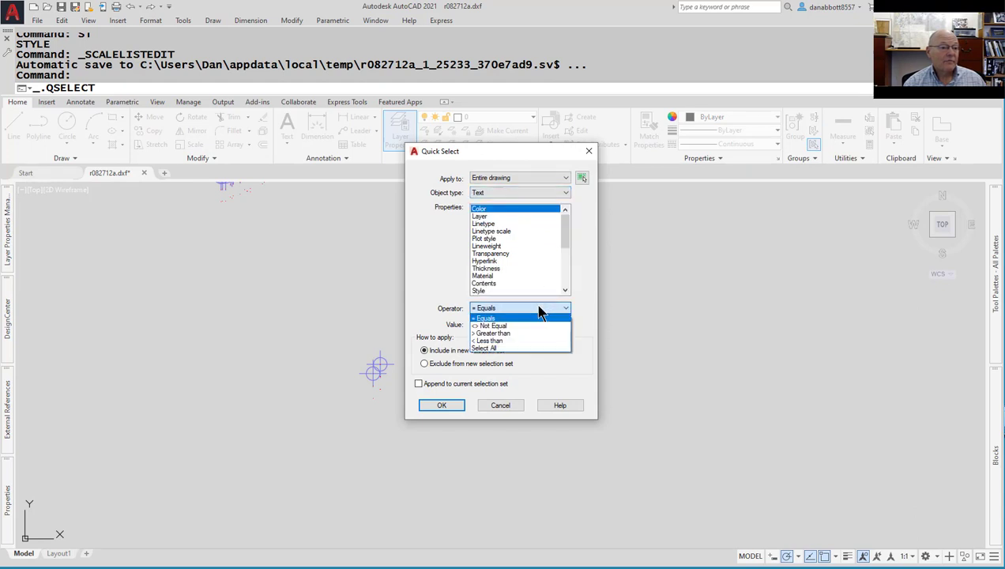
left_click(493, 347)
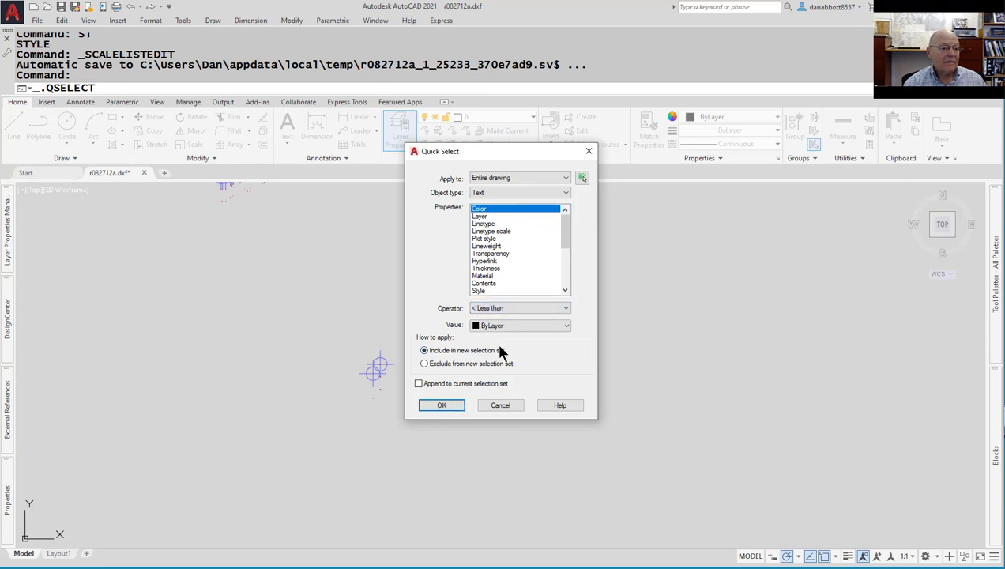
left_click(516, 307)
left_click(489, 348)
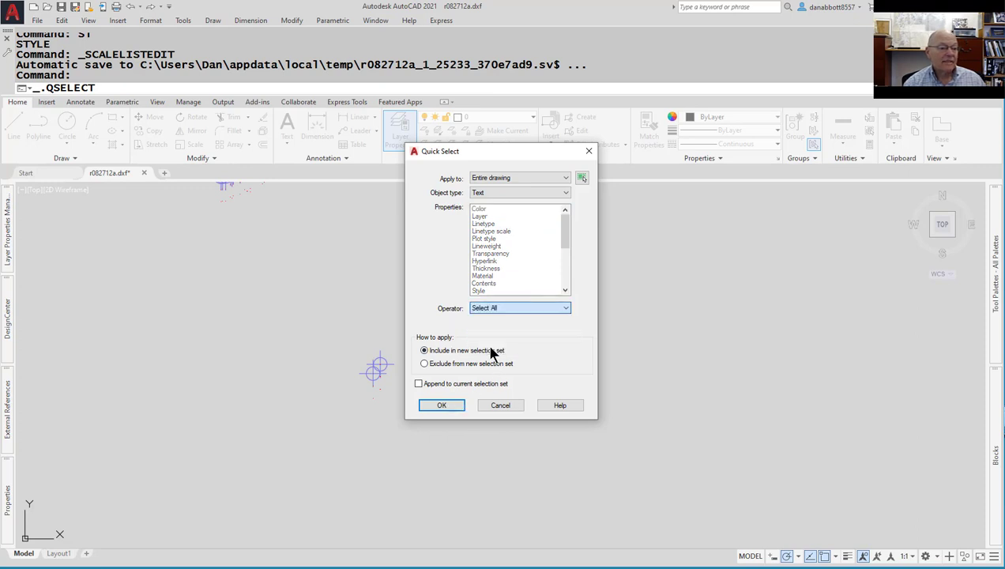
left_click(442, 406)
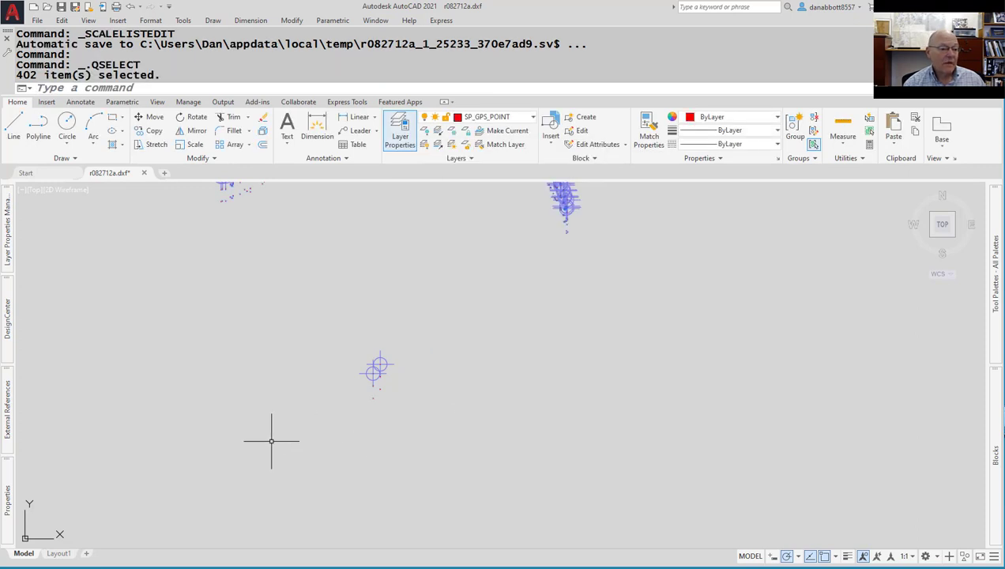
Add the 1:1000 scale to the selected text's annotative object scales and clear the selection.
mouse_move(10, 484)
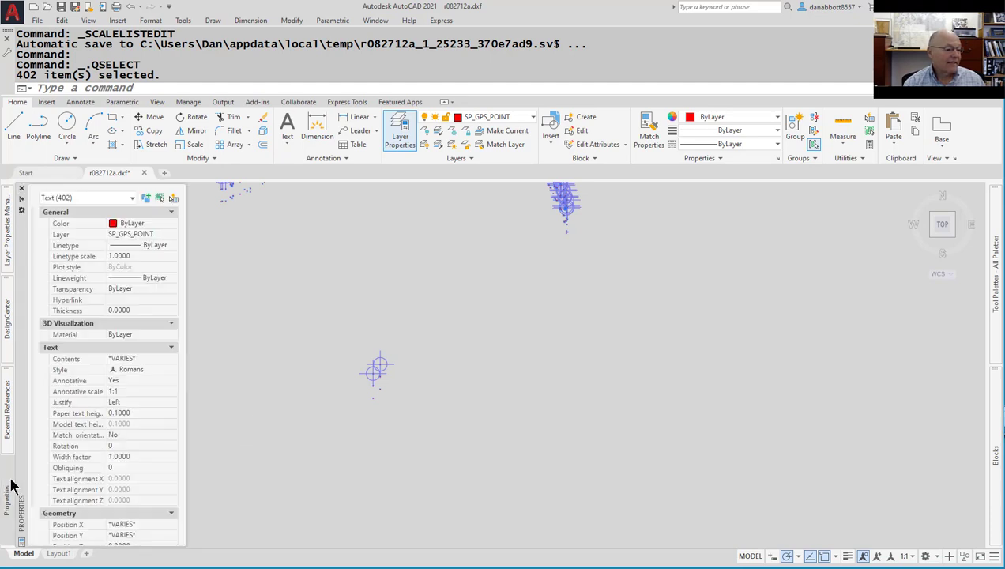
left_click(149, 390)
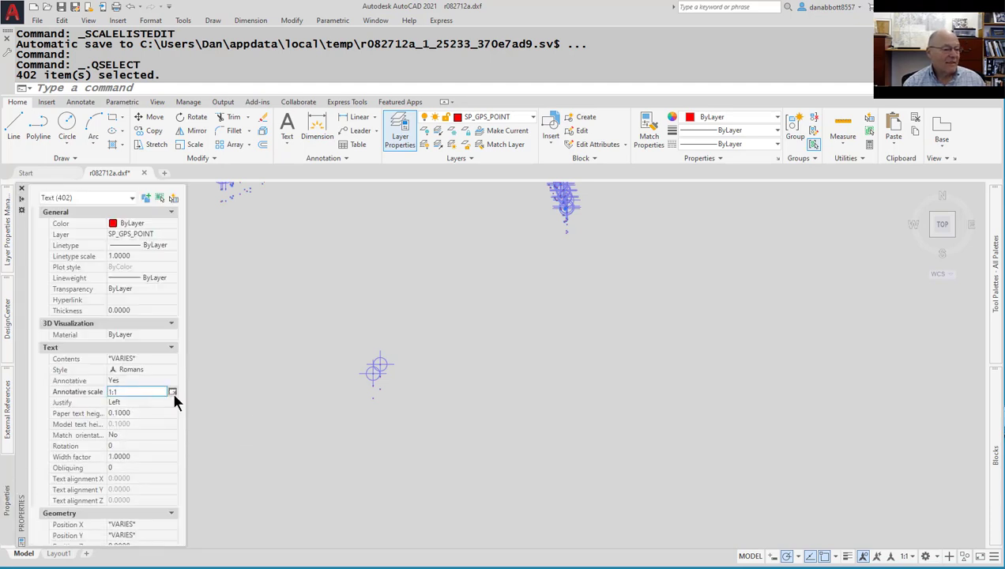
left_click(172, 392)
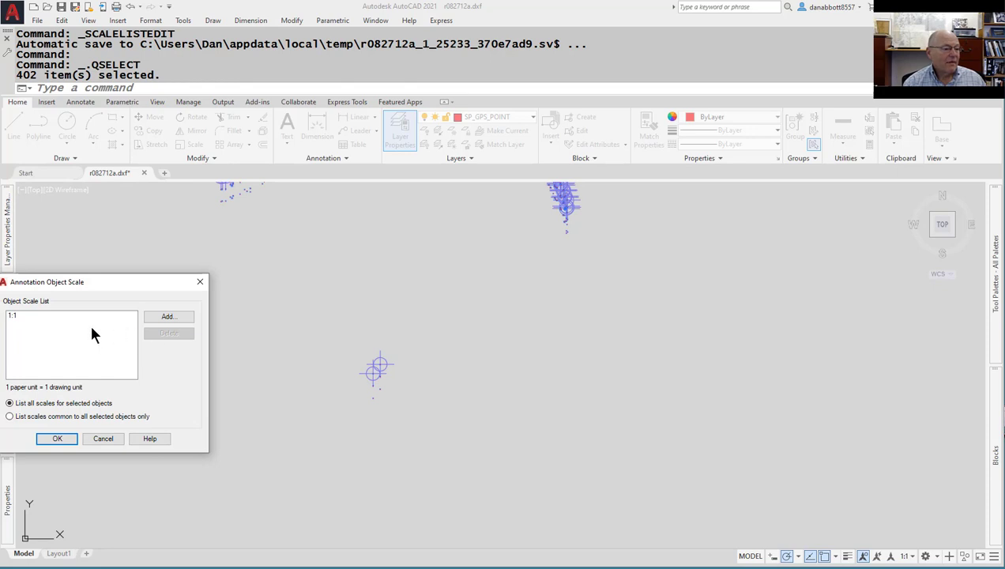
left_click(161, 316)
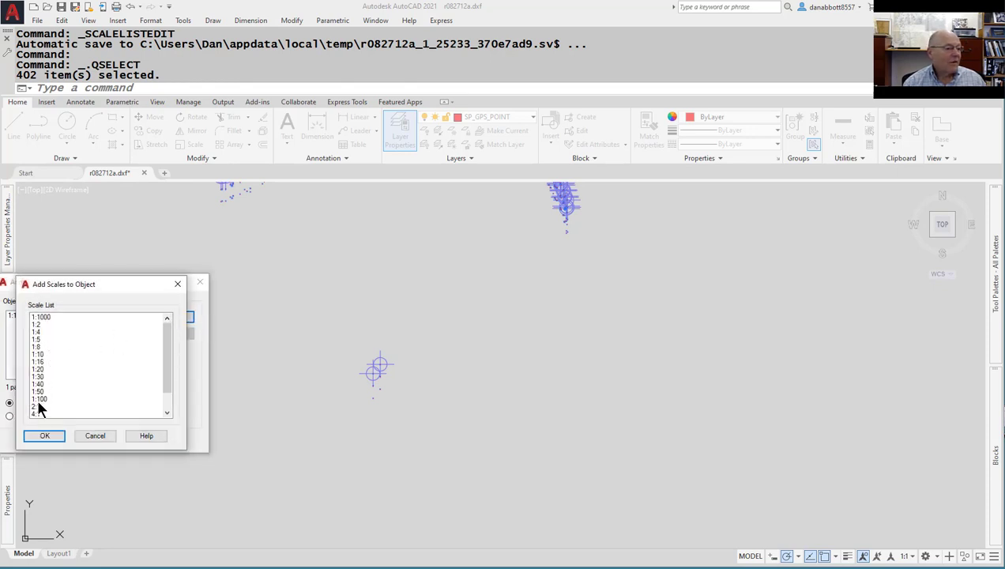
left_click(41, 317)
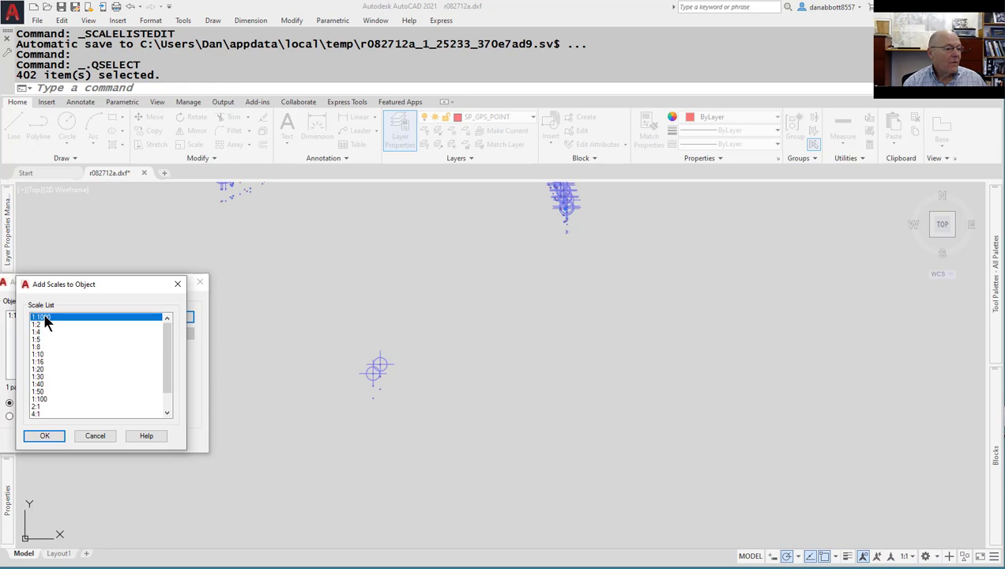
left_click(43, 437)
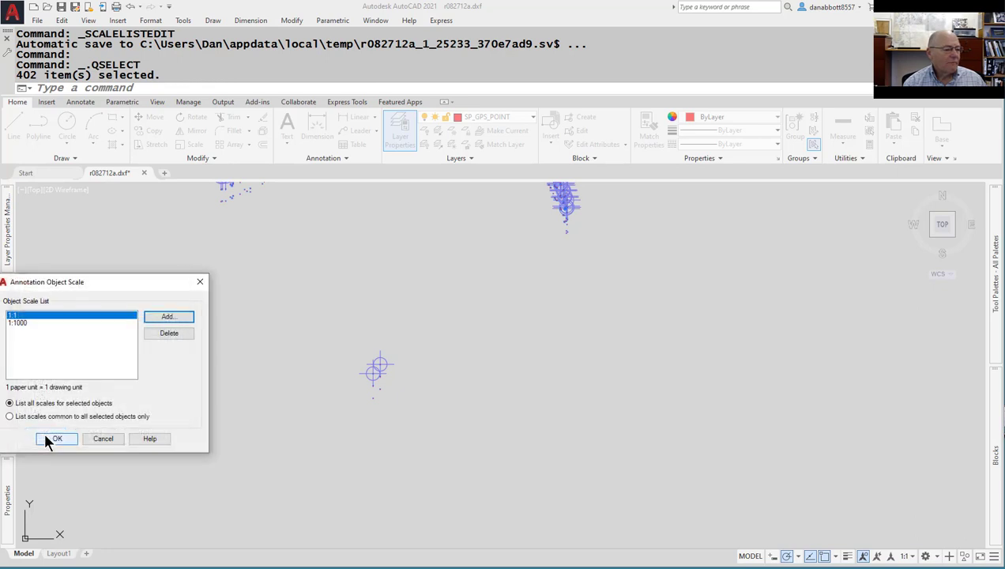
left_click(55, 439)
key("Escape")
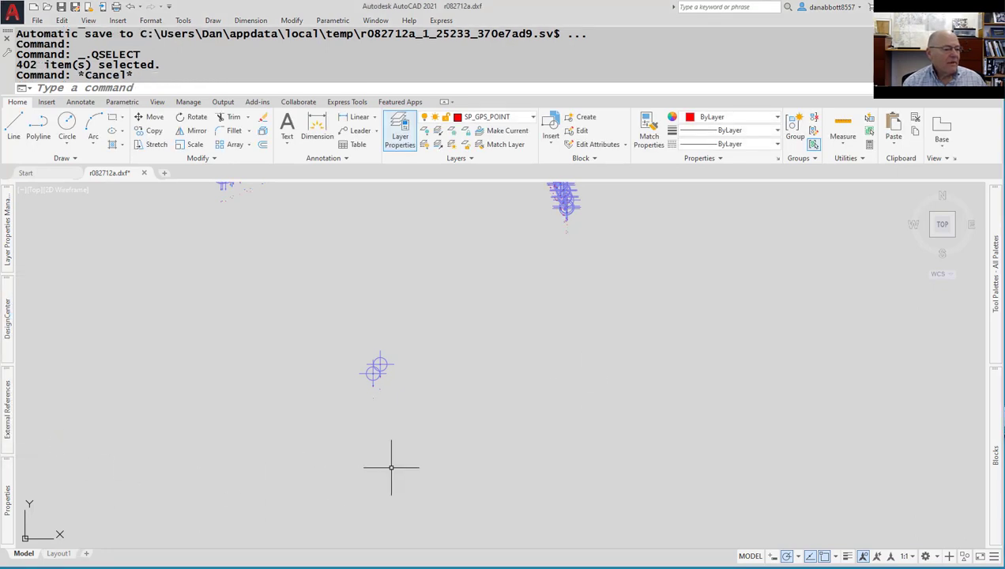
Preview the text beside the two overlapping points at annotation scale 1:1000, and return the annotation scale to 1:1.
left_click(906, 557)
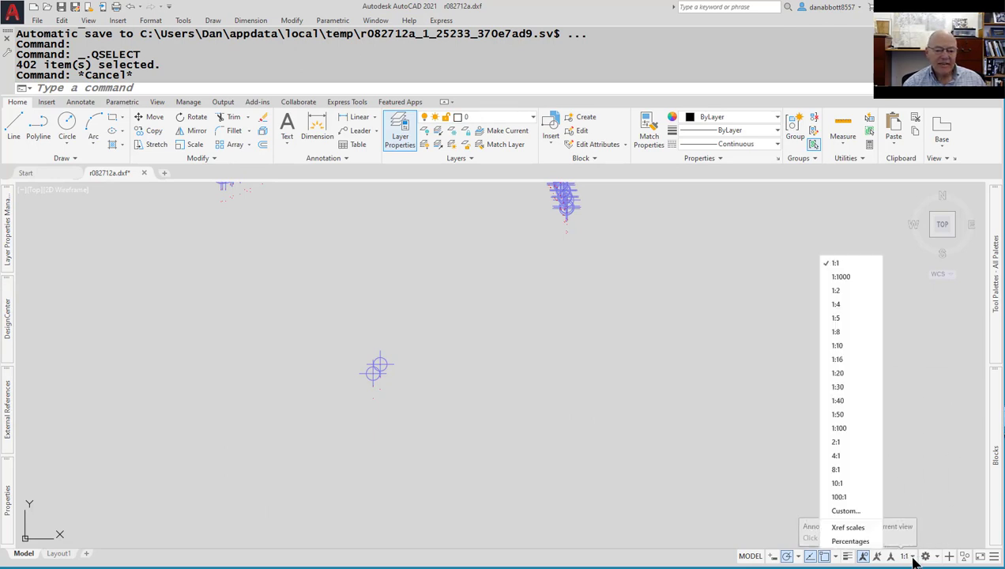
left_click(840, 276)
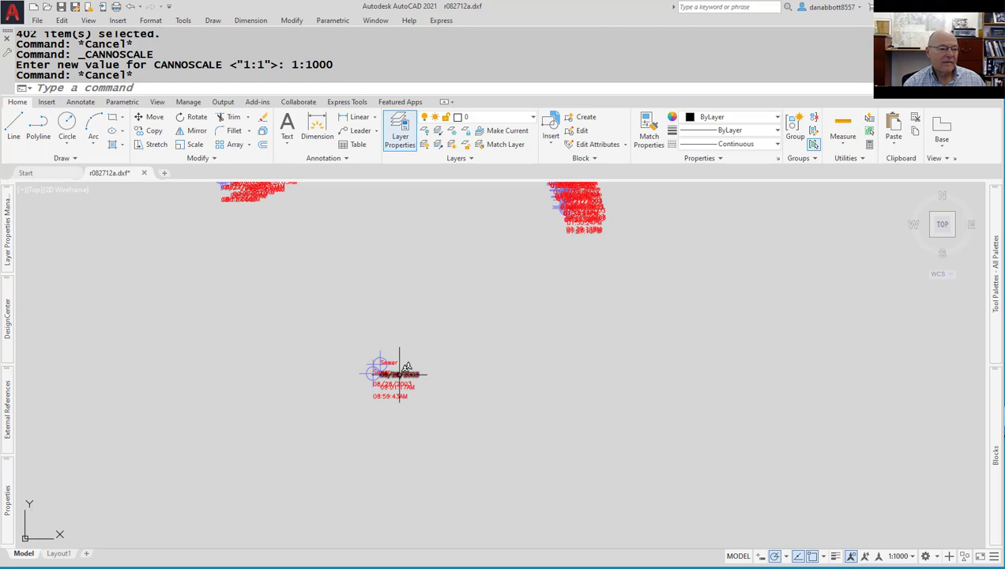
scroll(399, 372, "up", 8)
scroll(400, 376, "down", 5)
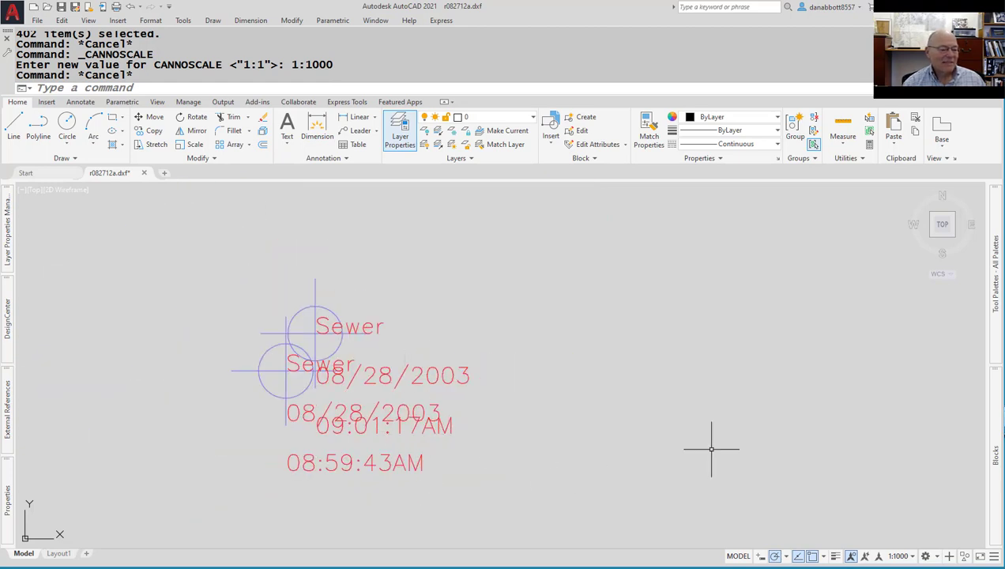
left_click(901, 556)
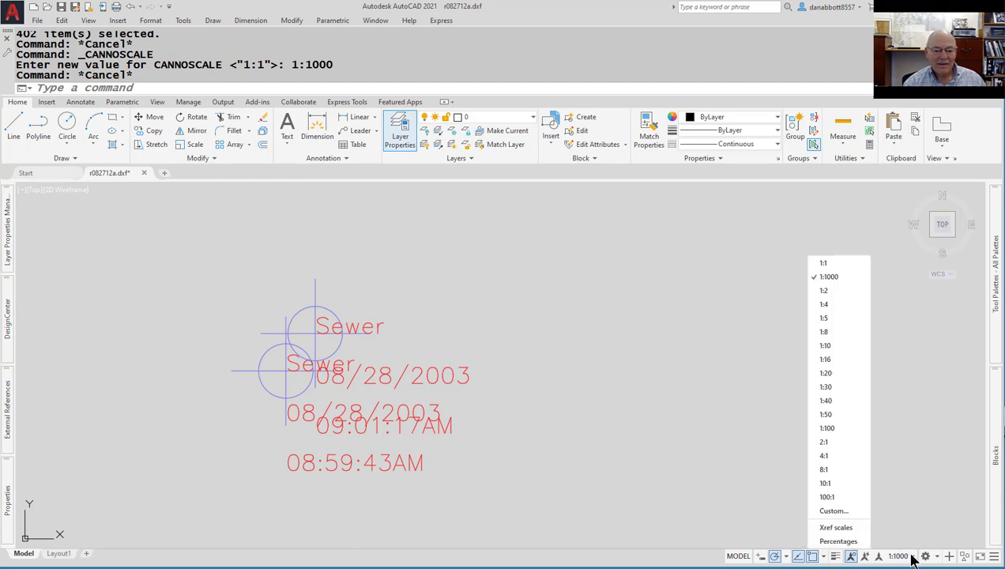
left_click(817, 262)
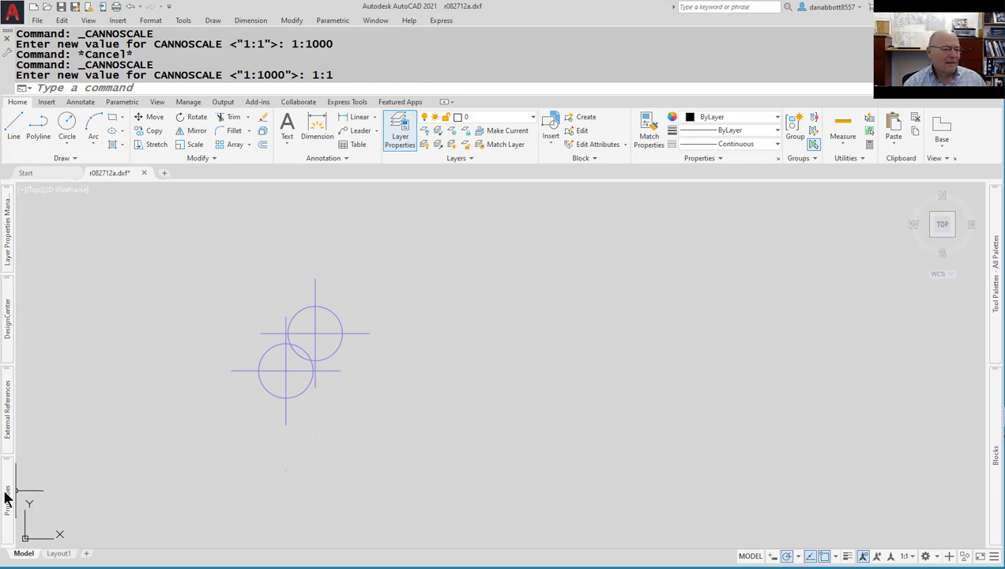
Reselect every Text object in the drawing with Quick Select and display the properties of the selection.
mouse_move(6, 490)
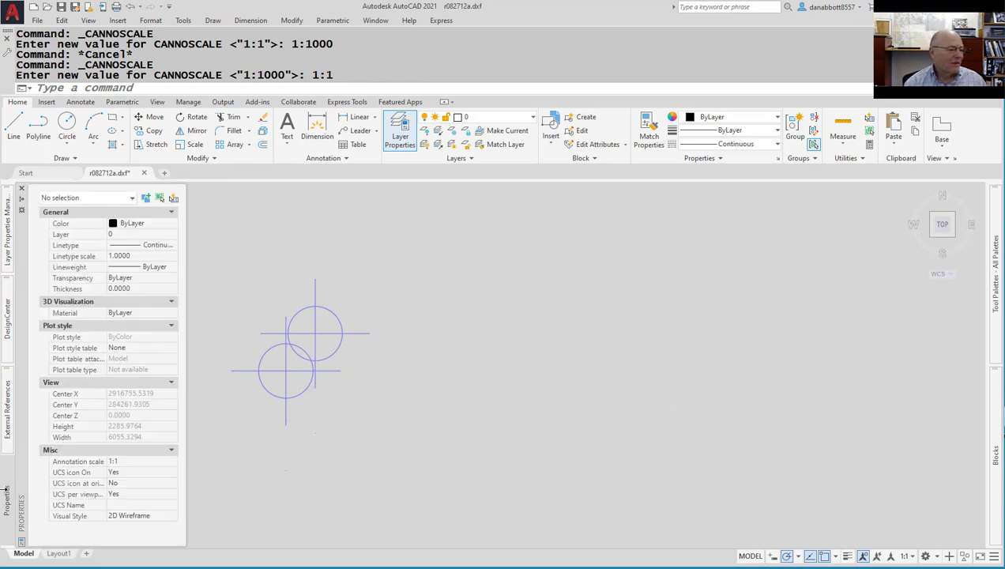
left_click(174, 197)
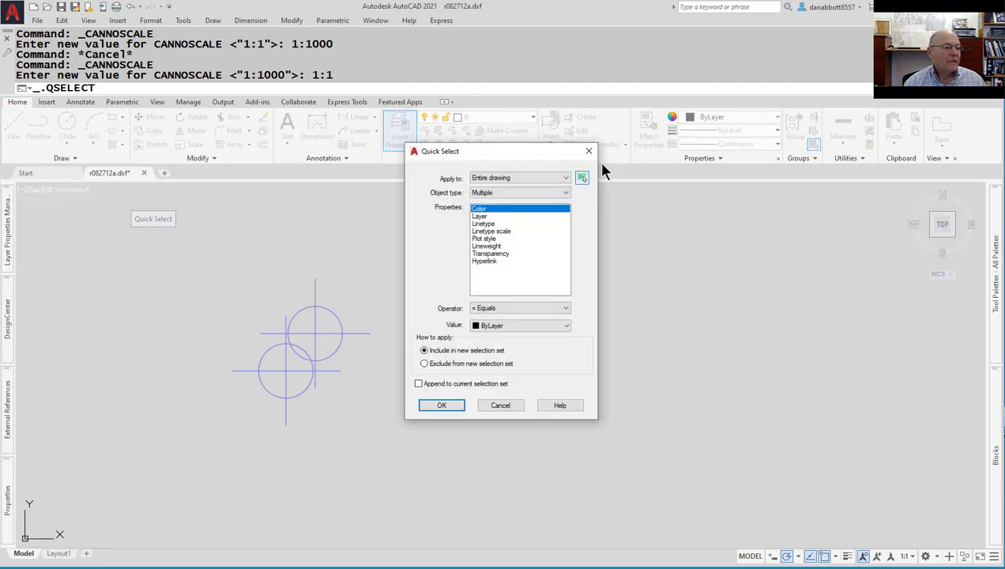
left_click(559, 194)
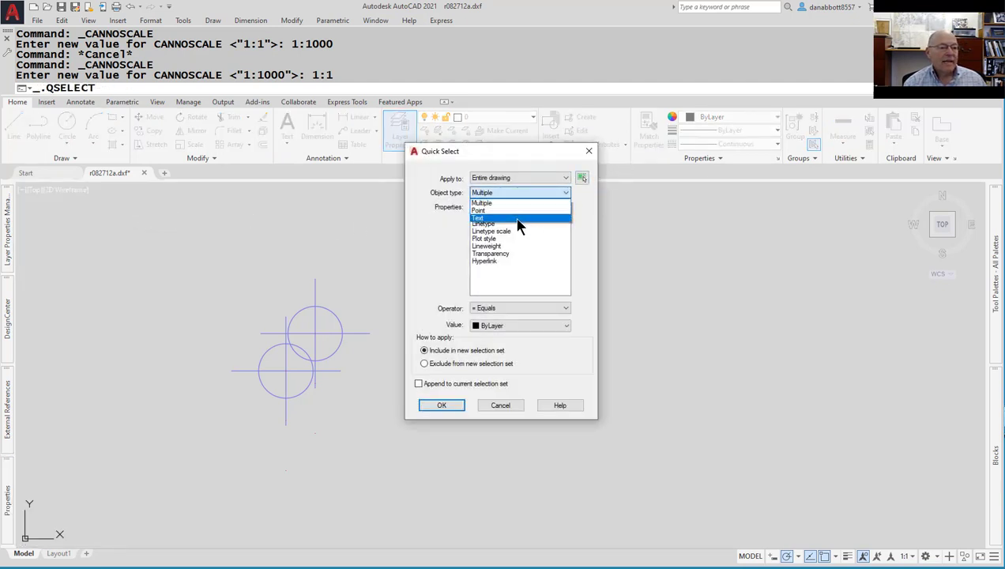
left_click(520, 221)
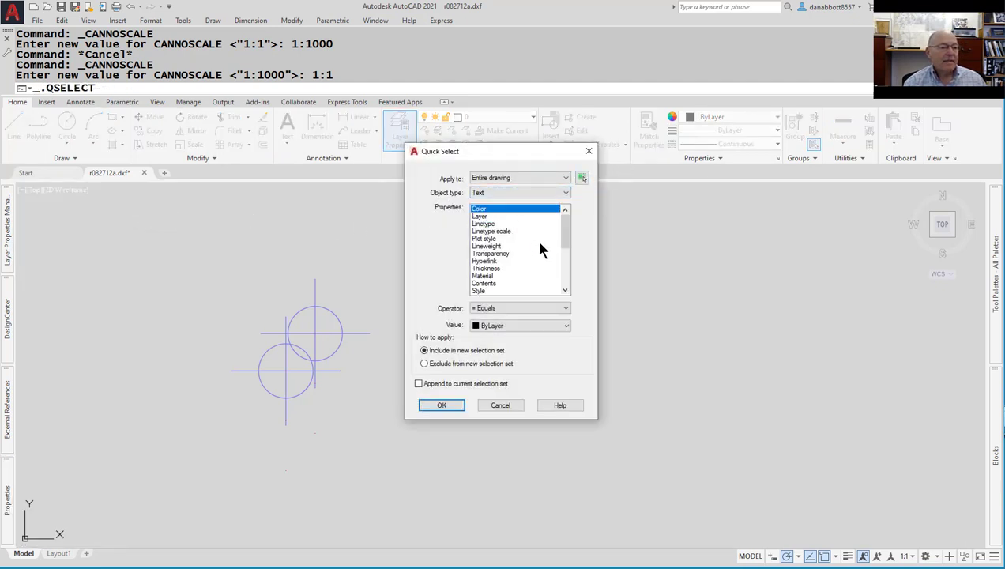
left_click(515, 309)
left_click(493, 348)
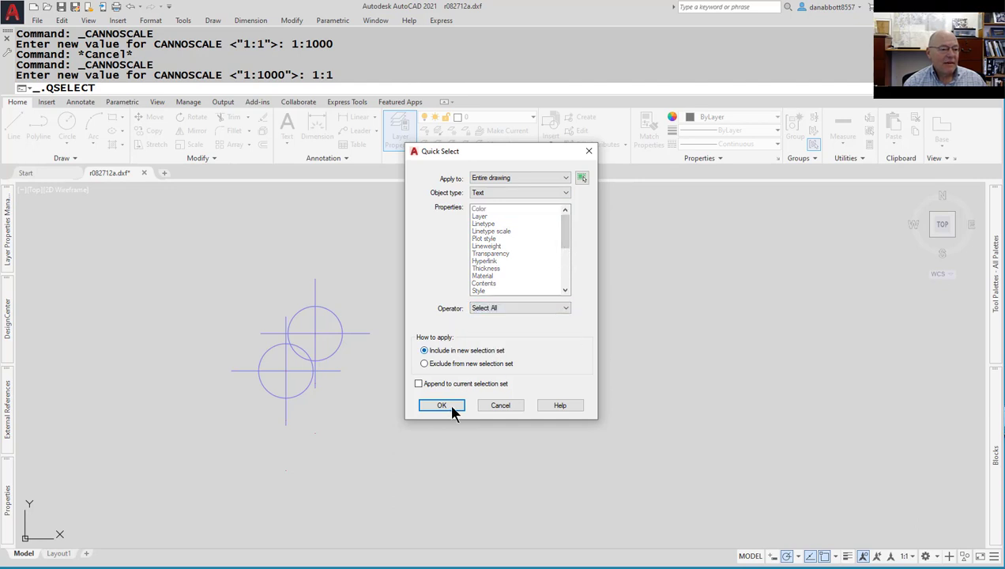
left_click(442, 405)
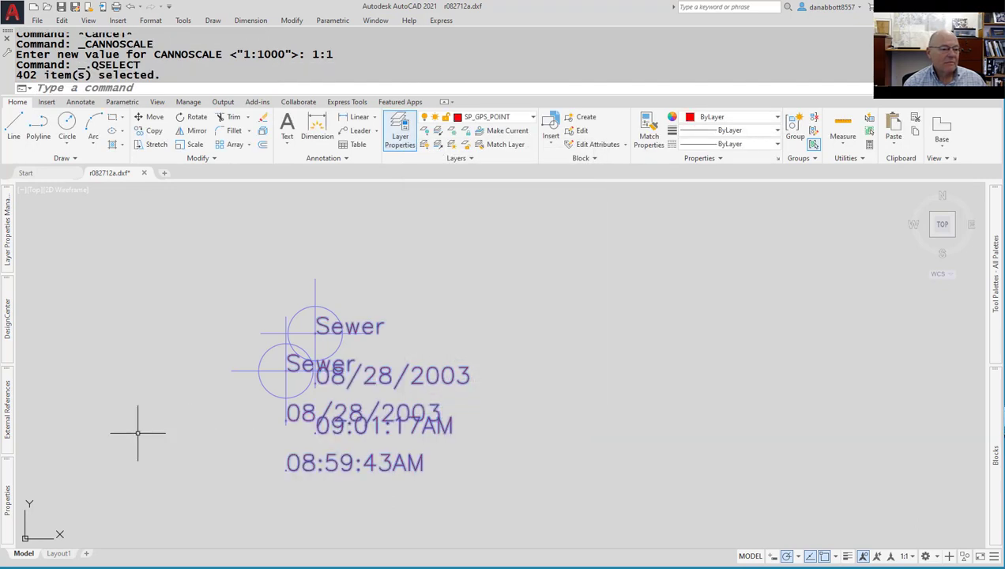
mouse_move(7, 490)
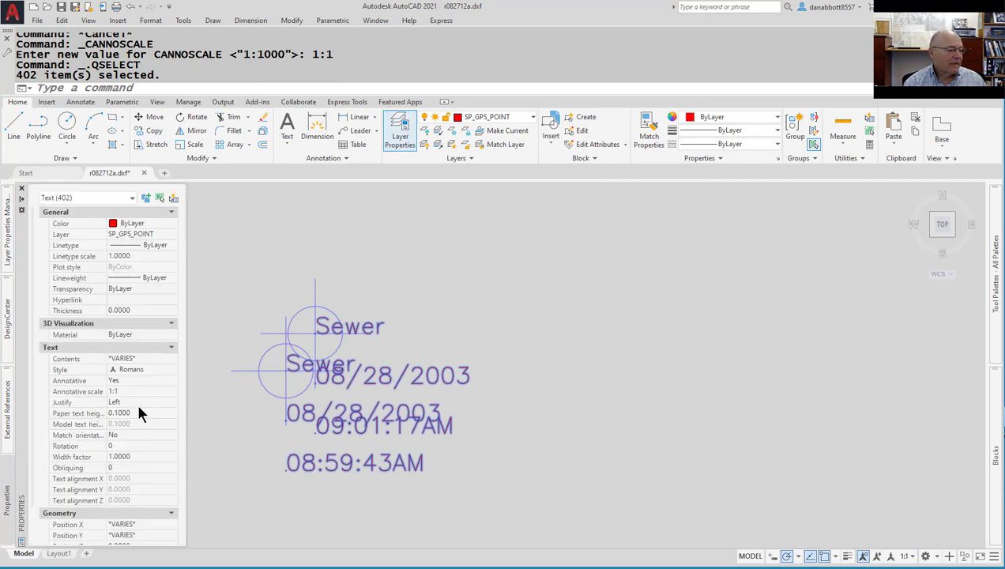
Add the 1:100 scale to the selected text's annotative object scales and clear the selection.
left_click(168, 391)
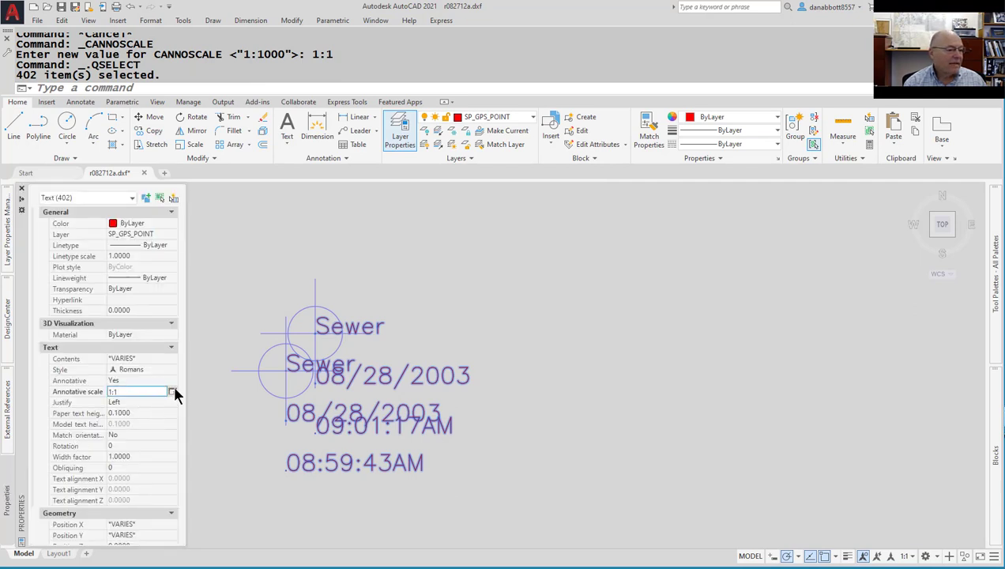
left_click(173, 391)
left_click(169, 315)
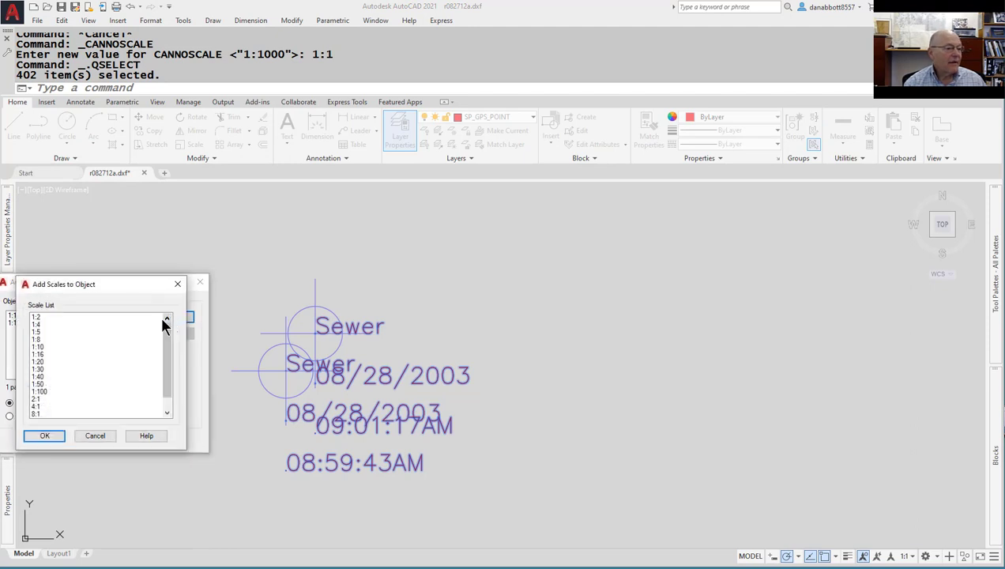
left_click(38, 392)
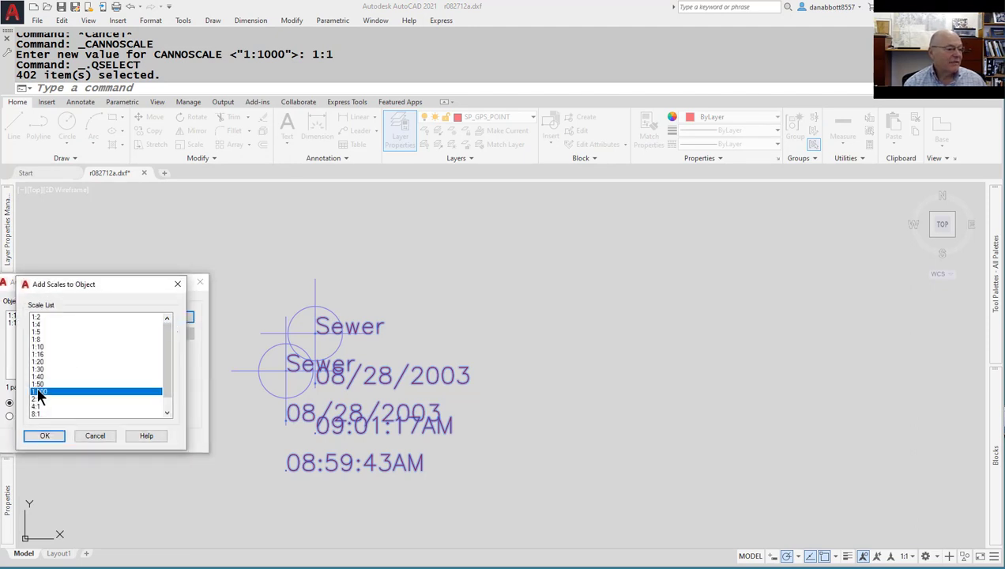
left_click(40, 436)
left_click(51, 439)
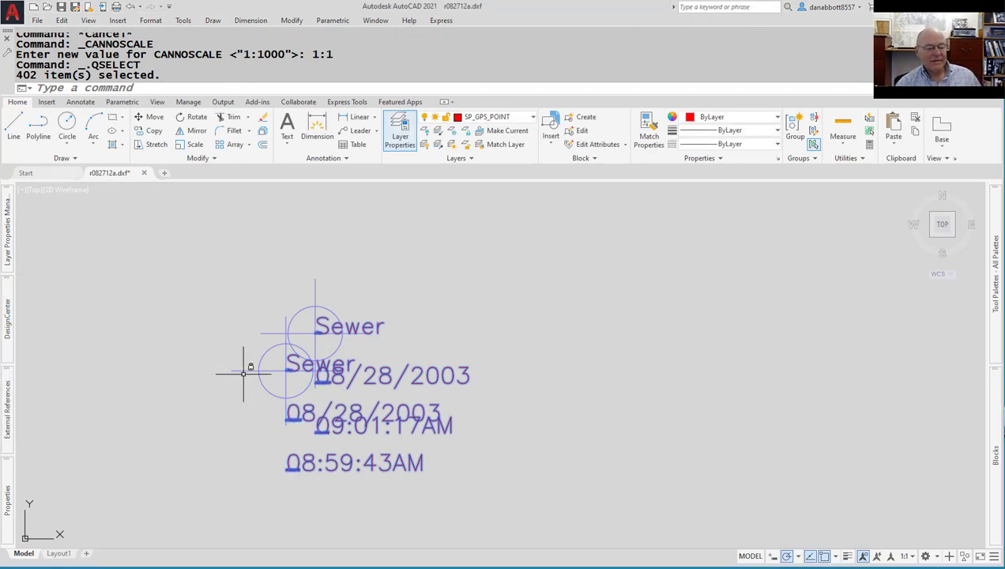
left_click(591, 405)
key("Escape")
key("Escape")
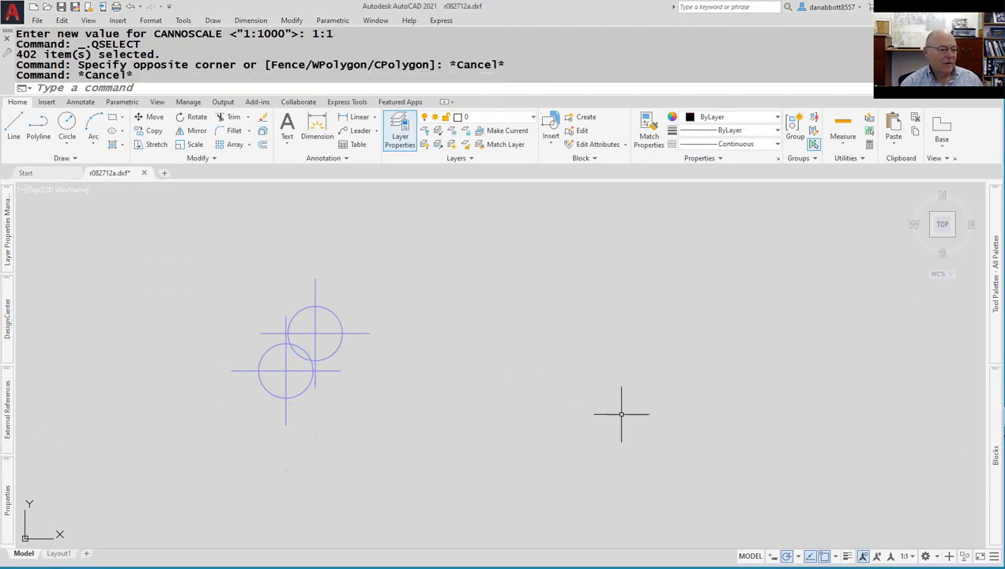
Set the annotation scale to 1:100 and check the text size beside the two overlapping points.
left_click(906, 557)
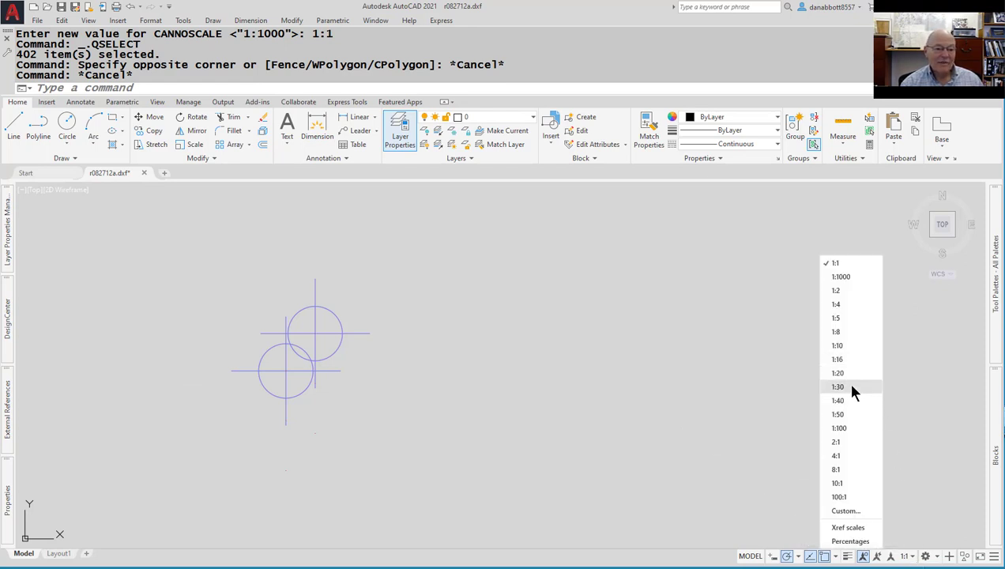
left_click(839, 428)
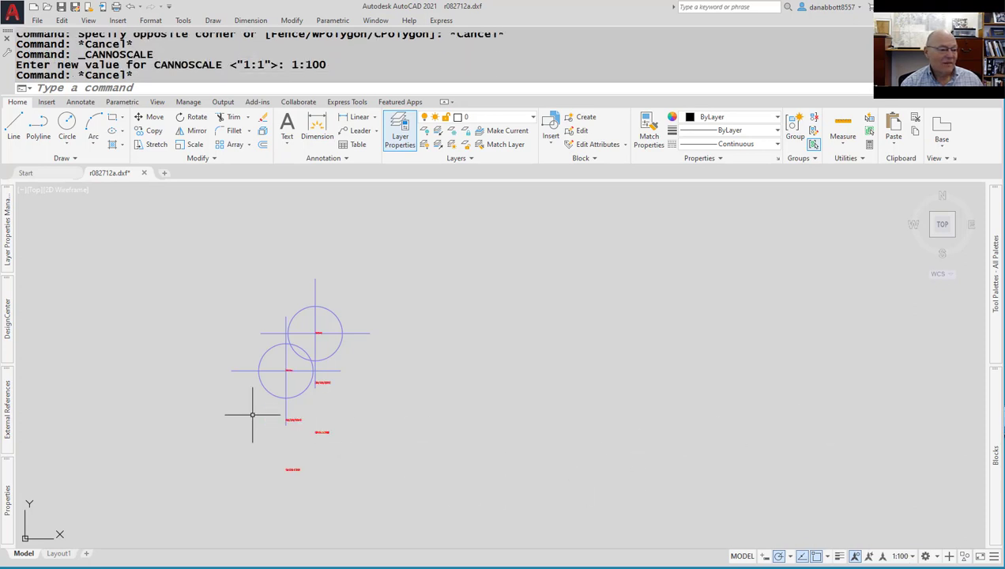
scroll(252, 414, "up", 6)
scroll(321, 417, "down", 2)
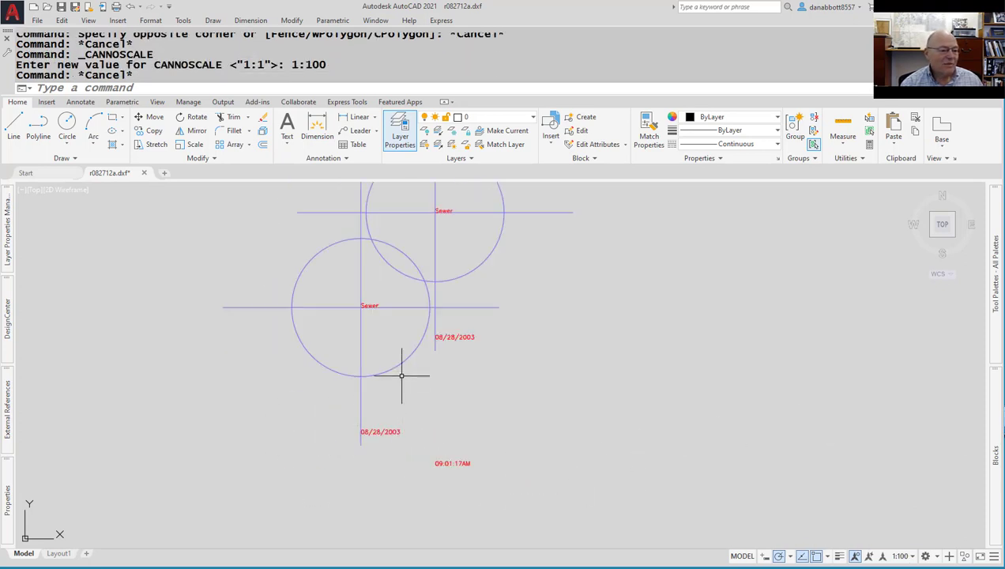
scroll(402, 376, "down", 2)
middle_click_drag(400, 370, 453, 389)
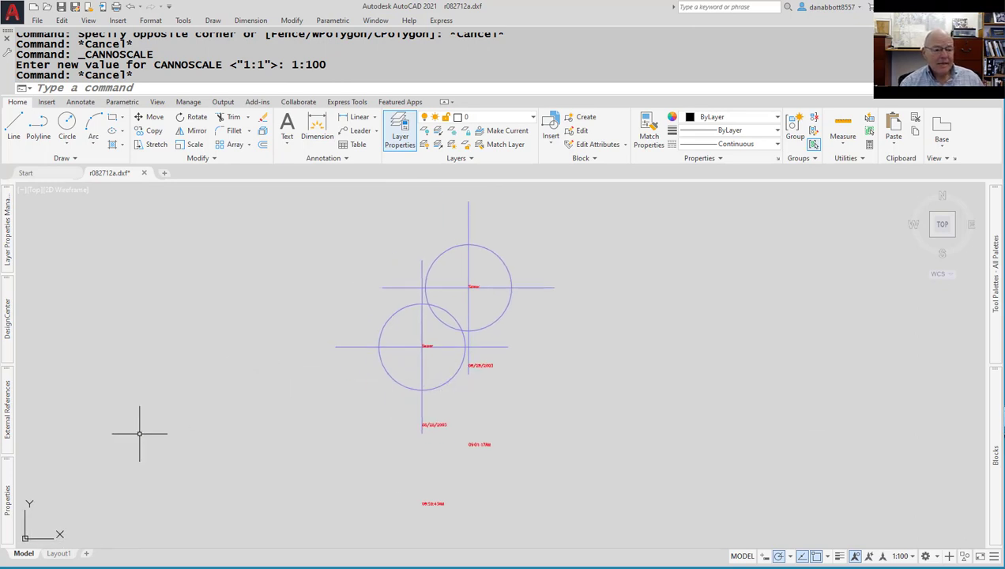
Use Quick Select on the entire drawing to select the Text objects whose contents include a slash, using the Wildcard Match operator.
left_click(8, 496)
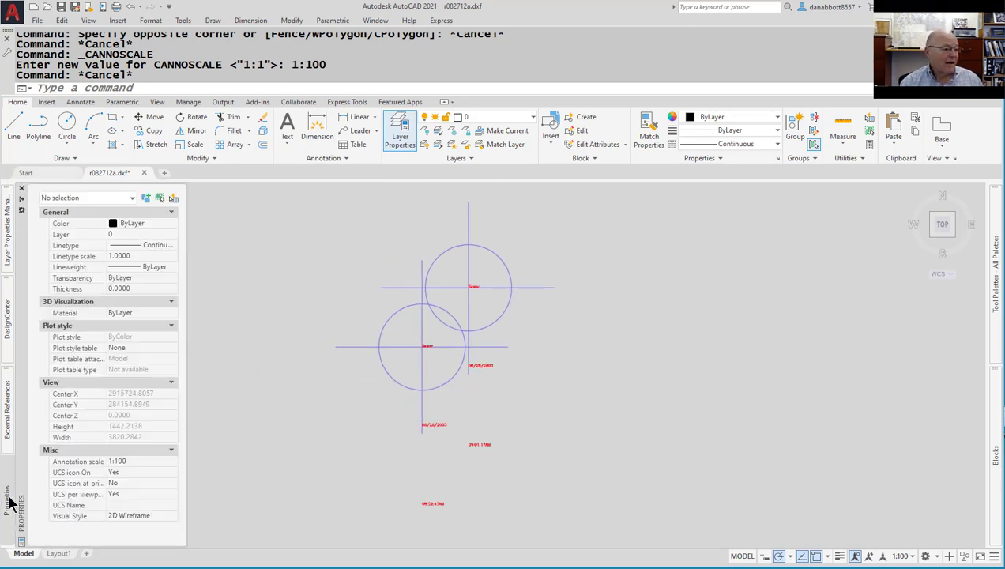
left_click(174, 199)
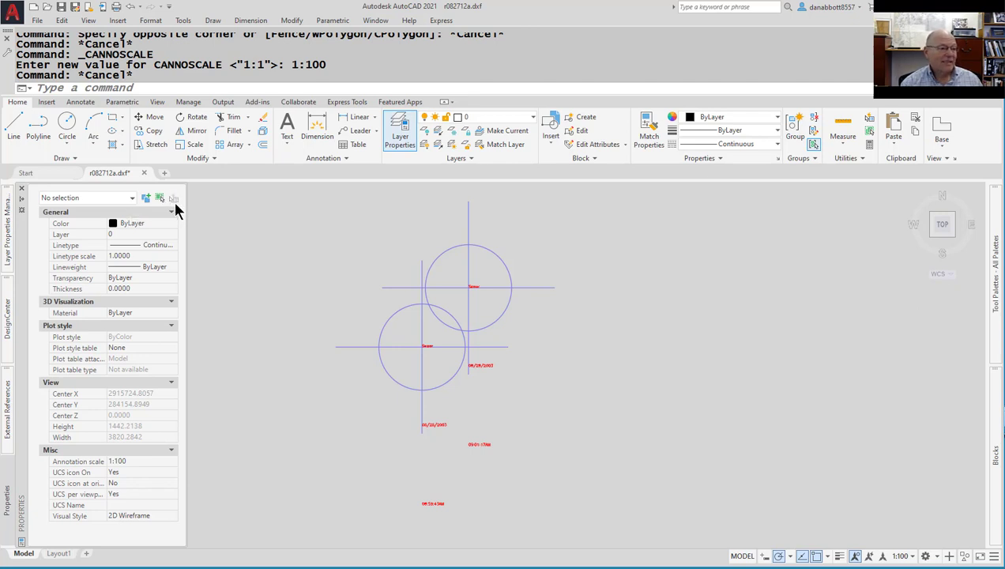
left_click(528, 193)
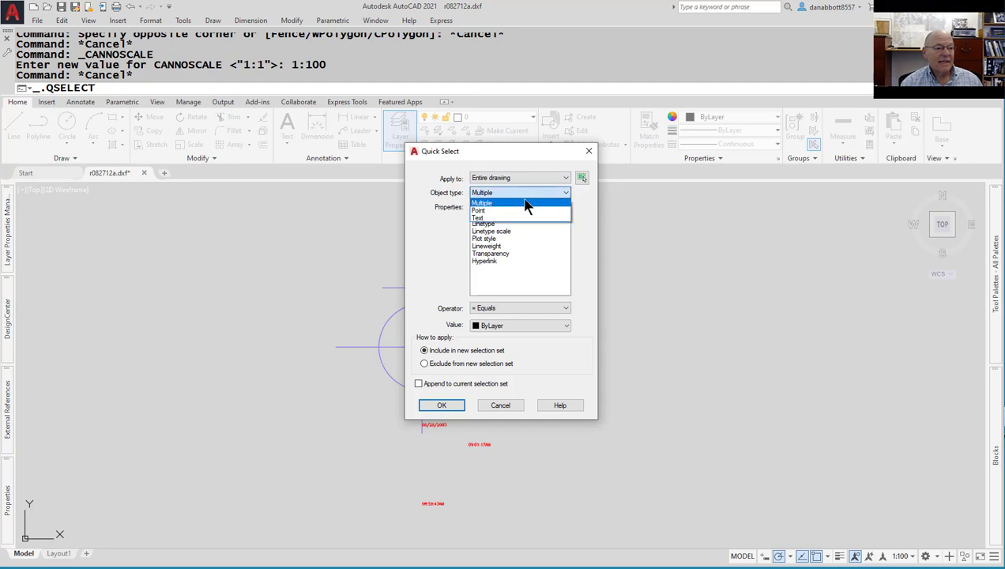
left_click(522, 217)
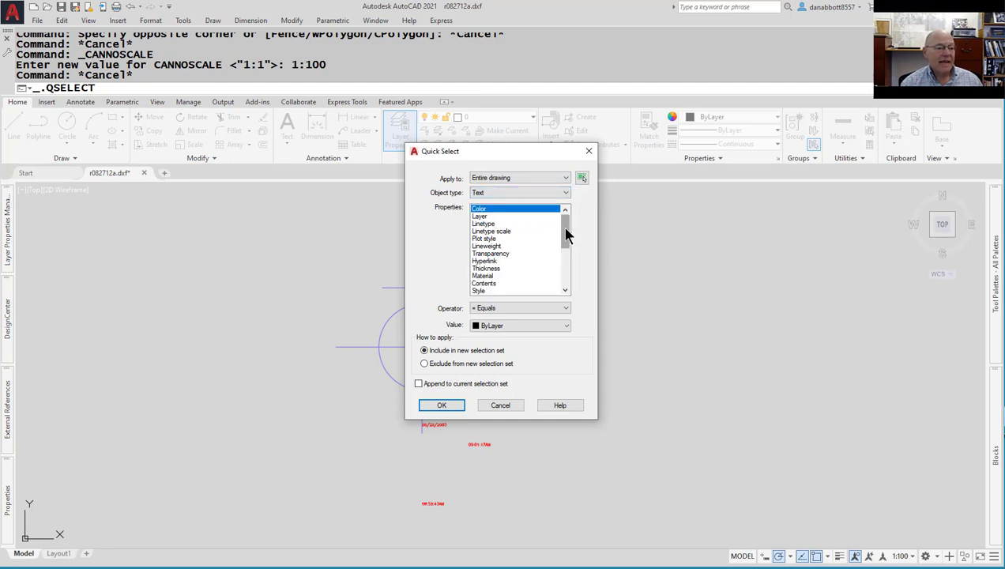
left_click_drag(566, 233, 566, 246)
left_click(490, 255)
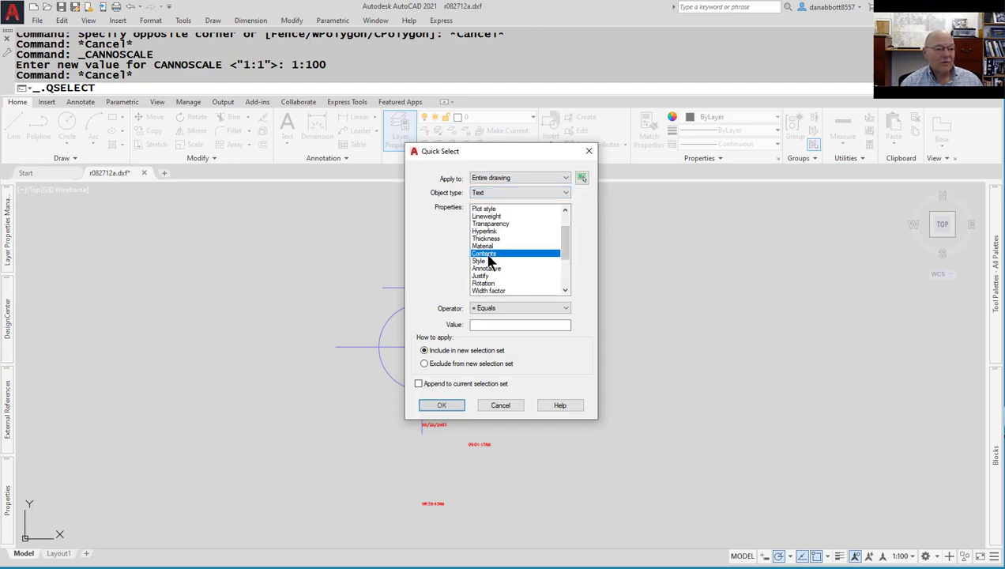
left_click(511, 308)
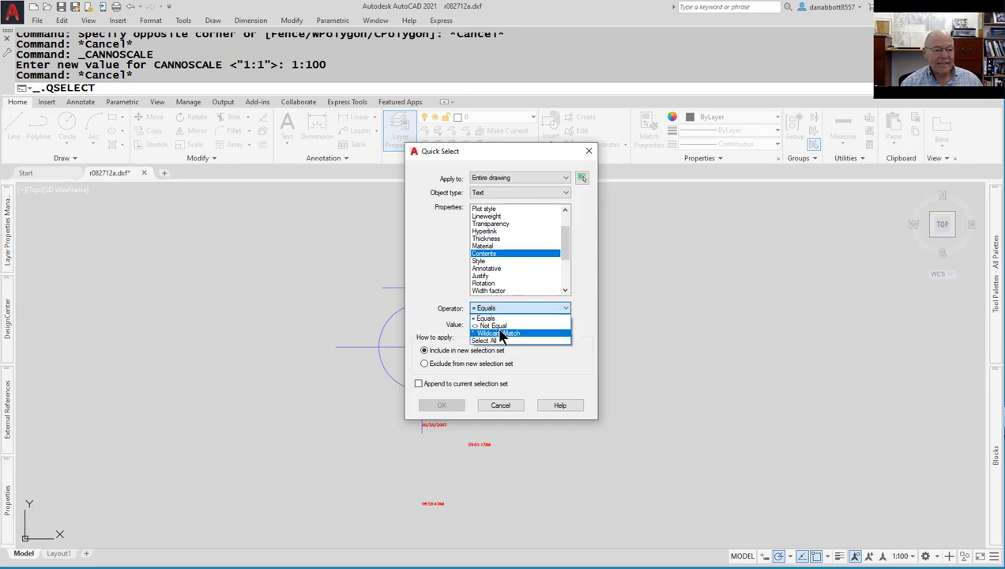
left_click(500, 334)
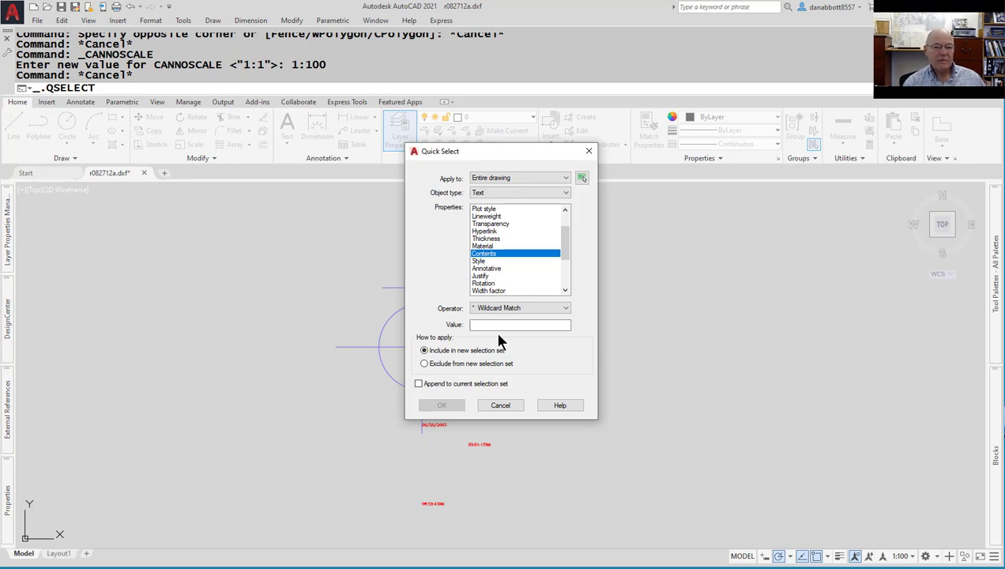
left_click(474, 325)
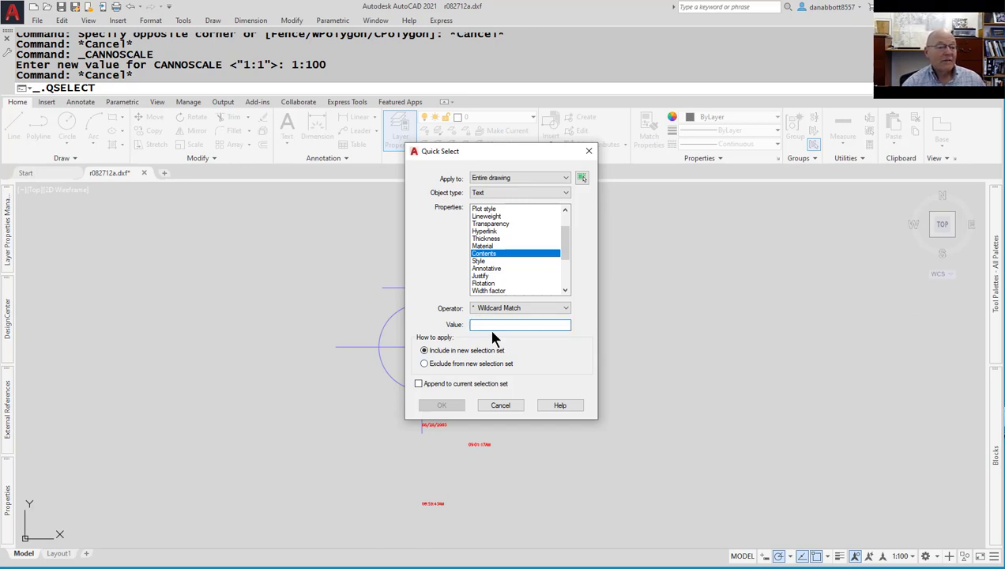
type("*")
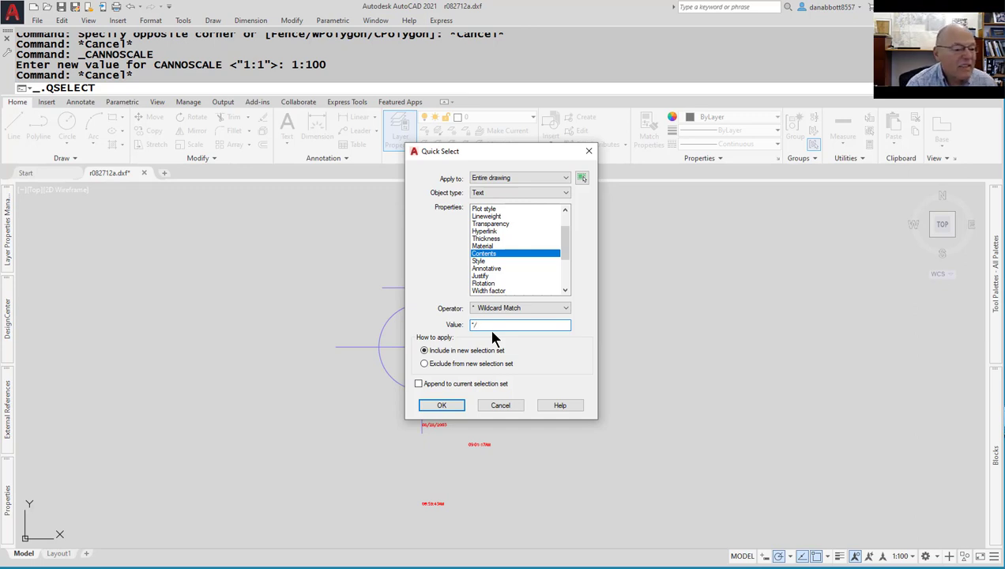
key("Return")
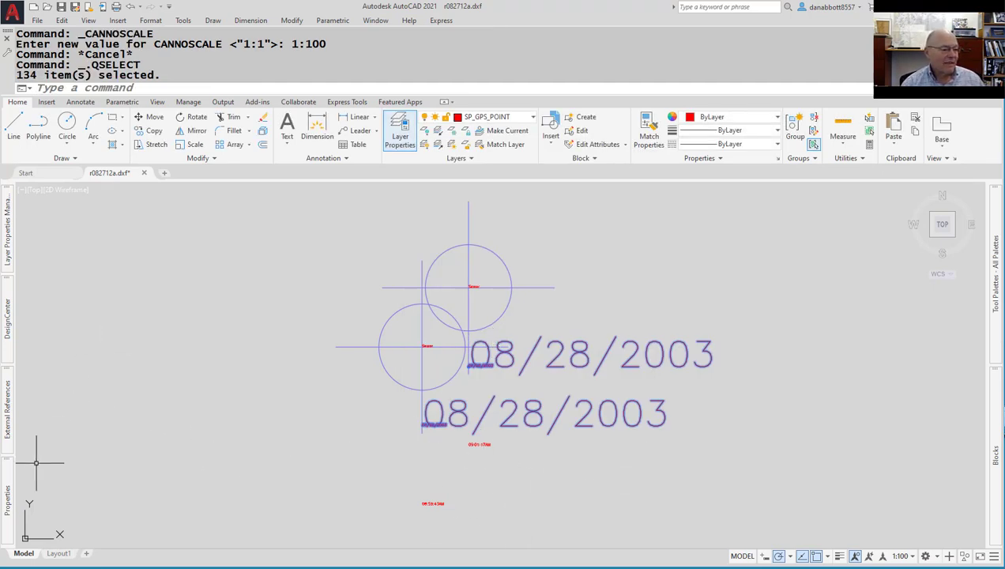
Move the selected date text to the dates layer and clear the selection.
mouse_move(8, 484)
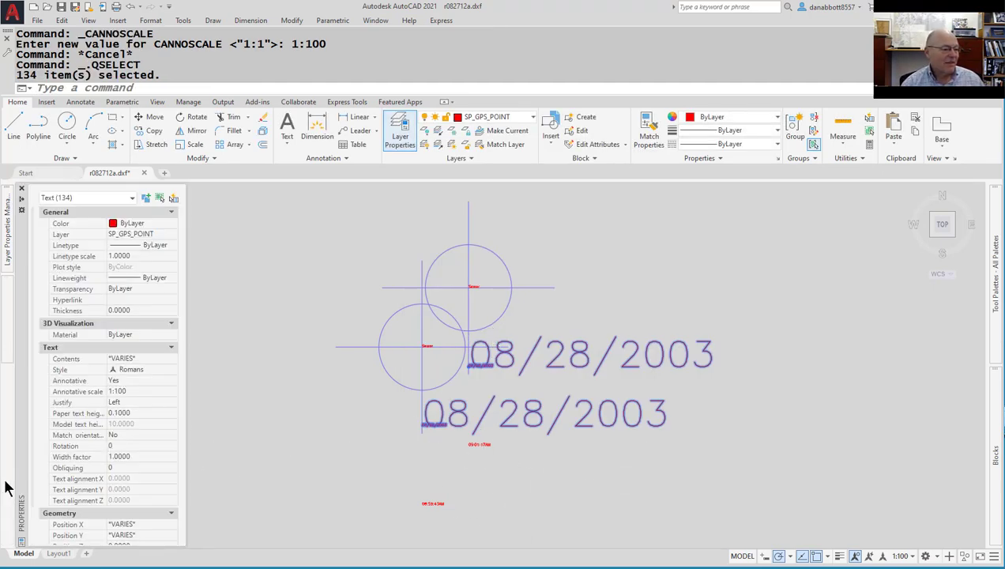
left_click(170, 234)
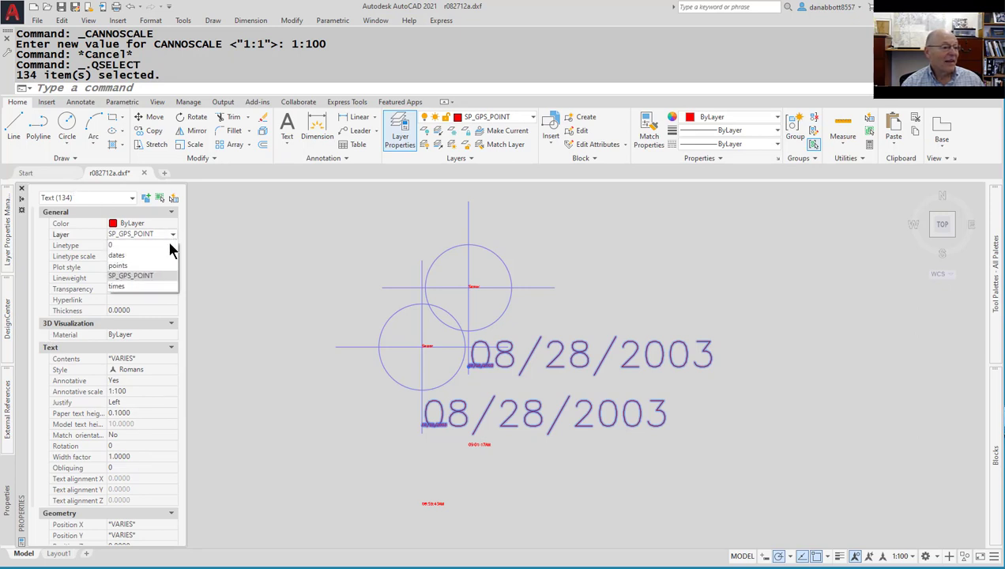
left_click(146, 256)
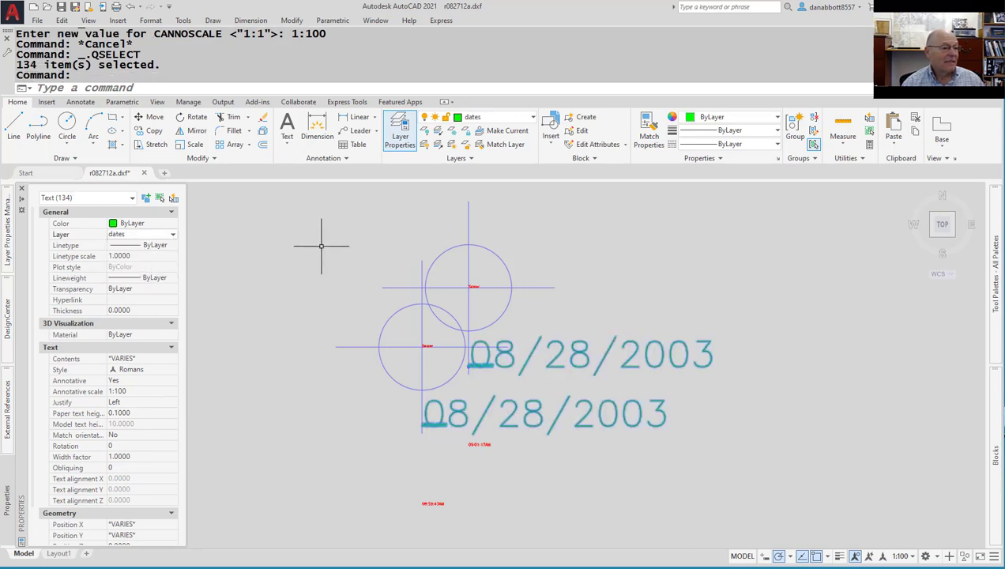
key("Escape")
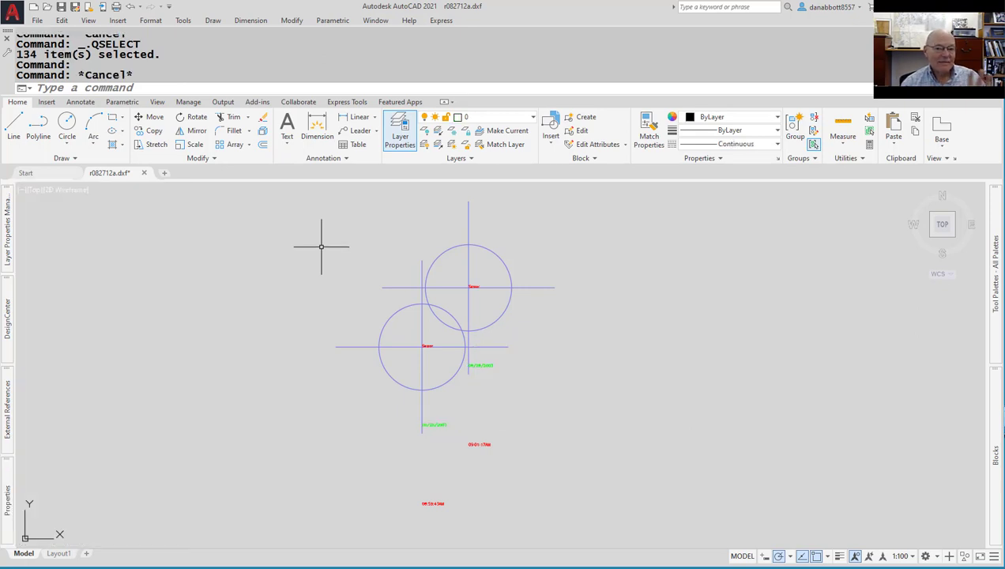
Use Quick Select on the entire drawing to select the Text objects whose contents wildcard-match *:*.
mouse_move(8, 494)
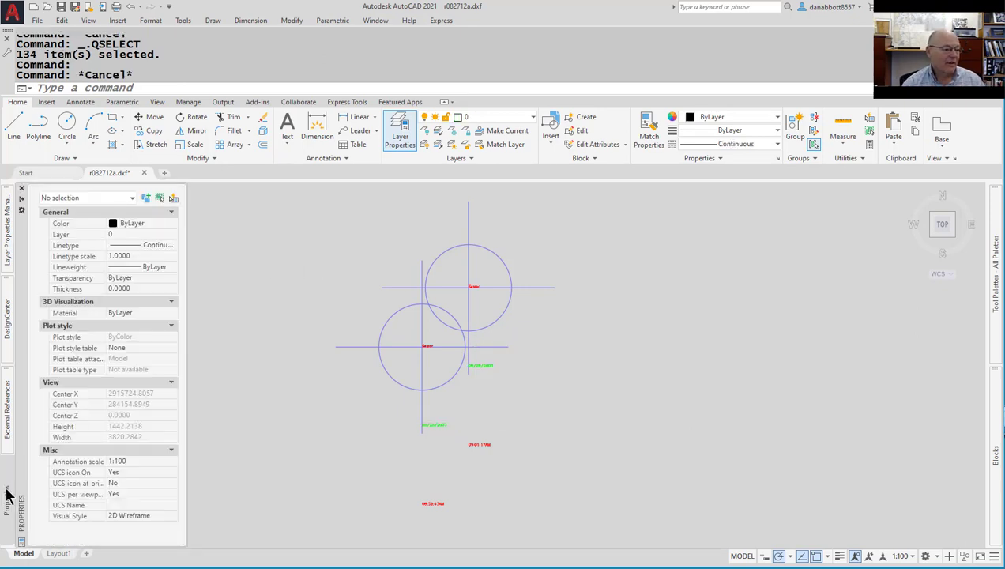
left_click(172, 199)
left_click(517, 192)
left_click(499, 217)
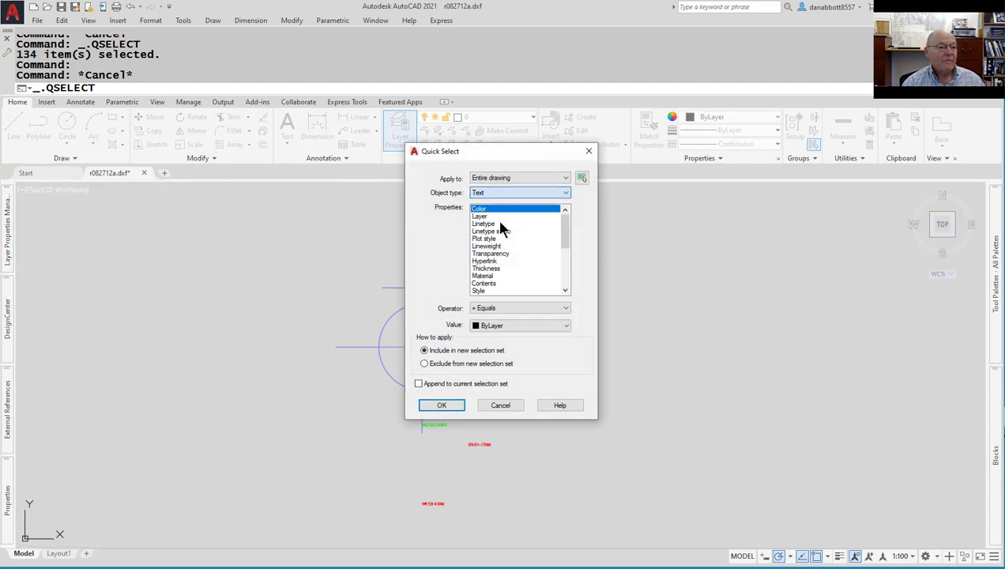
left_click(484, 282)
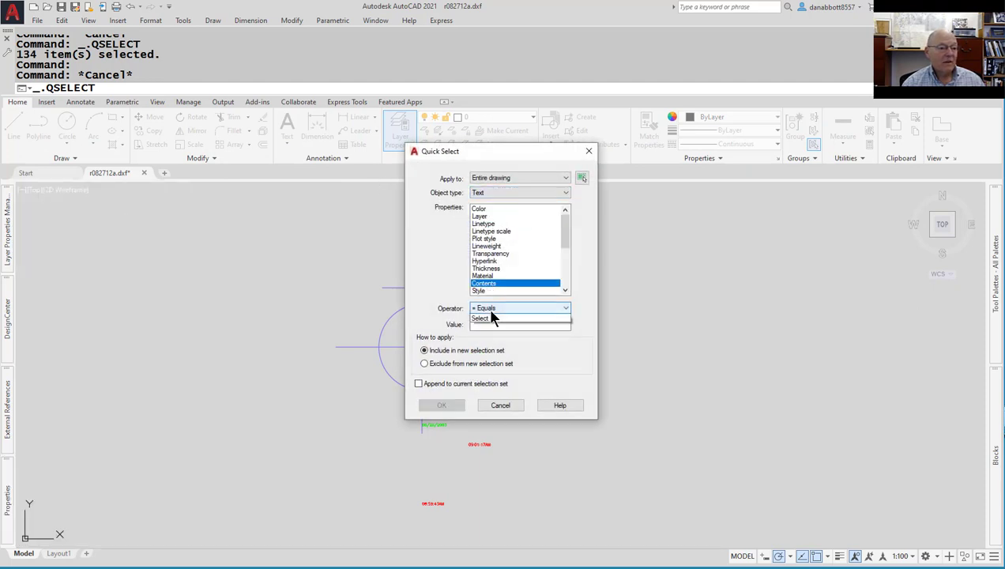
left_click(494, 308)
left_click(493, 334)
left_click(487, 325)
type("*")
type("1")
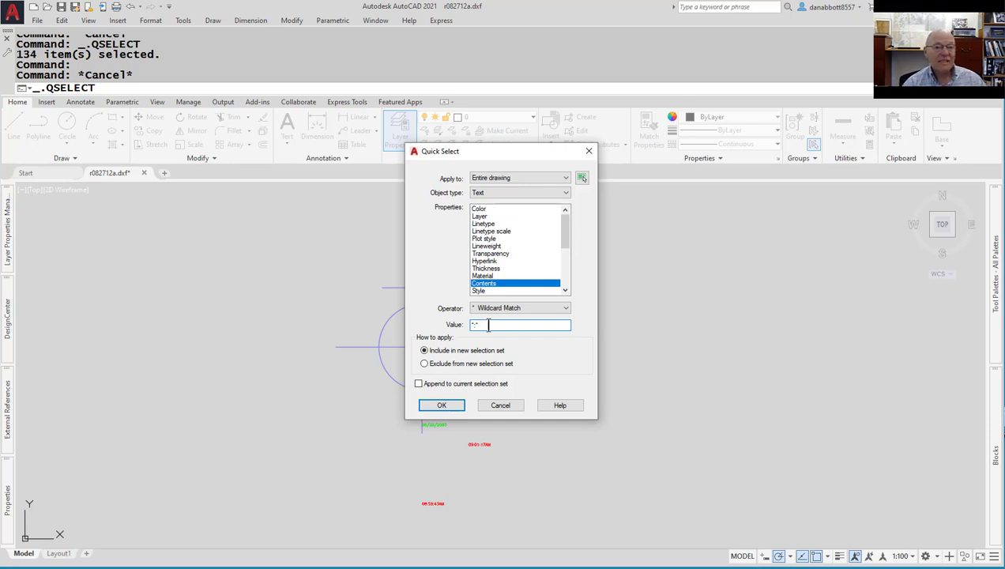
key("Return")
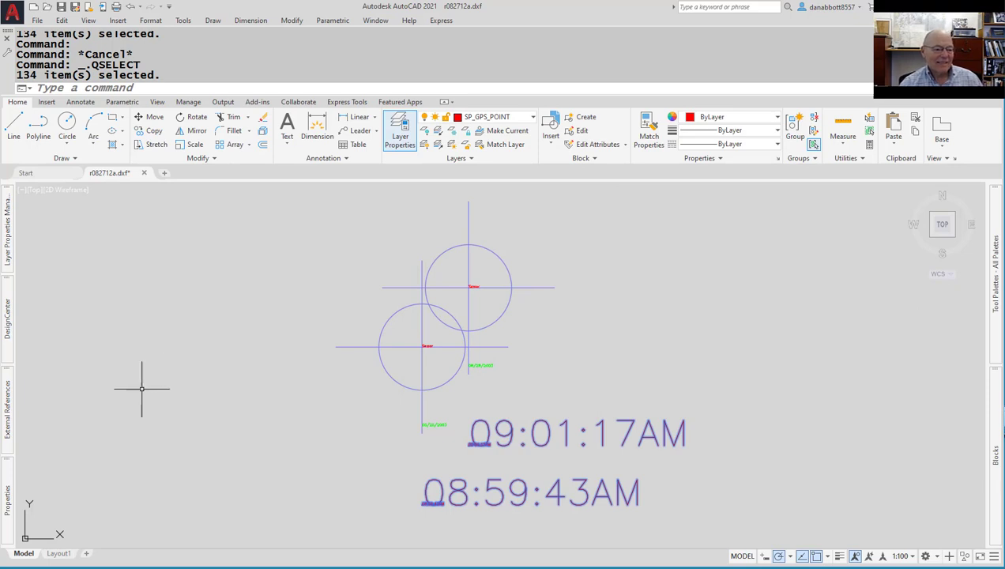
Move the selected time text to the times layer and clear the selection.
mouse_move(10, 482)
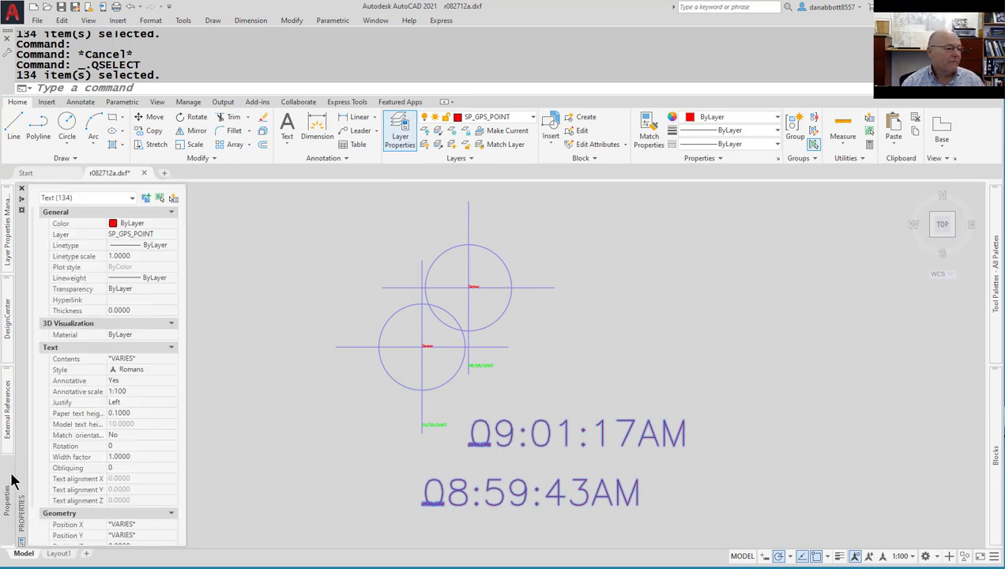
left_click(144, 235)
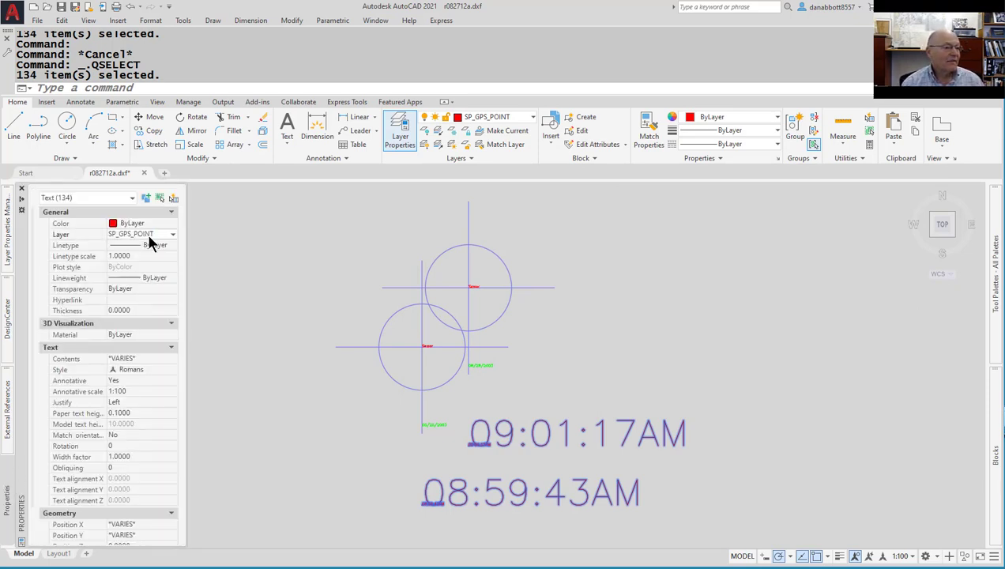
left_click(172, 234)
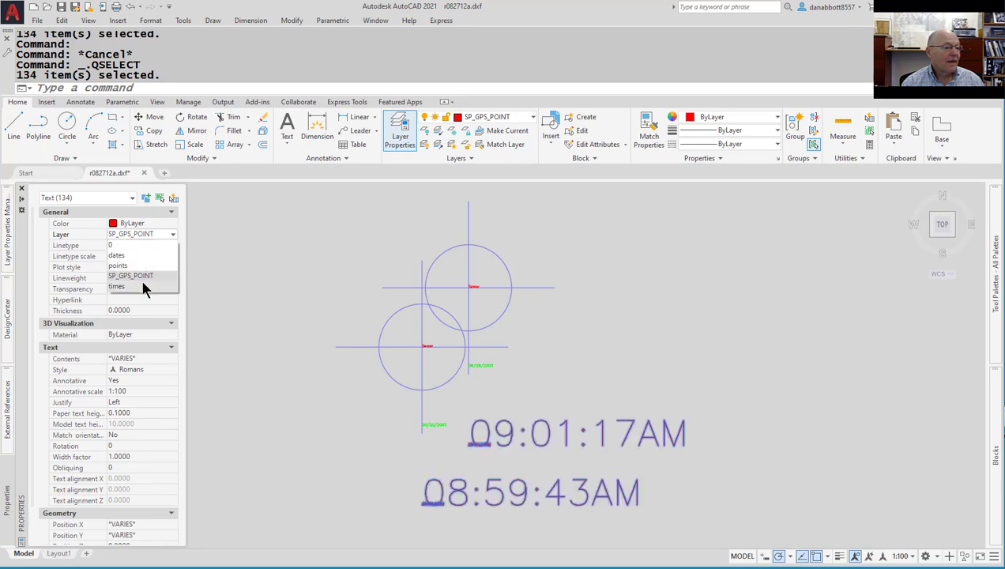
left_click(141, 286)
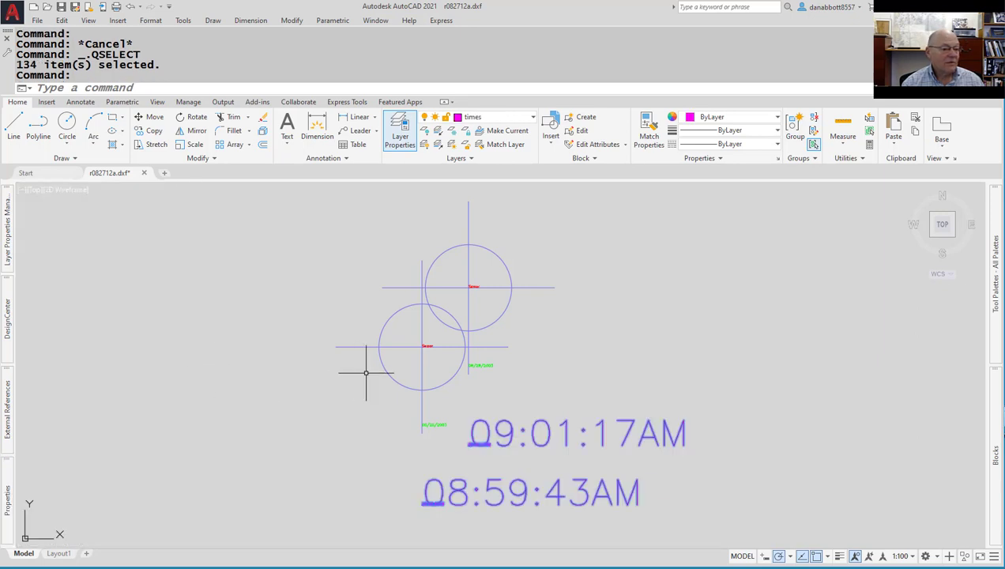
key("Escape")
key("Escape")
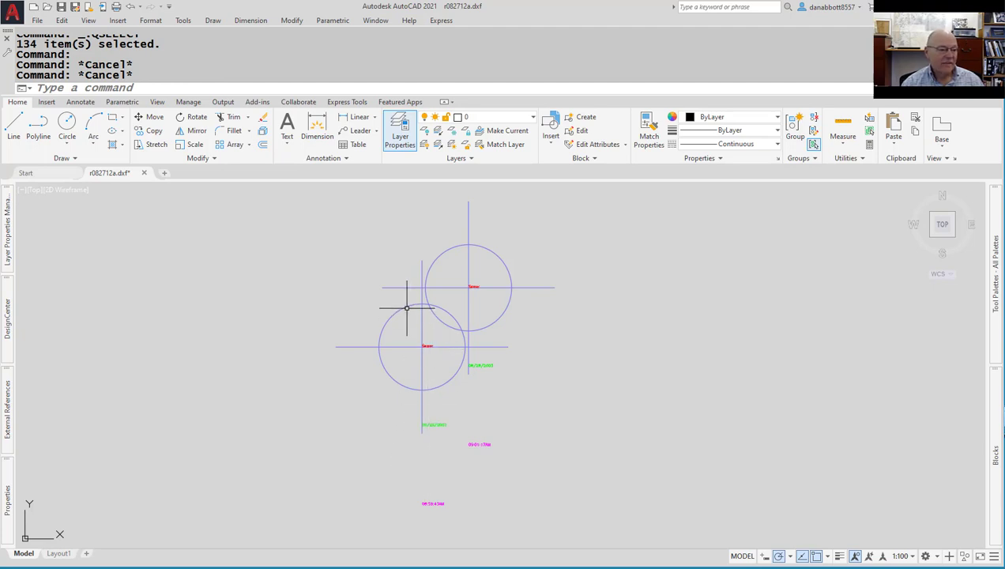
Regenerate the model and inspect the layer and color of the lower Sewer point.
type("re")
key("Return")
scroll(431, 358, "up", 4)
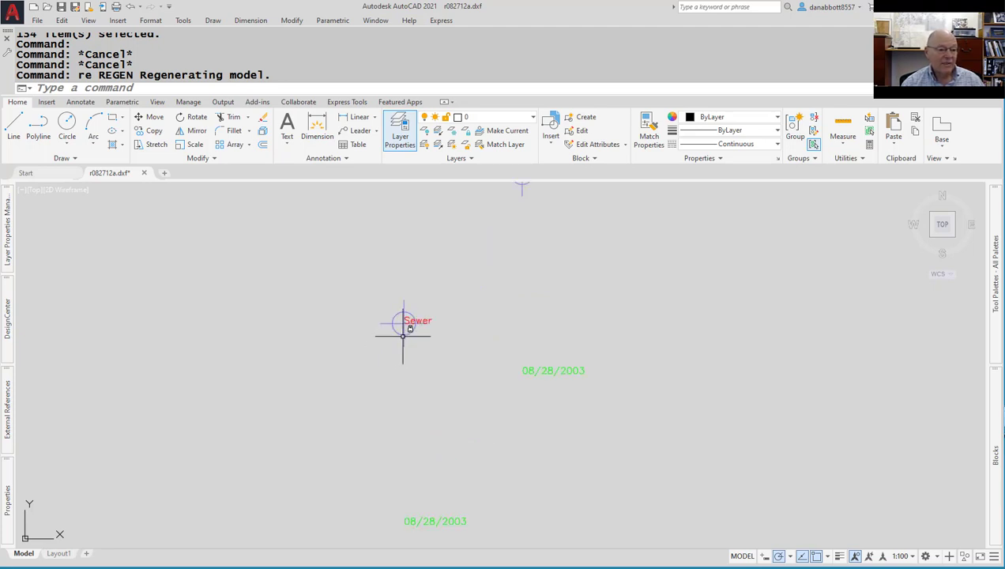
mouse_move(403, 336)
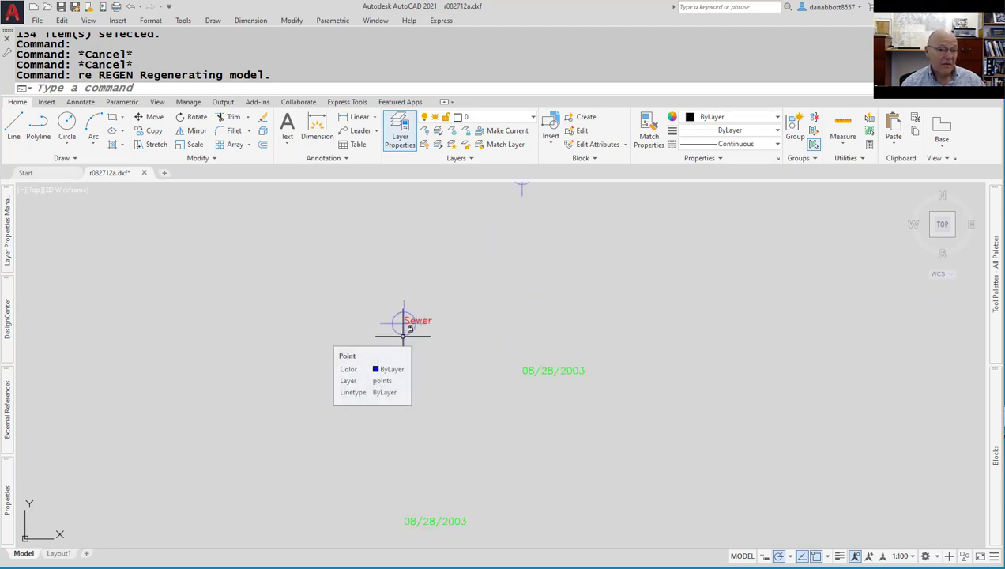
Try to move the lower Sewer point symbol on the locked points layer.
left_click(403, 336)
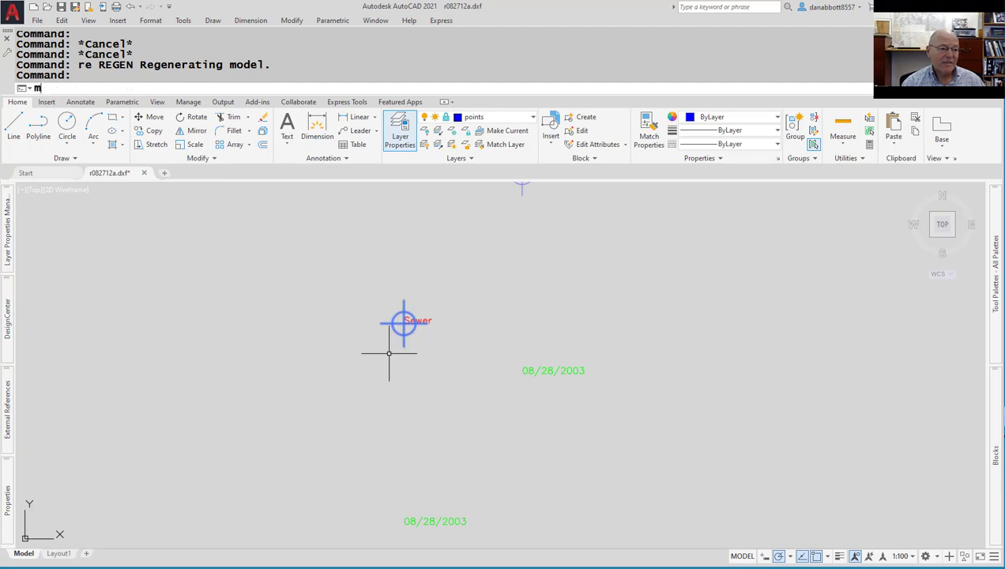
type("m")
key("Return")
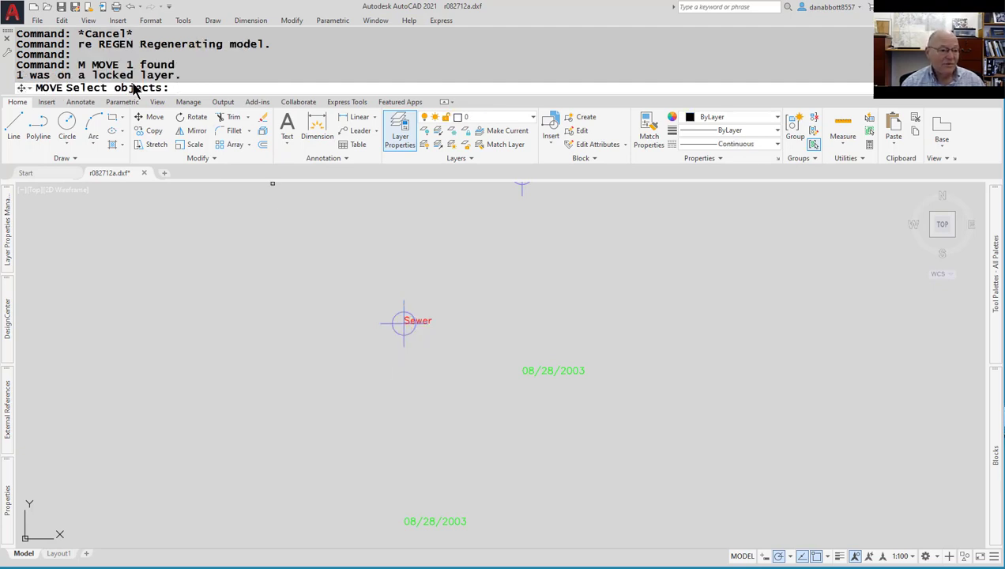
key("Escape")
key("Escape")
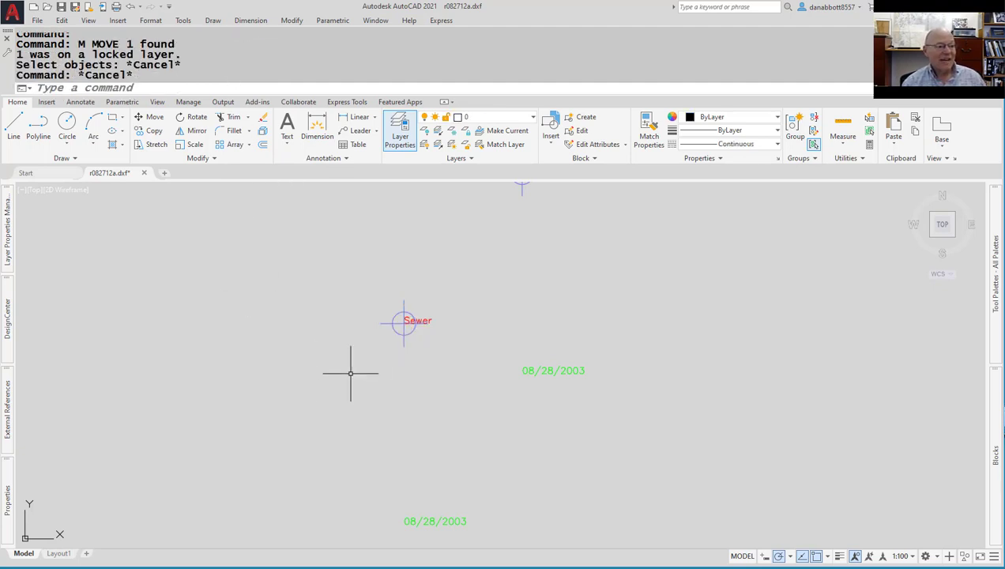
Use Quick Select on the entire drawing to select every object whose layer equals dates.
scroll(365, 376, "down", 2)
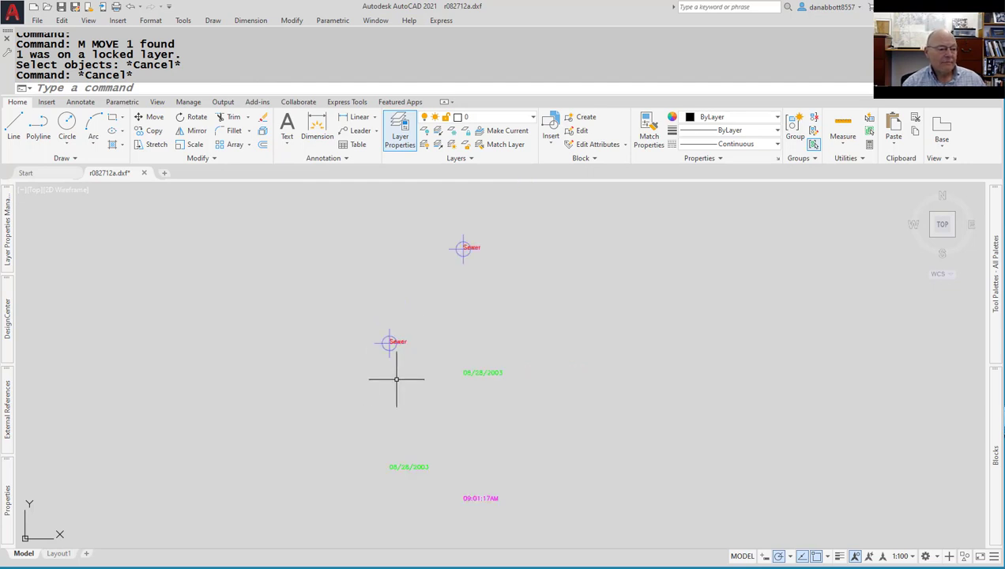
mouse_move(397, 380)
middle_mouse_down()
mouse_move(399, 364)
mouse_move(455, 310)
mouse_move(440, 327)
middle_mouse_up()
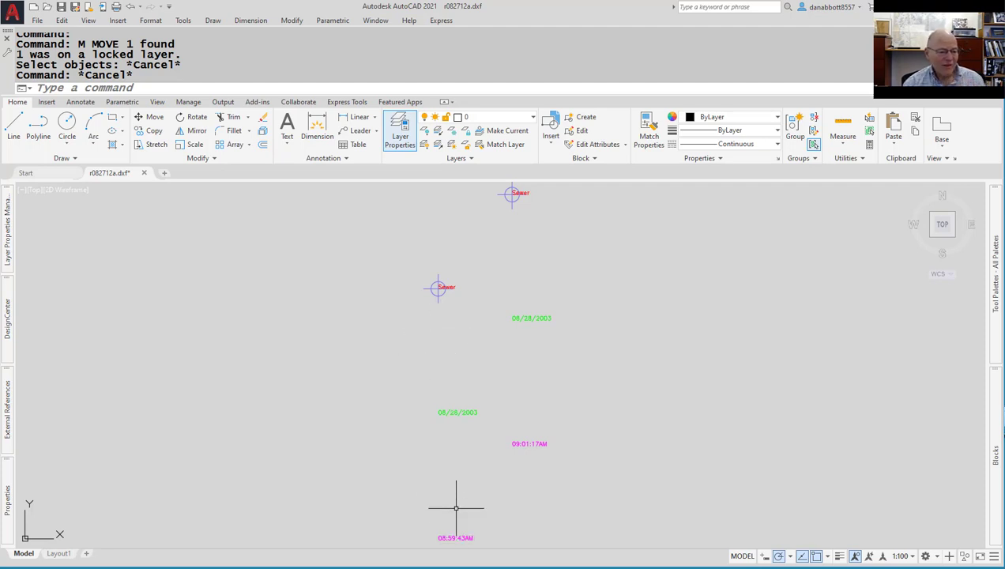
scroll(468, 515, "down", 8)
scroll(470, 477, "up", 3)
scroll(470, 477, "up", 4)
mouse_move(466, 479)
middle_mouse_down()
mouse_move(426, 446)
mouse_move(350, 427)
mouse_move(370, 415)
middle_mouse_up()
scroll(426, 433, "up", 2)
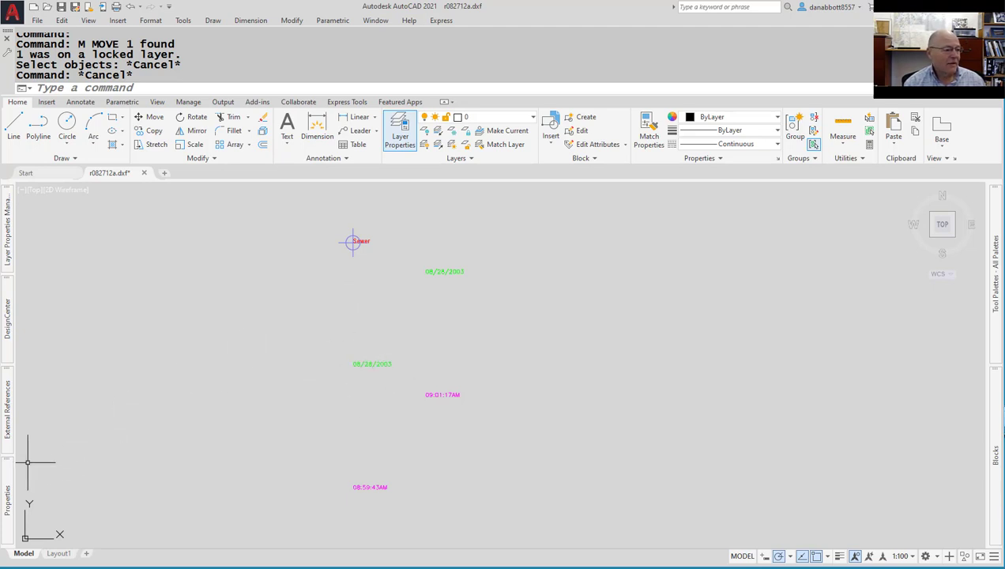
mouse_move(10, 480)
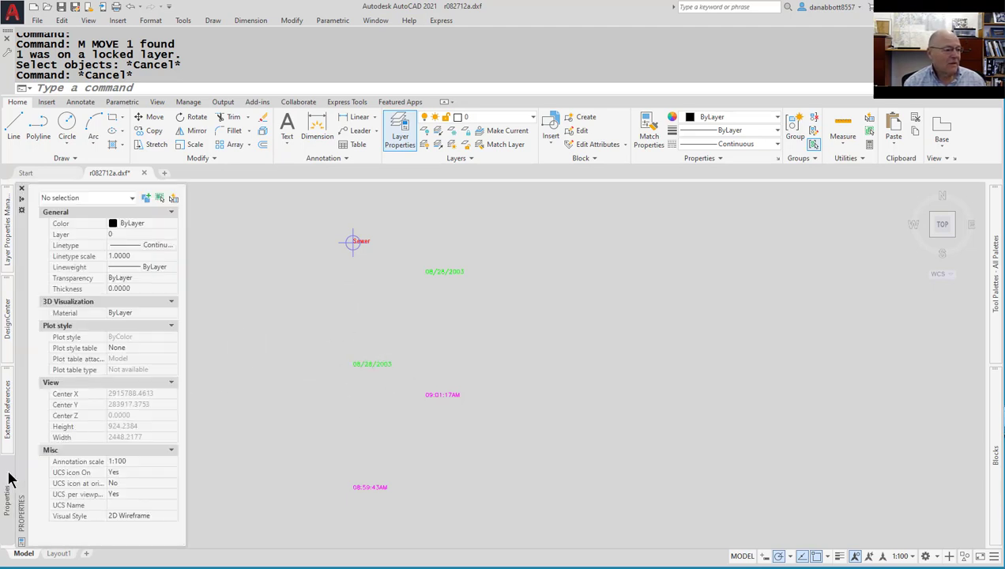
left_click(173, 198)
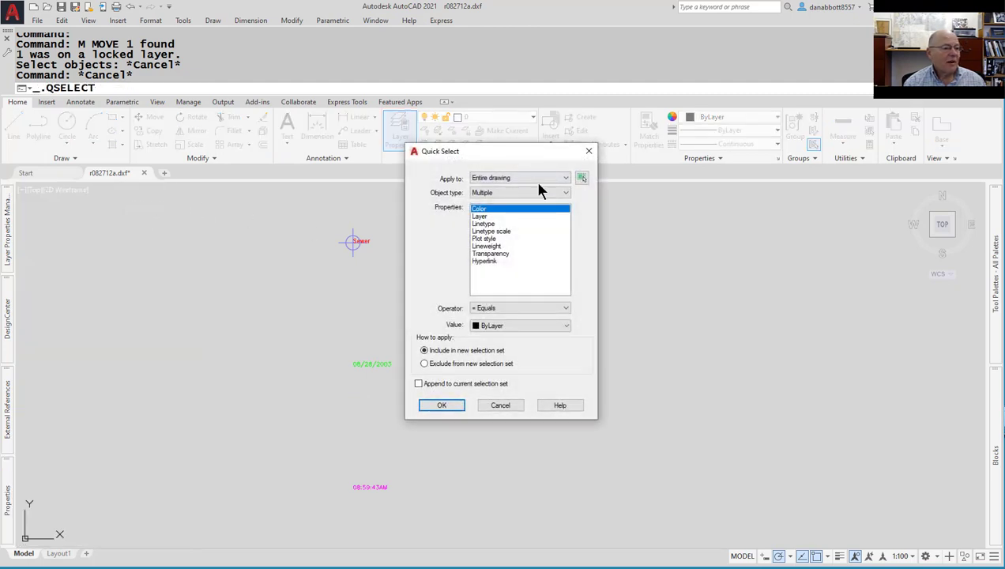
left_click(525, 197)
left_click(522, 202)
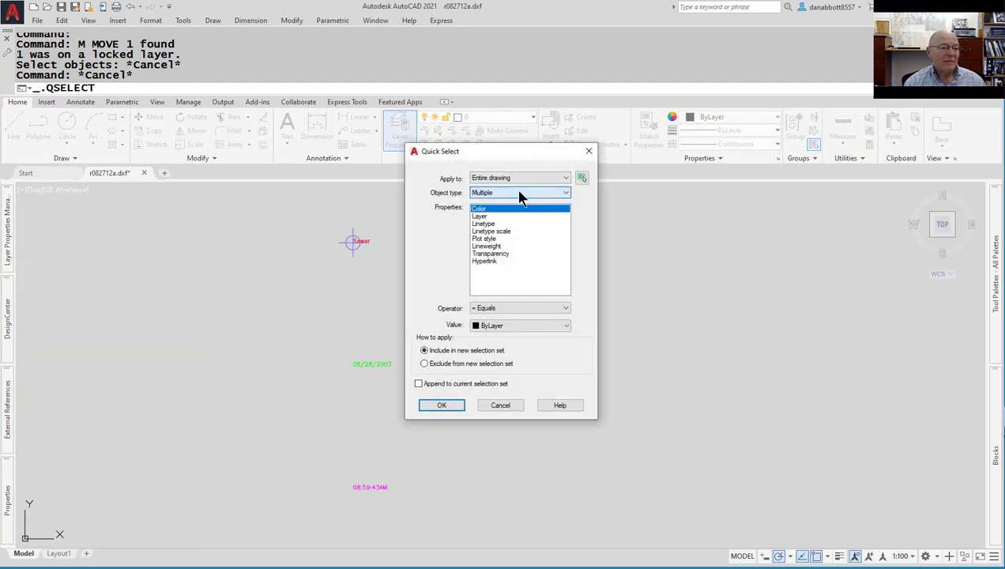
left_click(481, 217)
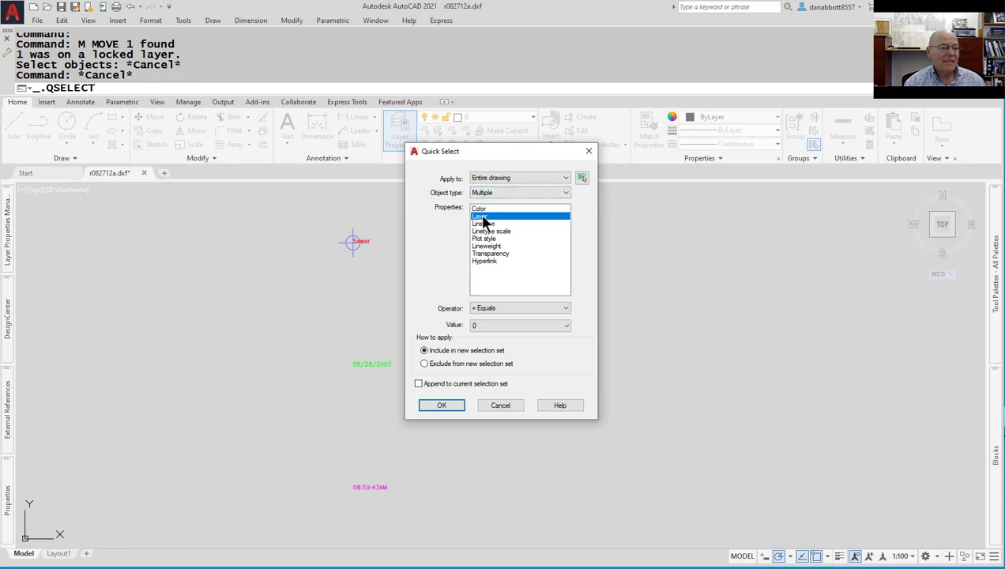
left_click(494, 327)
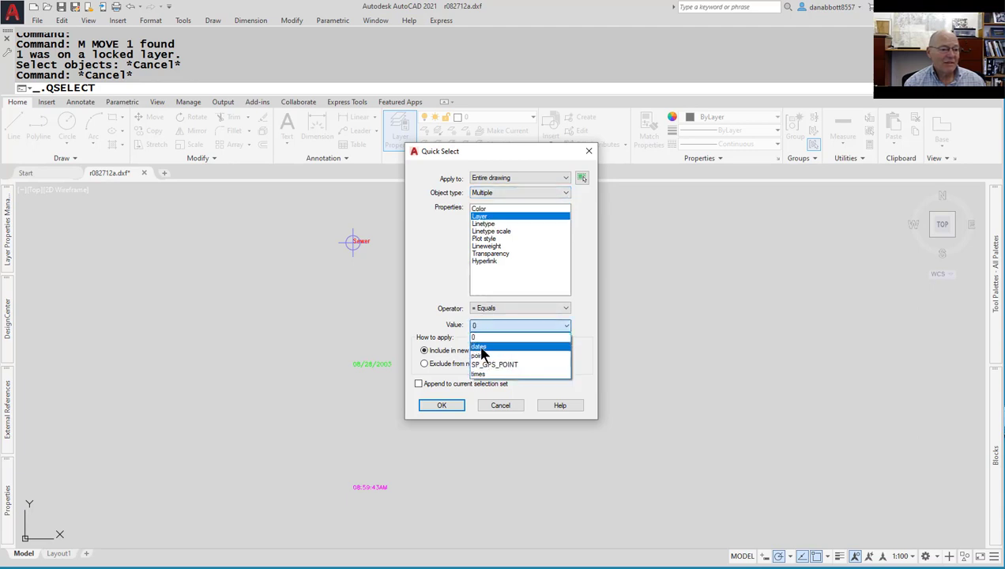
left_click(480, 348)
left_click(456, 406)
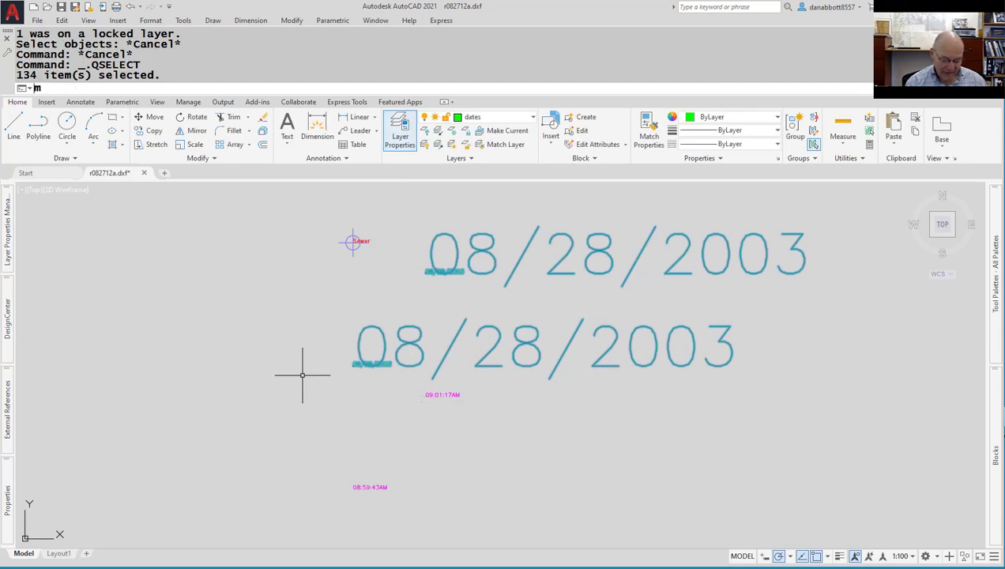
Move the selected dates straight up from the lower date's insertion point to just below its Sewer label.
type("m")
key("Return")
type("ins")
key("Return")
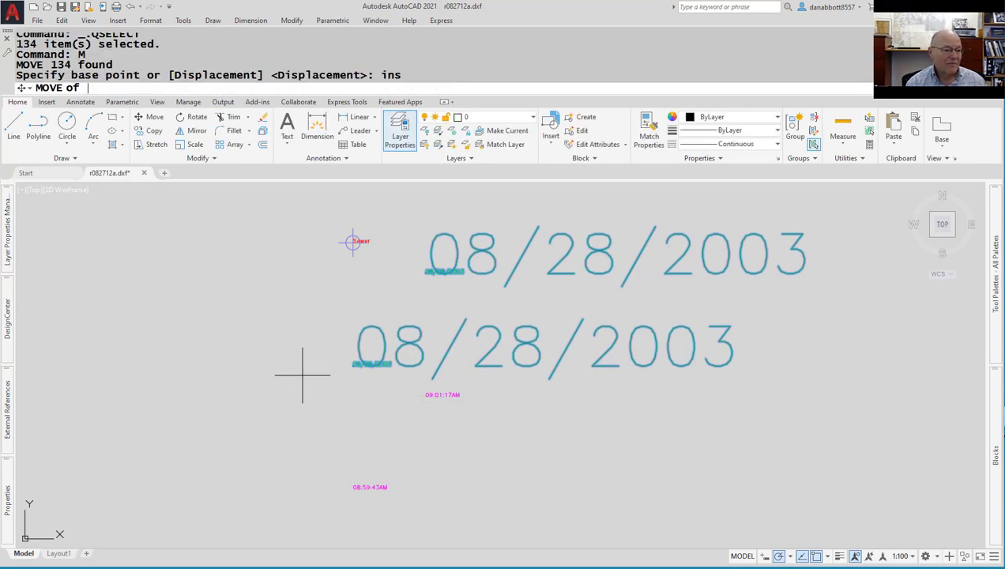
left_click(352, 363)
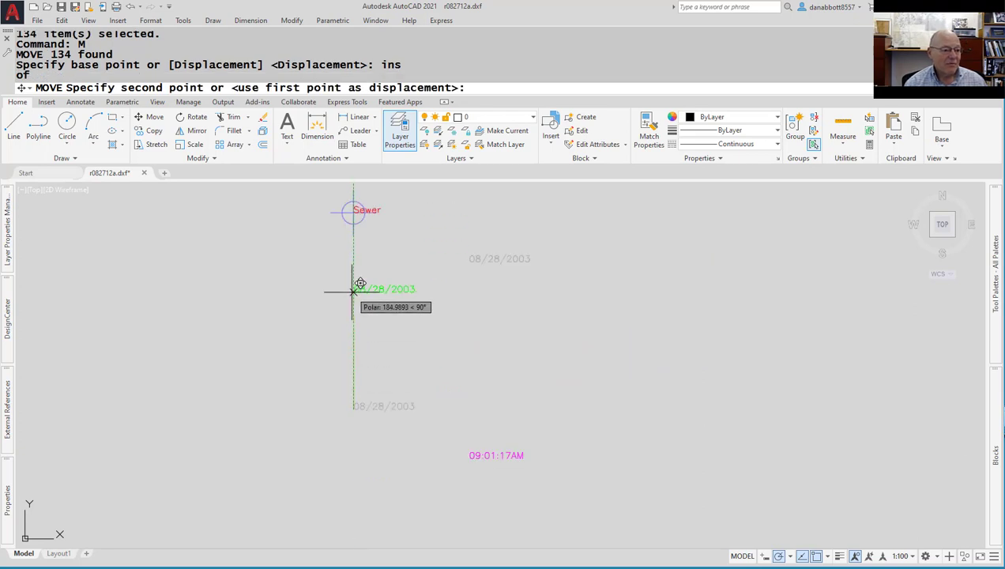
scroll(359, 283, "up", 6)
scroll(395, 426, "down", 4)
scroll(408, 415, "up", 10)
middle_click_drag(389, 266, 393, 386)
scroll(352, 478, "down", 2)
mouse_move(314, 502)
middle_mouse_down()
mouse_move(330, 449)
mouse_move(325, 505)
mouse_move(341, 401)
mouse_move(337, 466)
middle_mouse_up()
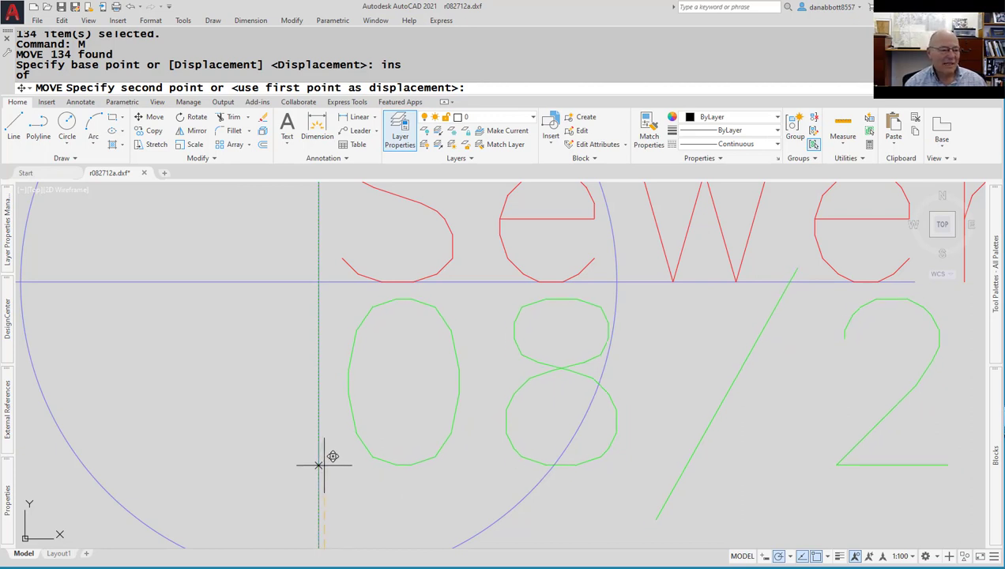
left_click(318, 468)
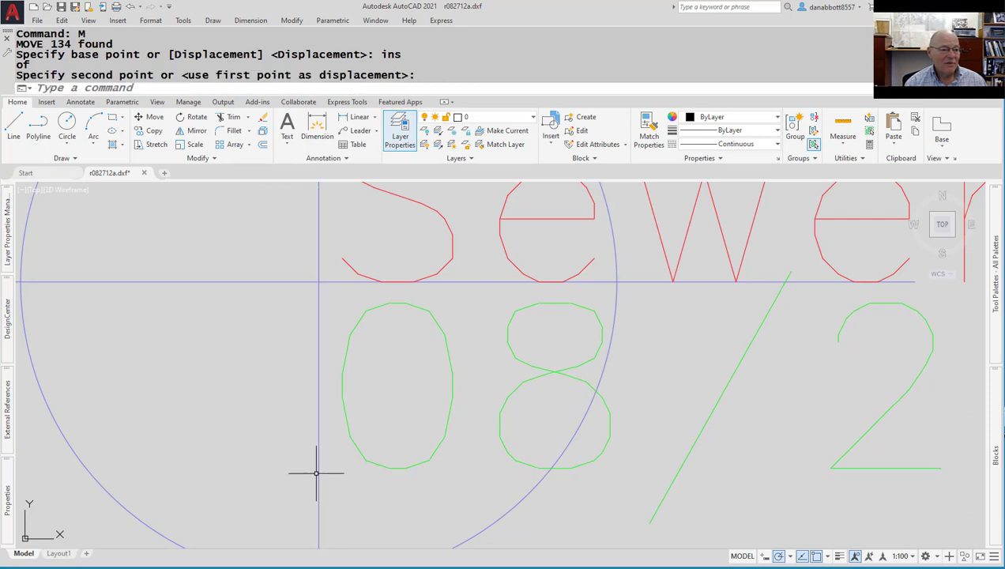
Use Quick Select on the entire drawing to select every object whose layer equals times.
scroll(336, 520, "down", 3)
scroll(427, 499, "down", 3)
scroll(430, 503, "down", 3)
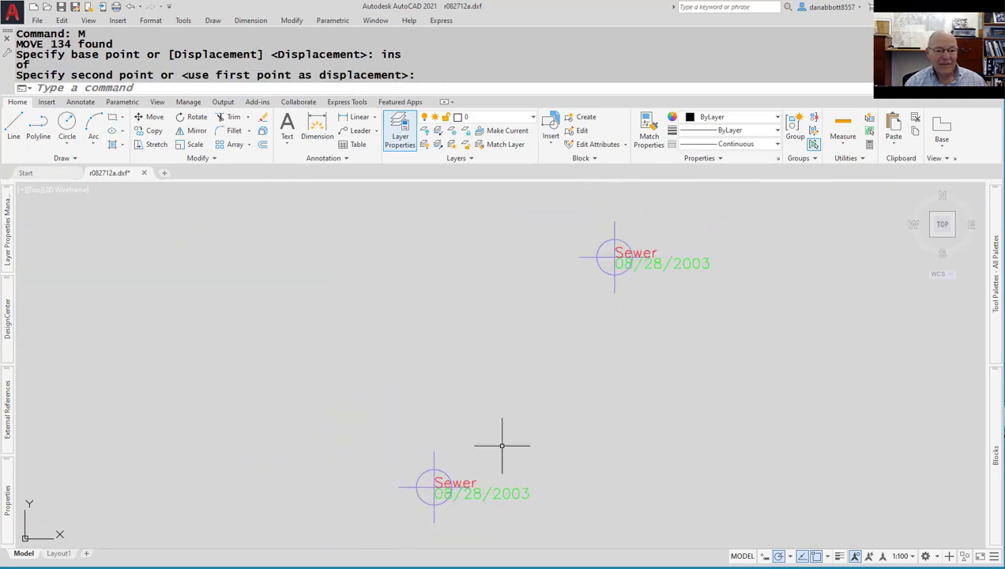
scroll(467, 434, "down", 2)
middle_click_drag(446, 511, 433, 303)
scroll(434, 306, "down", 2)
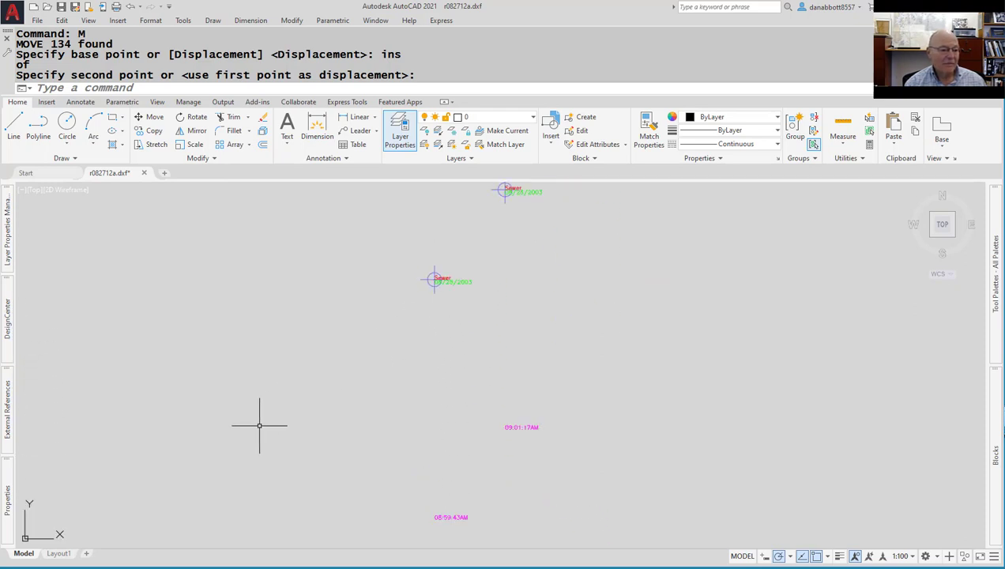
mouse_move(13, 478)
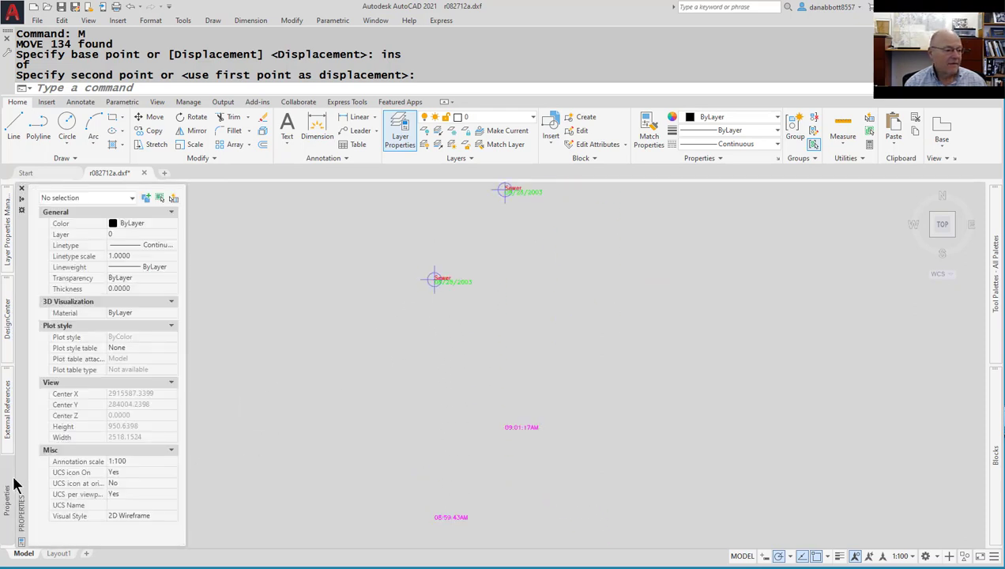
left_click(174, 198)
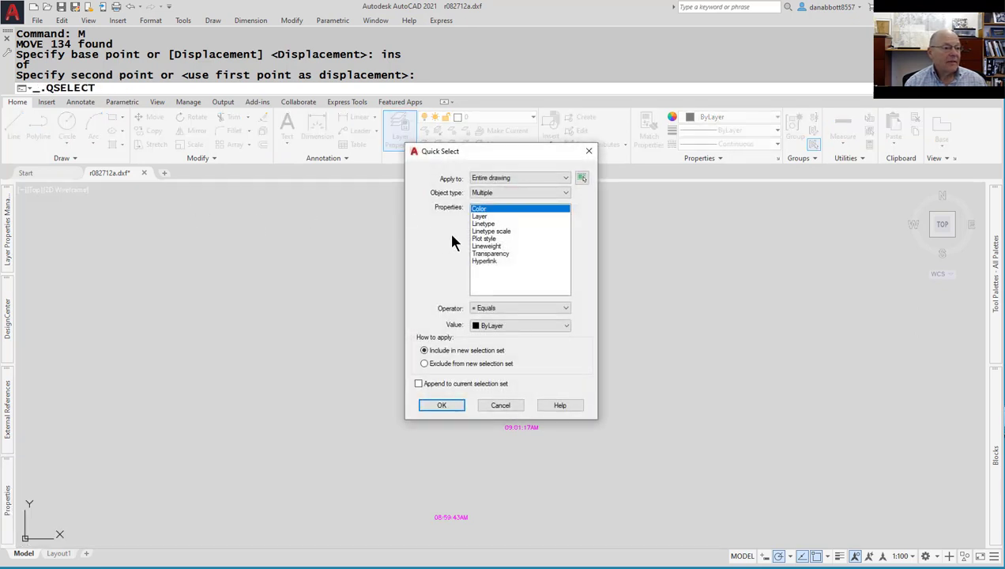
left_click(481, 216)
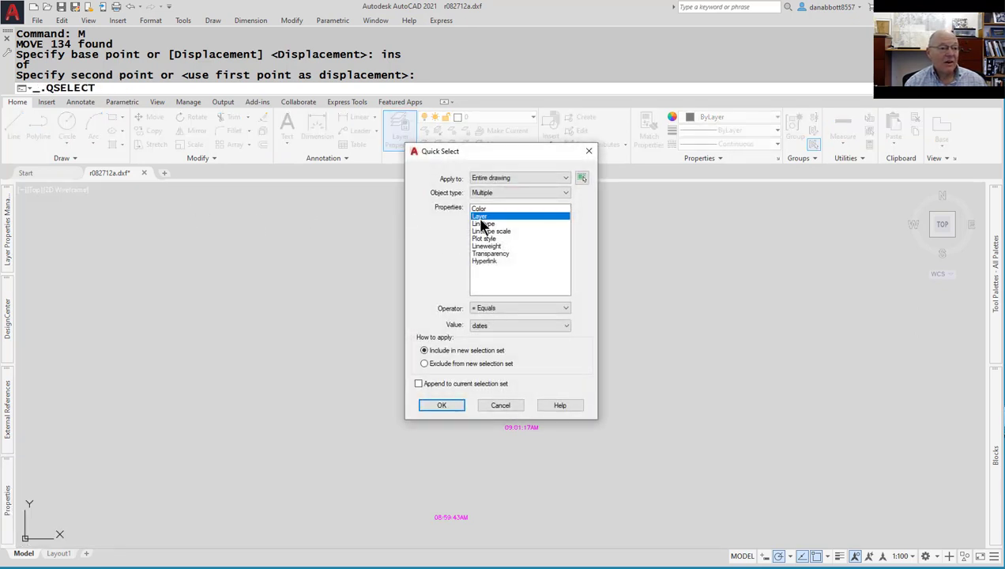
left_click(508, 324)
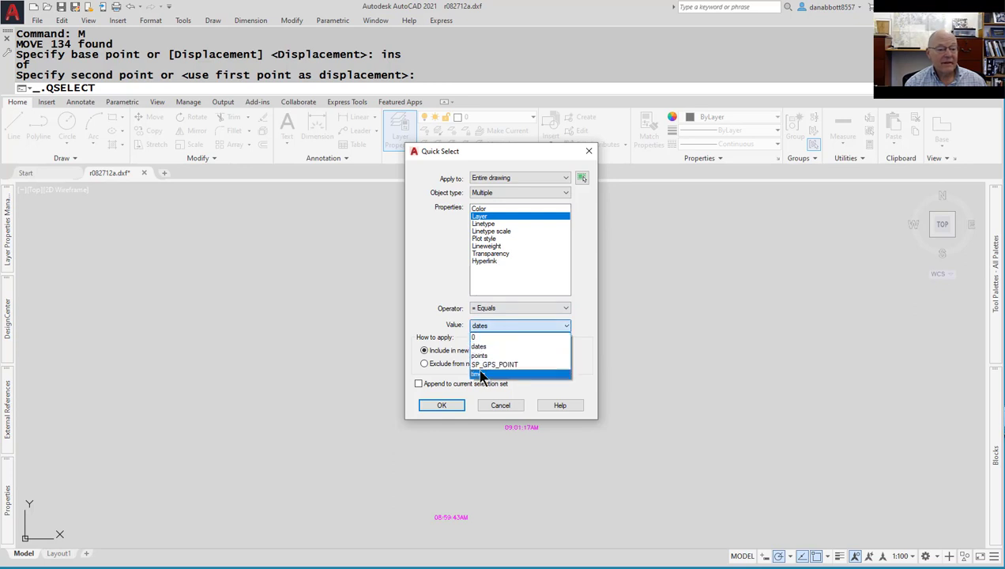
left_click(479, 374)
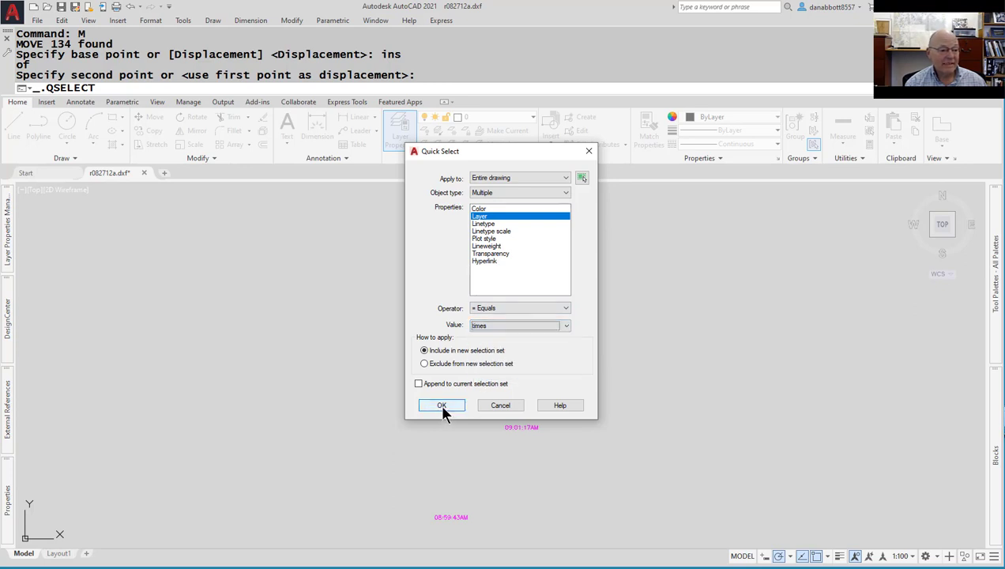
left_click(441, 406)
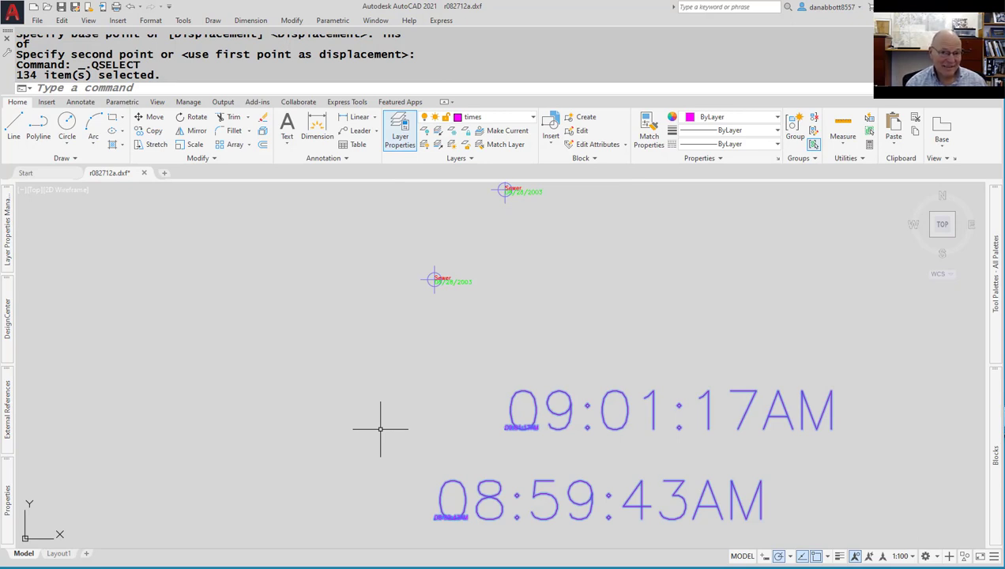
Move the selected times straight up from the lower time's insertion point to just below the date under its Sewer label.
type("M")
key("Return")
type("ins")
key("Return")
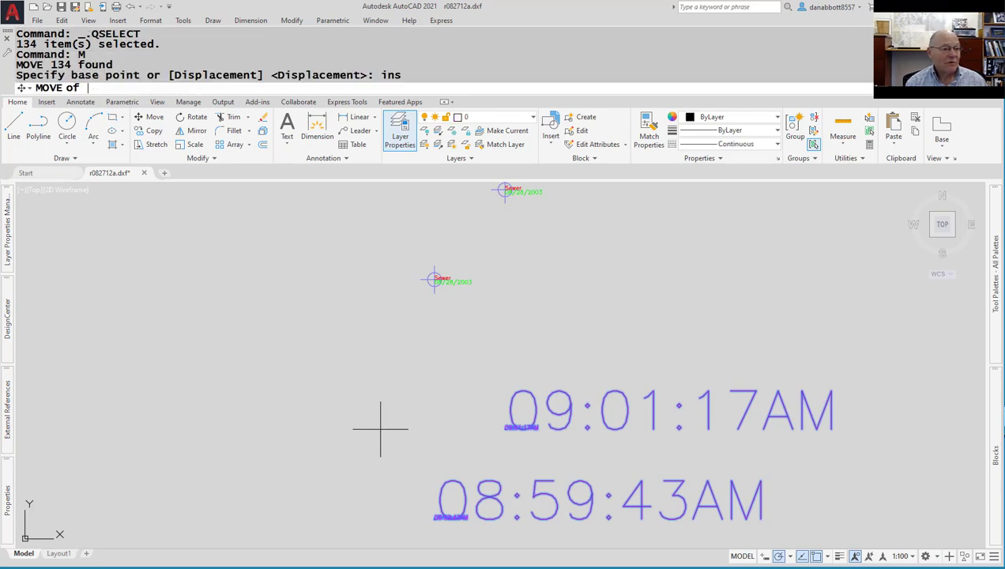
left_click(434, 516)
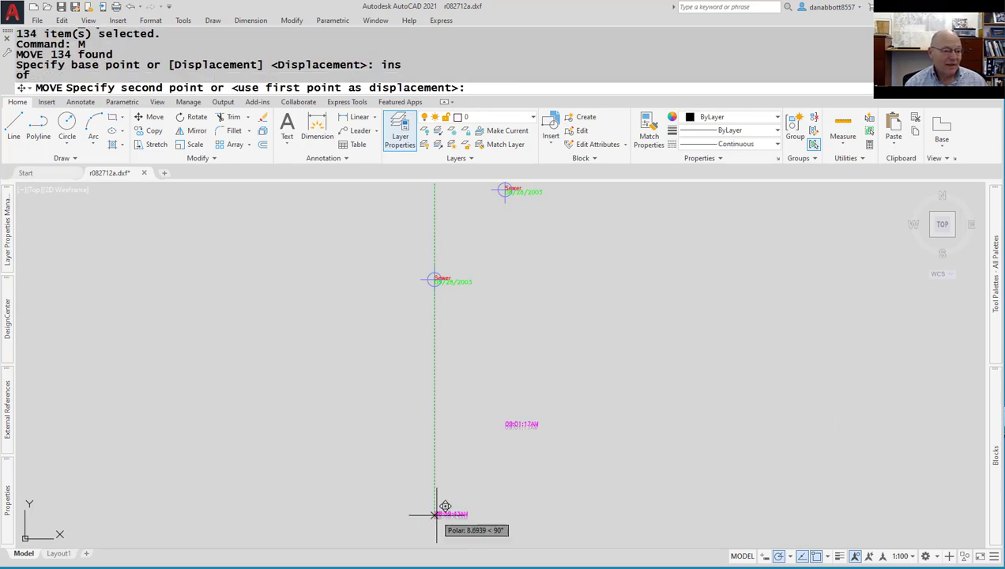
scroll(434, 314, "up", 5)
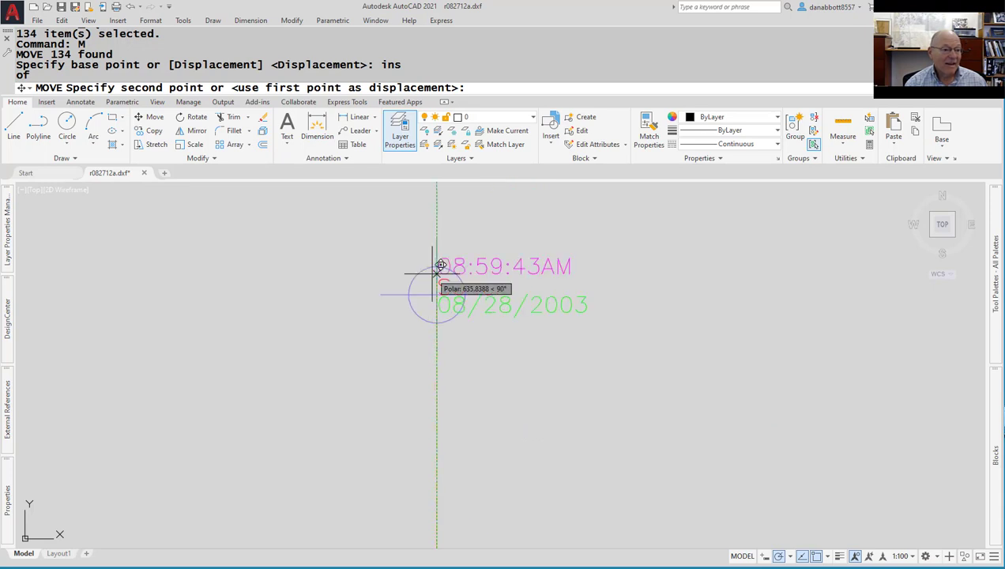
left_click(437, 365)
key("Escape")
Regenerate the model to resize the point symbols and review the stacked name, date and time labels at the Catch Basin points.
scroll(598, 349, "down", 5)
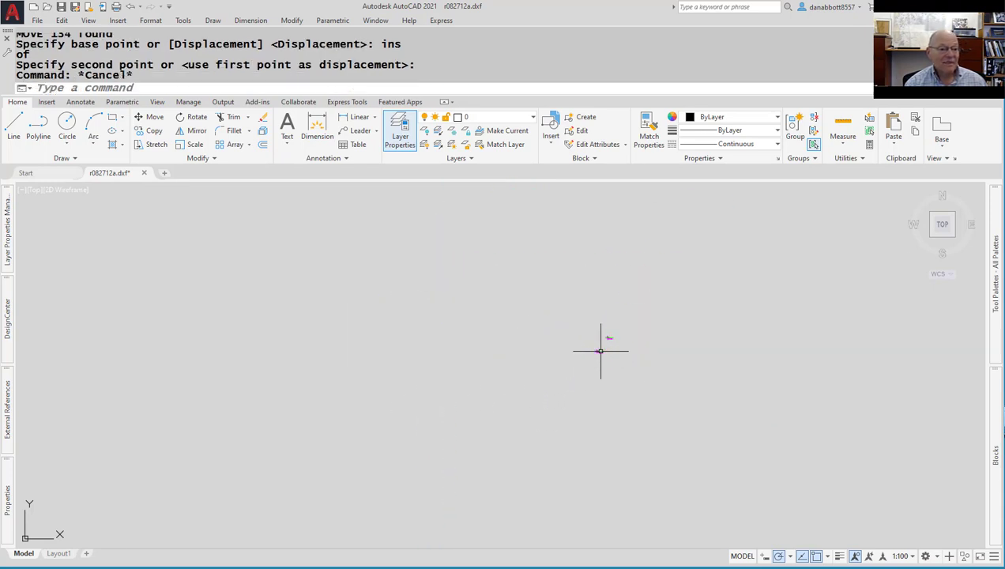
scroll(573, 275, "up", 5)
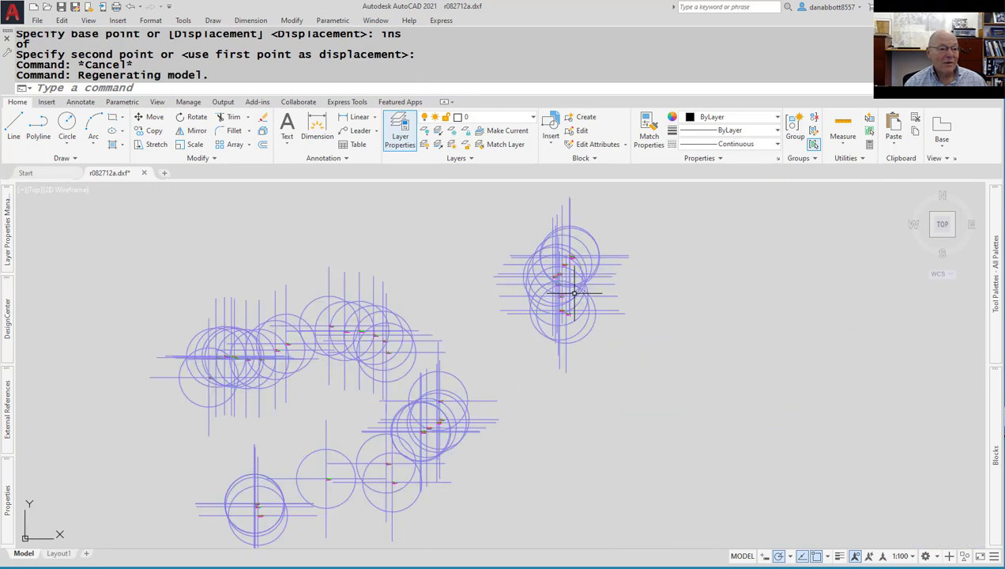
type("re")
key("Return")
scroll(575, 294, "up", 10)
type("re")
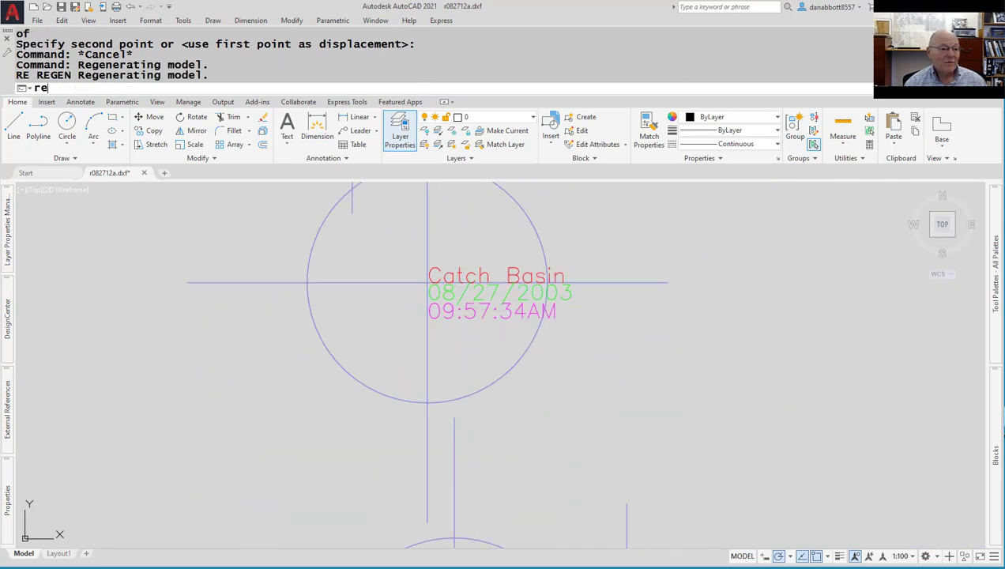
key("Return")
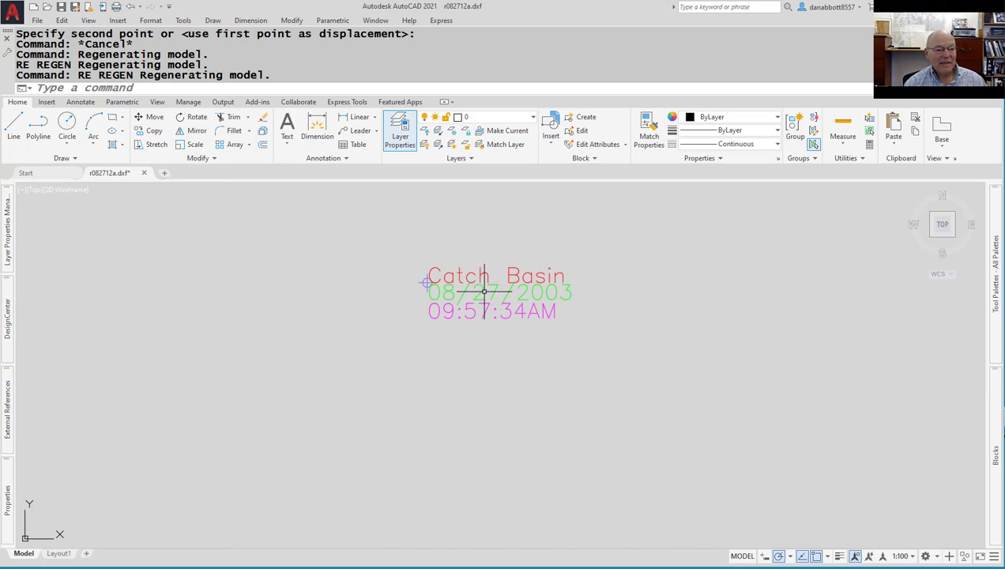
key("Escape")
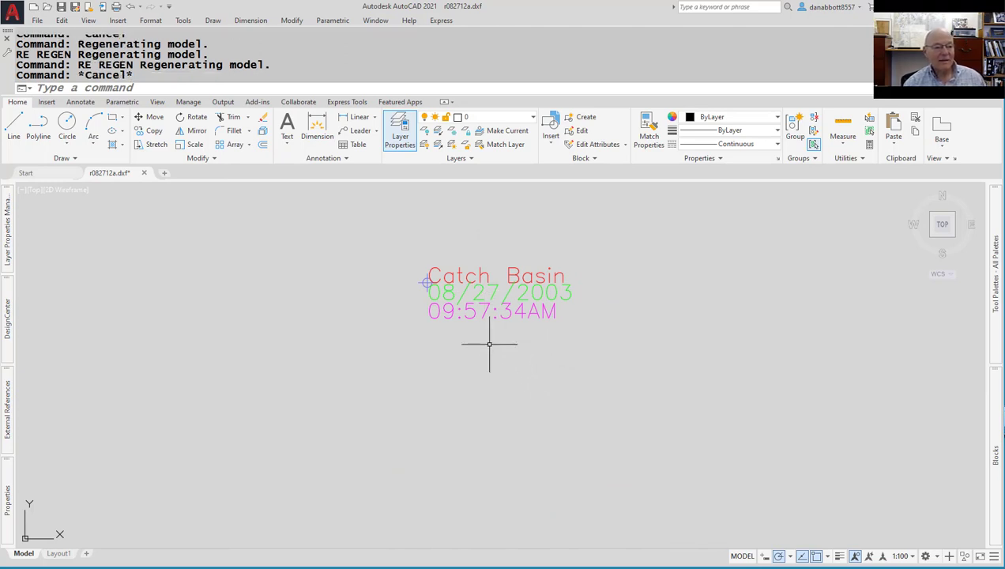
scroll(612, 302, "down", 2)
scroll(612, 303, "down", 3)
scroll(577, 403, "down", 2)
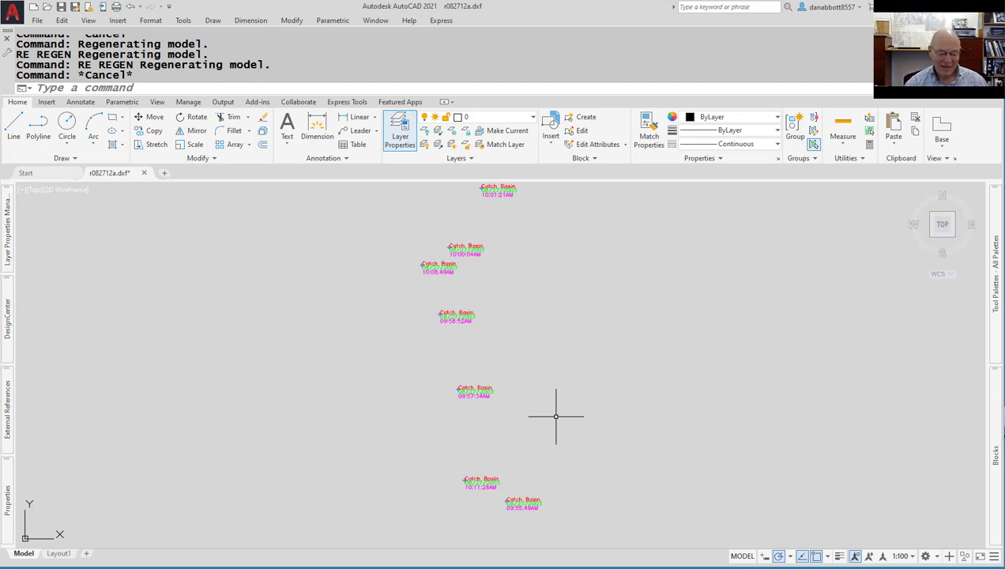
left_click(556, 415)
key("Escape")
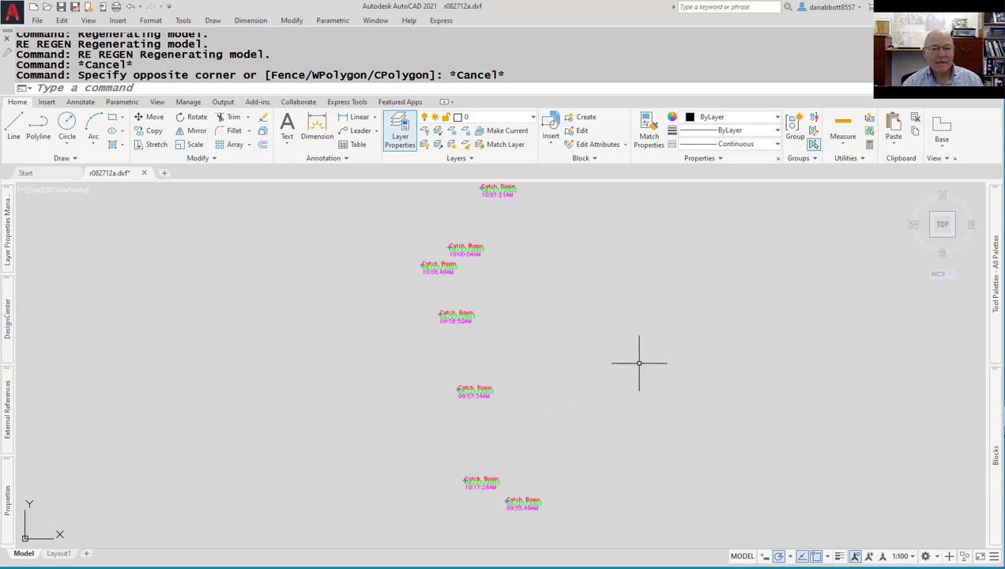
Start a new drawing from the acadiso.dwt template and make Annotative the current dimension style.
key("ctrl+n")
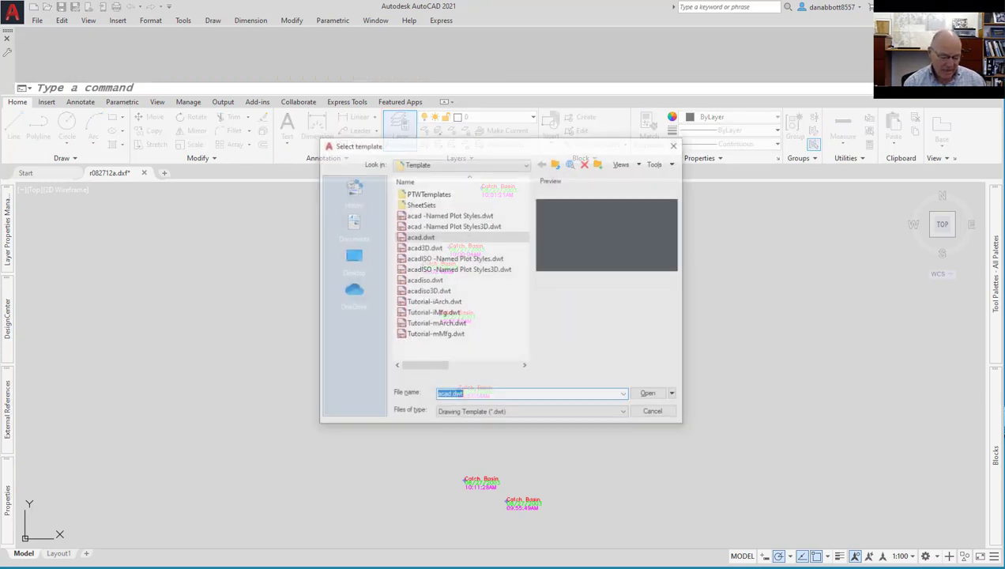
double_click(421, 281)
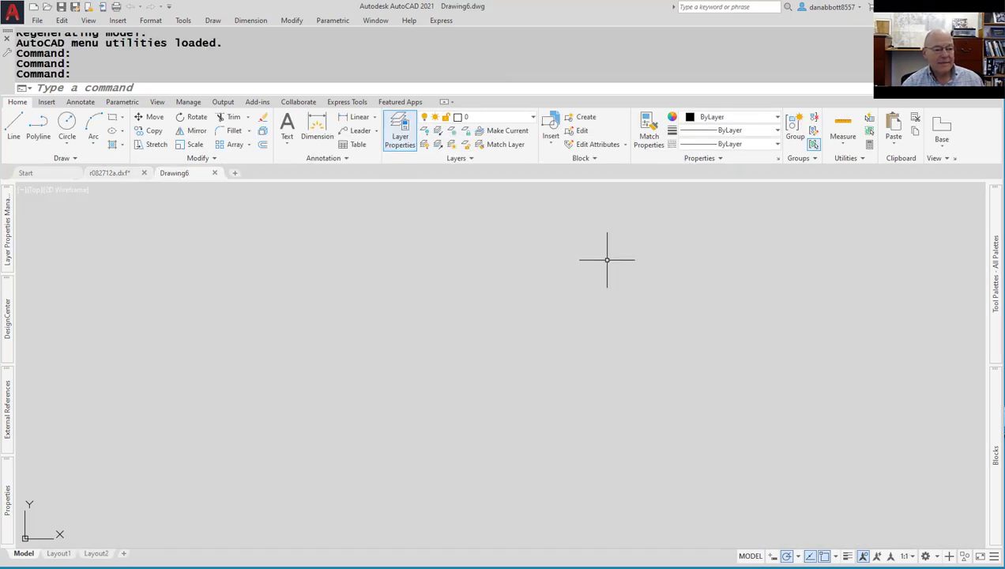
type("d")
key("Return")
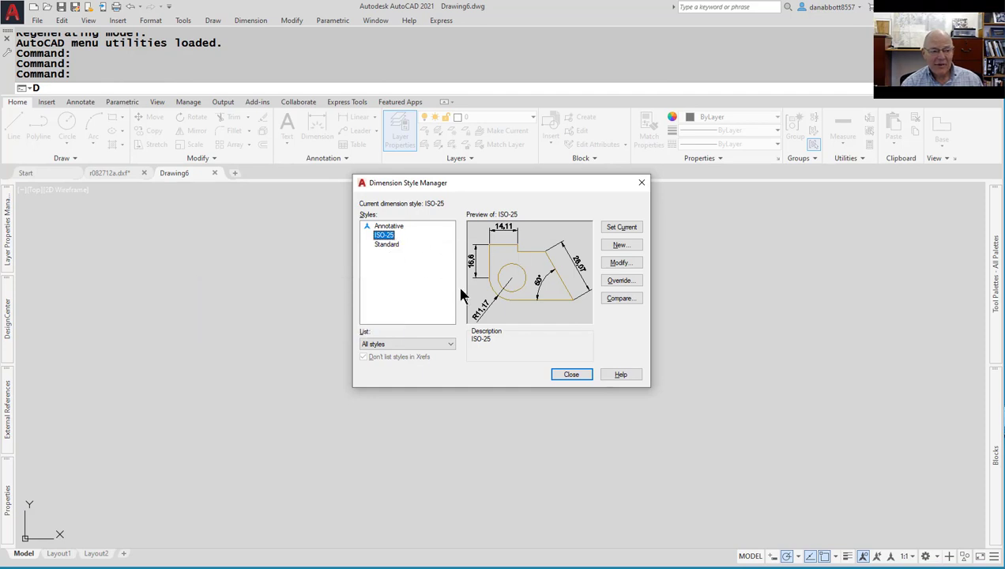
left_click(388, 227)
left_click(621, 227)
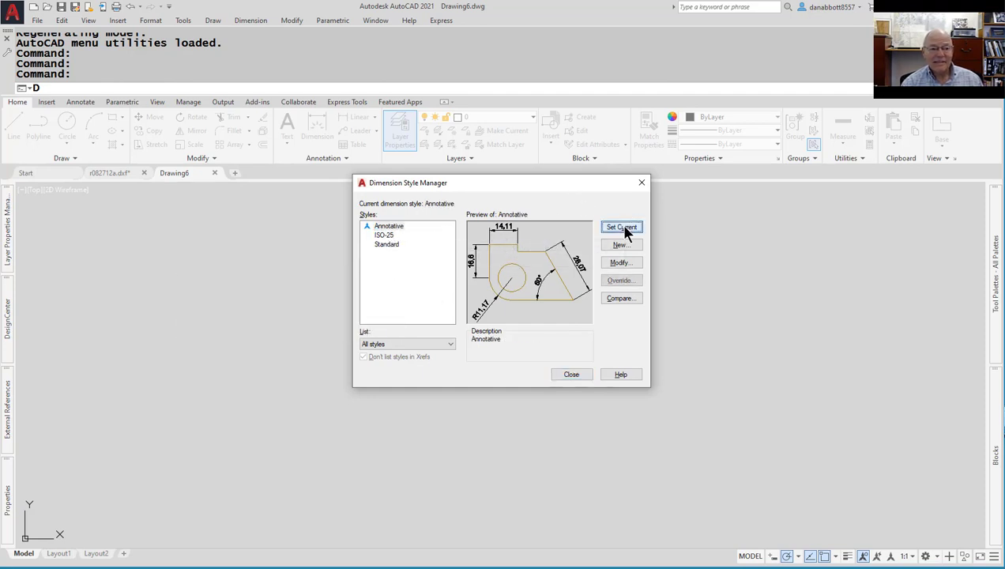
Delete the ISO-25 and Standard dimension styles from the new drawing.
left_click(392, 235)
right_click(393, 237)
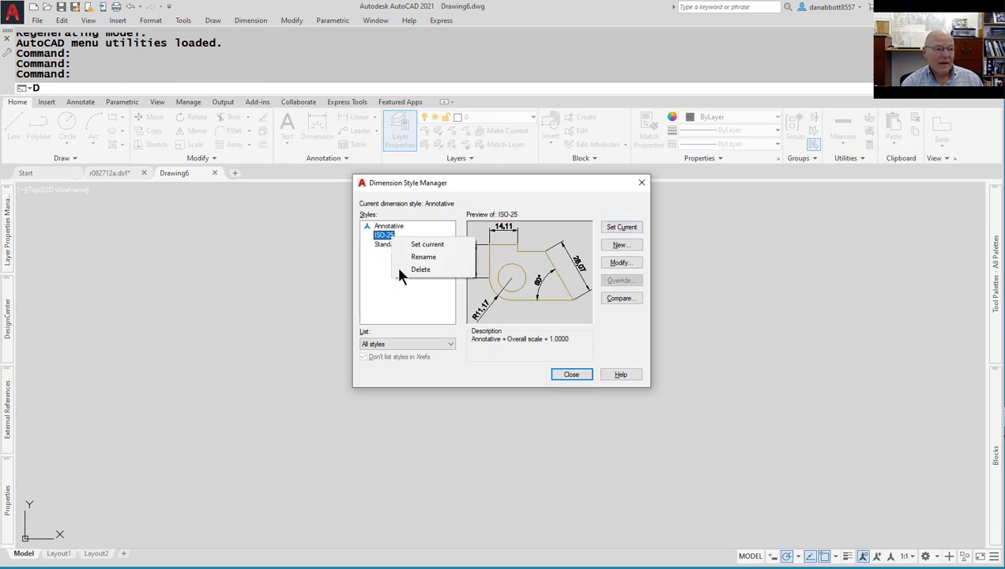
left_click(419, 269)
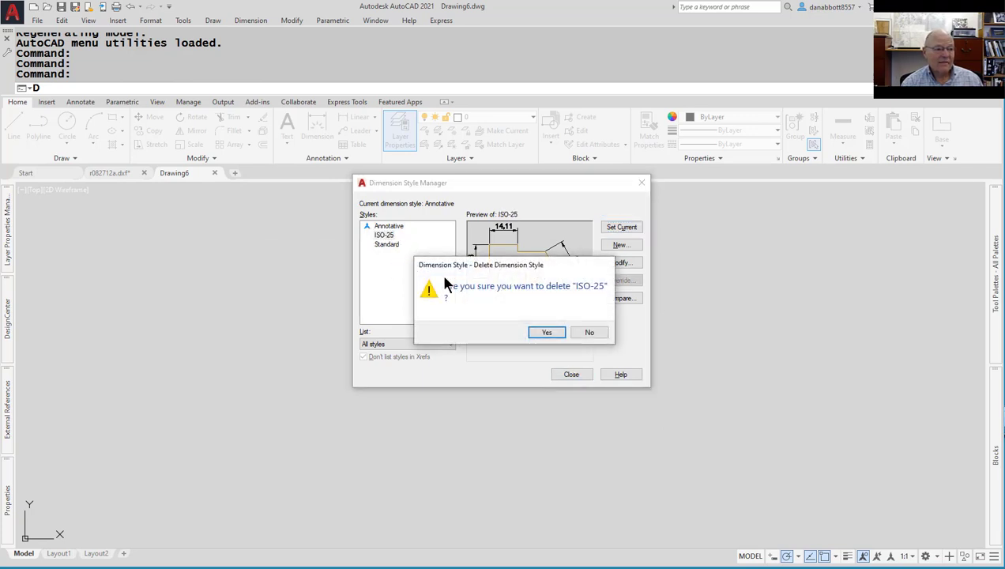
left_click(553, 333)
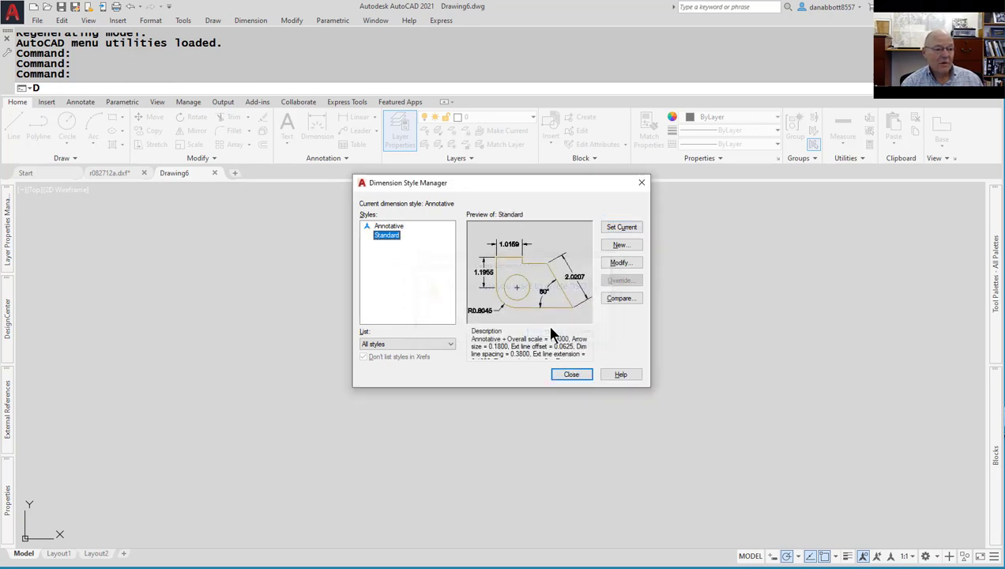
right_click(386, 239)
left_click(410, 270)
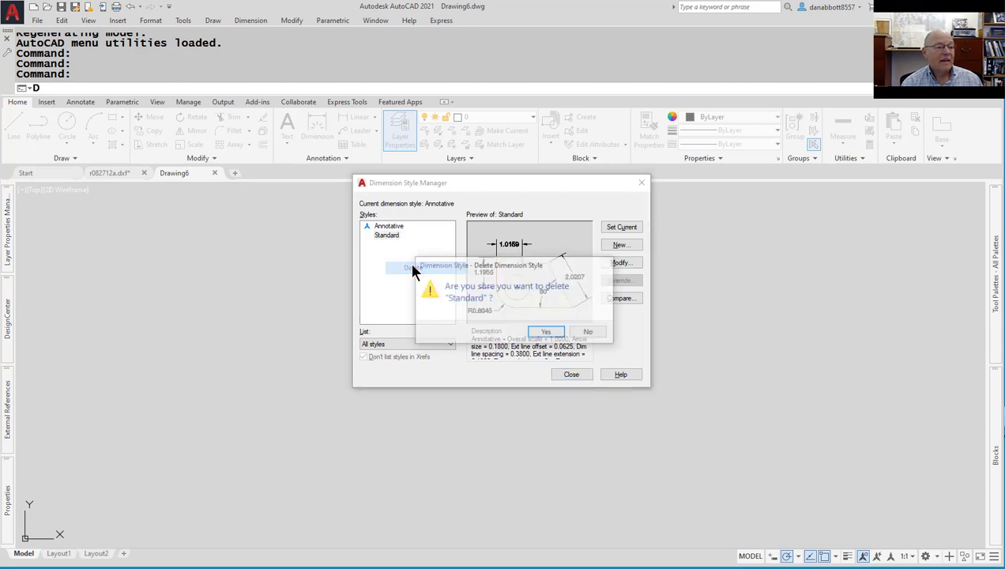
left_click(547, 332)
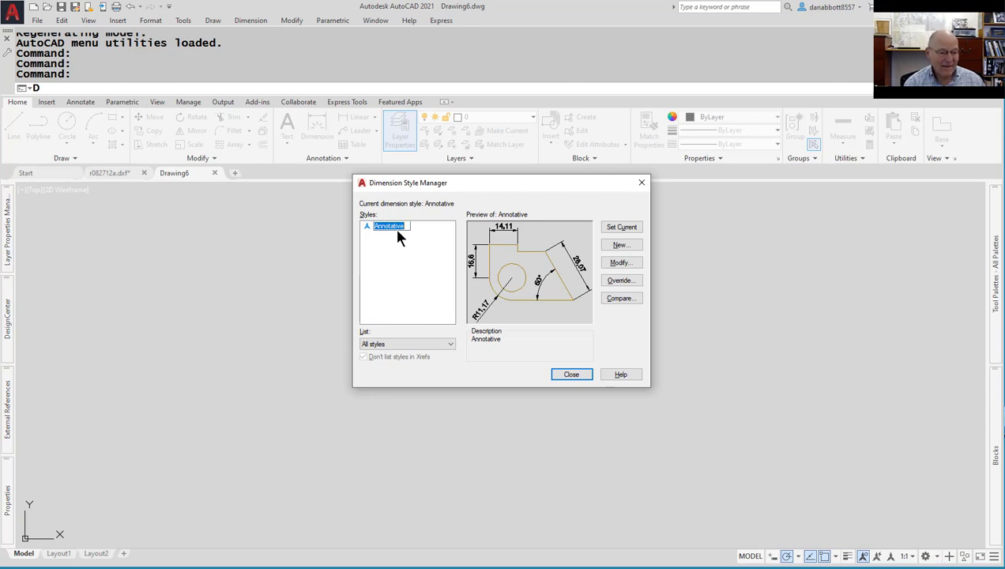
Rename the Annotative dimension style to Arch-Metric and leave the Dimension Style Manager.
type("Arch")
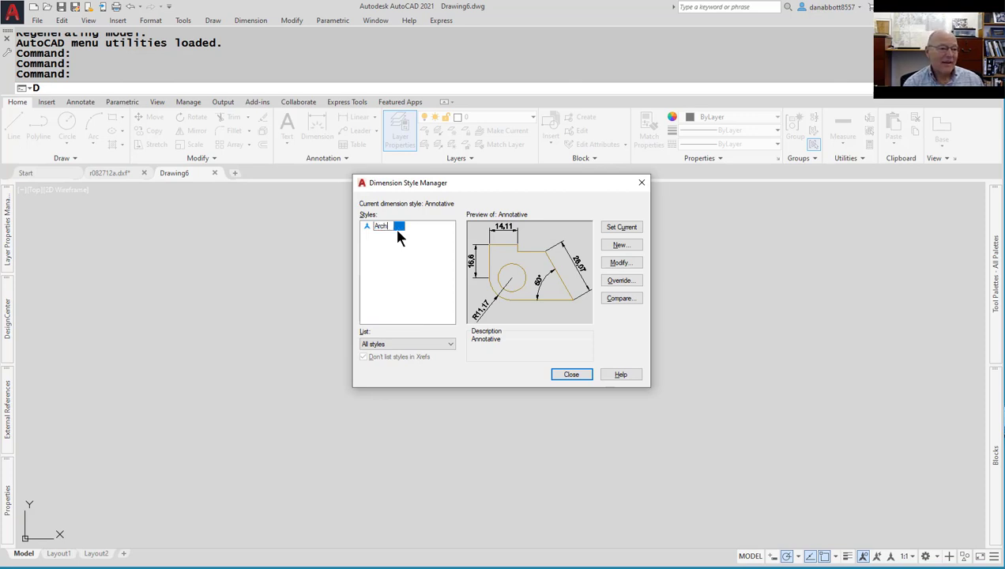
type("-Metric")
key("Return")
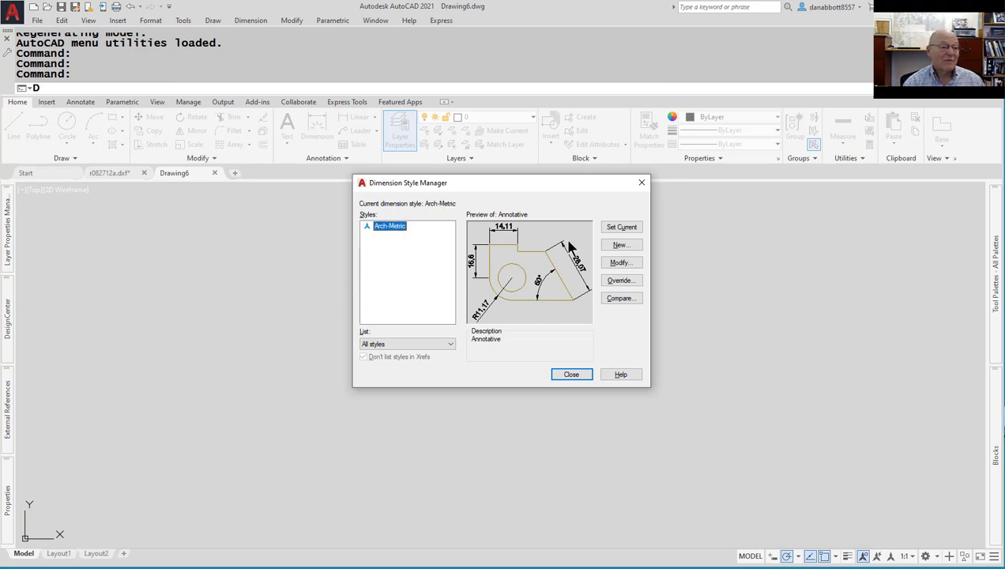
left_click(641, 184)
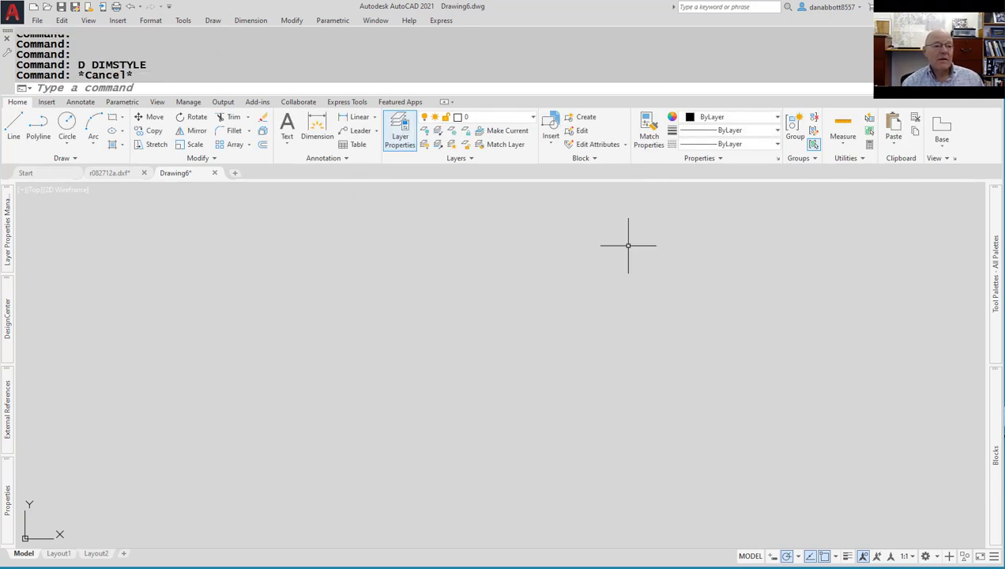
Open drawing 24, select its floor plan as a check, and inspect the attached dimension_demo_guest file among the external references.
type("24")
key("Return")
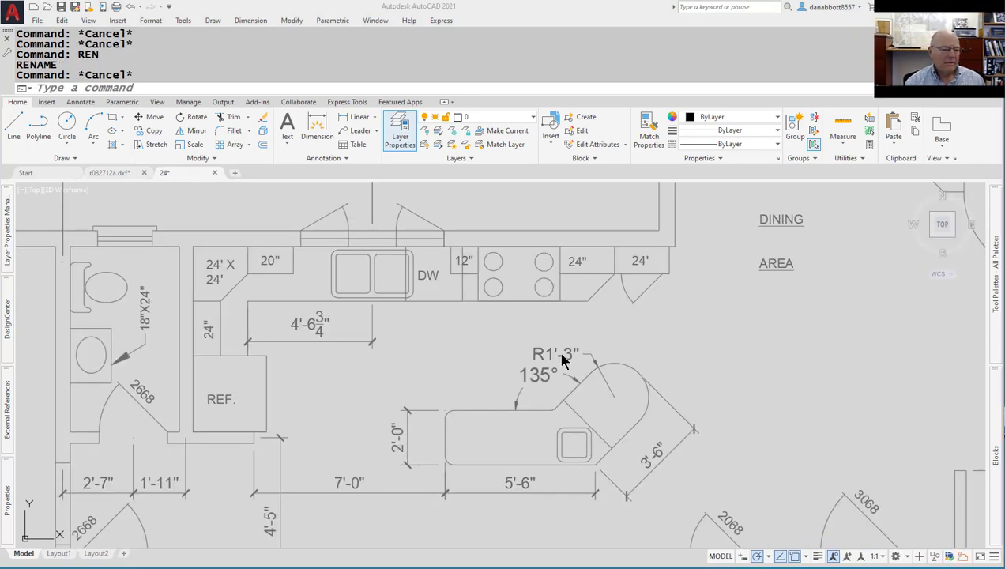
scroll(500, 361, "down", 6)
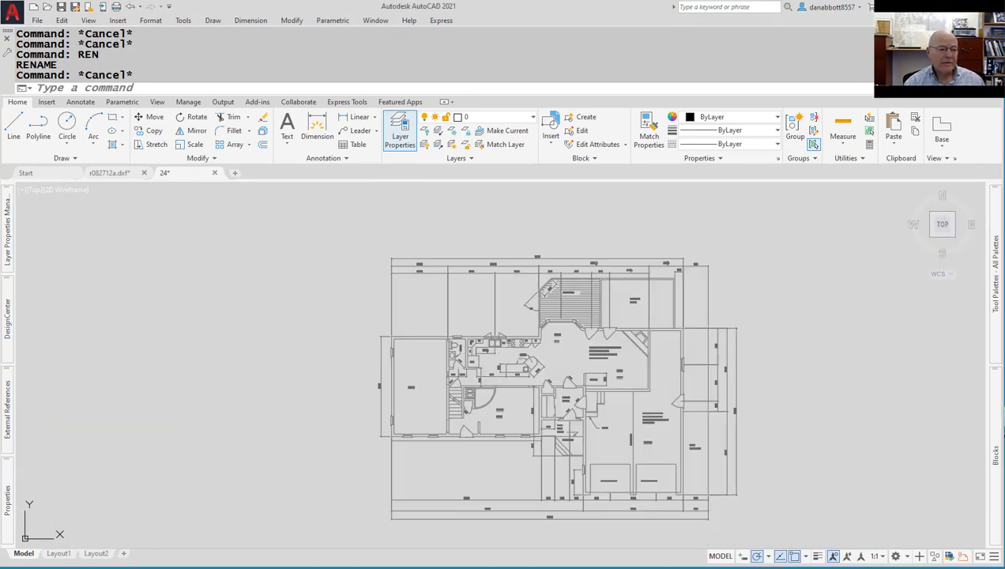
scroll(493, 367, "up", 5)
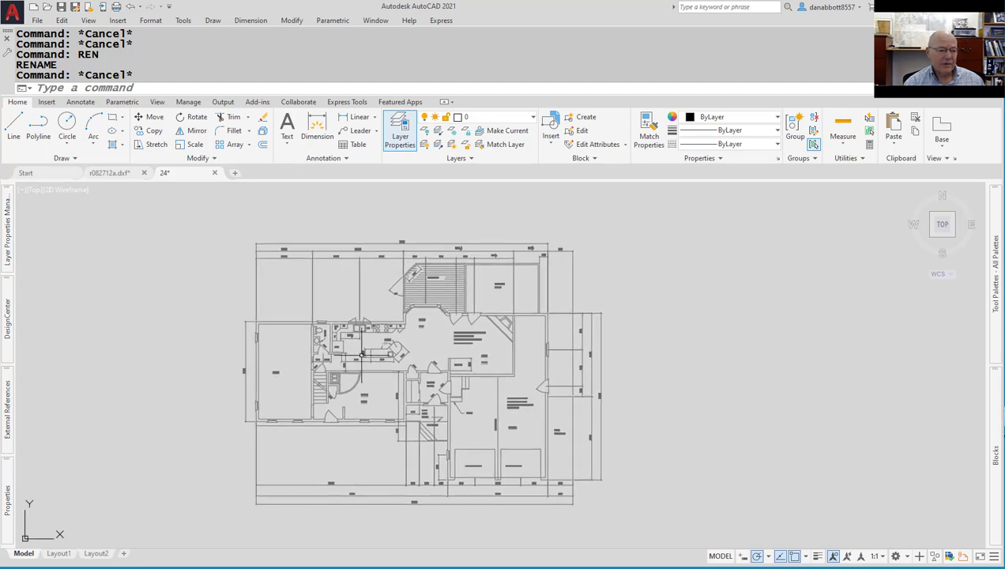
left_click(387, 314)
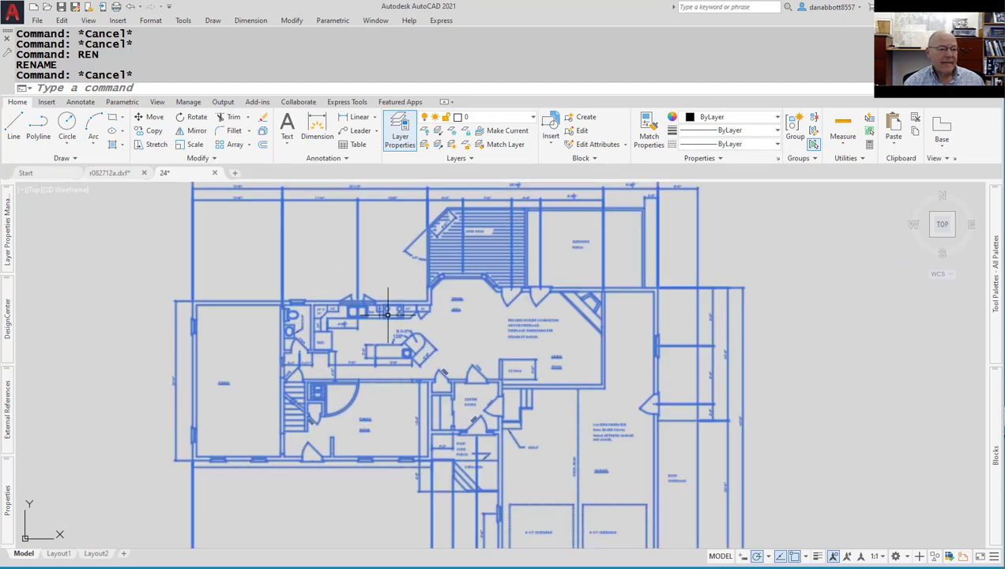
key("Escape")
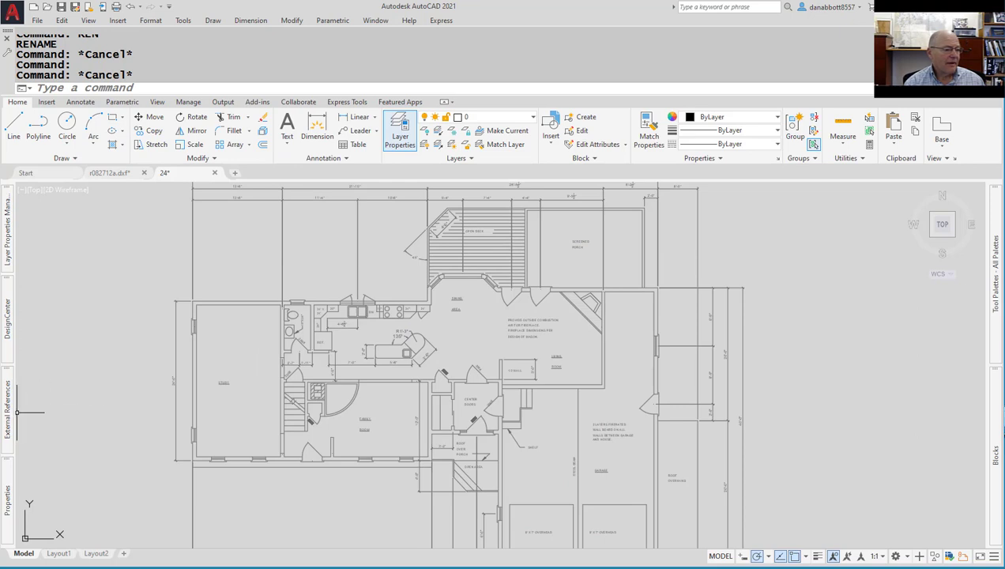
mouse_move(15, 417)
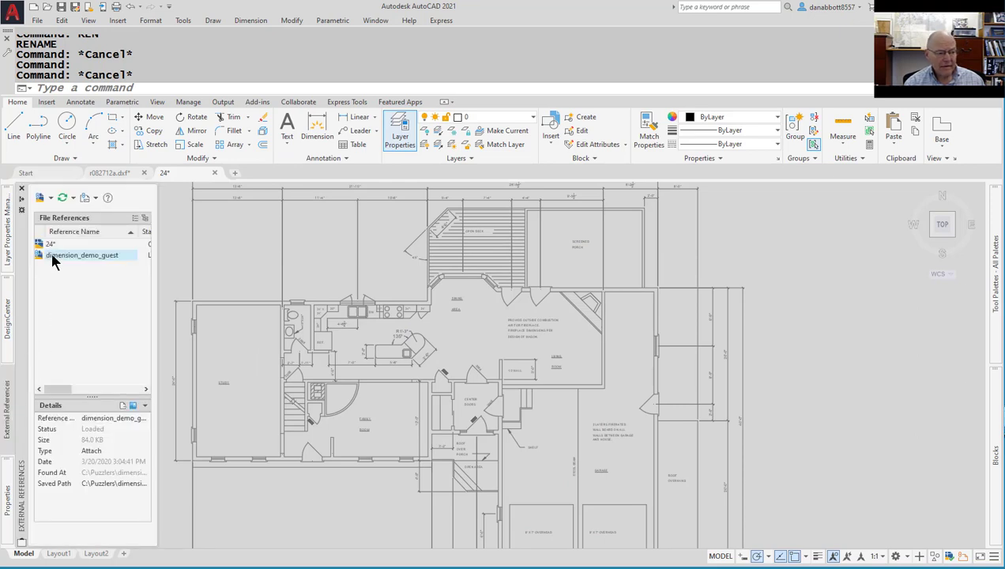
mouse_move(50, 248)
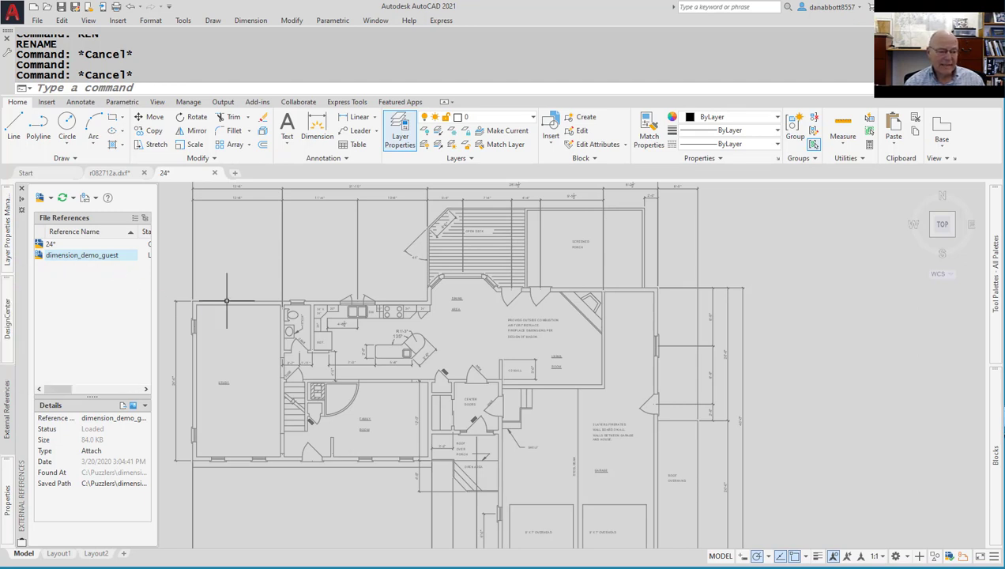
left_click(352, 274)
key("Escape")
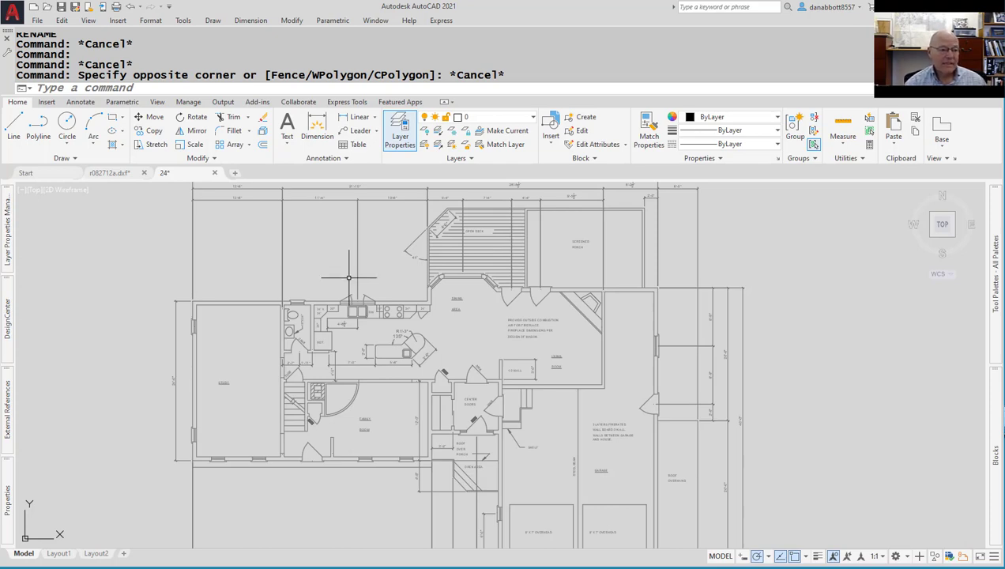
Open the referenced drawing dimension_demo_guest.dwg from the Puzzlers folder.
scroll(366, 310, "up", 5)
middle_click_drag(366, 329, 513, 414)
type("open")
key("Return")
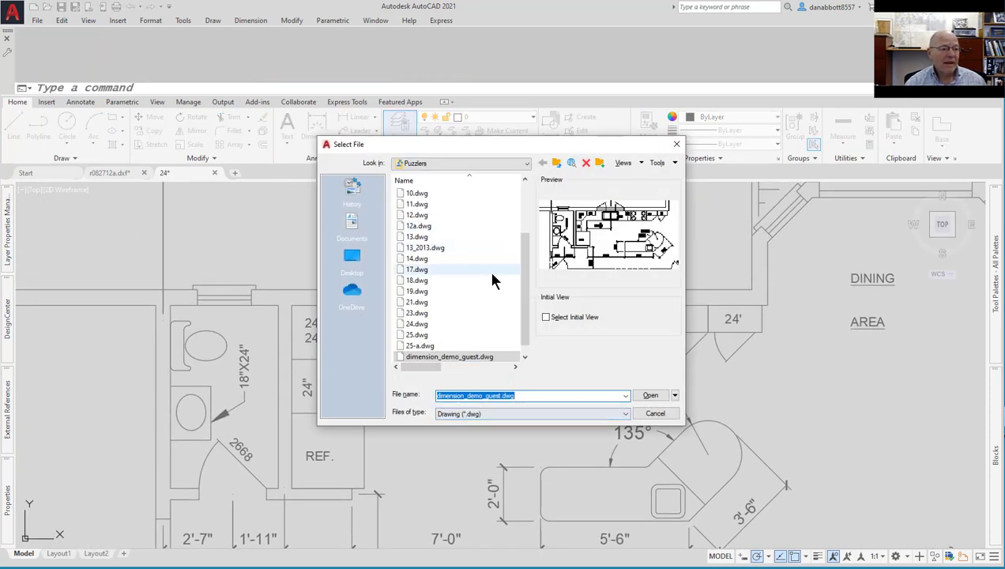
double_click(463, 348)
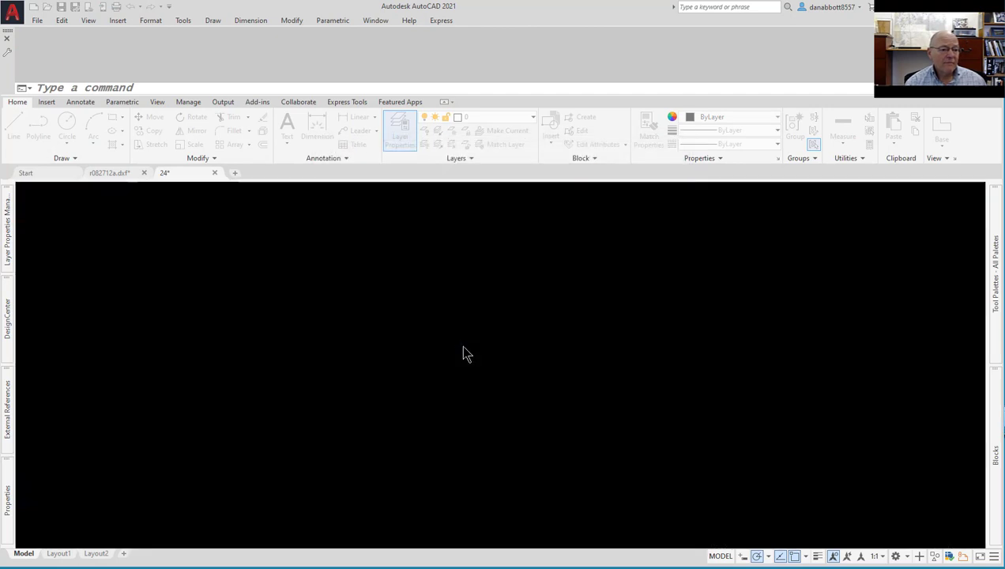
Check the dimension styles of dimension_demo_guest and the properties of the 4'-6 3/4" kitchen dimension, and close that drawing.
type("d")
key("Return")
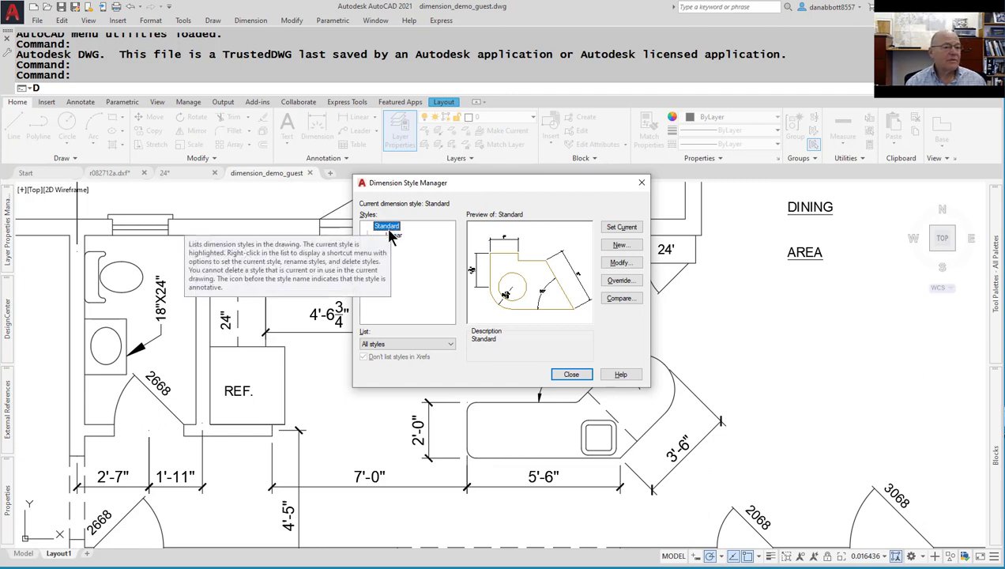
key("Escape")
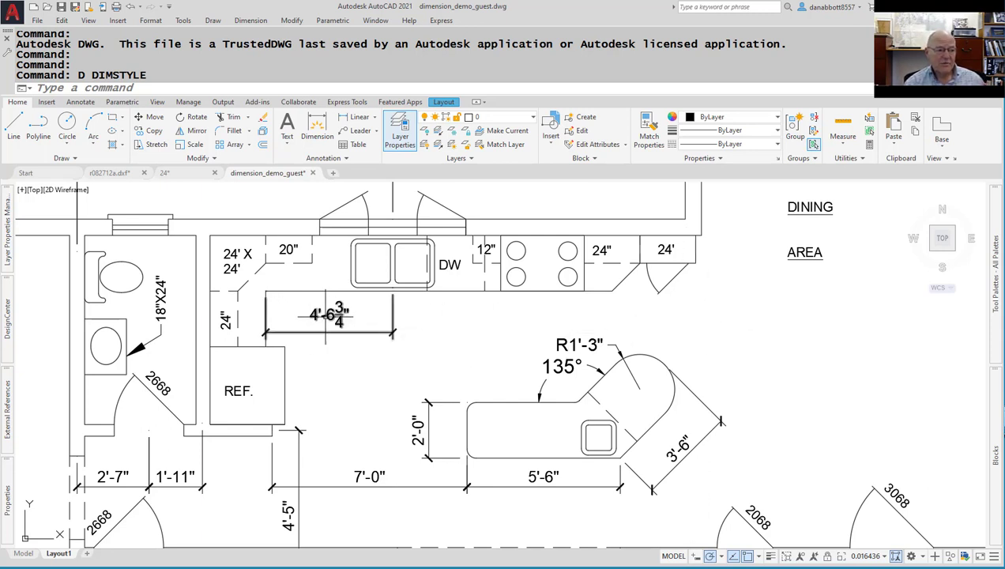
mouse_move(326, 314)
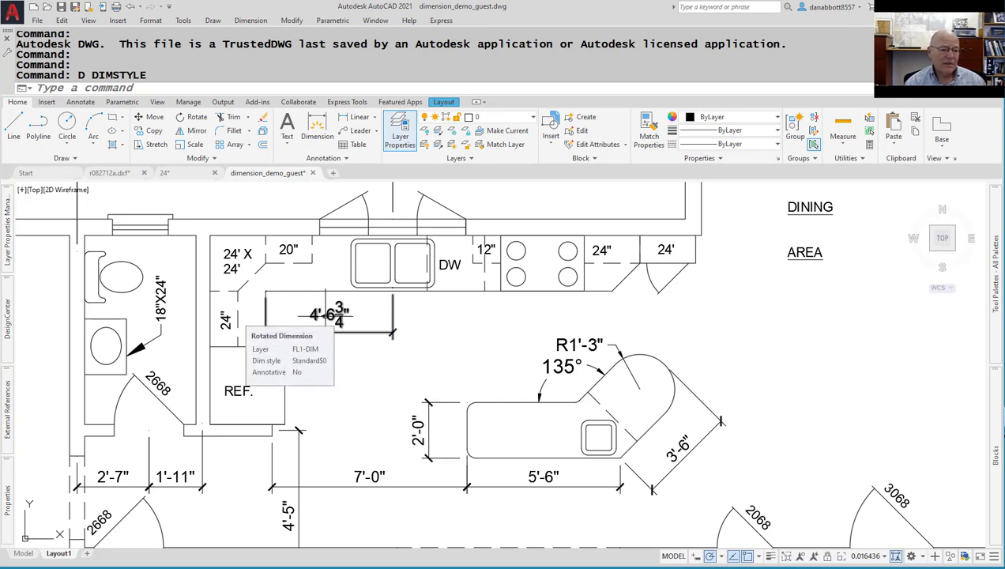
left_click(312, 173)
left_click(548, 313)
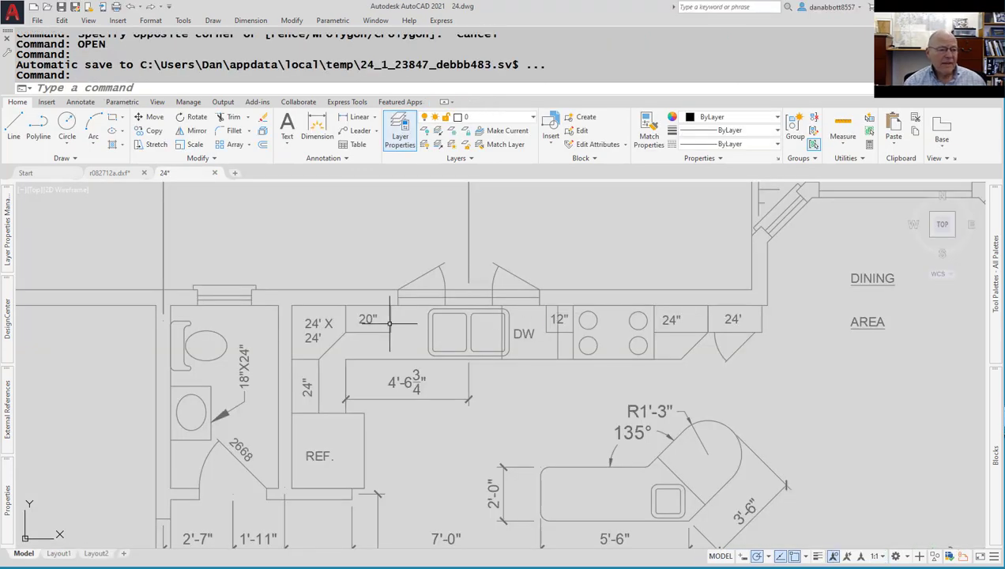
Review which dimension styles are defined in drawing 24 itself.
type("d")
key("Return")
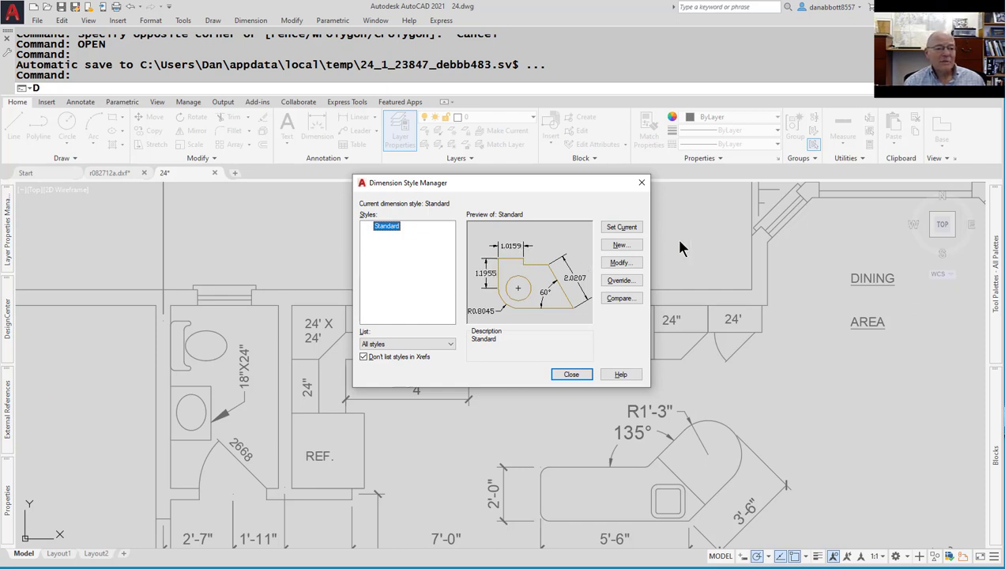
key("Escape")
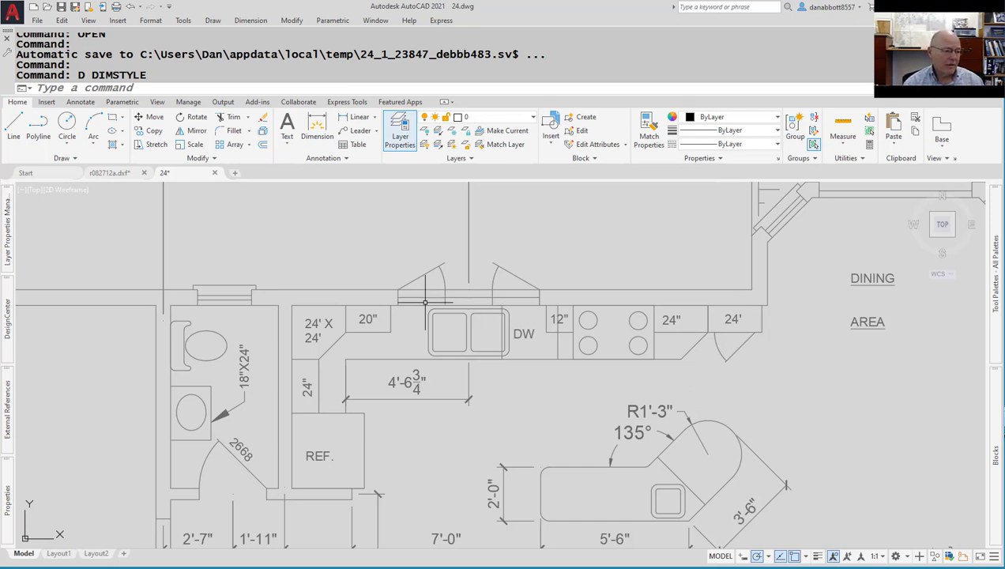
Bind the dimension_demo_guest external reference into drawing 24 with the Insert bind type.
left_click(10, 399)
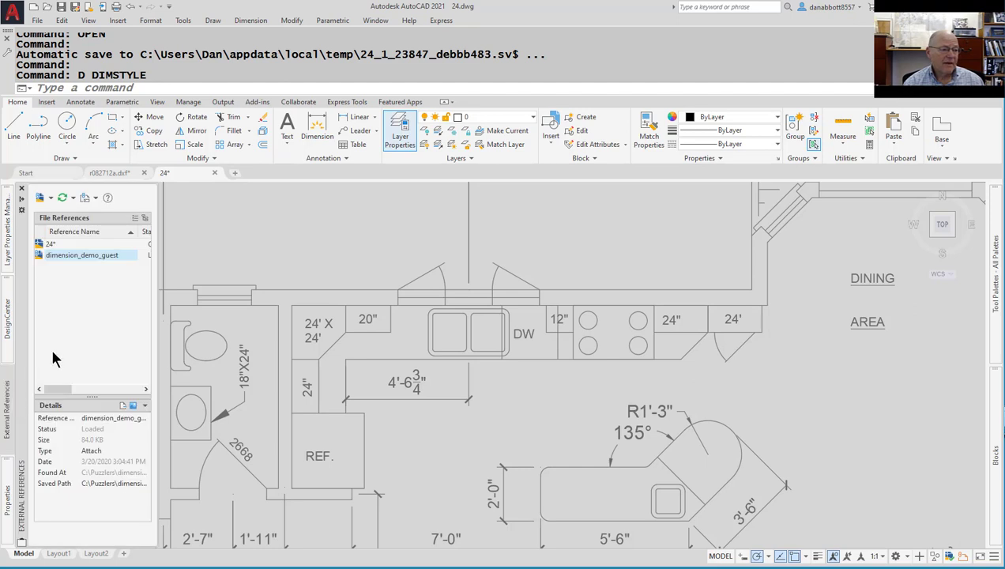
right_click(75, 255)
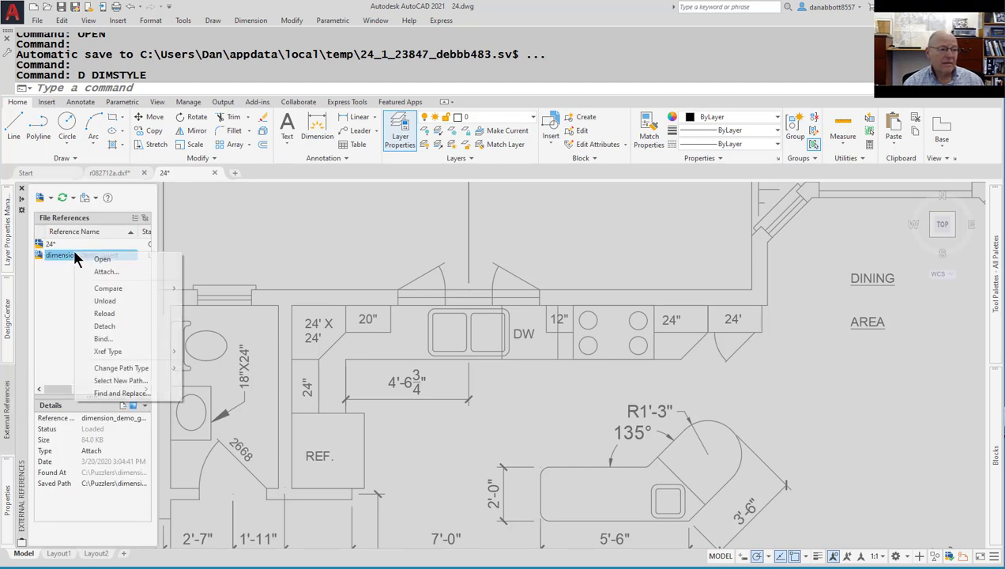
left_click(103, 340)
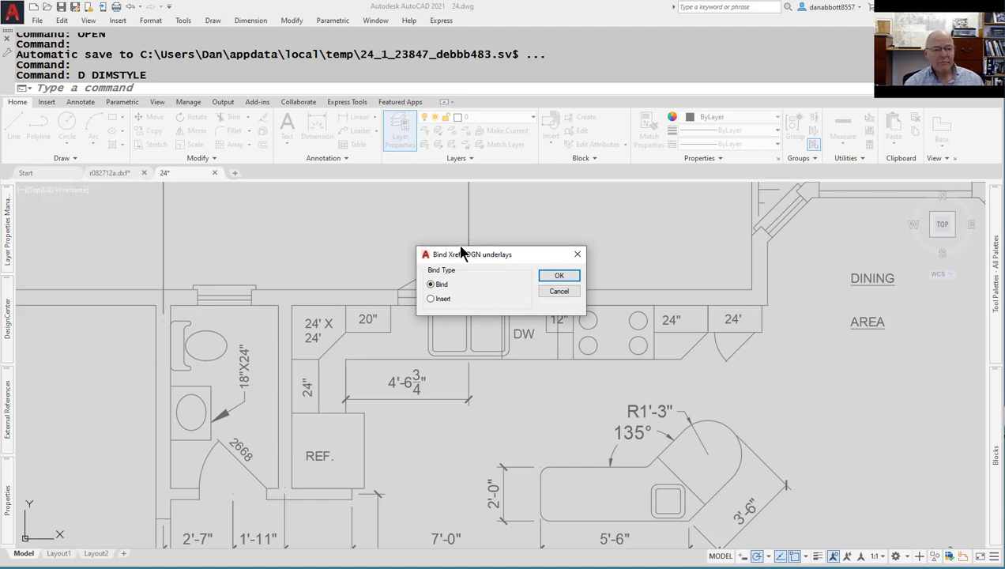
left_click(431, 298)
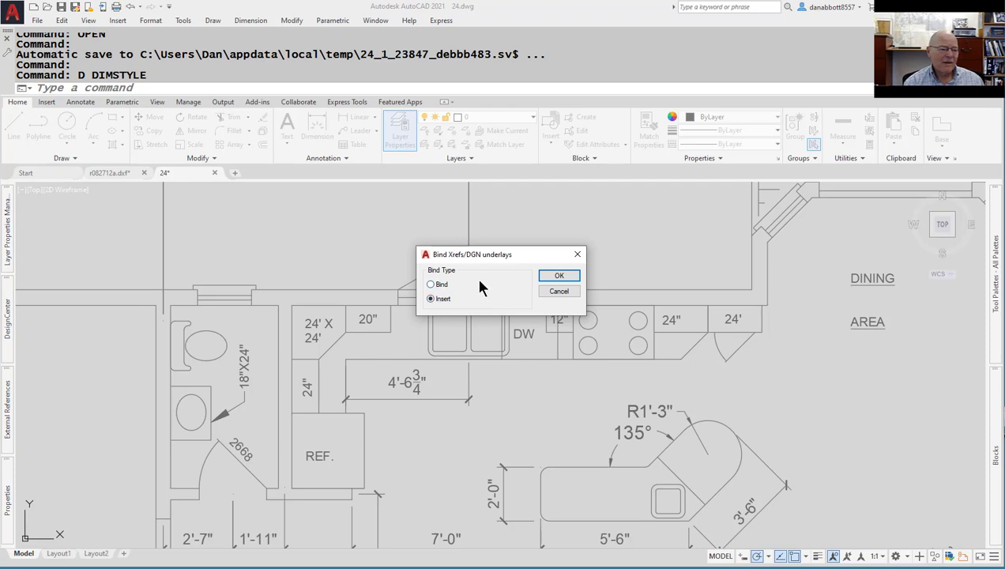
left_click(558, 275)
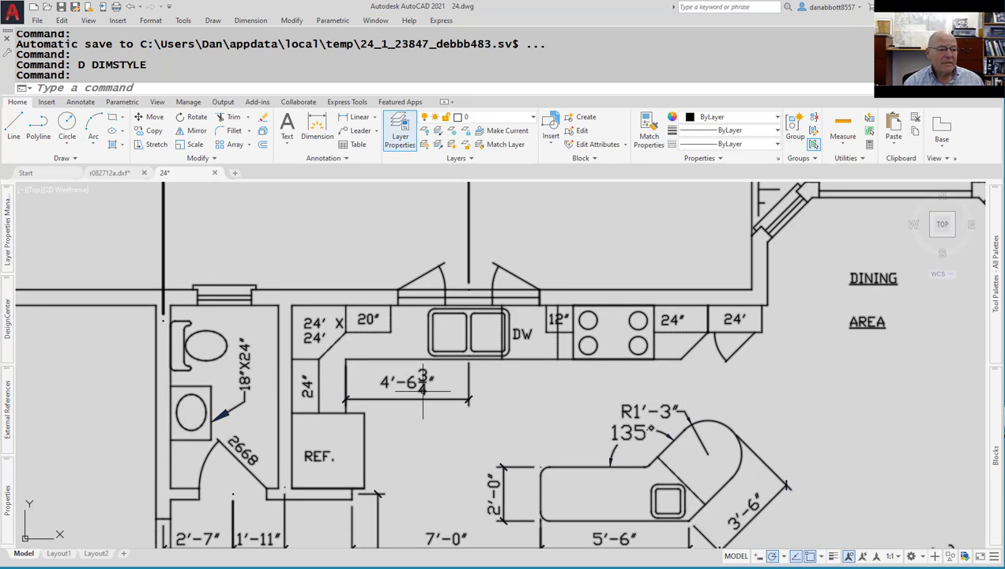
Look over the kitchen dimensions in the bound floor plan and undo the last pan.
mouse_move(470, 406)
middle_mouse_down()
mouse_move(389, 283)
mouse_move(300, 316)
mouse_move(168, 443)
mouse_move(150, 391)
mouse_move(87, 427)
mouse_move(197, 411)
mouse_move(140, 355)
mouse_move(66, 380)
mouse_move(291, 376)
mouse_move(332, 403)
mouse_move(454, 389)
middle_mouse_up()
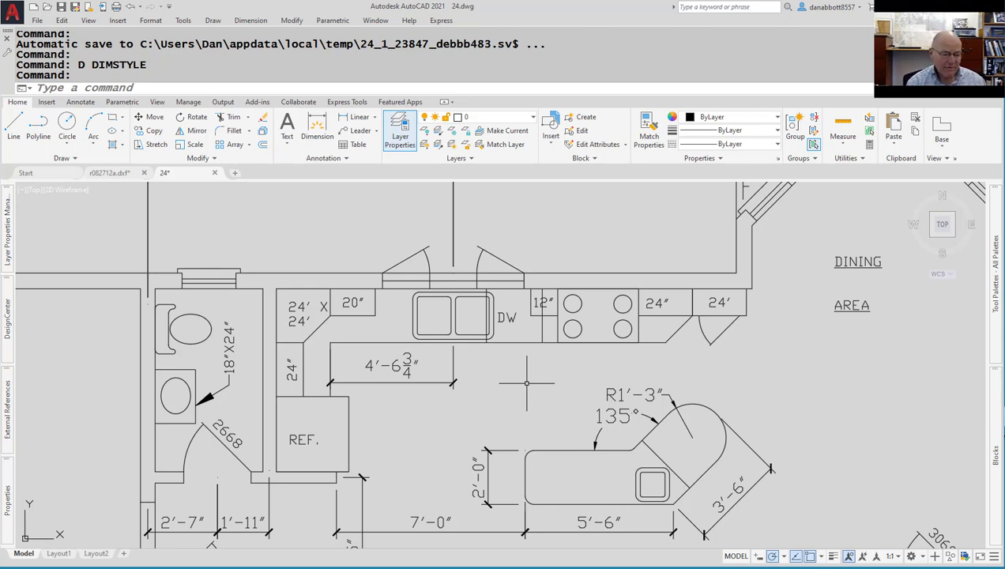
type("u")
key("Return")
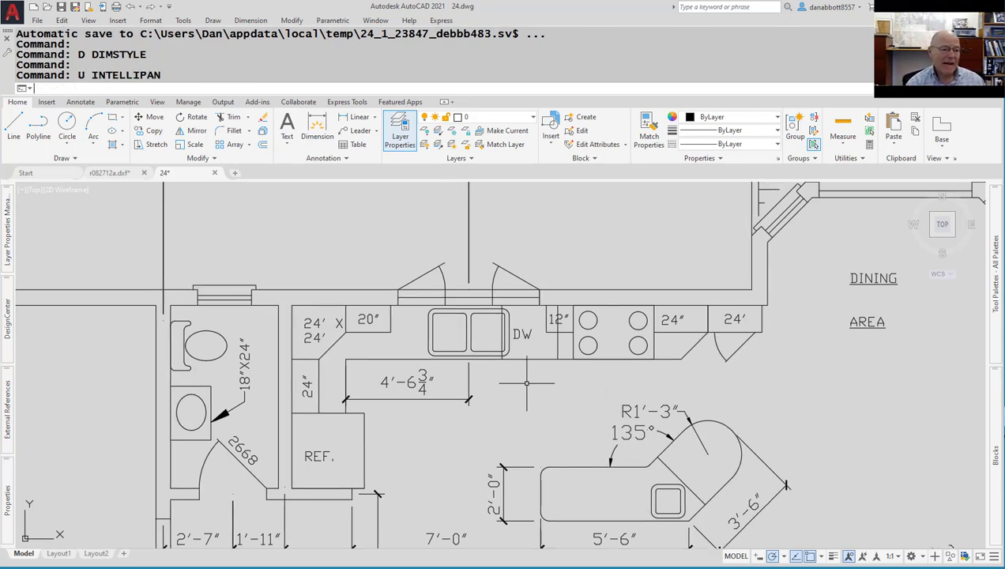
Undo the Insert-type bind and bind the dimension_demo_guest external reference into drawing 24 with the Bind type instead.
type("u")
key("Return")
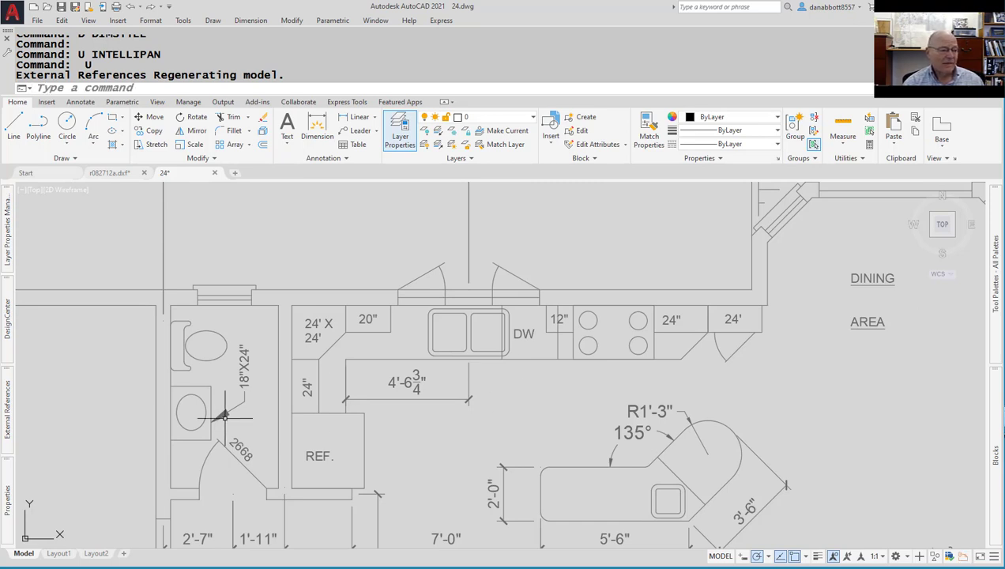
mouse_move(11, 413)
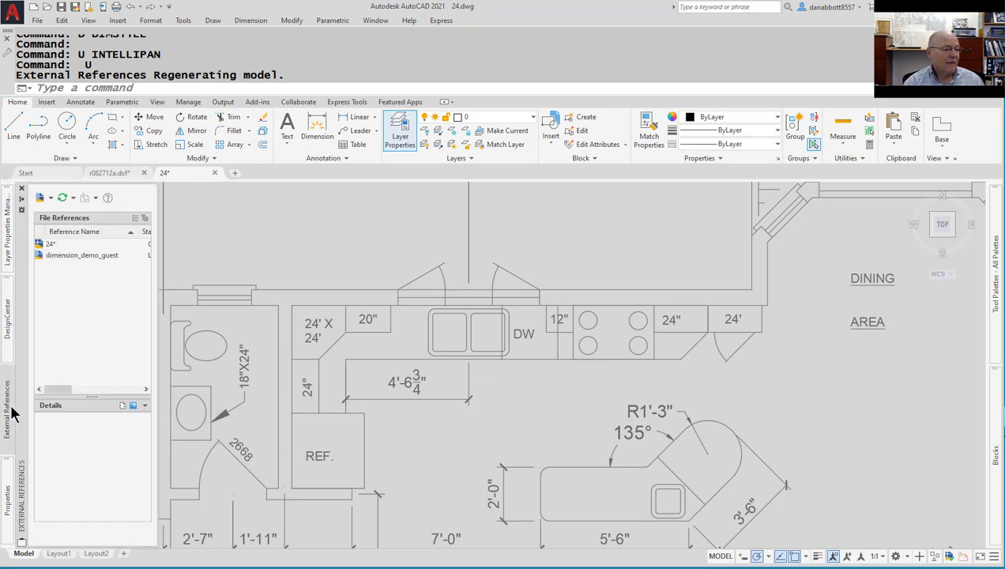
right_click(63, 255)
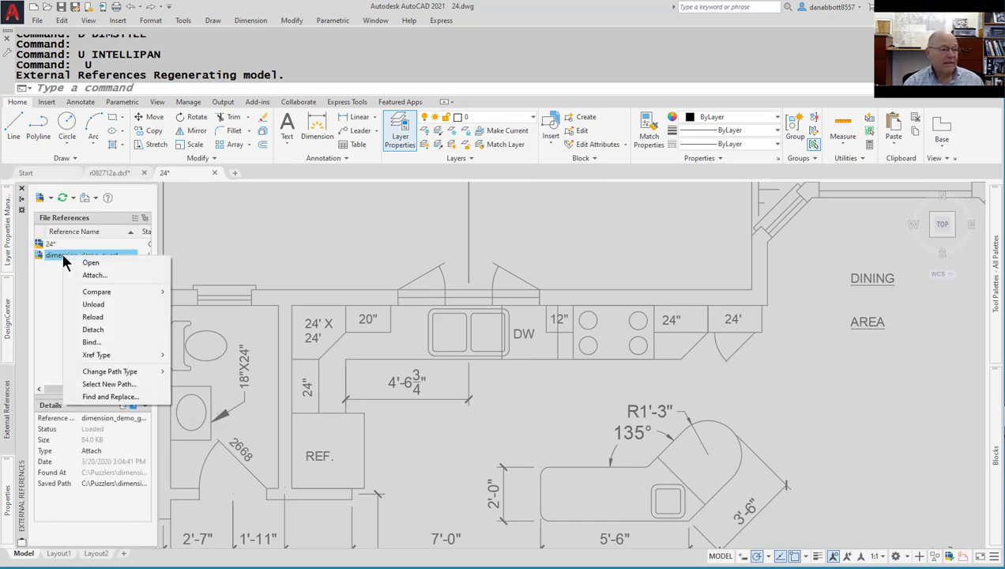
left_click(93, 342)
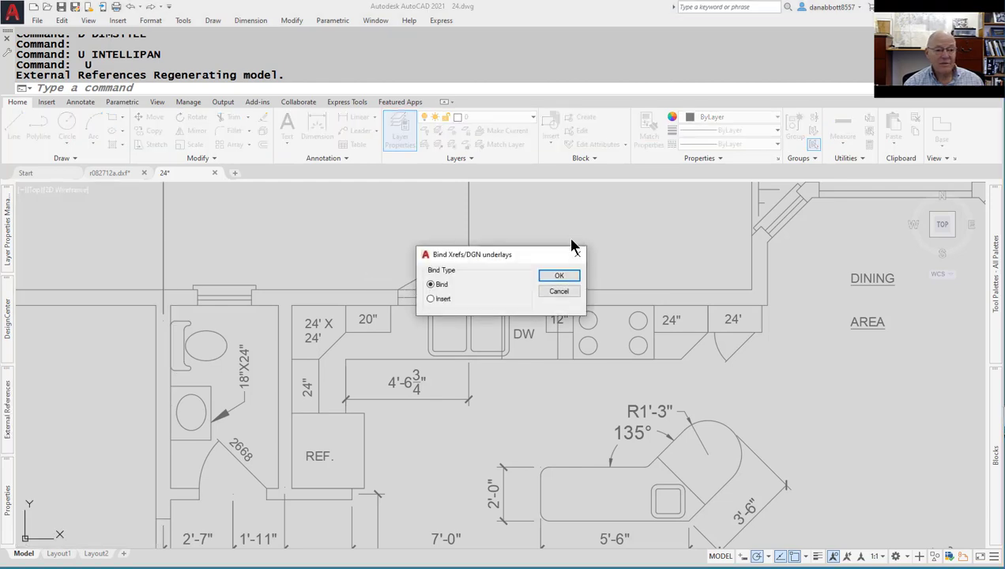
left_click(560, 276)
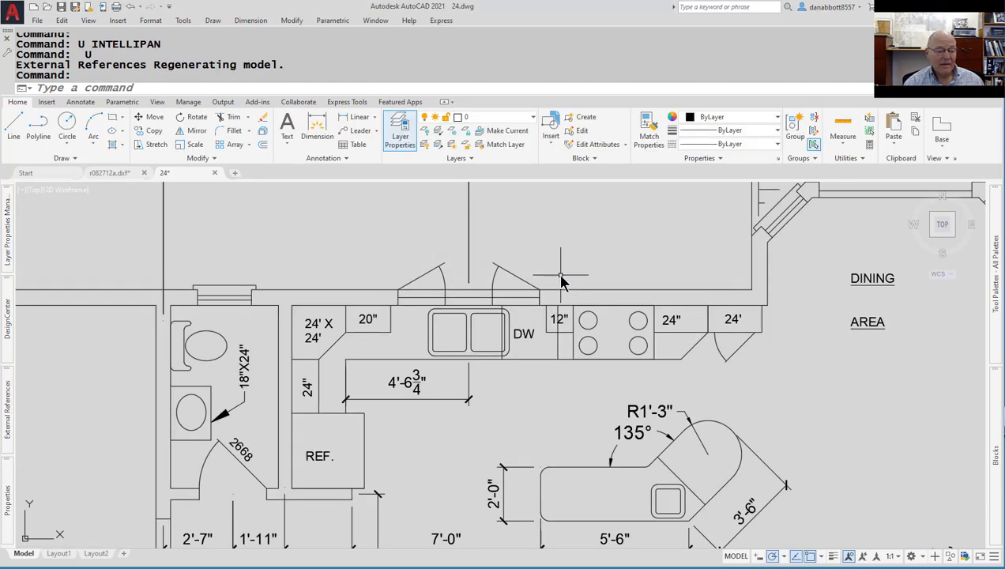
key("Escape")
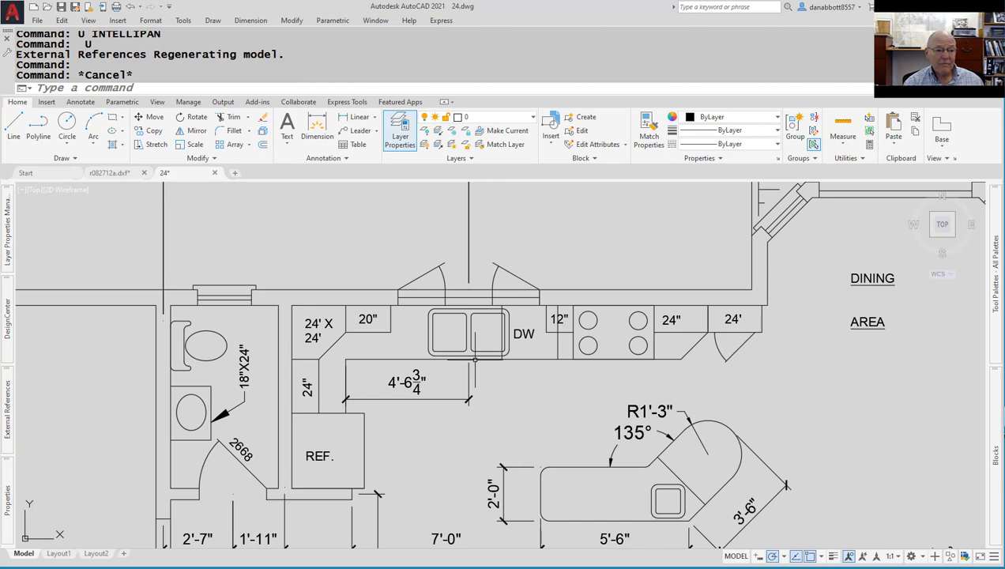
key("Escape")
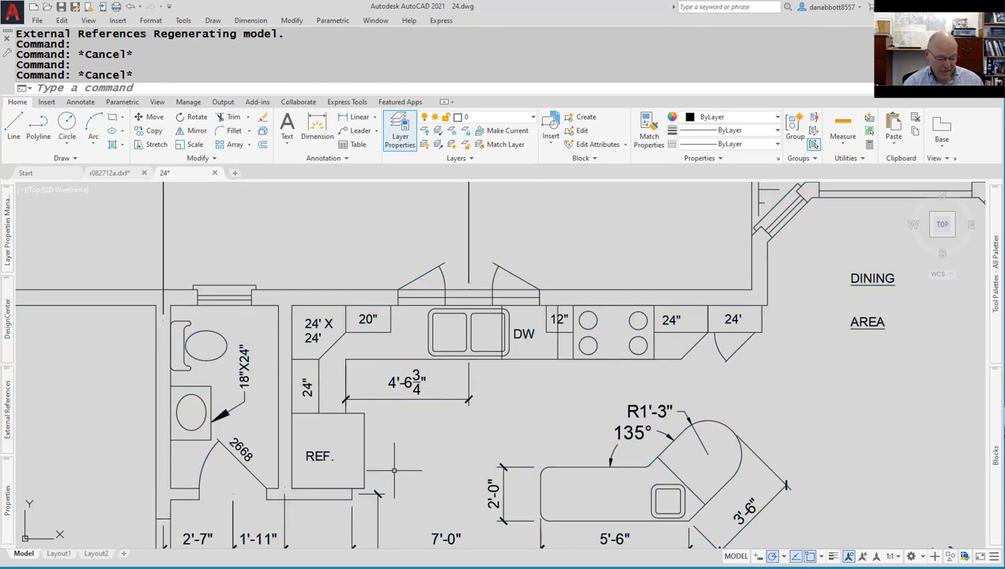
Review the dimension styles in drawing 24, comparing the bound dimension_demo_guest$0$Standard style with its Linear child style.
type("d")
key("Return")
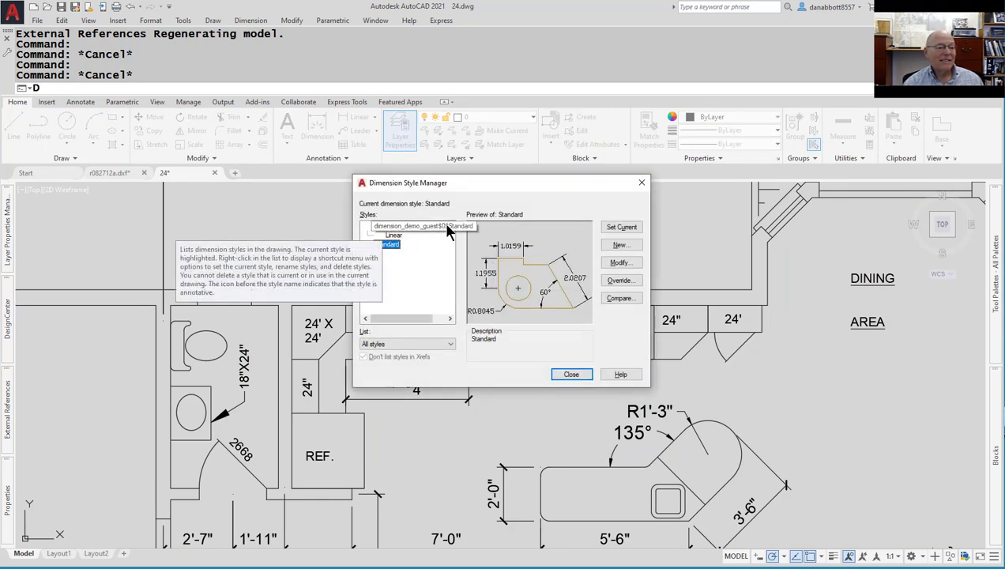
left_click(393, 236)
left_click(396, 226)
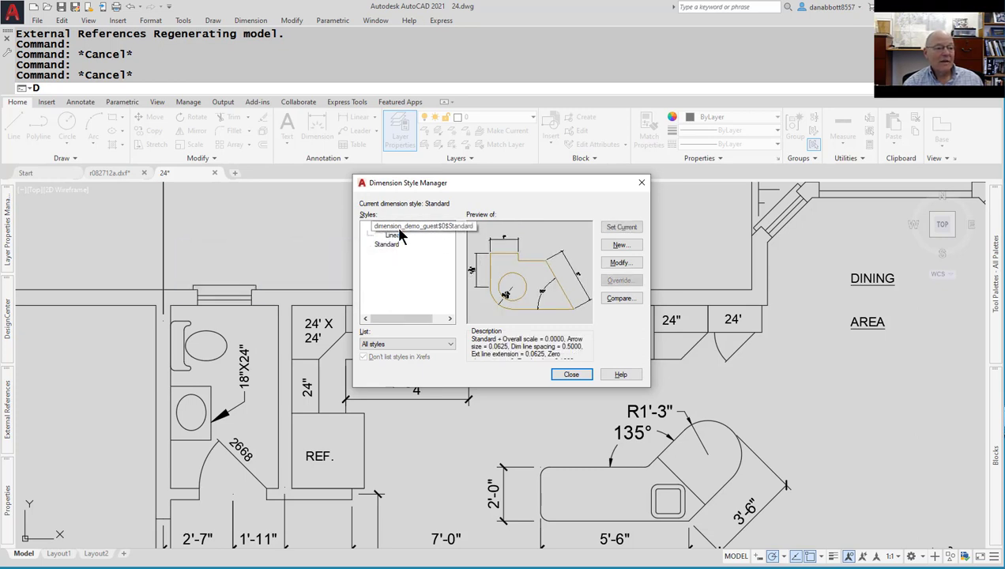
left_click(399, 237)
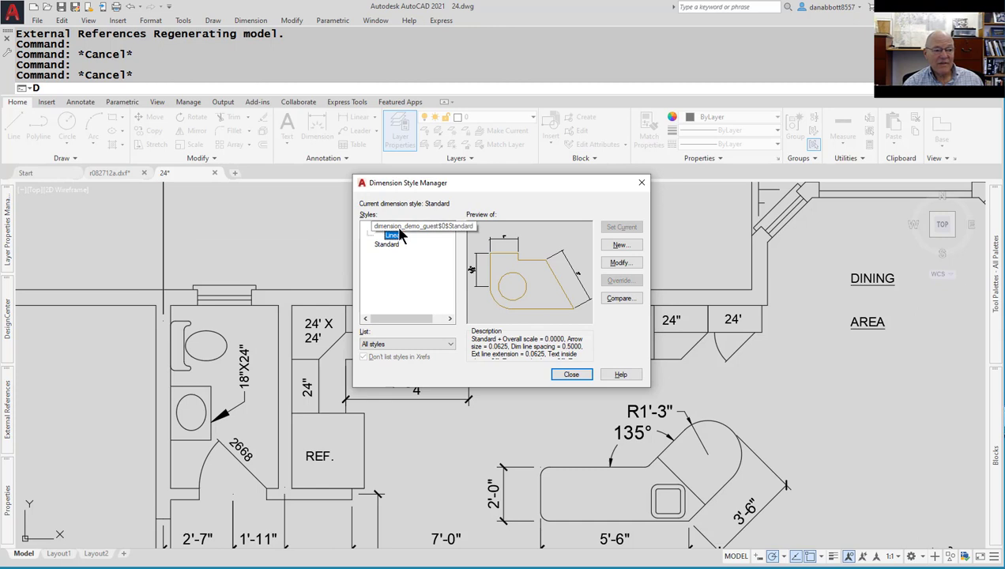
key("Up")
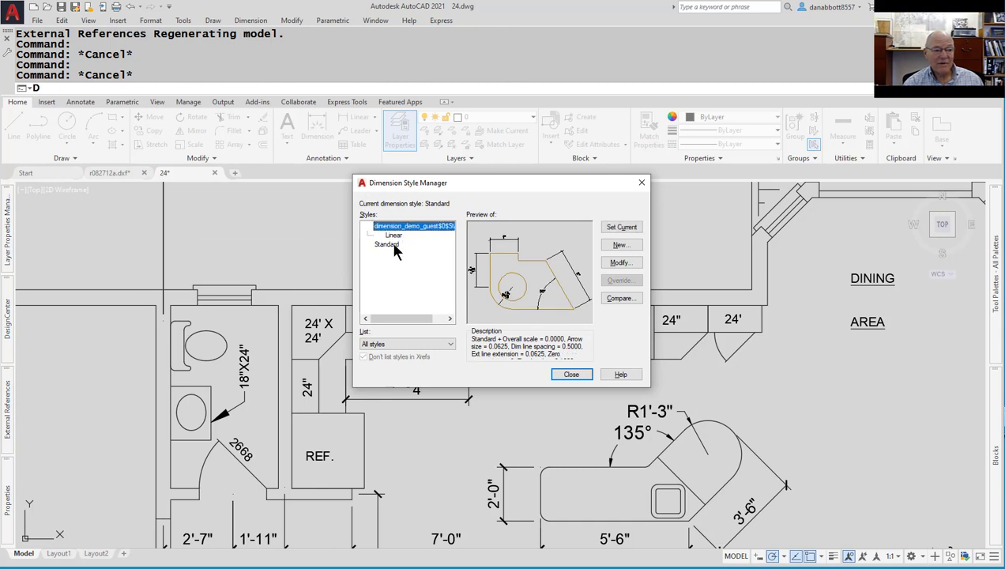
left_click(452, 227)
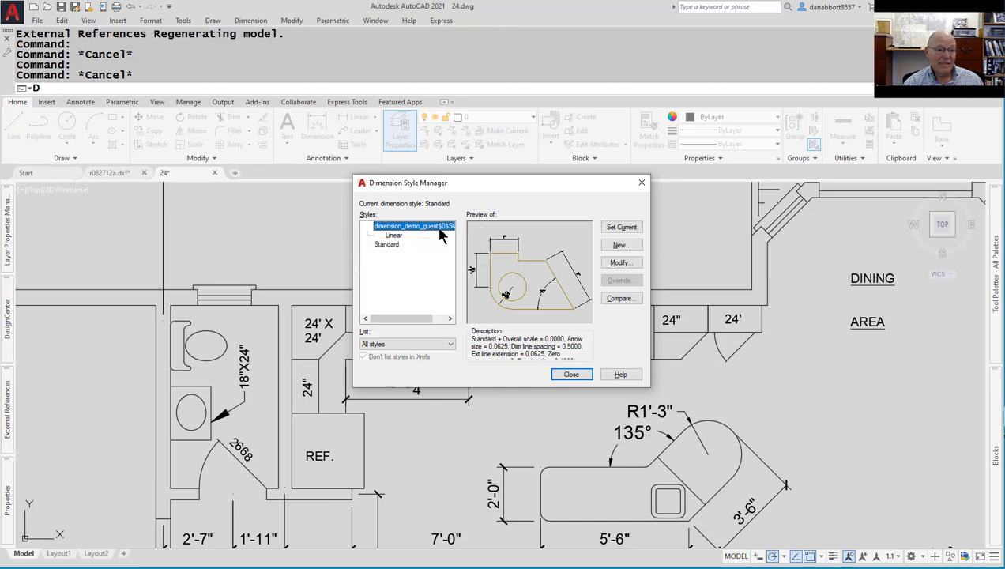
left_click(418, 224)
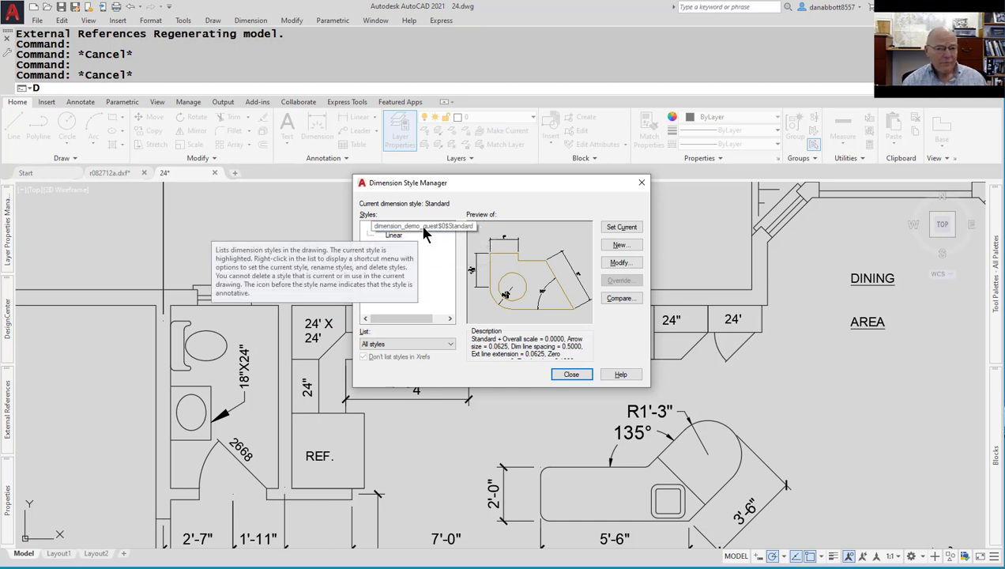
double_click(423, 226)
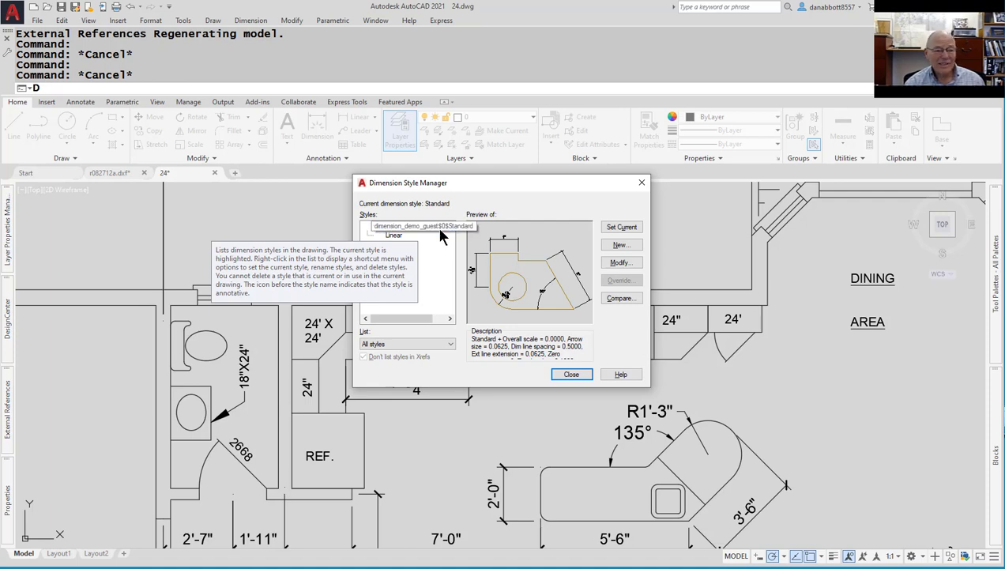
key("Escape")
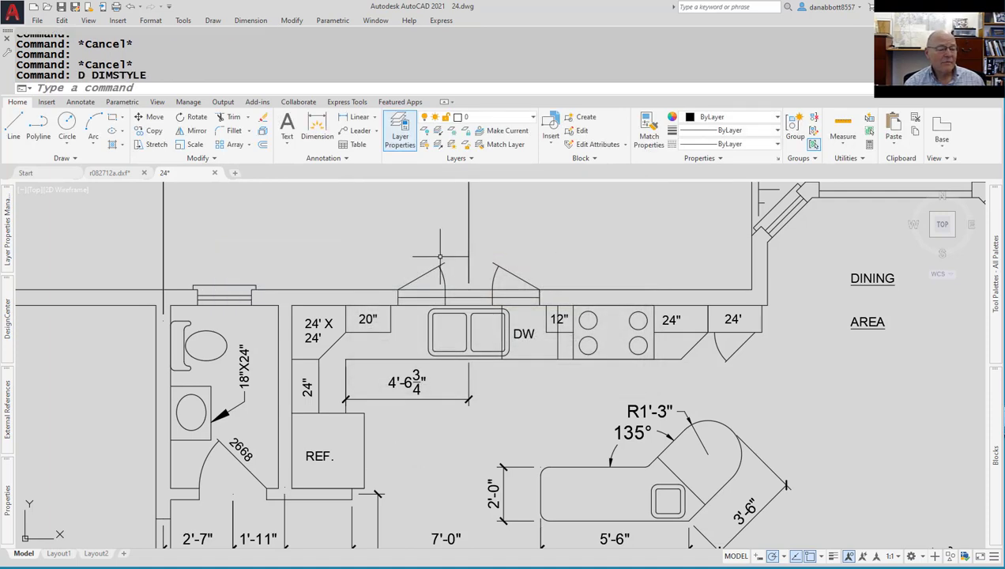
Strip the xref prefix from all bound layers by renaming dimension_demo_guest$0$* to * with the Rename command.
type("ren")
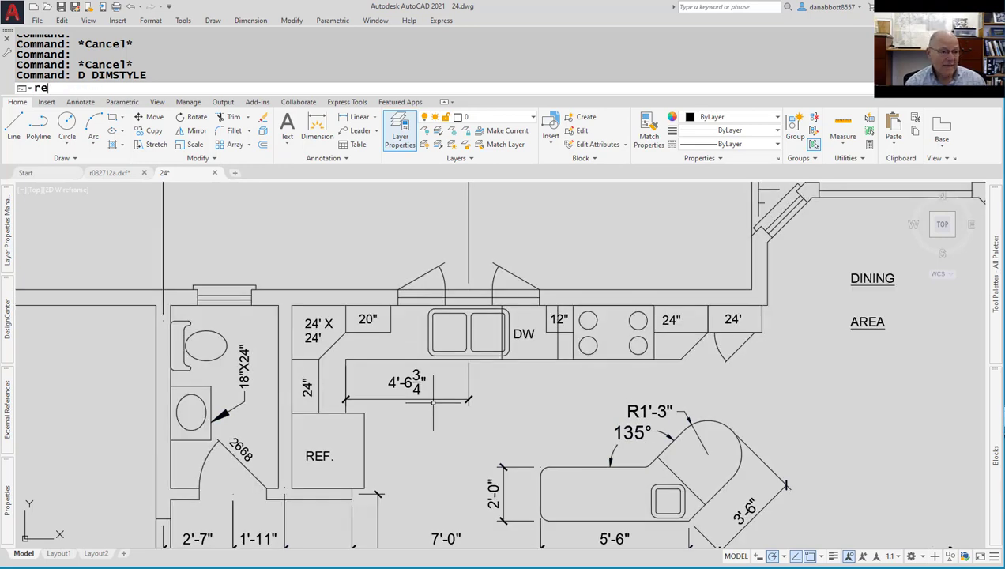
key("Return")
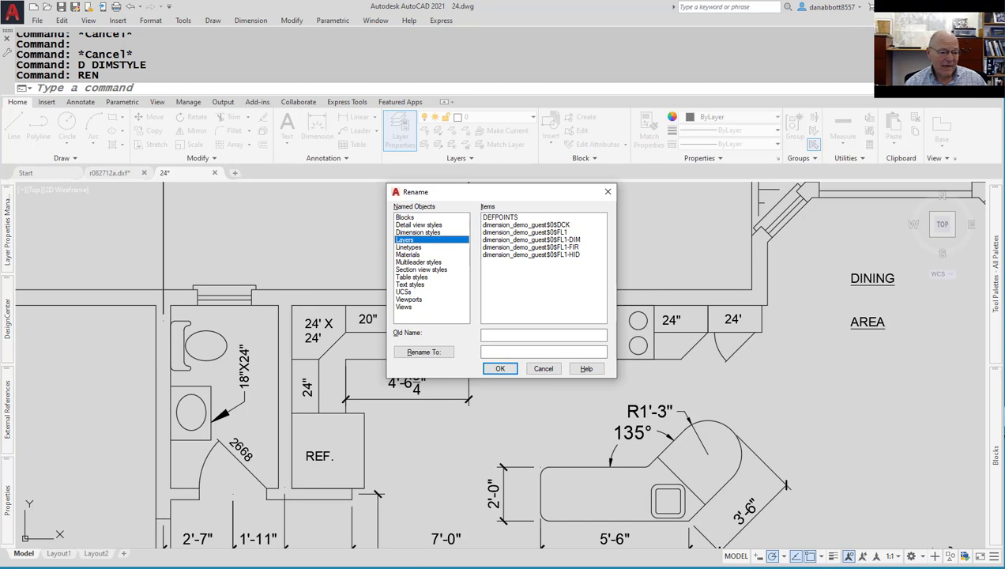
key("super+plus")
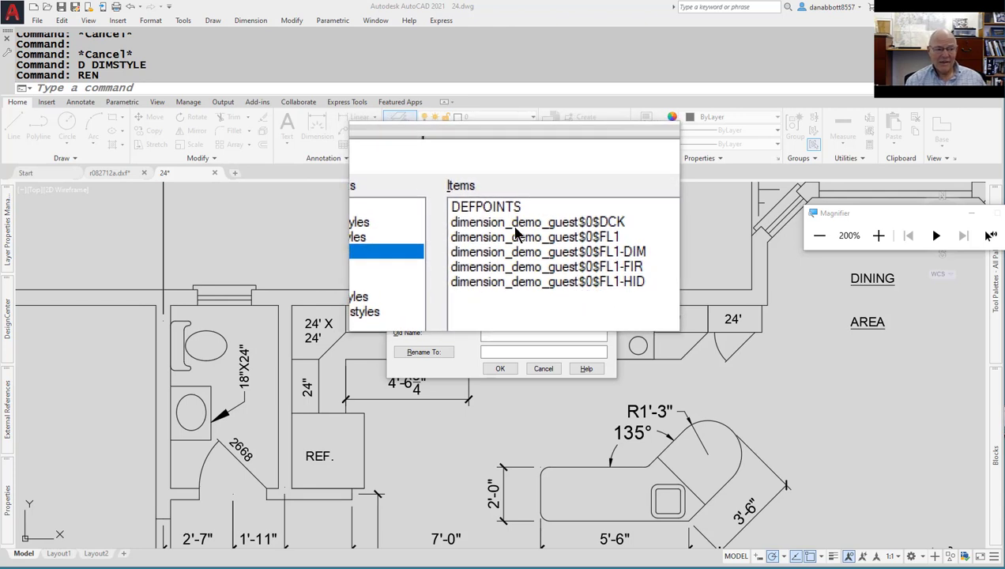
left_click(516, 235, "shift")
left_click(512, 236)
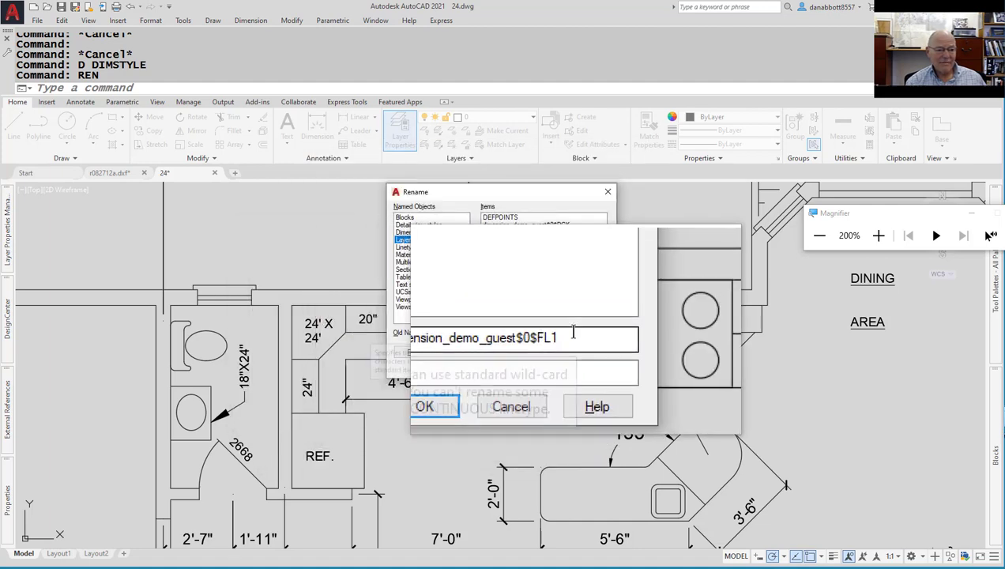
left_click(569, 335)
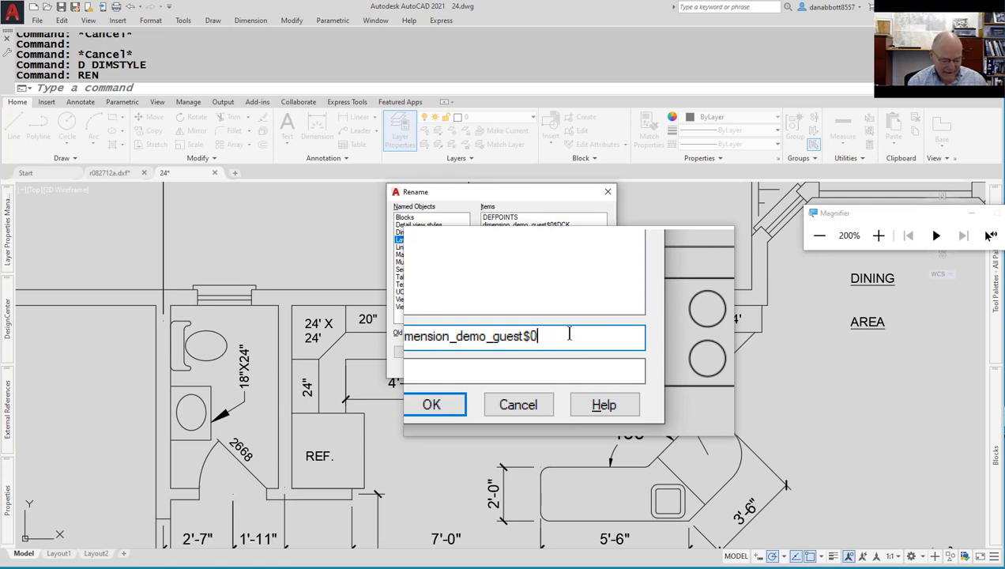
type("*")
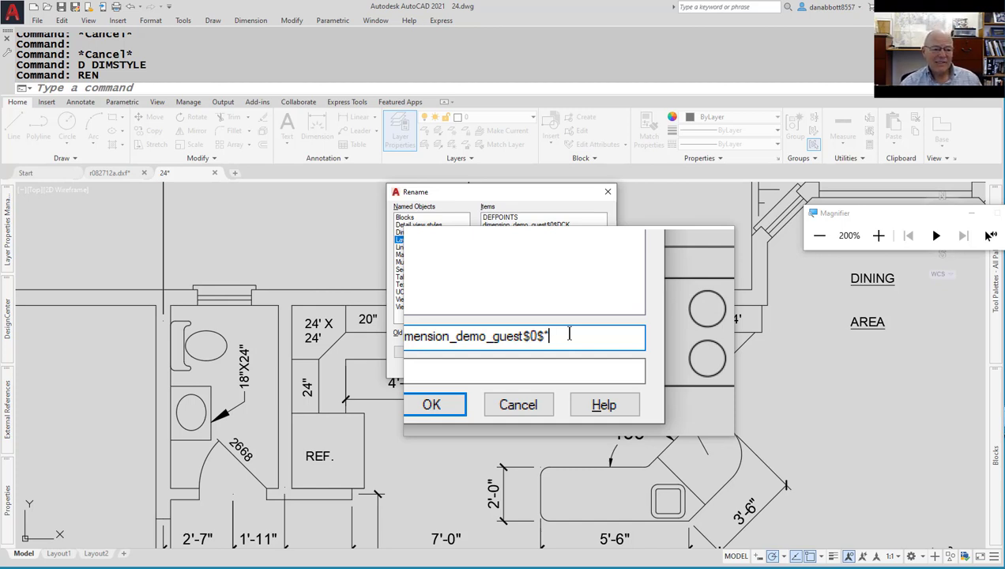
left_click(495, 351)
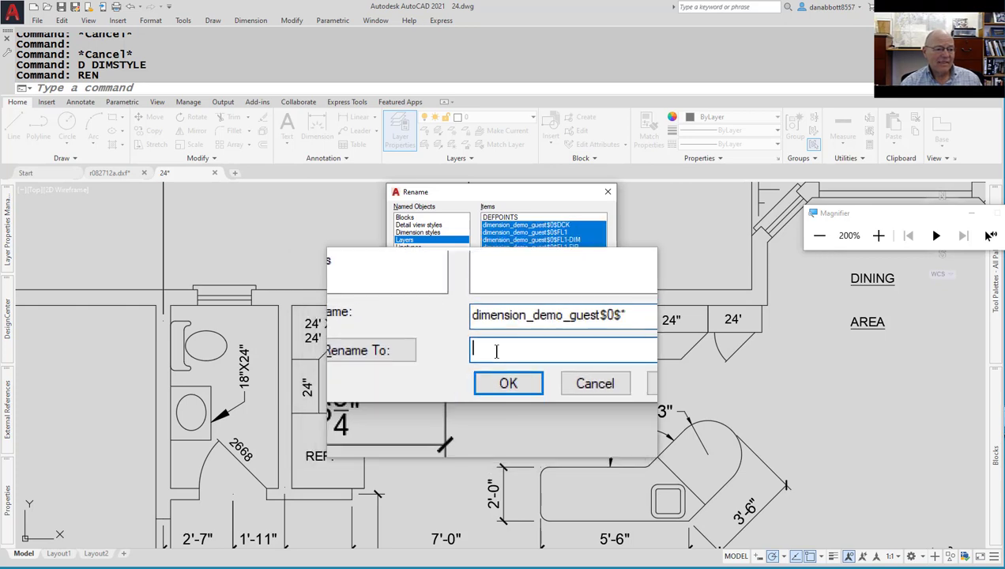
type("*")
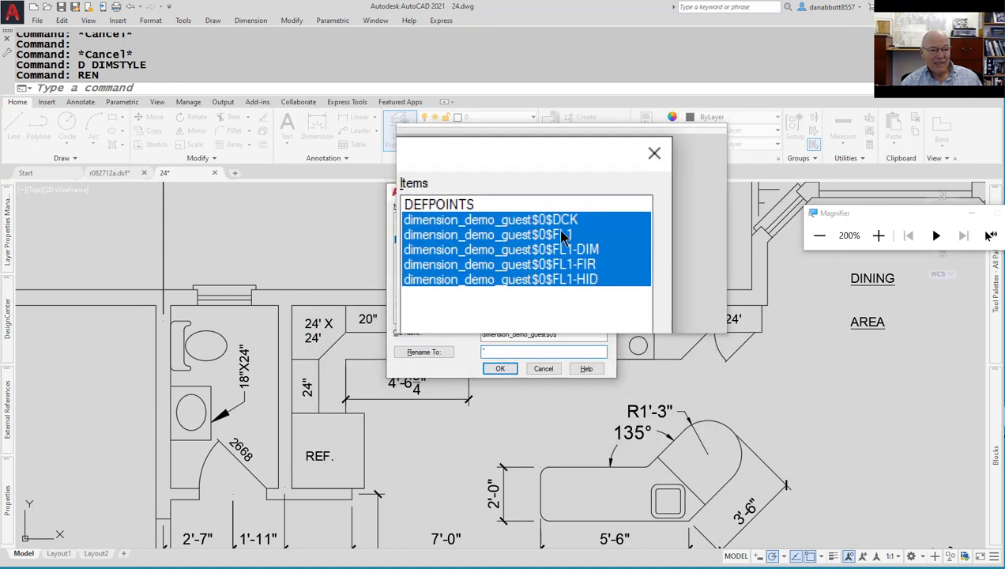
left_click(425, 354)
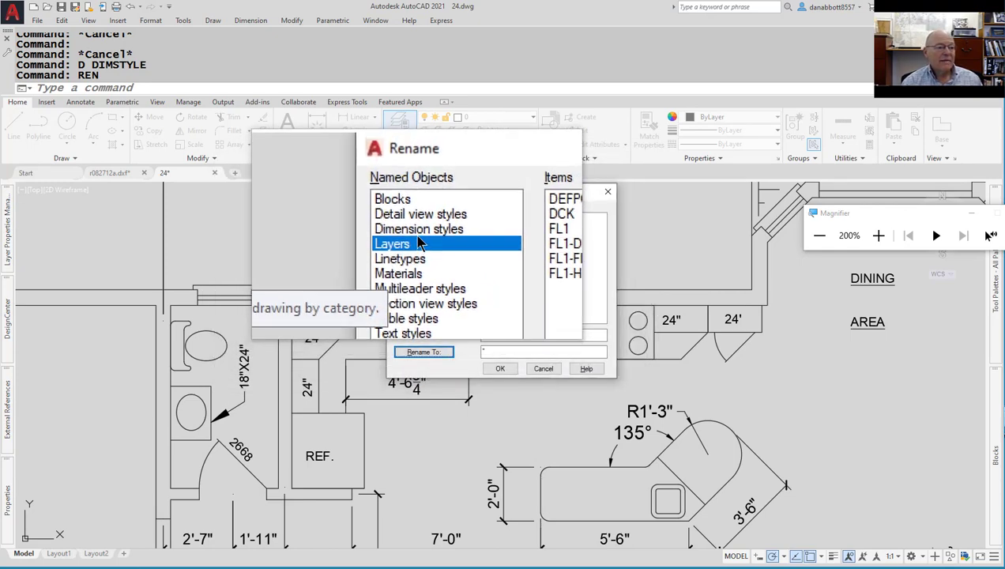
Rename the dimension style dimension_demo_guest$0$Standard to ArchDemo.
left_click(419, 230)
left_click(419, 242)
left_click(419, 232)
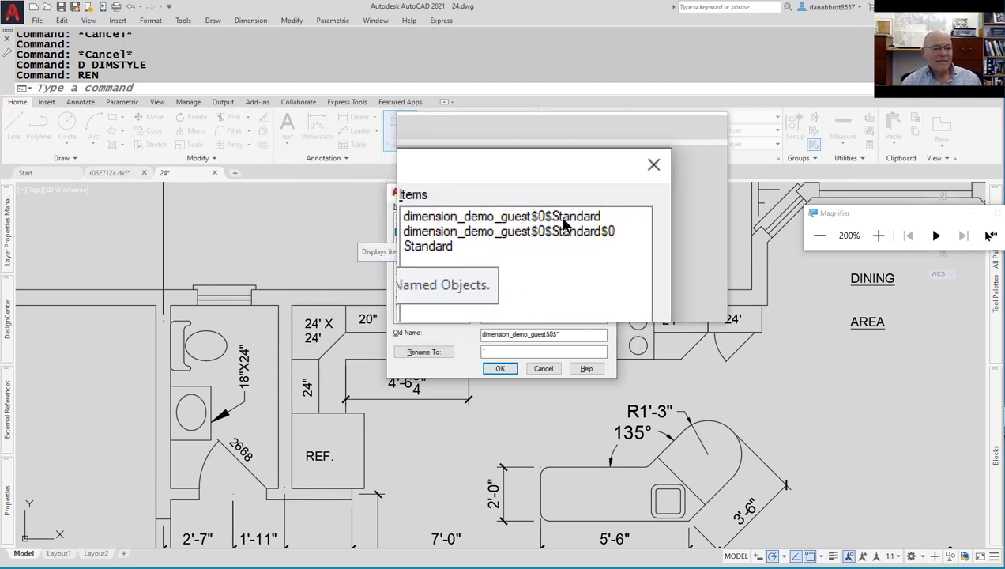
left_click(564, 225)
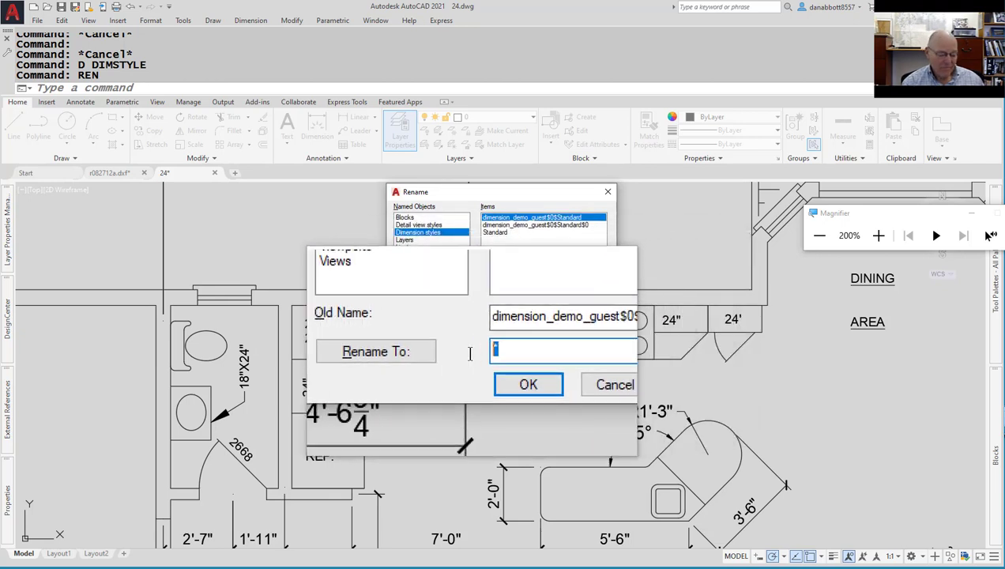
type("ARch")
key("BackSpace")
key("BackSpace")
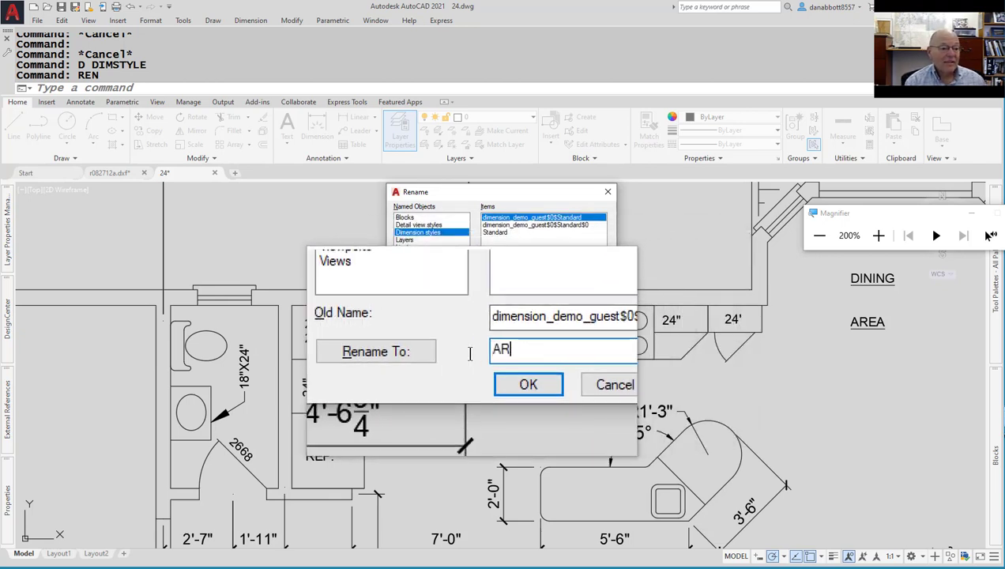
key("BackSpace")
key("BackSpace")
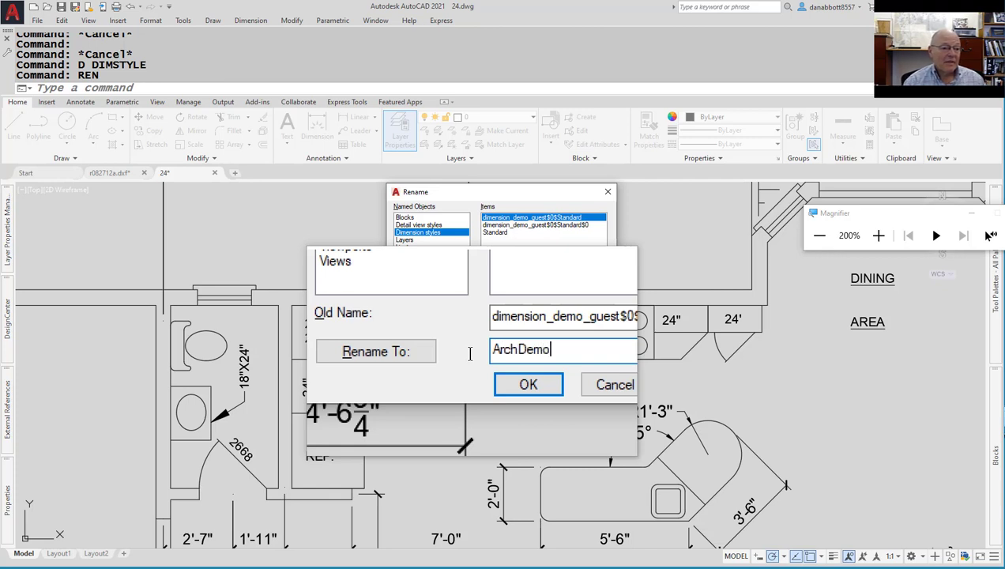
left_click(411, 356)
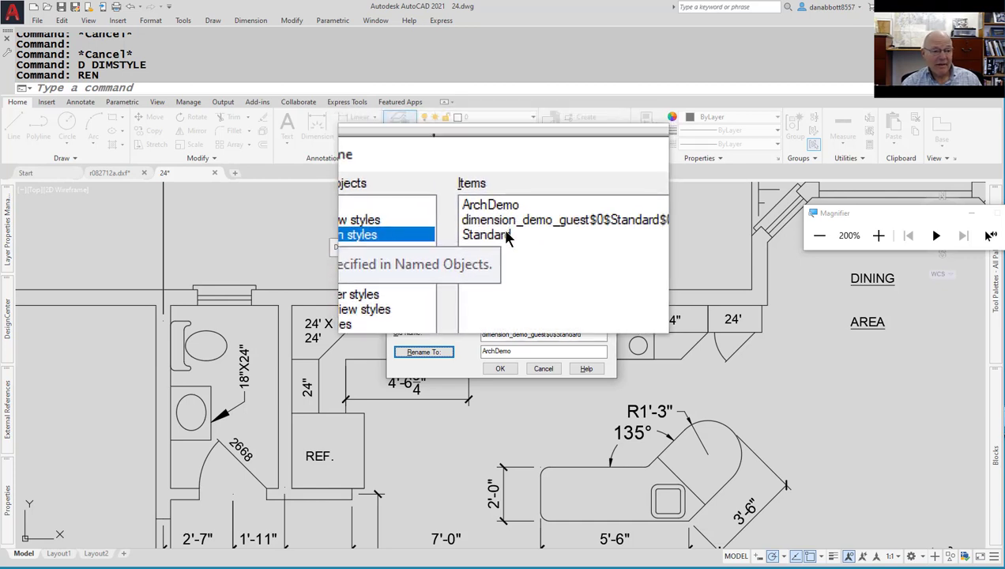
Rename the remaining bound child dimension style using the wildcard pattern dimension_demo_guest$0$Standard* to ArchDemo*.
left_click(503, 226)
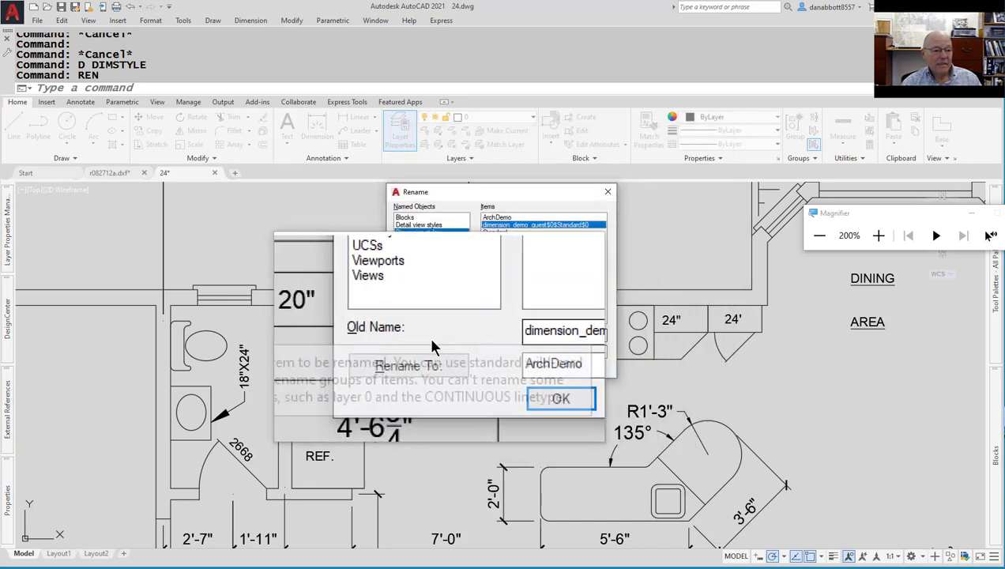
left_click(599, 335)
key("BackSpace")
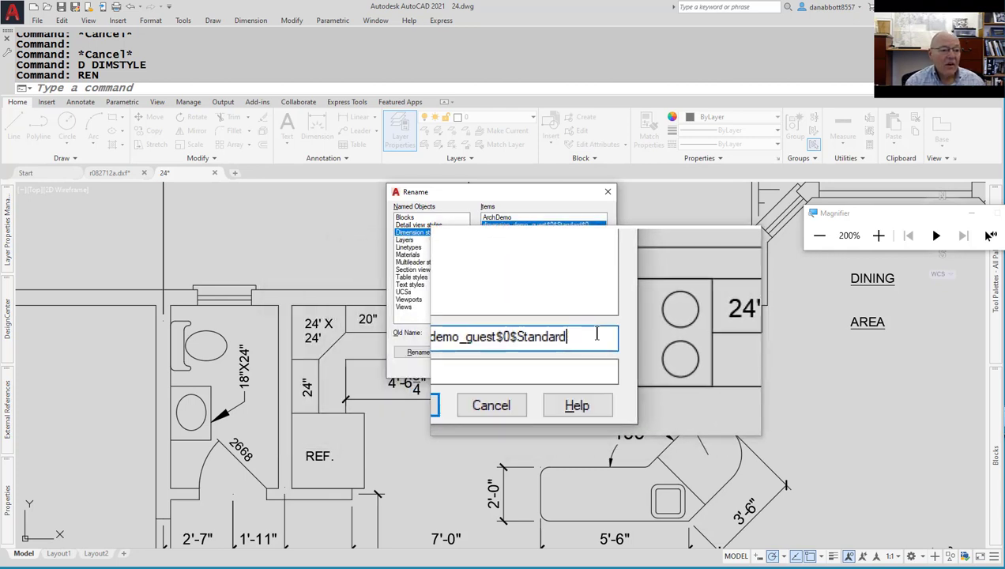
type("*")
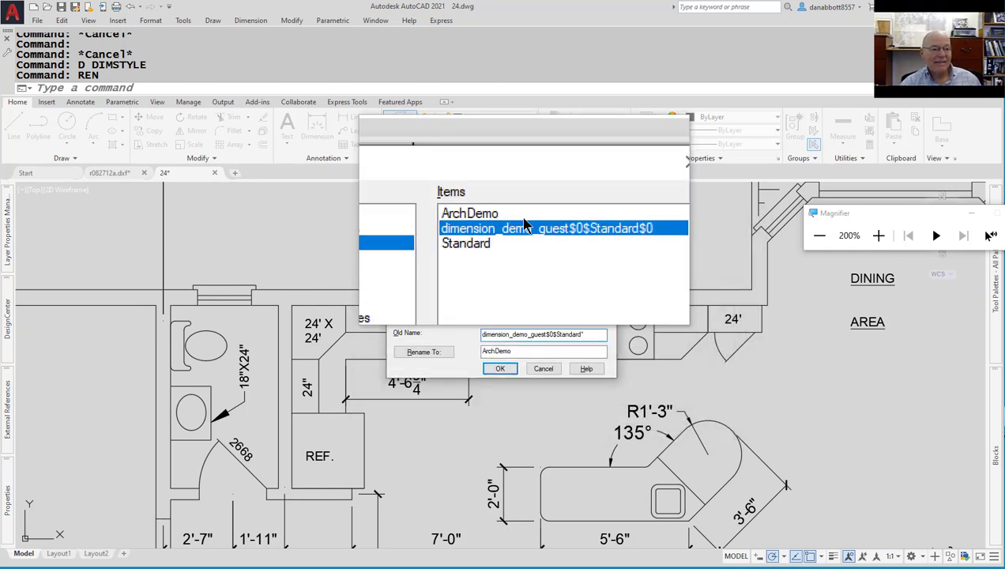
left_click(524, 353)
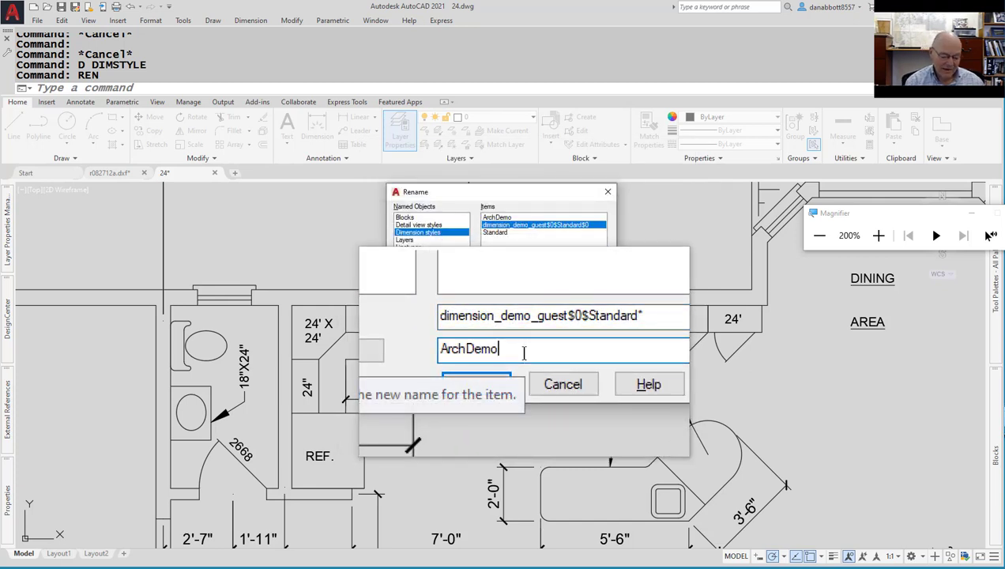
type("*")
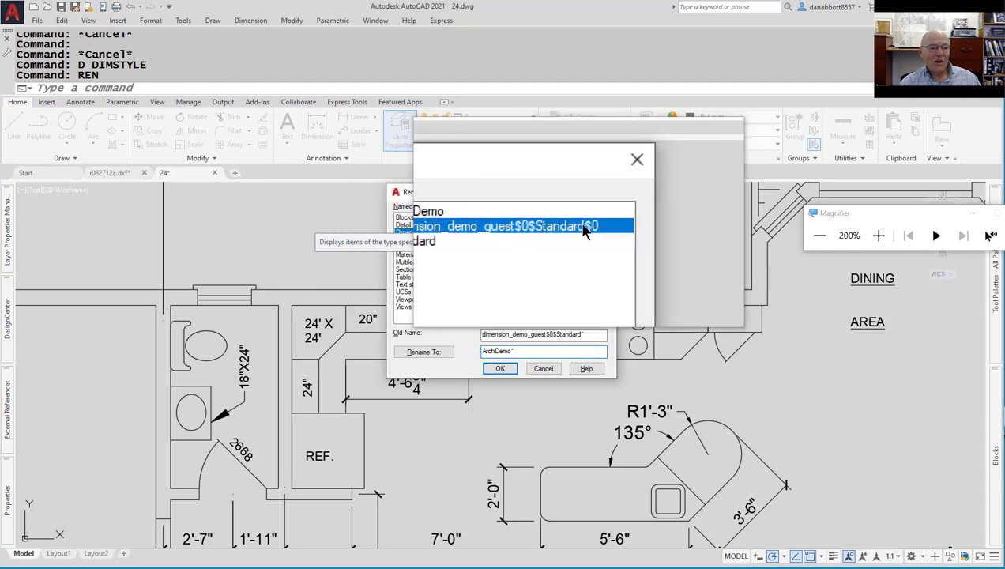
left_click(412, 354)
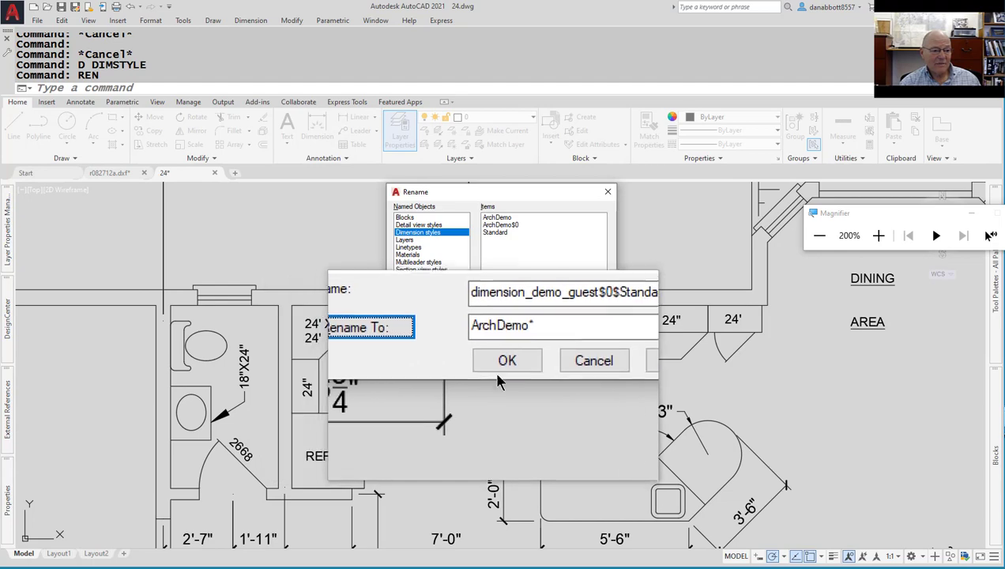
Apply the pending rename to ArchDemo* and review the ArchDemo dimension style with its Linear child in the Dimension Style Manager.
left_click(498, 377)
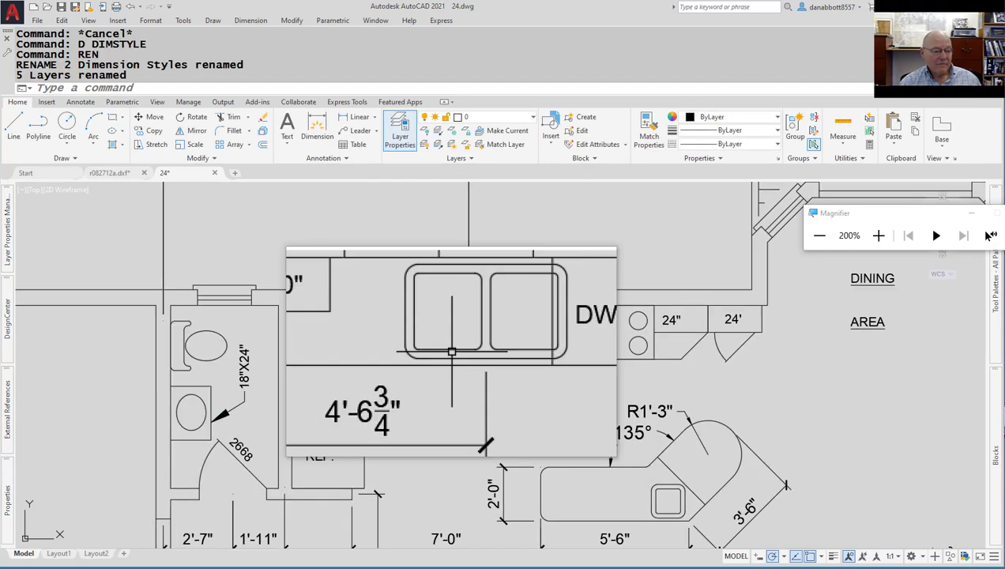
type("D")
key("Return")
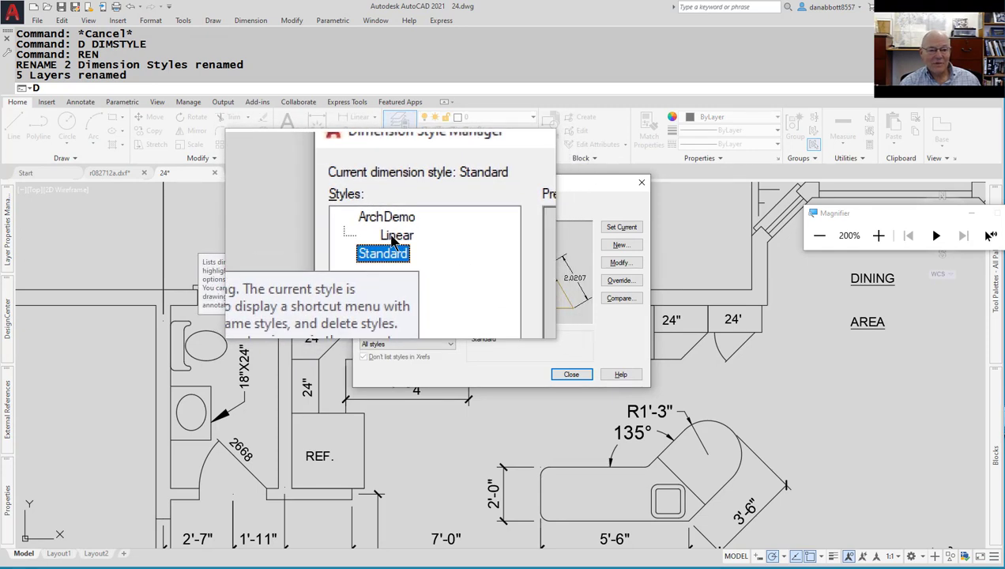
left_click(386, 216)
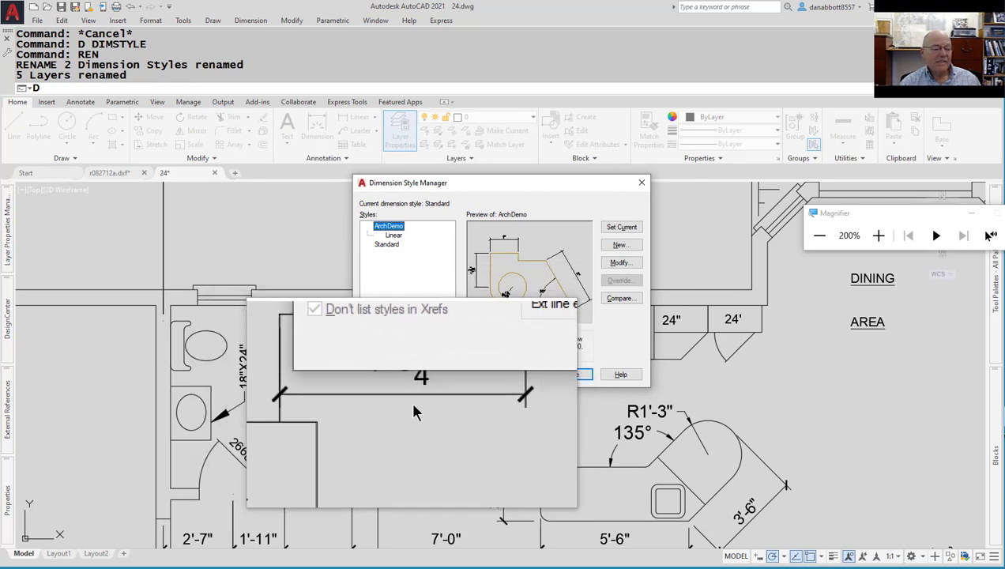
key("Escape")
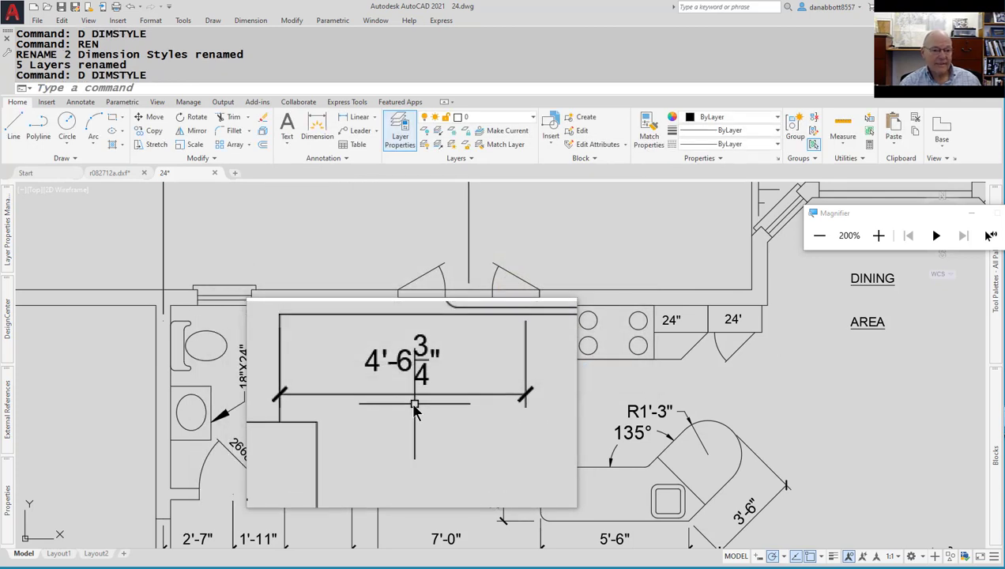
key("super+Escape")
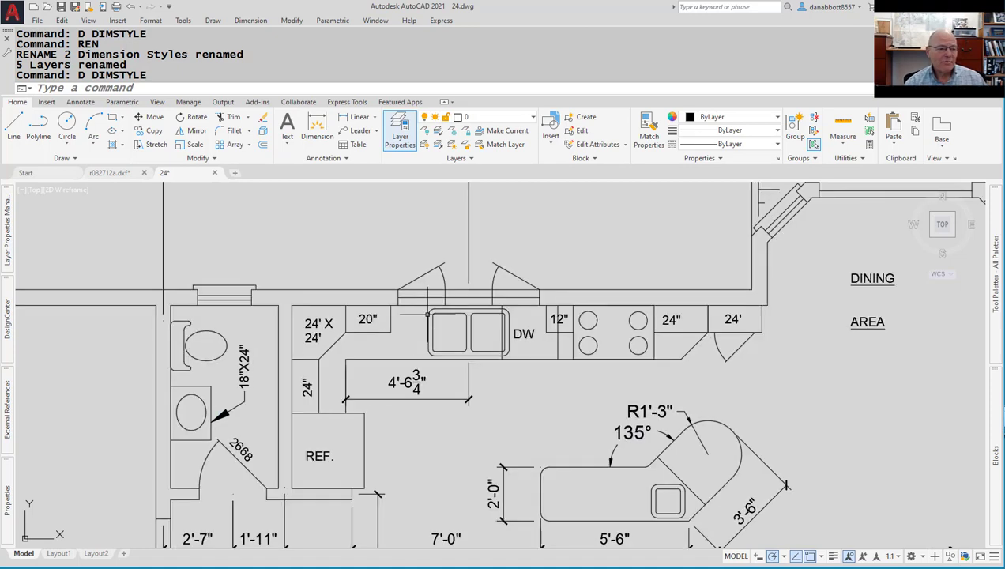
scroll(497, 311, "down", 4)
scroll(498, 310, "down", 2)
middle_click_drag(651, 211, 555, 362)
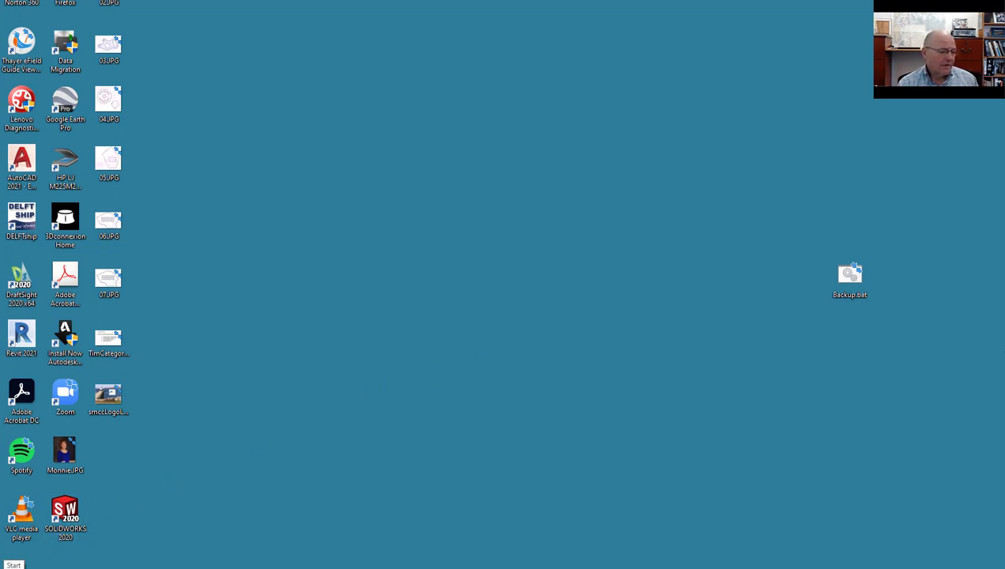
Reset AutoCAD 2021 to its default settings with Reset Settings to Default, without backing up the custom settings.
left_click(13, 563)
scroll(121, 388, "down", 5)
scroll(120, 387, "up", 3)
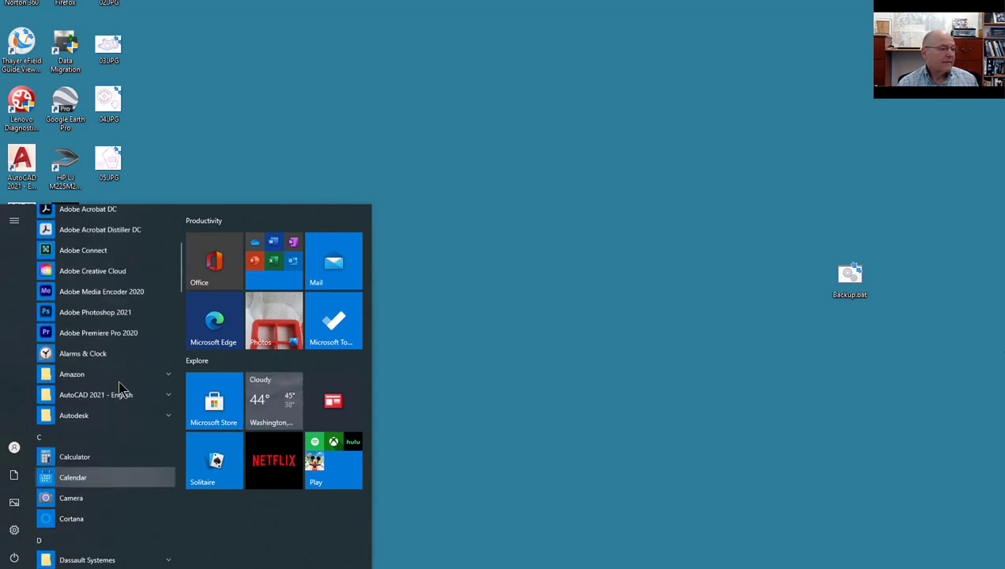
scroll(135, 498, "down", 5)
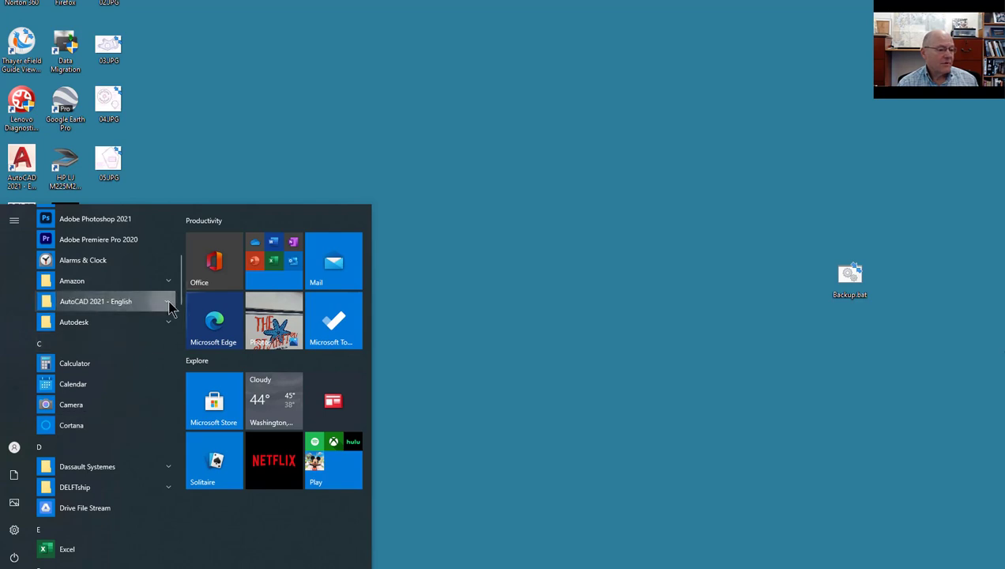
left_click(169, 307)
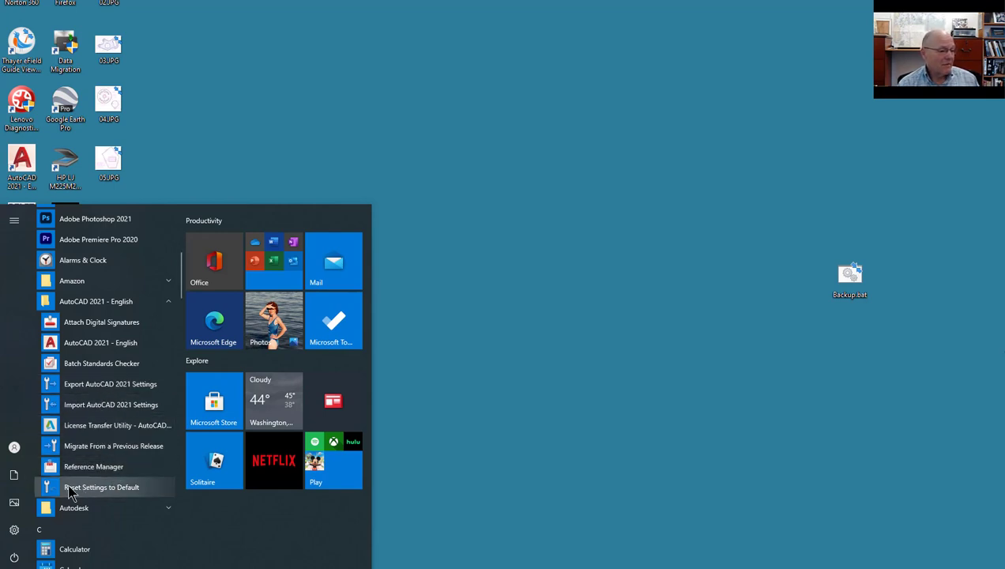
left_click(112, 488)
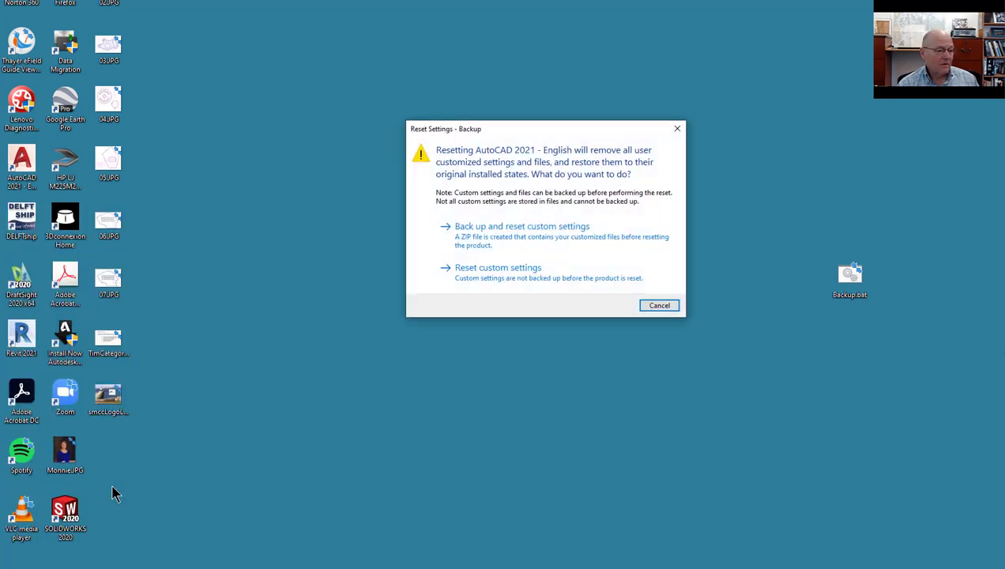
left_click(498, 272)
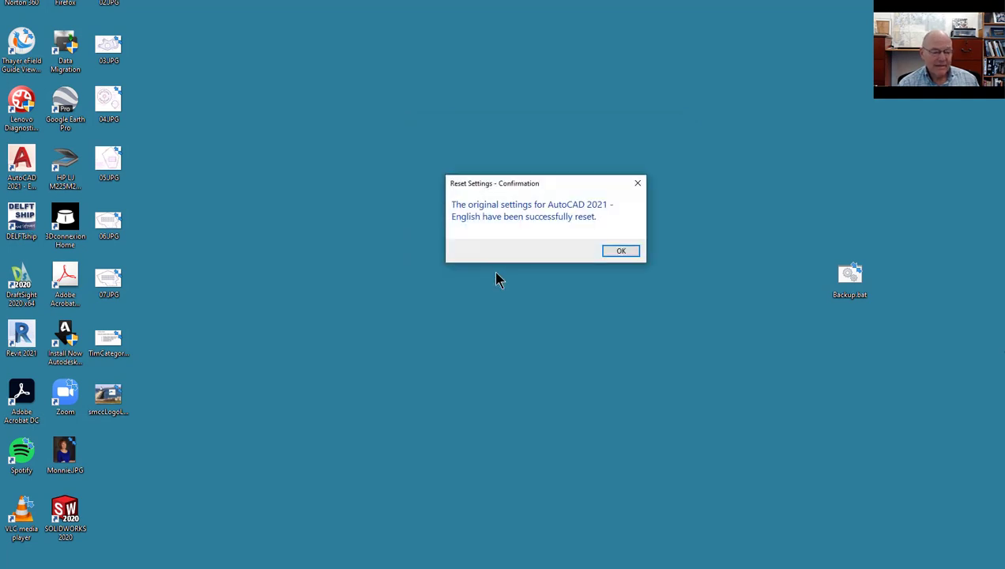
left_click(630, 252)
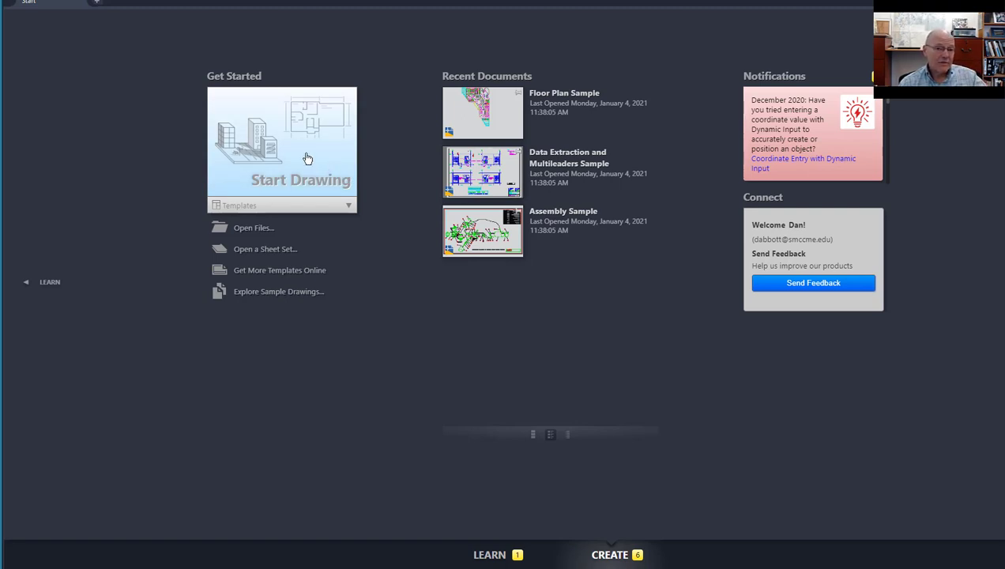
Start a new drawing and run VLIDE to set AutoCAD Visual LISP as the default AutoLISP environment.
left_click(308, 159)
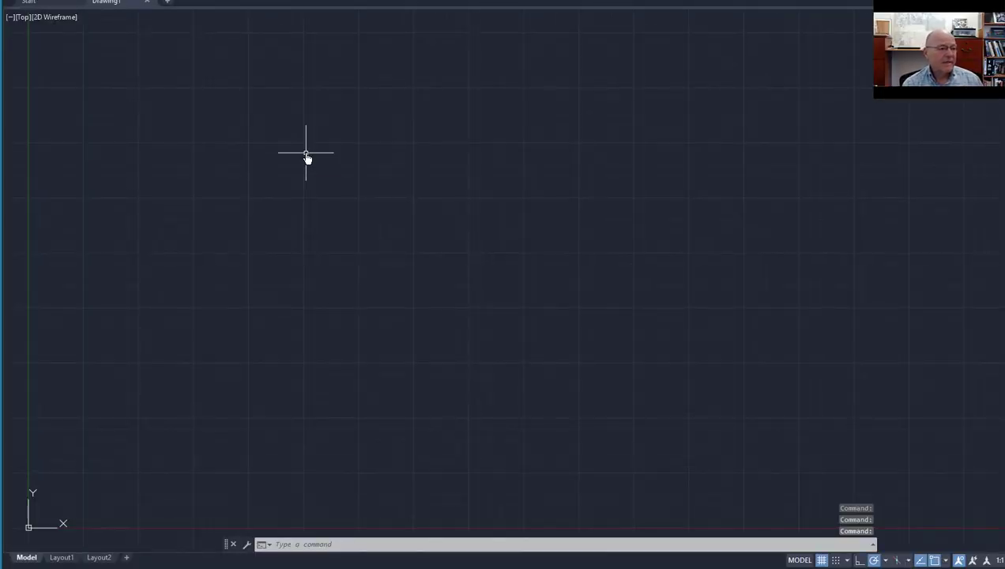
type("vlisp")
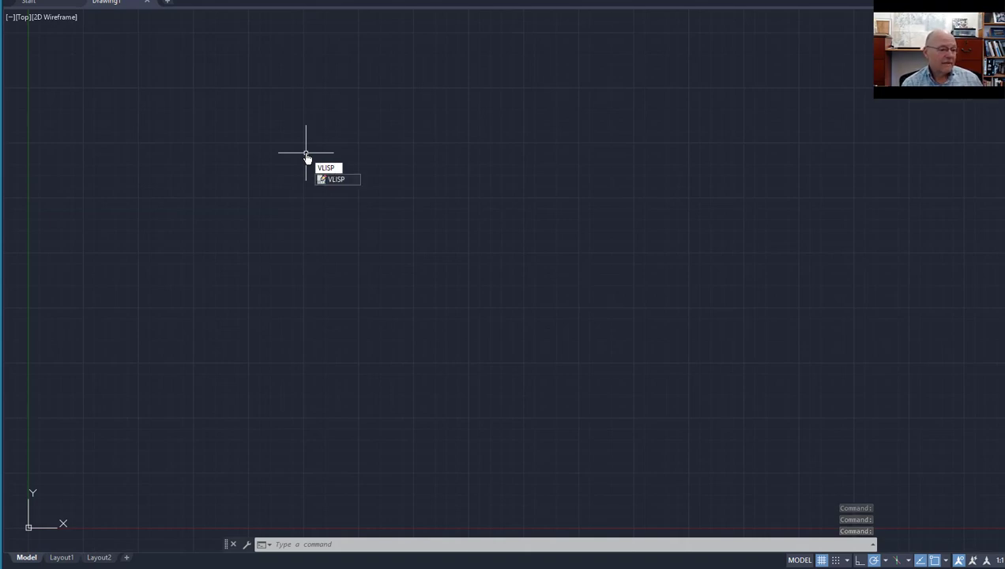
key("Escape")
type("vlide")
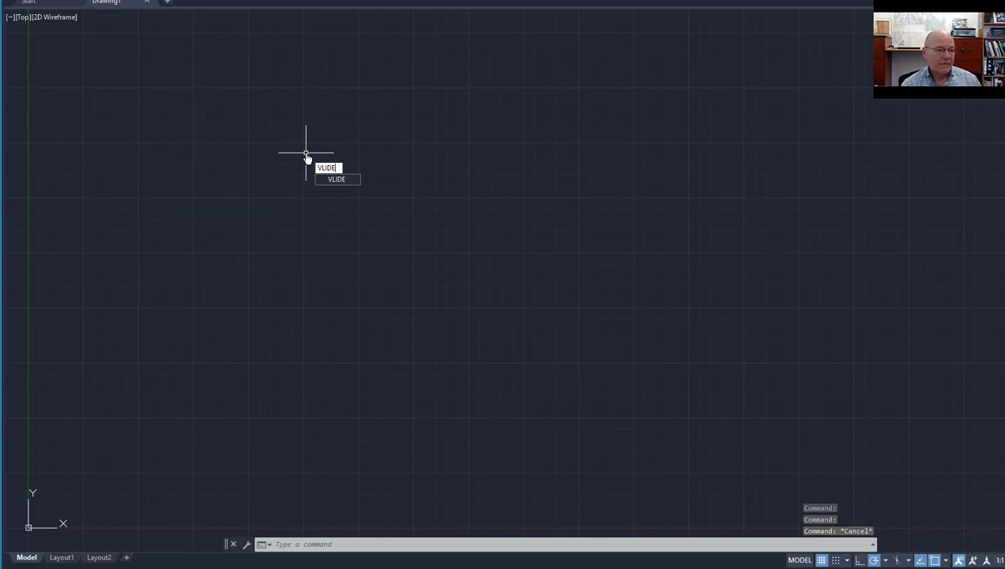
key("Return")
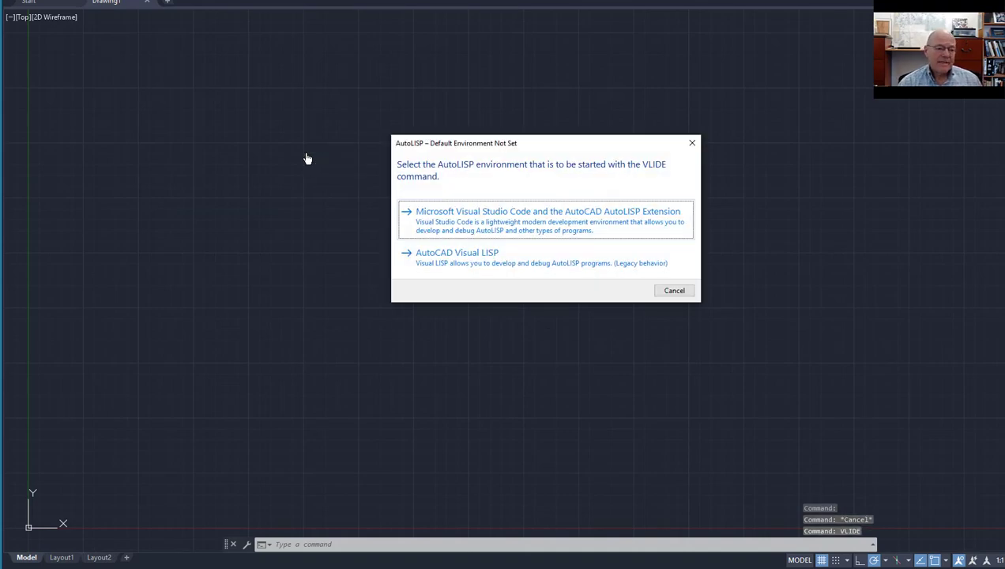
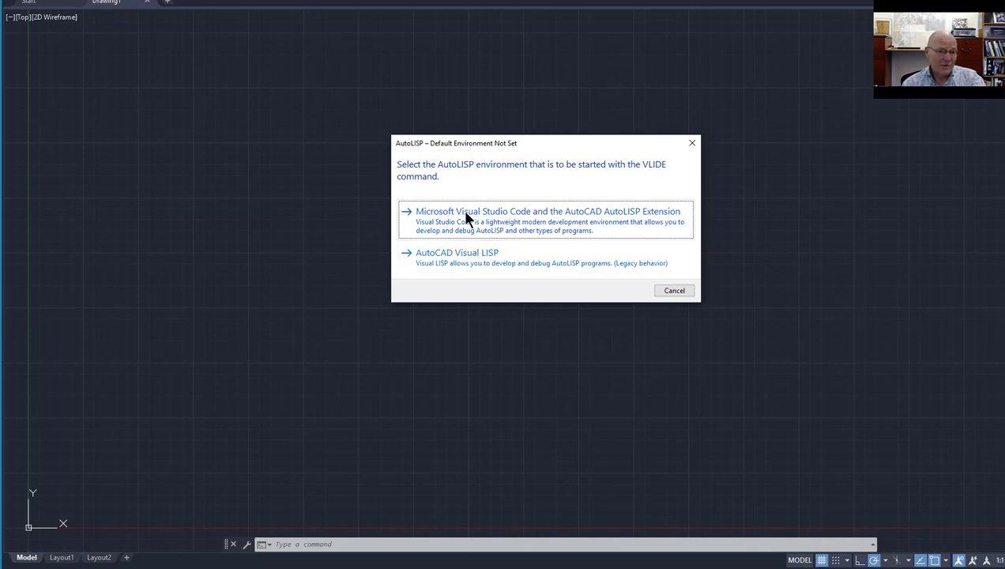
left_click(461, 257)
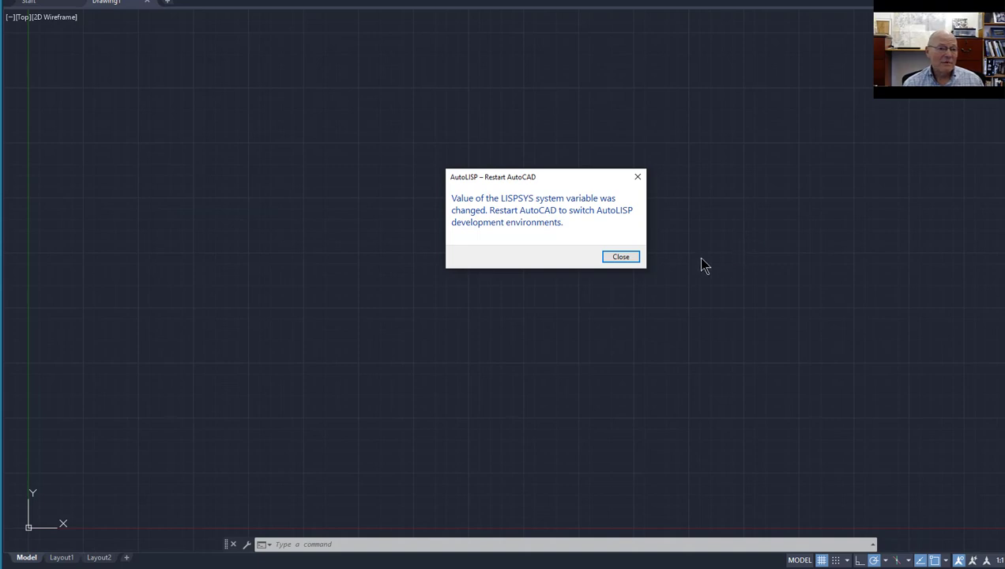
left_click(621, 258)
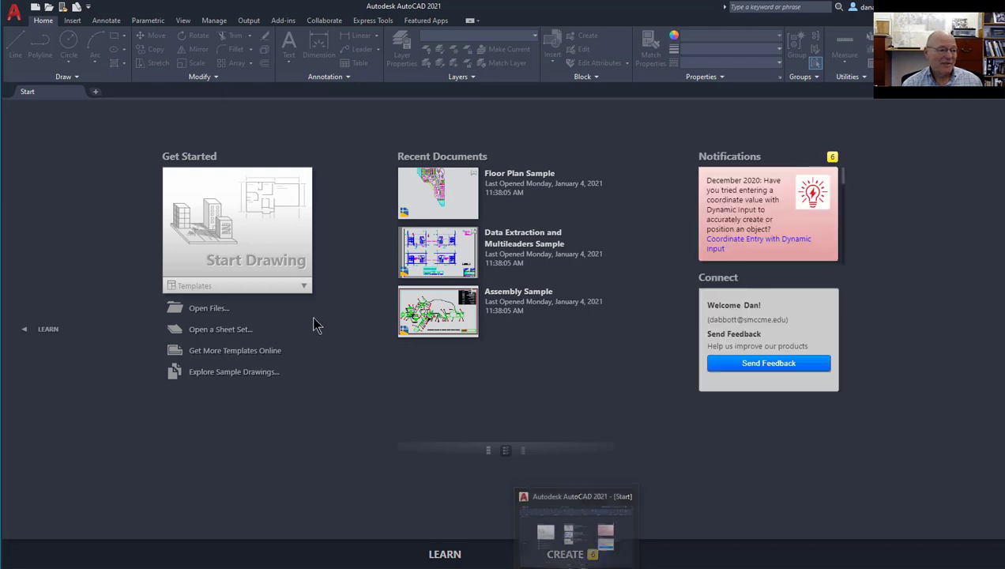
Start a new drawing in the restarted AutoCAD and launch the Visual LISP editor with the VLISP command.
left_click(246, 238)
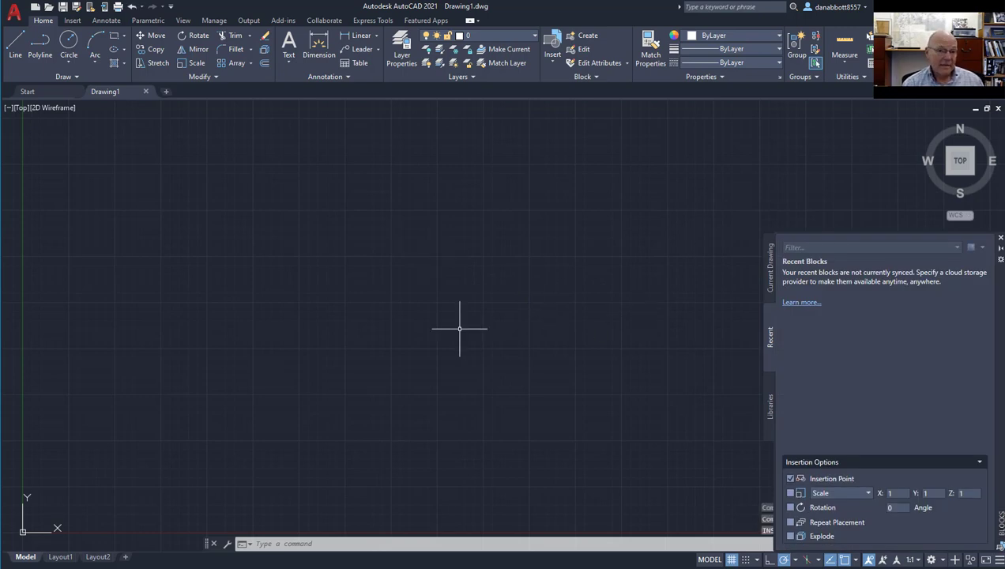
key("Escape")
type("vlisp")
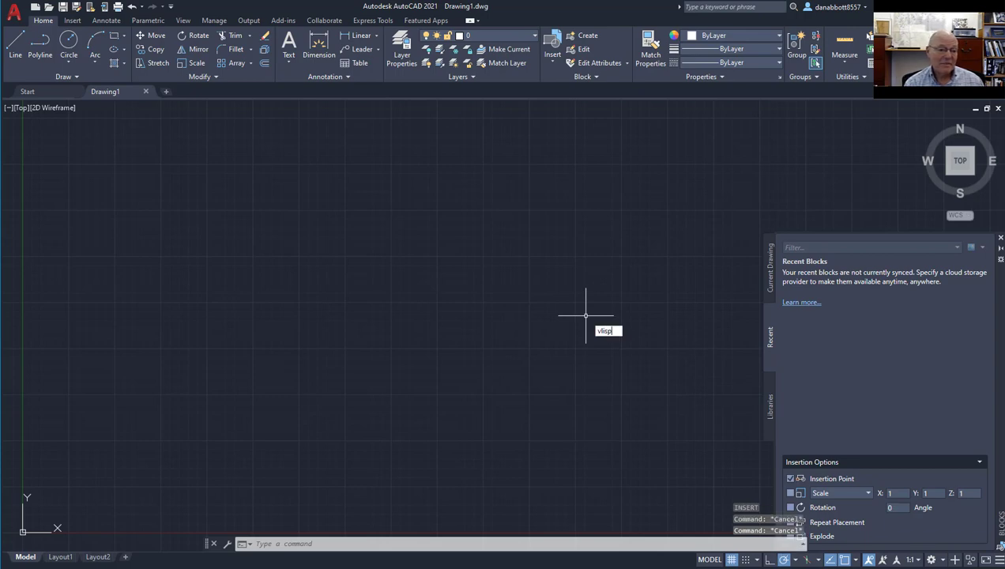
key("Return")
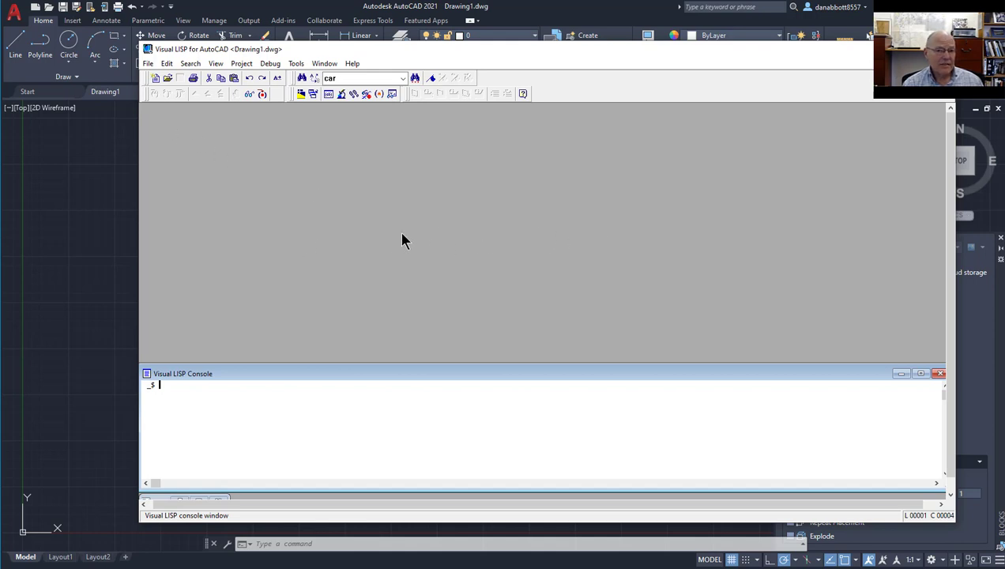
Create a new Visual LISP file and enter the header comment ";;;; Demo lisp program".
left_click(148, 63)
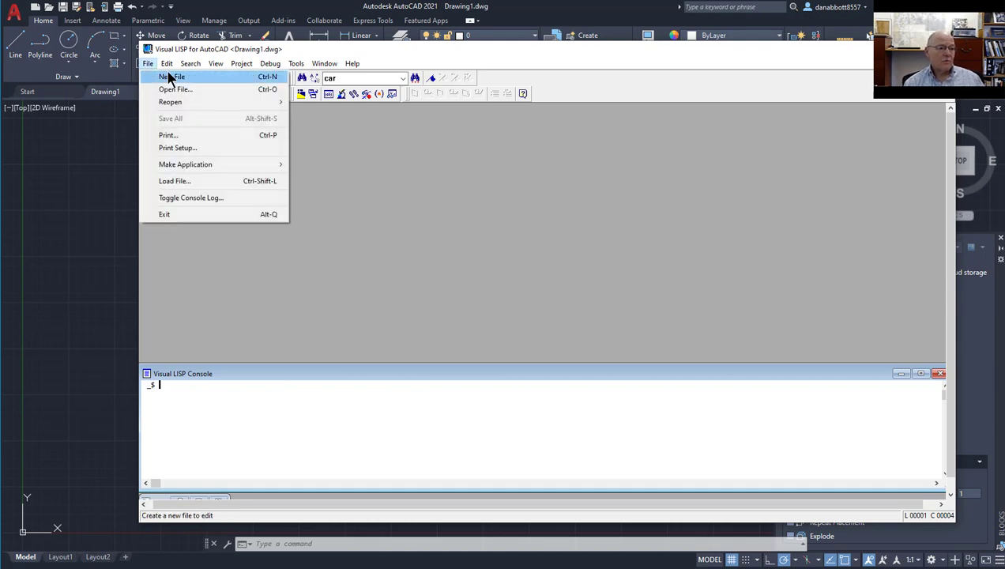
left_click(166, 77)
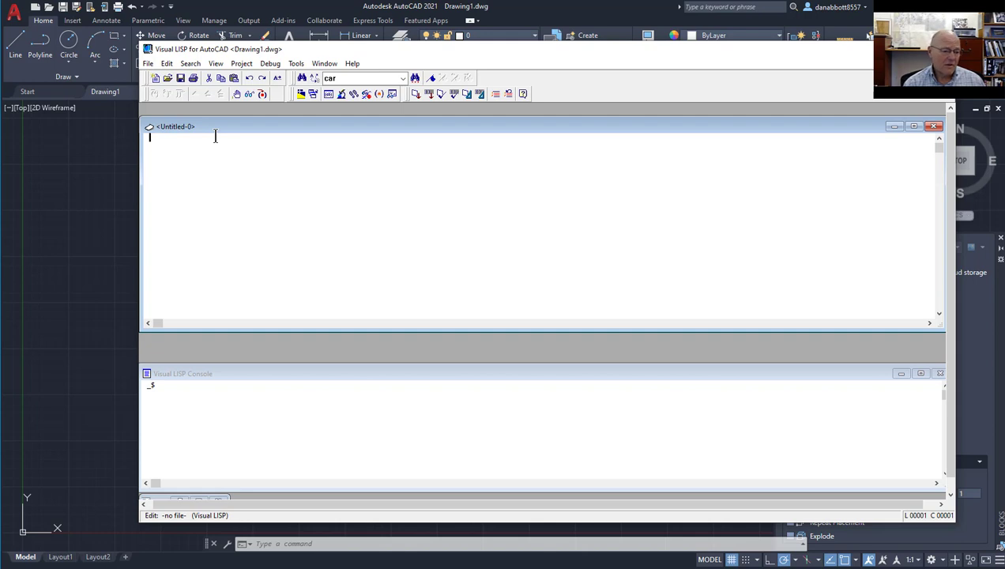
key("super+plus")
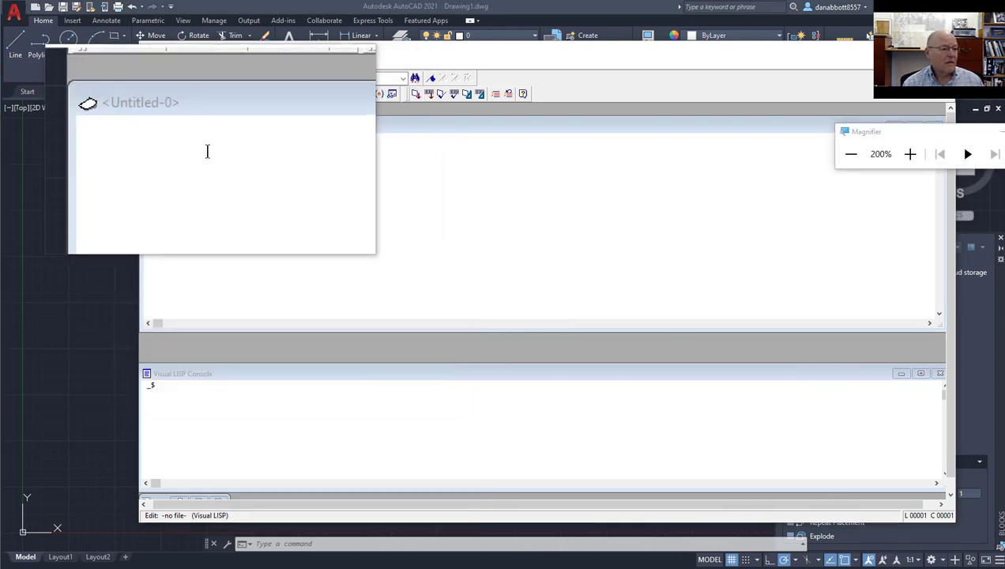
left_click(186, 149)
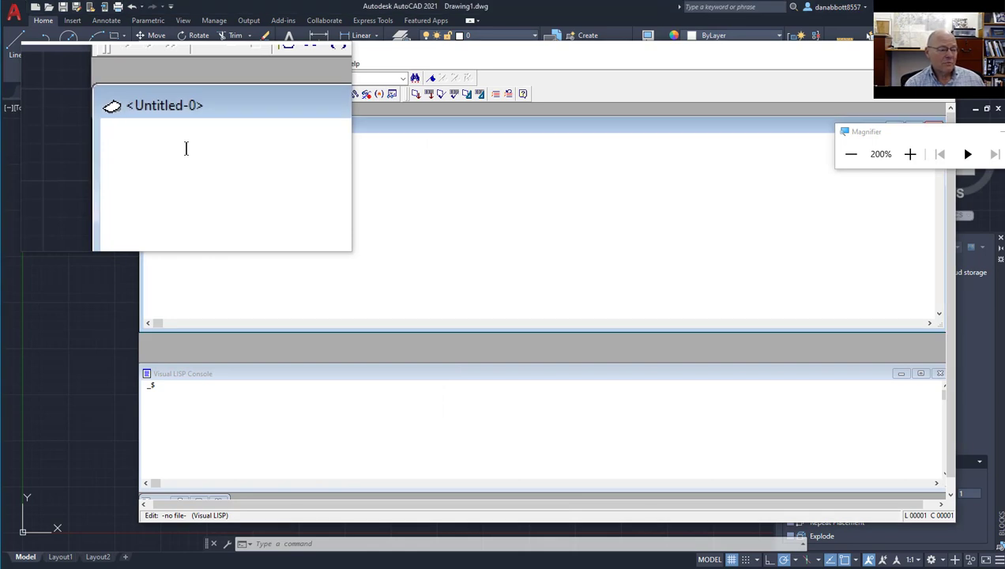
type("d")
key("BackSpace")
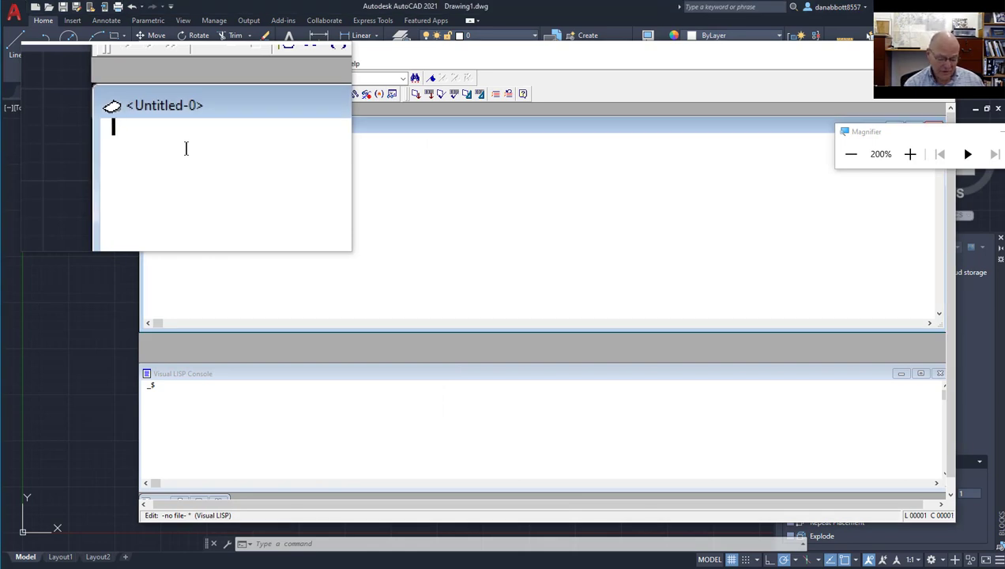
type(";;;; ")
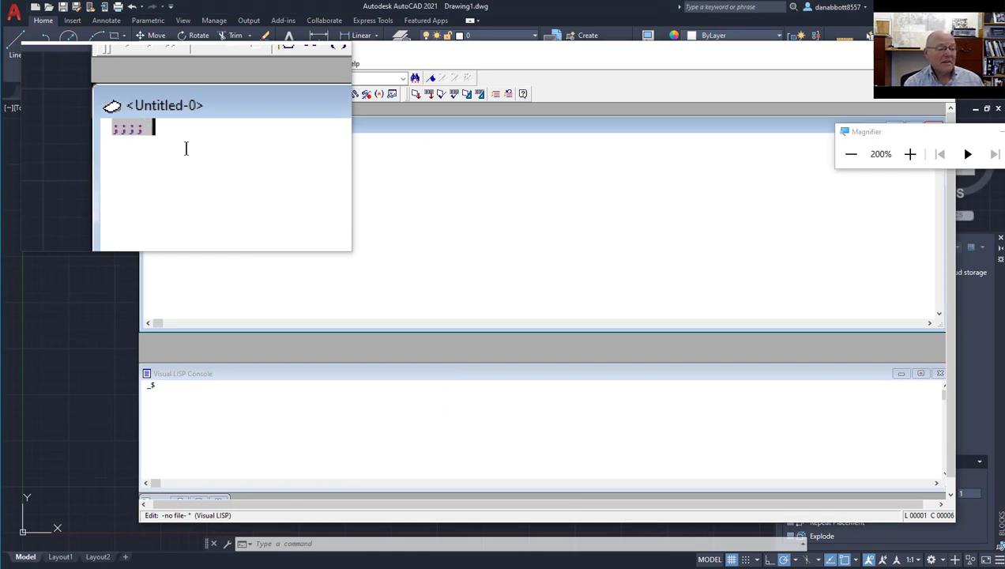
type("Demo lisp program")
key("Return")
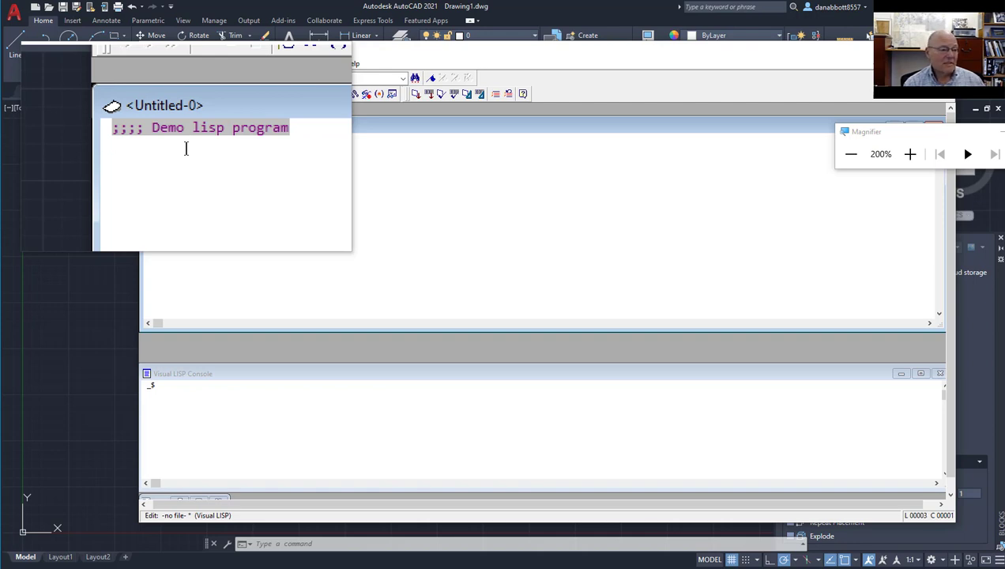
Begin a command function below the header comment with the line "(defun c:OO ()".
type("(")
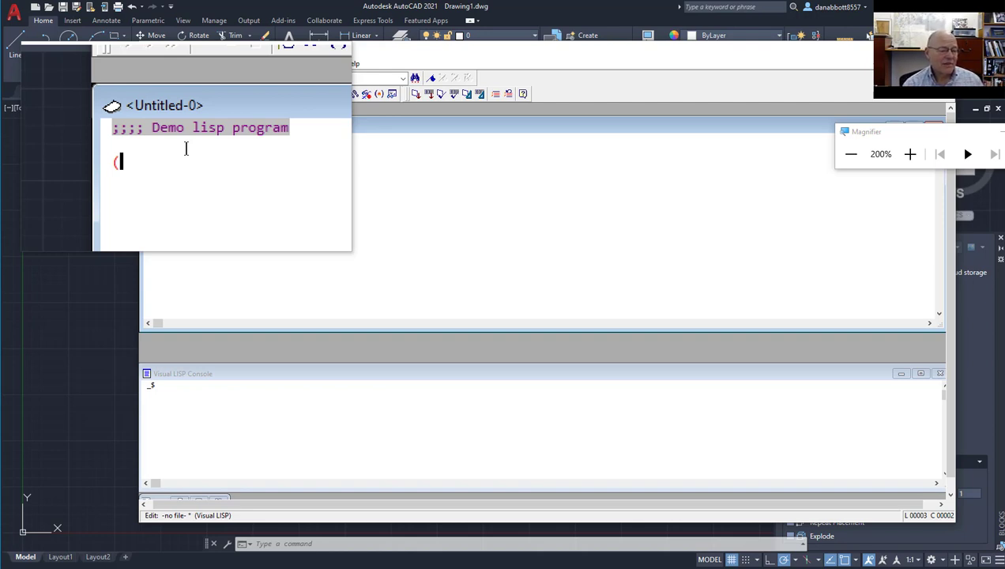
type("defun ")
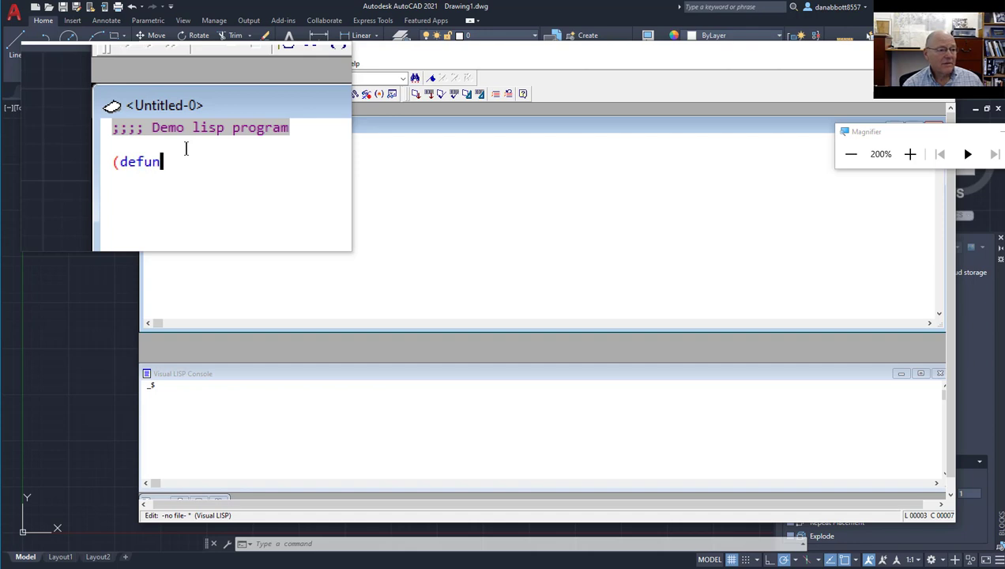
type("c:")
key("BackSpace")
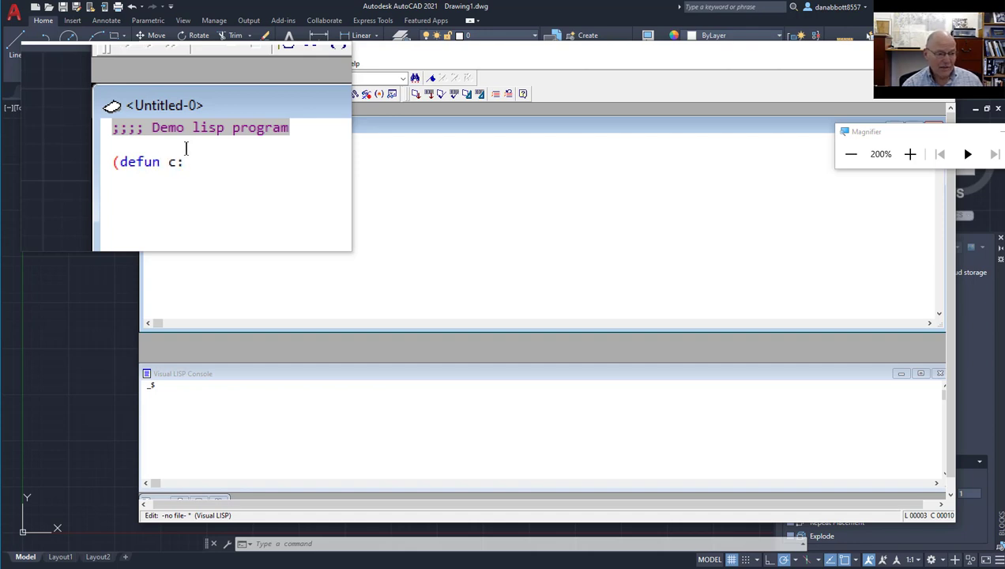
type("00")
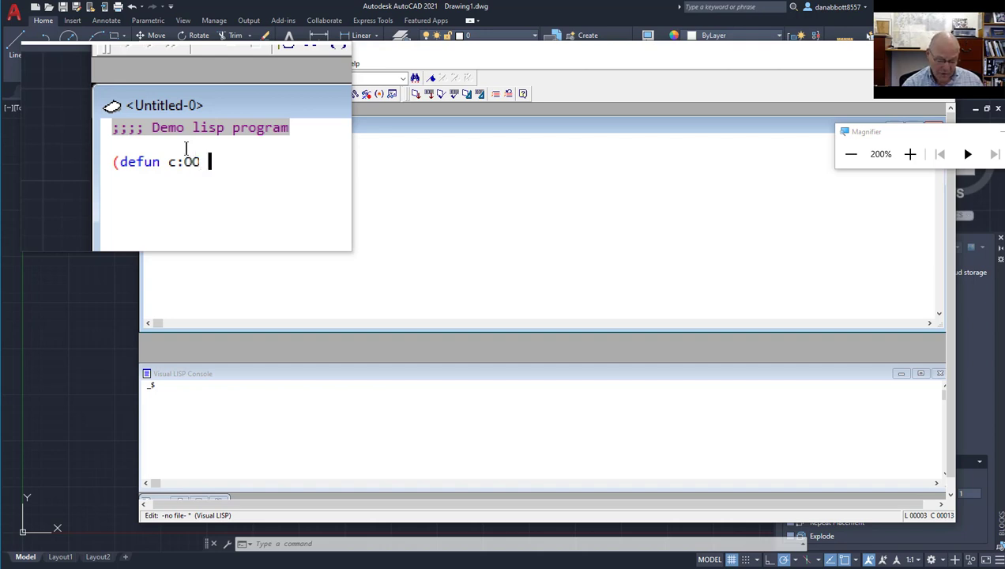
type(" ()")
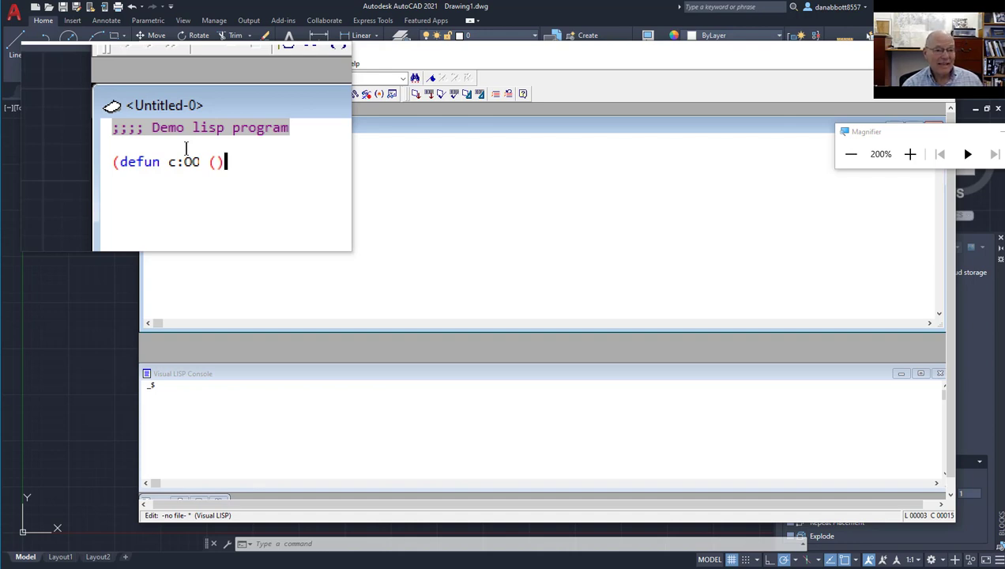
key("Return")
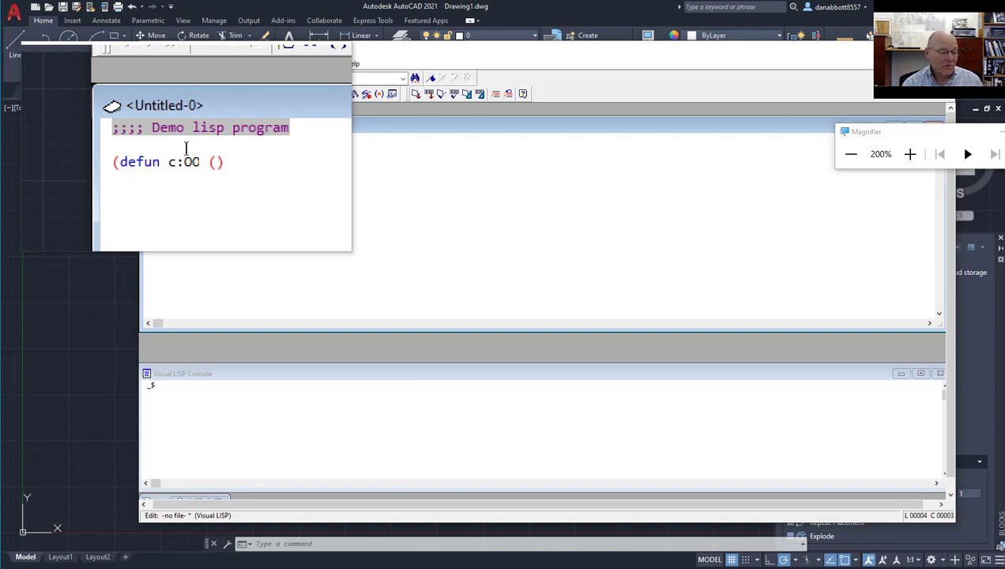
Begin the body of the OO function with (setvar "osmode" and switch back to the AutoCAD drawing.
type("(setvar \"osmode\"")
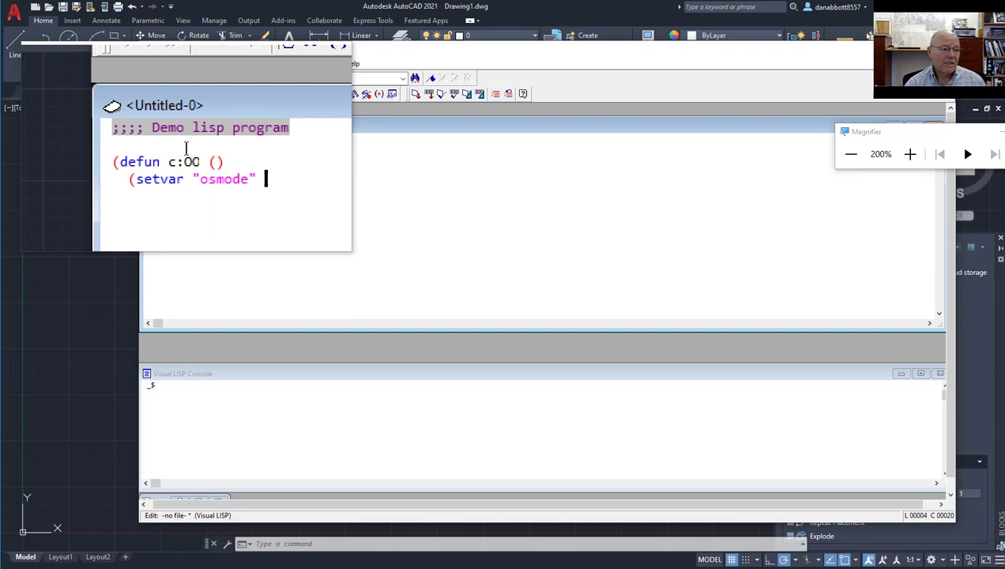
left_click(83, 203)
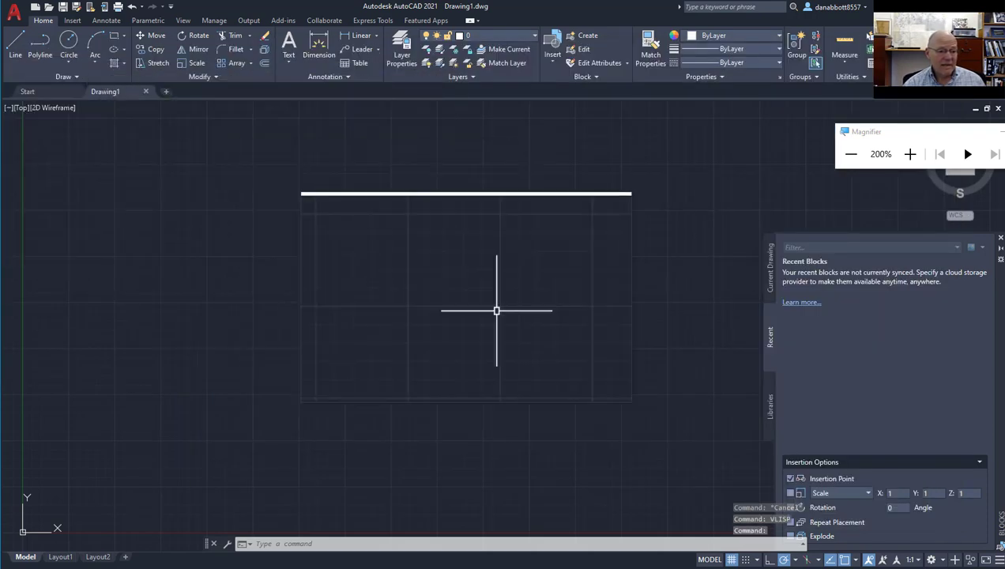
left_click(543, 332)
key("Escape")
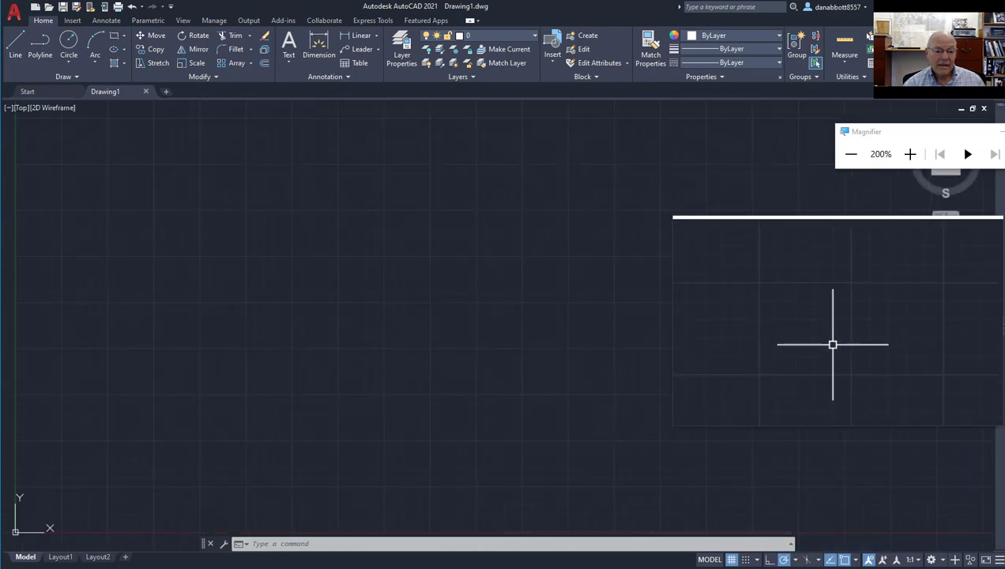
Turn on the Midpoint and Apparent Intersection running object snaps.
left_click(857, 561)
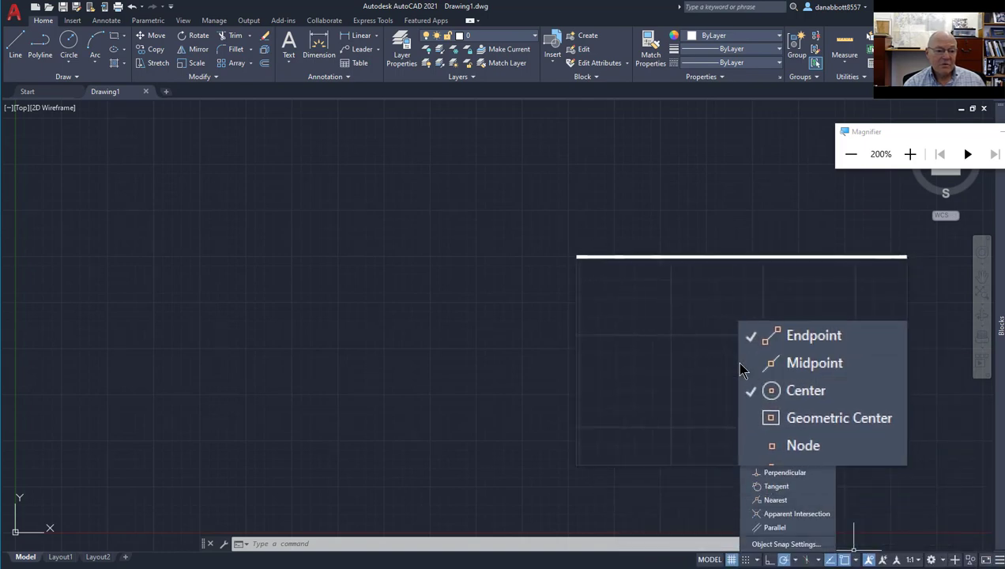
left_click(749, 369)
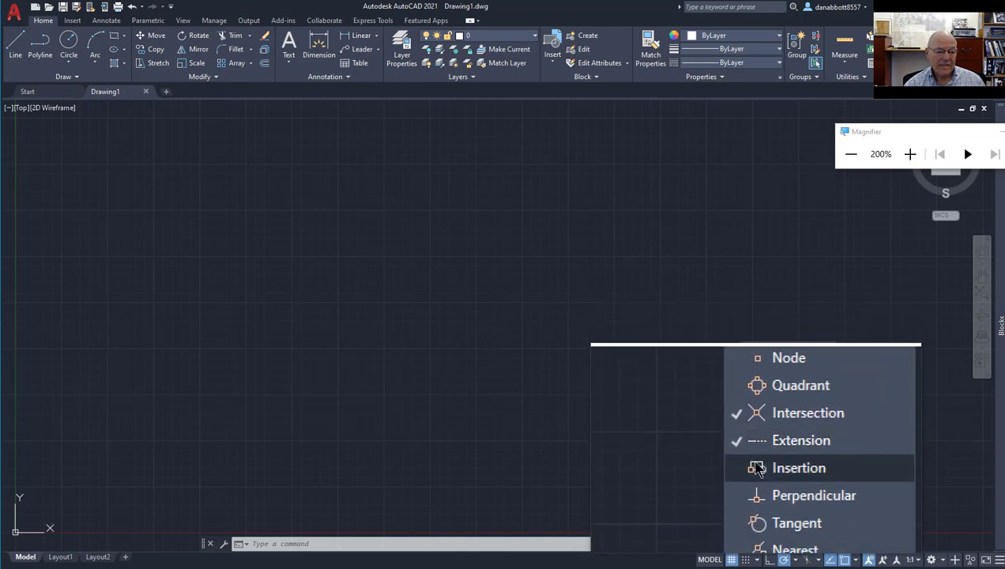
left_click(751, 515)
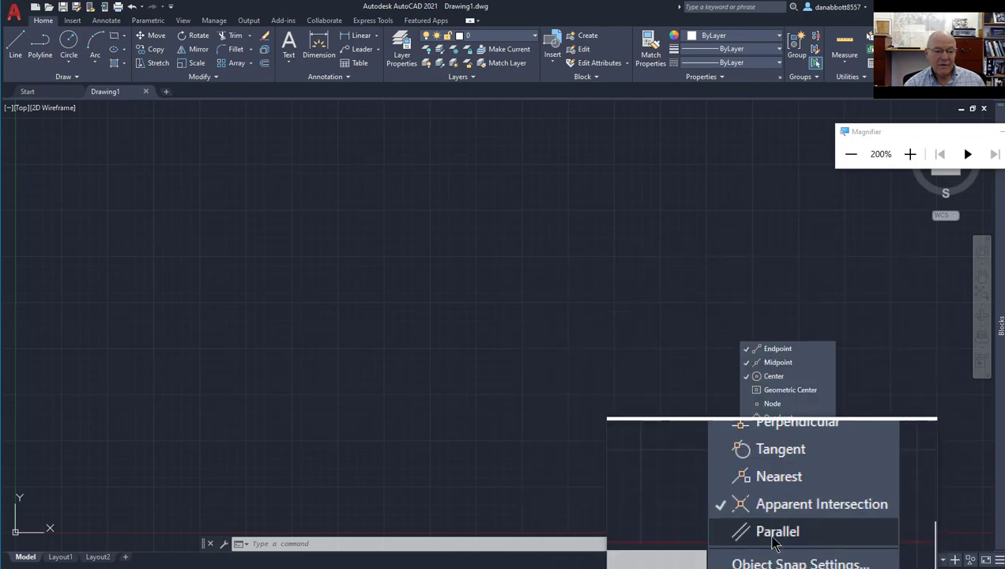
left_click(622, 340)
key("Escape")
key("Escape")
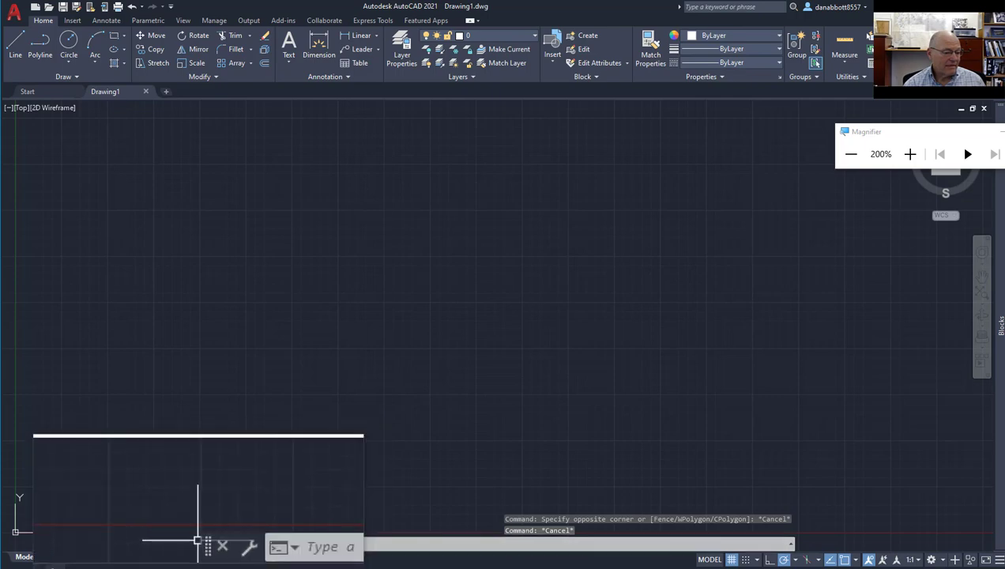
Move the command line up into the drawing area and query the OSMODE system variable.
mouse_move(206, 544)
left_mouse_down()
mouse_move(210, 314)
mouse_move(199, 269)
left_mouse_up()
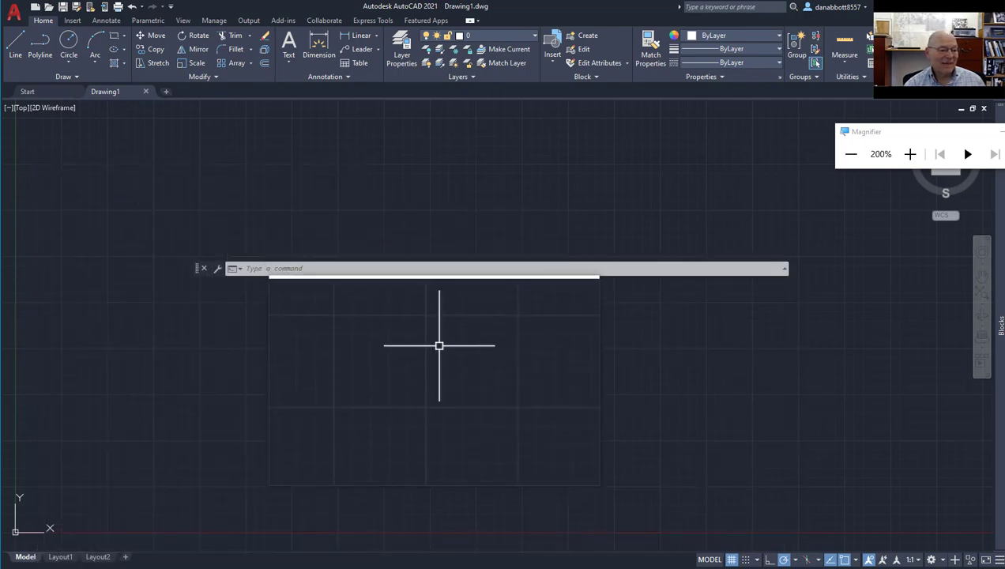
left_click(270, 272)
type("osmod")
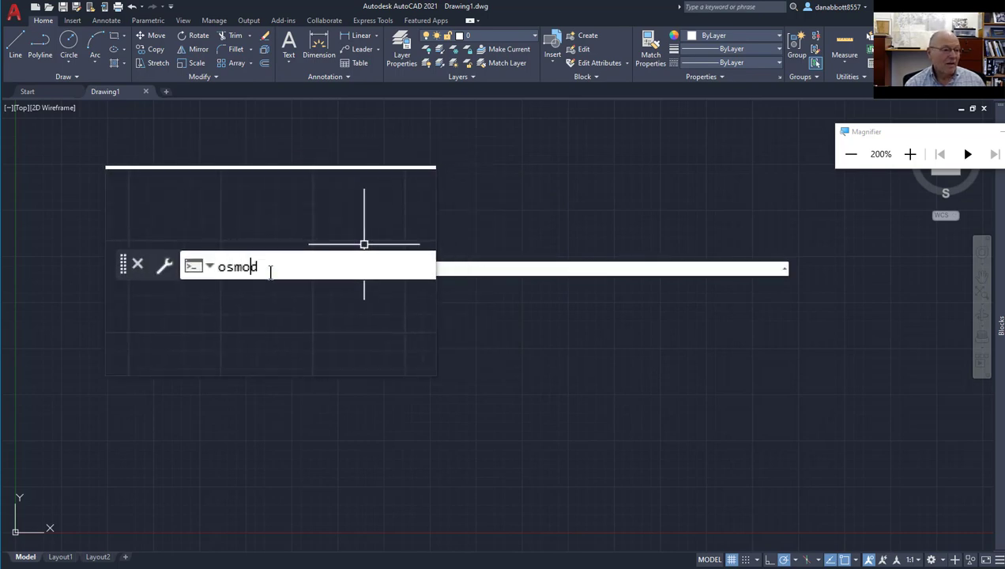
type("e")
key("Return")
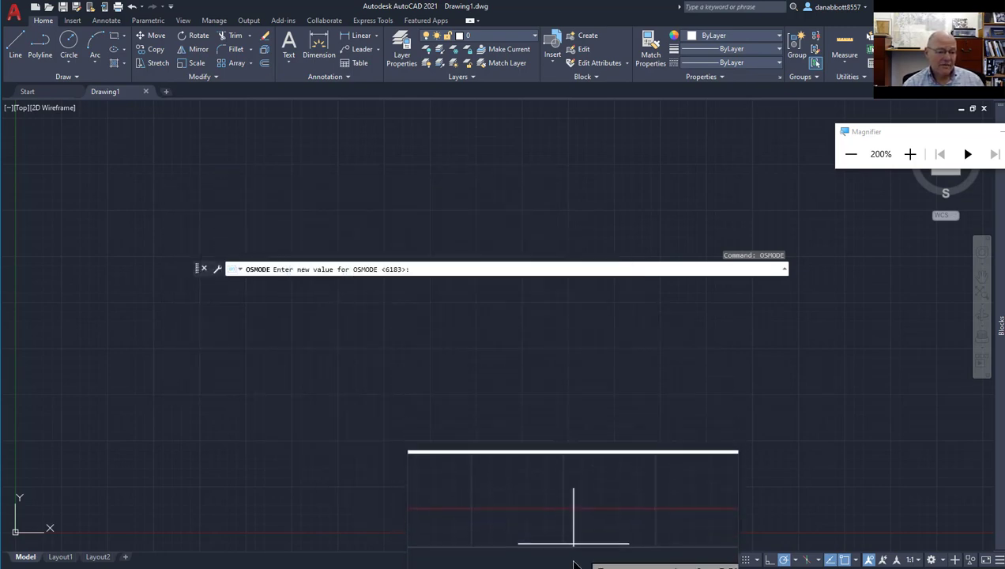
In the Visual LISP editor, complete the setvar line with 6183, close the function, and check its parenthesis pairs.
left_click(601, 553)
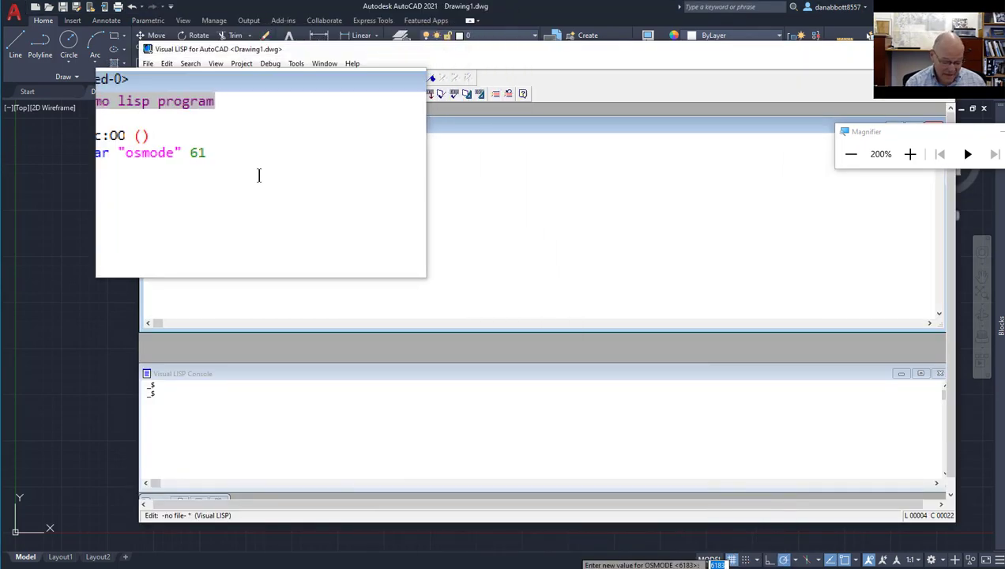
type(")")
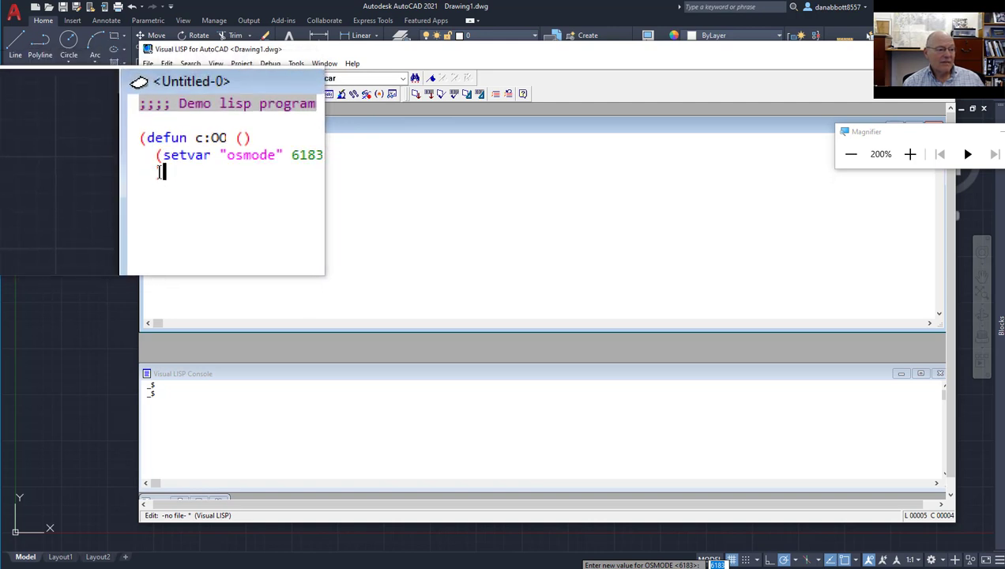
left_click(231, 170)
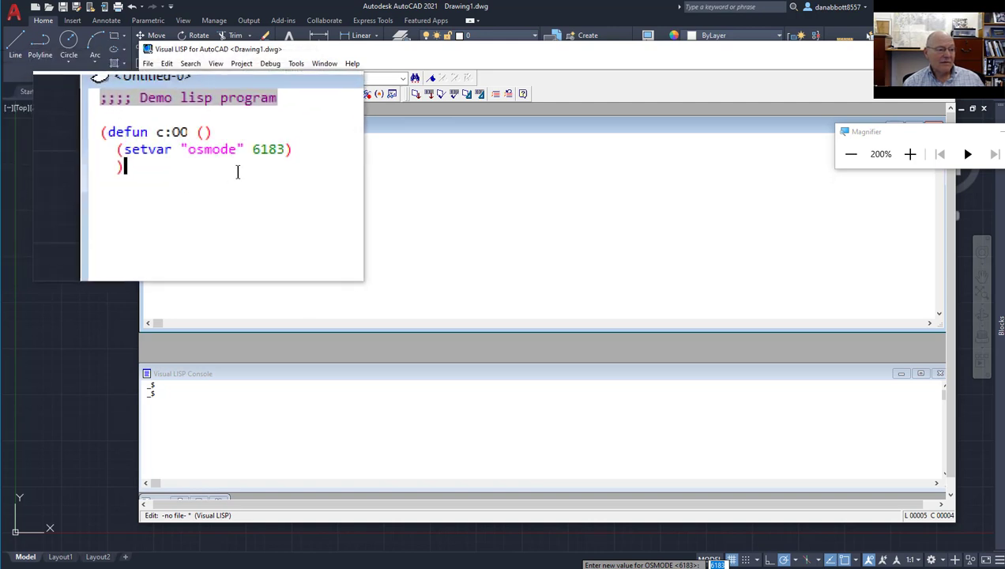
left_click(247, 163)
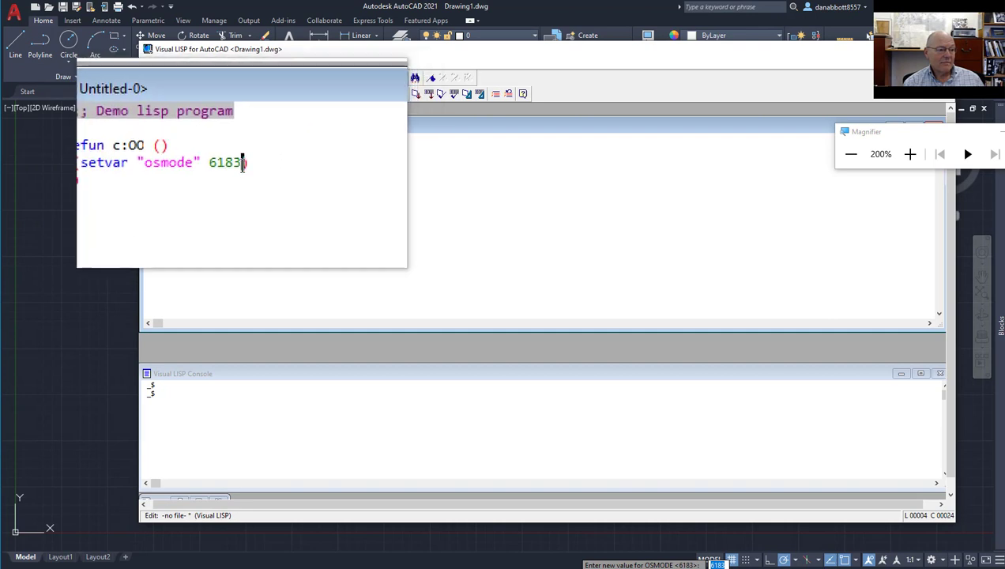
left_click(242, 163)
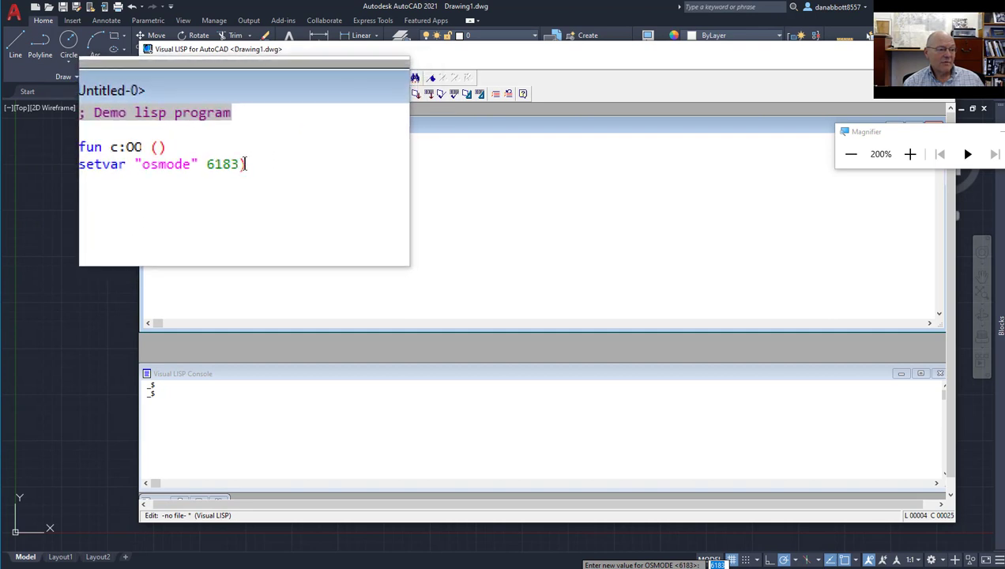
double_click(156, 166)
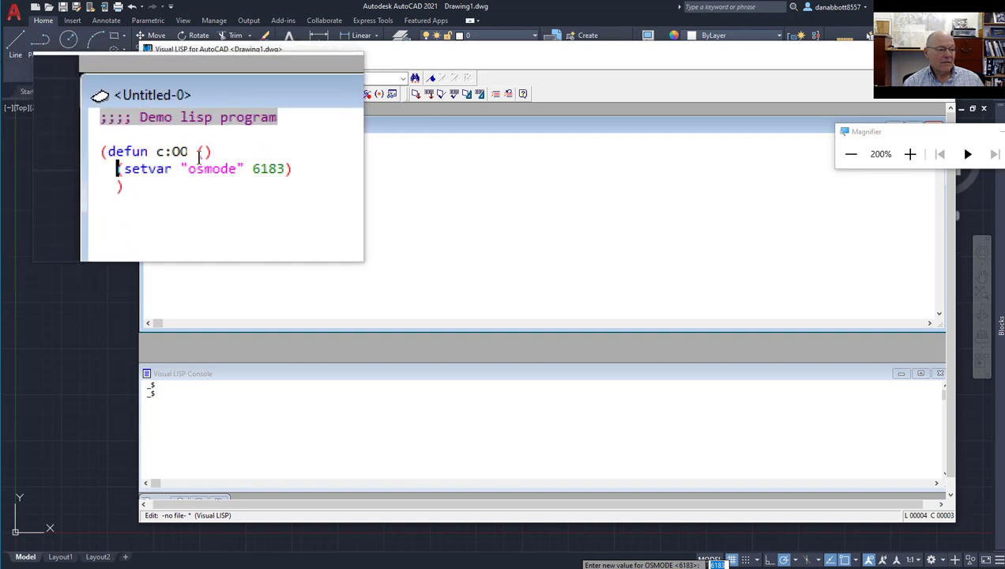
double_click(203, 154)
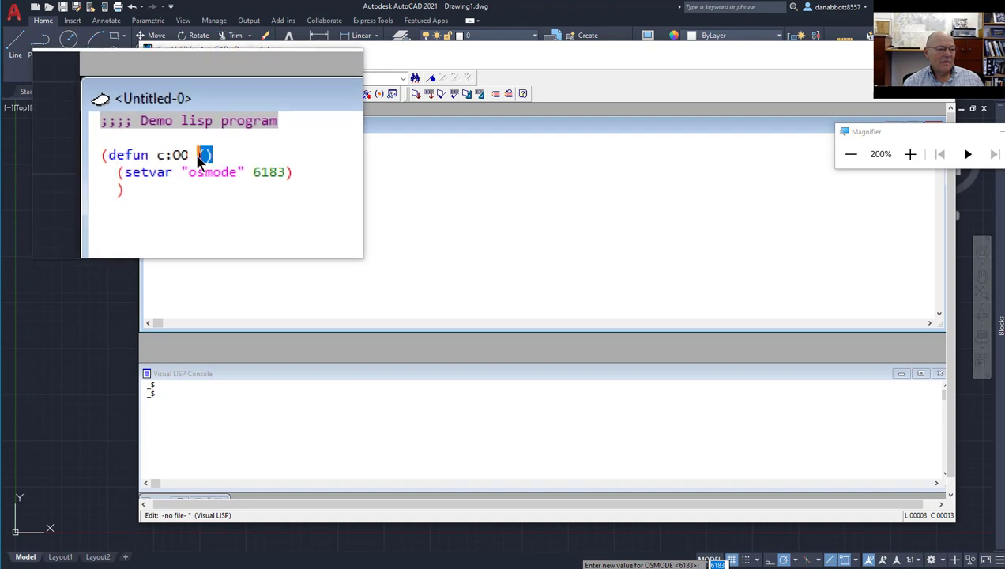
left_click(193, 182)
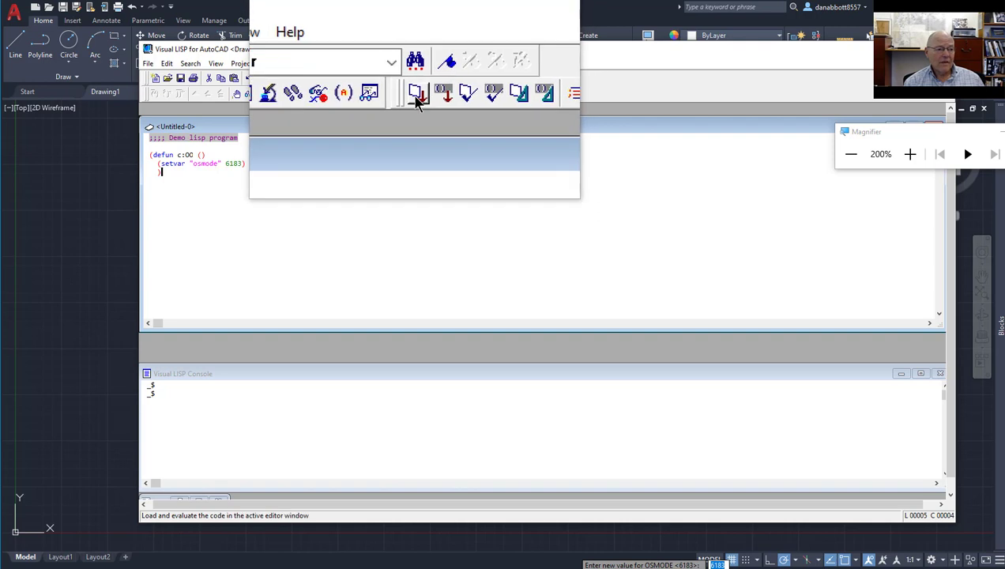
Load the code from the active Visual LISP editor window, return to AutoCAD, and cancel the pending OSMODE prompt.
left_click(421, 94)
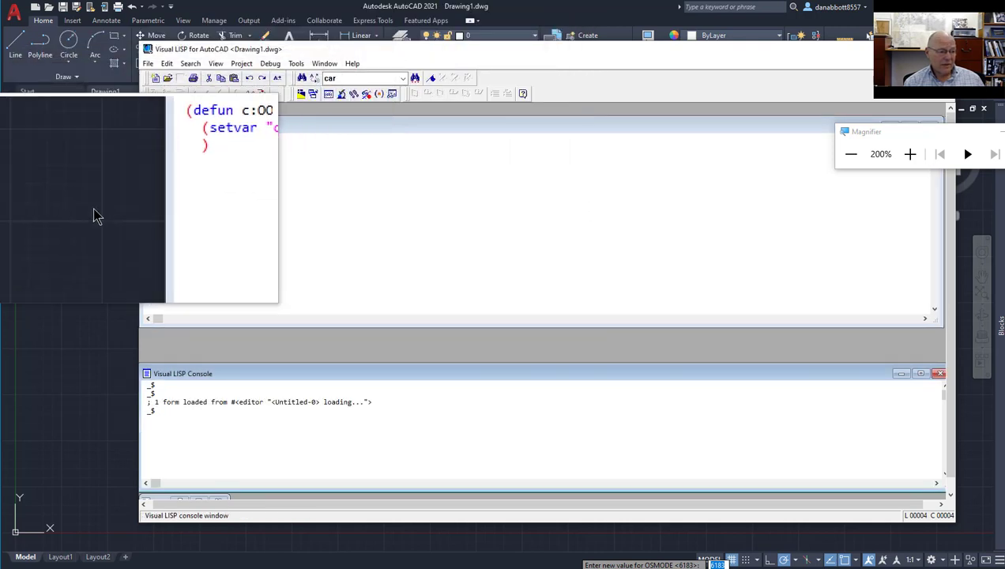
left_click(102, 214)
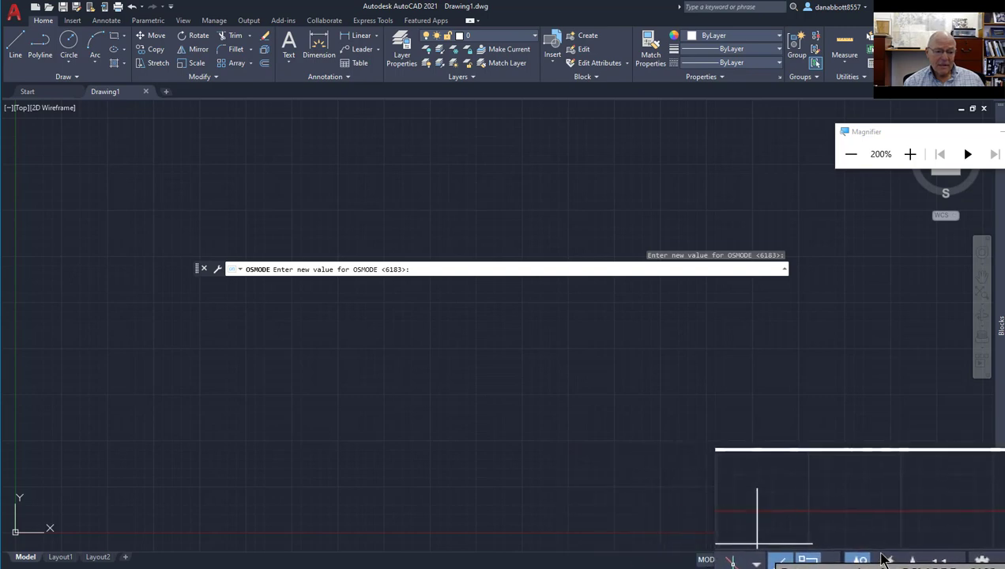
key("Escape")
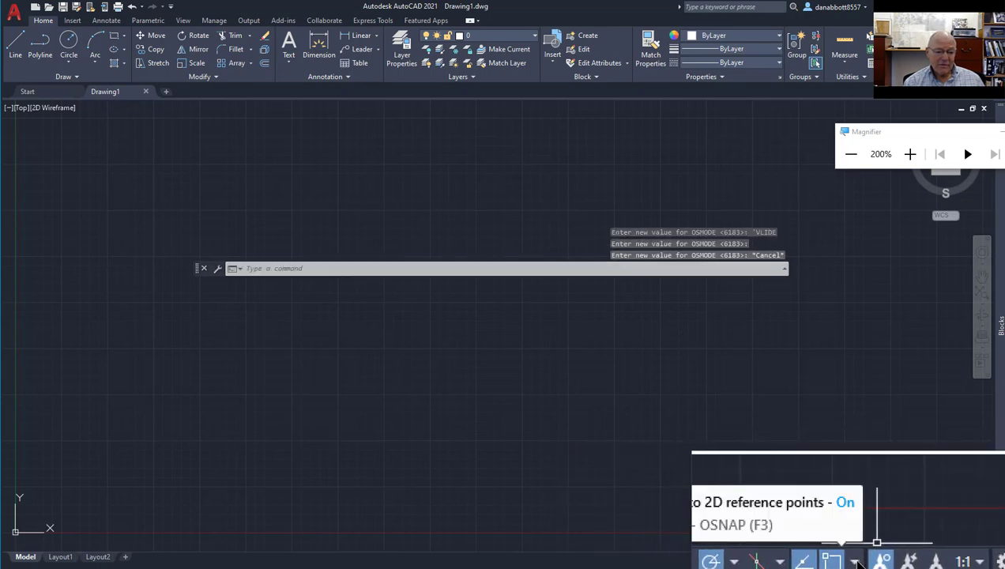
Clear all object snap modes in the Drafting Settings.
right_click(838, 557)
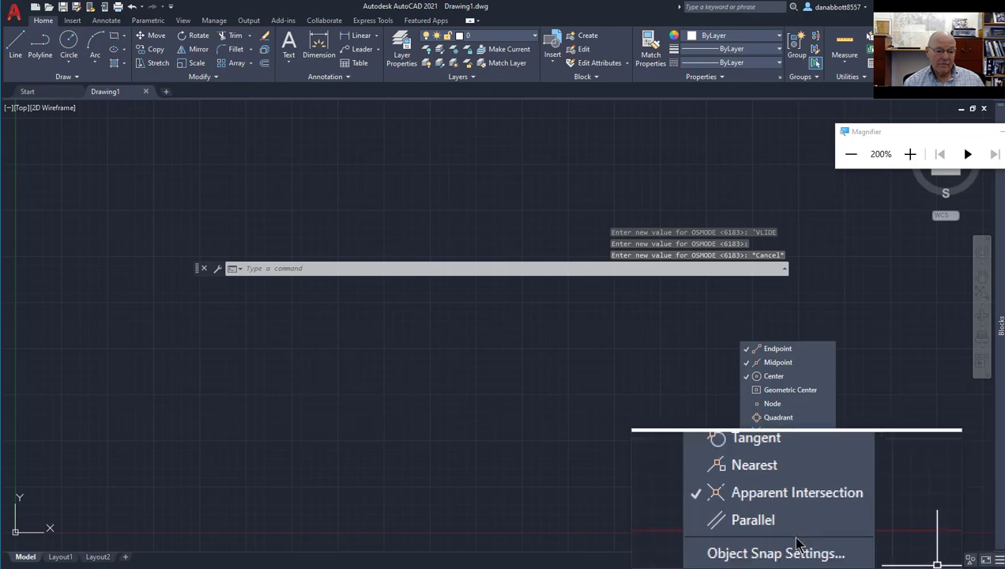
left_click(796, 546)
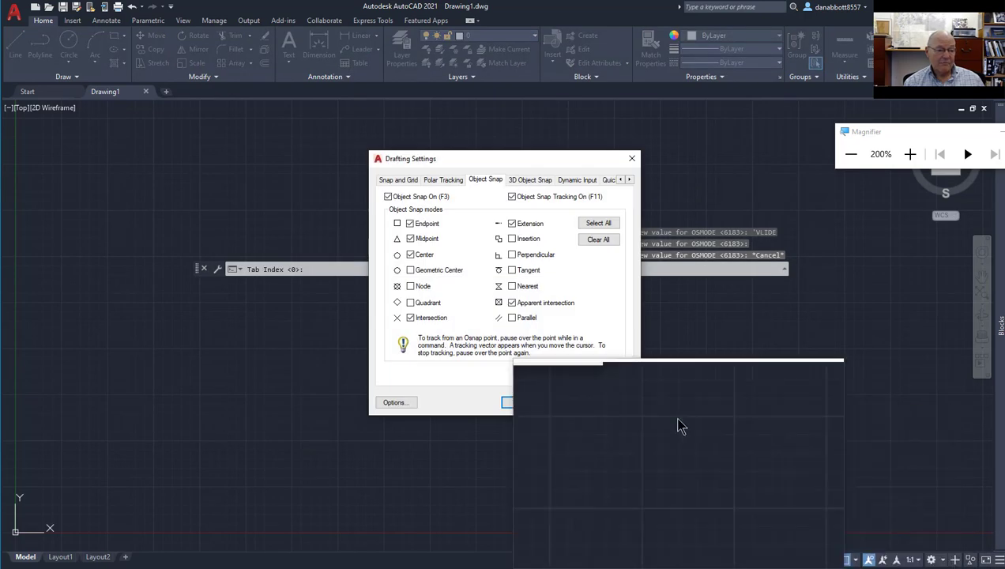
left_click(599, 246)
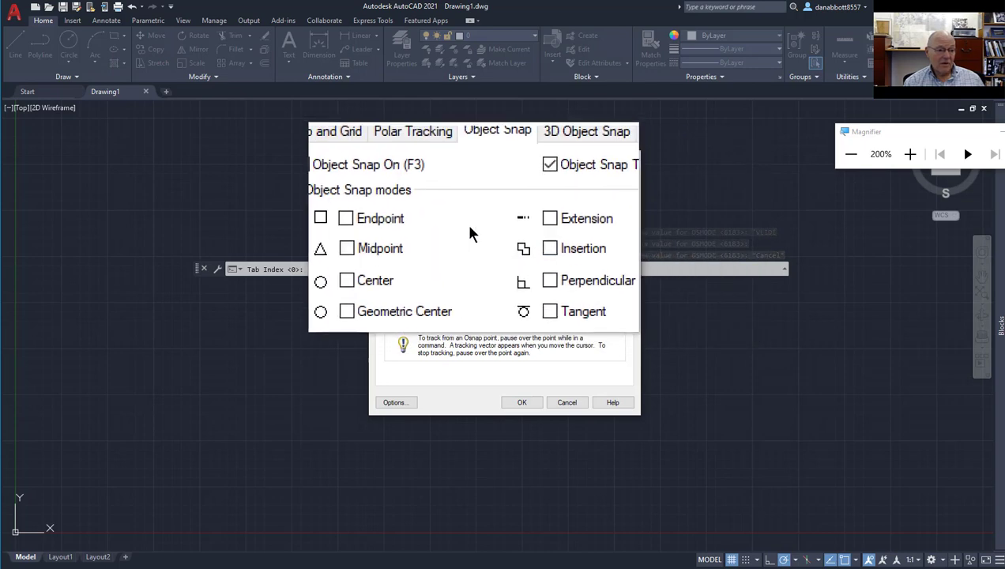
left_click(515, 403)
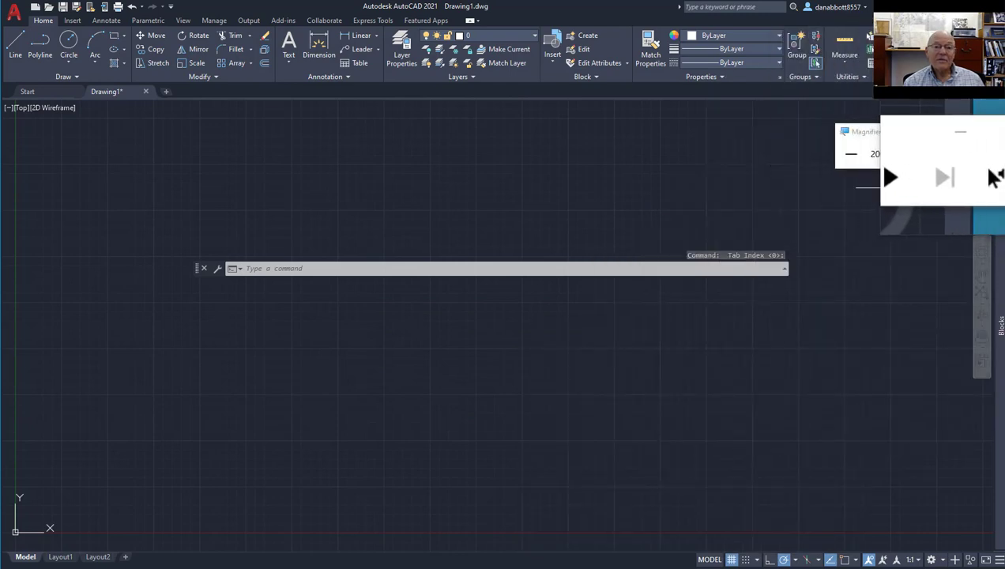
Close the Magnifier and dock the command window above the ribbon, enlarged to show more history lines.
left_click(995, 126)
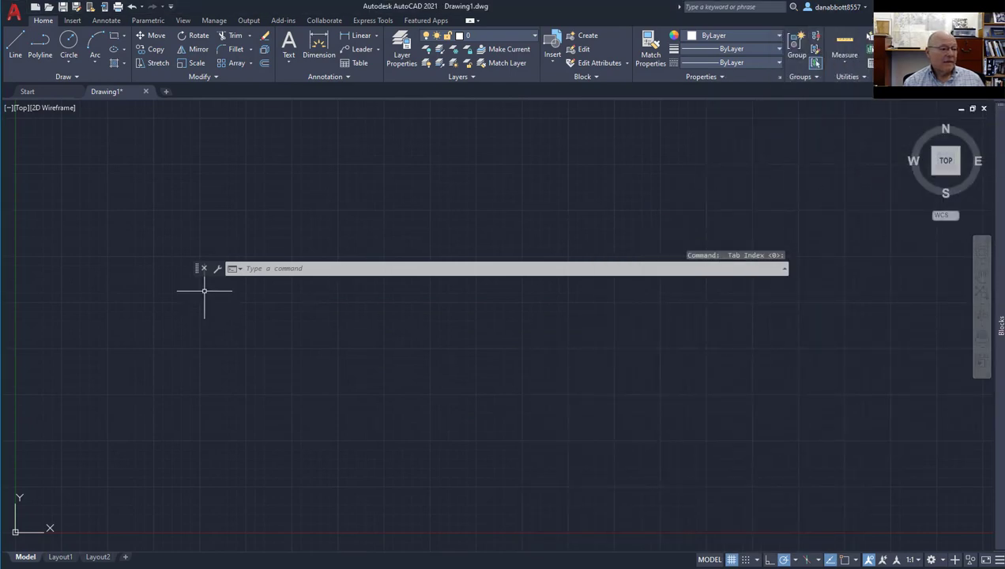
mouse_move(197, 268)
left_mouse_down()
mouse_move(193, 401)
mouse_move(166, 563)
left_mouse_up()
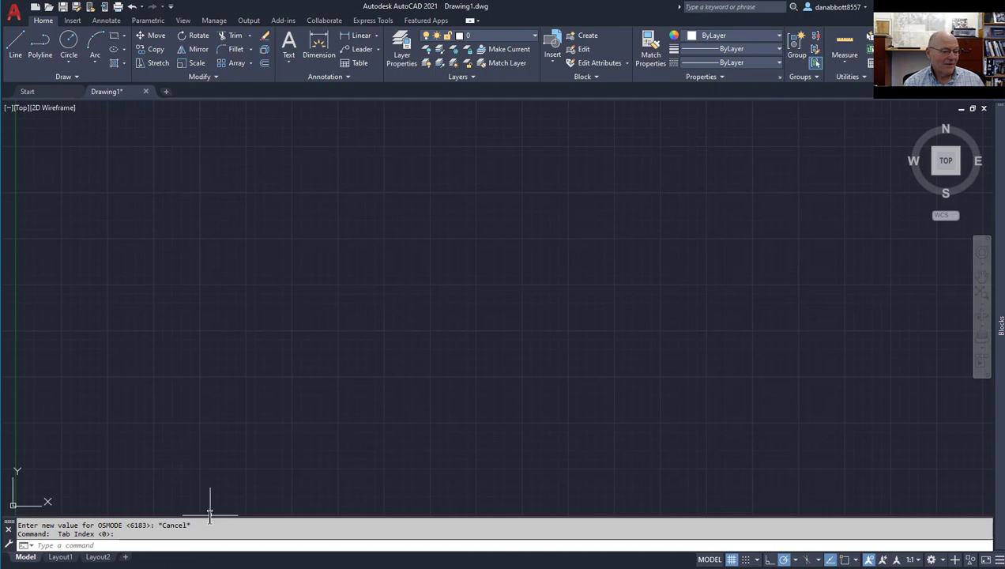
left_click_drag(209, 515, 212, 490)
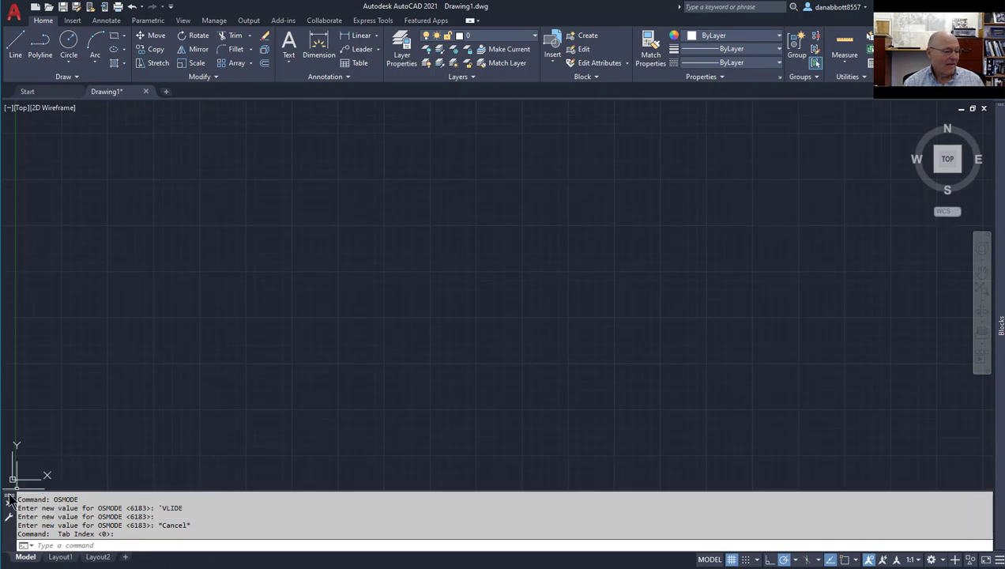
left_click_drag(8, 500, 12, 28)
key("Escape")
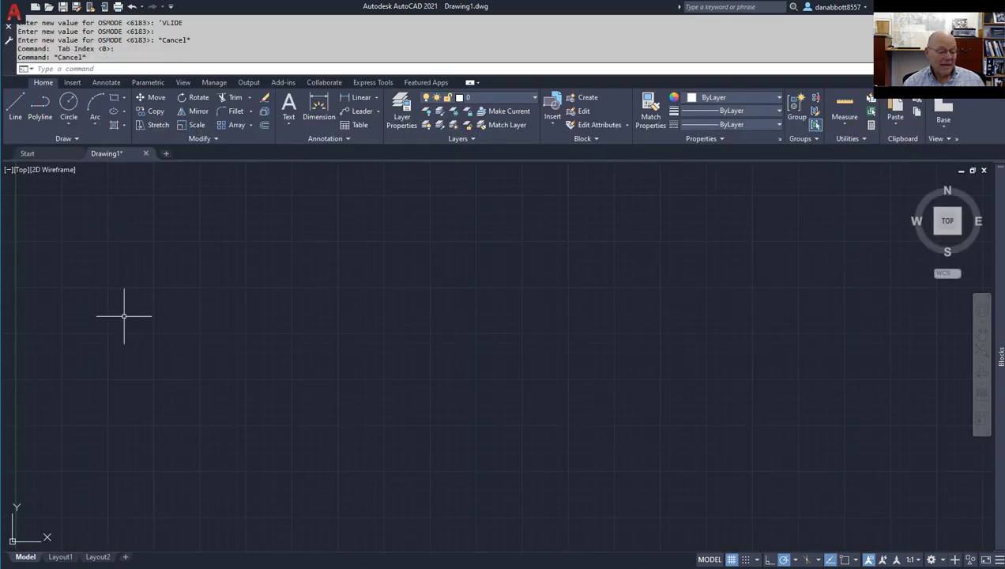
Draw three connected line segments across the middle of the drawing area.
type("l")
key("Return")
left_click(265, 357)
left_click(399, 279)
left_click(562, 253)
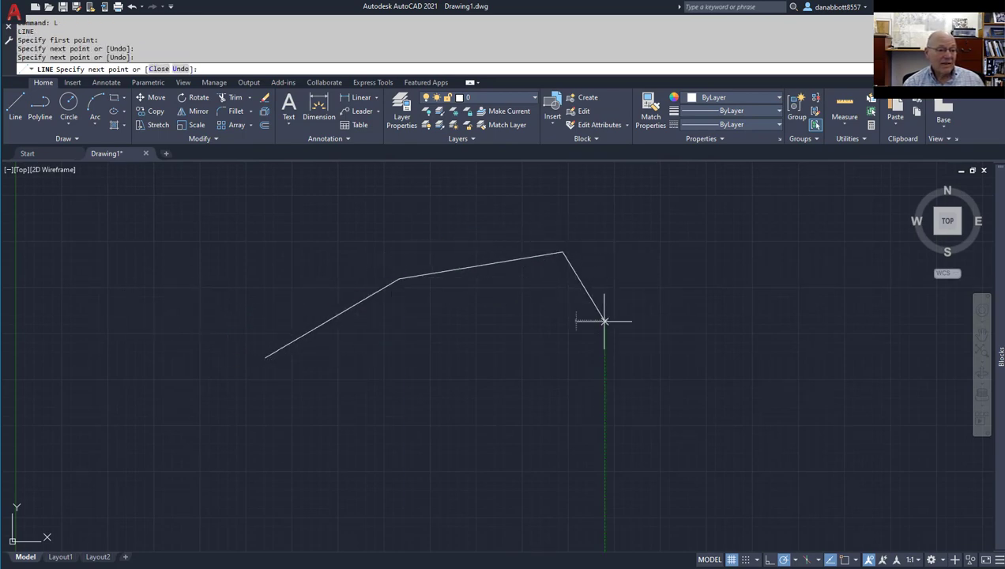
left_click(604, 320)
key("Return")
type("c")
key("Return")
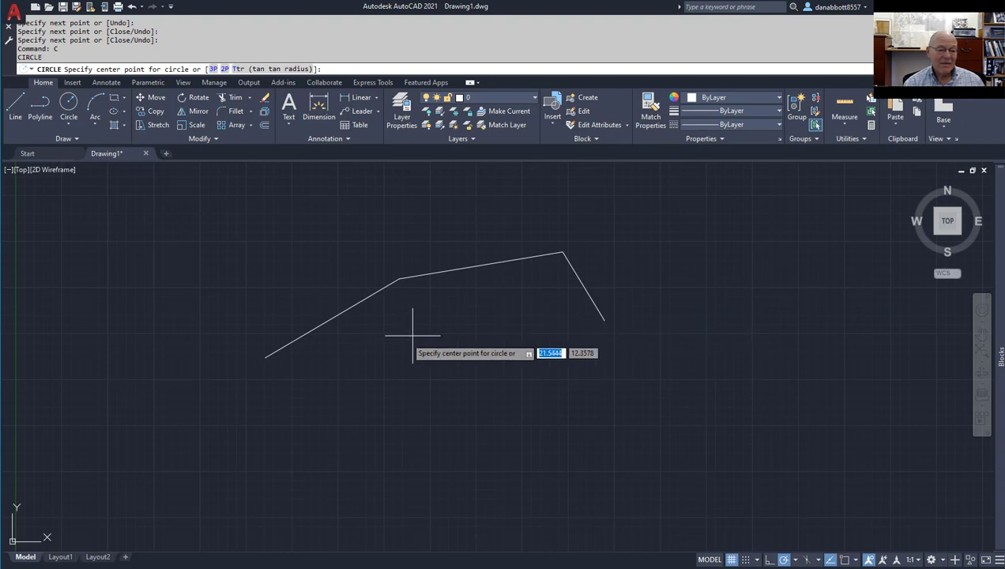
key("Escape")
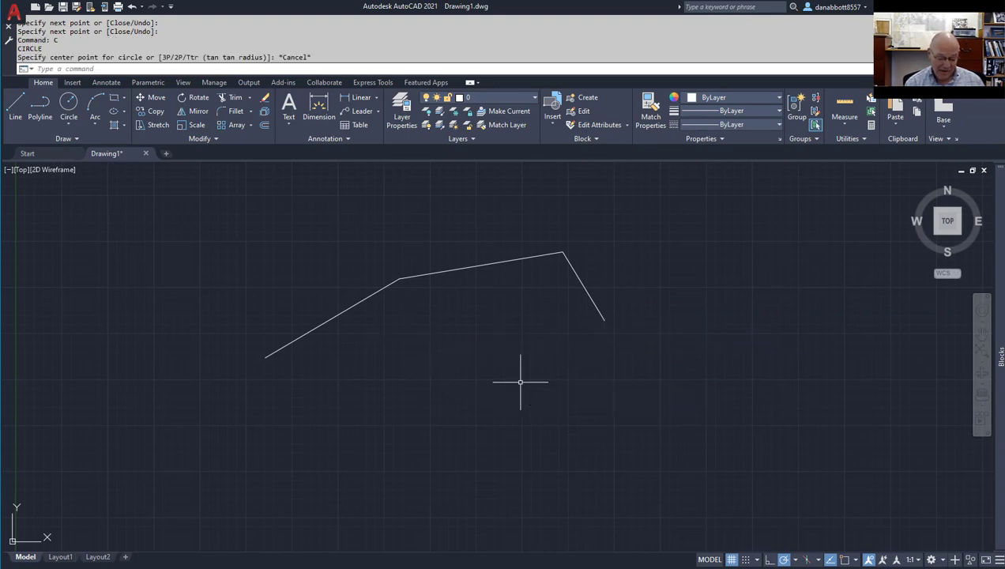
Run the OO command and draw a circle of about 3.52 radius centred on the last segment's free endpoint.
key("Return")
type("c")
key("Return")
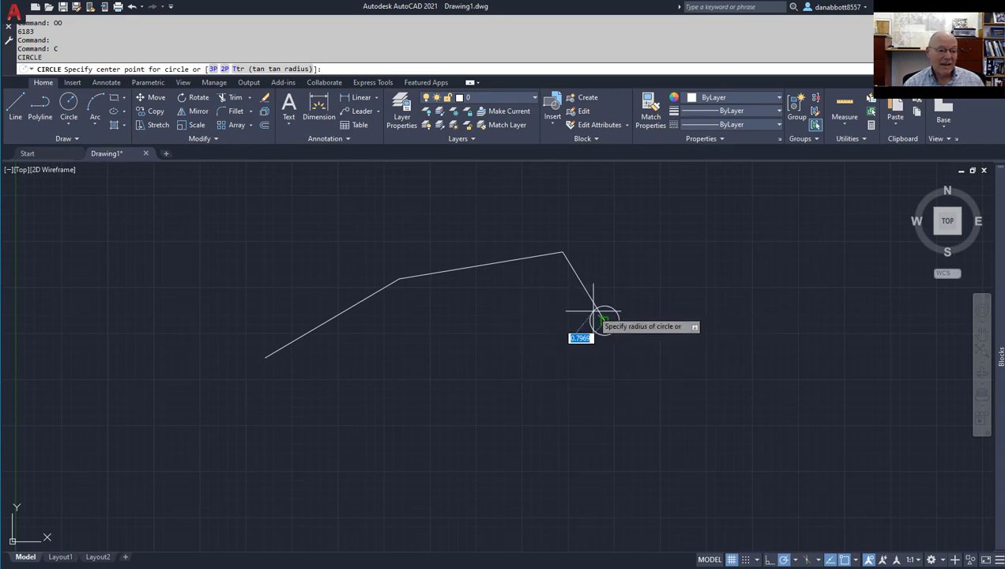
left_click(605, 320)
left_click(552, 360)
Draw two concentric circles centred on the middle segment's midpoint, one of about 3.23 radius and a much larger one.
key("Return")
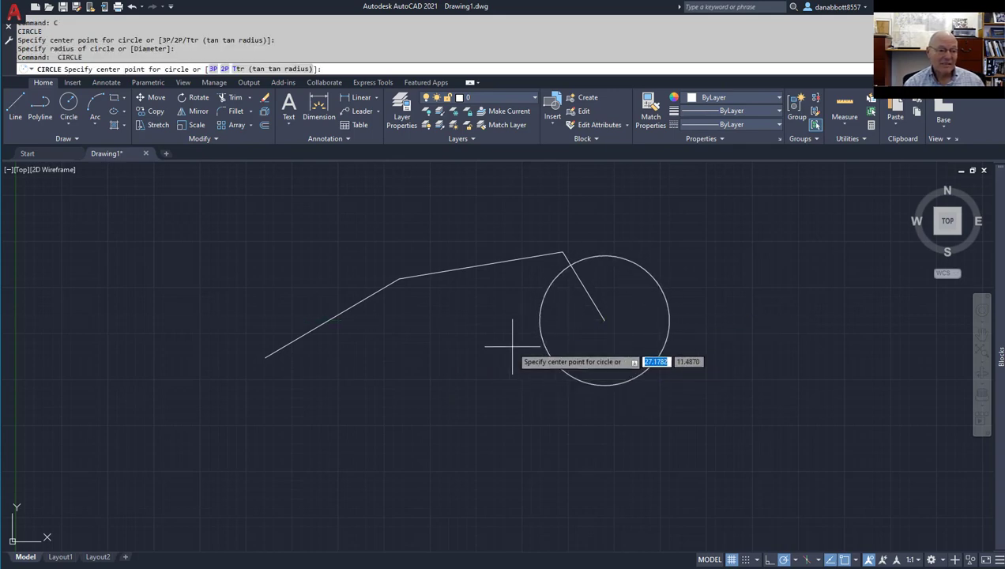
left_click(481, 264)
left_click(473, 325)
key("Return")
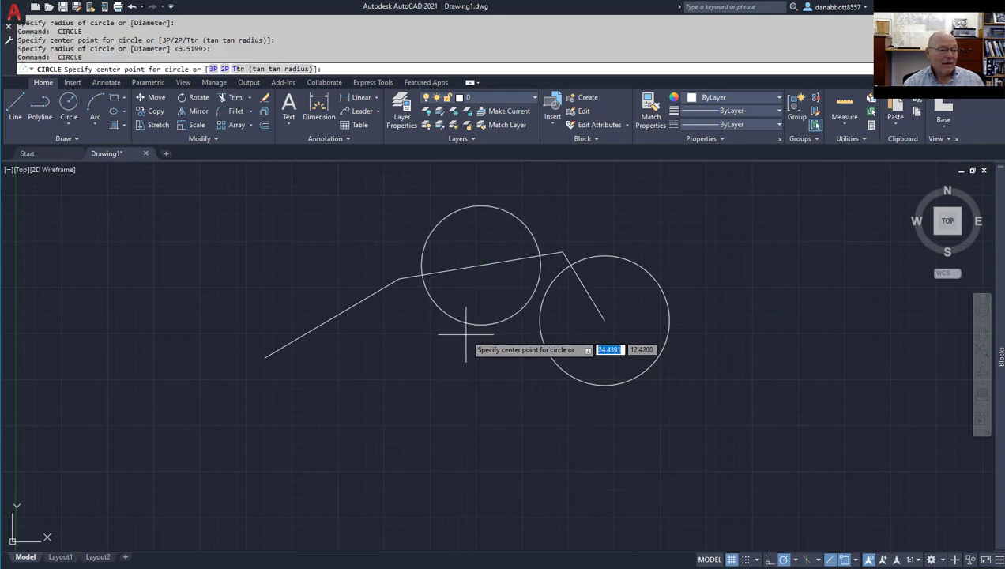
left_click(481, 265)
left_click(378, 466)
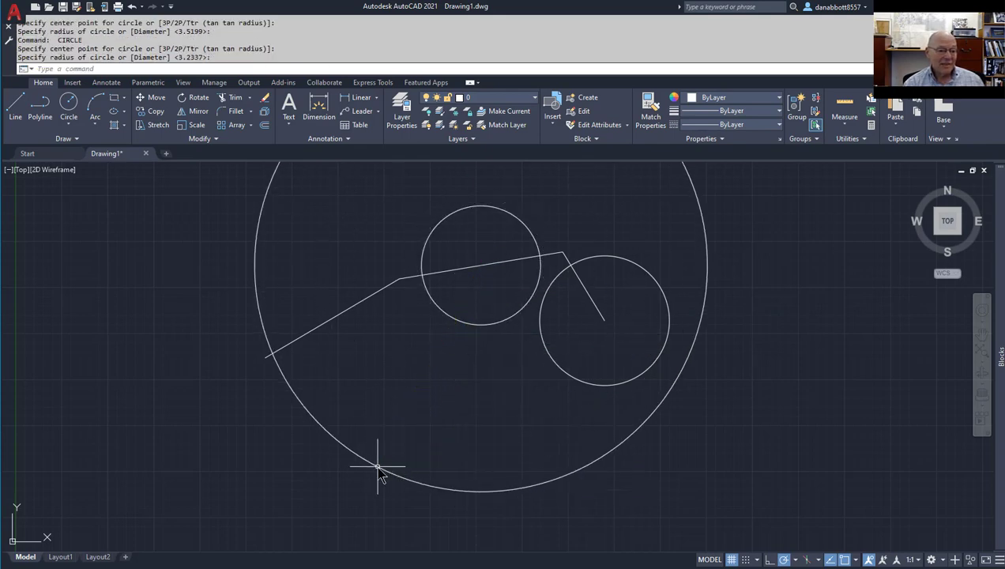
key("Escape")
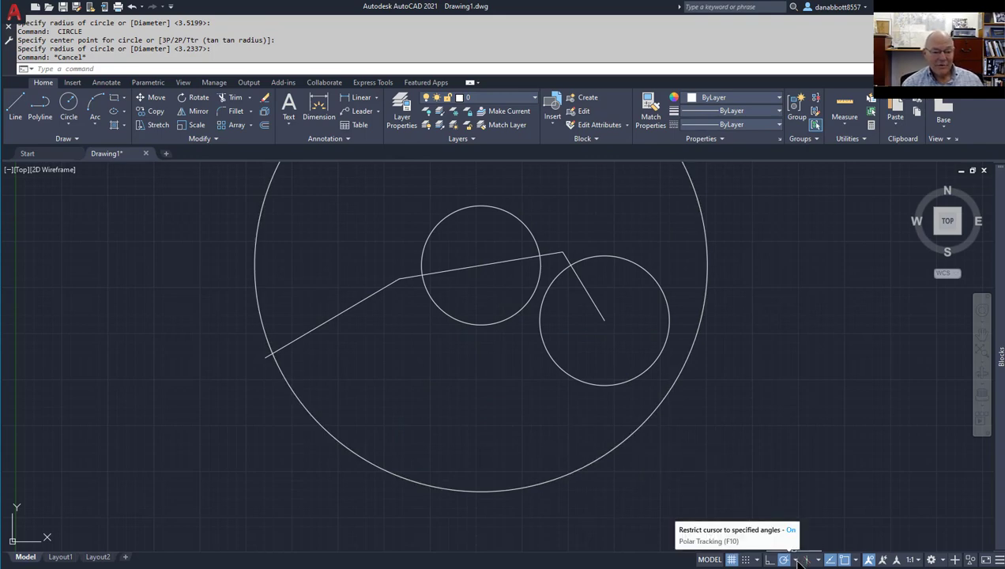
Examine which running object snap modes are active in the object snap list.
left_click(855, 560)
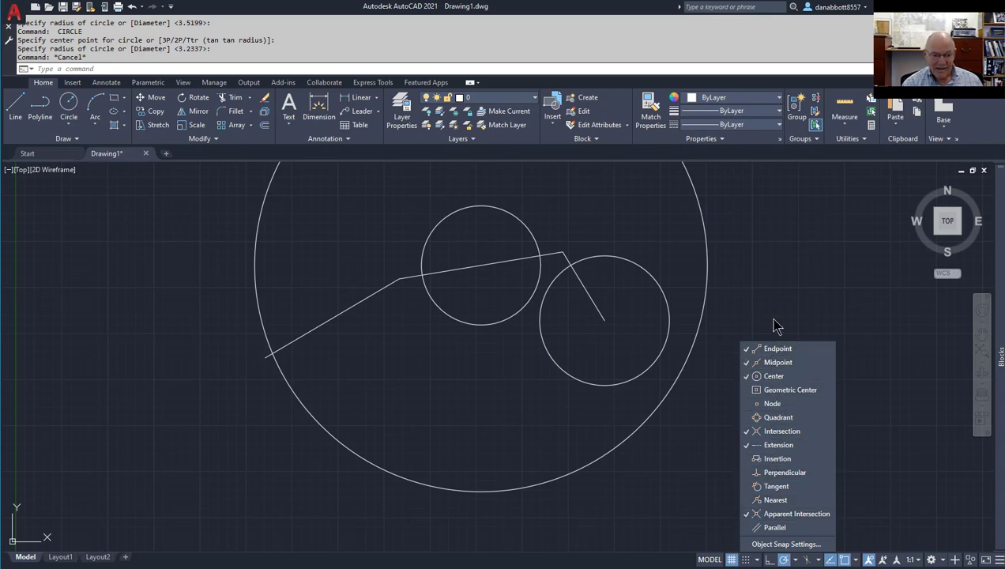
key("Escape")
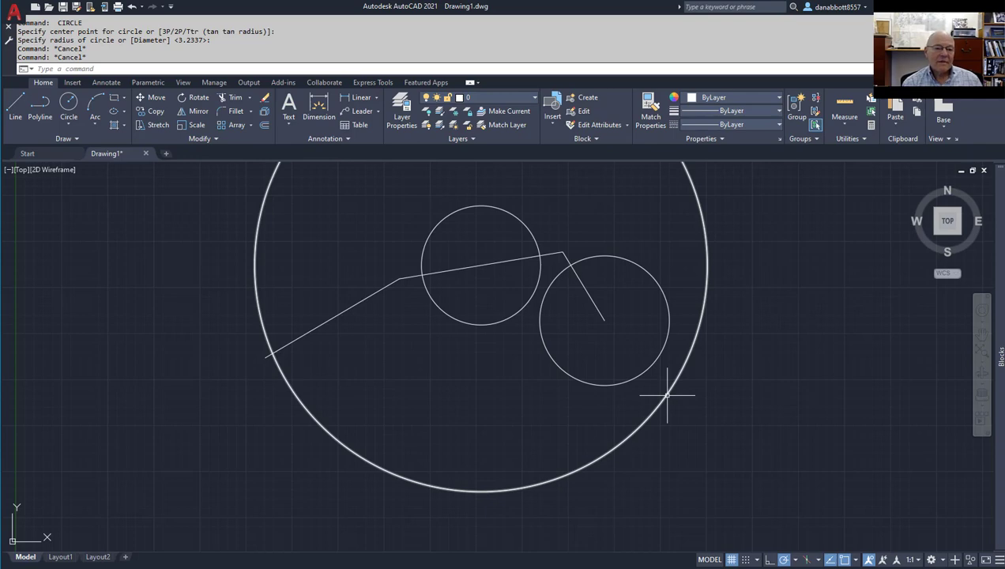
mouse_move(668, 396)
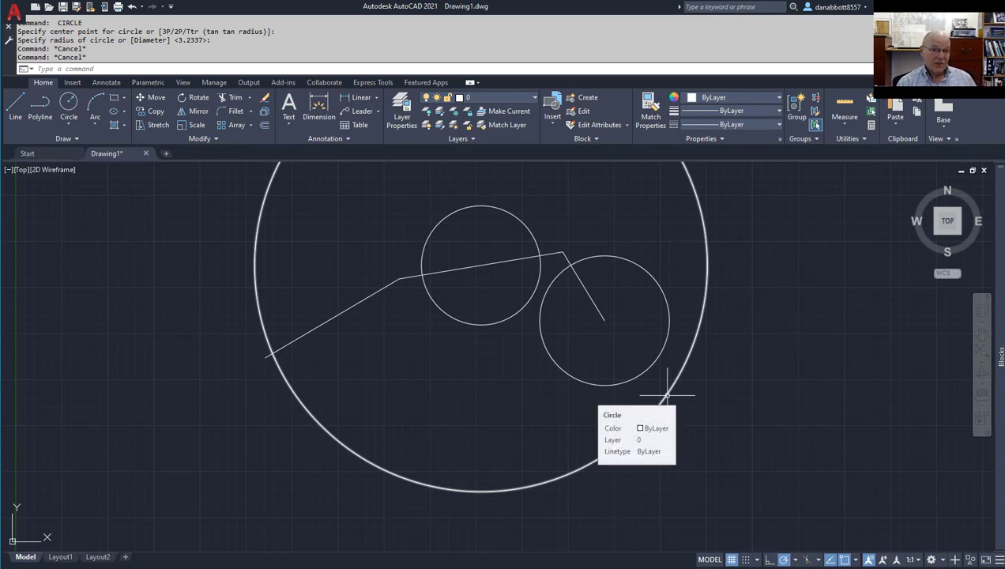